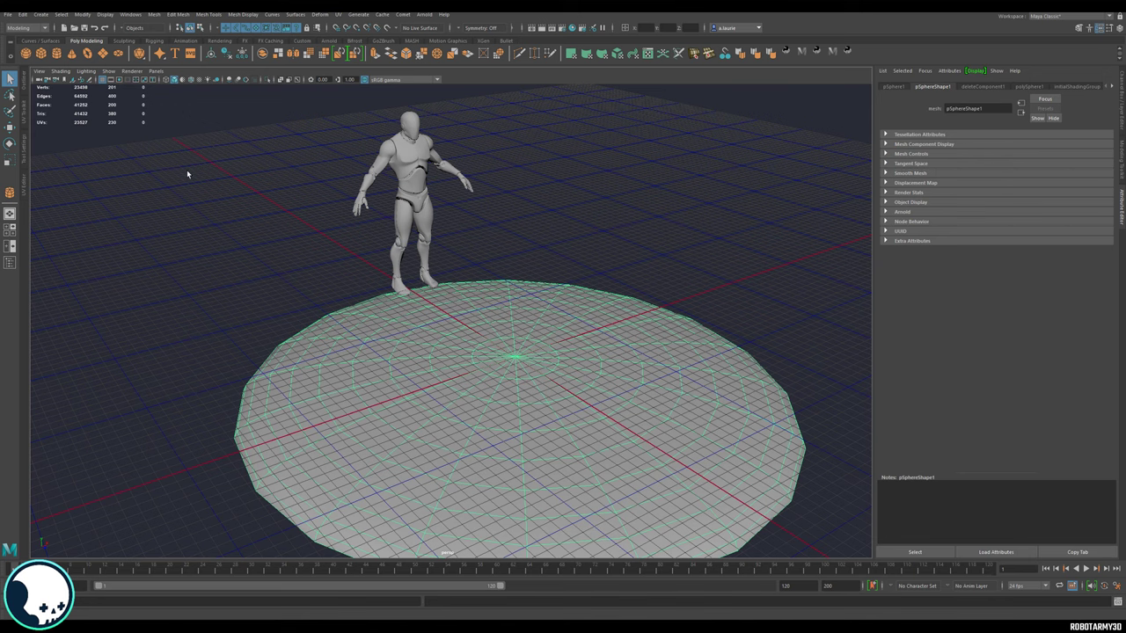
Step: Create a tall polygon cylinder standing at the centre of the ground disc as the tree trunk
{"action": "middle_click_drag", "start_coordinate": [262, 170], "coordinate": [226, 187], "text": "alt"}
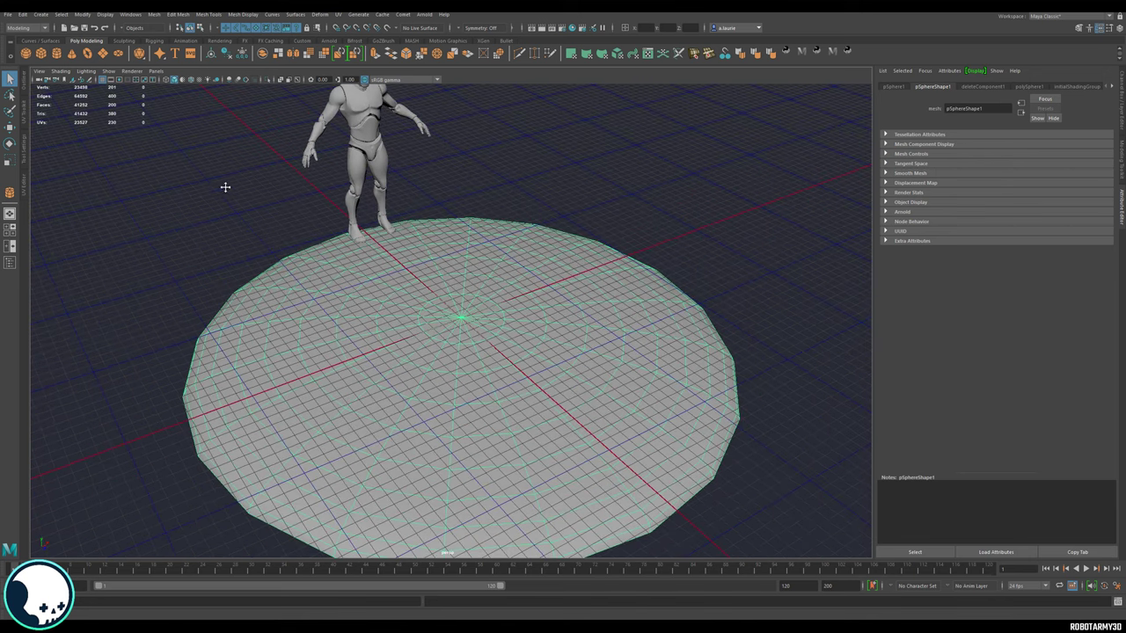
{"action": "scroll", "coordinate": [237, 190], "scroll_direction": "down", "scroll_amount": 8}
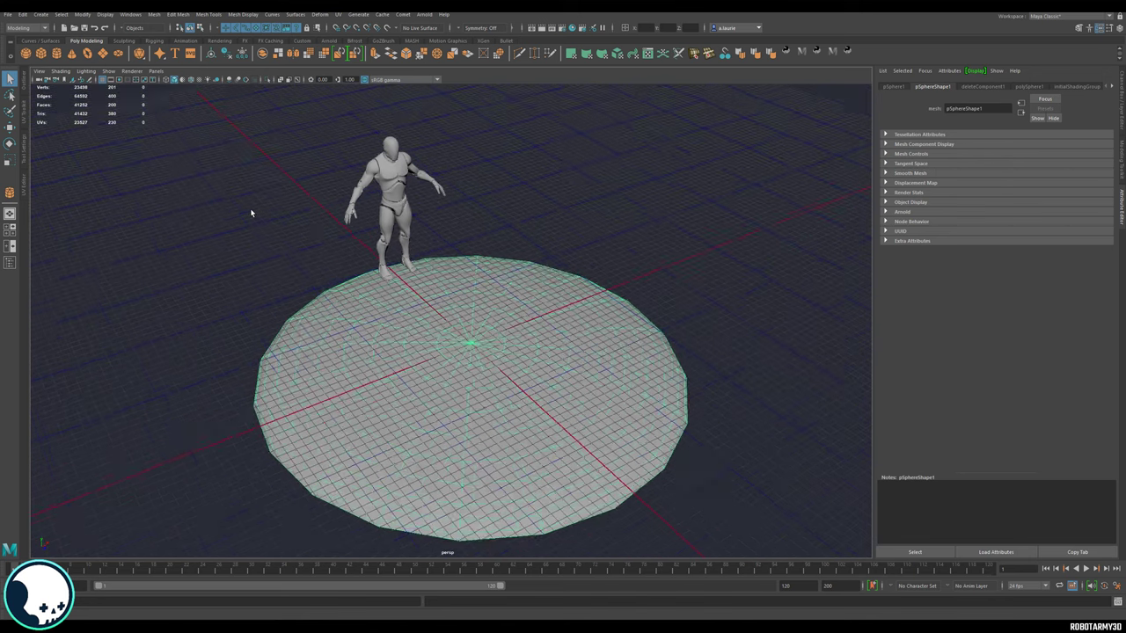
{"action": "middle_click_drag", "start_coordinate": [375, 225], "coordinate": [371, 212], "text": "alt"}
{"action": "scroll", "coordinate": [524, 273], "scroll_direction": "up", "scroll_amount": 8}
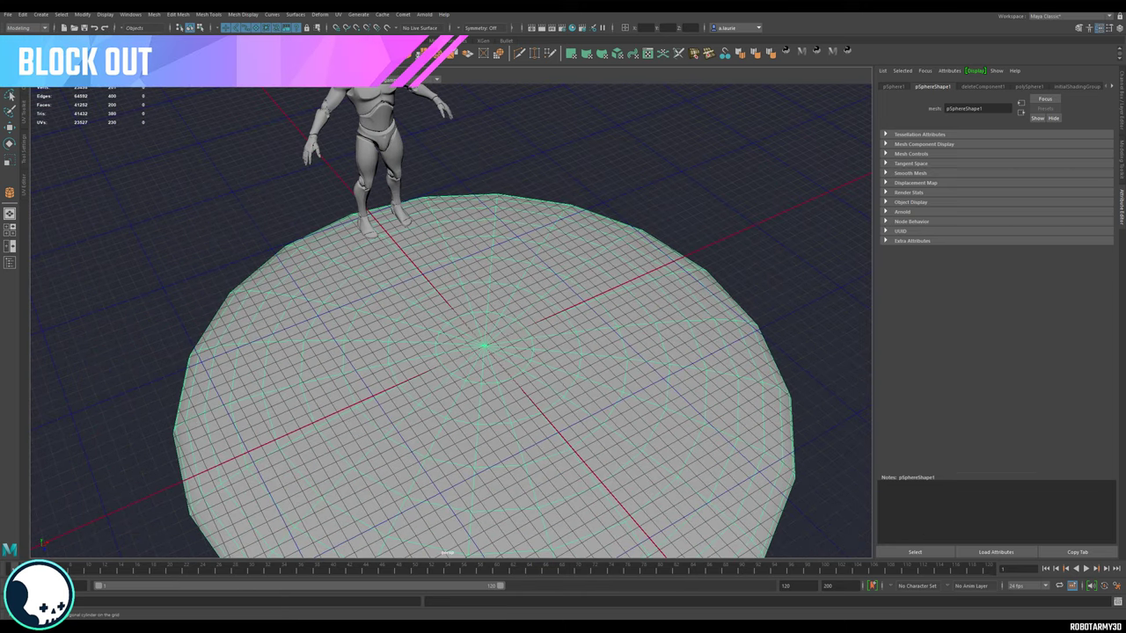
{"action": "left_click", "coordinate": [47, 54]}
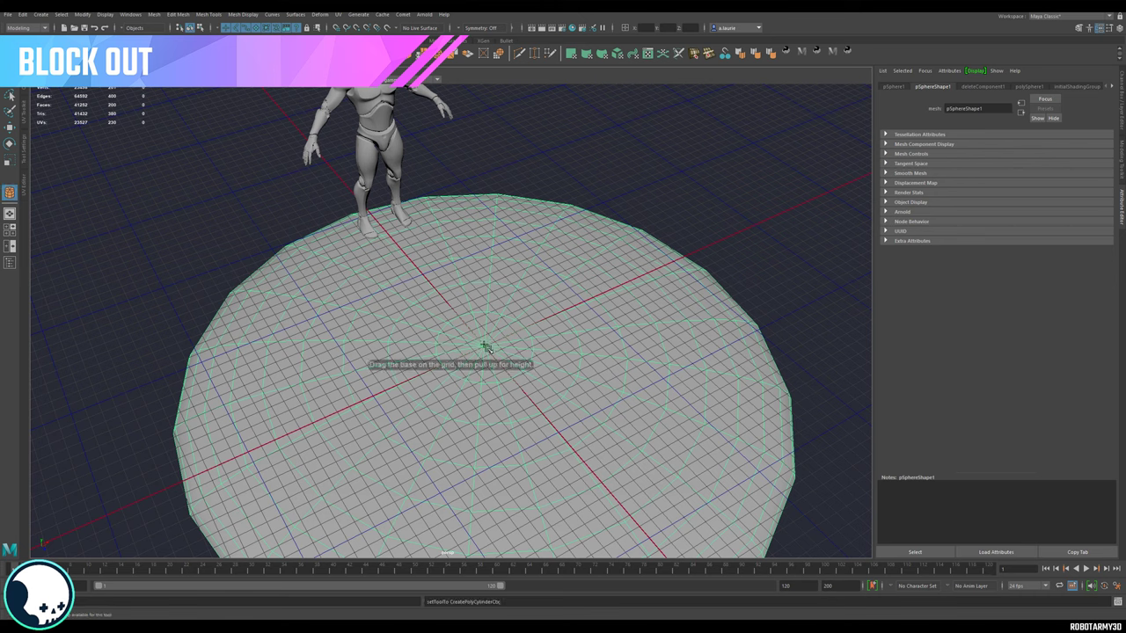
{"action": "mouse_move", "coordinate": [486, 346]}
{"action": "left_mouse_down"}
{"action": "mouse_move", "coordinate": [515, 371]}
{"action": "mouse_move", "coordinate": [470, 167]}
{"action": "left_mouse_up"}
{"action": "scroll", "coordinate": [470, 215], "scroll_direction": "down", "scroll_amount": 5}
{"action": "left_click_drag", "start_coordinate": [472, 326], "coordinate": [469, 278], "text": "alt"}
Step: Select the trunk cylinder's top vertices, scale them inward for a taper and lower them to about the mannequin's hand height
{"action": "right_click_drag", "start_coordinate": [487, 227], "coordinate": [447, 229]}
{"action": "left_click_drag", "start_coordinate": [588, 134], "coordinate": [394, 199]}
{"action": "key", "text": "w"}
{"action": "key", "text": "e"}
{"action": "key", "text": "r"}
{"action": "left_click_drag", "start_coordinate": [488, 169], "coordinate": [500, 264]}
{"action": "key", "text": "w"}
{"action": "key", "text": "ctrl+z"}
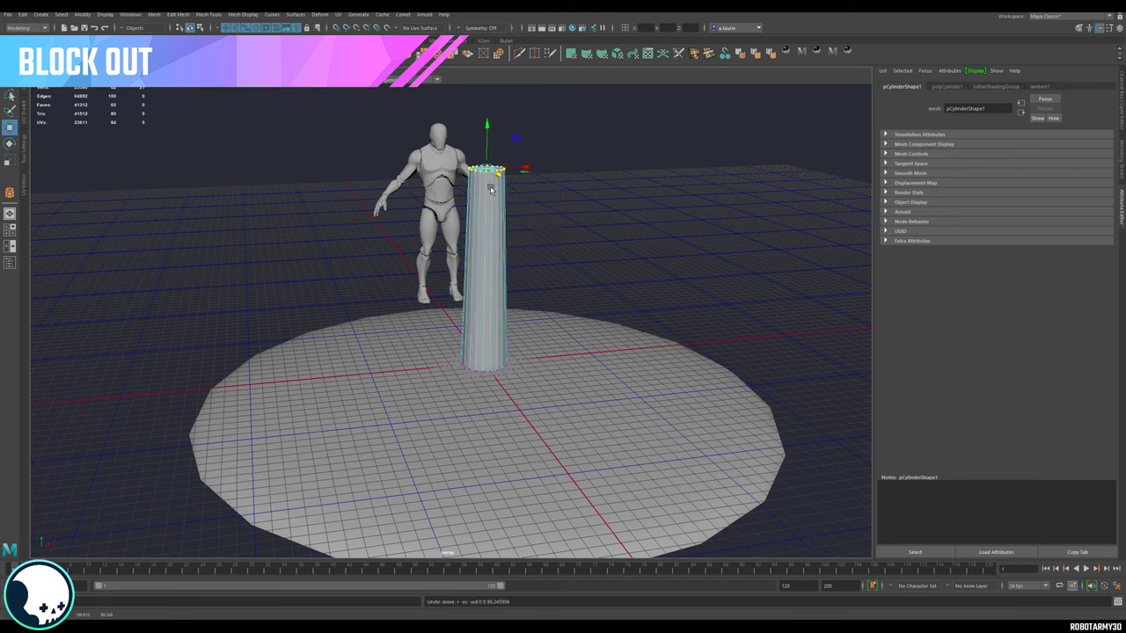
{"action": "middle_click_drag", "start_coordinate": [483, 172], "coordinate": [483, 217]}
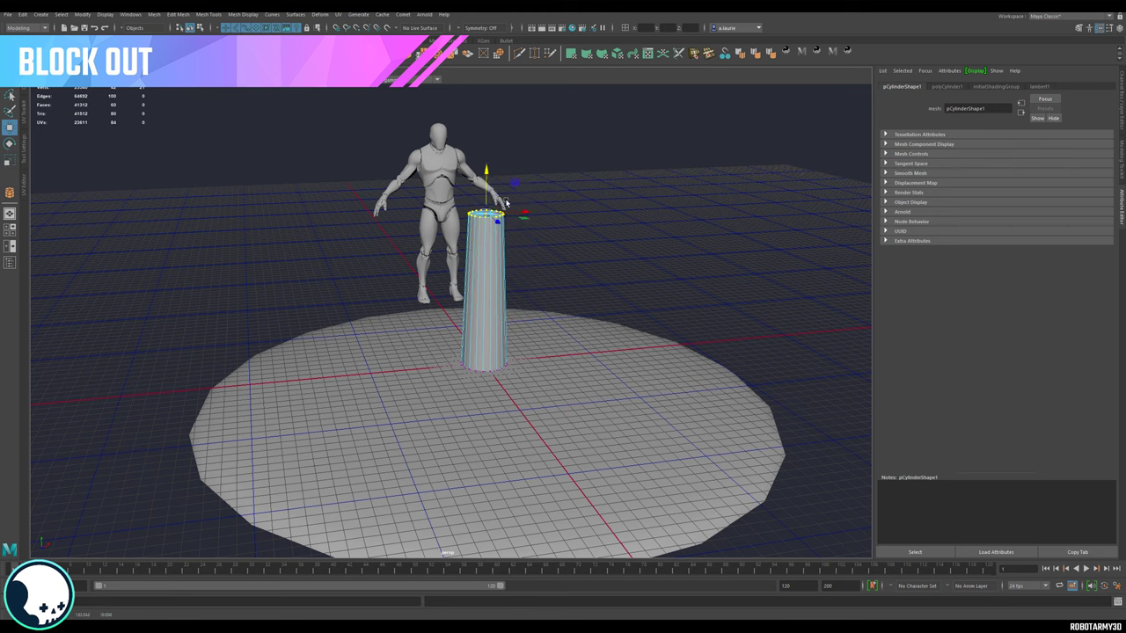
Step: Rotate the trunk's top vertex ring slightly, lower it further and offset it sideways so the trunk leans
{"action": "key", "text": "e"}
{"action": "key", "text": "w"}
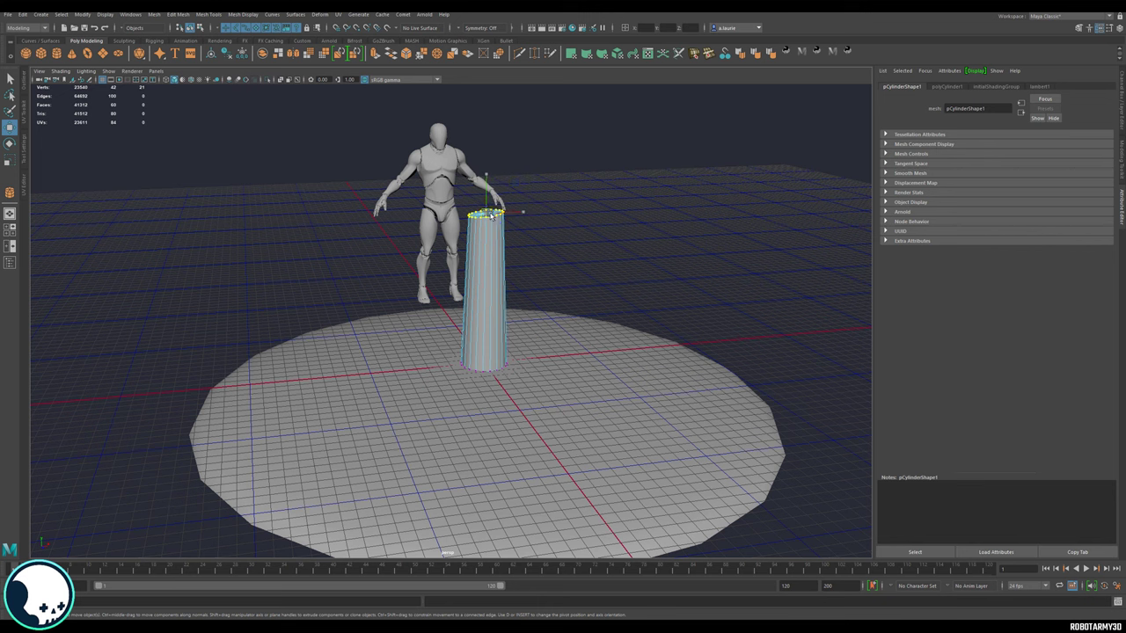
{"action": "left_click_drag", "start_coordinate": [492, 217], "coordinate": [498, 256]}
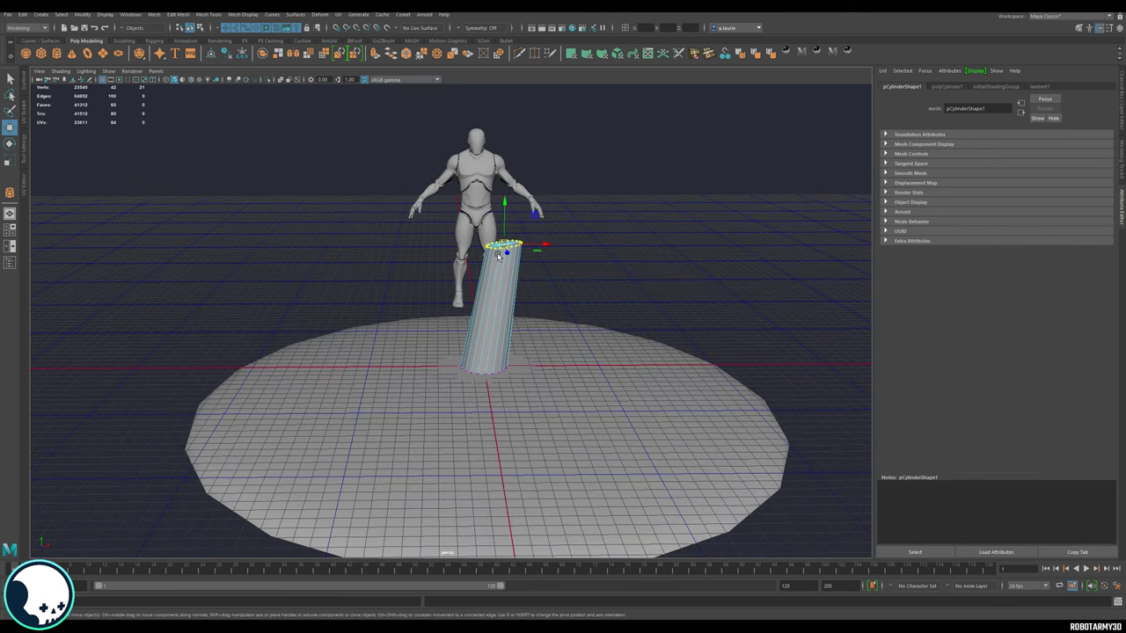
{"action": "middle_click_drag", "start_coordinate": [498, 255], "coordinate": [495, 250]}
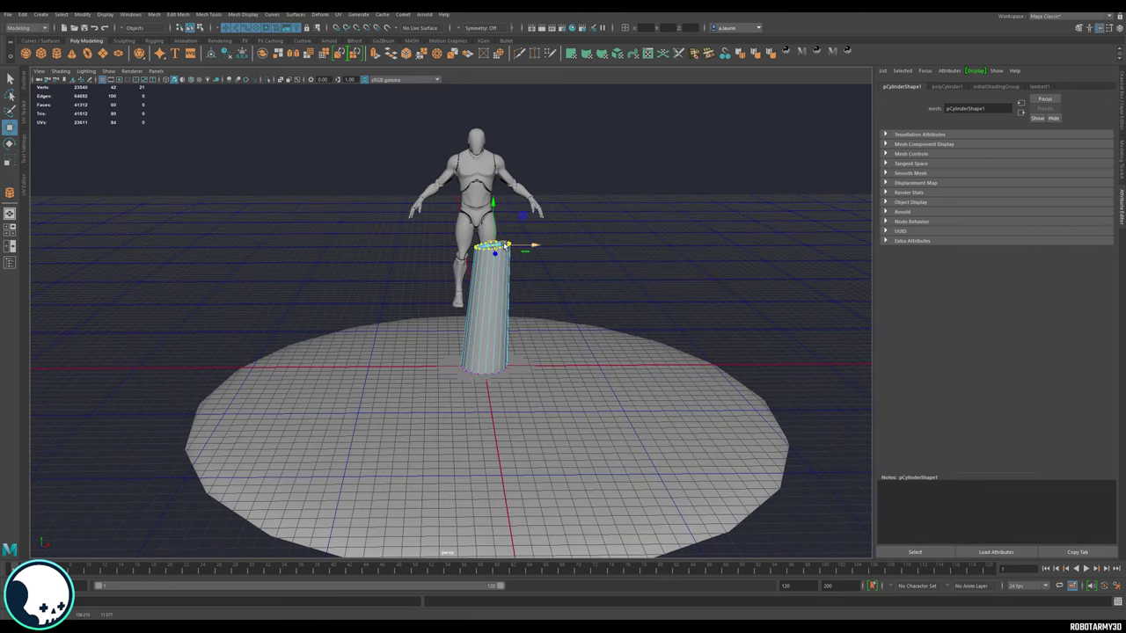
Step: Extrude the trunk's top cap faces diagonally up and sideways, rotating and narrowing the end into a second trunk segment
{"action": "right_click_drag", "start_coordinate": [505, 247], "coordinate": [504, 266]}
{"action": "double_click", "coordinate": [492, 288]}
{"action": "left_click_drag", "start_coordinate": [559, 285], "coordinate": [374, 498], "text": "ctrl"}
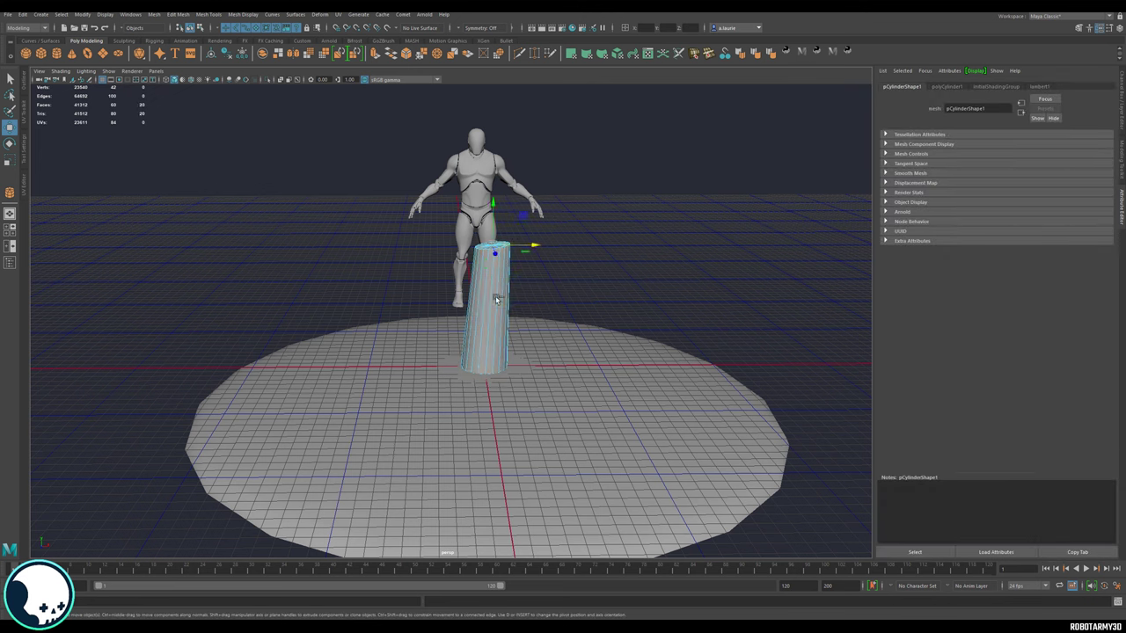
{"action": "left_click_drag", "start_coordinate": [493, 205], "coordinate": [495, 136], "text": "shift"}
{"action": "left_click_drag", "start_coordinate": [495, 178], "coordinate": [591, 185]}
{"action": "key", "text": "e"}
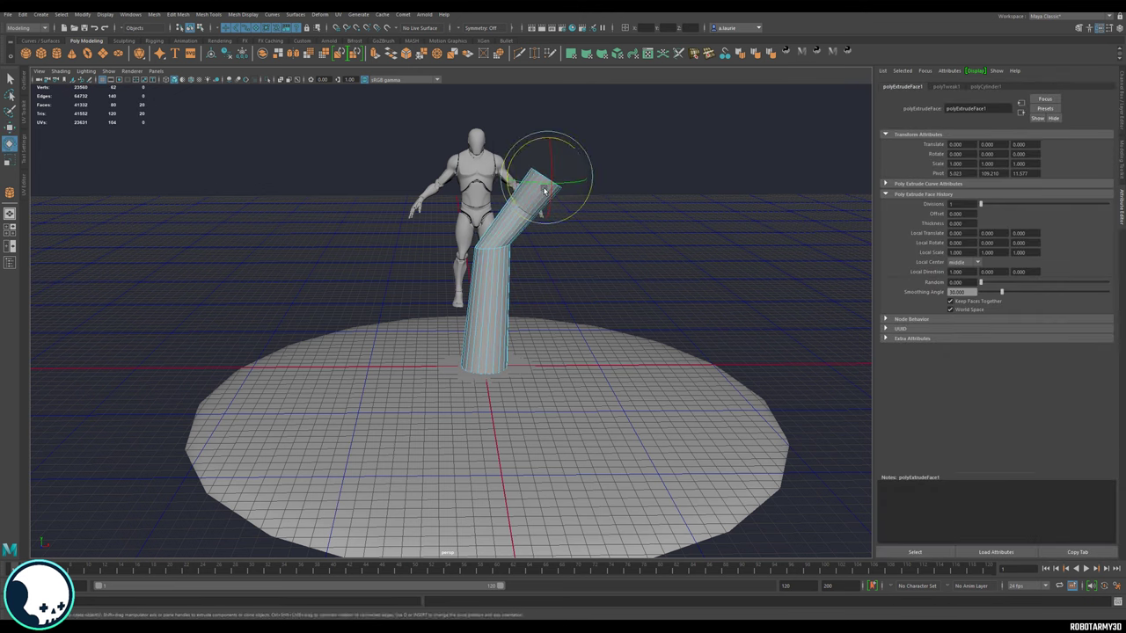
{"action": "key", "text": "w"}
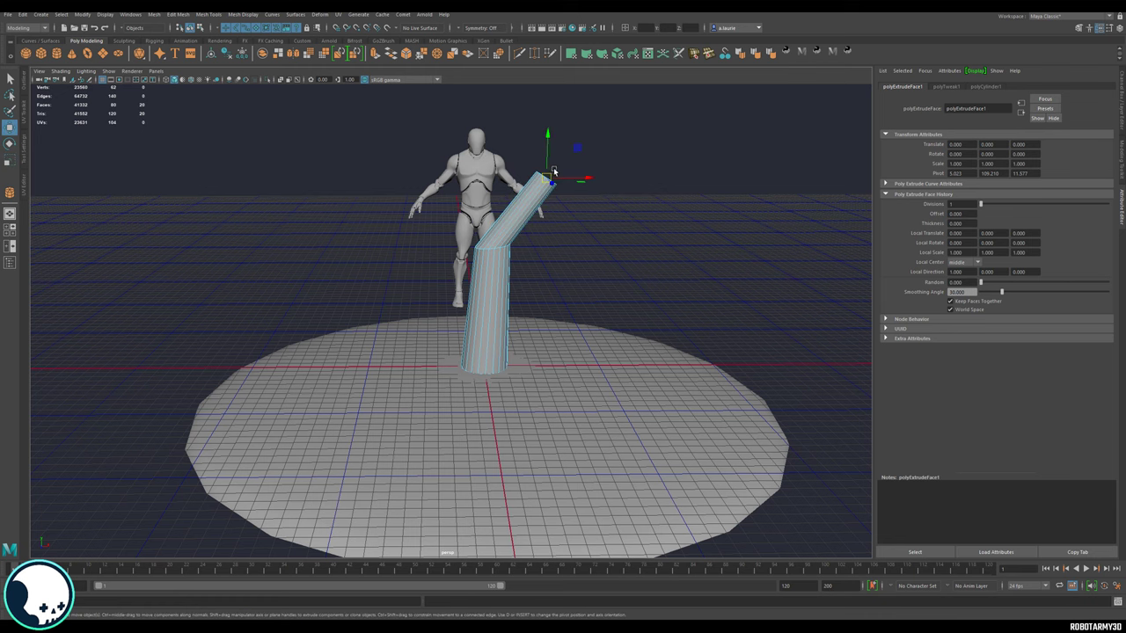
Step: Extrude the end faces steeply upward into a third trunk segment, levelling and shrinking the new end
{"action": "left_click_drag", "start_coordinate": [551, 180], "coordinate": [576, 99], "text": "shift"}
{"action": "middle_click_drag", "start_coordinate": [570, 141], "coordinate": [542, 227], "text": "alt"}
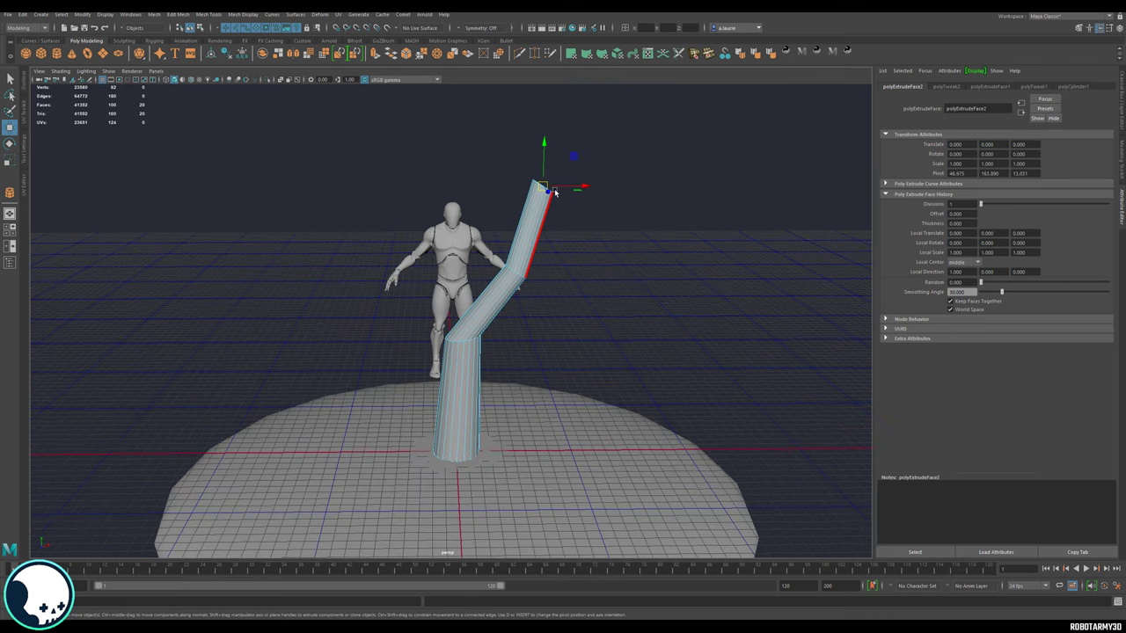
{"action": "key", "text": "e"}
{"action": "key", "text": "r"}
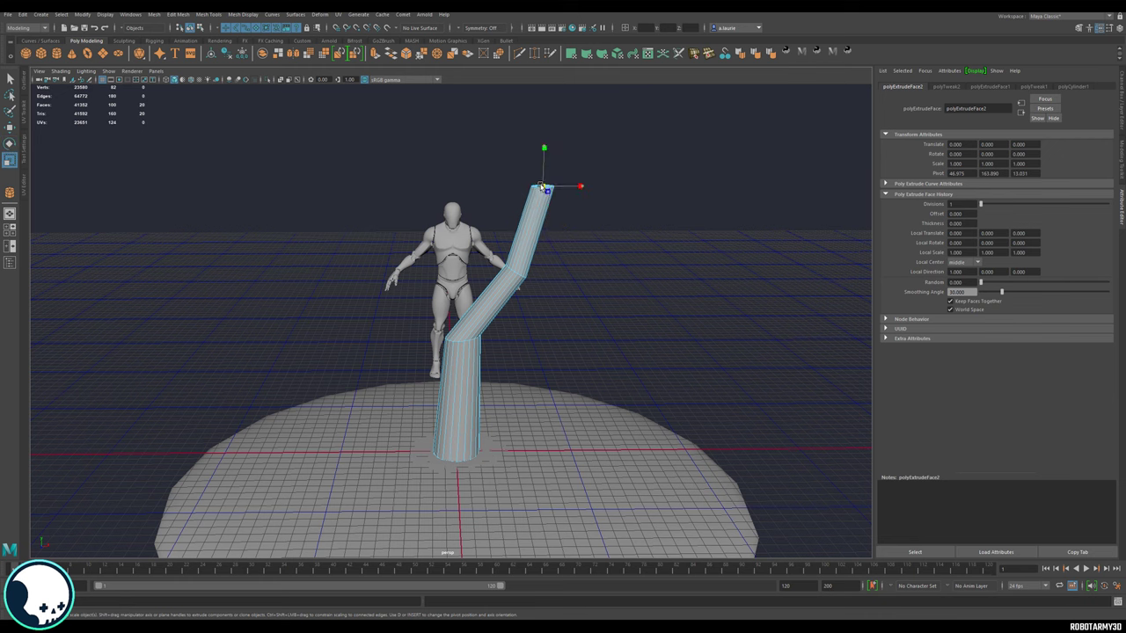
{"action": "left_click_drag", "start_coordinate": [544, 188], "coordinate": [507, 225]}
{"action": "key", "text": "w"}
Step: Select the vertex ring at the trunk's lower bend and rotate it to smooth the joint
{"action": "key", "text": "F9"}
{"action": "key", "text": "e"}
{"action": "left_click_drag", "start_coordinate": [427, 321], "coordinate": [514, 342]}
{"action": "key", "text": "w"}
{"action": "left_click_drag", "start_coordinate": [550, 277], "coordinate": [479, 269], "text": "alt"}
Step: Extrude a final tip segment from the trunk's upper end and swing its end sideways as seen from above
{"action": "left_click_drag", "start_coordinate": [537, 176], "coordinate": [502, 171], "text": "alt"}
{"action": "left_click_drag", "start_coordinate": [572, 150], "coordinate": [606, 146], "text": "shift"}
{"action": "left_click_drag", "start_coordinate": [563, 176], "coordinate": [607, 308], "text": "alt"}
{"action": "left_click_drag", "start_coordinate": [467, 157], "coordinate": [428, 176]}
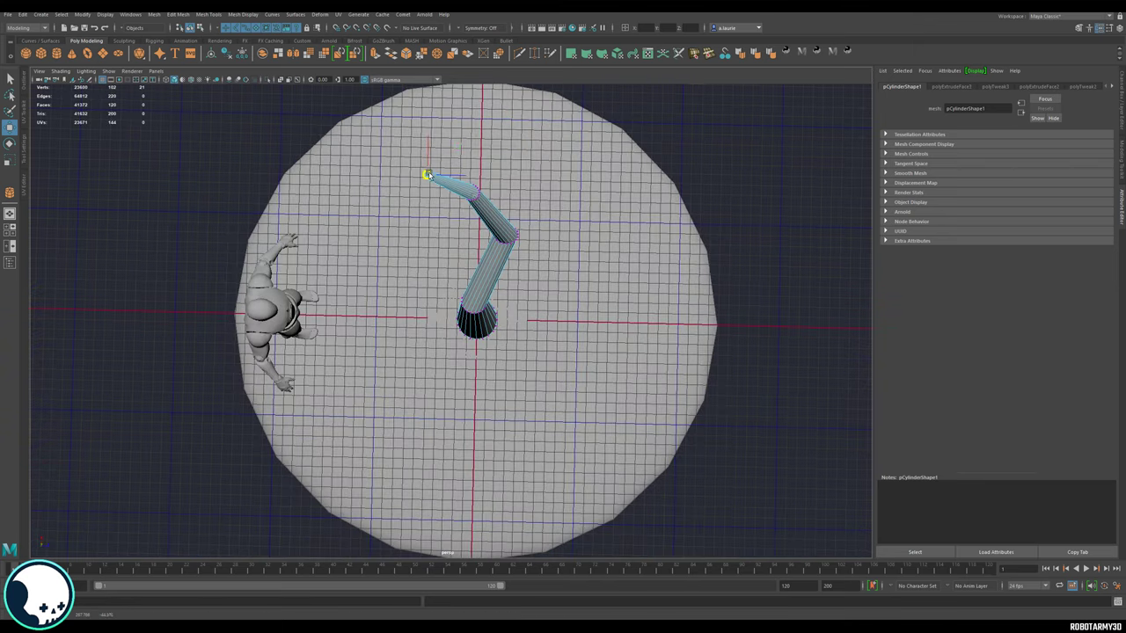
Step: Scale and reposition the trunk's vertex rings so the upper segments taper and curve in depth
{"action": "left_click_drag", "start_coordinate": [493, 316], "coordinate": [413, 158], "text": "alt"}
{"action": "key", "text": "r"}
{"action": "left_click_drag", "start_coordinate": [414, 308], "coordinate": [440, 344]}
{"action": "key", "text": "w"}
{"action": "left_click_drag", "start_coordinate": [468, 286], "coordinate": [500, 275]}
{"action": "left_click_drag", "start_coordinate": [493, 255], "coordinate": [423, 316], "text": "alt"}
{"action": "left_click_drag", "start_coordinate": [466, 220], "coordinate": [563, 281], "text": "alt"}
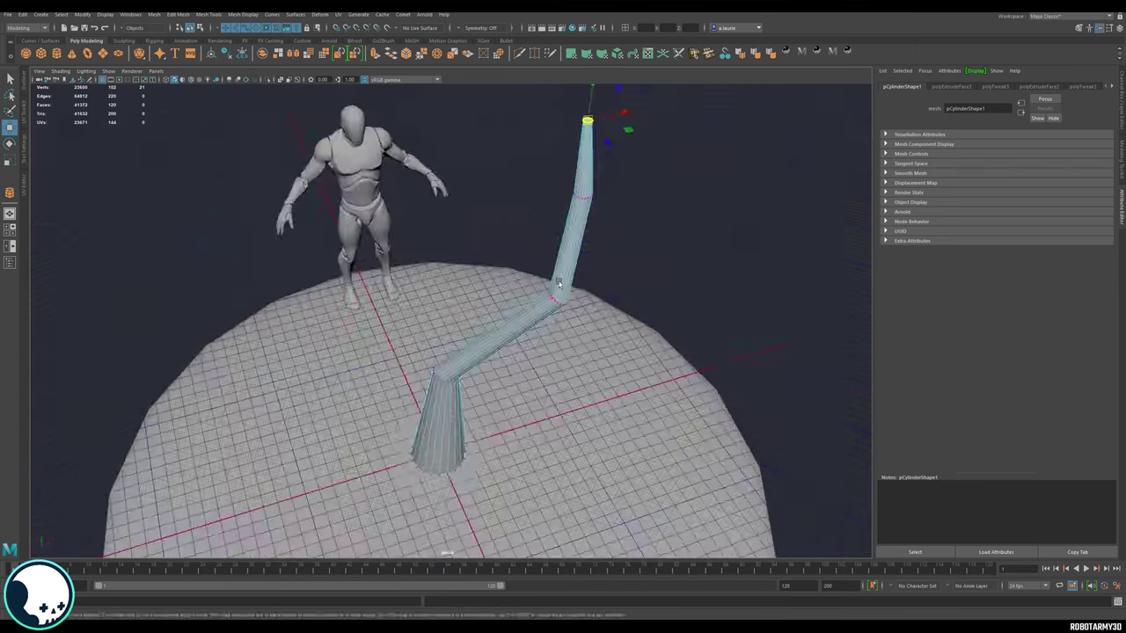
Step: Add a second, thinner cylinder on the ground disc beside the trunk for a side branch
{"action": "left_click", "coordinate": [686, 264]}
{"action": "right_click_drag", "start_coordinate": [493, 321], "coordinate": [512, 338], "text": "shift"}
{"action": "left_click_drag", "start_coordinate": [510, 339], "coordinate": [470, 252], "text": "alt"}
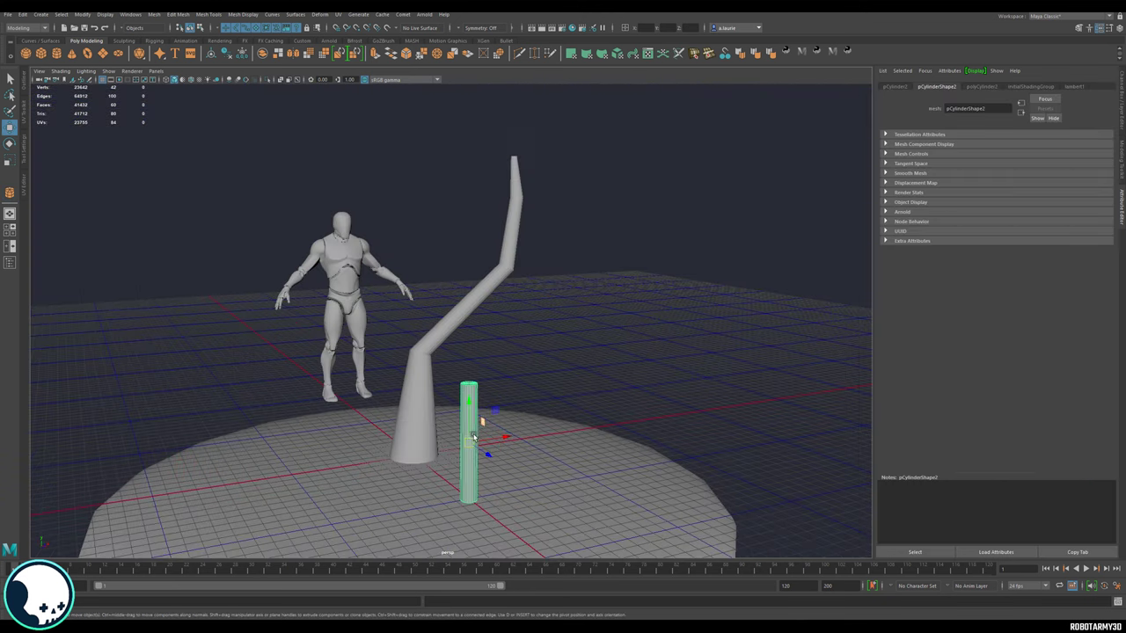
Step: Raise the thin cylinder to the trunk's first bend, rotate it nearly horizontal and adjust its size
{"action": "left_click_drag", "start_coordinate": [473, 438], "coordinate": [442, 340]}
{"action": "key", "text": "r"}
{"action": "key", "text": "e"}
{"action": "key", "text": "r"}
{"action": "key", "text": "w"}
{"action": "right_click_drag", "start_coordinate": [442, 341], "coordinate": [527, 373], "text": "alt"}
Step: Select the thin cylinder's end cap faces and extrude them diagonally upward into a second branch segment
{"action": "key", "text": "F11"}
{"action": "mouse_move", "coordinate": [528, 374]}
{"action": "left_mouse_down", "text": "alt"}
{"action": "mouse_move", "coordinate": [563, 392]}
{"action": "mouse_move", "coordinate": [548, 379]}
{"action": "left_mouse_up", "text": "alt"}
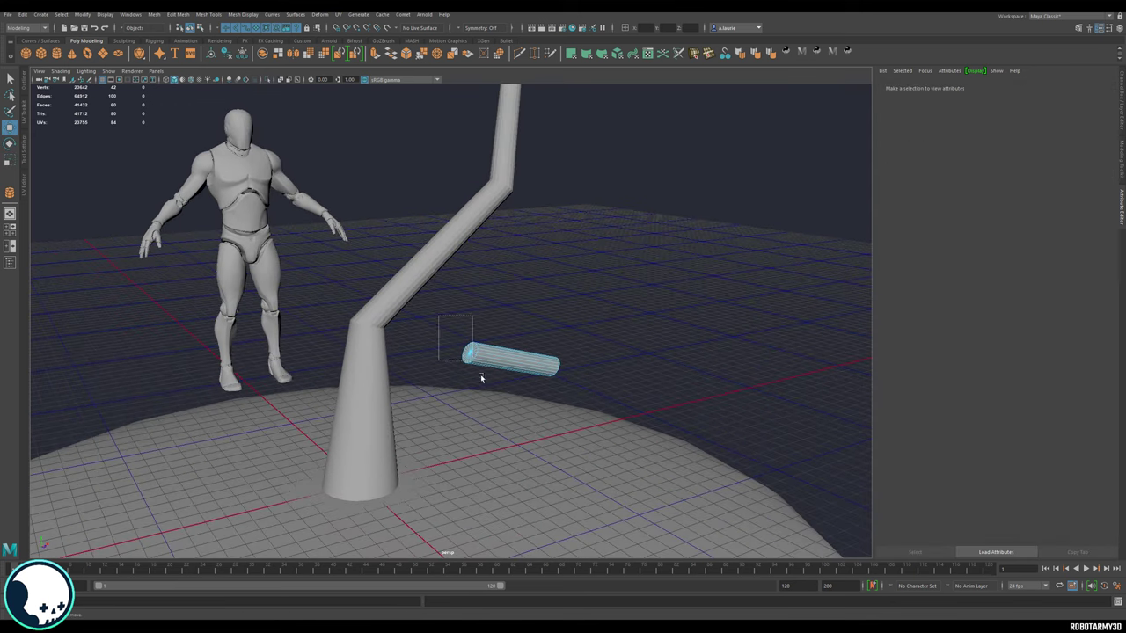
{"action": "left_click_drag", "start_coordinate": [481, 376], "coordinate": [481, 378]}
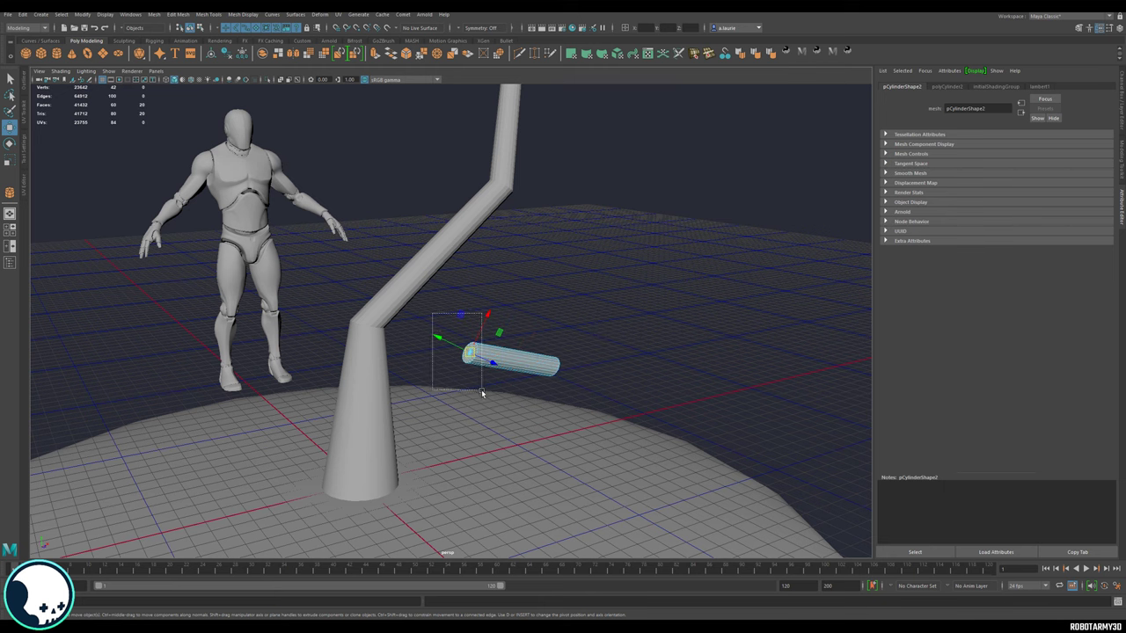
{"action": "left_click_drag", "start_coordinate": [482, 389], "coordinate": [370, 267], "text": "alt"}
{"action": "key", "text": "e"}
{"action": "left_click_drag", "start_coordinate": [532, 333], "coordinate": [513, 339], "text": "alt"}
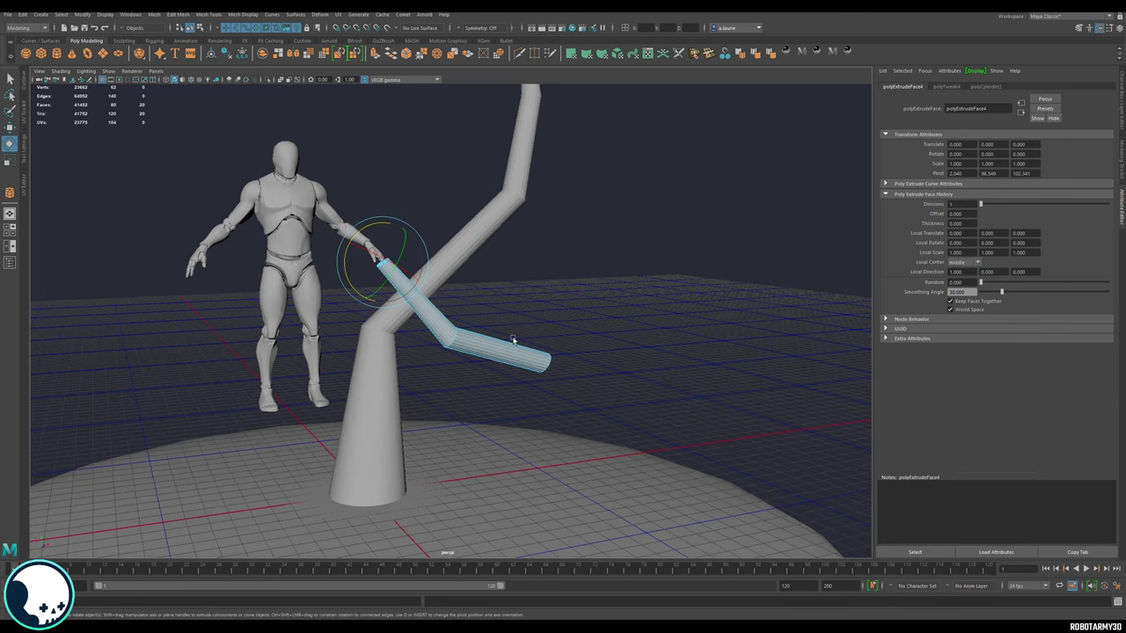
Step: Scale the vertex rings at the branch's bend, base end and tip to thin and taper the branch
{"action": "right_click_drag", "start_coordinate": [473, 344], "coordinate": [439, 343]}
{"action": "left_click_drag", "start_coordinate": [481, 310], "coordinate": [422, 371]}
{"action": "key", "text": "r"}
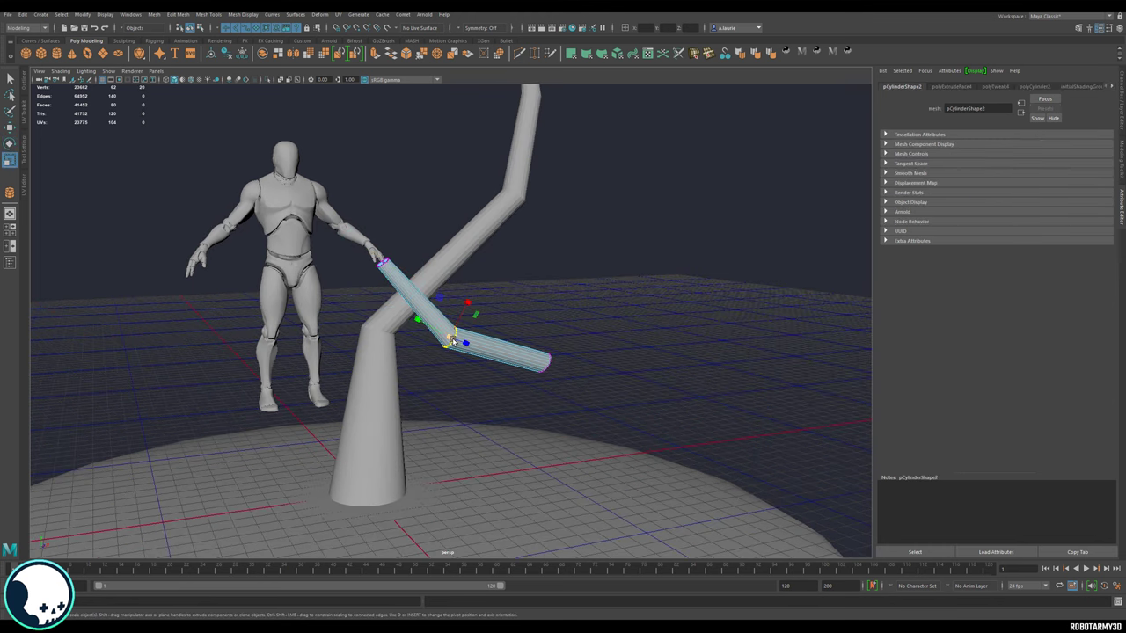
{"action": "left_click_drag", "start_coordinate": [531, 309], "coordinate": [613, 424]}
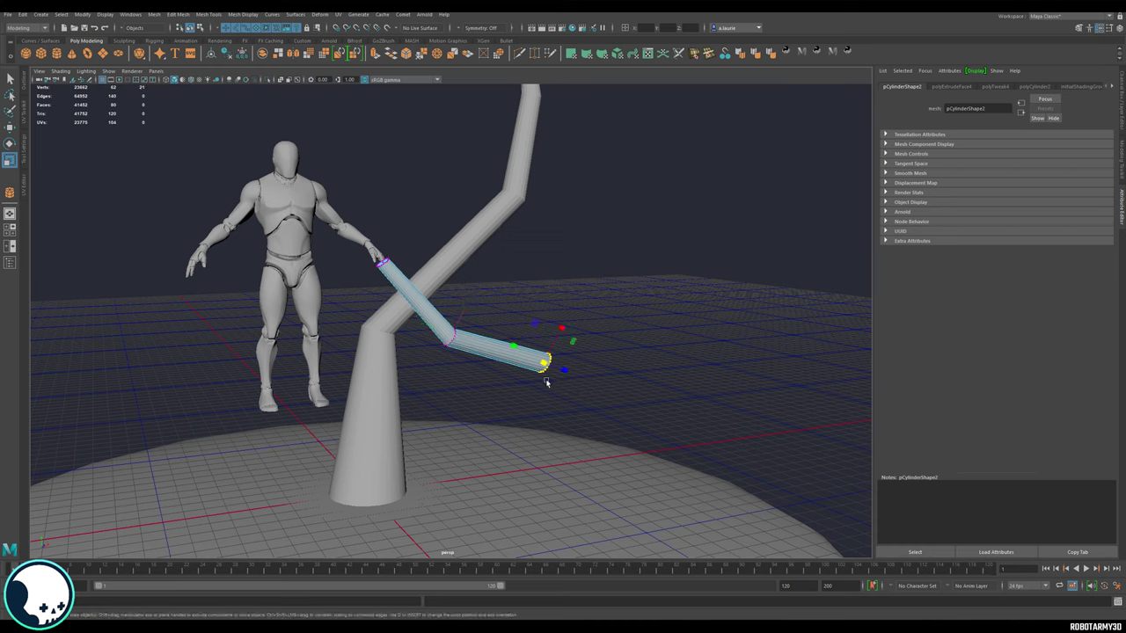
{"action": "left_click_drag", "start_coordinate": [545, 363], "coordinate": [544, 363]}
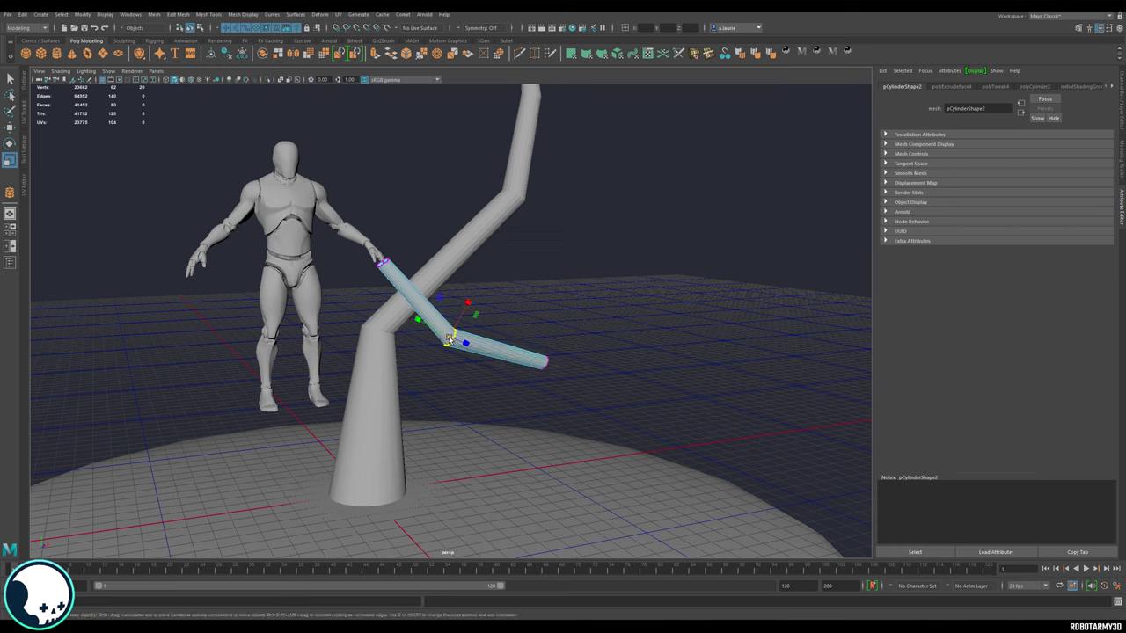
{"action": "left_click_drag", "start_coordinate": [448, 340], "coordinate": [449, 339]}
{"action": "left_click", "coordinate": [382, 264]}
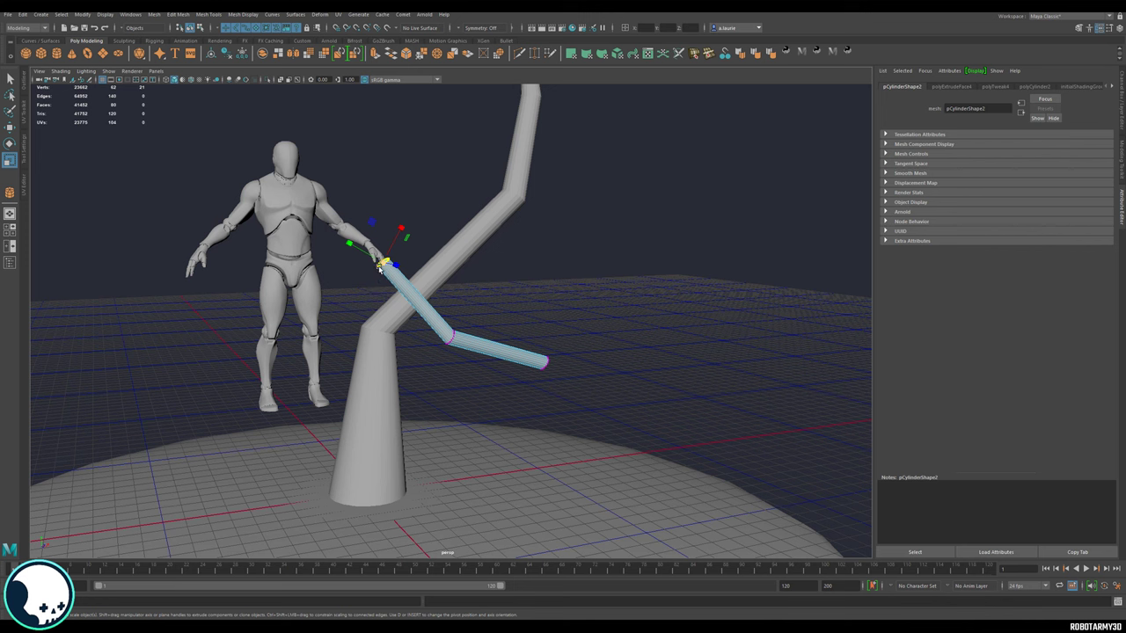
{"action": "left_click_drag", "start_coordinate": [381, 268], "coordinate": [381, 264]}
Step: Return to object selection and move the side branch so its base end meets the trunk's second bend
{"action": "right_click_drag", "start_coordinate": [490, 359], "coordinate": [532, 347]}
{"action": "left_click_drag", "start_coordinate": [449, 340], "coordinate": [547, 413], "text": "alt"}
{"action": "key", "text": "w"}
{"action": "left_click_drag", "start_coordinate": [571, 349], "coordinate": [304, 269]}
{"action": "left_click_drag", "start_coordinate": [506, 294], "coordinate": [526, 315]}
{"action": "key", "text": "e"}
{"action": "key", "text": "w"}
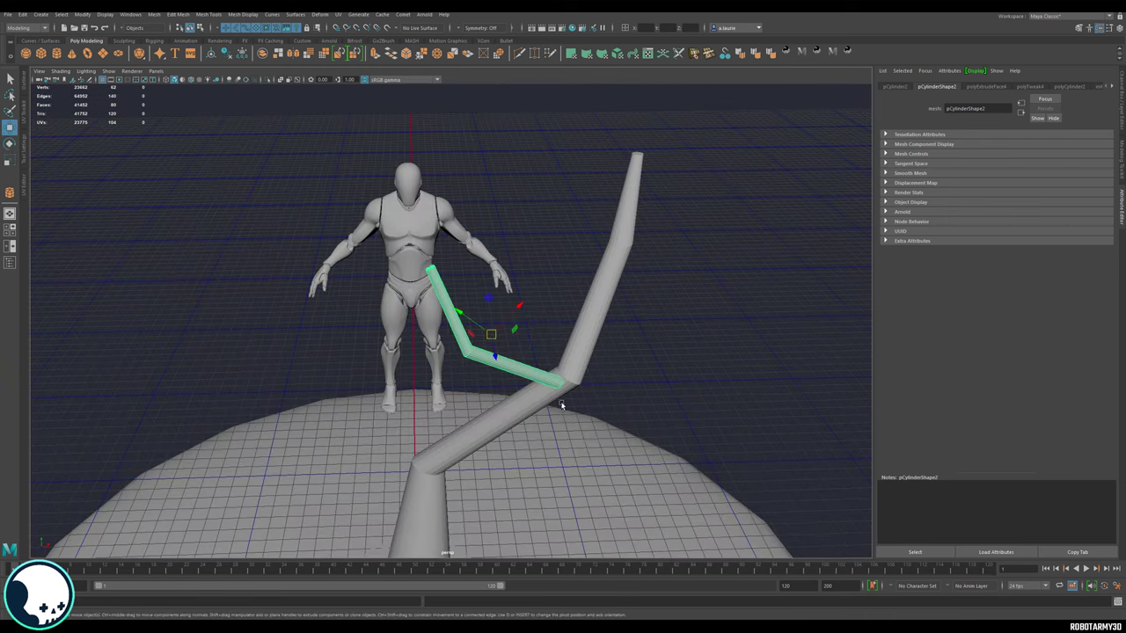
Step: Rotate the side branch from above and shift it so its base joins the trunk's diagonal segment
{"action": "left_click_drag", "start_coordinate": [563, 402], "coordinate": [578, 404], "text": "alt"}
{"action": "key", "text": "e"}
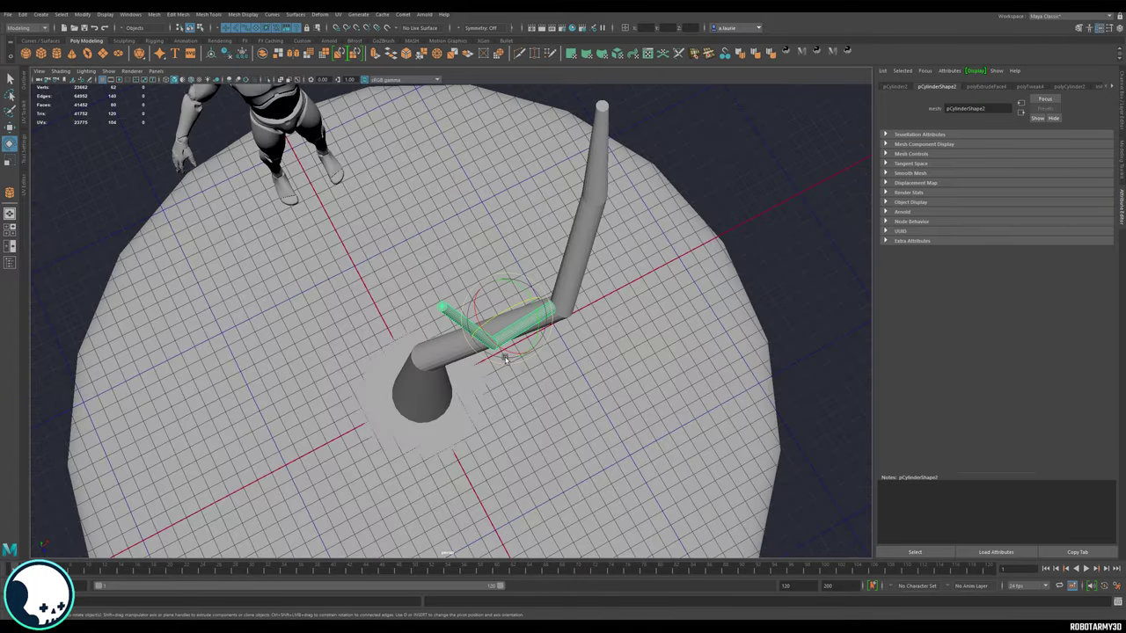
{"action": "left_click_drag", "start_coordinate": [502, 341], "coordinate": [530, 353]}
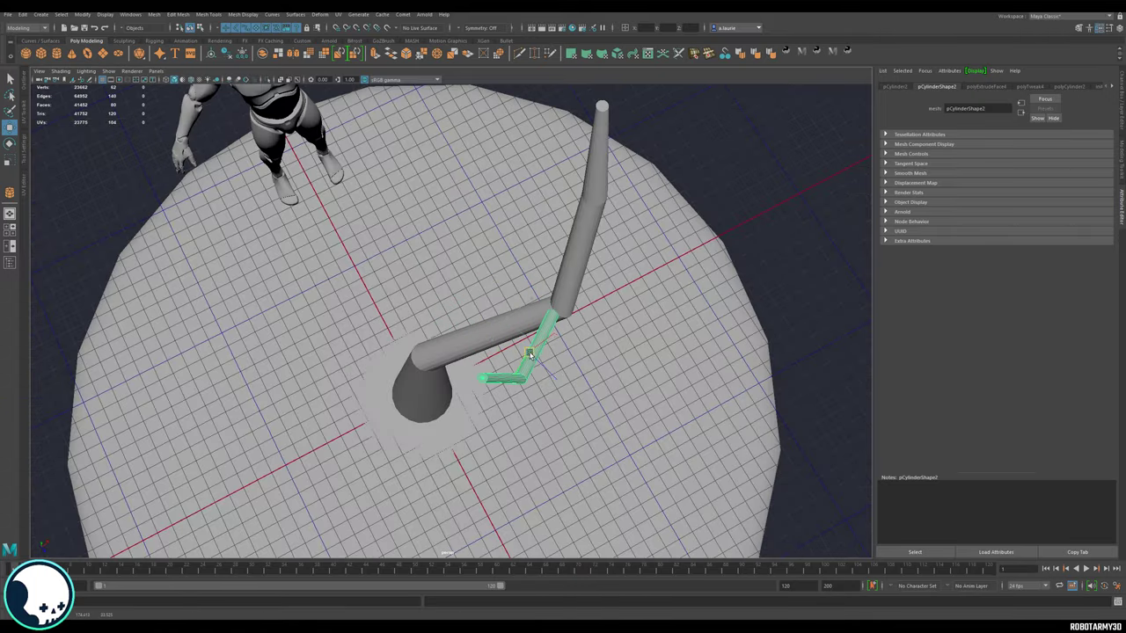
{"action": "left_click_drag", "start_coordinate": [582, 390], "coordinate": [556, 341], "text": "alt"}
{"action": "left_click_drag", "start_coordinate": [433, 294], "coordinate": [481, 341], "text": "alt"}
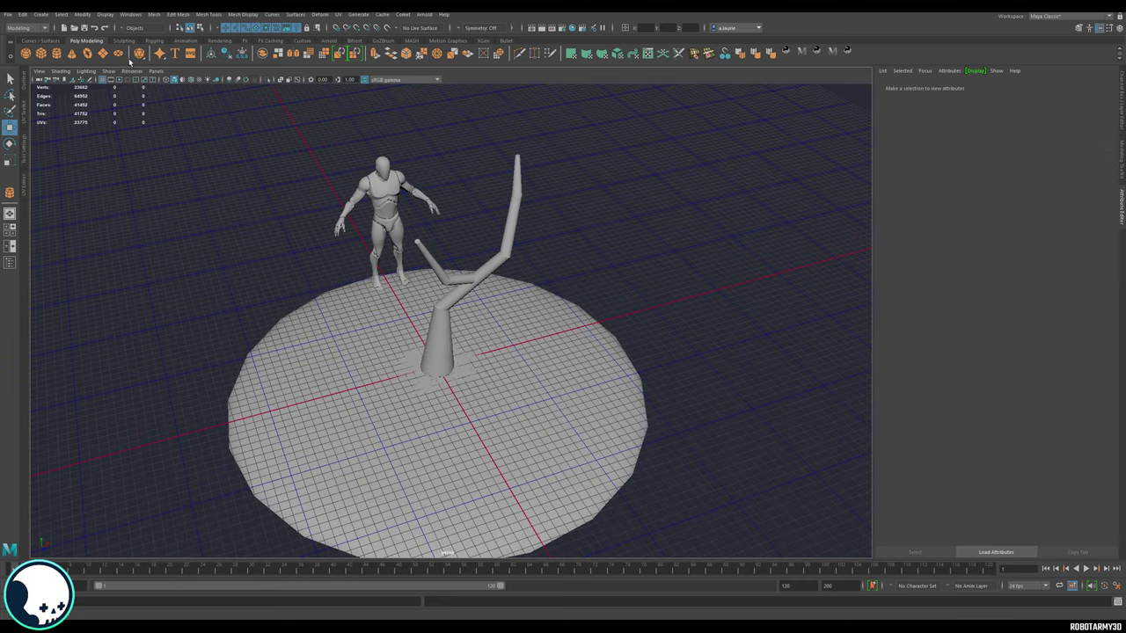
Step: Create a polygon sphere on the ground disc and raise it onto the side branch's tip as foliage
{"action": "mouse_move", "coordinate": [459, 308]}
{"action": "left_mouse_down", "text": "alt"}
{"action": "mouse_move", "coordinate": [432, 322]}
{"action": "mouse_move", "coordinate": [475, 348]}
{"action": "mouse_move", "coordinate": [461, 322]}
{"action": "left_mouse_up", "text": "alt"}
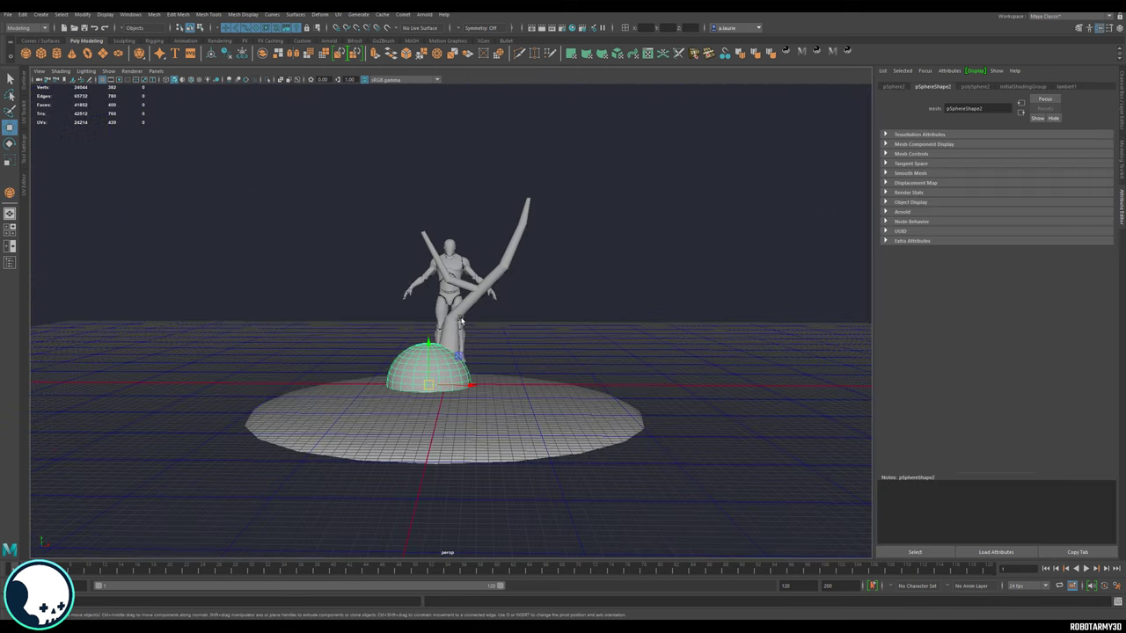
{"action": "left_click_drag", "start_coordinate": [427, 378], "coordinate": [521, 256]}
{"action": "key", "text": "w"}
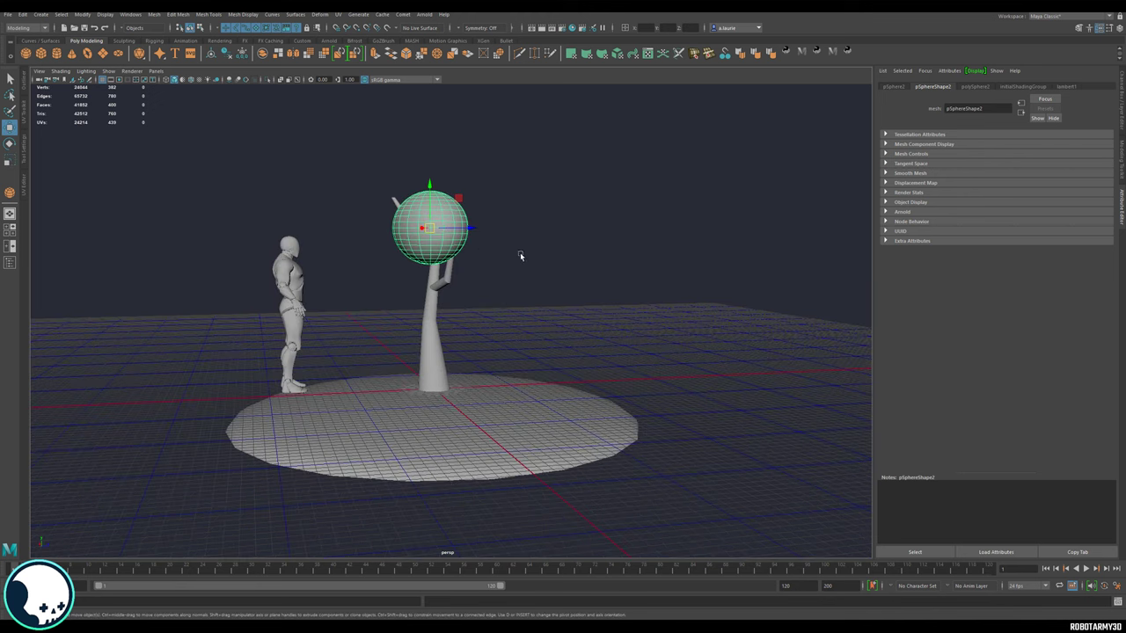
Step: Scale the foliage sphere into a wide, flattened ellipsoid over the side branch
{"action": "key", "text": "r"}
{"action": "left_click_drag", "start_coordinate": [447, 236], "coordinate": [444, 232]}
{"action": "mouse_move", "coordinate": [562, 265]}
{"action": "left_mouse_down", "text": "alt"}
{"action": "mouse_move", "coordinate": [430, 268]}
{"action": "mouse_move", "coordinate": [549, 187]}
{"action": "mouse_move", "coordinate": [526, 195]}
{"action": "left_mouse_up", "text": "alt"}
{"action": "key", "text": "r"}
Step: Duplicate the foliage ellipsoid and place the copy on top of the taller trunk tip
{"action": "left_click_drag", "start_coordinate": [530, 197], "coordinate": [607, 268], "text": "alt"}
{"action": "key", "text": "w"}
{"action": "left_click_drag", "start_coordinate": [479, 188], "coordinate": [570, 241]}
{"action": "key", "text": "r"}
{"action": "middle_click_drag", "start_coordinate": [570, 241], "coordinate": [493, 269], "text": "alt"}
{"action": "scroll", "coordinate": [475, 253], "scroll_direction": "up", "scroll_amount": 5}
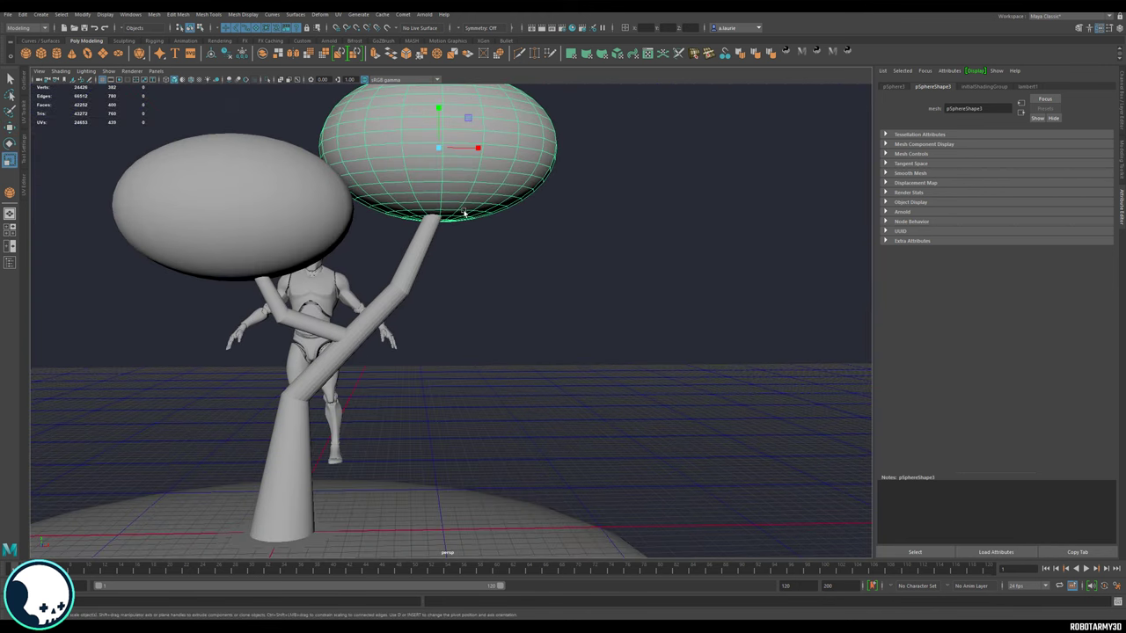
Step: Flatten the underside of the upper foliage by scaling its lower vertices vertically with soft selection and a widened falloff
{"action": "right_click_drag", "start_coordinate": [464, 213], "coordinate": [441, 221]}
{"action": "left_click", "coordinate": [442, 220]}
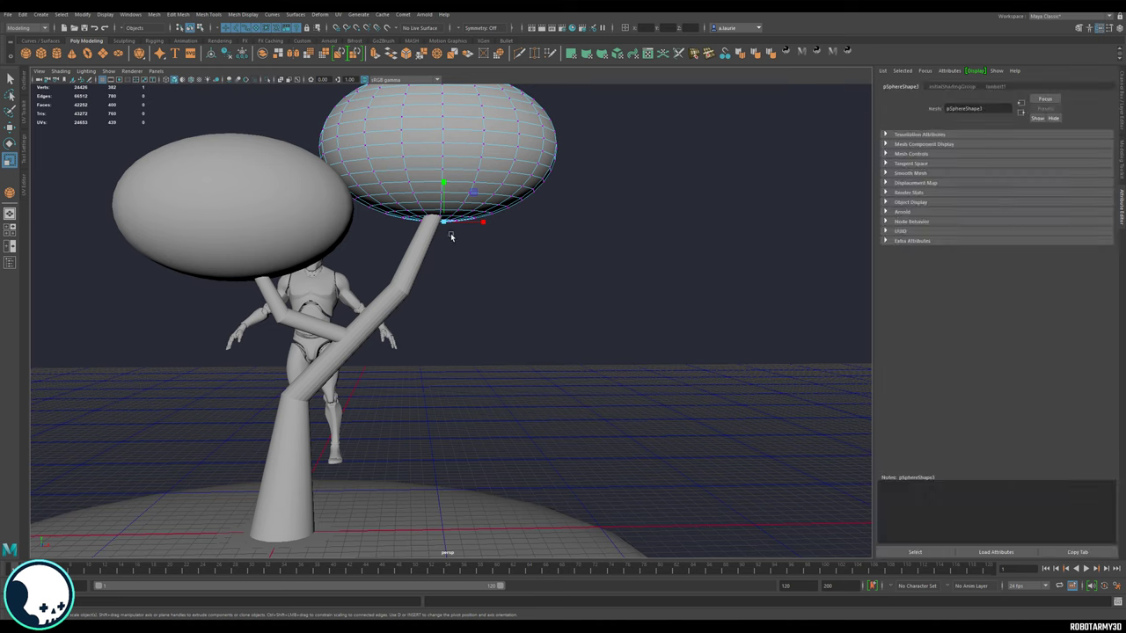
{"action": "key", "text": "b"}
{"action": "middle_click_drag", "start_coordinate": [446, 236], "coordinate": [491, 249]}
{"action": "left_click_drag", "start_coordinate": [445, 186], "coordinate": [446, 123]}
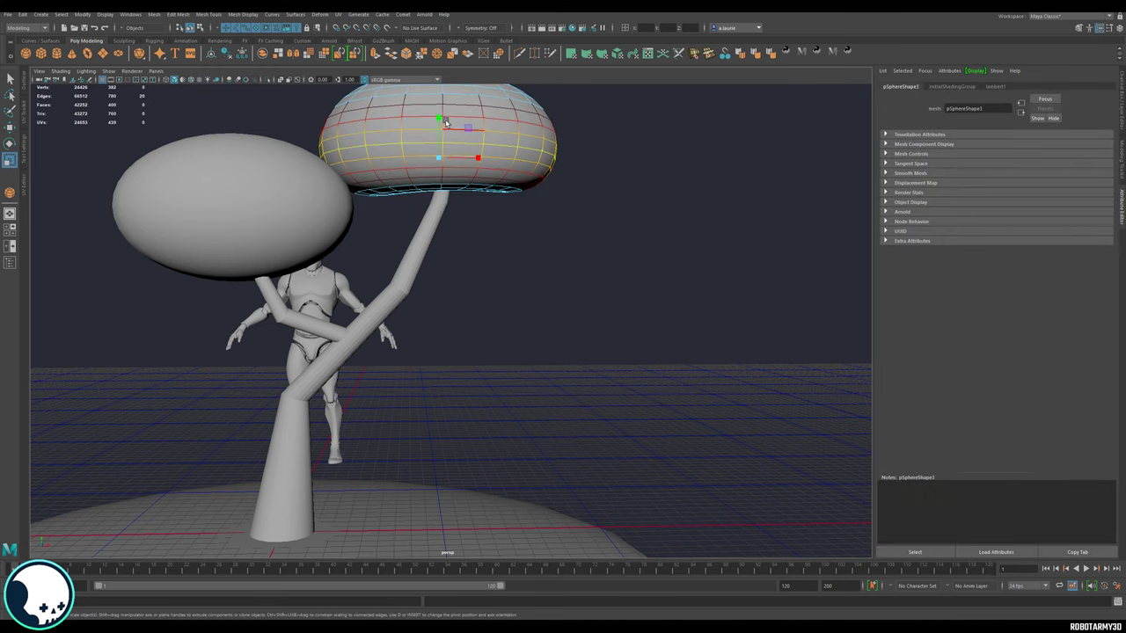
{"action": "left_click", "coordinate": [441, 123]}
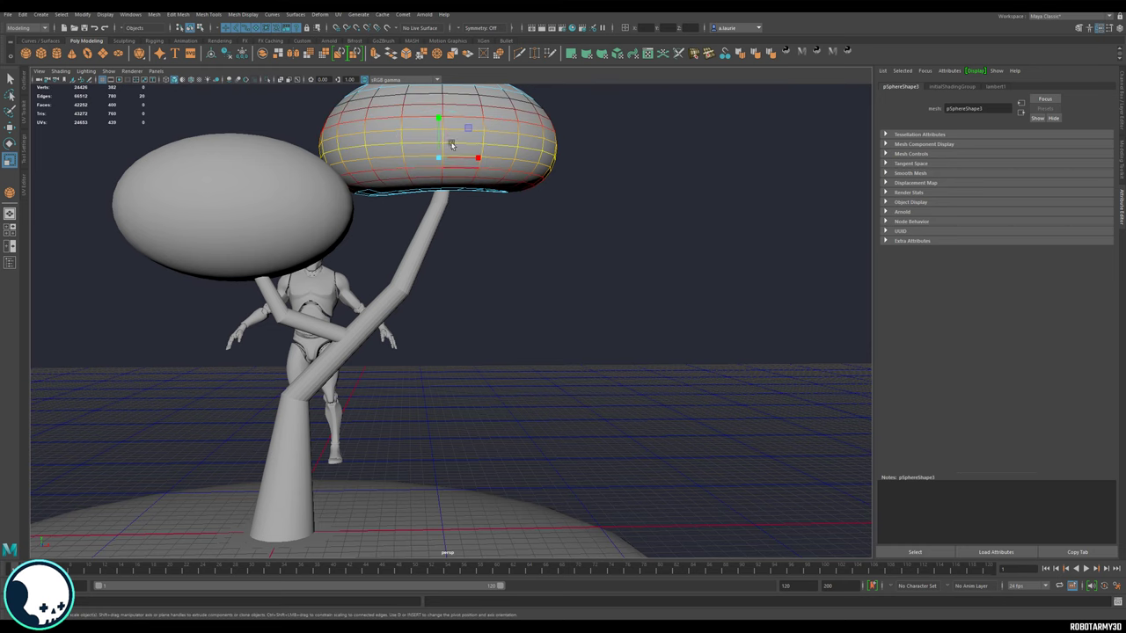
{"action": "left_click_drag", "start_coordinate": [441, 126], "coordinate": [441, 147]}
Step: Reshape the dome of the upper foliage by moving its upper vertices with soft selection
{"action": "key", "text": "w"}
{"action": "scroll", "coordinate": [533, 187], "scroll_direction": "down", "scroll_amount": 2}
{"action": "middle_click_drag", "start_coordinate": [535, 188], "coordinate": [537, 215], "text": "alt"}
{"action": "right_click_drag", "start_coordinate": [491, 220], "coordinate": [447, 222]}
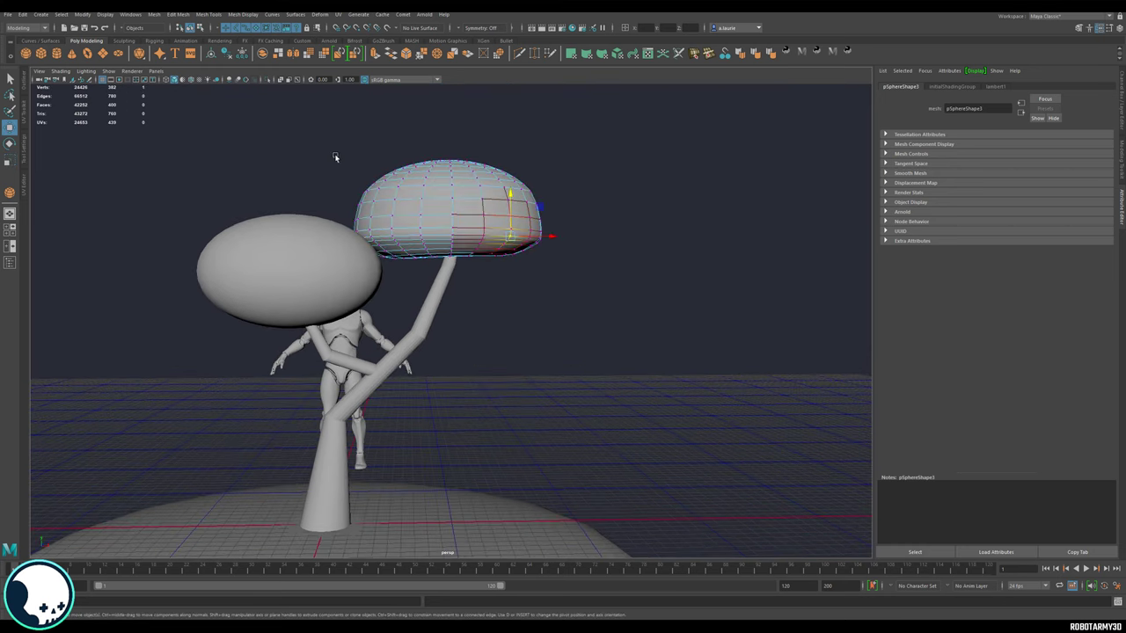
{"action": "left_click_drag", "start_coordinate": [330, 144], "coordinate": [545, 205]}
{"action": "left_click_drag", "start_coordinate": [440, 191], "coordinate": [492, 227]}
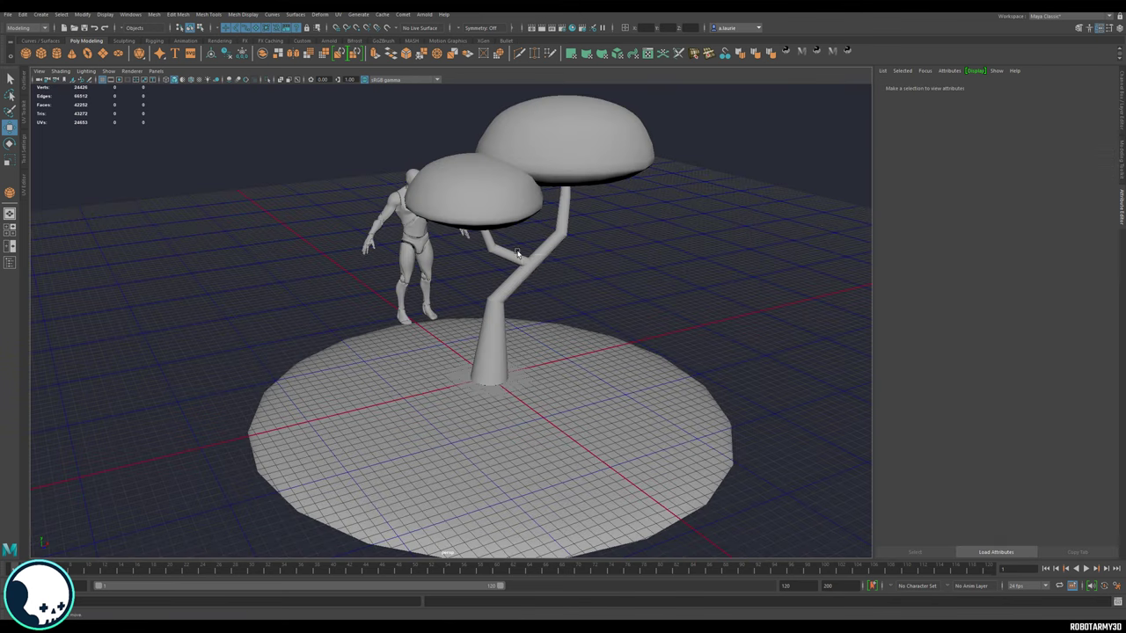
Step: Examine the proportions of the blocked-out trunk, side branch and foliage from several angles
{"action": "left_click", "coordinate": [516, 255]}
{"action": "left_click", "coordinate": [533, 260], "text": "shift"}
{"action": "left_click_drag", "start_coordinate": [594, 302], "coordinate": [596, 290], "text": "alt"}
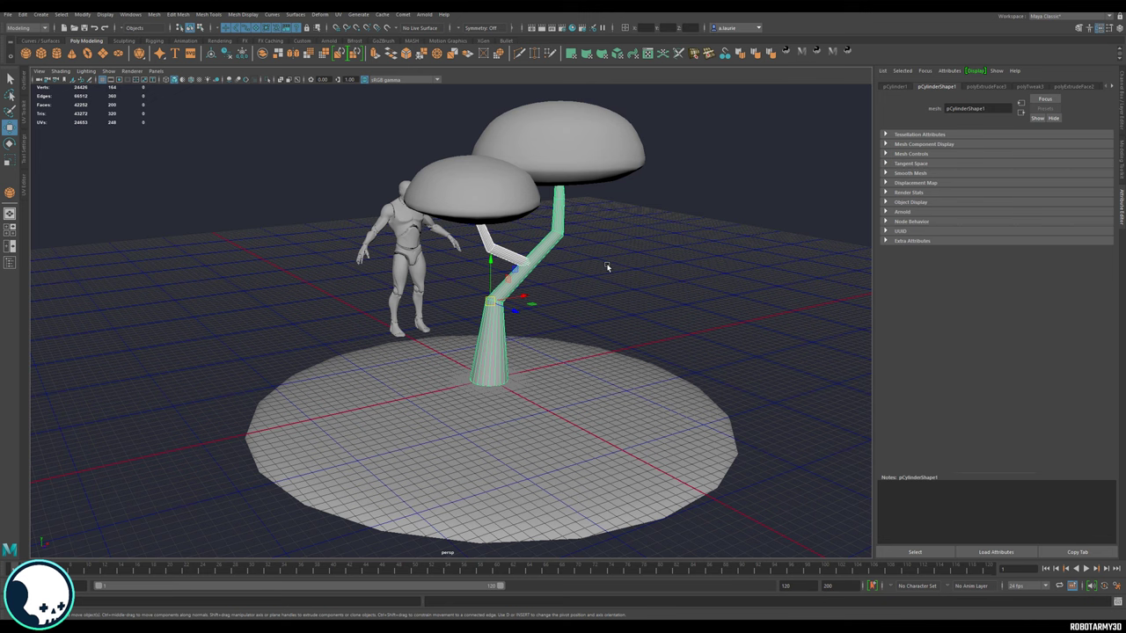
{"action": "left_click_drag", "start_coordinate": [595, 260], "coordinate": [576, 279], "text": "alt"}
{"action": "middle_click_drag", "start_coordinate": [575, 279], "coordinate": [606, 241], "text": "alt"}
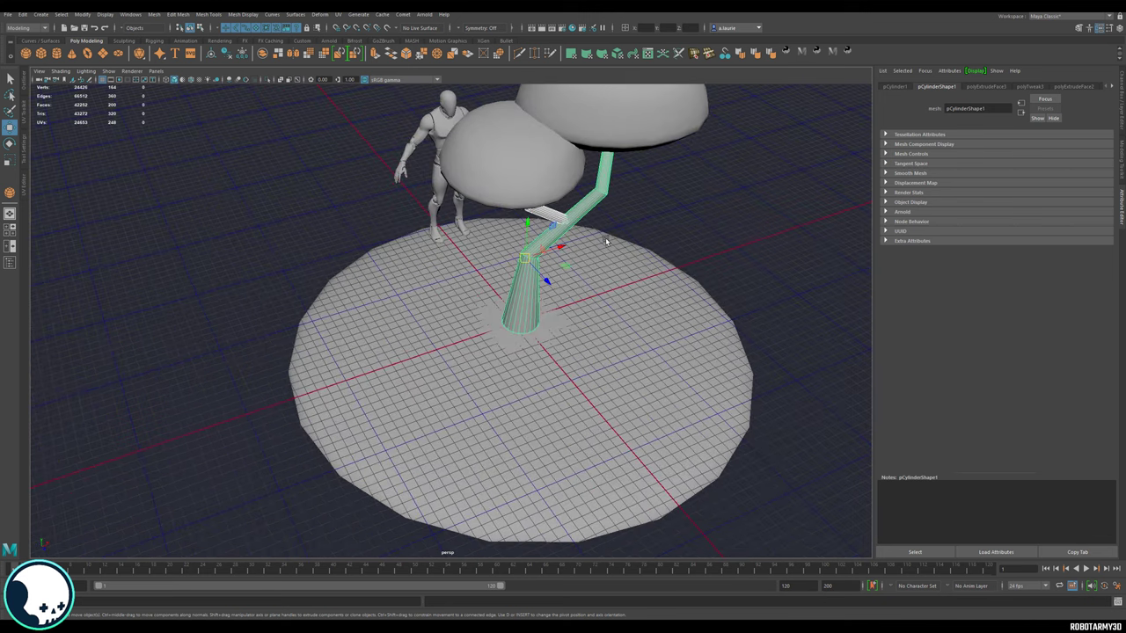
{"action": "scroll", "coordinate": [607, 241], "scroll_direction": "down", "scroll_amount": 1}
{"action": "left_click_drag", "start_coordinate": [606, 241], "coordinate": [596, 263], "text": "alt"}
{"action": "middle_click_drag", "start_coordinate": [596, 263], "coordinate": [718, 214], "text": "alt"}
Step: Create a thin, flat polygon box on the empty grid beside the ground disc as the leaf's base mesh
{"action": "left_click", "coordinate": [701, 236]}
{"action": "middle_click_drag", "start_coordinate": [395, 327], "coordinate": [622, 252], "text": "alt"}
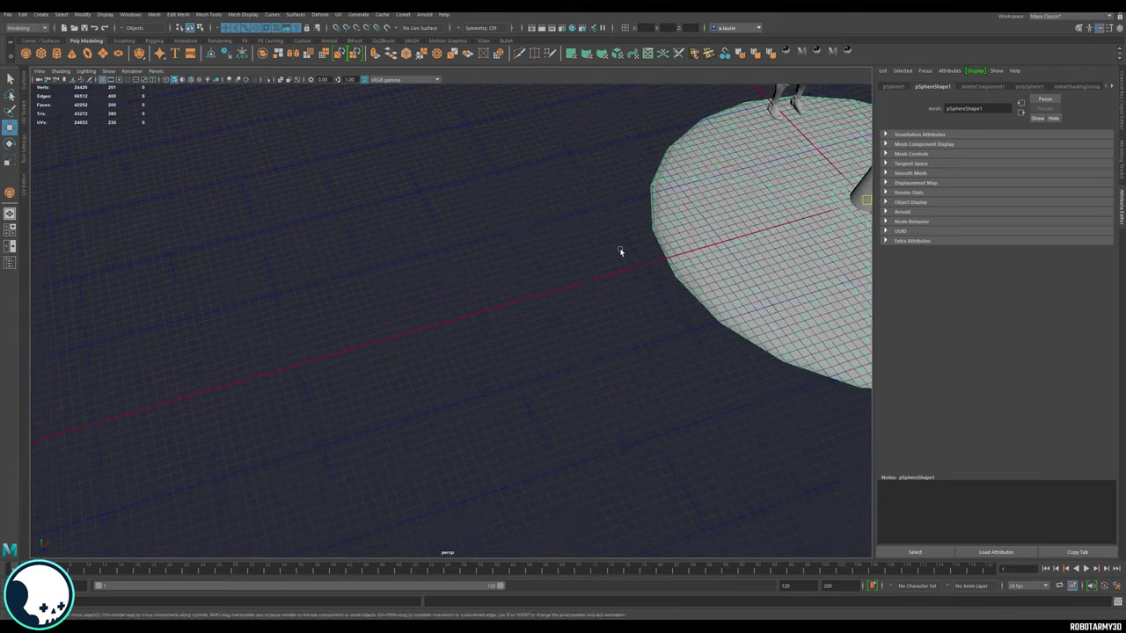
{"action": "left_click_drag", "start_coordinate": [621, 251], "coordinate": [544, 293], "text": "alt"}
{"action": "middle_click_drag", "start_coordinate": [479, 323], "coordinate": [583, 288], "text": "alt"}
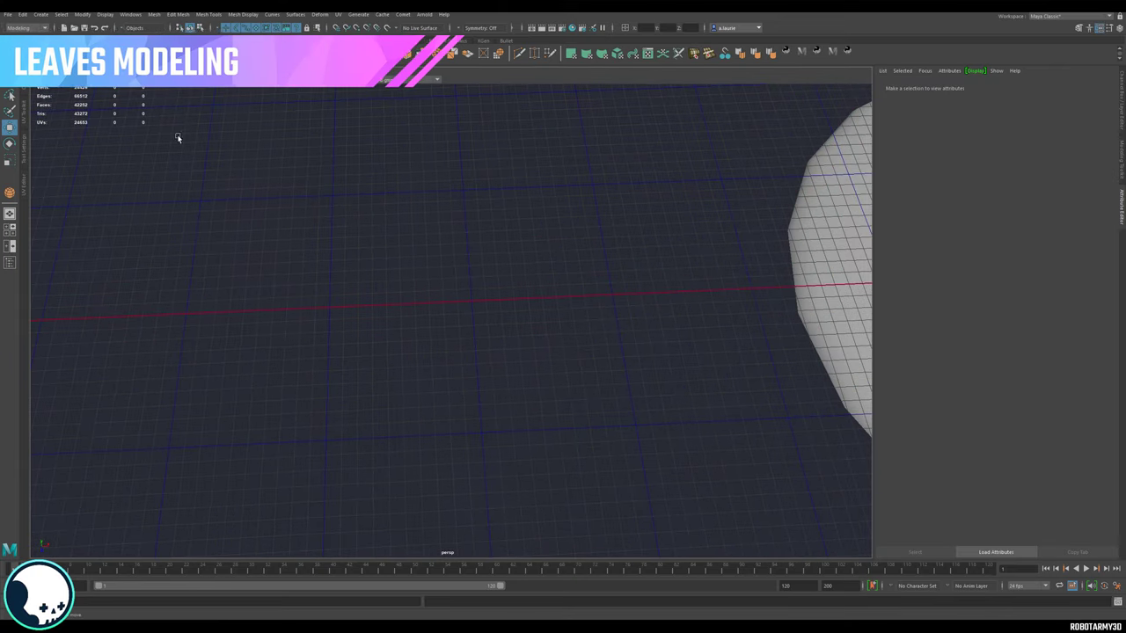
{"action": "left_click_drag", "start_coordinate": [404, 305], "coordinate": [449, 255]}
{"action": "key", "text": "w"}
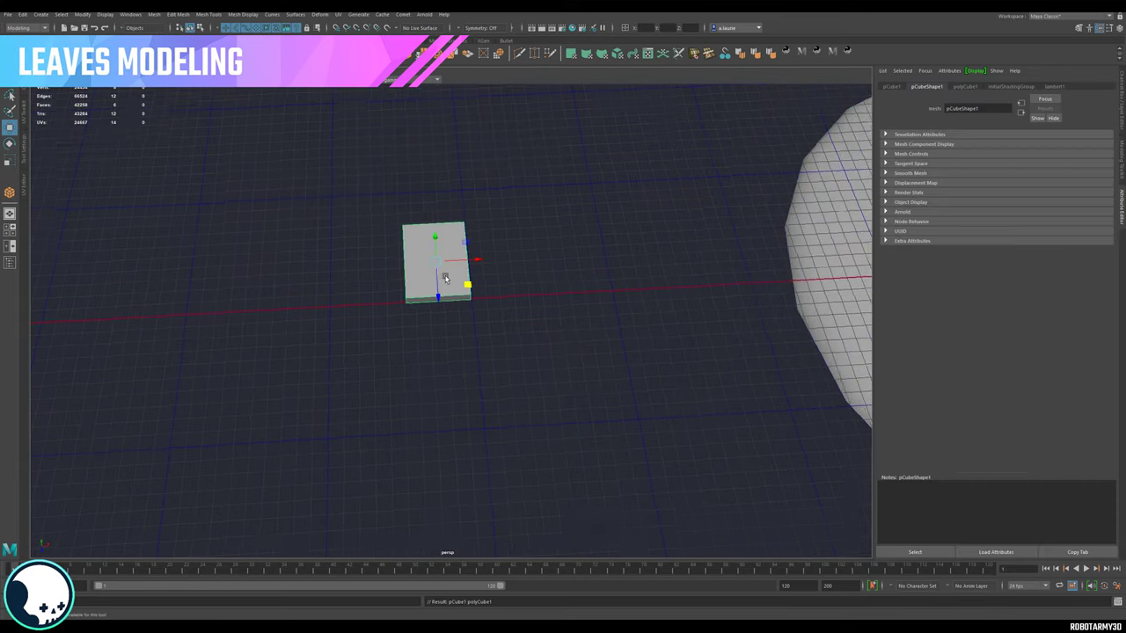
Step: Cut a lengthwise edge loop down the middle of the flat box with the Multi-Cut tool
{"action": "left_click_drag", "start_coordinate": [408, 298], "coordinate": [452, 266], "text": "alt"}
{"action": "scroll", "coordinate": [400, 242], "scroll_direction": "up", "scroll_amount": 4}
{"action": "middle_click_drag", "start_coordinate": [404, 218], "coordinate": [471, 321], "text": "alt"}
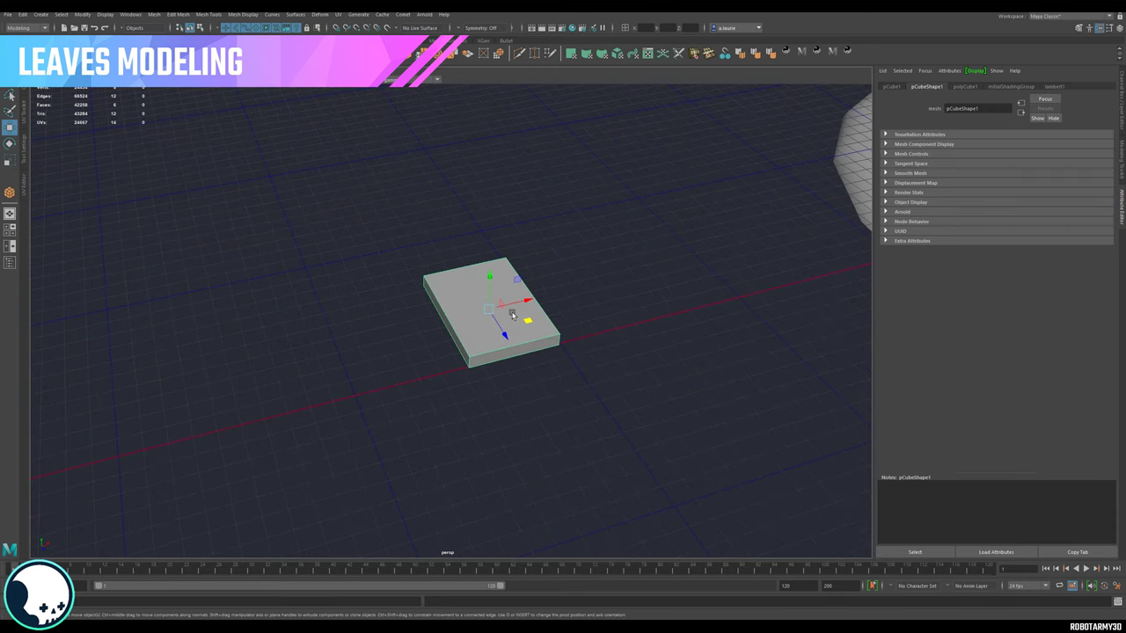
{"action": "left_click_drag", "start_coordinate": [507, 315], "coordinate": [524, 135], "text": "alt"}
{"action": "left_click", "coordinate": [520, 54]}
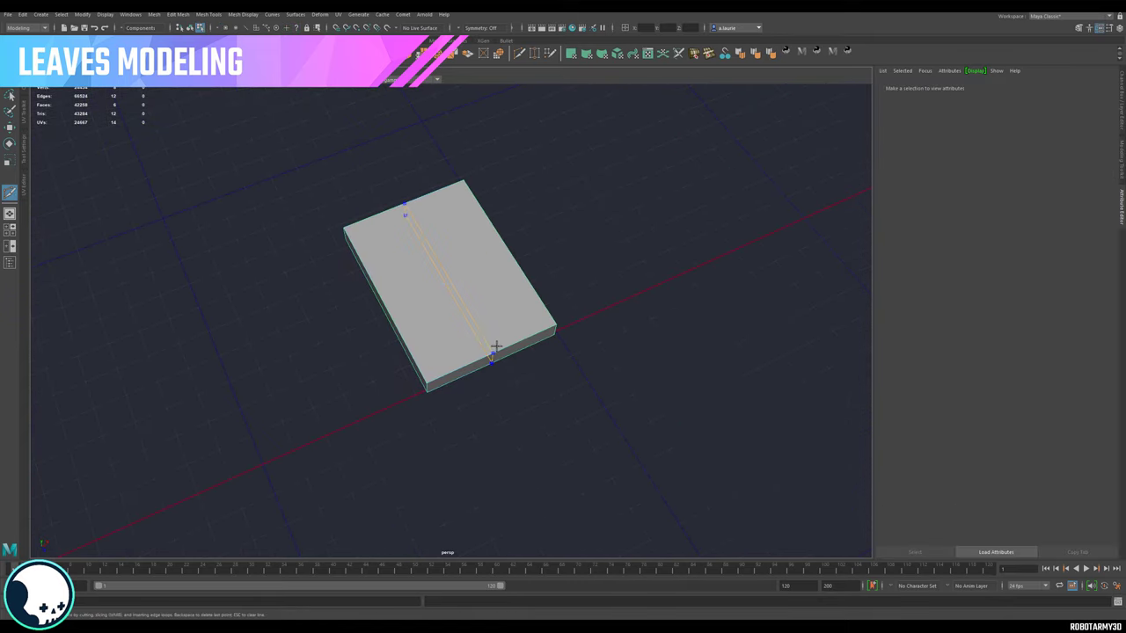
{"action": "key", "text": "q"}
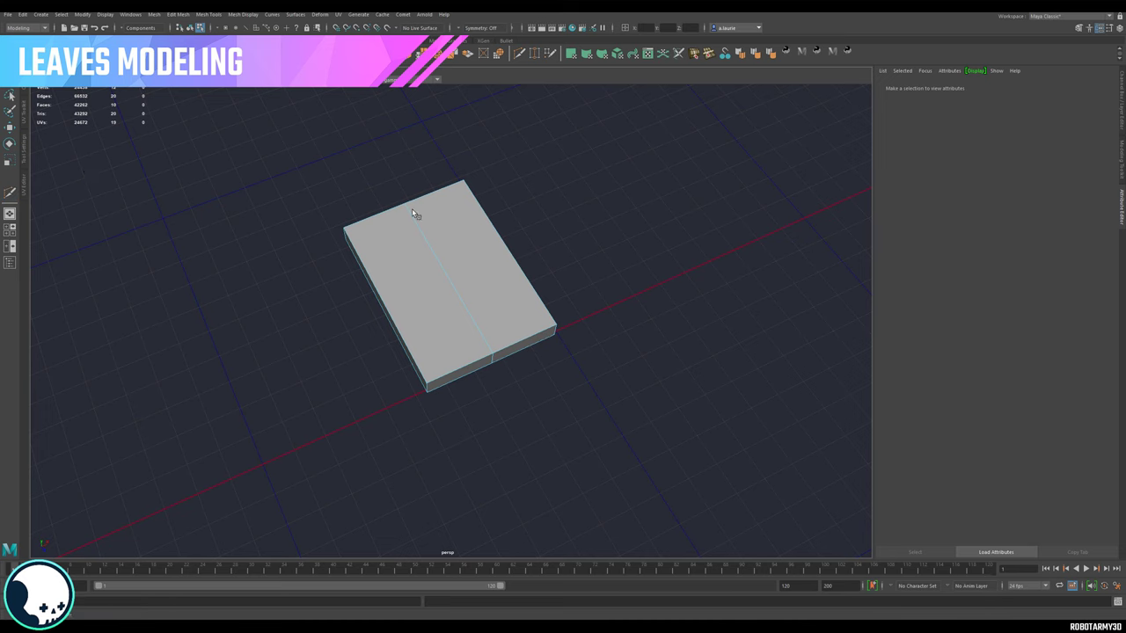
Step: Narrow the far end of the box by scaling its end vertices inward along its width
{"action": "left_click_drag", "start_coordinate": [422, 217], "coordinate": [417, 264], "text": "alt"}
{"action": "right_click_drag", "start_coordinate": [417, 261], "coordinate": [387, 259]}
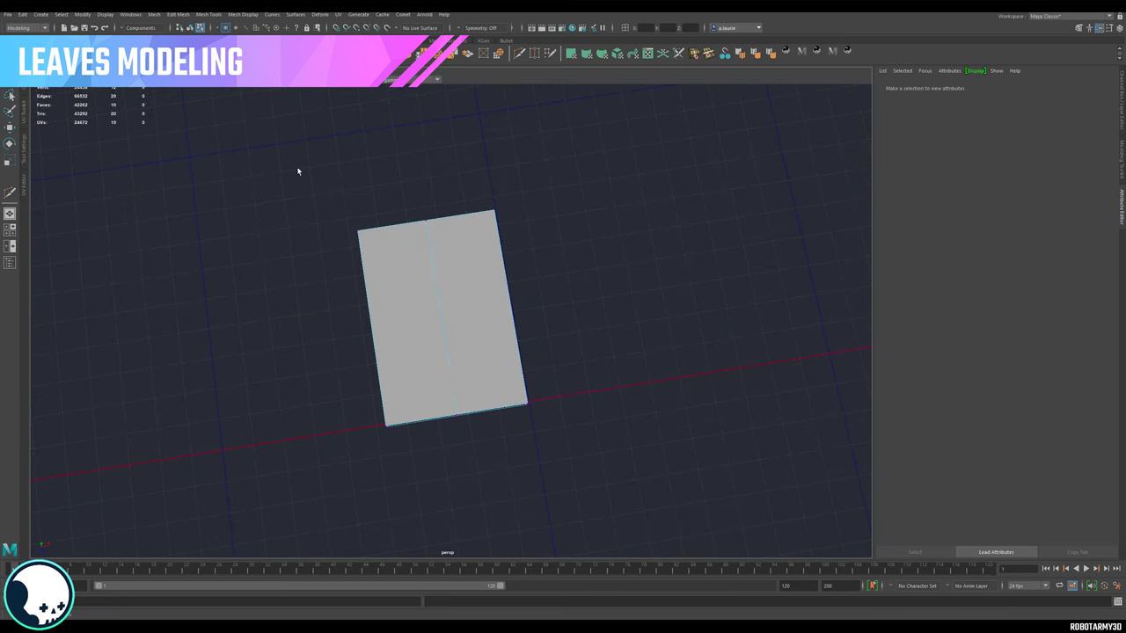
{"action": "left_click_drag", "start_coordinate": [295, 163], "coordinate": [556, 263]}
{"action": "key", "text": "e"}
{"action": "key", "text": "r"}
{"action": "left_click_drag", "start_coordinate": [465, 219], "coordinate": [452, 219]}
Step: Move the centre vertices of the narrowed end outward to form the leaf's pointed tip
{"action": "left_click_drag", "start_coordinate": [446, 264], "coordinate": [417, 205]}
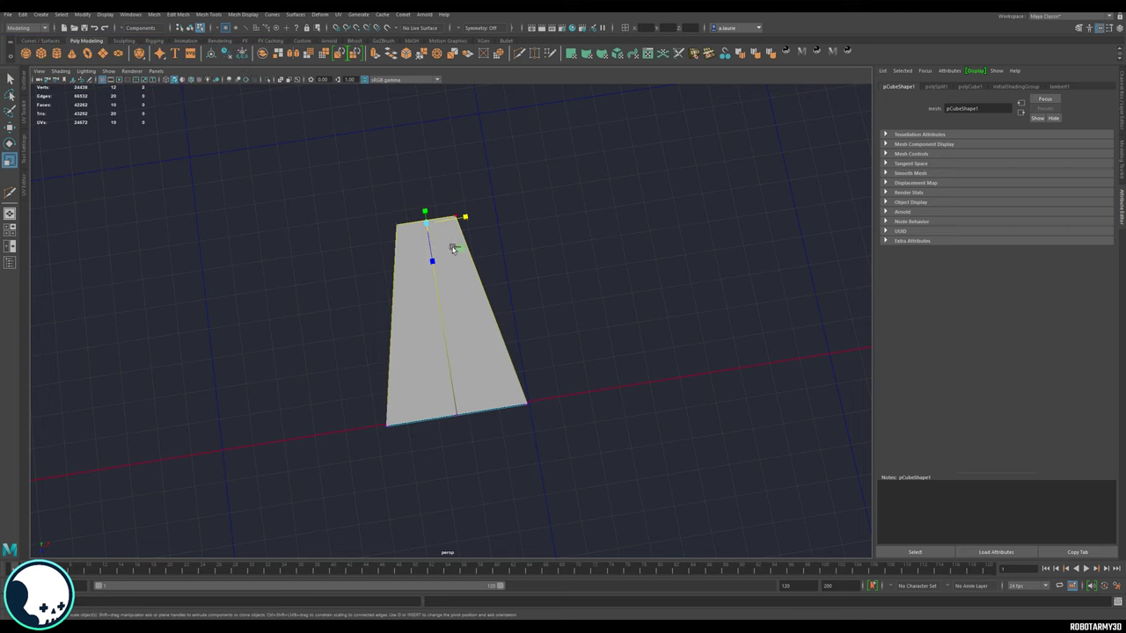
{"action": "key", "text": "w"}
{"action": "left_click_drag", "start_coordinate": [432, 261], "coordinate": [424, 220]}
{"action": "left_click_drag", "start_coordinate": [437, 285], "coordinate": [583, 224], "text": "alt"}
Step: Narrow the wide end slightly and move its outer corner vertices toward the tip, shaping a pointed leaf base
{"action": "left_click_drag", "start_coordinate": [643, 314], "coordinate": [550, 274], "text": "alt"}
{"action": "left_click_drag", "start_coordinate": [532, 231], "coordinate": [467, 416]}
{"action": "key", "text": "r"}
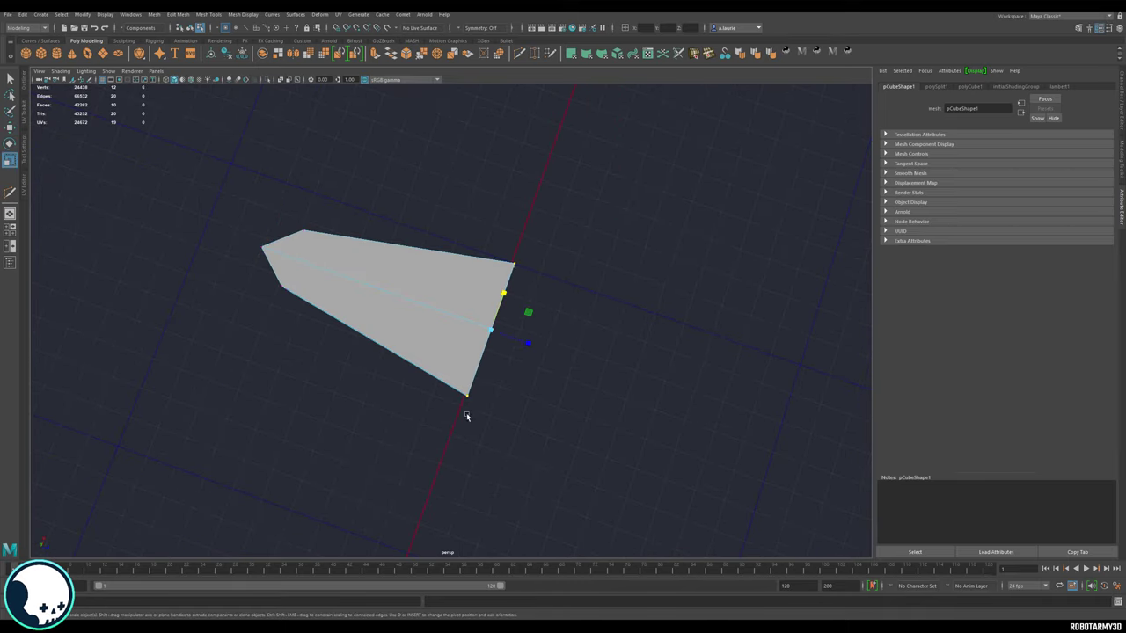
{"action": "left_click_drag", "start_coordinate": [502, 294], "coordinate": [499, 301]}
{"action": "left_click_drag", "start_coordinate": [546, 240], "coordinate": [475, 295]}
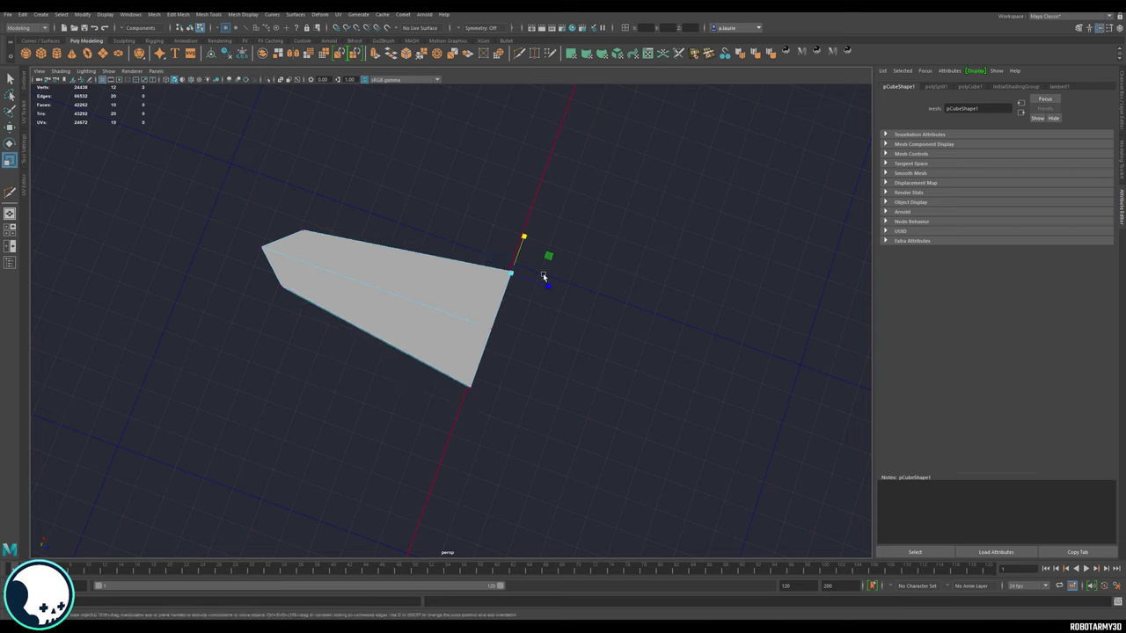
{"action": "left_click_drag", "start_coordinate": [462, 378], "coordinate": [461, 377], "text": "shift"}
{"action": "key", "text": "w"}
{"action": "left_click_drag", "start_coordinate": [525, 343], "coordinate": [453, 319]}
{"action": "left_click_drag", "start_coordinate": [393, 395], "coordinate": [433, 337]}
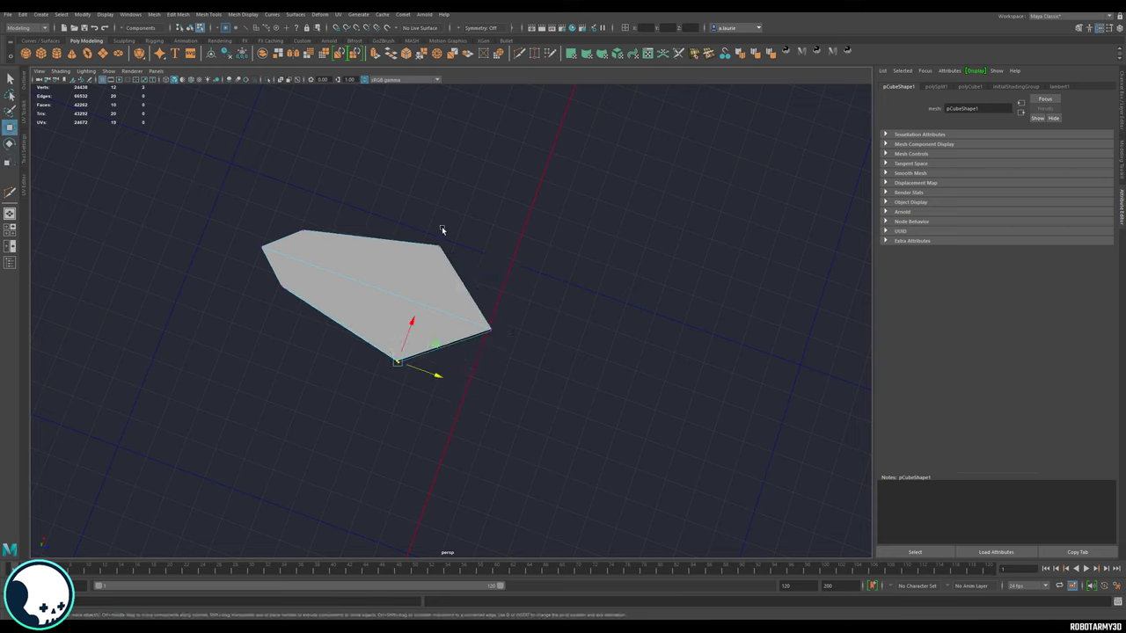
Step: Adjust the width between the base's side corners and lower the leaf's central lengthwise edges slightly
{"action": "left_click_drag", "start_coordinate": [443, 230], "coordinate": [436, 183], "text": "shift"}
{"action": "key", "text": "e"}
{"action": "key", "text": "r"}
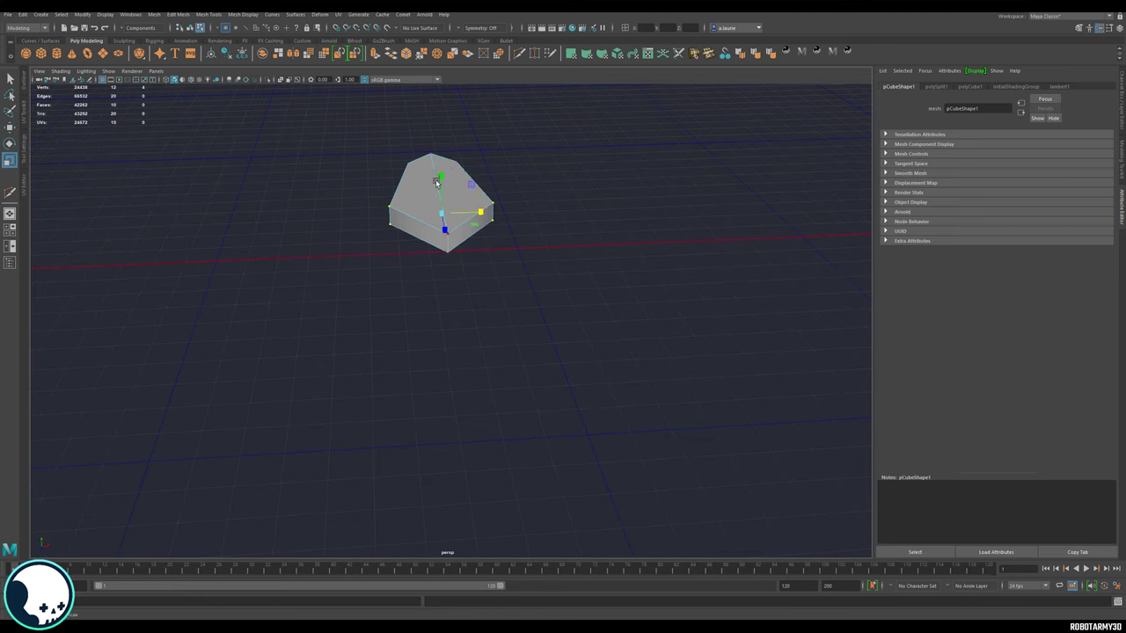
{"action": "key", "text": "w"}
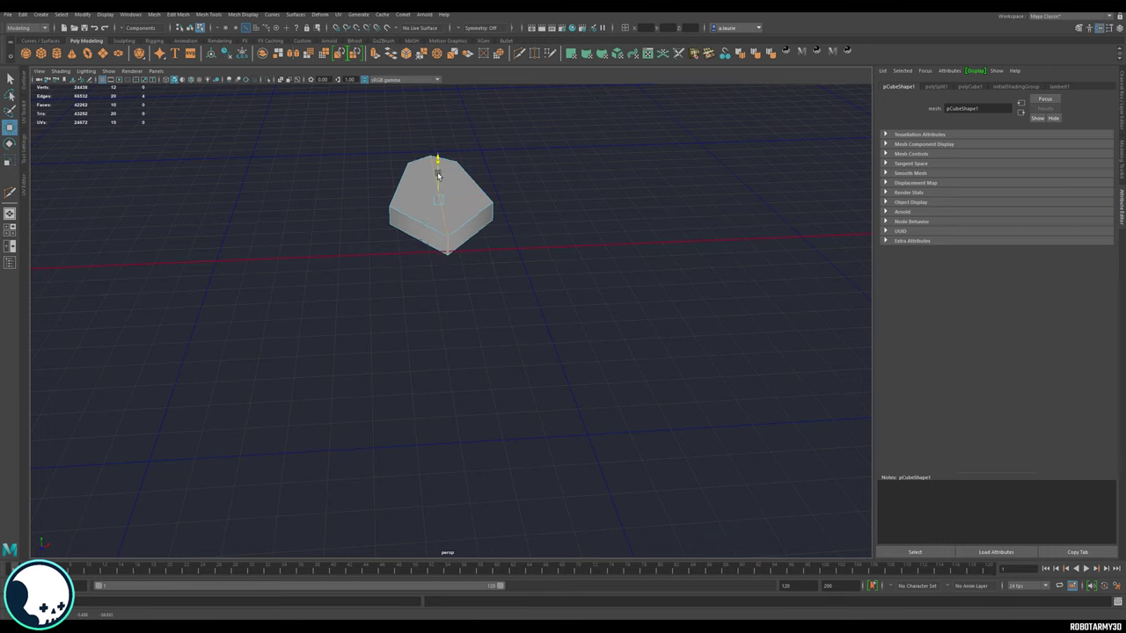
Step: Check the leaf shape in smooth preview and return to the unsmoothed display
{"action": "left_click_drag", "start_coordinate": [442, 172], "coordinate": [397, 201], "text": "alt"}
{"action": "key", "text": "3"}
{"action": "middle_click_drag", "start_coordinate": [397, 202], "coordinate": [479, 260], "text": "alt"}
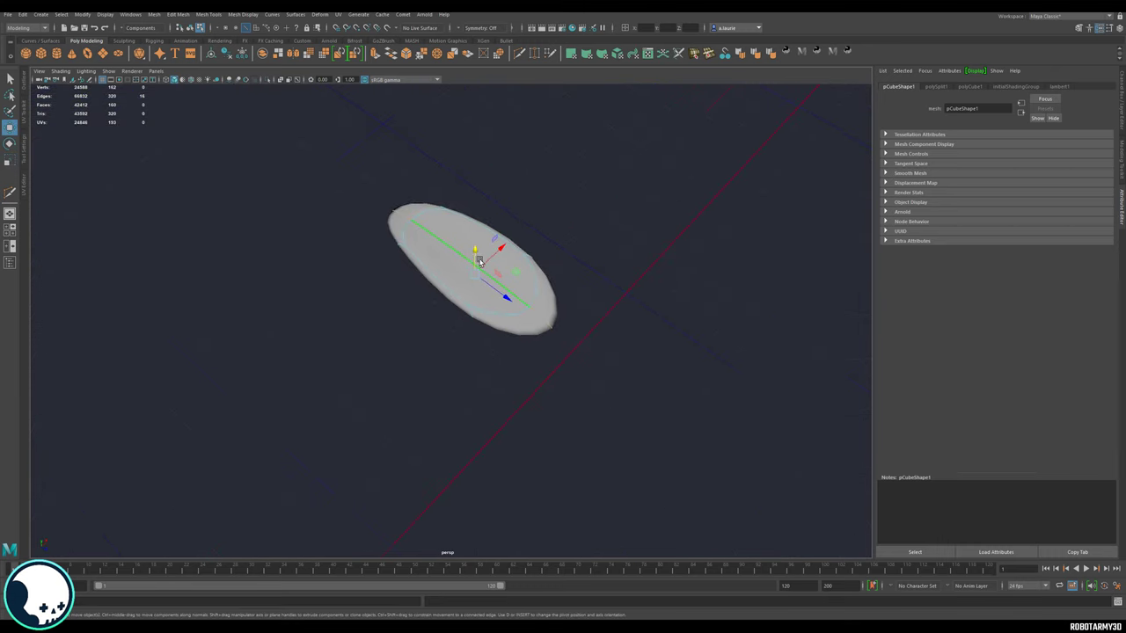
{"action": "left_click", "coordinate": [499, 275]}
{"action": "key", "text": "F8"}
{"action": "key", "text": "1"}
Step: Refine the leaf mesh with extra Multi-Cut edges and a bevelled stem at its base
{"action": "scroll", "coordinate": [496, 266], "scroll_direction": "up", "scroll_amount": 3}
{"action": "left_click_drag", "start_coordinate": [496, 267], "coordinate": [510, 314], "text": "alt"}
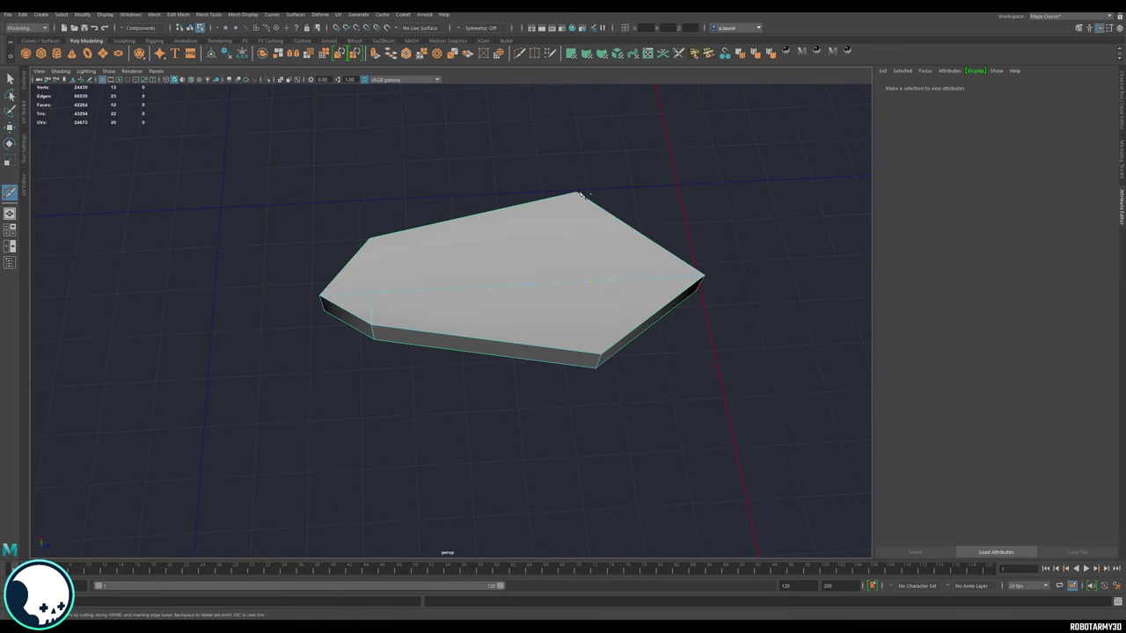
{"action": "left_click_drag", "start_coordinate": [493, 369], "coordinate": [606, 211], "text": "alt"}
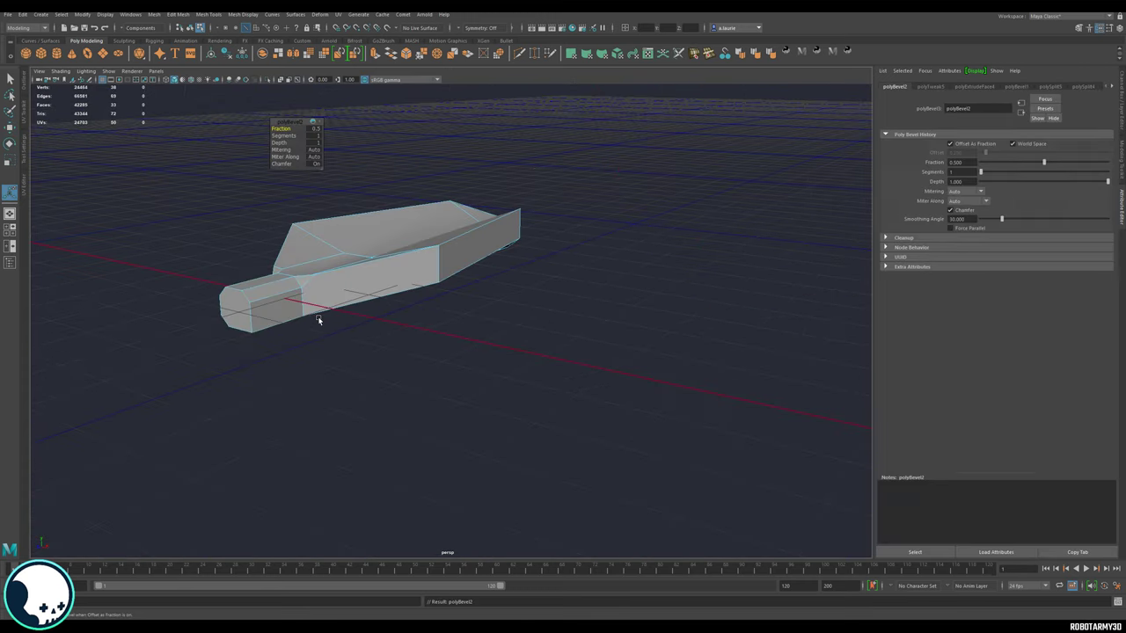
{"action": "right_click", "coordinate": [270, 322]}
{"action": "left_click", "coordinate": [195, 356]}
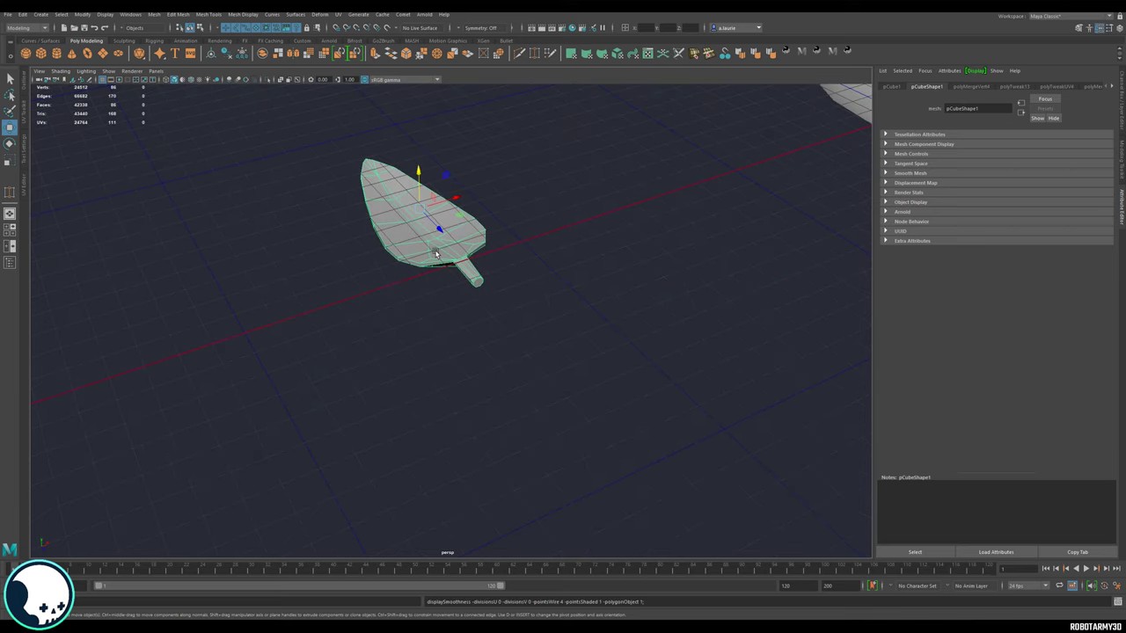
Step: Compare the finished leaf with and without smooth preview, leaving it displayed smooth
{"action": "key", "text": "3"}
{"action": "key", "text": "1"}
{"action": "key", "text": "3"}
{"action": "mouse_move", "coordinate": [451, 250]}
{"action": "right_mouse_down", "text": "alt"}
{"action": "mouse_move", "coordinate": [402, 247]}
{"action": "mouse_move", "coordinate": [437, 237]}
{"action": "right_mouse_up", "text": "alt"}
{"action": "left_click_drag", "start_coordinate": [437, 236], "coordinate": [464, 299], "text": "alt"}
Step: Assign a new Lambert material to the leaf, name it Leaf and set its color to green
{"action": "right_click_drag", "start_coordinate": [444, 282], "coordinate": [458, 497]}
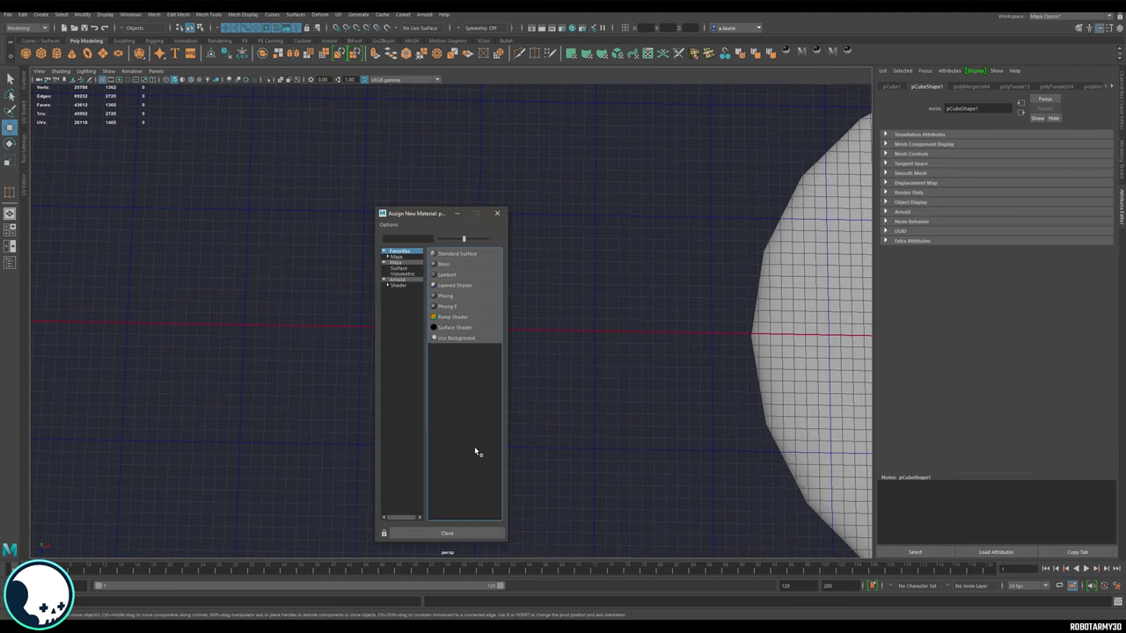
{"action": "left_click", "coordinate": [445, 276]}
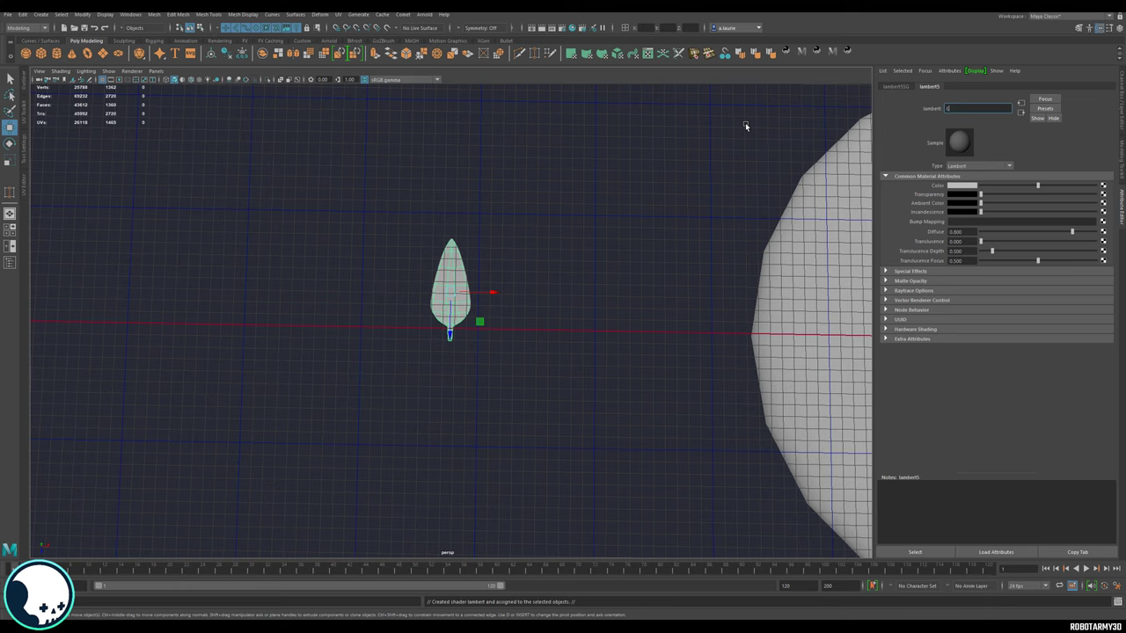
{"action": "type", "text": "Leaf"}
{"action": "key", "text": "Return"}
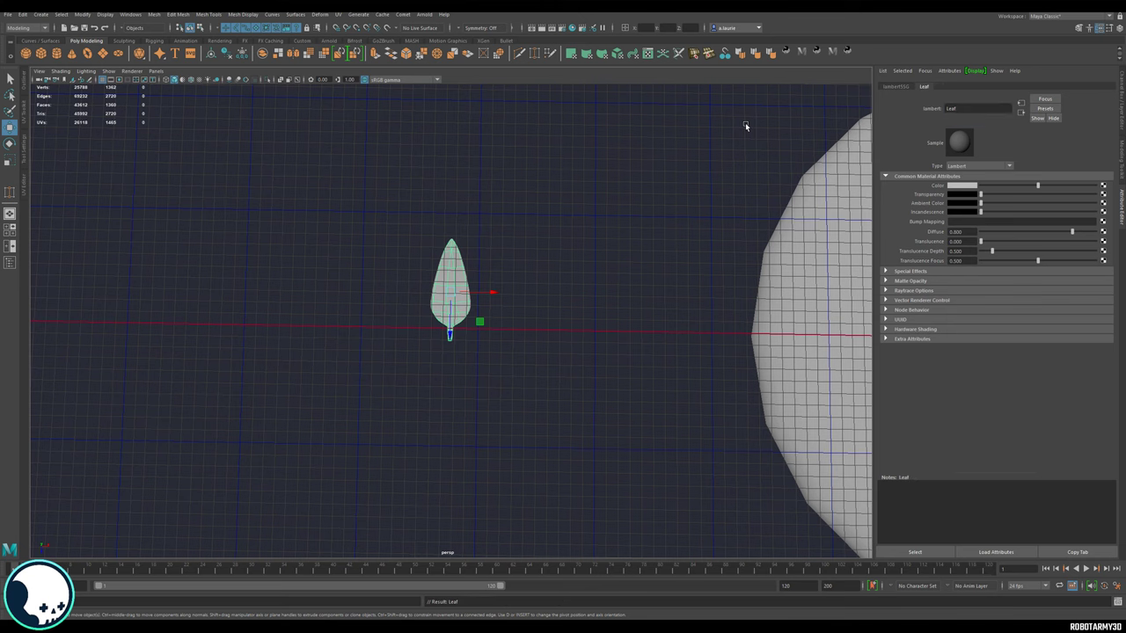
{"action": "left_click", "coordinate": [971, 186]}
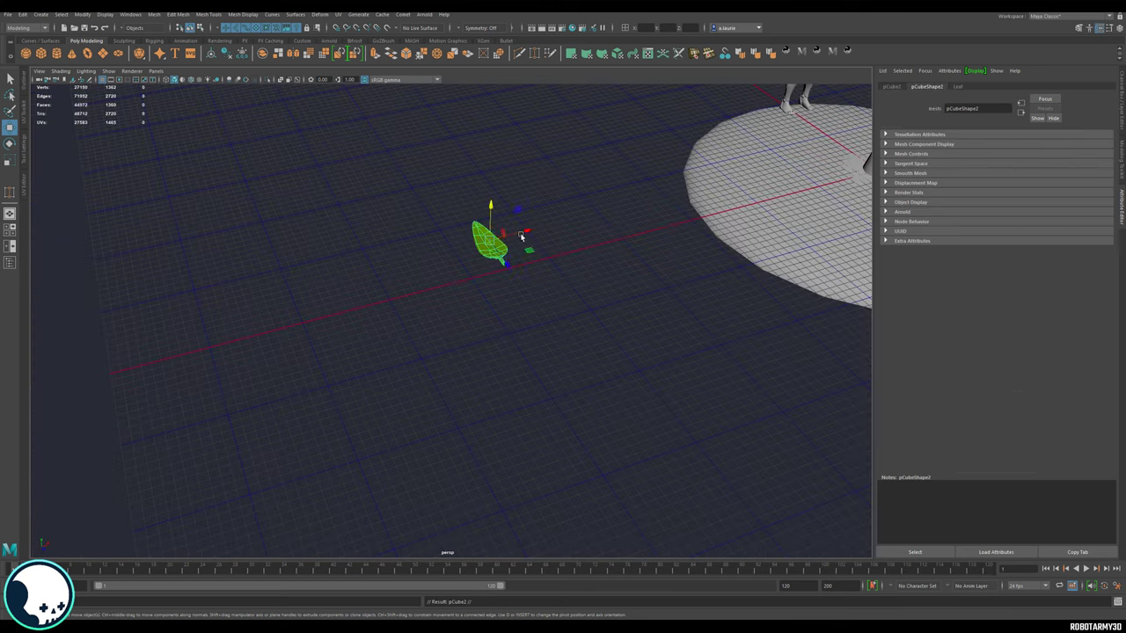
Step: Duplicate the green leaf and move the copy sideways beyond the edge of the grid
{"action": "key", "text": "ctrl+d"}
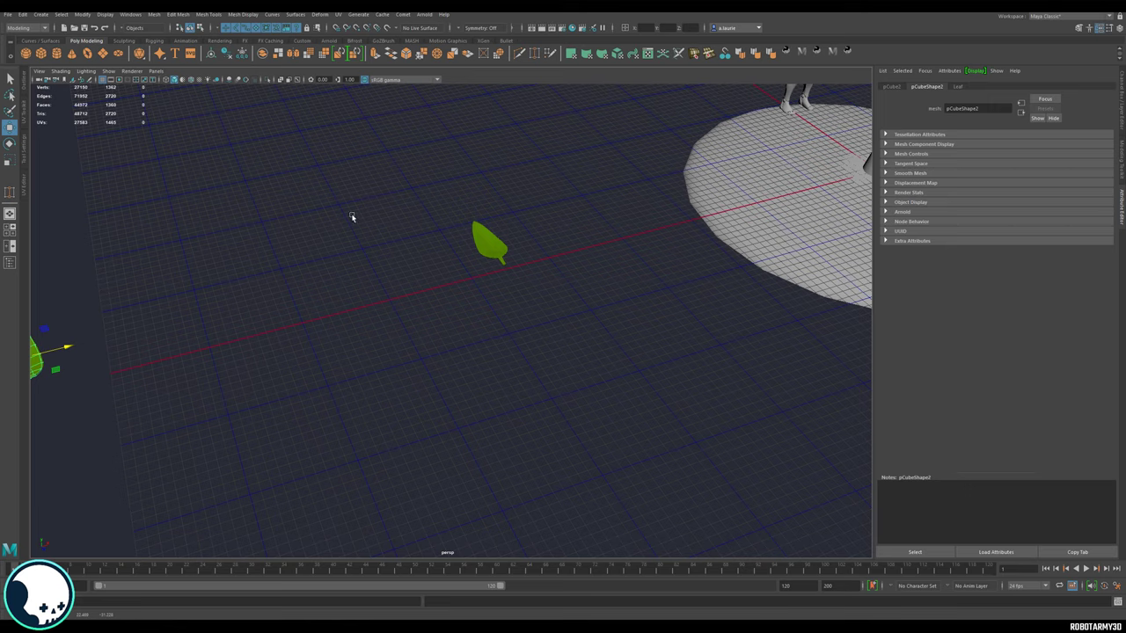
{"action": "left_click_drag", "start_coordinate": [352, 214], "coordinate": [388, 279], "text": "alt"}
{"action": "middle_click_drag", "start_coordinate": [388, 279], "coordinate": [378, 292], "text": "alt"}
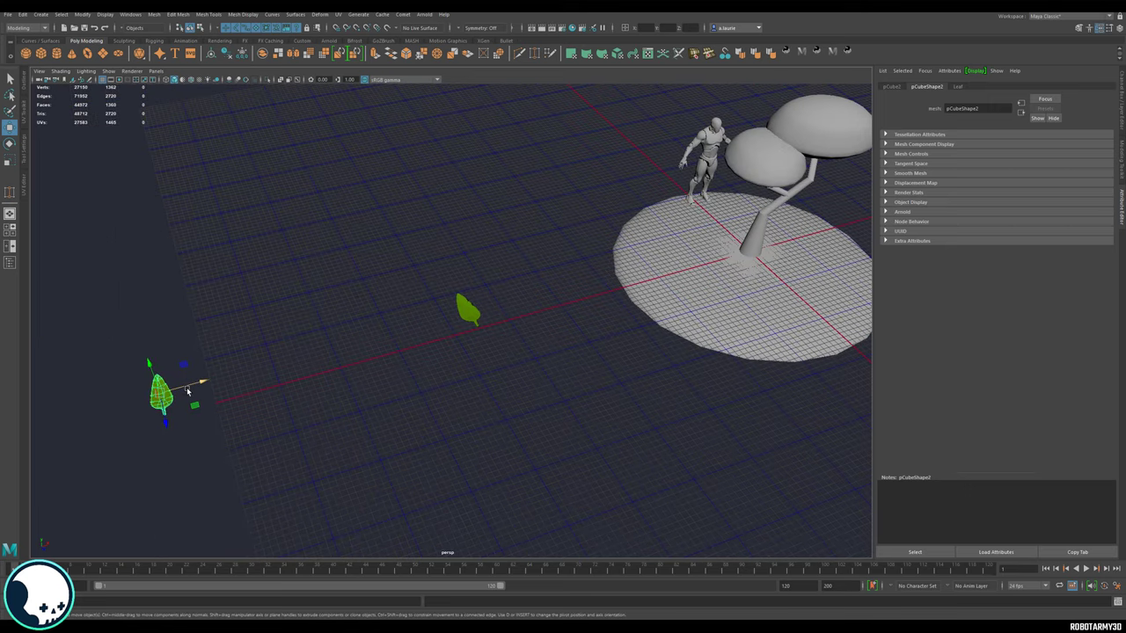
{"action": "left_click", "coordinate": [193, 386]}
{"action": "left_click", "coordinate": [164, 393]}
Step: Select the original leaf near the ground disc and activate the Paint Effects Tool
{"action": "left_click", "coordinate": [468, 316]}
{"action": "scroll", "coordinate": [467, 316], "scroll_direction": "up", "scroll_amount": 4}
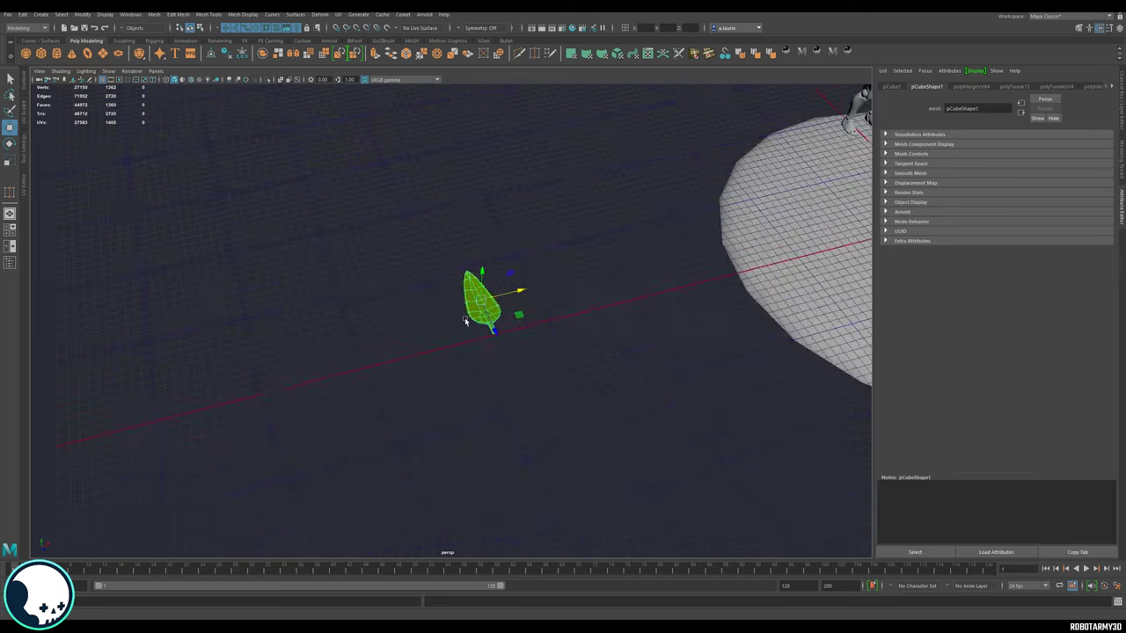
{"action": "left_click_drag", "start_coordinate": [465, 318], "coordinate": [437, 308], "text": "alt"}
{"action": "middle_click_drag", "start_coordinate": [437, 308], "coordinate": [553, 370], "text": "alt"}
{"action": "left_click_drag", "start_coordinate": [552, 369], "coordinate": [568, 254], "text": "alt"}
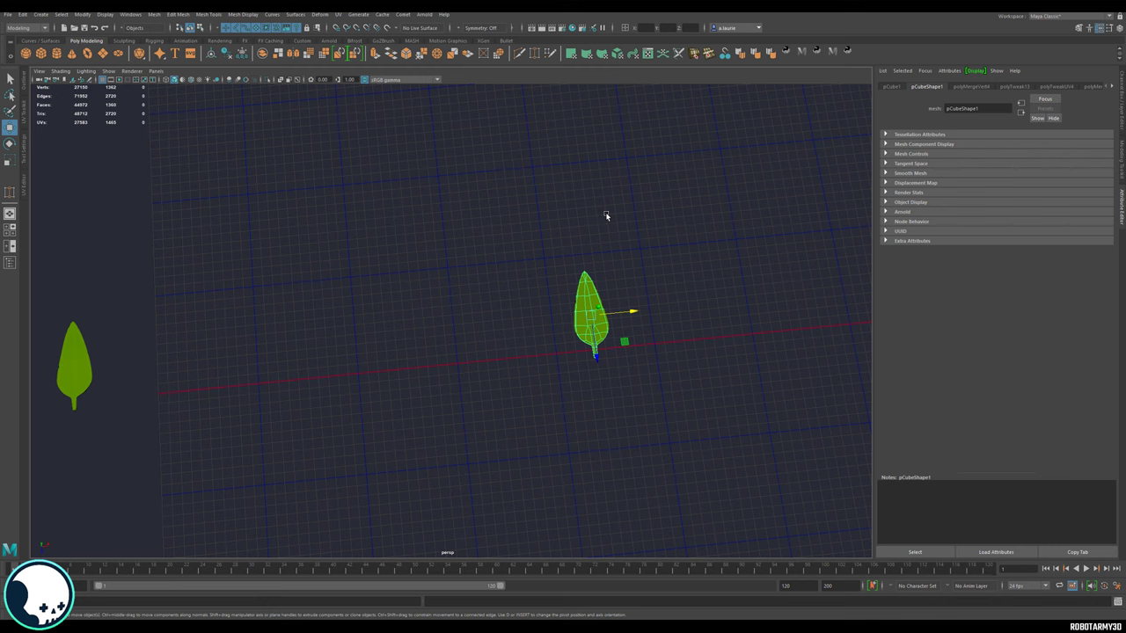
{"action": "scroll", "coordinate": [626, 245], "scroll_direction": "down", "scroll_amount": 8}
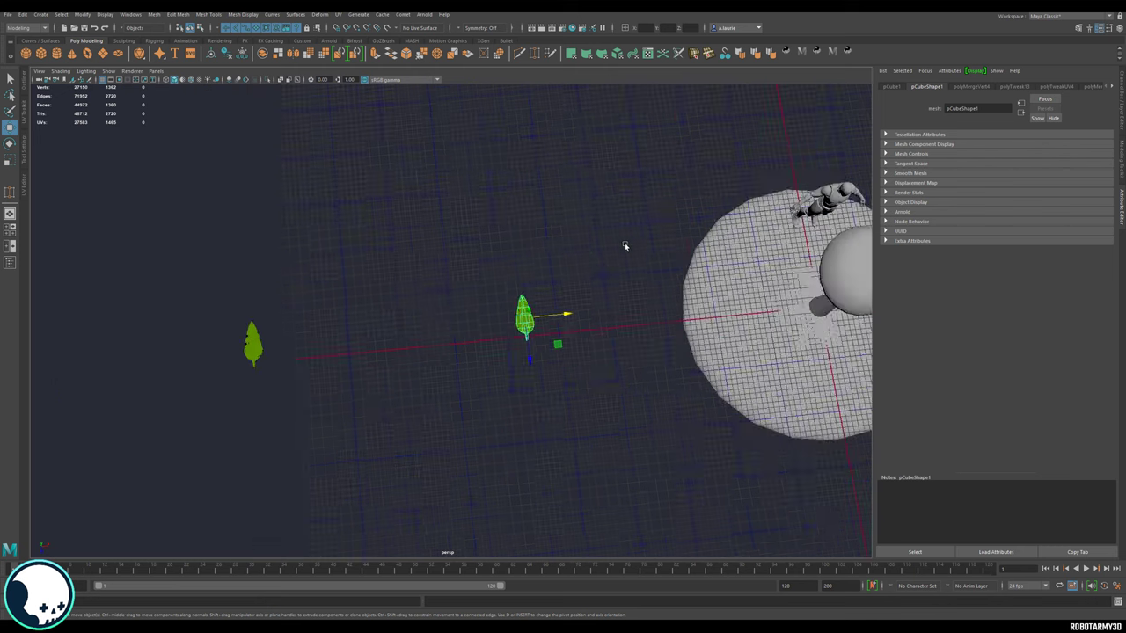
{"action": "left_click_drag", "start_coordinate": [737, 282], "coordinate": [732, 239], "text": "alt"}
{"action": "key", "text": "f"}
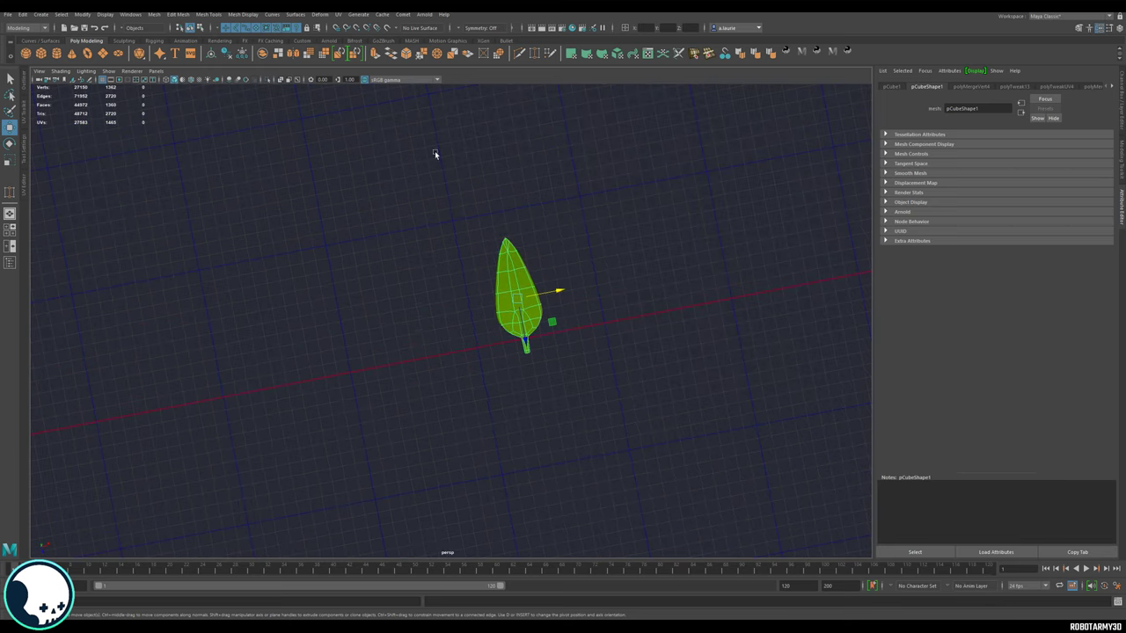
{"action": "left_click", "coordinate": [363, 15]}
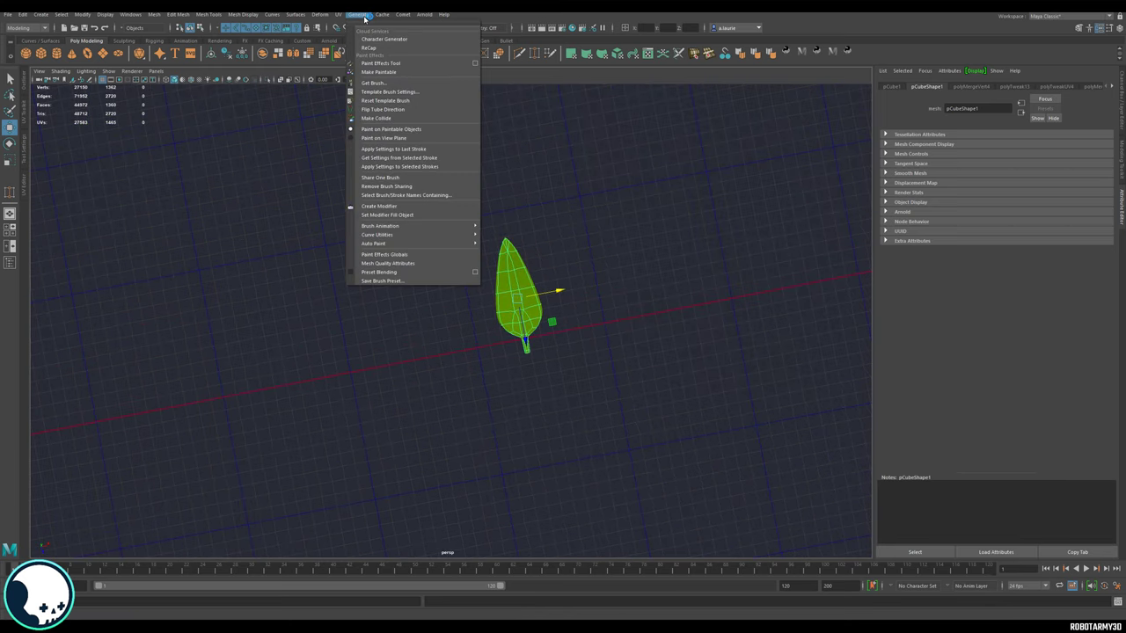
{"action": "left_click", "coordinate": [382, 63]}
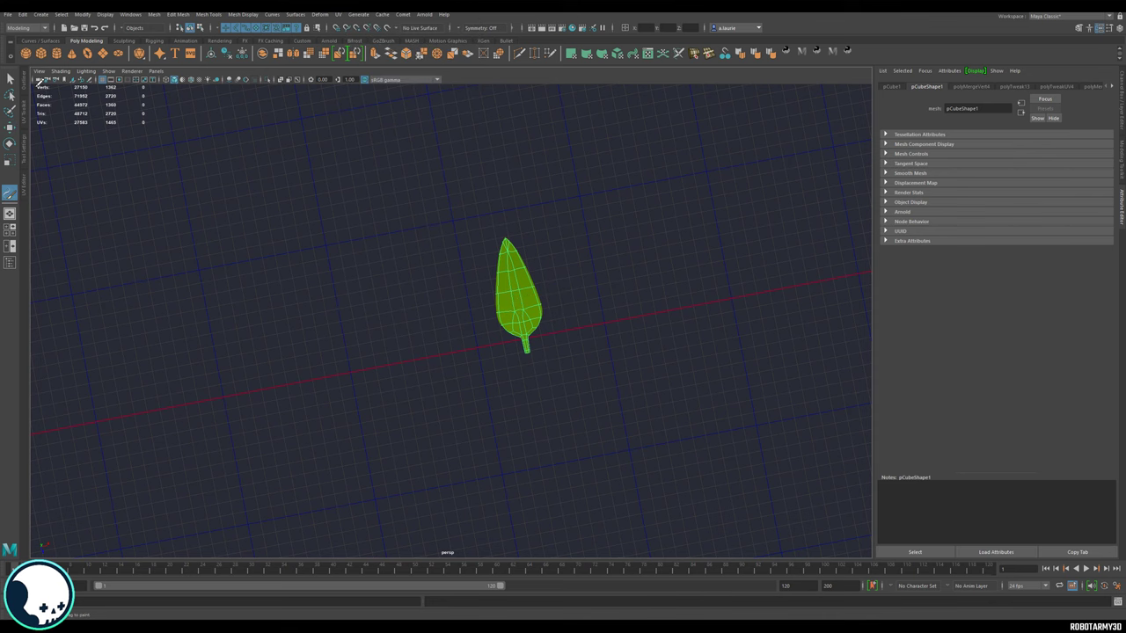
Step: Paint a trial wavy stroke beside the leaf and undo it
{"action": "mouse_move", "coordinate": [296, 227]}
{"action": "left_mouse_down"}
{"action": "mouse_move", "coordinate": [393, 291]}
{"action": "mouse_move", "coordinate": [473, 410]}
{"action": "mouse_move", "coordinate": [457, 296]}
{"action": "mouse_move", "coordinate": [435, 334]}
{"action": "left_mouse_up"}
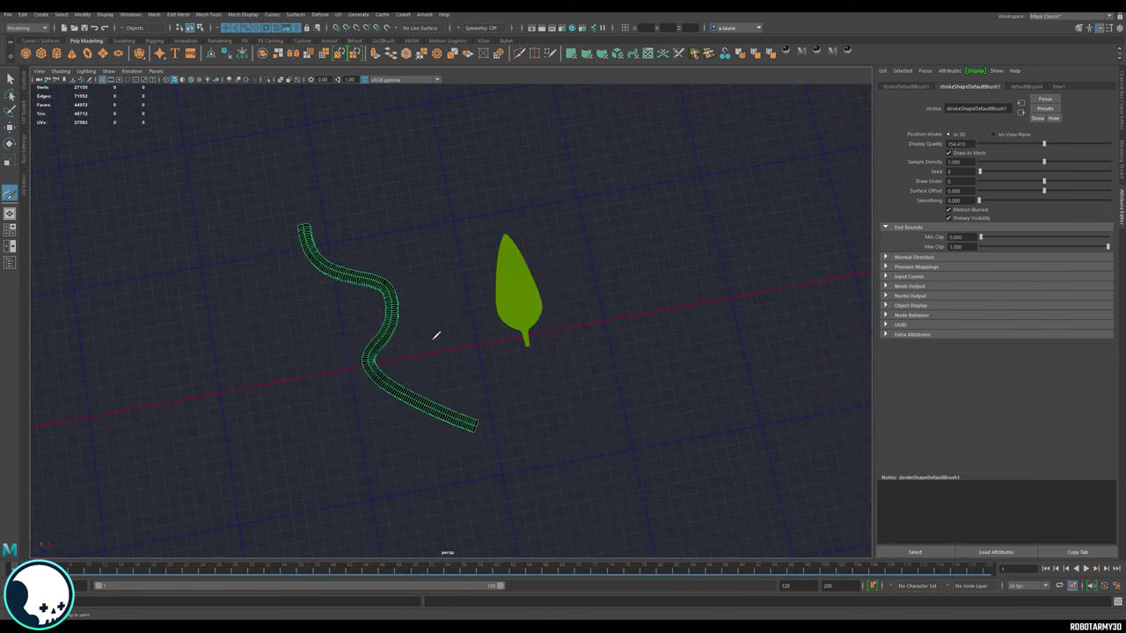
{"action": "key", "text": "ctrl+z"}
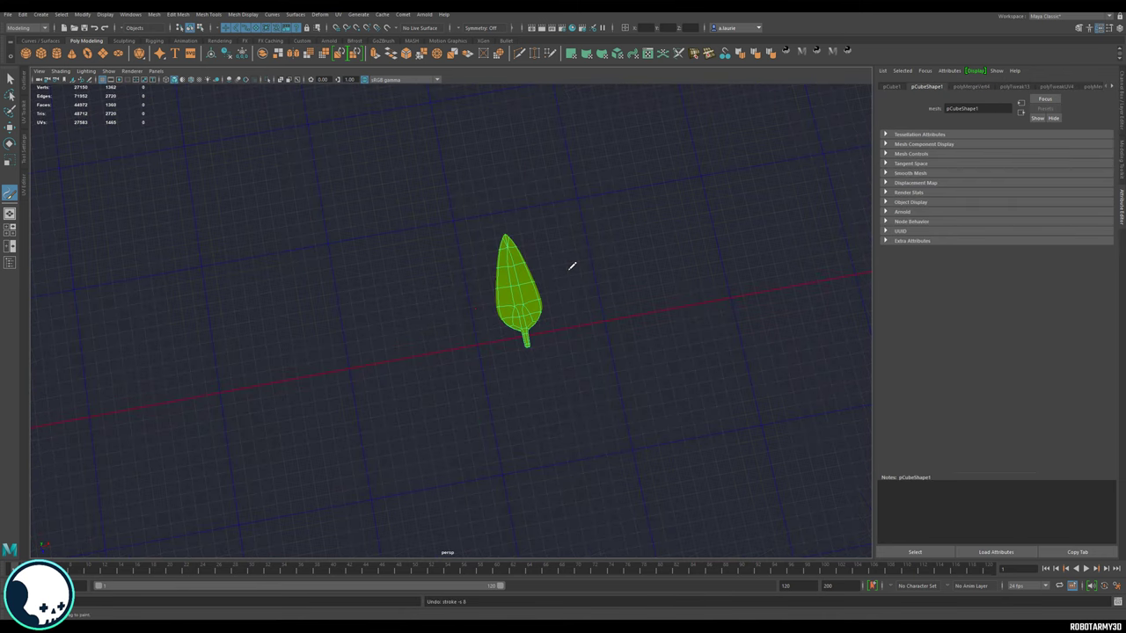
Step: Undo the previous trial stroke and paint a long, slightly curved Paint Effects stroke beside the leaf as a branch
{"action": "mouse_move", "coordinate": [558, 363]}
{"action": "left_mouse_down", "text": "alt"}
{"action": "mouse_move", "coordinate": [616, 397]}
{"action": "mouse_move", "coordinate": [391, 260]}
{"action": "mouse_move", "coordinate": [390, 302]}
{"action": "mouse_move", "coordinate": [420, 371]}
{"action": "left_mouse_up", "text": "alt"}
{"action": "key", "text": "ctrl+z"}
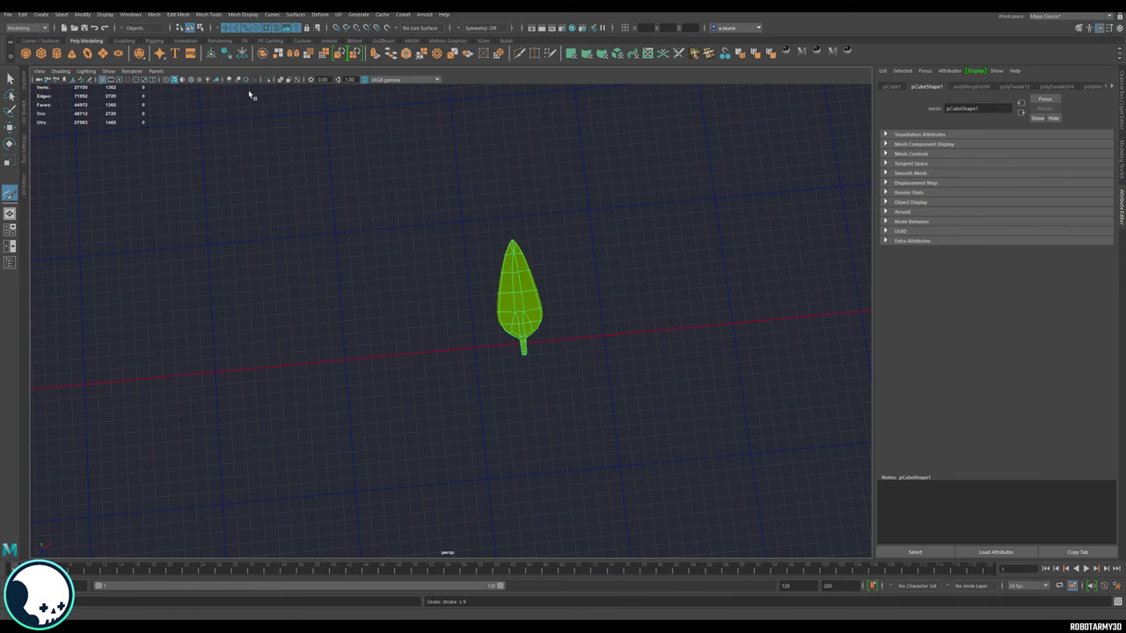
{"action": "scroll", "coordinate": [389, 360], "scroll_direction": "down", "scroll_amount": 3}
{"action": "middle_click_drag", "start_coordinate": [442, 361], "coordinate": [541, 320], "text": "alt"}
{"action": "mouse_move", "coordinate": [540, 319]}
{"action": "left_mouse_down", "text": "alt"}
{"action": "mouse_move", "coordinate": [519, 358]}
{"action": "mouse_move", "coordinate": [500, 322]}
{"action": "mouse_move", "coordinate": [526, 321]}
{"action": "left_mouse_up", "text": "alt"}
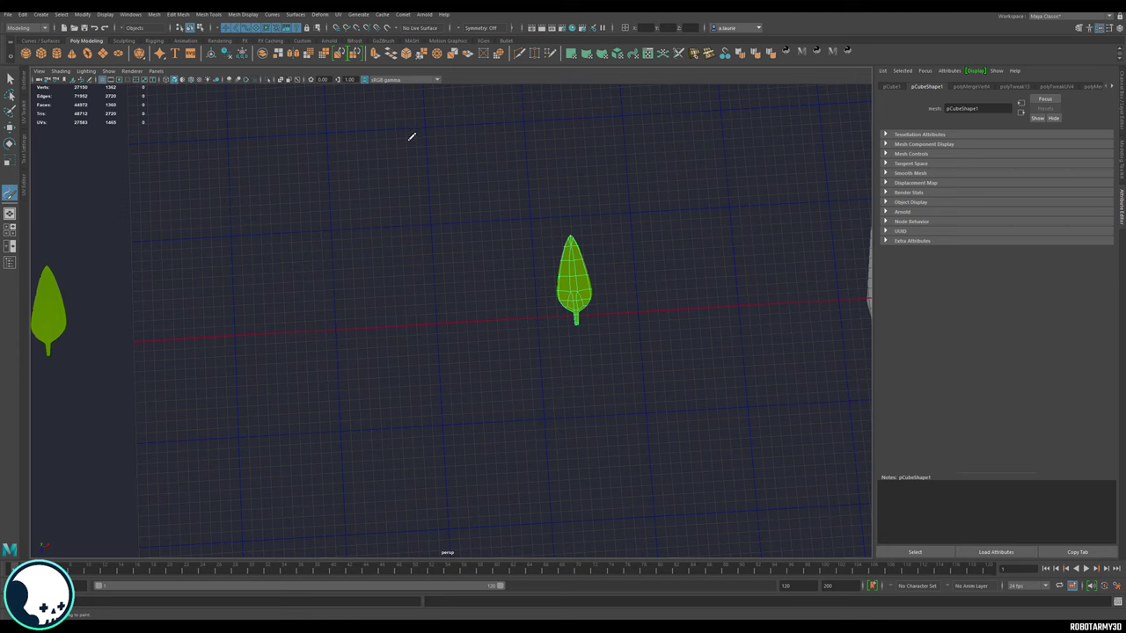
{"action": "mouse_move", "coordinate": [441, 138]}
{"action": "left_mouse_down"}
{"action": "mouse_move", "coordinate": [484, 285]}
{"action": "mouse_move", "coordinate": [490, 383]}
{"action": "left_mouse_up"}
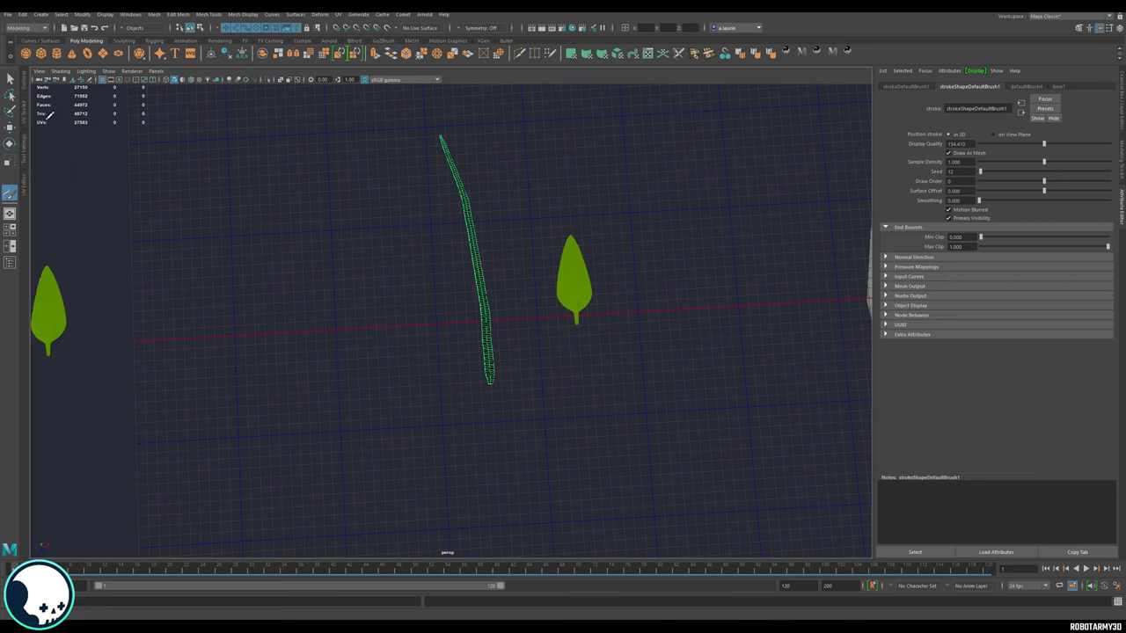
Step: Set the stroke's display quality to 308.820, its sample density to 0.278 and its smoothing to 9.356
{"action": "mouse_move", "coordinate": [414, 180]}
{"action": "left_mouse_down", "text": "alt"}
{"action": "mouse_move", "coordinate": [414, 196]}
{"action": "mouse_move", "coordinate": [681, 182]}
{"action": "left_mouse_up", "text": "alt"}
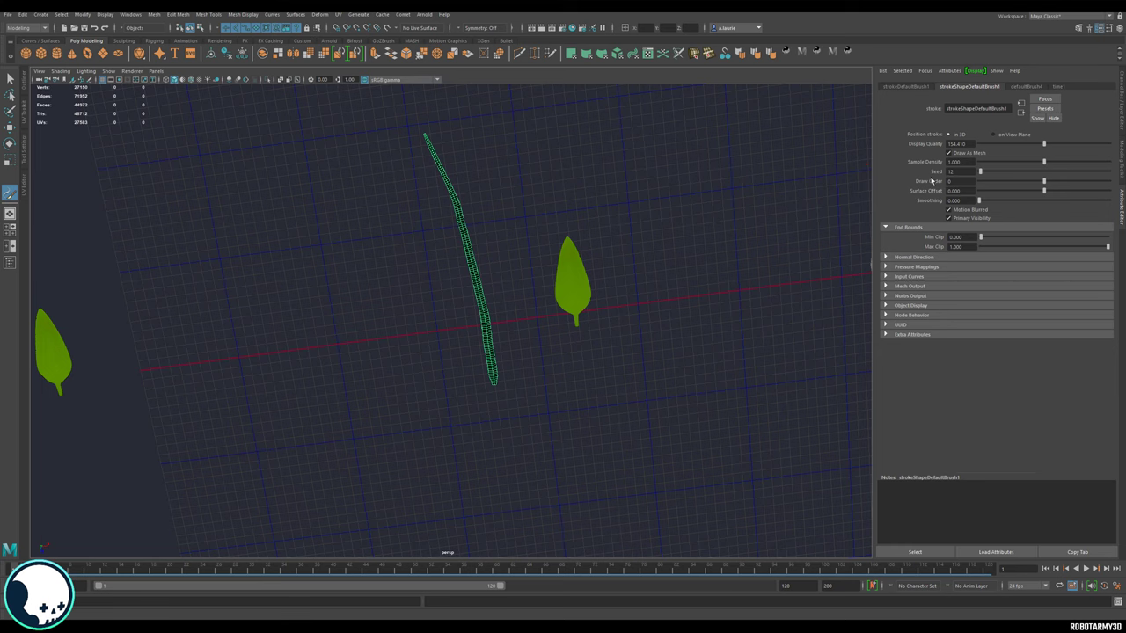
{"action": "left_click_drag", "start_coordinate": [1055, 170], "coordinate": [1021, 169]}
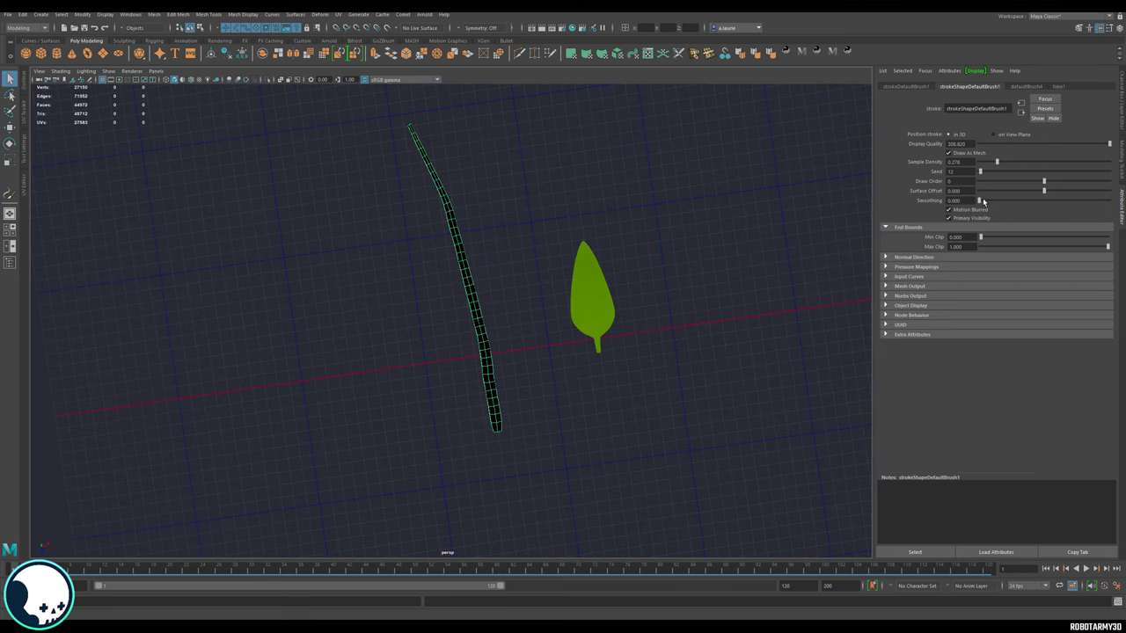
{"action": "left_click_drag", "start_coordinate": [994, 204], "coordinate": [997, 201]}
Step: Convert the branch stroke from Paint Effects to polygons and review the conversion options
{"action": "left_click", "coordinate": [82, 15]}
{"action": "mouse_move", "coordinate": [137, 232]}
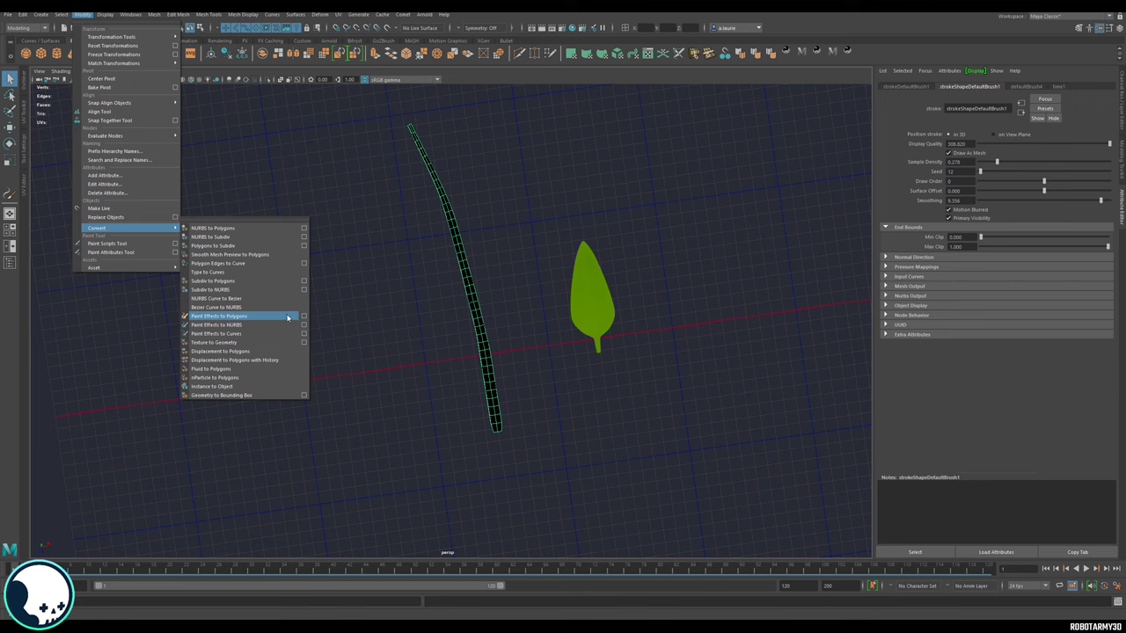
{"action": "left_click", "coordinate": [233, 316]}
{"action": "left_click", "coordinate": [127, 15]}
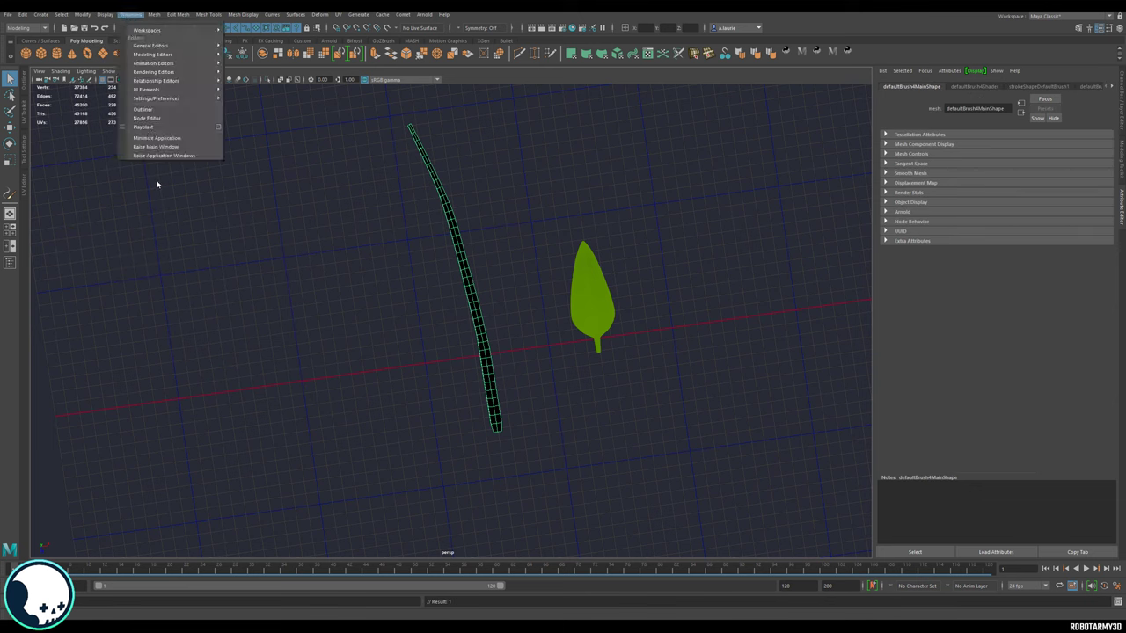
{"action": "mouse_move", "coordinate": [123, 228]}
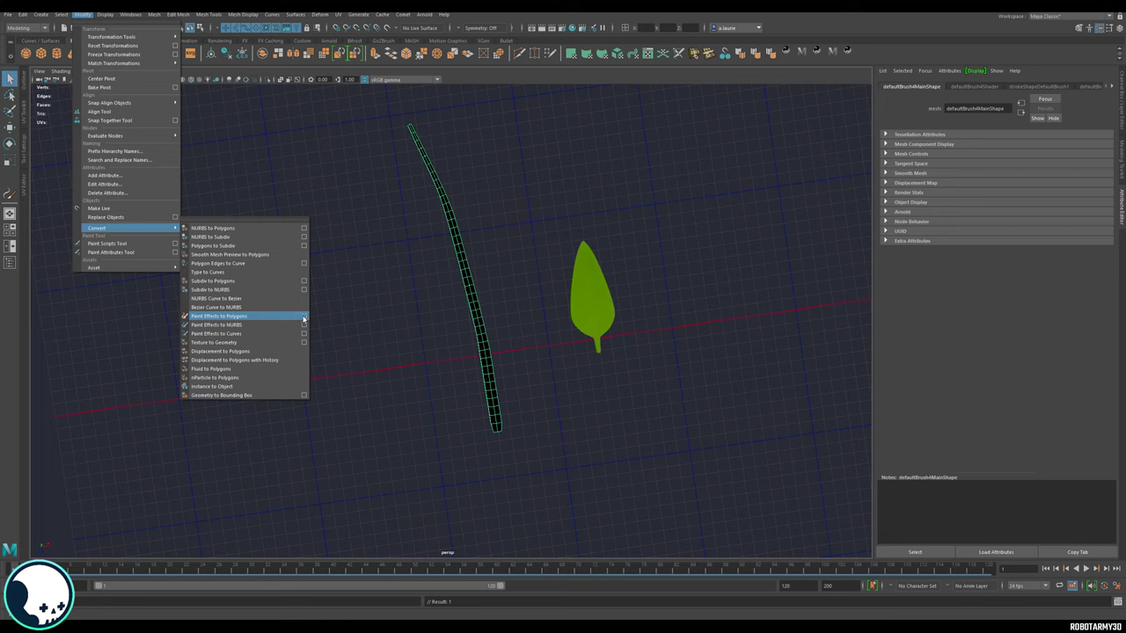
{"action": "left_click", "coordinate": [303, 317]}
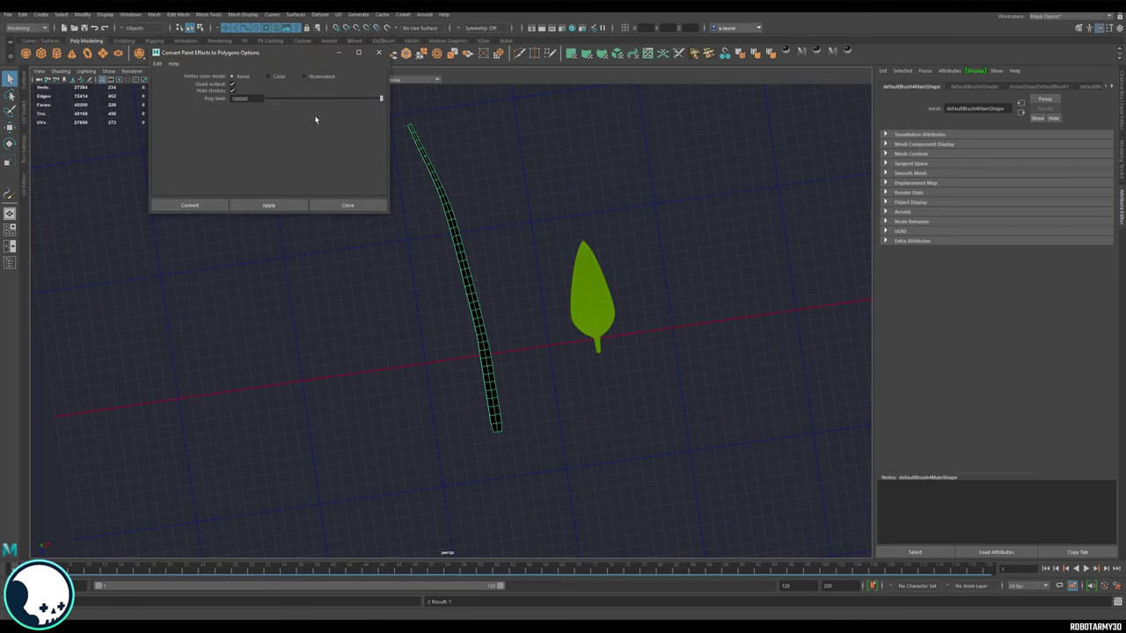
{"action": "left_click", "coordinate": [343, 206]}
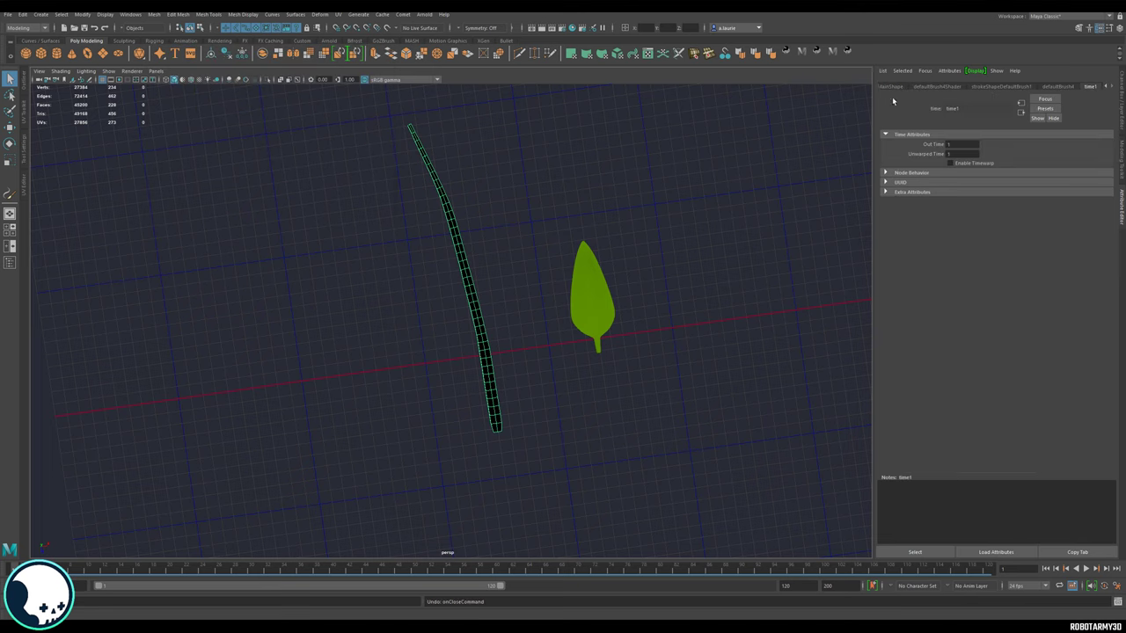
Step: Set the branch stroke's sample density to 0.325 and the brush's tube sections to 7
{"action": "left_click", "coordinate": [1000, 87]}
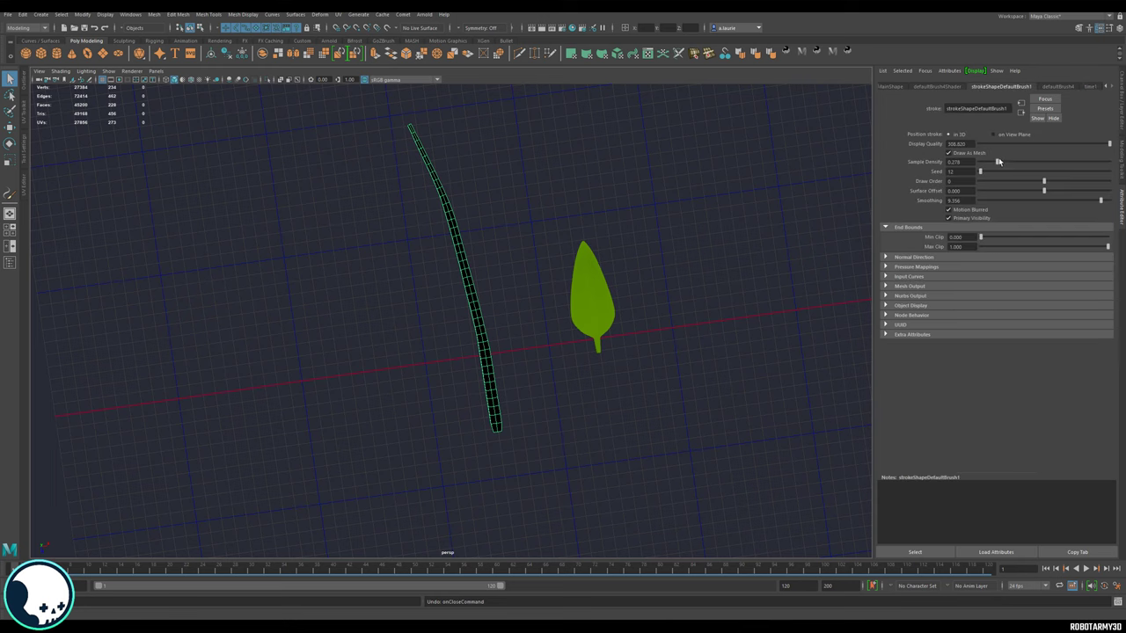
{"action": "left_click_drag", "start_coordinate": [999, 161], "coordinate": [1000, 162]}
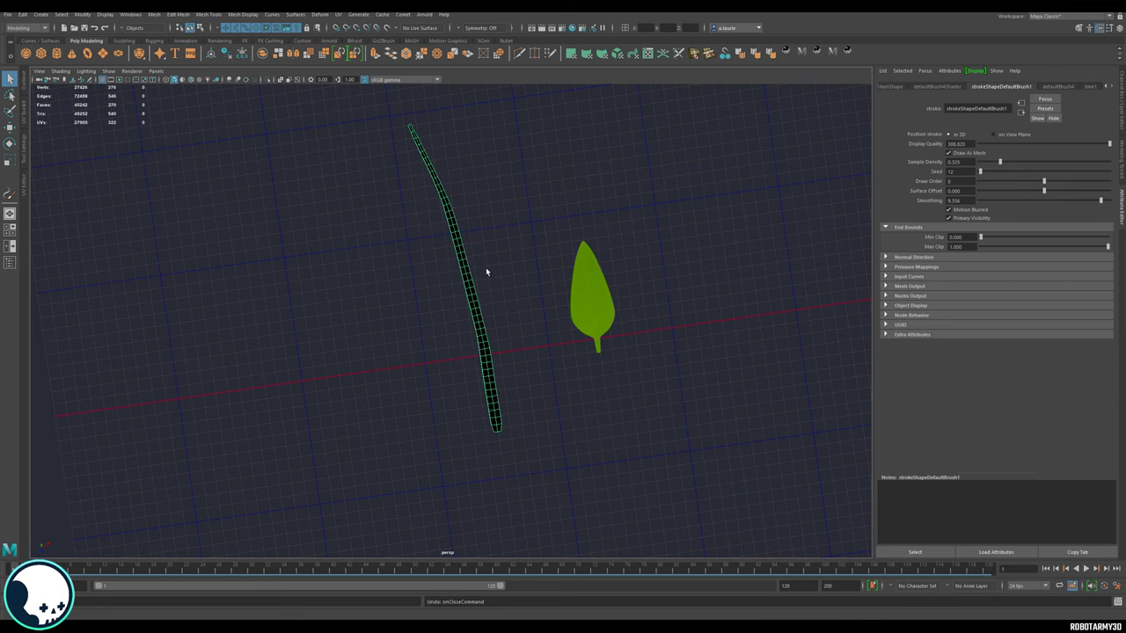
{"action": "left_click", "coordinate": [1058, 86]}
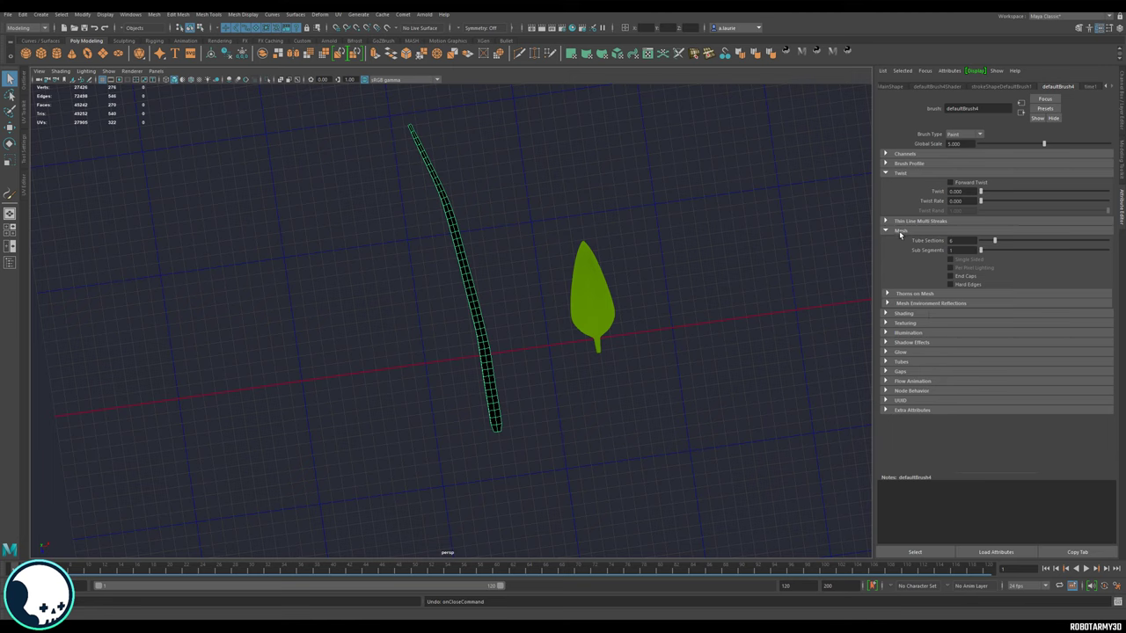
{"action": "left_click_drag", "start_coordinate": [1003, 239], "coordinate": [1011, 241]}
{"action": "left_click_drag", "start_coordinate": [1015, 242], "coordinate": [995, 251]}
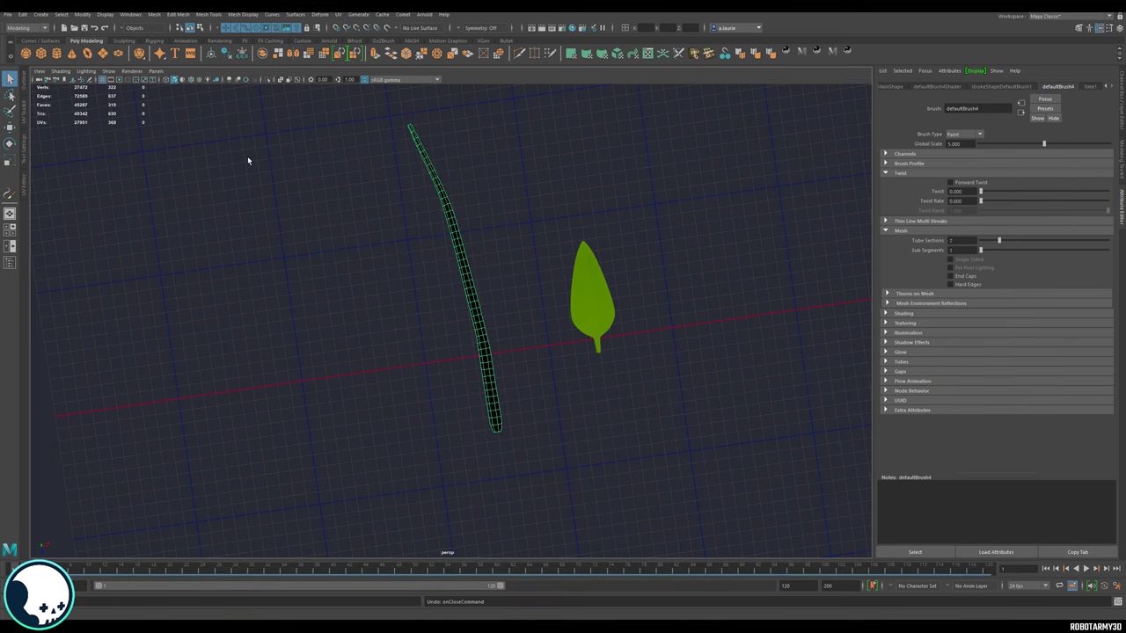
Step: Assign a new Lambert material to the branch mesh, name it Branch and set its color to orange-brown
{"action": "right_click", "coordinate": [451, 229]}
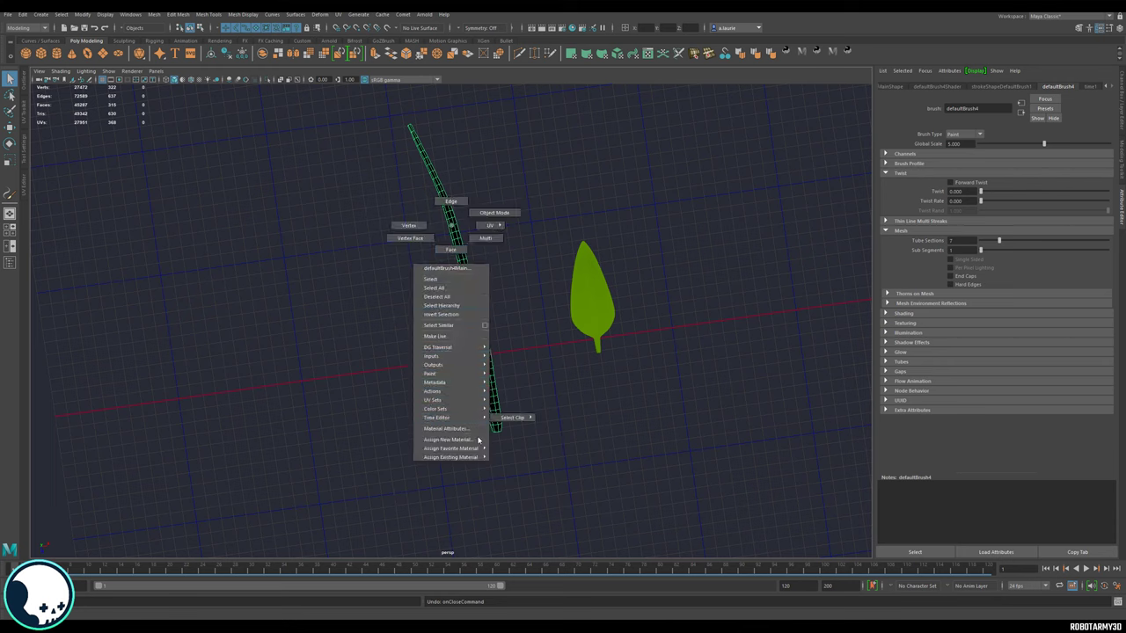
{"action": "mouse_move", "coordinate": [476, 448]}
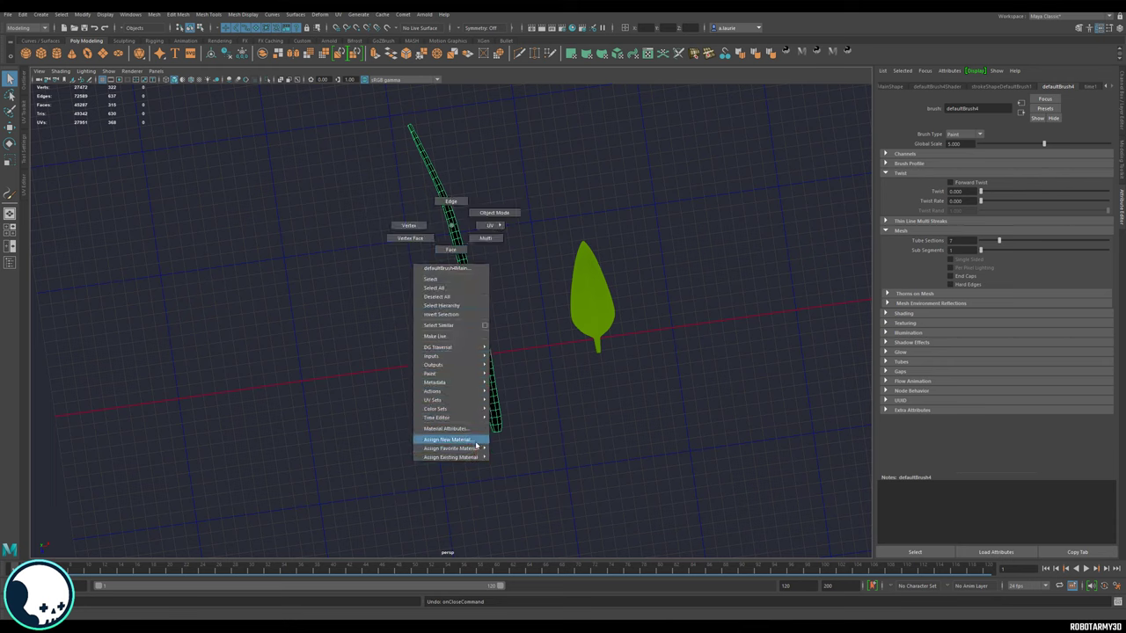
{"action": "left_click", "coordinate": [449, 439]}
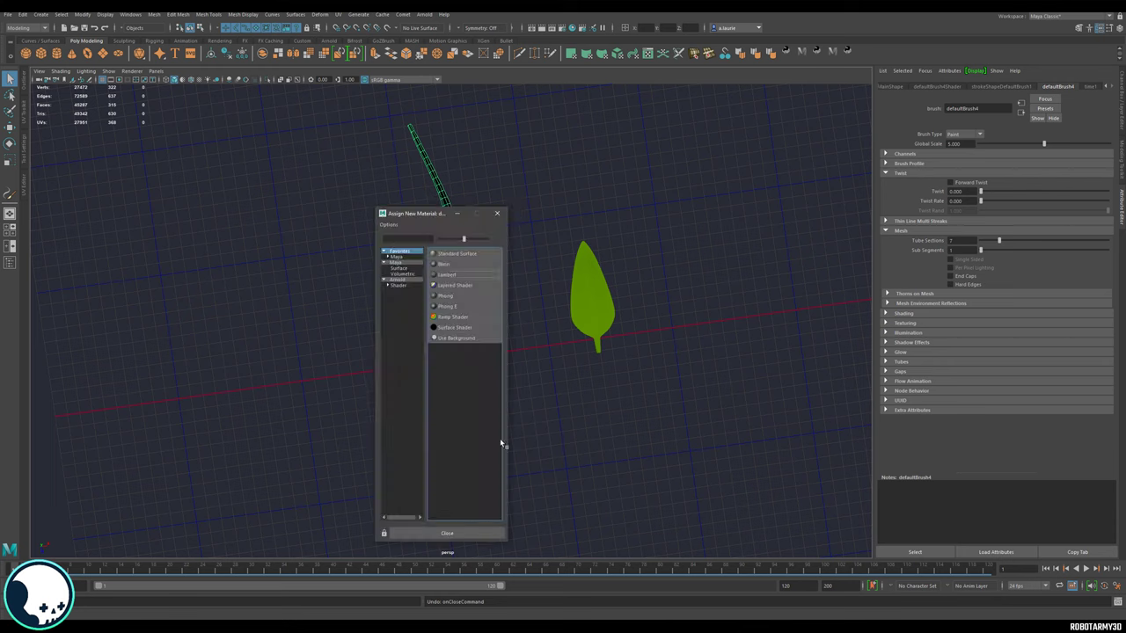
{"action": "left_click", "coordinate": [447, 274]}
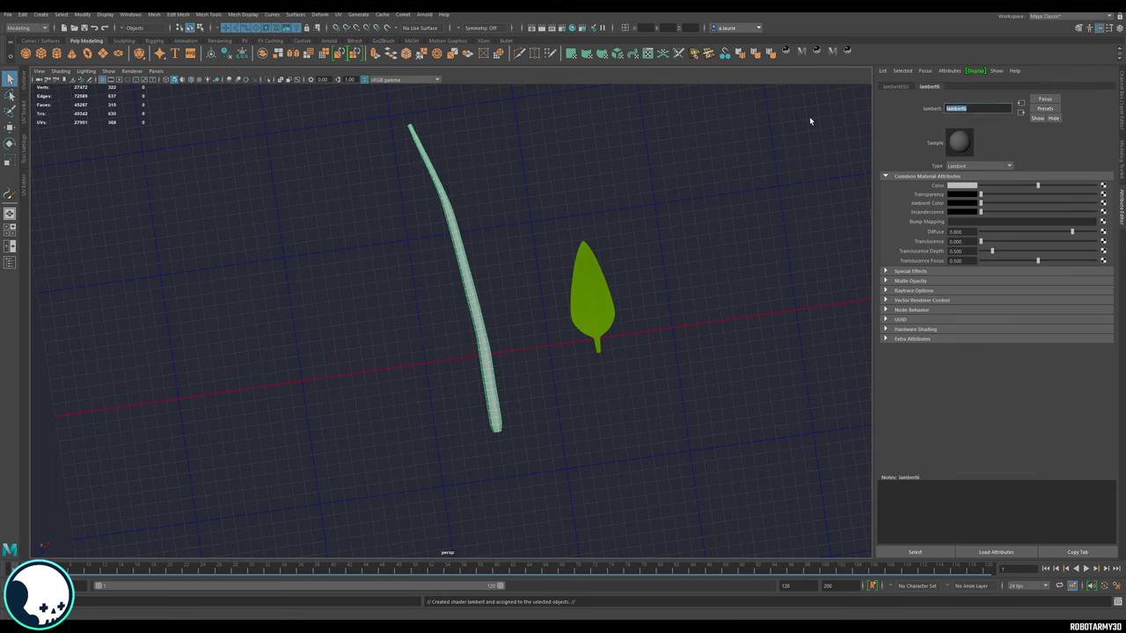
{"action": "type", "text": "Branch"}
{"action": "key", "text": "Return"}
{"action": "left_click", "coordinate": [960, 186]}
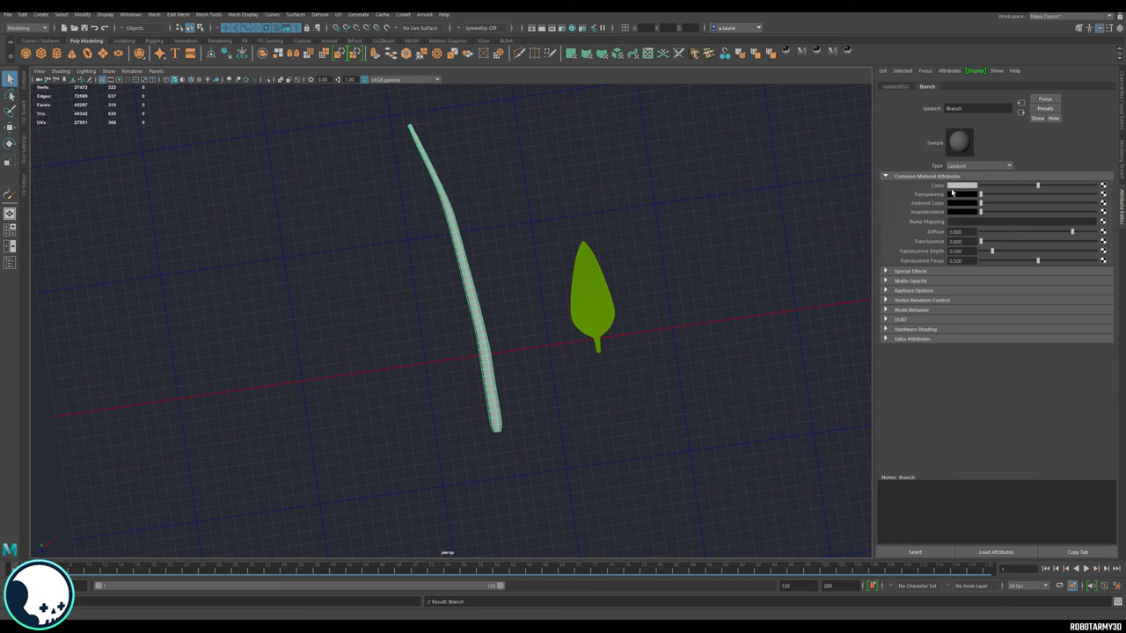
{"action": "left_click", "coordinate": [968, 179]}
{"action": "left_click", "coordinate": [968, 186]}
{"action": "left_click", "coordinate": [955, 177]}
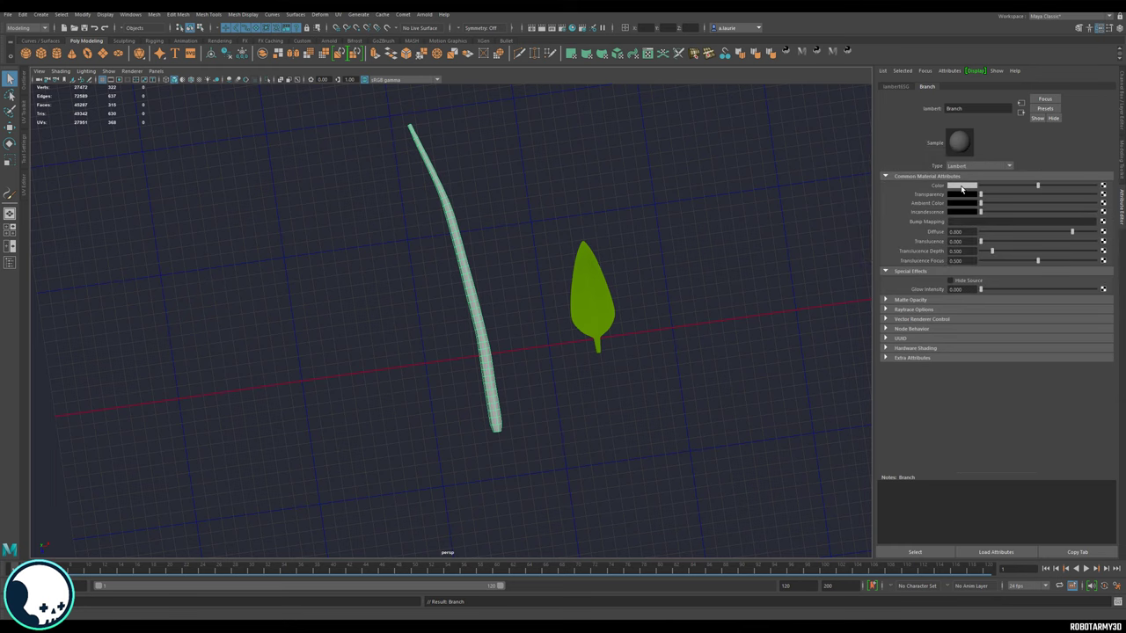
{"action": "left_click", "coordinate": [960, 186]}
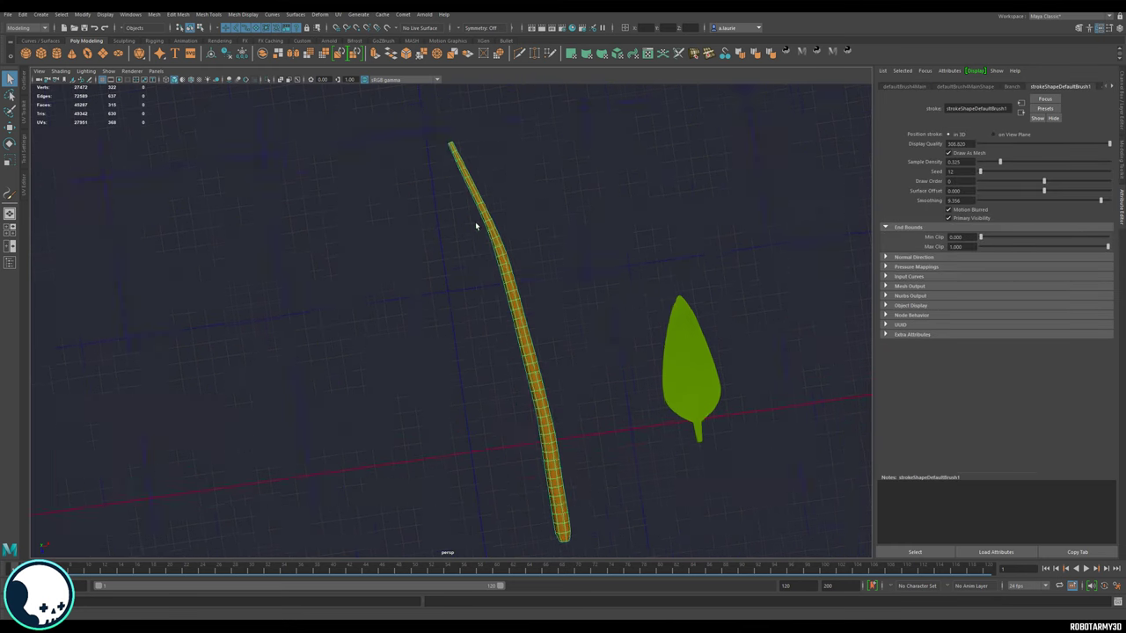
Step: Pull the end vertices of the branch's thin tip outward and scale the tip vertex rings into a tapered point
{"action": "middle_click_drag", "start_coordinate": [476, 227], "coordinate": [509, 328], "text": "alt"}
{"action": "right_click_drag", "start_coordinate": [510, 328], "coordinate": [686, 331], "text": "alt"}
{"action": "right_click_drag", "start_coordinate": [531, 206], "coordinate": [486, 206]}
{"action": "mouse_move", "coordinate": [478, 172]}
{"action": "left_mouse_down"}
{"action": "mouse_move", "coordinate": [535, 199]}
{"action": "mouse_move", "coordinate": [518, 189]}
{"action": "left_mouse_up"}
{"action": "key", "text": "e"}
{"action": "key", "text": "r"}
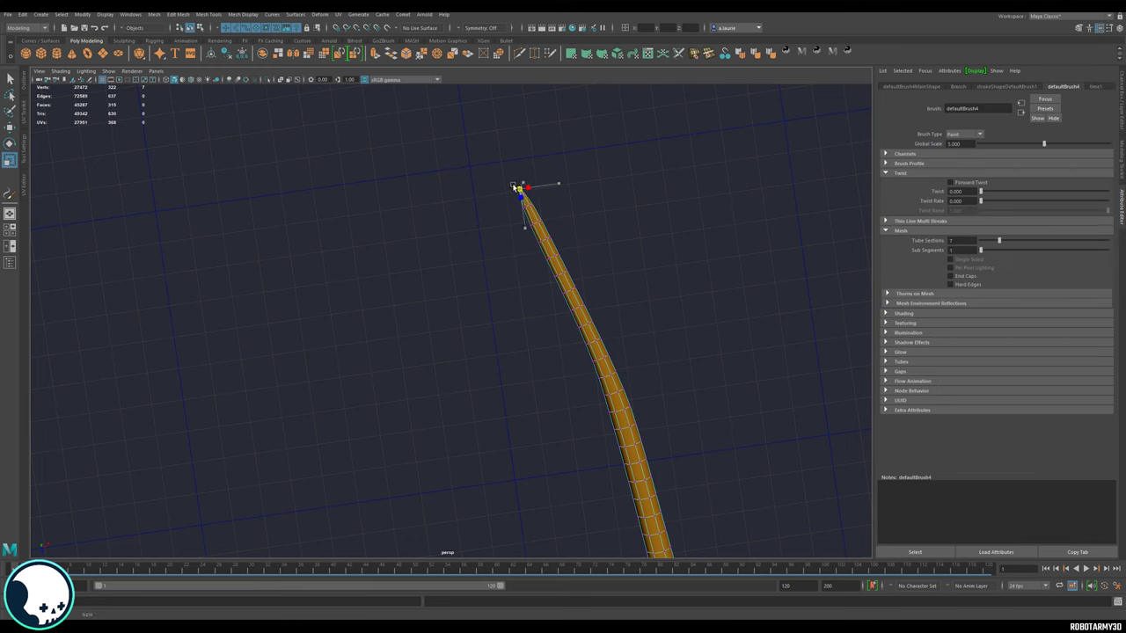
{"action": "key", "text": "w"}
{"action": "middle_click_drag", "start_coordinate": [552, 215], "coordinate": [539, 197]}
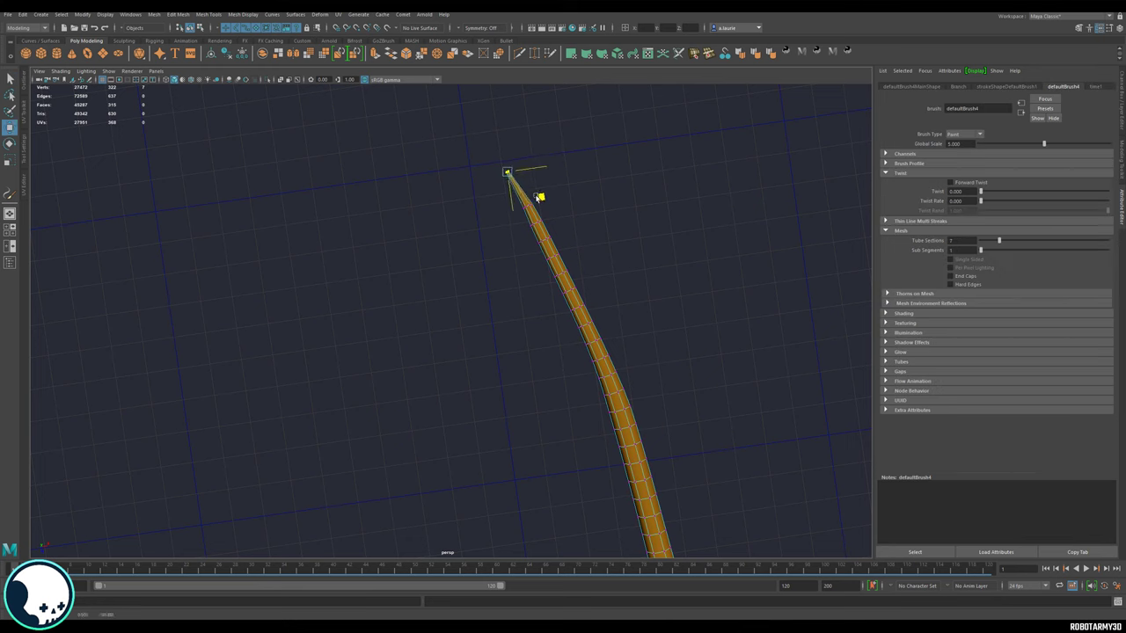
{"action": "left_click_drag", "start_coordinate": [556, 173], "coordinate": [519, 209]}
{"action": "key", "text": "r"}
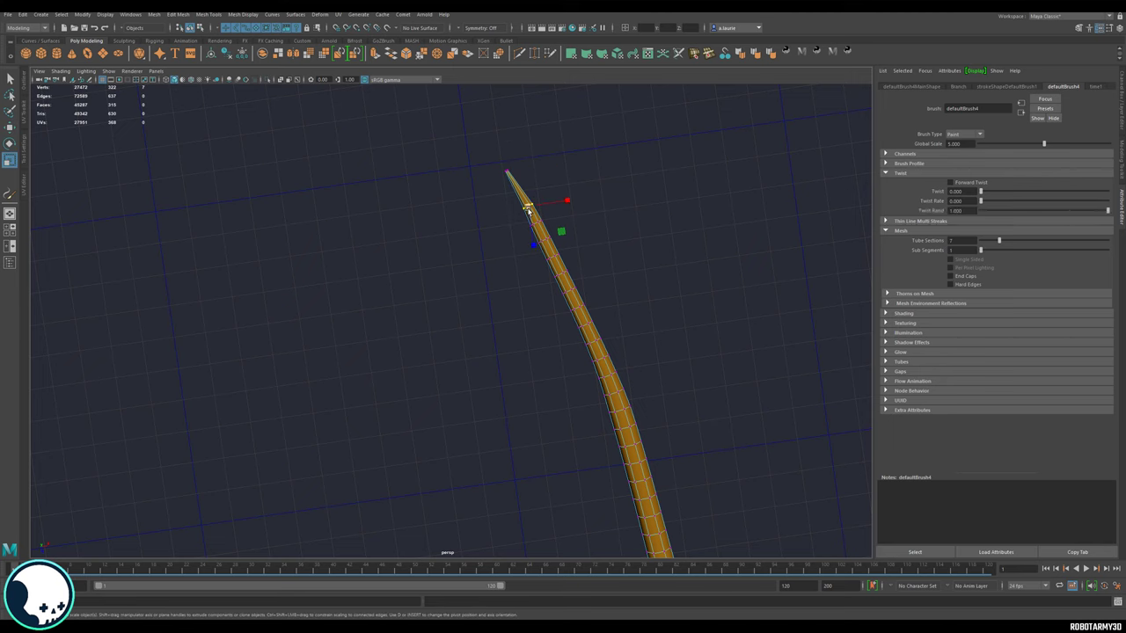
{"action": "left_click", "coordinate": [629, 250]}
{"action": "scroll", "coordinate": [533, 225], "scroll_direction": "down", "scroll_amount": 3}
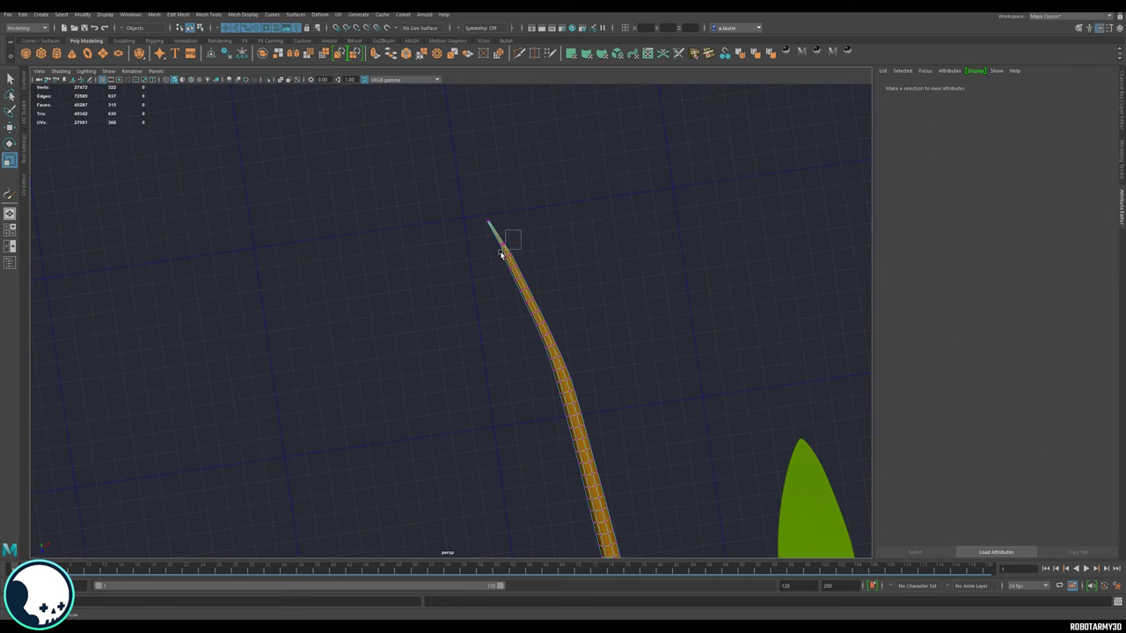
{"action": "left_click_drag", "start_coordinate": [501, 255], "coordinate": [513, 261]}
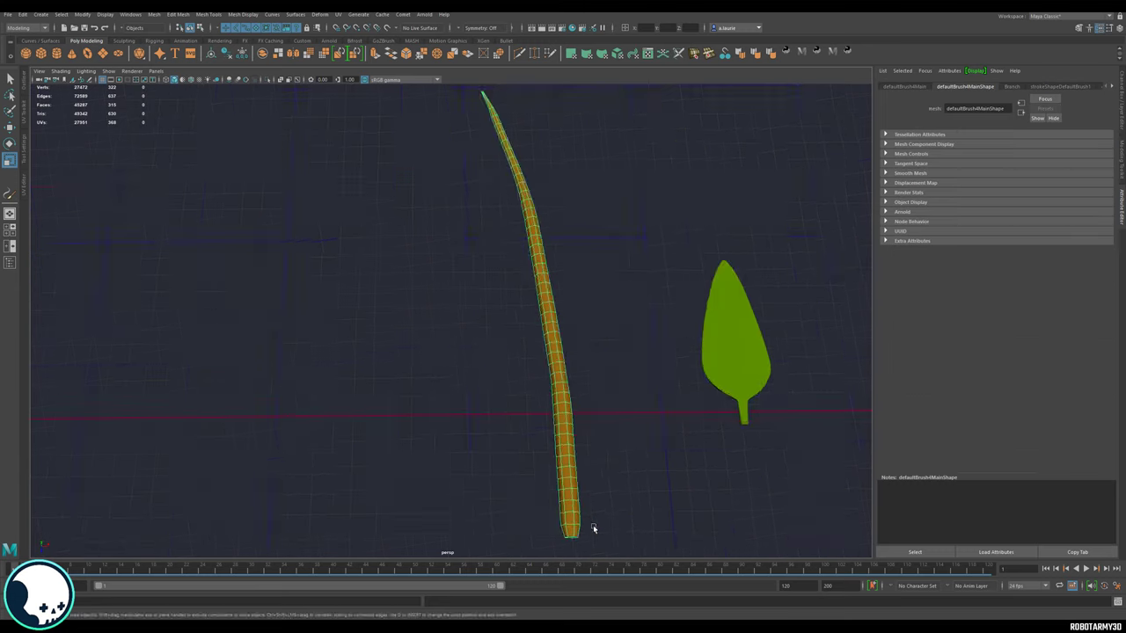
Step: Delete the faces closing off the branch's thick base end
{"action": "middle_click_drag", "start_coordinate": [594, 527], "coordinate": [526, 317], "text": "alt"}
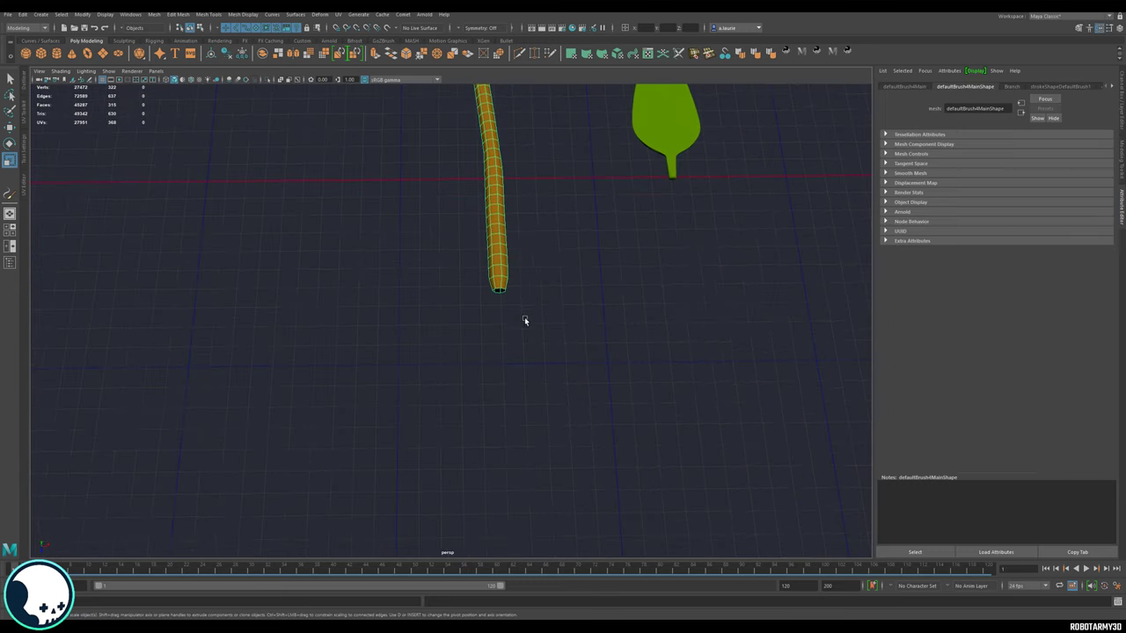
{"action": "scroll", "coordinate": [525, 318], "scroll_direction": "up", "scroll_amount": 3}
{"action": "right_click_drag", "start_coordinate": [543, 250], "coordinate": [548, 276]}
{"action": "left_click_drag", "start_coordinate": [547, 306], "coordinate": [518, 266]}
{"action": "key", "text": "Delete"}
{"action": "scroll", "coordinate": [576, 213], "scroll_direction": "down", "scroll_amount": 3}
Step: Shorten the leaf's stem by moving its end vertices up toward the blade
{"action": "left_click_drag", "start_coordinate": [577, 215], "coordinate": [621, 326], "text": "alt"}
{"action": "left_click", "coordinate": [599, 315]}
{"action": "right_click_drag", "start_coordinate": [631, 442], "coordinate": [691, 468], "text": "alt"}
{"action": "middle_click_drag", "start_coordinate": [691, 468], "coordinate": [390, 395], "text": "alt"}
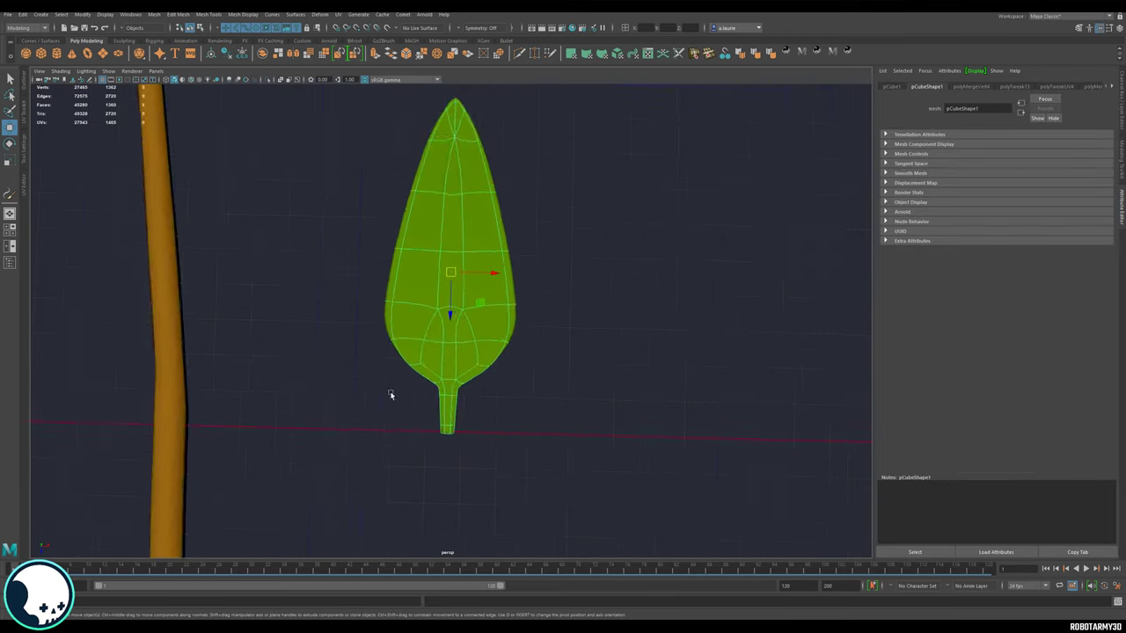
{"action": "right_click_drag", "start_coordinate": [390, 395], "coordinate": [482, 374], "text": "alt"}
{"action": "middle_click_drag", "start_coordinate": [482, 375], "coordinate": [522, 318], "text": "alt"}
{"action": "right_click_drag", "start_coordinate": [499, 322], "coordinate": [489, 324]}
{"action": "left_click_drag", "start_coordinate": [534, 423], "coordinate": [505, 412]}
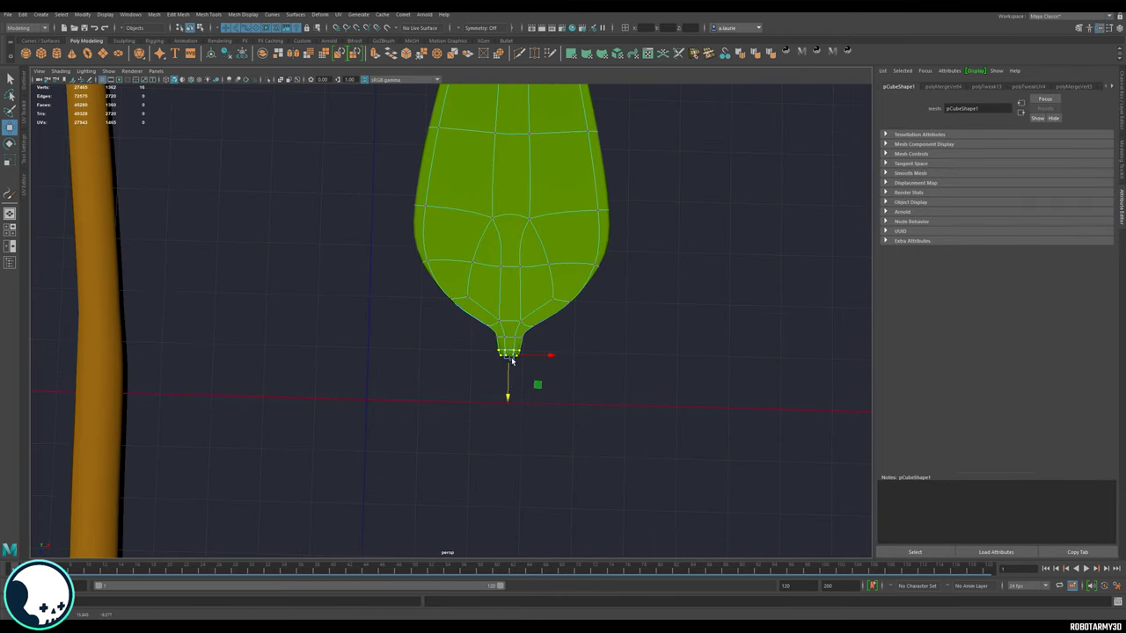
Step: Return the leaf to object mode and move its pivot to the end of the stem
{"action": "right_click_drag", "start_coordinate": [562, 263], "coordinate": [568, 268]}
{"action": "left_click", "coordinate": [507, 256]}
{"action": "key", "text": "d"}
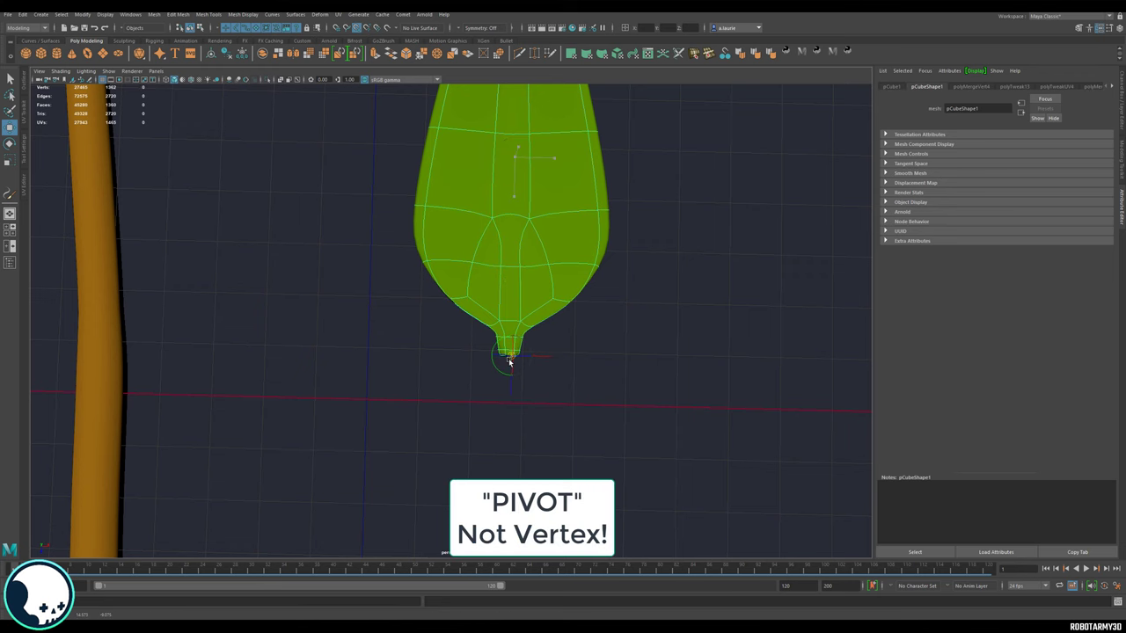
{"action": "right_click_drag", "start_coordinate": [629, 381], "coordinate": [497, 365], "text": "alt"}
{"action": "middle_click_drag", "start_coordinate": [570, 352], "coordinate": [676, 383], "text": "alt"}
{"action": "right_click_drag", "start_coordinate": [586, 297], "coordinate": [616, 286]}
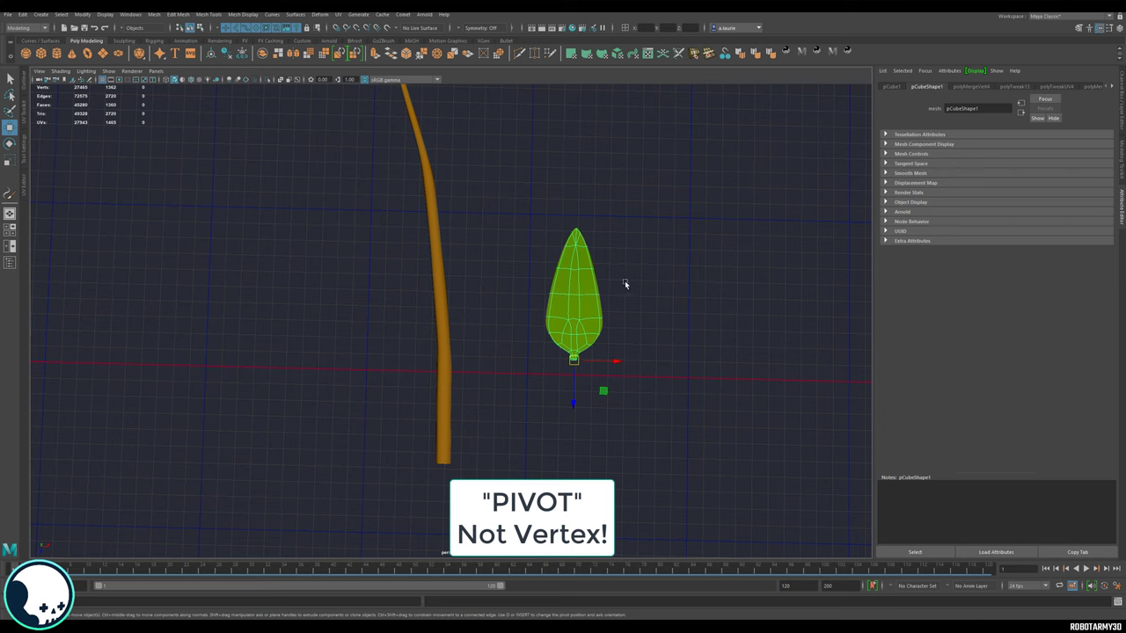
Step: Duplicate the leaf, place the copy near the branch tip and rotate it to angle outward from the branch
{"action": "middle_click_drag", "start_coordinate": [712, 397], "coordinate": [752, 448], "text": "alt"}
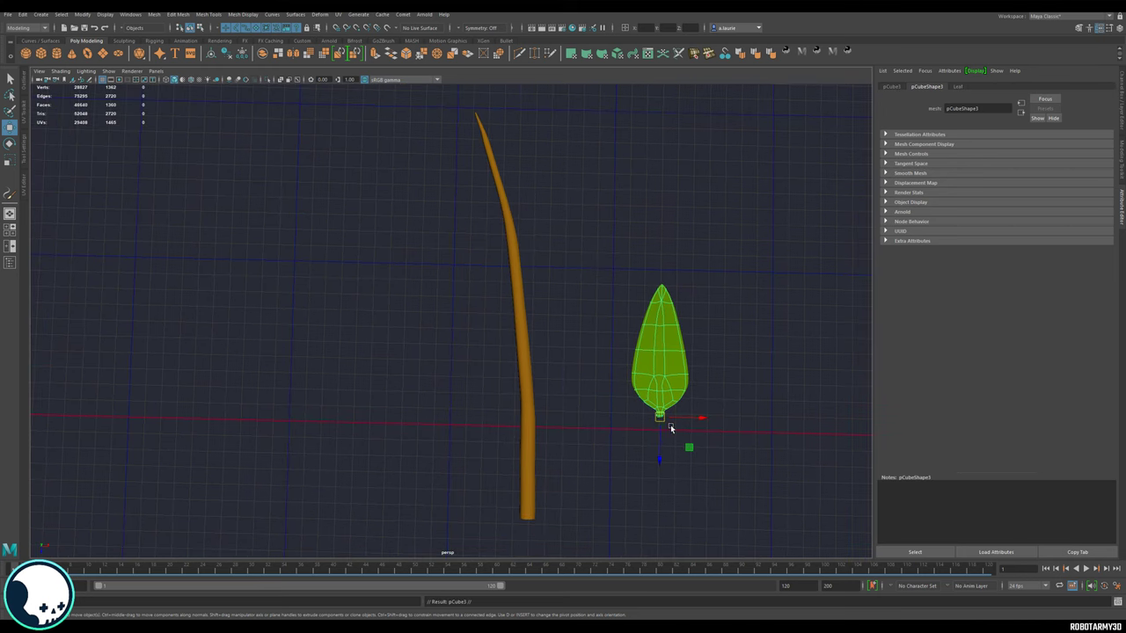
{"action": "left_click_drag", "start_coordinate": [660, 418], "coordinate": [503, 176], "text": "shift"}
{"action": "key", "text": "e"}
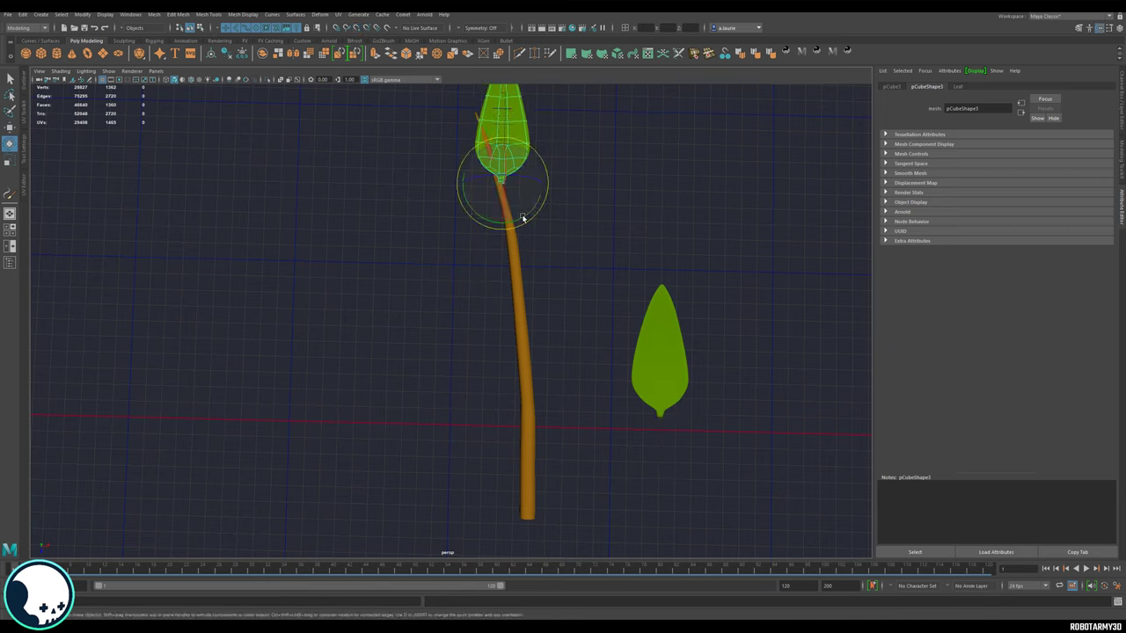
{"action": "left_click_drag", "start_coordinate": [522, 217], "coordinate": [558, 243]}
Step: Duplicate the attached leaf slightly lower along the branch and adjust the upper leaf's position against the branch
{"action": "key", "text": "w"}
{"action": "left_click", "coordinate": [522, 239]}
{"action": "left_click", "coordinate": [521, 232]}
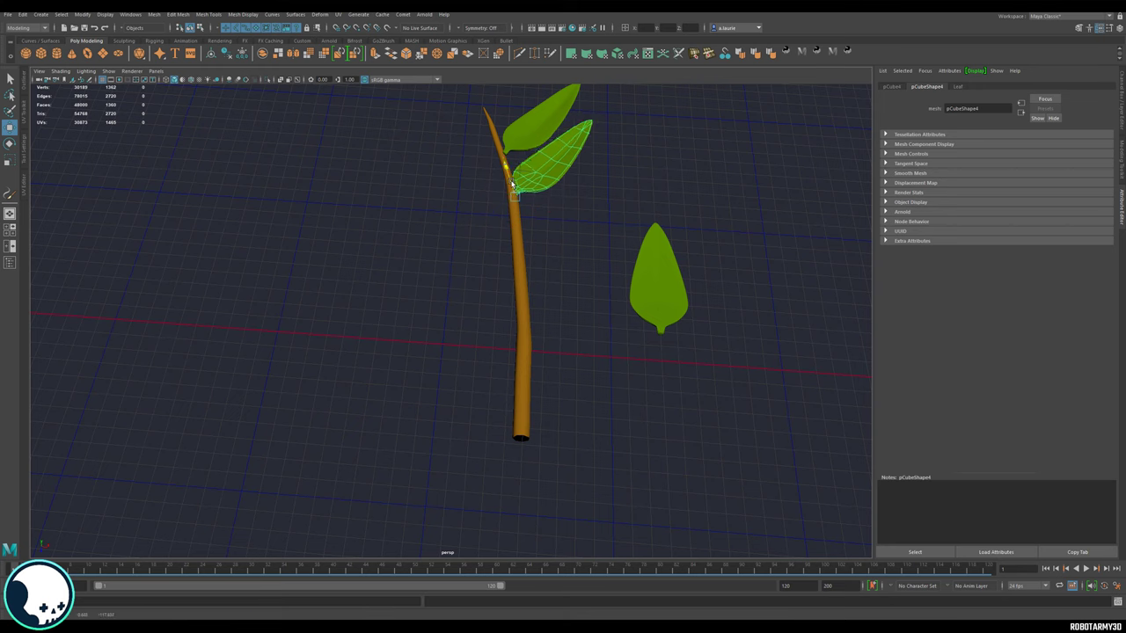
{"action": "left_click", "coordinate": [503, 144]}
{"action": "left_click_drag", "start_coordinate": [503, 143], "coordinate": [504, 146]}
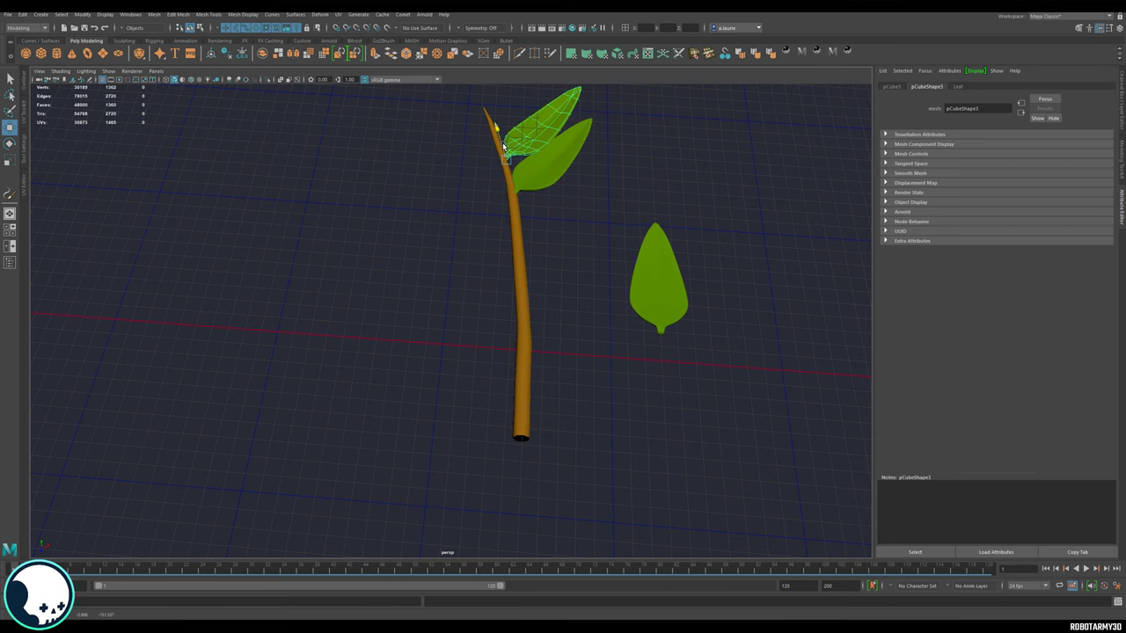
Step: Rotate the second leaf outward from the branch, then duplicate it and place the copy lower along the same side
{"action": "left_click", "coordinate": [578, 203]}
{"action": "left_click_drag", "start_coordinate": [578, 204], "coordinate": [568, 227], "text": "alt"}
{"action": "left_click", "coordinate": [561, 240]}
{"action": "key", "text": "e"}
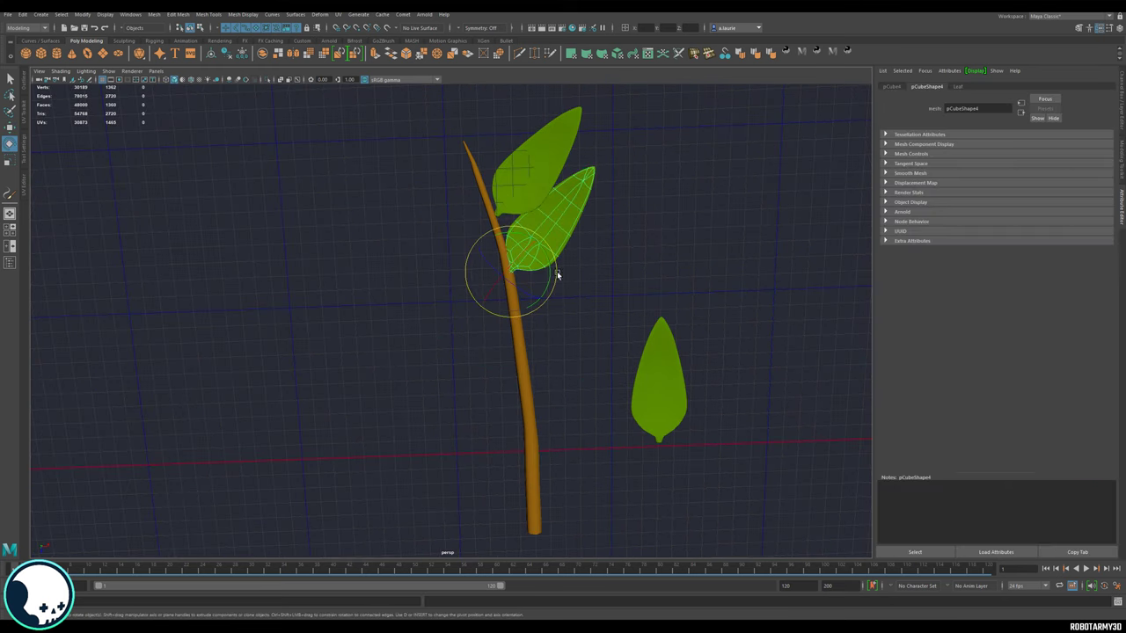
{"action": "left_click_drag", "start_coordinate": [555, 272], "coordinate": [523, 320]}
{"action": "key", "text": "ctrl+d"}
{"action": "key", "text": "w"}
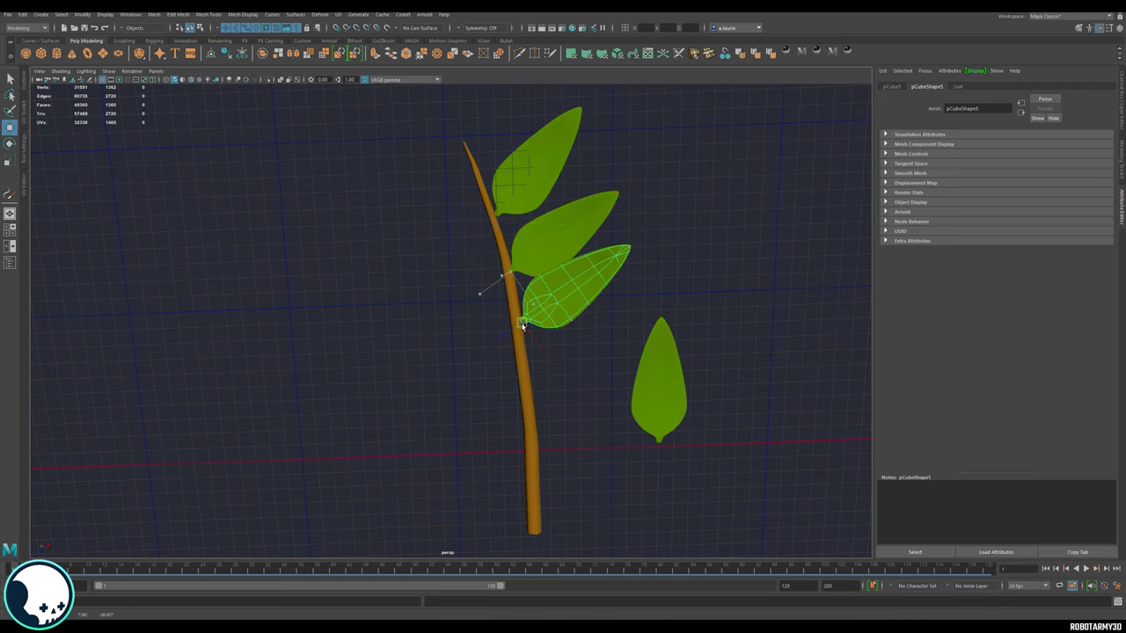
Step: Fit the third leaf against the branch, then duplicate it further down the stem and rotate the copy outward
{"action": "key", "text": "e"}
{"action": "left_click_drag", "start_coordinate": [619, 340], "coordinate": [522, 256], "text": "alt"}
{"action": "key", "text": "w"}
{"action": "left_click_drag", "start_coordinate": [438, 244], "coordinate": [535, 262]}
{"action": "key", "text": "ctrl+d"}
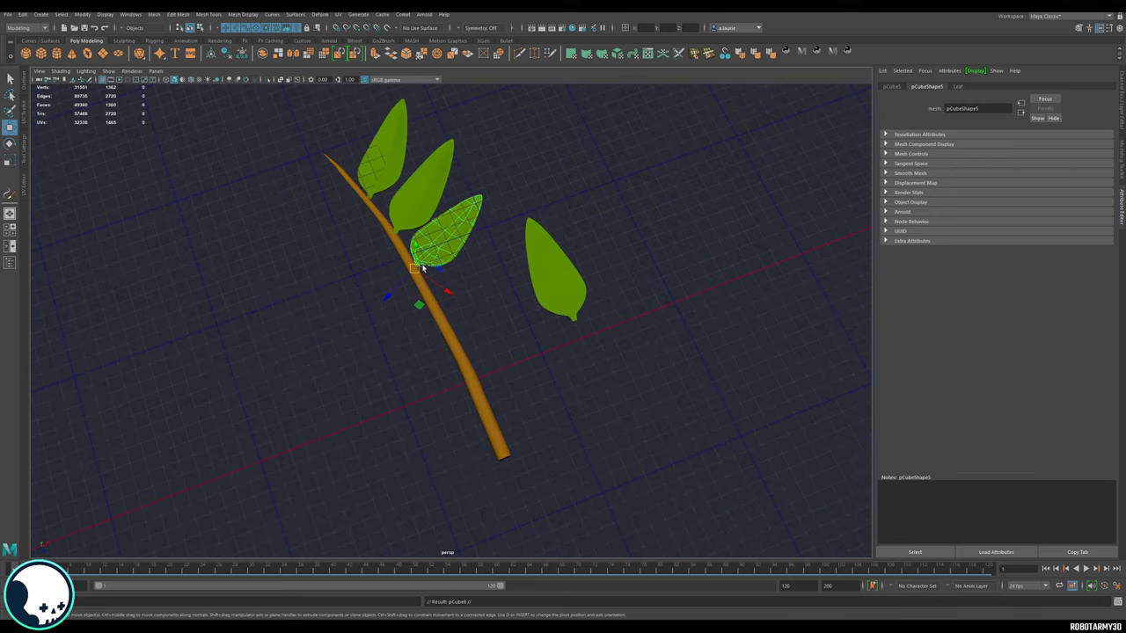
{"action": "left_click_drag", "start_coordinate": [416, 267], "coordinate": [459, 341]}
{"action": "key", "text": "e"}
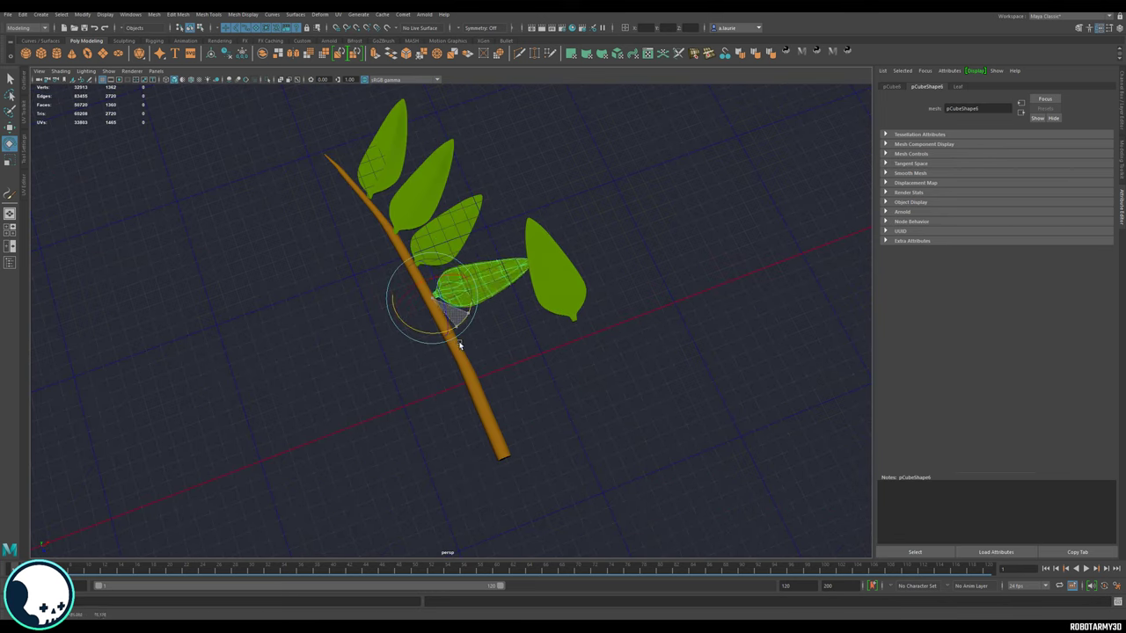
{"action": "key", "text": "r"}
{"action": "key", "text": "w"}
{"action": "left_click_drag", "start_coordinate": [420, 296], "coordinate": [577, 255]}
Step: Duplicate leaves down the opposite side of the branch, rotating each one to point outward
{"action": "key", "text": "ctrl+d"}
{"action": "key", "text": "e"}
{"action": "key", "text": "w"}
{"action": "left_click_drag", "start_coordinate": [458, 291], "coordinate": [484, 303], "text": "alt"}
{"action": "key", "text": "ctrl+d"}
{"action": "left_click_drag", "start_coordinate": [418, 292], "coordinate": [441, 335]}
{"action": "key", "text": "ctrl+d"}
{"action": "key", "text": "e"}
{"action": "left_click", "coordinate": [480, 286]}
{"action": "key", "text": "w"}
{"action": "left_click", "coordinate": [560, 317]}
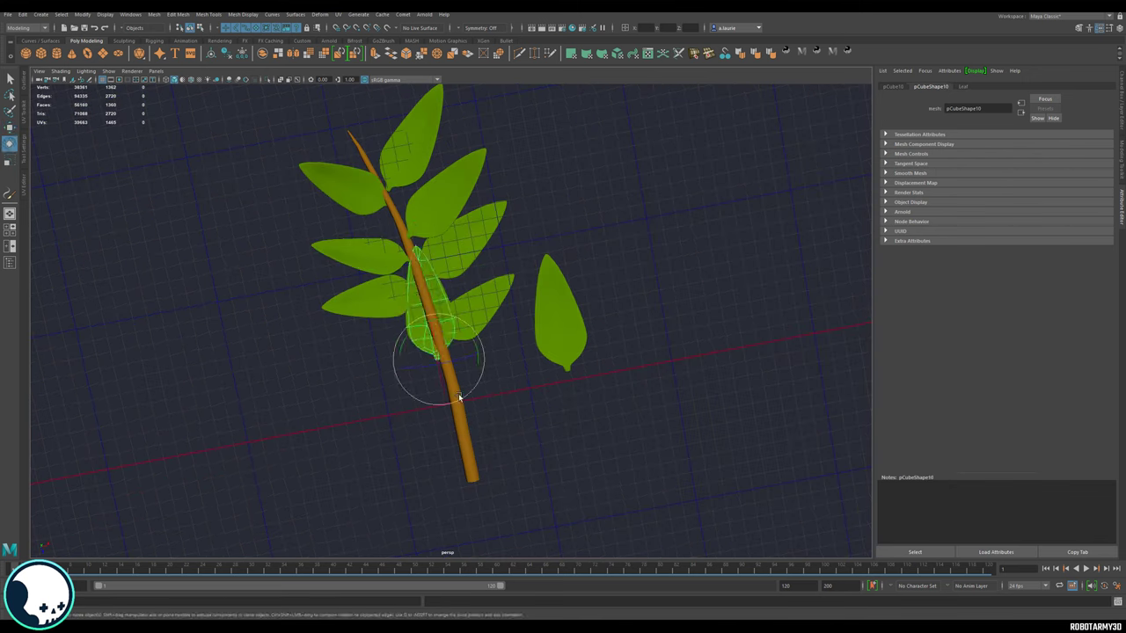
Step: Angle the lowest leaf outward from the stem, then duplicate it to extend the leaves on the lower branch
{"action": "left_click_drag", "start_coordinate": [460, 396], "coordinate": [439, 326]}
{"action": "left_click_drag", "start_coordinate": [442, 333], "coordinate": [457, 378]}
{"action": "key", "text": "ctrl+d"}
{"action": "left_click_drag", "start_coordinate": [457, 370], "coordinate": [374, 145]}
{"action": "key", "text": "w"}
Step: Duplicate a leaf to the branch tip, rotating, scaling and positioning it so its stem meets the branch
{"action": "key", "text": "ctrl+d"}
{"action": "left_click_drag", "start_coordinate": [374, 145], "coordinate": [493, 211], "text": "alt"}
{"action": "key", "text": "e"}
{"action": "left_click_drag", "start_coordinate": [290, 365], "coordinate": [431, 449], "text": "alt"}
{"action": "key", "text": "w"}
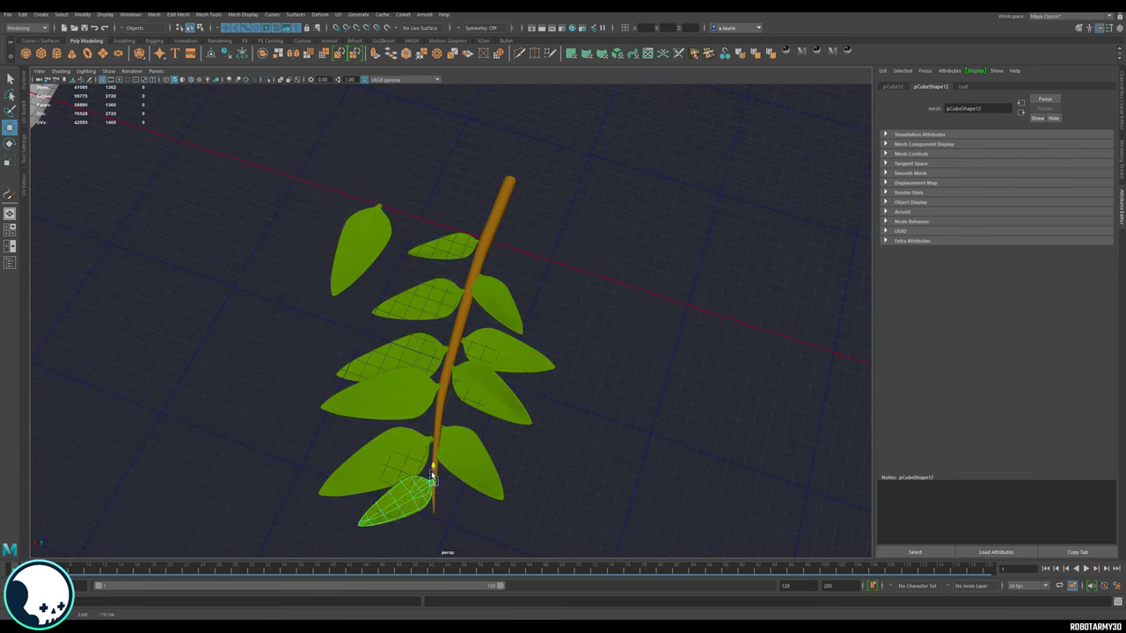
{"action": "key", "text": "e"}
{"action": "key", "text": "r"}
{"action": "left_click", "coordinate": [628, 277]}
{"action": "key", "text": "w"}
{"action": "left_click_drag", "start_coordinate": [439, 489], "coordinate": [528, 351], "text": "alt"}
Step: Combine the branch and all its attached leaves into a single mesh and return it to object mode
{"action": "left_click_drag", "start_coordinate": [403, 155], "coordinate": [534, 493]}
{"action": "left_click", "coordinate": [262, 54]}
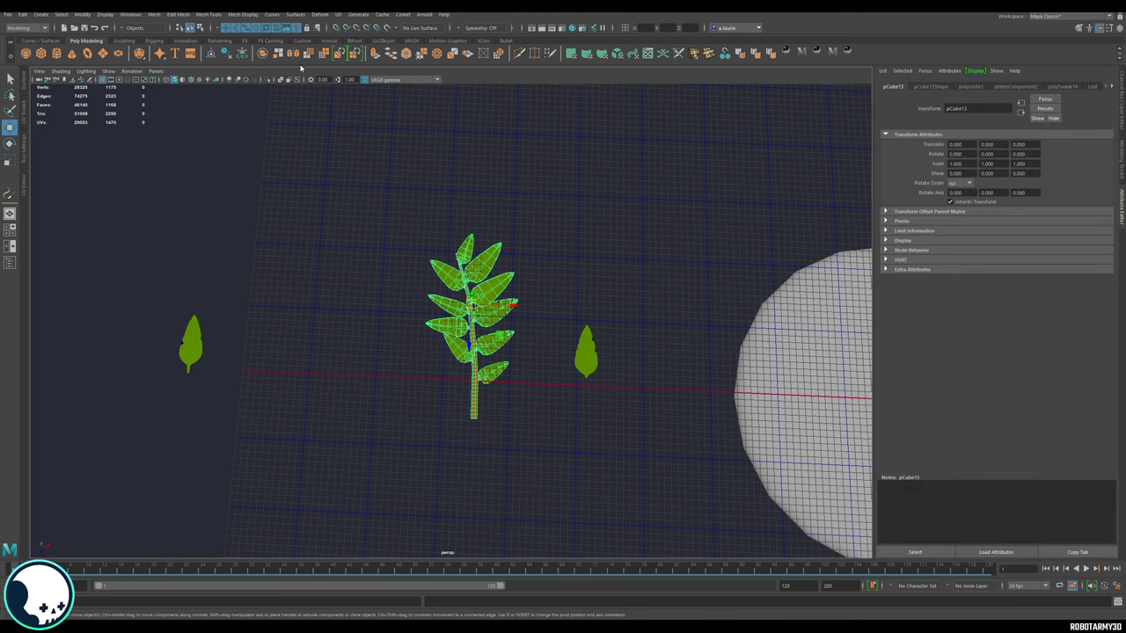
{"action": "left_click", "coordinate": [367, 224]}
{"action": "right_click_drag", "start_coordinate": [432, 271], "coordinate": [468, 257]}
Step: Move the combined leafy branch about 96 units along X and snap its pivot to the base of the stem
{"action": "left_click", "coordinate": [474, 308]}
{"action": "left_click_drag", "start_coordinate": [476, 308], "coordinate": [538, 311]}
{"action": "key", "text": "d"}
{"action": "key", "text": "v"}
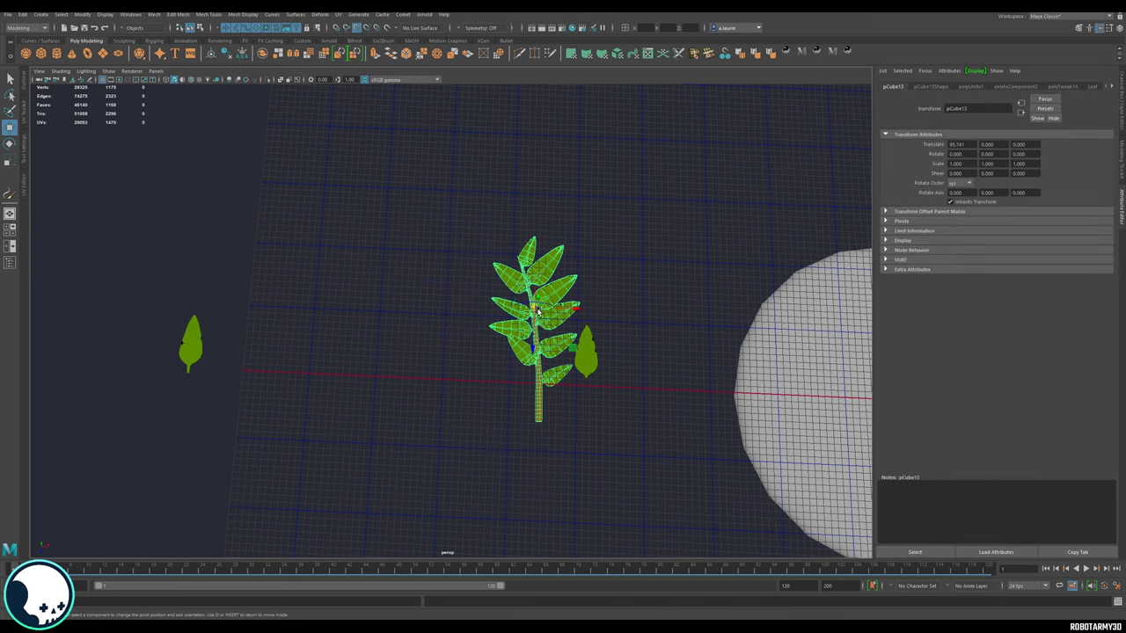
Step: Paint a new, nearly straight Paint Effects stroke beside the leafy branch for a second stem
{"action": "left_click", "coordinate": [618, 401]}
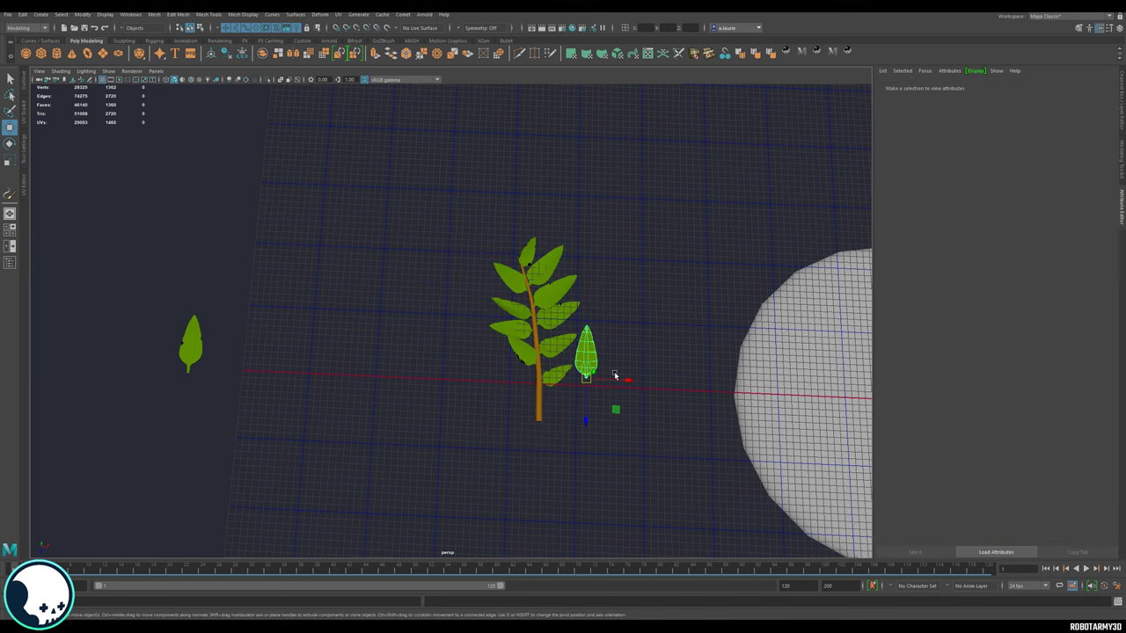
{"action": "left_click_drag", "start_coordinate": [615, 377], "coordinate": [498, 301], "text": "alt"}
{"action": "left_click", "coordinate": [366, 15]}
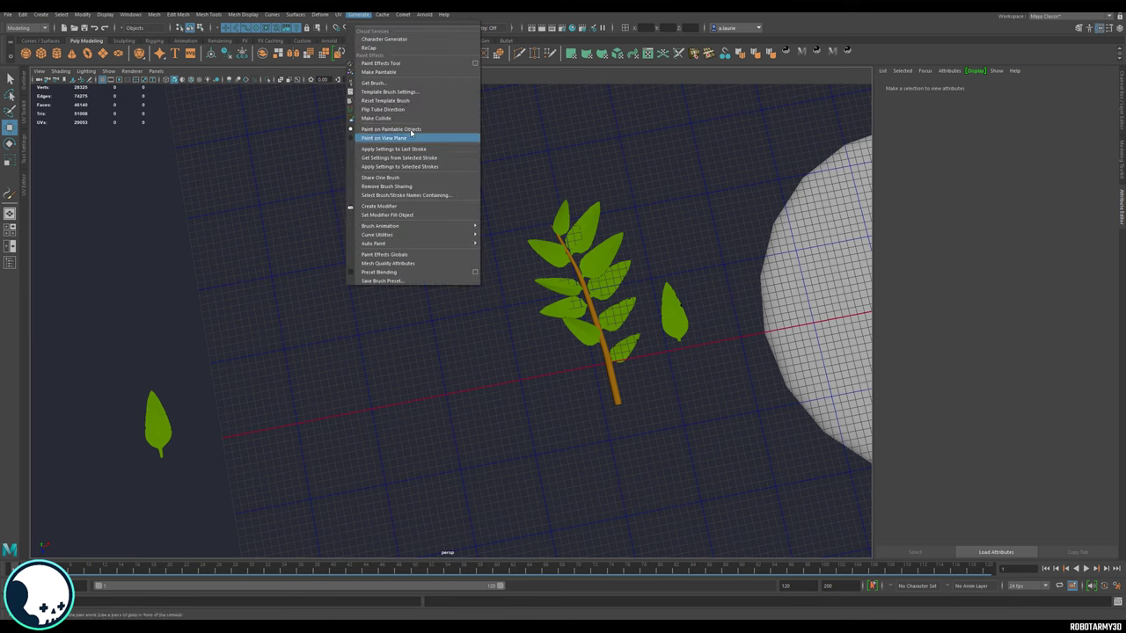
{"action": "left_click", "coordinate": [402, 67]}
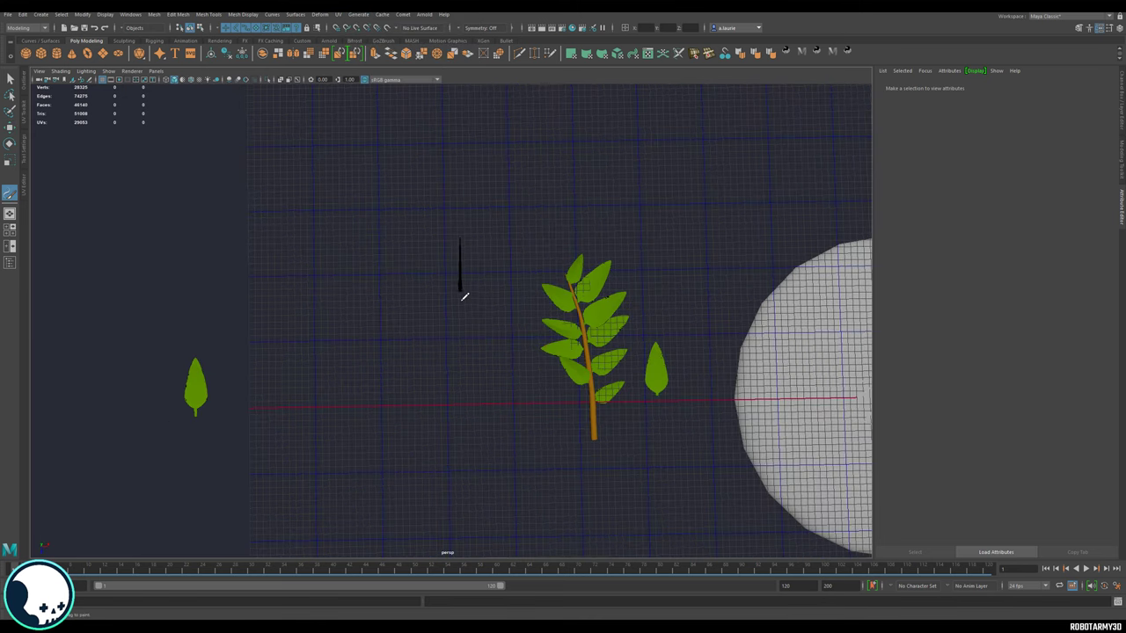
{"action": "left_click_drag", "start_coordinate": [471, 394], "coordinate": [471, 400]}
{"action": "scroll", "coordinate": [471, 401], "scroll_direction": "up", "scroll_amount": 5}
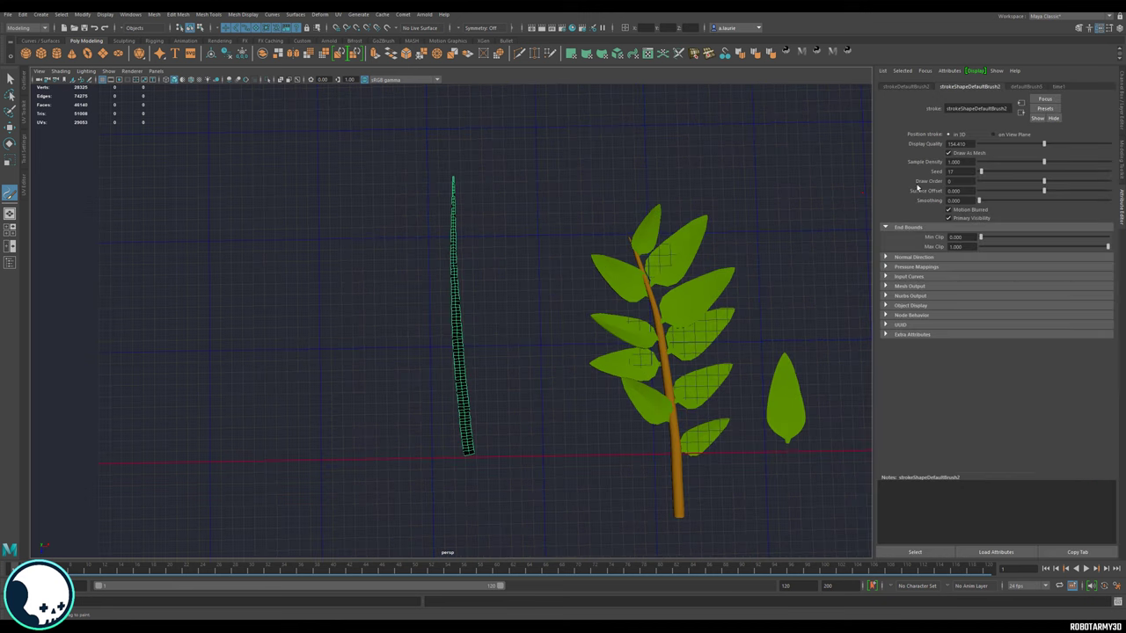
Step: Adjust the new stroke's brush settings, convert it to polygons and assign it the Branch material
{"action": "left_click_drag", "start_coordinate": [994, 163], "coordinate": [989, 162]}
{"action": "left_click", "coordinate": [1026, 86]}
{"action": "right_click_drag", "start_coordinate": [452, 226], "coordinate": [458, 459]}
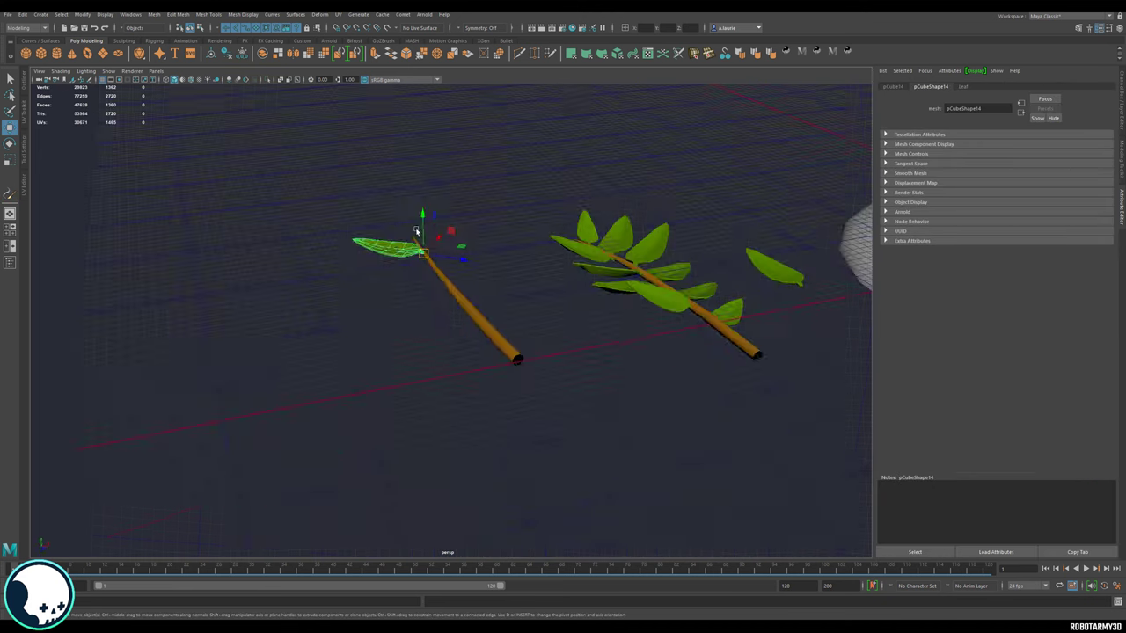
Step: Duplicate leaves along both sides of the second branch, rotating each one outward from the stem
{"action": "mouse_move", "coordinate": [453, 202]}
{"action": "left_mouse_down"}
{"action": "mouse_move", "coordinate": [473, 187]}
{"action": "mouse_move", "coordinate": [467, 259]}
{"action": "mouse_move", "coordinate": [452, 266]}
{"action": "left_mouse_up"}
{"action": "key", "text": "ctrl+d"}
{"action": "key", "text": "ctrl+d"}
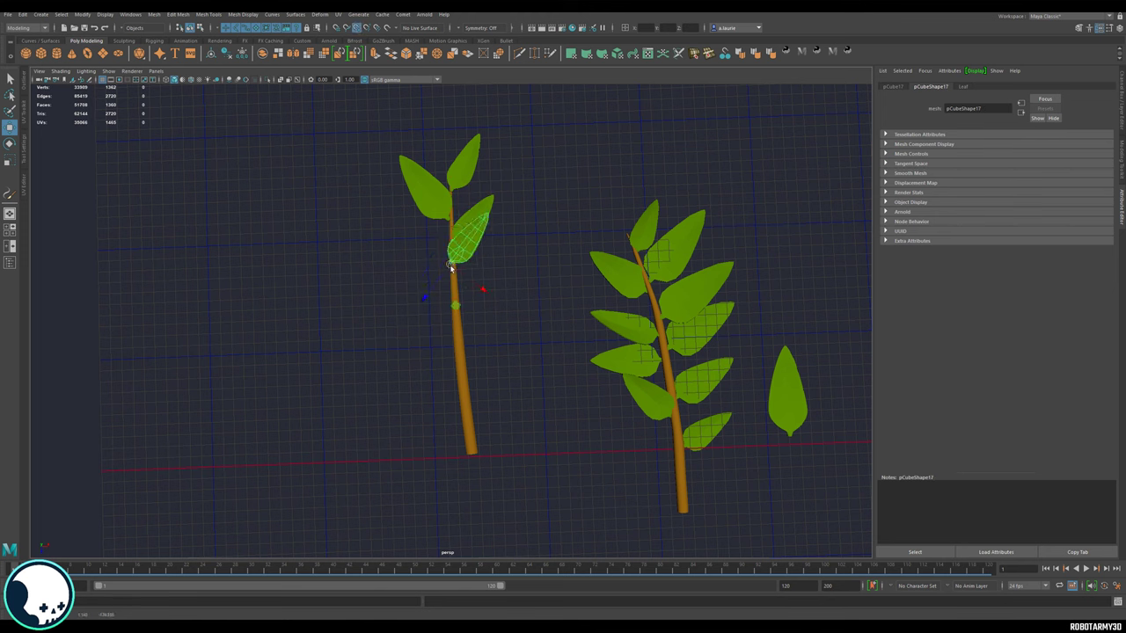
{"action": "key", "text": "f"}
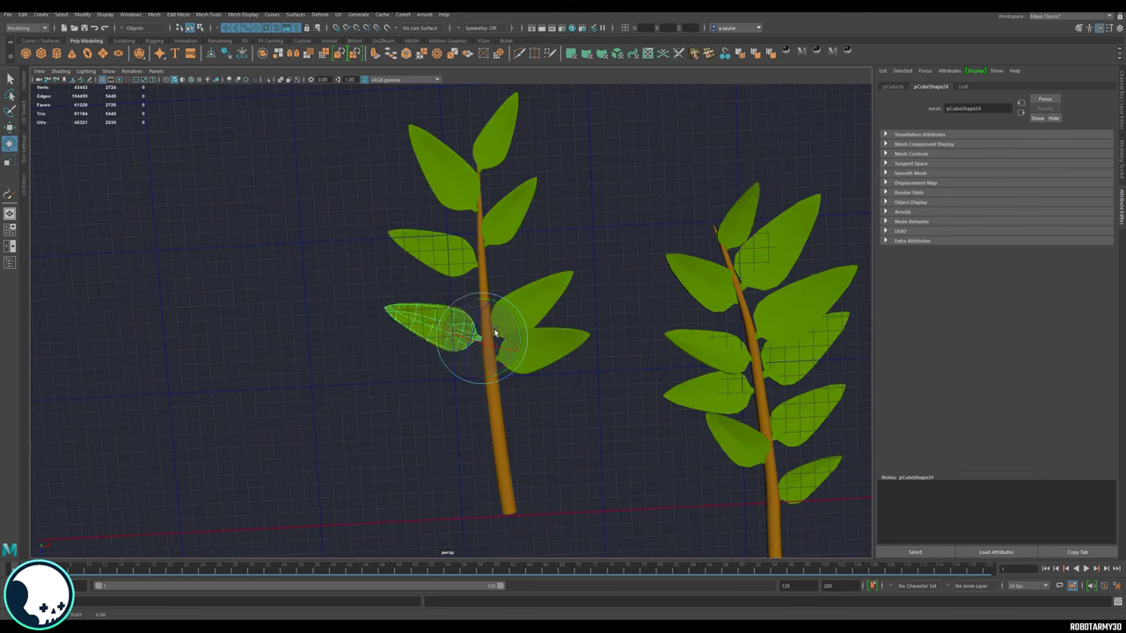
{"action": "mouse_move", "coordinate": [489, 357]}
{"action": "left_mouse_down"}
{"action": "mouse_move", "coordinate": [498, 343]}
{"action": "mouse_move", "coordinate": [482, 374]}
{"action": "left_mouse_up"}
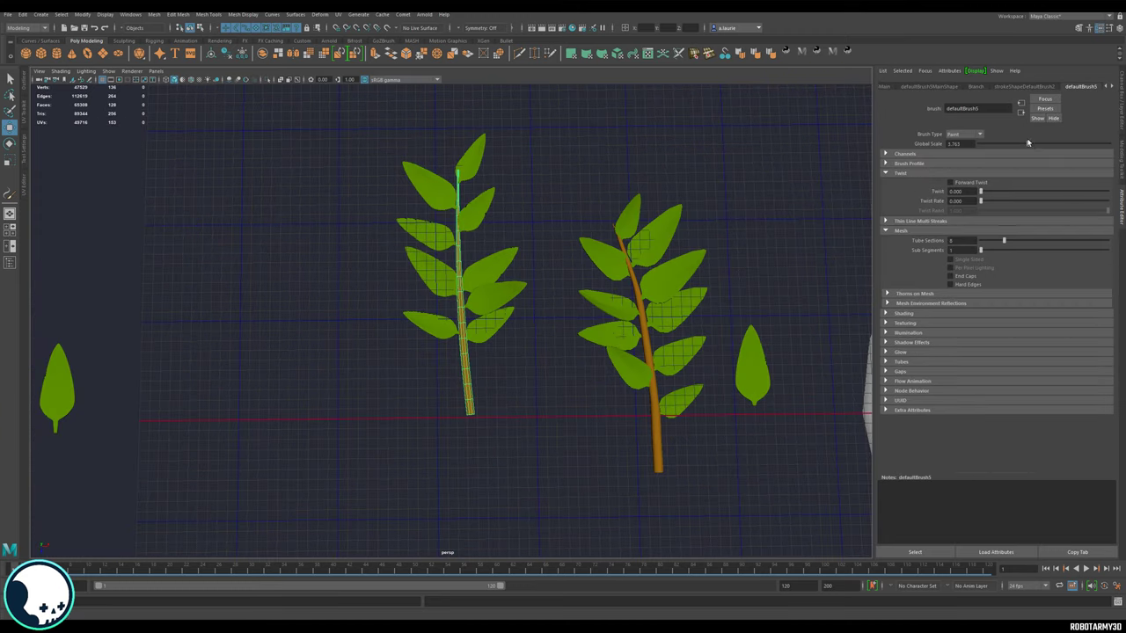
Step: Combine the second branch with its leaves into one mesh and place it next to the first branch
{"action": "left_click_drag", "start_coordinate": [370, 158], "coordinate": [502, 439]}
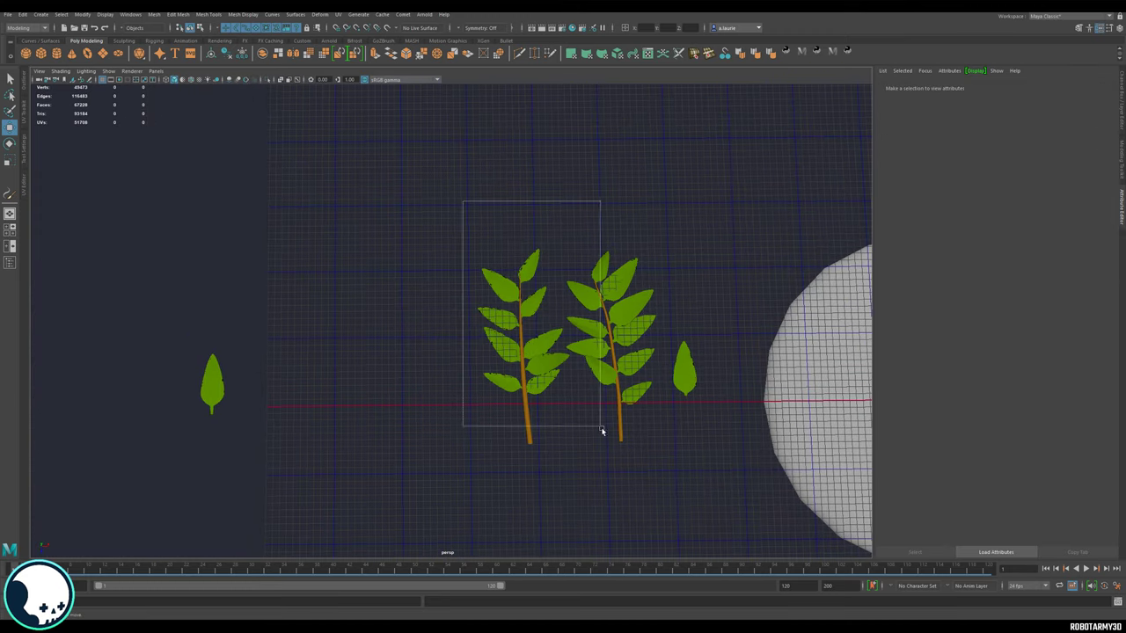
{"action": "left_click_drag", "start_coordinate": [602, 429], "coordinate": [608, 436]}
{"action": "scroll", "coordinate": [567, 409], "scroll_direction": "up", "scroll_amount": 3}
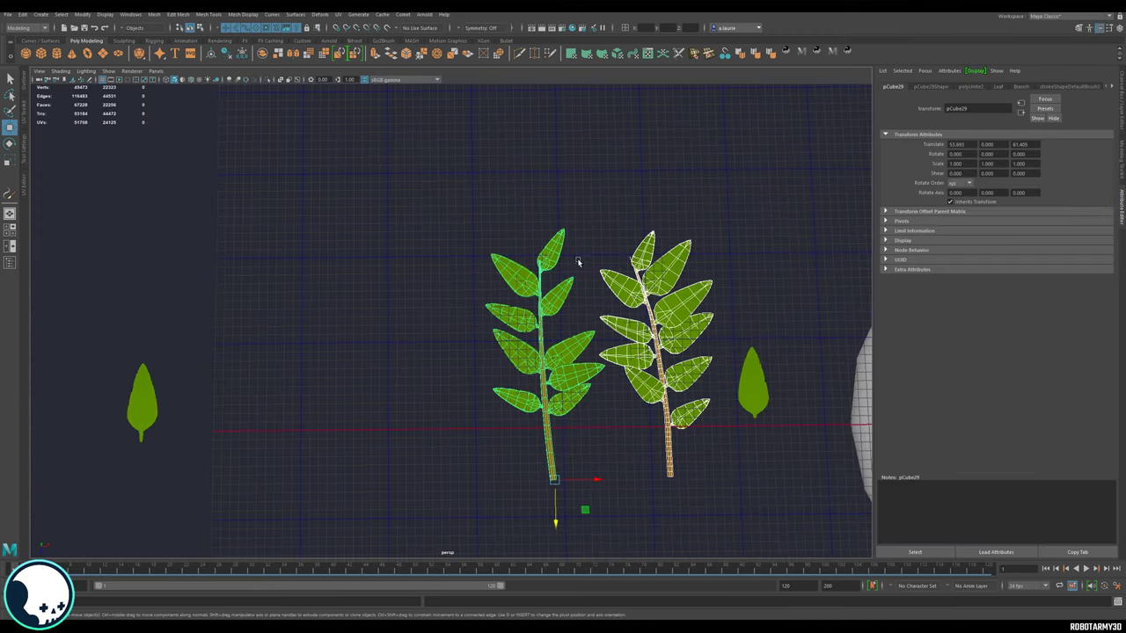
Step: Select the tip leaf's faces on the second branch, adjust the leaf's position and return to object mode
{"action": "middle_click_drag", "start_coordinate": [578, 313], "coordinate": [543, 301], "text": "alt"}
{"action": "scroll", "coordinate": [542, 303], "scroll_direction": "up", "scroll_amount": 2}
{"action": "left_click", "coordinate": [559, 173]}
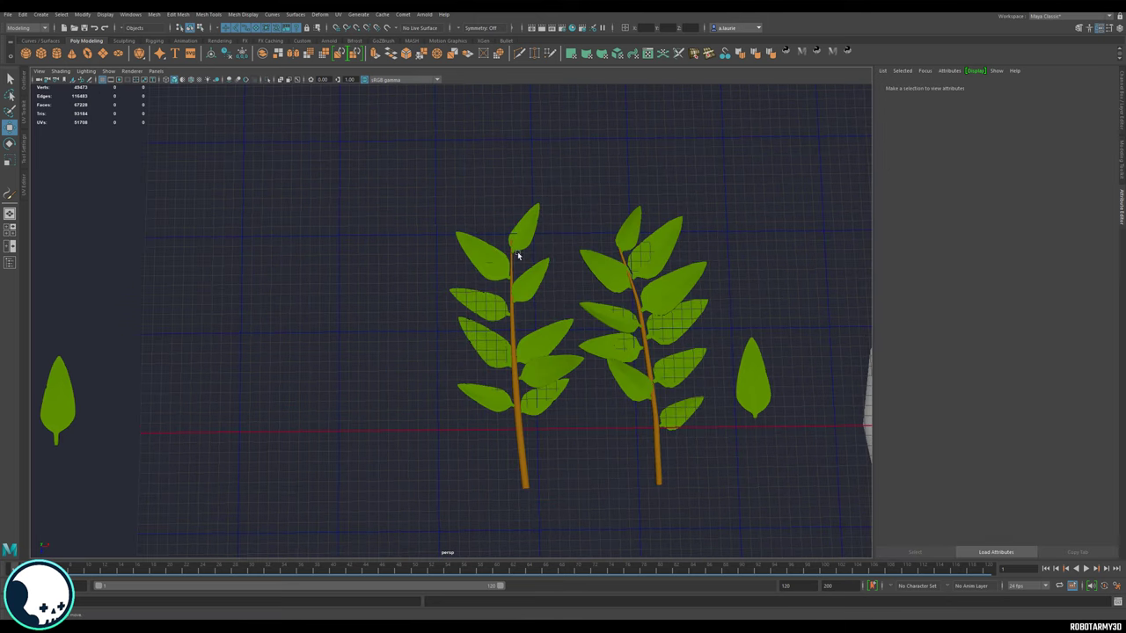
{"action": "scroll", "coordinate": [511, 232], "scroll_direction": "up", "scroll_amount": 2}
{"action": "left_click", "coordinate": [561, 190]}
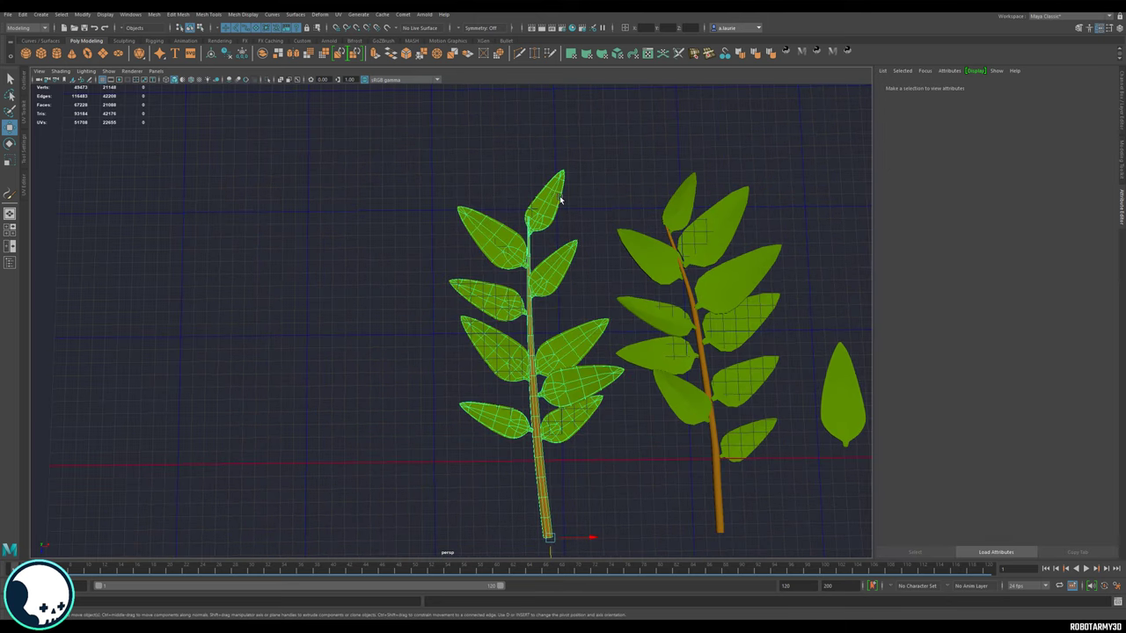
{"action": "right_click_drag", "start_coordinate": [555, 196], "coordinate": [553, 218]}
{"action": "left_click", "coordinate": [551, 204]}
{"action": "left_click_drag", "start_coordinate": [551, 204], "coordinate": [563, 227], "text": "alt"}
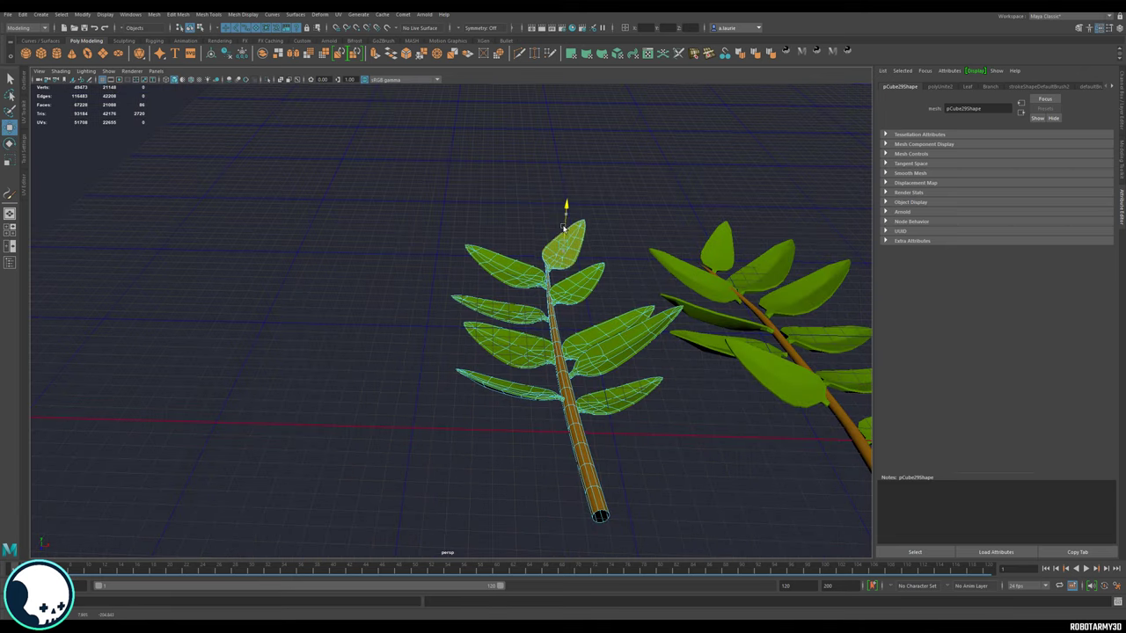
{"action": "left_click_drag", "start_coordinate": [650, 251], "coordinate": [529, 199], "text": "alt"}
{"action": "scroll", "coordinate": [537, 246], "scroll_direction": "down", "scroll_amount": 3}
{"action": "right_click_drag", "start_coordinate": [505, 299], "coordinate": [548, 288]}
Step: Select the faces of the first branch's uppermost side leaf facing the second branch and rotate that leaf
{"action": "scroll", "coordinate": [562, 296], "scroll_direction": "down", "scroll_amount": 2}
{"action": "scroll", "coordinate": [567, 294], "scroll_direction": "down", "scroll_amount": 2}
{"action": "left_click", "coordinate": [551, 293]}
{"action": "scroll", "coordinate": [547, 329], "scroll_direction": "up", "scroll_amount": 2}
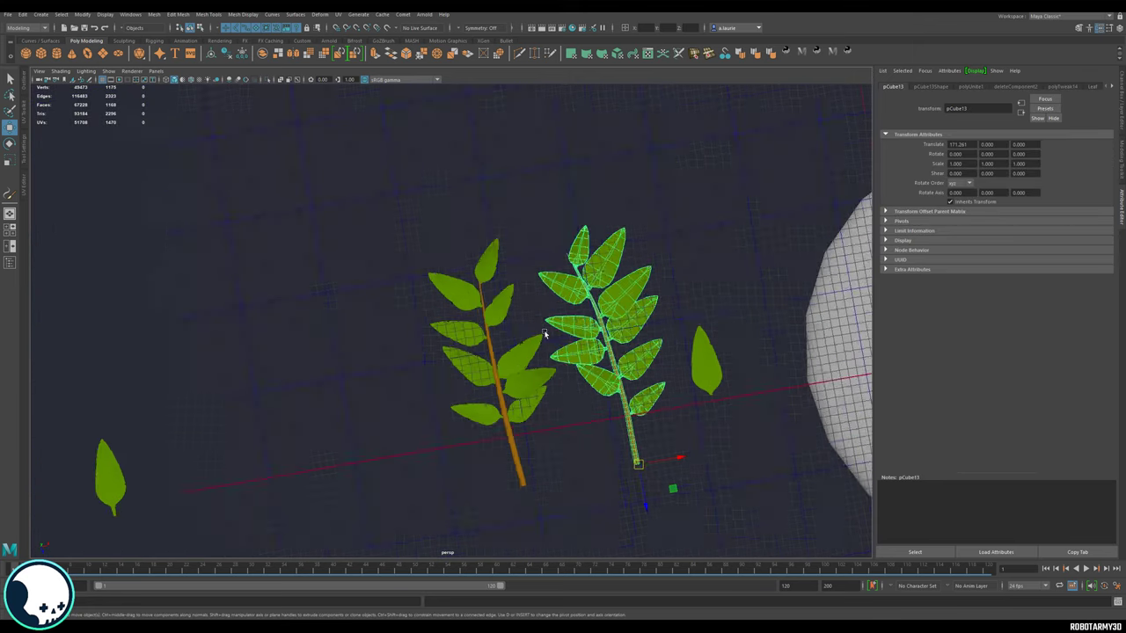
{"action": "left_click_drag", "start_coordinate": [585, 325], "coordinate": [563, 334], "text": "alt"}
{"action": "middle_click_drag", "start_coordinate": [572, 330], "coordinate": [487, 266], "text": "alt"}
{"action": "scroll", "coordinate": [486, 266], "scroll_direction": "up", "scroll_amount": 1}
{"action": "scroll", "coordinate": [519, 240], "scroll_direction": "up", "scroll_amount": 2}
{"action": "right_click_drag", "start_coordinate": [502, 214], "coordinate": [504, 236]}
{"action": "double_click", "coordinate": [505, 210]}
{"action": "key", "text": "e"}
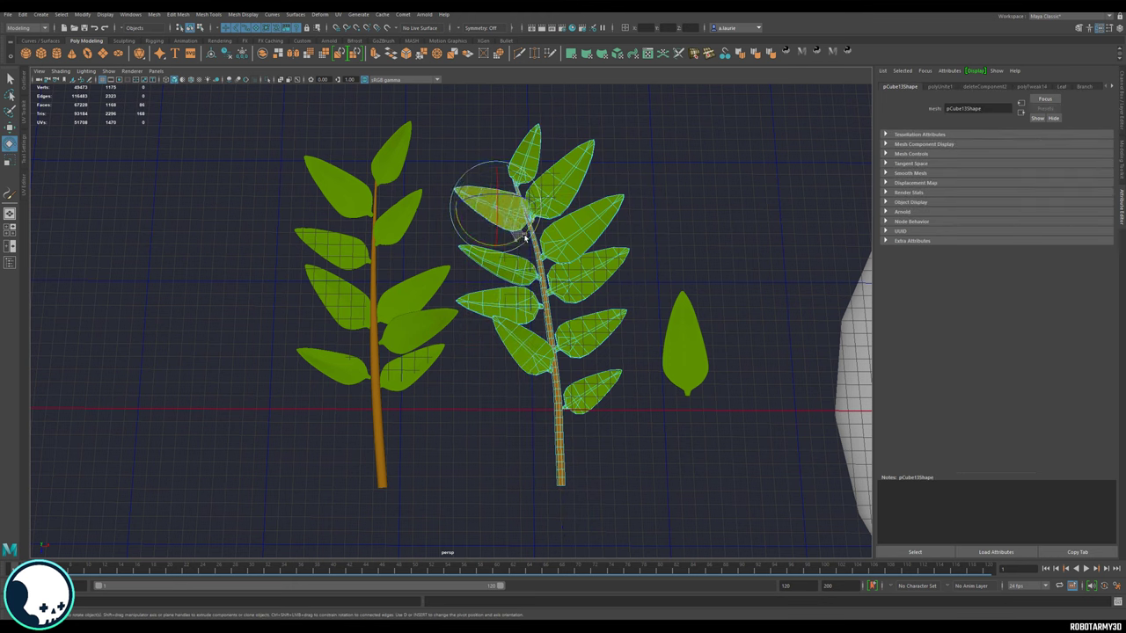
Step: Reposition the rotated leaf so its stem meets the first branch, and clear the selection
{"action": "key", "text": "w"}
{"action": "middle_click_drag", "start_coordinate": [524, 236], "coordinate": [514, 240]}
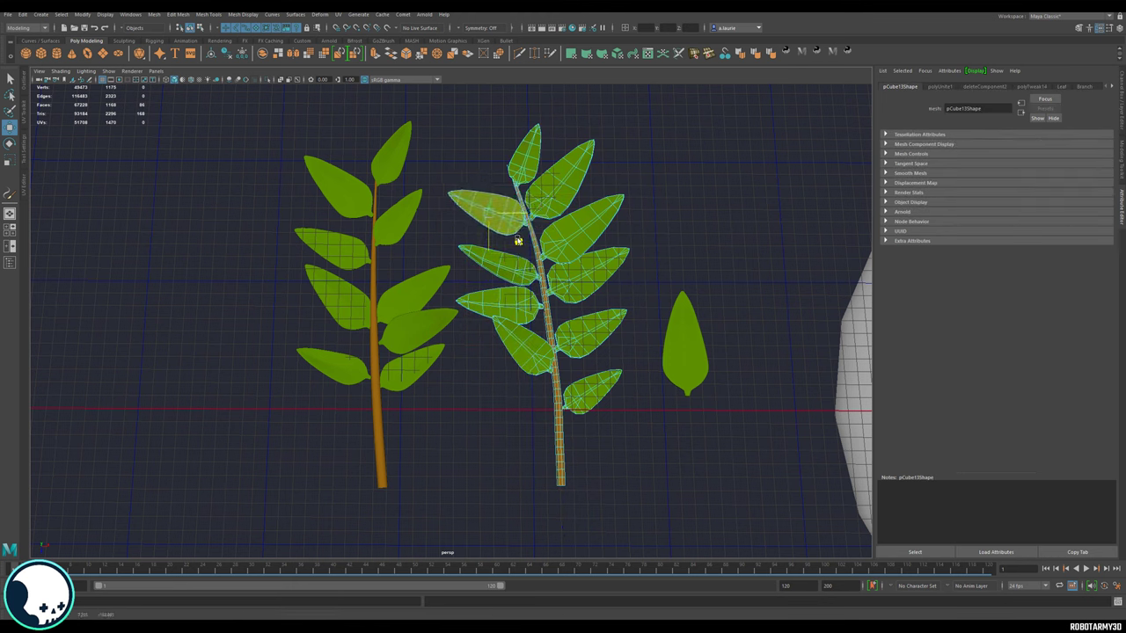
{"action": "key", "text": "e"}
{"action": "key", "text": "r"}
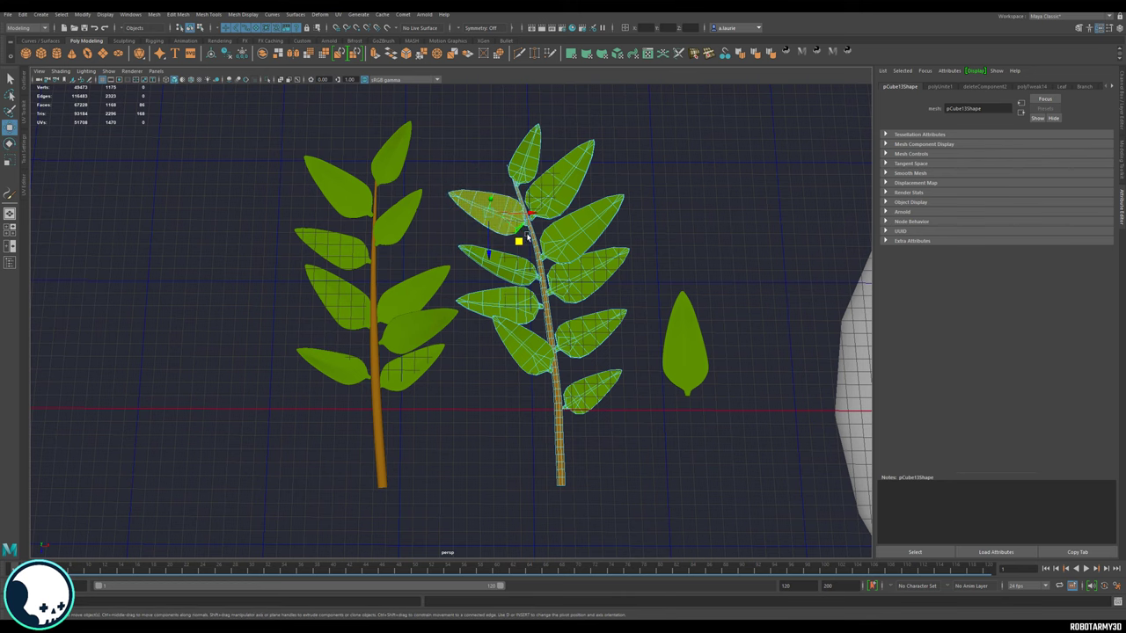
{"action": "left_click_drag", "start_coordinate": [491, 200], "coordinate": [491, 203]}
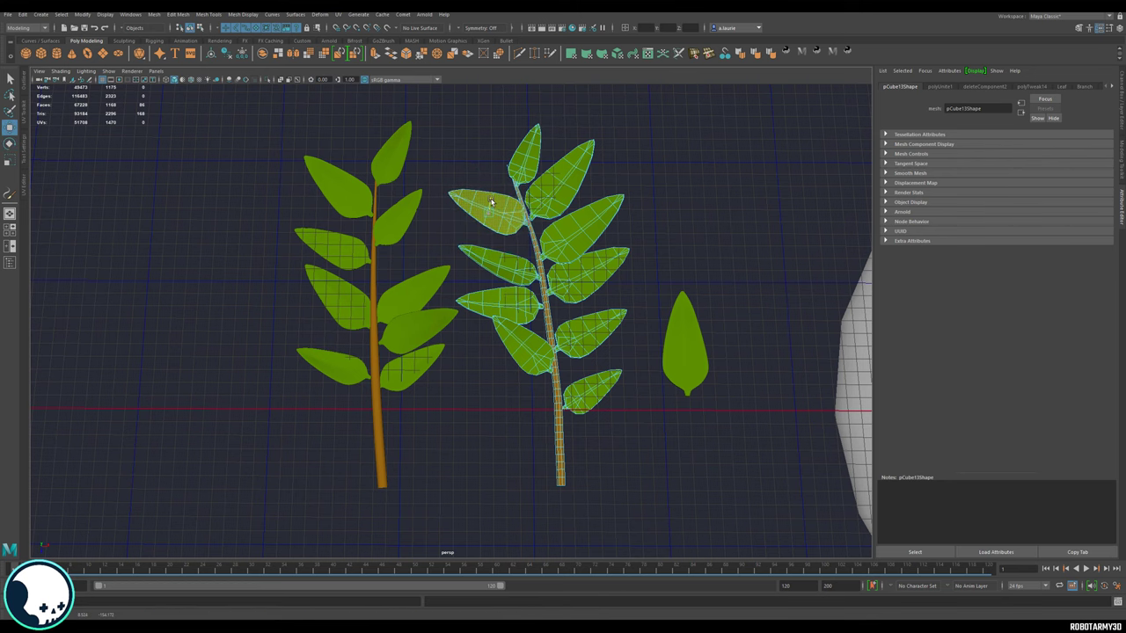
{"action": "left_click", "coordinate": [653, 188]}
{"action": "scroll", "coordinate": [508, 249], "scroll_direction": "down", "scroll_amount": 3}
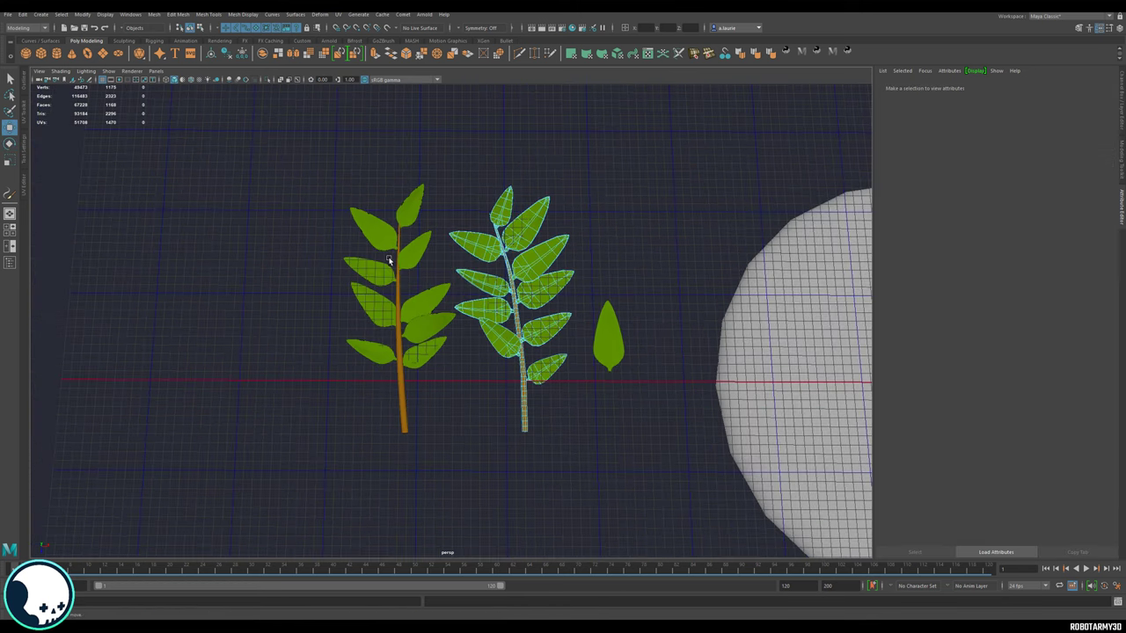
Step: Paint two larger Paint Effects strokes that form a forked branch beside the leafy branches
{"action": "left_click", "coordinate": [403, 258]}
{"action": "middle_click_drag", "start_coordinate": [356, 258], "coordinate": [495, 313], "text": "alt"}
{"action": "scroll", "coordinate": [496, 313], "scroll_direction": "down", "scroll_amount": 3}
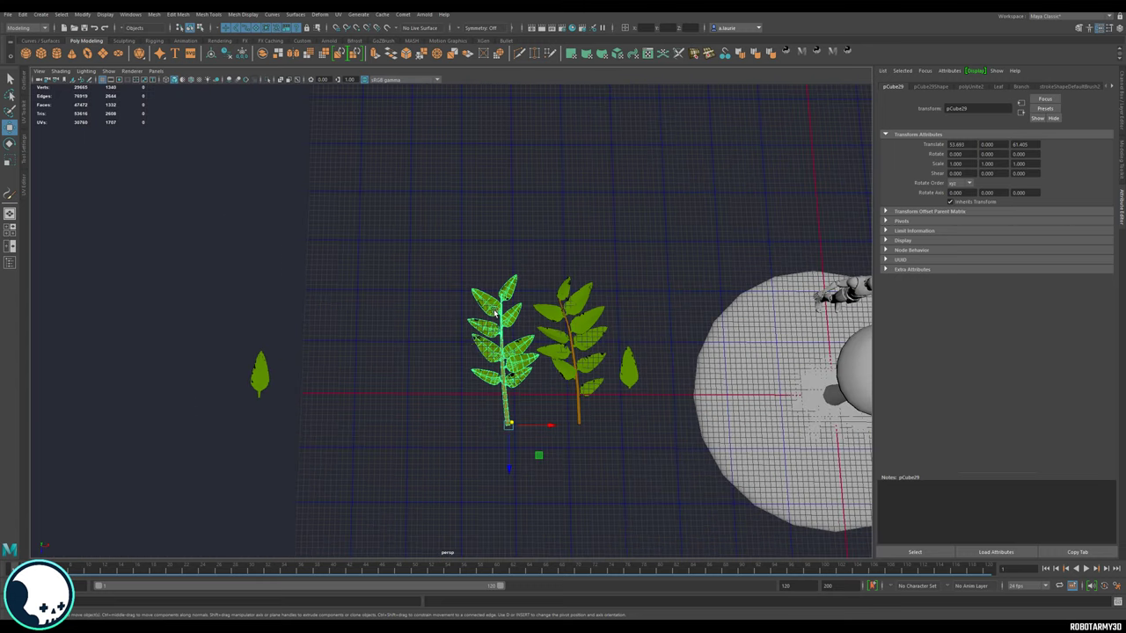
{"action": "left_click_drag", "start_coordinate": [469, 343], "coordinate": [478, 353], "text": "alt"}
{"action": "middle_click_drag", "start_coordinate": [478, 353], "coordinate": [490, 346], "text": "alt"}
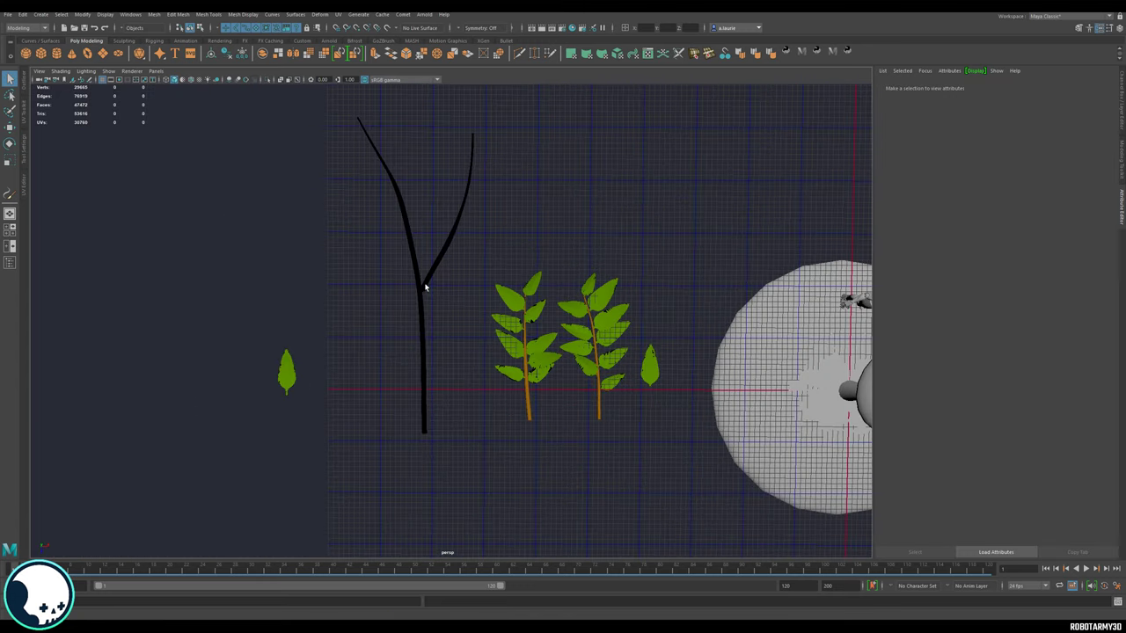
Step: Thicken the forked strokes by raising the side stroke's Global Scale and setting the main stroke's to about 8.06
{"action": "left_click", "coordinate": [425, 287]}
{"action": "left_click", "coordinate": [1030, 86]}
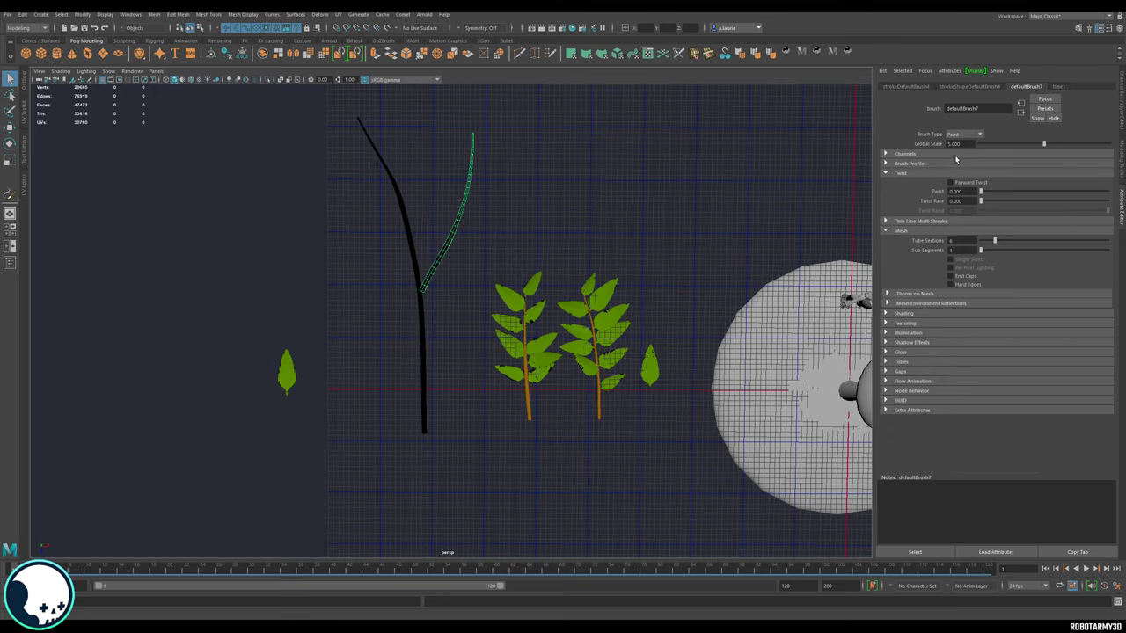
{"action": "left_click_drag", "start_coordinate": [1053, 144], "coordinate": [1067, 144]}
{"action": "left_click", "coordinate": [424, 326]}
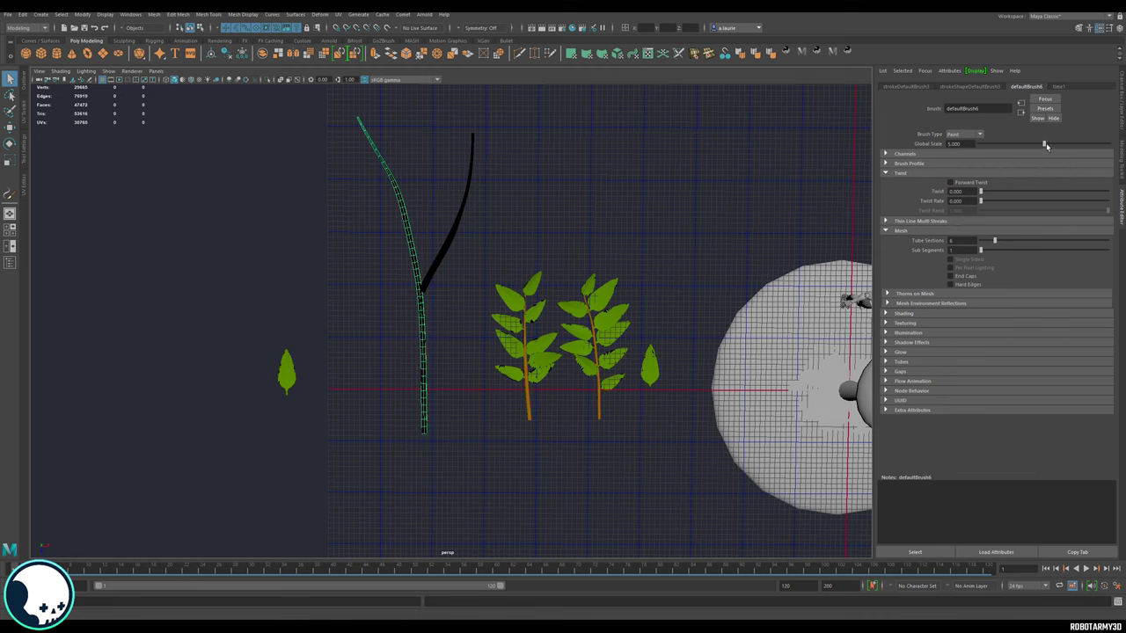
Step: Select both forked strokes and convert them from Paint Effects to polygons
{"action": "left_click", "coordinate": [449, 245]}
{"action": "left_click", "coordinate": [414, 264], "text": "shift"}
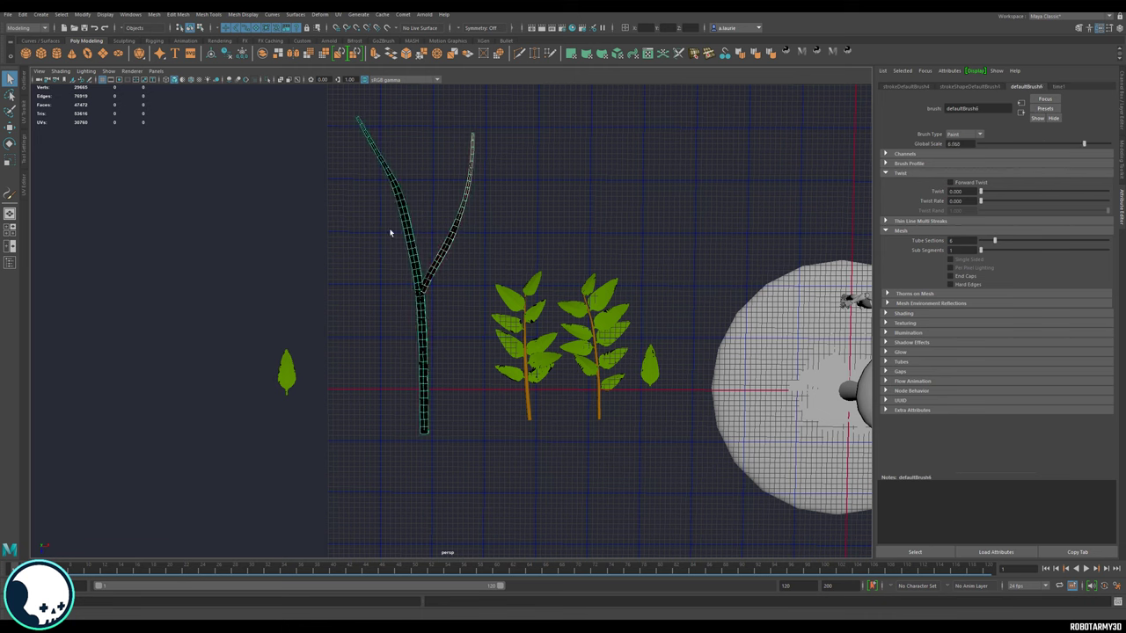
{"action": "left_click", "coordinate": [82, 15]}
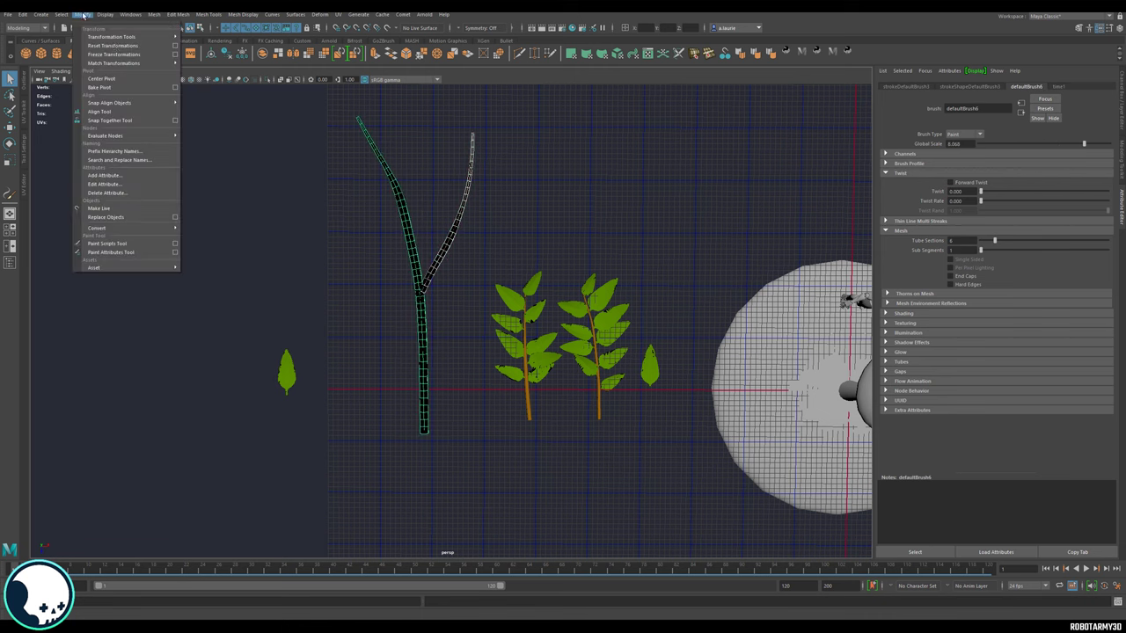
{"action": "mouse_move", "coordinate": [138, 229]}
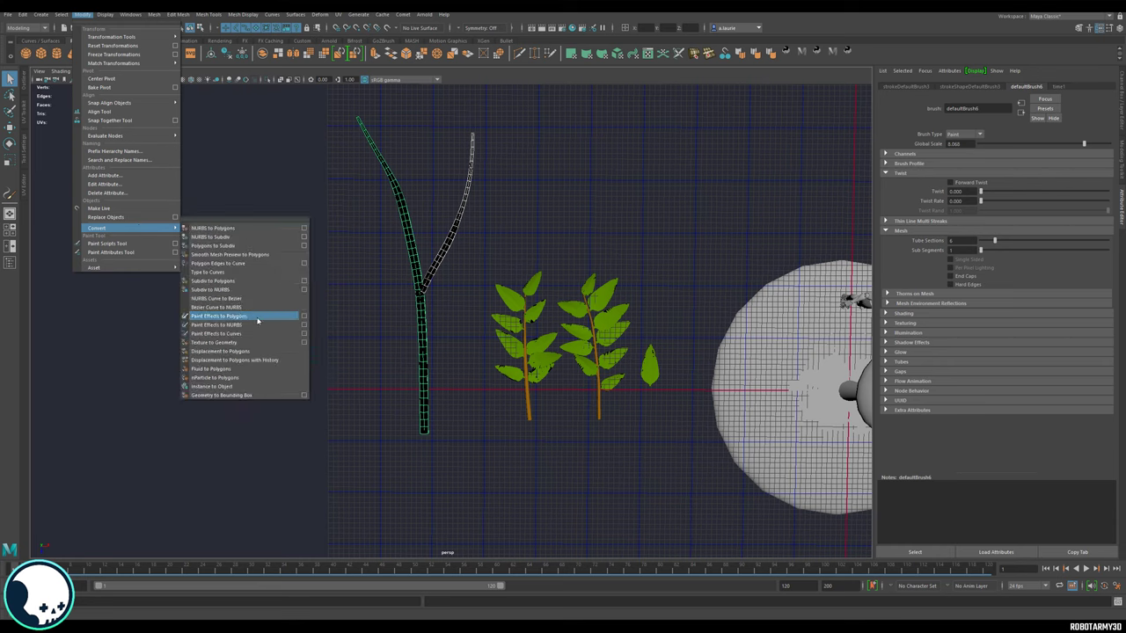
{"action": "left_click", "coordinate": [255, 316]}
Step: Assign the existing branch material to the converted forked branch meshes and clear the selection
{"action": "right_click", "coordinate": [445, 254]}
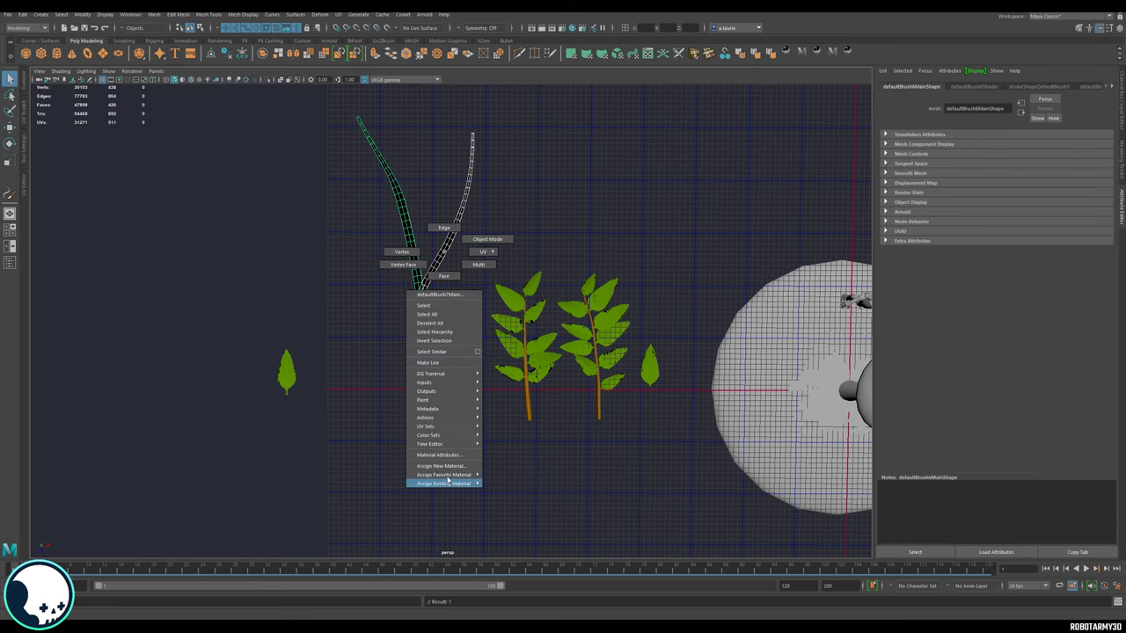
{"action": "mouse_move", "coordinate": [455, 485]}
{"action": "left_click", "coordinate": [502, 483]}
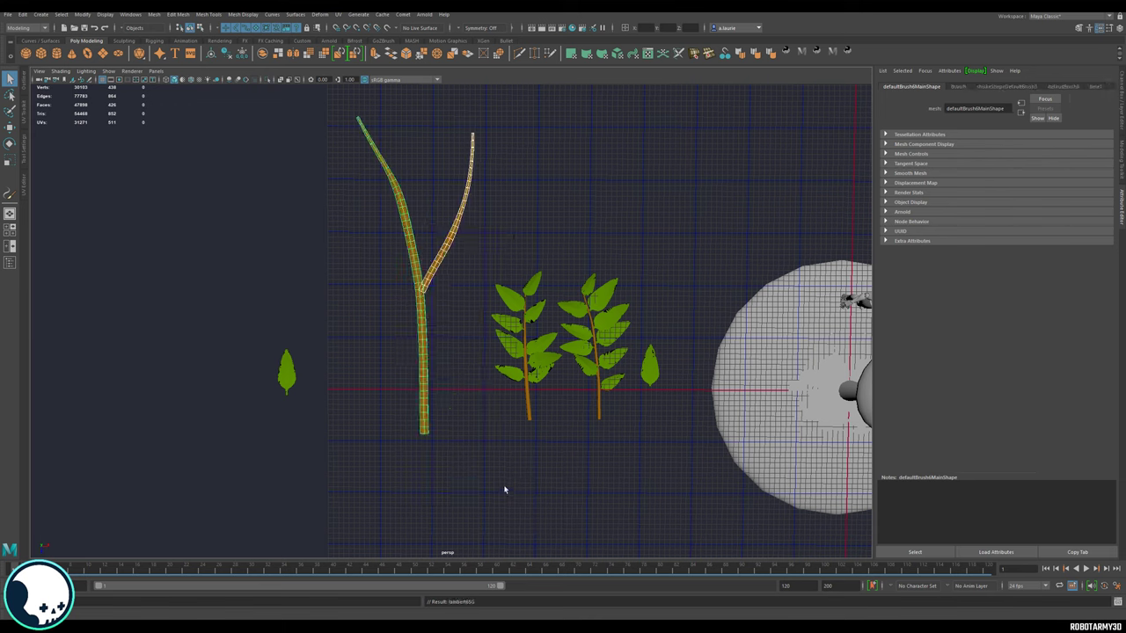
{"action": "left_click", "coordinate": [502, 443]}
Step: Scale down the two leafy branches beside the forked branch to suit its size, and deselect them
{"action": "left_click_drag", "start_coordinate": [598, 376], "coordinate": [490, 392]}
{"action": "key", "text": "w"}
{"action": "key", "text": "r"}
{"action": "left_click_drag", "start_coordinate": [490, 326], "coordinate": [573, 353], "text": "alt"}
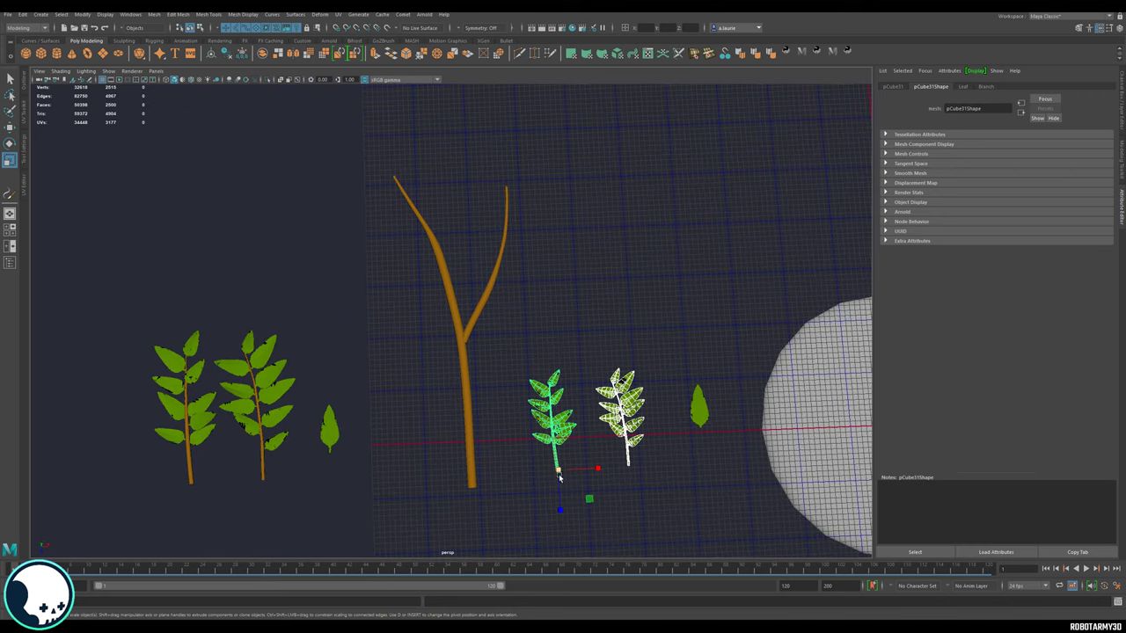
{"action": "left_click_drag", "start_coordinate": [560, 477], "coordinate": [591, 476]}
{"action": "left_click", "coordinate": [716, 307]}
{"action": "key", "text": "w"}
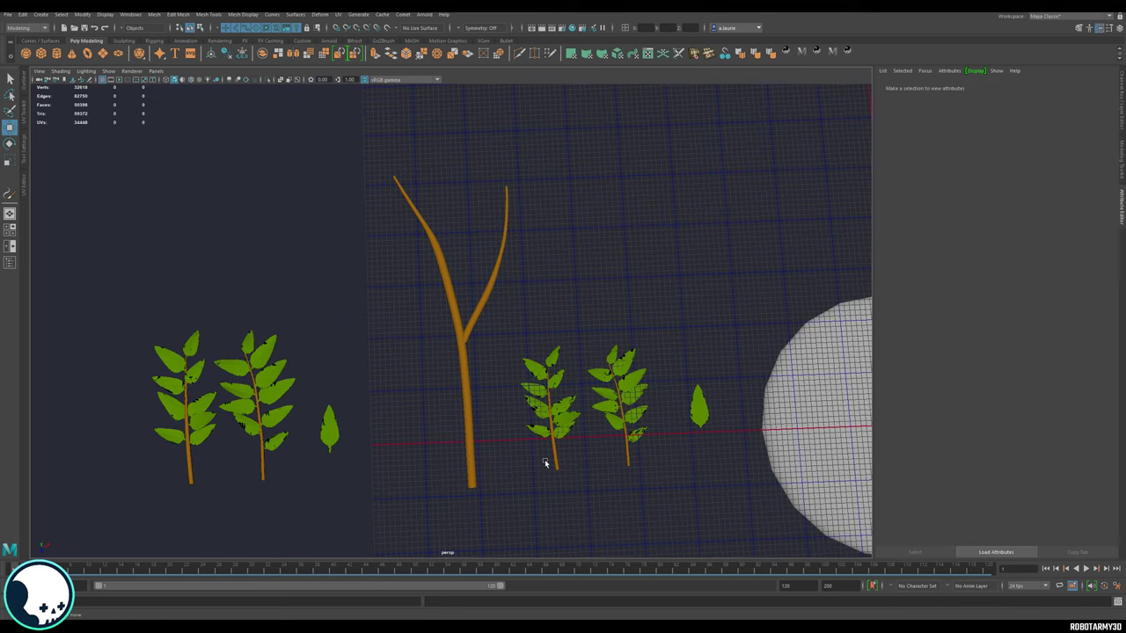
Step: Duplicate the first leafy branch and rotate and place the copy on the fork's side branch
{"action": "left_click", "coordinate": [551, 450]}
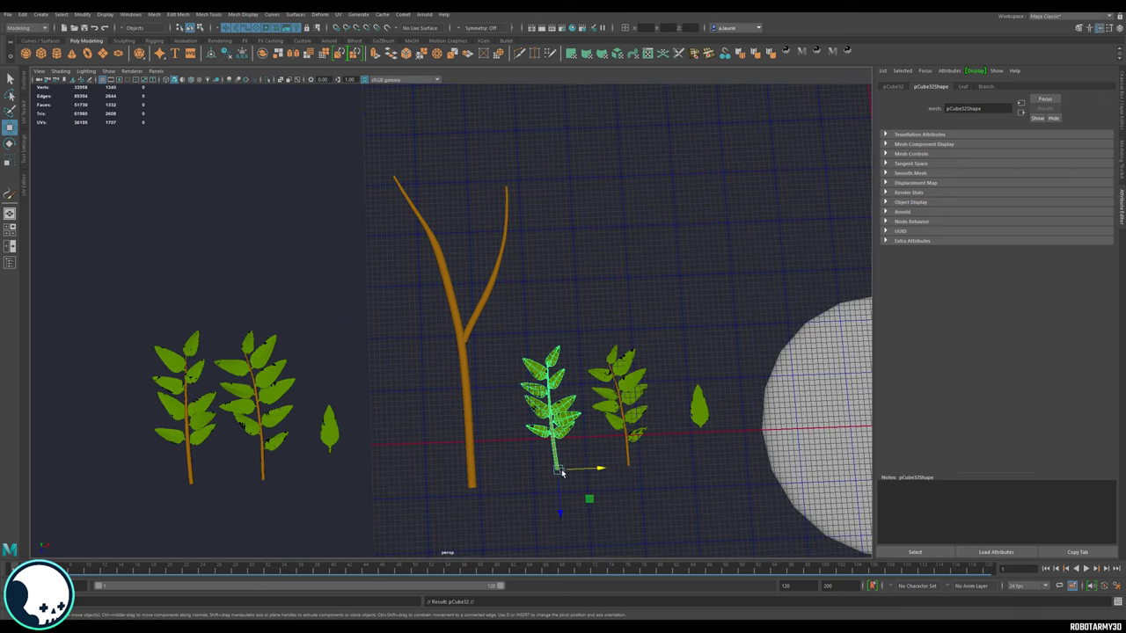
{"action": "left_click_drag", "start_coordinate": [558, 465], "coordinate": [474, 324]}
{"action": "key", "text": "e"}
{"action": "key", "text": "w"}
{"action": "left_click_drag", "start_coordinate": [479, 335], "coordinate": [497, 379], "text": "alt"}
{"action": "key", "text": "e"}
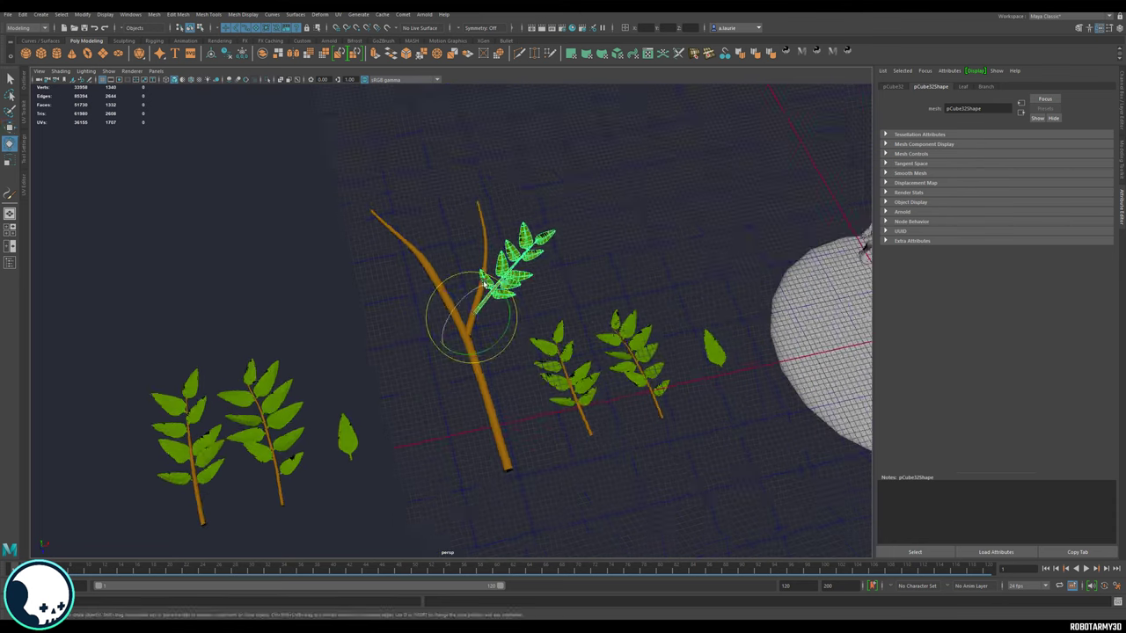
Step: Duplicate the second leafy branch and move and rotate the copy so its stem meets the side branch
{"action": "left_click", "coordinate": [628, 374]}
{"action": "key", "text": "ctrl+d"}
{"action": "scroll", "coordinate": [497, 251], "scroll_direction": "up", "scroll_amount": 5}
{"action": "key", "text": "w"}
{"action": "left_click_drag", "start_coordinate": [506, 202], "coordinate": [541, 305]}
{"action": "key", "text": "e"}
{"action": "scroll", "coordinate": [566, 276], "scroll_direction": "down", "scroll_amount": 5}
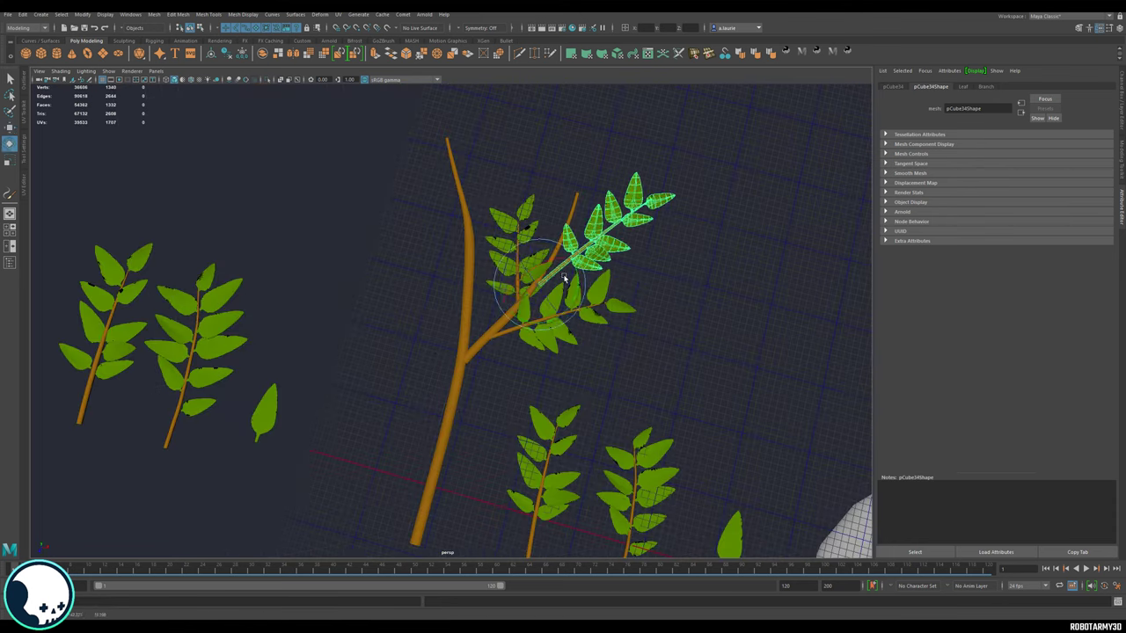
Step: Attach another duplicated leafy branch higher on the forked branch and rotate it outward
{"action": "left_click", "coordinate": [686, 440]}
{"action": "key", "text": "ctrl+d"}
{"action": "left_click_drag", "start_coordinate": [692, 470], "coordinate": [515, 241]}
{"action": "key", "text": "e"}
{"action": "left_click_drag", "start_coordinate": [517, 352], "coordinate": [536, 378], "text": "alt"}
Step: Duplicate a leafy branch and delete the lower end of the copy to make a shorter variant
{"action": "left_click", "coordinate": [603, 340]}
{"action": "left_click", "coordinate": [635, 377]}
{"action": "key", "text": "ctrl+d"}
{"action": "left_click_drag", "start_coordinate": [616, 458], "coordinate": [563, 376]}
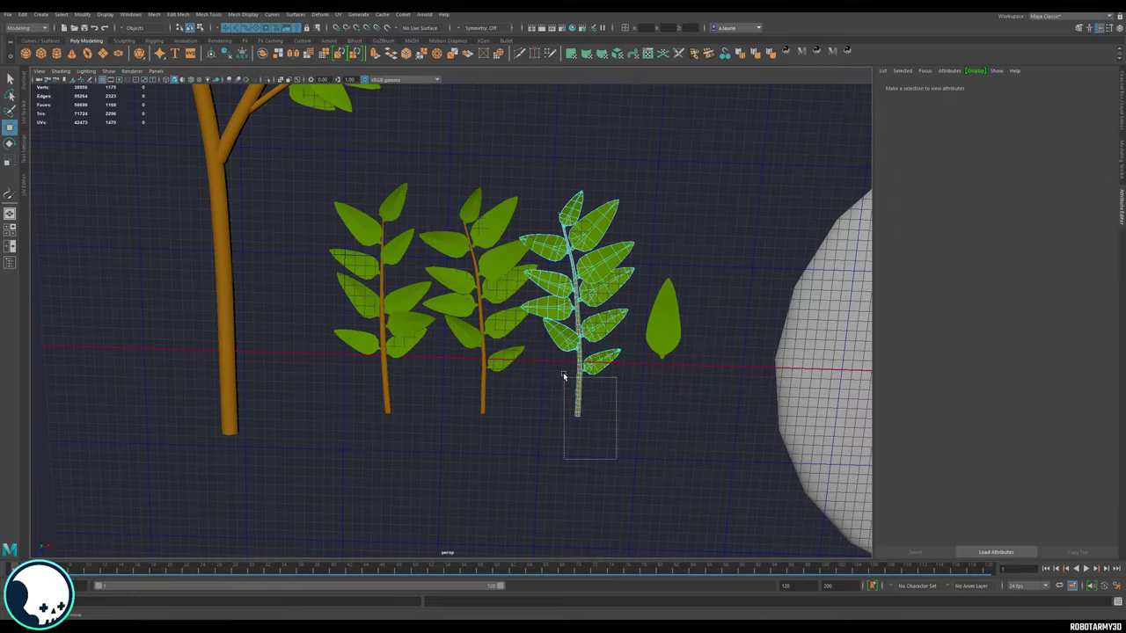
{"action": "key", "text": "Delete"}
Step: Fill both arms of the forked branch with more duplicated leafy branches, moving and rotating each to vary direction
{"action": "key", "text": "ctrl+d"}
{"action": "left_click_drag", "start_coordinate": [594, 431], "coordinate": [403, 270]}
{"action": "key", "text": "w"}
{"action": "left_click_drag", "start_coordinate": [388, 306], "coordinate": [432, 299], "text": "alt"}
{"action": "key", "text": "ctrl+d"}
{"action": "key", "text": "e"}
{"action": "key", "text": "w"}
{"action": "key", "text": "ctrl+d"}
{"action": "key", "text": "e"}
{"action": "left_click_drag", "start_coordinate": [534, 374], "coordinate": [466, 402], "text": "alt"}
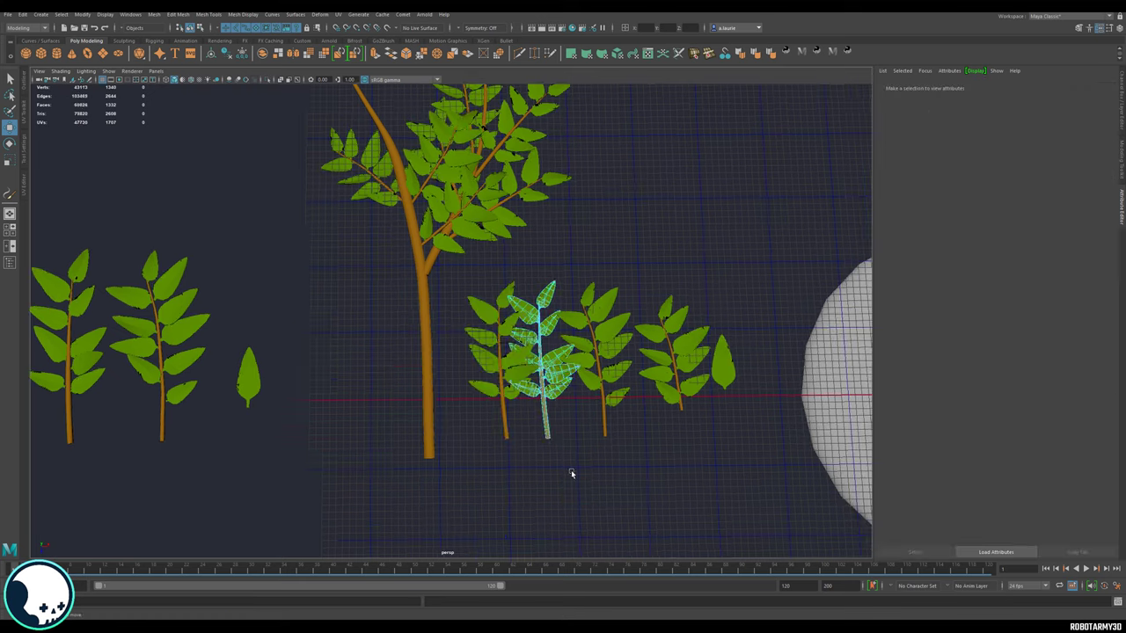
{"action": "left_click_drag", "start_coordinate": [574, 470], "coordinate": [556, 453], "text": "alt"}
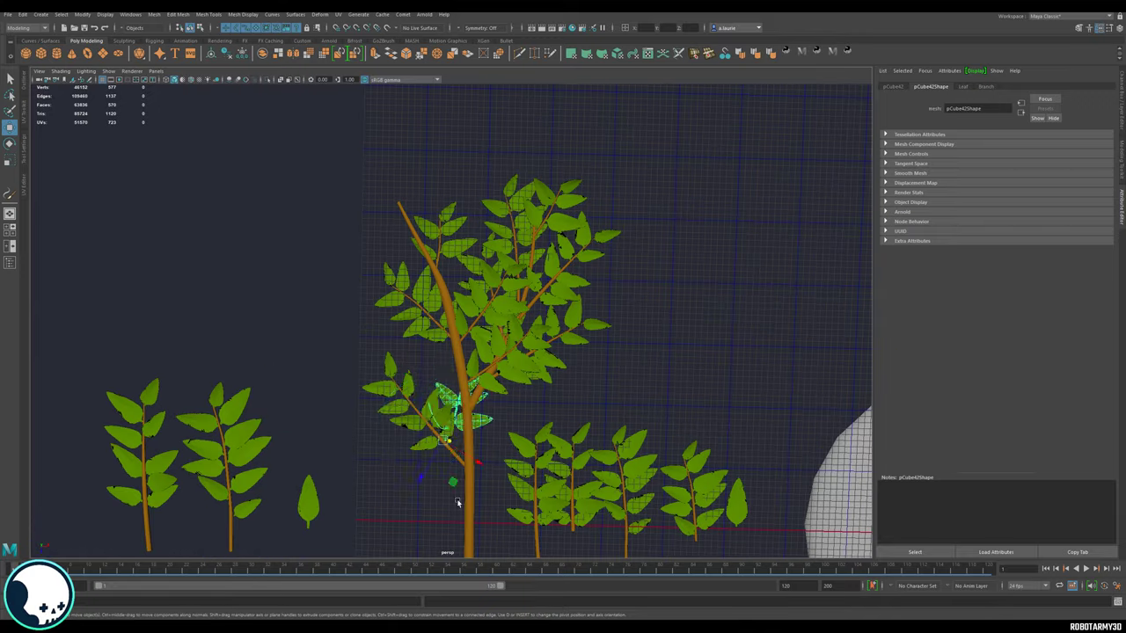
{"action": "right_click_drag", "start_coordinate": [363, 352], "coordinate": [380, 343]}
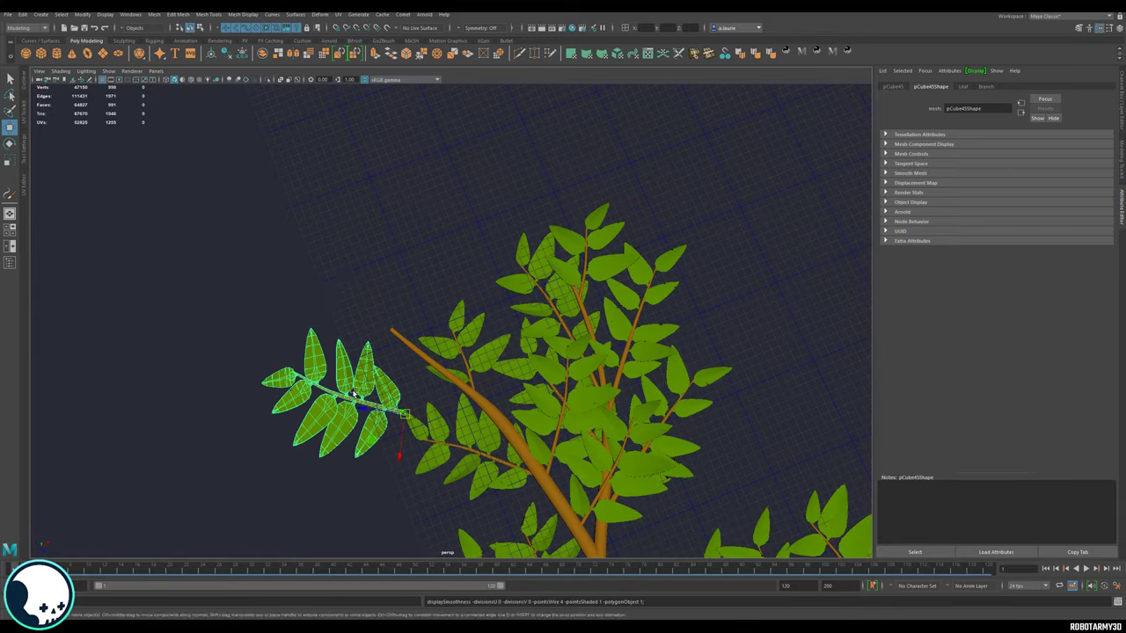
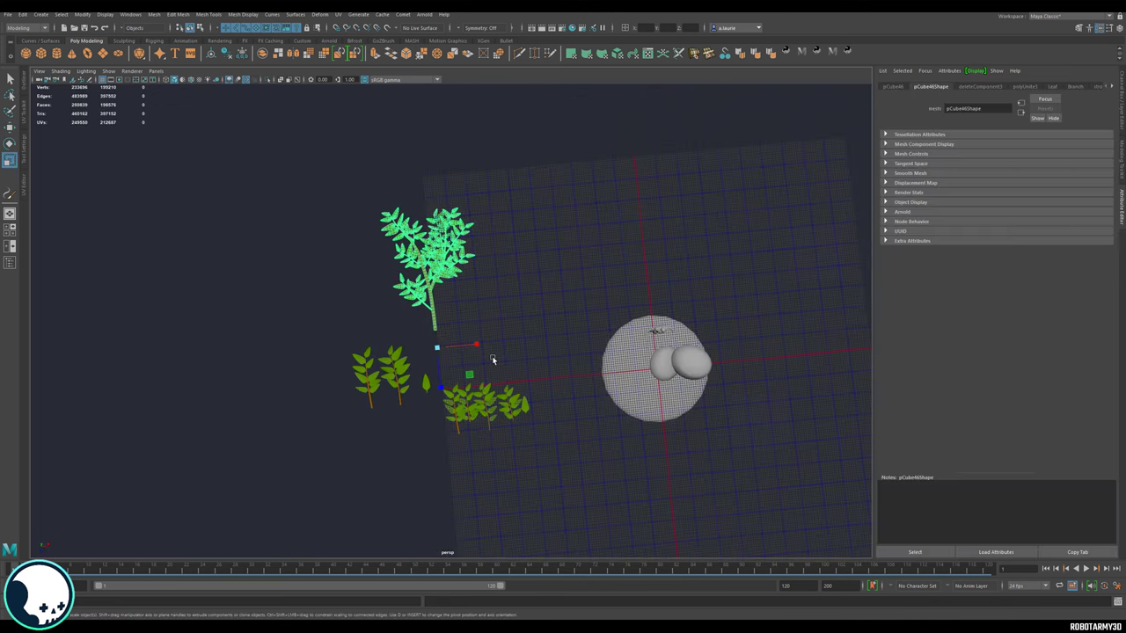
Step: Move the finished leafy fork and the spare leafy branches and leaf aside to free working space
{"action": "key", "text": "w"}
{"action": "left_click_drag", "start_coordinate": [466, 343], "coordinate": [540, 449]}
{"action": "left_click_drag", "start_coordinate": [469, 318], "coordinate": [374, 366]}
{"action": "left_click_drag", "start_coordinate": [423, 397], "coordinate": [402, 446]}
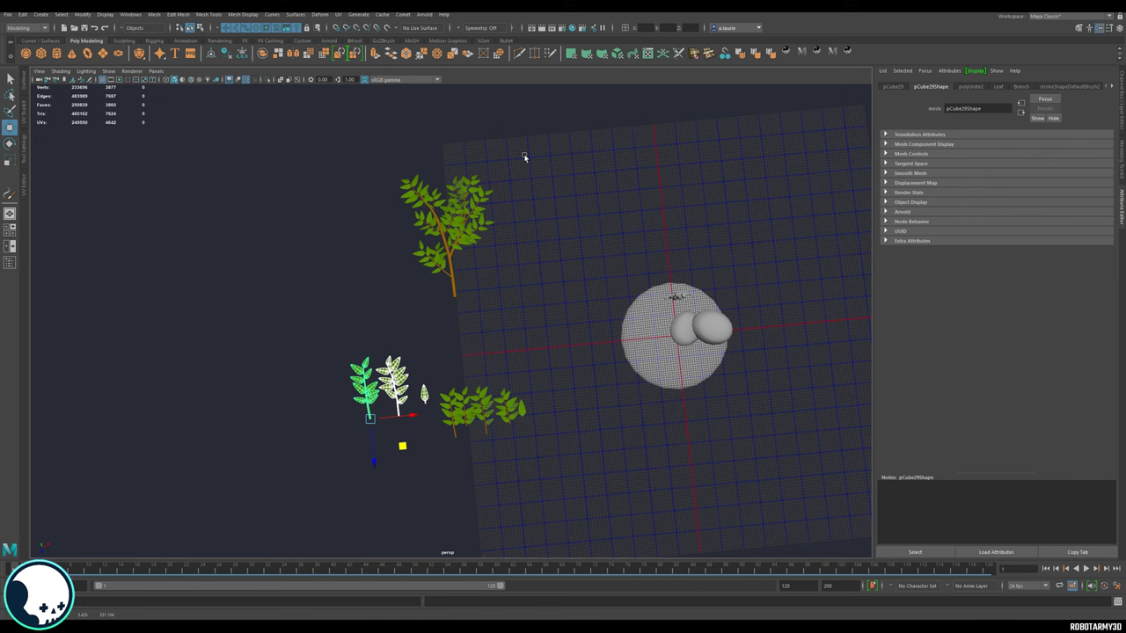
{"action": "left_click_drag", "start_coordinate": [529, 148], "coordinate": [421, 259]}
{"action": "left_click_drag", "start_coordinate": [500, 311], "coordinate": [436, 312]}
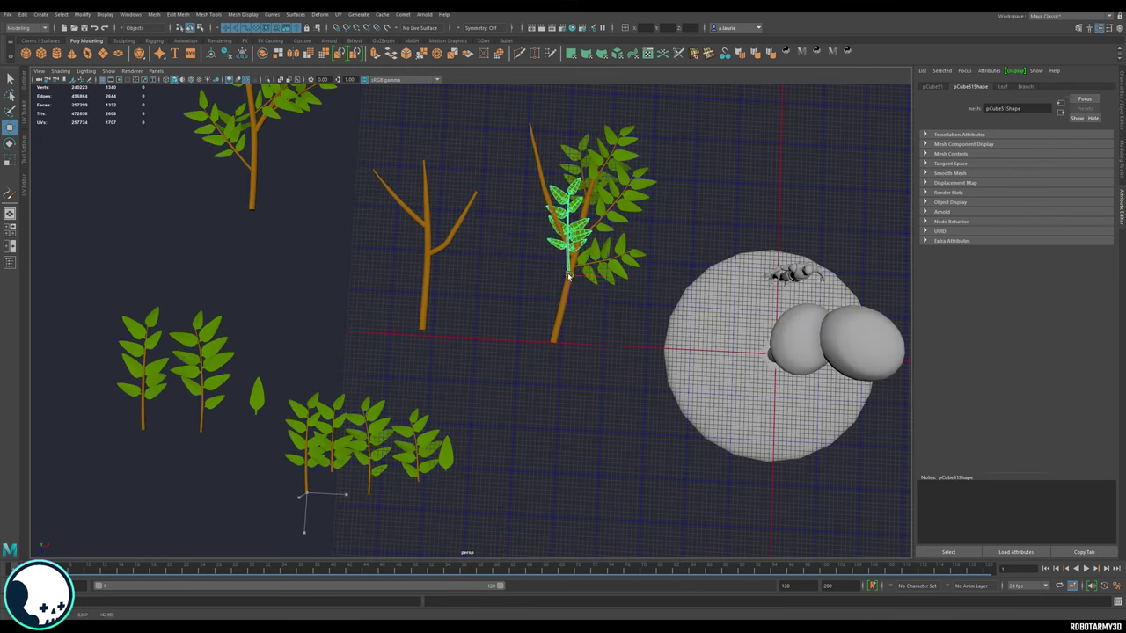
Step: Rotate the leafy copy to fit the second forked branch, and duplicate the short leafy branch below it
{"action": "key", "text": "e"}
{"action": "key", "text": "w"}
{"action": "left_click", "coordinate": [420, 456]}
{"action": "key", "text": "ctrl+d"}
{"action": "key", "text": "r"}
{"action": "left_click_drag", "start_coordinate": [447, 513], "coordinate": [437, 418]}
{"action": "key", "text": "w"}
{"action": "left_click_drag", "start_coordinate": [444, 414], "coordinate": [483, 394], "text": "alt"}
Step: Undo the last adjustments and mirror the duplicated short leafy branch with a scale value of -1
{"action": "key", "text": "ctrl+z"}
{"action": "key", "text": "ctrl+z"}
{"action": "key", "text": "r"}
{"action": "left_click", "coordinate": [646, 28]}
{"action": "type", "text": "-1"}
{"action": "key", "text": "Return"}
{"action": "key", "text": "w"}
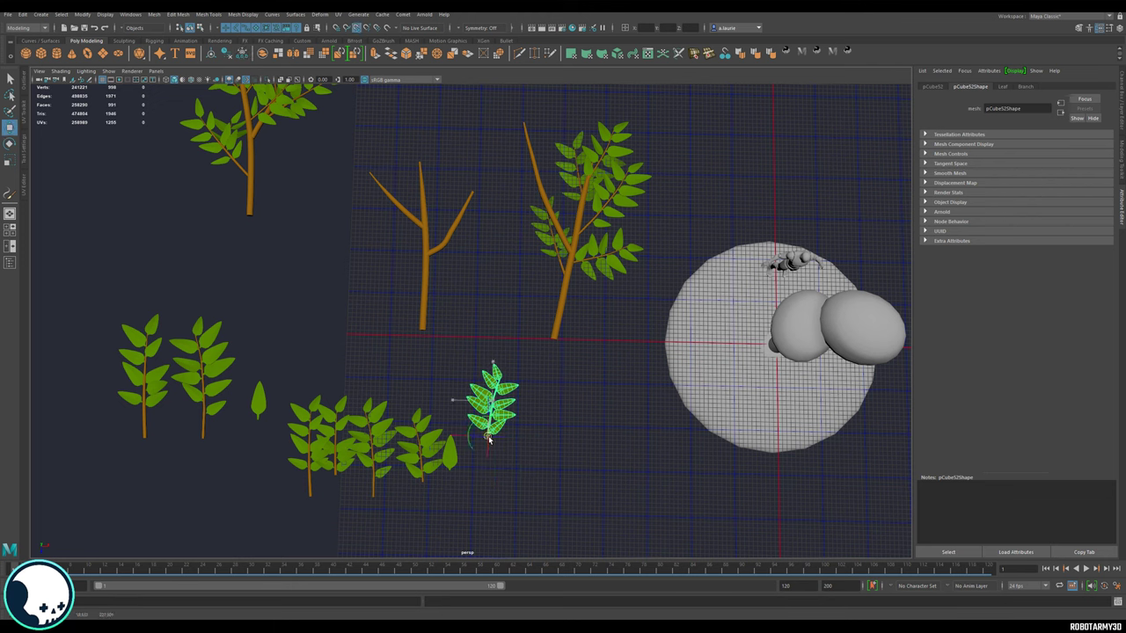
Step: Duplicate the mirrored leafy branch and rotate and place copies along the outer arm of the second fork
{"action": "key", "text": "ctrl+d"}
{"action": "left_click_drag", "start_coordinate": [488, 462], "coordinate": [560, 300]}
{"action": "key", "text": "e"}
{"action": "left_click_drag", "start_coordinate": [563, 233], "coordinate": [558, 201], "text": "alt"}
{"action": "key", "text": "ctrl+d"}
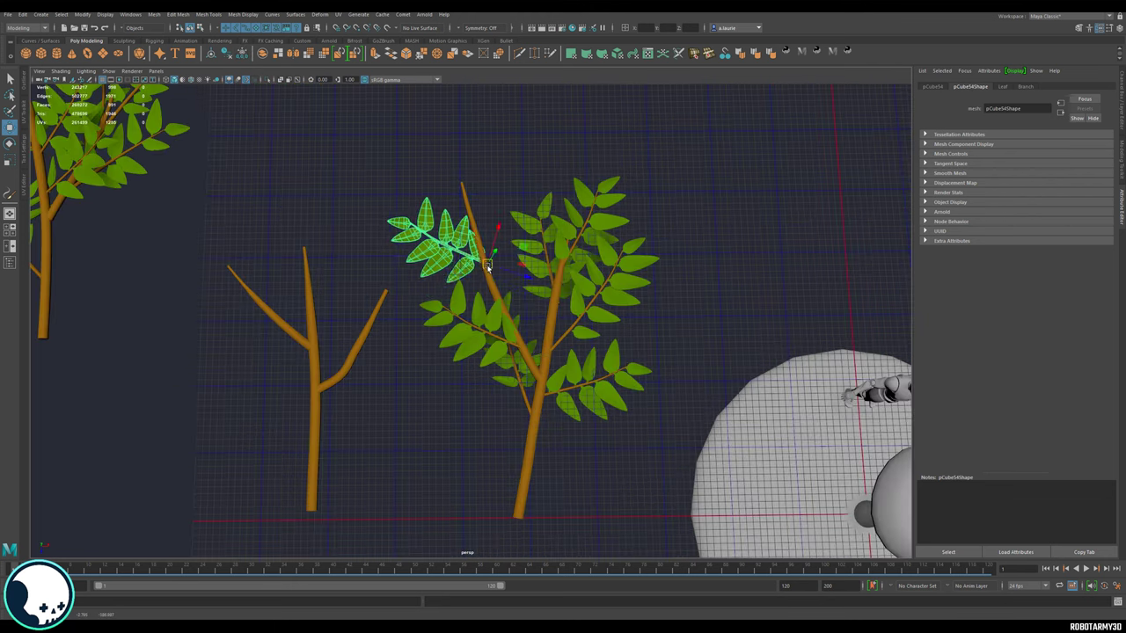
Step: Duplicate a leafy branch, delete most of its leaves to form a small three-leaf twig, and adjust its placement
{"action": "left_click_drag", "start_coordinate": [492, 246], "coordinate": [413, 198], "text": "alt"}
{"action": "left_click", "coordinate": [458, 352]}
{"action": "key", "text": "ctrl+d"}
{"action": "left_click_drag", "start_coordinate": [473, 454], "coordinate": [645, 490]}
{"action": "right_click_drag", "start_coordinate": [588, 367], "coordinate": [593, 388]}
{"action": "key", "text": "Delete"}
{"action": "right_click_drag", "start_coordinate": [624, 329], "coordinate": [666, 317]}
{"action": "scroll", "coordinate": [563, 387], "scroll_direction": "down", "scroll_amount": 5}
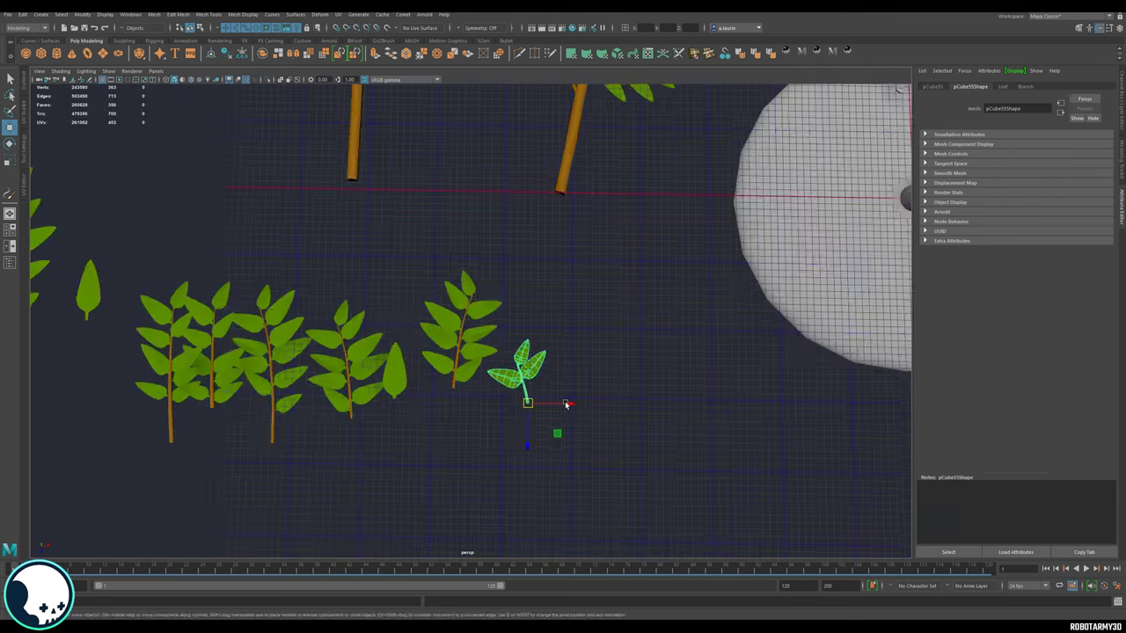
{"action": "double_click", "coordinate": [528, 220]}
{"action": "key", "text": "e"}
{"action": "key", "text": "w"}
{"action": "double_click", "coordinate": [378, 345]}
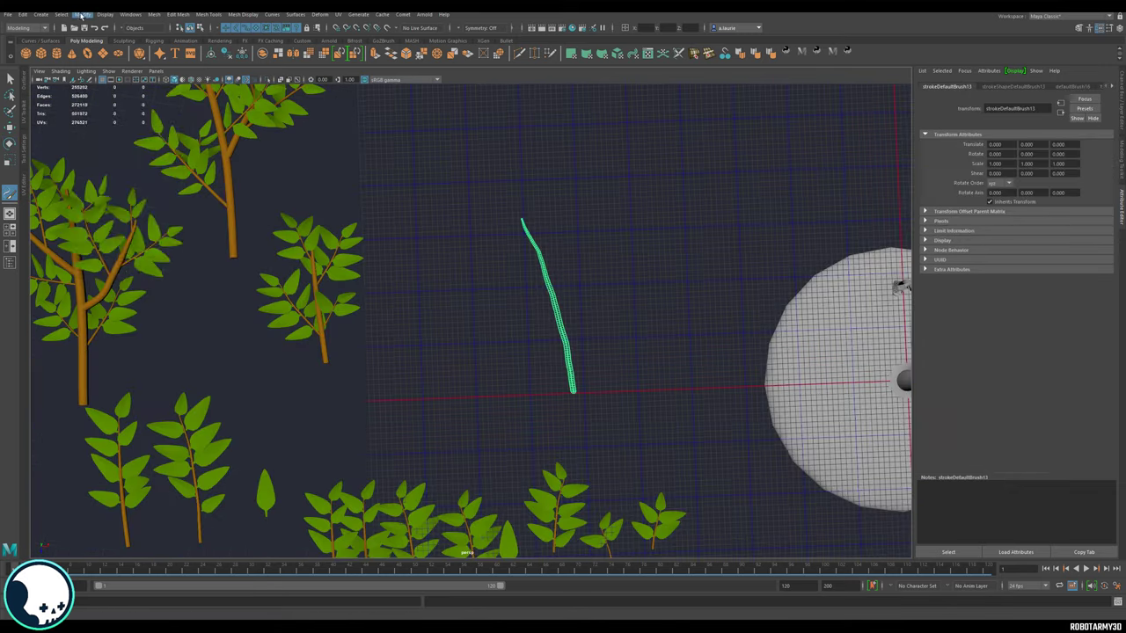
Step: Convert the newly painted bare branch strokes from Paint Effects to polygons
{"action": "left_click", "coordinate": [82, 15]}
{"action": "left_click", "coordinate": [234, 323]}
{"action": "left_click", "coordinate": [82, 15]}
{"action": "mouse_move", "coordinate": [564, 178]}
{"action": "left_mouse_down"}
{"action": "mouse_move", "coordinate": [552, 286]}
{"action": "mouse_move", "coordinate": [561, 329]}
{"action": "left_mouse_up"}
{"action": "left_click", "coordinate": [234, 325]}
{"action": "left_click", "coordinate": [81, 15]}
{"action": "left_click", "coordinate": [234, 324]}
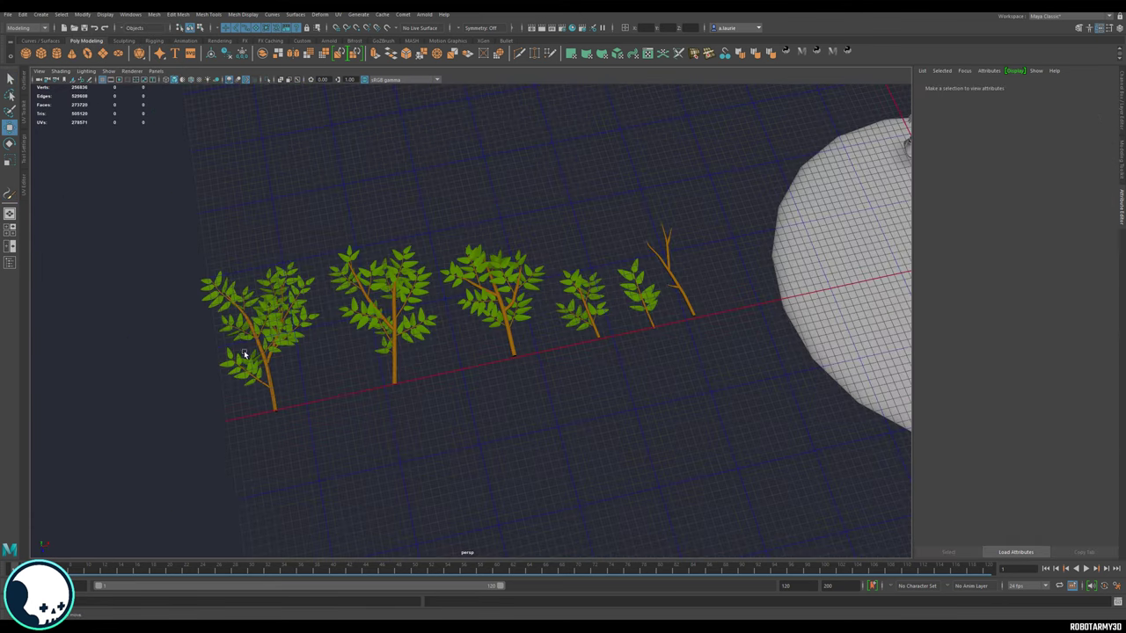
Step: Create a polygon plane that covers the footprint of the first large leafy branch in the row
{"action": "left_click", "coordinate": [263, 371]}
{"action": "left_click_drag", "start_coordinate": [339, 387], "coordinate": [310, 303], "text": "alt"}
{"action": "middle_click_drag", "start_coordinate": [310, 303], "coordinate": [412, 398], "text": "alt"}
{"action": "scroll", "coordinate": [412, 398], "scroll_direction": "down", "scroll_amount": 3}
{"action": "left_click", "coordinate": [102, 52]}
{"action": "left_click_drag", "start_coordinate": [314, 295], "coordinate": [455, 440]}
{"action": "key", "text": "w"}
{"action": "left_click_drag", "start_coordinate": [435, 373], "coordinate": [375, 327], "text": "alt"}
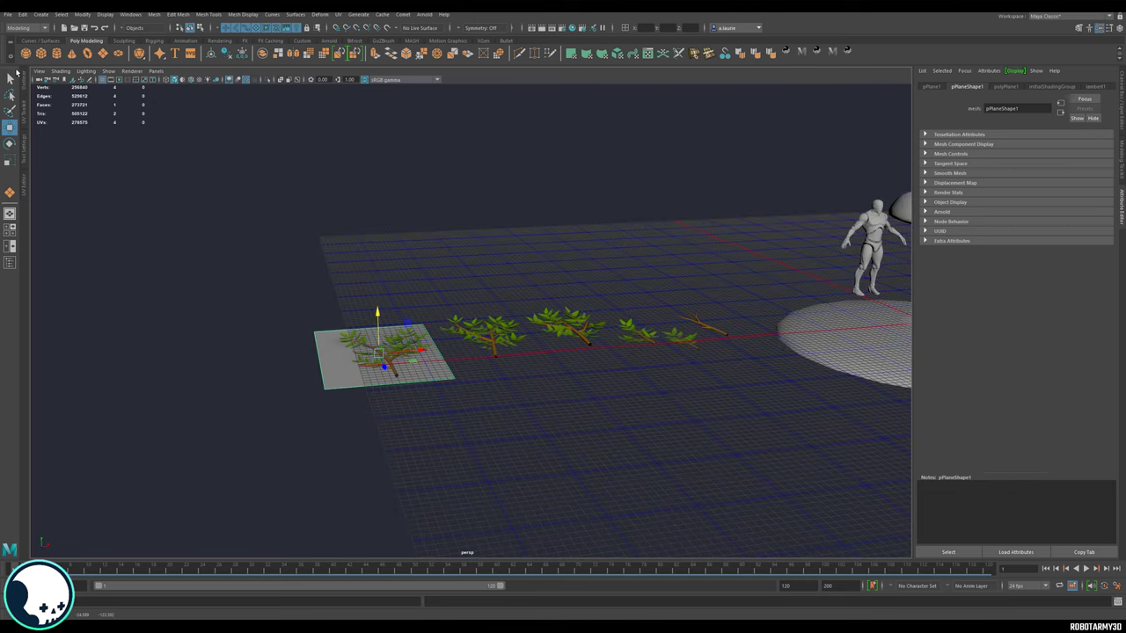
Step: Export the blockout tree's trunk and side branch as an OBJ file into the project's Zbrush obj folder
{"action": "left_click", "coordinate": [10, 79]}
{"action": "right_click_drag", "start_coordinate": [483, 284], "coordinate": [466, 283], "text": "alt"}
{"action": "middle_click_drag", "start_coordinate": [677, 283], "coordinate": [463, 282], "text": "alt"}
{"action": "left_click_drag", "start_coordinate": [463, 281], "coordinate": [475, 327], "text": "alt"}
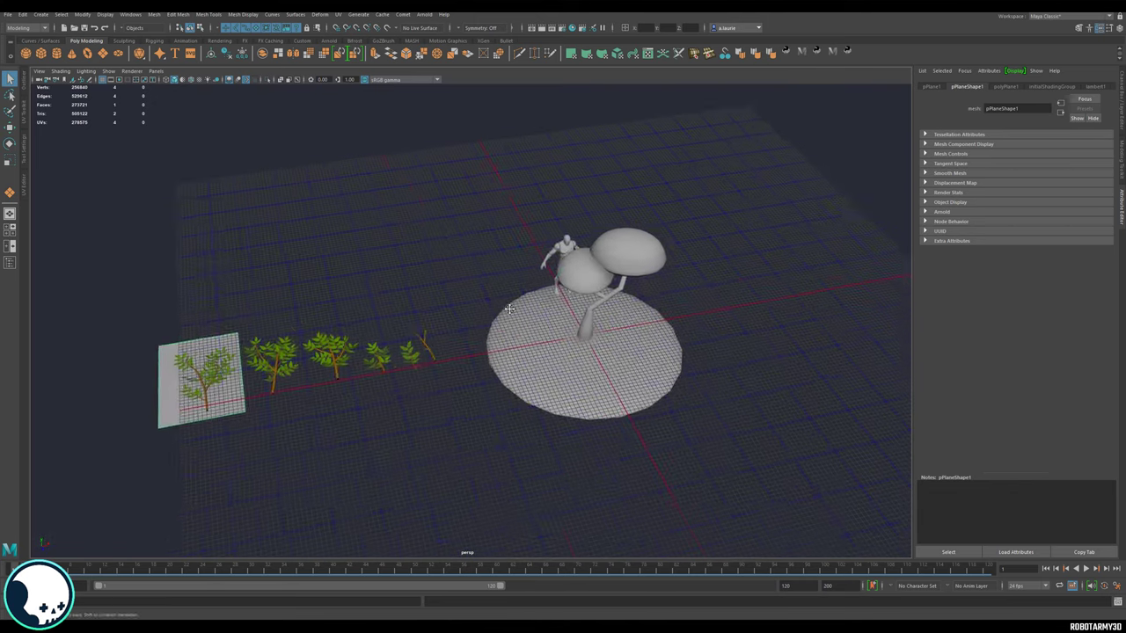
{"action": "middle_click_drag", "start_coordinate": [600, 311], "coordinate": [471, 311], "text": "alt"}
{"action": "left_click", "coordinate": [466, 311]}
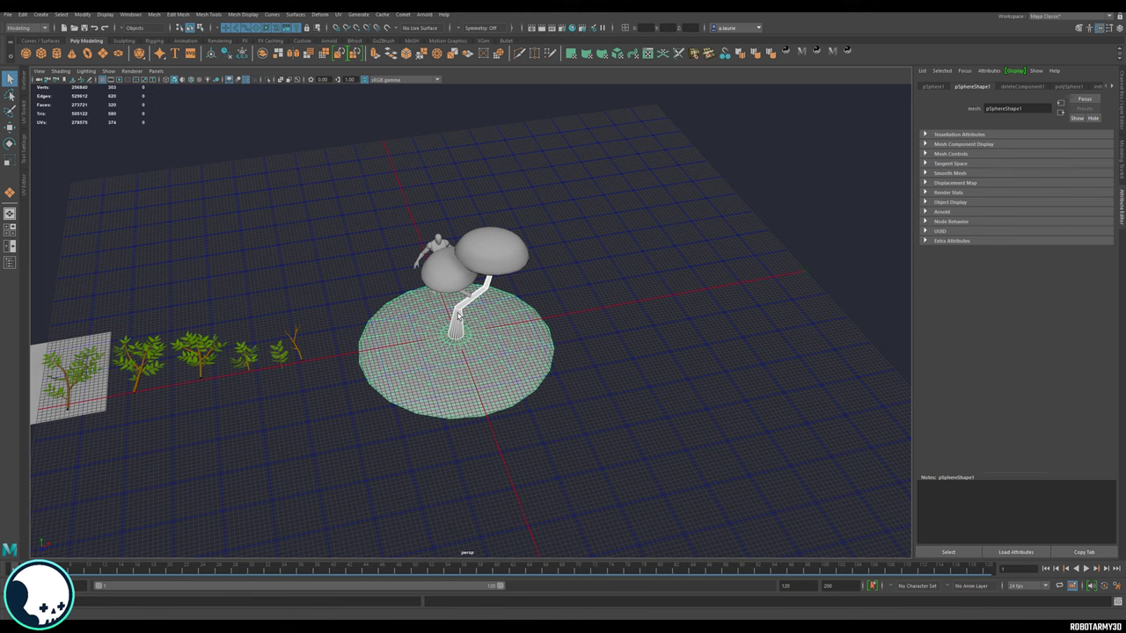
{"action": "right_click_drag", "start_coordinate": [465, 327], "coordinate": [485, 313], "text": "alt"}
{"action": "left_click_drag", "start_coordinate": [484, 312], "coordinate": [480, 290], "text": "alt"}
{"action": "right_click_drag", "start_coordinate": [480, 289], "coordinate": [535, 246], "text": "alt"}
{"action": "left_click_drag", "start_coordinate": [561, 185], "coordinate": [396, 234]}
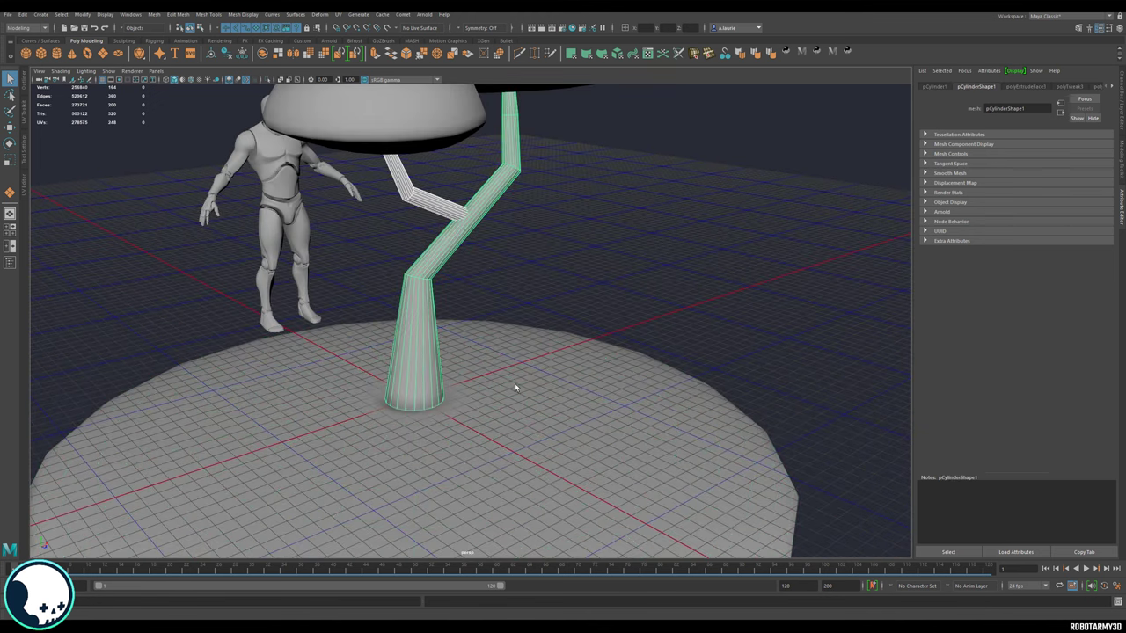
{"action": "right_click_drag", "start_coordinate": [598, 307], "coordinate": [570, 306], "text": "alt"}
{"action": "mouse_move", "coordinate": [571, 306]}
{"action": "left_mouse_down", "text": "alt"}
{"action": "mouse_move", "coordinate": [553, 279]}
{"action": "mouse_move", "coordinate": [566, 299]}
{"action": "left_mouse_up", "text": "alt"}
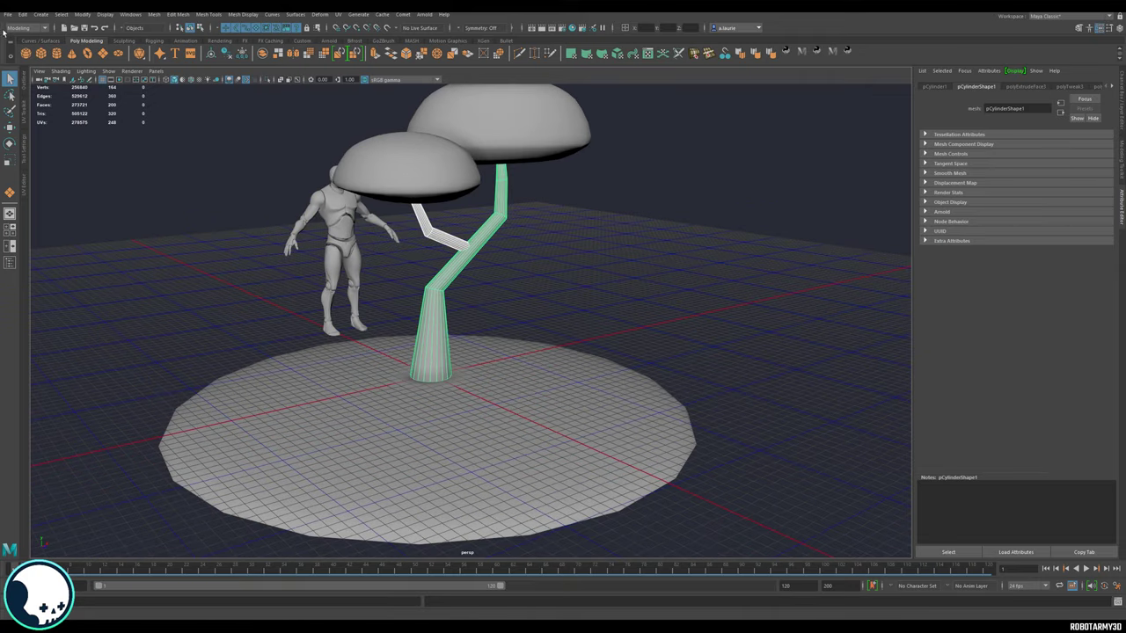
{"action": "left_click", "coordinate": [10, 15]}
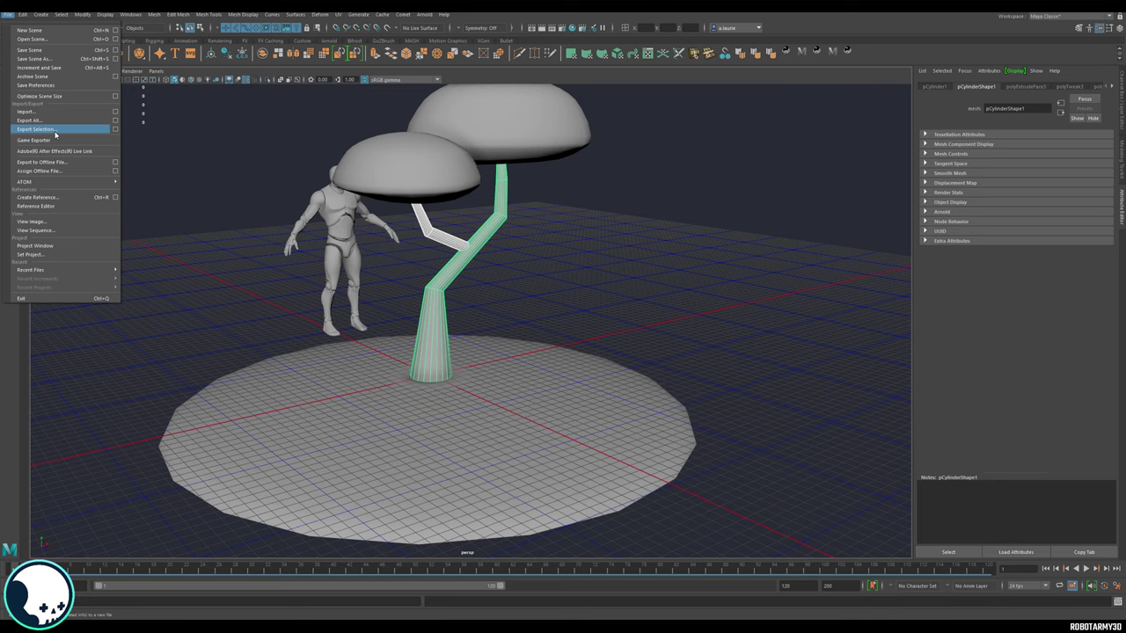
{"action": "left_click", "coordinate": [40, 133]}
{"action": "left_click", "coordinate": [502, 530]}
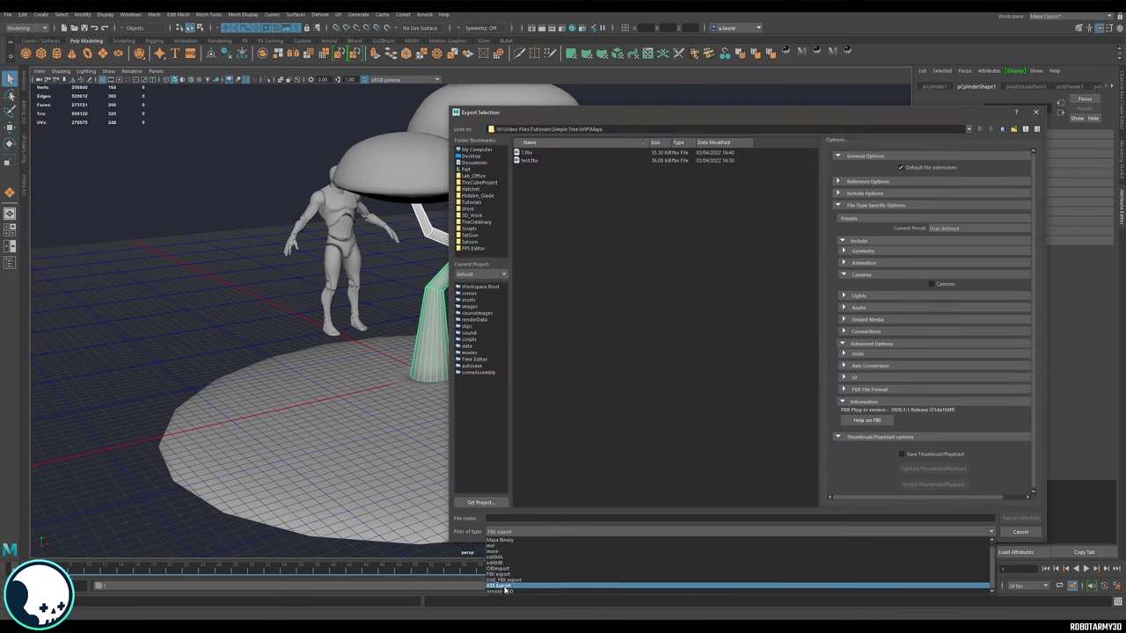
{"action": "left_click", "coordinate": [498, 569]}
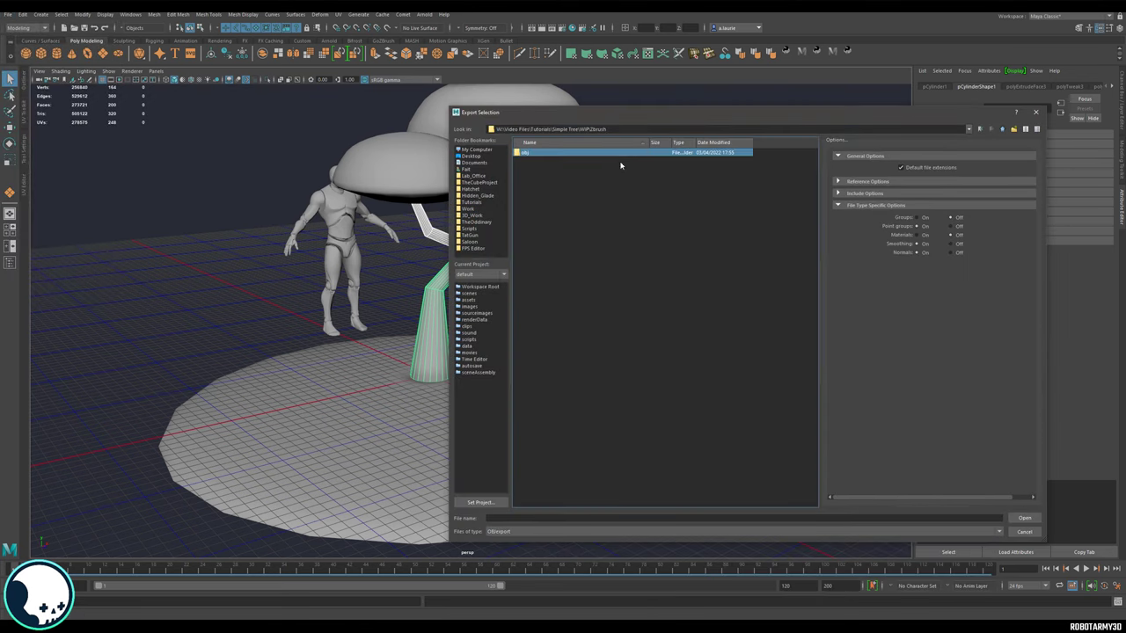
{"action": "left_click", "coordinate": [537, 519]}
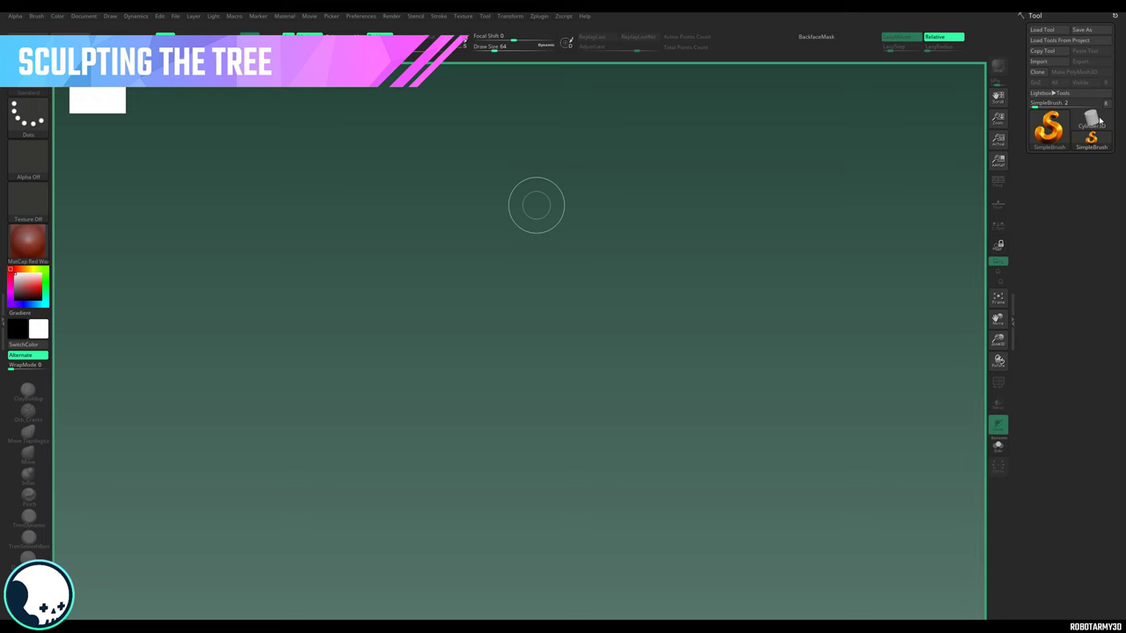
Step: Switch to ZBrush, import the exported trunk over the Cylinder3D tool, draw it on the canvas and enable Edit mode
{"action": "left_click", "coordinate": [1100, 120]}
{"action": "left_click", "coordinate": [1039, 60]}
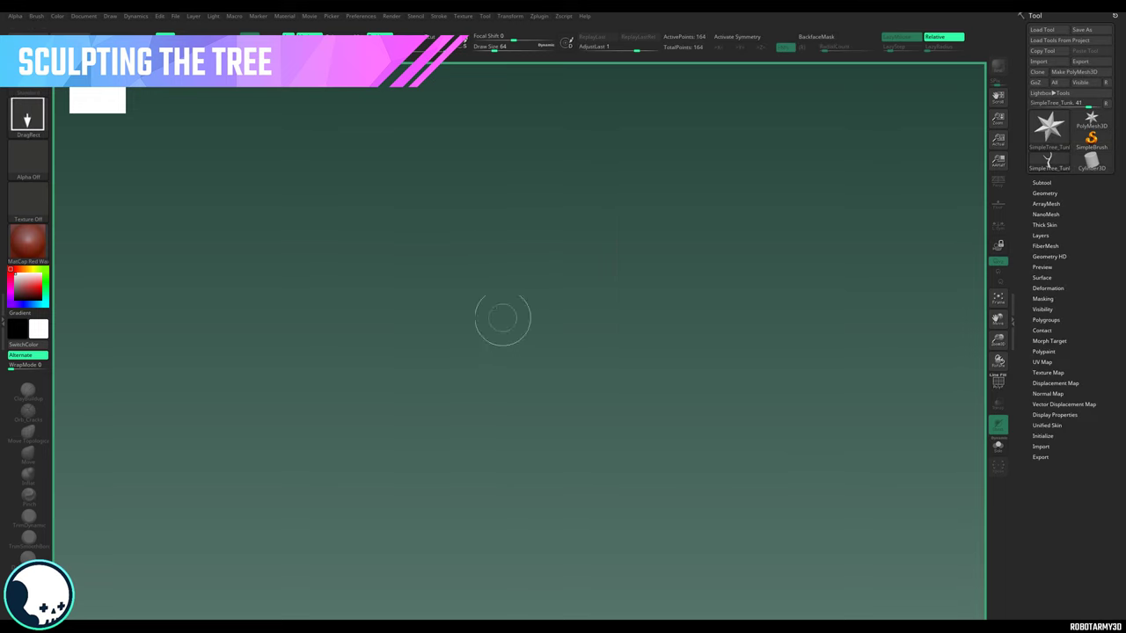
{"action": "left_click_drag", "start_coordinate": [502, 314], "coordinate": [257, 201]}
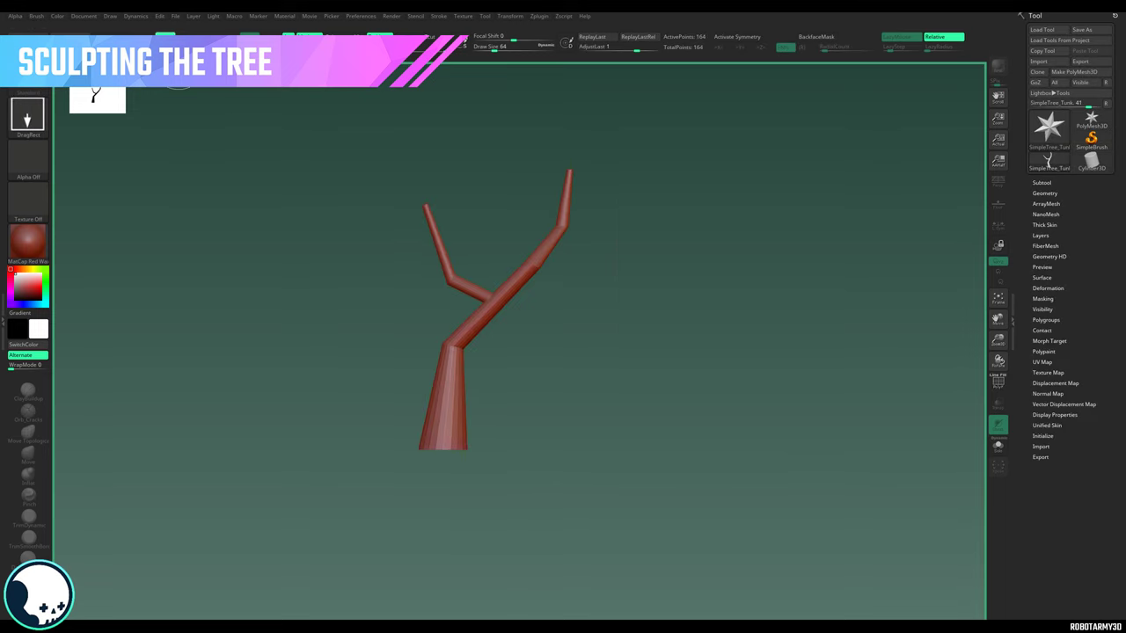
{"action": "key", "text": "t"}
Step: Apply the MP_MAQ material to the trunk mesh
{"action": "key", "text": "m"}
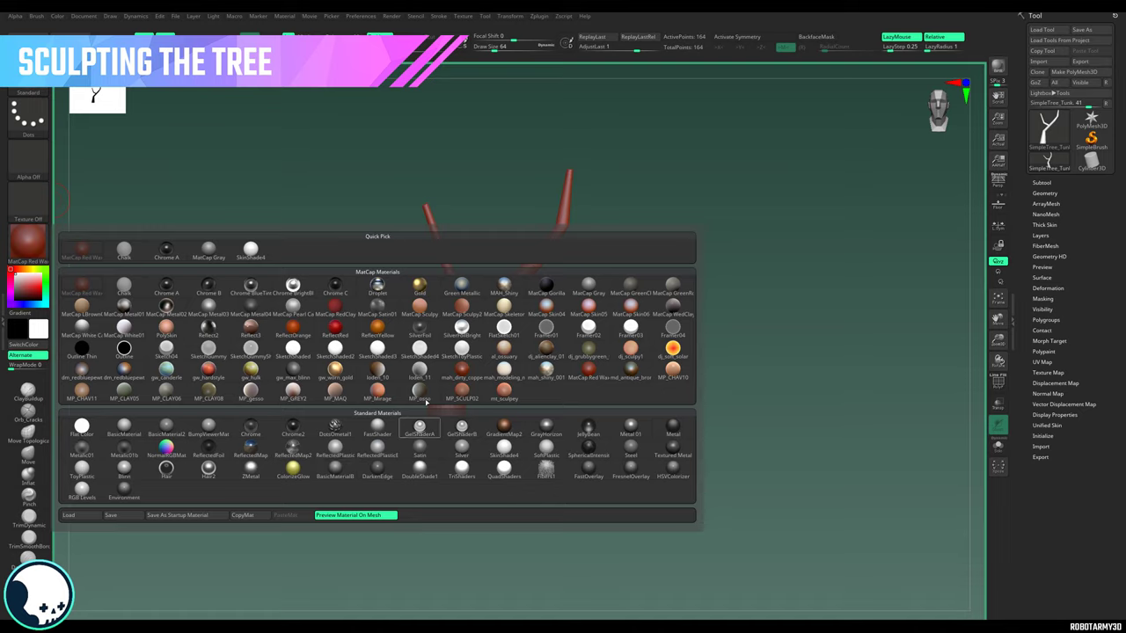
{"action": "left_click", "coordinate": [351, 394]}
{"action": "mouse_move", "coordinate": [661, 325]}
{"action": "left_mouse_down"}
{"action": "mouse_move", "coordinate": [632, 359]}
{"action": "mouse_move", "coordinate": [633, 323]}
{"action": "mouse_move", "coordinate": [669, 366]}
{"action": "mouse_move", "coordinate": [676, 319]}
{"action": "left_mouse_up"}
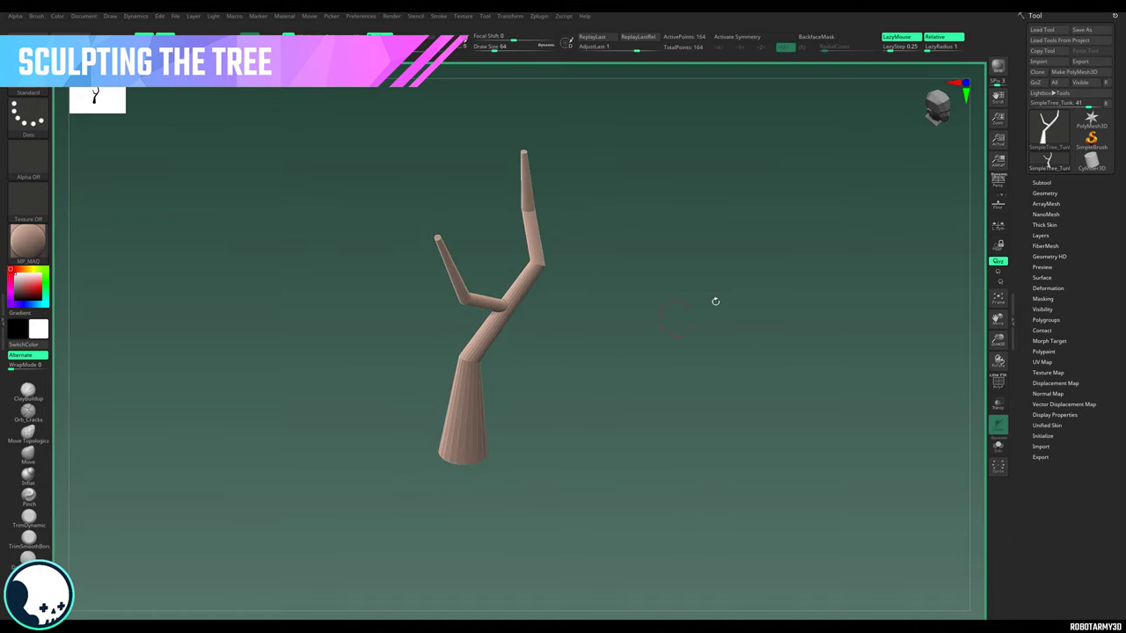
Step: Subdivide the trunk mesh up to subdivision level 4
{"action": "left_click_drag", "start_coordinate": [704, 283], "coordinate": [692, 318]}
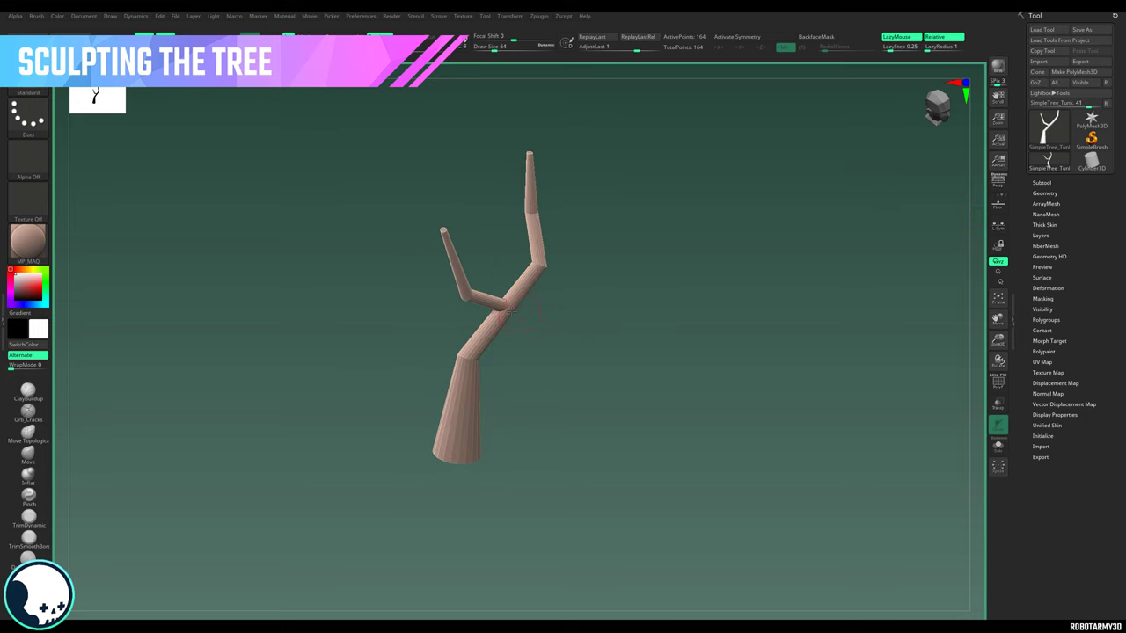
{"action": "left_click_drag", "start_coordinate": [636, 372], "coordinate": [682, 376]}
{"action": "left_click_drag", "start_coordinate": [527, 329], "coordinate": [495, 388], "text": "alt"}
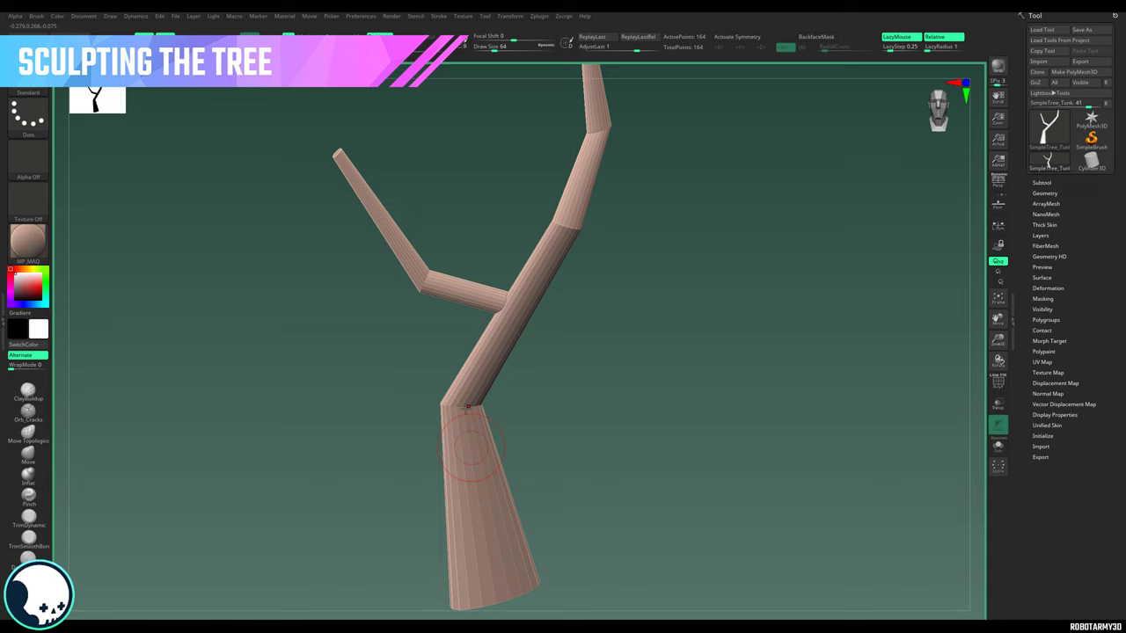
{"action": "left_click_drag", "start_coordinate": [581, 431], "coordinate": [620, 351], "text": "alt"}
{"action": "left_click", "coordinate": [1083, 194]}
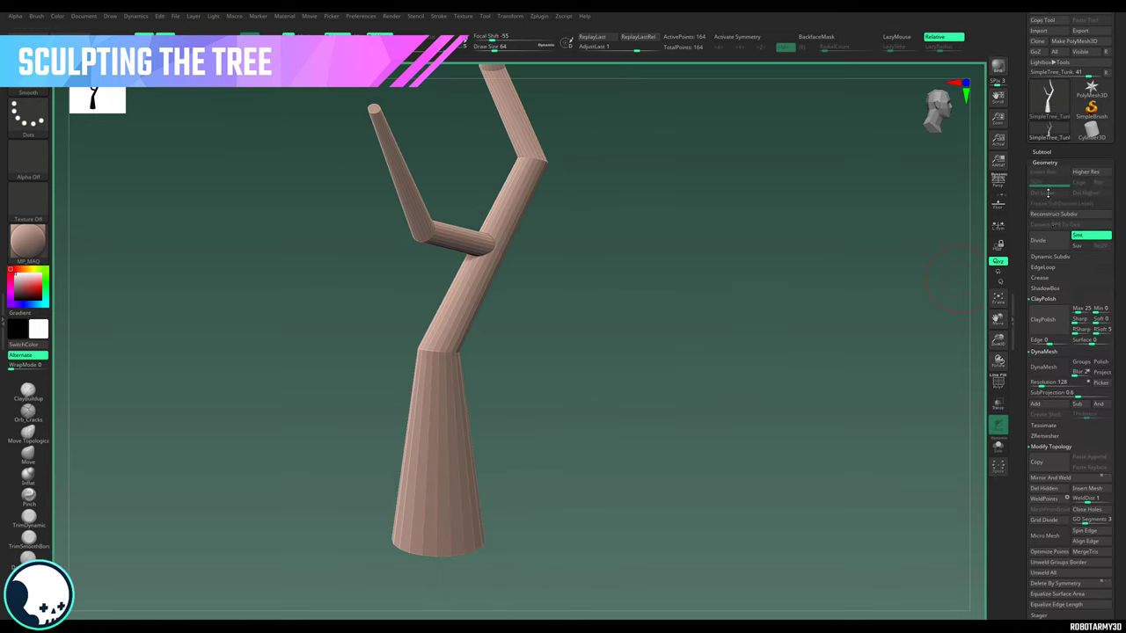
{"action": "left_click", "coordinate": [1047, 217]}
{"action": "left_click", "coordinate": [1047, 217]}
{"action": "left_click_drag", "start_coordinate": [742, 306], "coordinate": [864, 293], "text": "alt"}
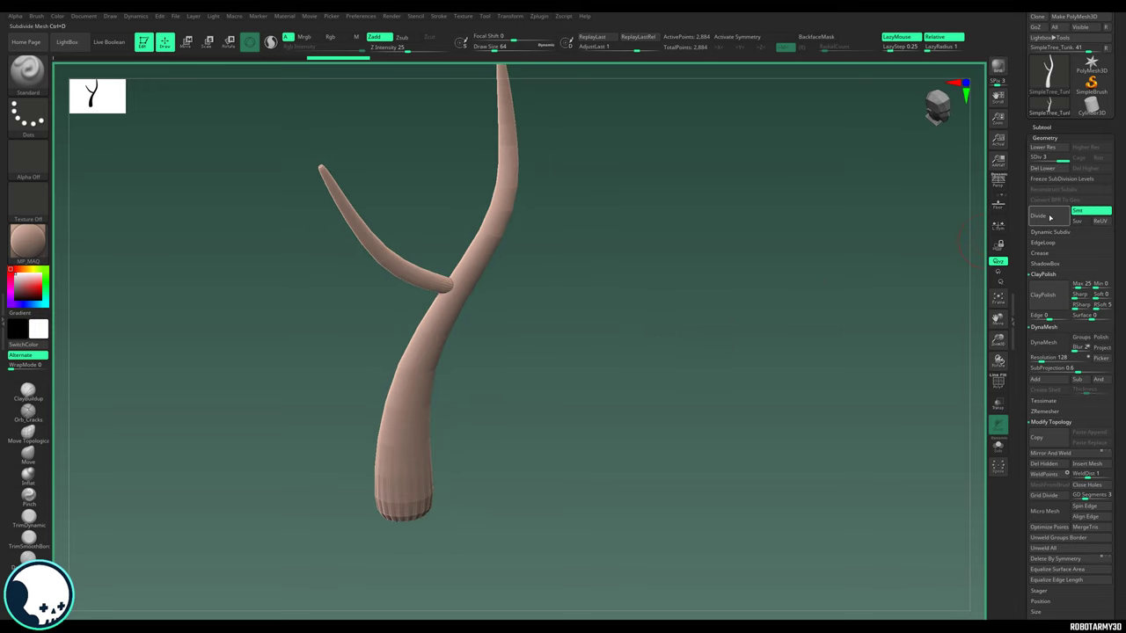
Step: Delete the trunk's lower subdivision levels and convert the mesh to a DynaMesh at resolution 128
{"action": "left_click", "coordinate": [1042, 168]}
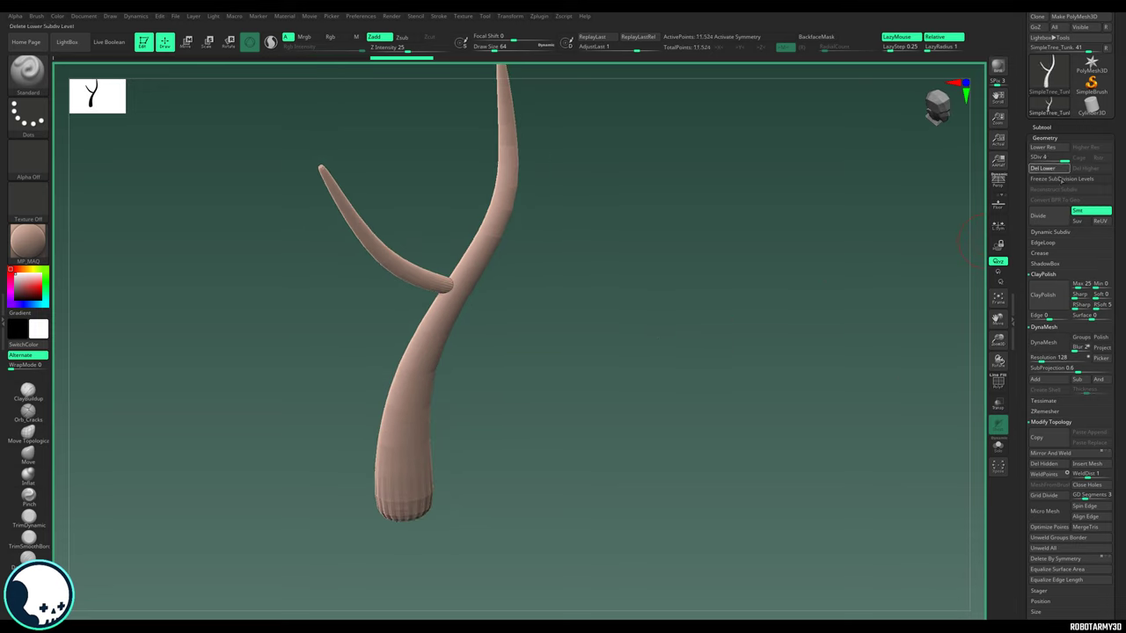
{"action": "left_click", "coordinate": [1044, 343]}
{"action": "left_click_drag", "start_coordinate": [935, 352], "coordinate": [587, 380]}
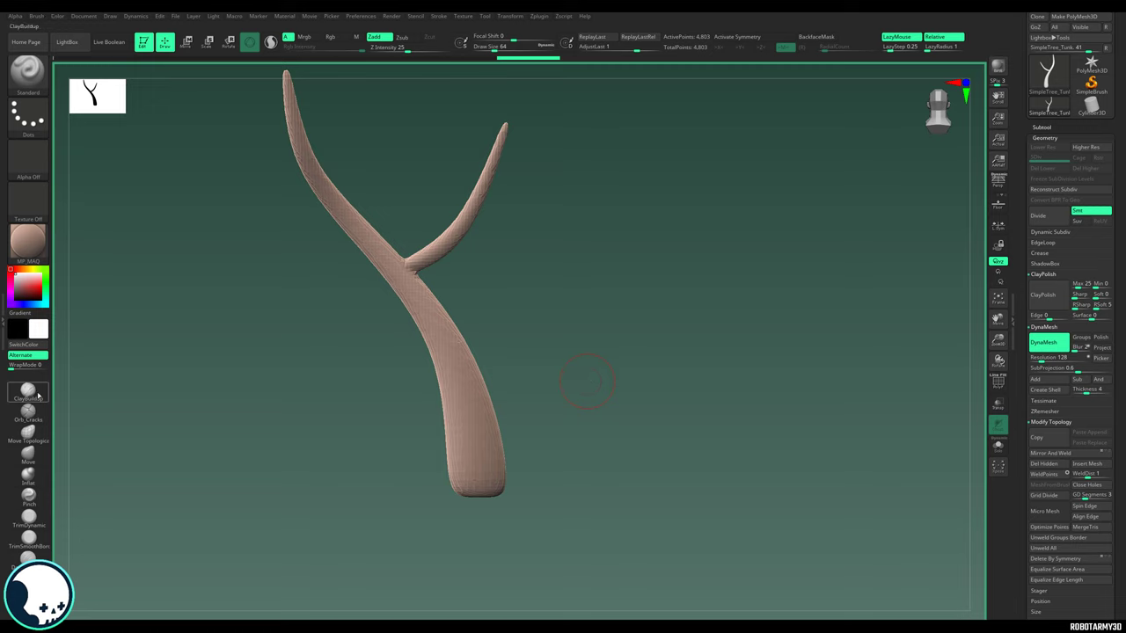
Step: Pull several flared roots outward all around the base of the trunk with the Move brush
{"action": "left_click", "coordinate": [35, 461]}
{"action": "mouse_move", "coordinate": [465, 259]}
{"action": "left_mouse_down"}
{"action": "mouse_move", "coordinate": [578, 281]}
{"action": "mouse_move", "coordinate": [626, 219]}
{"action": "mouse_move", "coordinate": [510, 367]}
{"action": "left_mouse_up"}
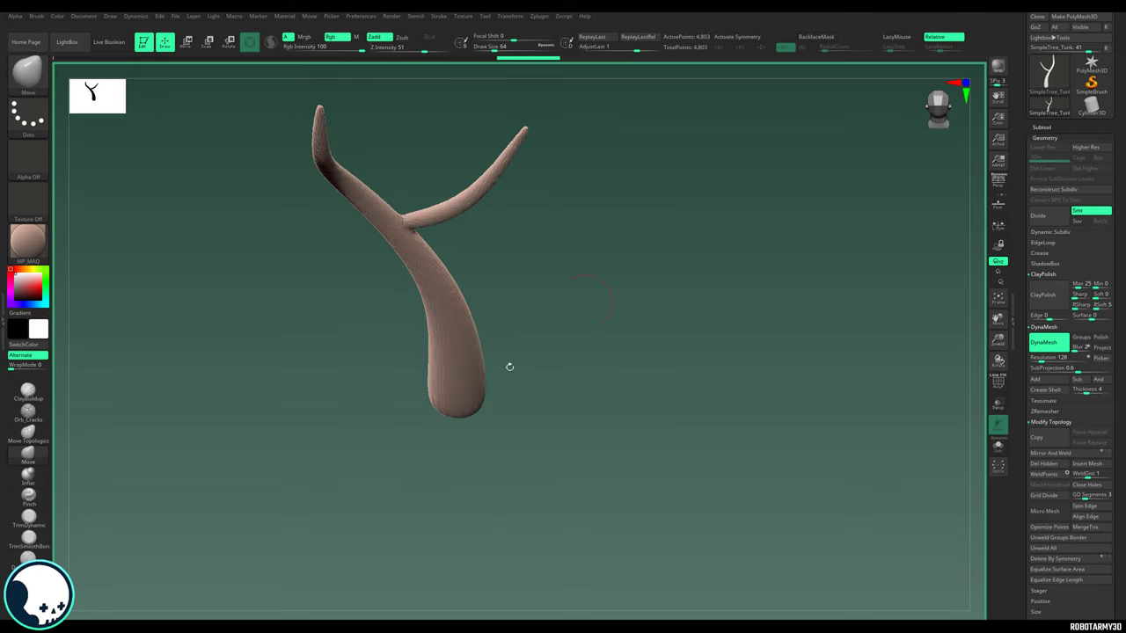
{"action": "left_click_drag", "start_coordinate": [472, 408], "coordinate": [522, 345]}
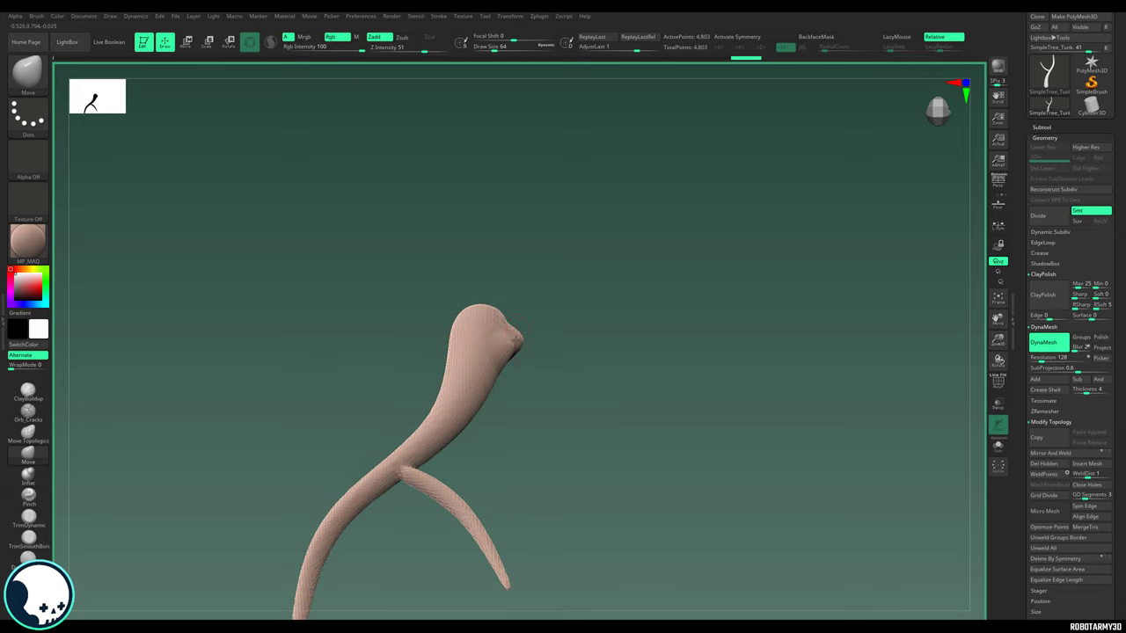
{"action": "left_click_drag", "start_coordinate": [497, 299], "coordinate": [543, 311]}
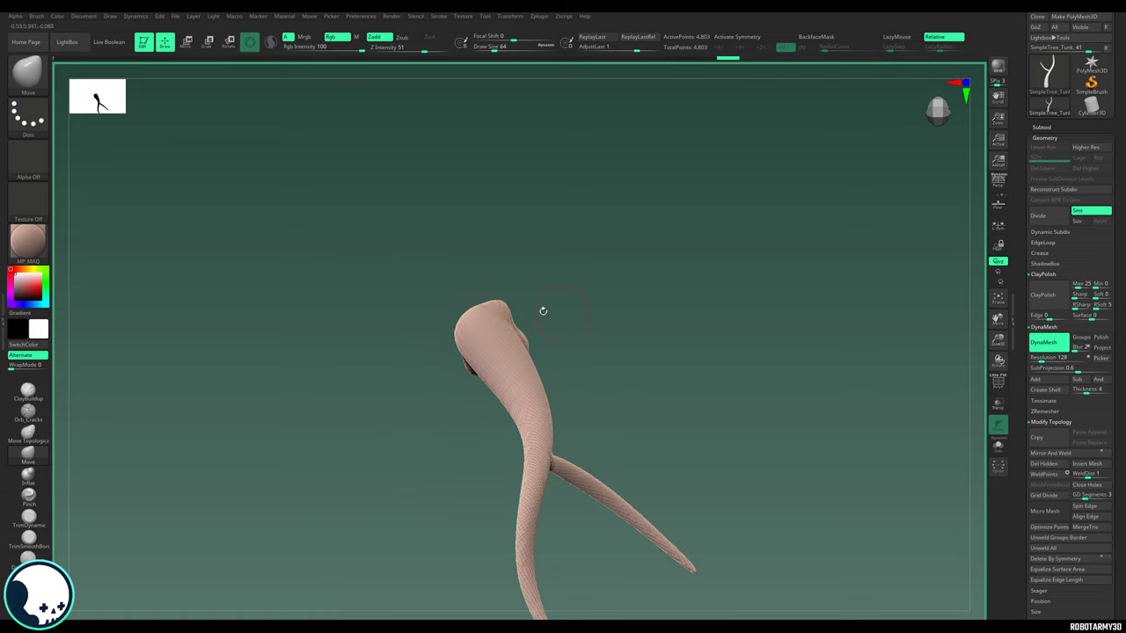
{"action": "left_click_drag", "start_coordinate": [471, 307], "coordinate": [449, 332]}
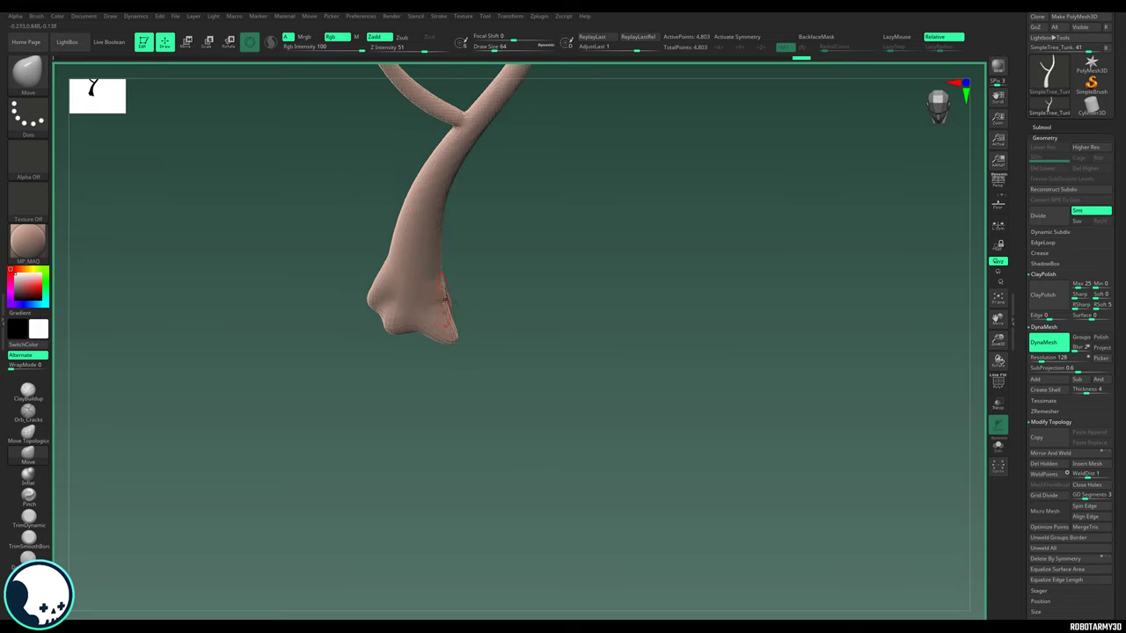
{"action": "left_click_drag", "start_coordinate": [519, 388], "coordinate": [432, 327]}
{"action": "left_click_drag", "start_coordinate": [482, 398], "coordinate": [471, 353]}
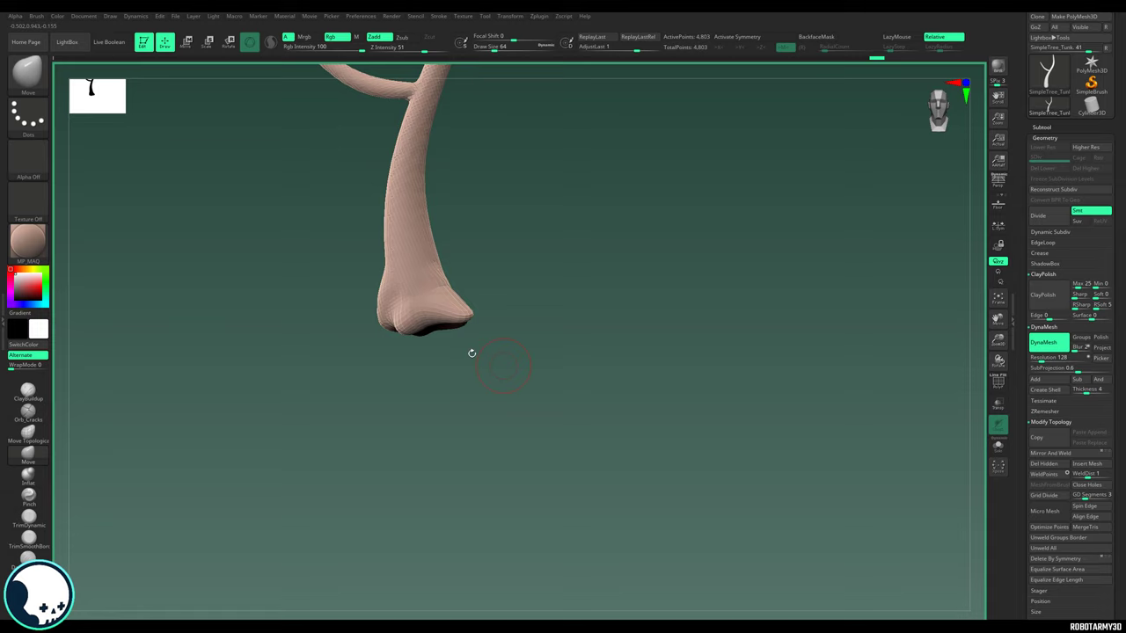
{"action": "left_click_drag", "start_coordinate": [412, 280], "coordinate": [392, 327]}
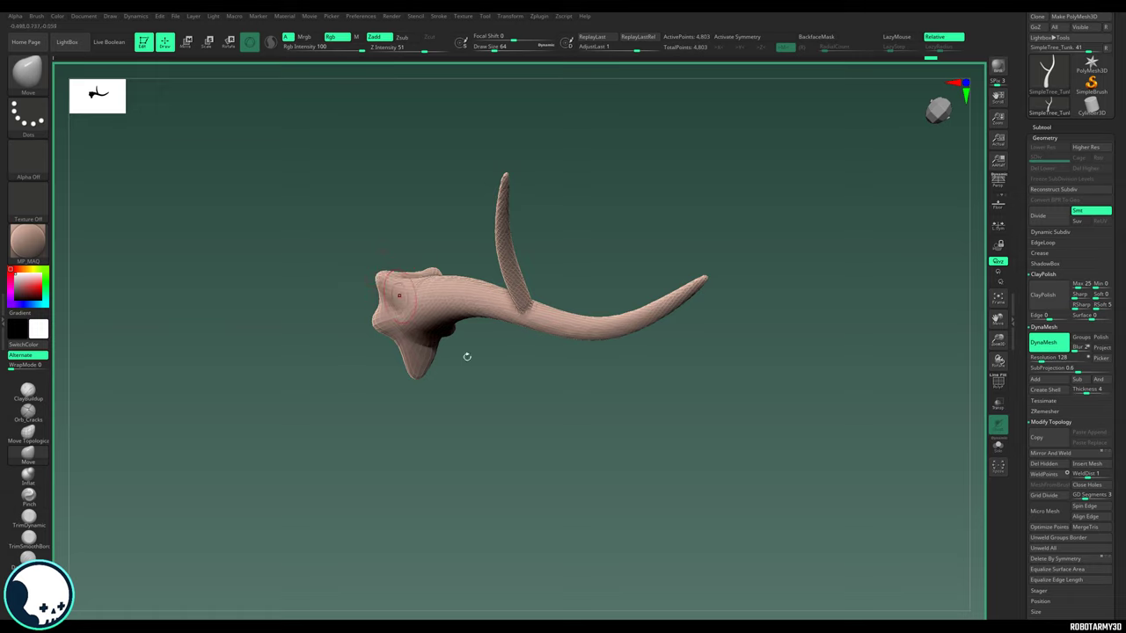
{"action": "left_click_drag", "start_coordinate": [467, 356], "coordinate": [433, 265]}
{"action": "left_click_drag", "start_coordinate": [503, 281], "coordinate": [511, 358]}
{"action": "left_click_drag", "start_coordinate": [392, 356], "coordinate": [448, 410]}
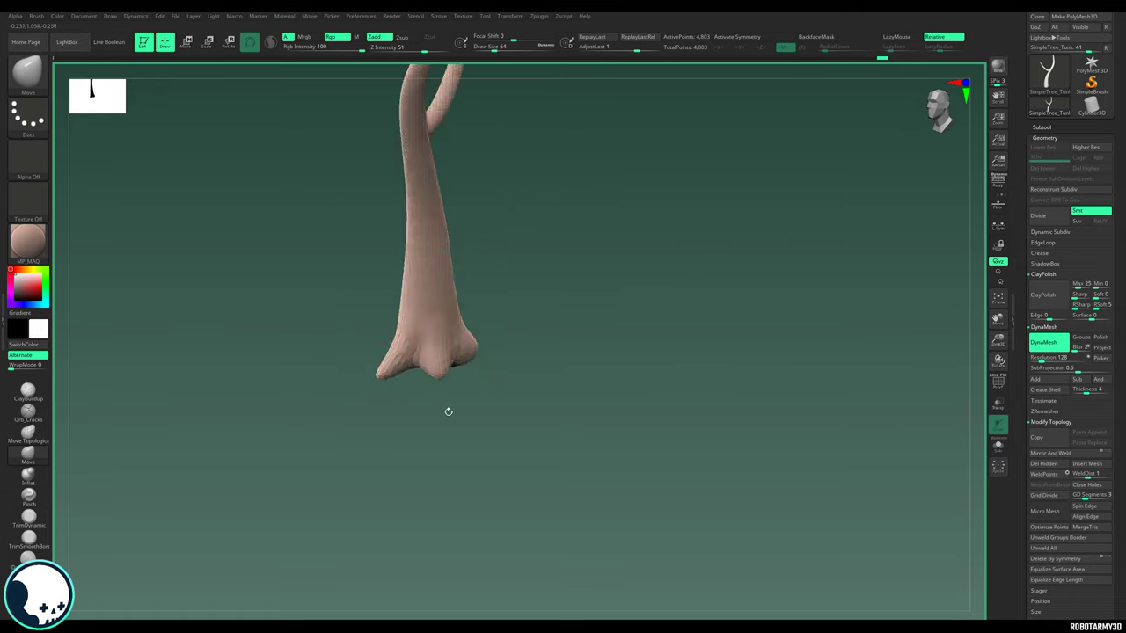
Step: Cut the underside of the roots flat with the ClipCurve brush and remesh the trunk with DynaMesh
{"action": "key", "text": "ctrl+shift"}
{"action": "key", "text": "b"}
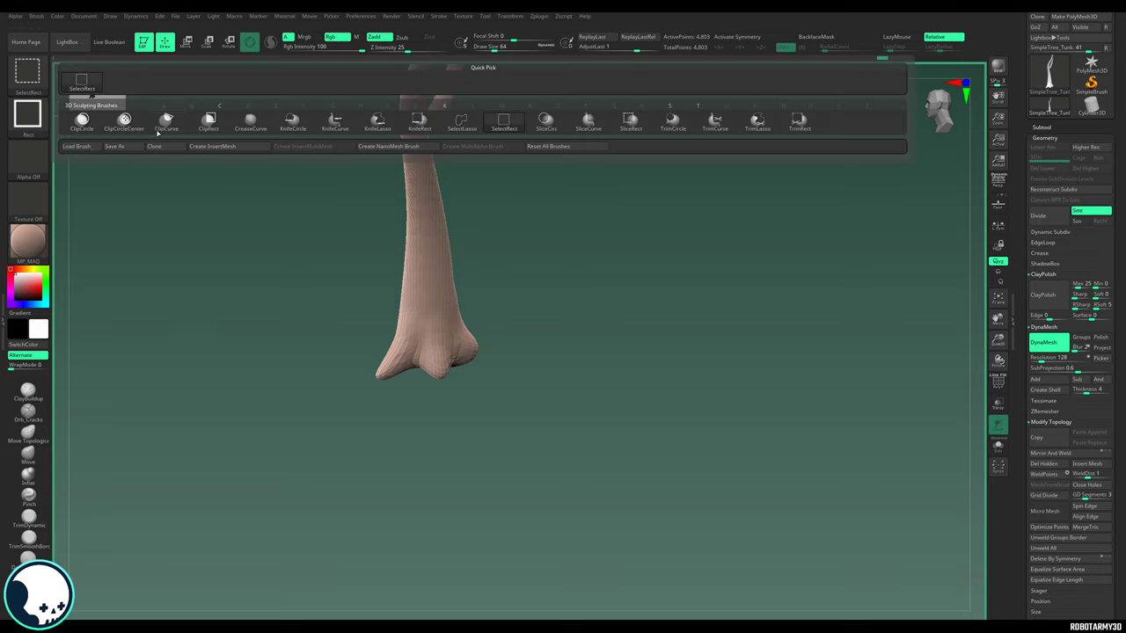
{"action": "key", "text": "m"}
{"action": "key", "text": "v"}
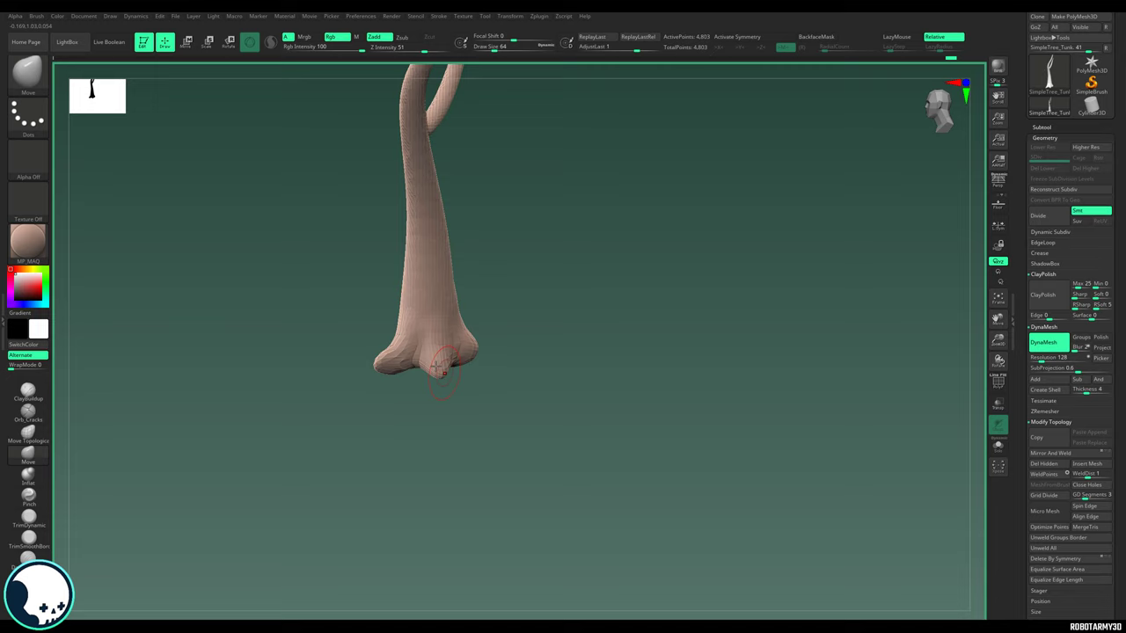
{"action": "mouse_move", "coordinate": [514, 362]}
{"action": "left_mouse_down", "text": "ctrl+shift"}
{"action": "mouse_move", "coordinate": [429, 361]}
{"action": "mouse_move", "coordinate": [249, 395]}
{"action": "left_mouse_up", "text": "ctrl+shift"}
{"action": "mouse_move", "coordinate": [520, 408]}
{"action": "left_mouse_down"}
{"action": "mouse_move", "coordinate": [574, 406]}
{"action": "mouse_move", "coordinate": [450, 364]}
{"action": "mouse_move", "coordinate": [477, 395]}
{"action": "left_mouse_up"}
{"action": "left_click_drag", "start_coordinate": [543, 354], "coordinate": [393, 348], "text": "ctrl+shift"}
{"action": "left_click_drag", "start_coordinate": [537, 428], "coordinate": [378, 387]}
{"action": "mouse_move", "coordinate": [540, 302]}
{"action": "left_mouse_down", "text": "ctrl"}
{"action": "mouse_move", "coordinate": [663, 379]}
{"action": "mouse_move", "coordinate": [634, 289]}
{"action": "left_mouse_up", "text": "ctrl"}
{"action": "mouse_move", "coordinate": [653, 371]}
{"action": "left_mouse_down"}
{"action": "mouse_move", "coordinate": [677, 443]}
{"action": "mouse_move", "coordinate": [578, 314]}
{"action": "mouse_move", "coordinate": [174, 406]}
{"action": "left_mouse_up"}
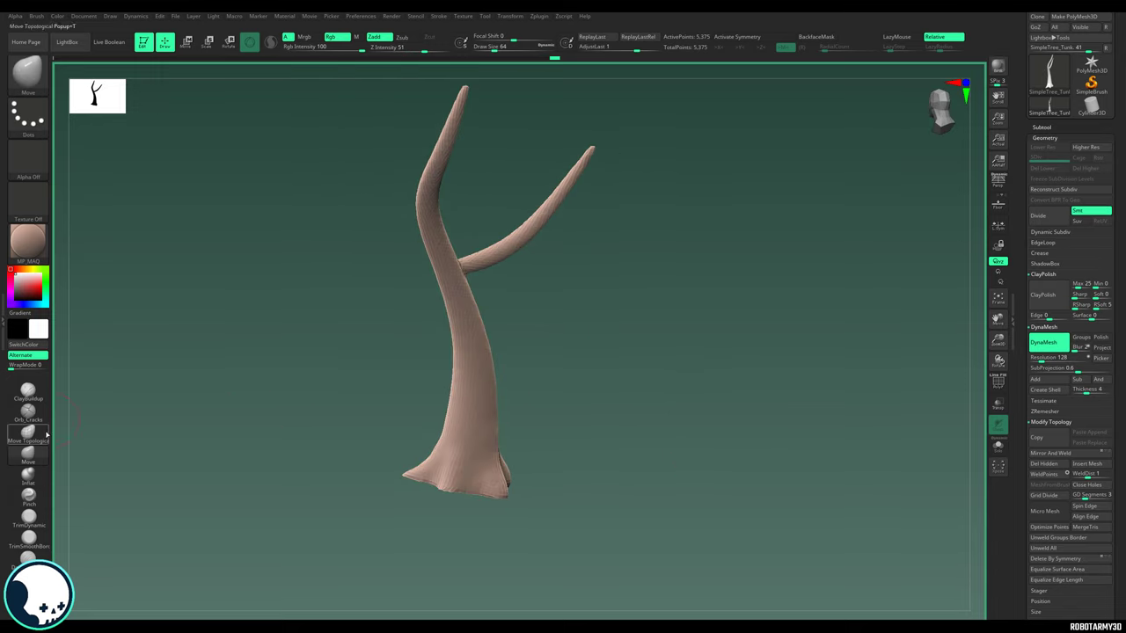
Step: Build up ridges running from the lower trunk into the roots with ClayBuildup at a draw size of about 31, smoothing them
{"action": "left_click", "coordinate": [35, 391]}
{"action": "left_click_drag", "start_coordinate": [496, 48], "coordinate": [487, 48]}
{"action": "mouse_move", "coordinate": [668, 264]}
{"action": "left_mouse_down"}
{"action": "mouse_move", "coordinate": [646, 308]}
{"action": "mouse_move", "coordinate": [659, 379]}
{"action": "mouse_move", "coordinate": [613, 414]}
{"action": "mouse_move", "coordinate": [598, 396]}
{"action": "left_mouse_up"}
{"action": "mouse_move", "coordinate": [290, 439]}
{"action": "left_mouse_down"}
{"action": "mouse_move", "coordinate": [503, 58]}
{"action": "mouse_move", "coordinate": [489, 48]}
{"action": "left_mouse_up"}
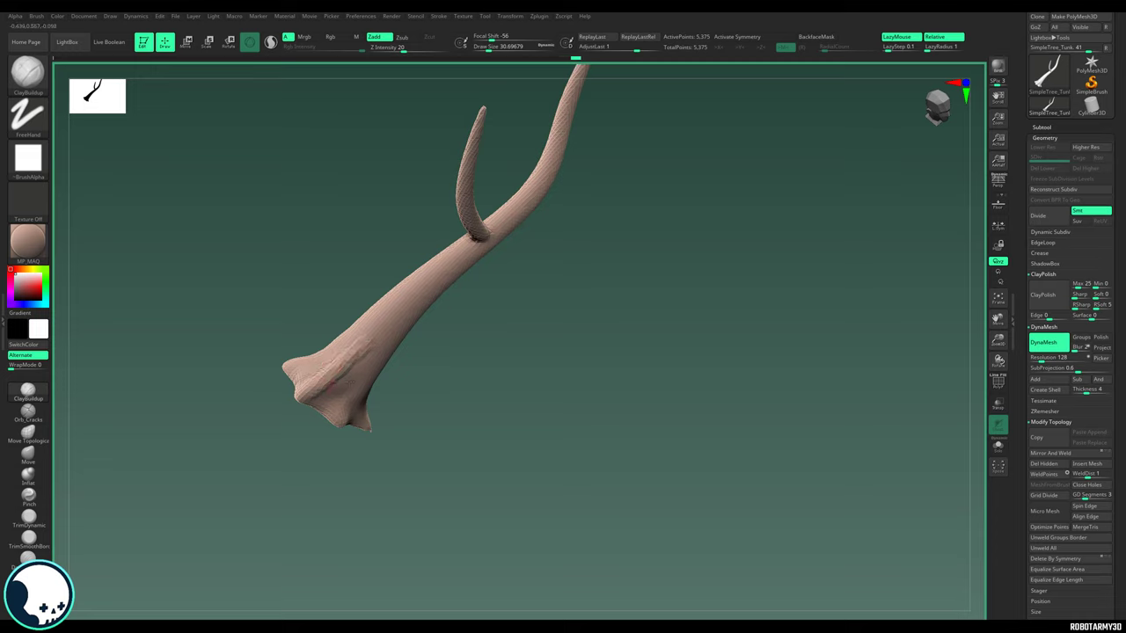
{"action": "left_click_drag", "start_coordinate": [353, 387], "coordinate": [359, 359]}
{"action": "mouse_move", "coordinate": [359, 356]}
{"action": "left_mouse_down", "text": "shift"}
{"action": "mouse_move", "coordinate": [329, 368]}
{"action": "mouse_move", "coordinate": [343, 396]}
{"action": "left_mouse_up", "text": "shift"}
{"action": "left_click_drag", "start_coordinate": [458, 422], "coordinate": [546, 413]}
{"action": "left_click_drag", "start_coordinate": [369, 352], "coordinate": [352, 422]}
{"action": "left_click_drag", "start_coordinate": [369, 413], "coordinate": [370, 369], "text": "shift"}
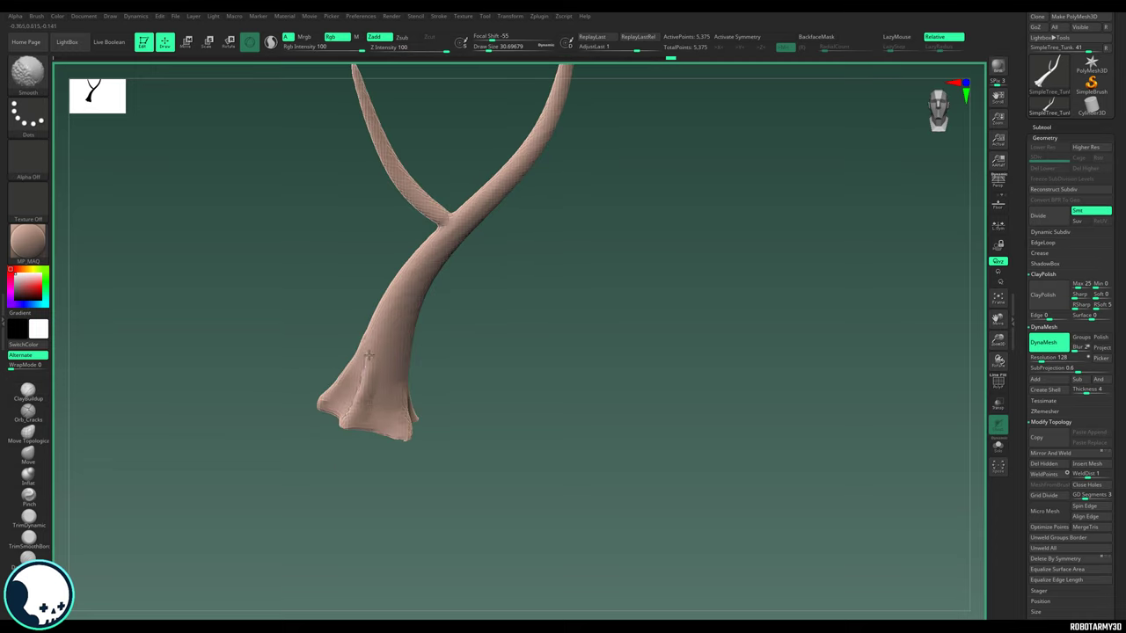
{"action": "left_click_drag", "start_coordinate": [493, 413], "coordinate": [563, 413]}
{"action": "left_click_drag", "start_coordinate": [407, 384], "coordinate": [403, 442]}
Step: Raise the DynaMesh resolution to 288 and remesh the trunk
{"action": "left_click_drag", "start_coordinate": [1045, 356], "coordinate": [1044, 357]}
{"action": "key", "text": "ctrl"}
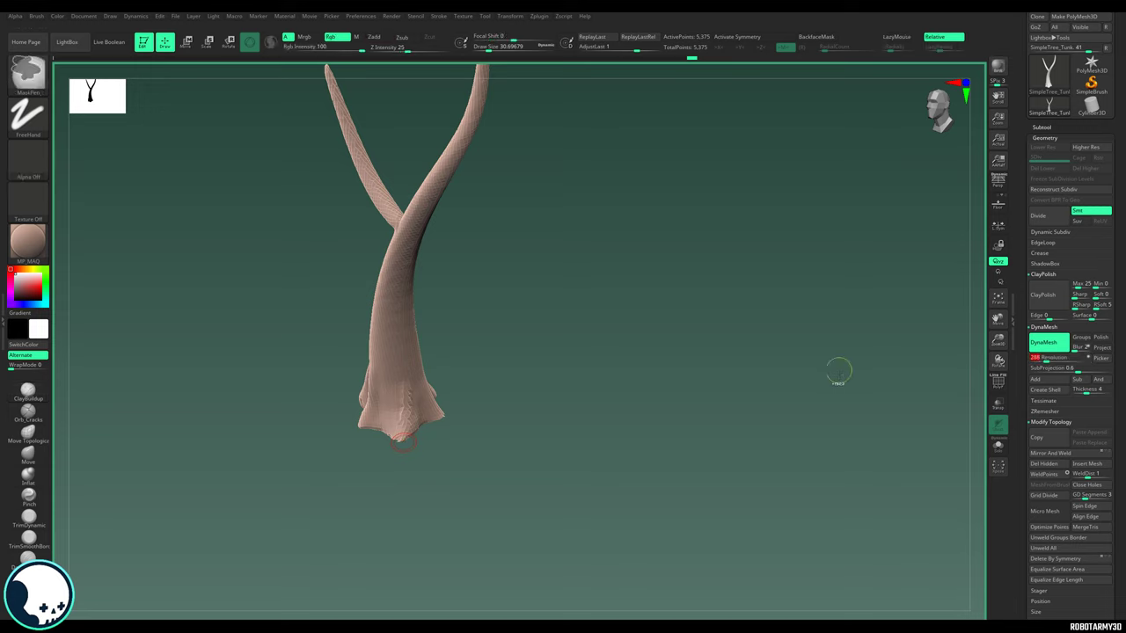
{"action": "left_click_drag", "start_coordinate": [851, 409], "coordinate": [686, 458]}
Step: Build up and smooth the root ridges and the edges of the trunk's base from all sides
{"action": "mouse_move", "coordinate": [393, 440]}
{"action": "left_mouse_down"}
{"action": "mouse_move", "coordinate": [405, 455]}
{"action": "mouse_move", "coordinate": [440, 432]}
{"action": "mouse_move", "coordinate": [519, 413]}
{"action": "mouse_move", "coordinate": [412, 485]}
{"action": "left_mouse_up"}
{"action": "mouse_move", "coordinate": [405, 442]}
{"action": "left_mouse_down", "text": "shift"}
{"action": "mouse_move", "coordinate": [467, 435]}
{"action": "mouse_move", "coordinate": [394, 449]}
{"action": "left_mouse_up", "text": "shift"}
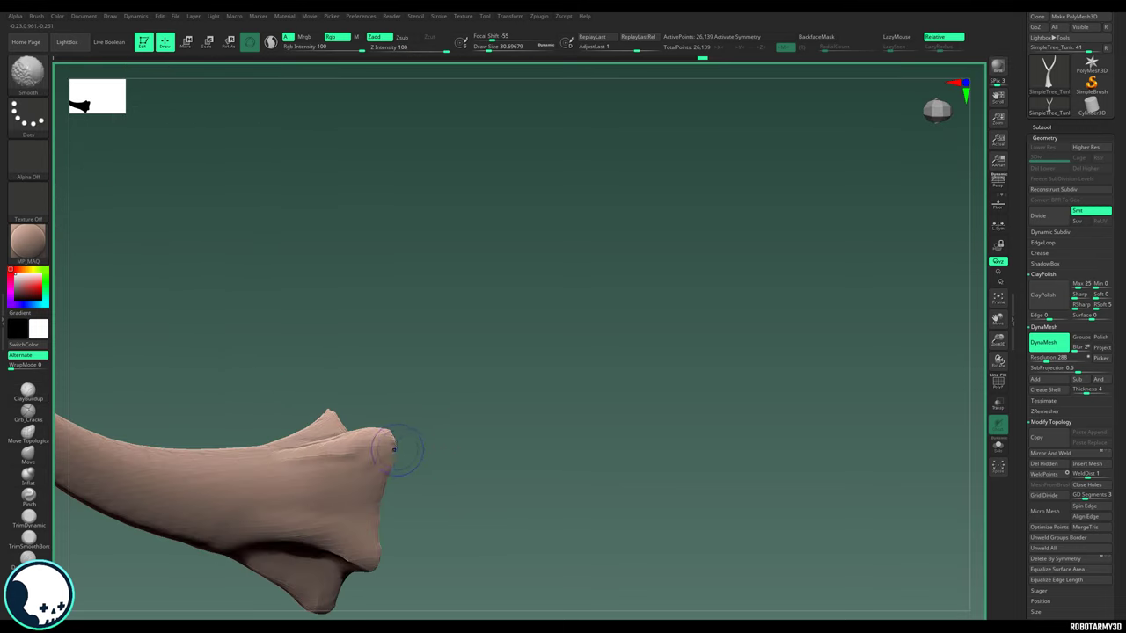
{"action": "left_click_drag", "start_coordinate": [471, 429], "coordinate": [411, 361]}
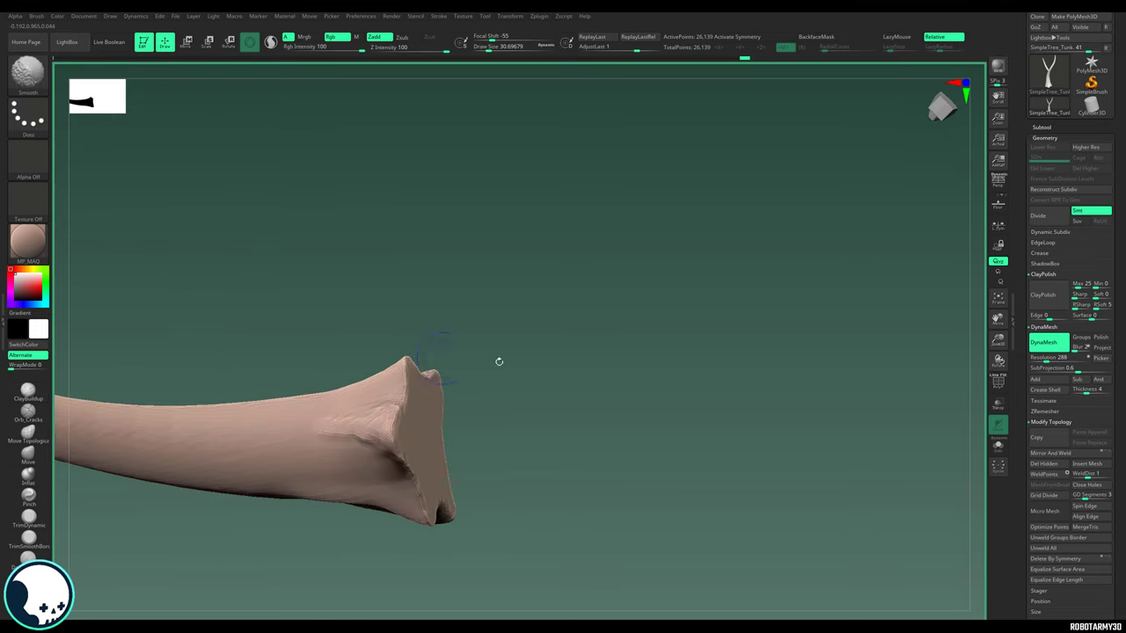
{"action": "left_click_drag", "start_coordinate": [499, 362], "coordinate": [495, 365]}
{"action": "left_click_drag", "start_coordinate": [618, 413], "coordinate": [661, 372]}
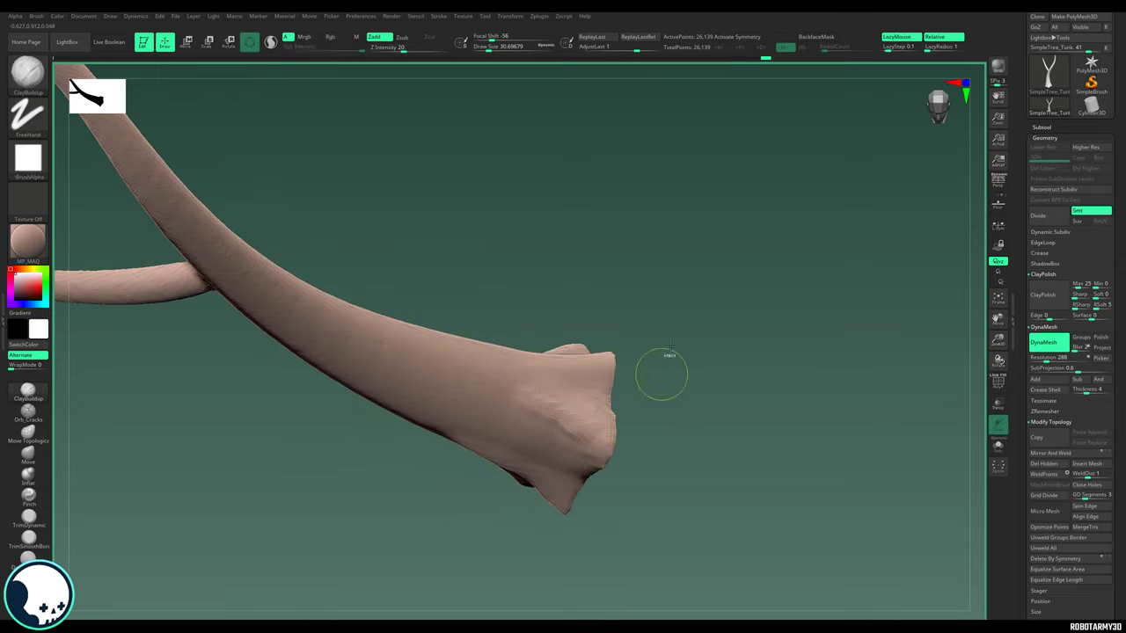
{"action": "left_click_drag", "start_coordinate": [744, 434], "coordinate": [497, 434]}
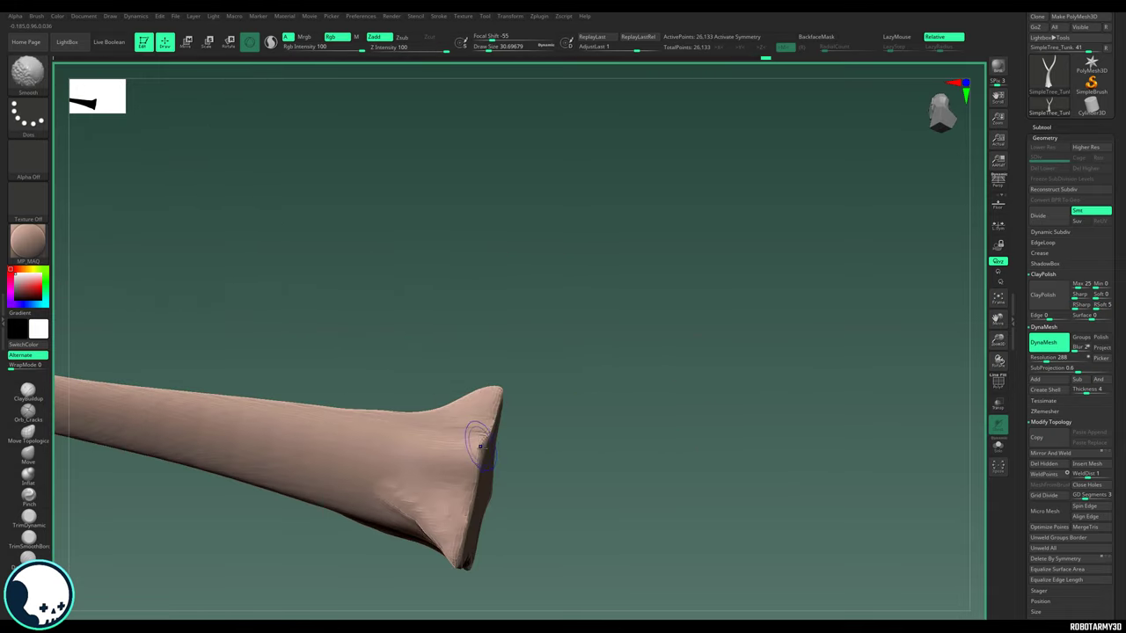
{"action": "left_click_drag", "start_coordinate": [593, 426], "coordinate": [596, 349]}
{"action": "mouse_move", "coordinate": [522, 526]}
{"action": "left_mouse_down"}
{"action": "mouse_move", "coordinate": [557, 407]}
{"action": "mouse_move", "coordinate": [836, 327]}
{"action": "left_mouse_up"}
Step: Raise the DynaMesh resolution to 416, remesh the trunk and smooth the surface around the roots
{"action": "left_click_drag", "start_coordinate": [1047, 360], "coordinate": [1049, 361]}
{"action": "left_click_drag", "start_coordinate": [600, 500], "coordinate": [607, 506], "text": "ctrl"}
{"action": "key", "text": "shift"}
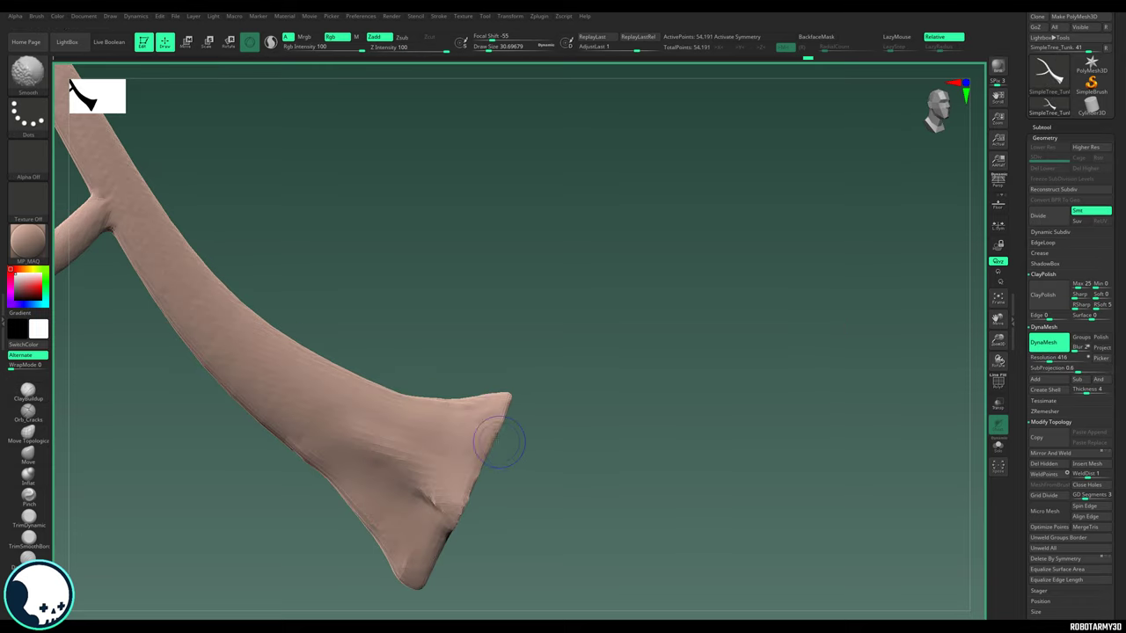
{"action": "mouse_move", "coordinate": [396, 206]}
{"action": "left_mouse_down", "text": "alt"}
{"action": "mouse_move", "coordinate": [500, 232]}
{"action": "mouse_move", "coordinate": [649, 296]}
{"action": "left_mouse_up", "text": "alt"}
{"action": "left_click_drag", "start_coordinate": [686, 310], "coordinate": [528, 465]}
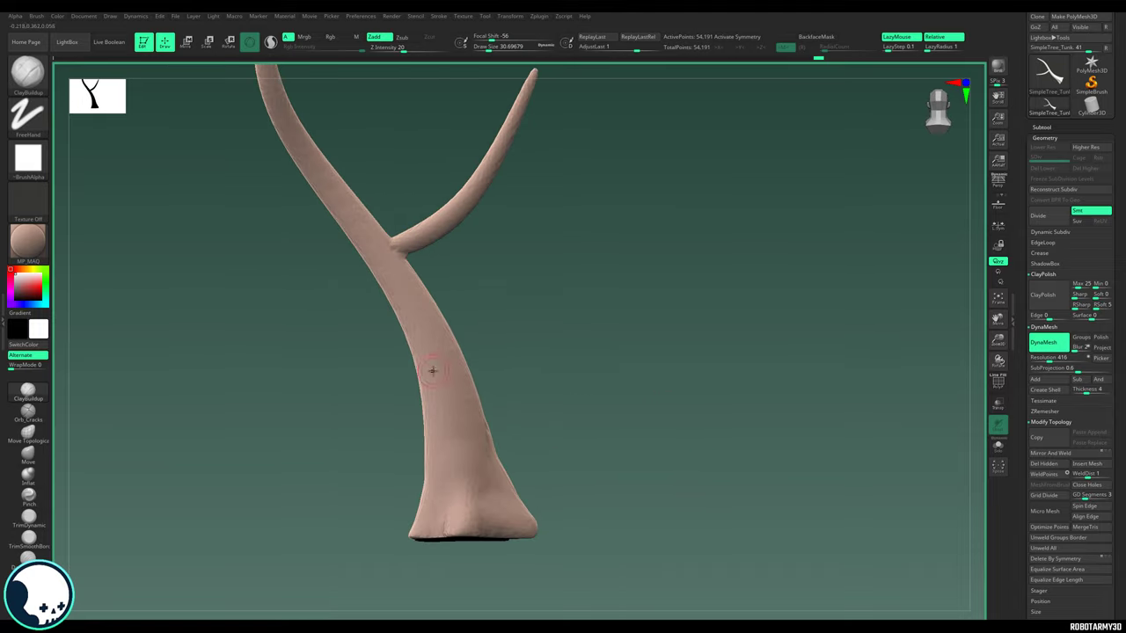
Step: Sculpt long bark ridges along the trunk and a collar around the side branch's base with ClayBuildup at a draw size of about 27
{"action": "left_click_drag", "start_coordinate": [483, 50], "coordinate": [477, 50]}
{"action": "left_click_drag", "start_coordinate": [614, 411], "coordinate": [591, 399]}
{"action": "left_click_drag", "start_coordinate": [468, 393], "coordinate": [518, 387]}
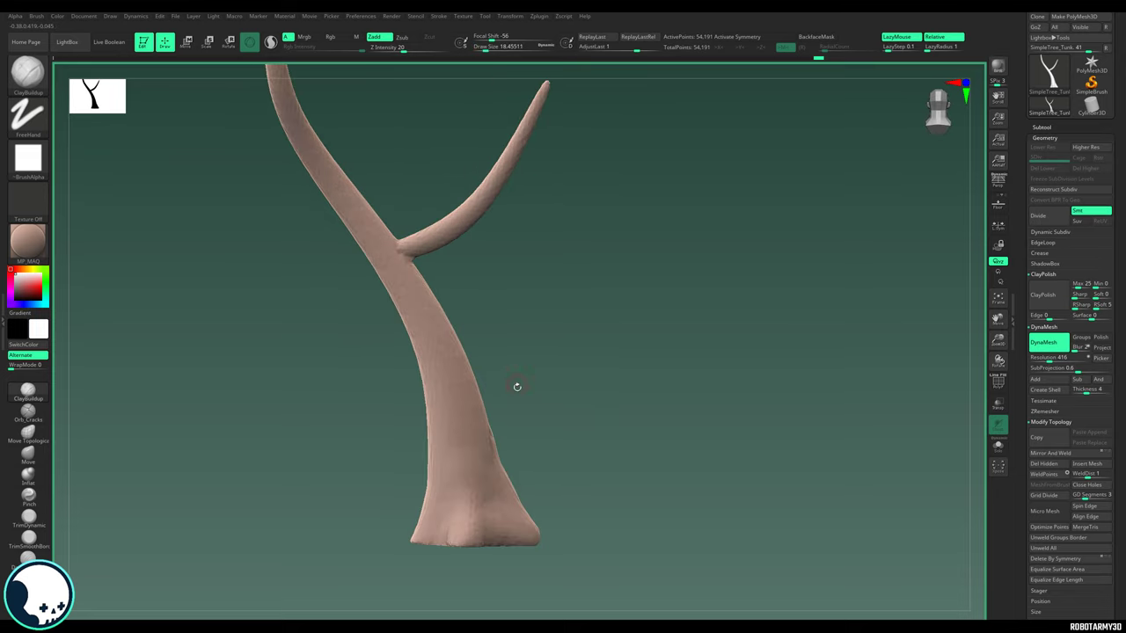
{"action": "left_click_drag", "start_coordinate": [477, 434], "coordinate": [398, 336]}
{"action": "left_click_drag", "start_coordinate": [456, 306], "coordinate": [380, 210]}
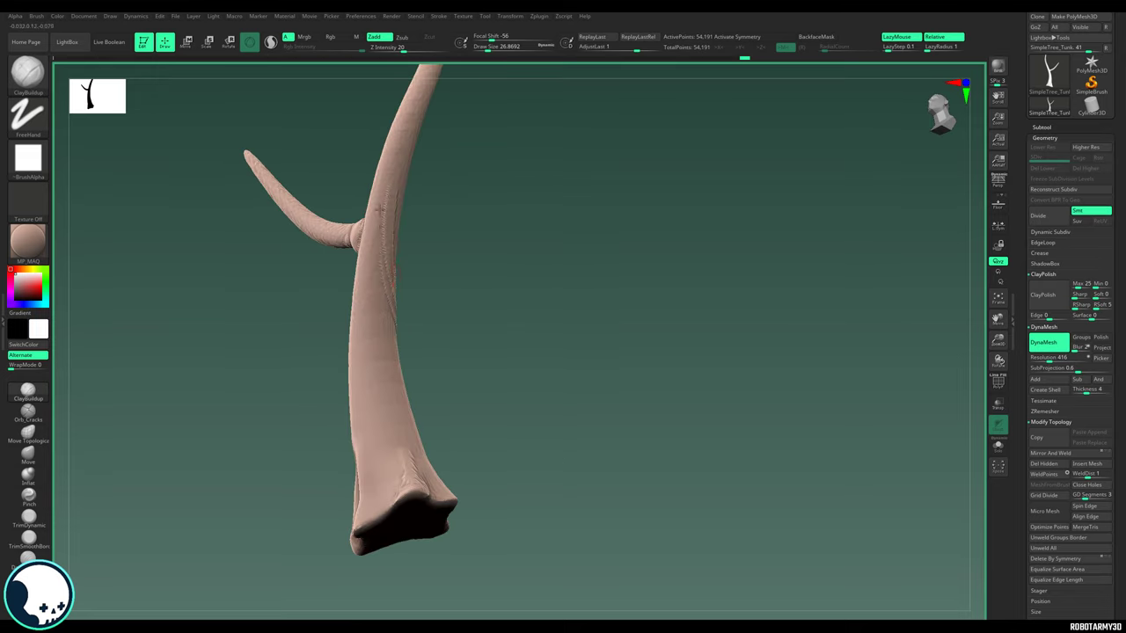
Step: Add a round knot on the trunk below the side branch and cover the trunk and upper branch with twisting bark ridges
{"action": "left_click_drag", "start_coordinate": [435, 132], "coordinate": [356, 177]}
{"action": "mouse_move", "coordinate": [385, 302]}
{"action": "left_mouse_down"}
{"action": "mouse_move", "coordinate": [394, 285]}
{"action": "mouse_move", "coordinate": [488, 310]}
{"action": "mouse_move", "coordinate": [396, 304]}
{"action": "left_mouse_up"}
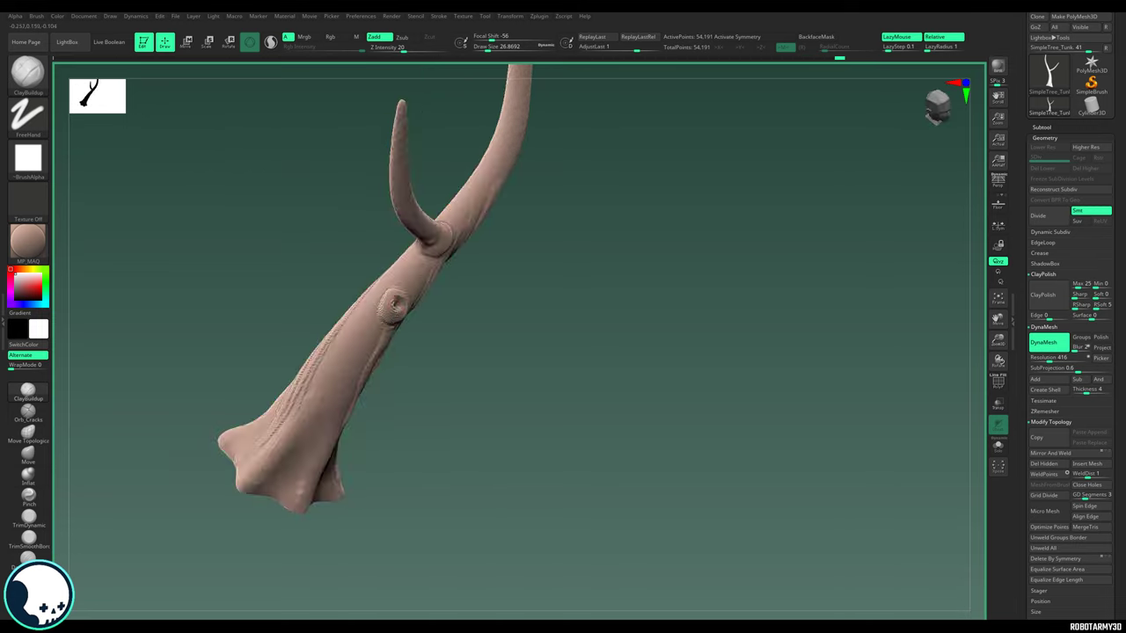
{"action": "left_click_drag", "start_coordinate": [457, 369], "coordinate": [423, 387]}
{"action": "left_click_drag", "start_coordinate": [312, 357], "coordinate": [290, 475]}
{"action": "mouse_move", "coordinate": [370, 378]}
{"action": "left_mouse_down"}
{"action": "mouse_move", "coordinate": [432, 410]}
{"action": "mouse_move", "coordinate": [387, 387]}
{"action": "left_mouse_up"}
{"action": "left_click_drag", "start_coordinate": [210, 324], "coordinate": [197, 428]}
{"action": "left_click_drag", "start_coordinate": [369, 378], "coordinate": [405, 369]}
{"action": "mouse_move", "coordinate": [216, 273]}
{"action": "left_mouse_down"}
{"action": "mouse_move", "coordinate": [179, 439]}
{"action": "mouse_move", "coordinate": [304, 160]}
{"action": "mouse_move", "coordinate": [395, 250]}
{"action": "left_mouse_up"}
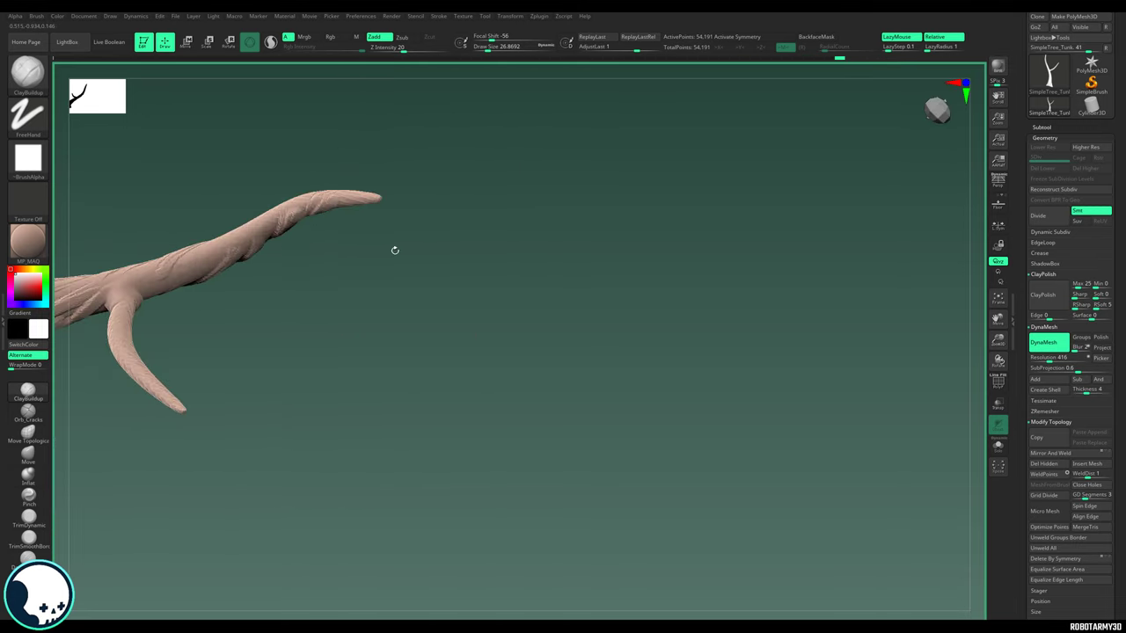
Step: Try to build up bark strokes on the thin tip of the upper branch, and undo them
{"action": "mouse_move", "coordinate": [330, 193]}
{"action": "left_mouse_down"}
{"action": "mouse_move", "coordinate": [365, 225]}
{"action": "mouse_move", "coordinate": [377, 220]}
{"action": "mouse_move", "coordinate": [399, 257]}
{"action": "left_mouse_up"}
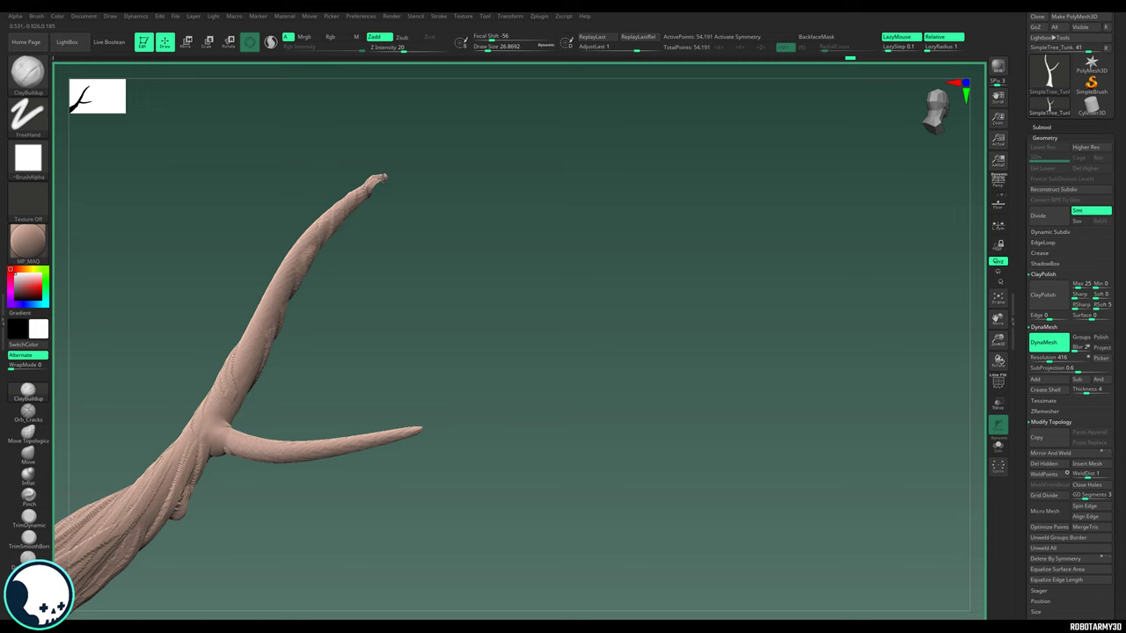
{"action": "mouse_move", "coordinate": [411, 220]}
{"action": "left_mouse_down"}
{"action": "mouse_move", "coordinate": [390, 206]}
{"action": "mouse_move", "coordinate": [419, 244]}
{"action": "mouse_move", "coordinate": [369, 185]}
{"action": "left_mouse_up"}
{"action": "key", "text": "ctrl+z"}
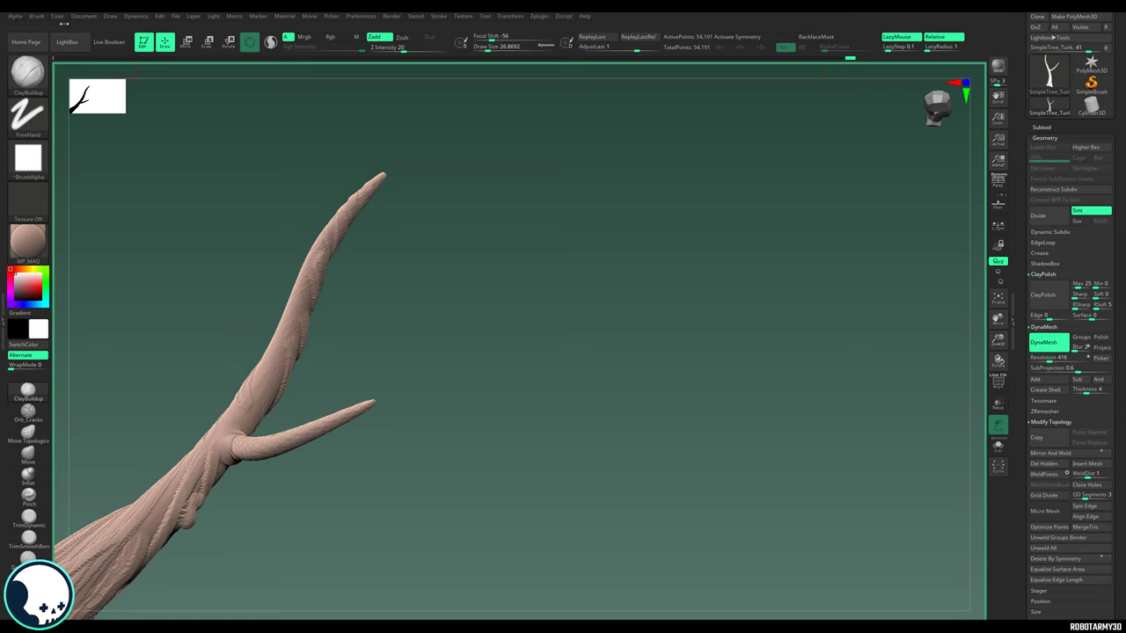
Step: Sculpt bark ridges on the upper branch's tip with the ClayBuildup brush's backface masking enabled, and turn the masking off again
{"action": "left_click", "coordinate": [37, 16]}
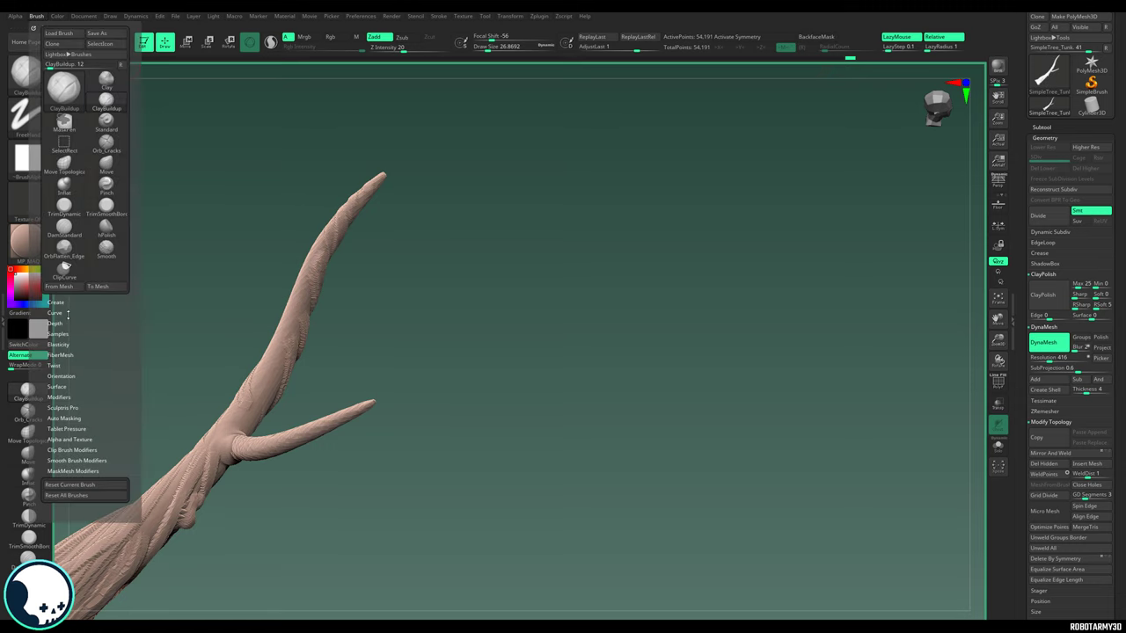
{"action": "left_click", "coordinate": [75, 419]}
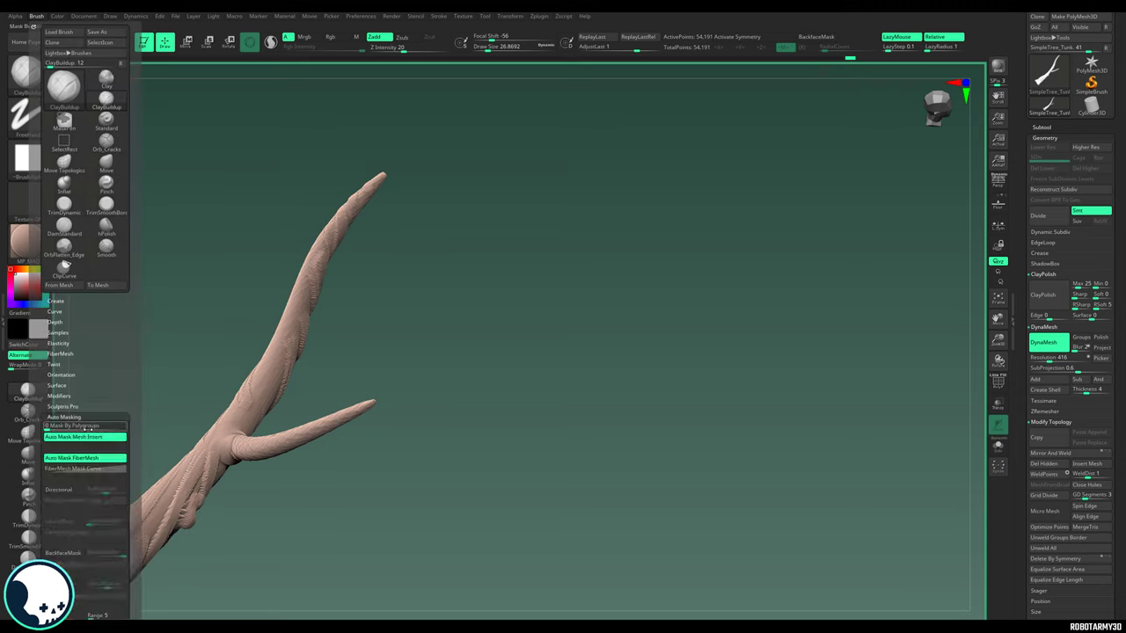
{"action": "left_click", "coordinate": [66, 553]}
{"action": "left_click_drag", "start_coordinate": [399, 332], "coordinate": [380, 234]}
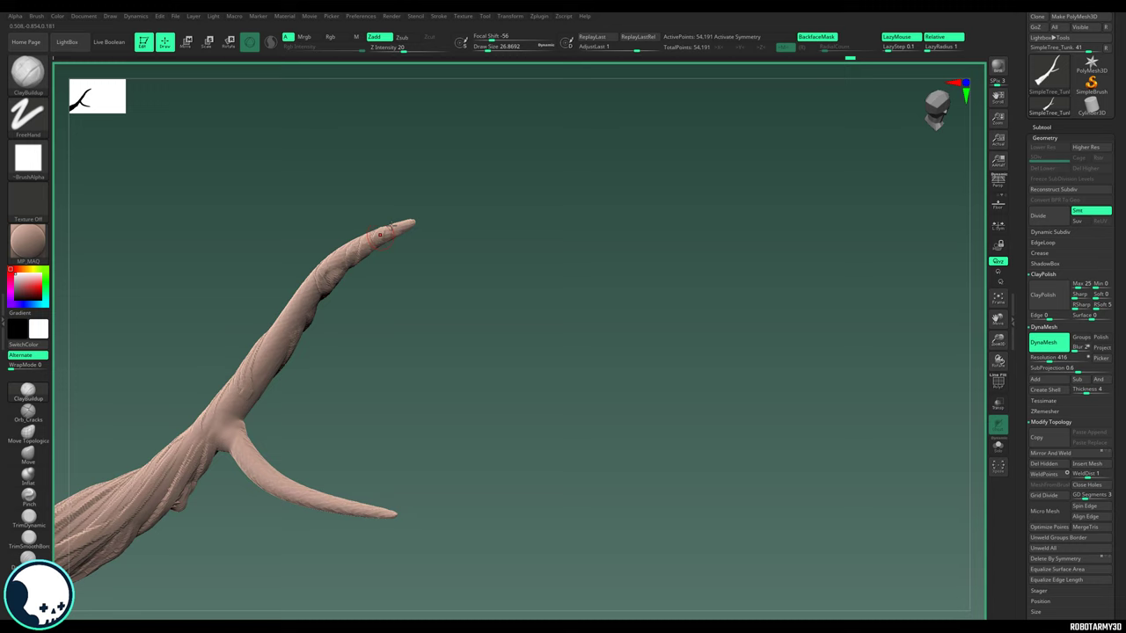
{"action": "left_click", "coordinate": [817, 37]}
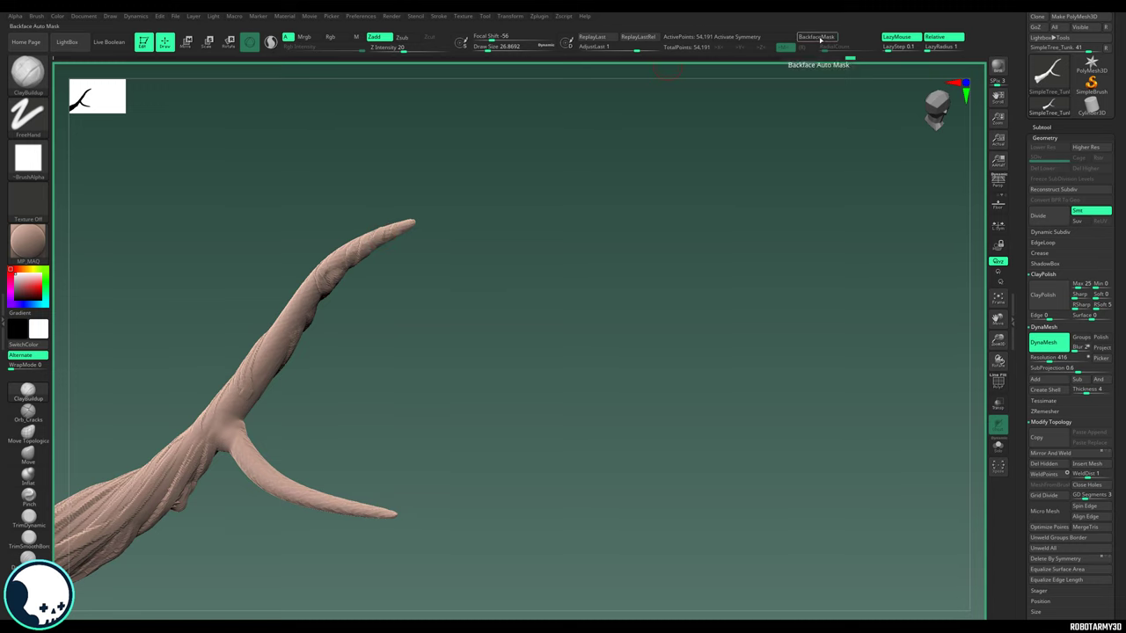
Step: Sculpt twisting bark ridges along the smooth side branch and around its base with ClayBuildup at a draw size of about 27
{"action": "left_click_drag", "start_coordinate": [457, 352], "coordinate": [387, 387]}
{"action": "left_click_drag", "start_coordinate": [206, 402], "coordinate": [229, 378], "text": "shift"}
{"action": "left_click_drag", "start_coordinate": [457, 370], "coordinate": [399, 292]}
{"action": "left_click_drag", "start_coordinate": [341, 484], "coordinate": [335, 339]}
{"action": "mouse_move", "coordinate": [475, 255]}
{"action": "left_mouse_down"}
{"action": "mouse_move", "coordinate": [249, 231]}
{"action": "mouse_move", "coordinate": [402, 301]}
{"action": "left_mouse_up"}
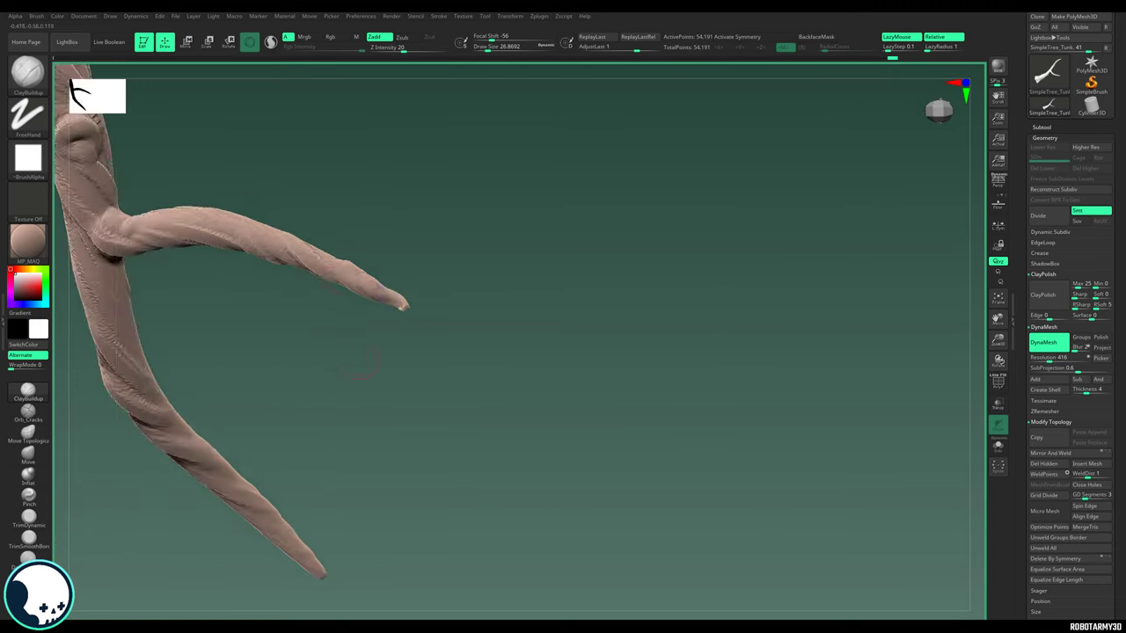
{"action": "left_click_drag", "start_coordinate": [492, 370], "coordinate": [563, 264]}
{"action": "left_click_drag", "start_coordinate": [132, 396], "coordinate": [255, 431]}
{"action": "left_click_drag", "start_coordinate": [492, 264], "coordinate": [563, 316]}
{"action": "mouse_move", "coordinate": [171, 233]}
{"action": "left_mouse_down"}
{"action": "mouse_move", "coordinate": [264, 308]}
{"action": "mouse_move", "coordinate": [405, 484]}
{"action": "left_mouse_up"}
Step: Refine the bark ridges on the trunk and branches with backface masking enabled, and smooth the middle of the side branch
{"action": "left_click_drag", "start_coordinate": [616, 352], "coordinate": [581, 396]}
{"action": "left_click_drag", "start_coordinate": [348, 350], "coordinate": [433, 427]}
{"action": "left_click_drag", "start_coordinate": [563, 352], "coordinate": [687, 352]}
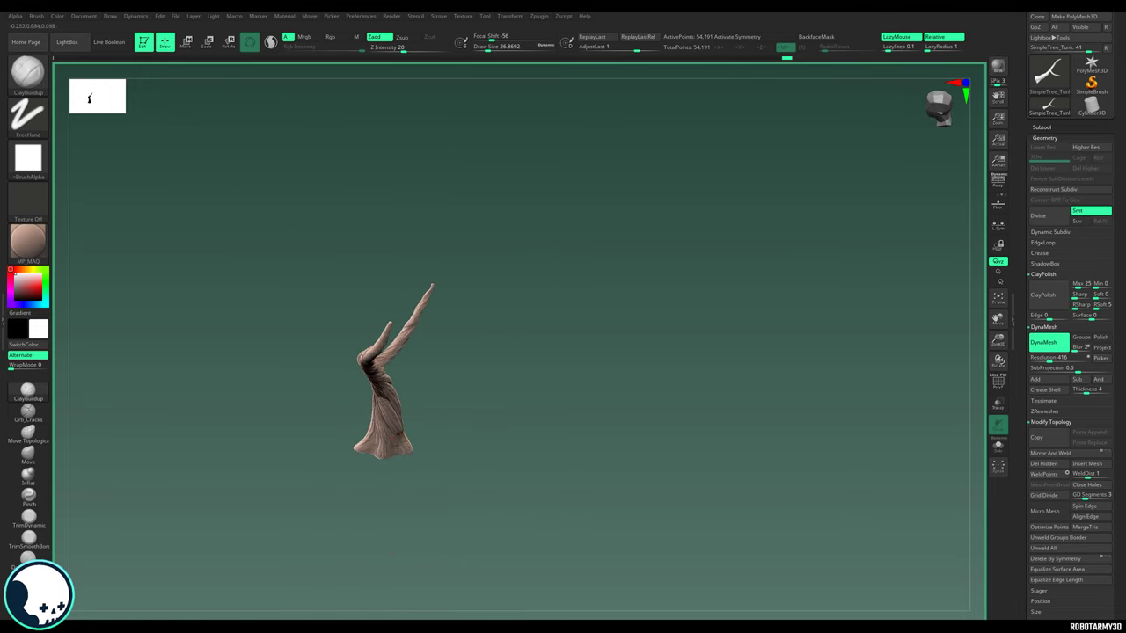
{"action": "left_click_drag", "start_coordinate": [380, 471], "coordinate": [538, 477]}
{"action": "left_click_drag", "start_coordinate": [400, 339], "coordinate": [418, 449]}
{"action": "mouse_move", "coordinate": [537, 423]}
{"action": "left_mouse_down"}
{"action": "mouse_move", "coordinate": [598, 422]}
{"action": "mouse_move", "coordinate": [686, 395]}
{"action": "left_mouse_up"}
{"action": "left_click_drag", "start_coordinate": [474, 256], "coordinate": [469, 311]}
{"action": "left_click_drag", "start_coordinate": [378, 263], "coordinate": [401, 284], "text": "shift"}
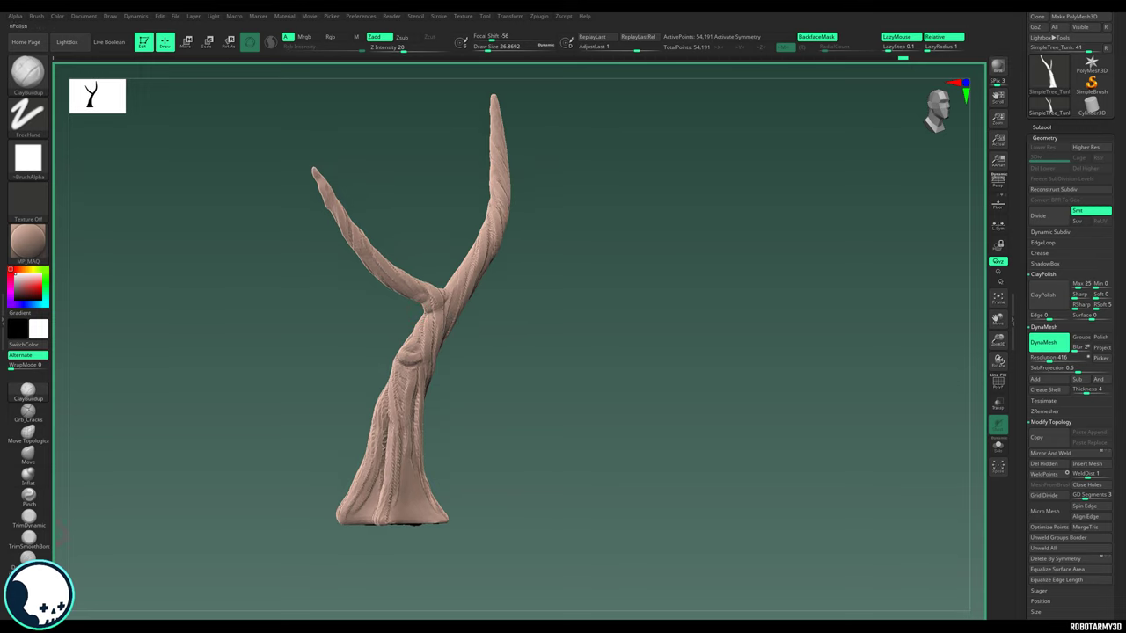
Step: Thicken parts of the side branch and the fork with the Inflat brush at a draw size of about 71, and smooth the upper branch
{"action": "left_click", "coordinate": [30, 475]}
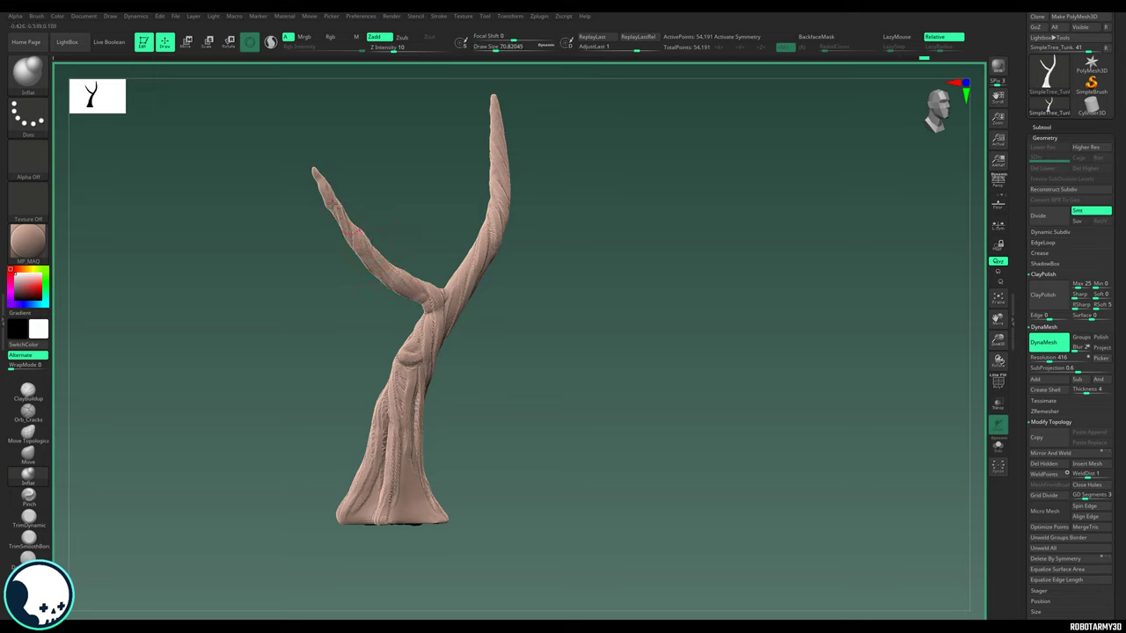
{"action": "left_click_drag", "start_coordinate": [466, 264], "coordinate": [512, 297]}
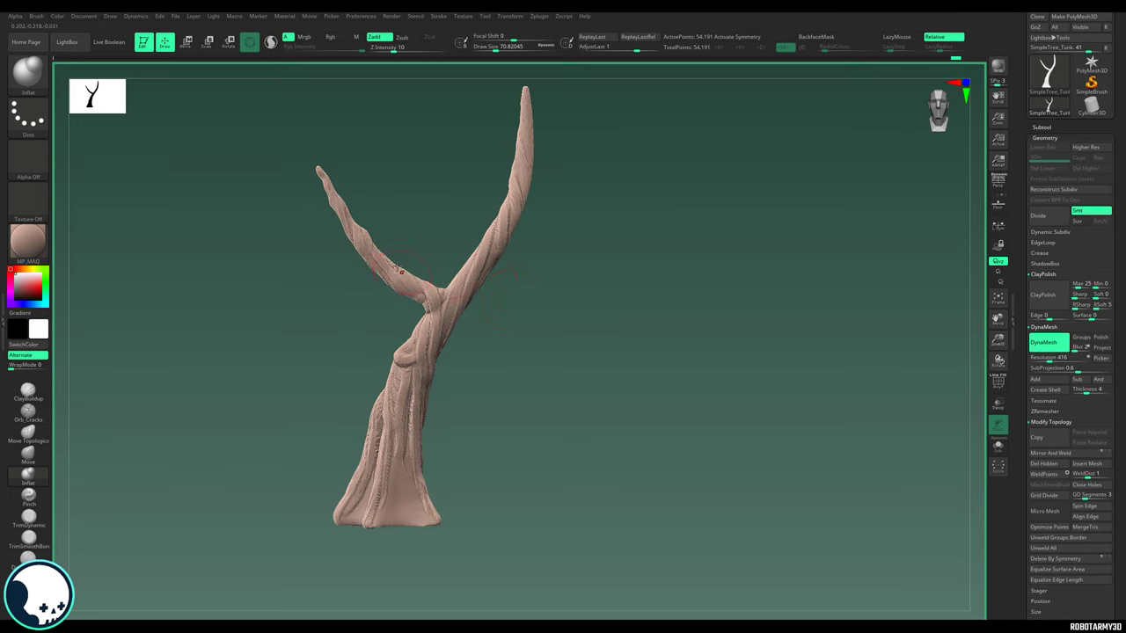
{"action": "left_click_drag", "start_coordinate": [366, 249], "coordinate": [364, 237]}
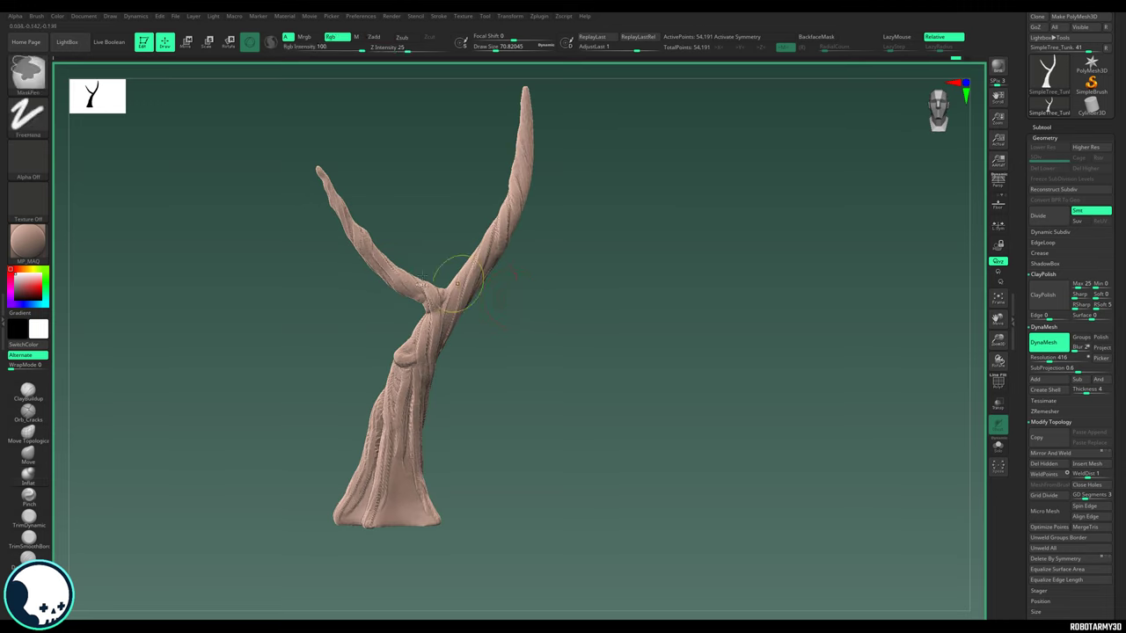
{"action": "mouse_move", "coordinate": [493, 278]}
{"action": "left_mouse_down"}
{"action": "mouse_move", "coordinate": [541, 290]}
{"action": "mouse_move", "coordinate": [499, 290]}
{"action": "left_mouse_up"}
{"action": "mouse_move", "coordinate": [563, 348]}
{"action": "left_mouse_down"}
{"action": "mouse_move", "coordinate": [567, 382]}
{"action": "mouse_move", "coordinate": [641, 371]}
{"action": "mouse_move", "coordinate": [541, 350]}
{"action": "left_mouse_up"}
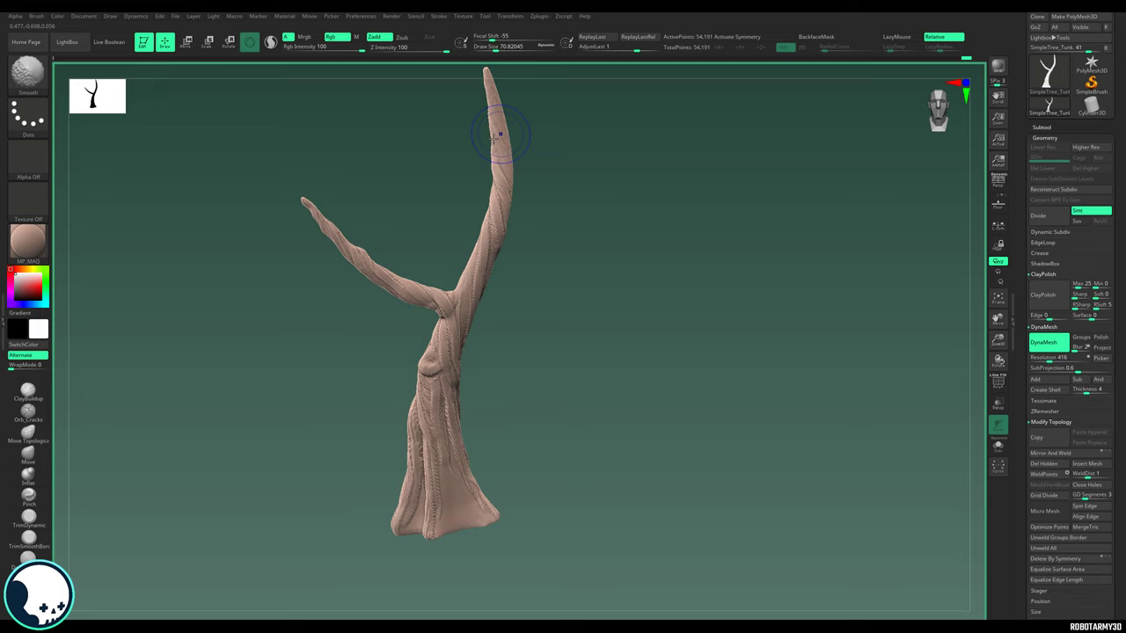
Step: Bend the upper branch into a wavy curve using the Move brush at a draw size of about 124
{"action": "left_click", "coordinate": [35, 451]}
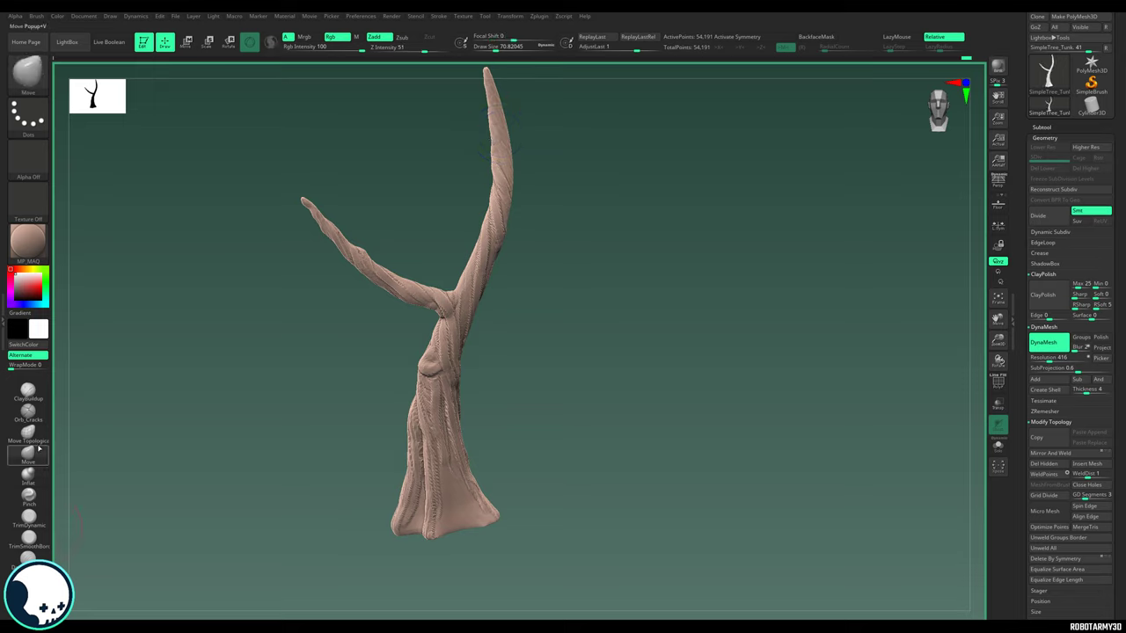
{"action": "left_click_drag", "start_coordinate": [495, 48], "coordinate": [503, 48]}
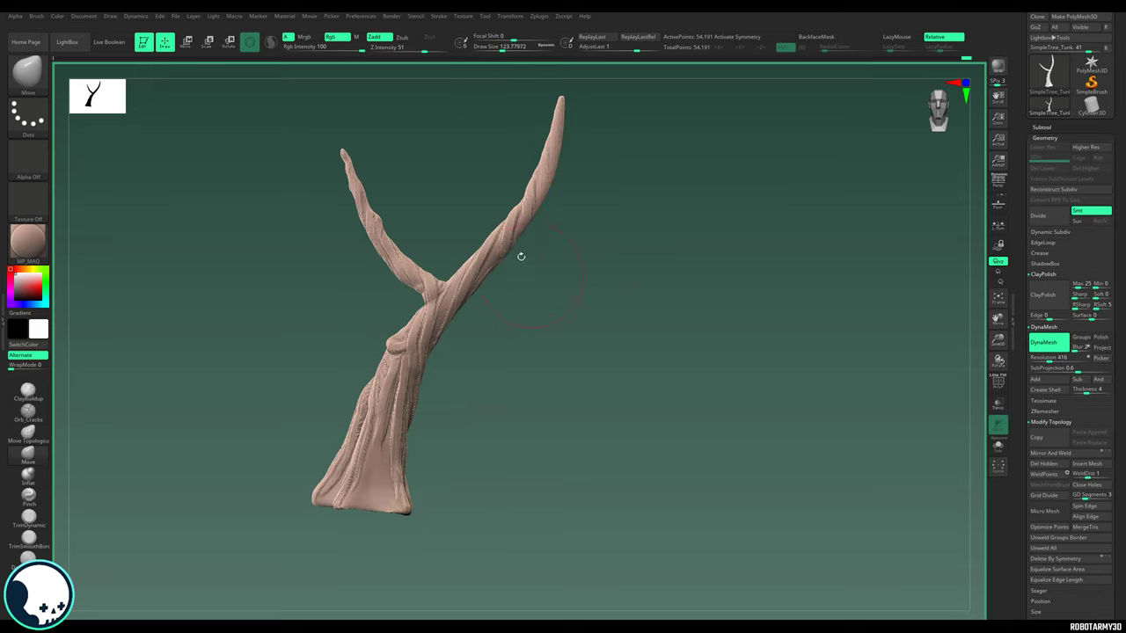
{"action": "left_click_drag", "start_coordinate": [497, 240], "coordinate": [503, 248]}
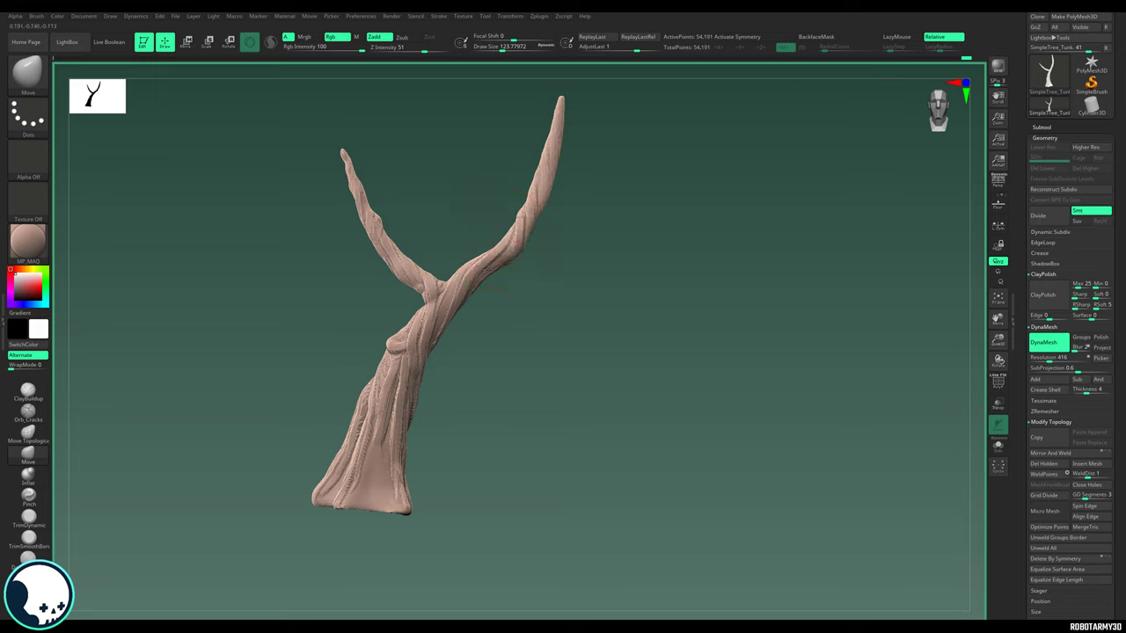
{"action": "left_click_drag", "start_coordinate": [540, 180], "coordinate": [543, 184]}
{"action": "mouse_move", "coordinate": [556, 143]}
{"action": "left_mouse_down"}
{"action": "mouse_move", "coordinate": [570, 109]}
{"action": "mouse_move", "coordinate": [566, 151]}
{"action": "mouse_move", "coordinate": [542, 181]}
{"action": "left_mouse_up"}
{"action": "left_click_drag", "start_coordinate": [495, 261], "coordinate": [501, 263]}
{"action": "left_click_drag", "start_coordinate": [533, 203], "coordinate": [537, 201]}
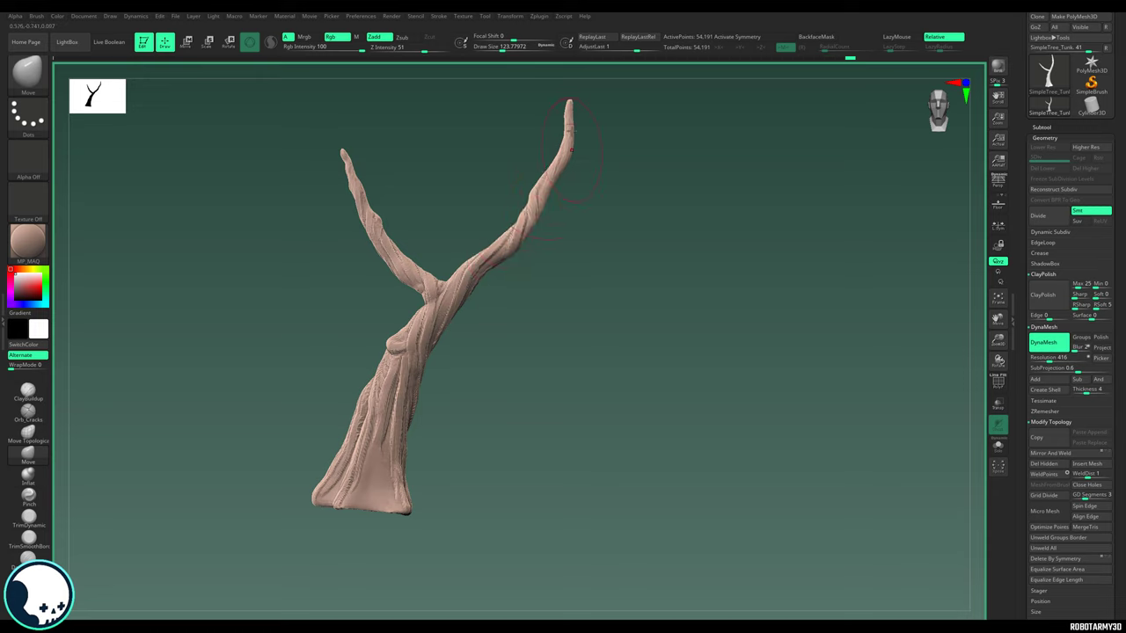
Step: Bend the side branch into a crooked shape with the Move brush
{"action": "left_click_drag", "start_coordinate": [407, 261], "coordinate": [388, 250]}
{"action": "mouse_move", "coordinate": [359, 197]}
{"action": "left_mouse_down"}
{"action": "mouse_move", "coordinate": [352, 204]}
{"action": "mouse_move", "coordinate": [382, 218]}
{"action": "left_mouse_up"}
{"action": "right_click_drag", "start_coordinate": [440, 264], "coordinate": [387, 361]}
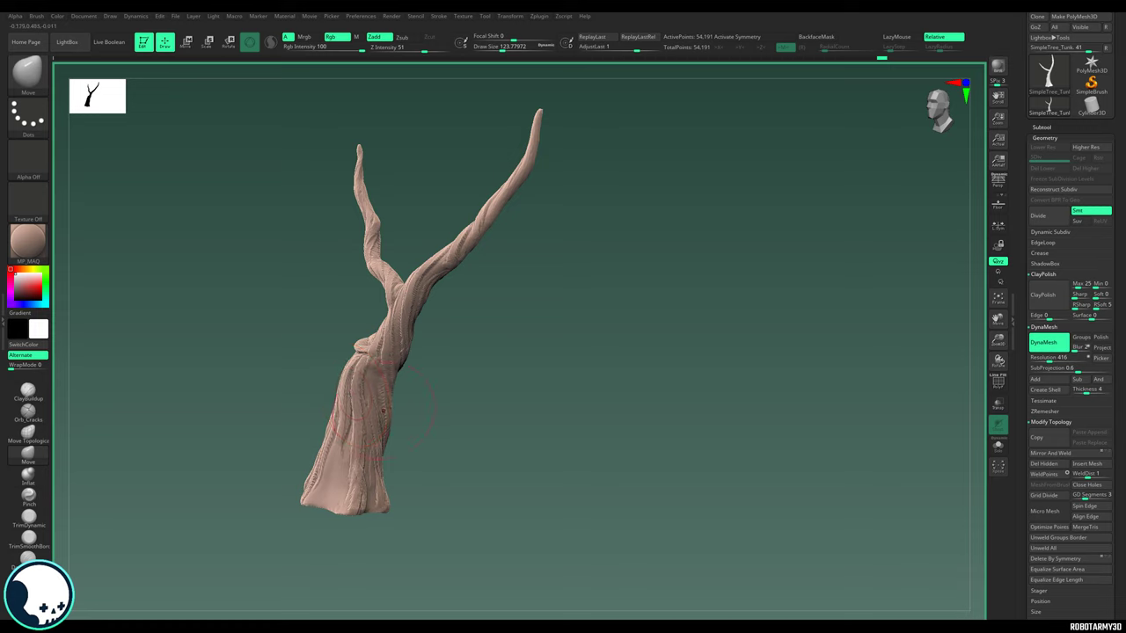
{"action": "right_click_drag", "start_coordinate": [384, 410], "coordinate": [478, 328]}
Step: Reshape the fork where the side branch meets the trunk using the Move brush at a draw size of about 87
{"action": "left_click", "coordinate": [498, 49]}
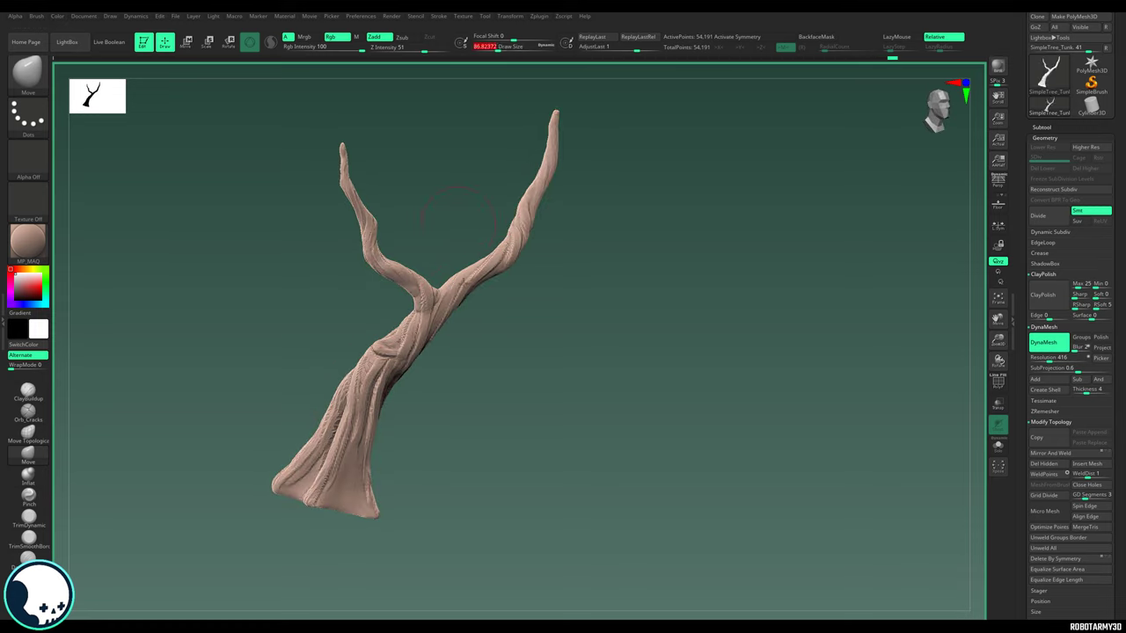
{"action": "right_click_drag", "start_coordinate": [479, 268], "coordinate": [545, 281]}
{"action": "left_click_drag", "start_coordinate": [468, 288], "coordinate": [452, 277]}
{"action": "right_click_drag", "start_coordinate": [458, 270], "coordinate": [511, 249]}
{"action": "left_click_drag", "start_coordinate": [511, 249], "coordinate": [488, 242]}
{"action": "mouse_move", "coordinate": [488, 242]}
{"action": "right_mouse_down"}
{"action": "mouse_move", "coordinate": [429, 338]}
{"action": "mouse_move", "coordinate": [501, 352]}
{"action": "mouse_move", "coordinate": [467, 396]}
{"action": "right_mouse_up"}
Step: Build up bulging root forms and knobs around the trunk's base with ClayBuildup
{"action": "left_click", "coordinate": [28, 391]}
{"action": "left_click_drag", "start_coordinate": [407, 432], "coordinate": [374, 468]}
{"action": "mouse_move", "coordinate": [492, 395]}
{"action": "right_mouse_down"}
{"action": "mouse_move", "coordinate": [439, 376]}
{"action": "mouse_move", "coordinate": [476, 388]}
{"action": "right_mouse_up"}
{"action": "mouse_move", "coordinate": [424, 405]}
{"action": "left_mouse_down"}
{"action": "mouse_move", "coordinate": [439, 387]}
{"action": "mouse_move", "coordinate": [429, 401]}
{"action": "left_mouse_up"}
{"action": "right_click_drag", "start_coordinate": [493, 387], "coordinate": [440, 352]}
{"action": "left_click_drag", "start_coordinate": [431, 330], "coordinate": [464, 350]}
{"action": "left_click_drag", "start_coordinate": [440, 322], "coordinate": [475, 357]}
{"action": "mouse_move", "coordinate": [493, 352]}
{"action": "right_mouse_down"}
{"action": "mouse_move", "coordinate": [563, 369]}
{"action": "mouse_move", "coordinate": [545, 383]}
{"action": "mouse_move", "coordinate": [475, 369]}
{"action": "right_mouse_up"}
Step: Pull the roots outward and adjust the branches' silhouette with the Move brush at a draw size of about 124
{"action": "left_click", "coordinate": [28, 454]}
{"action": "left_click_drag", "start_coordinate": [506, 440], "coordinate": [492, 453]}
{"action": "mouse_move", "coordinate": [528, 378]}
{"action": "right_mouse_down"}
{"action": "mouse_move", "coordinate": [483, 374]}
{"action": "mouse_move", "coordinate": [598, 369]}
{"action": "right_mouse_up"}
{"action": "left_click_drag", "start_coordinate": [387, 431], "coordinate": [373, 444]}
{"action": "right_click_drag", "start_coordinate": [546, 379], "coordinate": [440, 392]}
{"action": "right_click_drag", "start_coordinate": [511, 321], "coordinate": [600, 189]}
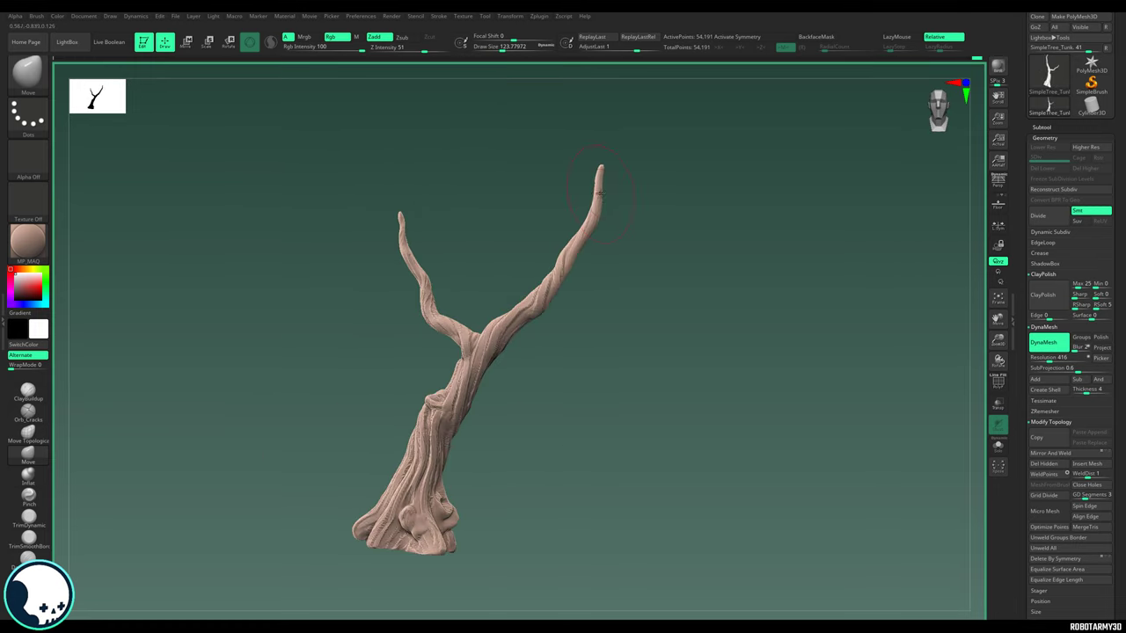
{"action": "right_click_drag", "start_coordinate": [629, 344], "coordinate": [666, 390]}
Step: Re-DynaMesh the trunk and soften its surface slightly with the Polish deformation
{"action": "left_click_drag", "start_coordinate": [1114, 440], "coordinate": [1114, 304]}
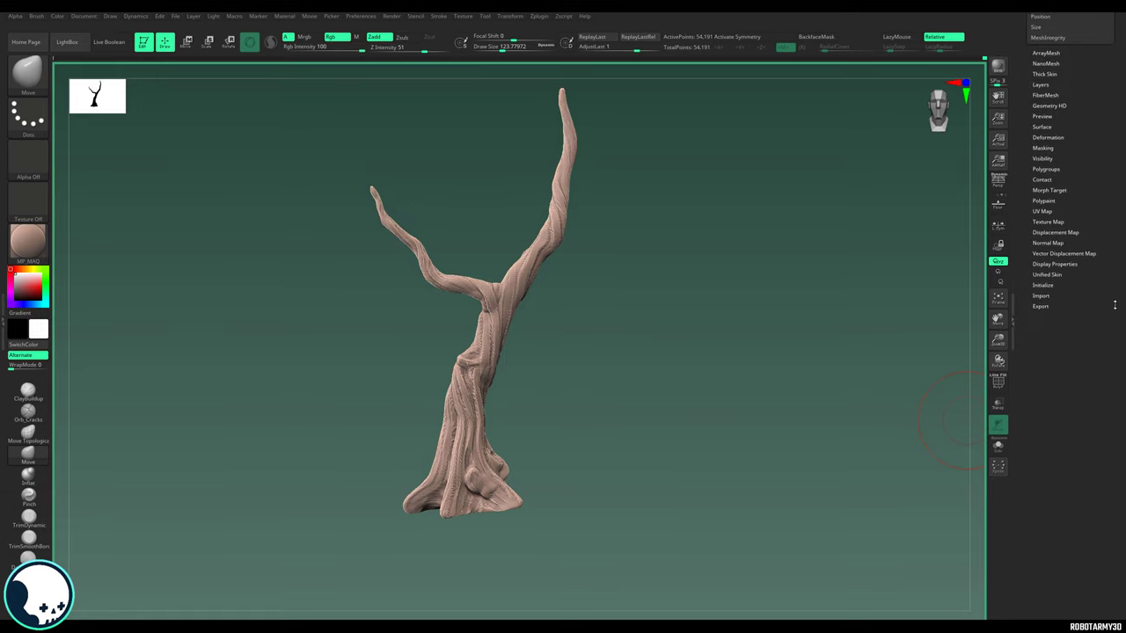
{"action": "left_click", "coordinate": [1048, 139]}
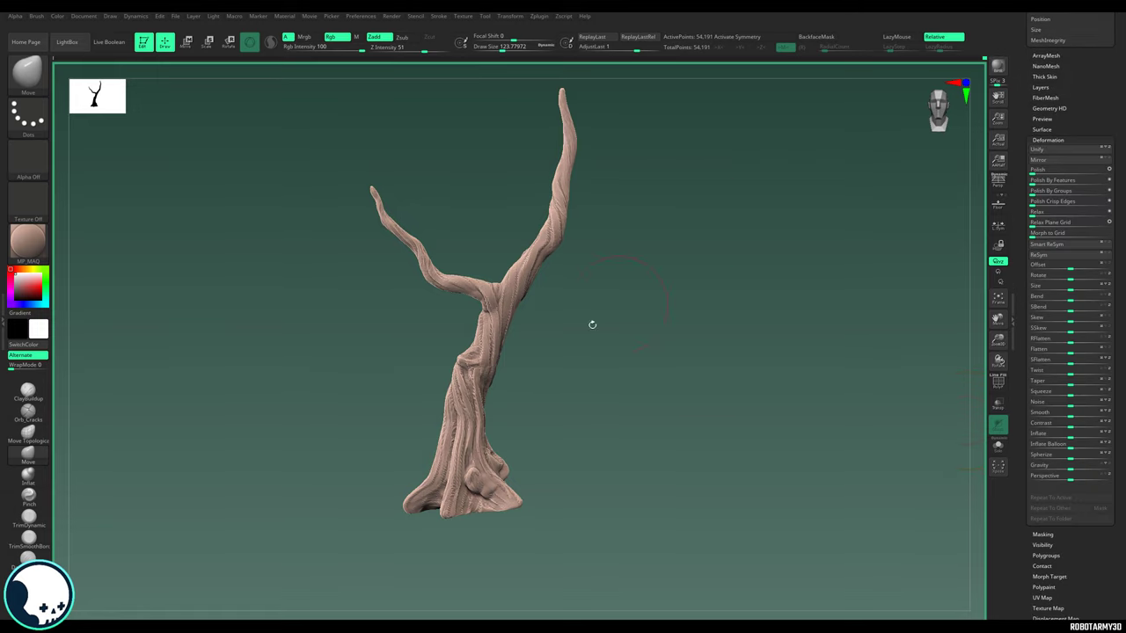
{"action": "left_click_drag", "start_coordinate": [681, 258], "coordinate": [712, 315], "text": "ctrl"}
{"action": "left_click_drag", "start_coordinate": [1032, 173], "coordinate": [1037, 173]}
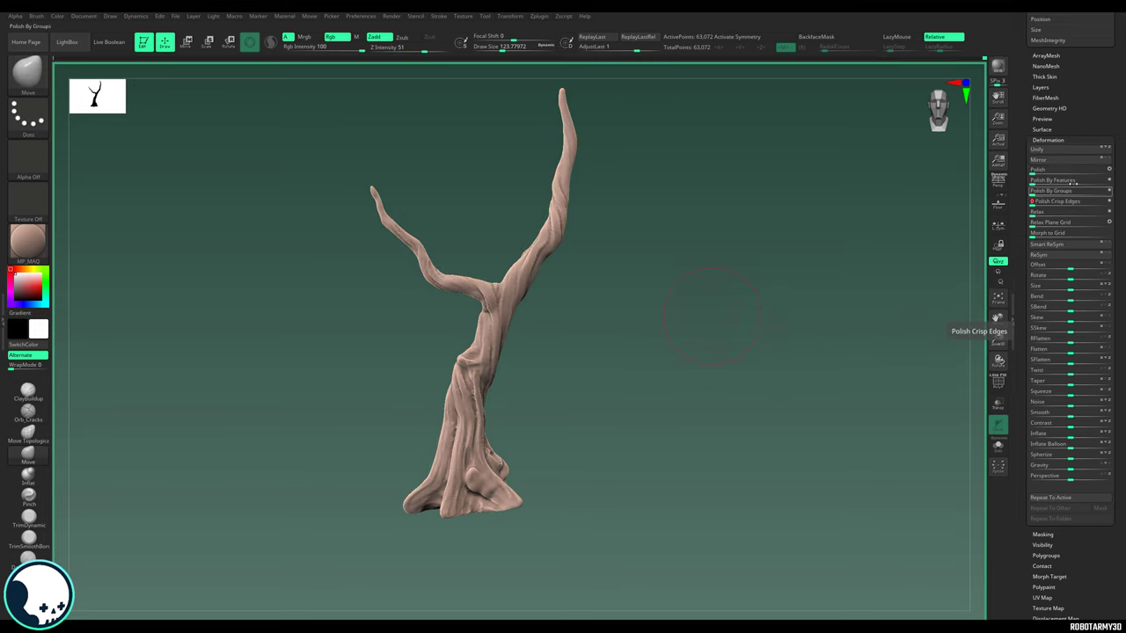
Step: Adjust ClayPolish's Sharp setting and use ClayPolish to crisp up the bark ridges
{"action": "scroll", "coordinate": [1122, 208], "scroll_direction": "up", "scroll_amount": 8}
{"action": "scroll", "coordinate": [1122, 207], "scroll_direction": "up", "scroll_amount": 2}
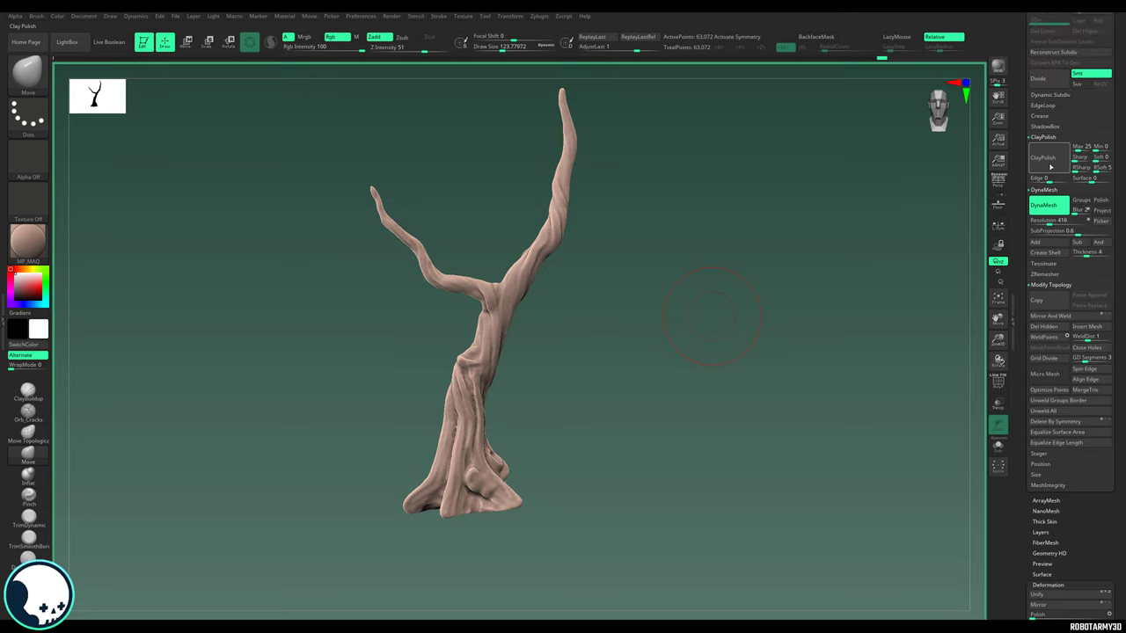
{"action": "left_click_drag", "start_coordinate": [1075, 160], "coordinate": [1078, 158]}
{"action": "left_click_drag", "start_coordinate": [765, 291], "coordinate": [489, 400]}
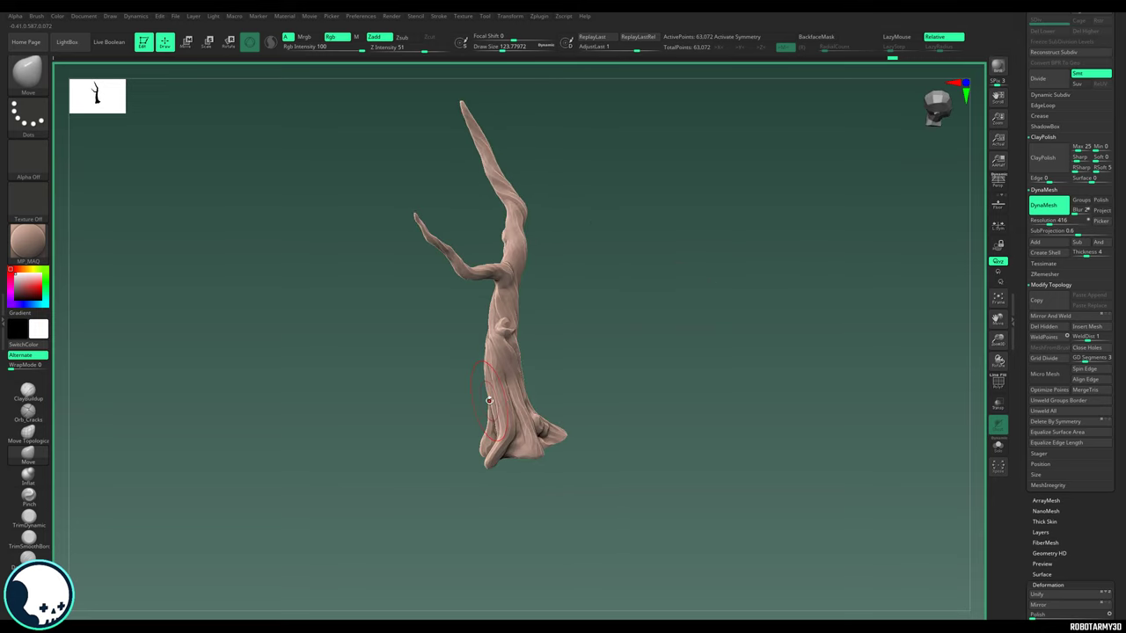
Step: Choose the Orb_Cracks brush at a draw size of about 16 and re-DynaMesh the trunk at resolution 968
{"action": "left_click", "coordinate": [28, 410]}
{"action": "left_click_drag", "start_coordinate": [504, 47], "coordinate": [484, 50]}
{"action": "left_click_drag", "start_coordinate": [631, 272], "coordinate": [616, 343], "text": "alt"}
{"action": "left_click_drag", "start_coordinate": [616, 343], "coordinate": [528, 357]}
{"action": "mouse_move", "coordinate": [607, 374]}
{"action": "left_mouse_down", "text": "alt"}
{"action": "mouse_move", "coordinate": [595, 282]}
{"action": "mouse_move", "coordinate": [492, 310]}
{"action": "left_mouse_up", "text": "alt"}
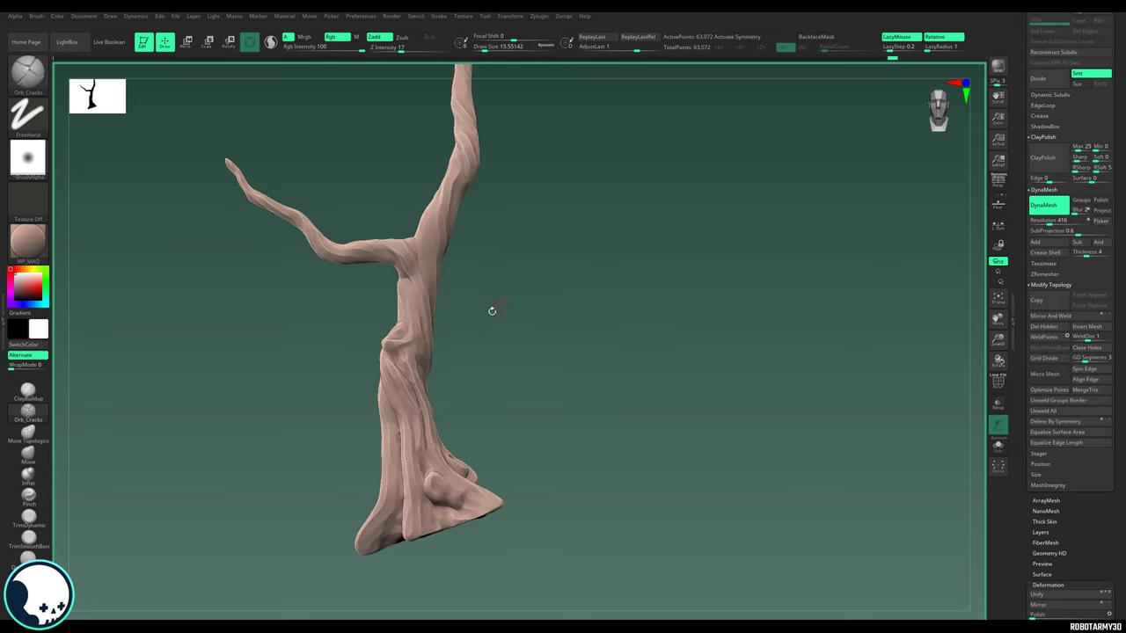
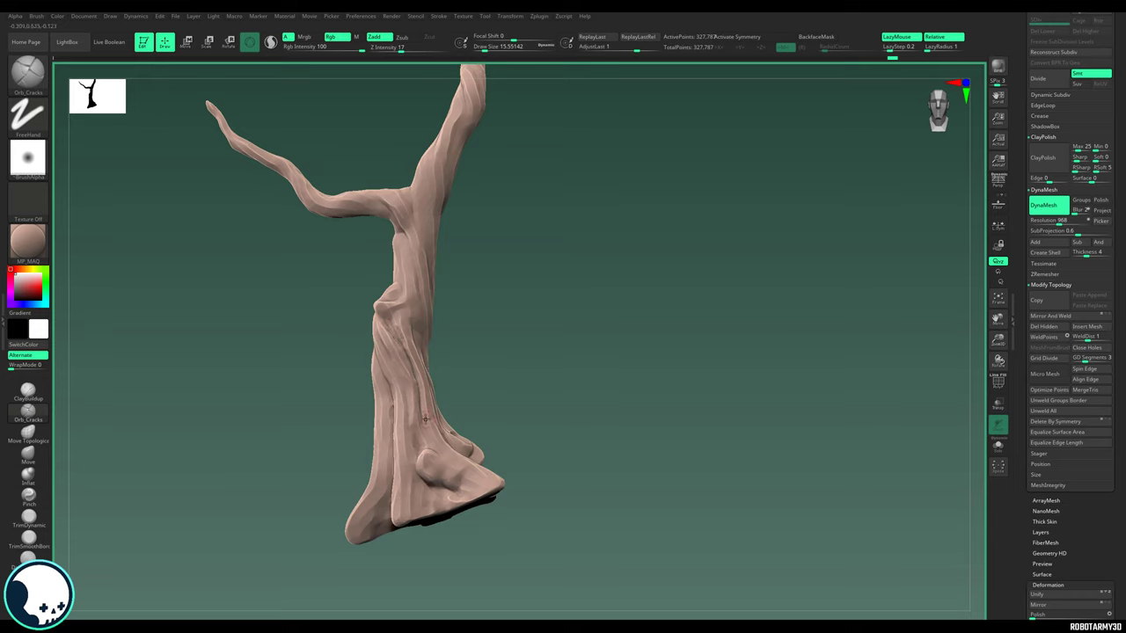
Step: Carve crack lines between the bark ridges of the lower and middle trunk with the Orb_Cracks brush
{"action": "right_click_drag", "start_coordinate": [426, 423], "coordinate": [418, 352]}
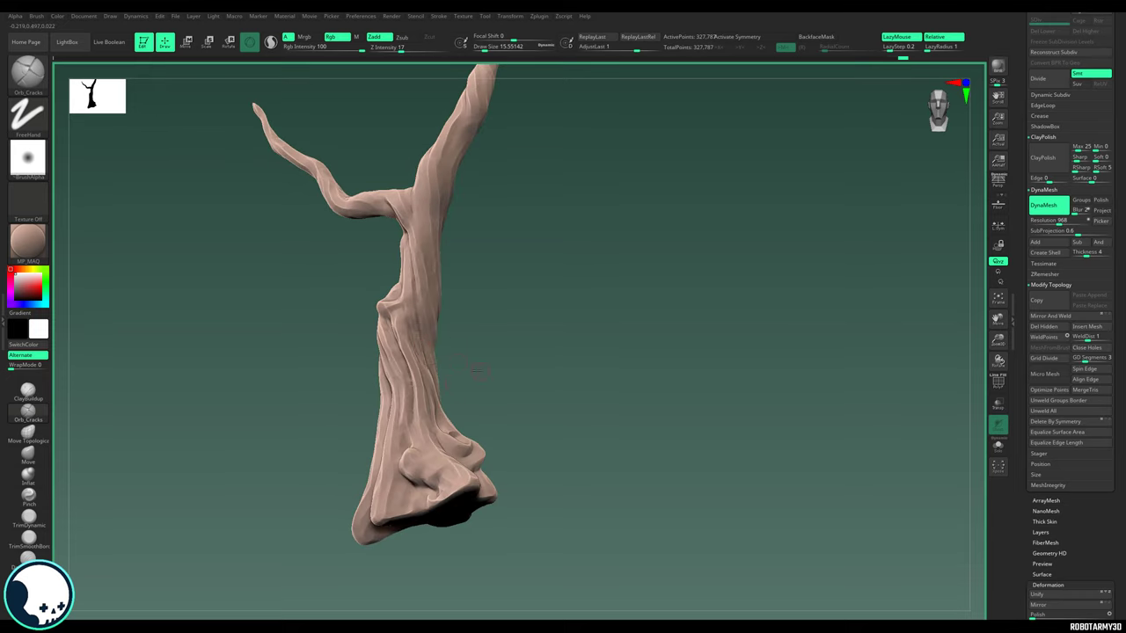
{"action": "left_click_drag", "start_coordinate": [476, 371], "coordinate": [434, 324]}
{"action": "left_click_drag", "start_coordinate": [483, 351], "coordinate": [451, 325]}
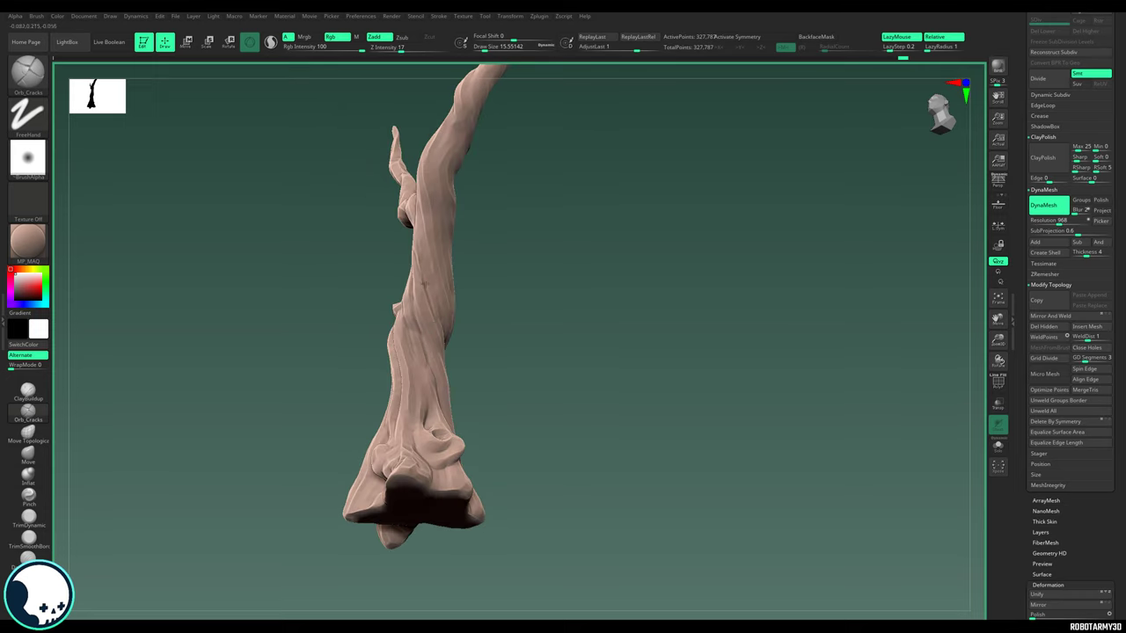
{"action": "right_click_drag", "start_coordinate": [424, 261], "coordinate": [429, 177]}
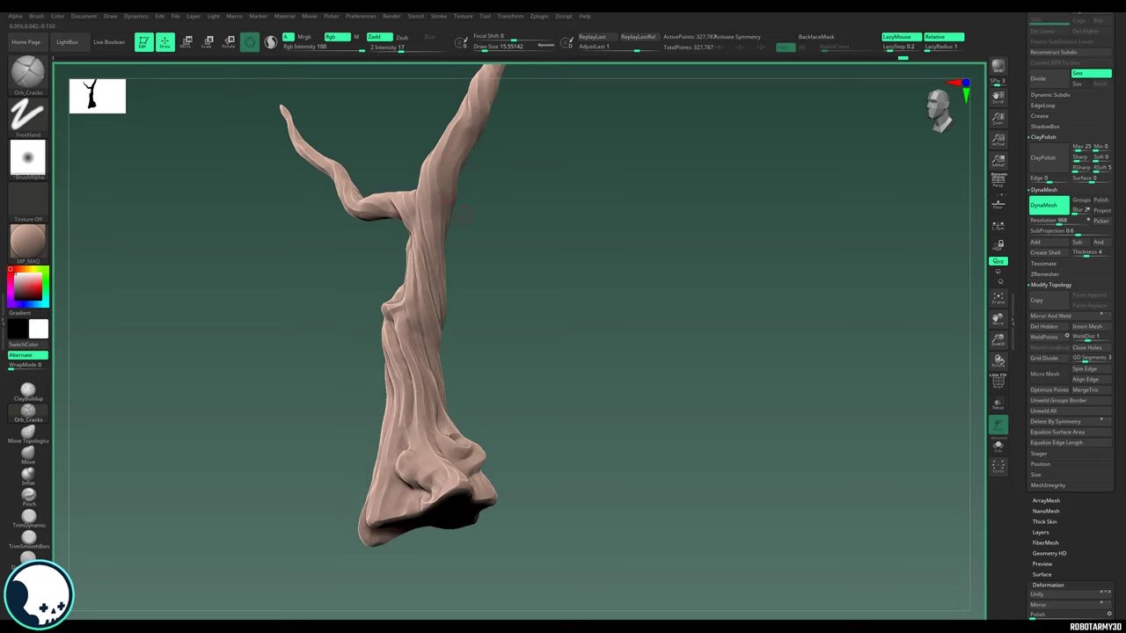
{"action": "right_click_drag", "start_coordinate": [478, 280], "coordinate": [433, 222]}
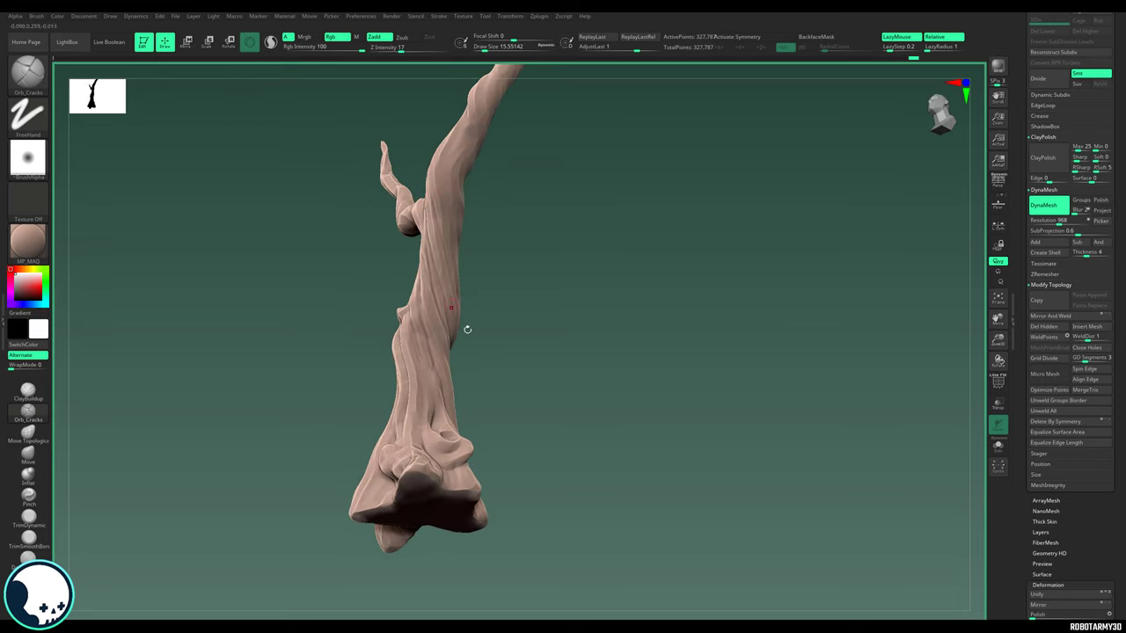
Step: Carve twisting cracks up the trunk to the fork and around the side branch's base with Orb_Cracks
{"action": "right_click_drag", "start_coordinate": [467, 329], "coordinate": [457, 286]}
{"action": "right_click_drag", "start_coordinate": [504, 413], "coordinate": [528, 431]}
{"action": "right_click_drag", "start_coordinate": [485, 287], "coordinate": [523, 233]}
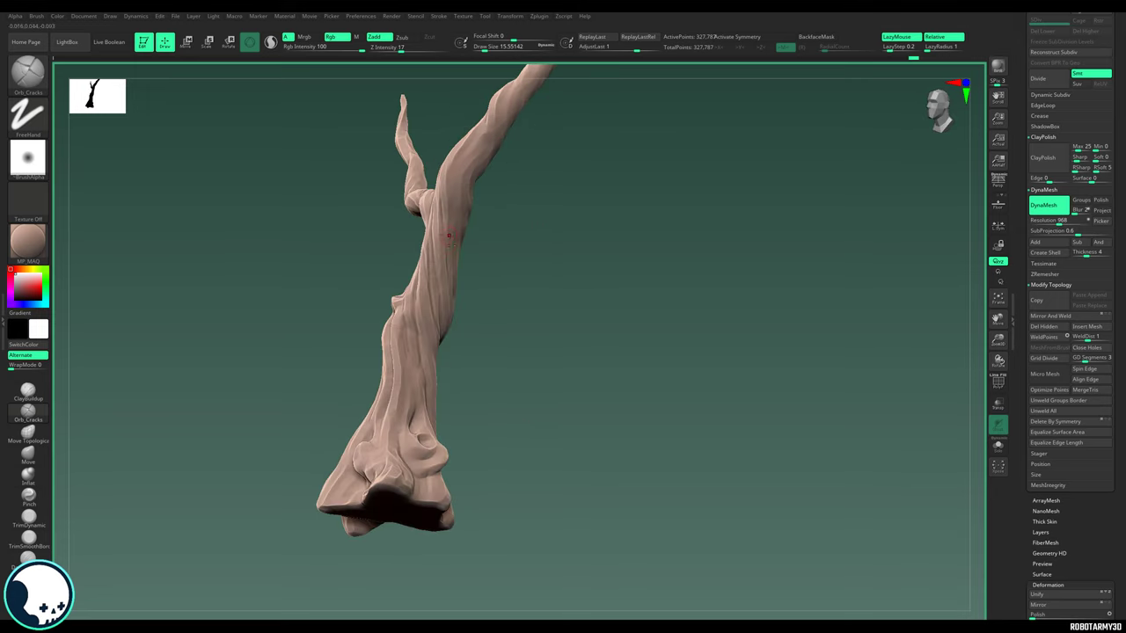
{"action": "right_click_drag", "start_coordinate": [449, 236], "coordinate": [553, 246]}
{"action": "right_click_drag", "start_coordinate": [483, 205], "coordinate": [435, 268]}
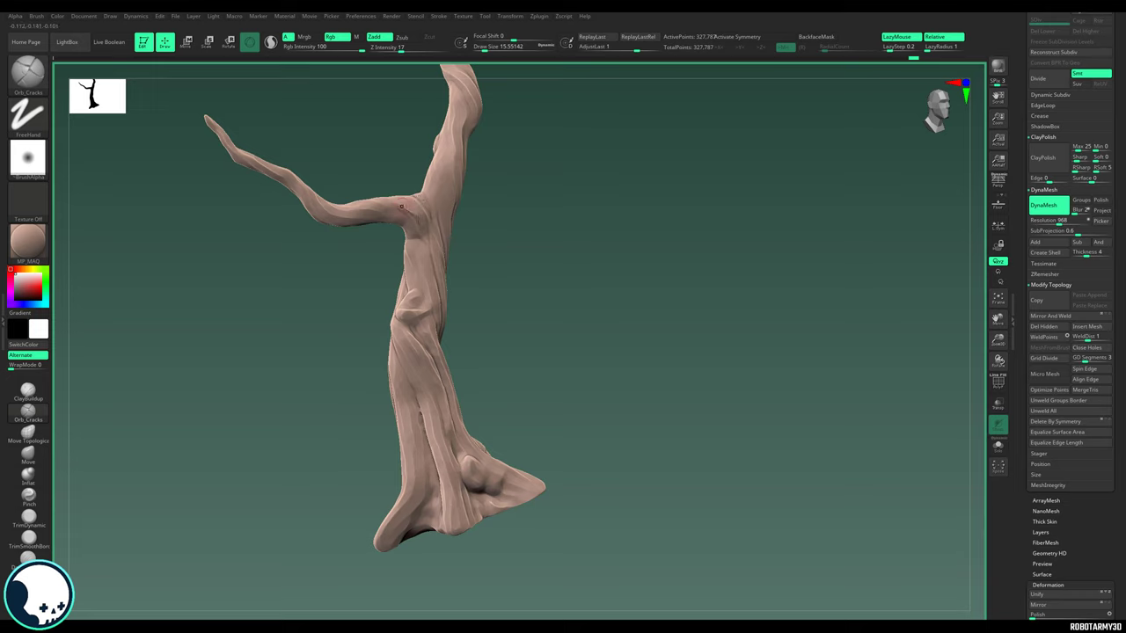
{"action": "right_click_drag", "start_coordinate": [484, 197], "coordinate": [429, 175]}
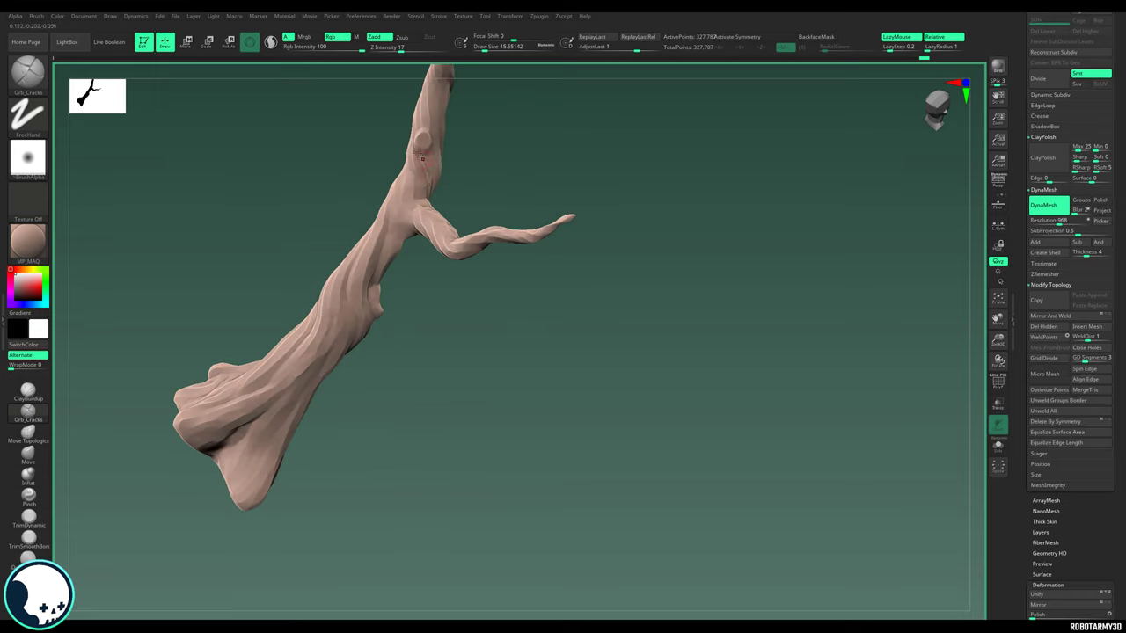
Step: Carve cracks around the knot on the upper branch and along the bark above the fork with Orb_Cracks
{"action": "right_click_drag", "start_coordinate": [423, 140], "coordinate": [440, 208]}
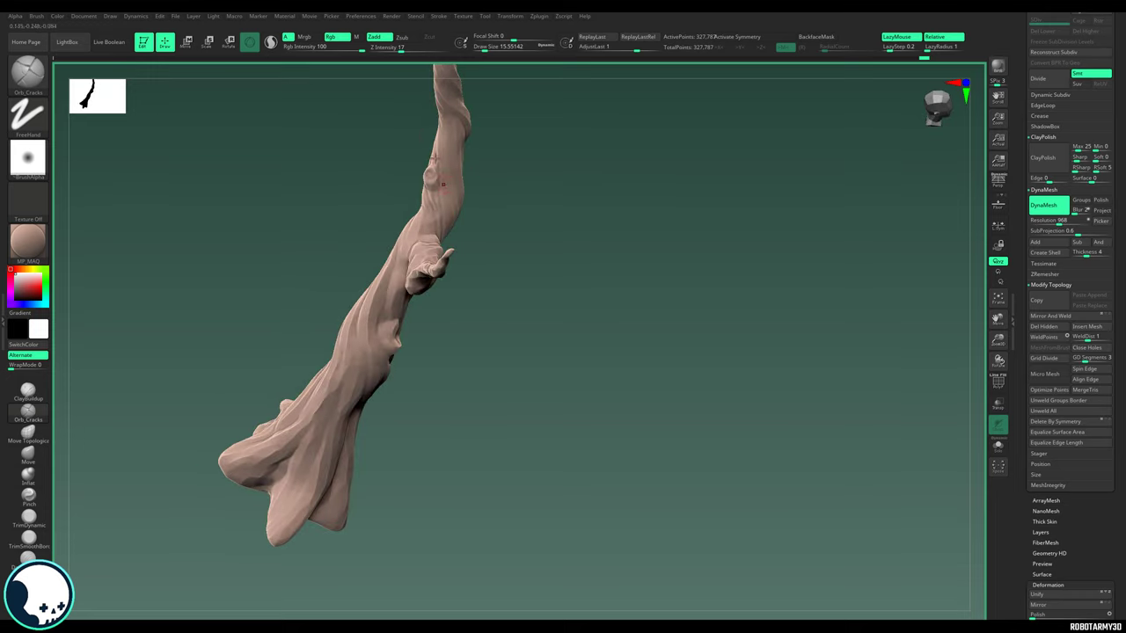
{"action": "right_click_drag", "start_coordinate": [524, 154], "coordinate": [439, 155]}
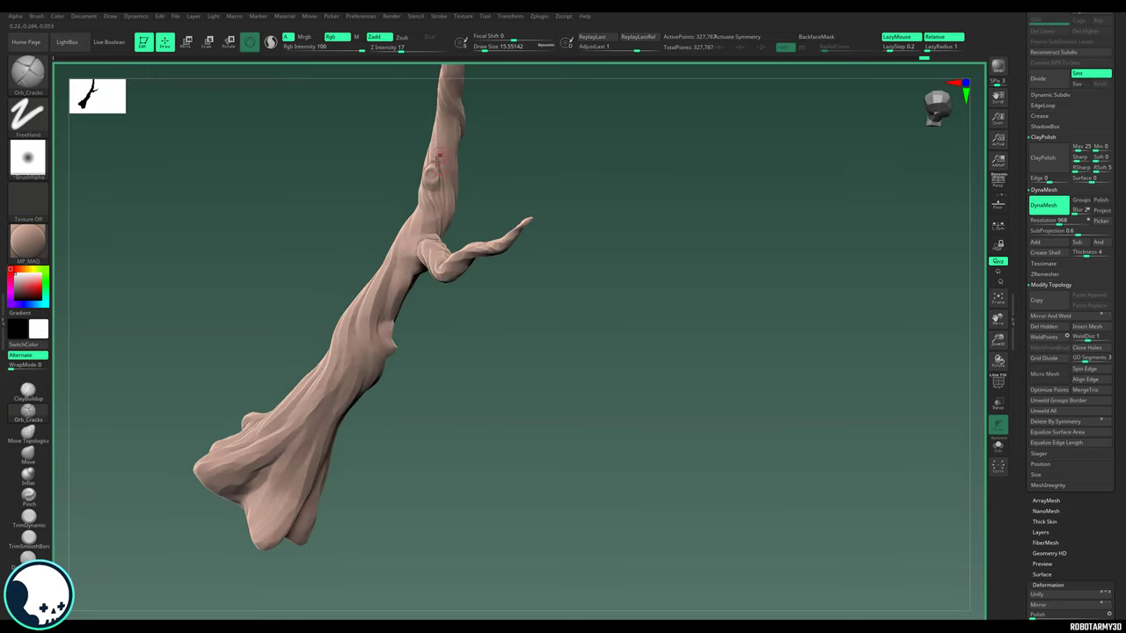
{"action": "right_click_drag", "start_coordinate": [438, 102], "coordinate": [443, 146]}
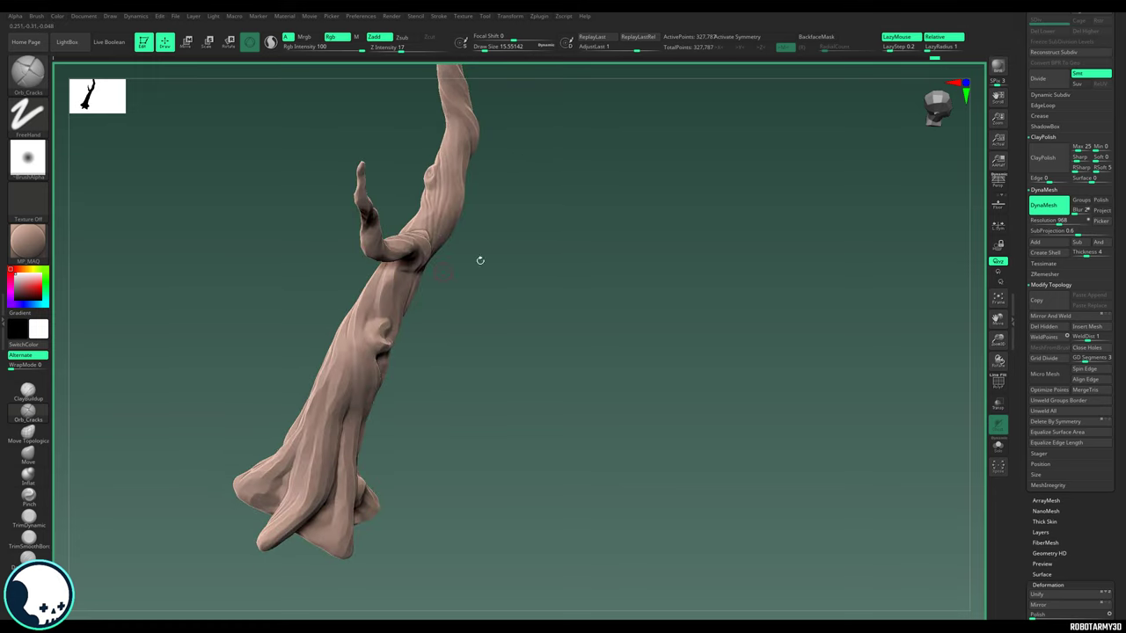
{"action": "right_click_drag", "start_coordinate": [481, 260], "coordinate": [437, 241]}
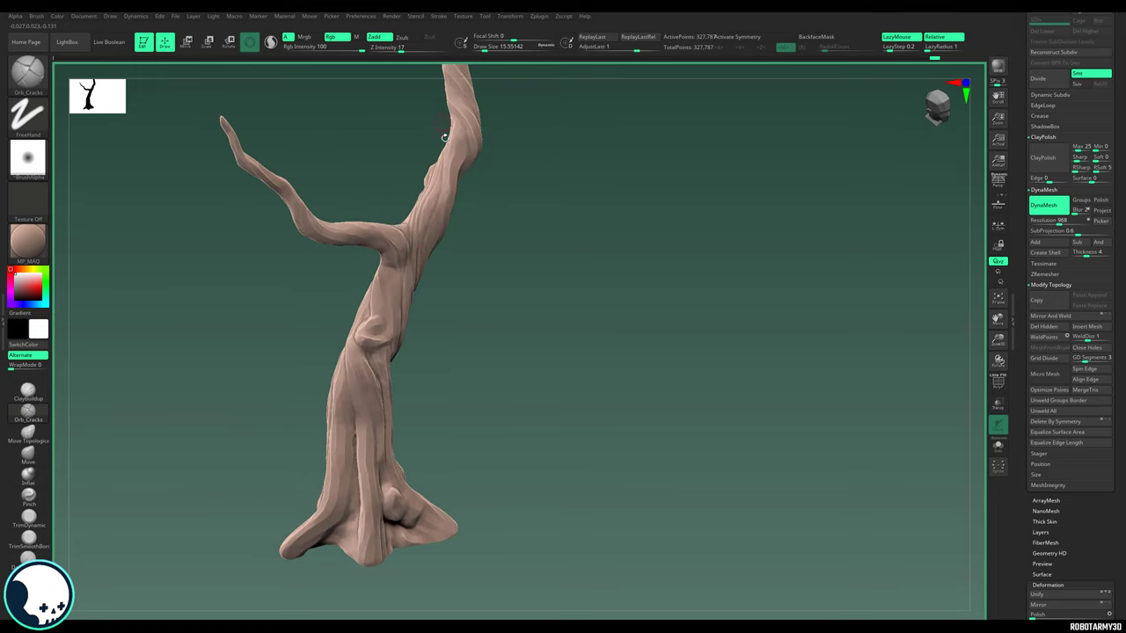
{"action": "right_click_drag", "start_coordinate": [466, 303], "coordinate": [446, 259]}
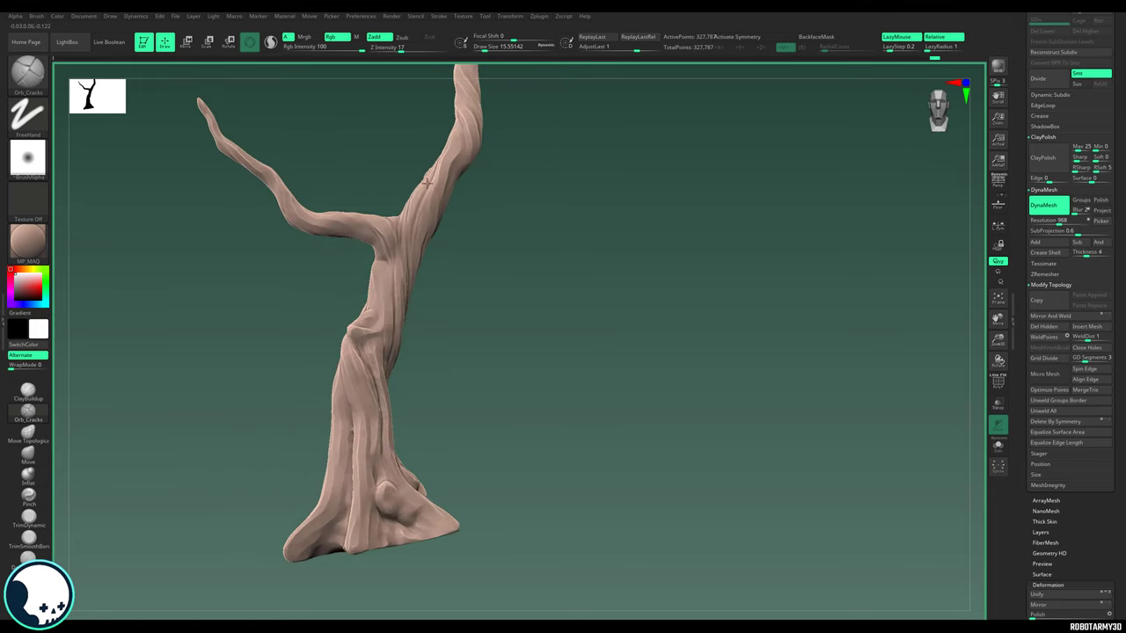
{"action": "right_click_drag", "start_coordinate": [427, 197], "coordinate": [437, 255]}
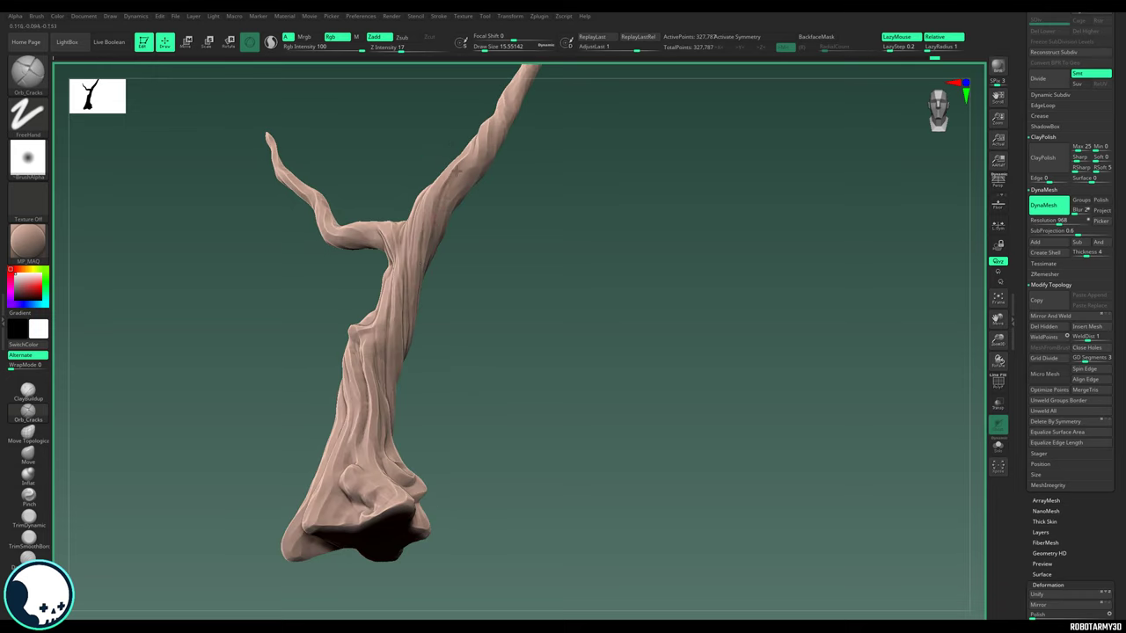
{"action": "right_click_drag", "start_coordinate": [525, 170], "coordinate": [475, 148]}
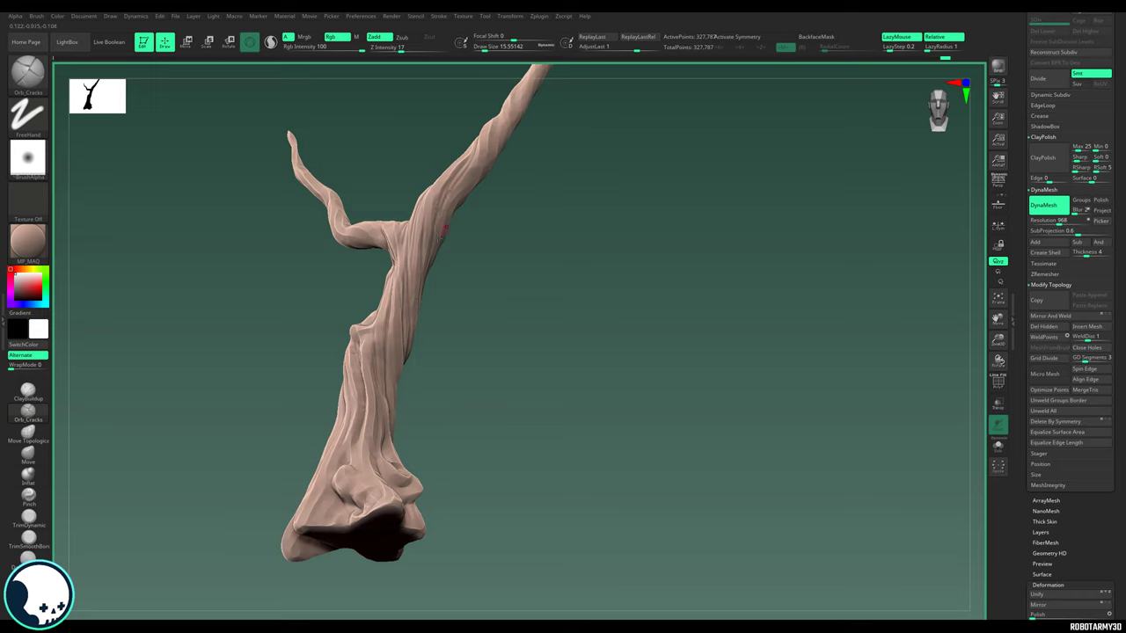
Step: Carve and smooth cracks along the upper branch above the fork from several sides with the Orb_Cracks brush
{"action": "right_click_drag", "start_coordinate": [496, 122], "coordinate": [442, 231]}
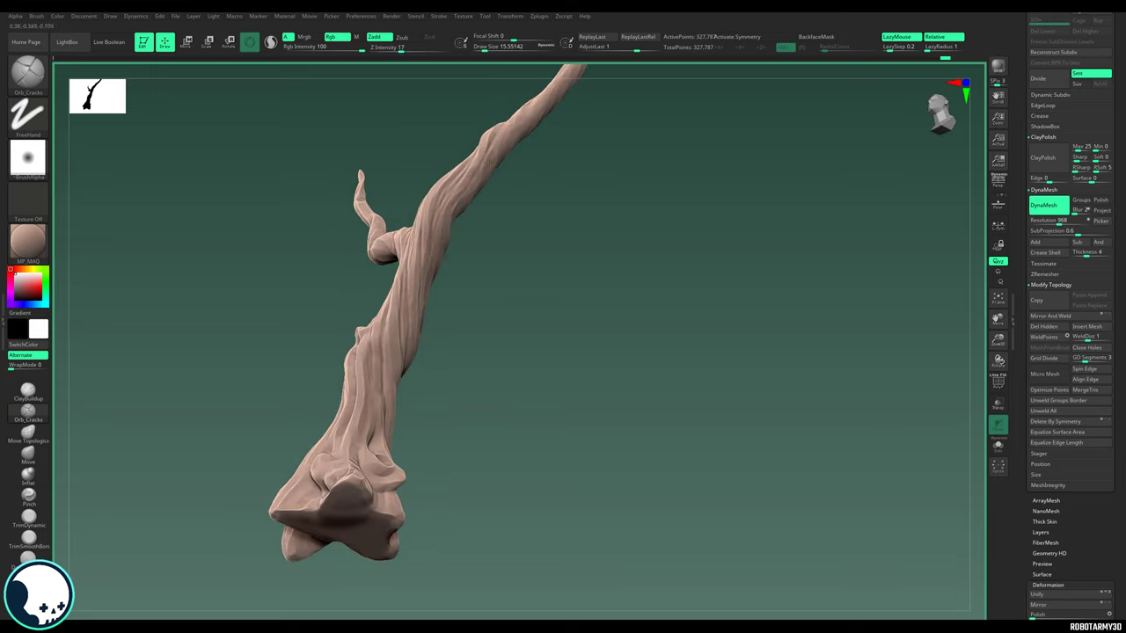
{"action": "right_click_drag", "start_coordinate": [466, 235], "coordinate": [497, 164]}
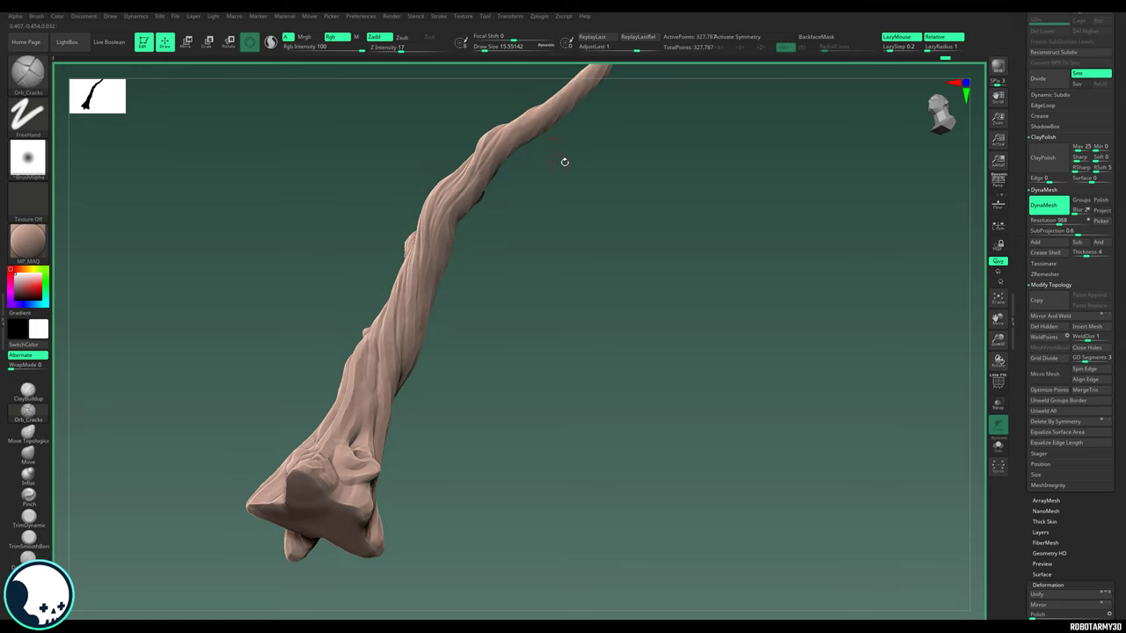
{"action": "mouse_move", "coordinate": [565, 161]}
{"action": "right_mouse_down"}
{"action": "mouse_move", "coordinate": [466, 246]}
{"action": "mouse_move", "coordinate": [501, 242]}
{"action": "mouse_move", "coordinate": [453, 248]}
{"action": "right_mouse_up"}
{"action": "key", "text": "shift"}
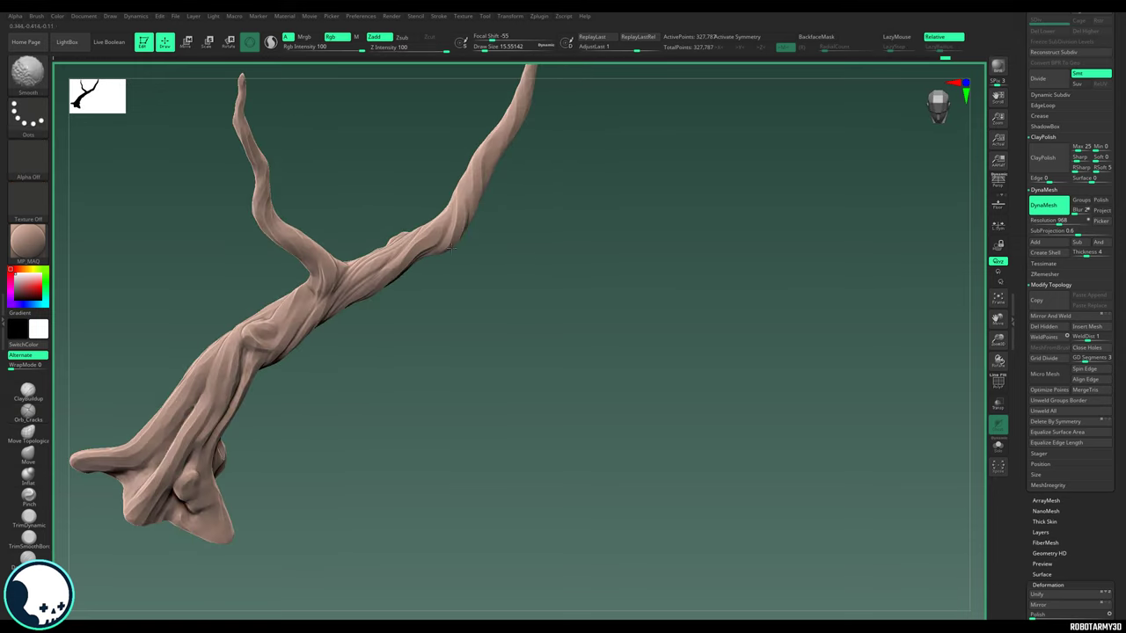
{"action": "key", "text": "l"}
{"action": "right_click_drag", "start_coordinate": [459, 199], "coordinate": [464, 232]}
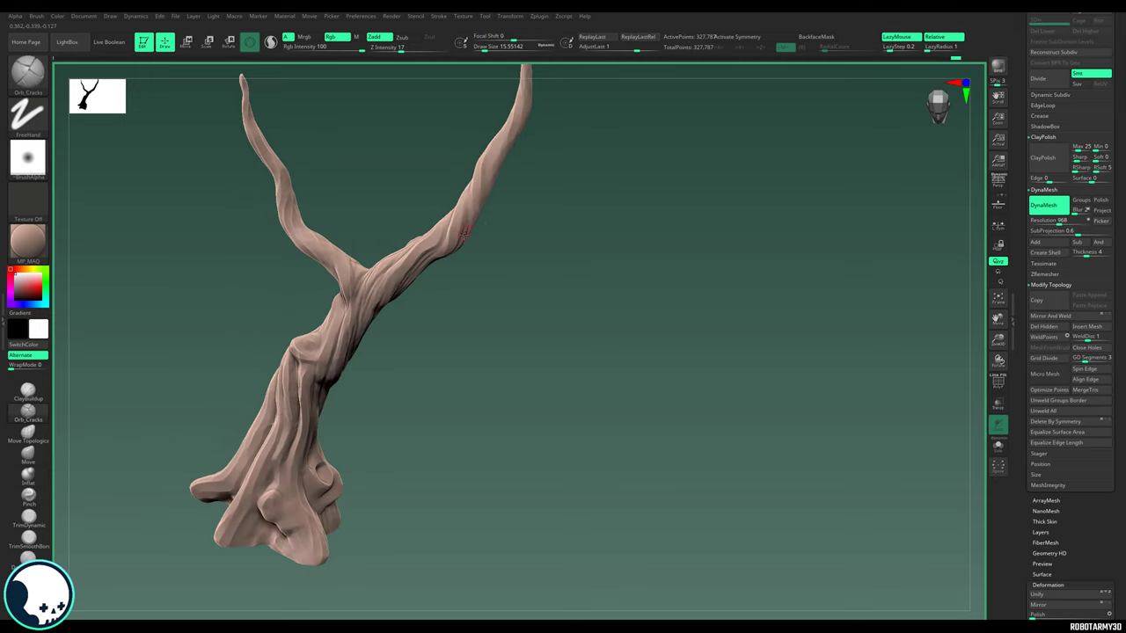
{"action": "right_click_drag", "start_coordinate": [483, 164], "coordinate": [471, 227]}
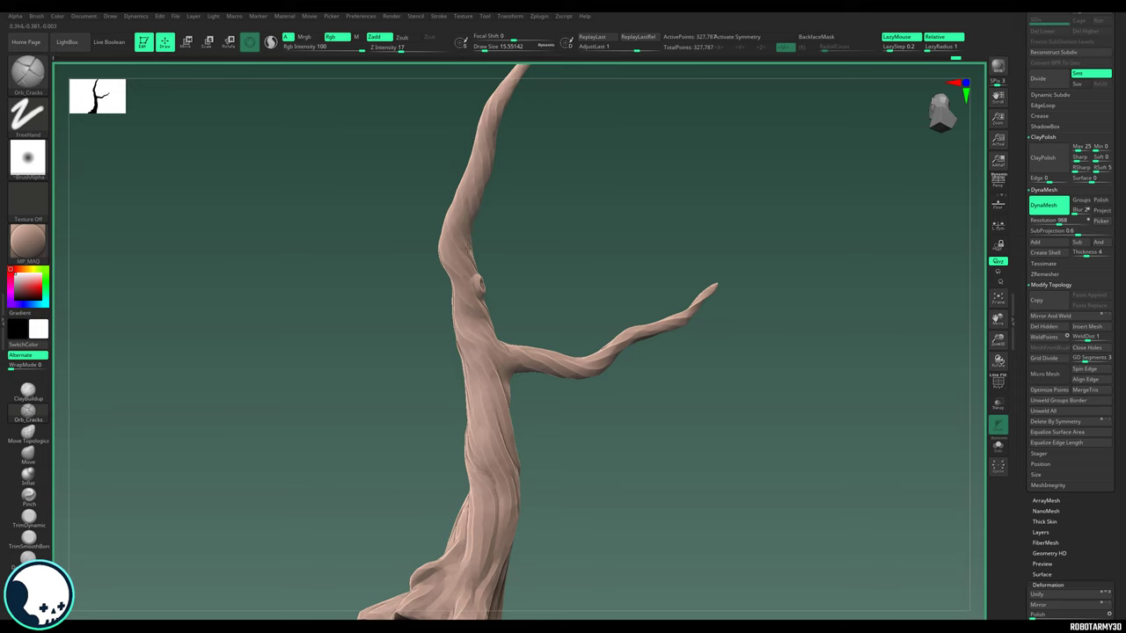
Step: Carve cracks down the trunk's far side below the side branch with Orb_Cracks, setting the draw size to about 17
{"action": "right_click_drag", "start_coordinate": [461, 178], "coordinate": [500, 423]}
{"action": "right_click_drag", "start_coordinate": [580, 368], "coordinate": [502, 412]}
{"action": "right_click_drag", "start_coordinate": [606, 345], "coordinate": [519, 360]}
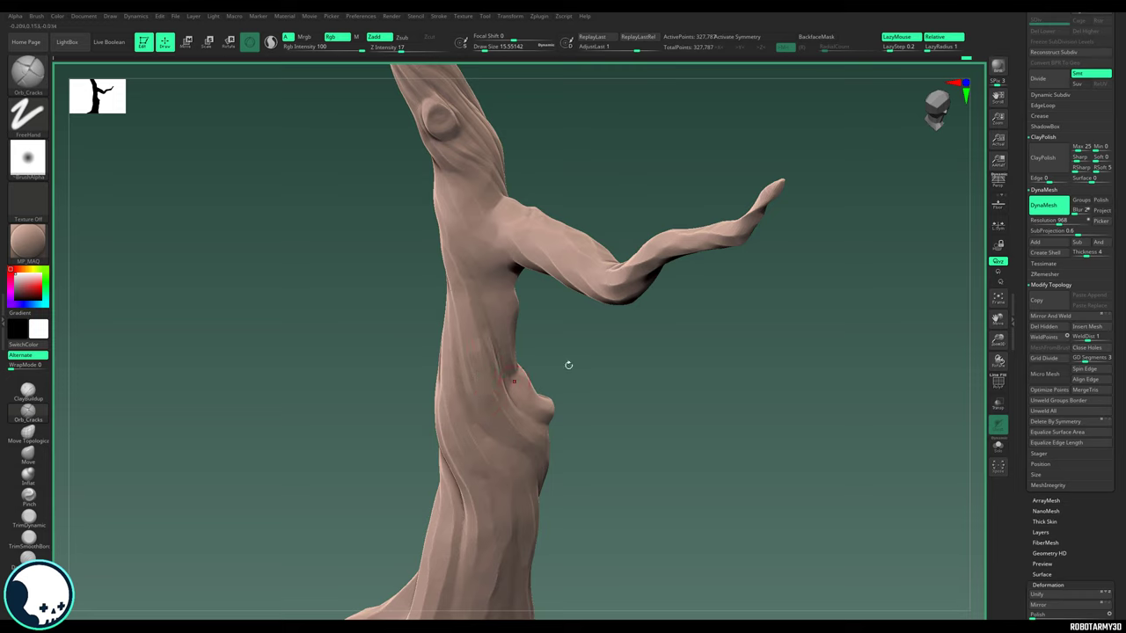
{"action": "mouse_move", "coordinate": [568, 366]}
{"action": "right_mouse_down"}
{"action": "mouse_move", "coordinate": [515, 331]}
{"action": "mouse_move", "coordinate": [484, 356]}
{"action": "mouse_move", "coordinate": [586, 334]}
{"action": "right_mouse_up"}
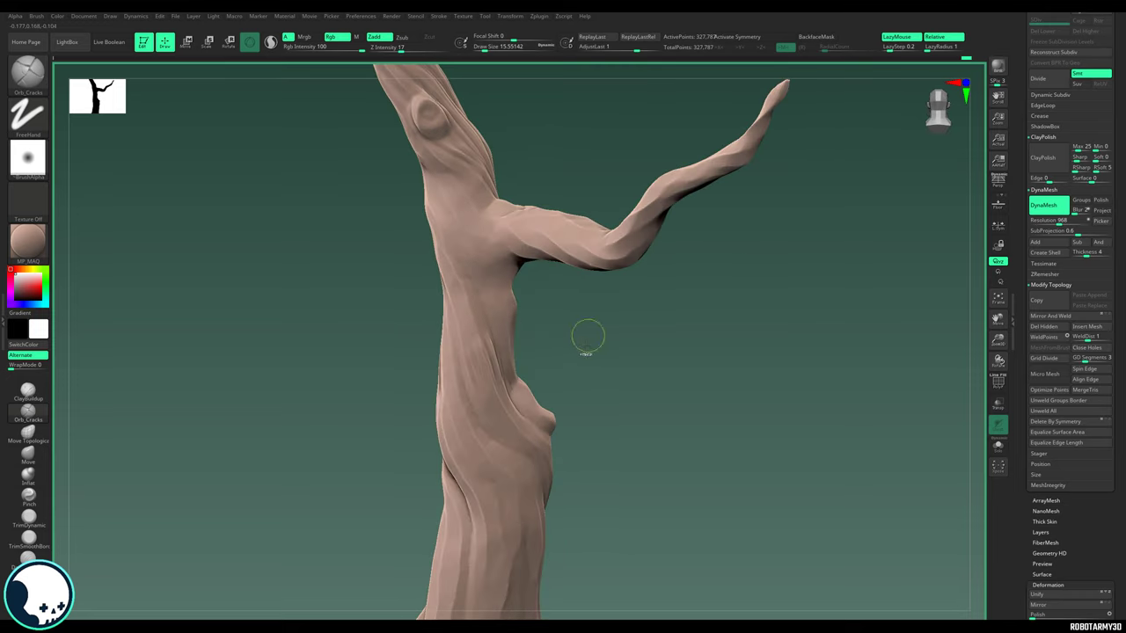
{"action": "key", "text": "ctrl"}
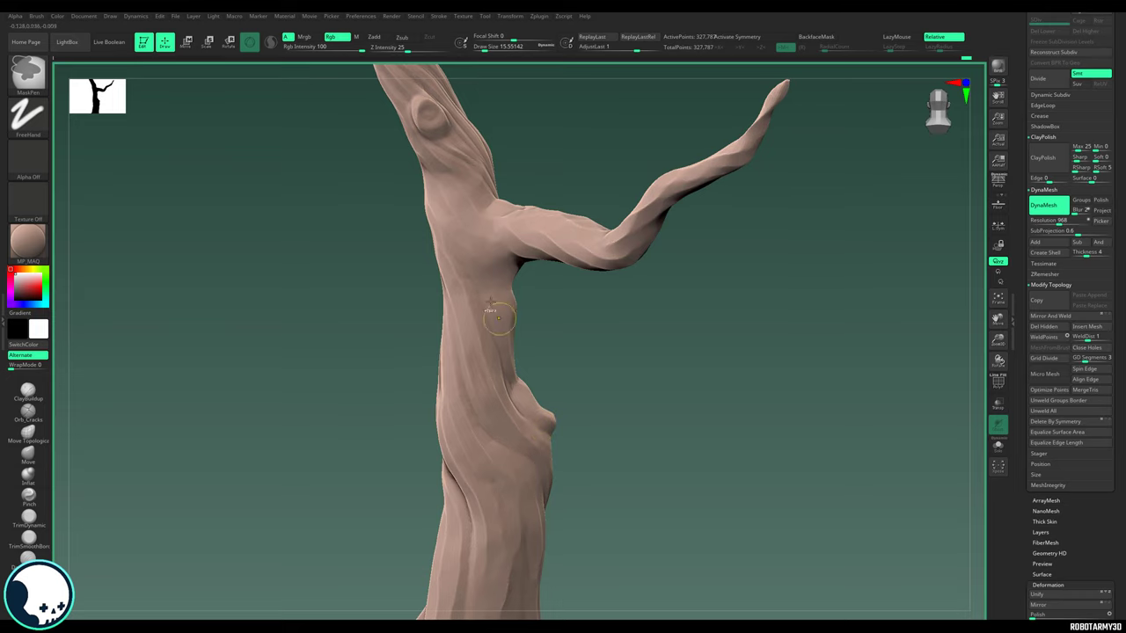
{"action": "right_click_drag", "start_coordinate": [590, 401], "coordinate": [453, 328]}
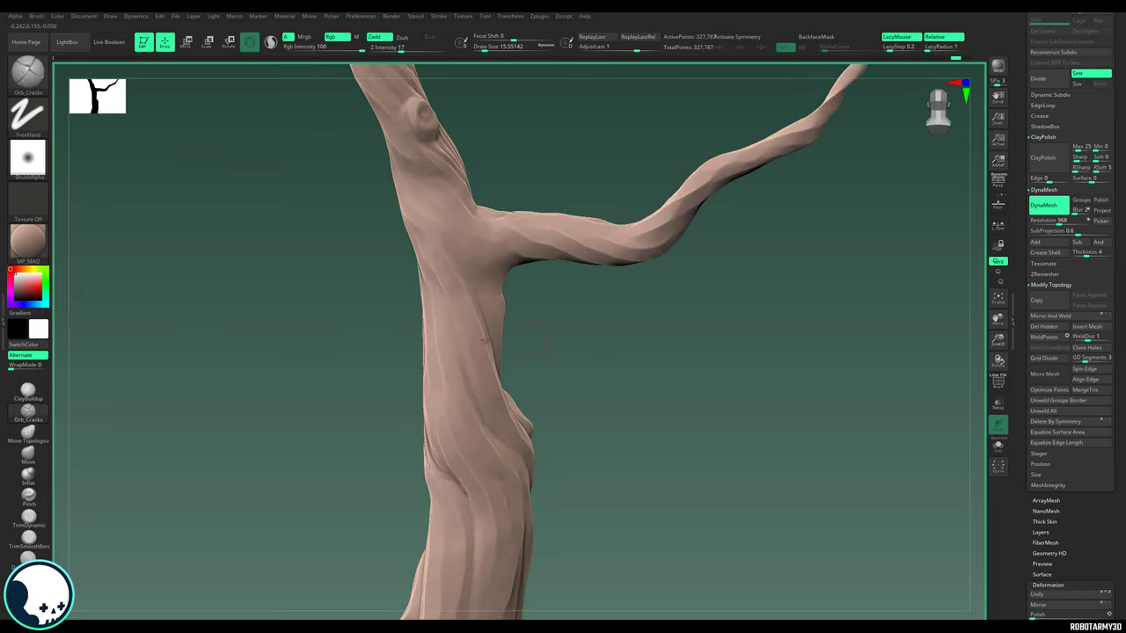
{"action": "right_click_drag", "start_coordinate": [516, 438], "coordinate": [509, 304], "text": "alt"}
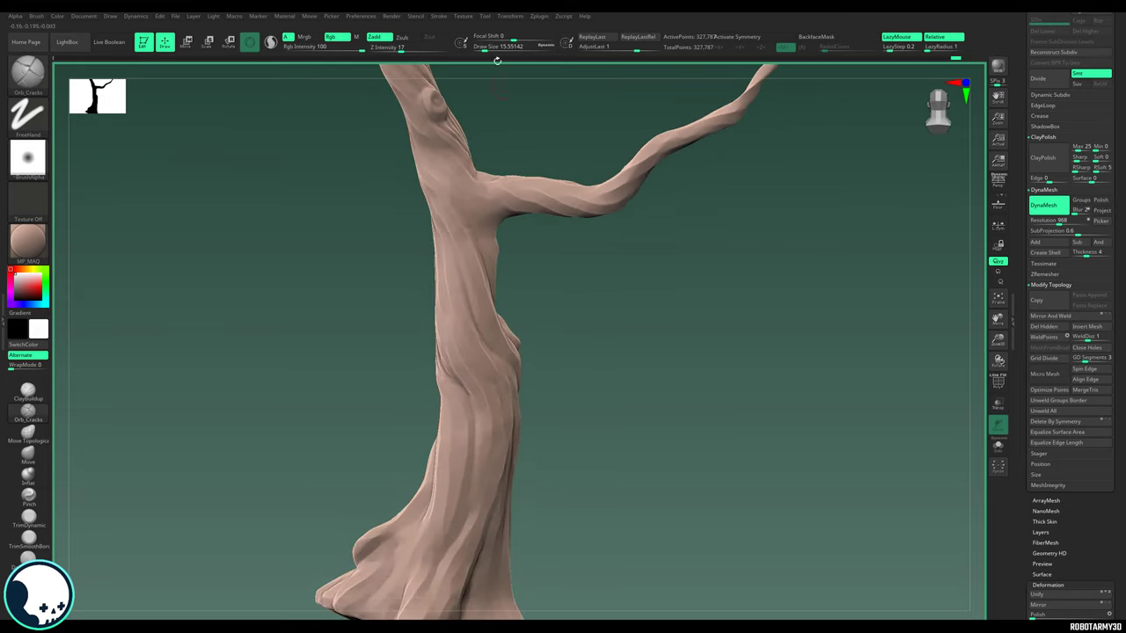
{"action": "left_click", "coordinate": [485, 48]}
{"action": "right_click_drag", "start_coordinate": [484, 83], "coordinate": [464, 230]}
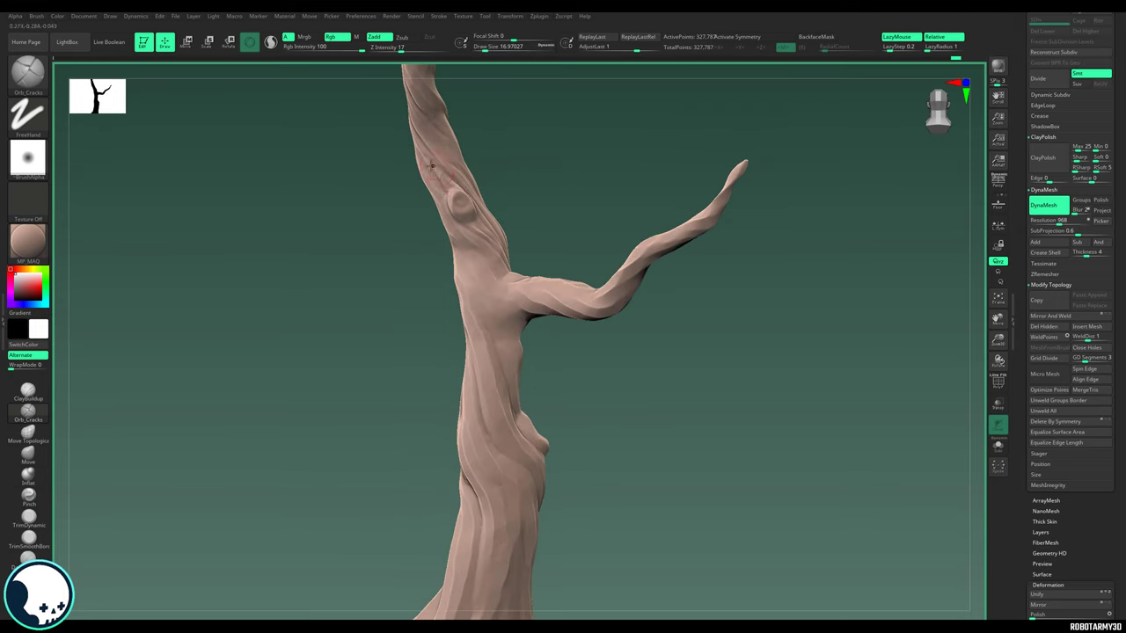
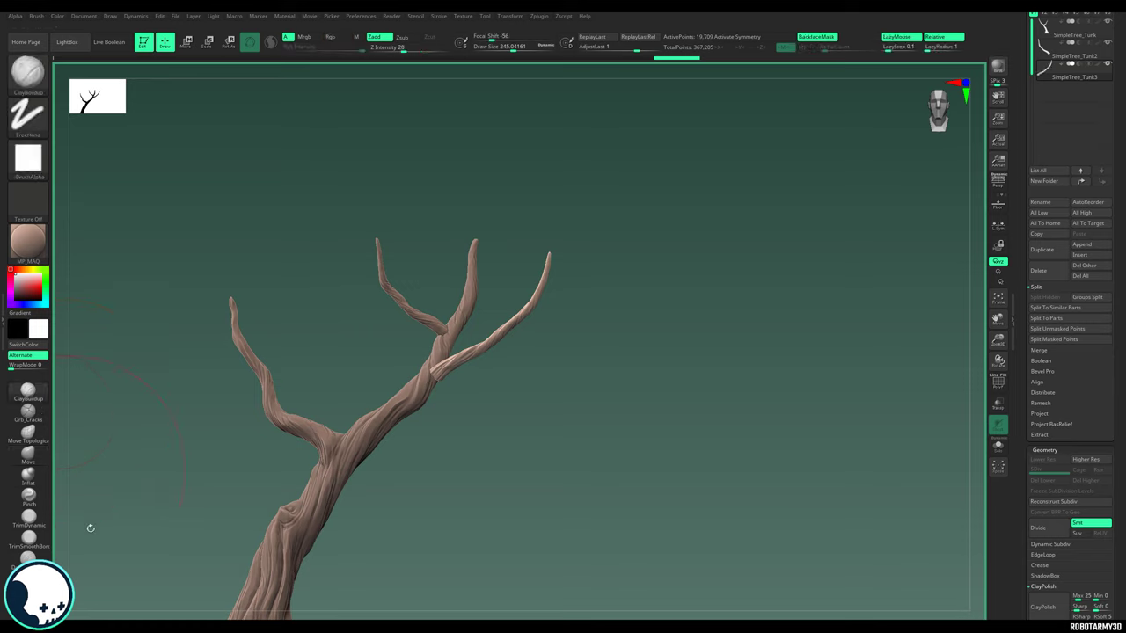
Step: Duplicate the thin upper branch within its subtool, then scale, rotate and move the copy onto it as a small twig
{"action": "key", "text": "w"}
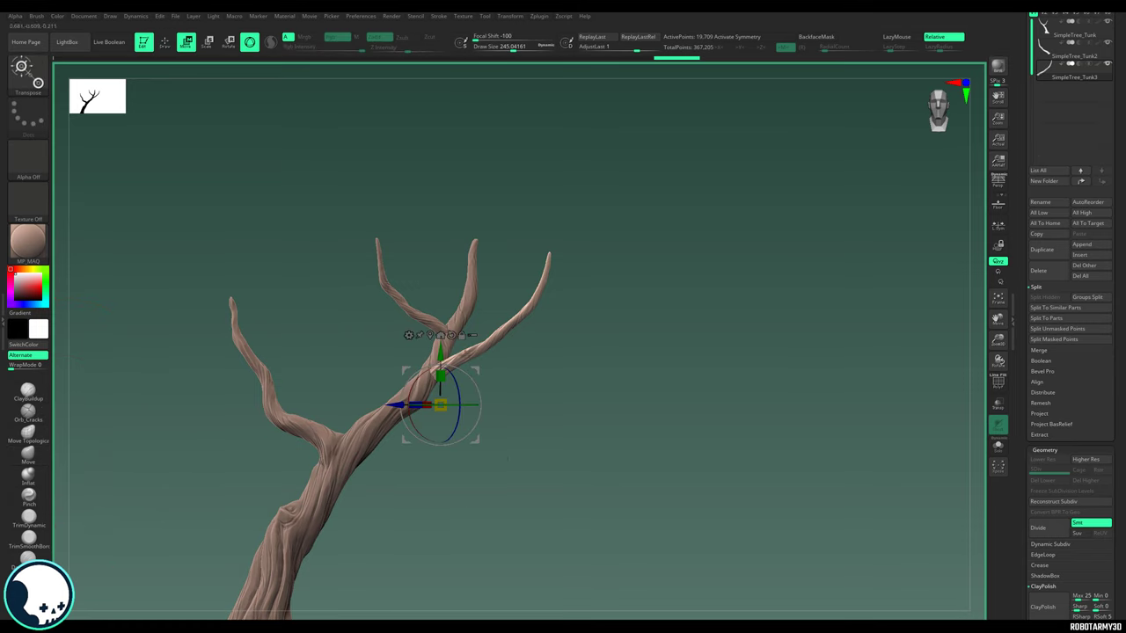
{"action": "left_click_drag", "start_coordinate": [477, 442], "coordinate": [491, 387], "text": "ctrl"}
{"action": "left_click_drag", "start_coordinate": [534, 349], "coordinate": [520, 313]}
{"action": "right_click_drag", "start_coordinate": [532, 295], "coordinate": [530, 370]}
{"action": "left_click_drag", "start_coordinate": [485, 347], "coordinate": [462, 349]}
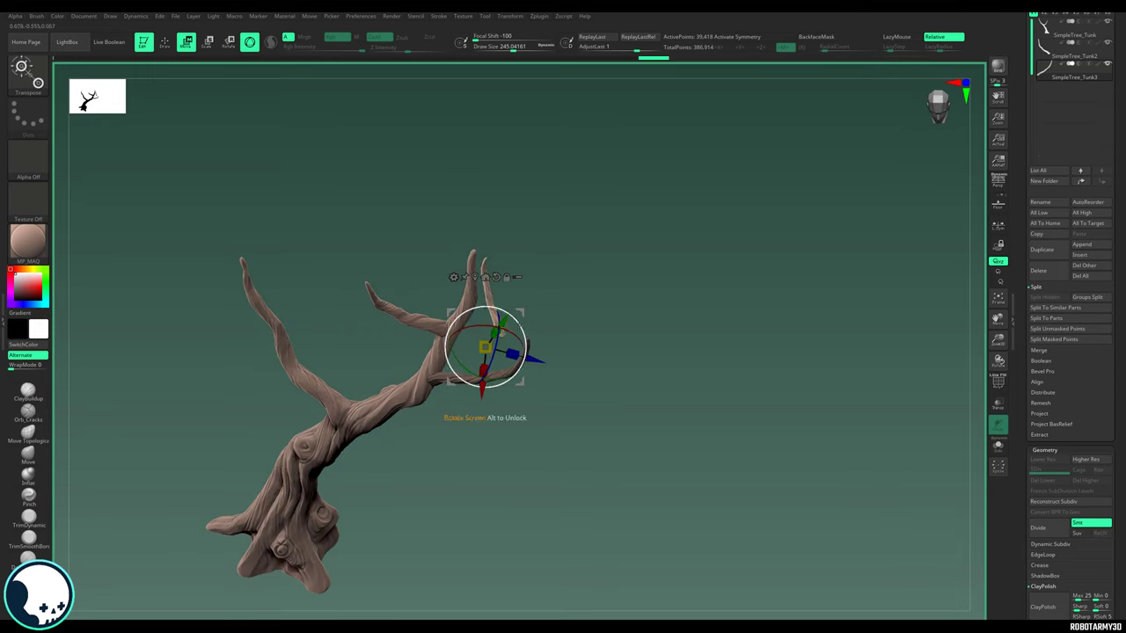
{"action": "left_click_drag", "start_coordinate": [521, 313], "coordinate": [517, 353]}
{"action": "right_click_drag", "start_coordinate": [518, 350], "coordinate": [513, 384]}
{"action": "left_click_drag", "start_coordinate": [516, 356], "coordinate": [508, 379]}
{"action": "right_click_drag", "start_coordinate": [519, 378], "coordinate": [567, 362]}
{"action": "left_click_drag", "start_coordinate": [511, 377], "coordinate": [506, 367]}
{"action": "right_click_drag", "start_coordinate": [519, 370], "coordinate": [471, 347]}
{"action": "right_click_drag", "start_coordinate": [440, 396], "coordinate": [549, 391]}
Step: Thicken the small twig on the thin branch with the Inflate brush at a draw size of about 65
{"action": "left_click", "coordinate": [35, 476]}
{"action": "left_click_drag", "start_coordinate": [528, 459], "coordinate": [486, 384]}
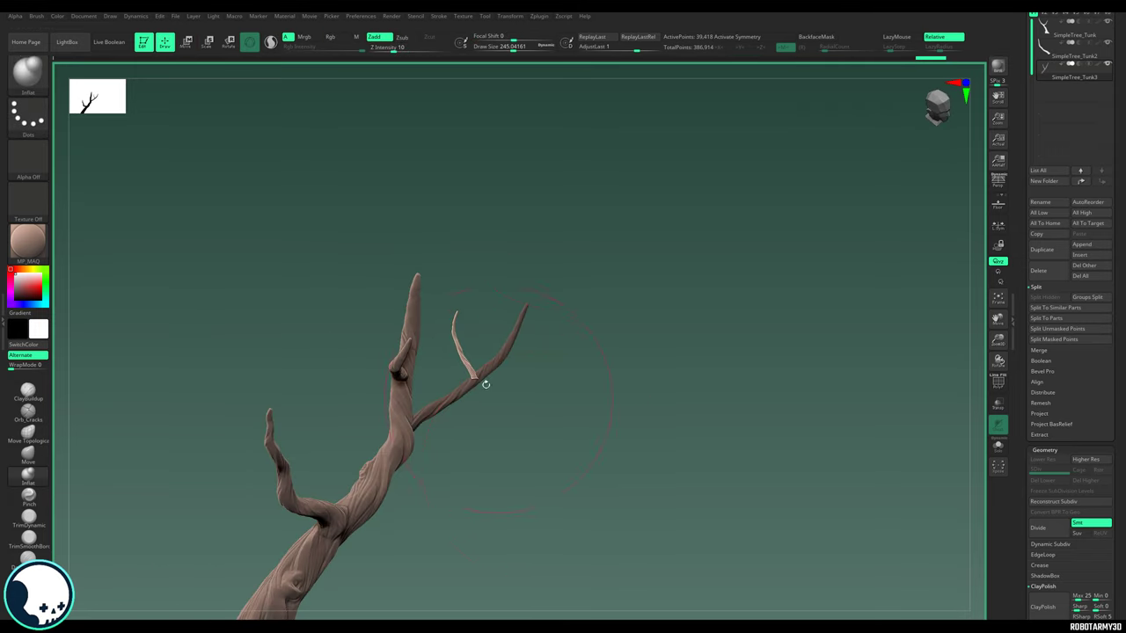
{"action": "left_click_drag", "start_coordinate": [514, 48], "coordinate": [494, 48]}
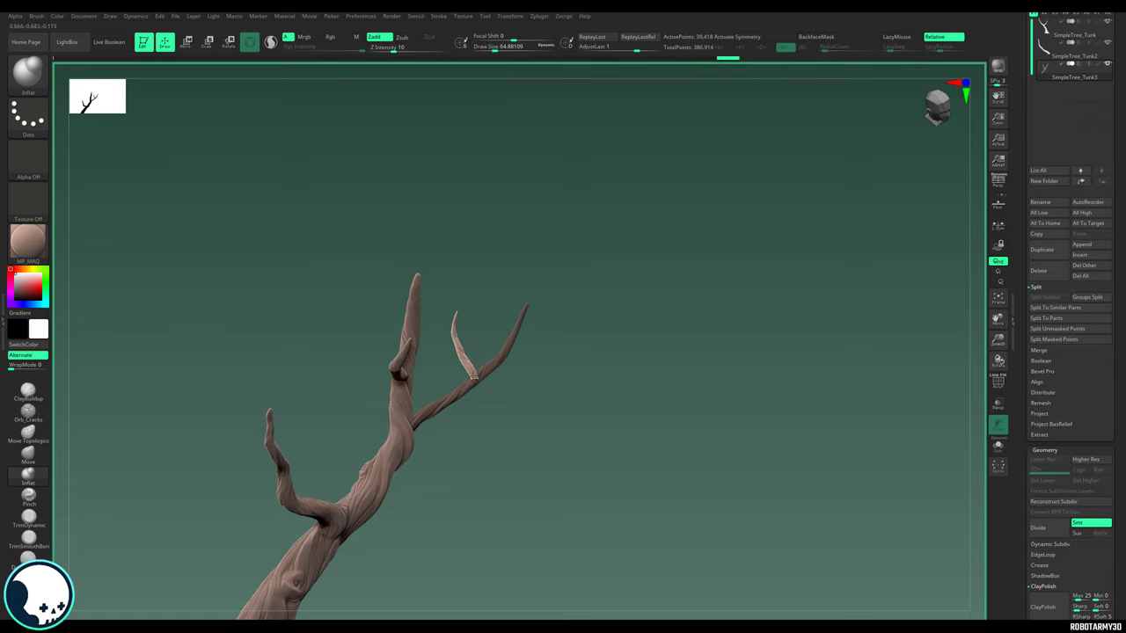
{"action": "left_click_drag", "start_coordinate": [534, 272], "coordinate": [486, 314]}
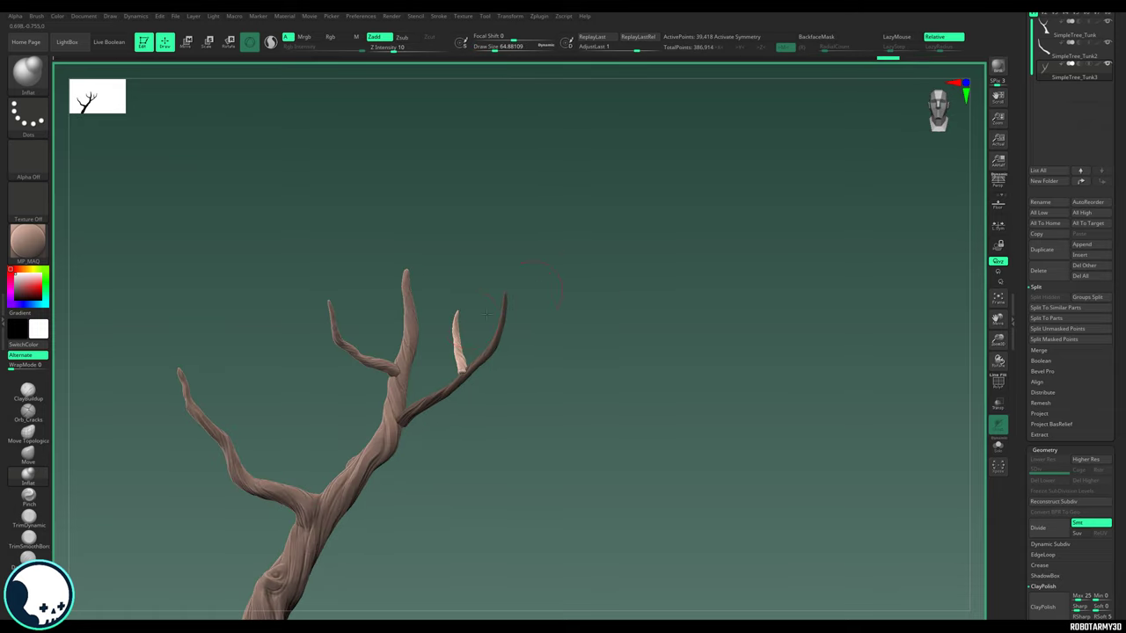
Step: Shape the twig at a draw size of about 94 and re-DynaMesh it together with its branch
{"action": "left_click", "coordinate": [31, 459]}
{"action": "left_click_drag", "start_coordinate": [494, 49], "coordinate": [499, 49]}
{"action": "mouse_move", "coordinate": [519, 242]}
{"action": "left_mouse_down"}
{"action": "mouse_move", "coordinate": [483, 344]}
{"action": "mouse_move", "coordinate": [506, 394]}
{"action": "mouse_move", "coordinate": [571, 405]}
{"action": "mouse_move", "coordinate": [563, 451]}
{"action": "left_mouse_up"}
{"action": "left_click_drag", "start_coordinate": [550, 402], "coordinate": [573, 464], "text": "ctrl"}
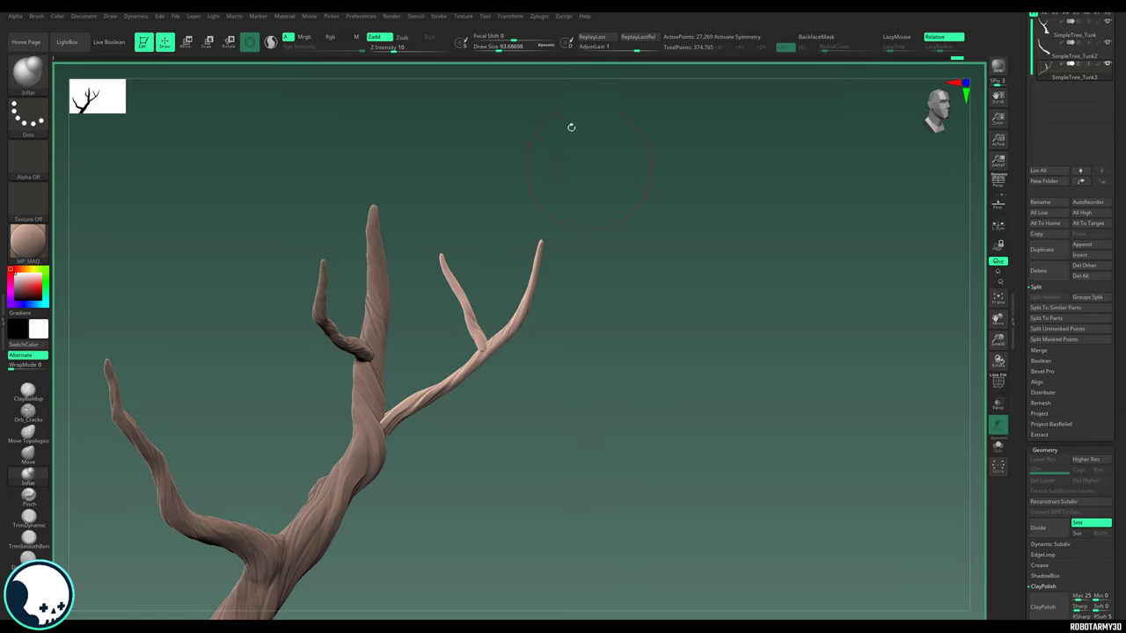
Step: Smooth the joint where the small twig meets the thin branch, using a smooth size of about 29
{"action": "key", "text": "shift"}
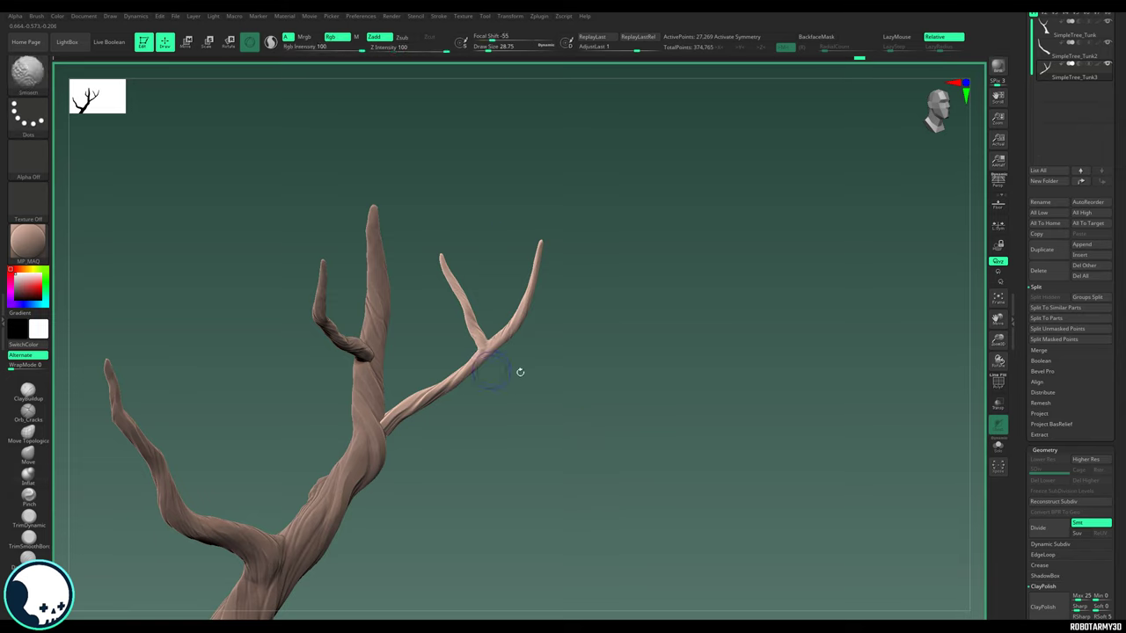
{"action": "left_click_drag", "start_coordinate": [520, 372], "coordinate": [635, 379]}
{"action": "left_click_drag", "start_coordinate": [496, 345], "coordinate": [508, 350], "text": "shift"}
{"action": "mouse_move", "coordinate": [647, 398]}
{"action": "left_mouse_down", "text": "alt"}
{"action": "mouse_move", "coordinate": [633, 372]}
{"action": "mouse_move", "coordinate": [665, 407]}
{"action": "mouse_move", "coordinate": [568, 355]}
{"action": "left_mouse_up", "text": "alt"}
{"action": "key", "text": "ctrl"}
Step: Duplicate the SimpleTree_Tunk2 branch and move and rotate the copy onto the upper part of the lower side branch
{"action": "left_click", "coordinate": [487, 335], "text": "alt"}
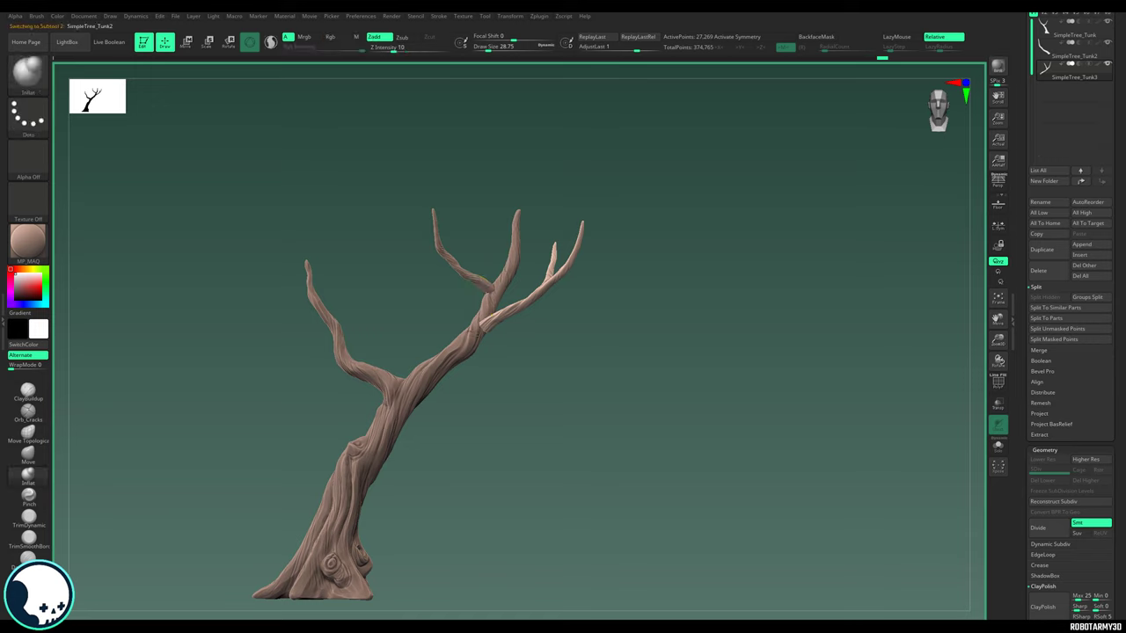
{"action": "key", "text": "w"}
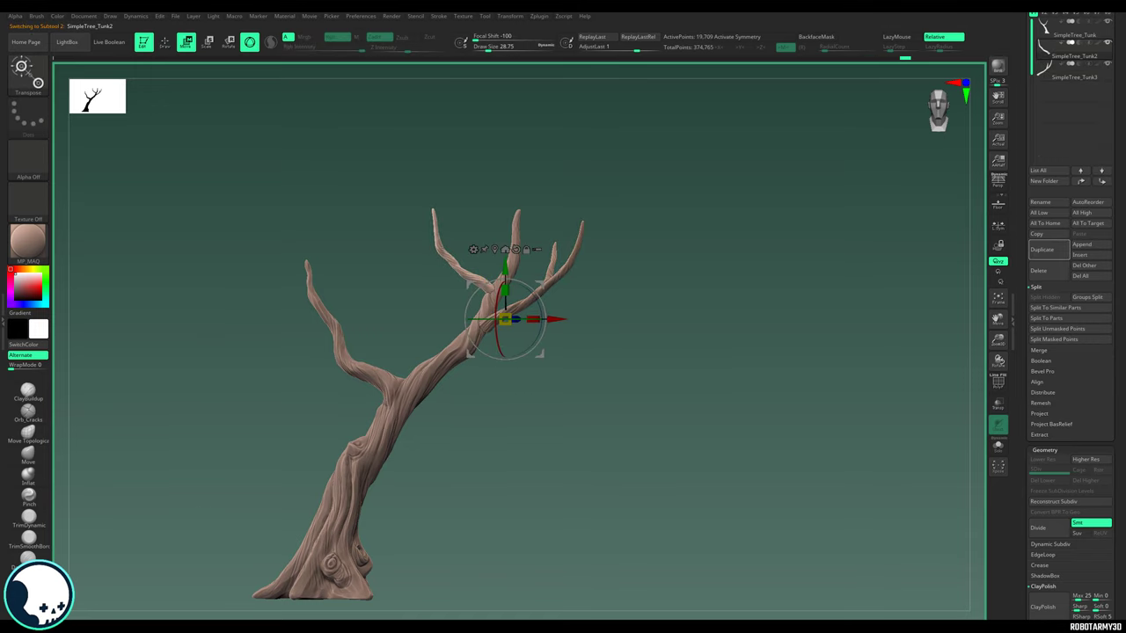
{"action": "left_click_drag", "start_coordinate": [504, 318], "coordinate": [333, 324]}
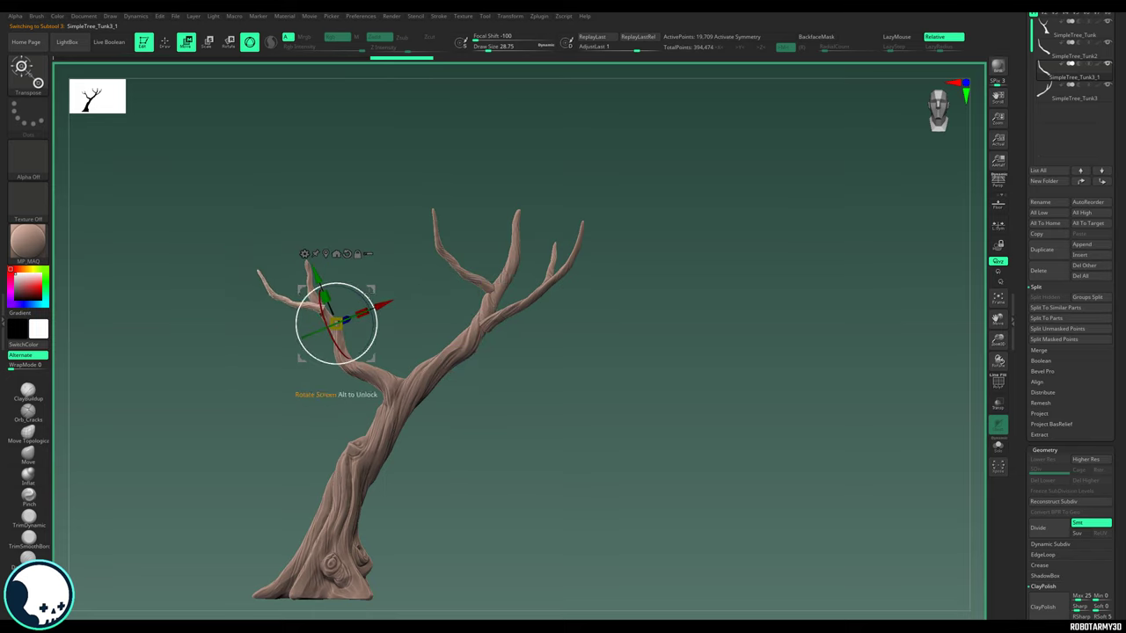
{"action": "left_click_drag", "start_coordinate": [373, 290], "coordinate": [368, 283]}
{"action": "right_click_drag", "start_coordinate": [378, 282], "coordinate": [493, 283]}
{"action": "left_click_drag", "start_coordinate": [368, 282], "coordinate": [347, 283]}
{"action": "mouse_move", "coordinate": [356, 283]}
{"action": "right_mouse_down"}
{"action": "mouse_move", "coordinate": [251, 287]}
{"action": "mouse_move", "coordinate": [340, 301]}
{"action": "mouse_move", "coordinate": [255, 299]}
{"action": "mouse_move", "coordinate": [369, 255]}
{"action": "right_mouse_up"}
Step: Duplicate the copied branch within its own subtool and position the new piece on it as an upright twig
{"action": "key", "text": "q"}
{"action": "key", "text": "w"}
{"action": "mouse_move", "coordinate": [367, 310]}
{"action": "left_mouse_down", "text": "ctrl"}
{"action": "mouse_move", "coordinate": [407, 322]}
{"action": "mouse_move", "coordinate": [369, 317]}
{"action": "left_mouse_up", "text": "ctrl"}
{"action": "right_click_drag", "start_coordinate": [369, 316], "coordinate": [440, 290]}
{"action": "left_click_drag", "start_coordinate": [396, 387], "coordinate": [378, 394]}
{"action": "mouse_move", "coordinate": [378, 395]}
{"action": "right_mouse_down"}
{"action": "mouse_move", "coordinate": [299, 379]}
{"action": "mouse_move", "coordinate": [308, 458]}
{"action": "mouse_move", "coordinate": [317, 352]}
{"action": "right_mouse_up"}
{"action": "right_click_drag", "start_coordinate": [317, 351], "coordinate": [326, 366], "text": "ctrl"}
Step: Reshape the new twigs on the side branch with a brush size of about 56 and thicken them with Inflate
{"action": "key", "text": "q"}
{"action": "left_click_drag", "start_coordinate": [415, 275], "coordinate": [406, 279]}
{"action": "mouse_move", "coordinate": [325, 352]}
{"action": "right_mouse_down"}
{"action": "mouse_move", "coordinate": [413, 352]}
{"action": "mouse_move", "coordinate": [493, 264]}
{"action": "right_mouse_up"}
{"action": "left_click_drag", "start_coordinate": [387, 302], "coordinate": [427, 310]}
{"action": "right_click_drag", "start_coordinate": [440, 369], "coordinate": [352, 291]}
{"action": "left_click", "coordinate": [28, 475]}
{"action": "left_click_drag", "start_coordinate": [378, 295], "coordinate": [383, 277]}
{"action": "right_click_drag", "start_coordinate": [439, 263], "coordinate": [545, 396]}
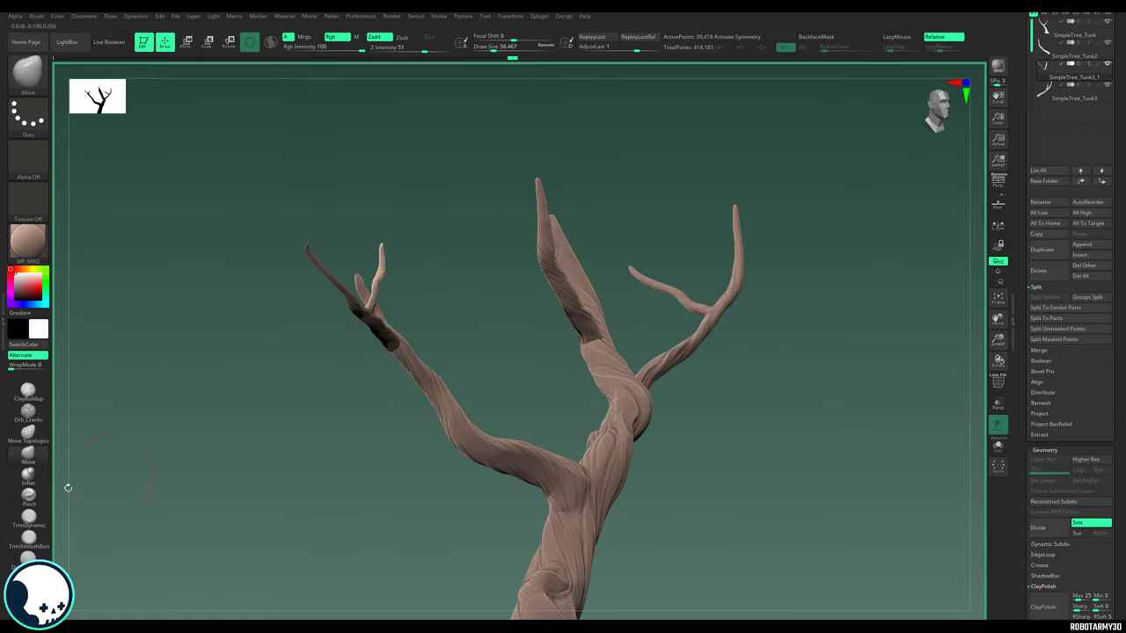
Step: Refine the side branch's twig with the Move brush at a draw size of about 35
{"action": "right_click_drag", "start_coordinate": [440, 352], "coordinate": [563, 352]}
{"action": "left_click", "coordinate": [28, 454]}
{"action": "left_click_drag", "start_coordinate": [378, 250], "coordinate": [374, 264]}
{"action": "left_click_drag", "start_coordinate": [493, 48], "coordinate": [489, 49]}
{"action": "right_click_drag", "start_coordinate": [528, 264], "coordinate": [625, 352]}
Step: Take the three separate branches off the tree and stand them upright in a row beside the trunk
{"action": "left_click", "coordinate": [547, 255], "text": "alt"}
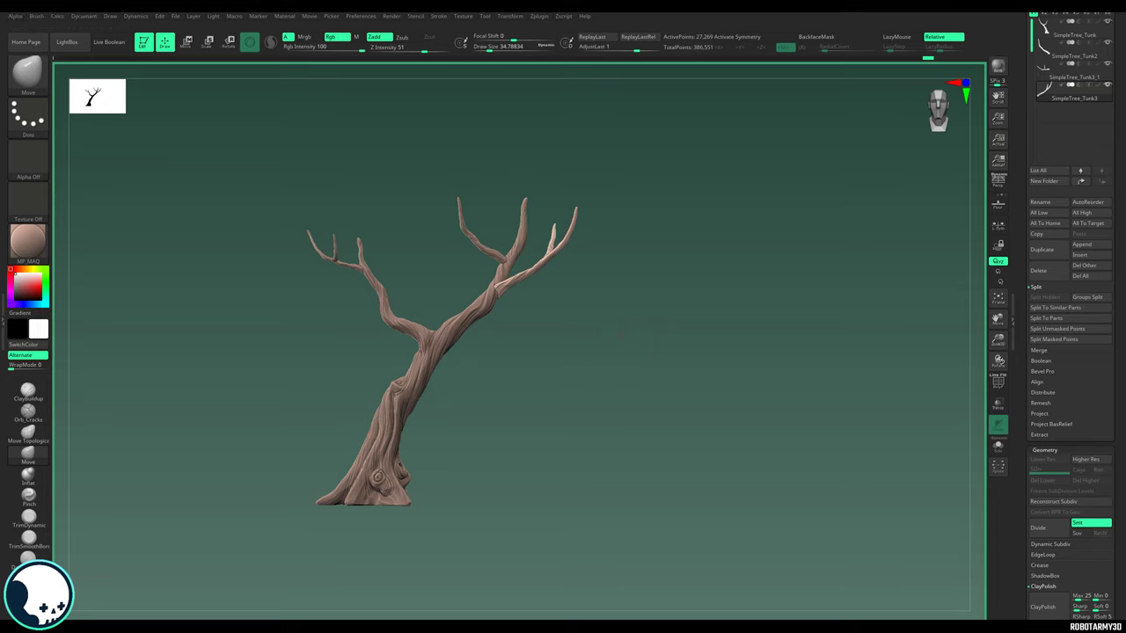
{"action": "key", "text": "w"}
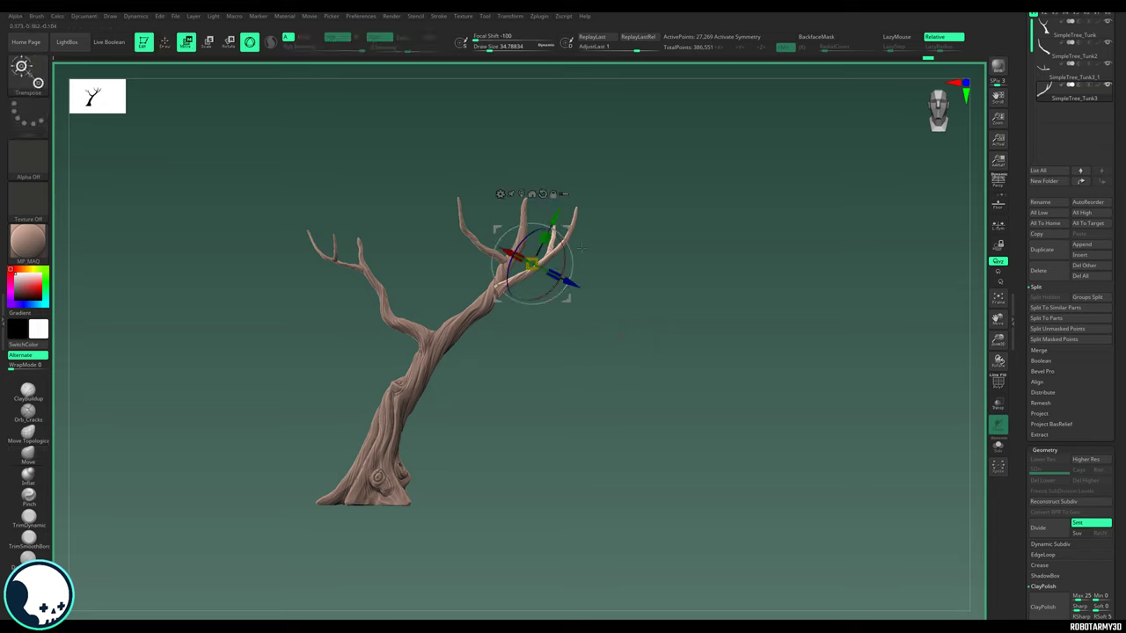
{"action": "left_click_drag", "start_coordinate": [532, 262], "coordinate": [607, 374]}
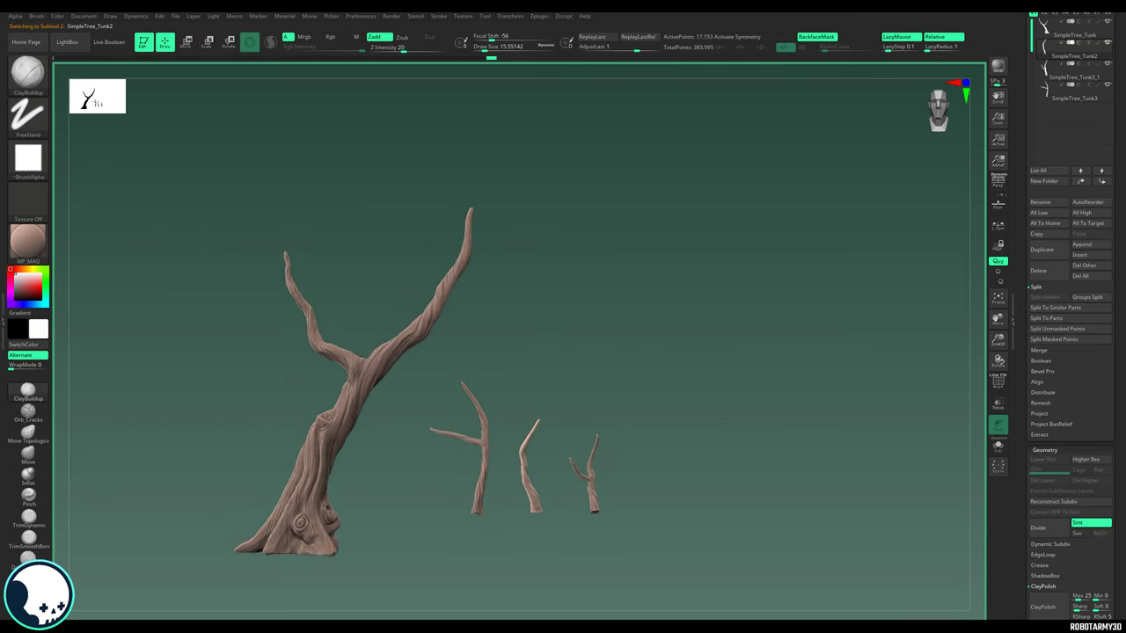
{"action": "left_click_drag", "start_coordinate": [728, 424], "coordinate": [791, 453]}
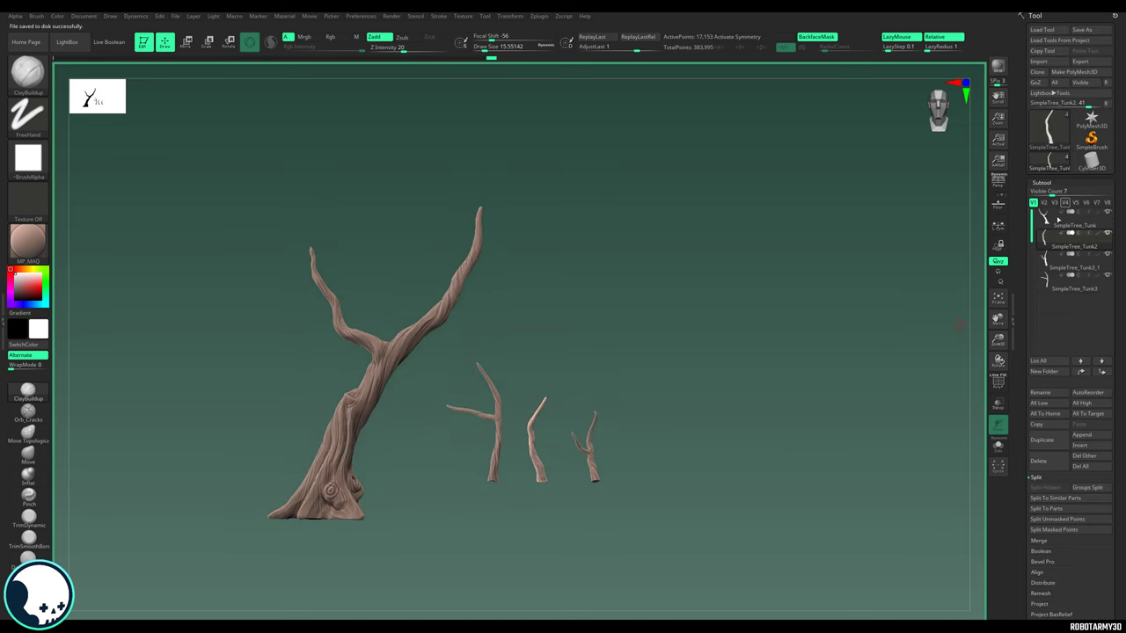
Step: Merge the three branch subtools down into SimpleTree_Tunk and export the mesh as SimpleTree_Tunk_High.obj in OBJ format
{"action": "left_click", "coordinate": [1055, 221]}
{"action": "left_click_drag", "start_coordinate": [1124, 406], "coordinate": [1122, 323]}
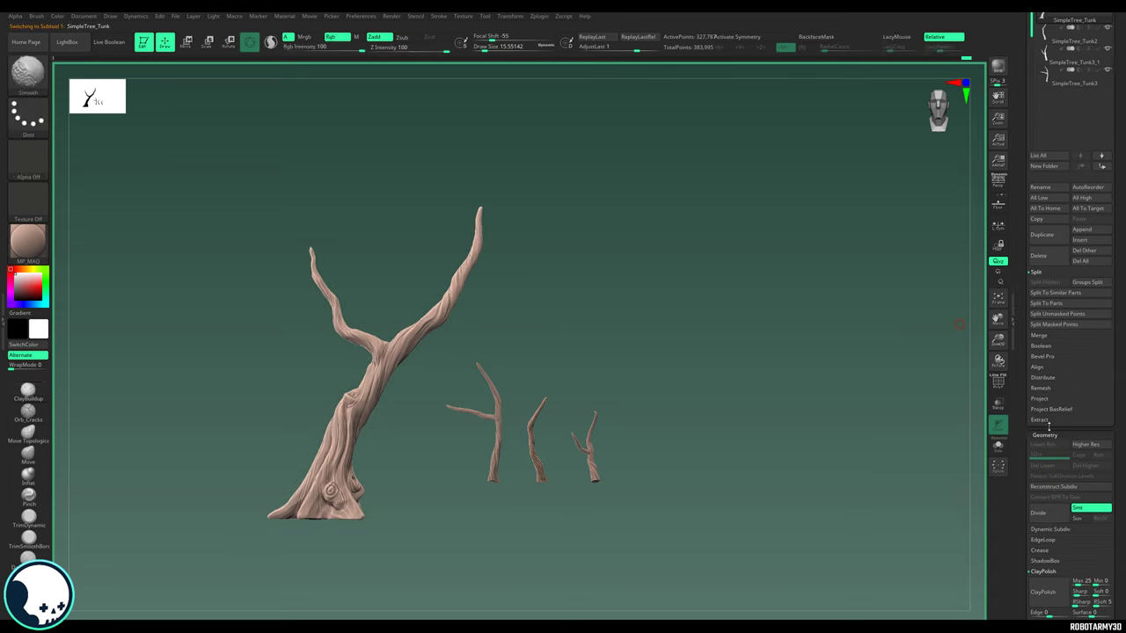
{"action": "left_click", "coordinate": [1039, 336]}
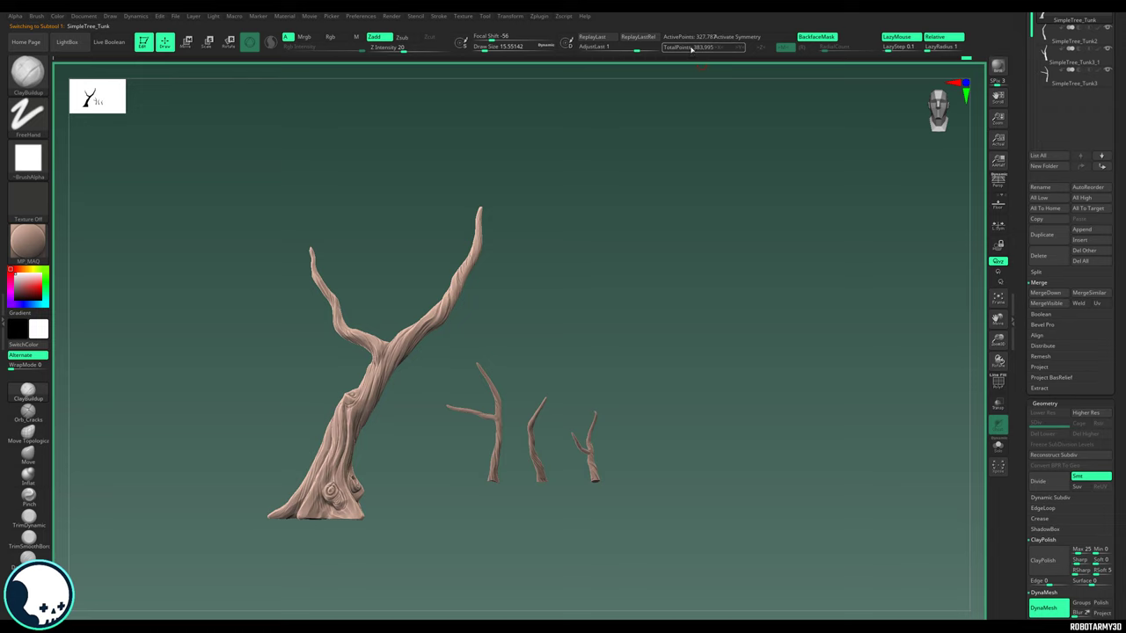
{"action": "left_click_drag", "start_coordinate": [763, 412], "coordinate": [771, 335]}
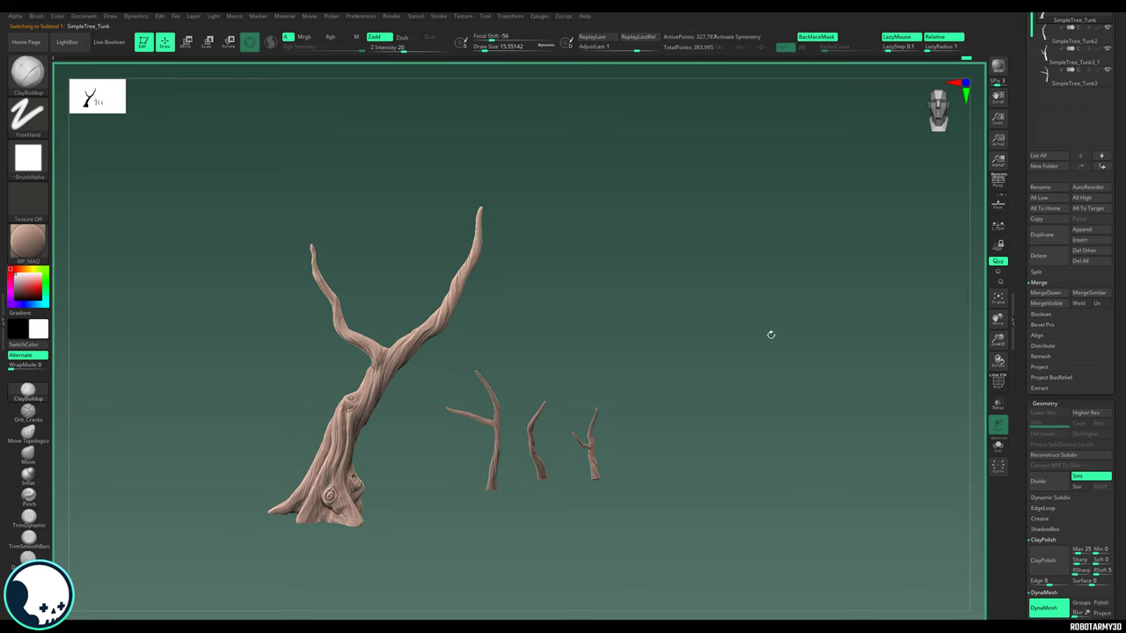
{"action": "left_click_drag", "start_coordinate": [1114, 294], "coordinate": [1114, 414]}
{"action": "left_click", "coordinate": [1044, 412]}
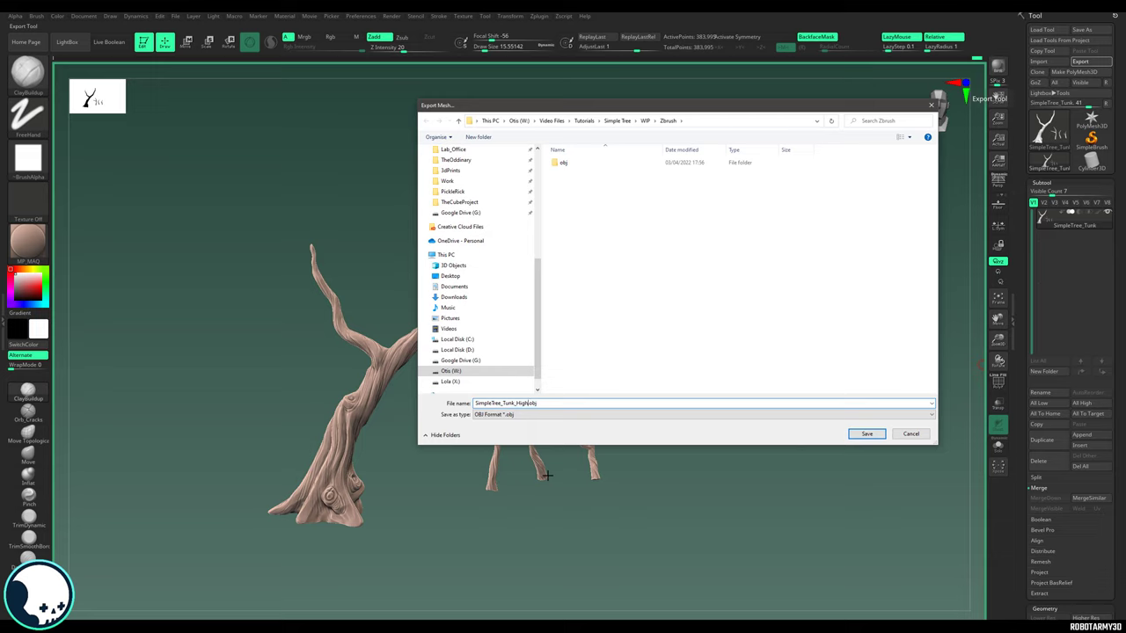
{"action": "key", "text": "Return"}
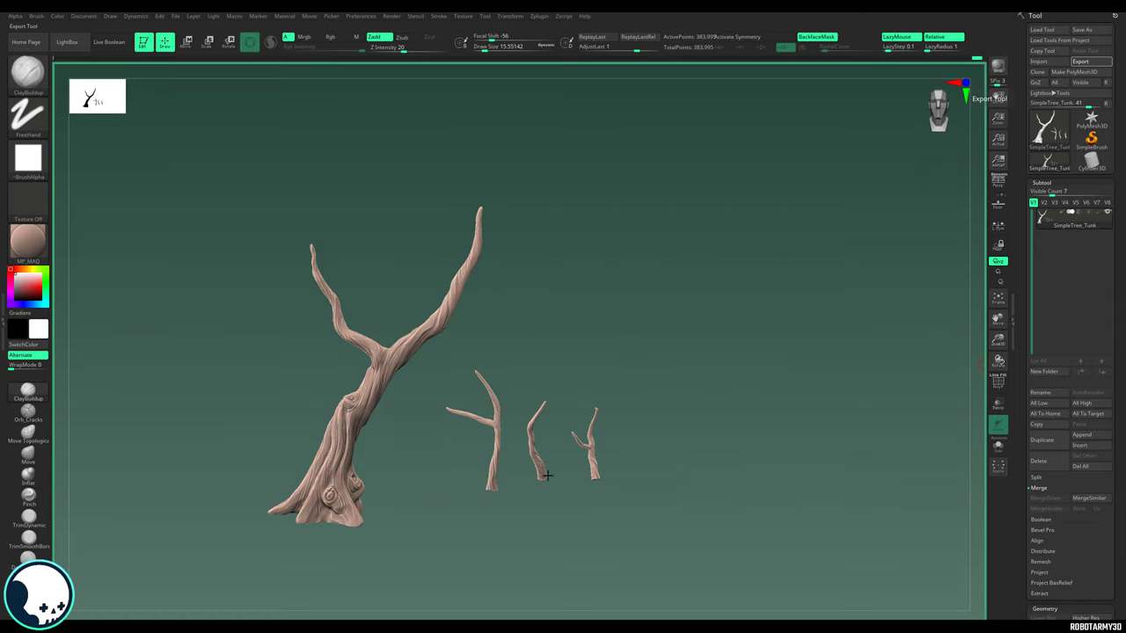
Step: Open the ZRemesher settings in the merged tree mesh's Geometry options
{"action": "scroll", "coordinate": [1121, 295], "scroll_direction": "down", "scroll_amount": 3}
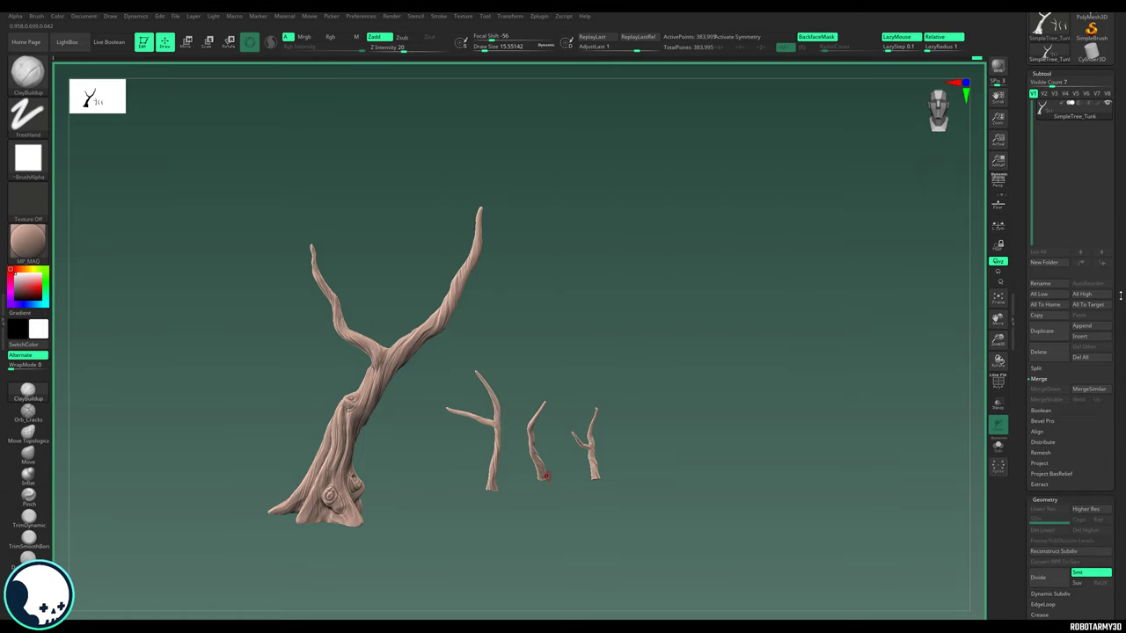
{"action": "left_click_drag", "start_coordinate": [704, 464], "coordinate": [713, 488]}
{"action": "scroll", "coordinate": [1122, 365], "scroll_direction": "down", "scroll_amount": 4}
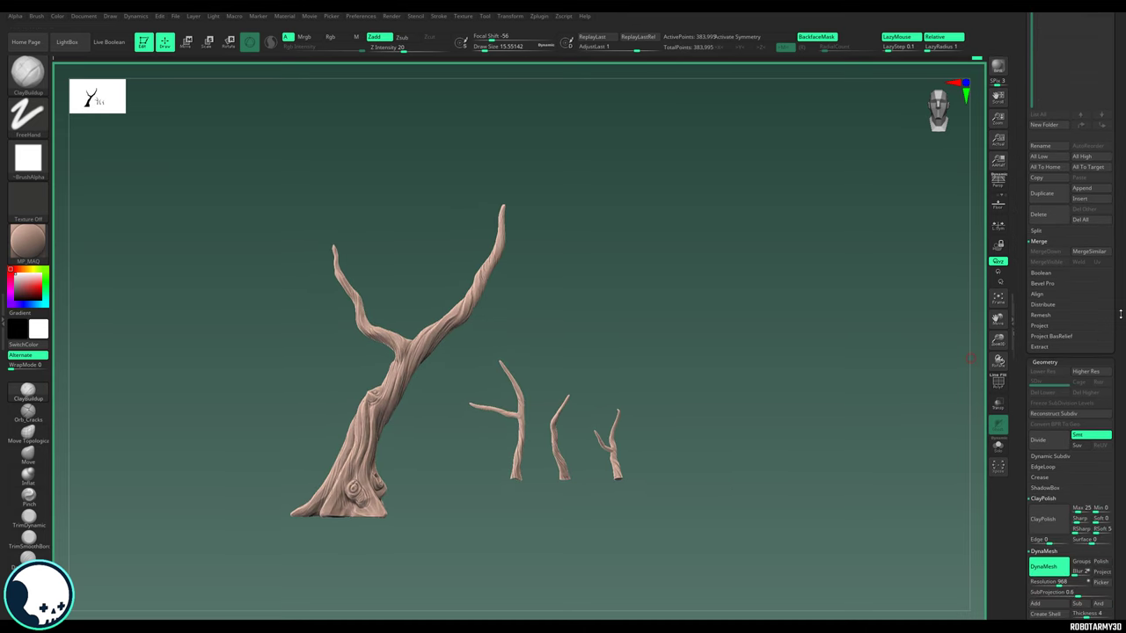
{"action": "scroll", "coordinate": [1120, 339], "scroll_direction": "down", "scroll_amount": 8}
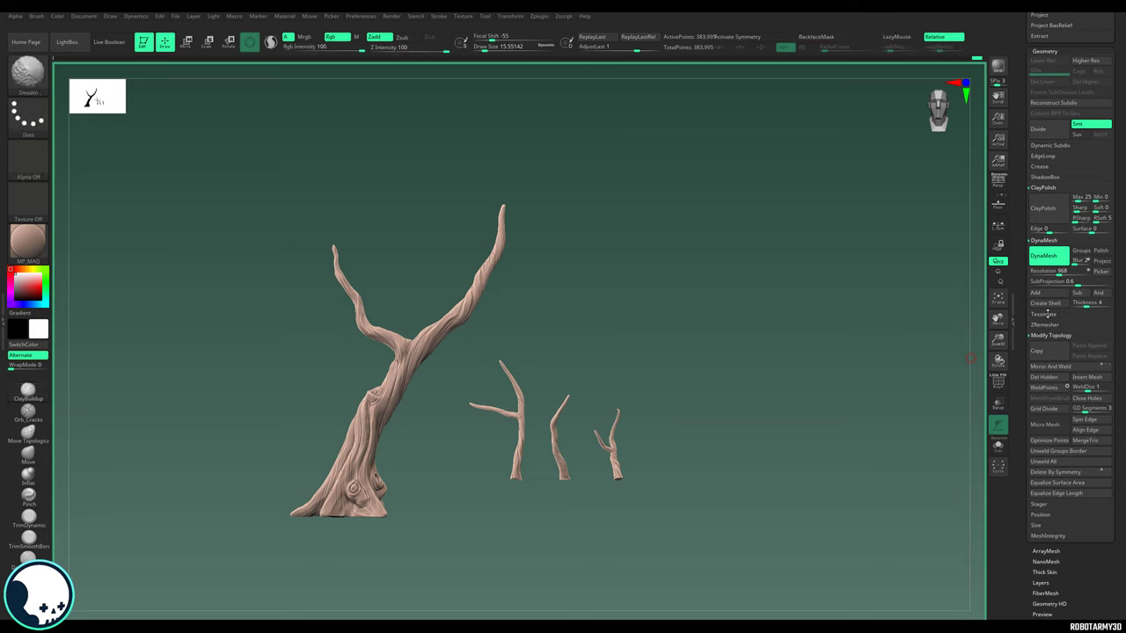
{"action": "left_click", "coordinate": [1044, 325]}
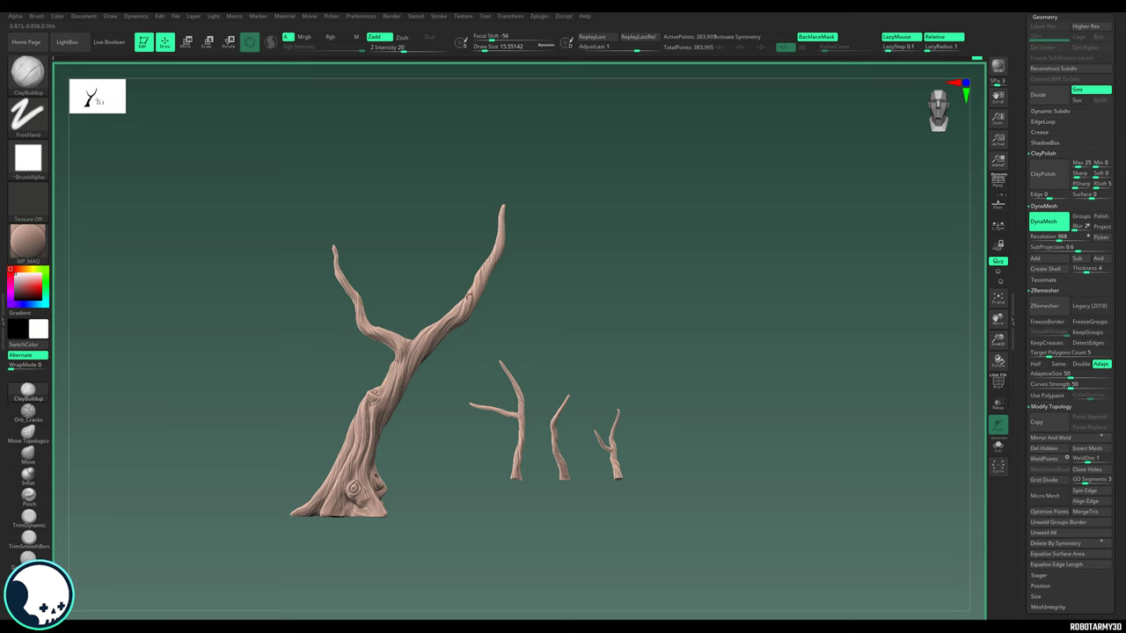
{"action": "left_click_drag", "start_coordinate": [563, 349], "coordinate": [646, 337]}
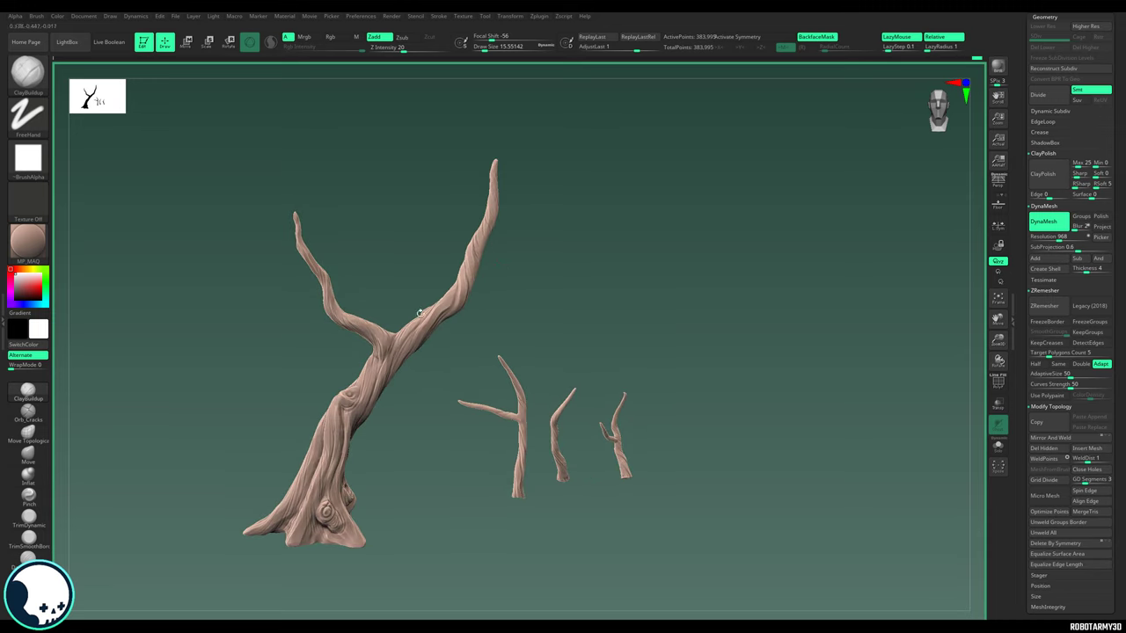
{"action": "right_click_drag", "start_coordinate": [429, 352], "coordinate": [545, 197]}
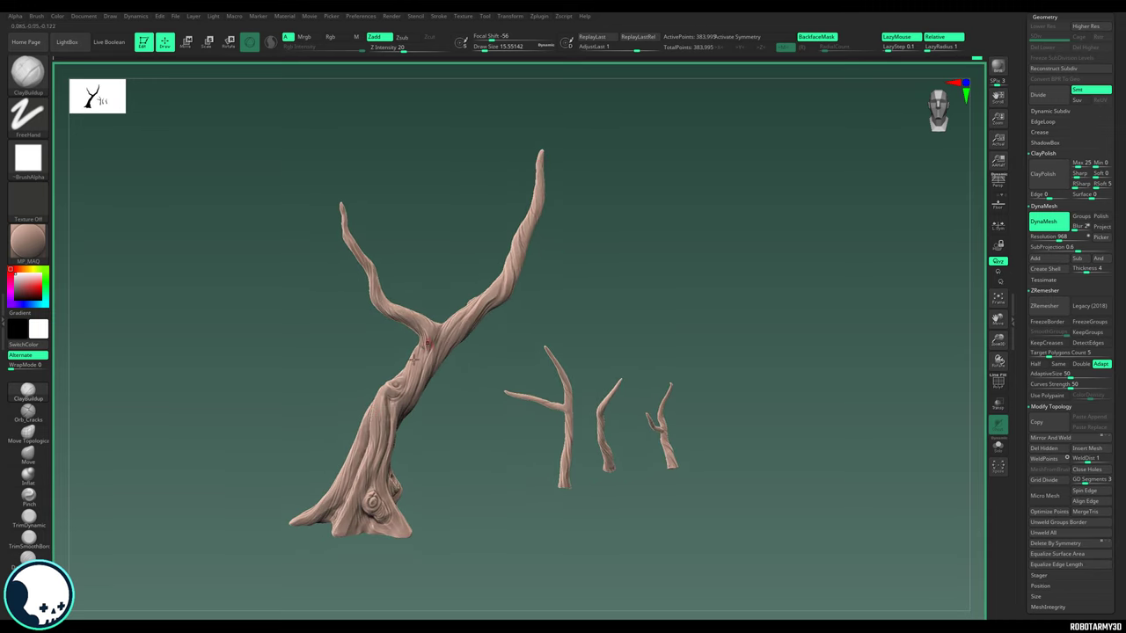
{"action": "right_click_drag", "start_coordinate": [336, 484], "coordinate": [495, 516]}
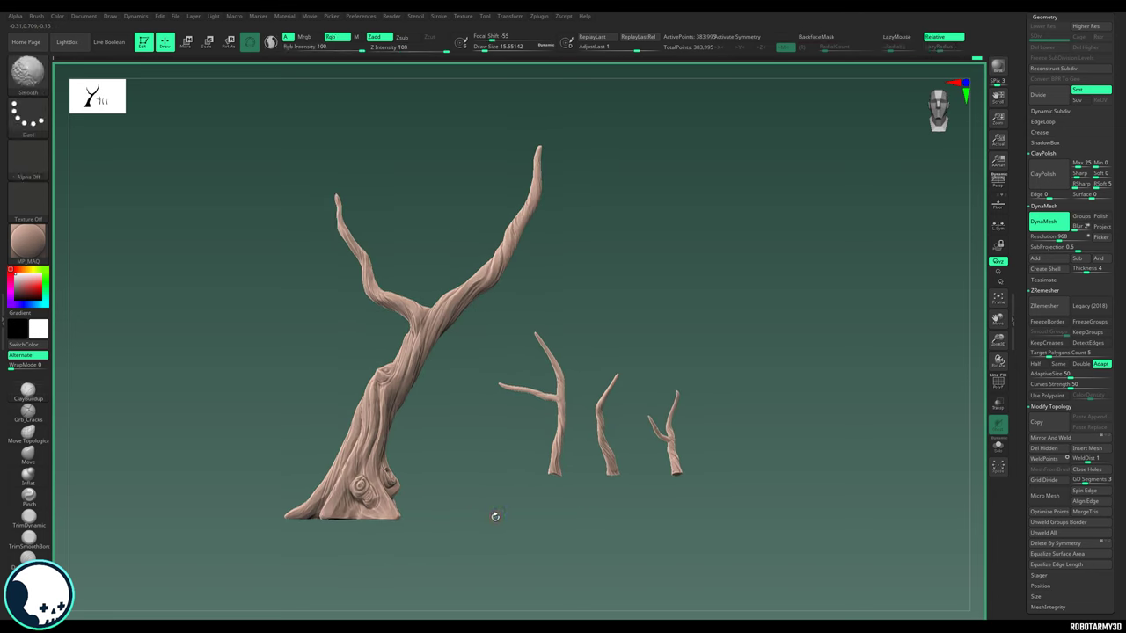
{"action": "right_click_drag", "start_coordinate": [362, 379], "coordinate": [396, 379], "text": "alt"}
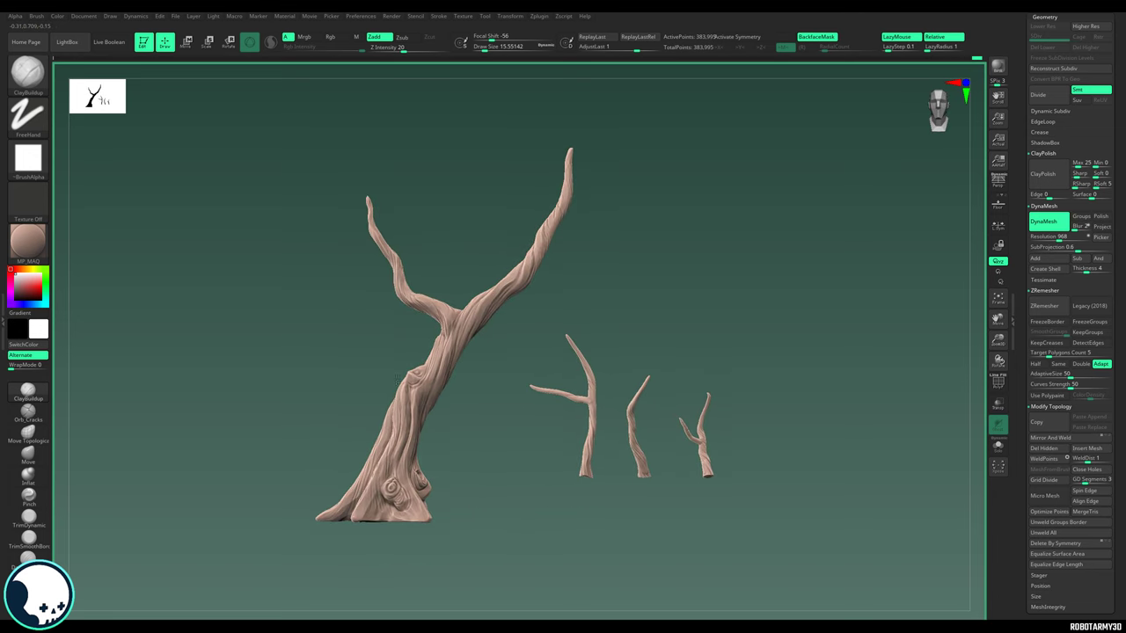
Step: Choose the ZRemesherGuides brush and draw guide curves from the roots along the trunk to the long branch's tip, plus around the trunk
{"action": "left_click", "coordinate": [28, 75]}
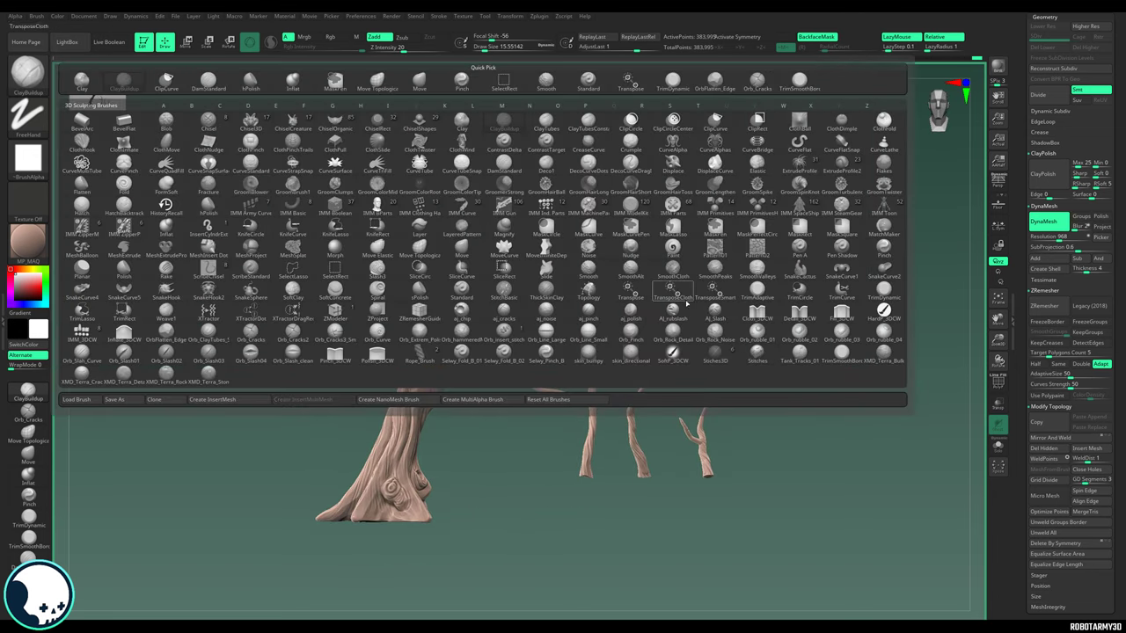
{"action": "key", "text": "z"}
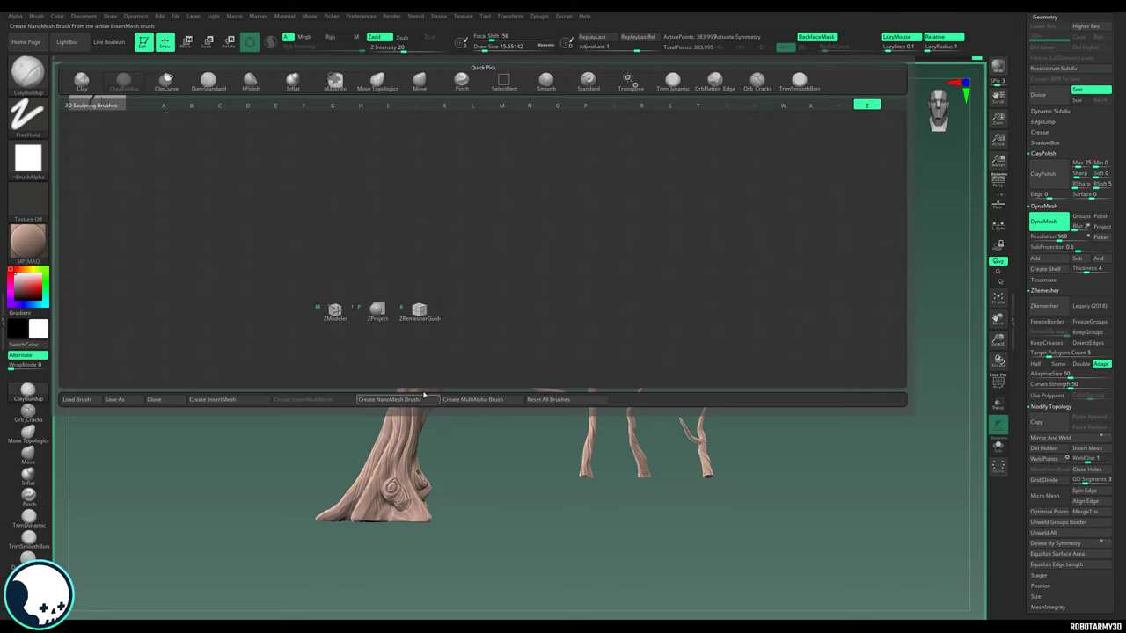
{"action": "left_click", "coordinate": [432, 314]}
{"action": "mouse_move", "coordinate": [471, 382]}
{"action": "left_mouse_down"}
{"action": "mouse_move", "coordinate": [542, 447]}
{"action": "mouse_move", "coordinate": [691, 302]}
{"action": "left_mouse_up"}
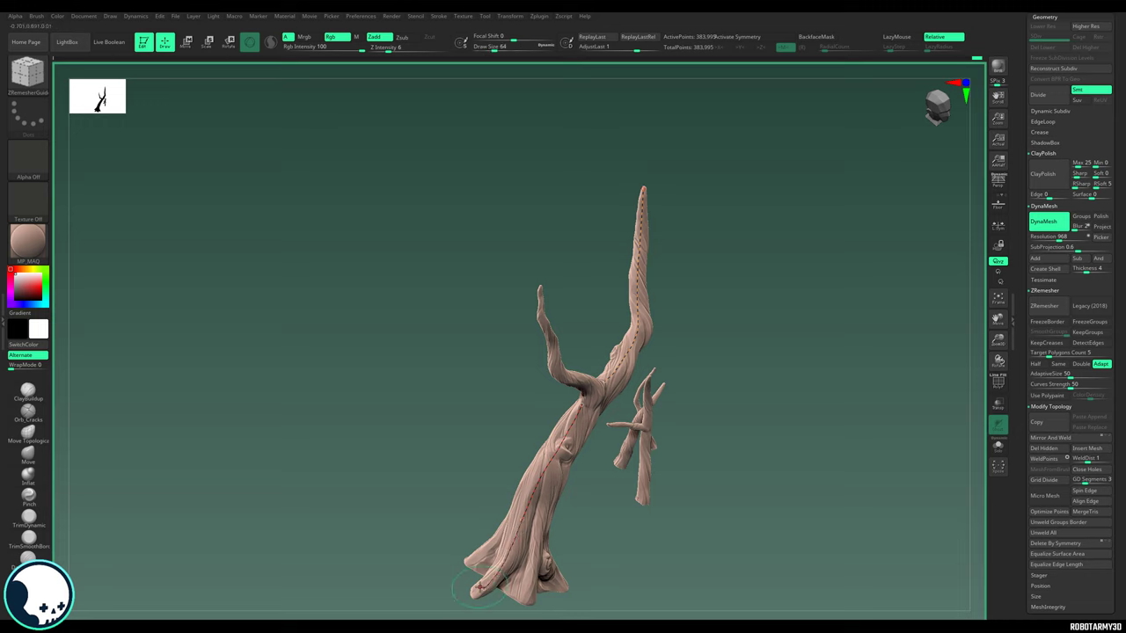
{"action": "left_click_drag", "start_coordinate": [440, 568], "coordinate": [640, 331]}
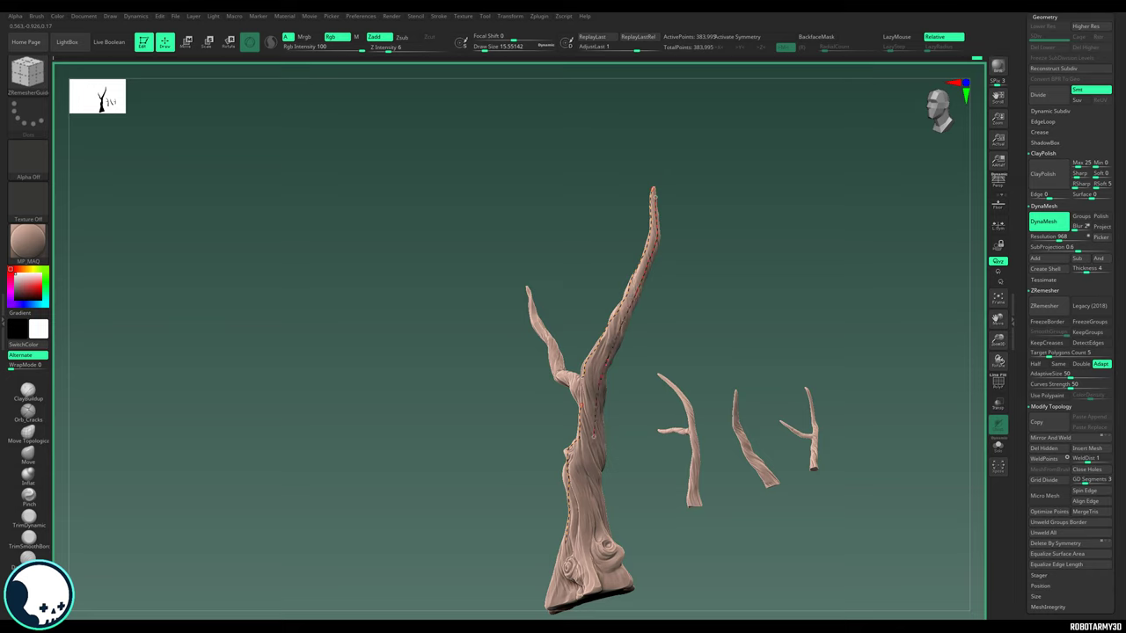
{"action": "left_click_drag", "start_coordinate": [678, 237], "coordinate": [556, 450]}
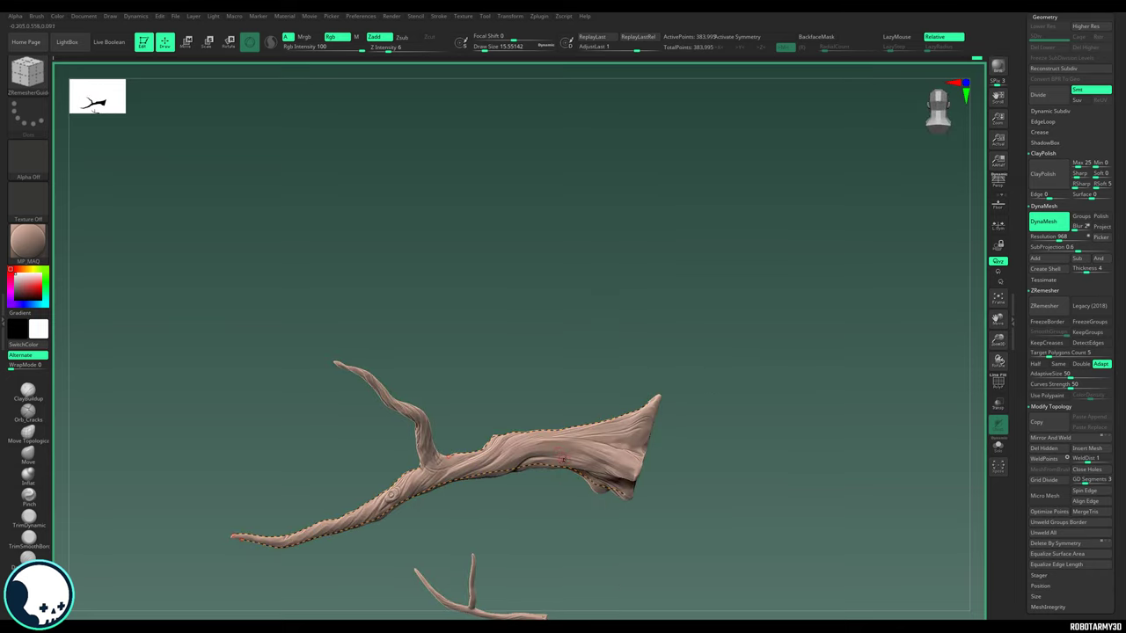
{"action": "left_click_drag", "start_coordinate": [574, 393], "coordinate": [571, 421]}
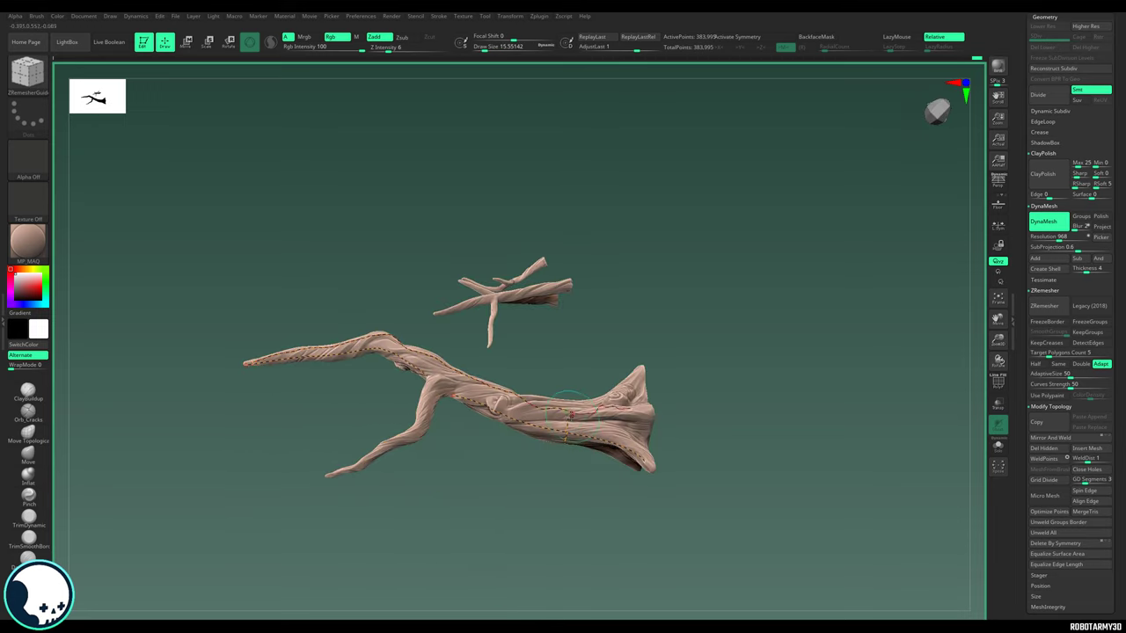
{"action": "left_click_drag", "start_coordinate": [575, 382], "coordinate": [706, 331]}
Step: Draw guide curves around and along the trunk's shorter fork, and lengthwise on the three separate branches
{"action": "left_click_drag", "start_coordinate": [1115, 311], "coordinate": [1118, 300]}
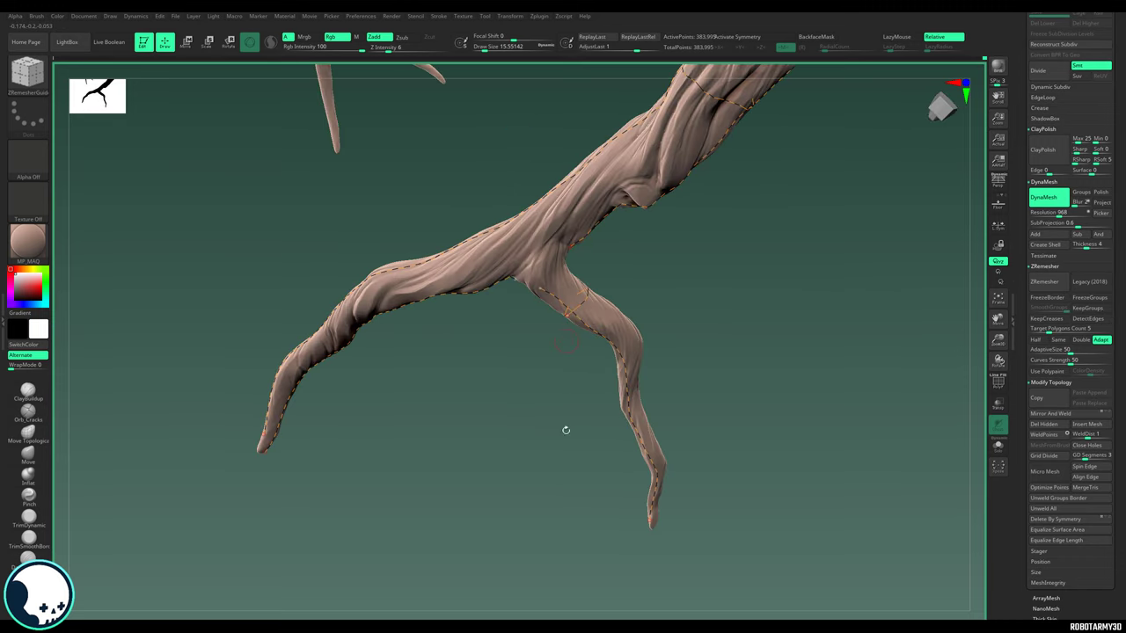
{"action": "left_click_drag", "start_coordinate": [566, 430], "coordinate": [528, 347]}
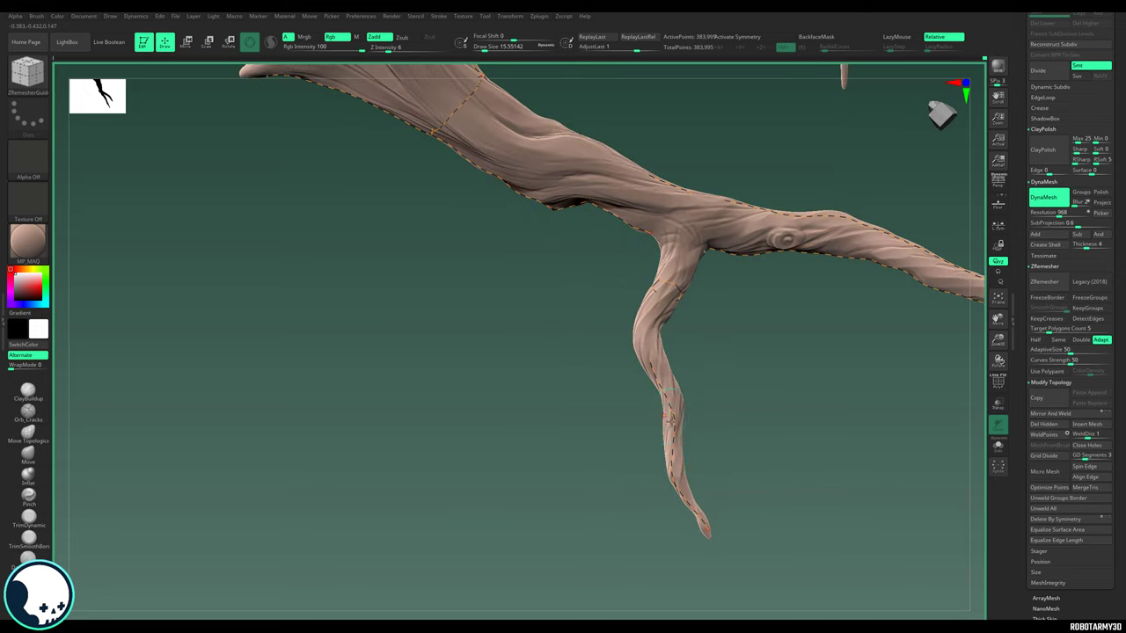
{"action": "left_click_drag", "start_coordinate": [696, 410], "coordinate": [670, 417]}
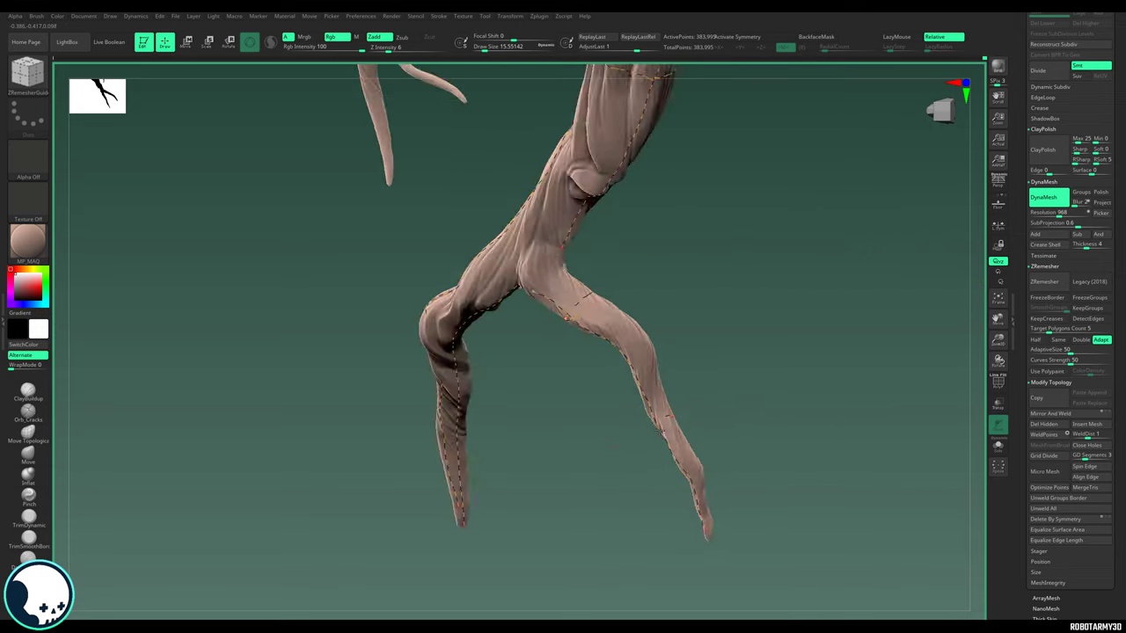
{"action": "left_click_drag", "start_coordinate": [616, 472], "coordinate": [723, 431]}
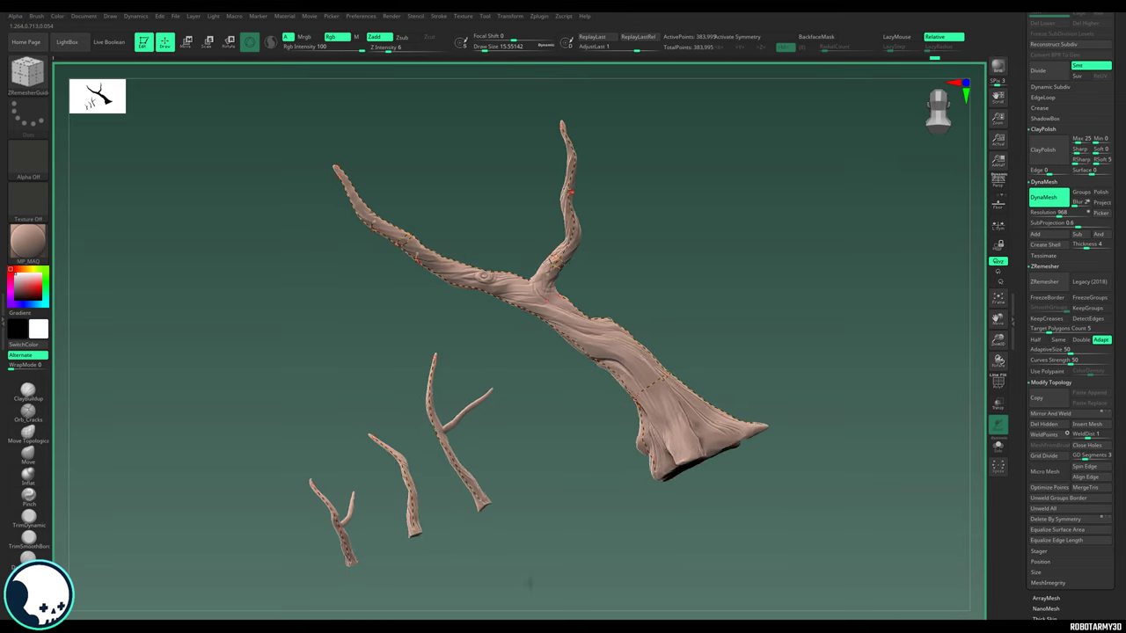
{"action": "mouse_move", "coordinate": [616, 519]}
{"action": "left_mouse_down"}
{"action": "mouse_move", "coordinate": [596, 533]}
{"action": "mouse_move", "coordinate": [622, 540]}
{"action": "left_mouse_up"}
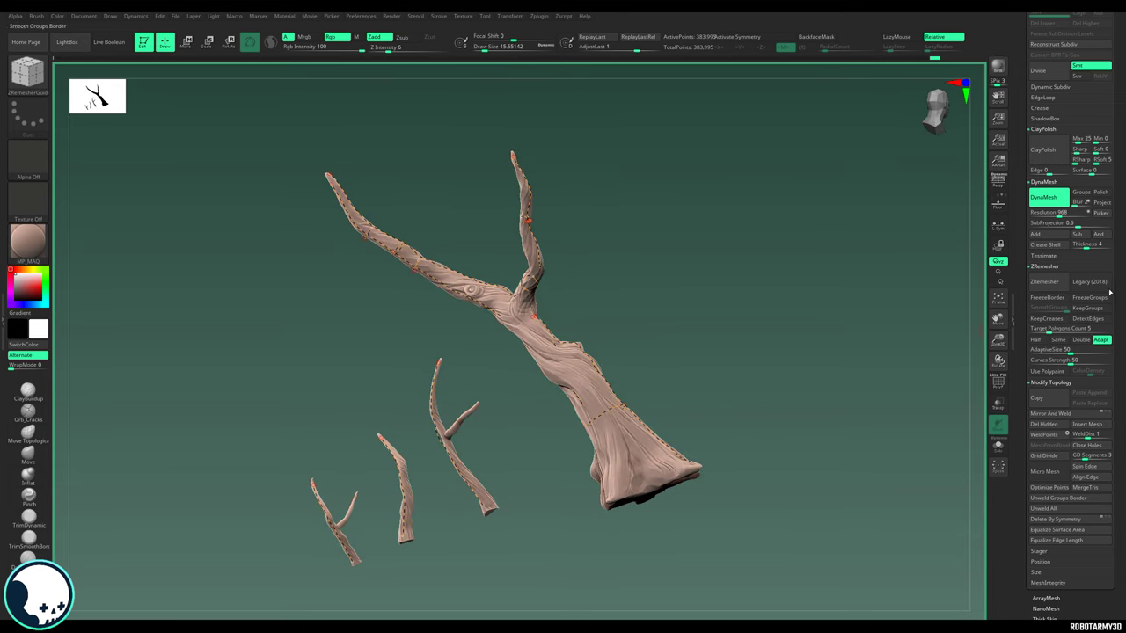
Step: Try remeshing the tree and branches with ZRemesher at a Target Polygons Count of 2
{"action": "left_click", "coordinate": [1047, 328]}
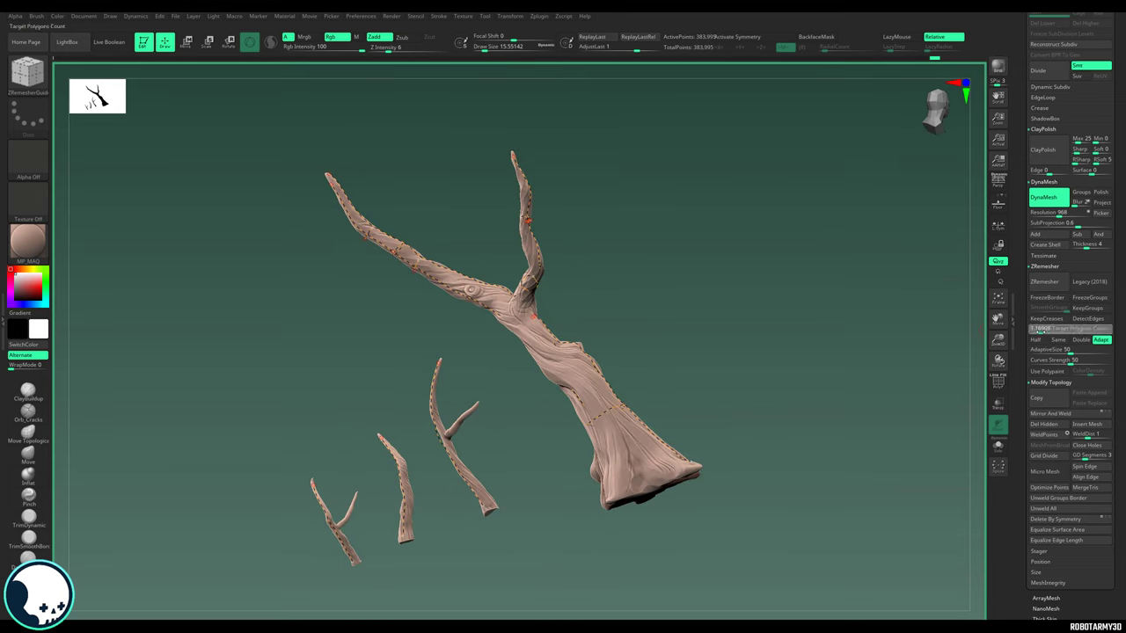
{"action": "type", "text": "2"}
{"action": "key", "text": "Return"}
{"action": "left_click", "coordinate": [1045, 281]}
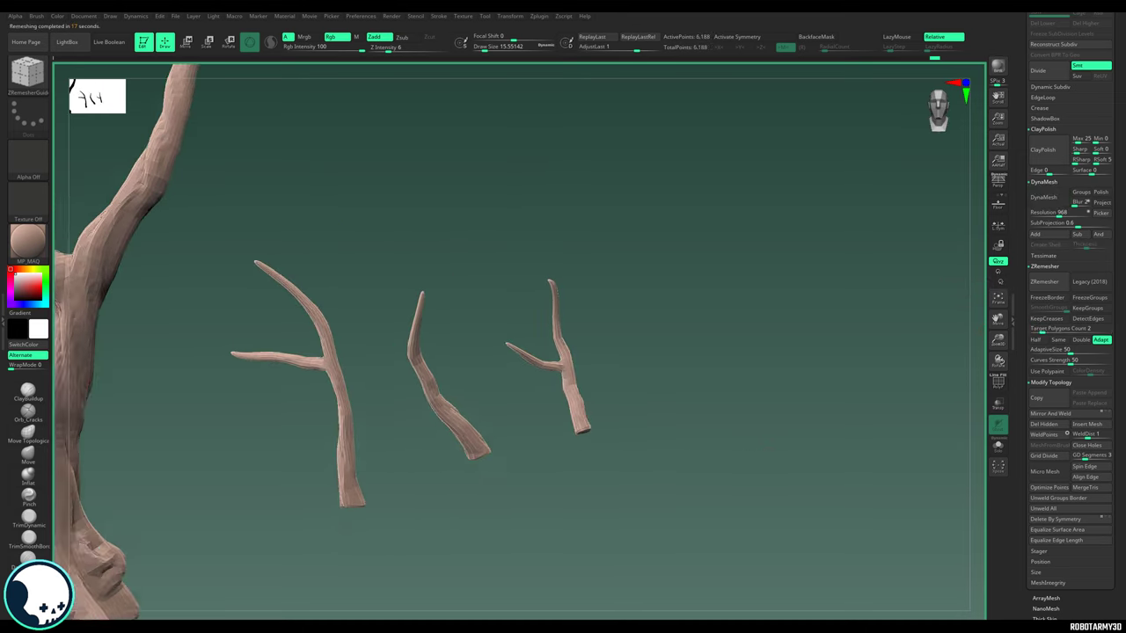
{"action": "left_click_drag", "start_coordinate": [748, 492], "coordinate": [782, 432], "text": "alt"}
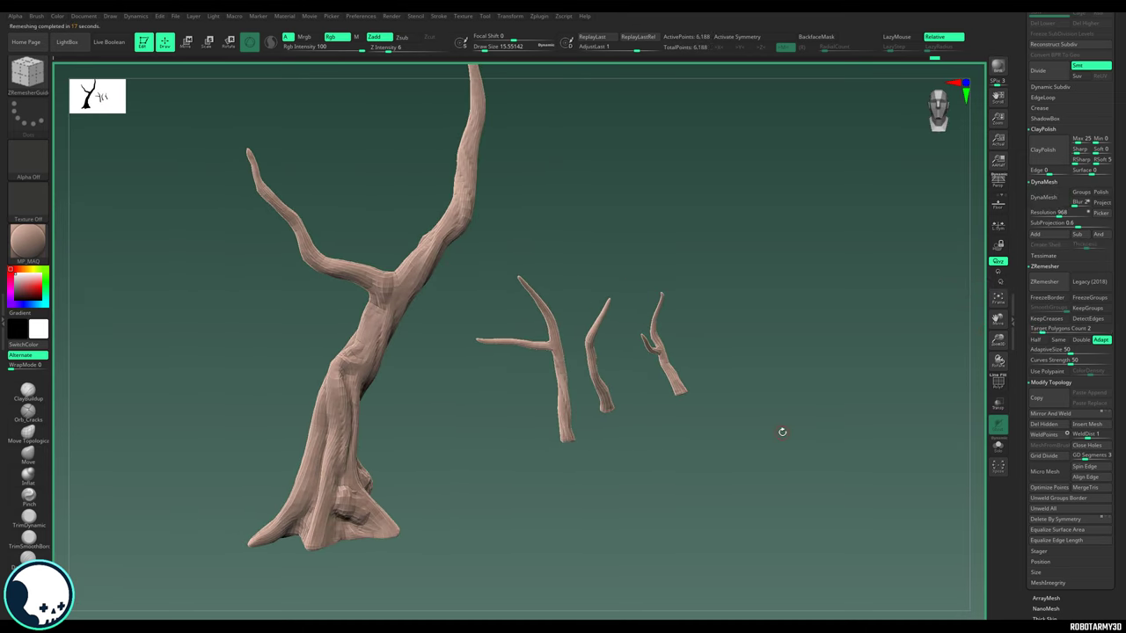
{"action": "key", "text": "ctrl+z"}
Step: Remesh the tree and branches with ZRemesher at a Target Polygons Count of 0.5 and turn on the polyframe display
{"action": "left_click_drag", "start_coordinate": [1120, 255], "coordinate": [1119, 313]}
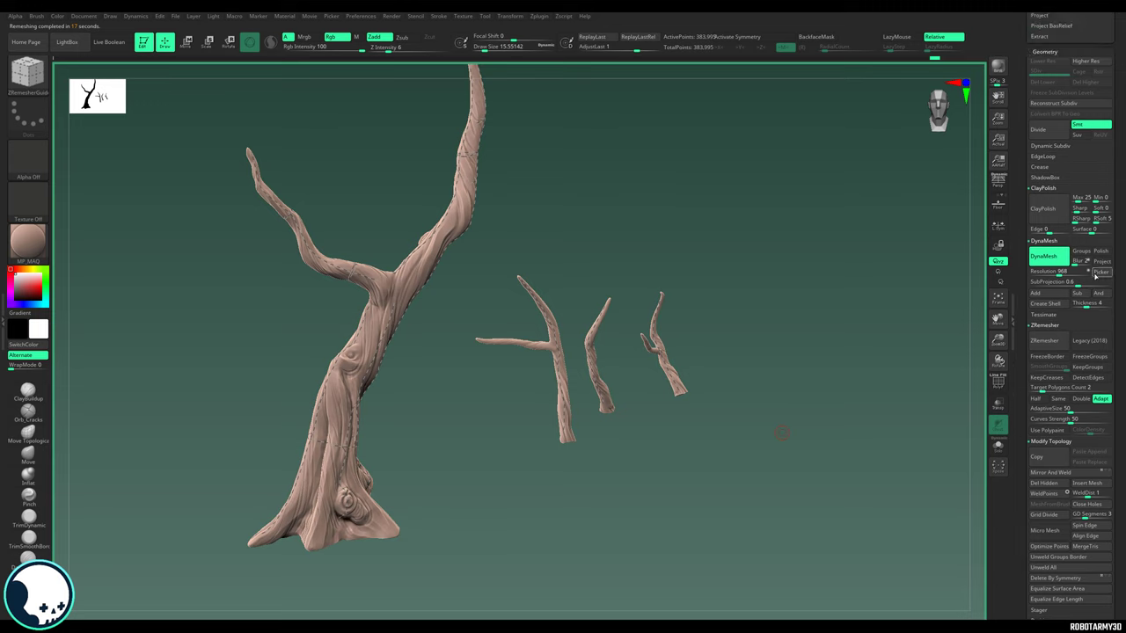
{"action": "scroll", "coordinate": [1038, 365], "scroll_direction": "down", "scroll_amount": 1}
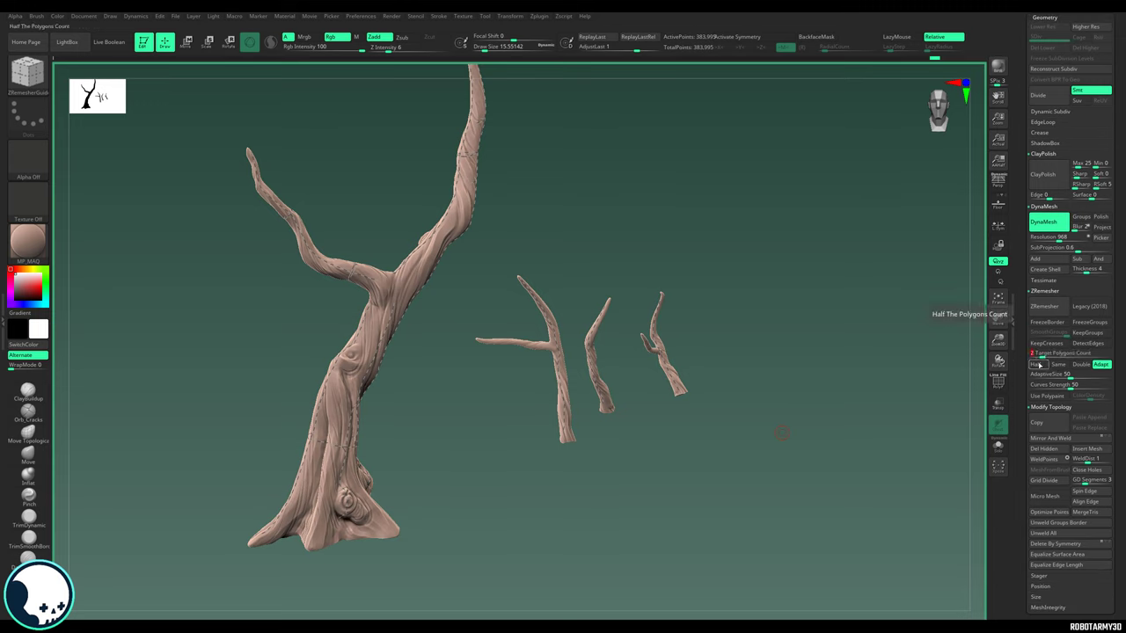
{"action": "left_click", "coordinate": [1044, 306]}
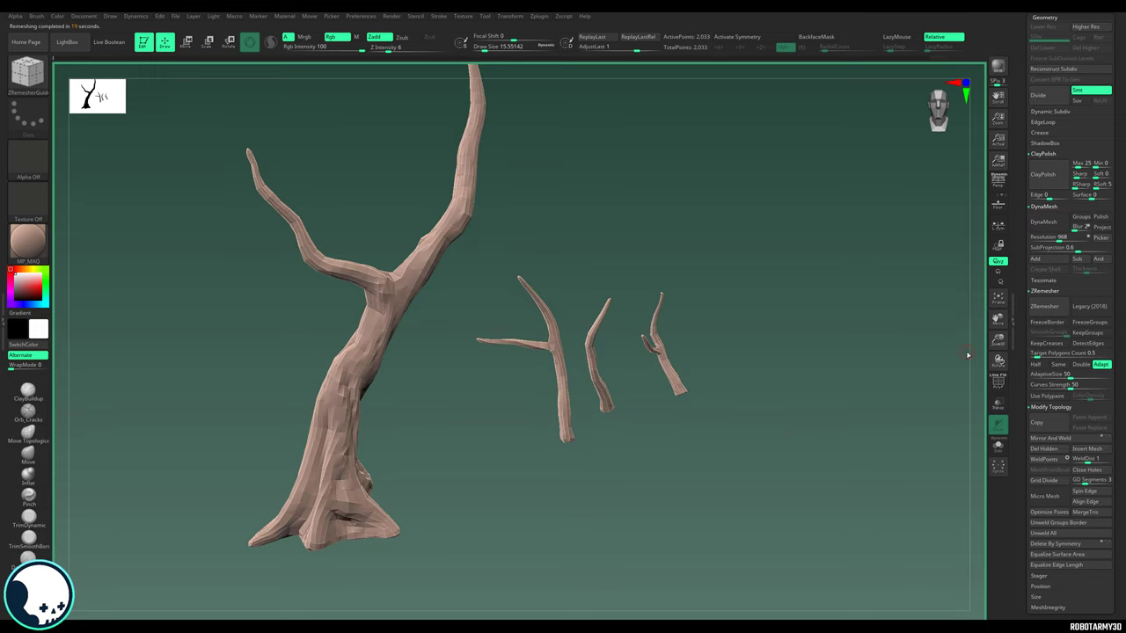
{"action": "left_click", "coordinate": [998, 383]}
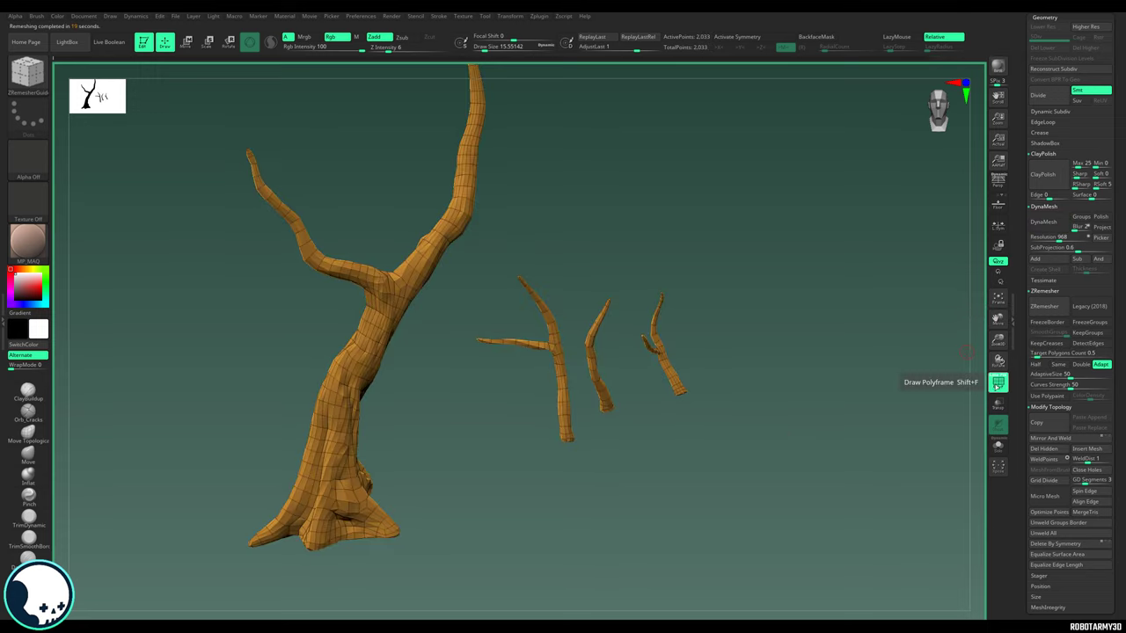
{"action": "left_click_drag", "start_coordinate": [897, 378], "coordinate": [431, 405]}
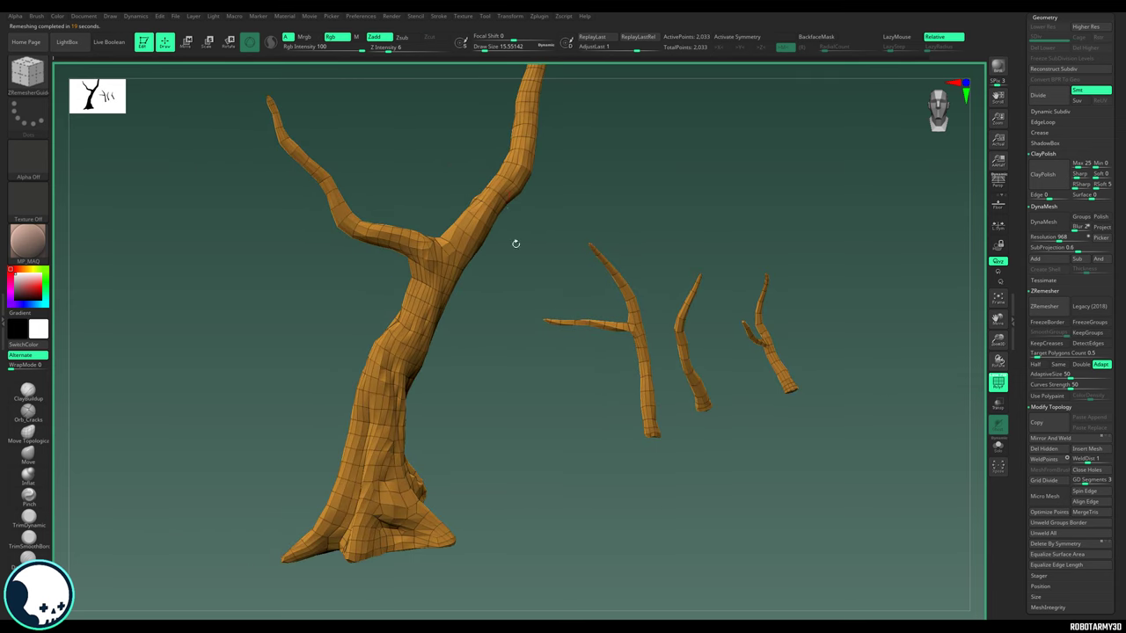
{"action": "left_click_drag", "start_coordinate": [516, 244], "coordinate": [204, 213]}
Step: Switch to the ZModeler brush and examine the edge loops on the trunk and its fork
{"action": "left_click", "coordinate": [29, 78]}
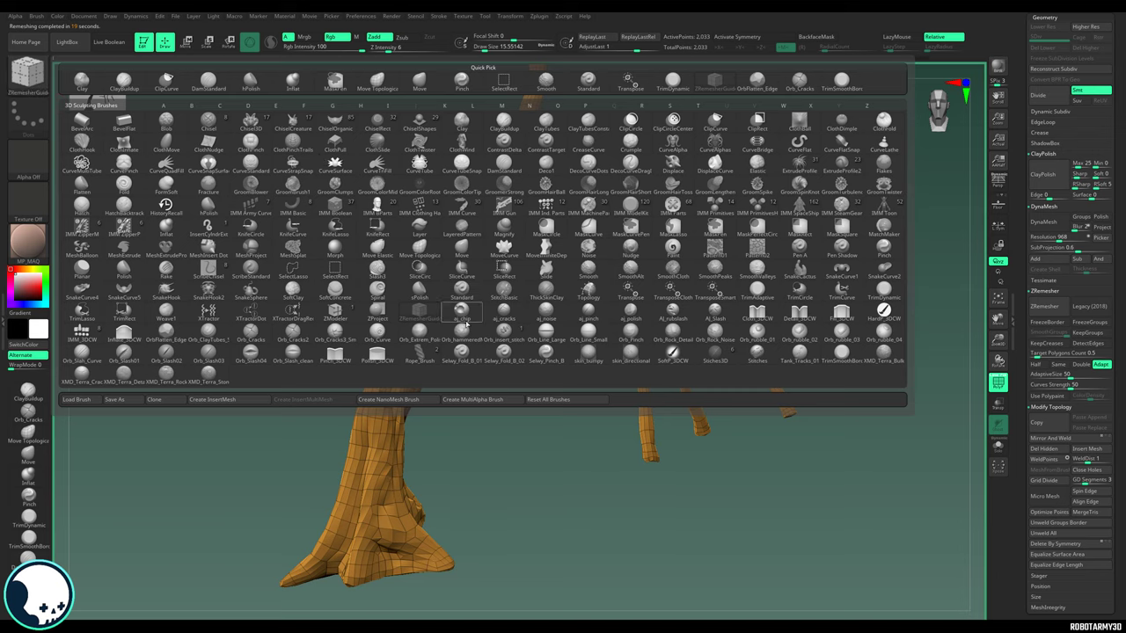
{"action": "key", "text": "z"}
{"action": "left_click", "coordinate": [335, 311]}
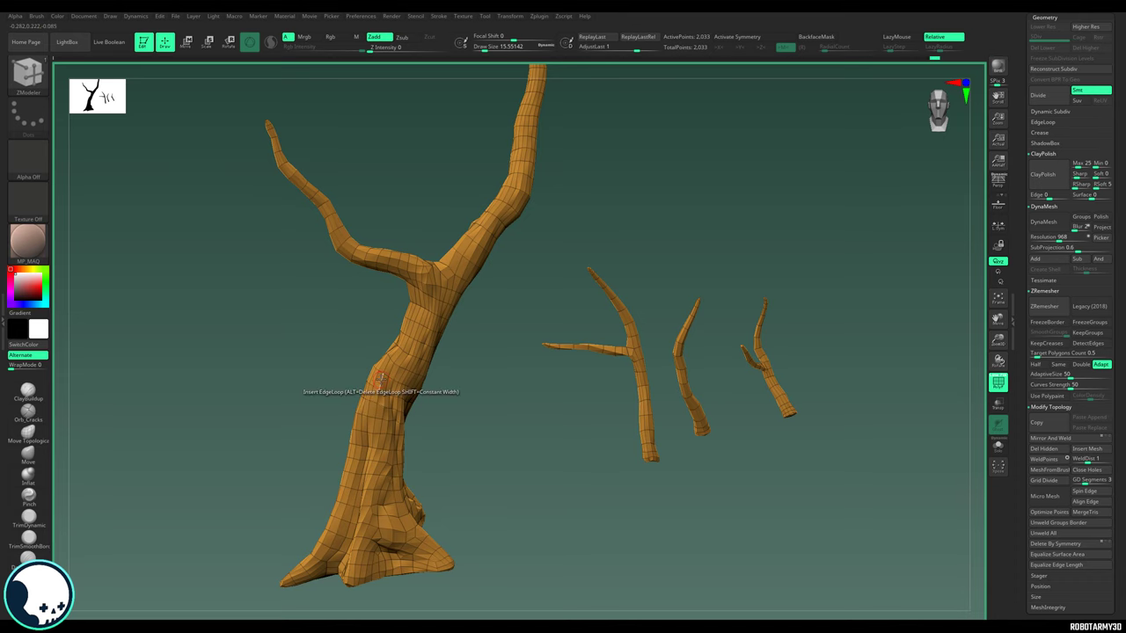
{"action": "left_click", "coordinate": [384, 388]}
{"action": "left_click_drag", "start_coordinate": [474, 421], "coordinate": [546, 431]}
{"action": "left_click", "coordinate": [382, 293], "text": "alt"}
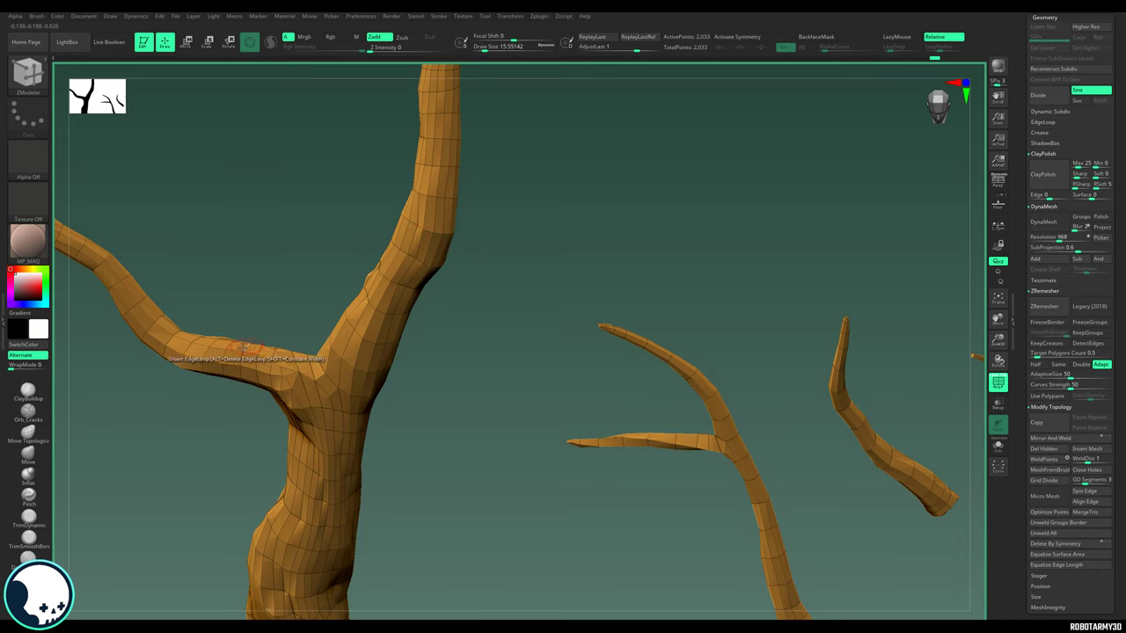
{"action": "left_click_drag", "start_coordinate": [519, 291], "coordinate": [757, 304]}
{"action": "left_click_drag", "start_coordinate": [570, 332], "coordinate": [290, 301]}
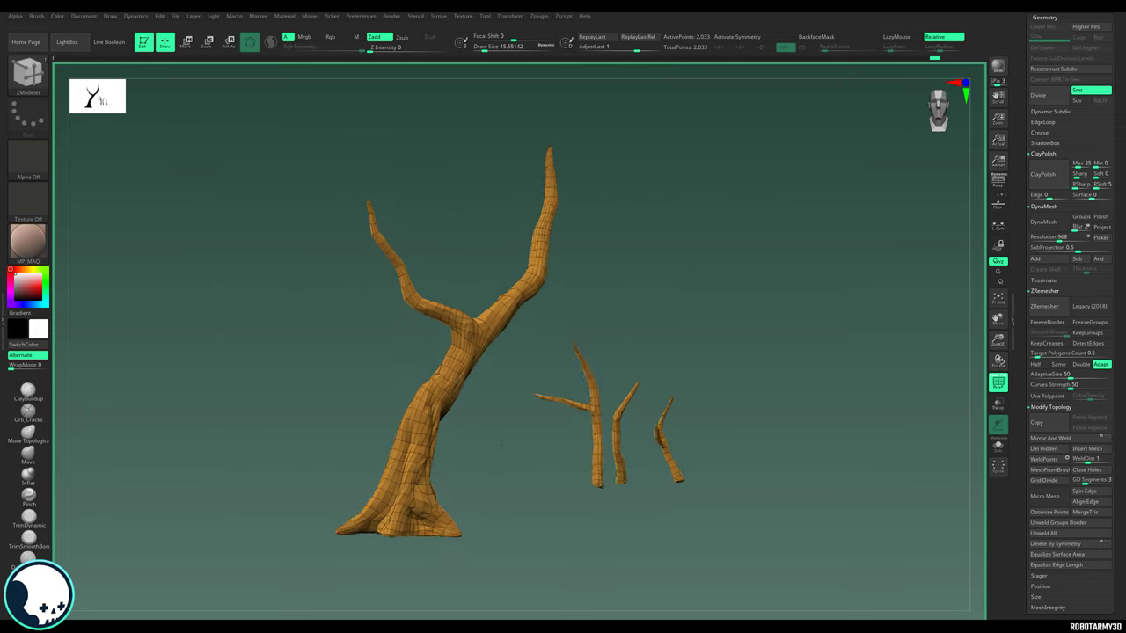
{"action": "left_click_drag", "start_coordinate": [528, 458], "coordinate": [476, 460]}
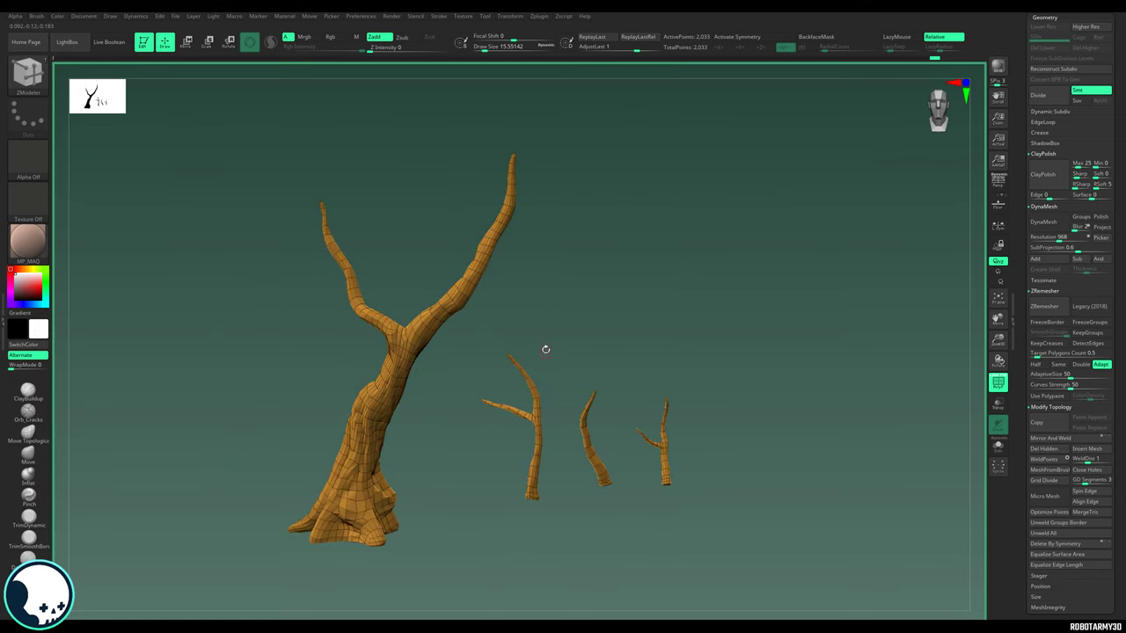
{"action": "left_click_drag", "start_coordinate": [545, 349], "coordinate": [580, 350]}
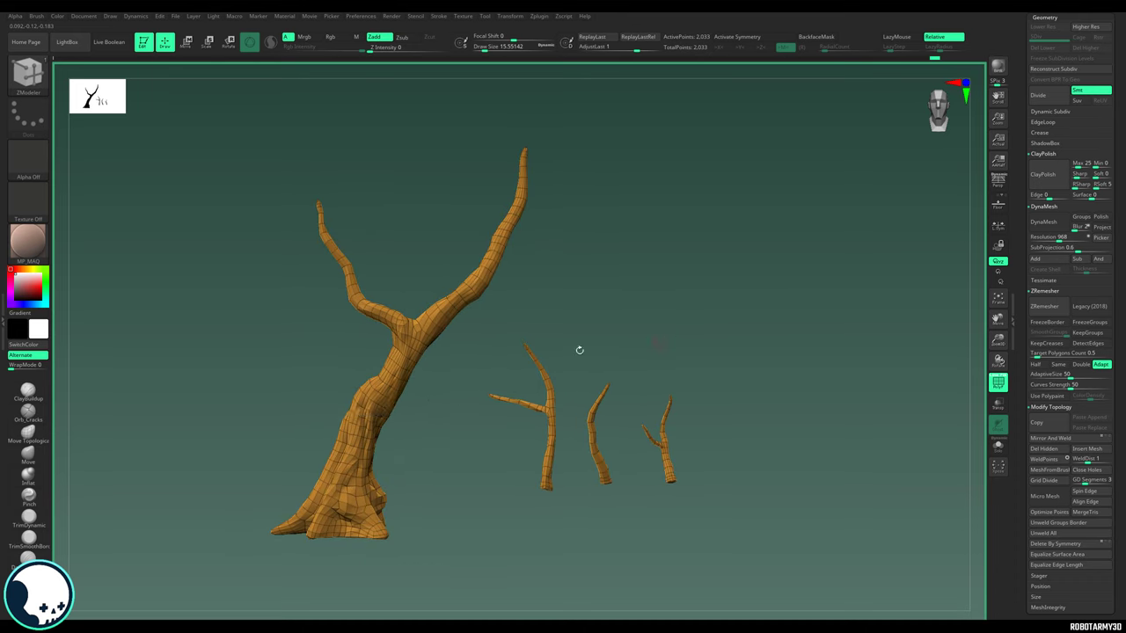
{"action": "left_click_drag", "start_coordinate": [655, 431], "coordinate": [640, 455], "text": "alt"}
{"action": "left_click_drag", "start_coordinate": [588, 528], "coordinate": [545, 560]}
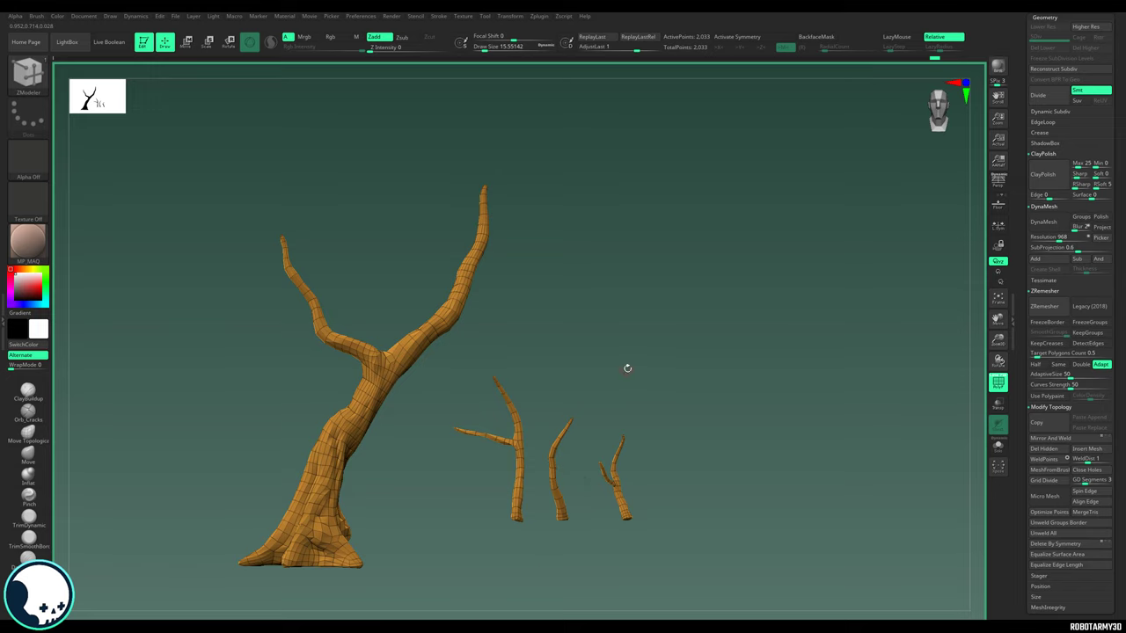
{"action": "left_click_drag", "start_coordinate": [627, 367], "coordinate": [605, 261]}
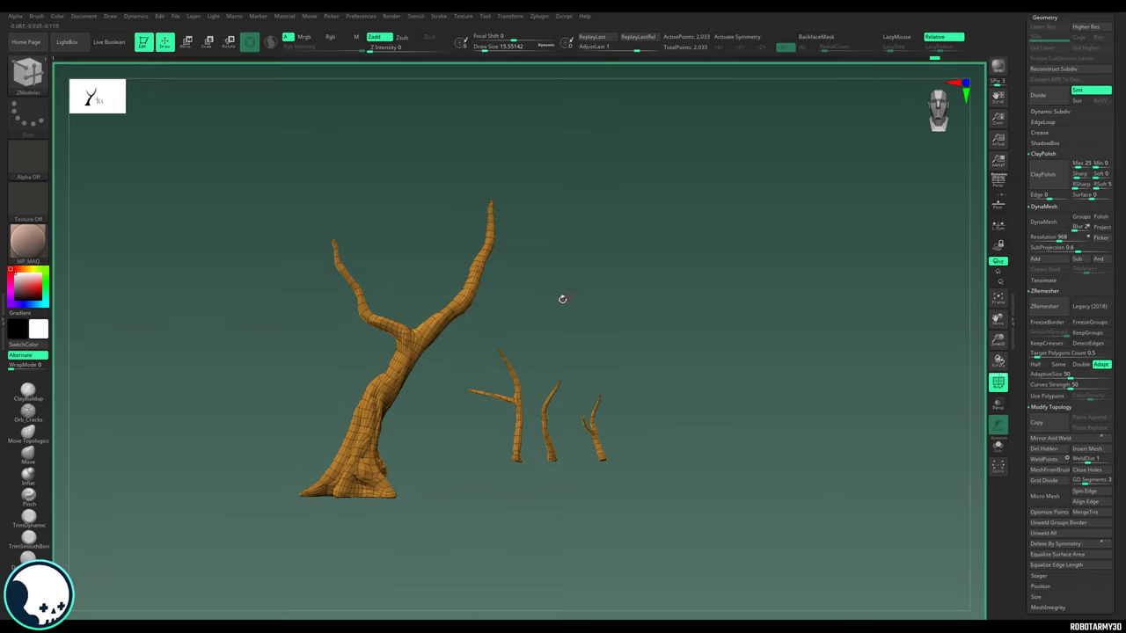
Step: Export the remeshed tree and branches as SimpleTree_Tunk_LowPoly.obj
{"action": "left_click_drag", "start_coordinate": [562, 299], "coordinate": [552, 308]}
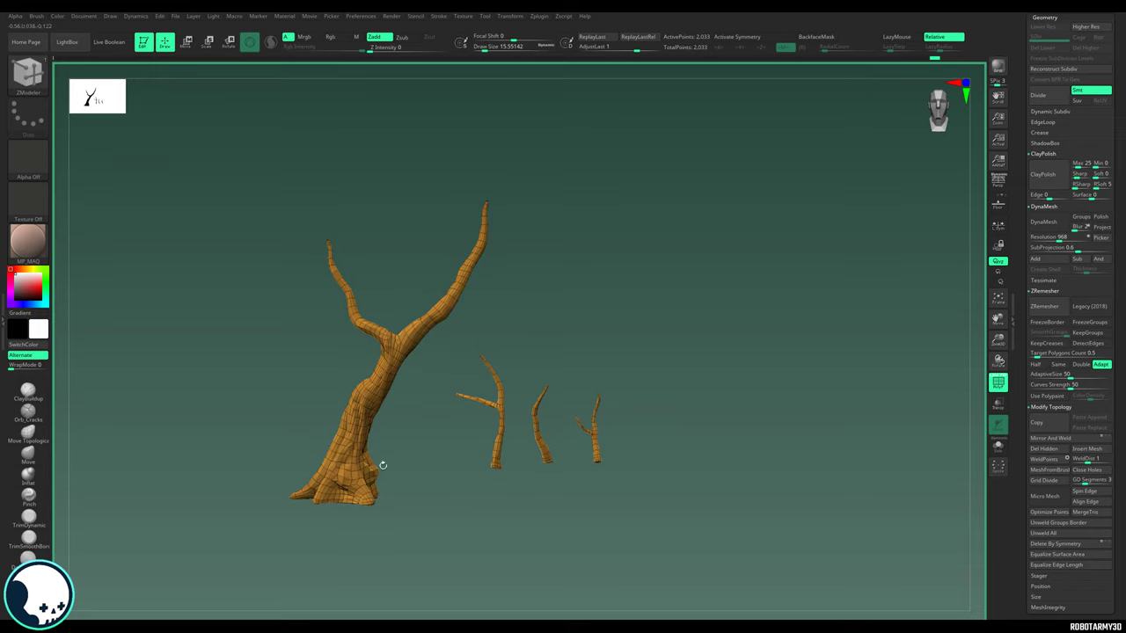
{"action": "left_click_drag", "start_coordinate": [500, 343], "coordinate": [443, 370]}
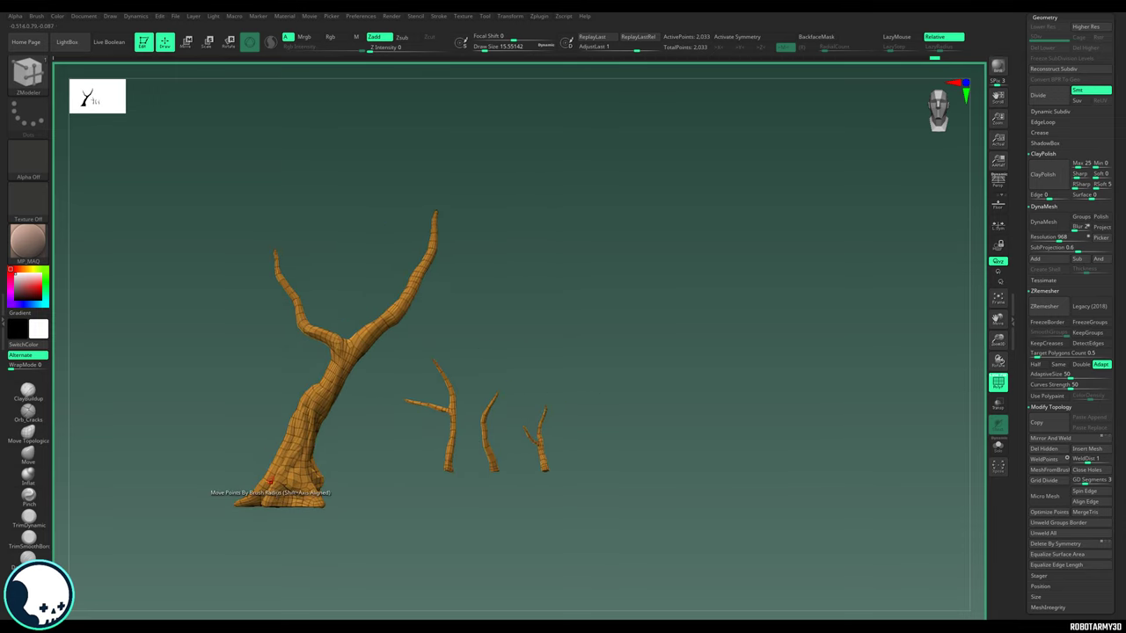
{"action": "left_click_drag", "start_coordinate": [372, 493], "coordinate": [378, 502]}
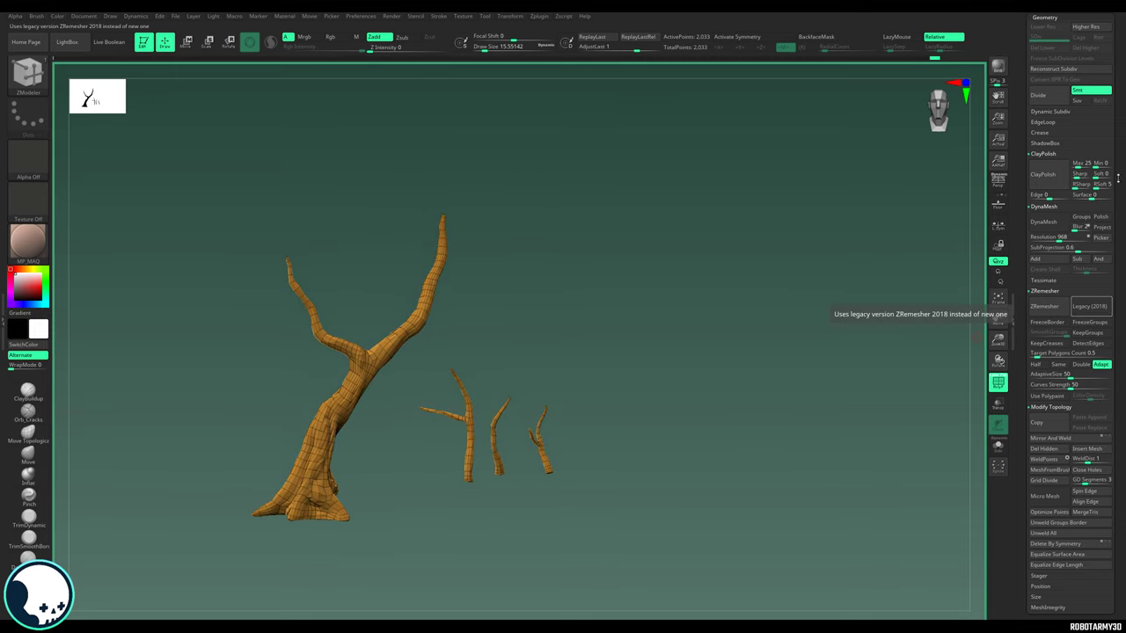
{"action": "left_click_drag", "start_coordinate": [1118, 179], "coordinate": [1118, 337]}
{"action": "left_click_drag", "start_coordinate": [656, 359], "coordinate": [739, 383]}
{"action": "left_click_drag", "start_coordinate": [739, 383], "coordinate": [791, 381]}
{"action": "left_click_drag", "start_coordinate": [1118, 196], "coordinate": [1118, 619]}
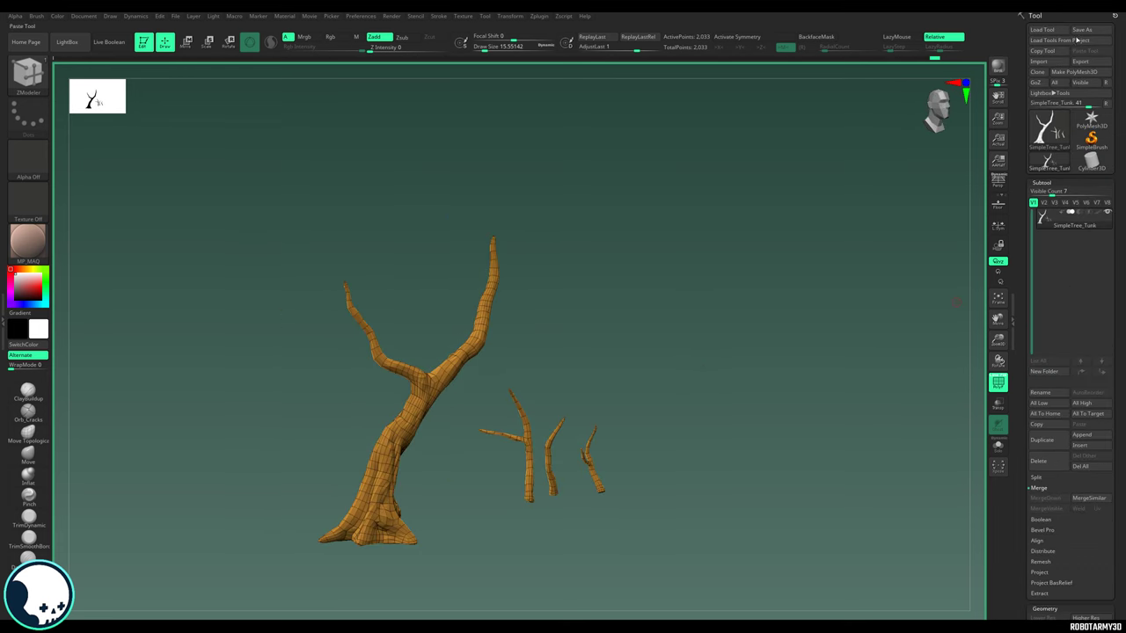
{"action": "left_click", "coordinate": [1080, 61]}
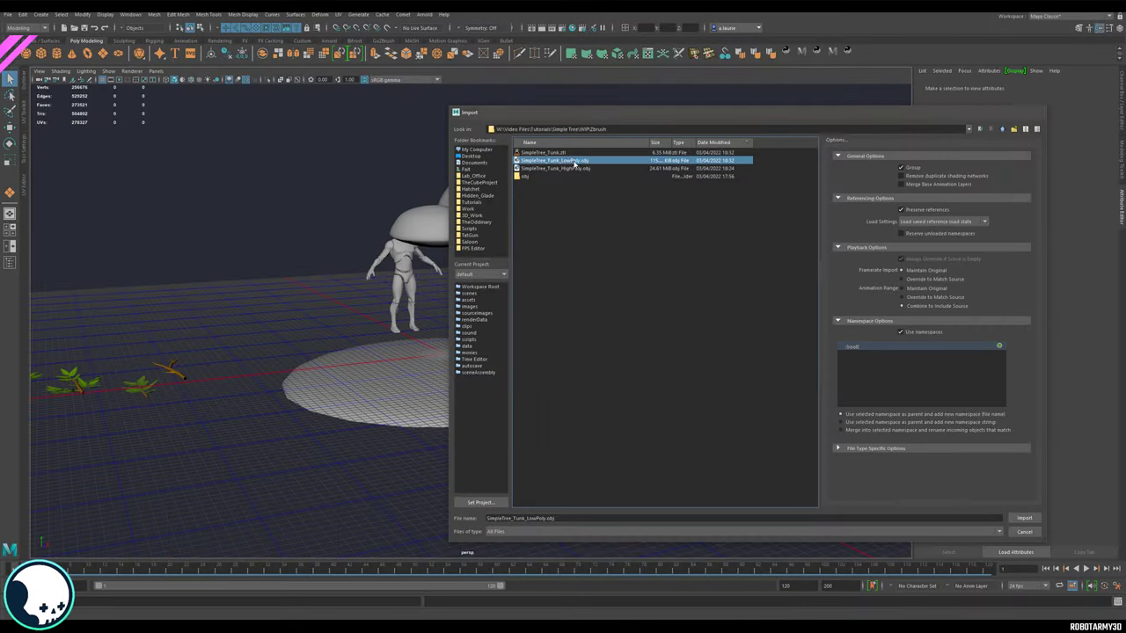
Step: Switch to Maya and import SimpleTree_Tunk_LowPoly.obj into the scene with the leafy branches
{"action": "double_click", "coordinate": [575, 161]}
{"action": "scroll", "coordinate": [453, 290], "scroll_direction": "up", "scroll_amount": 8}
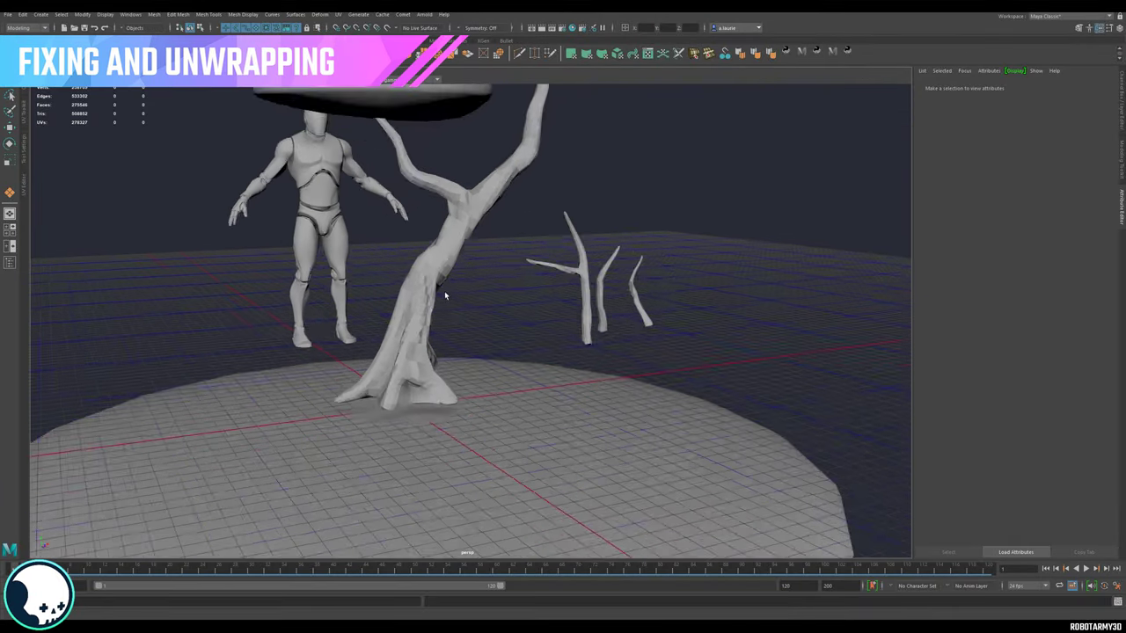
{"action": "left_click", "coordinate": [444, 296]}
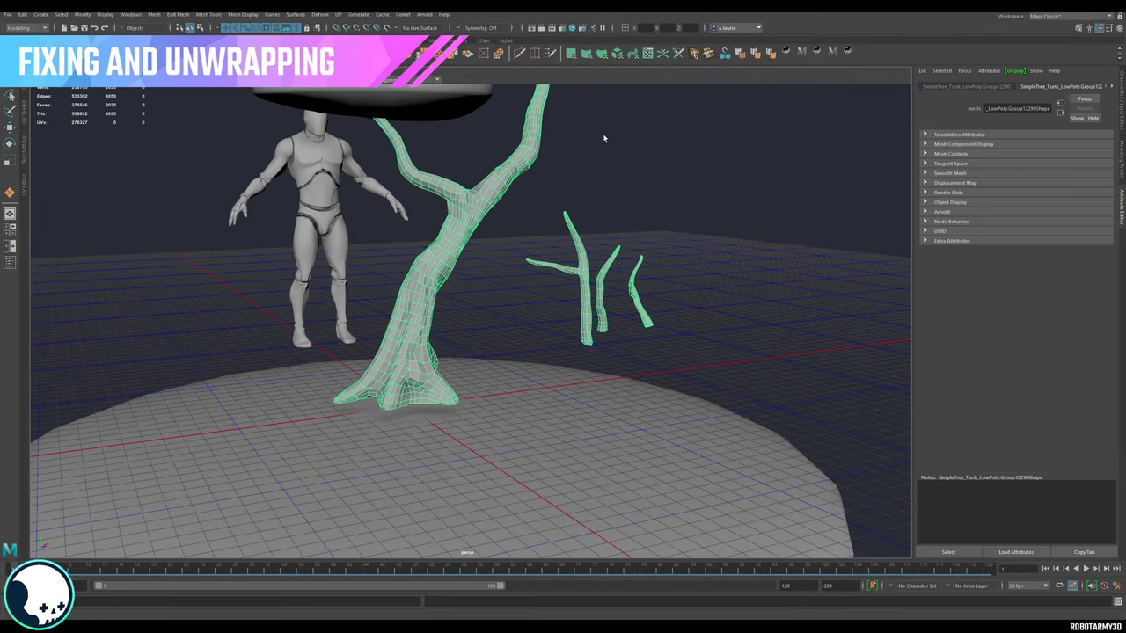
{"action": "left_click", "coordinate": [693, 177]}
{"action": "scroll", "coordinate": [520, 268], "scroll_direction": "up", "scroll_amount": 3}
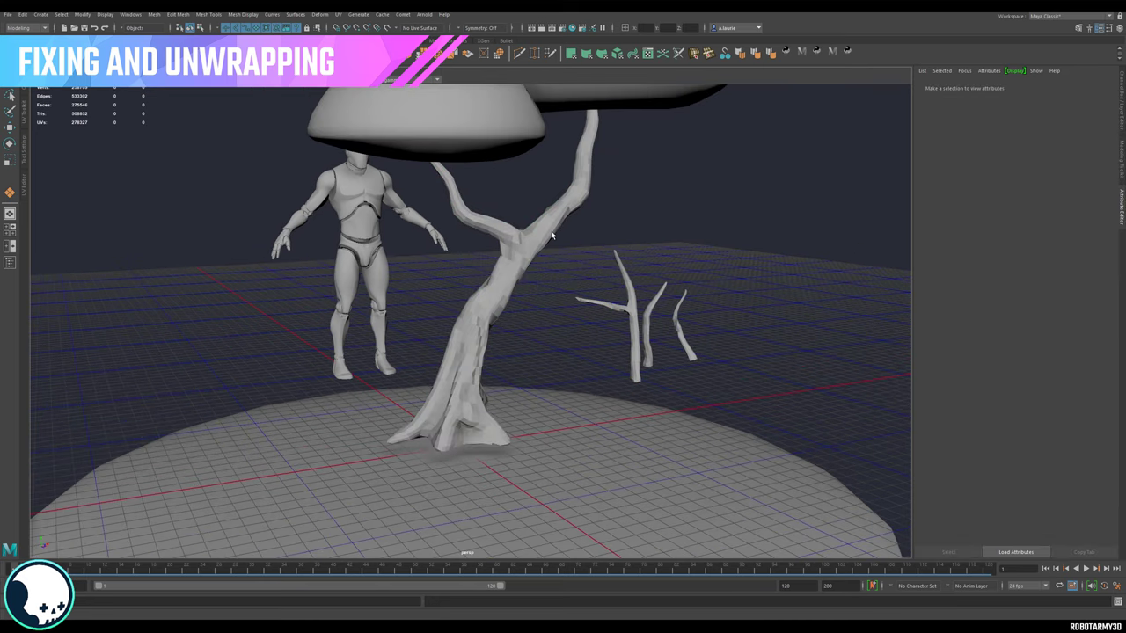
Step: Soften all edges of the imported low-poly tree mesh
{"action": "left_click", "coordinate": [553, 234]}
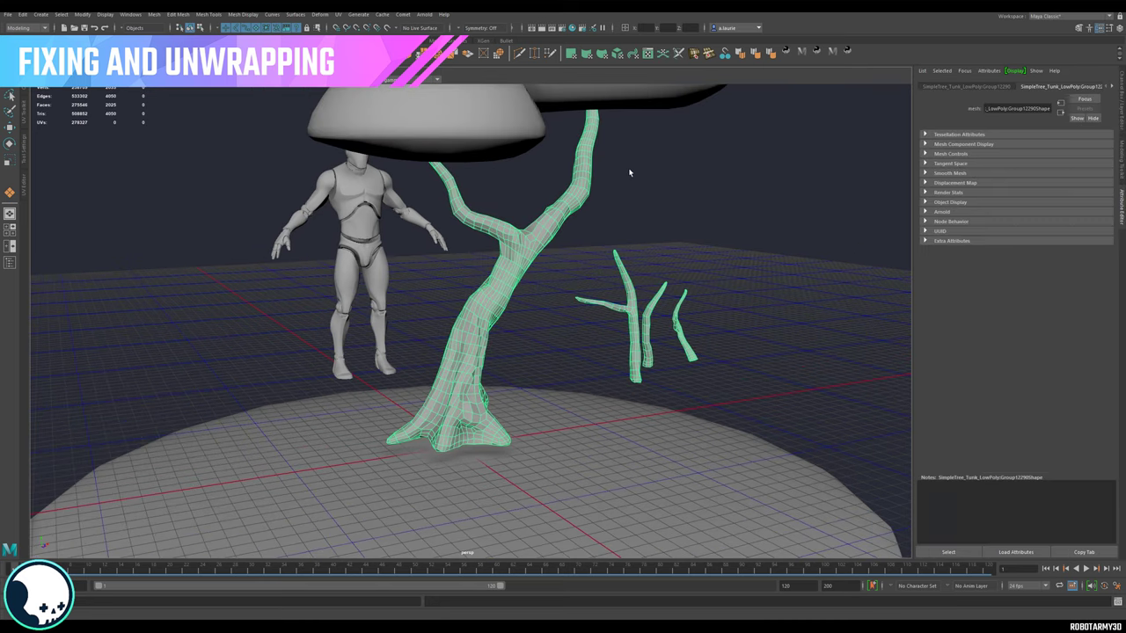
{"action": "left_click", "coordinate": [244, 15]}
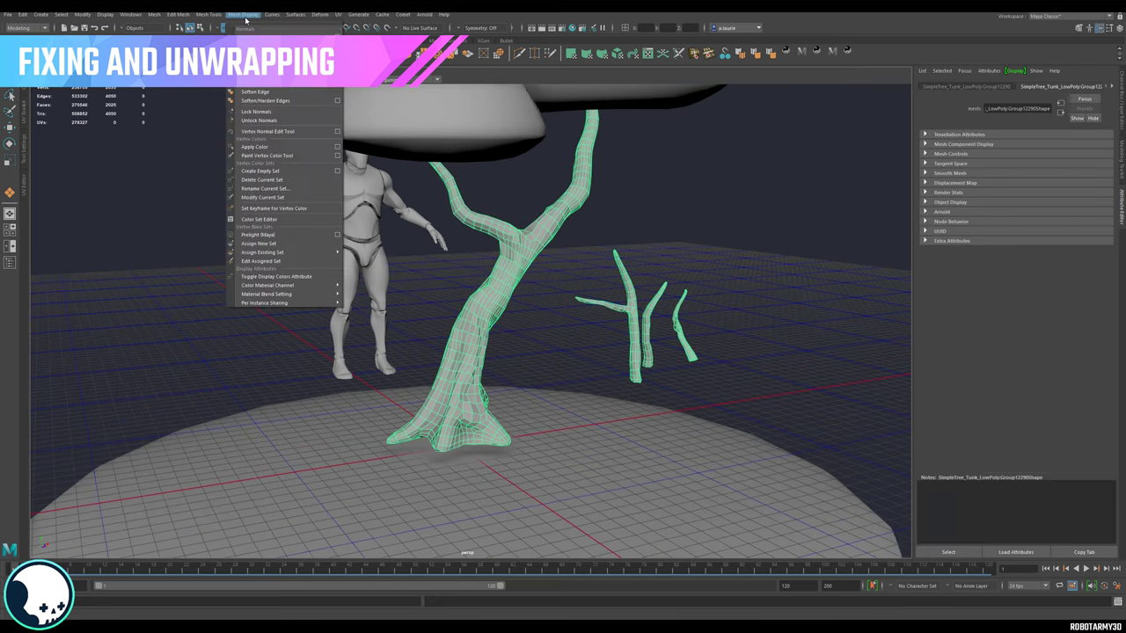
{"action": "left_click", "coordinate": [255, 92]}
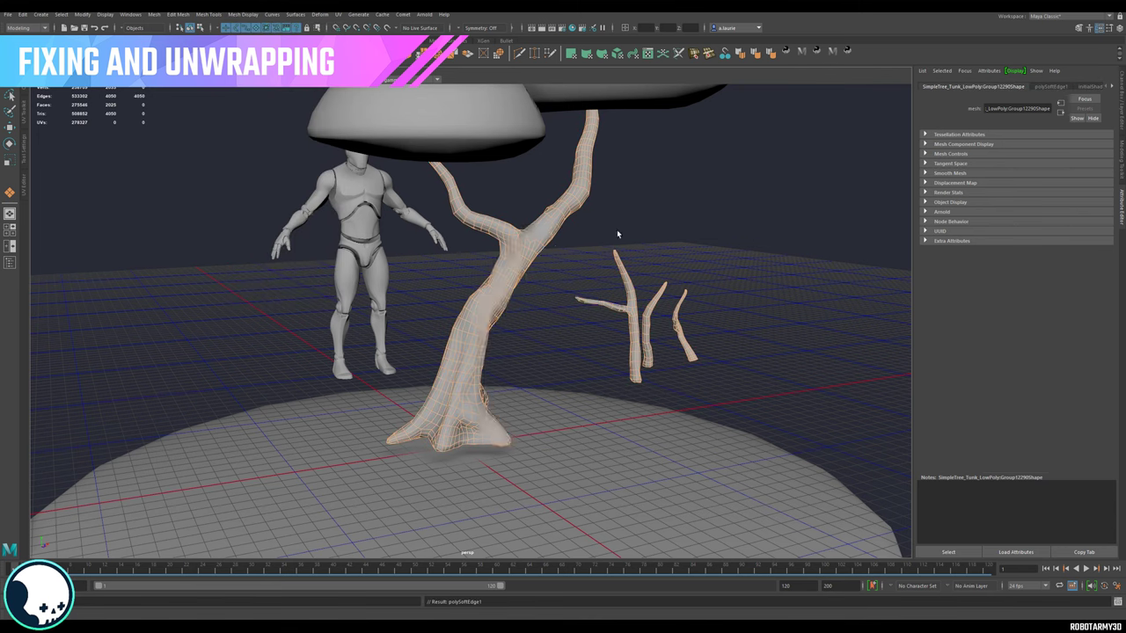
{"action": "left_click", "coordinate": [639, 221]}
Step: Isolate the low-poly mesh and delete the cap faces closing the bases of the three separate branches
{"action": "scroll", "coordinate": [639, 222], "scroll_direction": "down", "scroll_amount": 5}
{"action": "mouse_move", "coordinate": [604, 294]}
{"action": "left_mouse_down", "text": "alt"}
{"action": "mouse_move", "coordinate": [560, 279]}
{"action": "mouse_move", "coordinate": [506, 294]}
{"action": "mouse_move", "coordinate": [586, 296]}
{"action": "left_mouse_up", "text": "alt"}
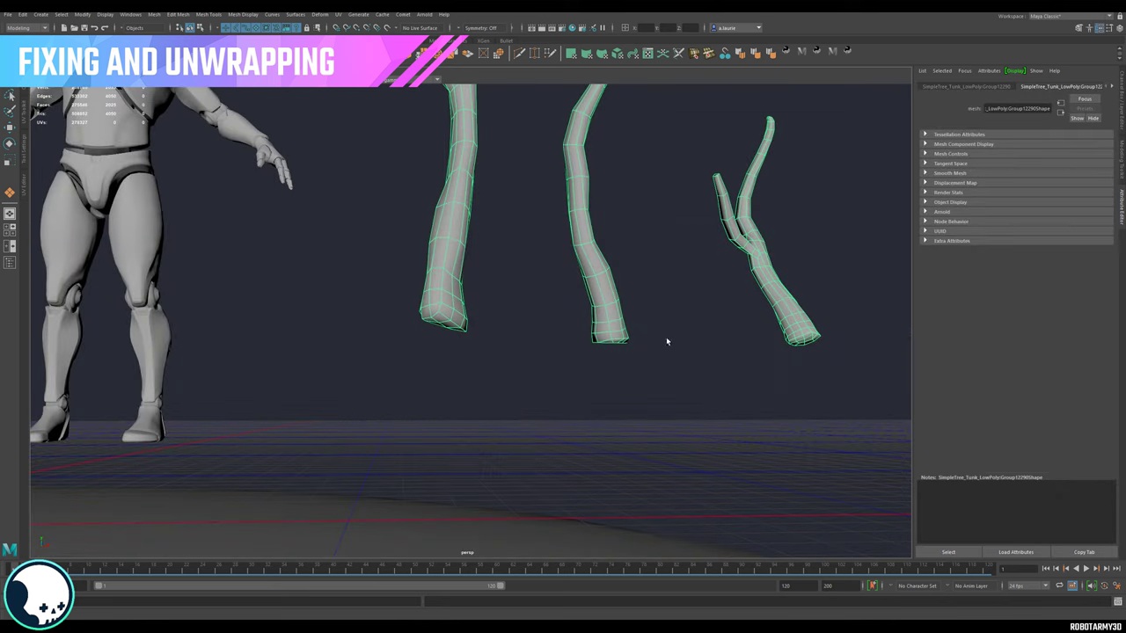
{"action": "middle_click_drag", "start_coordinate": [717, 357], "coordinate": [693, 358], "text": "alt"}
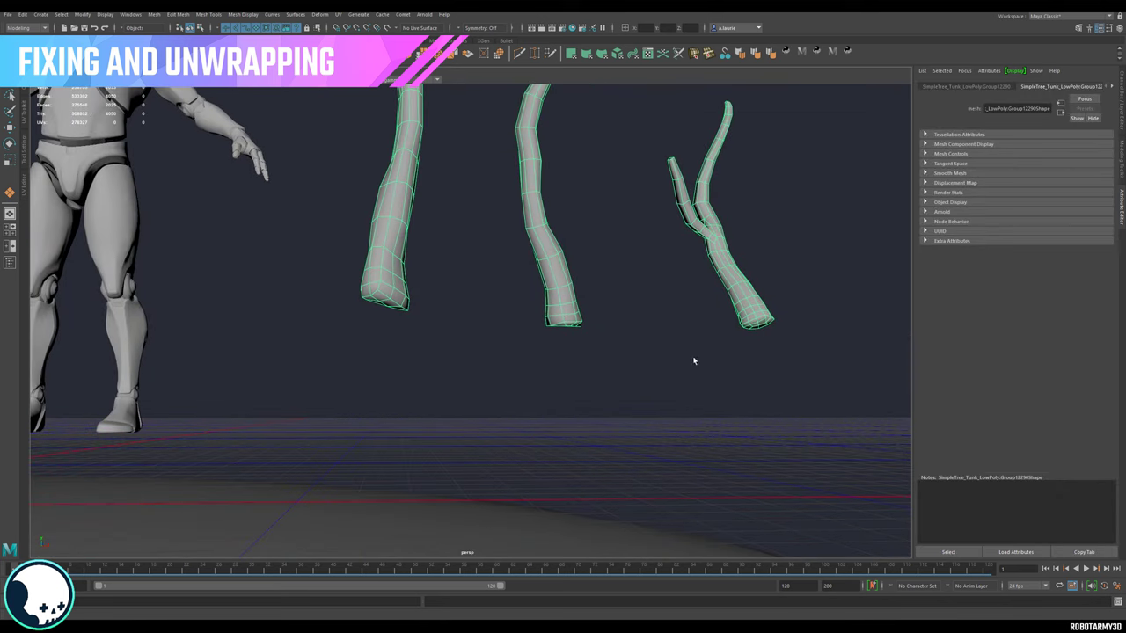
{"action": "right_click_drag", "start_coordinate": [719, 318], "coordinate": [719, 342]}
{"action": "left_click_drag", "start_coordinate": [807, 413], "coordinate": [355, 295]}
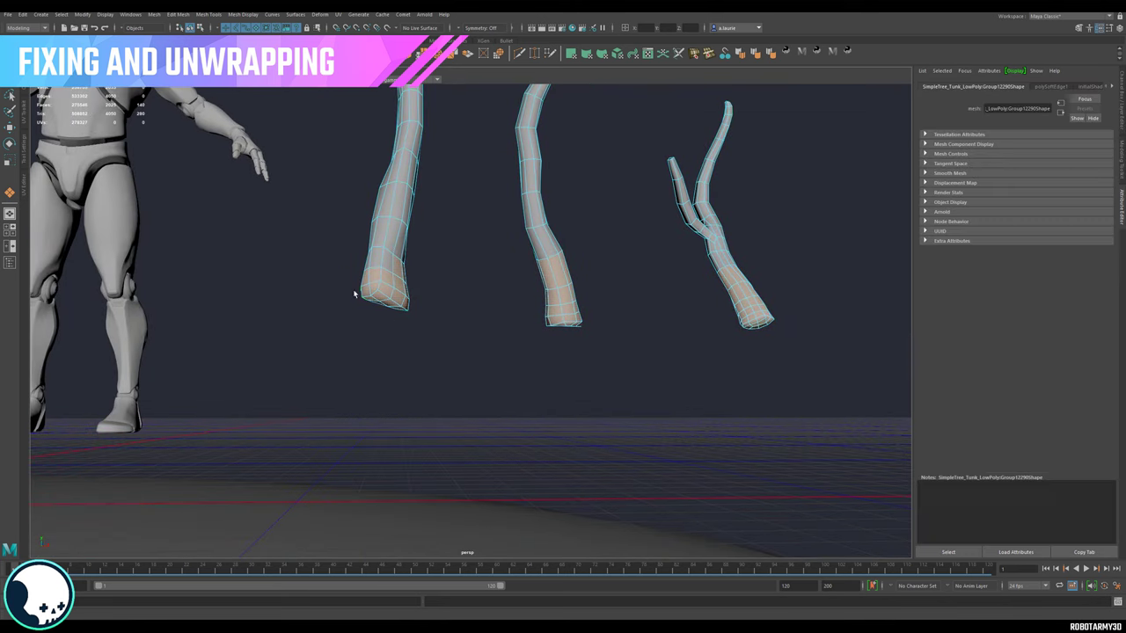
{"action": "left_click_drag", "start_coordinate": [438, 289], "coordinate": [438, 291], "text": "ctrl"}
{"action": "left_click_drag", "start_coordinate": [438, 292], "coordinate": [422, 318], "text": "alt"}
{"action": "right_click_drag", "start_coordinate": [388, 320], "coordinate": [420, 328], "text": "alt"}
{"action": "left_click_drag", "start_coordinate": [421, 328], "coordinate": [503, 353], "text": "alt"}
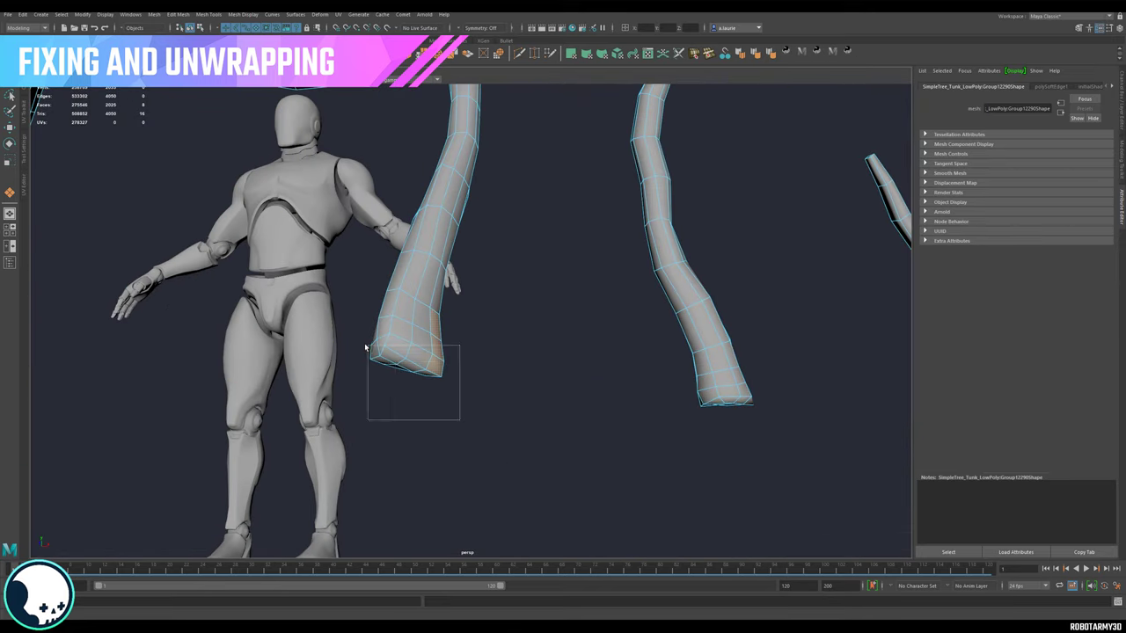
{"action": "right_click_drag", "start_coordinate": [439, 223], "coordinate": [451, 218]}
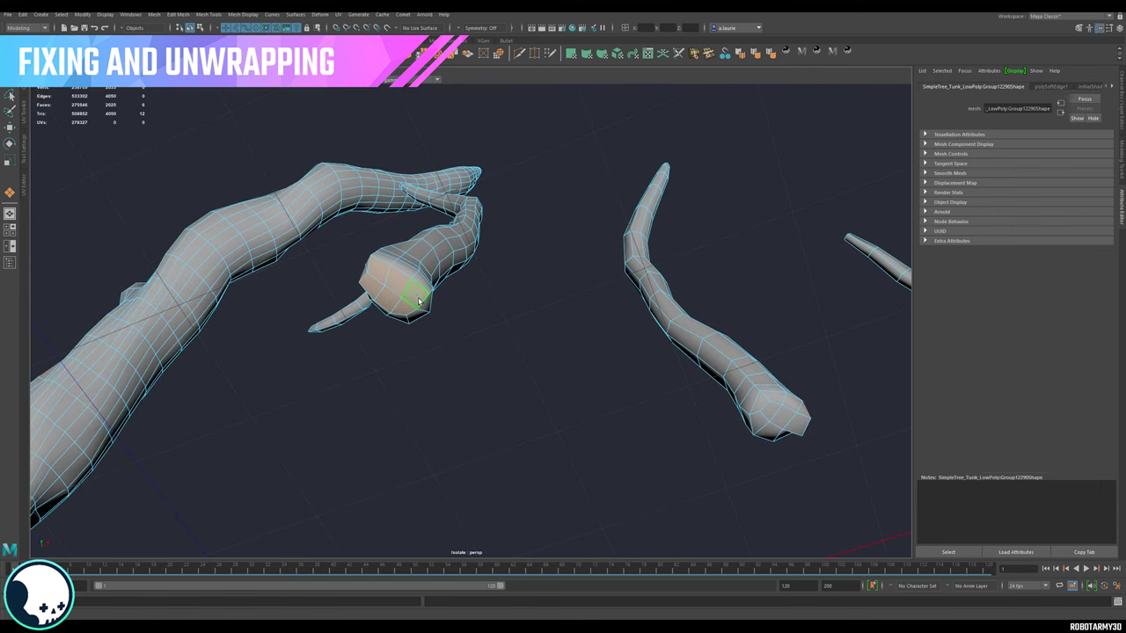
{"action": "key", "text": "Delete"}
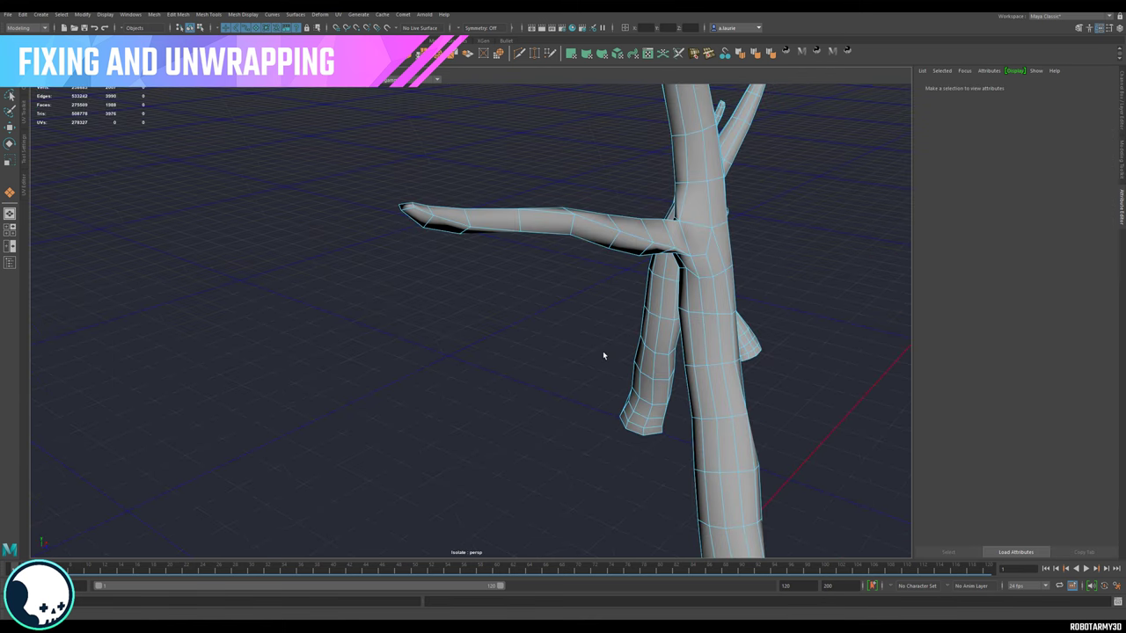
Step: Delete one face at the tip of the separate branch's side twig and one at its junction
{"action": "left_click_drag", "start_coordinate": [604, 354], "coordinate": [644, 359], "text": "alt"}
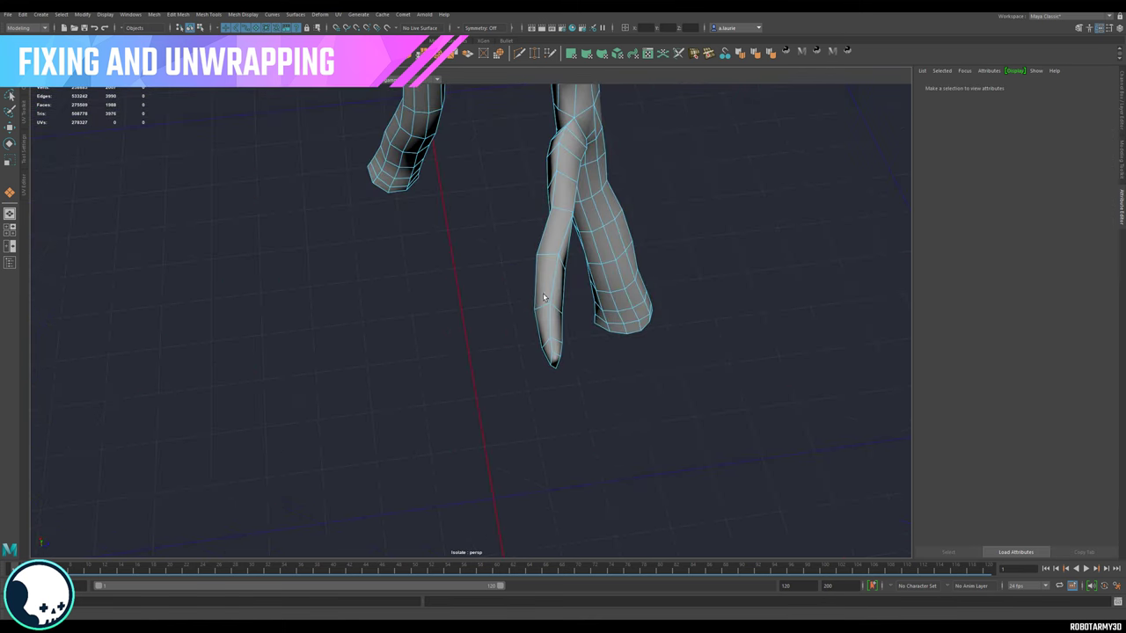
{"action": "right_click_drag", "start_coordinate": [549, 329], "coordinate": [553, 358]}
{"action": "left_click", "coordinate": [550, 351]}
{"action": "key", "text": "Delete"}
{"action": "left_click_drag", "start_coordinate": [564, 284], "coordinate": [565, 295], "text": "alt"}
{"action": "left_click", "coordinate": [580, 206]}
{"action": "key", "text": "Delete"}
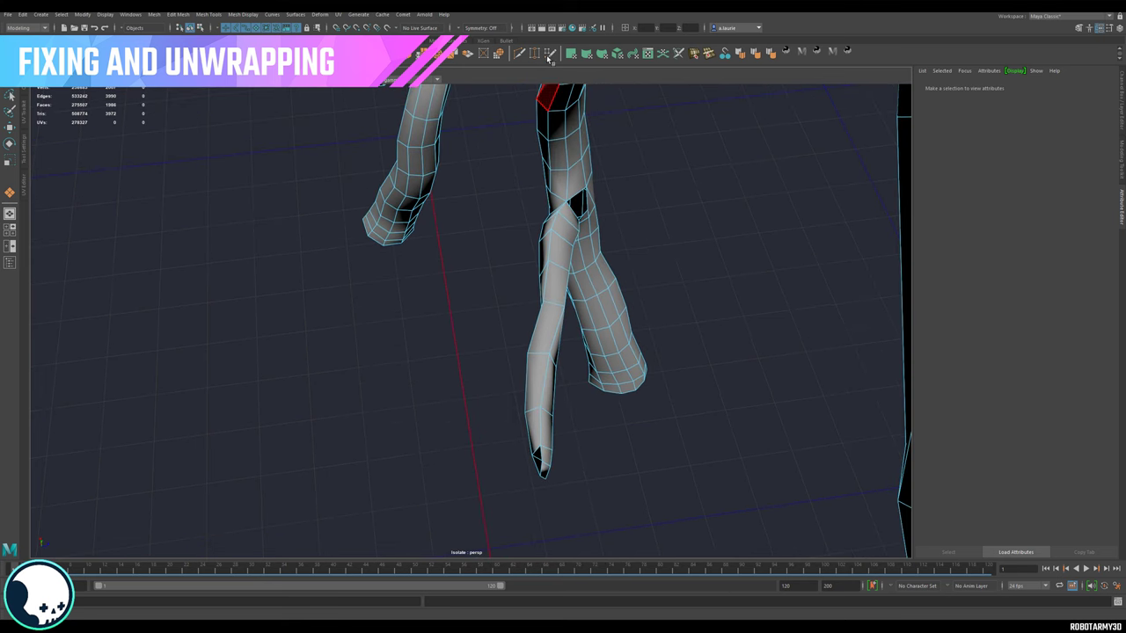
Step: Cut a lengthwise line of edges along the side twig between its two openings with the Multi-Cut tool
{"action": "left_click", "coordinate": [549, 54]}
{"action": "double_click", "coordinate": [9, 193]}
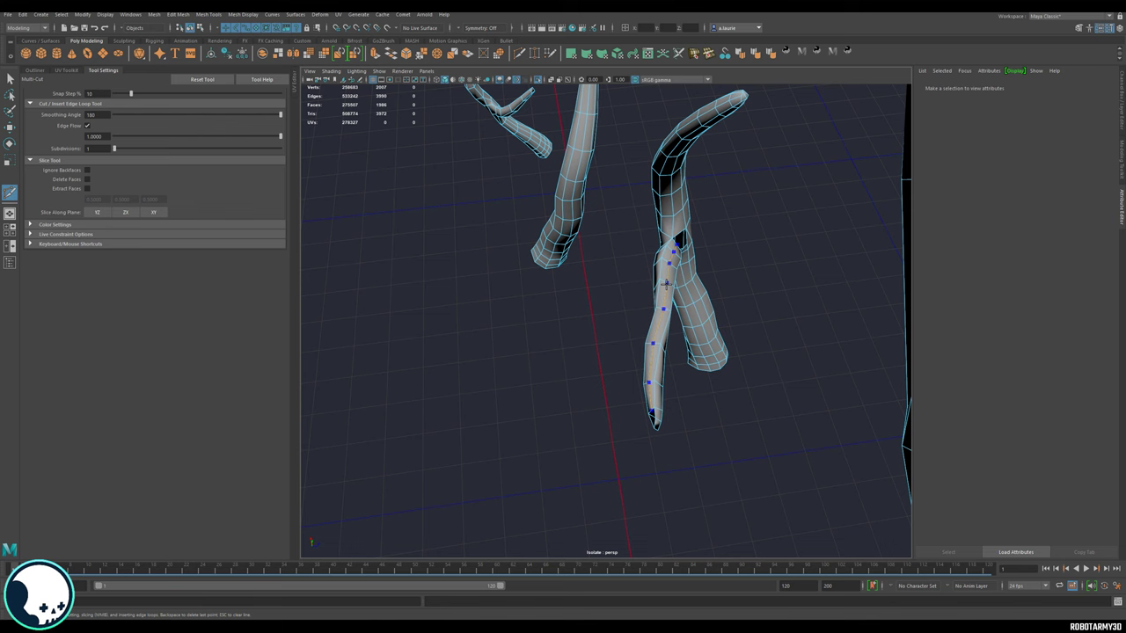
{"action": "scroll", "coordinate": [765, 372], "scroll_direction": "up", "scroll_amount": 5}
{"action": "left_click_drag", "start_coordinate": [770, 394], "coordinate": [733, 331], "text": "alt"}
{"action": "scroll", "coordinate": [756, 365], "scroll_direction": "down", "scroll_amount": 5}
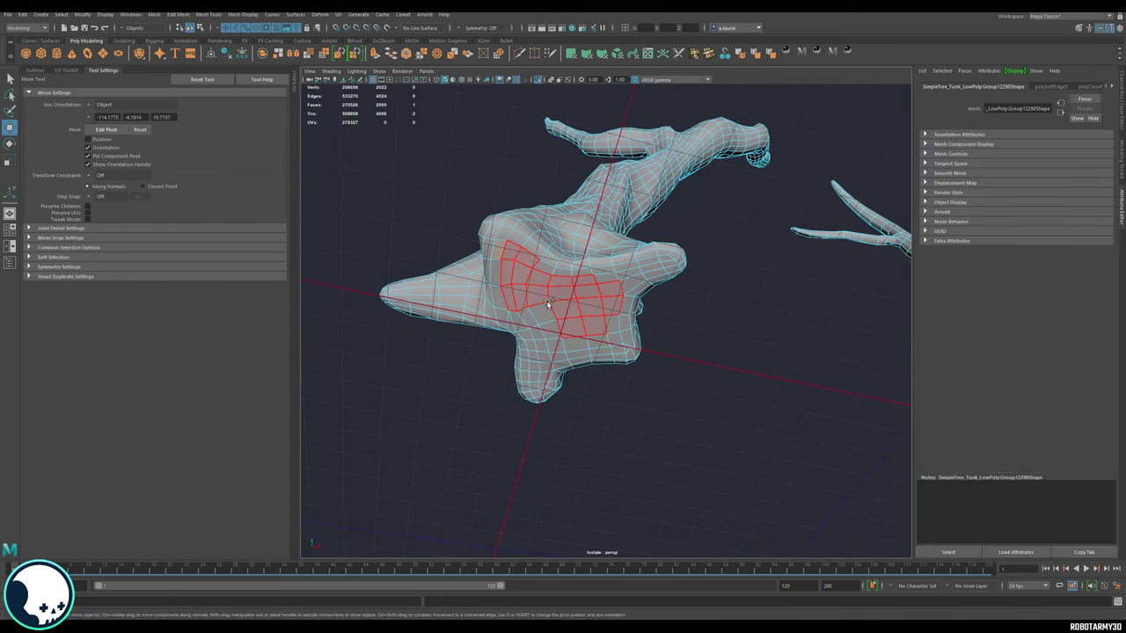
Step: Delete the faces on the underside of the trunk's root base
{"action": "left_click", "coordinate": [529, 321]}
{"action": "key", "text": "Delete"}
{"action": "left_click_drag", "start_coordinate": [529, 321], "coordinate": [590, 394], "text": "alt"}
{"action": "double_click", "coordinate": [558, 447]}
{"action": "right_click_drag", "start_coordinate": [590, 394], "coordinate": [616, 420]}
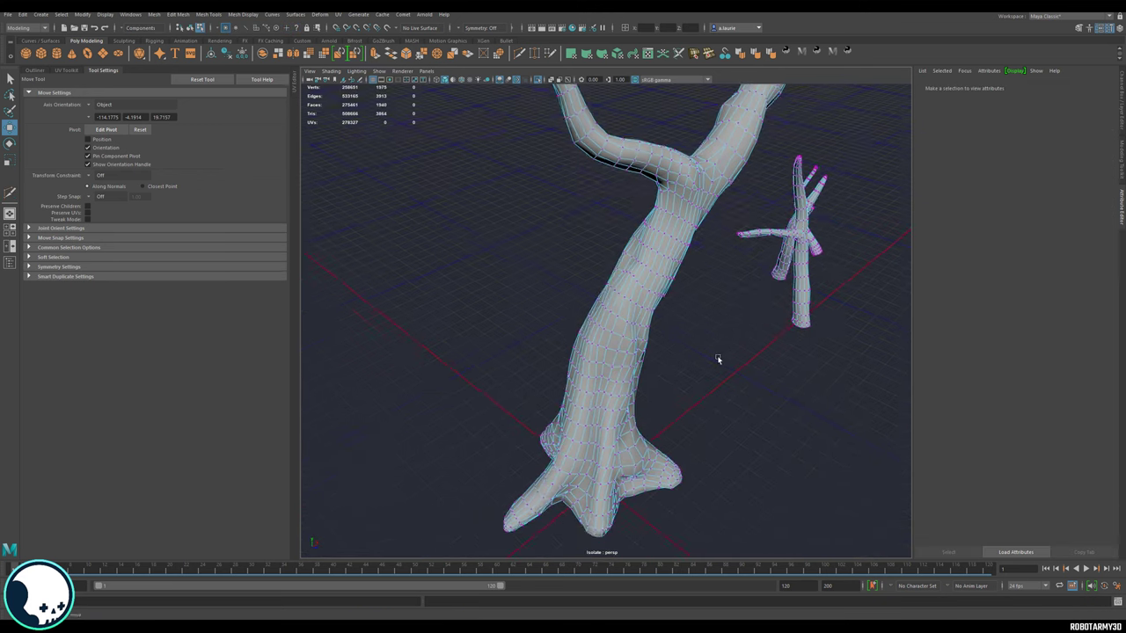
Step: Cut extra edges across the faces where the shorter fork meets the trunk with the Multi-Cut tool
{"action": "left_click_drag", "start_coordinate": [718, 360], "coordinate": [687, 431], "text": "alt"}
{"action": "left_click", "coordinate": [8, 76]}
{"action": "right_click_drag", "start_coordinate": [600, 331], "coordinate": [635, 315]}
{"action": "scroll", "coordinate": [639, 396], "scroll_direction": "down", "scroll_amount": 5}
{"action": "middle_click_drag", "start_coordinate": [592, 448], "coordinate": [582, 356], "text": "alt"}
{"action": "left_click_drag", "start_coordinate": [582, 356], "coordinate": [568, 323], "text": "alt"}
{"action": "scroll", "coordinate": [572, 302], "scroll_direction": "up", "scroll_amount": 8}
{"action": "middle_click_drag", "start_coordinate": [568, 323], "coordinate": [602, 380], "text": "alt"}
{"action": "right_click_drag", "start_coordinate": [585, 354], "coordinate": [584, 330]}
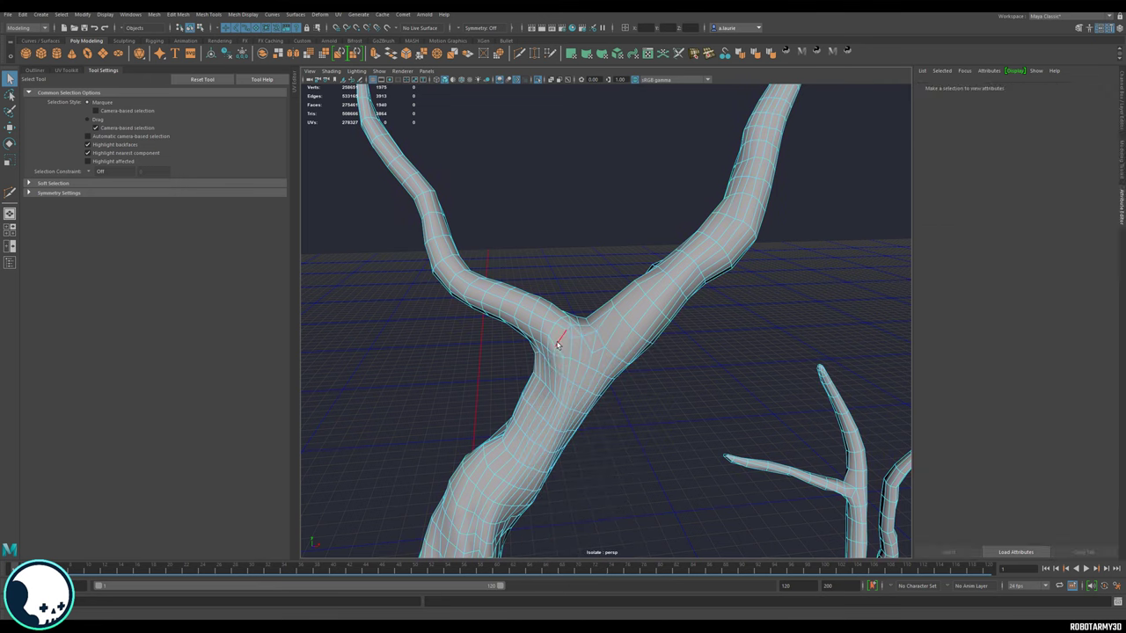
{"action": "mouse_move", "coordinate": [549, 368]}
{"action": "left_mouse_down", "text": "alt"}
{"action": "mouse_move", "coordinate": [589, 359]}
{"action": "mouse_move", "coordinate": [505, 402]}
{"action": "mouse_move", "coordinate": [544, 350]}
{"action": "left_mouse_up", "text": "alt"}
{"action": "key", "text": "ctrl+shift+x"}
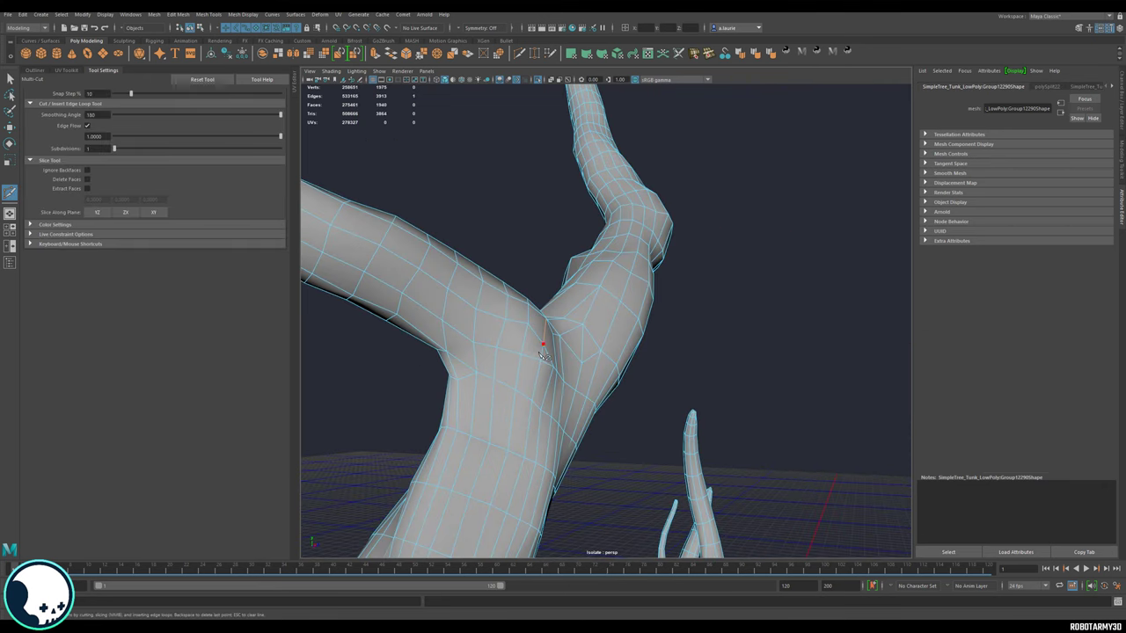
{"action": "key", "text": "q"}
Step: Merge the stray vertex at the trunk's fork into its neighbour with the Target Weld tool
{"action": "right_click_drag", "start_coordinate": [551, 393], "coordinate": [504, 366]}
{"action": "left_click", "coordinate": [534, 53]}
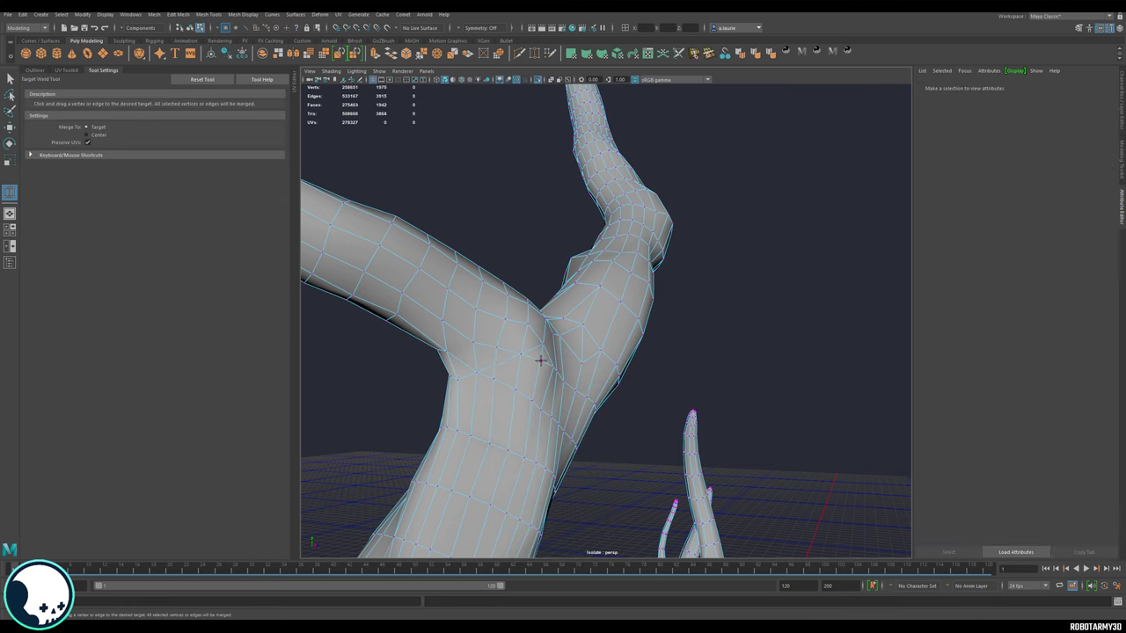
{"action": "left_click_drag", "start_coordinate": [521, 352], "coordinate": [520, 353]}
{"action": "left_click_drag", "start_coordinate": [522, 383], "coordinate": [508, 357], "text": "alt"}
Step: Select edges around the trunk's fork and open a wide UV Editor beside the viewport, hiding the Attribute Editor
{"action": "key", "text": "w"}
{"action": "left_click", "coordinate": [491, 389]}
{"action": "left_click_drag", "start_coordinate": [491, 405], "coordinate": [522, 389], "text": "alt"}
{"action": "double_click", "coordinate": [436, 385], "text": "shift"}
{"action": "right_click_drag", "start_coordinate": [523, 390], "coordinate": [480, 402], "text": "shift"}
{"action": "left_click", "coordinate": [295, 84]}
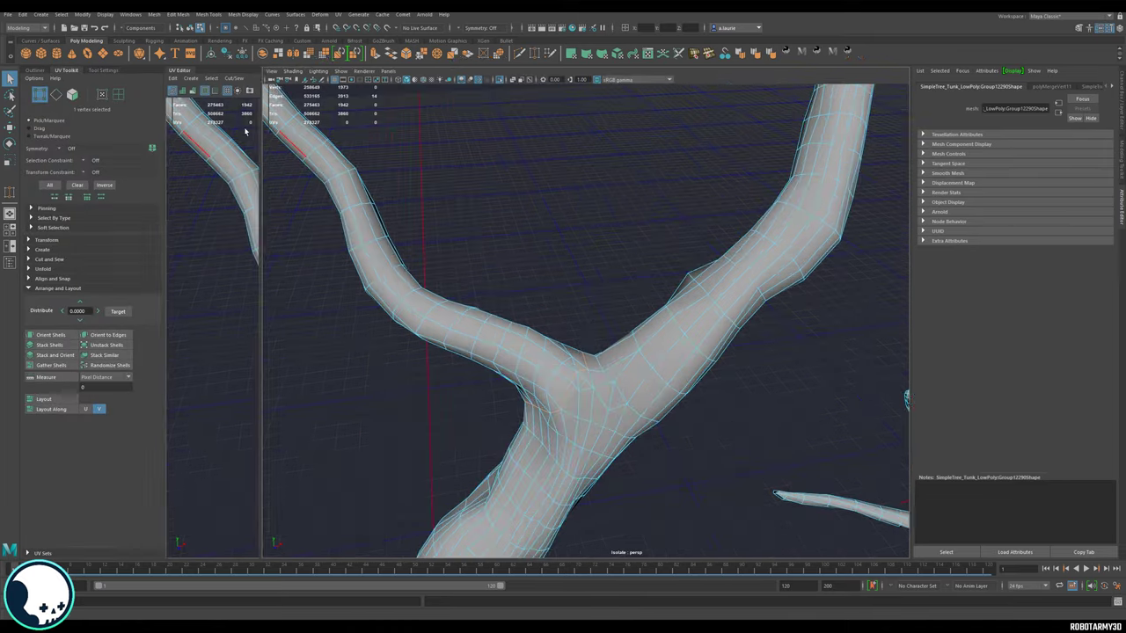
{"action": "left_click_drag", "start_coordinate": [263, 131], "coordinate": [519, 299]}
{"action": "middle_click_drag", "start_coordinate": [704, 308], "coordinate": [814, 317], "text": "alt"}
{"action": "left_click", "coordinate": [1122, 207]}
Step: Project UVs onto the tree, cut them around the base of the shorter fork and move the fork's shell away from the trunk
{"action": "right_click_drag", "start_coordinate": [382, 296], "coordinate": [382, 271], "text": "shift"}
{"action": "scroll", "coordinate": [350, 319], "scroll_direction": "up", "scroll_amount": 8}
{"action": "left_click_drag", "start_coordinate": [686, 370], "coordinate": [704, 387], "text": "alt"}
{"action": "double_click", "coordinate": [593, 448]}
{"action": "right_click_drag", "start_coordinate": [382, 294], "coordinate": [424, 293], "text": "shift"}
{"action": "scroll", "coordinate": [352, 308], "scroll_direction": "down", "scroll_amount": 5}
{"action": "key", "text": "w"}
{"action": "left_click_drag", "start_coordinate": [225, 246], "coordinate": [200, 159]}
Step: Cut a lengthwise UV seam along the shorter fork from its base to its tip
{"action": "left_click_drag", "start_coordinate": [792, 351], "coordinate": [694, 428], "text": "alt"}
{"action": "mouse_move", "coordinate": [694, 394]}
{"action": "right_mouse_down"}
{"action": "mouse_move", "coordinate": [693, 415]}
{"action": "mouse_move", "coordinate": [693, 373]}
{"action": "right_mouse_up"}
{"action": "left_click_drag", "start_coordinate": [692, 406], "coordinate": [725, 499], "text": "alt"}
{"action": "left_click", "coordinate": [711, 498]}
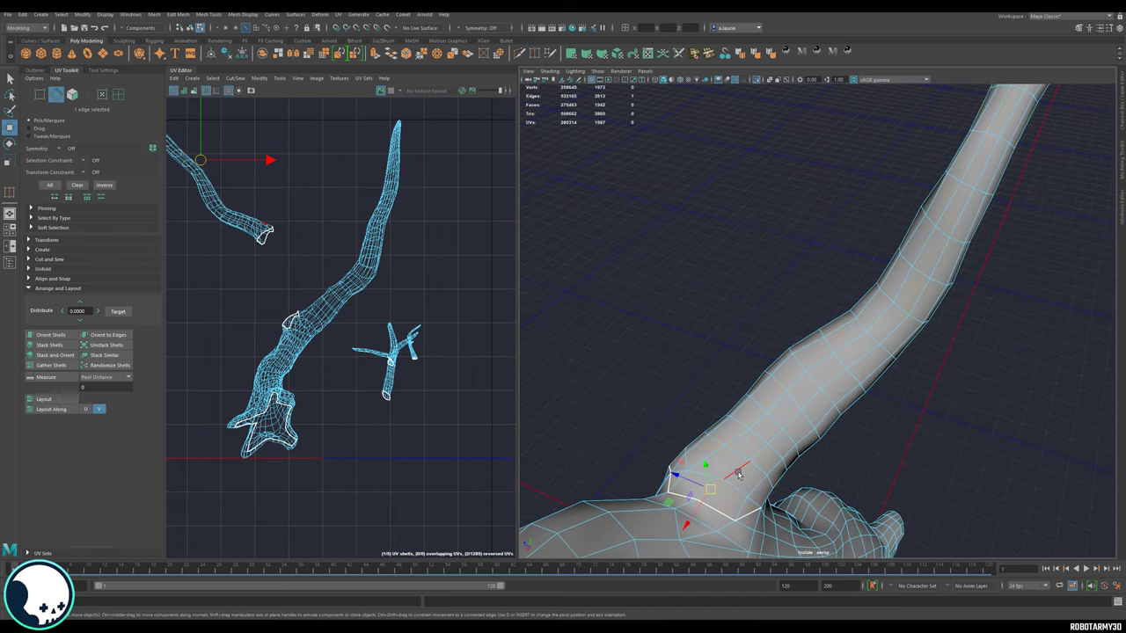
{"action": "left_click_drag", "start_coordinate": [757, 458], "coordinate": [629, 333], "text": "alt"}
{"action": "mouse_move", "coordinate": [712, 420]}
{"action": "left_mouse_down", "text": "alt"}
{"action": "mouse_move", "coordinate": [778, 388]}
{"action": "mouse_move", "coordinate": [718, 427]}
{"action": "left_mouse_up", "text": "alt"}
{"action": "left_click_drag", "start_coordinate": [805, 265], "coordinate": [816, 446], "text": "alt"}
{"action": "middle_click_drag", "start_coordinate": [817, 446], "coordinate": [818, 453], "text": "alt"}
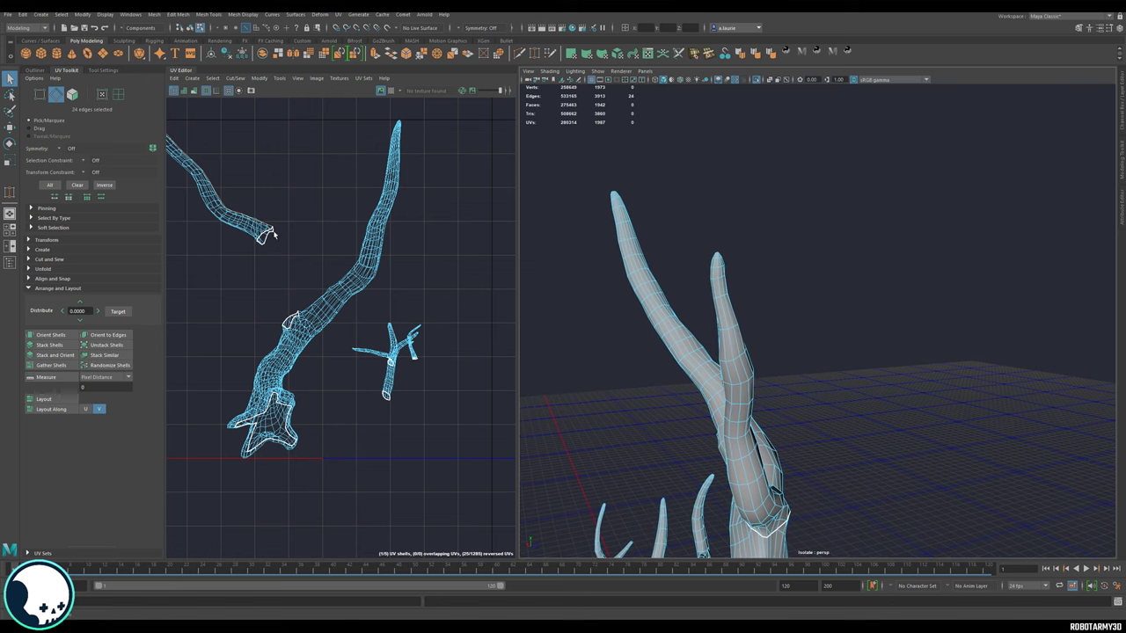
{"action": "right_click_drag", "start_coordinate": [269, 231], "coordinate": [242, 243], "text": "shift"}
Step: Unfold the shorter fork's UV shell, rotate it upright and place it beside the trunk's shell
{"action": "middle_click_drag", "start_coordinate": [284, 260], "coordinate": [444, 337], "text": "alt"}
{"action": "right_click_drag", "start_coordinate": [406, 298], "coordinate": [368, 286]}
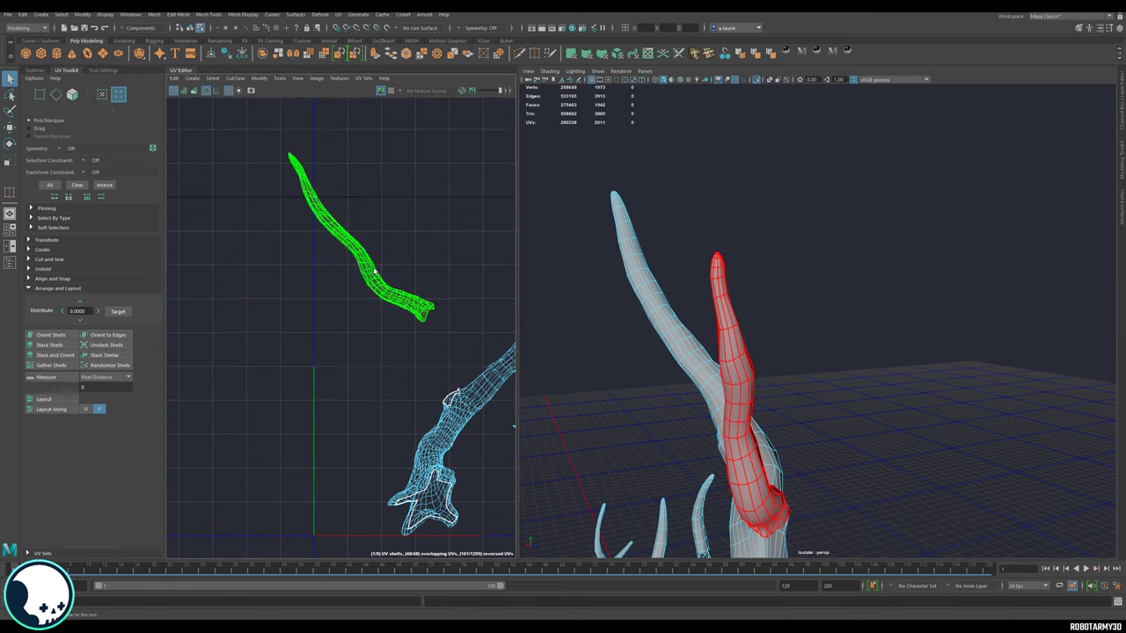
{"action": "left_click", "coordinate": [369, 277]}
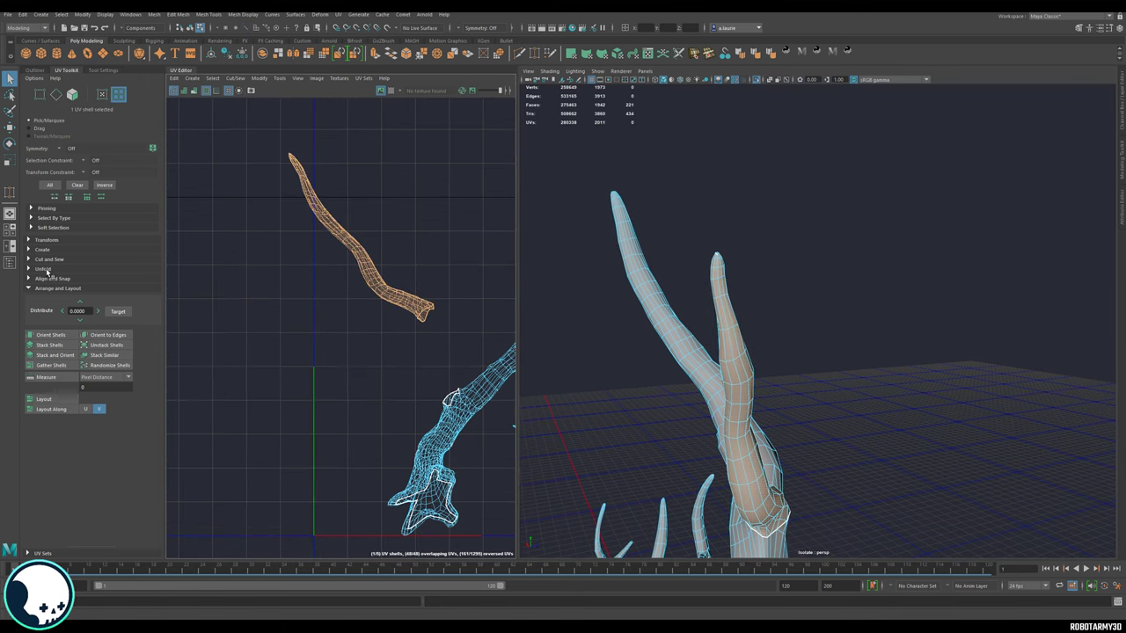
{"action": "left_click", "coordinate": [44, 269]}
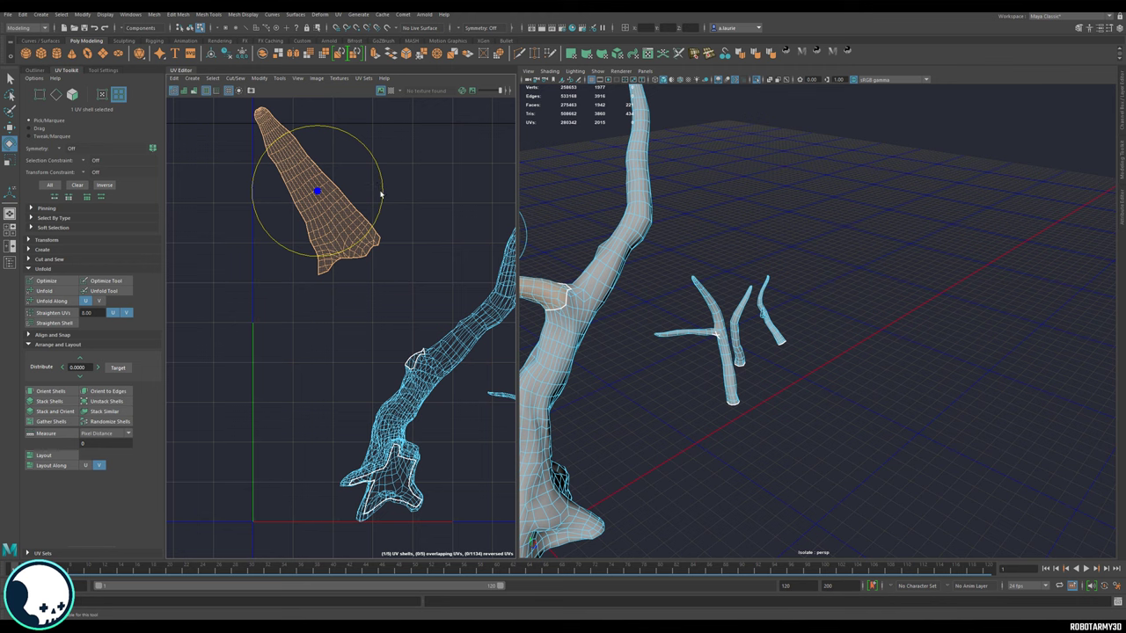
{"action": "left_click_drag", "start_coordinate": [380, 194], "coordinate": [375, 217]}
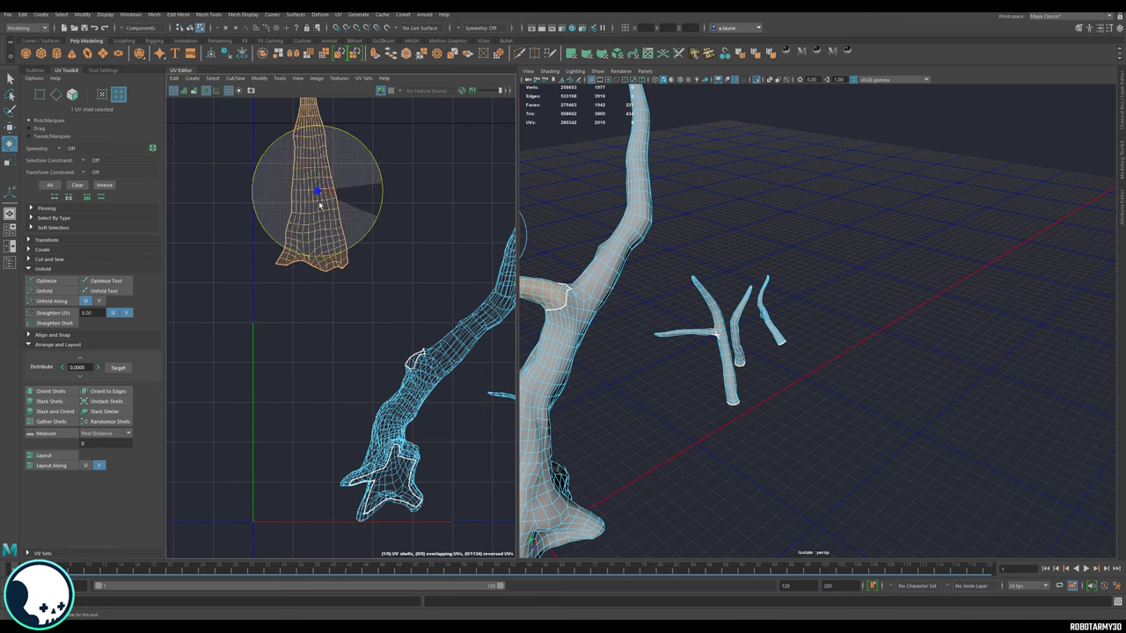
{"action": "middle_click_drag", "start_coordinate": [308, 271], "coordinate": [294, 368]}
Step: Cut a lengthwise UV seam along the trunk from the fork down to its base
{"action": "middle_click_drag", "start_coordinate": [471, 347], "coordinate": [363, 395], "text": "alt"}
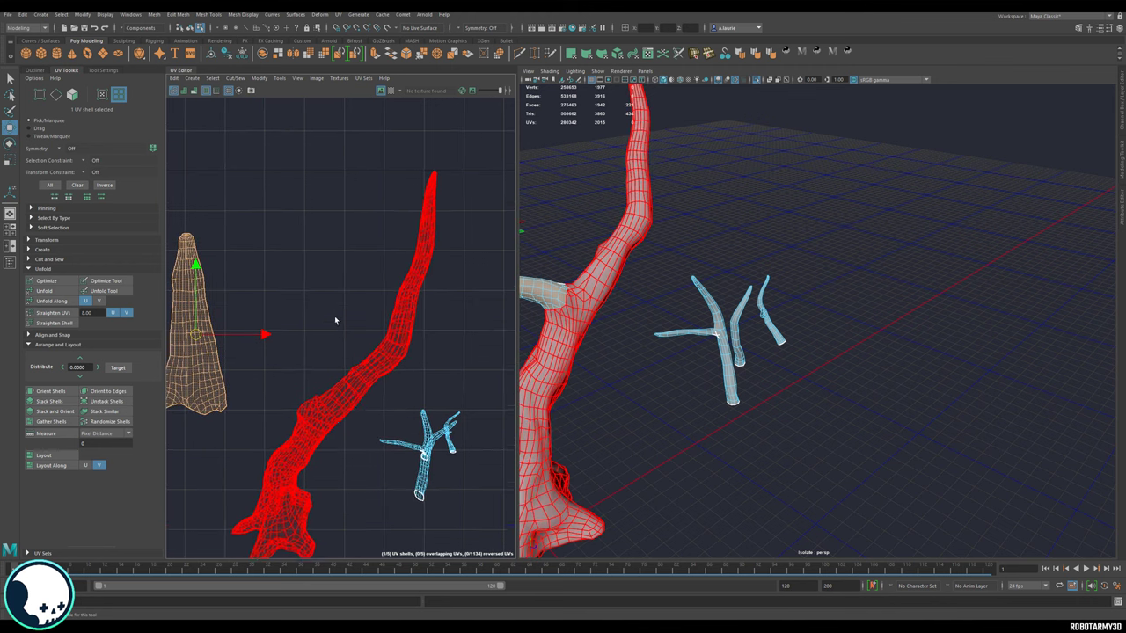
{"action": "left_click", "coordinate": [337, 322]}
{"action": "mouse_move", "coordinate": [614, 395]}
{"action": "left_mouse_down", "text": "alt"}
{"action": "mouse_move", "coordinate": [599, 392]}
{"action": "mouse_move", "coordinate": [607, 398]}
{"action": "left_mouse_up", "text": "alt"}
{"action": "middle_click_drag", "start_coordinate": [607, 398], "coordinate": [699, 391], "text": "alt"}
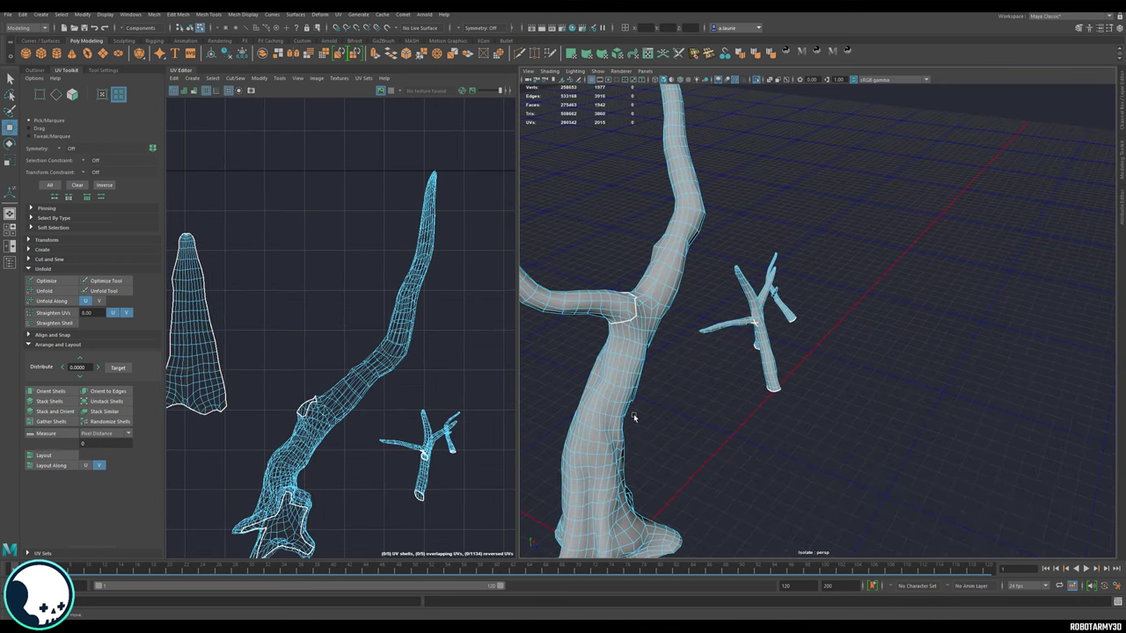
{"action": "left_click_drag", "start_coordinate": [633, 417], "coordinate": [809, 306], "text": "alt"}
{"action": "right_click_drag", "start_coordinate": [717, 363], "coordinate": [719, 298]}
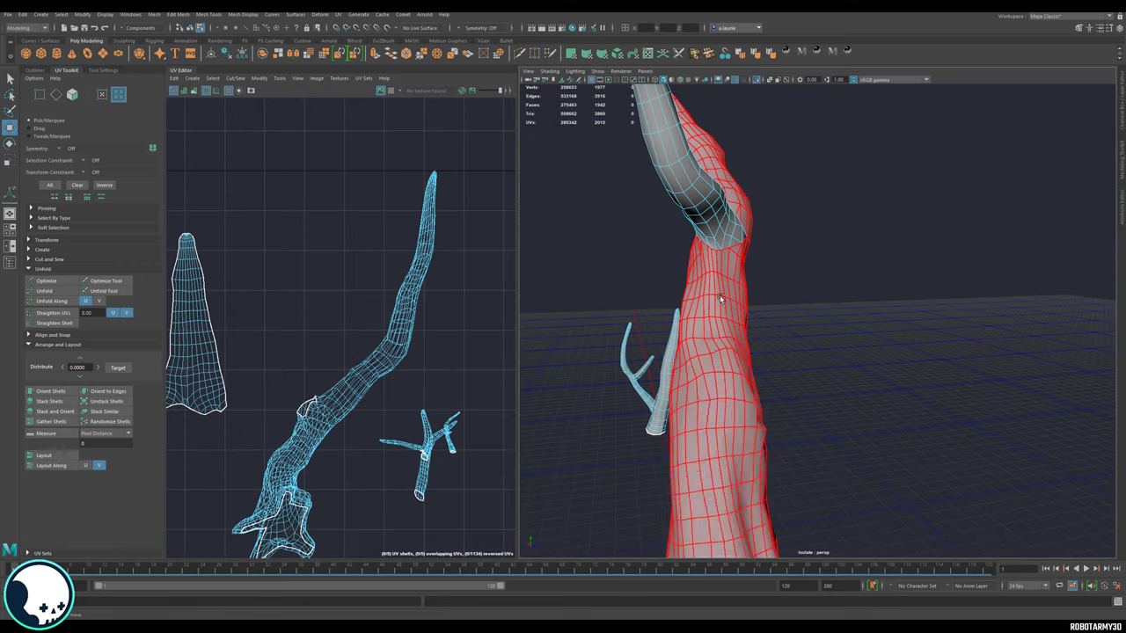
{"action": "double_click", "coordinate": [711, 246]}
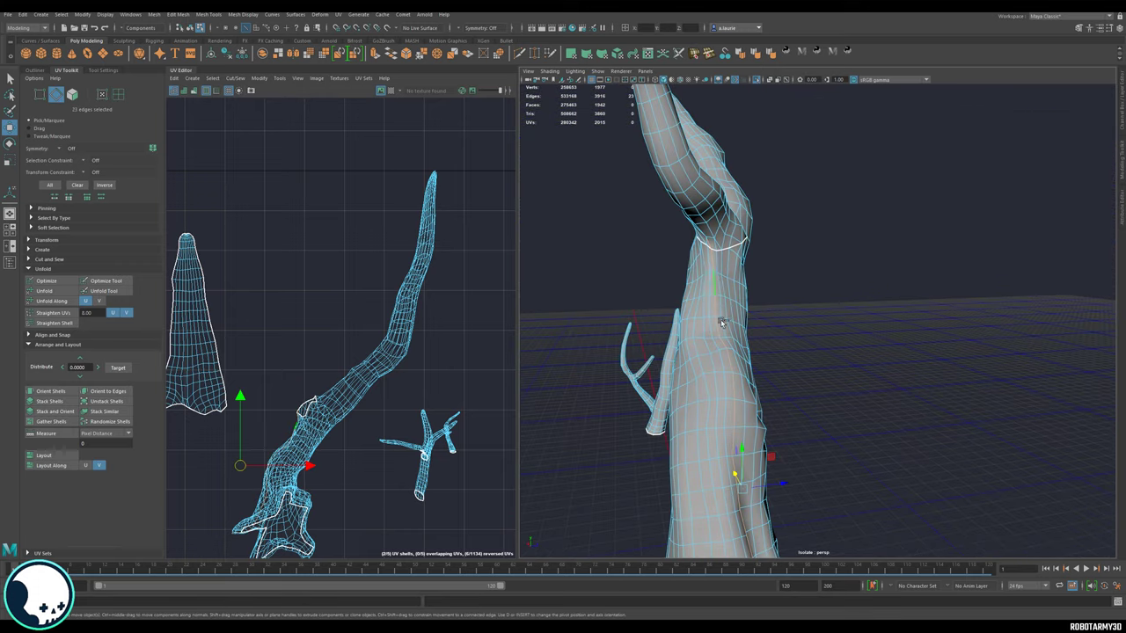
{"action": "scroll", "coordinate": [746, 440], "scroll_direction": "down", "scroll_amount": 5}
{"action": "left_click_drag", "start_coordinate": [751, 458], "coordinate": [748, 484], "text": "alt"}
{"action": "left_click", "coordinate": [686, 199]}
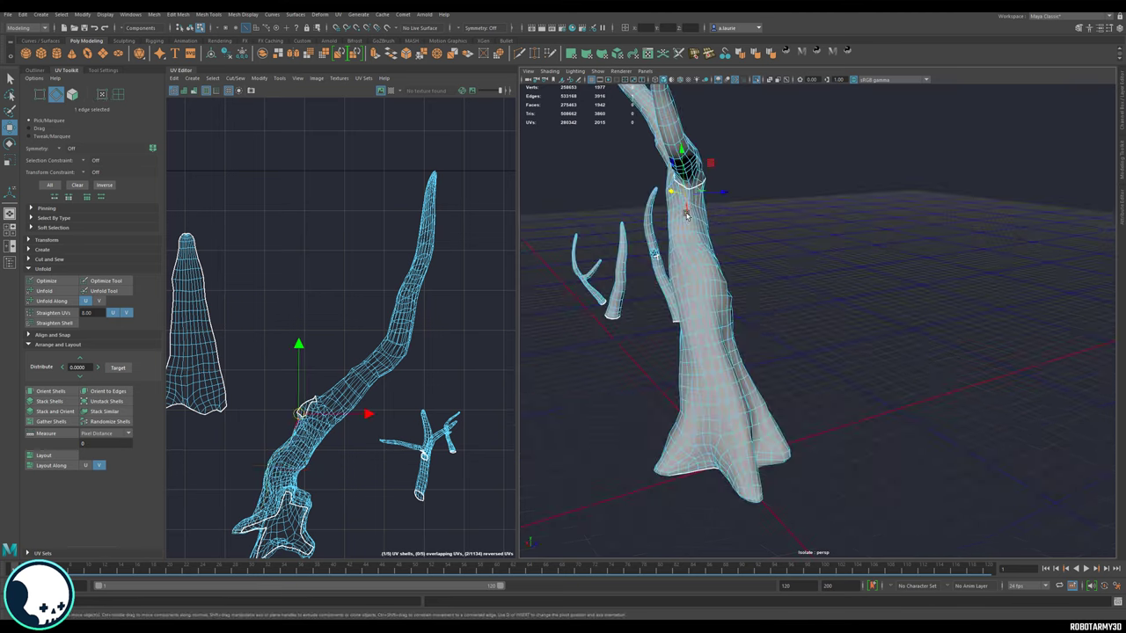
{"action": "left_click", "coordinate": [707, 332]}
{"action": "left_click_drag", "start_coordinate": [813, 393], "coordinate": [809, 368], "text": "alt"}
{"action": "left_click", "coordinate": [735, 381]}
{"action": "left_click_drag", "start_coordinate": [727, 338], "coordinate": [695, 378], "text": "alt"}
{"action": "right_click_drag", "start_coordinate": [284, 389], "coordinate": [267, 403], "text": "shift"}
Step: Select the trunk's UV shell and unfold it
{"action": "left_click_drag", "start_coordinate": [757, 343], "coordinate": [774, 361], "text": "alt"}
{"action": "scroll", "coordinate": [697, 322], "scroll_direction": "down", "scroll_amount": 4}
{"action": "right_click_drag", "start_coordinate": [364, 377], "coordinate": [347, 418]}
{"action": "left_click", "coordinate": [346, 407]}
{"action": "left_click", "coordinate": [44, 292]}
Step: Move the unfolded trunk shell next to the shorter fork's shell, rotate it upright and shift the fork's shell clear of it
{"action": "scroll", "coordinate": [344, 370], "scroll_direction": "down", "scroll_amount": 4}
{"action": "key", "text": "w"}
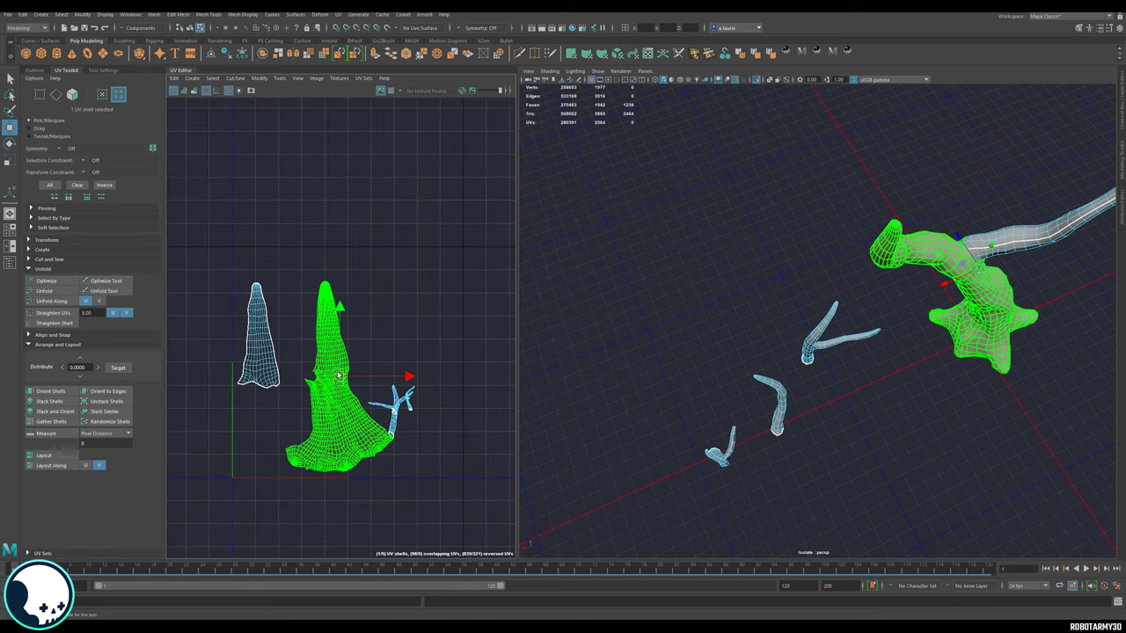
{"action": "left_click_drag", "start_coordinate": [338, 375], "coordinate": [317, 378]}
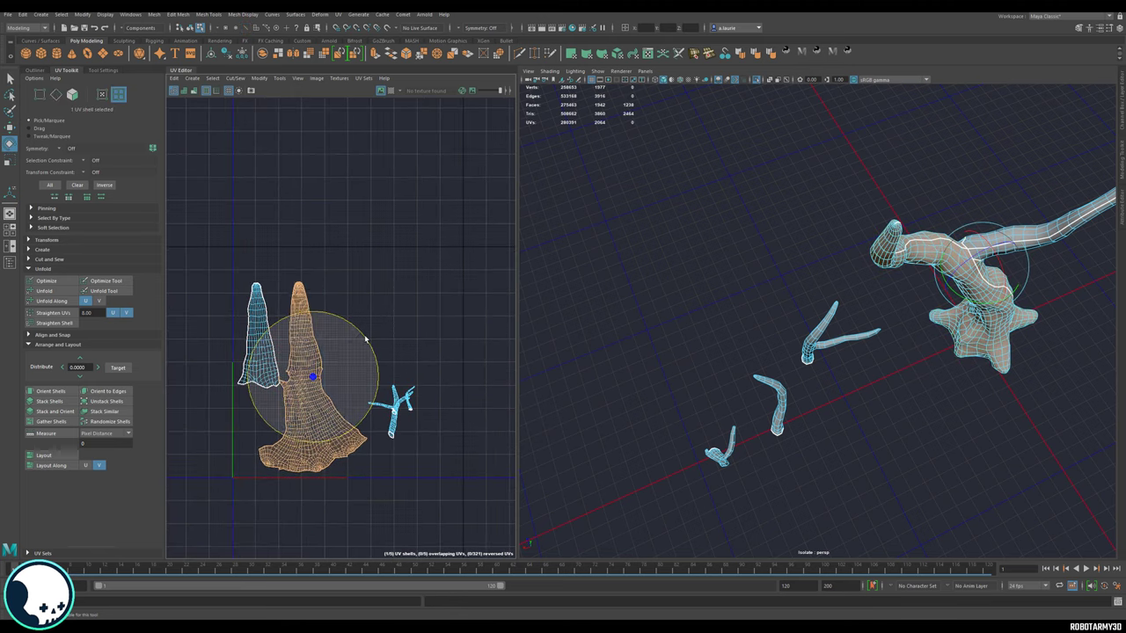
{"action": "left_click", "coordinate": [257, 338]}
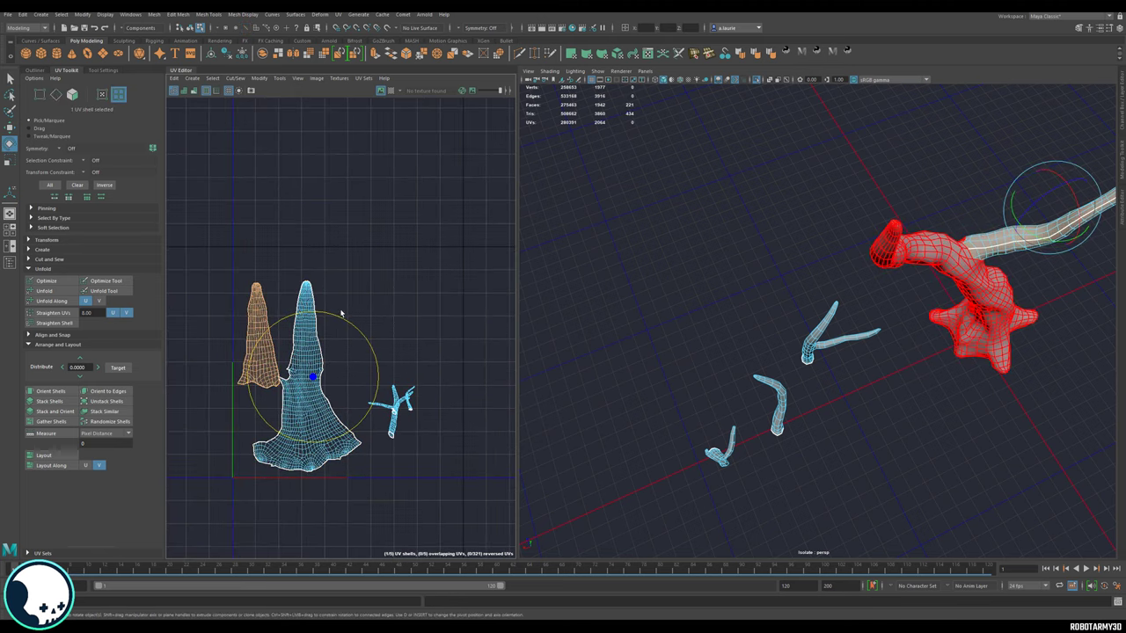
{"action": "key", "text": "w"}
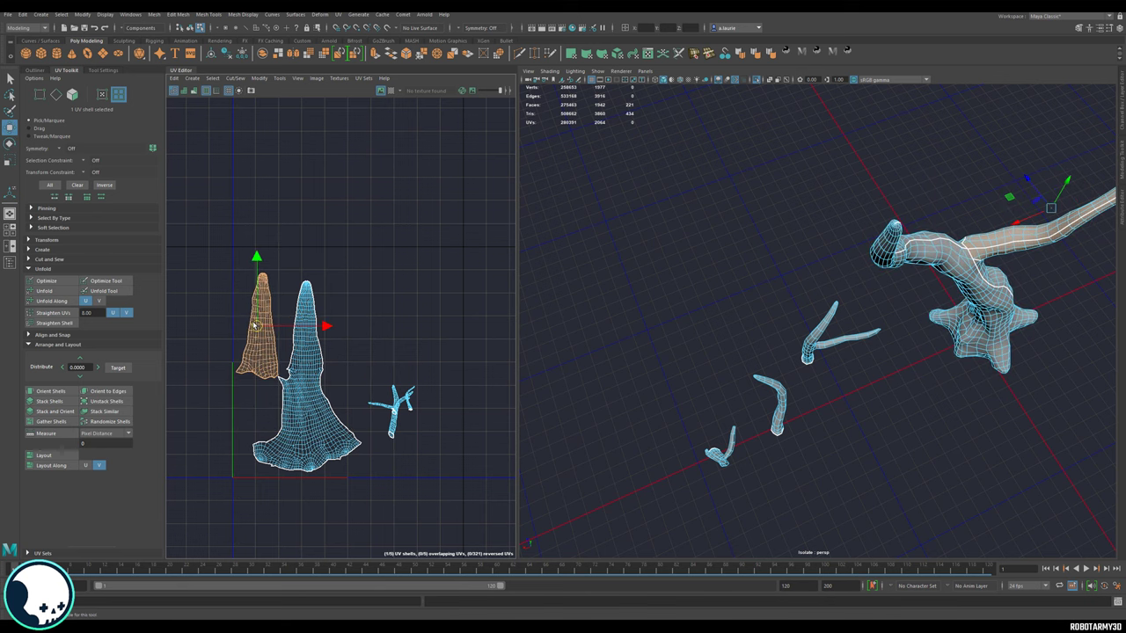
{"action": "left_click", "coordinate": [308, 385]}
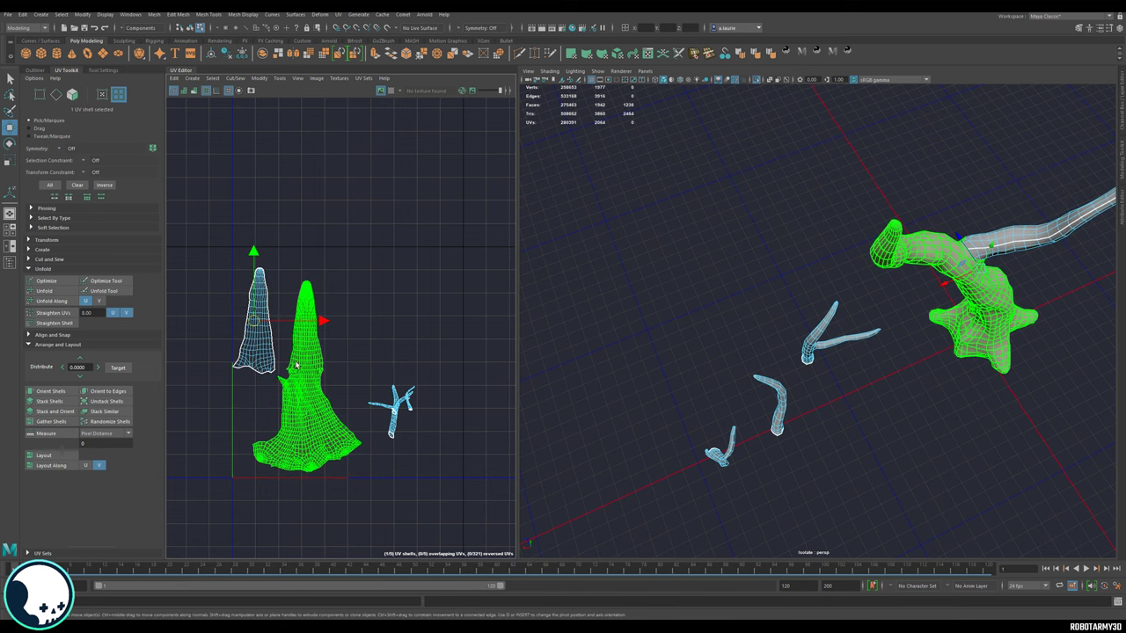
Step: Delete the faces where the side fork joins the stem of the largest separate branch
{"action": "left_click", "coordinate": [394, 410]}
{"action": "left_click_drag", "start_coordinate": [927, 427], "coordinate": [750, 340], "text": "alt"}
{"action": "scroll", "coordinate": [750, 340], "scroll_direction": "up", "scroll_amount": 3}
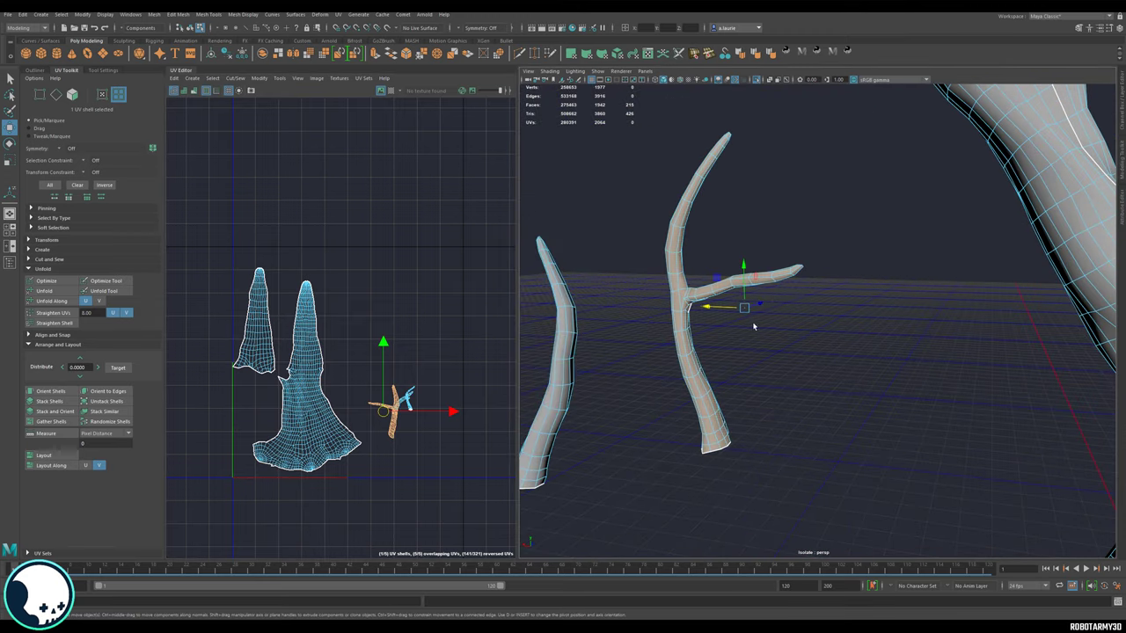
{"action": "left_click_drag", "start_coordinate": [763, 351], "coordinate": [695, 301], "text": "alt"}
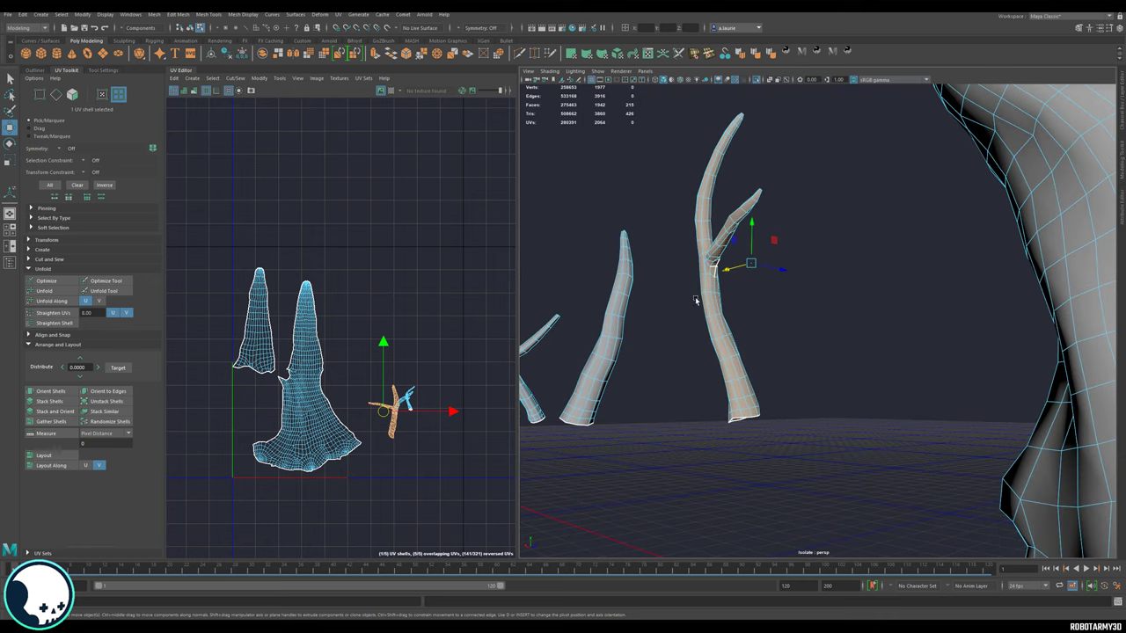
{"action": "right_click_drag", "start_coordinate": [596, 324], "coordinate": [750, 285], "text": "alt"}
{"action": "left_click_drag", "start_coordinate": [750, 285], "coordinate": [915, 264], "text": "alt"}
{"action": "key", "text": "Delete"}
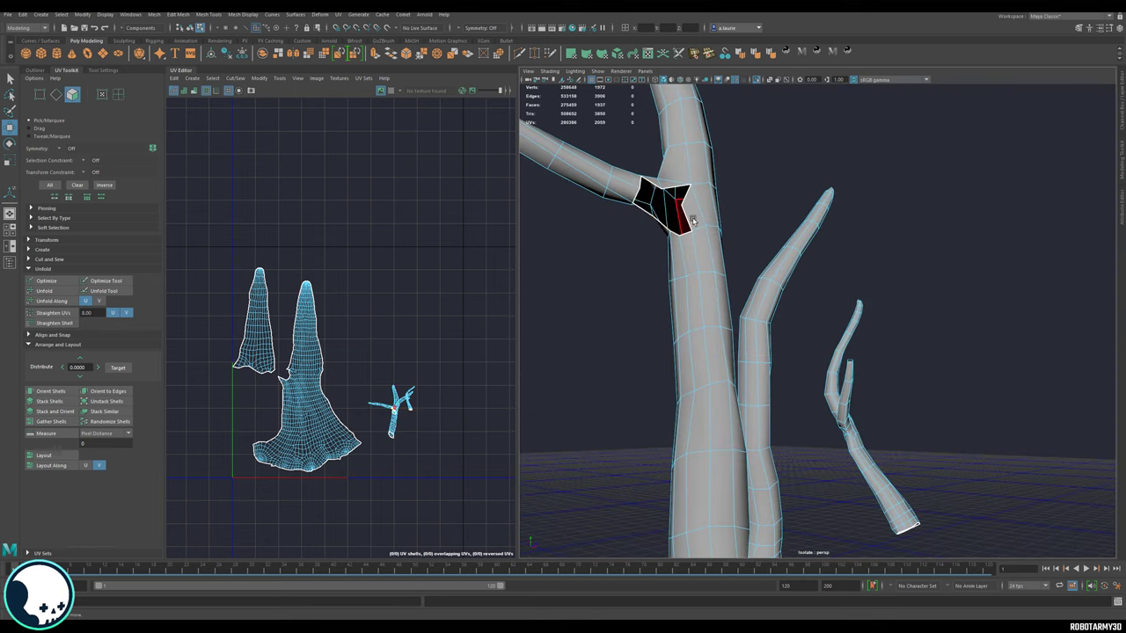
Step: Fill the hole at the largest separate branch's fork and divide the new face with connecting edges
{"action": "double_click", "coordinate": [692, 222]}
{"action": "left_click_drag", "start_coordinate": [613, 325], "coordinate": [771, 255], "text": "alt"}
{"action": "left_click", "coordinate": [702, 363]}
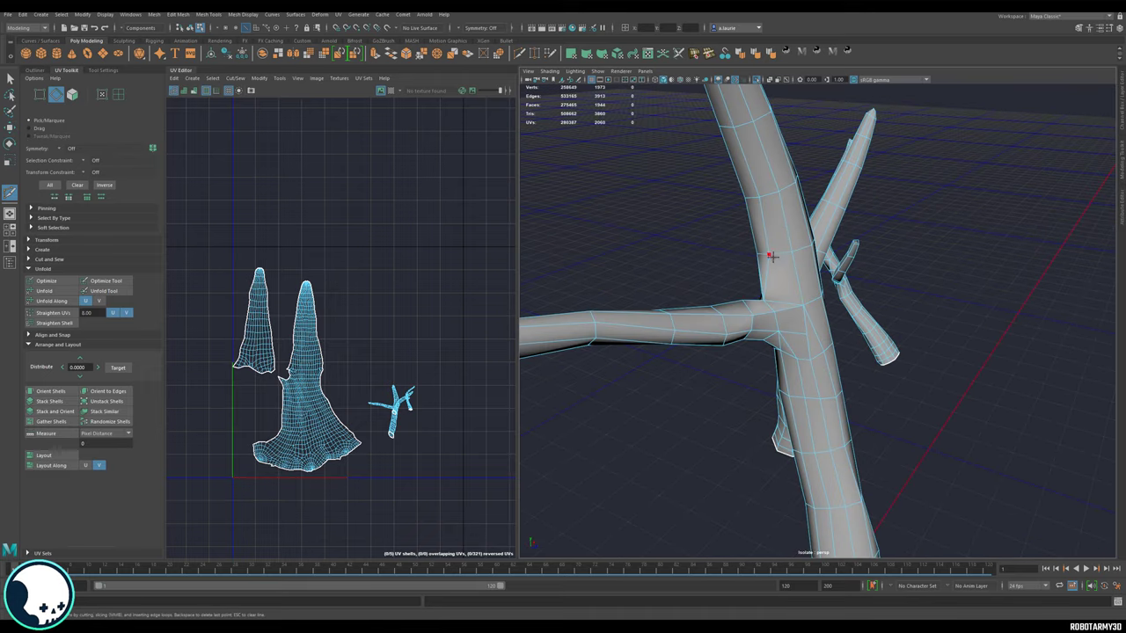
{"action": "right_click_drag", "start_coordinate": [815, 332], "coordinate": [748, 325], "text": "alt"}
{"action": "key", "text": "q"}
{"action": "left_click_drag", "start_coordinate": [704, 227], "coordinate": [842, 244], "text": "alt"}
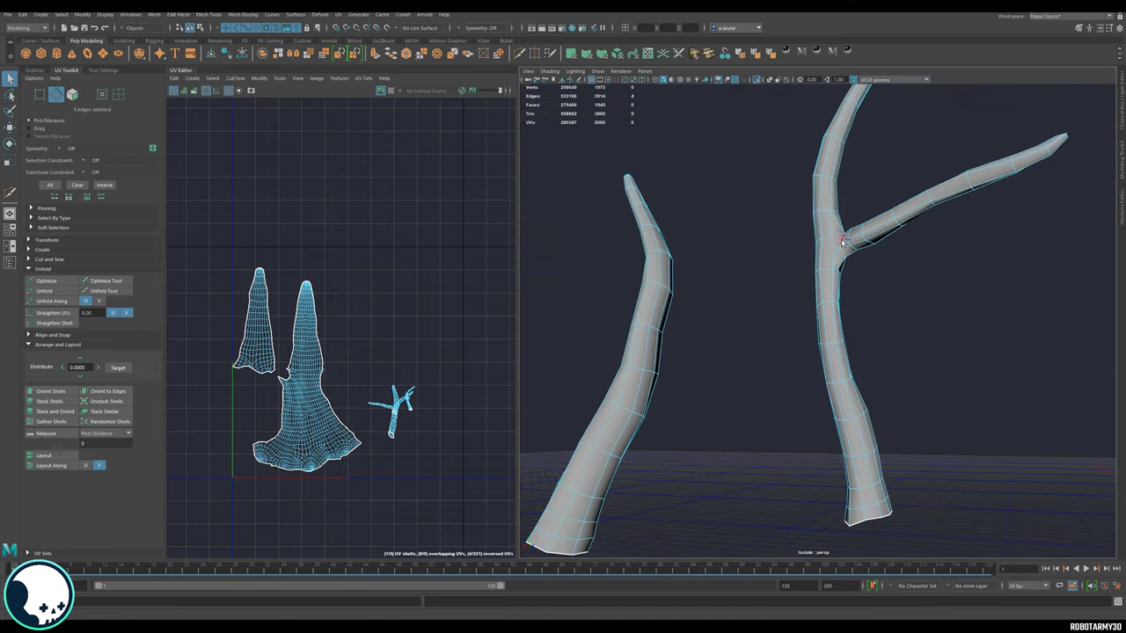
{"action": "right_click_drag", "start_coordinate": [842, 244], "coordinate": [867, 326], "text": "alt"}
{"action": "left_click_drag", "start_coordinate": [866, 326], "coordinate": [657, 264], "text": "alt"}
{"action": "key", "text": "ctrl+shift+x"}
Step: Cut the largest separate branch's UVs around its side fork's base and lengthwise along the stem
{"action": "key", "text": "w"}
{"action": "key", "text": "q"}
{"action": "left_click_drag", "start_coordinate": [607, 290], "coordinate": [729, 264], "text": "alt"}
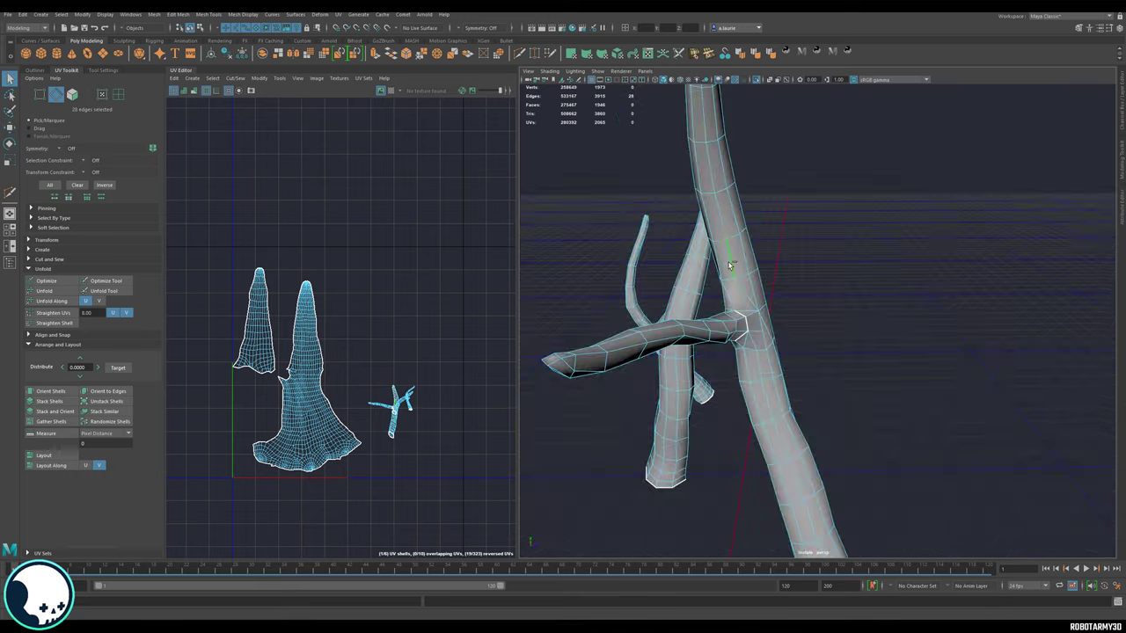
{"action": "double_click", "coordinate": [729, 264]}
{"action": "right_click_drag", "start_coordinate": [729, 264], "coordinate": [669, 281], "text": "alt"}
{"action": "mouse_move", "coordinate": [804, 204]}
{"action": "left_mouse_down", "text": "ctrl"}
{"action": "mouse_move", "coordinate": [865, 244]}
{"action": "mouse_move", "coordinate": [829, 172]}
{"action": "left_mouse_up", "text": "ctrl"}
{"action": "left_click_drag", "start_coordinate": [771, 224], "coordinate": [739, 176], "text": "alt"}
{"action": "left_click_drag", "start_coordinate": [739, 250], "coordinate": [795, 323], "text": "ctrl"}
{"action": "right_click_drag", "start_coordinate": [329, 309], "coordinate": [307, 311], "text": "shift"}
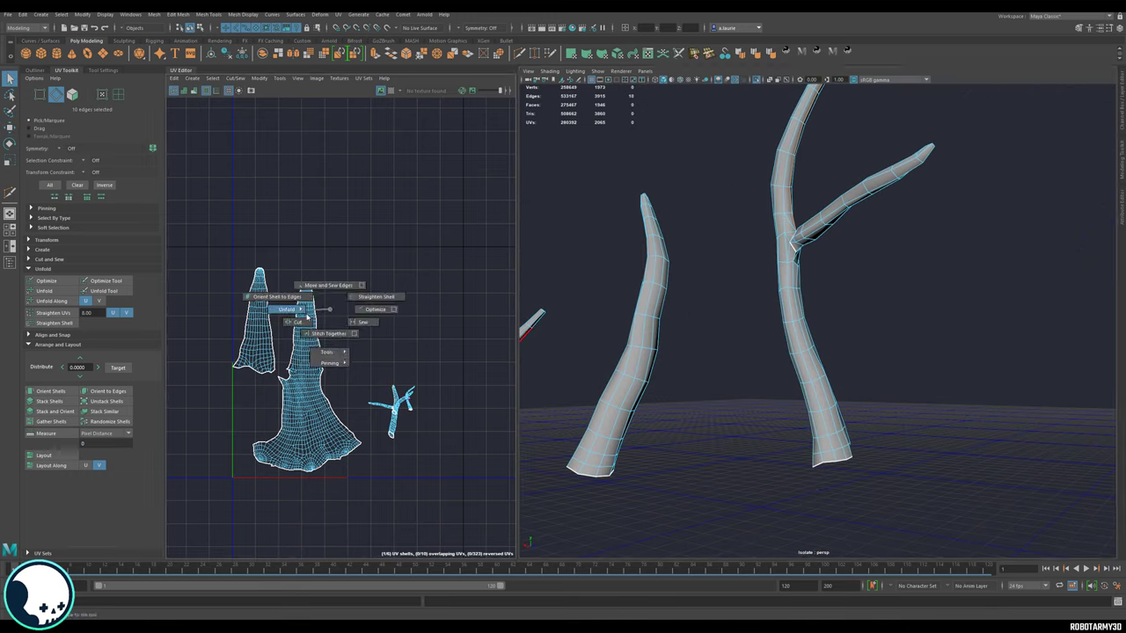
{"action": "right_click_drag", "start_coordinate": [364, 382], "coordinate": [338, 383], "text": "shift"}
Step: Unfold the UV shells of the largest separate branch's stem and side fork and rotate them upright
{"action": "key", "text": "f"}
{"action": "key", "text": "w"}
{"action": "left_click_drag", "start_coordinate": [845, 317], "coordinate": [796, 264], "text": "alt"}
{"action": "right_click_drag", "start_coordinate": [385, 362], "coordinate": [357, 351], "text": "shift"}
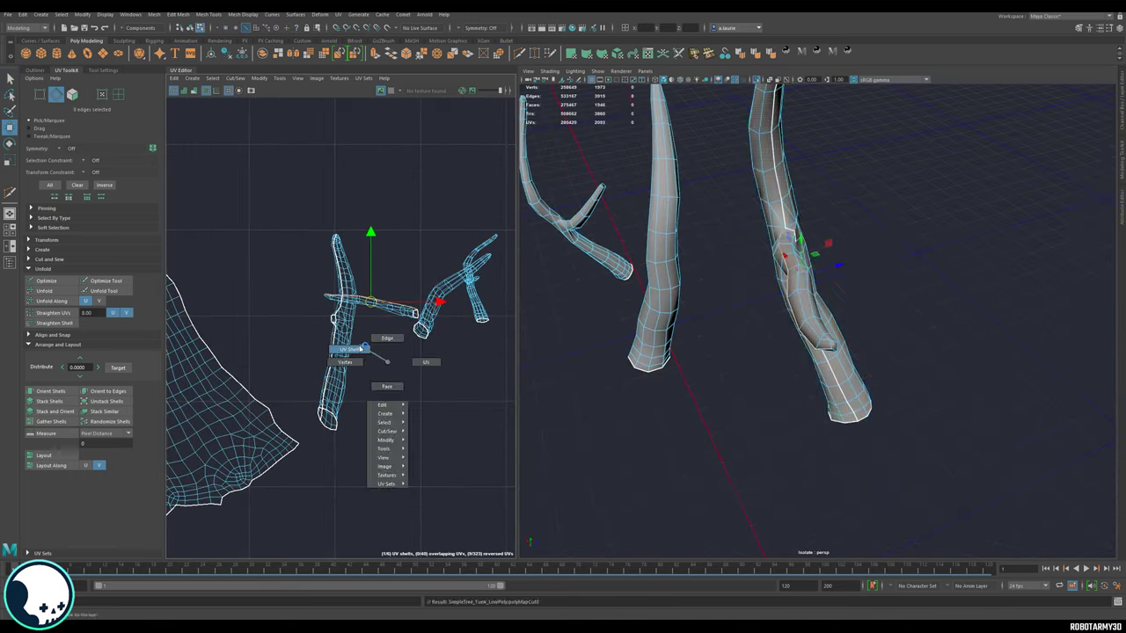
{"action": "key", "text": "e"}
{"action": "left_click_drag", "start_coordinate": [379, 302], "coordinate": [387, 303]}
Step: Cut a lengthwise UV seam along the unforked separate branch
{"action": "left_click", "coordinate": [439, 295]}
{"action": "key", "text": "f"}
{"action": "key", "text": "q"}
{"action": "left_click_drag", "start_coordinate": [678, 332], "coordinate": [661, 351], "text": "alt"}
{"action": "middle_click_drag", "start_coordinate": [431, 321], "coordinate": [324, 317], "text": "alt"}
{"action": "key", "text": "f"}
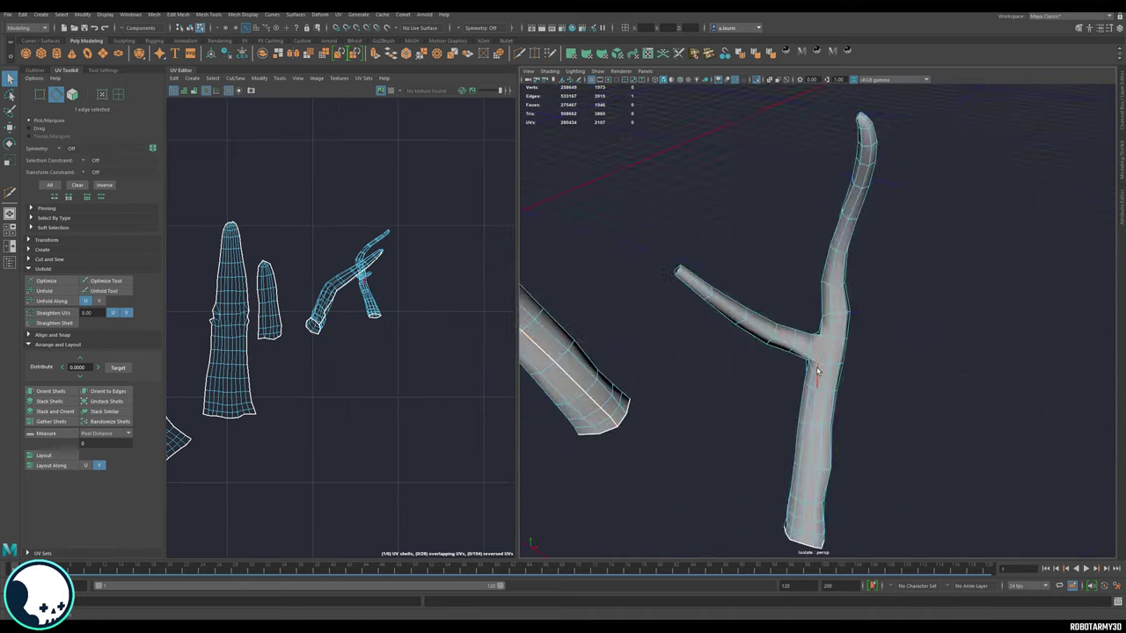
Step: Cut the smallest branch's UVs around its side fork's base and lengthwise along its stem and fork
{"action": "left_click_drag", "start_coordinate": [809, 352], "coordinate": [664, 370], "text": "alt"}
{"action": "double_click", "coordinate": [628, 277]}
{"action": "right_click_drag", "start_coordinate": [378, 308], "coordinate": [350, 304], "text": "shift"}
{"action": "double_click", "coordinate": [664, 373], "text": "shift"}
{"action": "key", "text": "shift+x"}
{"action": "left_click_drag", "start_coordinate": [664, 373], "coordinate": [668, 272], "text": "alt"}
{"action": "double_click", "coordinate": [748, 378]}
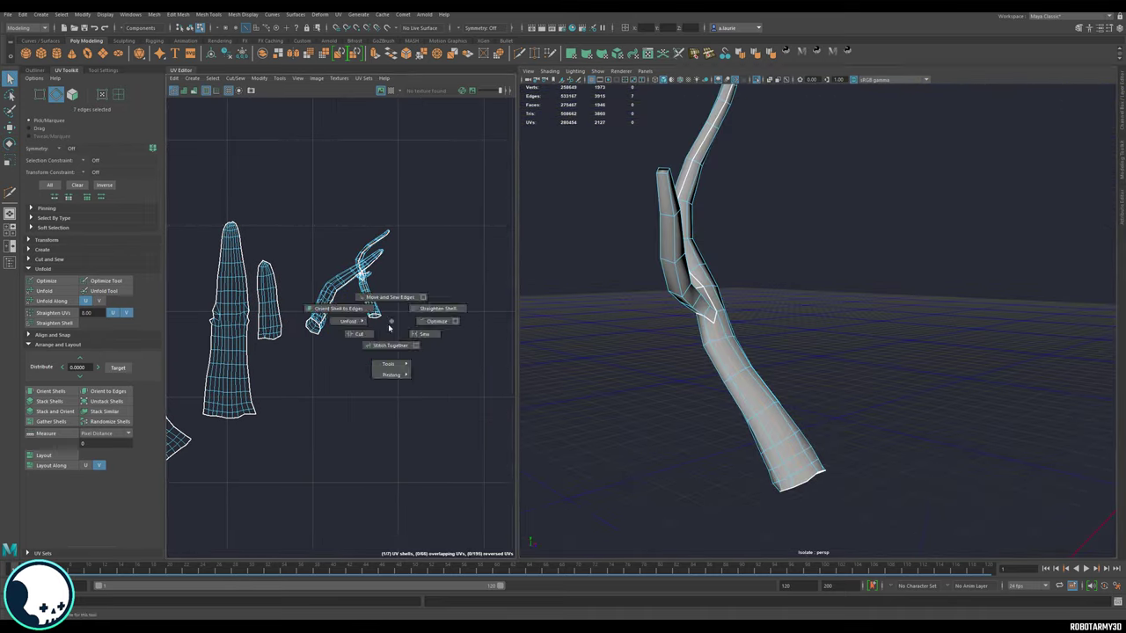
{"action": "right_click_drag", "start_coordinate": [390, 322], "coordinate": [356, 312], "text": "shift"}
Step: Unfold the remaining branch shells and line up all branch shells upright in a row beside the trunk's shell
{"action": "scroll", "coordinate": [375, 339], "scroll_direction": "down", "scroll_amount": 4}
{"action": "right_click_drag", "start_coordinate": [354, 321], "coordinate": [320, 312]}
{"action": "left_click_drag", "start_coordinate": [329, 279], "coordinate": [375, 341]}
{"action": "key", "text": "e"}
{"action": "right_click_drag", "start_coordinate": [453, 259], "coordinate": [419, 253]}
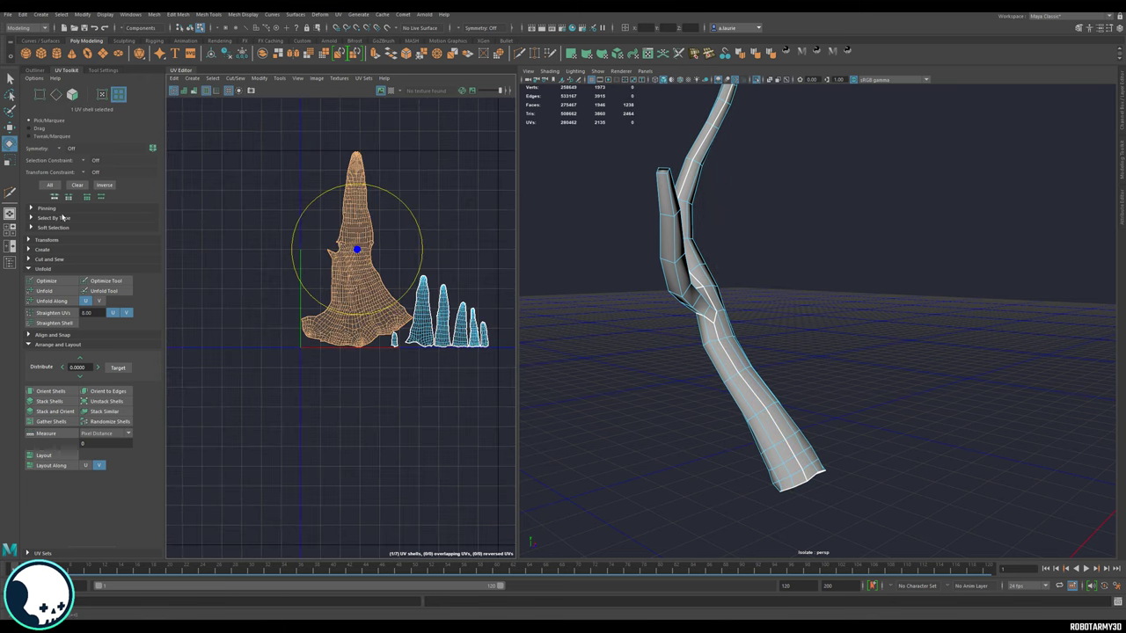
Step: Select the trunk's UV shell and get its texel density at a map size of 2048
{"action": "scroll", "coordinate": [412, 322], "scroll_direction": "up", "scroll_amount": 5}
{"action": "middle_click_drag", "start_coordinate": [430, 326], "coordinate": [325, 348], "text": "alt"}
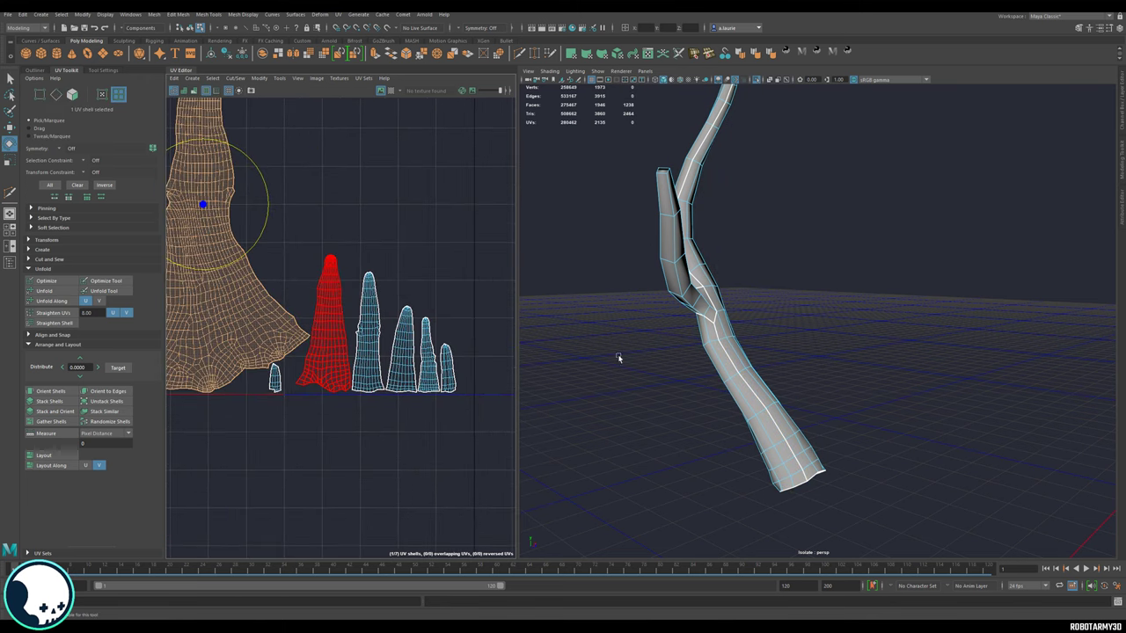
{"action": "scroll", "coordinate": [619, 357], "scroll_direction": "down", "scroll_amount": 2}
{"action": "scroll", "coordinate": [484, 321], "scroll_direction": "down", "scroll_amount": 1}
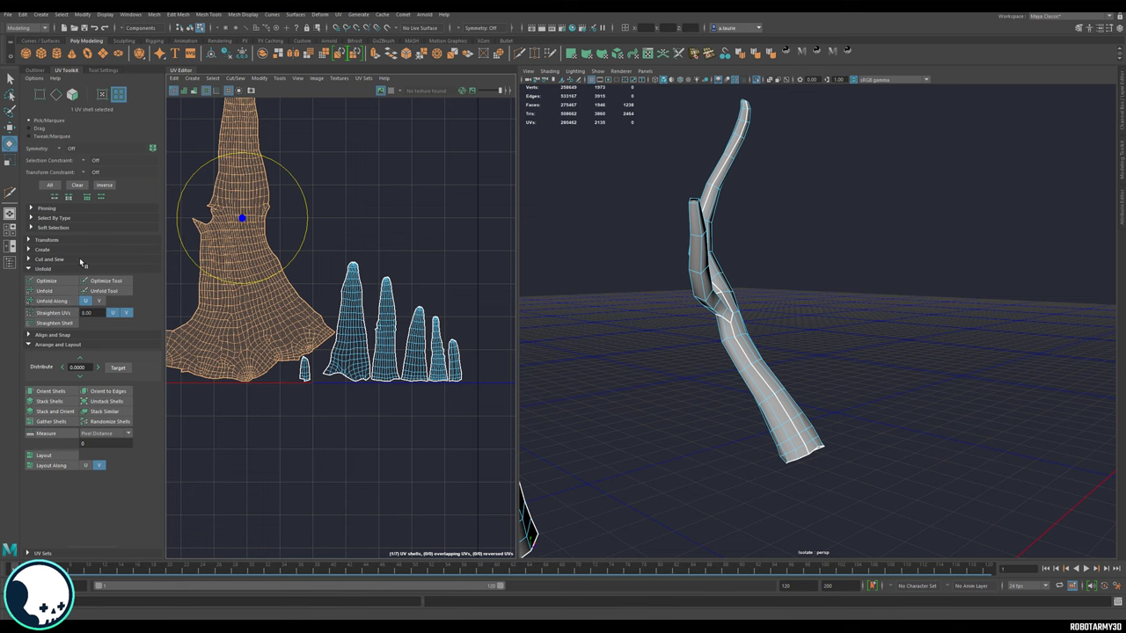
{"action": "left_click", "coordinate": [402, 196]}
{"action": "scroll", "coordinate": [404, 198], "scroll_direction": "down", "scroll_amount": 2}
{"action": "middle_click_drag", "start_coordinate": [420, 214], "coordinate": [493, 311], "text": "alt"}
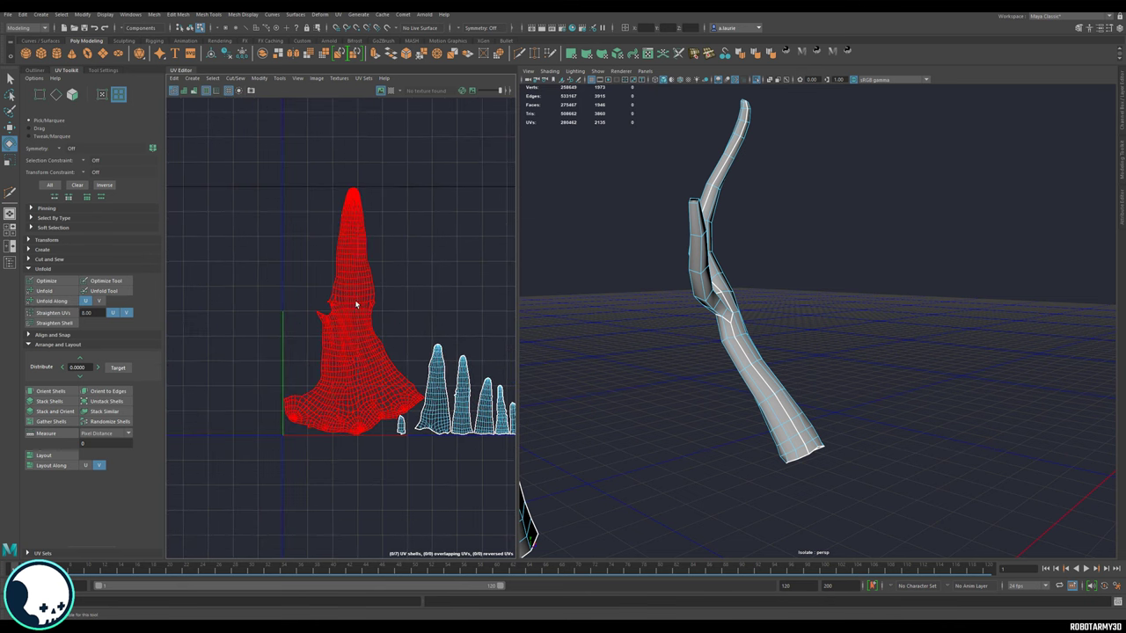
{"action": "left_click", "coordinate": [353, 259]}
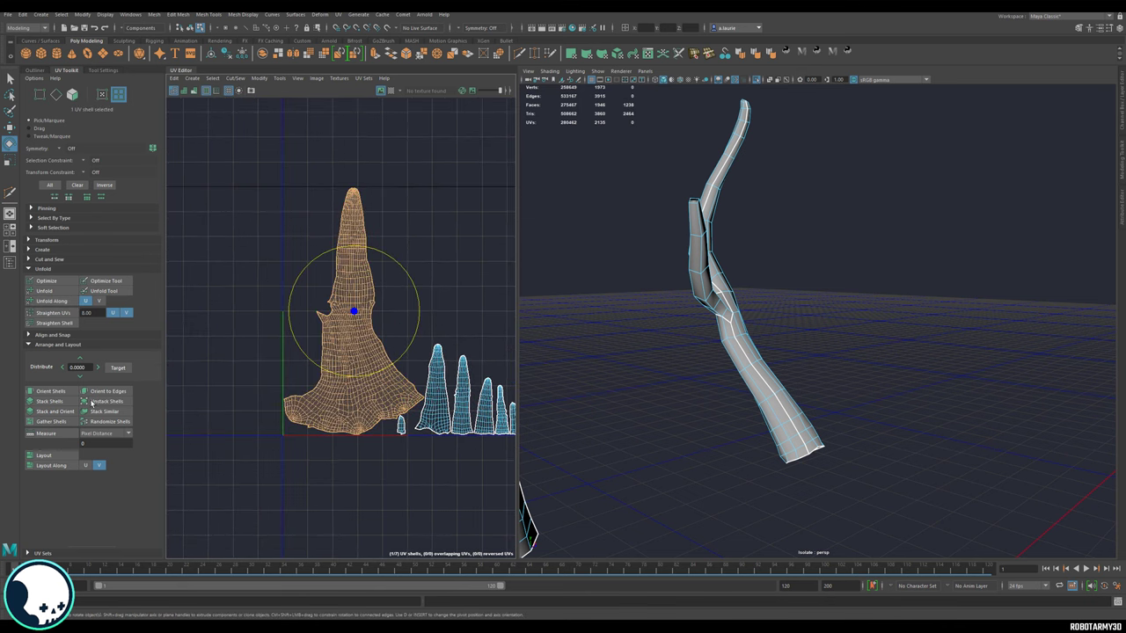
{"action": "scroll", "coordinate": [716, 330], "scroll_direction": "down", "scroll_amount": 6}
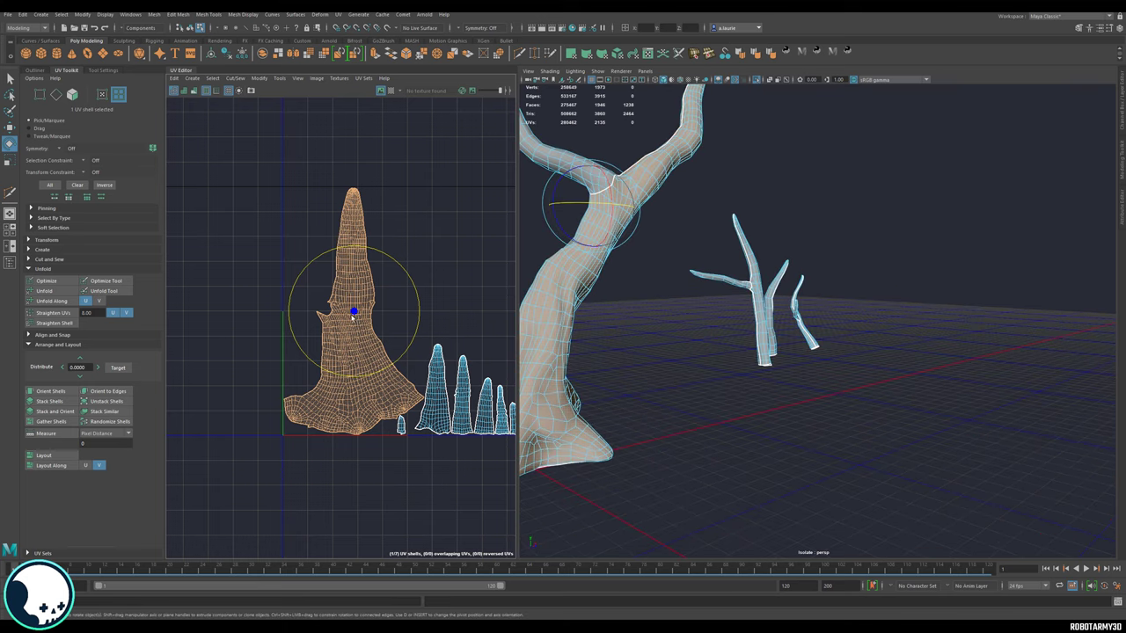
{"action": "left_click", "coordinate": [45, 240]}
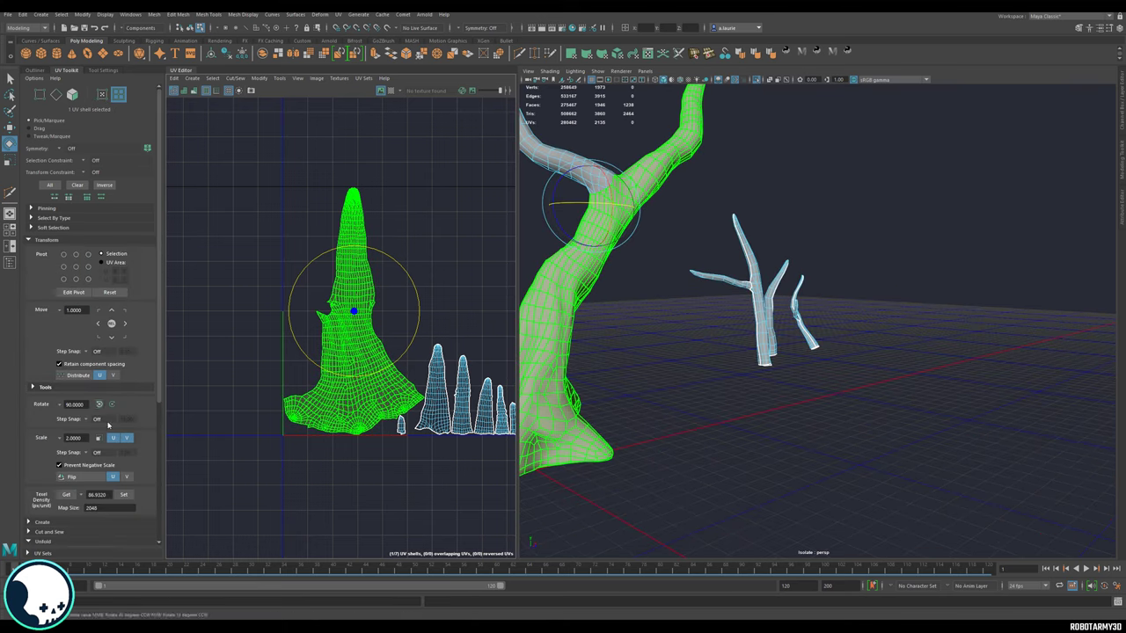
{"action": "left_click", "coordinate": [67, 495]}
Step: Select all the UV shells and set their texel density to 7.3094
{"action": "middle_click_drag", "start_coordinate": [440, 394], "coordinate": [381, 336], "text": "alt"}
{"action": "right_click", "coordinate": [381, 336]}
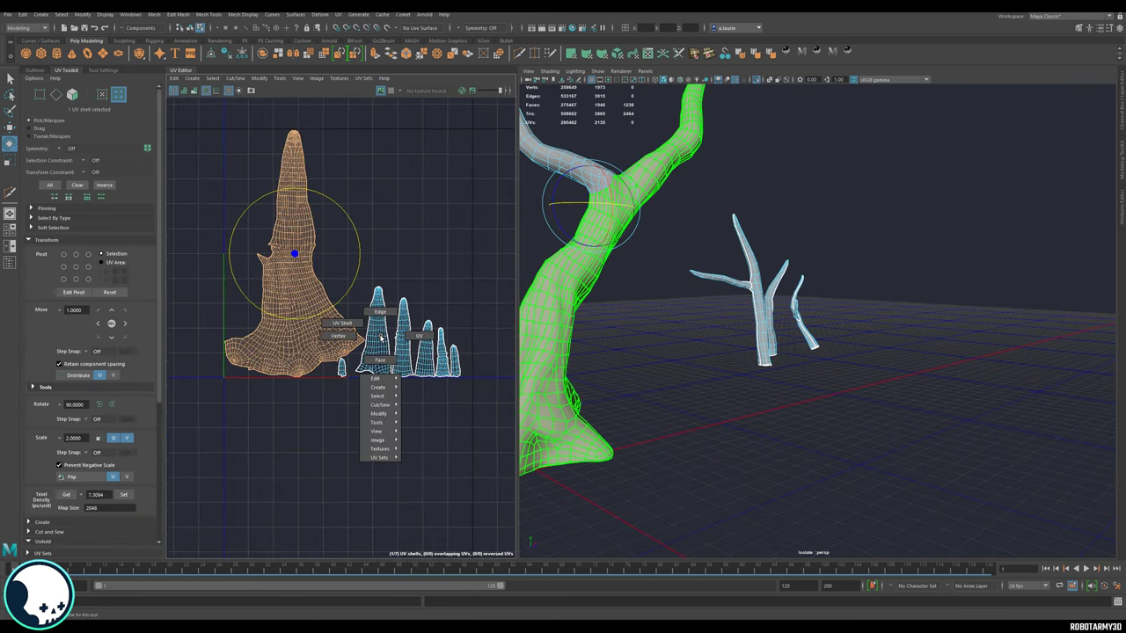
{"action": "right_click_drag", "start_coordinate": [350, 326], "coordinate": [345, 324]}
{"action": "left_click_drag", "start_coordinate": [475, 455], "coordinate": [226, 249]}
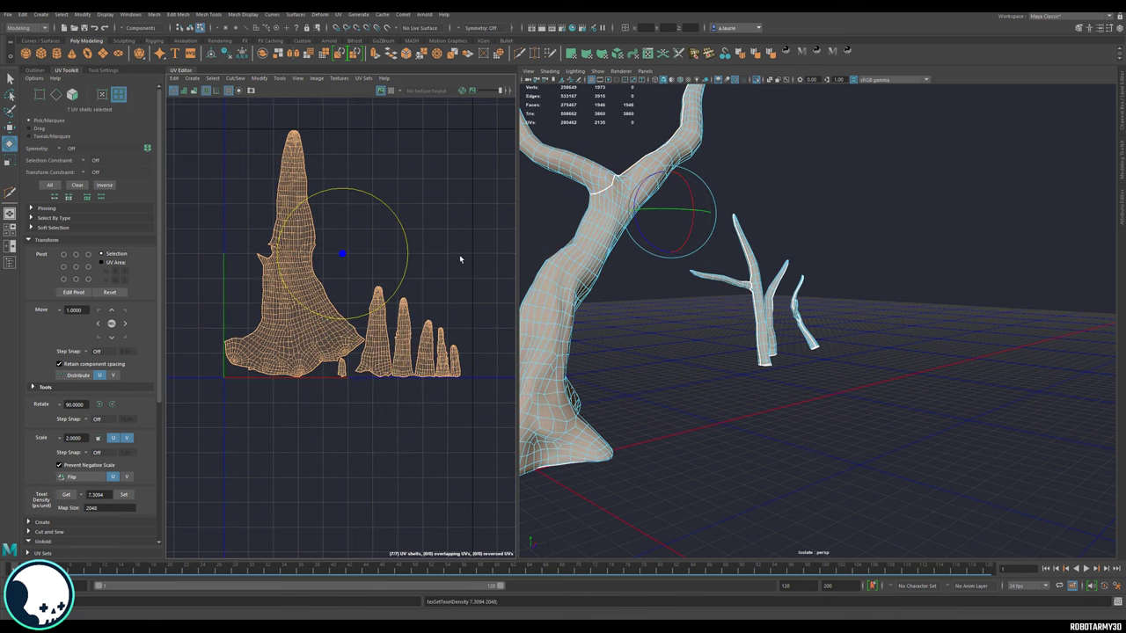
{"action": "left_click", "coordinate": [381, 200]}
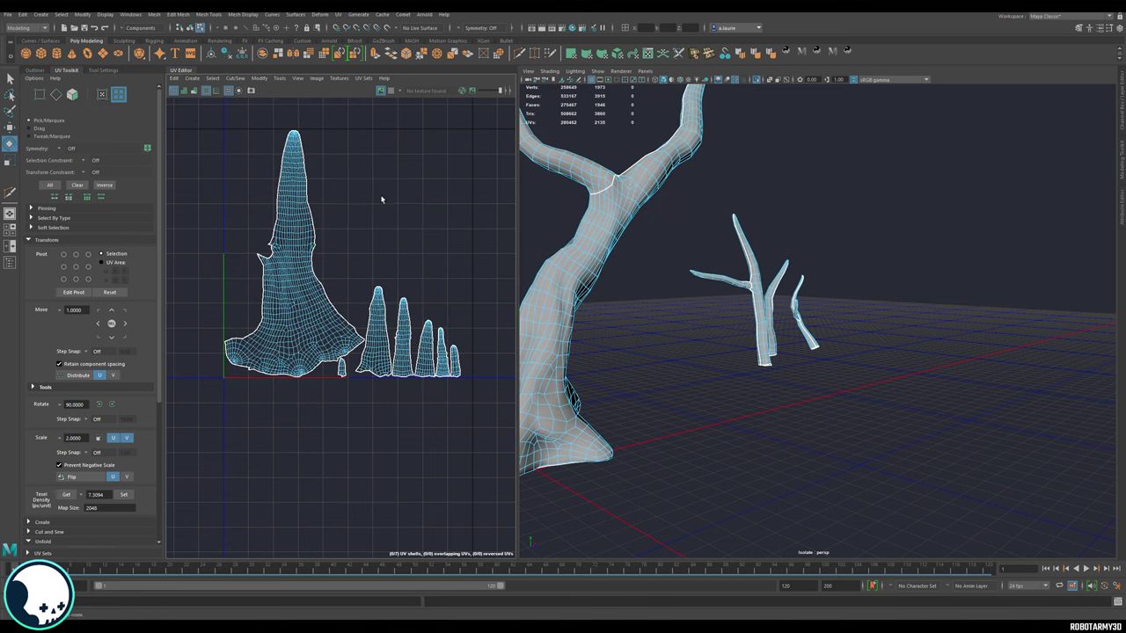
Step: Display the checker map and inspect its scale and distortion on the trunk and branches
{"action": "left_click", "coordinate": [393, 91]}
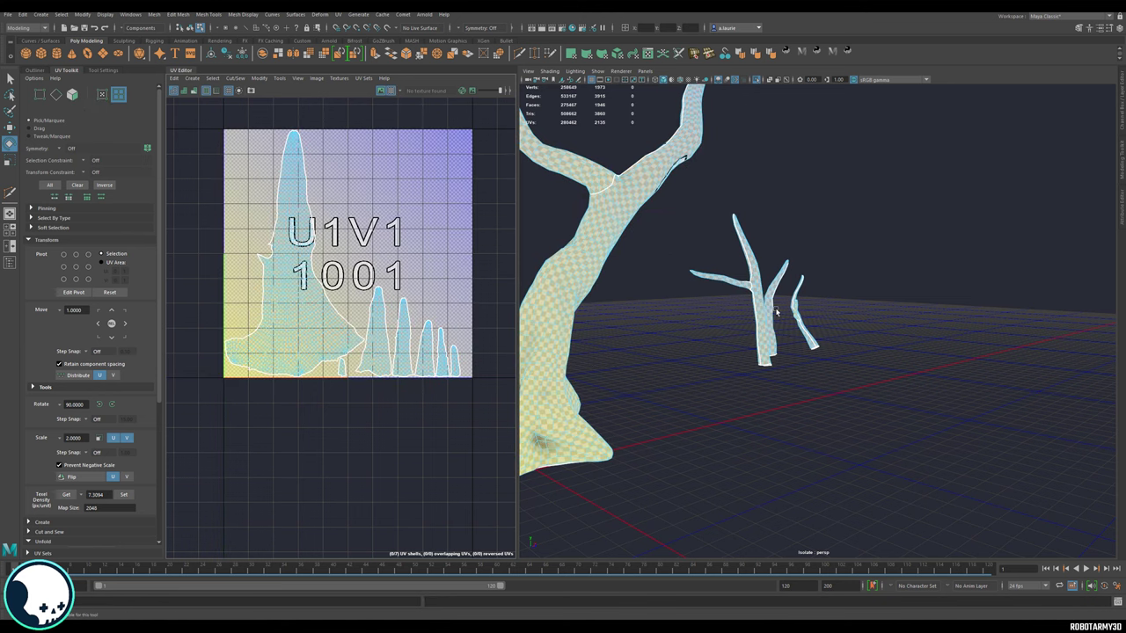
{"action": "left_click_drag", "start_coordinate": [788, 308], "coordinate": [751, 326], "text": "alt"}
{"action": "middle_click_drag", "start_coordinate": [748, 327], "coordinate": [953, 370], "text": "alt"}
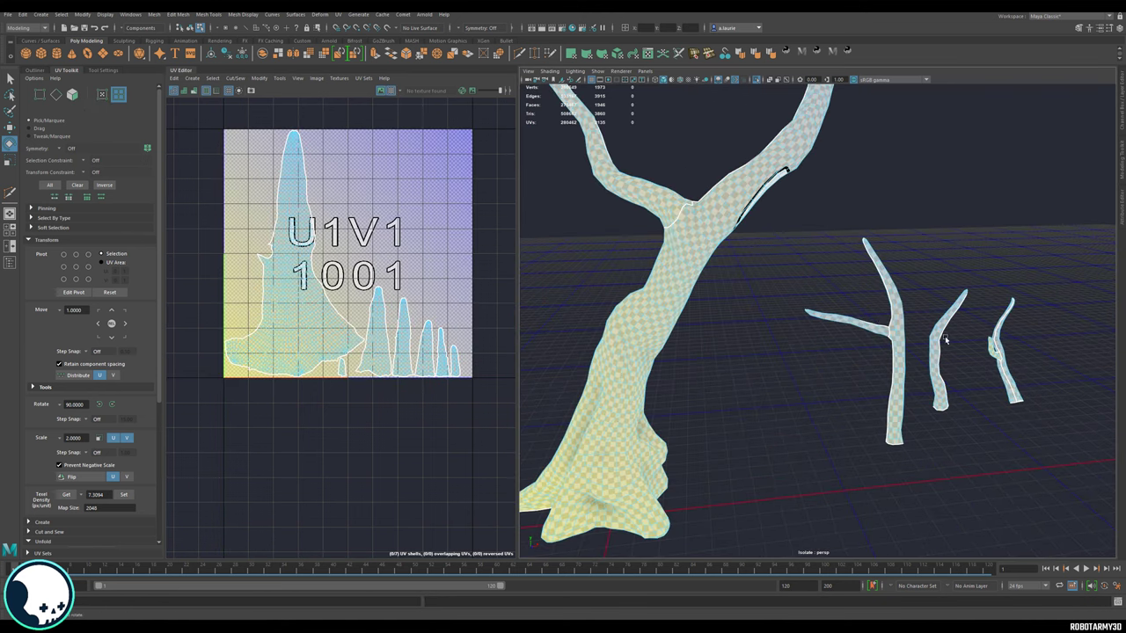
{"action": "left_click_drag", "start_coordinate": [945, 336], "coordinate": [745, 396], "text": "alt"}
{"action": "left_click", "coordinate": [649, 353]}
Step: Select the trunk and all separate branches as objects and show the rest of the scene again in a full-width viewport
{"action": "key", "text": "F8"}
{"action": "left_click", "coordinate": [749, 304]}
{"action": "scroll", "coordinate": [824, 329], "scroll_direction": "down", "scroll_amount": 5}
{"action": "middle_click_drag", "start_coordinate": [827, 331], "coordinate": [735, 297], "text": "alt"}
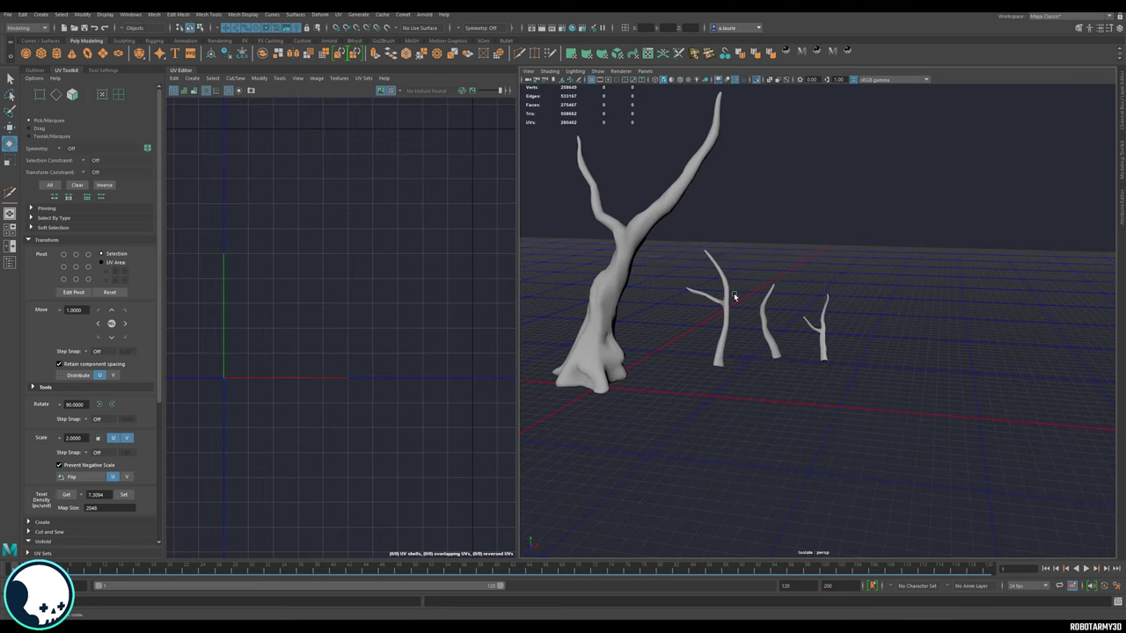
{"action": "left_click_drag", "start_coordinate": [648, 257], "coordinate": [904, 404]}
{"action": "left_click_drag", "start_coordinate": [695, 377], "coordinate": [719, 372], "text": "alt"}
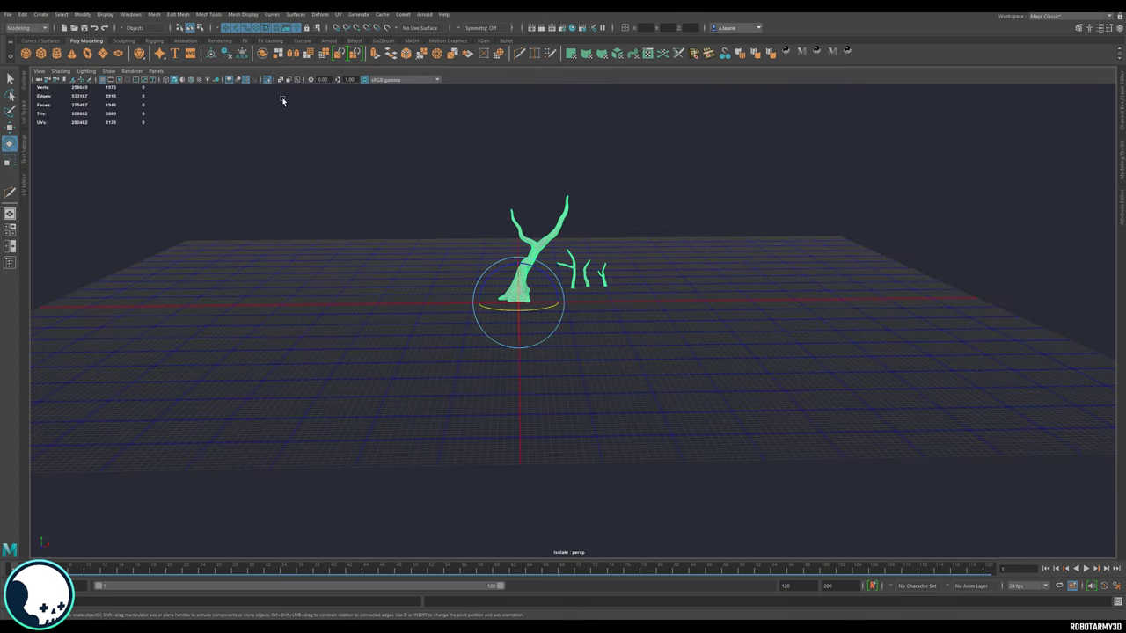
{"action": "left_click", "coordinate": [268, 80]}
{"action": "right_click_drag", "start_coordinate": [504, 241], "coordinate": [547, 234]}
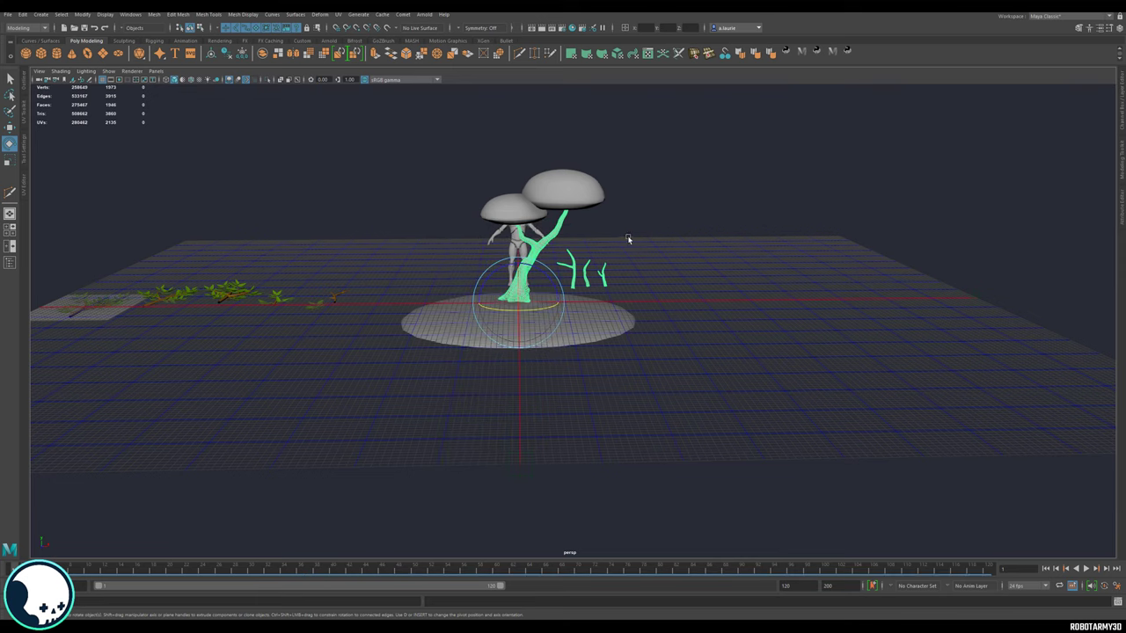
Step: Examine the tree blockout and its surroundings, and select the whole row of leafy branches with the bare twig
{"action": "right_click_drag", "start_coordinate": [629, 238], "coordinate": [674, 289], "text": "alt"}
{"action": "left_click_drag", "start_coordinate": [674, 289], "coordinate": [676, 267], "text": "alt"}
{"action": "middle_click_drag", "start_coordinate": [677, 267], "coordinate": [747, 311], "text": "alt"}
{"action": "left_click_drag", "start_coordinate": [511, 224], "coordinate": [589, 281], "text": "alt"}
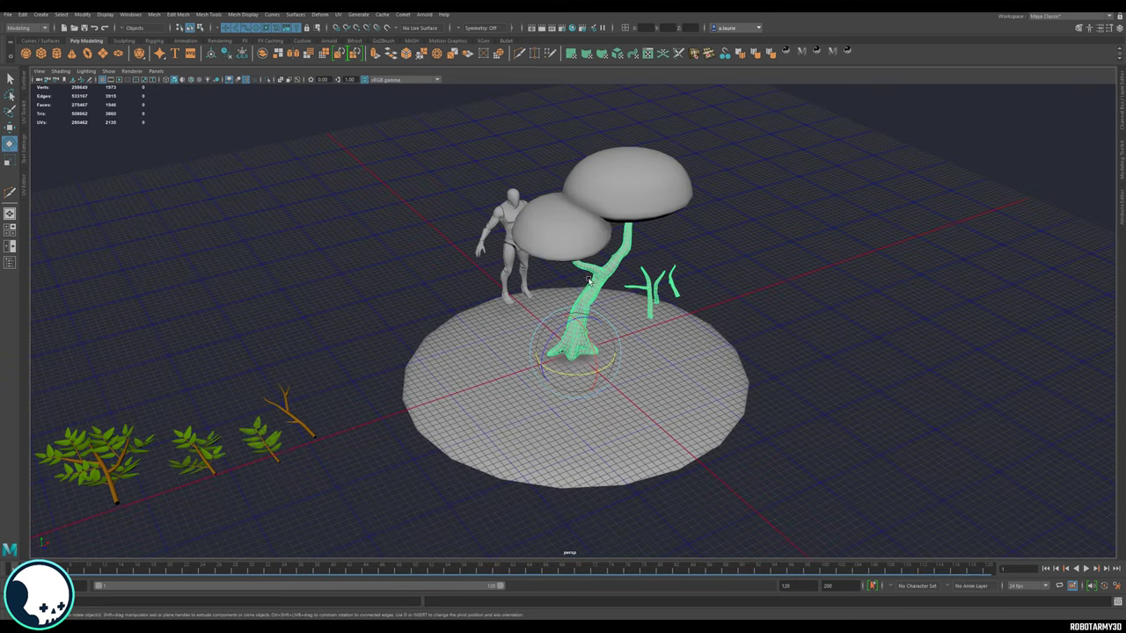
{"action": "middle_click_drag", "start_coordinate": [465, 334], "coordinate": [651, 231], "text": "alt"}
{"action": "right_click_drag", "start_coordinate": [528, 264], "coordinate": [426, 284], "text": "alt"}
{"action": "left_click_drag", "start_coordinate": [427, 284], "coordinate": [387, 321], "text": "alt"}
{"action": "left_click_drag", "start_coordinate": [292, 281], "coordinate": [510, 443]}
{"action": "left_click_drag", "start_coordinate": [510, 443], "coordinate": [434, 252], "text": "alt"}
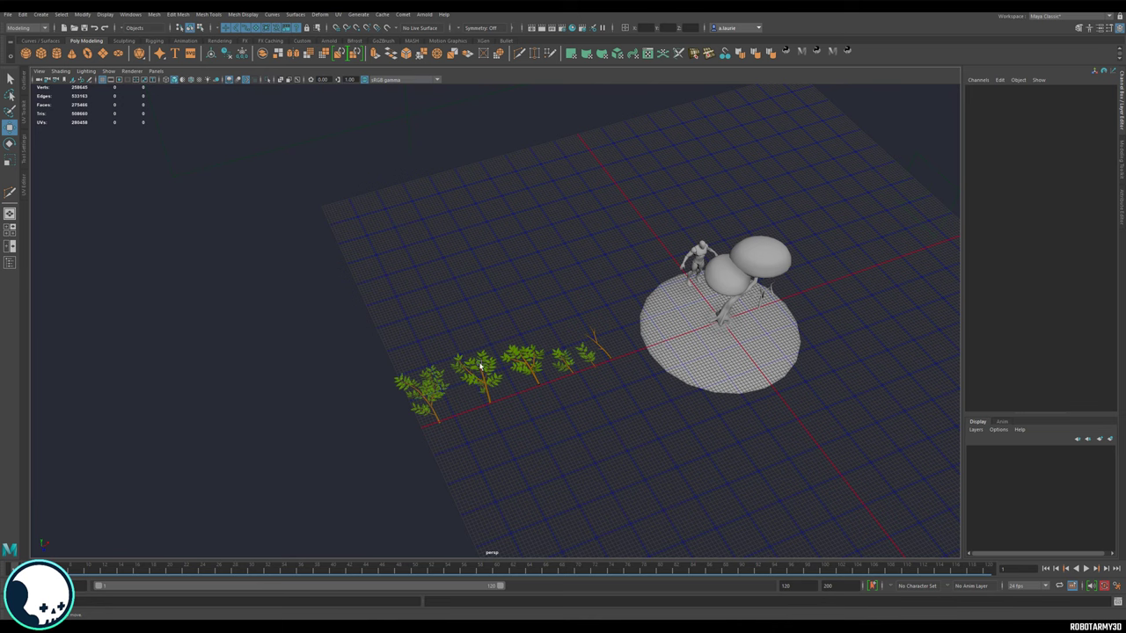
{"action": "left_click_drag", "start_coordinate": [377, 324], "coordinate": [607, 472]}
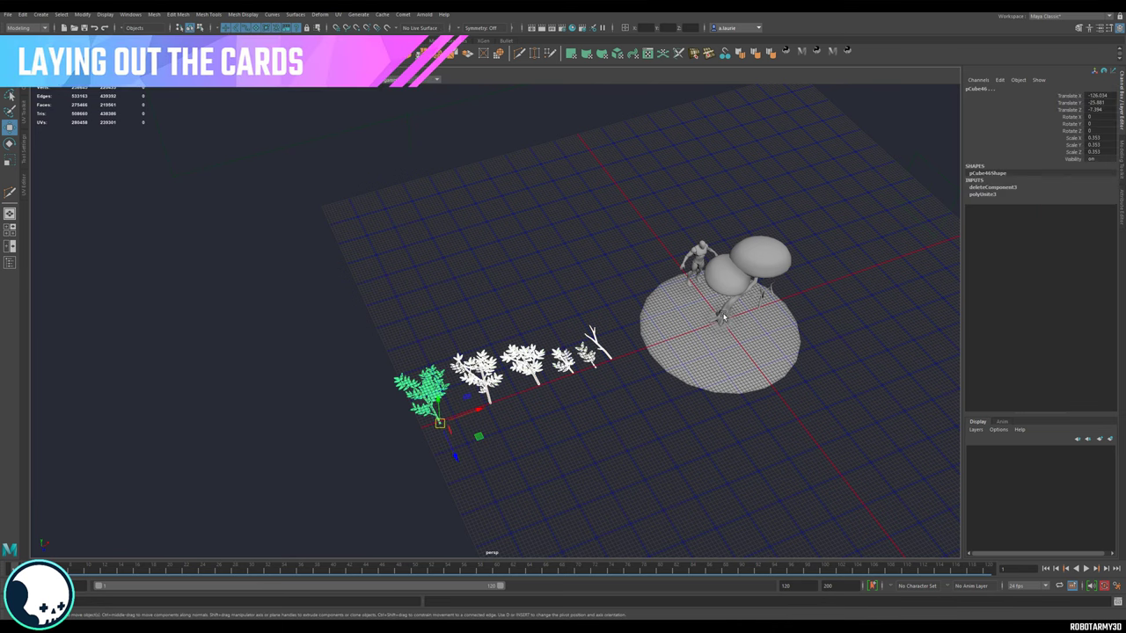
Step: Select the low-poly trunk and show its UV layout in the UV Editor beside the perspective view
{"action": "left_click", "coordinate": [723, 317]}
{"action": "left_click", "coordinate": [648, 55]}
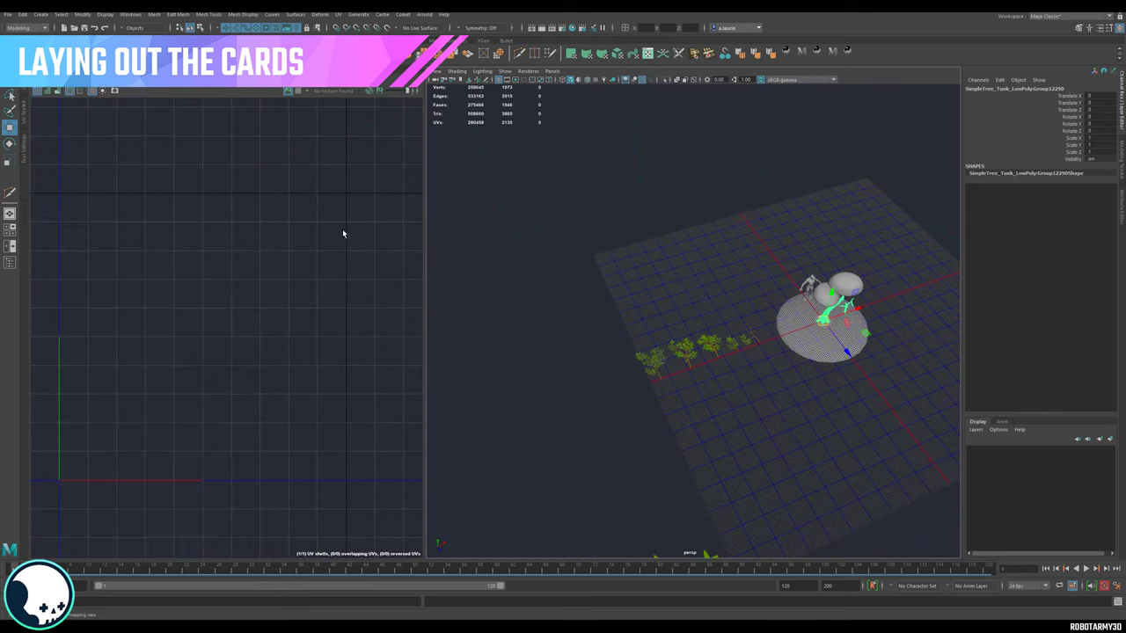
{"action": "right_click_drag", "start_coordinate": [821, 338], "coordinate": [857, 321]}
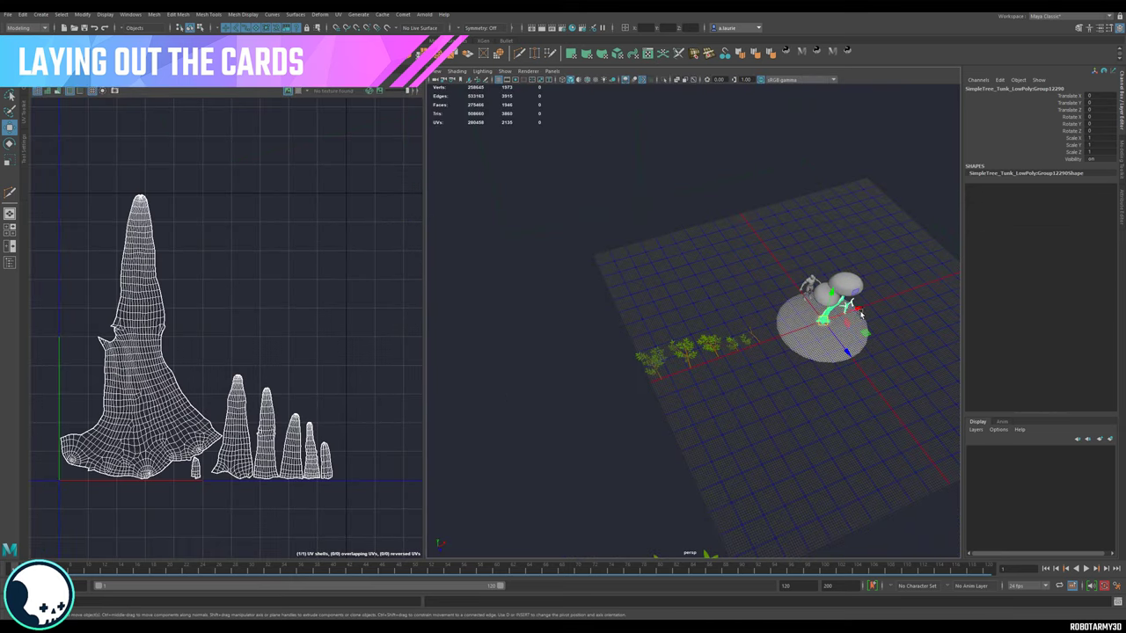
{"action": "left_click", "coordinate": [871, 308]}
{"action": "left_click", "coordinate": [826, 313]}
{"action": "scroll", "coordinate": [661, 370], "scroll_direction": "up", "scroll_amount": 3}
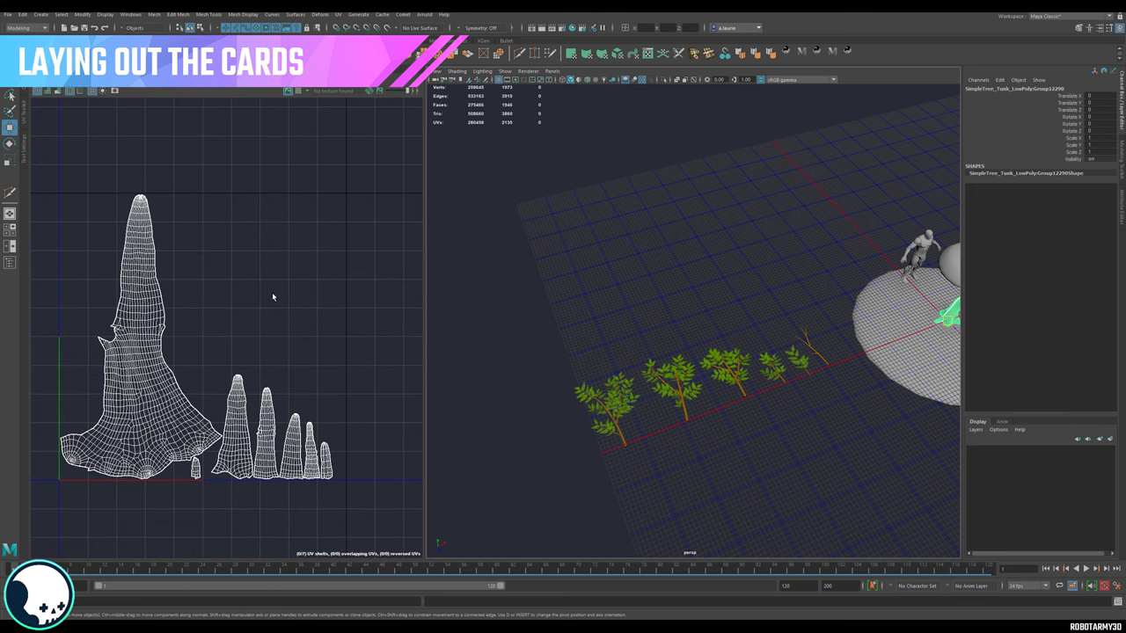
{"action": "middle_click_drag", "start_coordinate": [334, 310], "coordinate": [360, 313], "text": "alt"}
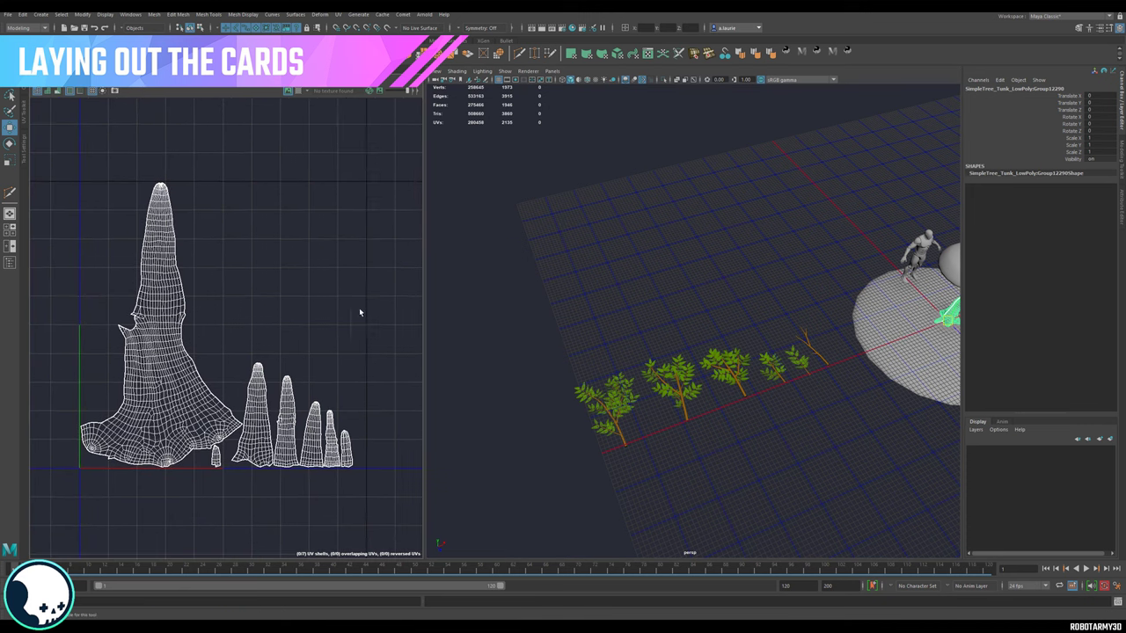
Step: Compare the UV layouts of the branch row and the trunk by selecting each in turn, and clear the selection
{"action": "left_click_drag", "start_coordinate": [702, 339], "coordinate": [655, 414], "text": "alt"}
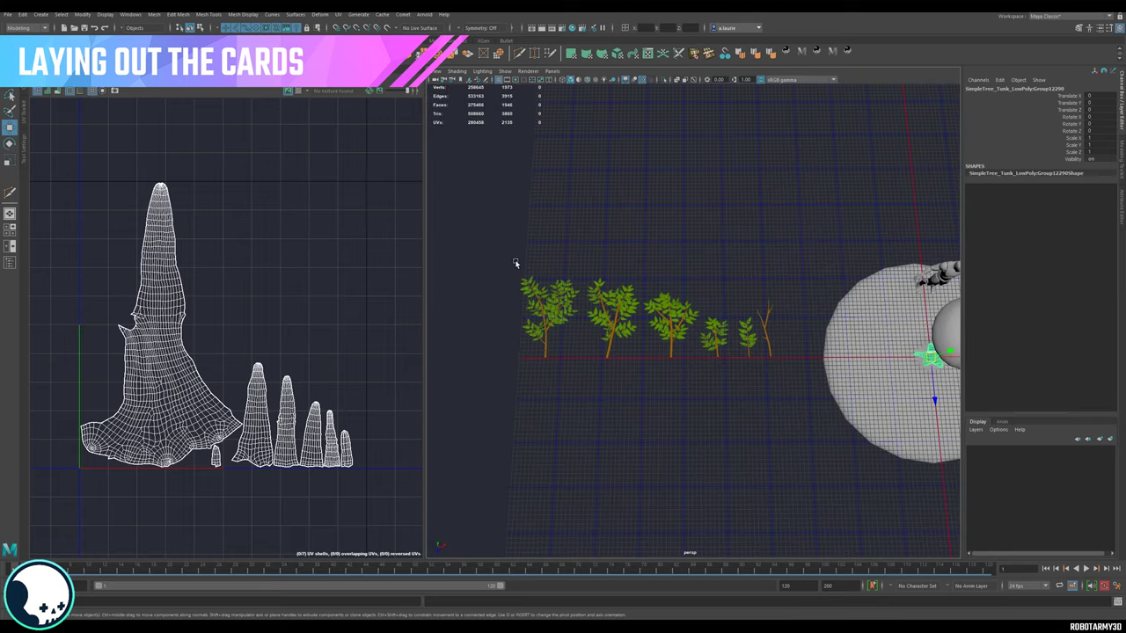
{"action": "left_click_drag", "start_coordinate": [495, 242], "coordinate": [782, 420]}
{"action": "middle_click_drag", "start_coordinate": [729, 407], "coordinate": [581, 405], "text": "alt"}
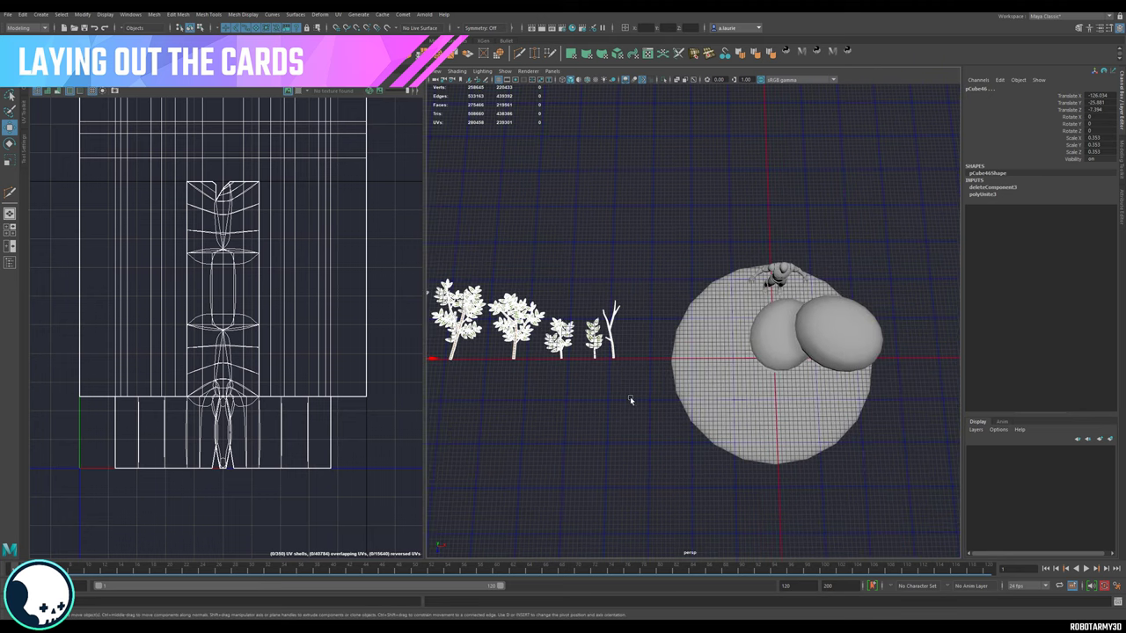
{"action": "scroll", "coordinate": [629, 395], "scroll_direction": "up", "scroll_amount": 3}
{"action": "left_click_drag", "start_coordinate": [629, 396], "coordinate": [740, 388], "text": "alt"}
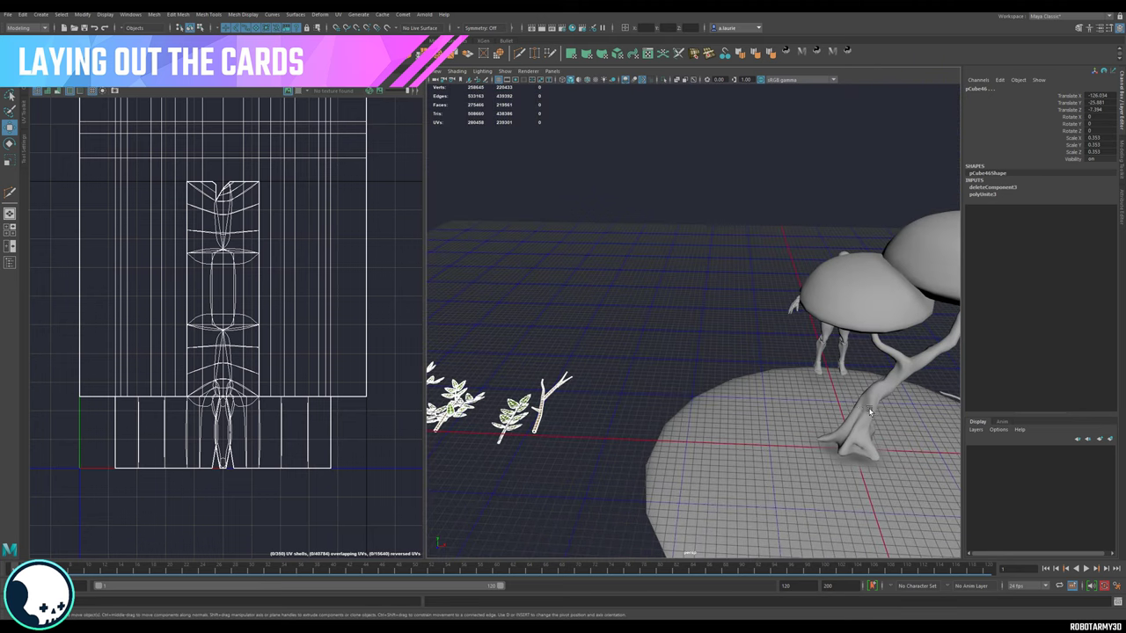
{"action": "left_click", "coordinate": [869, 413]}
{"action": "left_click_drag", "start_coordinate": [869, 412], "coordinate": [717, 370], "text": "alt"}
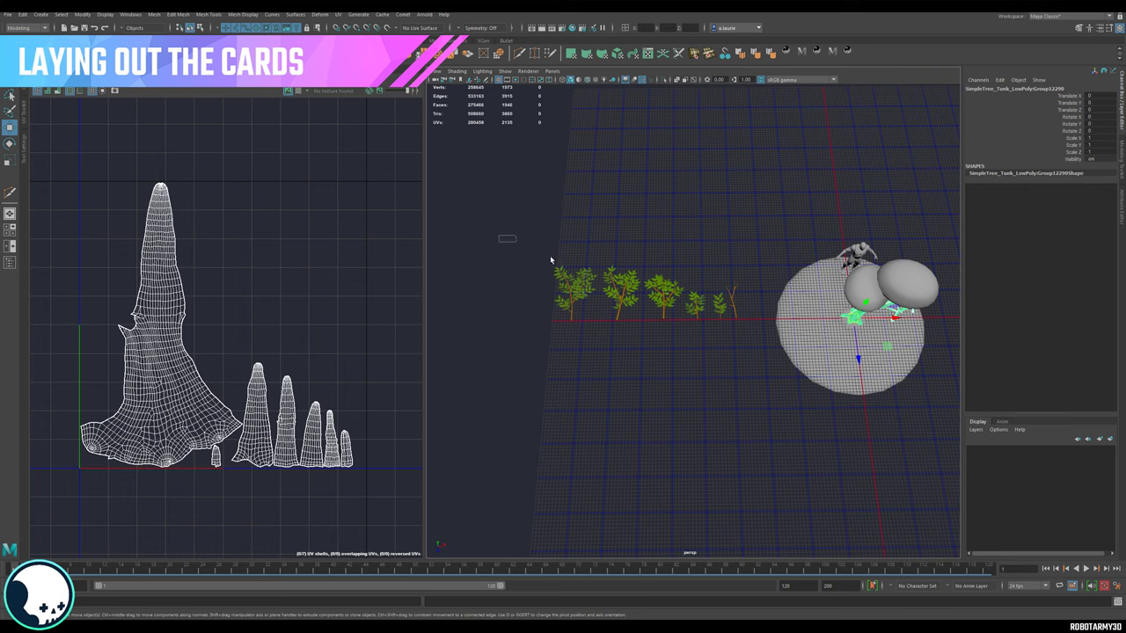
{"action": "left_click_drag", "start_coordinate": [551, 260], "coordinate": [756, 392]}
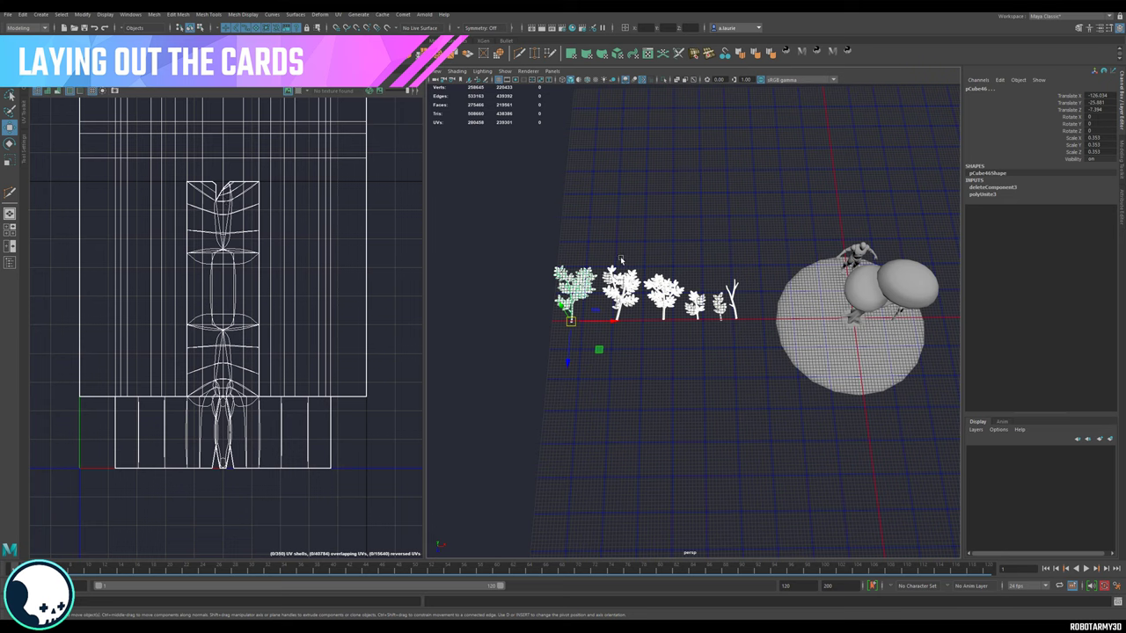
{"action": "left_click_drag", "start_coordinate": [539, 219], "coordinate": [759, 360]}
{"action": "left_click", "coordinate": [639, 221]}
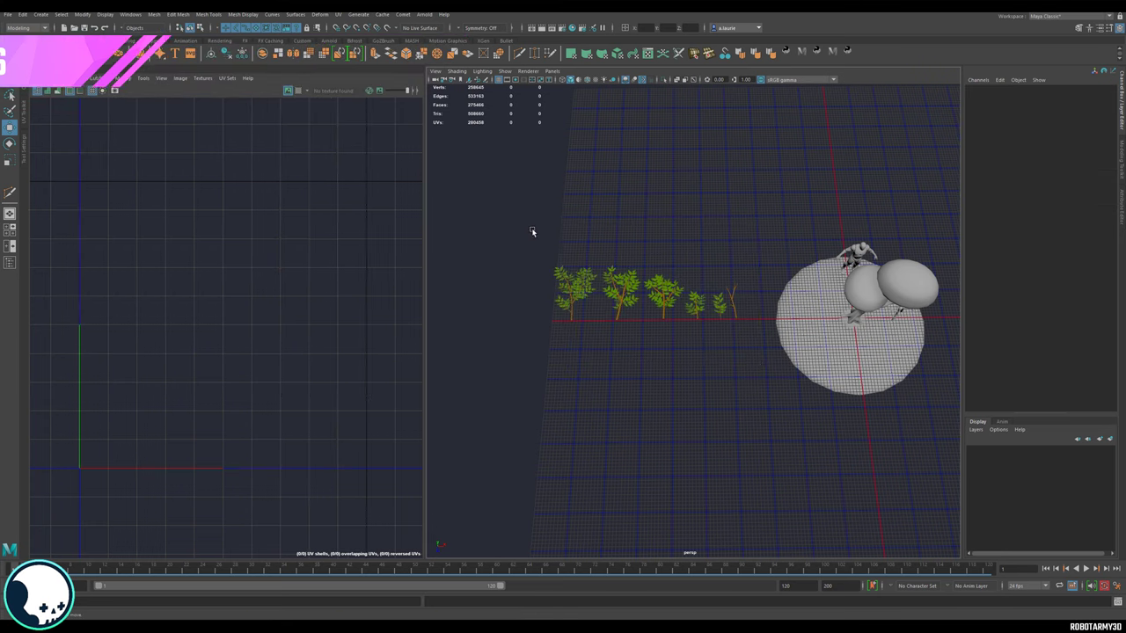
{"action": "left_click_drag", "start_coordinate": [528, 238], "coordinate": [761, 368]}
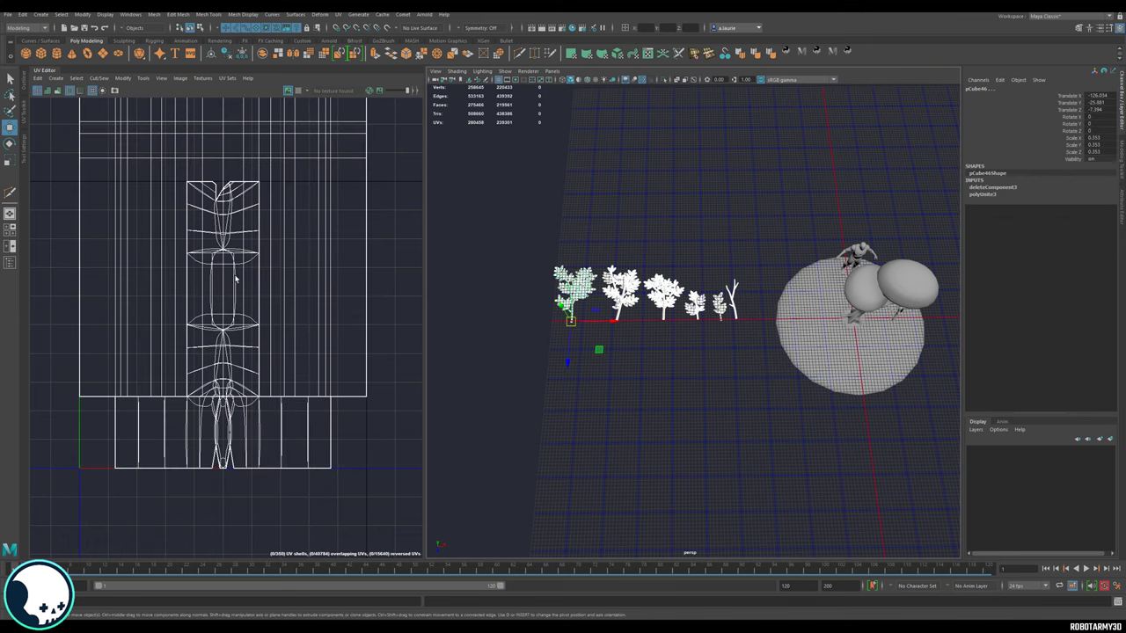
{"action": "left_click", "coordinate": [625, 383]}
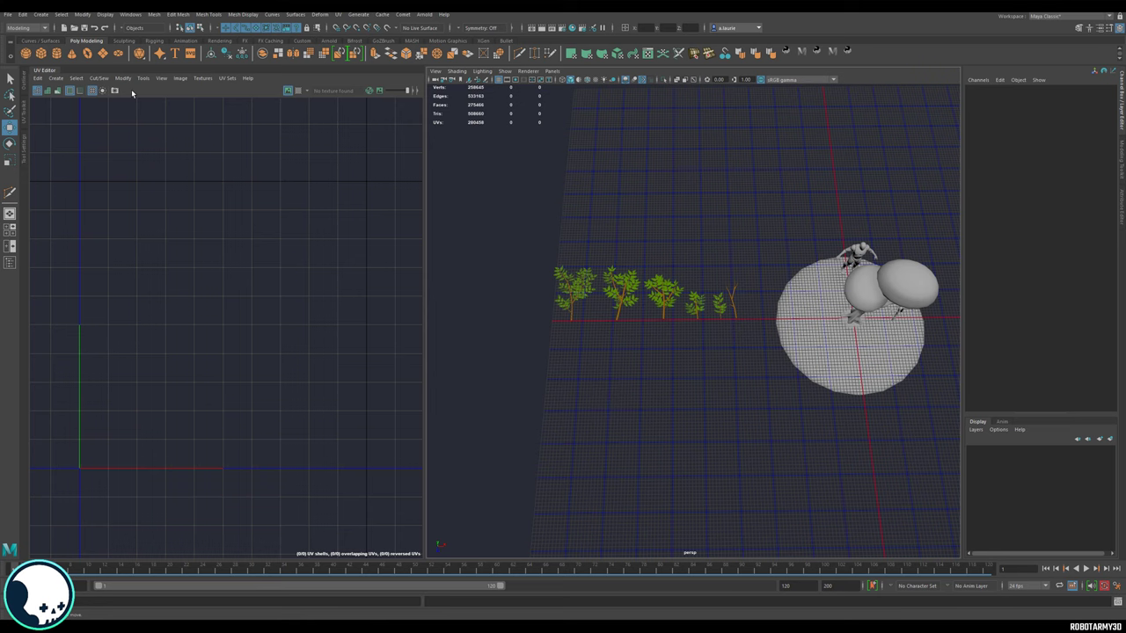
Step: Start creating a polygon plane primitive beside the row of leafy branches, seen from above
{"action": "right_click_drag", "start_coordinate": [625, 313], "coordinate": [625, 286], "text": "shift"}
{"action": "scroll", "coordinate": [626, 290], "scroll_direction": "up", "scroll_amount": 3}
{"action": "mouse_move", "coordinate": [626, 290]}
{"action": "left_mouse_down", "text": "alt"}
{"action": "mouse_move", "coordinate": [644, 326]}
{"action": "mouse_move", "coordinate": [639, 281]}
{"action": "left_mouse_up", "text": "alt"}
{"action": "middle_click_drag", "start_coordinate": [521, 241], "coordinate": [573, 310], "text": "alt"}
{"action": "left_click_drag", "start_coordinate": [744, 367], "coordinate": [789, 362], "text": "alt"}
{"action": "scroll", "coordinate": [691, 359], "scroll_direction": "up", "scroll_amount": 10}
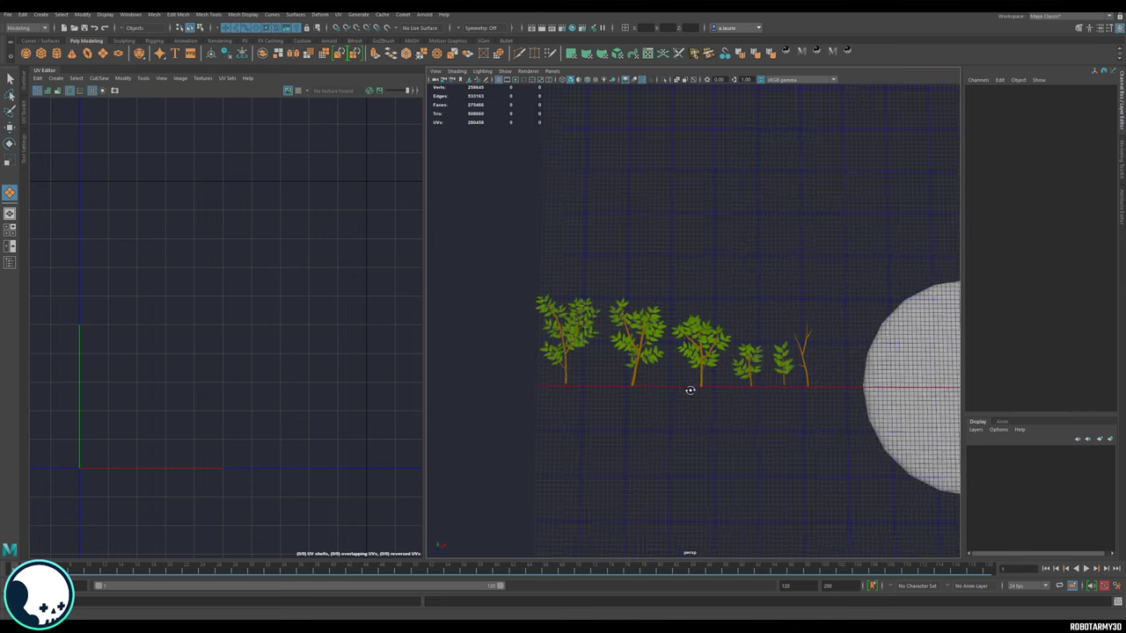
Step: Create a 400 by 400 polygon plane with one subdivision each way on the ground beside the row of branches
{"action": "middle_click_drag", "start_coordinate": [689, 358], "coordinate": [691, 431], "text": "alt"}
{"action": "scroll", "coordinate": [645, 357], "scroll_direction": "up", "scroll_amount": 3}
{"action": "middle_click_drag", "start_coordinate": [645, 364], "coordinate": [691, 508], "text": "alt"}
{"action": "scroll", "coordinate": [679, 322], "scroll_direction": "down", "scroll_amount": 3}
{"action": "middle_click_drag", "start_coordinate": [692, 297], "coordinate": [620, 354], "text": "alt"}
{"action": "left_click_drag", "start_coordinate": [620, 356], "coordinate": [730, 395], "text": "alt"}
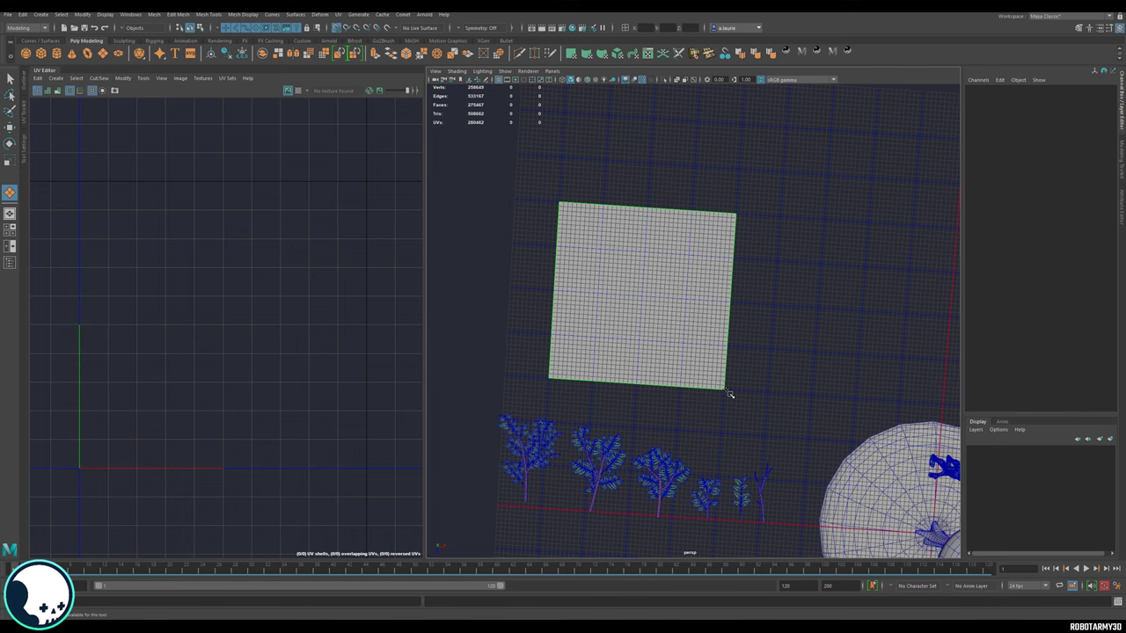
{"action": "left_click_drag", "start_coordinate": [730, 394], "coordinate": [730, 394]}
{"action": "left_click_drag", "start_coordinate": [719, 432], "coordinate": [748, 264], "text": "alt"}
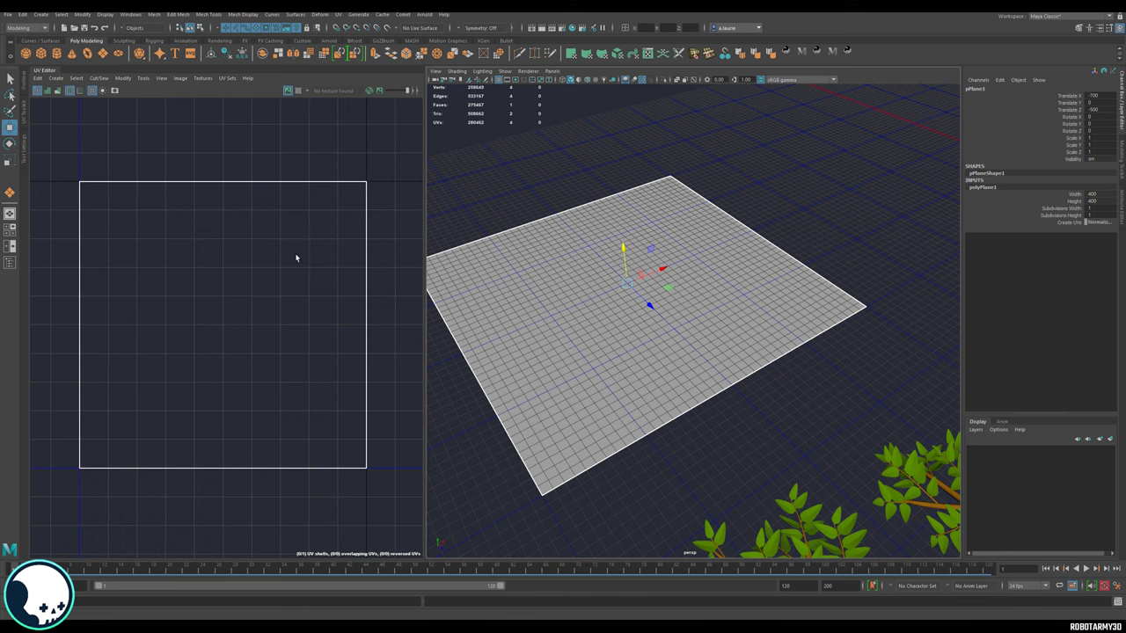
Step: Examine the new plane's UV layout, picking one edge to compare it with its position in UV space
{"action": "scroll", "coordinate": [296, 258], "scroll_direction": "down", "scroll_amount": 2}
{"action": "right_click_drag", "start_coordinate": [556, 269], "coordinate": [552, 239]}
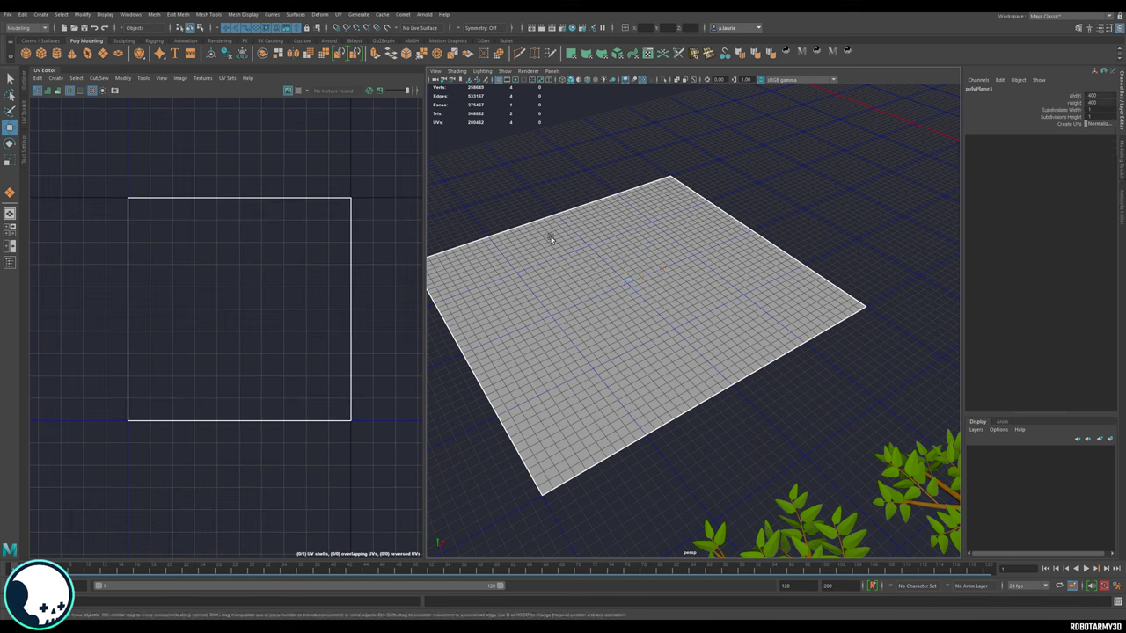
{"action": "left_click", "coordinate": [528, 211]}
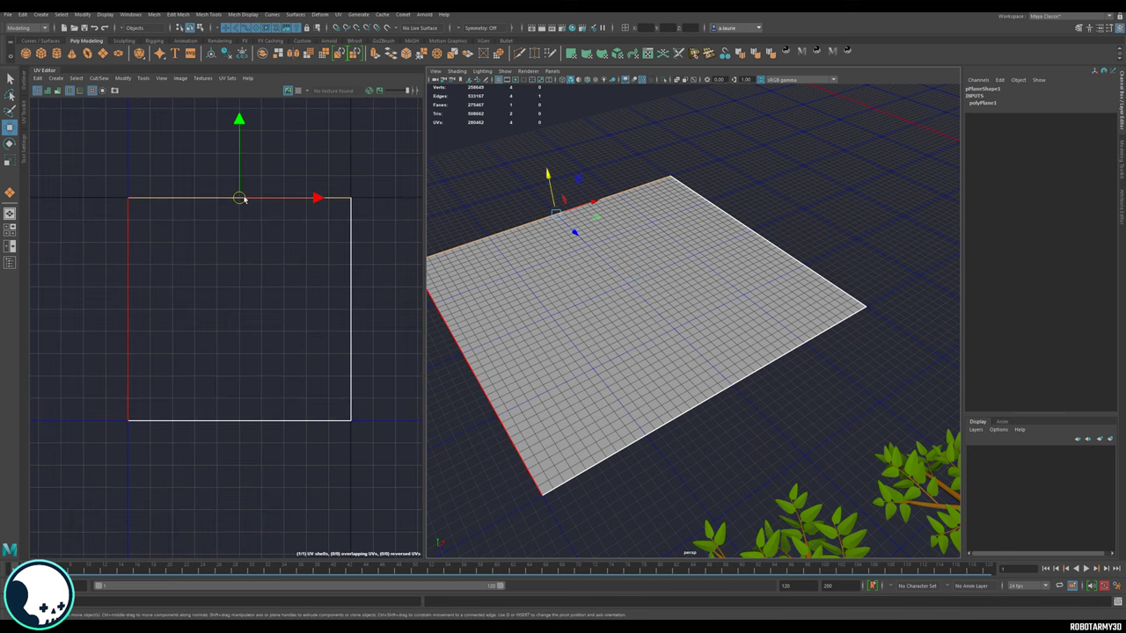
{"action": "scroll", "coordinate": [303, 243], "scroll_direction": "down", "scroll_amount": 1}
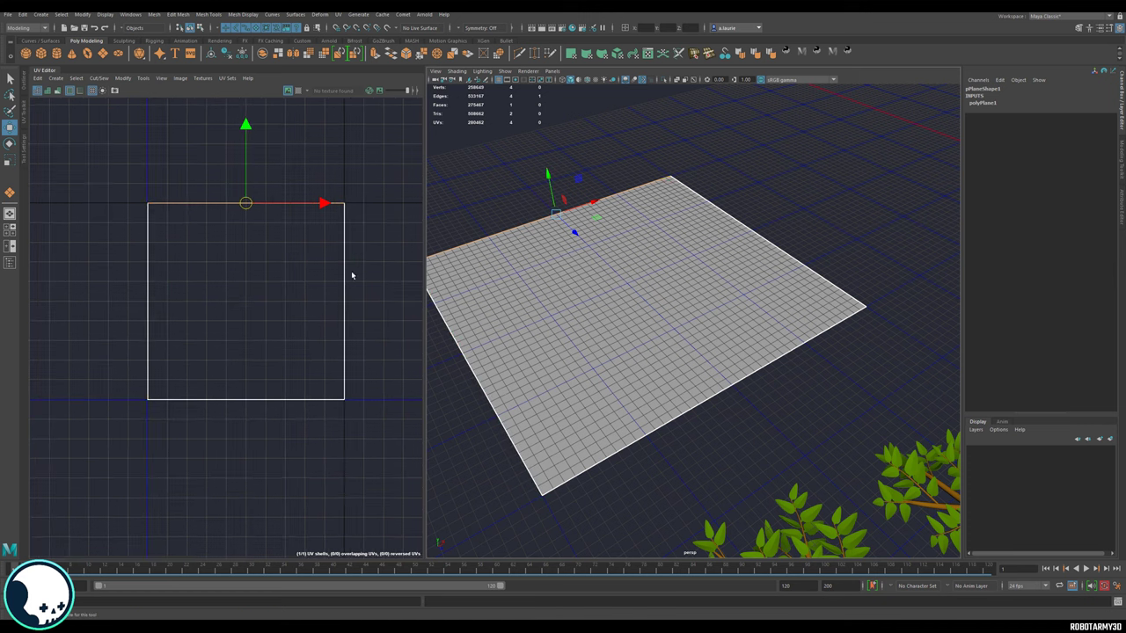
{"action": "right_click_drag", "start_coordinate": [561, 305], "coordinate": [606, 297]}
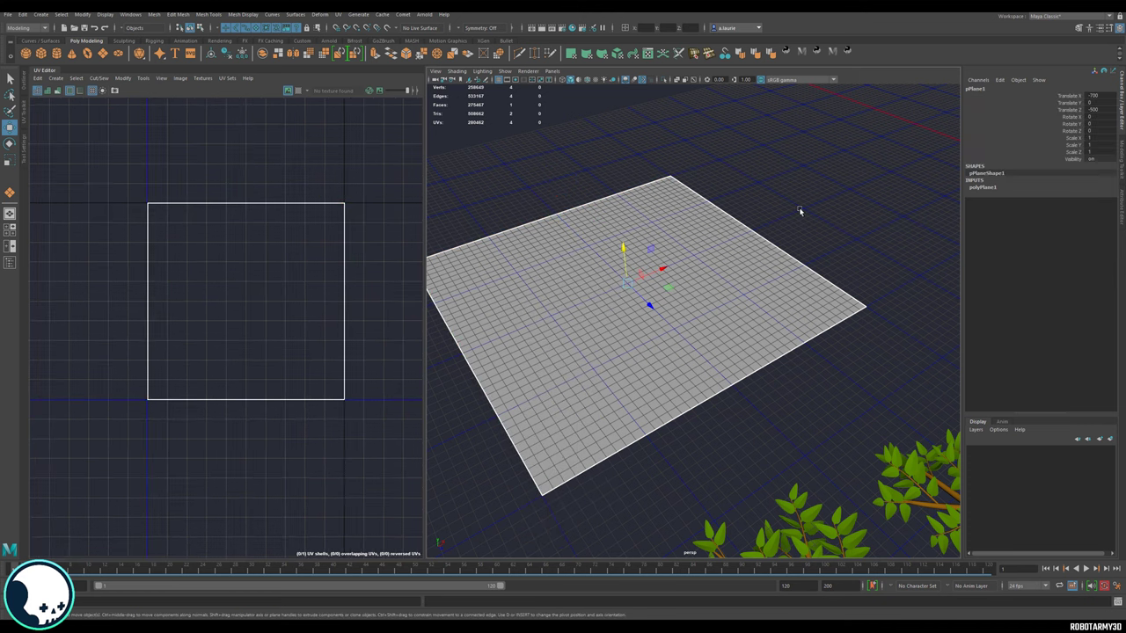
{"action": "left_click", "coordinate": [800, 211]}
{"action": "scroll", "coordinate": [686, 305], "scroll_direction": "down", "scroll_amount": 5}
{"action": "left_click", "coordinate": [683, 306]}
Step: Move the largest leafy branch from the row onto the near corner area of the plane
{"action": "left_click_drag", "start_coordinate": [737, 356], "coordinate": [599, 306], "text": "alt"}
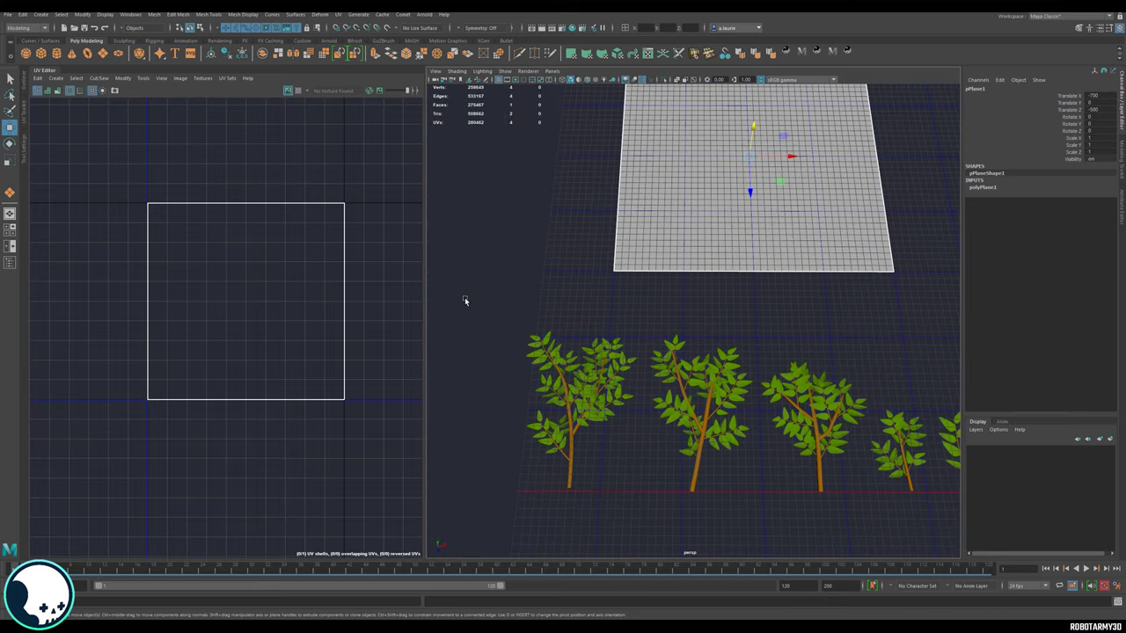
{"action": "left_click_drag", "start_coordinate": [465, 300], "coordinate": [635, 525]}
{"action": "left_click_drag", "start_coordinate": [630, 345], "coordinate": [614, 452], "text": "alt"}
{"action": "left_click", "coordinate": [613, 468]}
{"action": "left_click", "coordinate": [618, 401]}
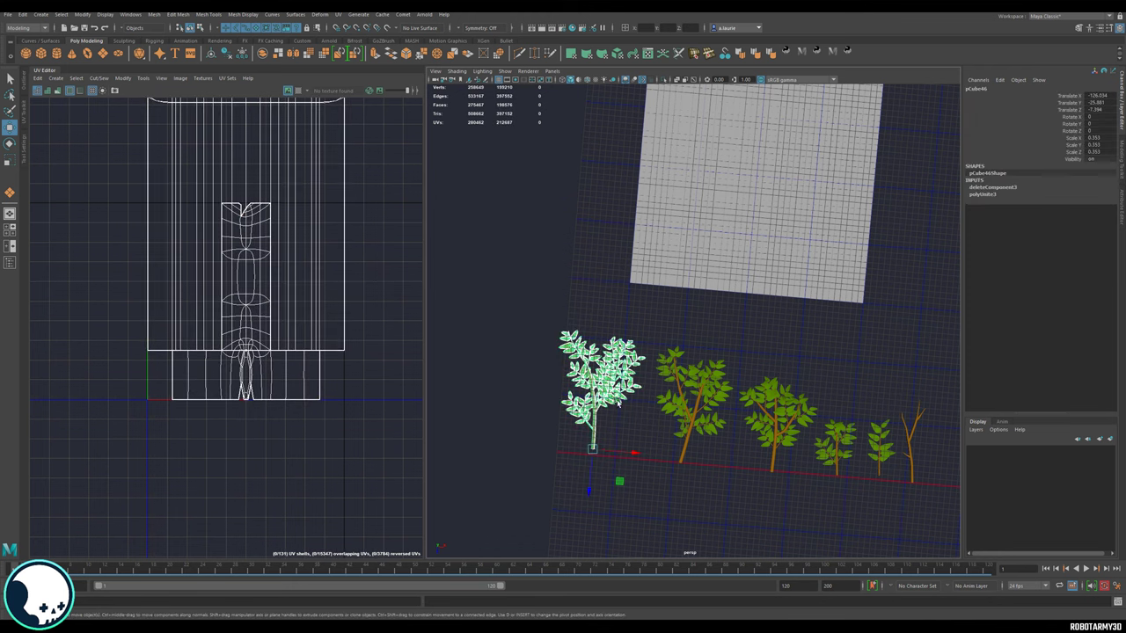
{"action": "left_click", "coordinate": [709, 400]}
{"action": "left_click", "coordinate": [596, 436]}
{"action": "left_click_drag", "start_coordinate": [594, 451], "coordinate": [700, 284]}
Step: Move the second-largest leafy branch onto the plane beside the first one and switch to the top view
{"action": "left_click_drag", "start_coordinate": [692, 322], "coordinate": [656, 283], "text": "alt"}
{"action": "left_click", "coordinate": [714, 261]}
{"action": "left_click_drag", "start_coordinate": [696, 227], "coordinate": [700, 247]}
{"action": "left_click_drag", "start_coordinate": [682, 315], "coordinate": [667, 342], "text": "alt"}
{"action": "key", "text": "space"}
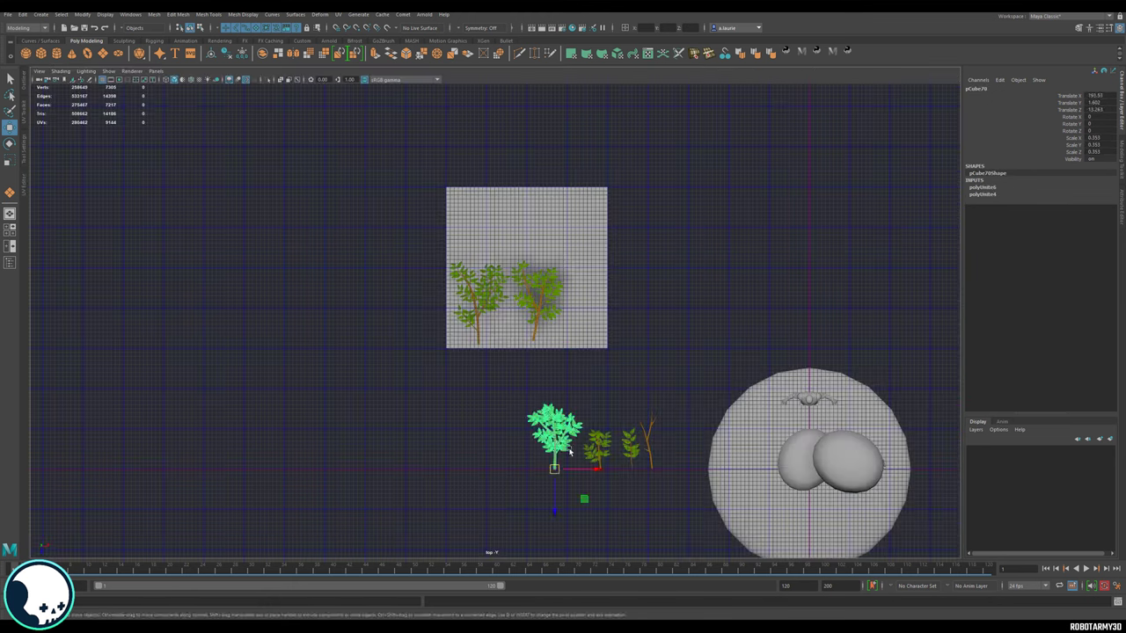
Step: Move the bare branch onto the upper part of the plane, clear of the leafy branches around it
{"action": "left_click", "coordinate": [648, 440]}
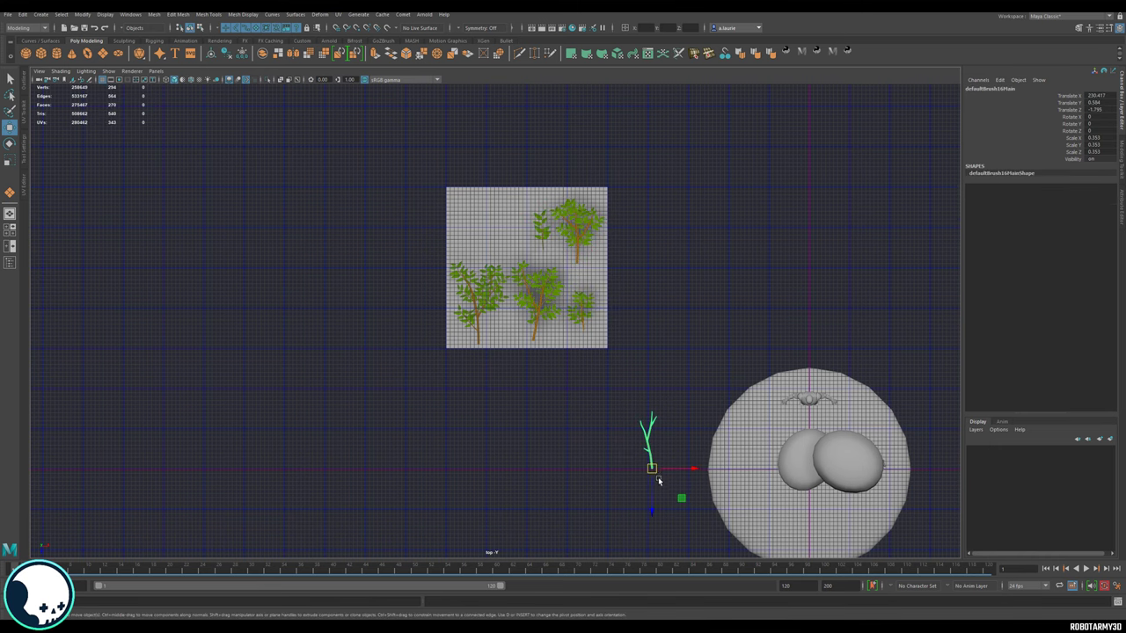
{"action": "left_click_drag", "start_coordinate": [653, 468], "coordinate": [541, 314]}
{"action": "scroll", "coordinate": [518, 266], "scroll_direction": "up", "scroll_amount": 8}
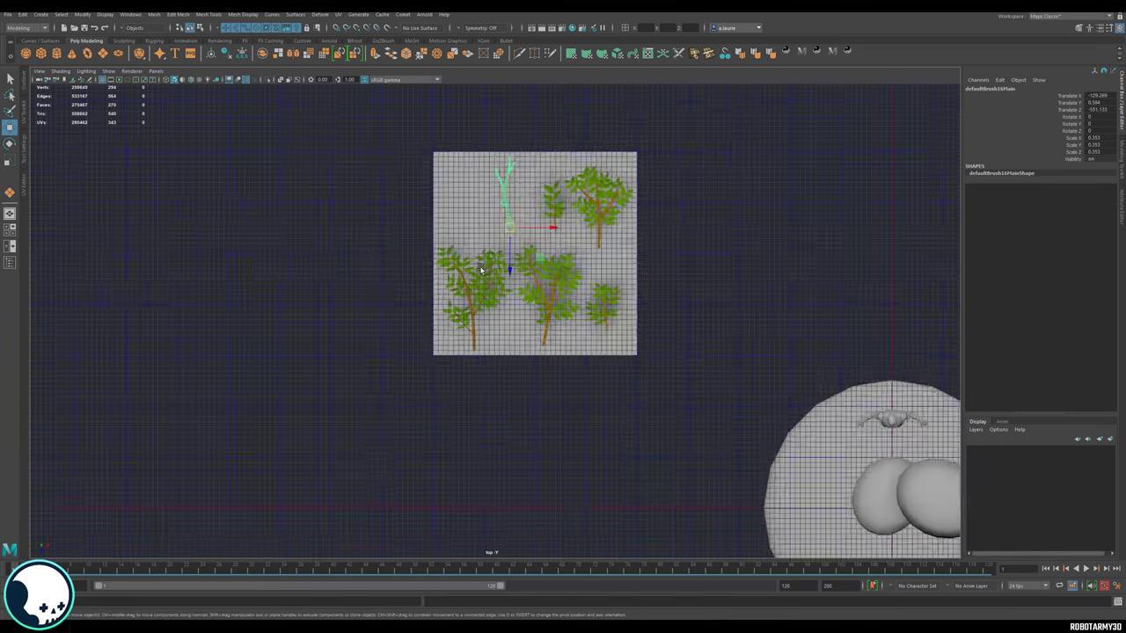
{"action": "middle_click_drag", "start_coordinate": [512, 392], "coordinate": [503, 413], "text": "alt"}
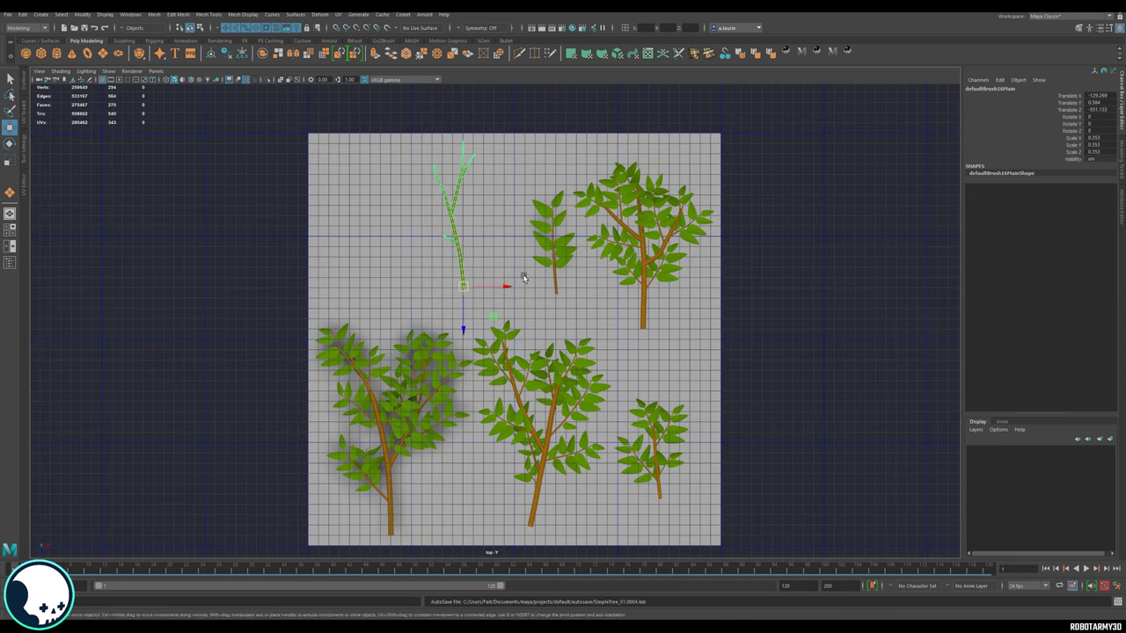
{"action": "middle_click_drag", "start_coordinate": [600, 304], "coordinate": [612, 304], "text": "alt"}
{"action": "left_click_drag", "start_coordinate": [478, 288], "coordinate": [483, 302]}
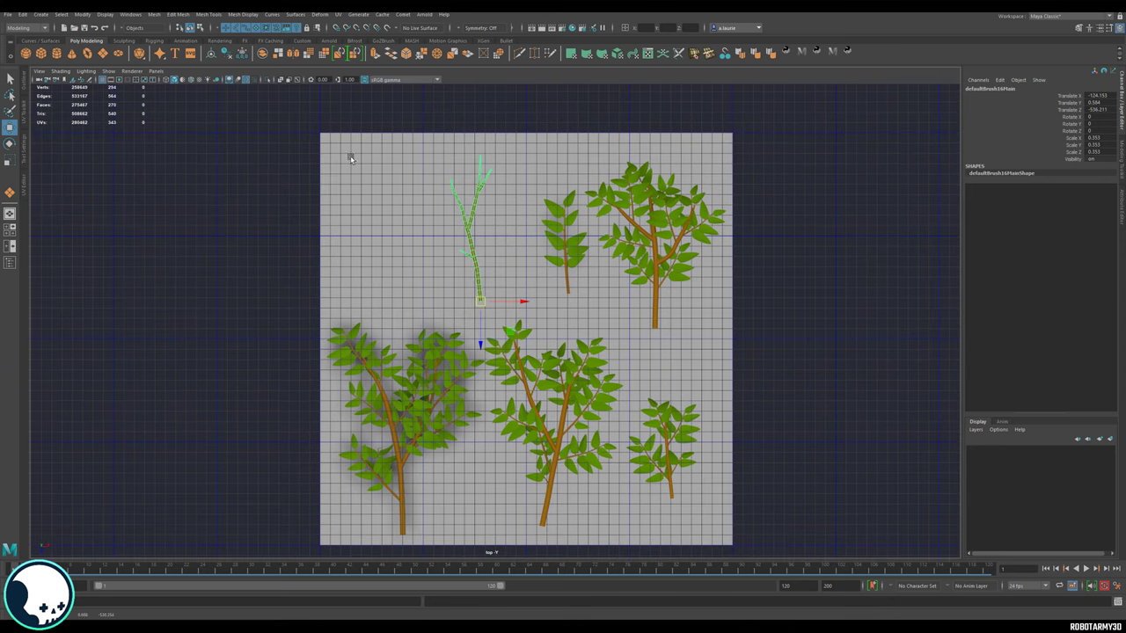
{"action": "right_click_drag", "start_coordinate": [568, 324], "coordinate": [558, 320], "text": "alt"}
{"action": "middle_click_drag", "start_coordinate": [558, 321], "coordinate": [569, 299], "text": "alt"}
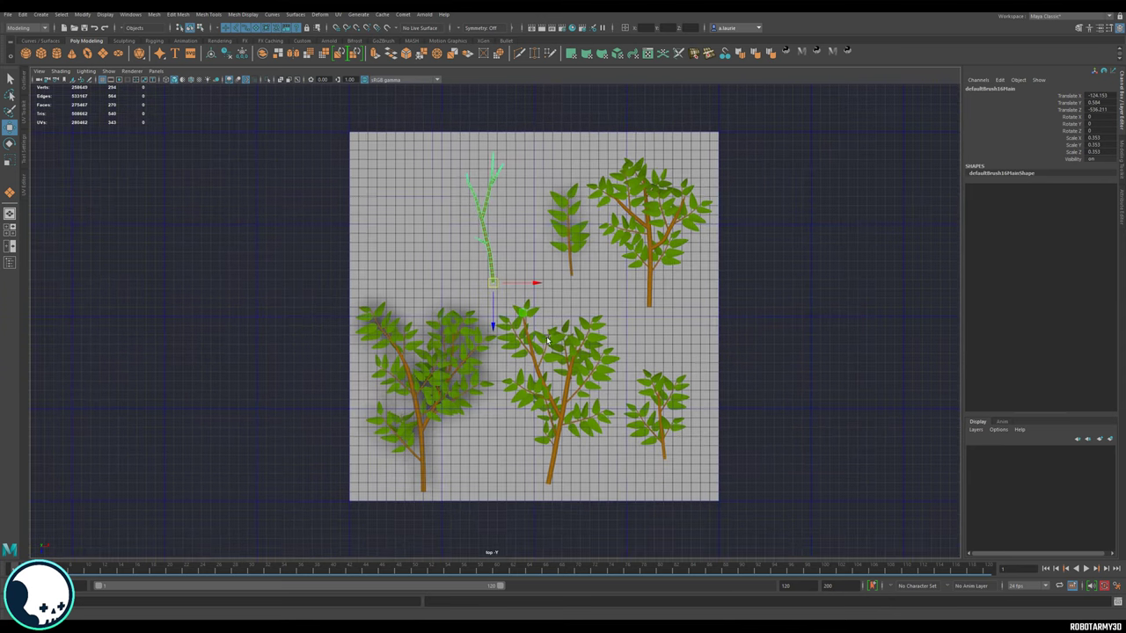
Step: Shift the largest branch slightly on the plane and rotate it -0.846 about Y
{"action": "left_click", "coordinate": [448, 386]}
{"action": "mouse_move", "coordinate": [425, 499]}
{"action": "left_mouse_down"}
{"action": "mouse_move", "coordinate": [431, 446]}
{"action": "mouse_move", "coordinate": [462, 471]}
{"action": "mouse_move", "coordinate": [422, 489]}
{"action": "left_mouse_up"}
{"action": "key", "text": "e"}
{"action": "key", "text": "w"}
Step: Rotate the second-largest branch more upright and shift it slightly away from the largest branch
{"action": "left_click", "coordinate": [565, 437]}
{"action": "left_click", "coordinate": [561, 407]}
{"action": "key", "text": "e"}
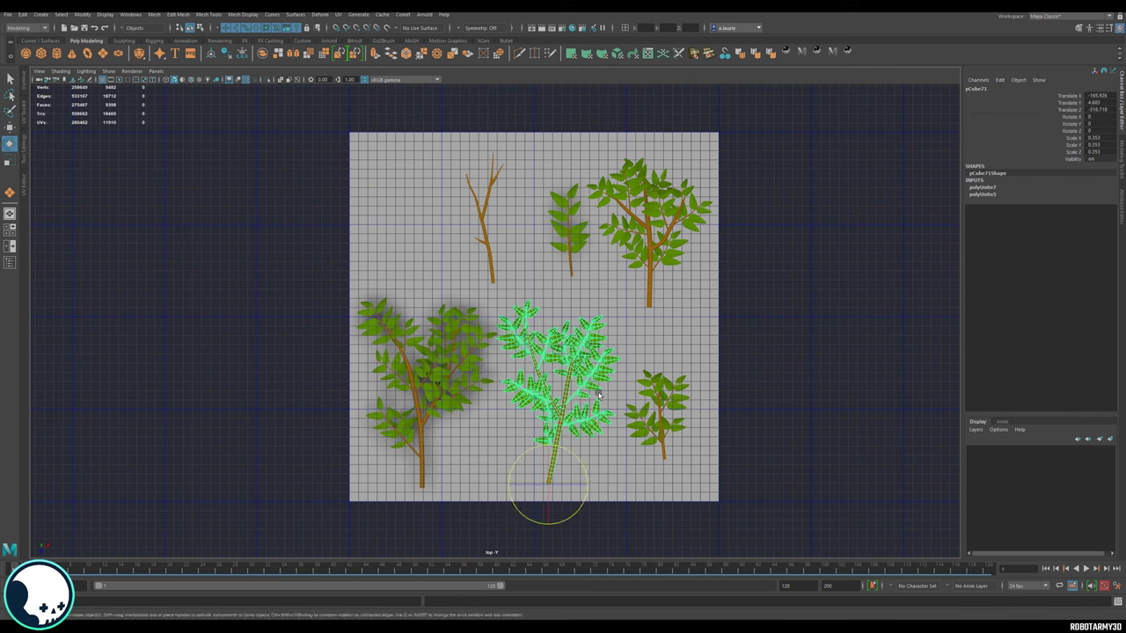
{"action": "left_click_drag", "start_coordinate": [592, 465], "coordinate": [565, 480]}
{"action": "key", "text": "w"}
Step: Rotate the small leafy branch -5.525 about Y and move it to the plane's upper-left corner beside the bare branch
{"action": "left_click", "coordinate": [656, 430]}
{"action": "key", "text": "e"}
{"action": "left_click_drag", "start_coordinate": [706, 450], "coordinate": [408, 247]}
{"action": "key", "text": "w"}
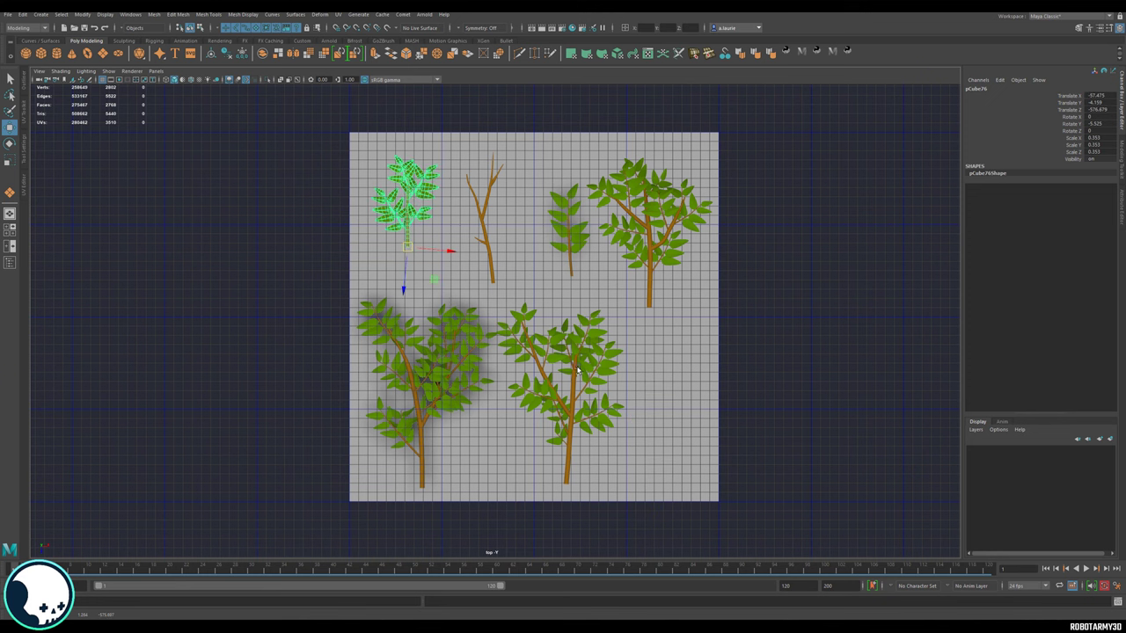
Step: Scale all the branches up together to 0.403
{"action": "left_click_drag", "start_coordinate": [762, 217], "coordinate": [319, 430]}
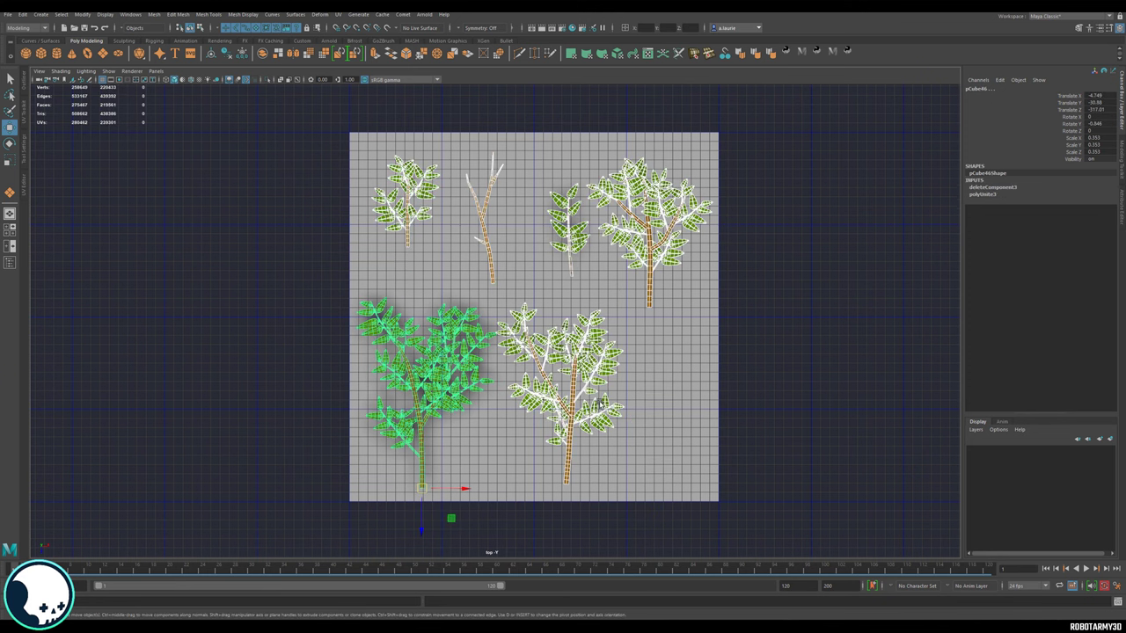
{"action": "key", "text": "e"}
{"action": "key", "text": "r"}
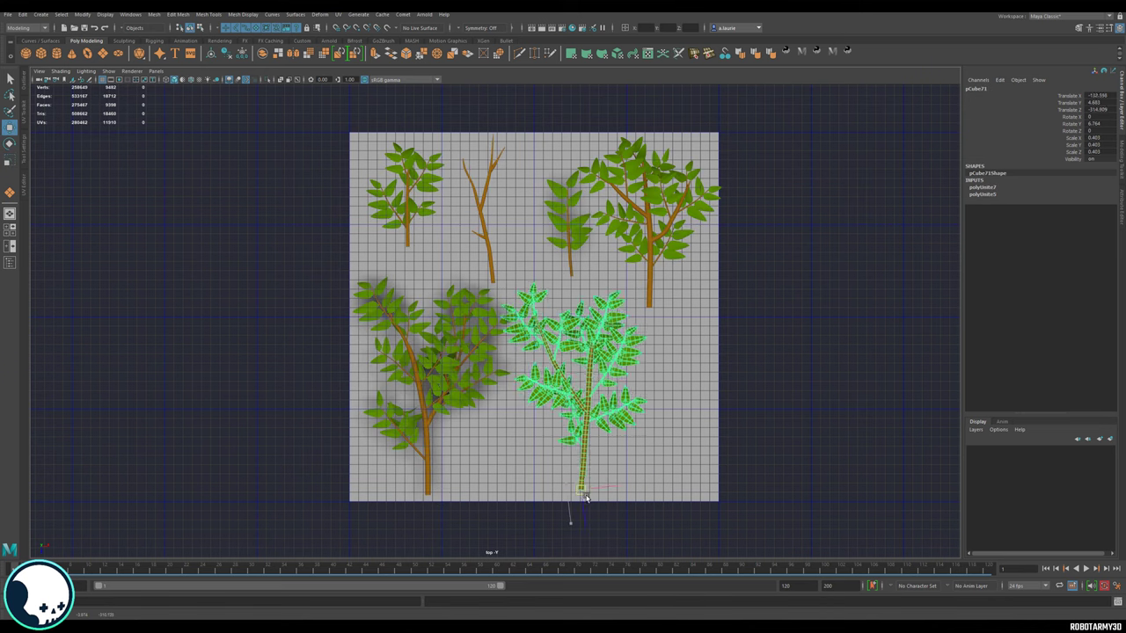
Step: Rearrange the enlarged branches on the plane, spacing three along the upper half and placing the bare one between the two largest
{"action": "left_click_drag", "start_coordinate": [587, 499], "coordinate": [648, 497]}
{"action": "left_click", "coordinate": [658, 222]}
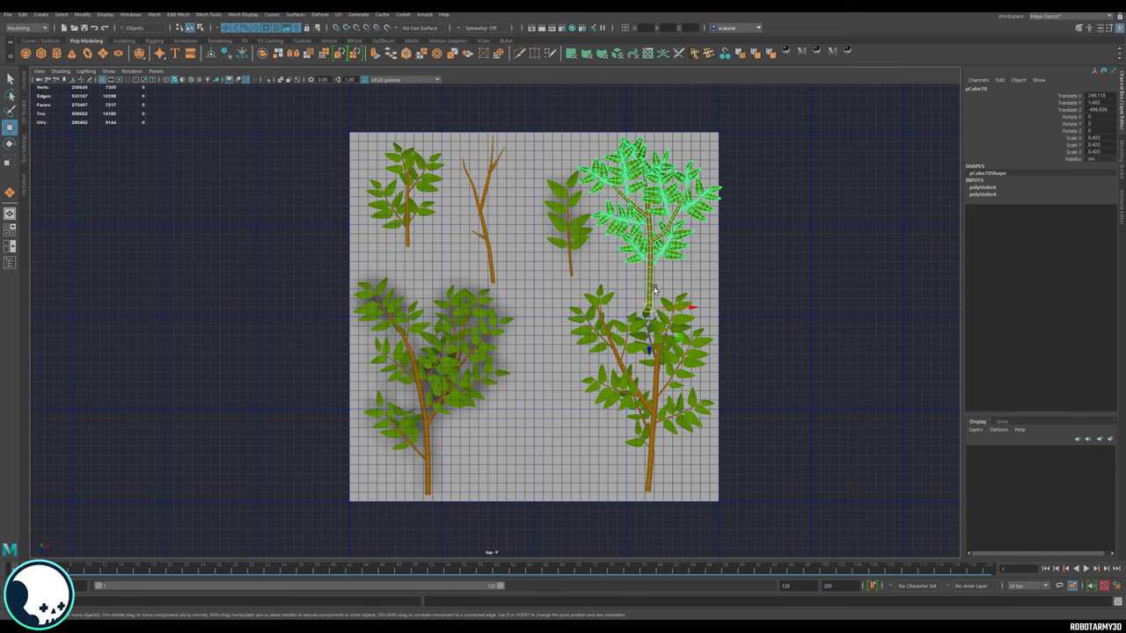
{"action": "left_click_drag", "start_coordinate": [629, 312], "coordinate": [519, 315]}
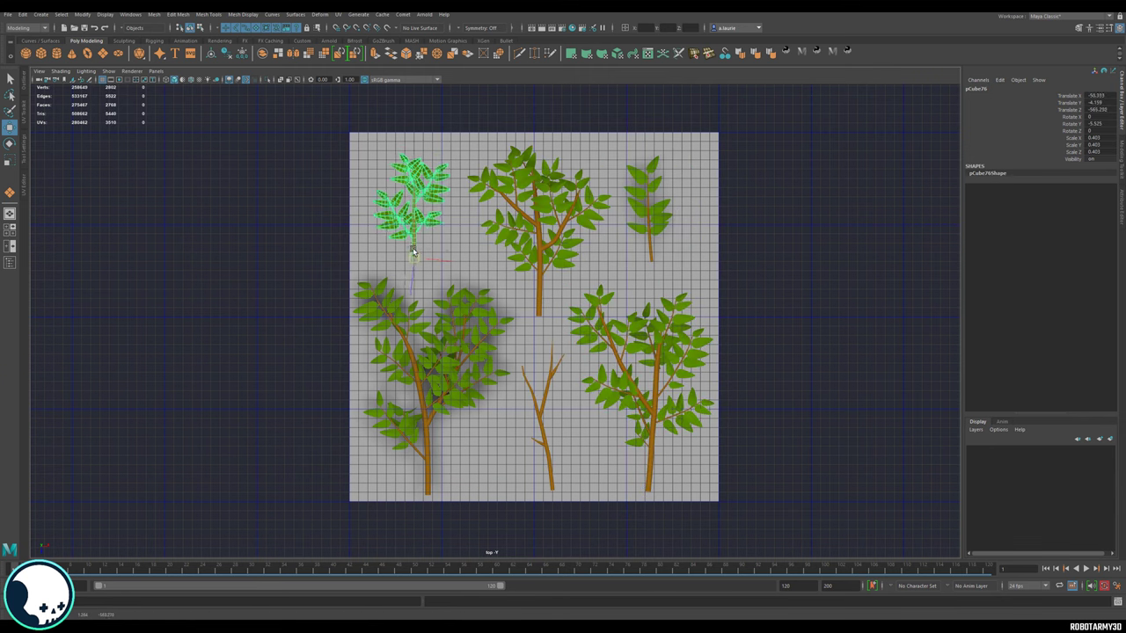
{"action": "left_click", "coordinate": [655, 239]}
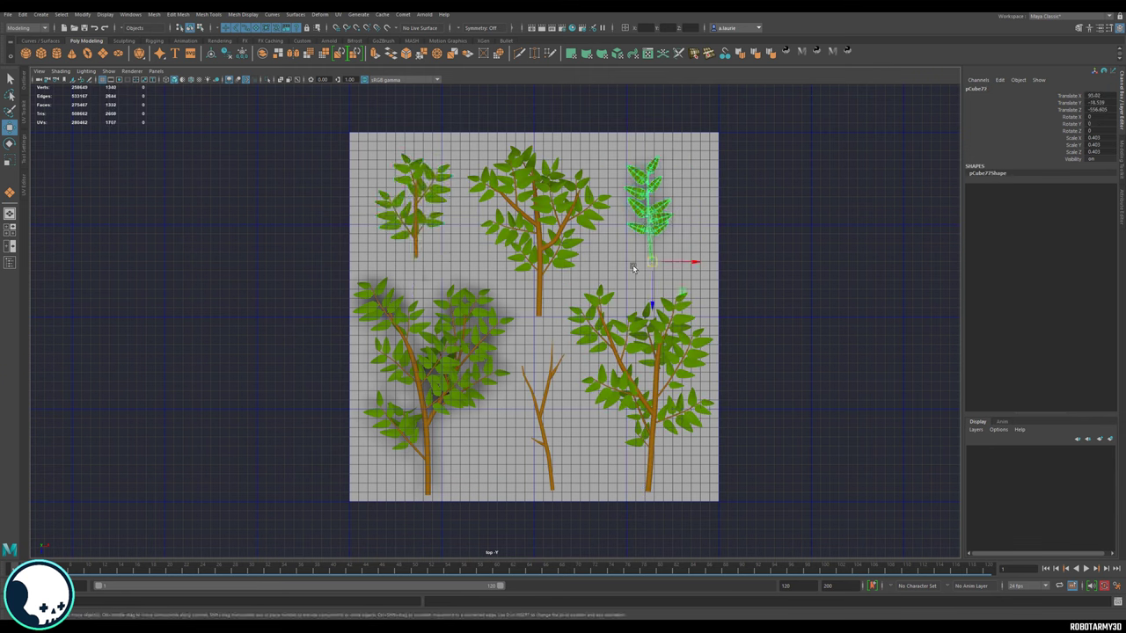
{"action": "left_click_drag", "start_coordinate": [653, 265], "coordinate": [656, 263]}
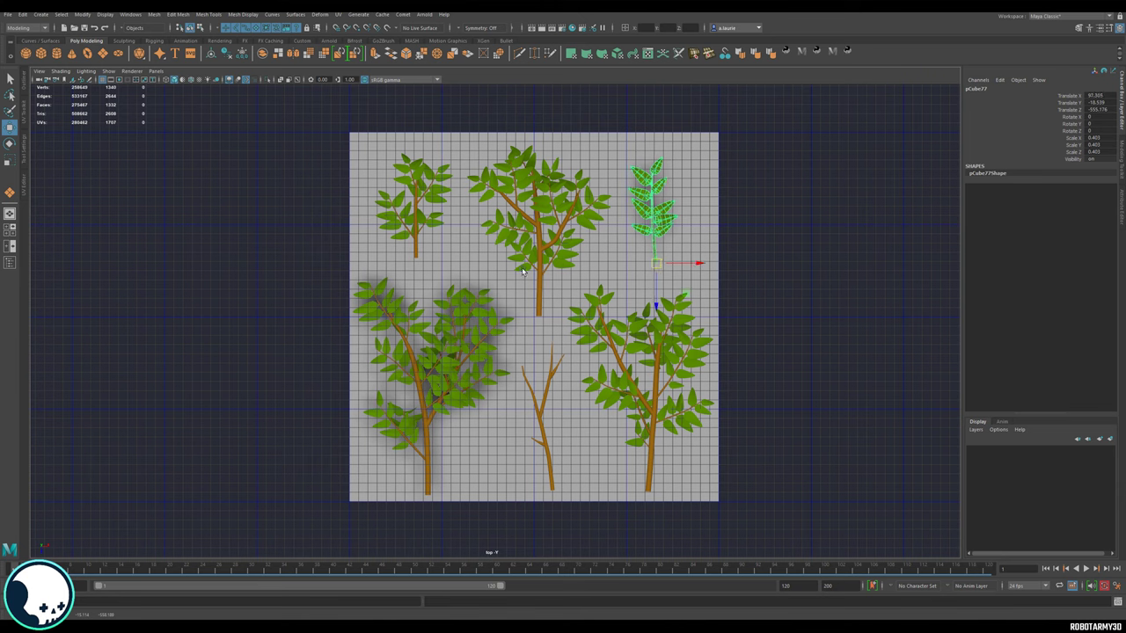
Step: Scale all the branches on the plane up together to 0.422
{"action": "left_click", "coordinate": [802, 315]}
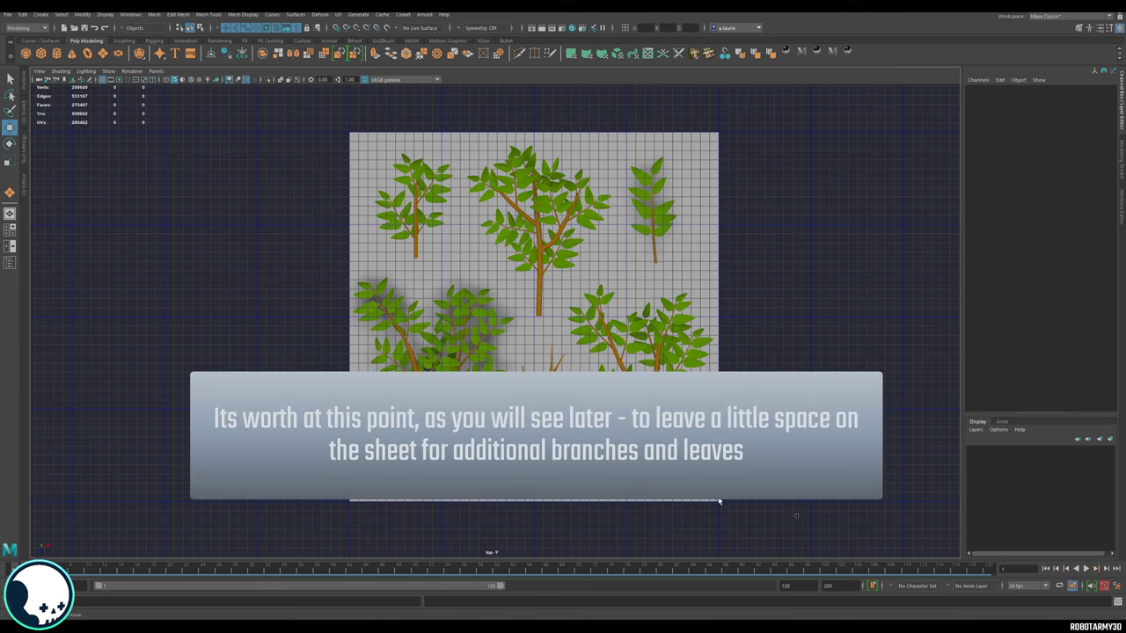
{"action": "left_click_drag", "start_coordinate": [799, 518], "coordinate": [297, 118]}
{"action": "key", "text": "e"}
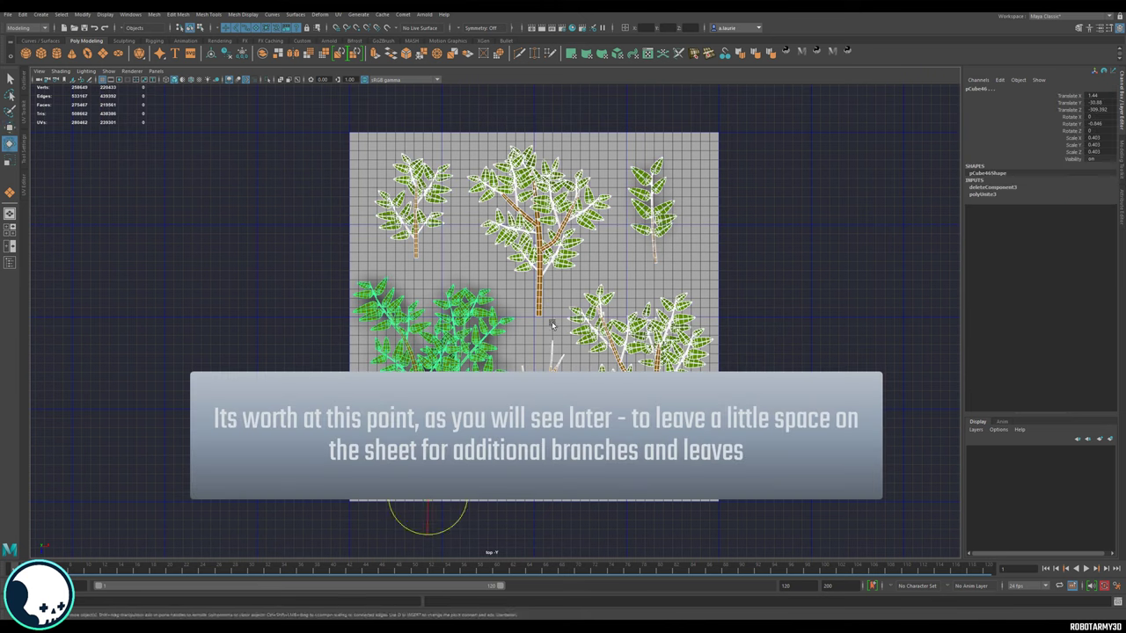
{"action": "left_click_drag", "start_coordinate": [429, 502], "coordinate": [442, 530]}
{"action": "left_click", "coordinate": [760, 438]}
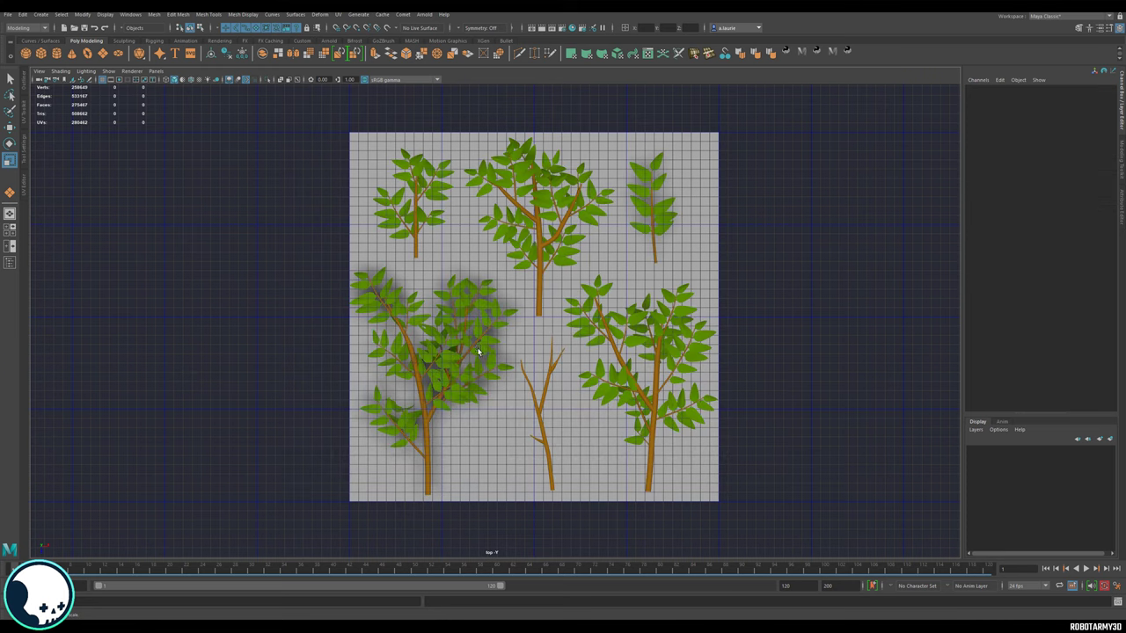
Step: Shift the largest branch slightly inward and place a single leaf between its stem and the bare branch
{"action": "left_click", "coordinate": [437, 465]}
{"action": "key", "text": "w"}
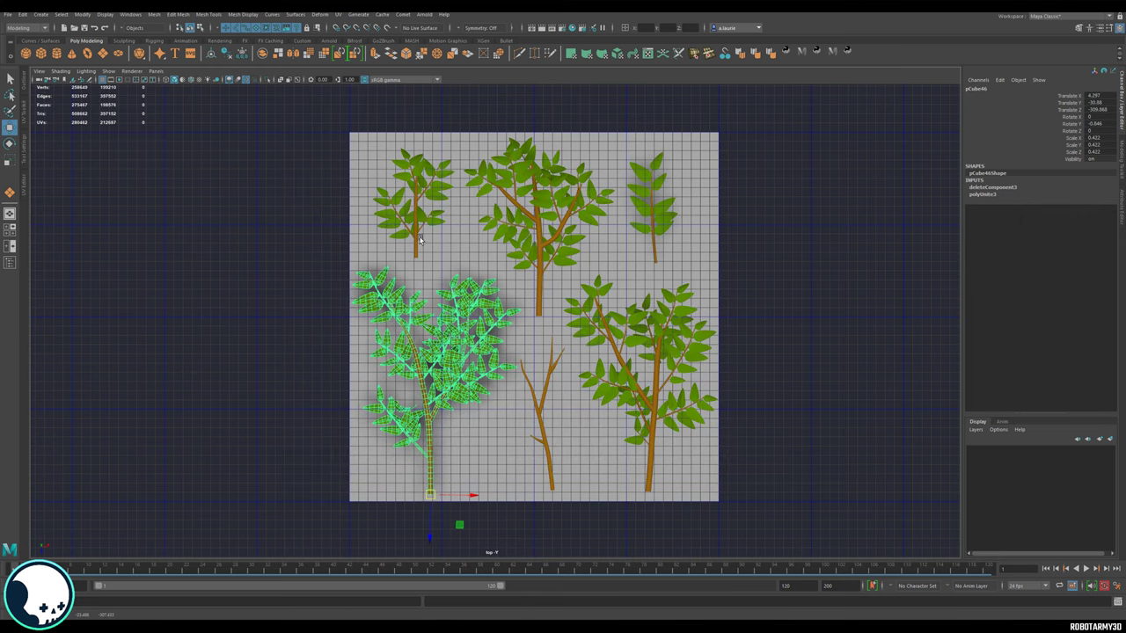
{"action": "left_click", "coordinate": [525, 219]}
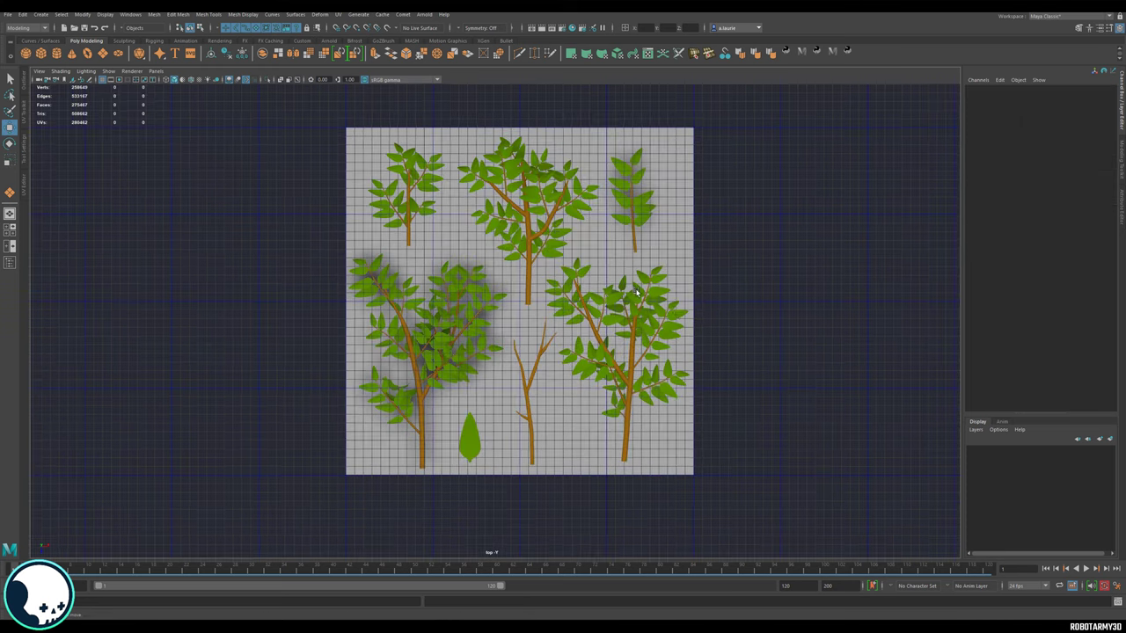
{"action": "scroll", "coordinate": [699, 392], "scroll_direction": "down", "scroll_amount": 2}
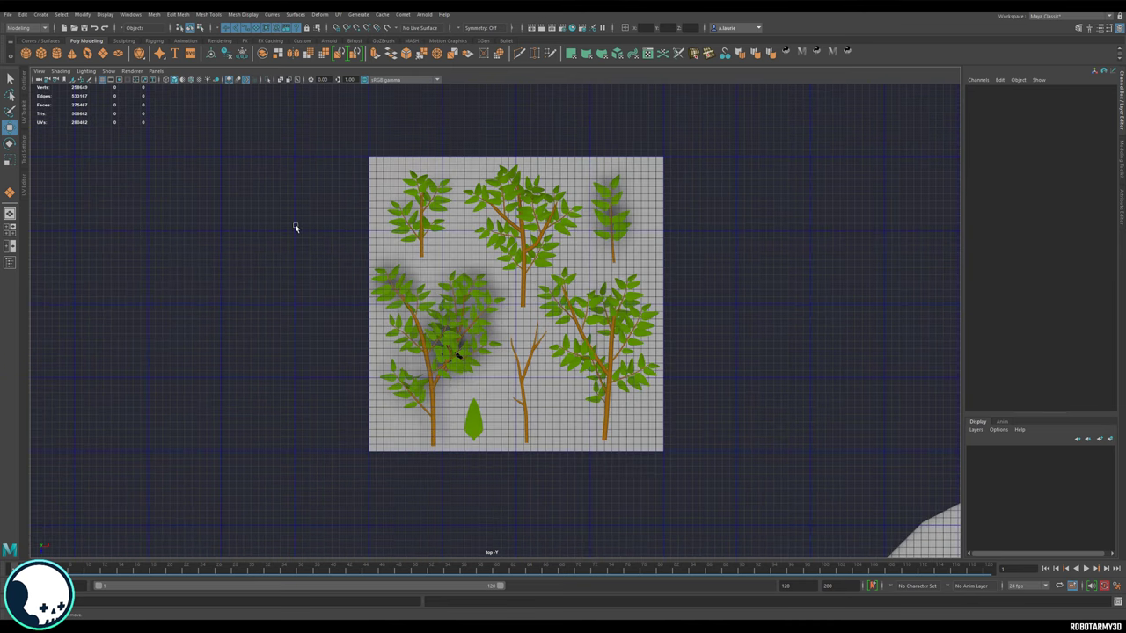
Step: Lower the plane to a Y translation of -16.565 in the perspective view
{"action": "key", "text": "space"}
{"action": "key", "text": "space"}
{"action": "left_click_drag", "start_coordinate": [674, 221], "coordinate": [484, 284], "text": "alt"}
{"action": "left_click", "coordinate": [475, 222]}
Step: Lower the small leafy branch in the front view to the height of the largest branch
{"action": "key", "text": "space"}
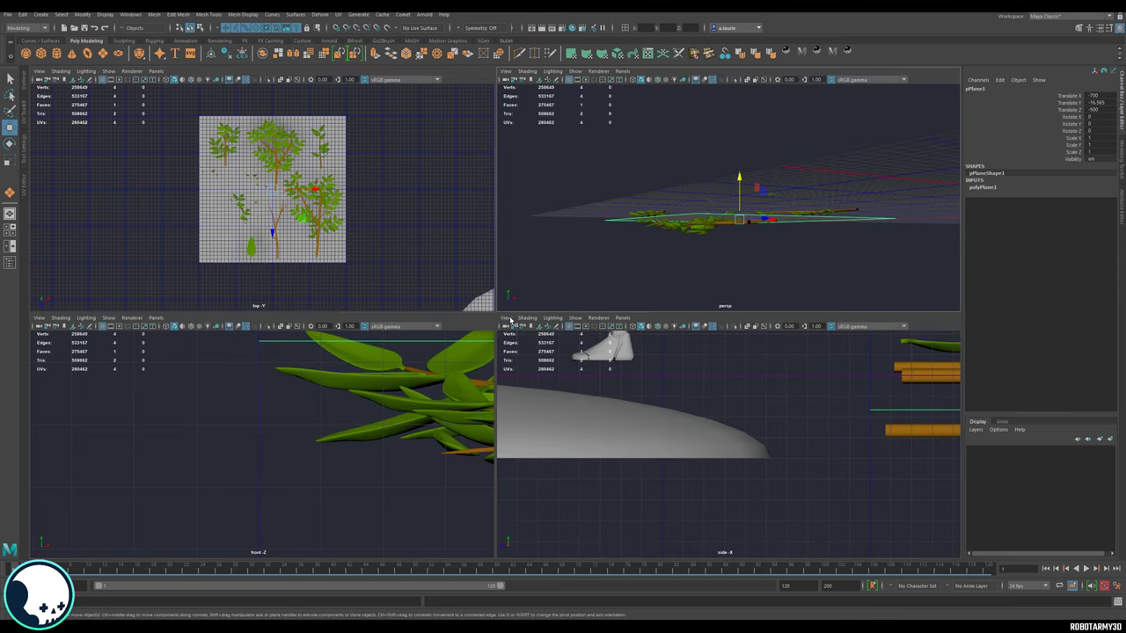
{"action": "key", "text": "space"}
{"action": "scroll", "coordinate": [536, 352], "scroll_direction": "down", "scroll_amount": 4}
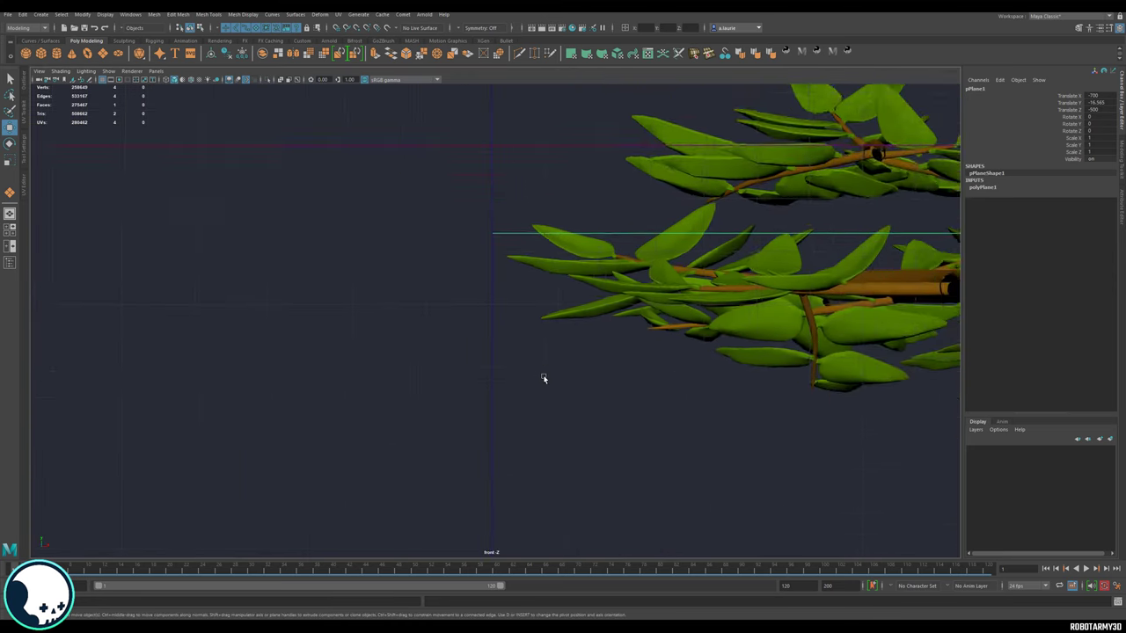
{"action": "scroll", "coordinate": [547, 387], "scroll_direction": "down", "scroll_amount": 6}
{"action": "middle_click_drag", "start_coordinate": [730, 410], "coordinate": [419, 436], "text": "alt"}
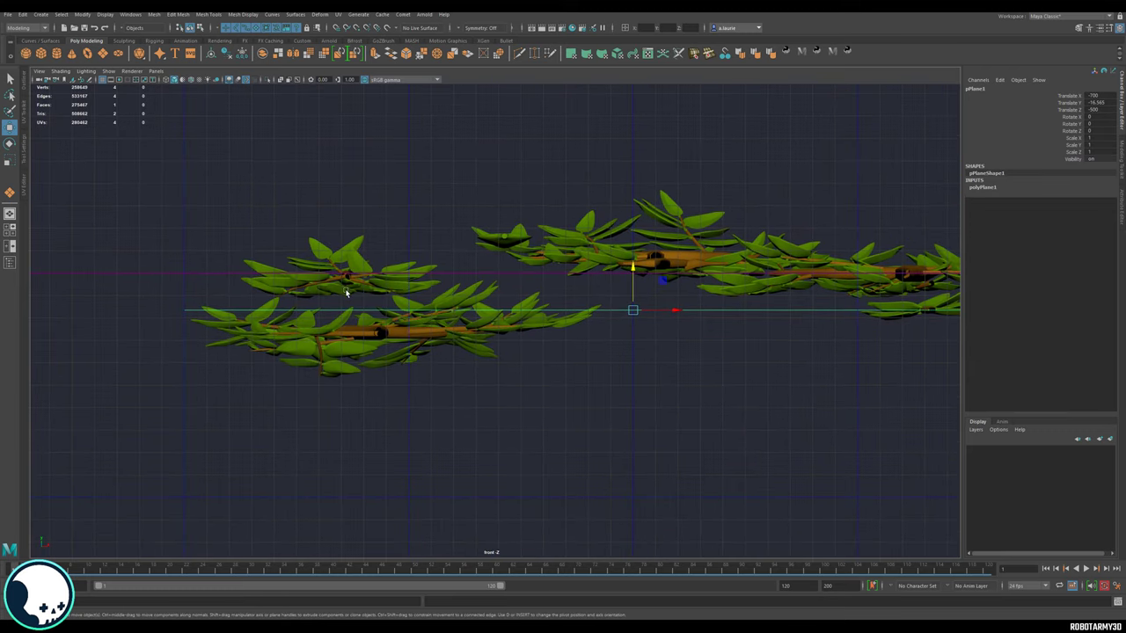
{"action": "left_click", "coordinate": [347, 290]}
{"action": "left_click_drag", "start_coordinate": [350, 256], "coordinate": [349, 299]}
Step: Lower the upper-middle leafy branch and the bare branch to the same height as the largest branch
{"action": "left_click", "coordinate": [661, 260]}
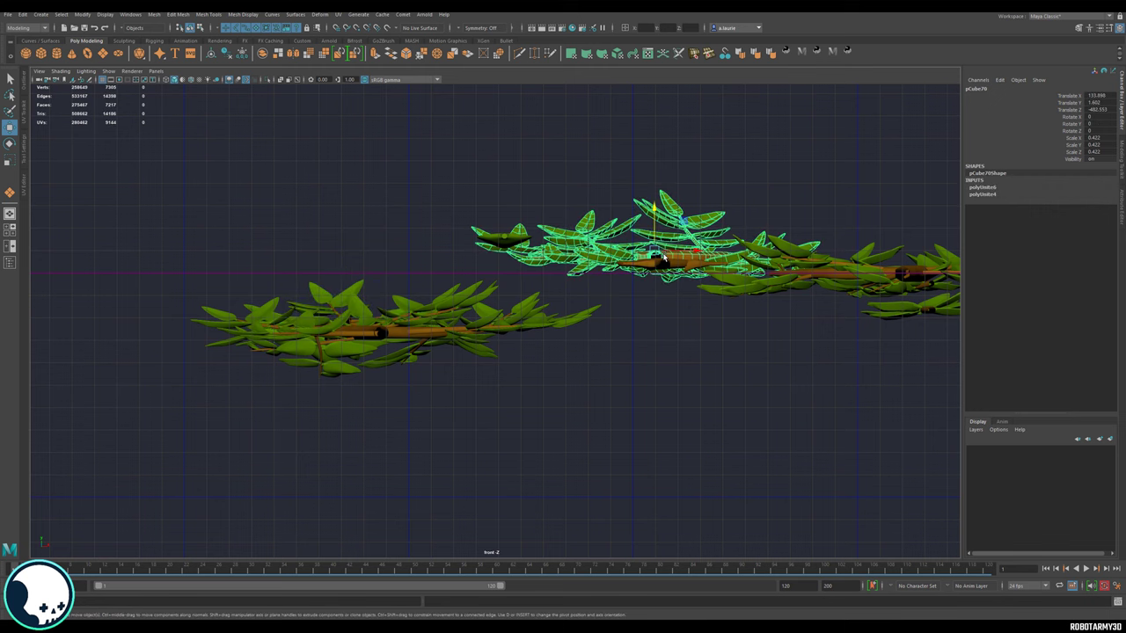
{"action": "left_click_drag", "start_coordinate": [654, 230], "coordinate": [655, 296]}
{"action": "middle_click_drag", "start_coordinate": [662, 293], "coordinate": [400, 288], "text": "alt"}
{"action": "left_click", "coordinate": [405, 258]}
{"action": "left_click_drag", "start_coordinate": [404, 225], "coordinate": [404, 282]}
Step: Lower the second-largest branch to the height of the others and clear the selection
{"action": "left_click", "coordinate": [587, 267]}
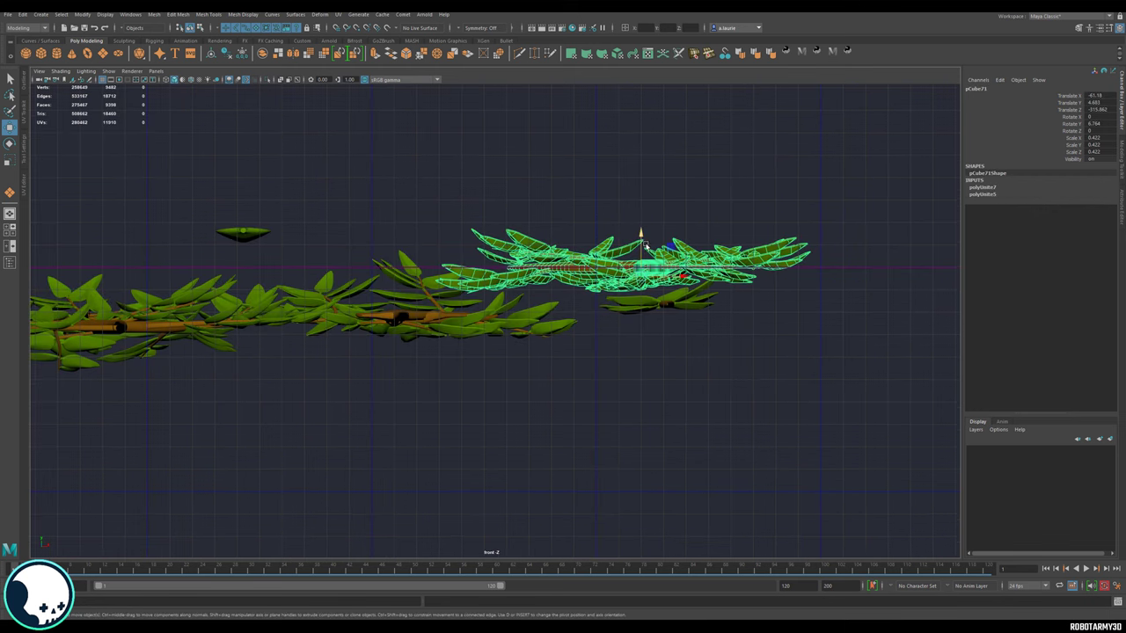
{"action": "left_click_drag", "start_coordinate": [644, 244], "coordinate": [643, 292]}
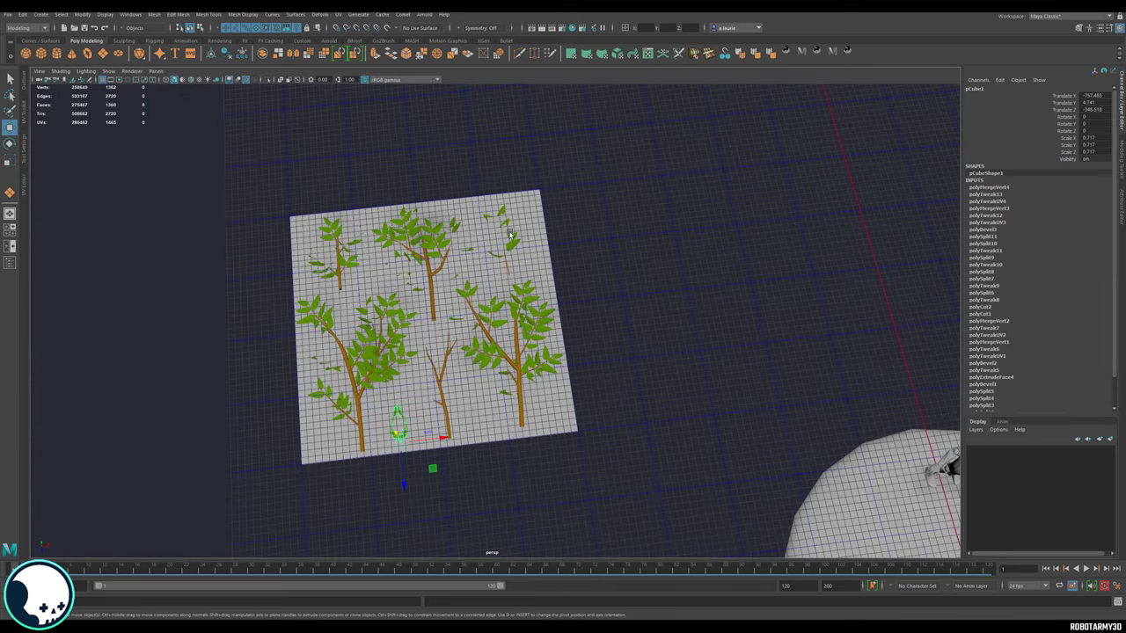
{"action": "left_click", "coordinate": [553, 218]}
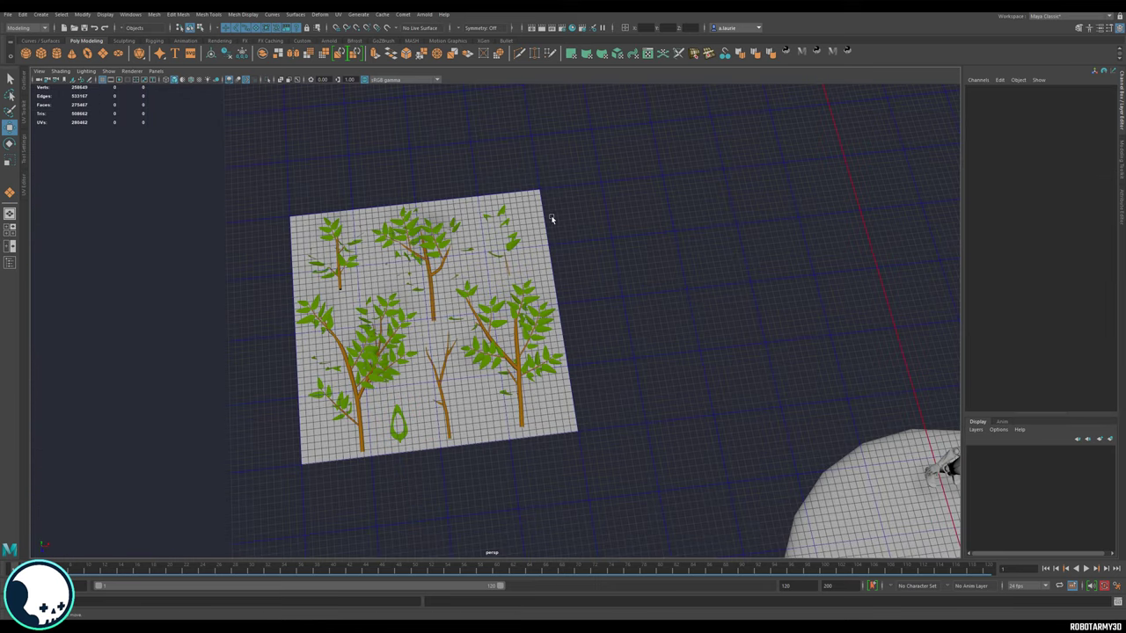
Step: Export the square plane beneath the branches as an FBX file named SimpleTree_BranchTile
{"action": "left_click", "coordinate": [293, 223]}
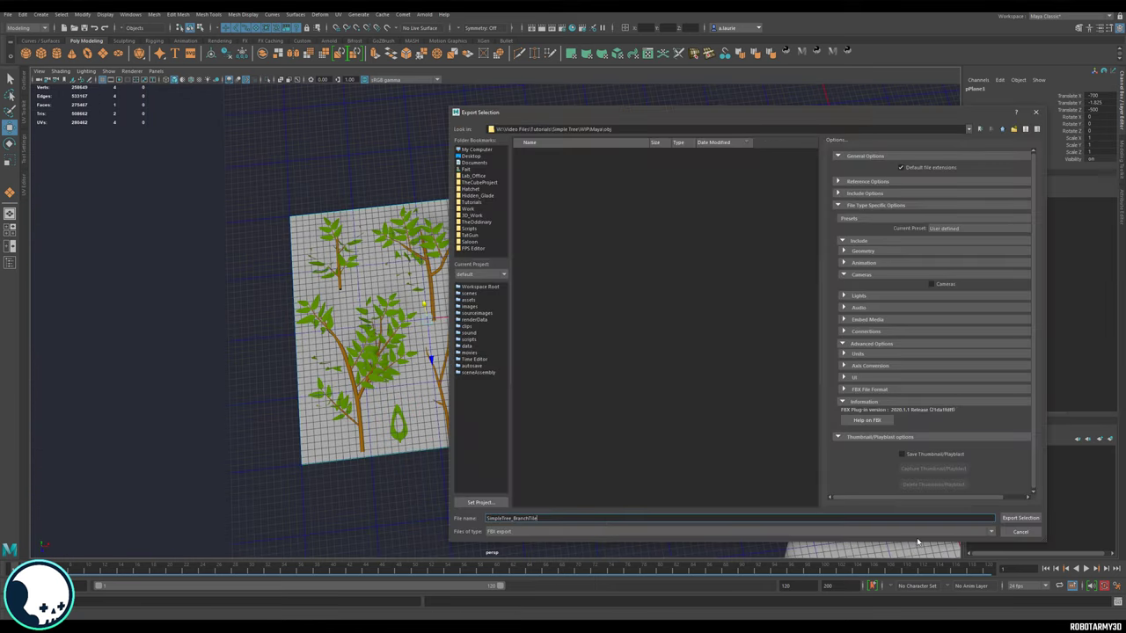
{"action": "left_click", "coordinate": [1020, 518]}
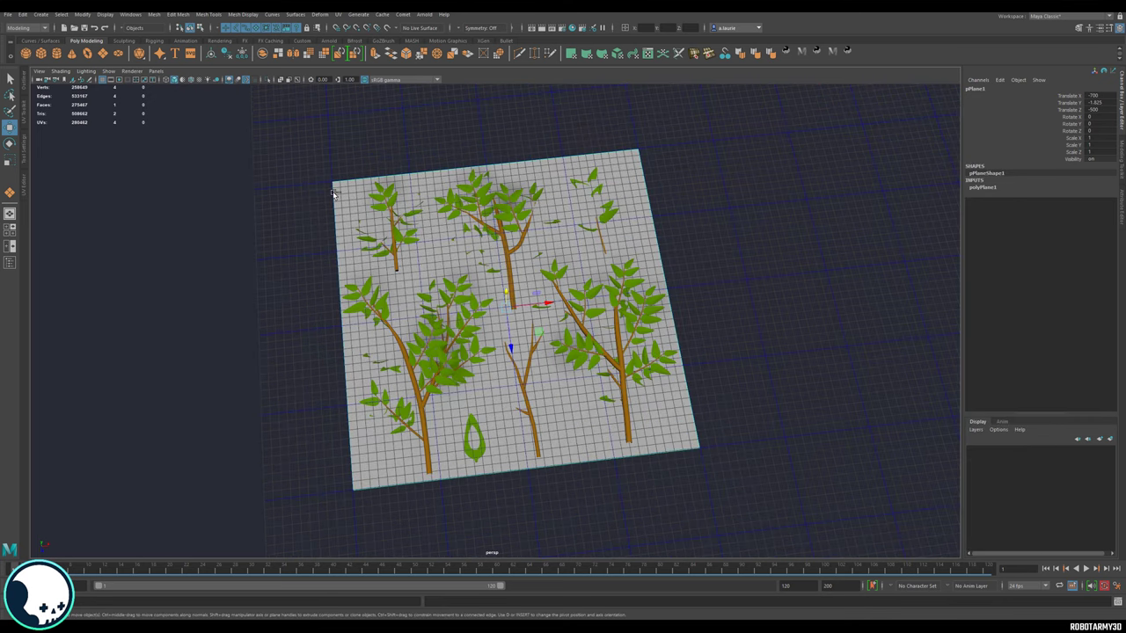
Step: Hide the plane and select all the branches and the single leaf
{"action": "key", "text": "ctrl+h"}
{"action": "left_click_drag", "start_coordinate": [410, 253], "coordinate": [307, 133]}
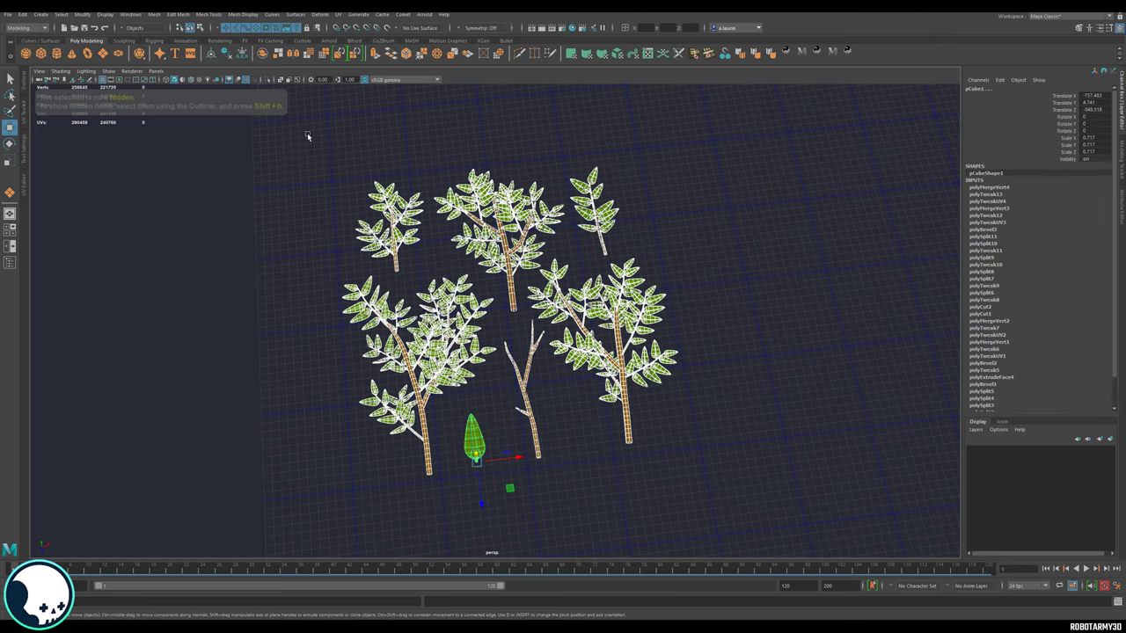
{"action": "left_click_drag", "start_coordinate": [519, 424], "coordinate": [473, 352], "text": "alt"}
{"action": "scroll", "coordinate": [497, 373], "scroll_direction": "up", "scroll_amount": 5}
{"action": "scroll", "coordinate": [474, 352], "scroll_direction": "up", "scroll_amount": 2}
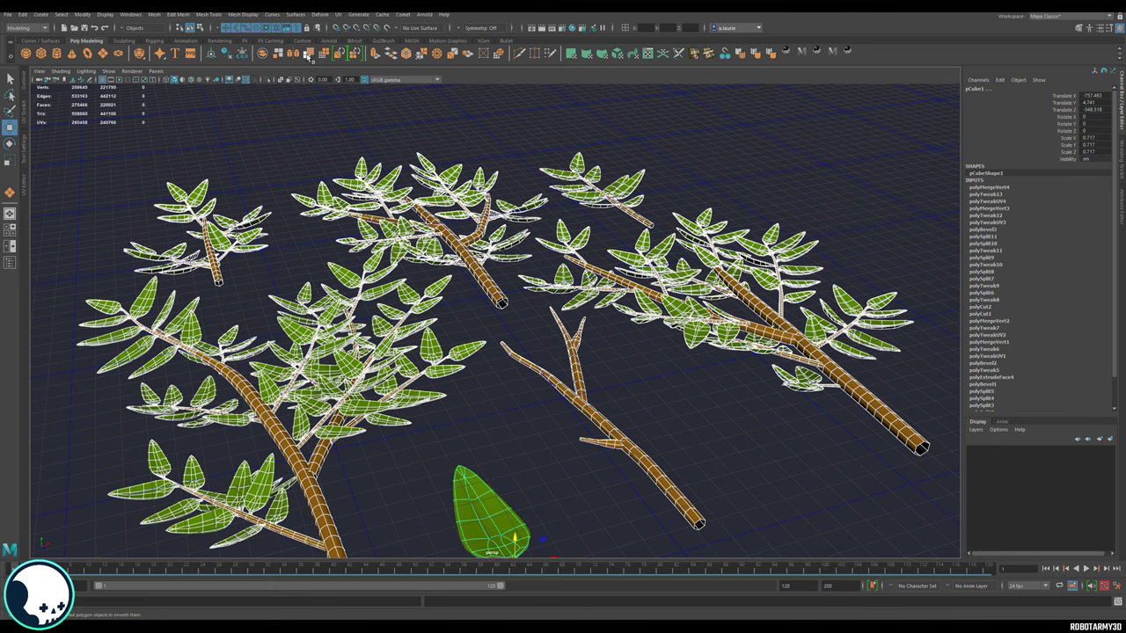
Step: Compare the selected branches and leaf with smooth mesh preview on and off, ending on the unsmoothed display
{"action": "key", "text": "1"}
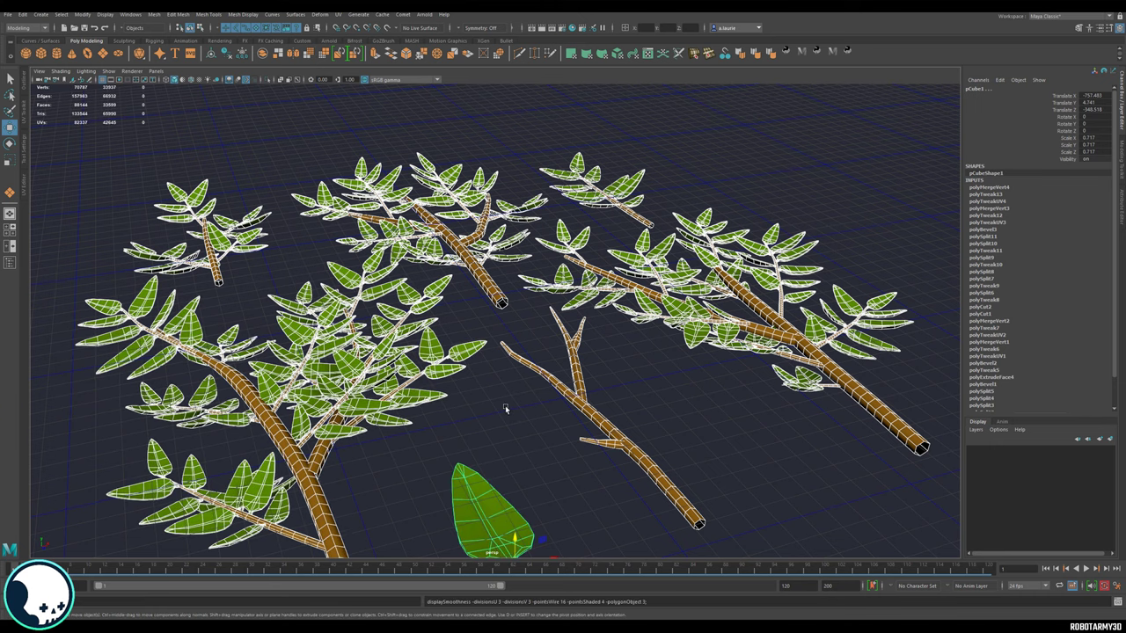
{"action": "key", "text": "3"}
{"action": "key", "text": "1"}
{"action": "key", "text": "3"}
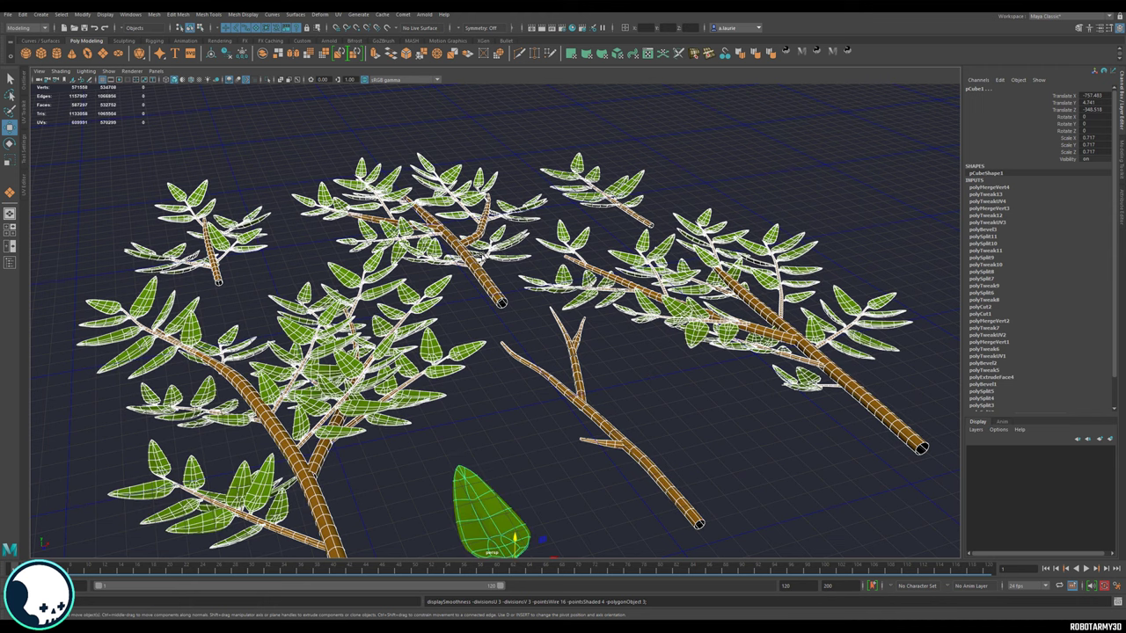
{"action": "scroll", "coordinate": [568, 289], "scroll_direction": "down", "scroll_amount": 4}
{"action": "left_click_drag", "start_coordinate": [567, 288], "coordinate": [546, 315], "text": "alt"}
{"action": "scroll", "coordinate": [545, 315], "scroll_direction": "up", "scroll_amount": 4}
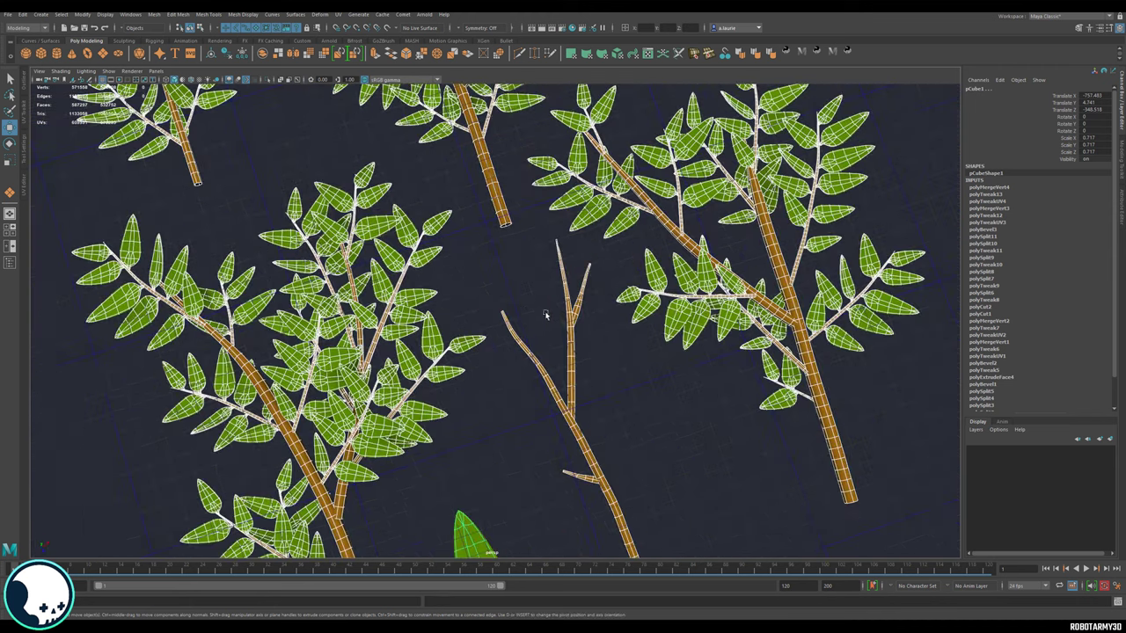
{"action": "key", "text": "1"}
{"action": "key", "text": "3"}
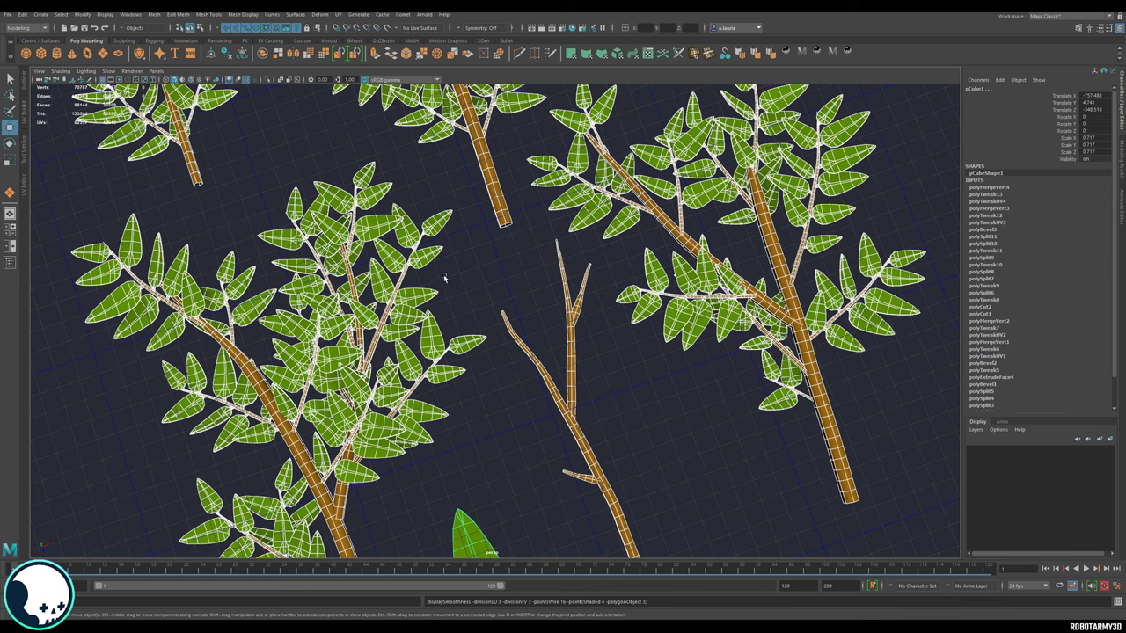
{"action": "key", "text": "1"}
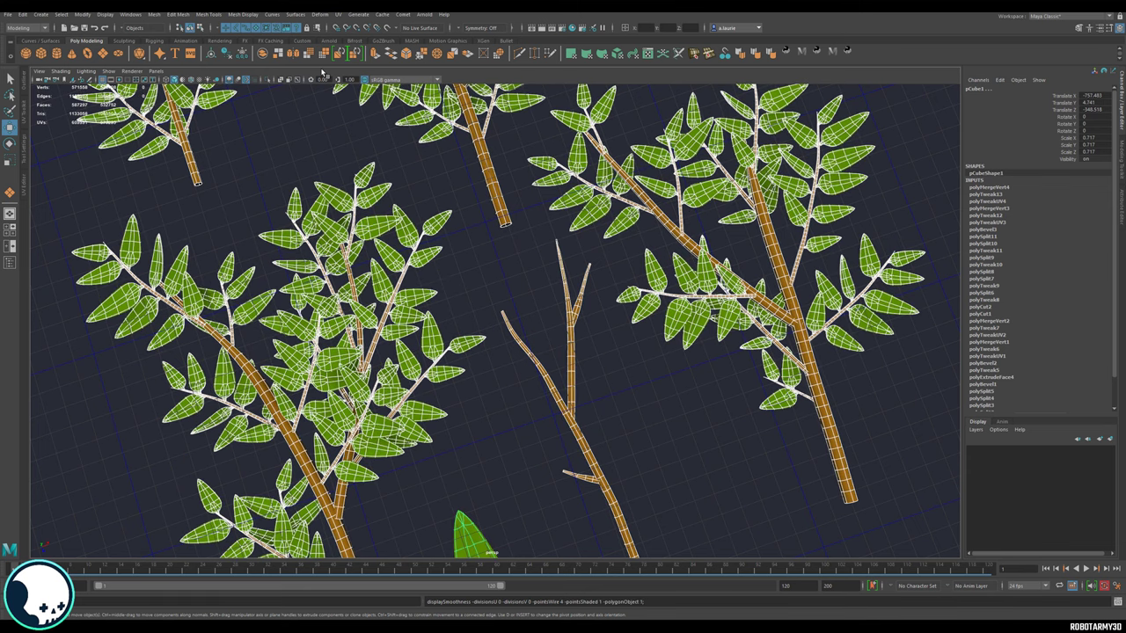
Step: Smooth the selected branch and leaf meshes with 1 division
{"action": "left_click", "coordinate": [309, 56]}
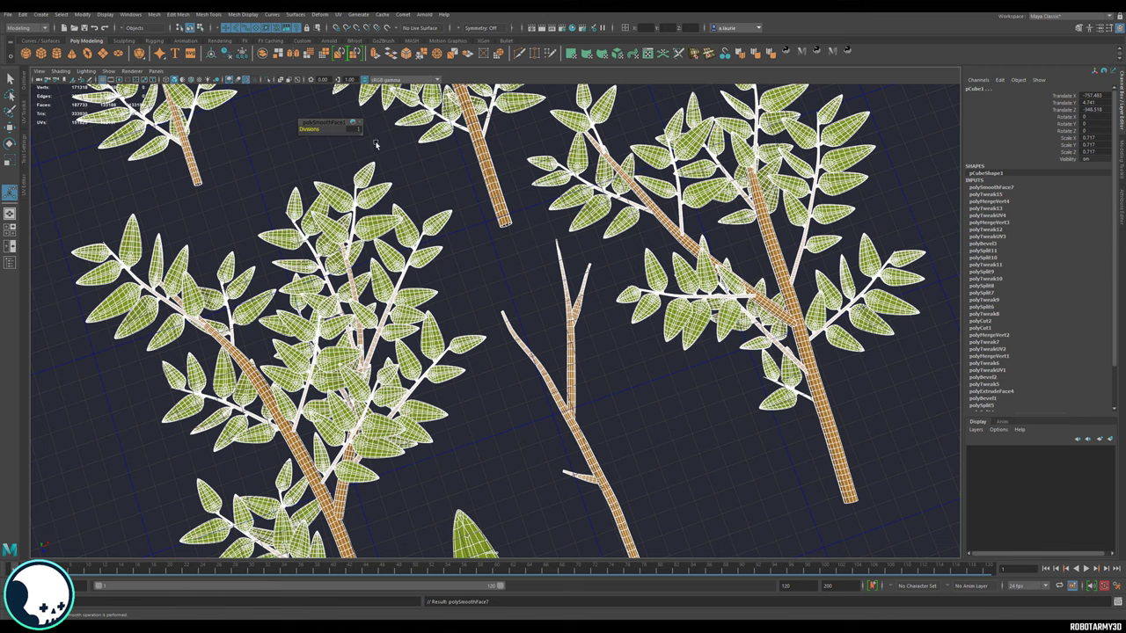
{"action": "left_click_drag", "start_coordinate": [329, 123], "coordinate": [447, 187]}
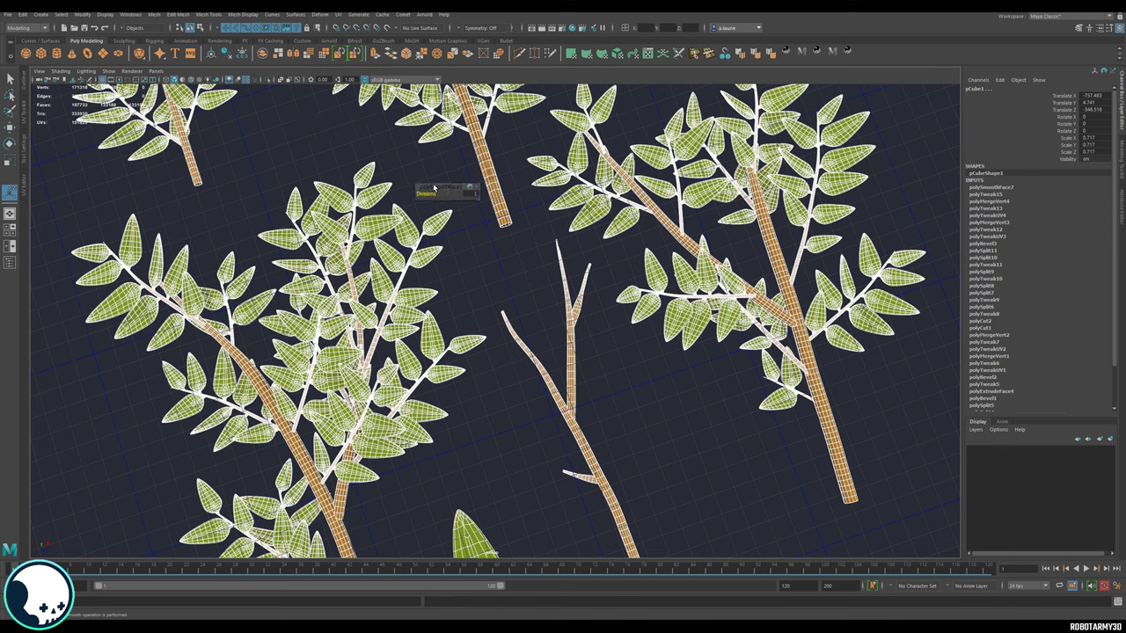
{"action": "left_click_drag", "start_coordinate": [437, 189], "coordinate": [350, 163]}
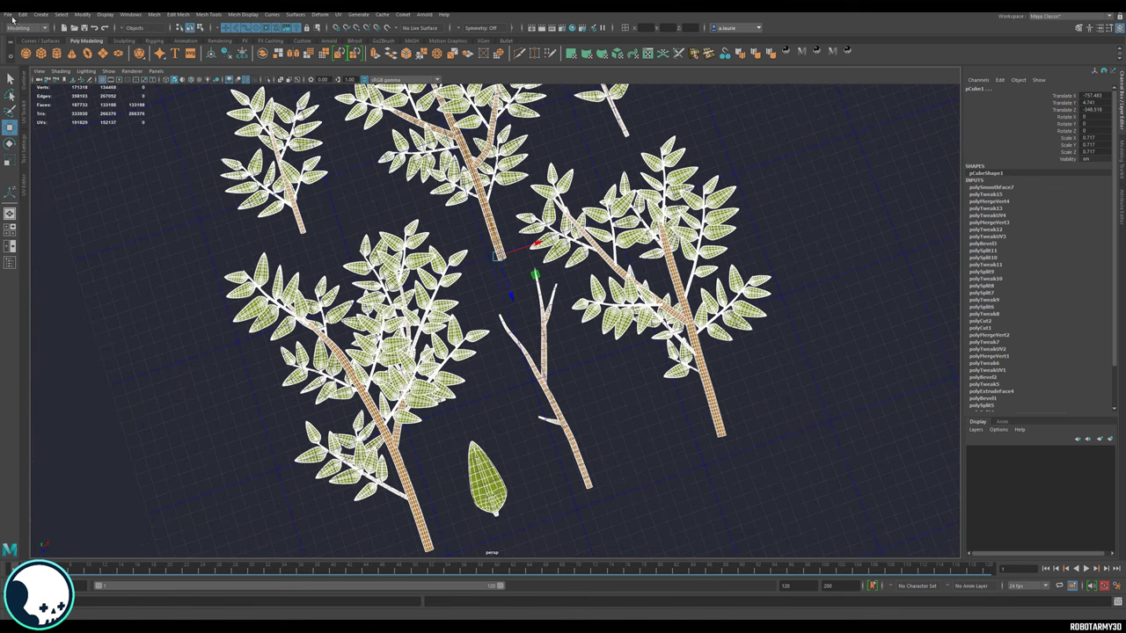
Step: Export the smoothed branches and leaf as an FBX file named SimpleTree_Branch_High
{"action": "left_click", "coordinate": [11, 17]}
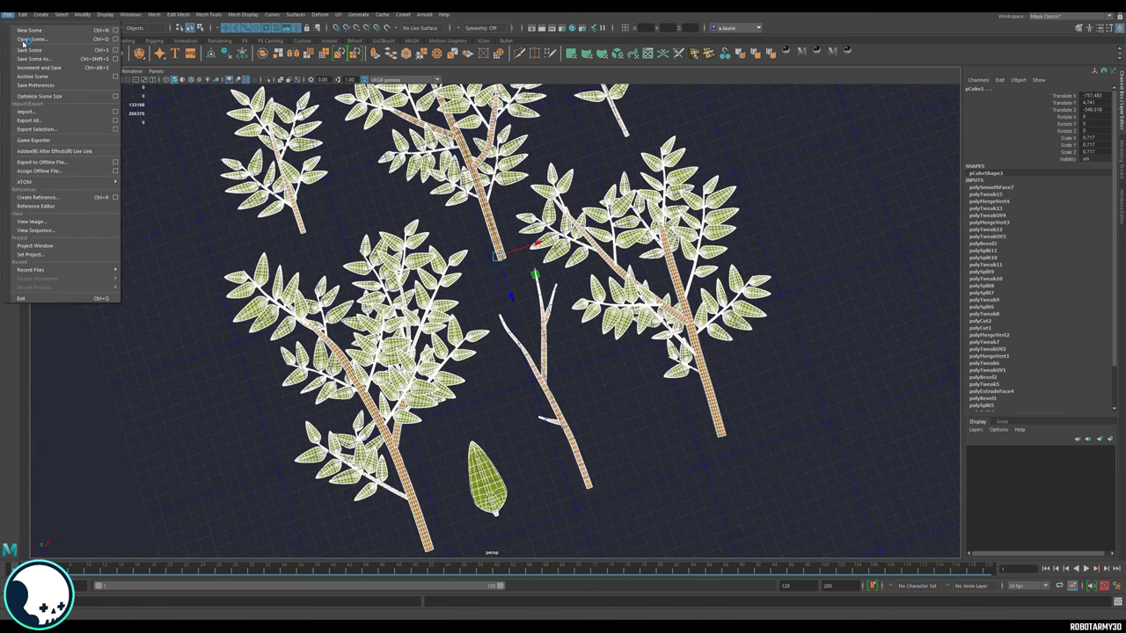
{"action": "left_click", "coordinate": [44, 128]}
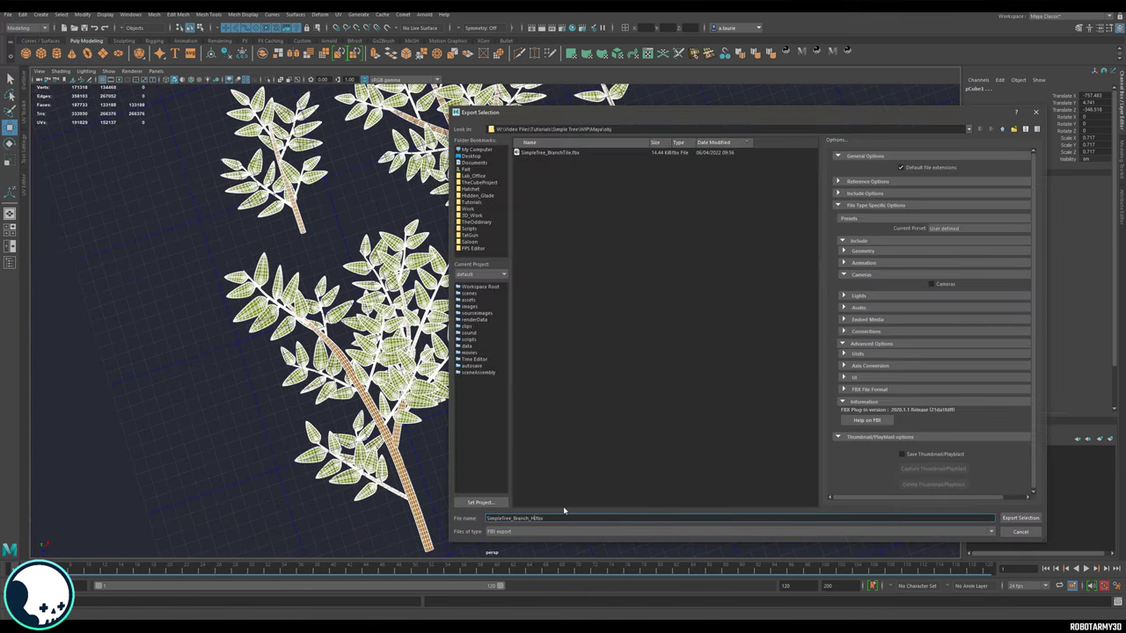
{"action": "key", "text": "Return"}
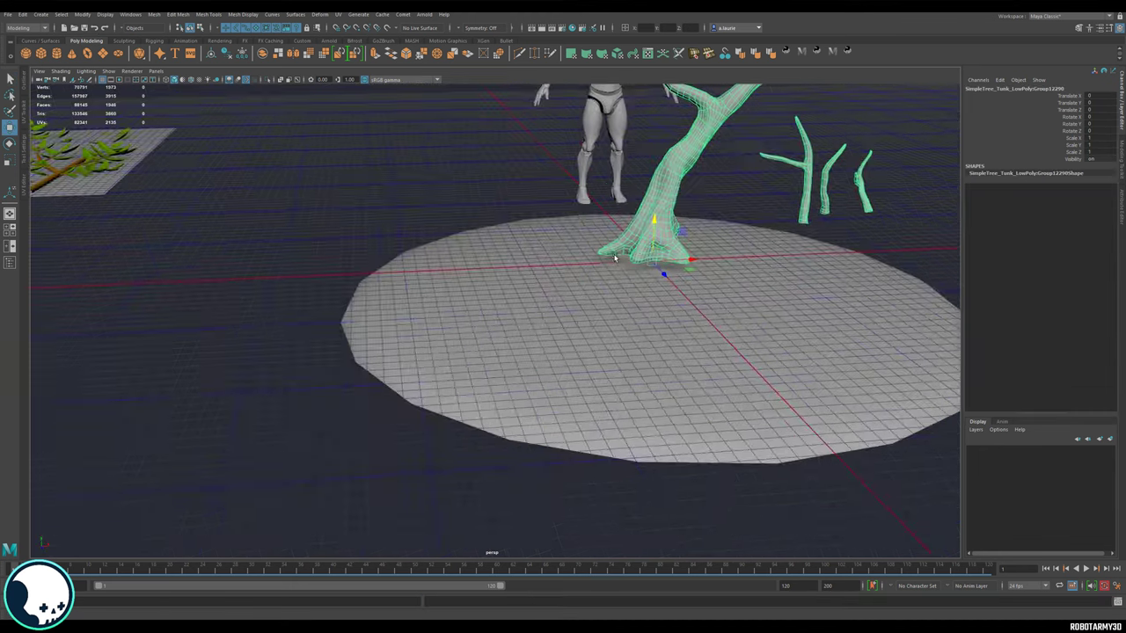
{"action": "left_click_drag", "start_coordinate": [492, 334], "coordinate": [555, 273], "text": "alt"}
{"action": "left_click_drag", "start_coordinate": [566, 193], "coordinate": [563, 238], "text": "alt"}
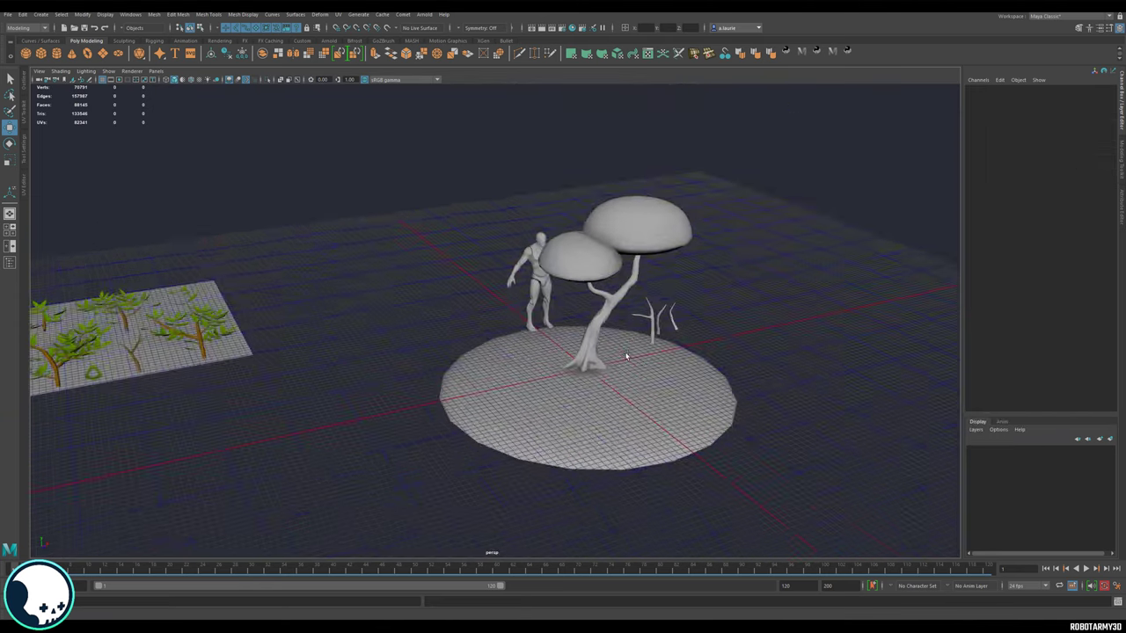
{"action": "left_click_drag", "start_coordinate": [747, 282], "coordinate": [670, 354], "text": "alt"}
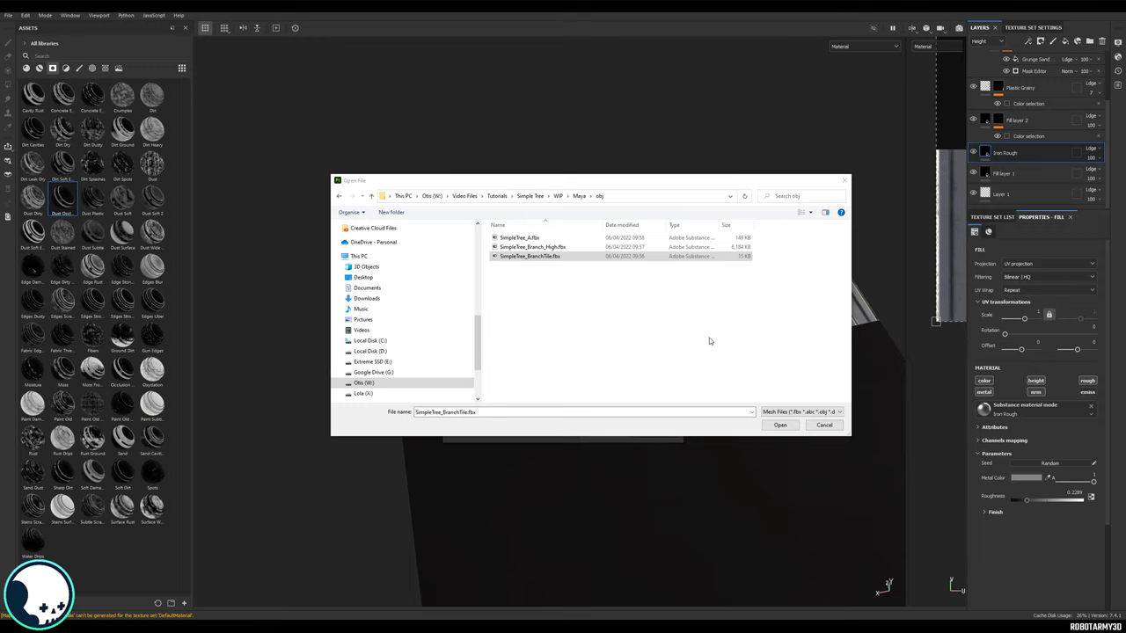
Step: Switch to Substance 3D Painter and choose SimpleTree_BranchTile.fbx as the mesh to load
{"action": "left_click", "coordinate": [563, 257]}
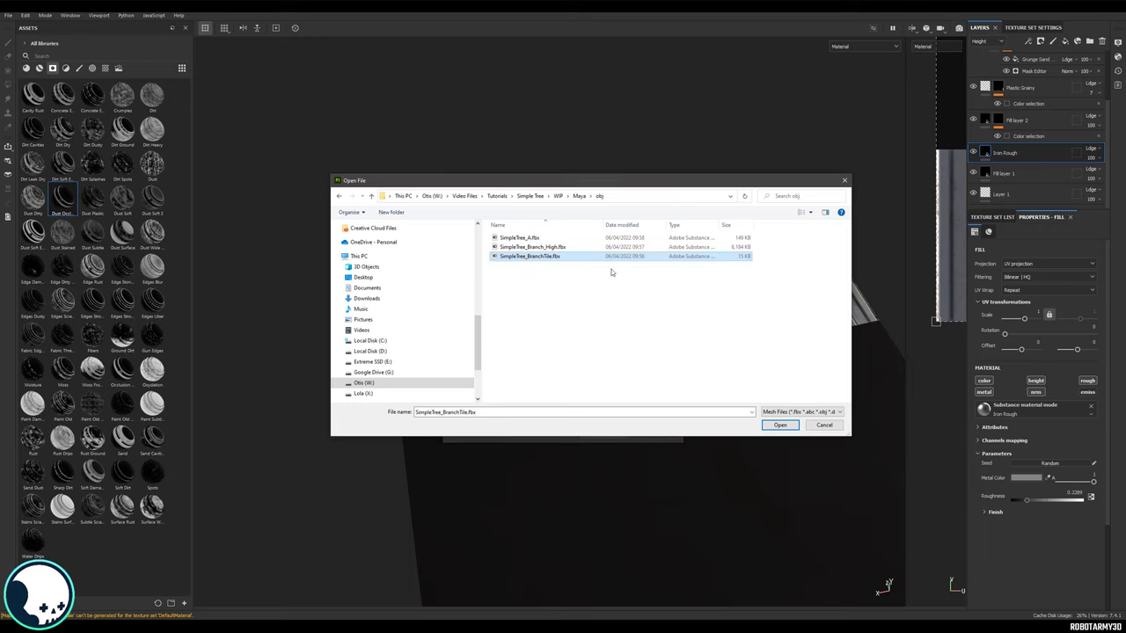
{"action": "left_click", "coordinate": [780, 425]}
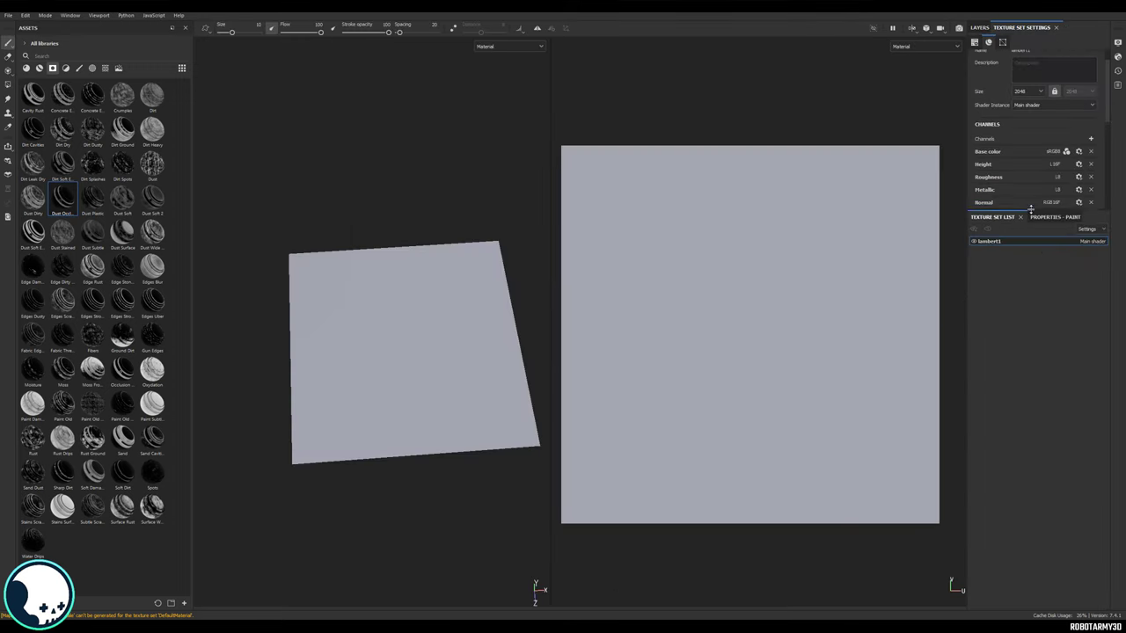
Step: Open the mesh map baking settings and add SimpleTree_Branch_High.fbx as the high definition mesh
{"action": "left_click_drag", "start_coordinate": [1030, 210], "coordinate": [1030, 415]}
{"action": "left_click", "coordinate": [1072, 299]}
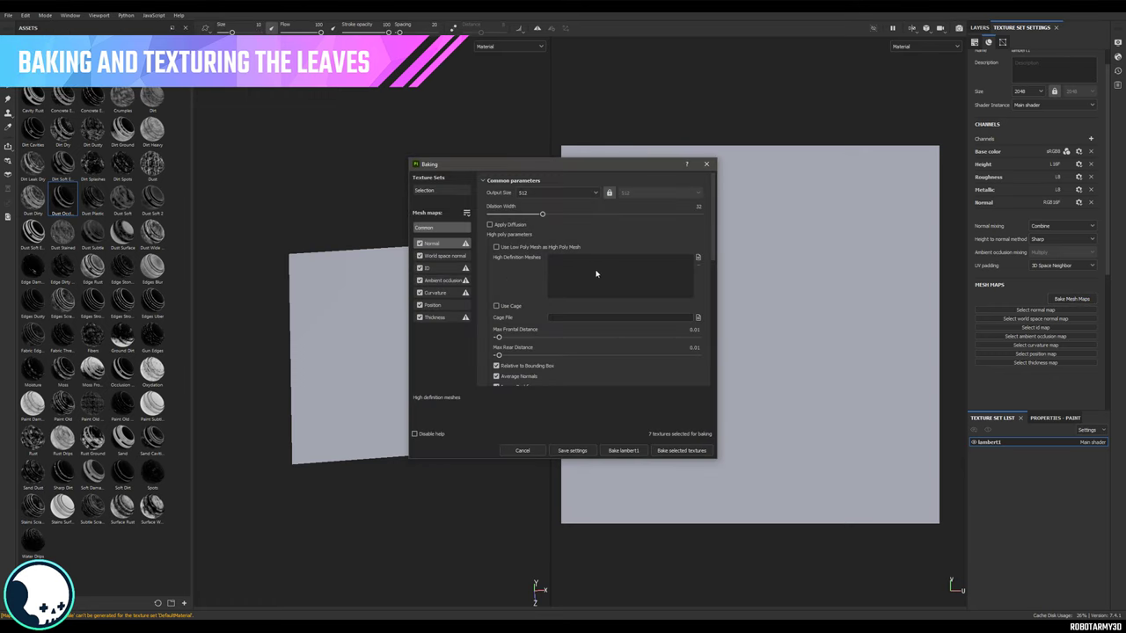
{"action": "left_click", "coordinate": [700, 256]}
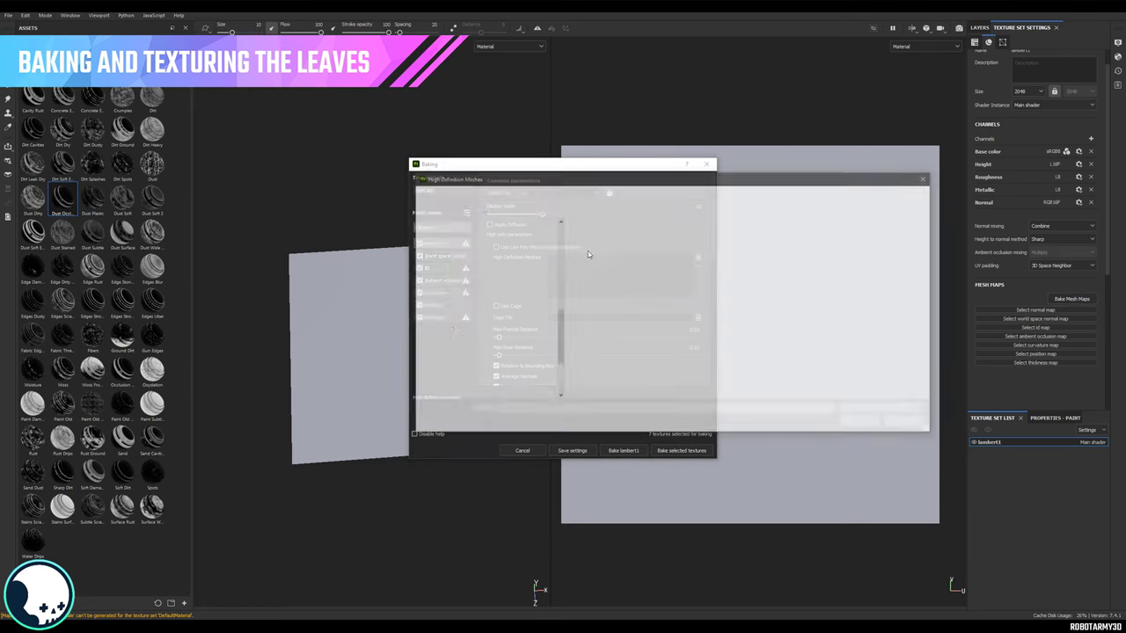
{"action": "left_click", "coordinate": [621, 245]}
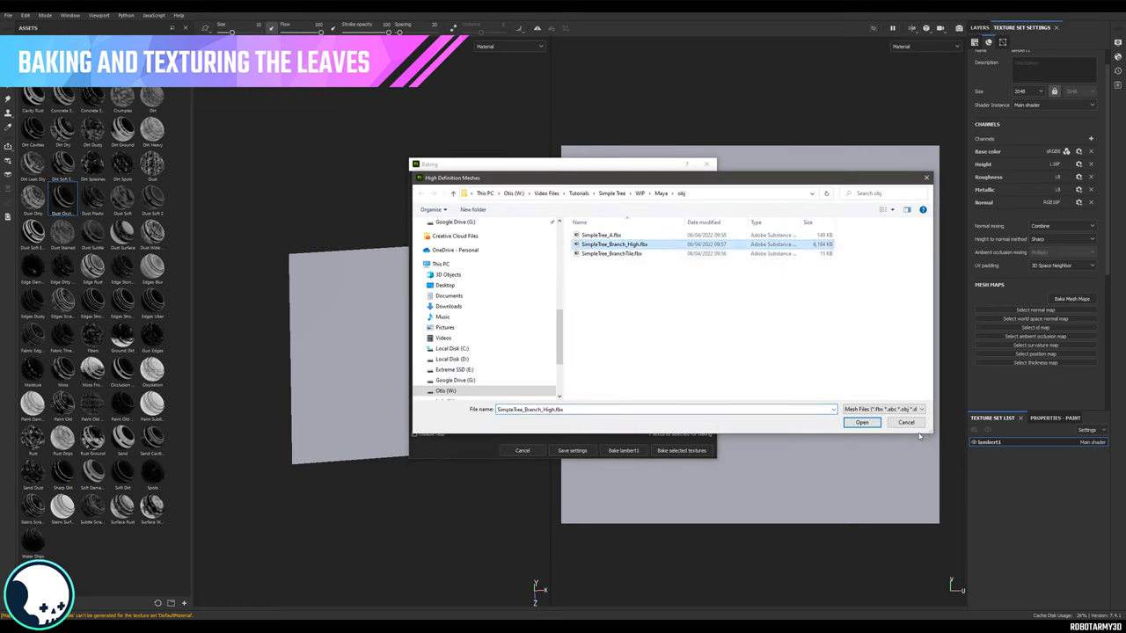
{"action": "left_click", "coordinate": [862, 423]}
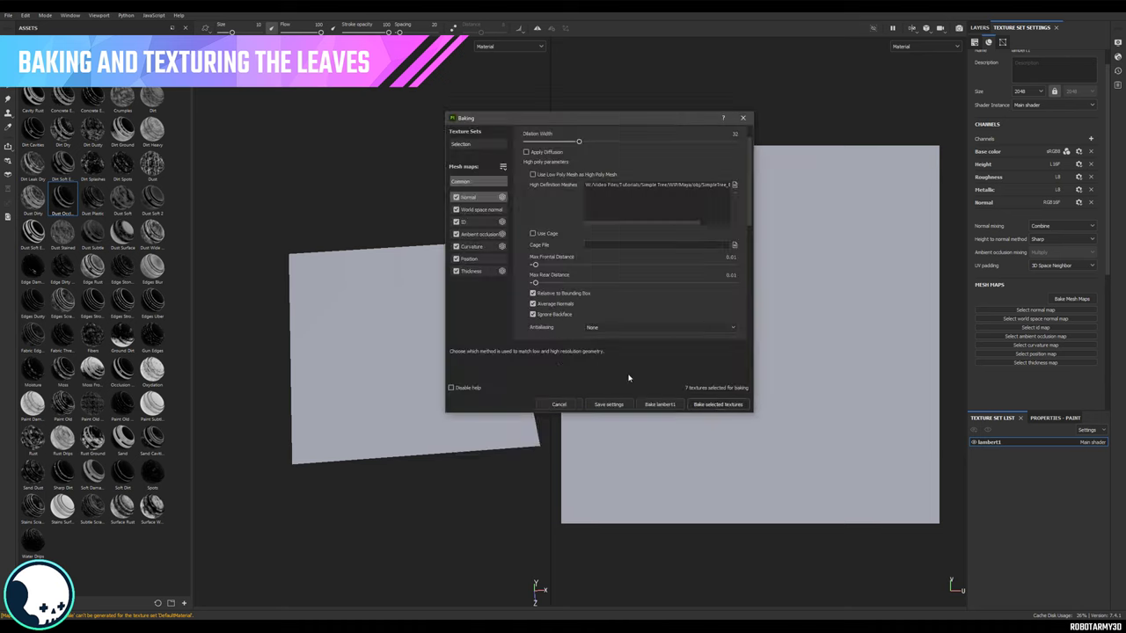
Step: Bake the selected mesh maps onto the plane and inspect the result in an enlarged 3D view
{"action": "left_click", "coordinate": [715, 405]}
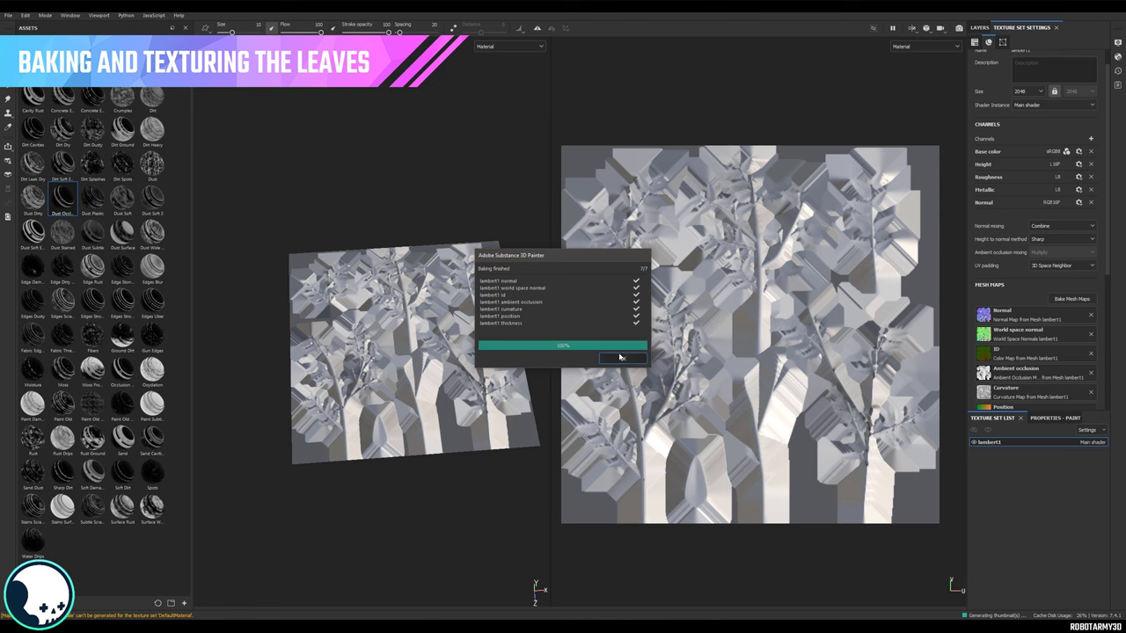
{"action": "left_click", "coordinate": [616, 358]}
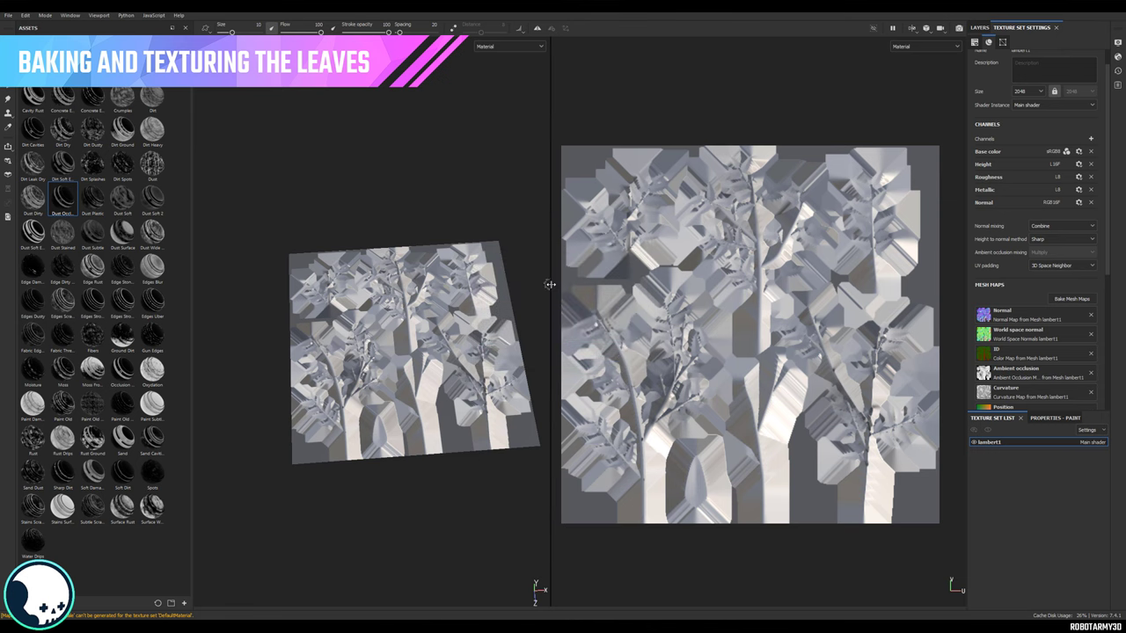
{"action": "left_click_drag", "start_coordinate": [550, 284], "coordinate": [684, 285]}
{"action": "scroll", "coordinate": [569, 387], "scroll_direction": "up", "scroll_amount": 5}
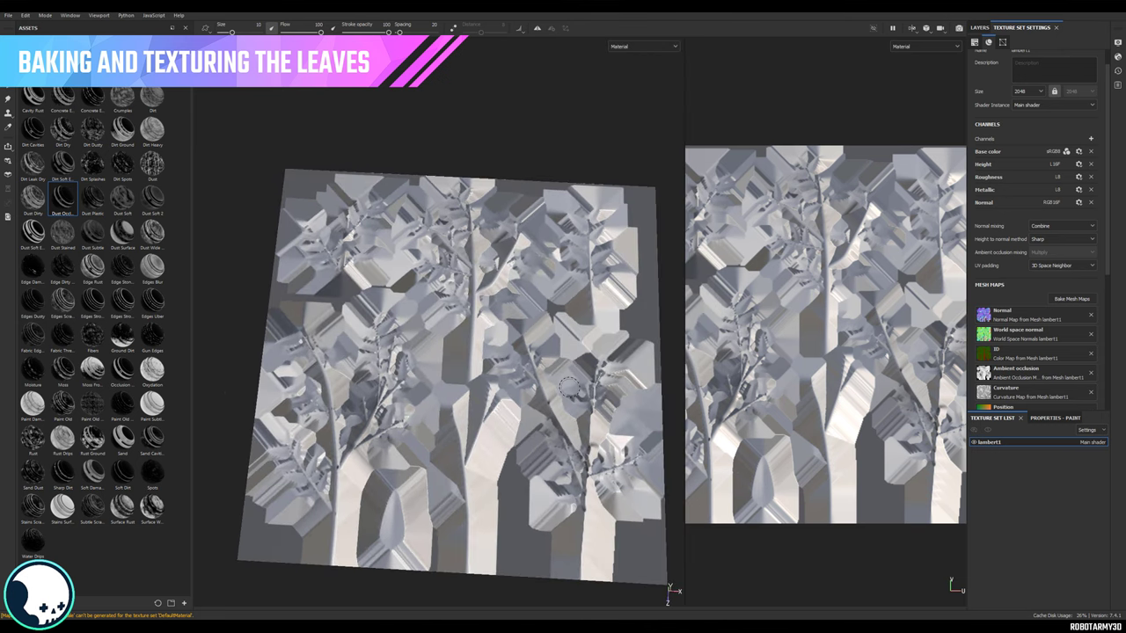
{"action": "left_click_drag", "start_coordinate": [570, 387], "coordinate": [518, 272], "text": "alt"}
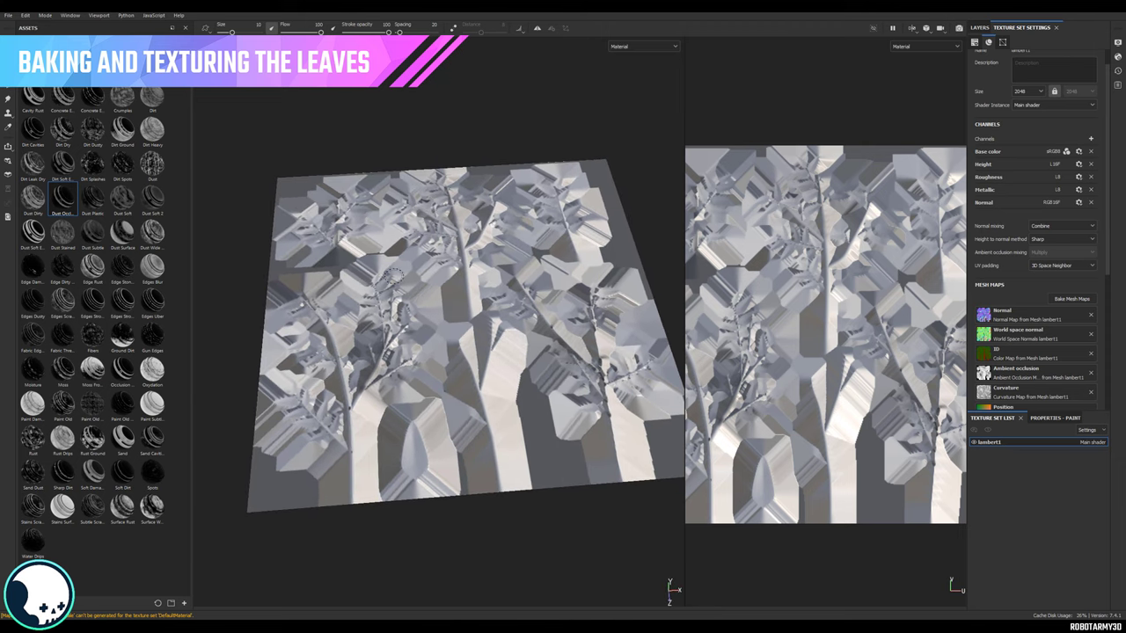
Step: Bake the selected mesh maps again with dilation width 0 and max frontal and rear distances of about 0.36
{"action": "left_click", "coordinate": [1072, 299]}
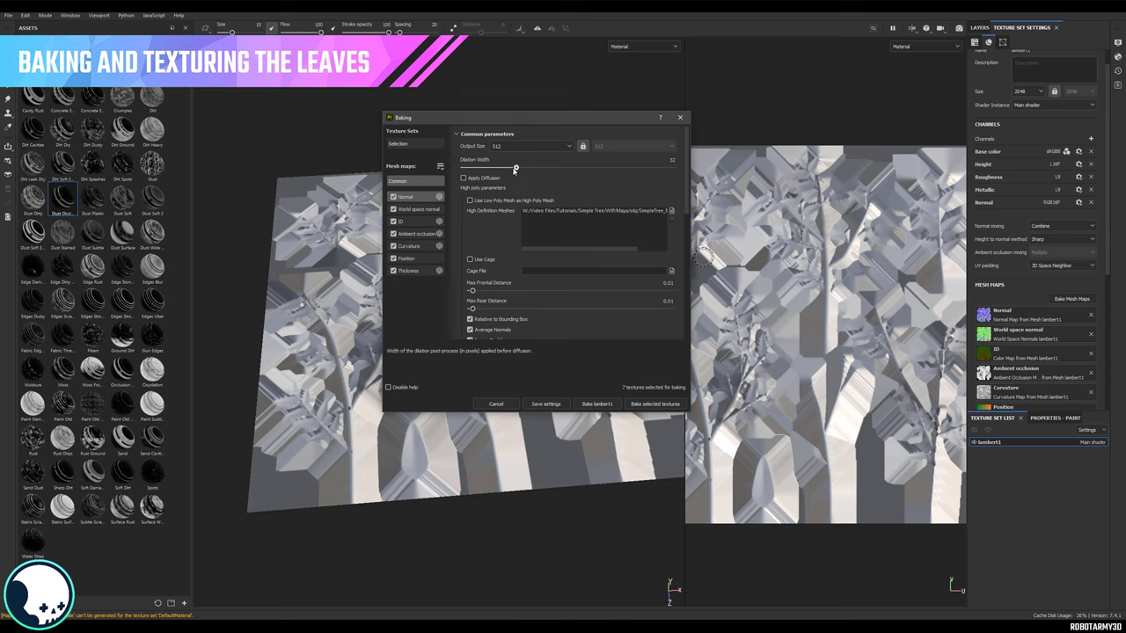
{"action": "left_click_drag", "start_coordinate": [515, 168], "coordinate": [456, 169]}
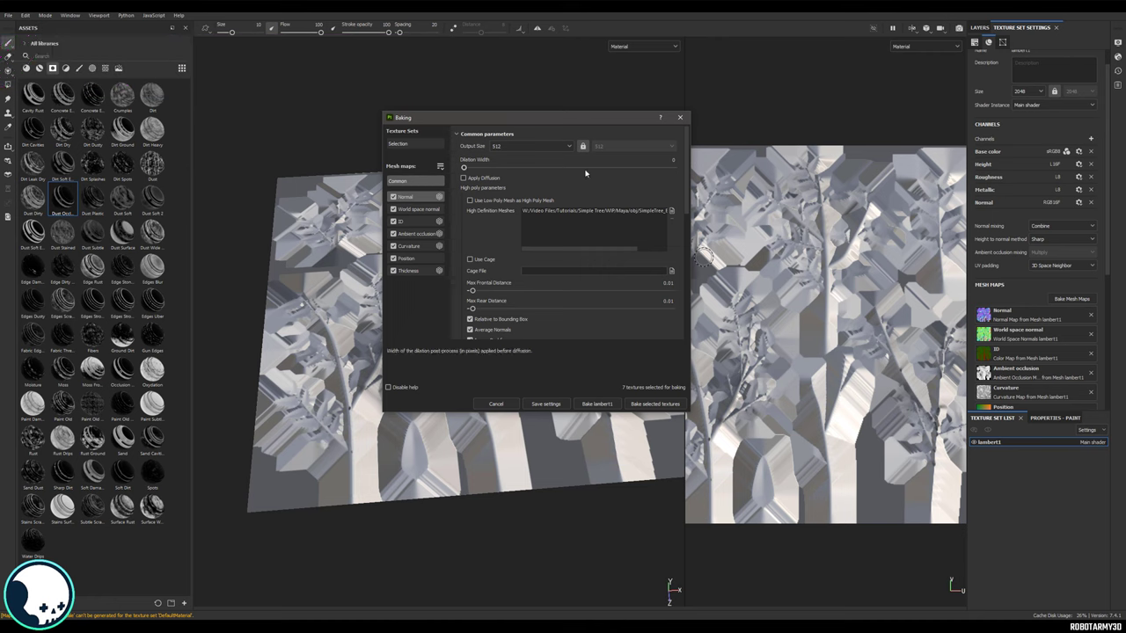
{"action": "scroll", "coordinate": [495, 226], "scroll_direction": "down", "scroll_amount": 3}
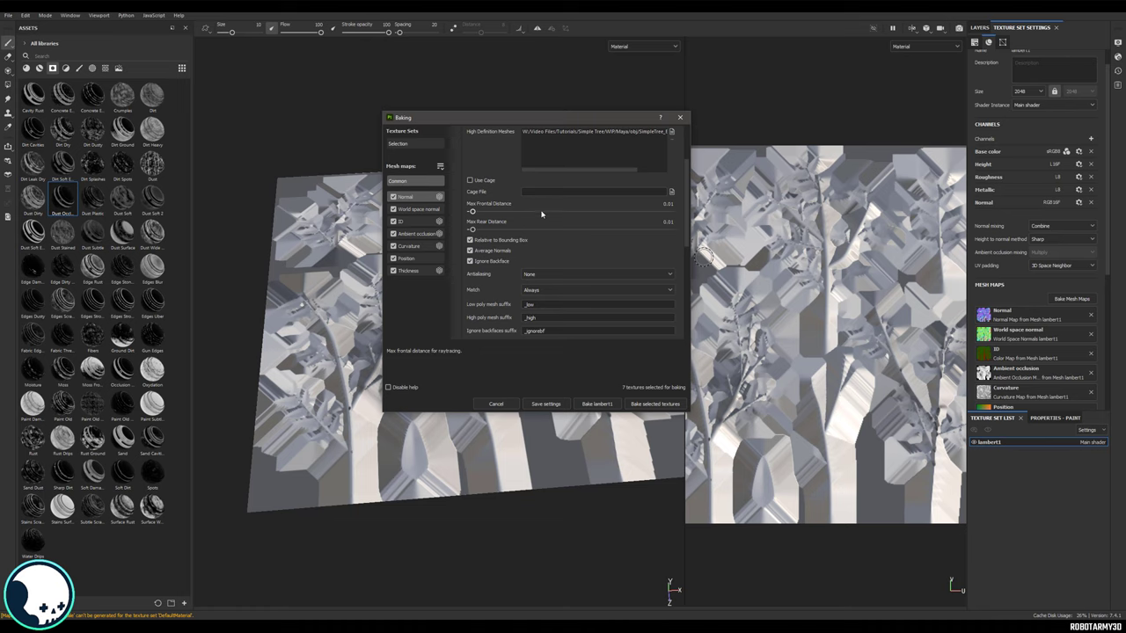
{"action": "left_click", "coordinate": [541, 212]}
{"action": "left_click", "coordinate": [543, 228]}
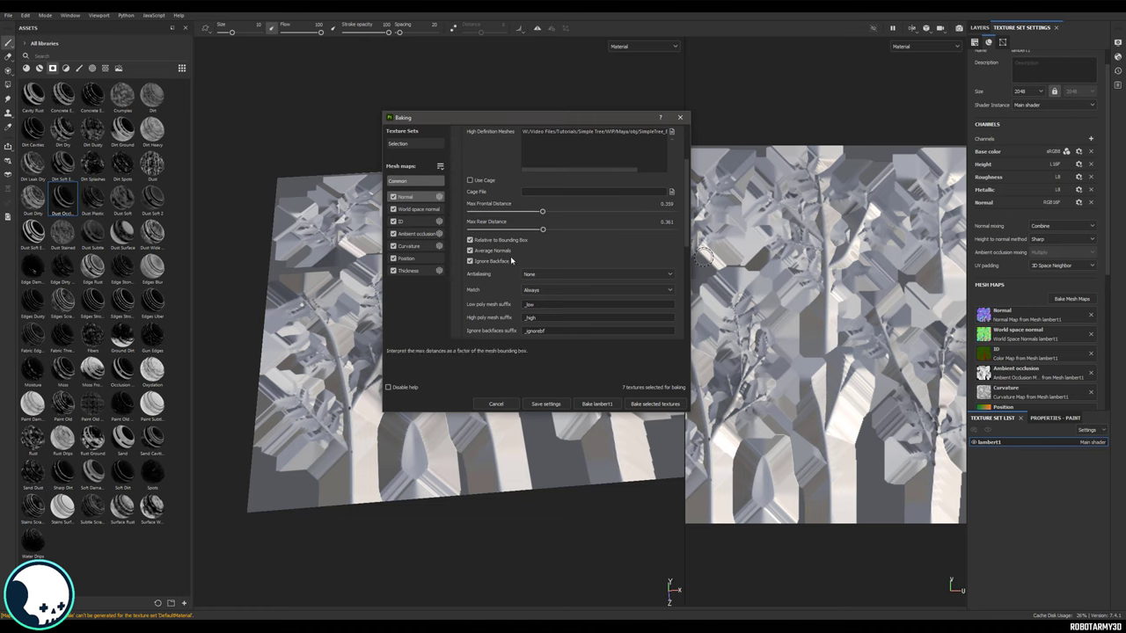
{"action": "scroll", "coordinate": [511, 261], "scroll_direction": "down", "scroll_amount": 3}
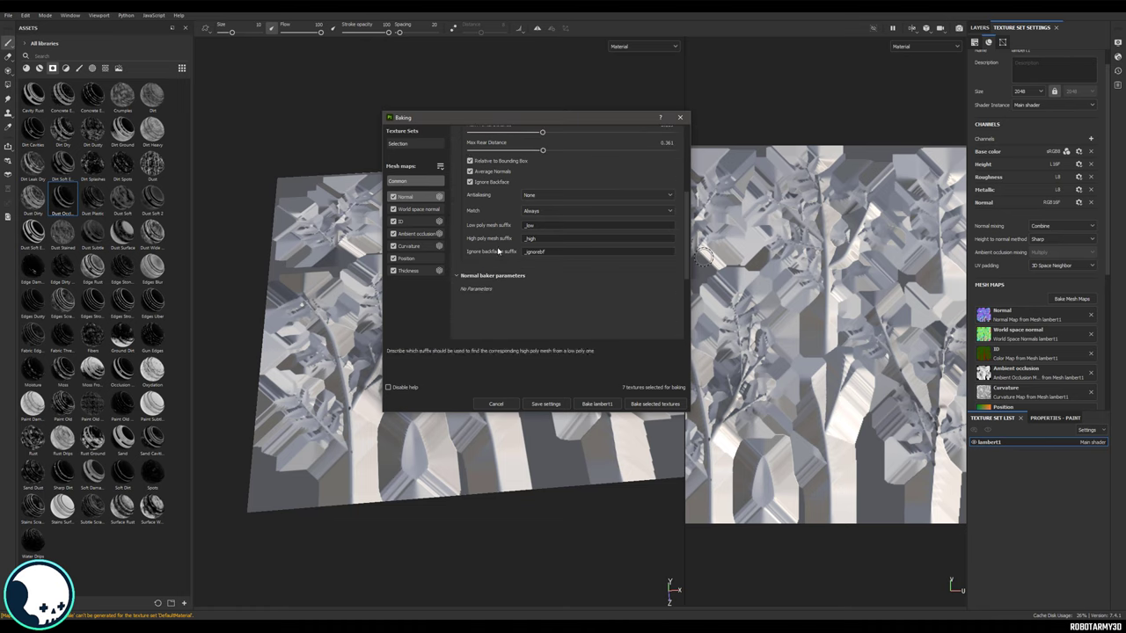
{"action": "left_click", "coordinate": [667, 407]}
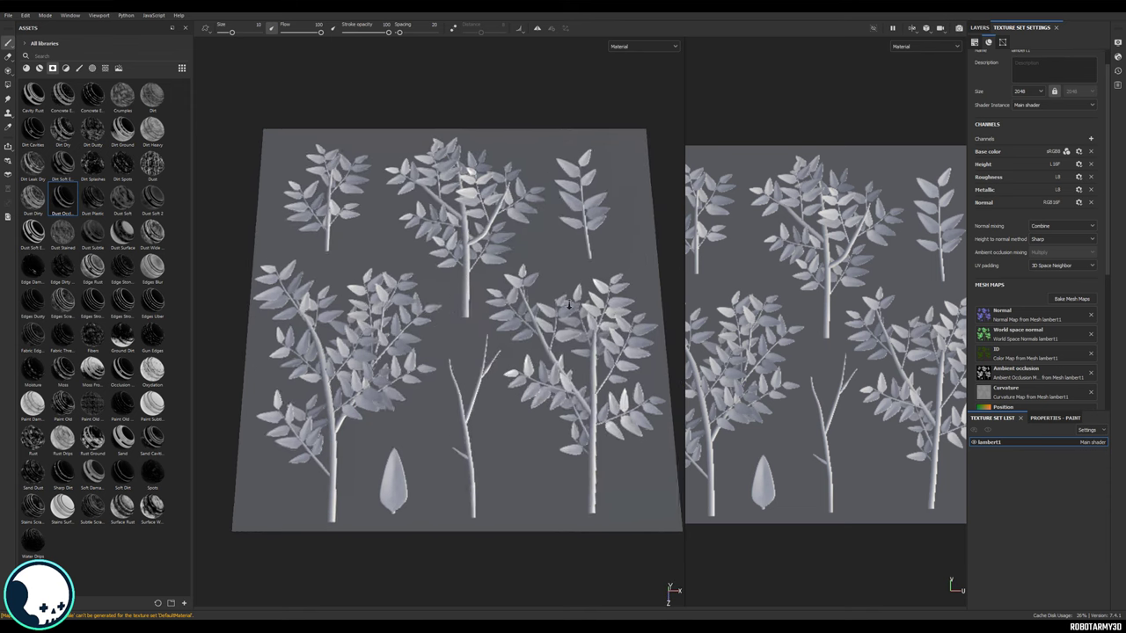
Step: Examine the baked branches and leaf on the plane up close and as a whole sheet
{"action": "right_click_drag", "start_coordinate": [568, 305], "coordinate": [235, 504], "text": "alt"}
{"action": "middle_click_drag", "start_coordinate": [235, 505], "coordinate": [438, 289], "text": "alt"}
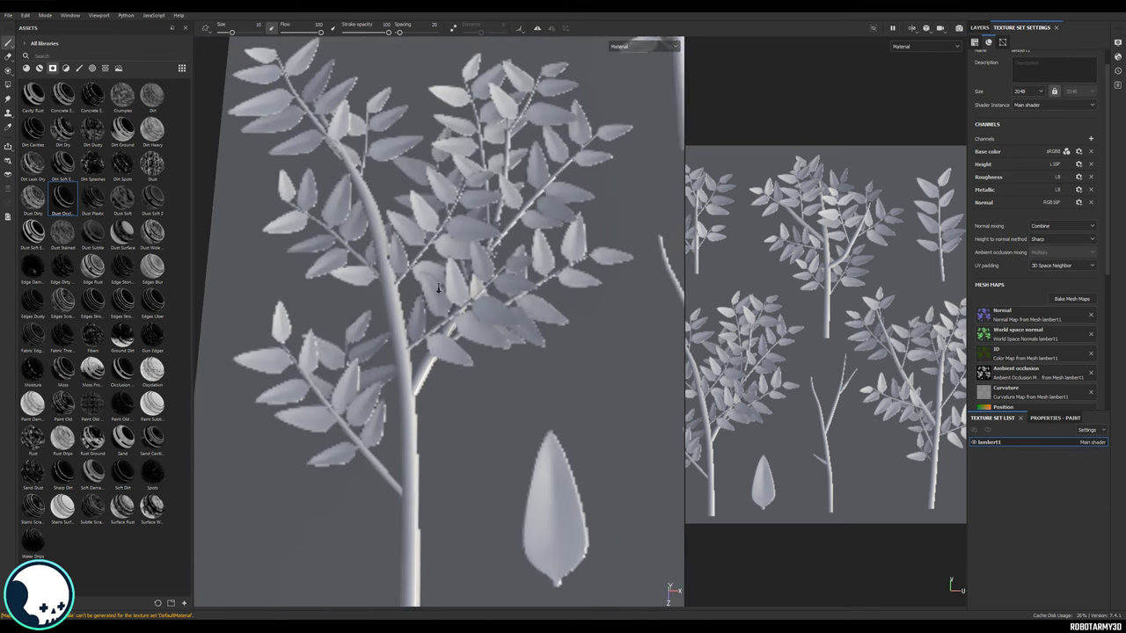
{"action": "right_click_drag", "start_coordinate": [438, 289], "coordinate": [563, 275], "text": "alt"}
{"action": "middle_click_drag", "start_coordinate": [607, 279], "coordinate": [731, 495], "text": "alt"}
{"action": "right_click_drag", "start_coordinate": [607, 369], "coordinate": [652, 360], "text": "alt"}
{"action": "middle_click_drag", "start_coordinate": [653, 361], "coordinate": [579, 227], "text": "alt"}
{"action": "left_click_drag", "start_coordinate": [521, 242], "coordinate": [514, 289], "text": "alt"}
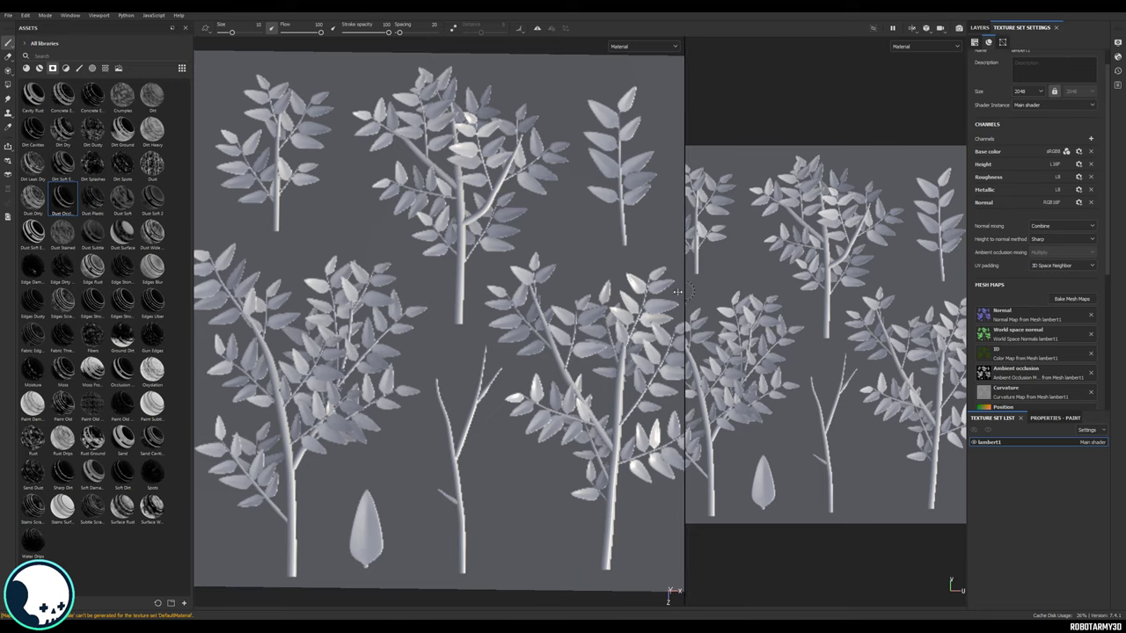
Step: In the mesh map baking settings, set the output size to 2048 and antialiasing to Subsampling 4x4
{"action": "left_click_drag", "start_coordinate": [678, 291], "coordinate": [387, 291]}
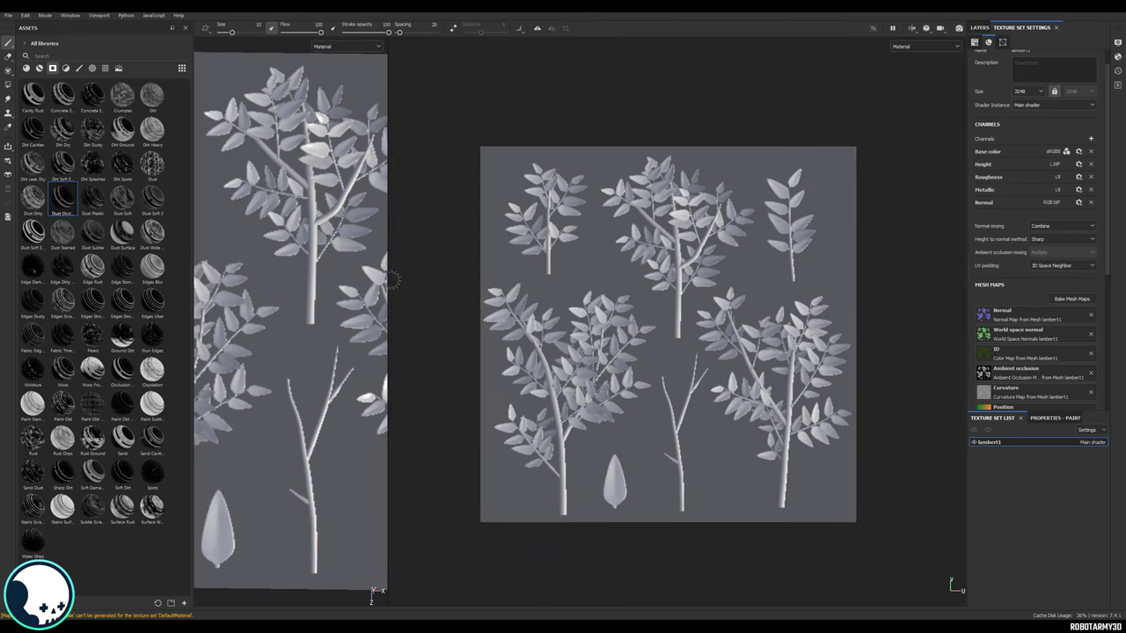
{"action": "left_click_drag", "start_coordinate": [387, 280], "coordinate": [723, 278]}
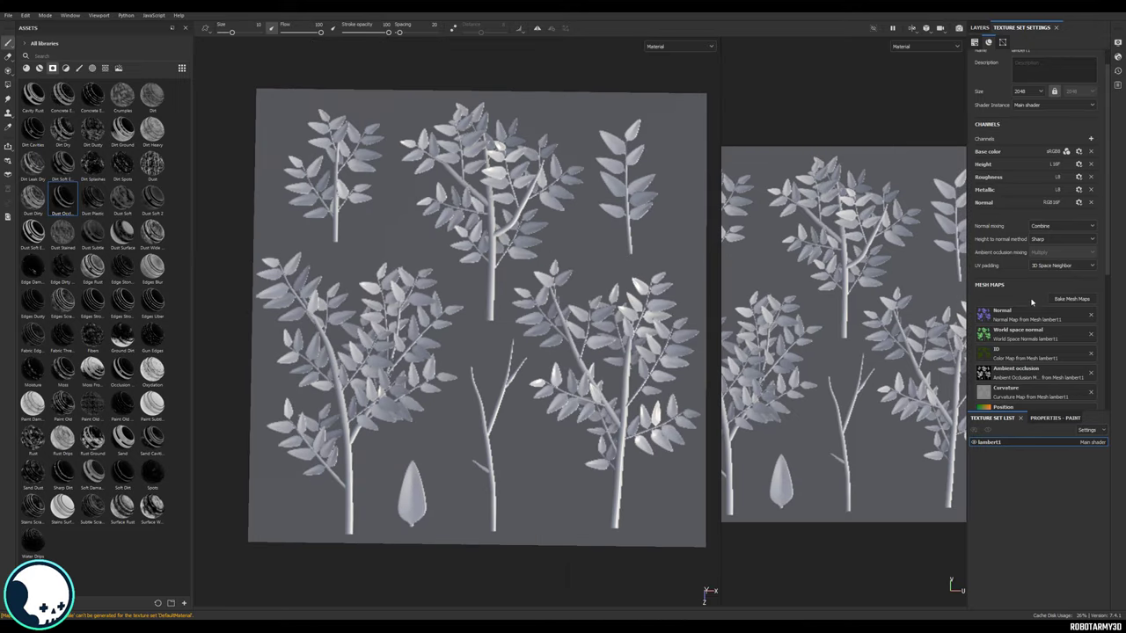
{"action": "left_click", "coordinate": [1071, 299]}
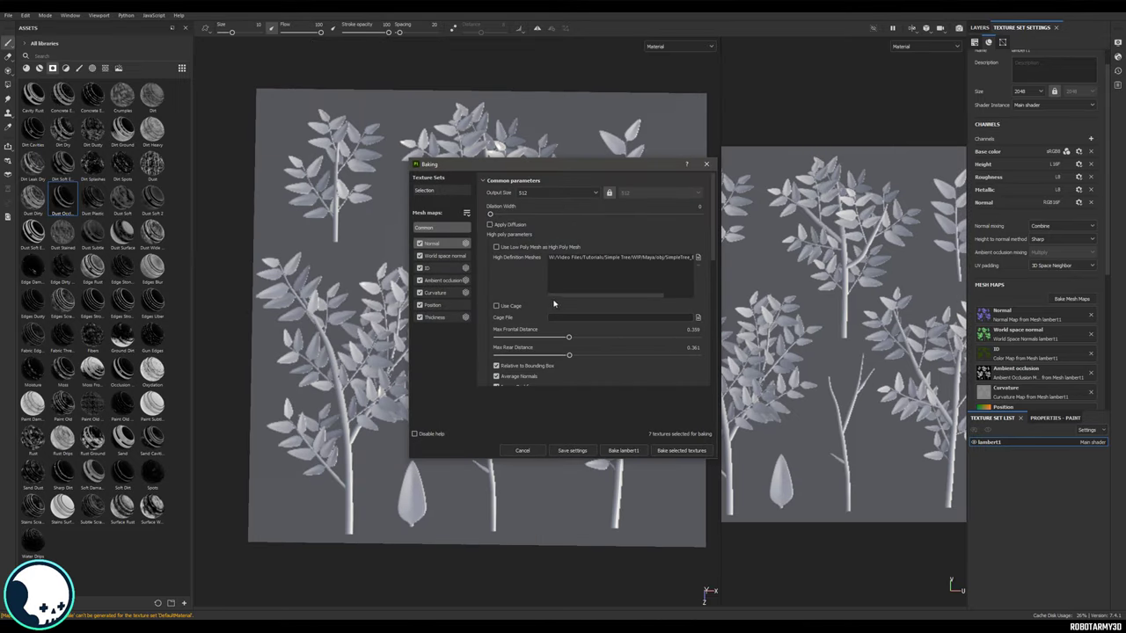
{"action": "left_click", "coordinate": [528, 194]}
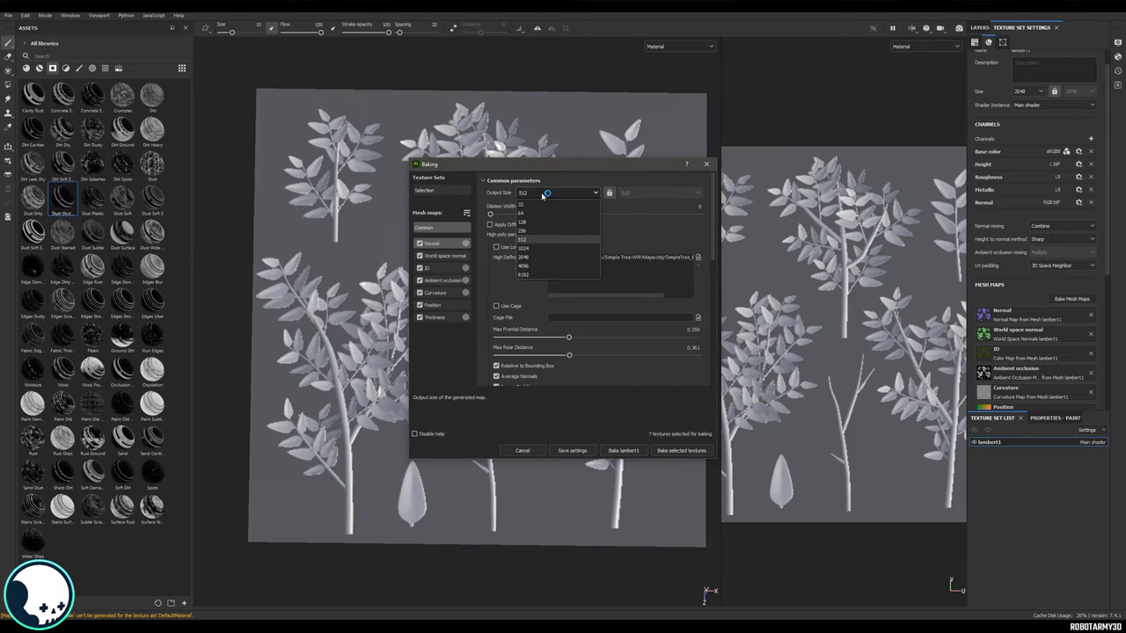
{"action": "left_click", "coordinate": [517, 258]}
{"action": "scroll", "coordinate": [518, 269], "scroll_direction": "down", "scroll_amount": 5}
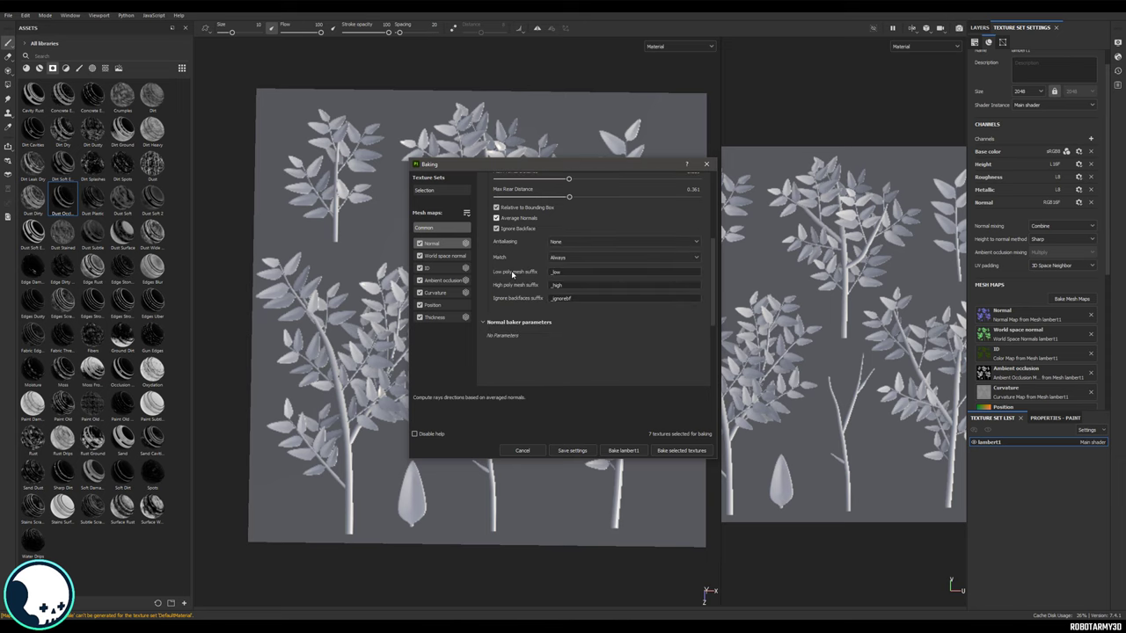
{"action": "left_click", "coordinate": [586, 241]}
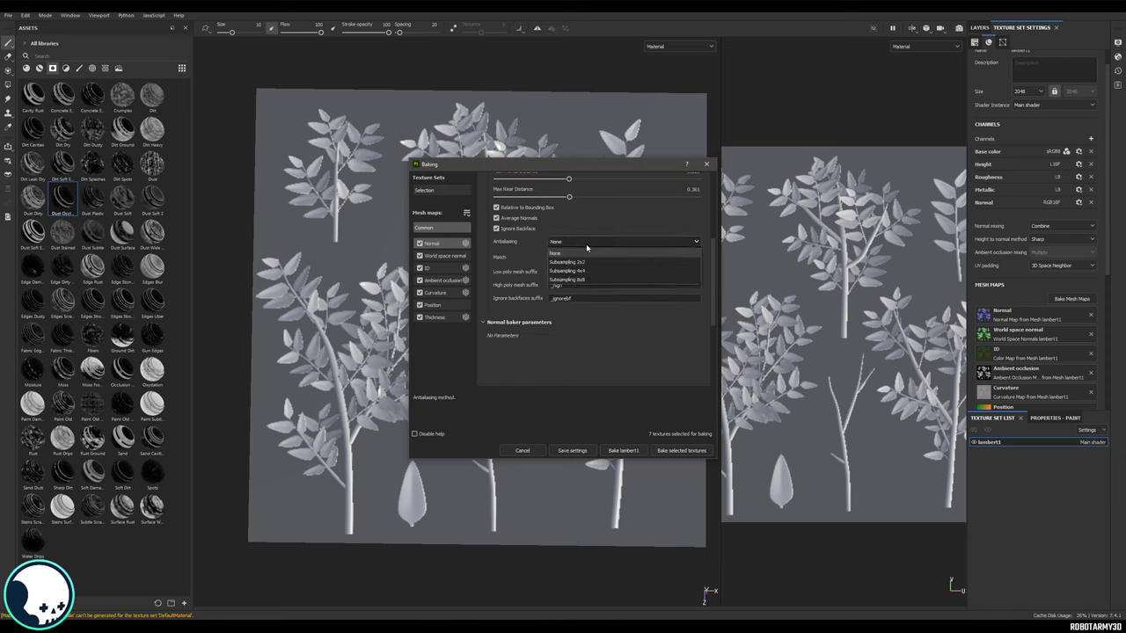
{"action": "left_click", "coordinate": [576, 271]}
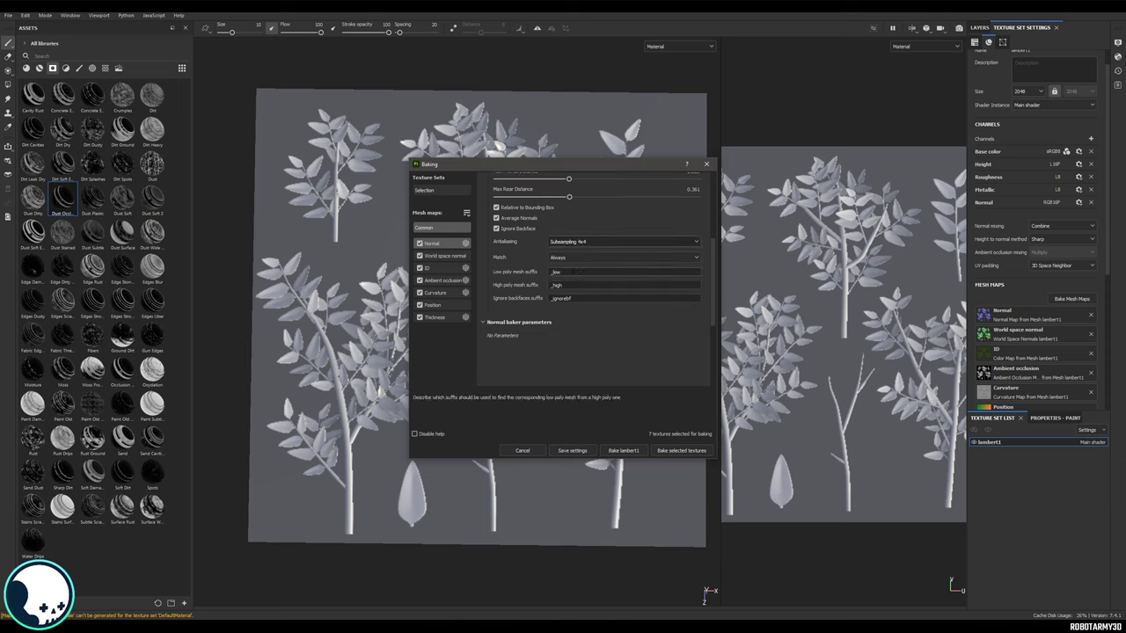
Step: Check the ID baker's color source and the Normal baker parameters, and bake the selected textures
{"action": "left_click", "coordinate": [437, 270]}
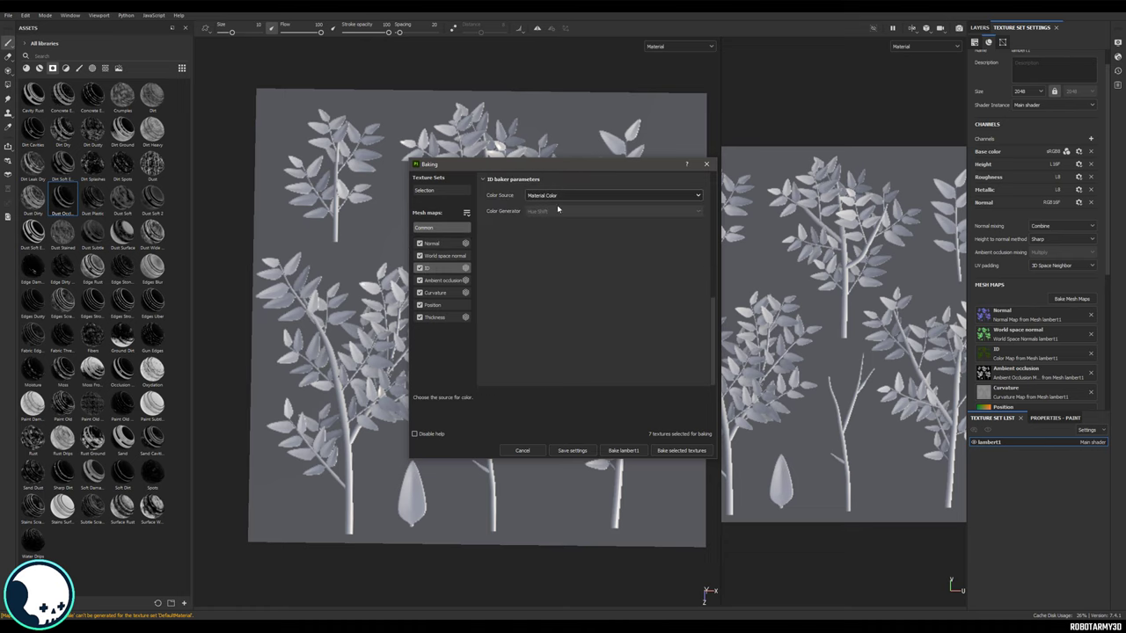
{"action": "left_click", "coordinate": [437, 244]}
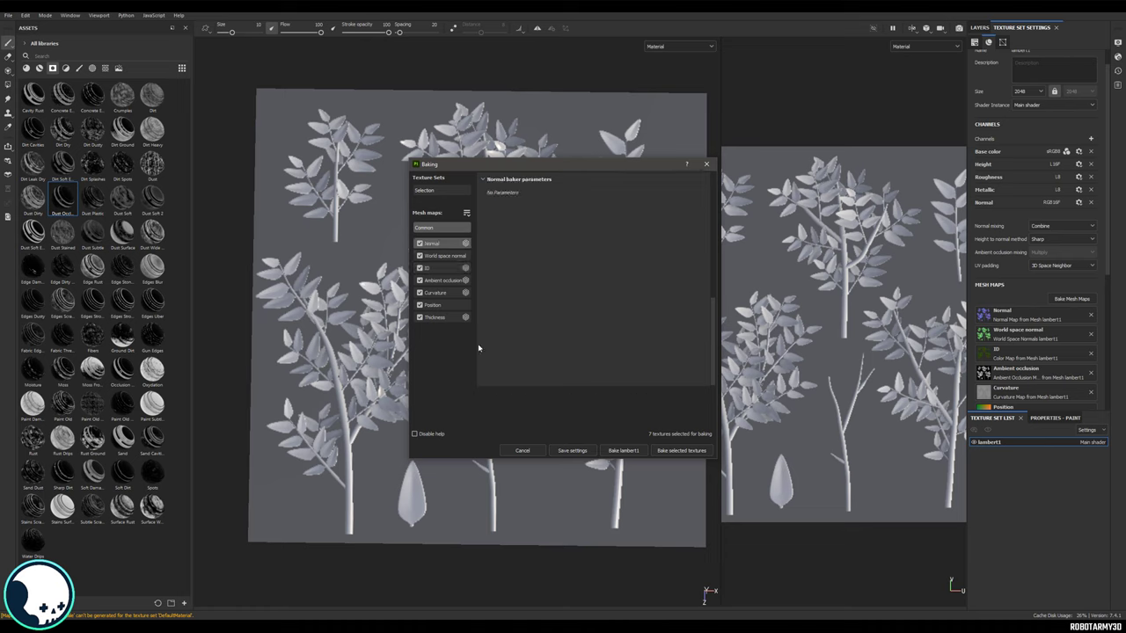
{"action": "left_click", "coordinate": [679, 455]}
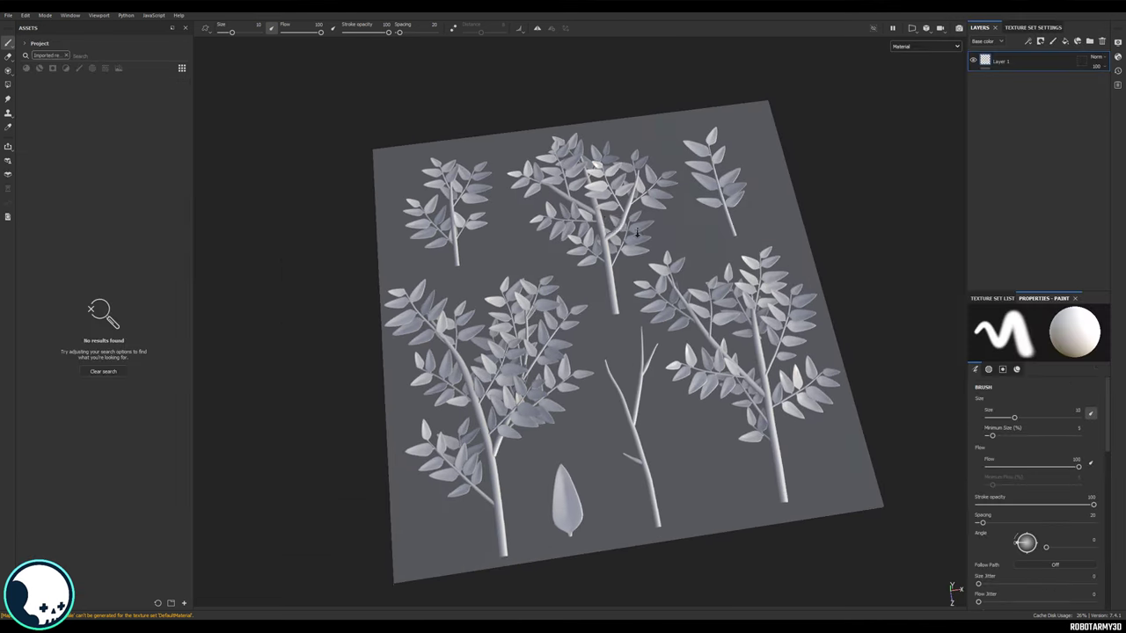
Step: Examine the rebaked branches and leaf edges up close and as a whole sheet
{"action": "scroll", "coordinate": [580, 321], "scroll_direction": "up", "scroll_amount": 5}
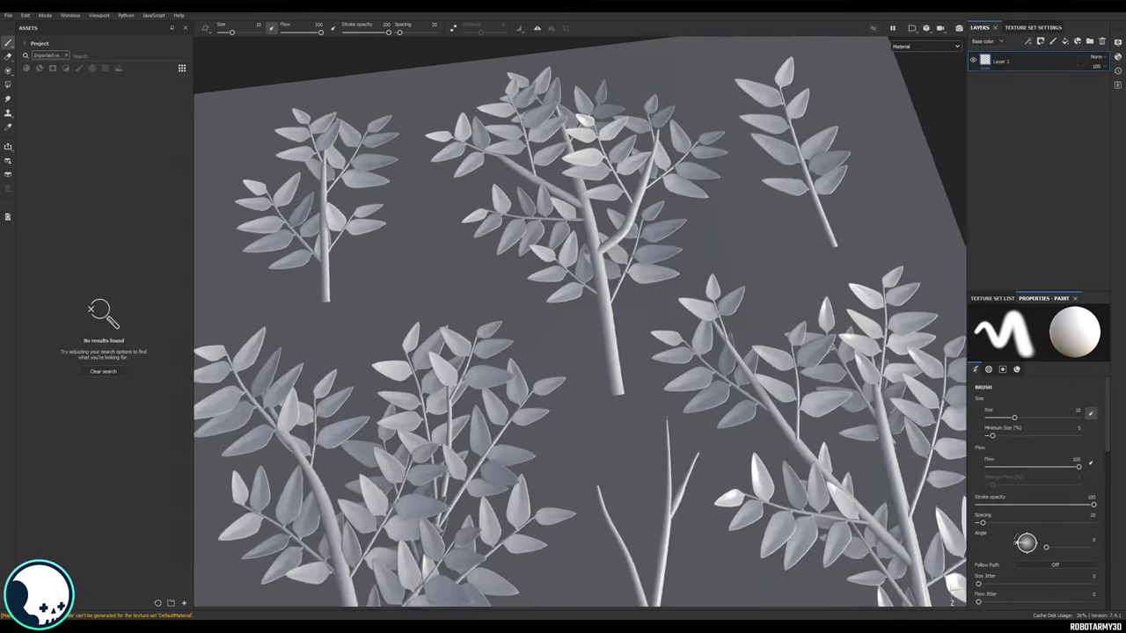
{"action": "scroll", "coordinate": [737, 301], "scroll_direction": "down", "scroll_amount": 3}
{"action": "left_click_drag", "start_coordinate": [711, 368], "coordinate": [620, 338], "text": "alt"}
{"action": "right_click_drag", "start_coordinate": [620, 337], "coordinate": [611, 317], "text": "alt"}
{"action": "middle_click_drag", "start_coordinate": [611, 316], "coordinate": [558, 226], "text": "alt"}
{"action": "right_click_drag", "start_coordinate": [557, 227], "coordinate": [552, 234], "text": "alt"}
{"action": "left_click_drag", "start_coordinate": [553, 234], "coordinate": [604, 248], "text": "alt"}
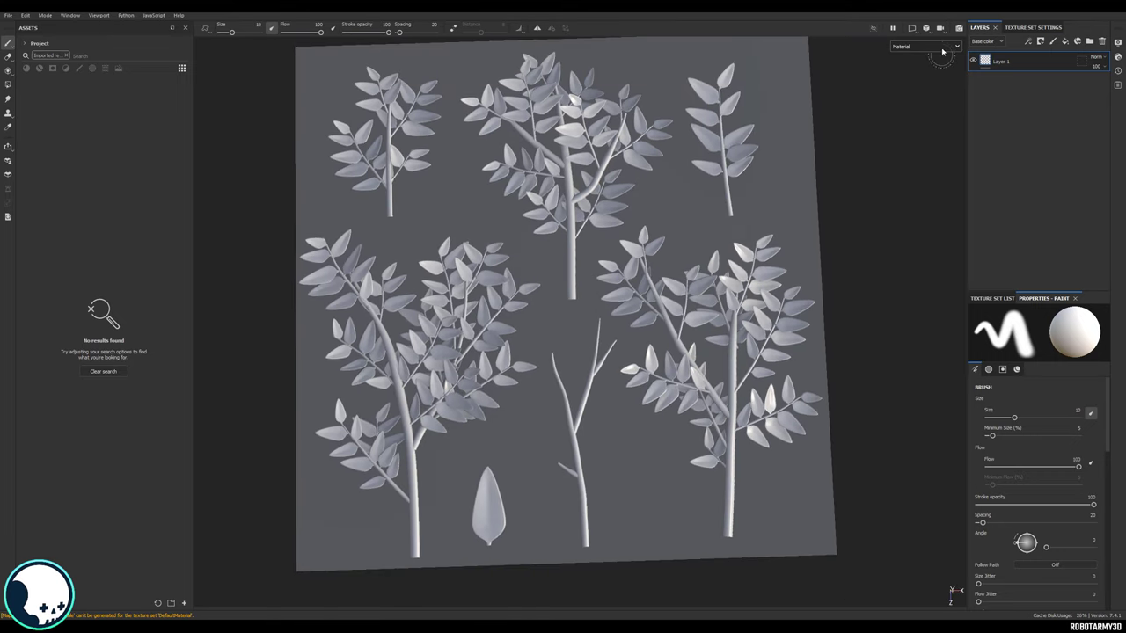
{"action": "mouse_move", "coordinate": [603, 195]}
{"action": "left_mouse_down", "text": "alt"}
{"action": "mouse_move", "coordinate": [602, 217]}
{"action": "mouse_move", "coordinate": [594, 184]}
{"action": "mouse_move", "coordinate": [623, 188]}
{"action": "left_mouse_up", "text": "alt"}
{"action": "middle_click_drag", "start_coordinate": [563, 341], "coordinate": [613, 319], "text": "alt"}
{"action": "scroll", "coordinate": [614, 320], "scroll_direction": "up", "scroll_amount": 4}
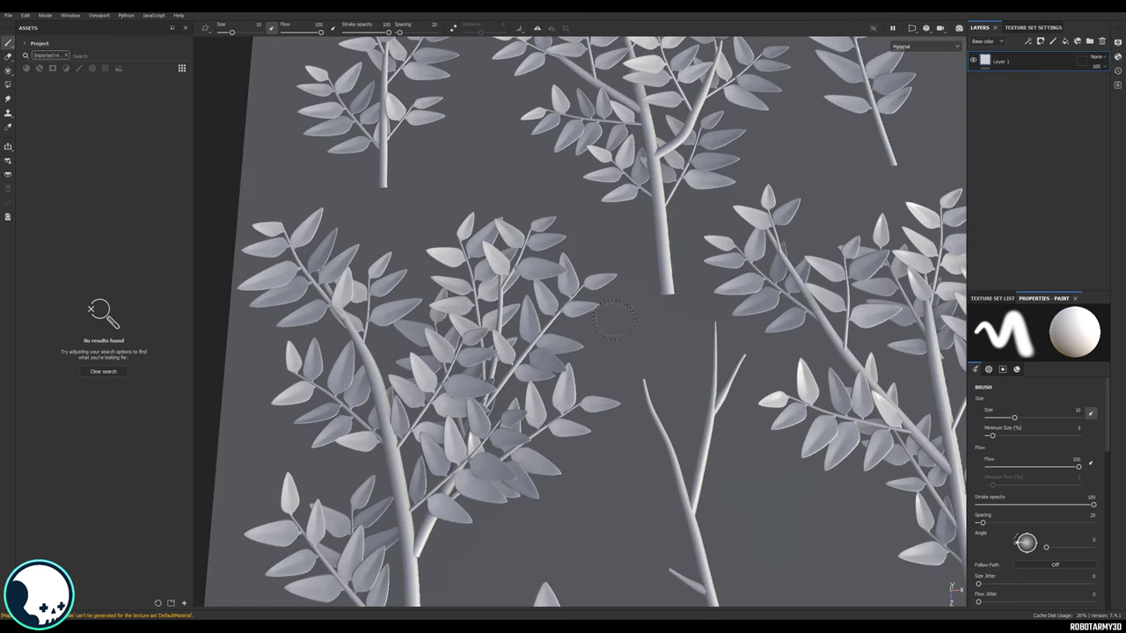
{"action": "scroll", "coordinate": [570, 290], "scroll_direction": "up", "scroll_amount": 5}
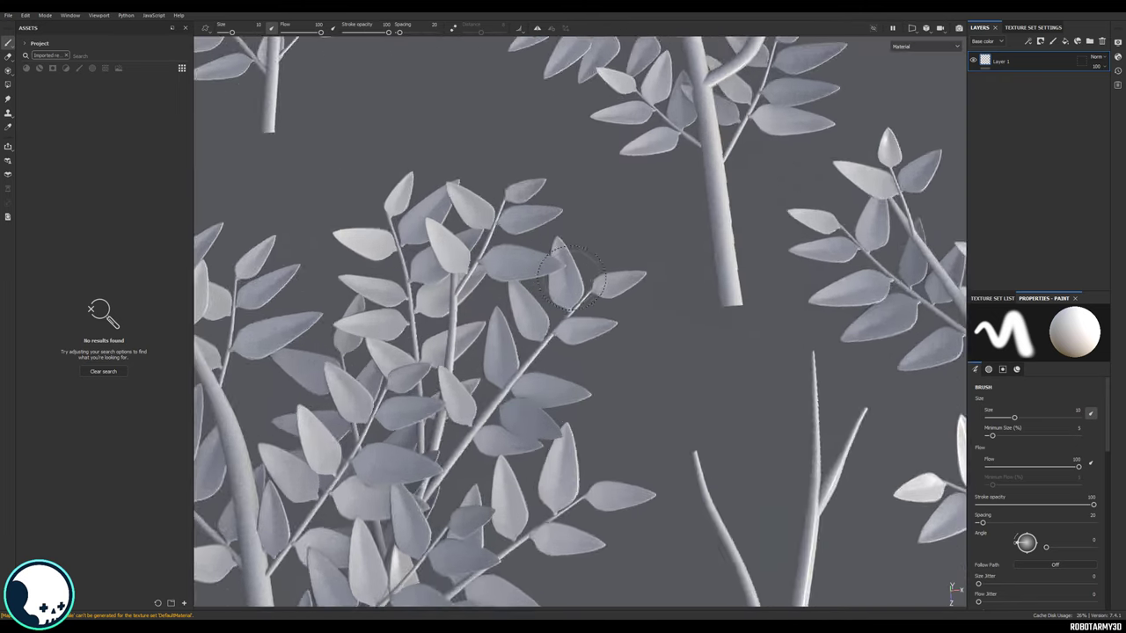
{"action": "scroll", "coordinate": [613, 274], "scroll_direction": "down", "scroll_amount": 8}
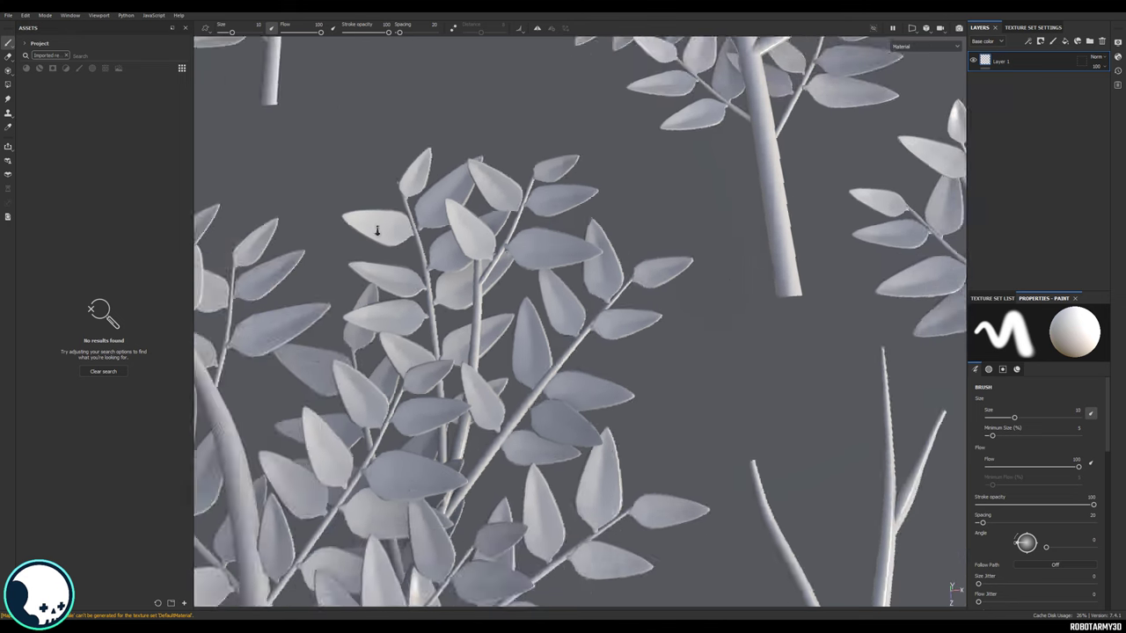
{"action": "scroll", "coordinate": [734, 247], "scroll_direction": "down", "scroll_amount": 4}
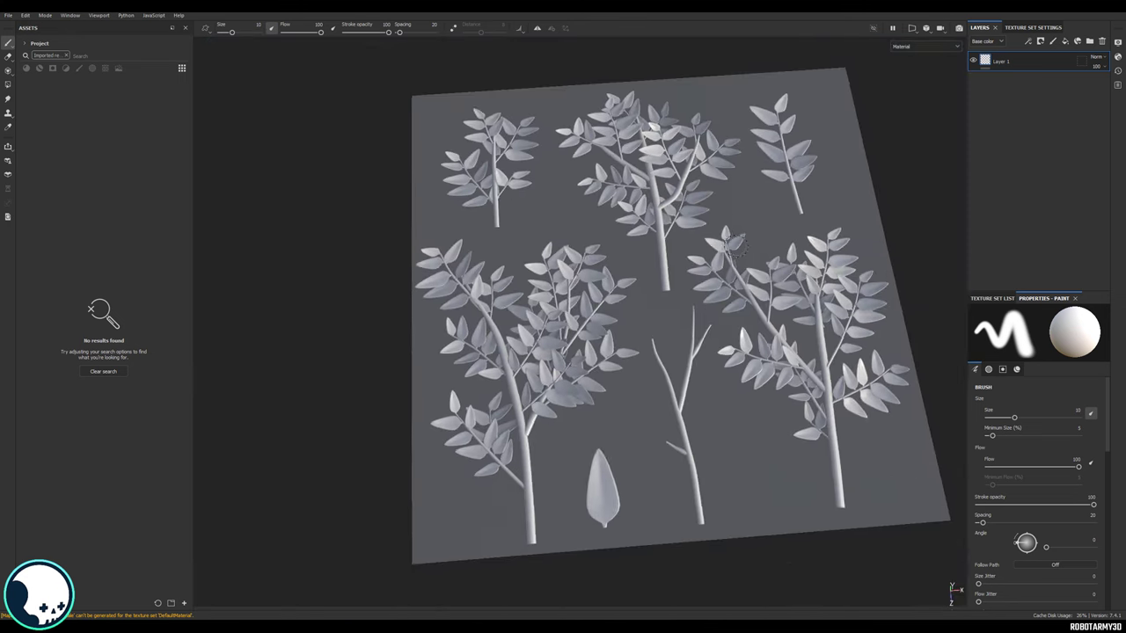
{"action": "middle_click_drag", "start_coordinate": [734, 247], "coordinate": [705, 216], "text": "alt"}
{"action": "left_click_drag", "start_coordinate": [704, 216], "coordinate": [692, 223], "text": "alt"}
{"action": "middle_click_drag", "start_coordinate": [866, 51], "coordinate": [845, 127], "text": "alt"}
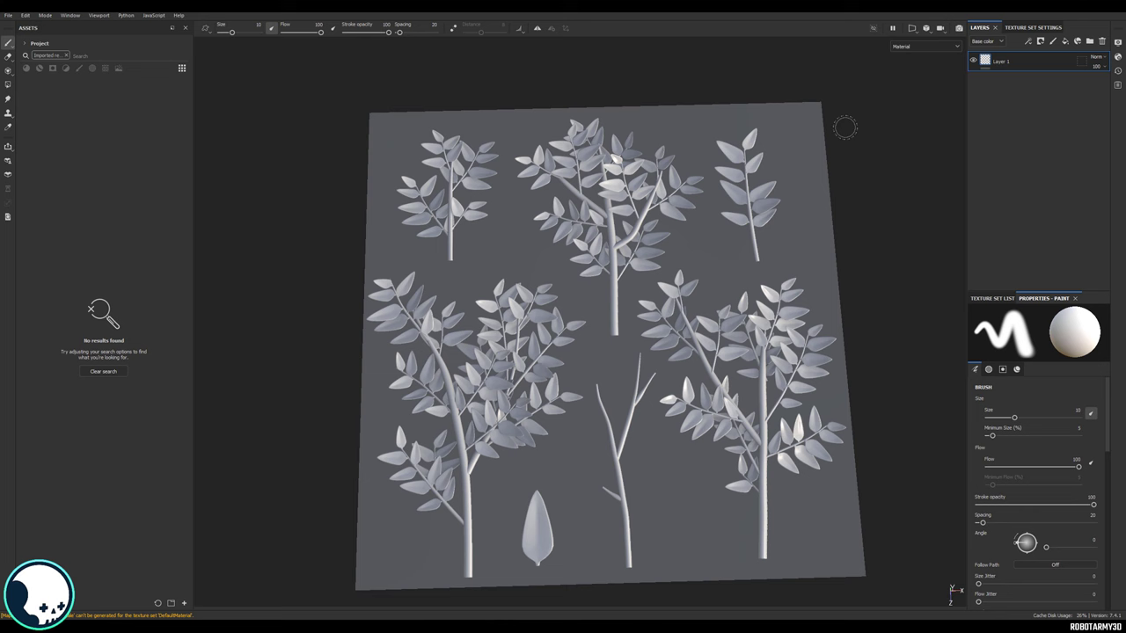
Step: Display the Curvature mesh map alone and inspect the leaf and branch outlines across the plane
{"action": "left_click", "coordinate": [940, 46]}
{"action": "scroll", "coordinate": [921, 114], "scroll_direction": "down", "scroll_amount": 3}
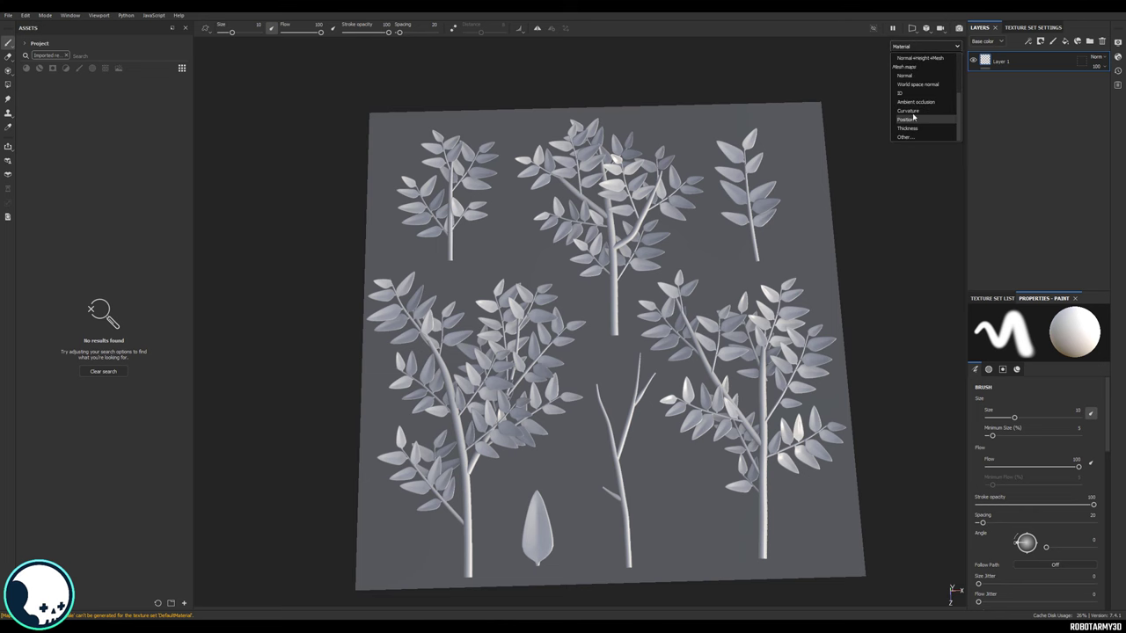
{"action": "left_click", "coordinate": [912, 112]}
{"action": "scroll", "coordinate": [709, 205], "scroll_direction": "up", "scroll_amount": 4}
{"action": "scroll", "coordinate": [703, 207], "scroll_direction": "up", "scroll_amount": 1}
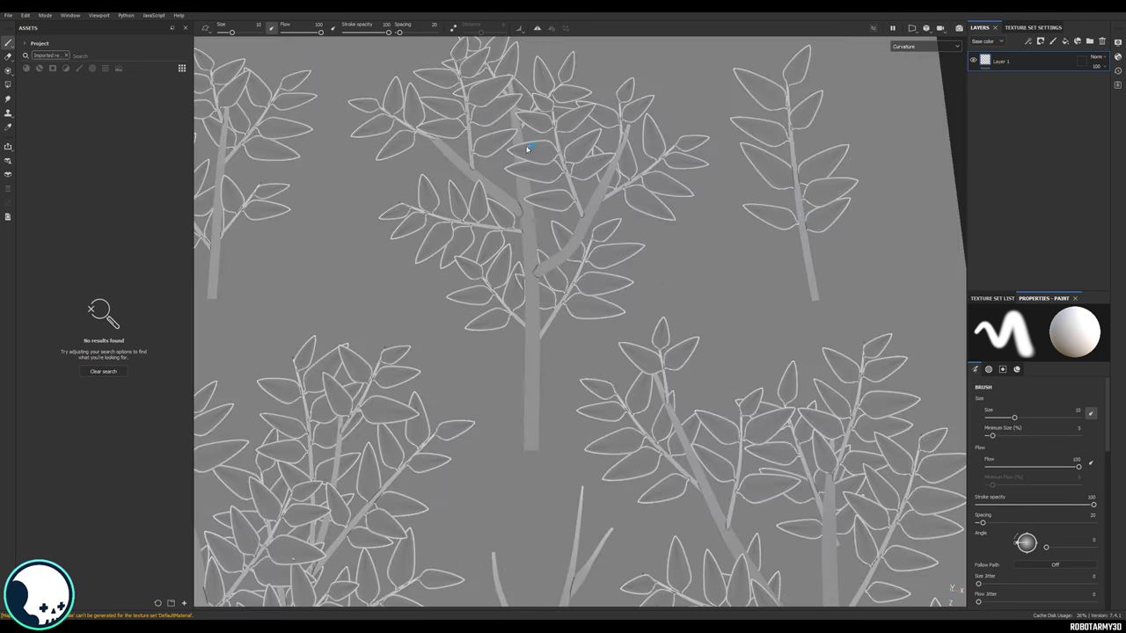
{"action": "scroll", "coordinate": [344, 183], "scroll_direction": "down", "scroll_amount": 5}
{"action": "middle_click_drag", "start_coordinate": [588, 287], "coordinate": [600, 142], "text": "alt"}
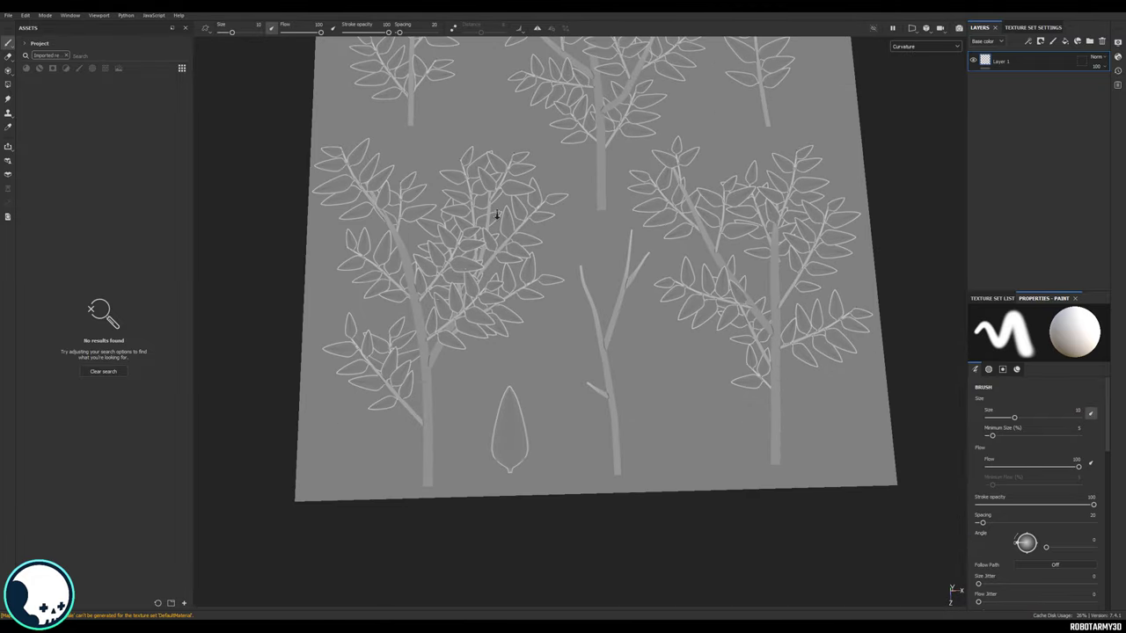
{"action": "scroll", "coordinate": [496, 217], "scroll_direction": "up", "scroll_amount": 4}
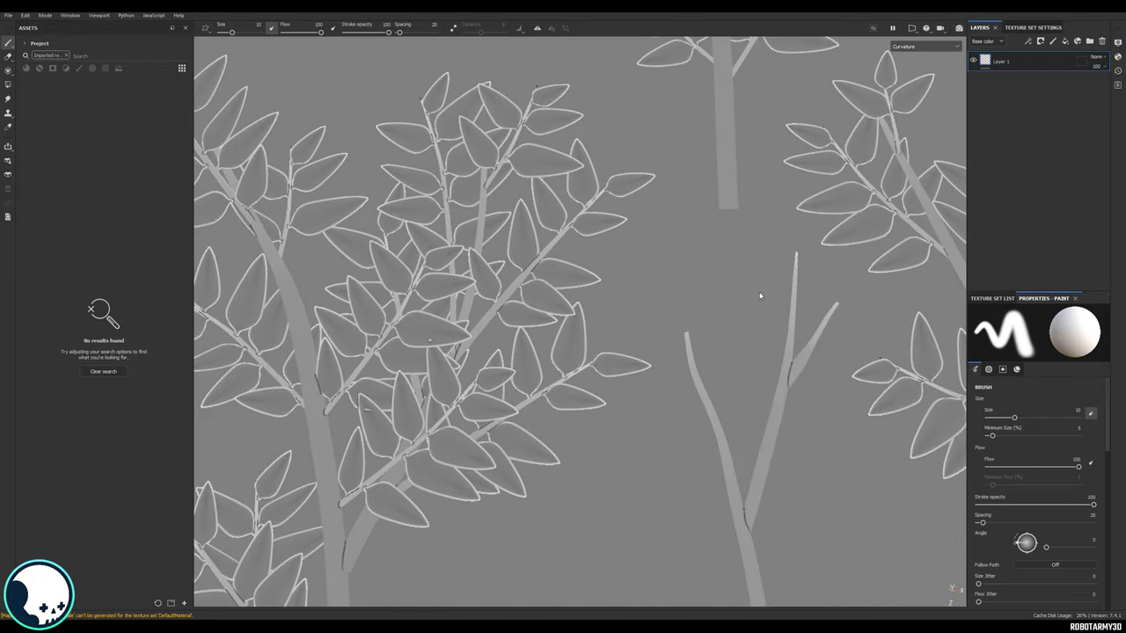
{"action": "right_click_drag", "start_coordinate": [760, 296], "coordinate": [364, 229], "text": "alt"}
{"action": "middle_click_drag", "start_coordinate": [635, 225], "coordinate": [431, 239], "text": "alt"}
{"action": "right_click_drag", "start_coordinate": [573, 233], "coordinate": [505, 224], "text": "alt"}
{"action": "middle_click_drag", "start_coordinate": [626, 161], "coordinate": [666, 226], "text": "alt"}
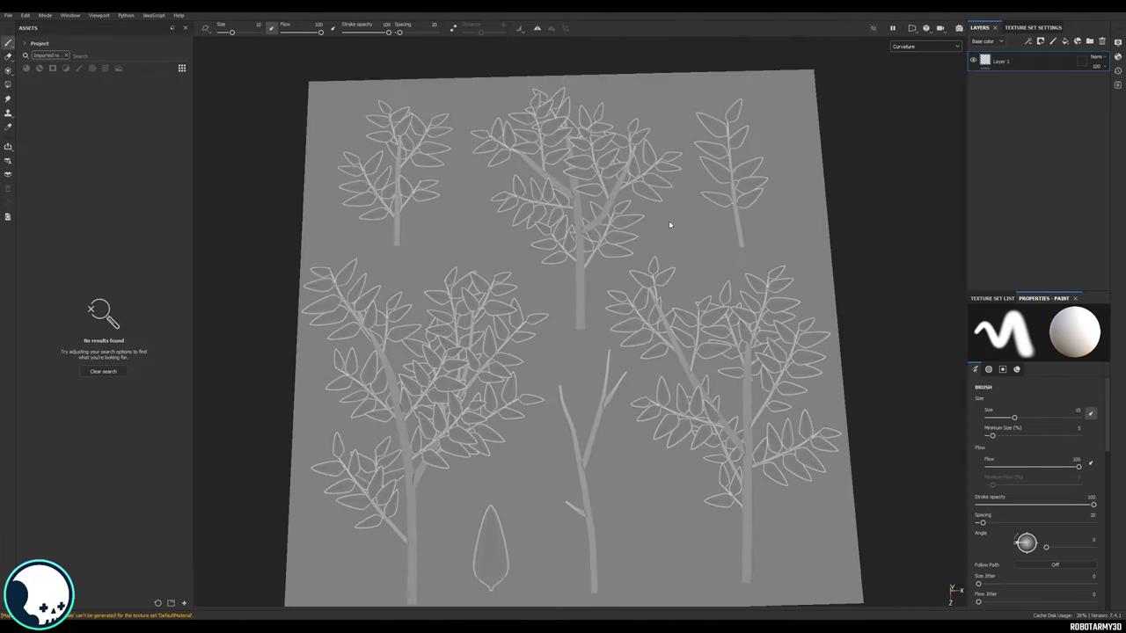
{"action": "left_click_drag", "start_coordinate": [670, 225], "coordinate": [623, 185], "text": "alt"}
Step: Display the ID mesh map to check the leaf and branch color separation, and return to the Material view
{"action": "left_click", "coordinate": [922, 47]}
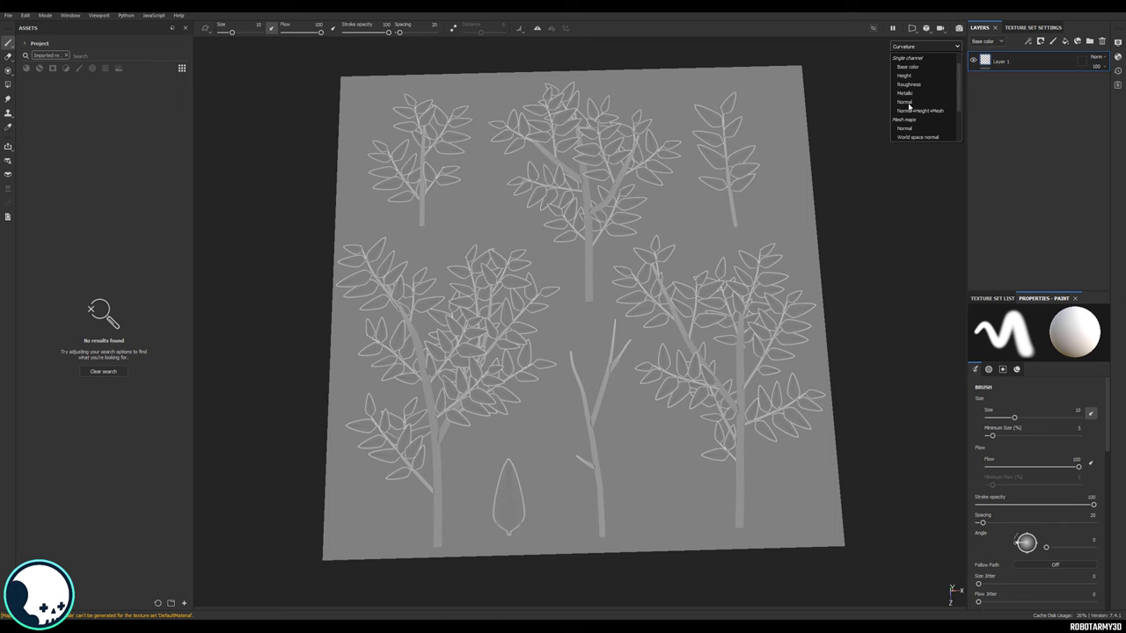
{"action": "left_click", "coordinate": [916, 93]}
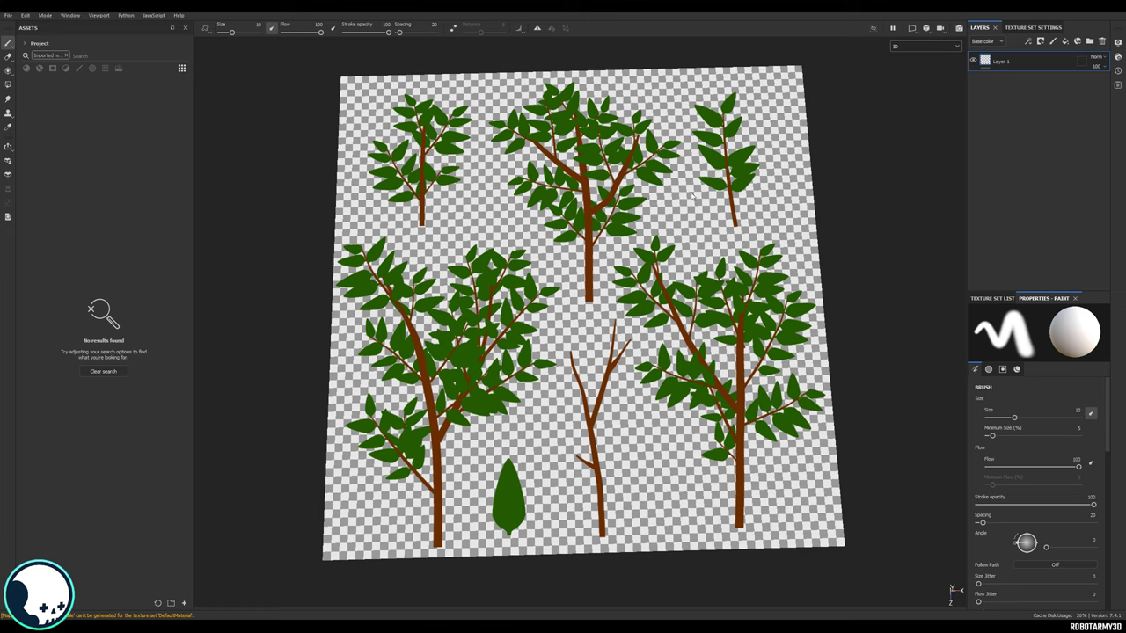
{"action": "left_click", "coordinate": [913, 49]}
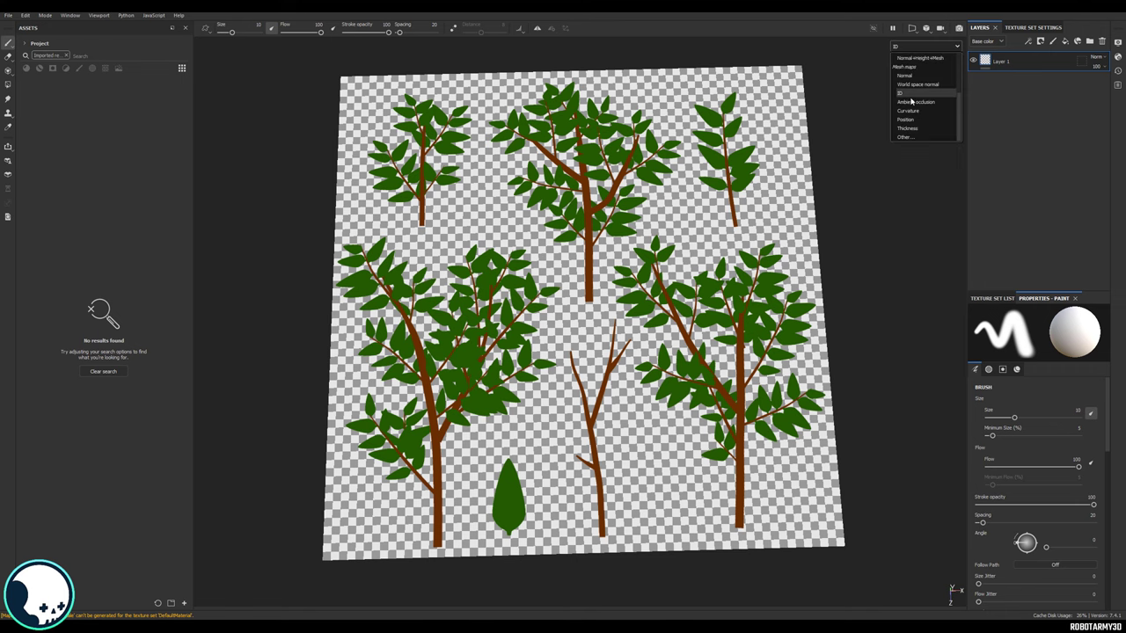
{"action": "left_click", "coordinate": [920, 64]}
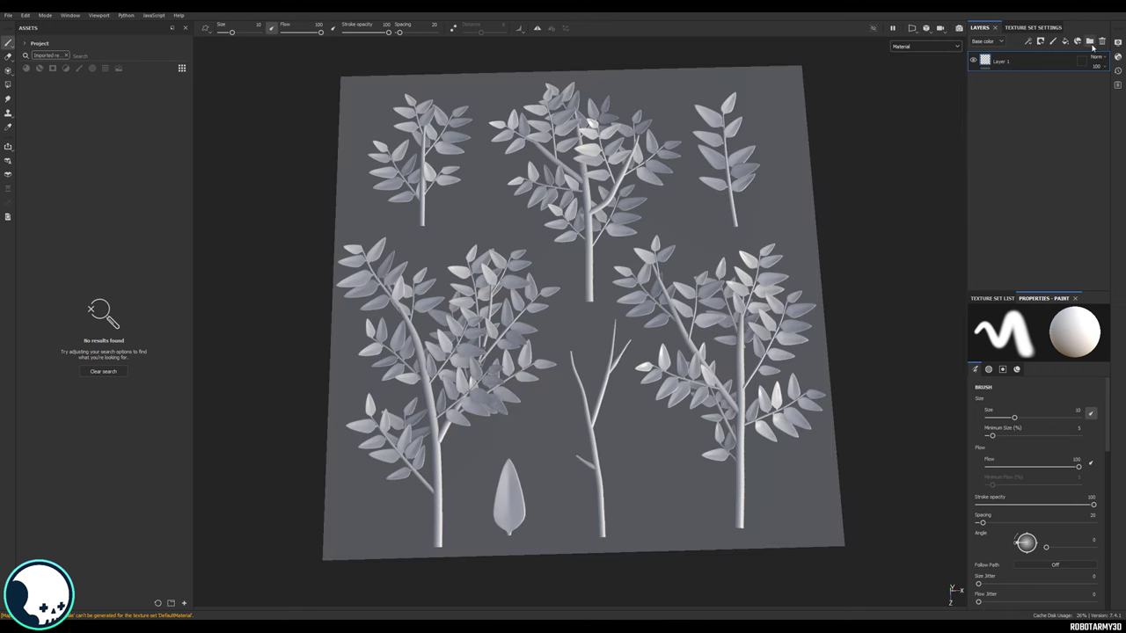
Step: Create two layer folders above the existing layer, naming the lower one Branch and the upper one Leaf
{"action": "left_click", "coordinate": [1090, 42]}
{"action": "double_click", "coordinate": [1012, 62]}
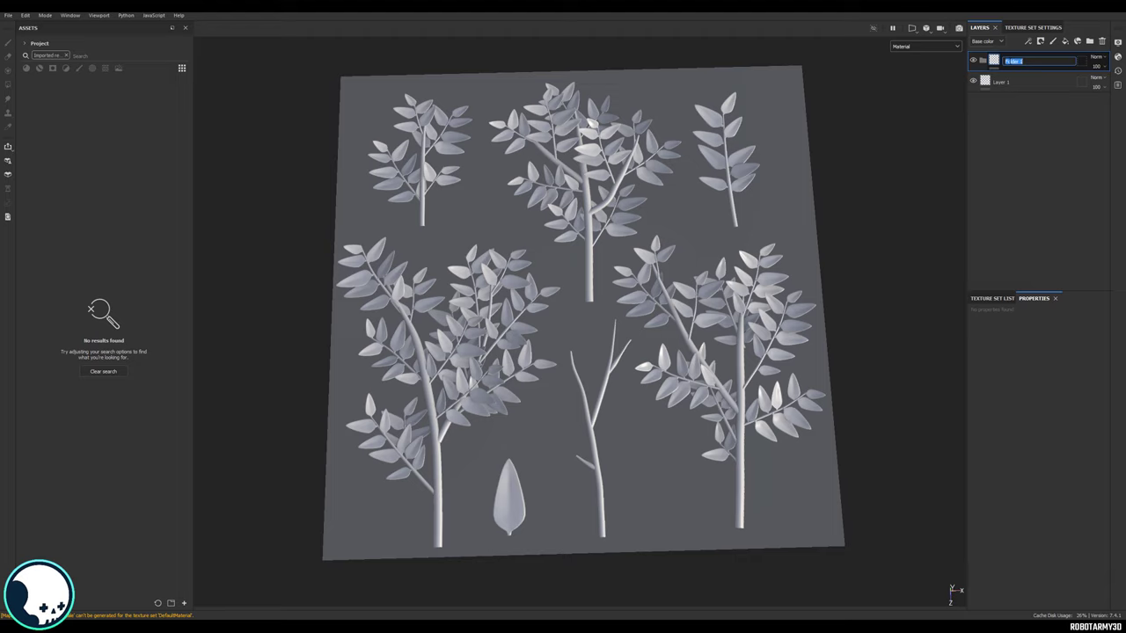
{"action": "type", "text": "Branch"}
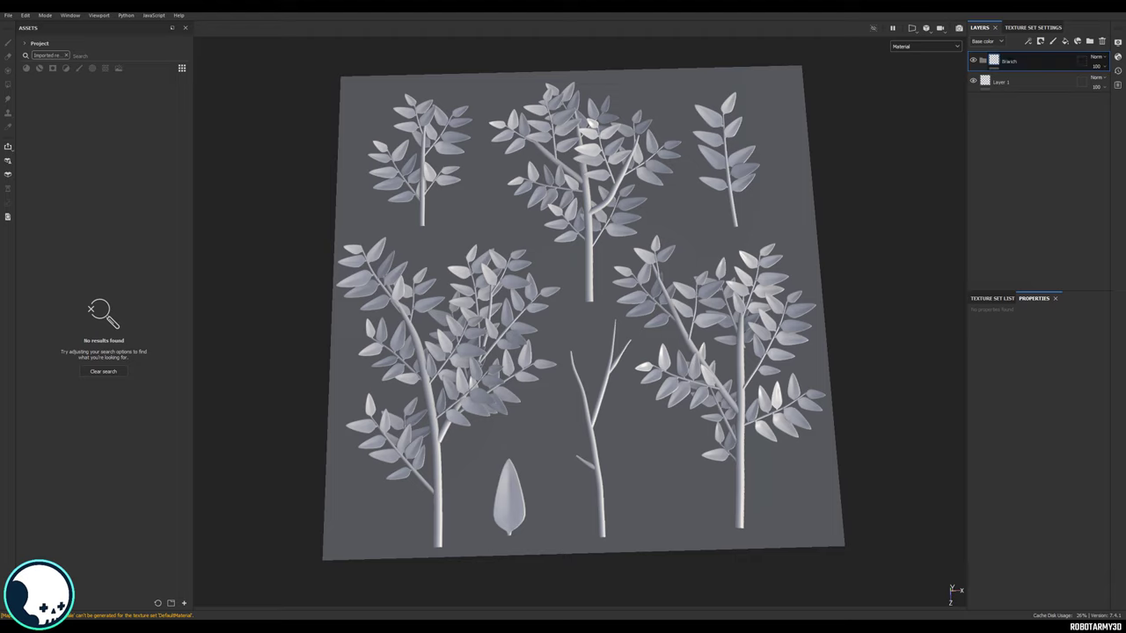
{"action": "key", "text": "Return"}
{"action": "left_click", "coordinate": [1090, 42]}
{"action": "double_click", "coordinate": [1009, 62]}
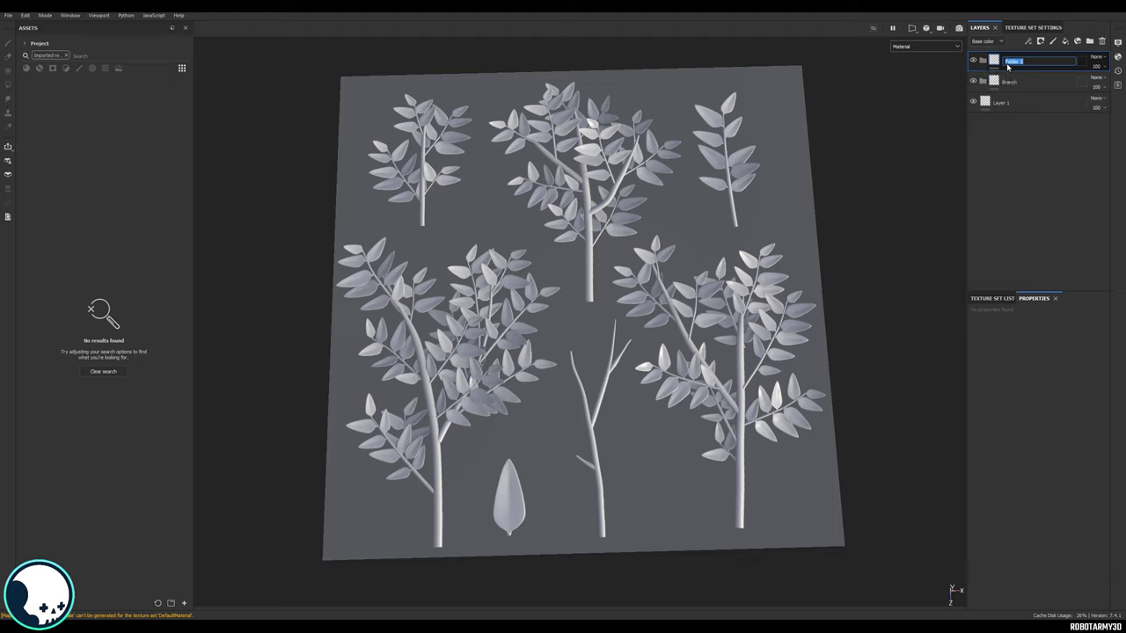
{"action": "key", "text": "Return"}
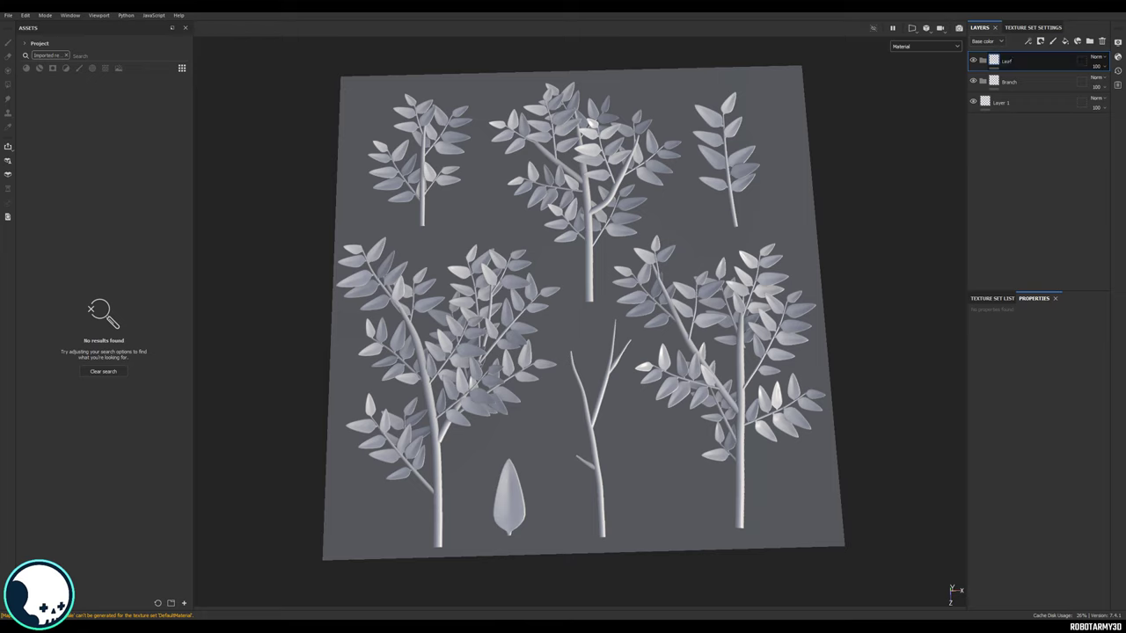
Step: Add a fill layer inside the Branch folder and set its base color to brown 6F4F28
{"action": "left_click", "coordinate": [1065, 42]}
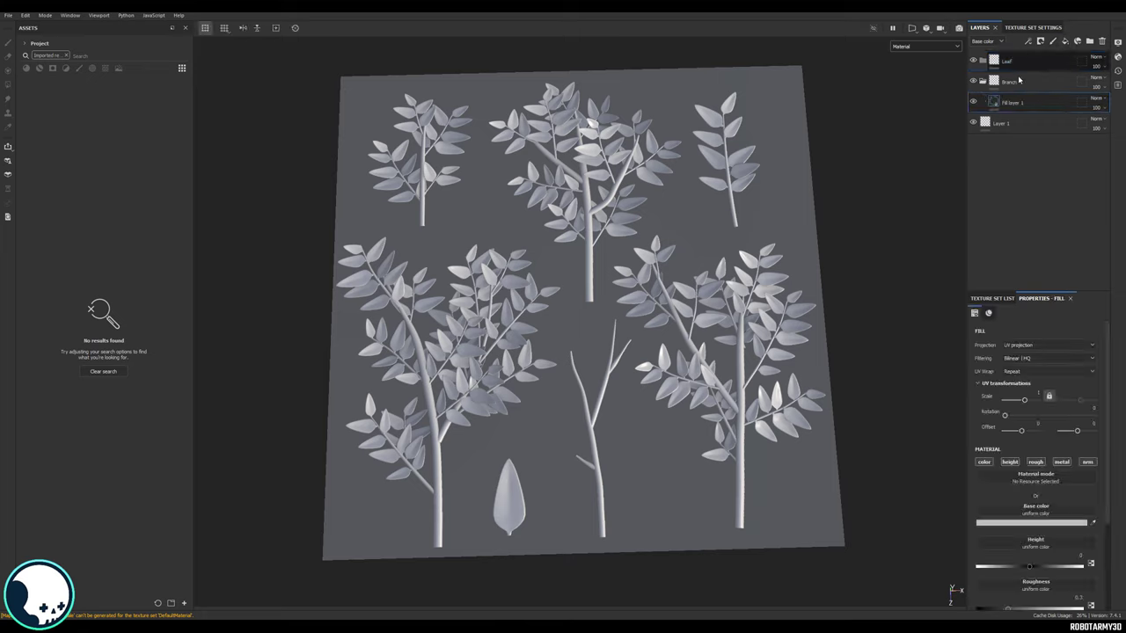
{"action": "left_click", "coordinate": [1031, 523]}
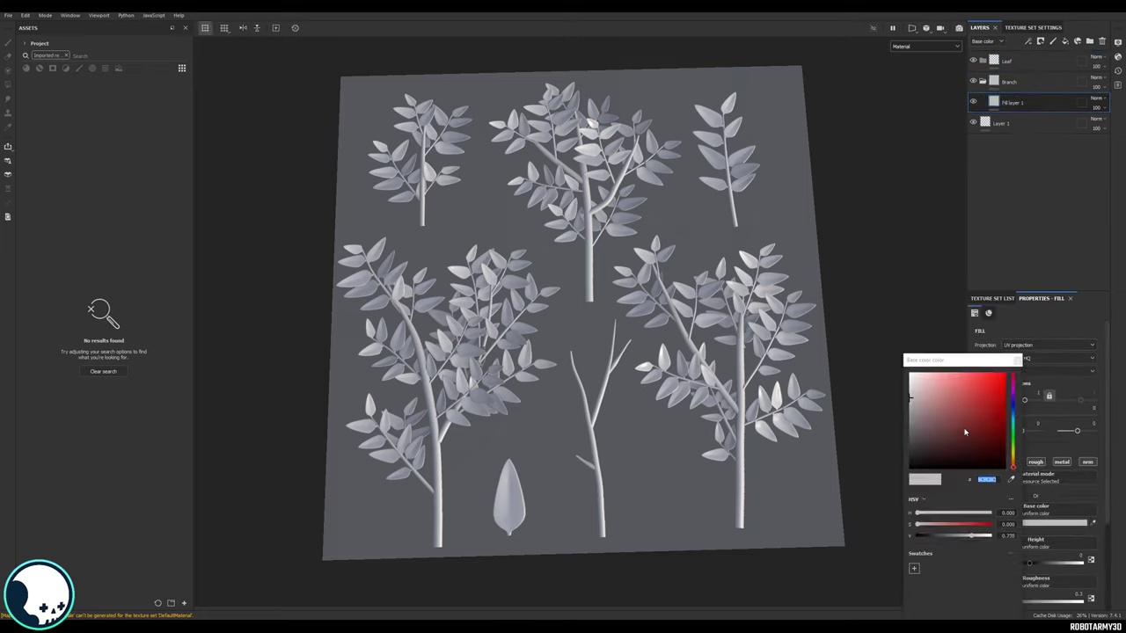
{"action": "left_click", "coordinate": [968, 428]}
{"action": "left_click", "coordinate": [1012, 452]}
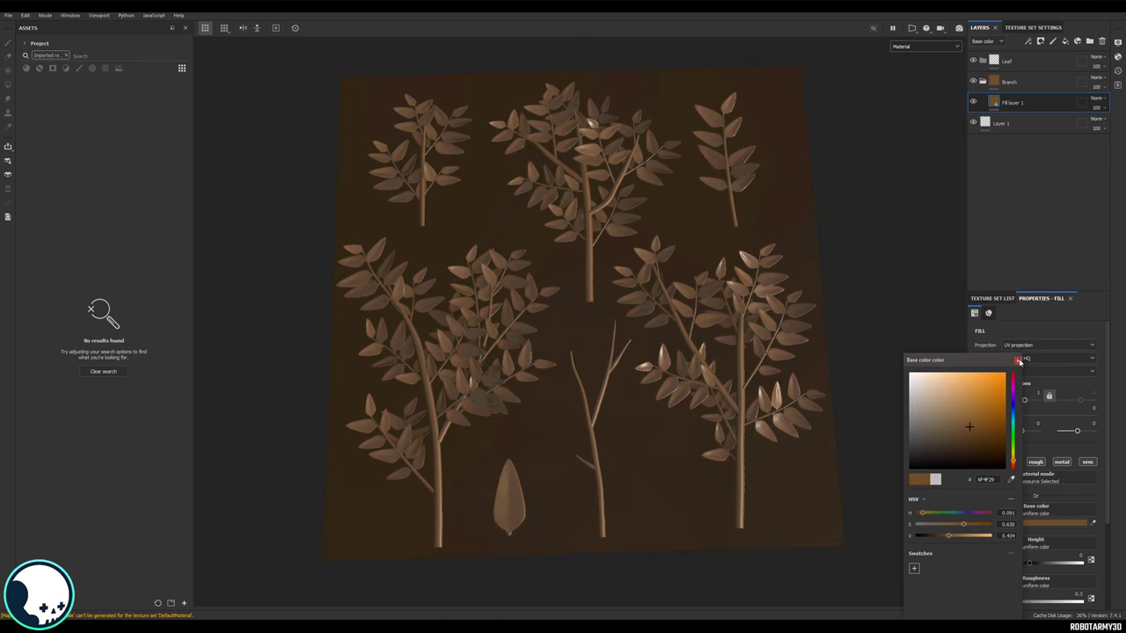
{"action": "left_click", "coordinate": [1018, 360]}
Step: Add a fill layer inside the Leaf folder with a green base color, and collapse the Leaf and Branch folders
{"action": "left_click", "coordinate": [1007, 78]}
{"action": "left_click", "coordinate": [1065, 41]}
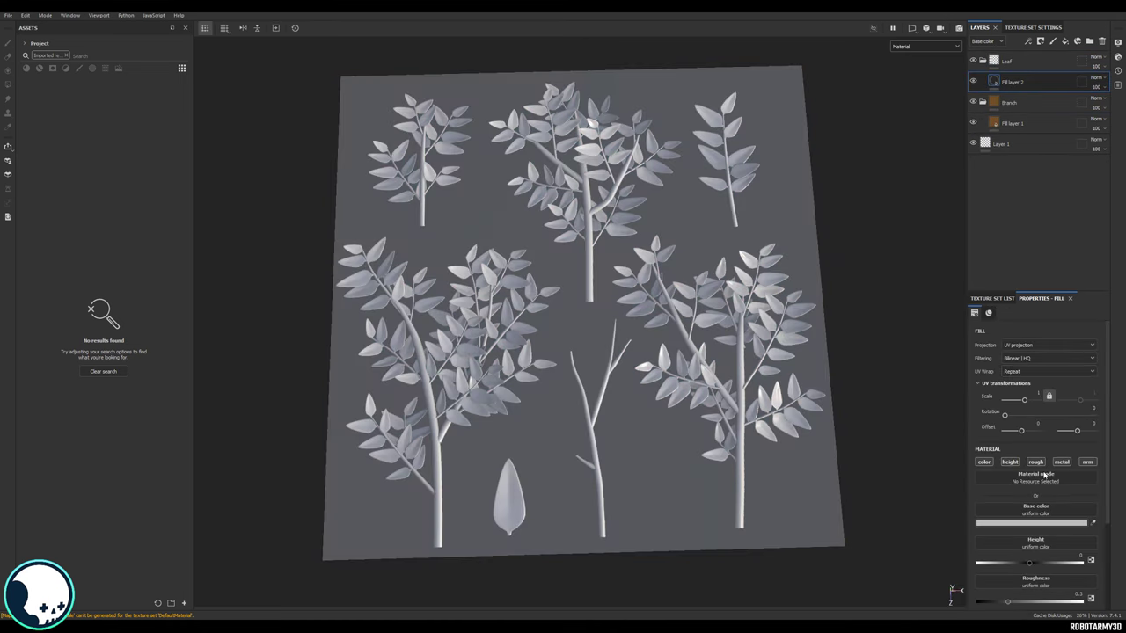
{"action": "left_click", "coordinate": [1051, 524]}
{"action": "left_click", "coordinate": [1036, 442]}
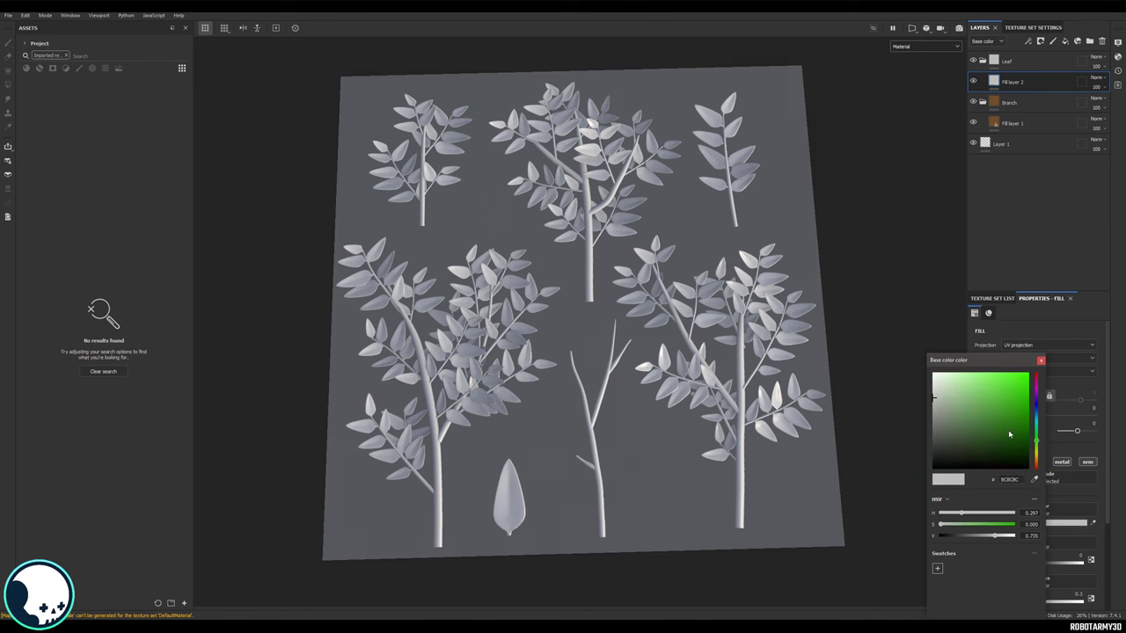
{"action": "left_click", "coordinate": [1023, 62]}
{"action": "left_click", "coordinate": [1011, 105]}
{"action": "left_click", "coordinate": [983, 102]}
{"action": "left_click", "coordinate": [983, 63]}
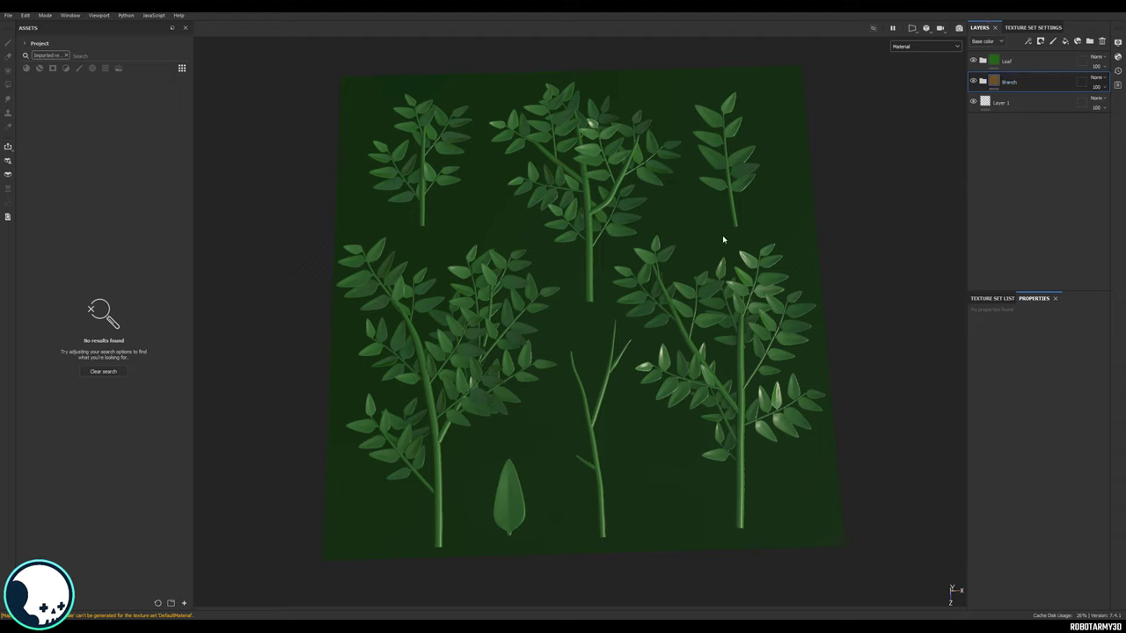
Step: Add a color selection mask to the Branch folder and pick the branches' ID color from the plane
{"action": "right_click", "coordinate": [1025, 84]}
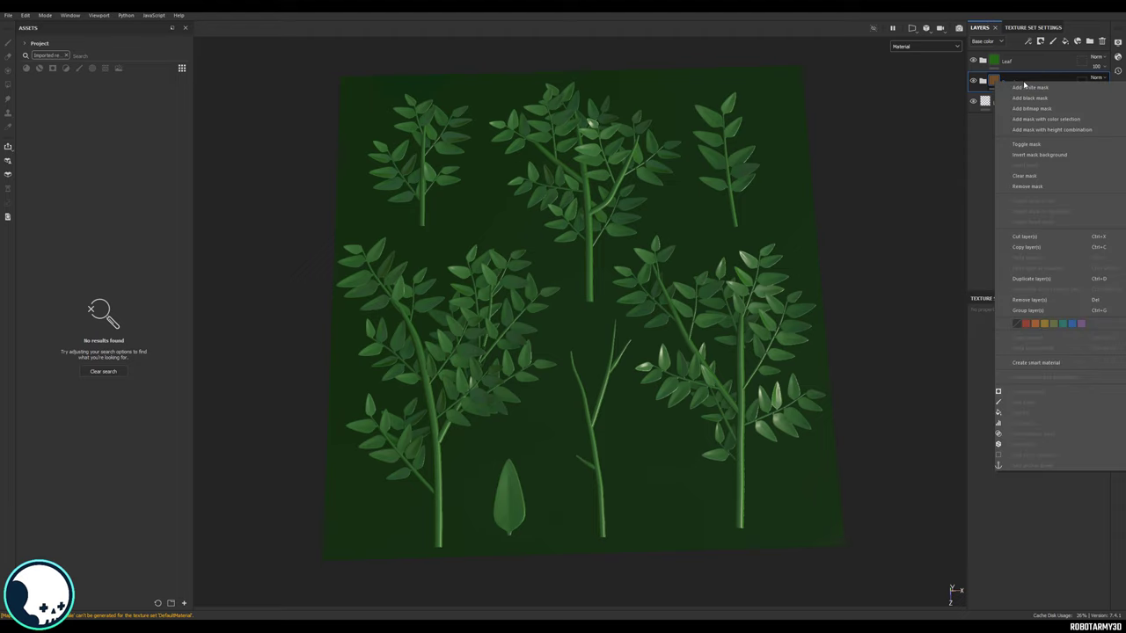
{"action": "left_click", "coordinate": [1051, 119]}
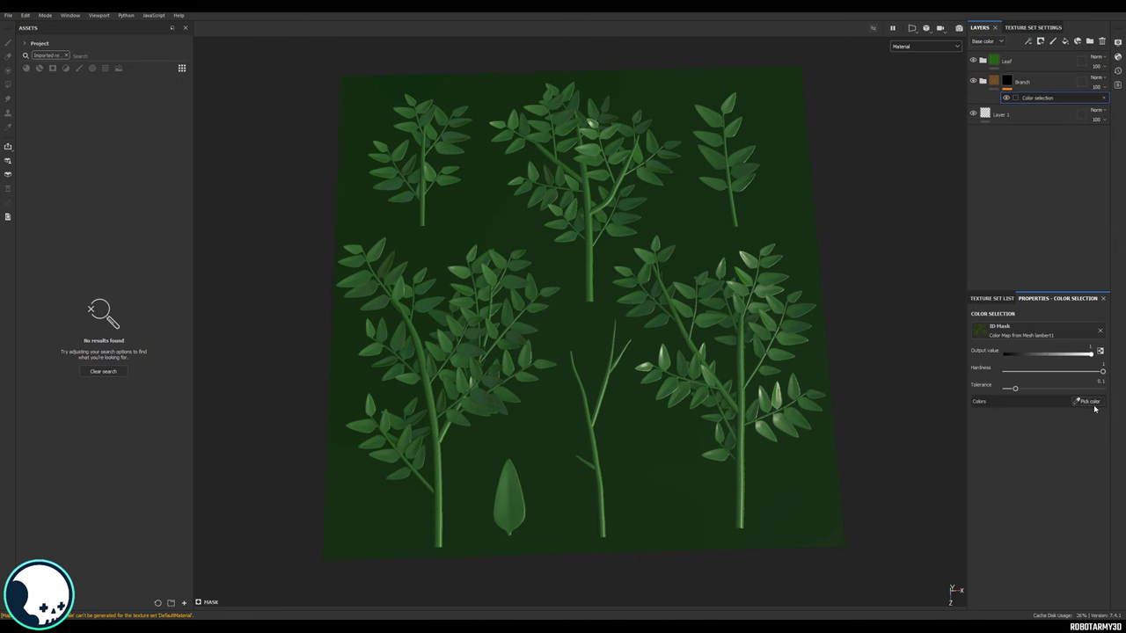
{"action": "left_click", "coordinate": [1089, 402]}
{"action": "left_click", "coordinate": [742, 361]}
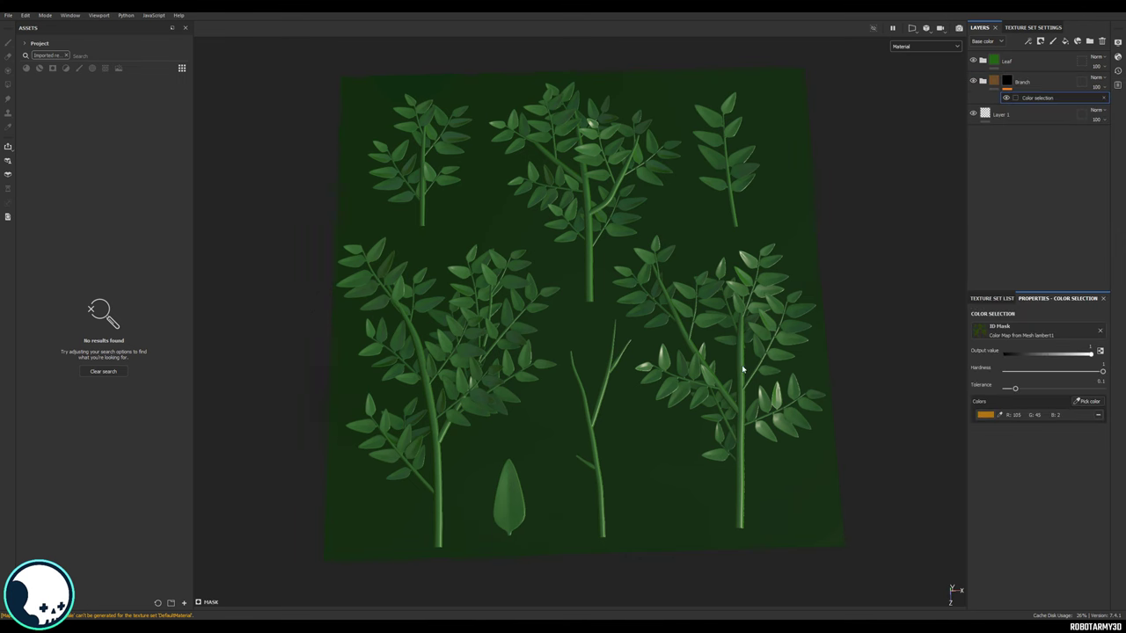
Step: Add a color selection mask to the Leaf folder and pick the leaves' green ID color
{"action": "right_click", "coordinate": [1041, 64]}
{"action": "left_click", "coordinate": [1056, 107]}
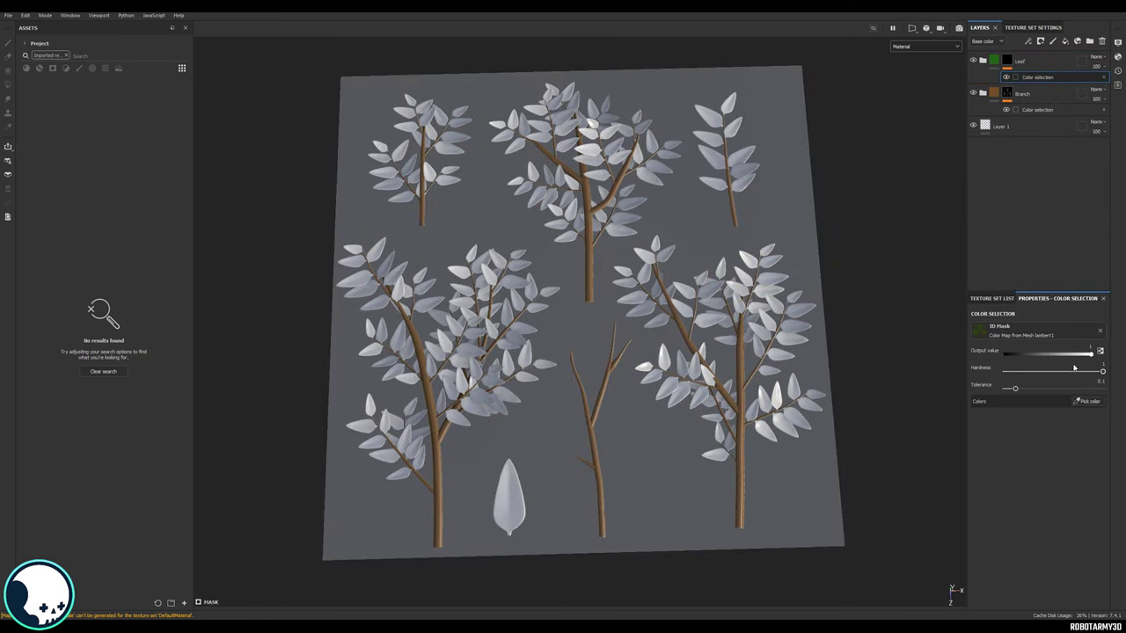
{"action": "left_click", "coordinate": [1090, 402]}
{"action": "left_click", "coordinate": [765, 278]}
Step: Set the Leaf color selection's tolerance to 0.24 and its hardness to 0.98
{"action": "scroll", "coordinate": [616, 238], "scroll_direction": "up", "scroll_amount": 3}
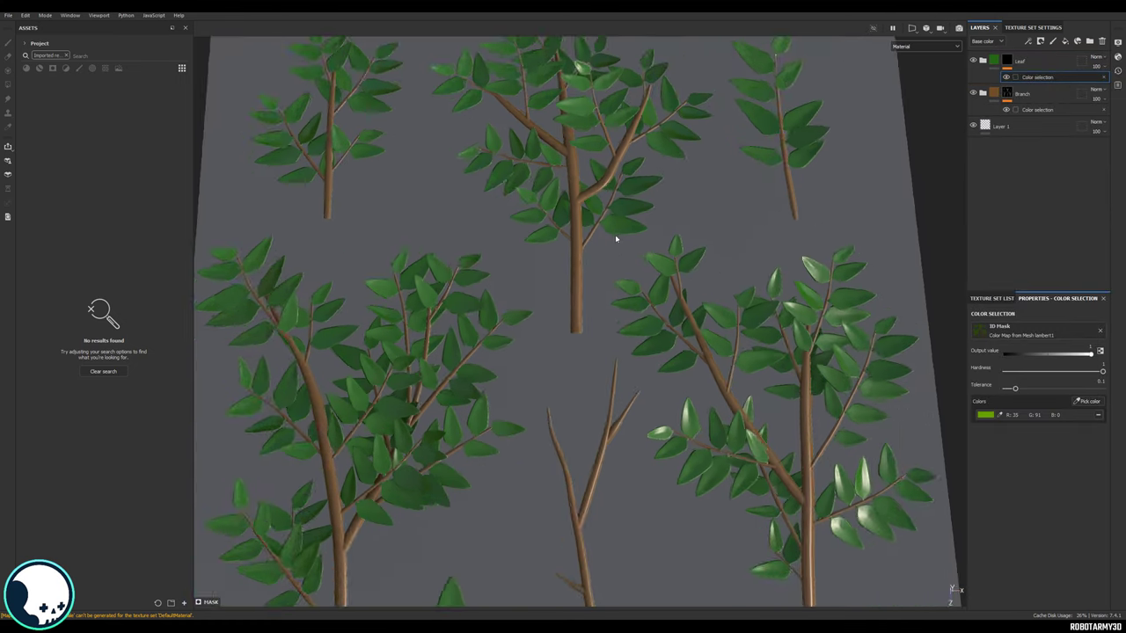
{"action": "scroll", "coordinate": [616, 238], "scroll_direction": "up", "scroll_amount": 6}
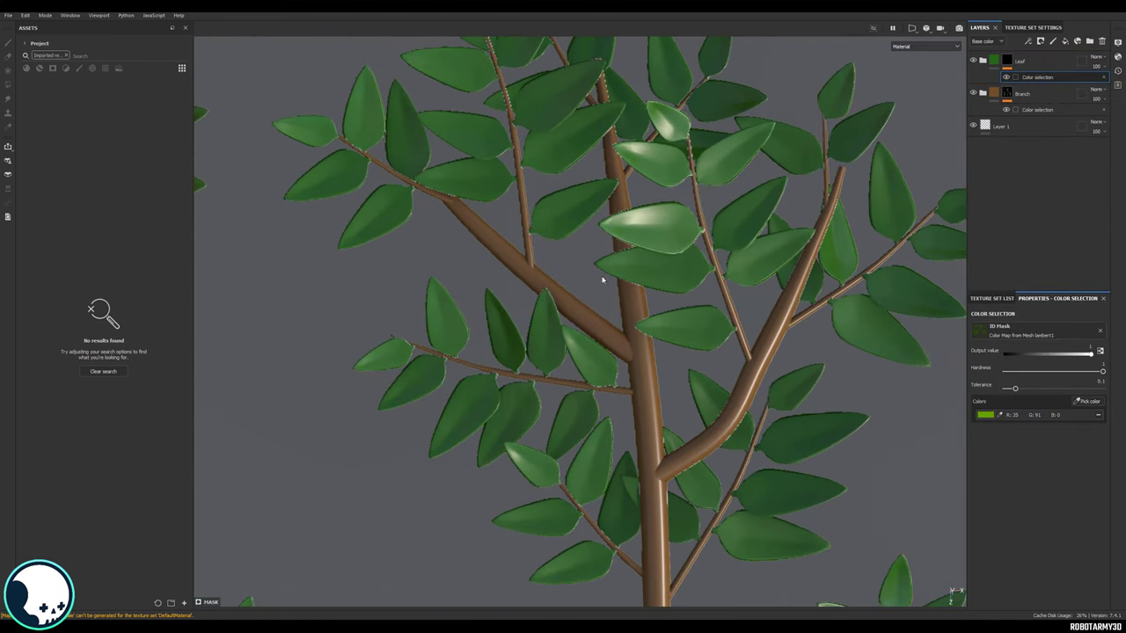
{"action": "scroll", "coordinate": [523, 172], "scroll_direction": "down", "scroll_amount": 2}
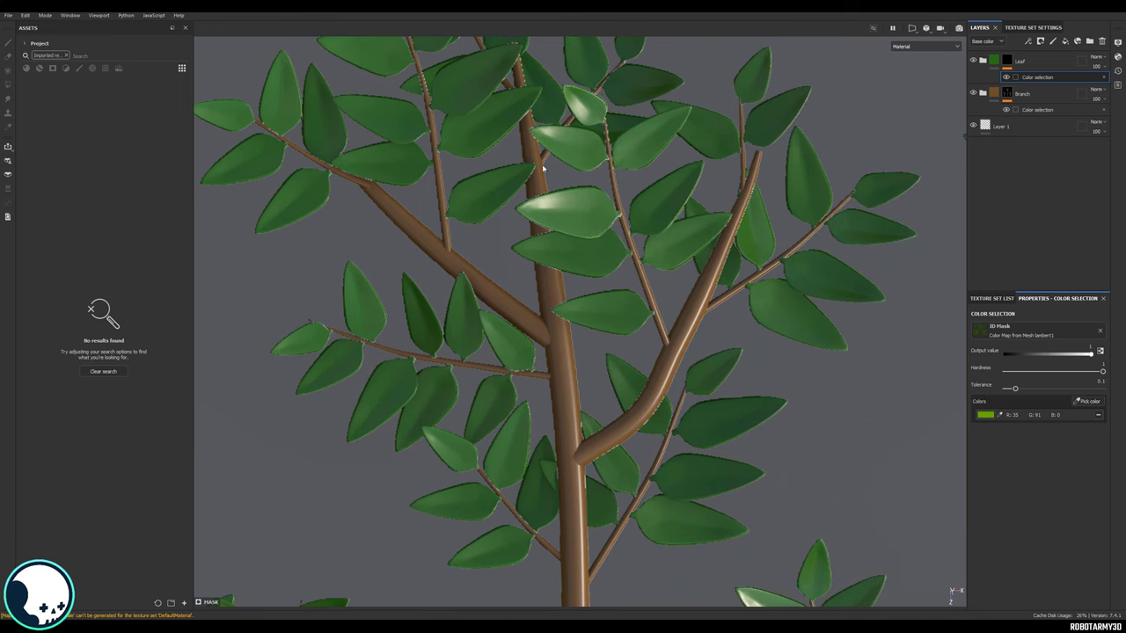
{"action": "scroll", "coordinate": [533, 178], "scroll_direction": "up", "scroll_amount": 5}
{"action": "scroll", "coordinate": [422, 237], "scroll_direction": "down", "scroll_amount": 6}
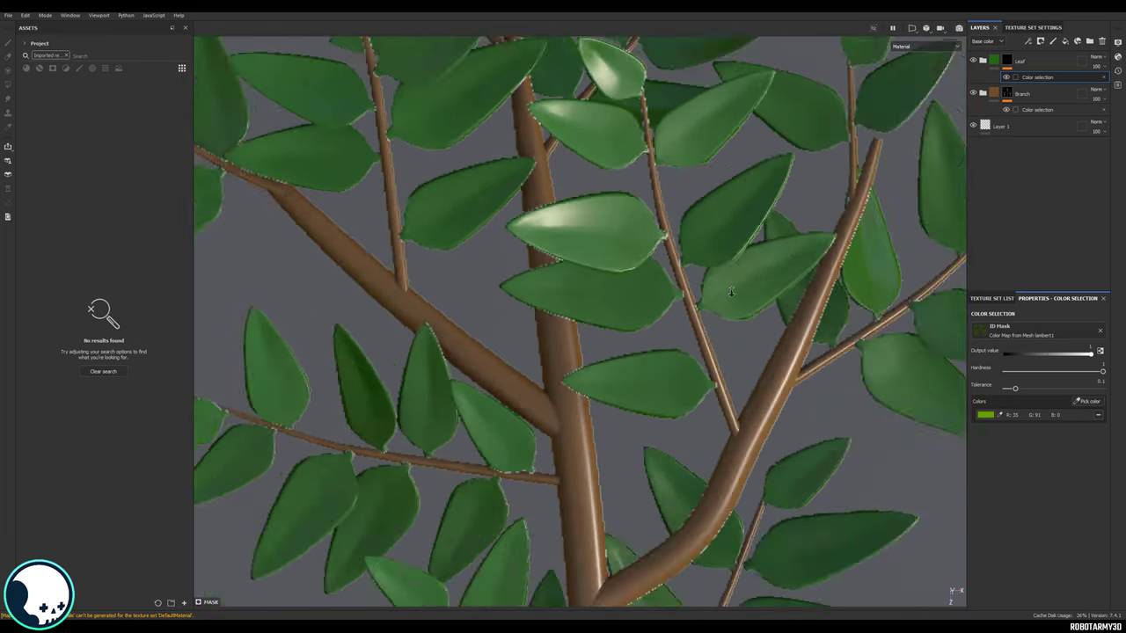
{"action": "middle_click_drag", "start_coordinate": [405, 247], "coordinate": [436, 269], "text": "alt"}
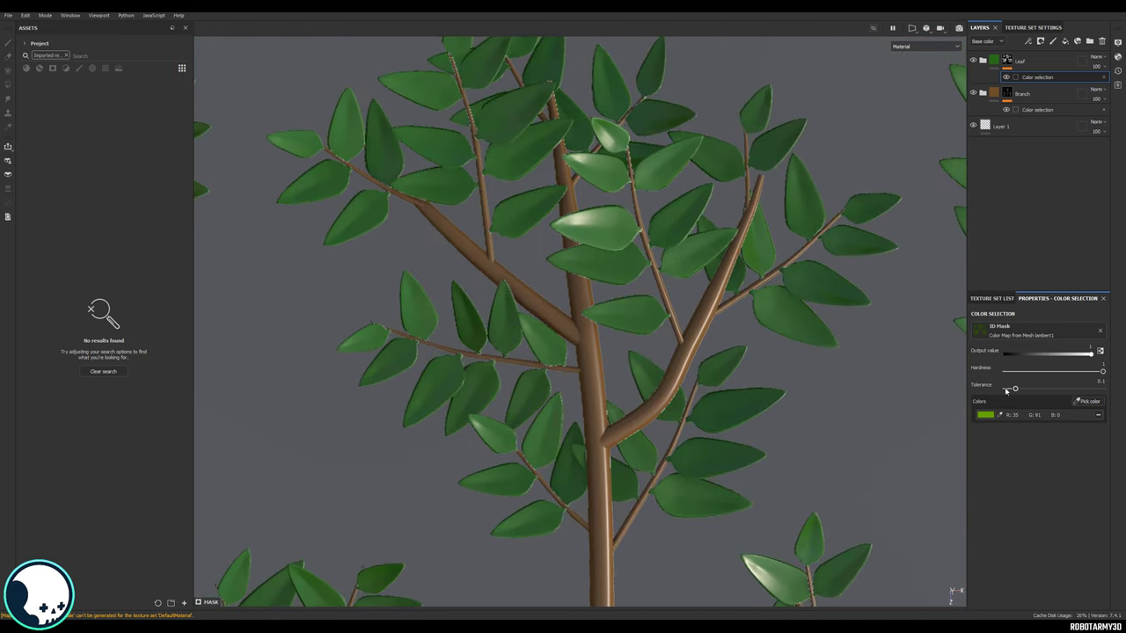
{"action": "mouse_move", "coordinate": [1016, 390]}
{"action": "left_mouse_down"}
{"action": "mouse_move", "coordinate": [1049, 388]}
{"action": "mouse_move", "coordinate": [1018, 392]}
{"action": "mouse_move", "coordinate": [1030, 393]}
{"action": "left_mouse_up"}
{"action": "mouse_move", "coordinate": [1097, 372]}
{"action": "left_mouse_down"}
{"action": "mouse_move", "coordinate": [1032, 371]}
{"action": "mouse_move", "coordinate": [1094, 370]}
{"action": "left_mouse_up"}
Step: Examine the mask edges where leaves meet branches across the foliage sheet, up close and from different angles
{"action": "right_click_drag", "start_coordinate": [716, 311], "coordinate": [615, 326], "text": "alt"}
{"action": "middle_click_drag", "start_coordinate": [616, 387], "coordinate": [640, 167], "text": "alt"}
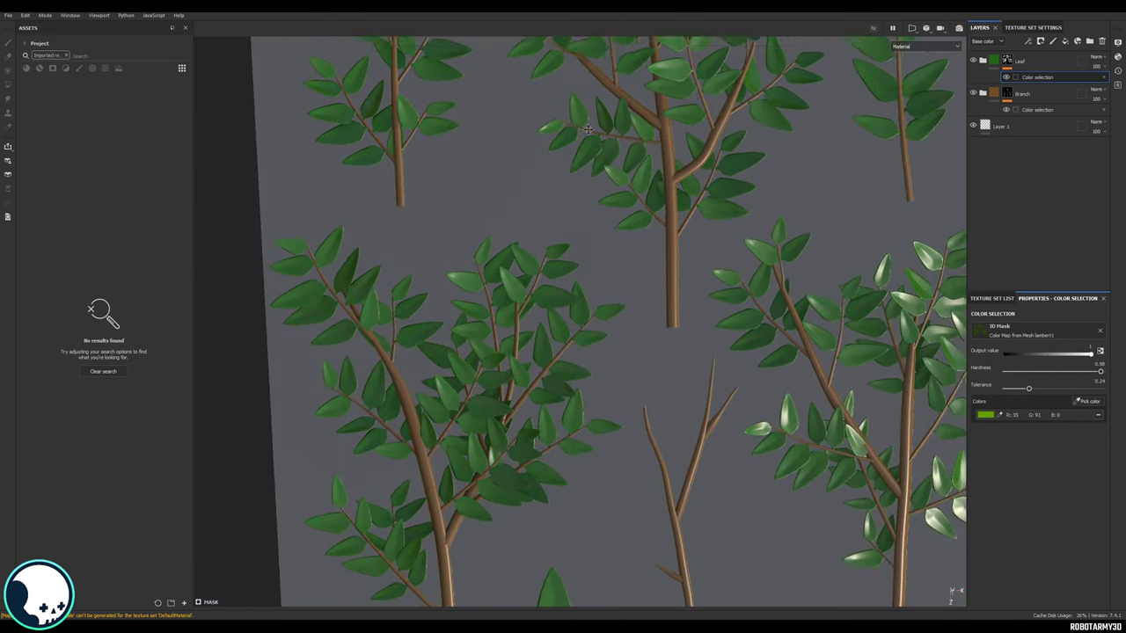
{"action": "right_click_drag", "start_coordinate": [370, 264], "coordinate": [425, 346], "text": "alt"}
{"action": "middle_click_drag", "start_coordinate": [426, 346], "coordinate": [611, 273], "text": "alt"}
{"action": "scroll", "coordinate": [609, 272], "scroll_direction": "up", "scroll_amount": 10}
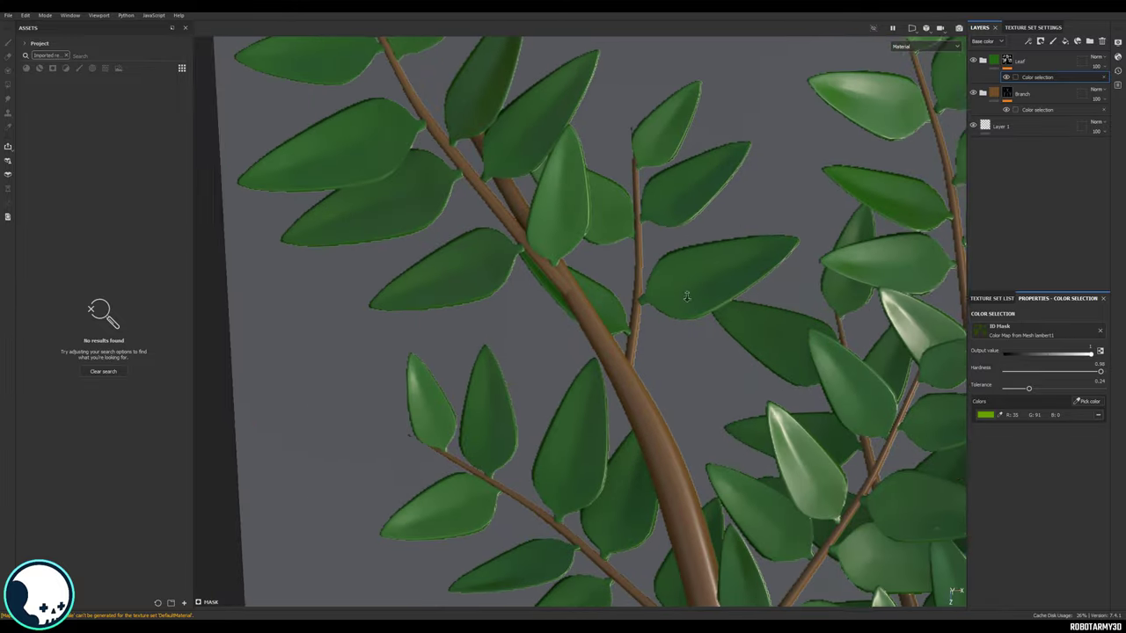
{"action": "scroll", "coordinate": [406, 213], "scroll_direction": "down", "scroll_amount": 10}
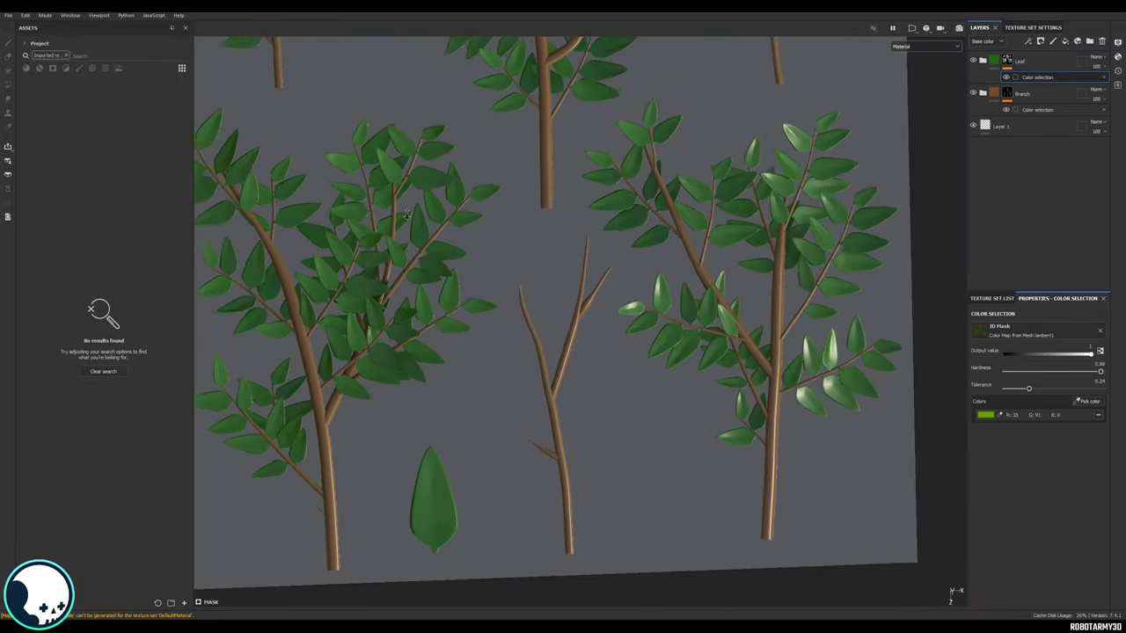
{"action": "right_click_drag", "start_coordinate": [406, 214], "coordinate": [380, 208], "text": "alt"}
{"action": "left_click_drag", "start_coordinate": [380, 208], "coordinate": [510, 168], "text": "alt"}
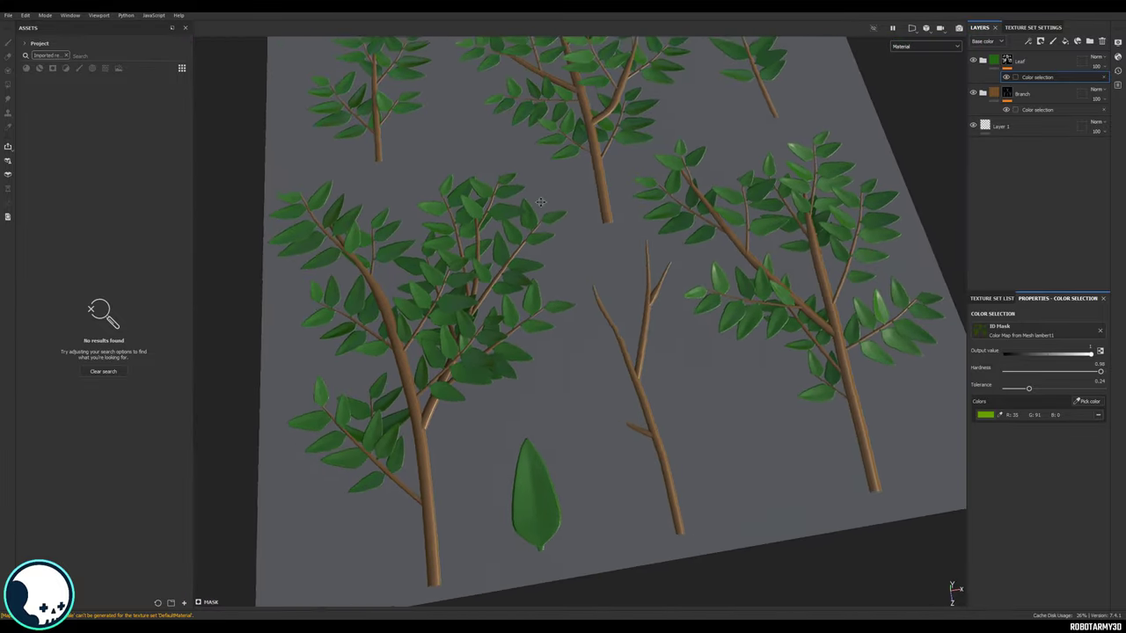
Step: Set the roughness of the brown fill layer inside the Branch folder to 0.8204
{"action": "left_click", "coordinate": [984, 93]}
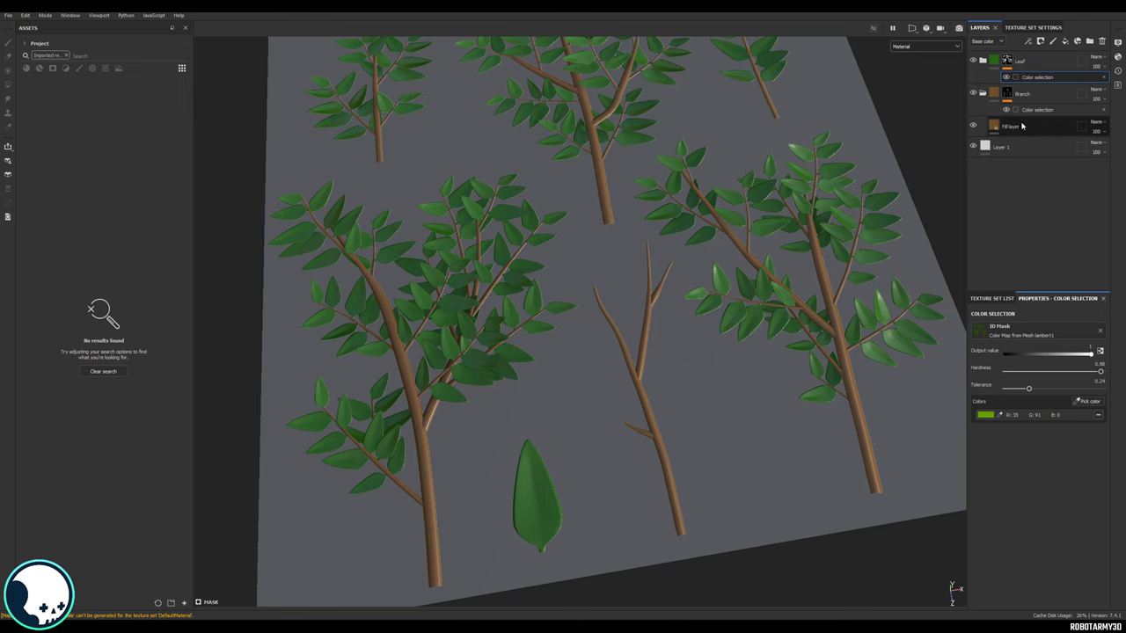
{"action": "left_click", "coordinate": [1023, 126]}
{"action": "right_click_drag", "start_coordinate": [642, 226], "coordinate": [712, 230], "text": "alt"}
{"action": "middle_click_drag", "start_coordinate": [915, 273], "coordinate": [712, 202], "text": "alt"}
{"action": "scroll", "coordinate": [713, 202], "scroll_direction": "down", "scroll_amount": 5}
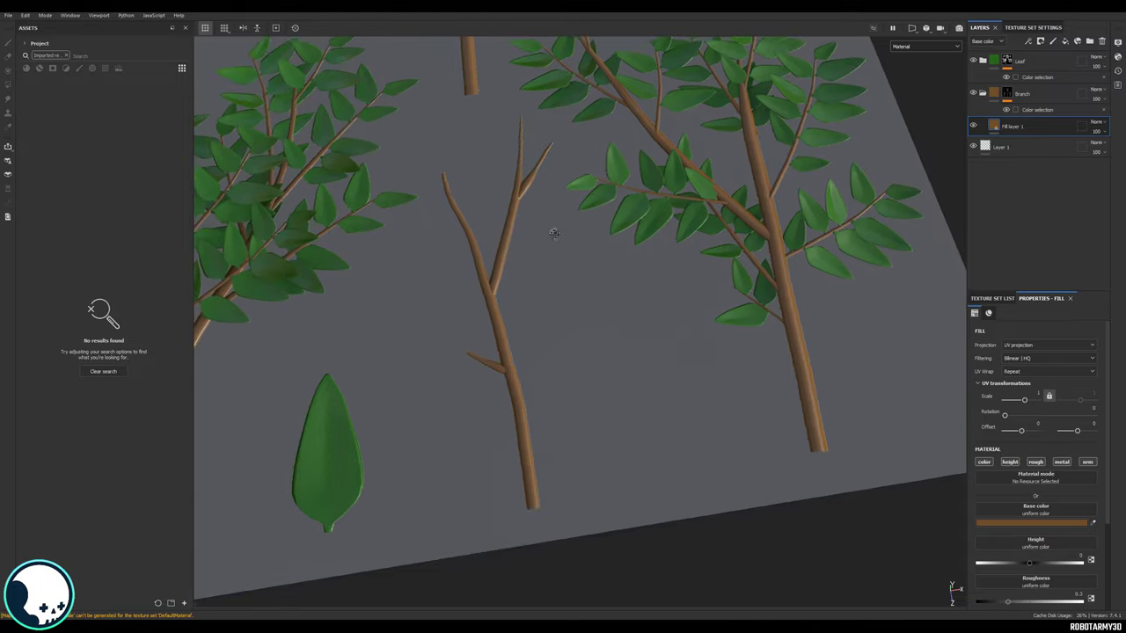
{"action": "scroll", "coordinate": [994, 547], "scroll_direction": "down", "scroll_amount": 3}
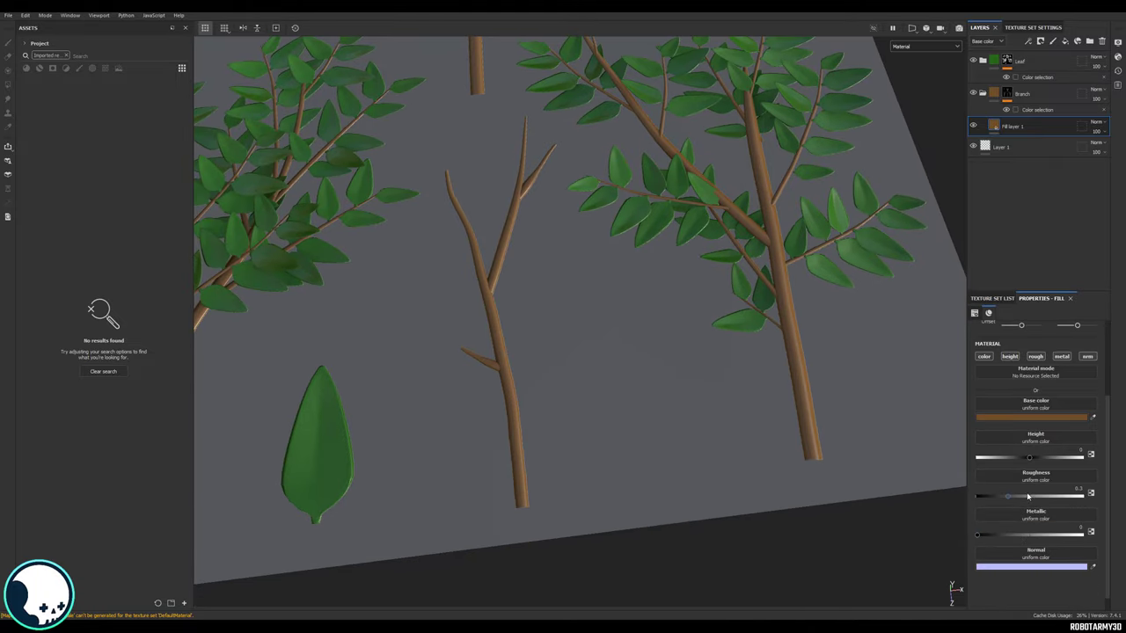
{"action": "left_click_drag", "start_coordinate": [1027, 497], "coordinate": [1069, 497]}
{"action": "left_click_drag", "start_coordinate": [856, 448], "coordinate": [1083, 191], "text": "alt"}
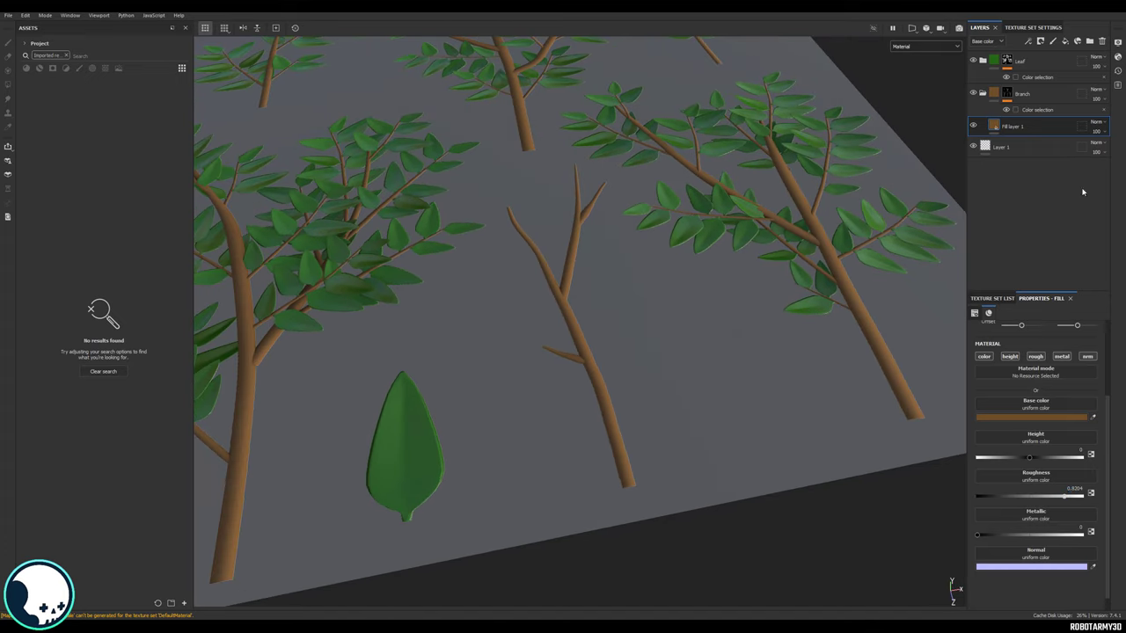
Step: Change the Branch fill layer's base color to the muted grey-brown 786A54
{"action": "left_click", "coordinate": [1068, 419]}
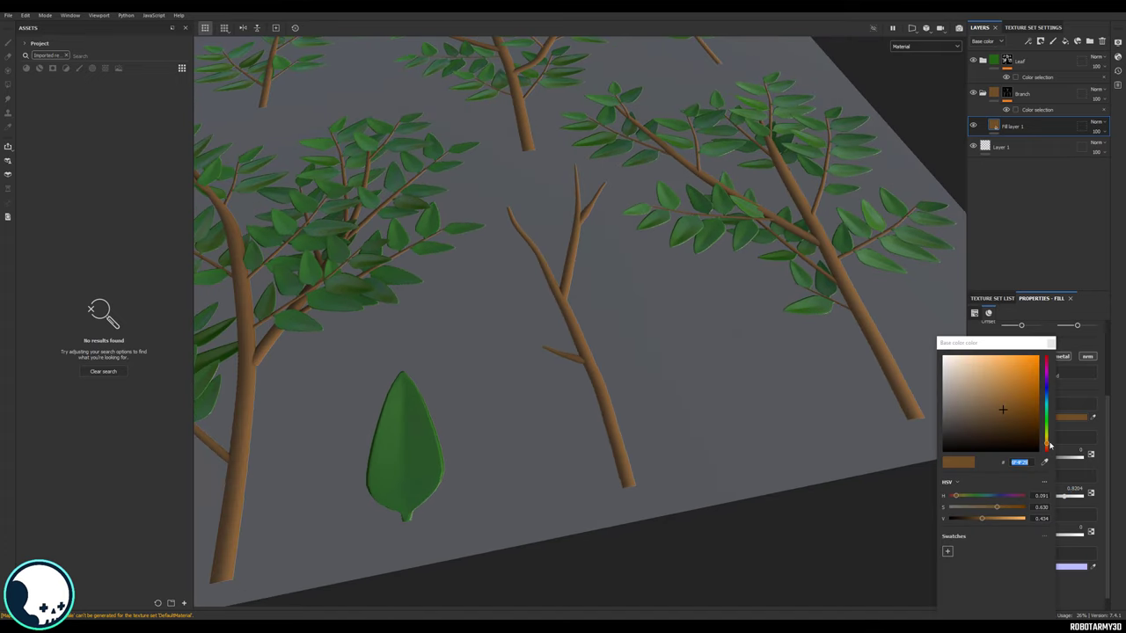
{"action": "left_click_drag", "start_coordinate": [1047, 428], "coordinate": [1047, 404]}
{"action": "left_click", "coordinate": [987, 396]}
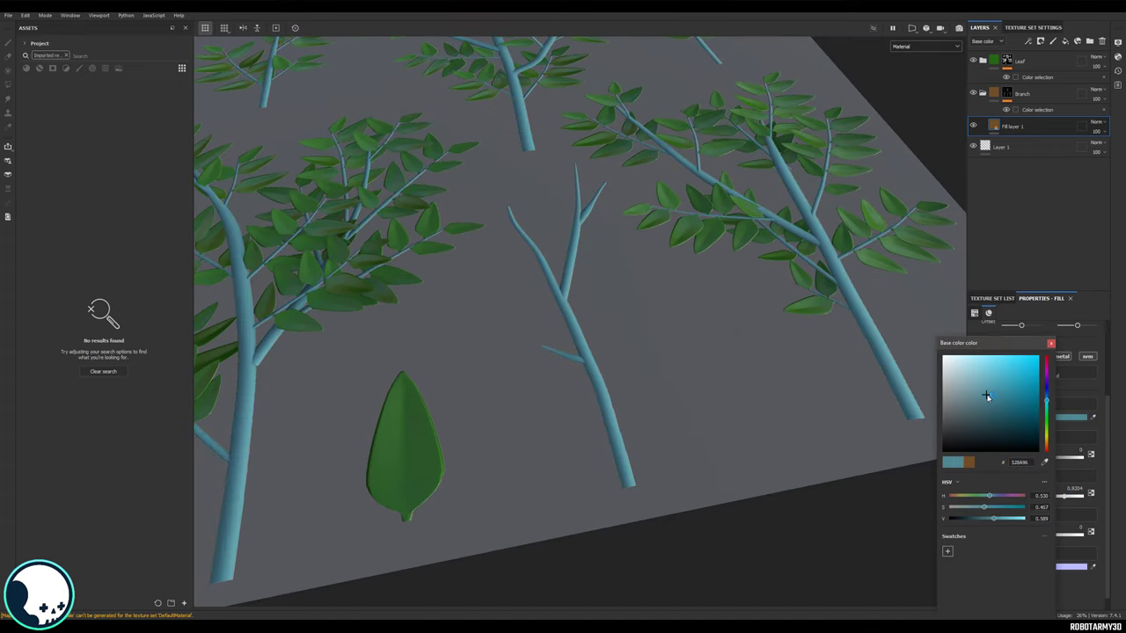
{"action": "left_click_drag", "start_coordinate": [1047, 444], "coordinate": [1047, 440]}
{"action": "mouse_move", "coordinate": [987, 395]}
{"action": "left_mouse_down"}
{"action": "mouse_move", "coordinate": [965, 426]}
{"action": "mouse_move", "coordinate": [982, 410]}
{"action": "mouse_move", "coordinate": [967, 402]}
{"action": "left_mouse_up"}
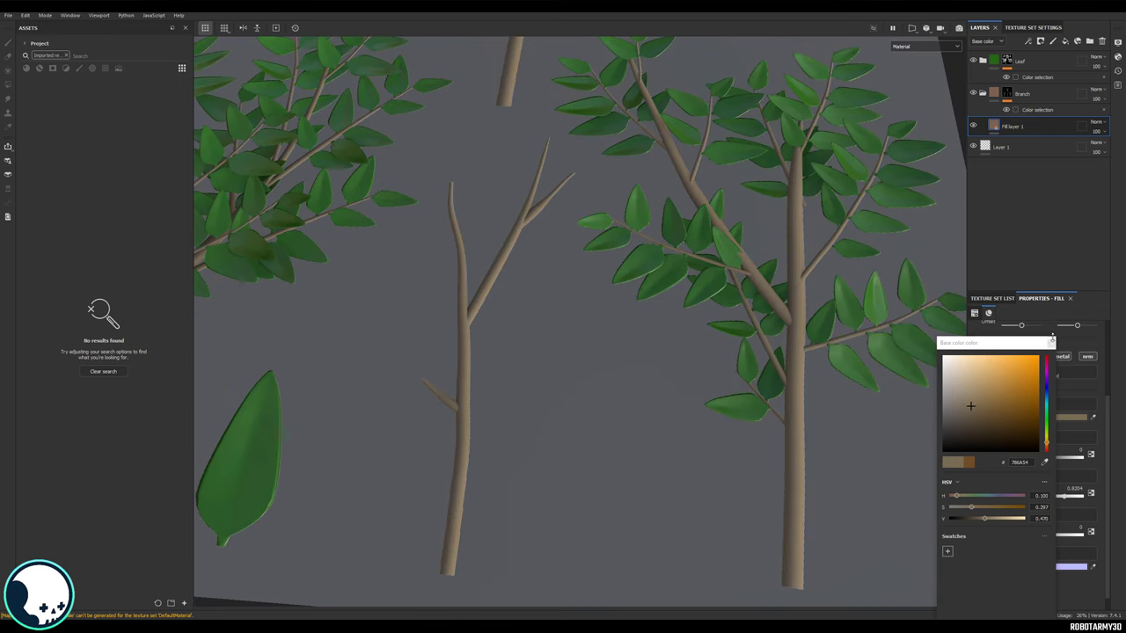
{"action": "left_click", "coordinate": [1050, 343]}
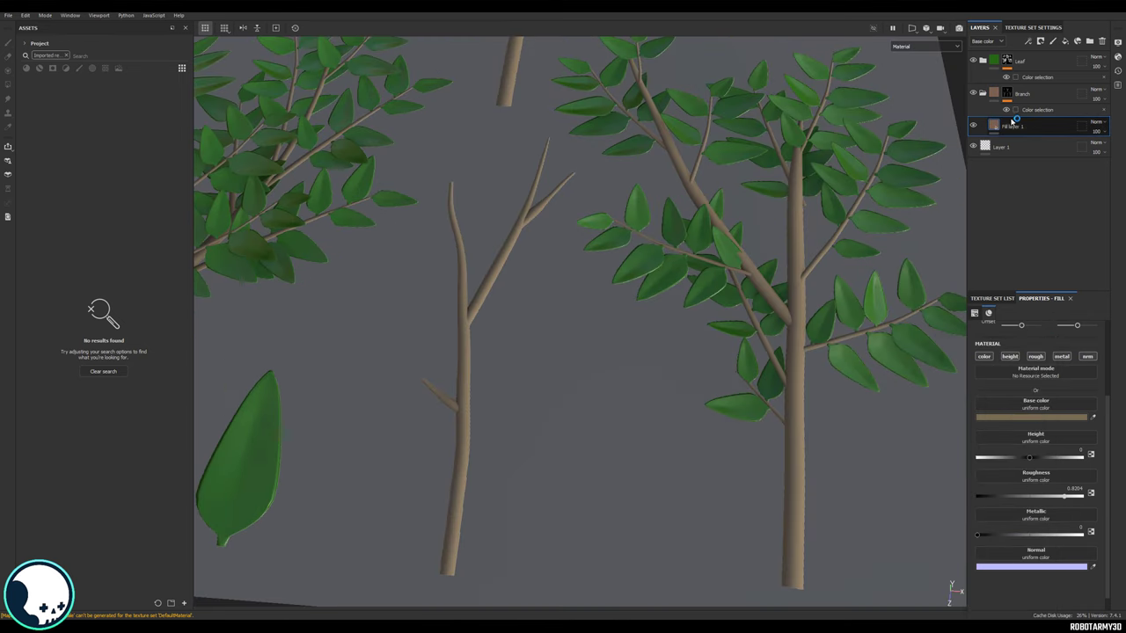
Step: Add a fill layer above the grey-brown one, assign Paint_Strokes_Wood_01 as its base color, and keep only the color channel active
{"action": "left_click", "coordinate": [1065, 41]}
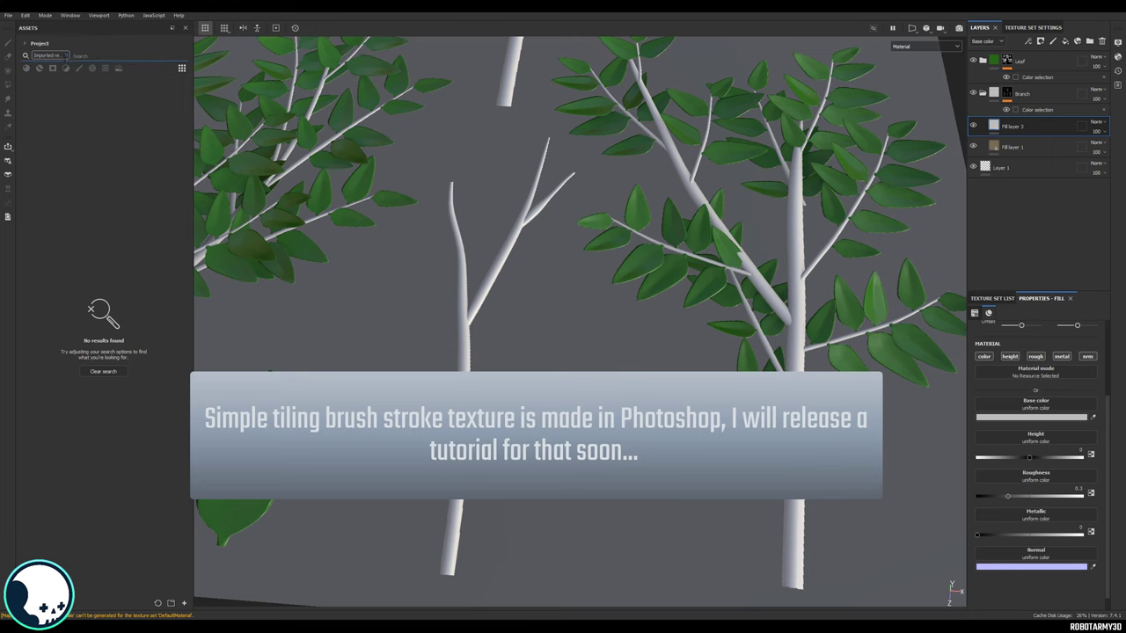
{"action": "left_click", "coordinate": [65, 55]}
{"action": "mouse_move", "coordinate": [123, 94]}
{"action": "left_mouse_down"}
{"action": "mouse_move", "coordinate": [189, 138]}
{"action": "mouse_move", "coordinate": [1051, 412]}
{"action": "mouse_move", "coordinate": [1038, 406]}
{"action": "left_mouse_up"}
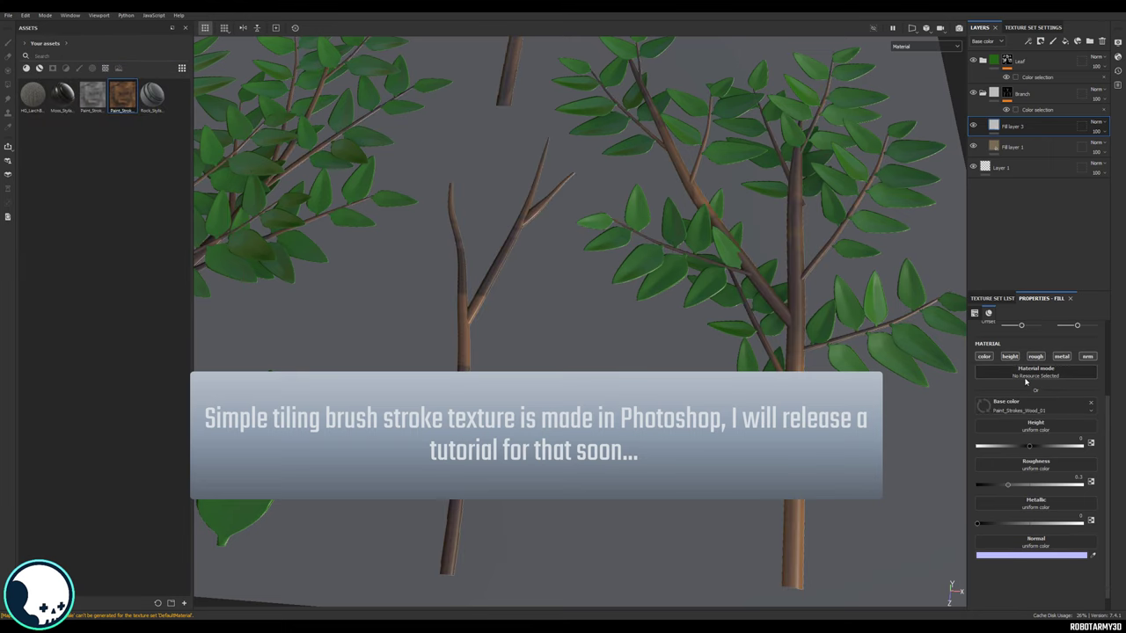
{"action": "left_click", "coordinate": [1011, 357]}
{"action": "left_click", "coordinate": [1038, 357]}
{"action": "left_click", "coordinate": [1064, 357]}
{"action": "left_click", "coordinate": [1087, 357]}
Step: Set the UV scale of the Paint_Strokes_Wood_01 fill layer to 4
{"action": "left_click_drag", "start_coordinate": [668, 303], "coordinate": [655, 338], "text": "alt"}
{"action": "right_click_drag", "start_coordinate": [655, 339], "coordinate": [609, 363], "text": "alt"}
{"action": "middle_click_drag", "start_coordinate": [608, 363], "coordinate": [533, 357], "text": "alt"}
{"action": "left_click_drag", "start_coordinate": [533, 358], "coordinate": [486, 328], "text": "alt"}
{"action": "middle_click_drag", "start_coordinate": [486, 327], "coordinate": [491, 308], "text": "alt"}
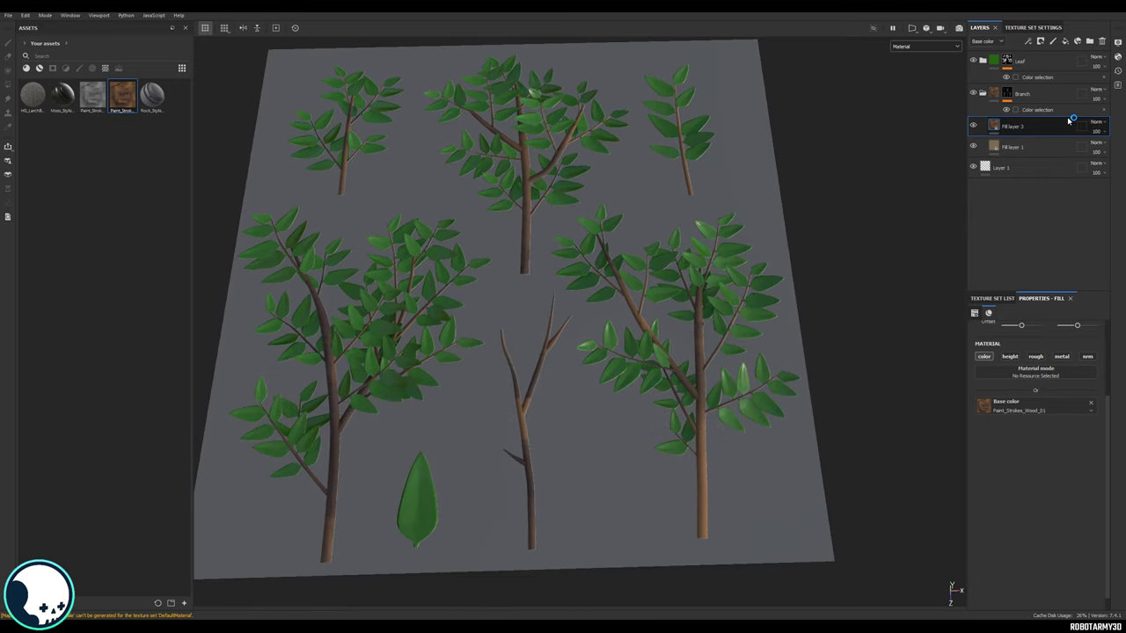
{"action": "scroll", "coordinate": [578, 156], "scroll_direction": "up", "scroll_amount": 5}
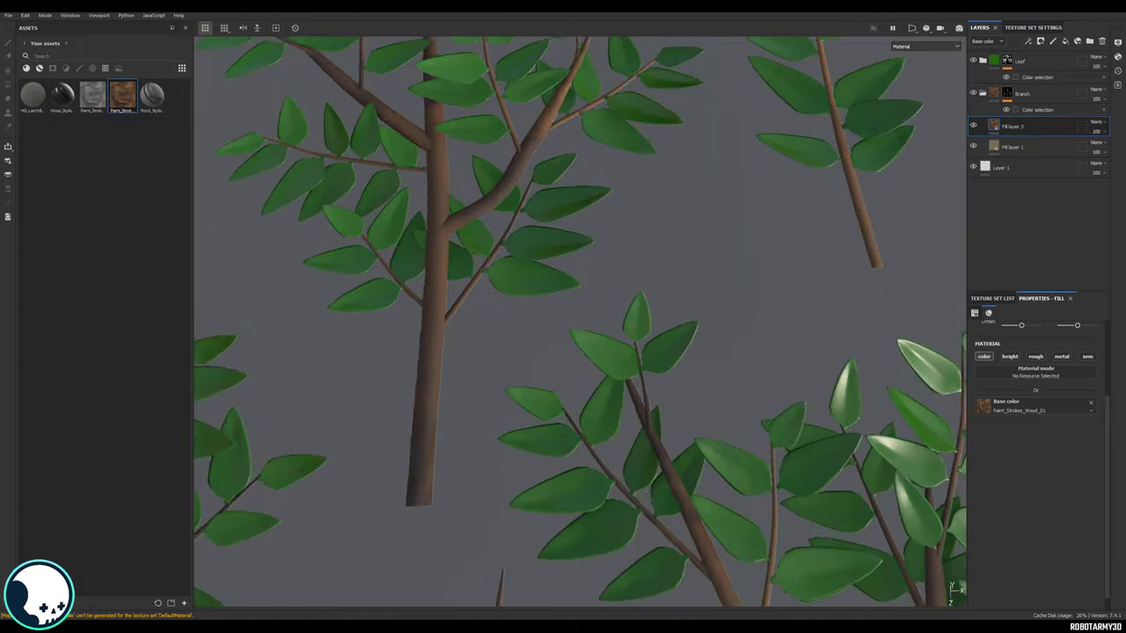
{"action": "scroll", "coordinate": [692, 211], "scroll_direction": "down", "scroll_amount": 5}
{"action": "scroll", "coordinate": [1034, 392], "scroll_direction": "up", "scroll_amount": 2}
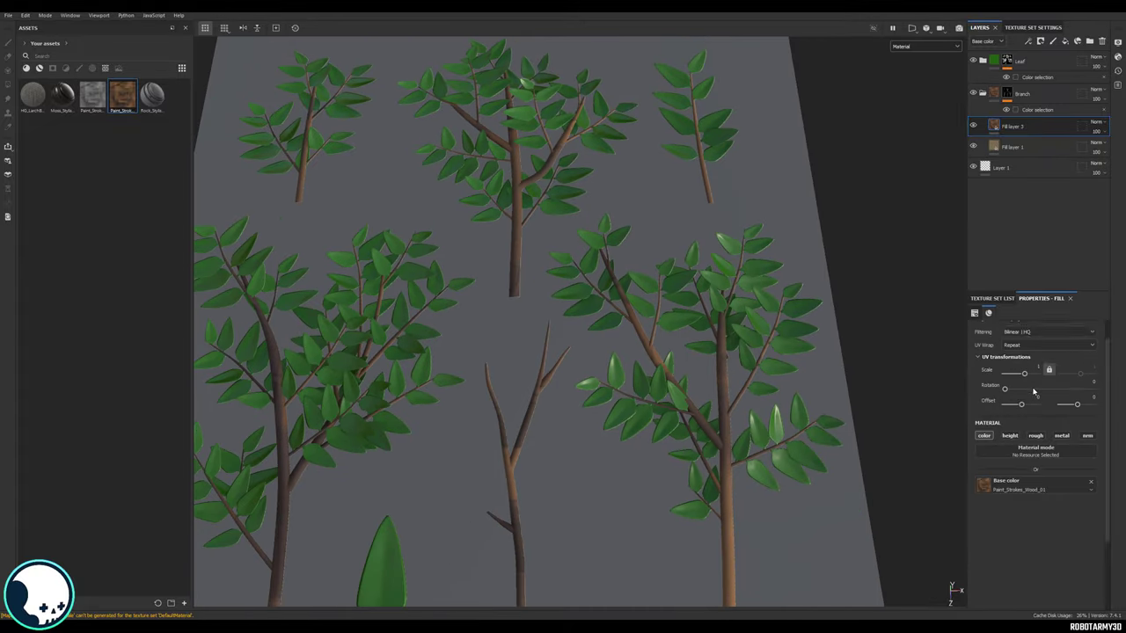
{"action": "scroll", "coordinate": [1034, 392], "scroll_direction": "up", "scroll_amount": 1}
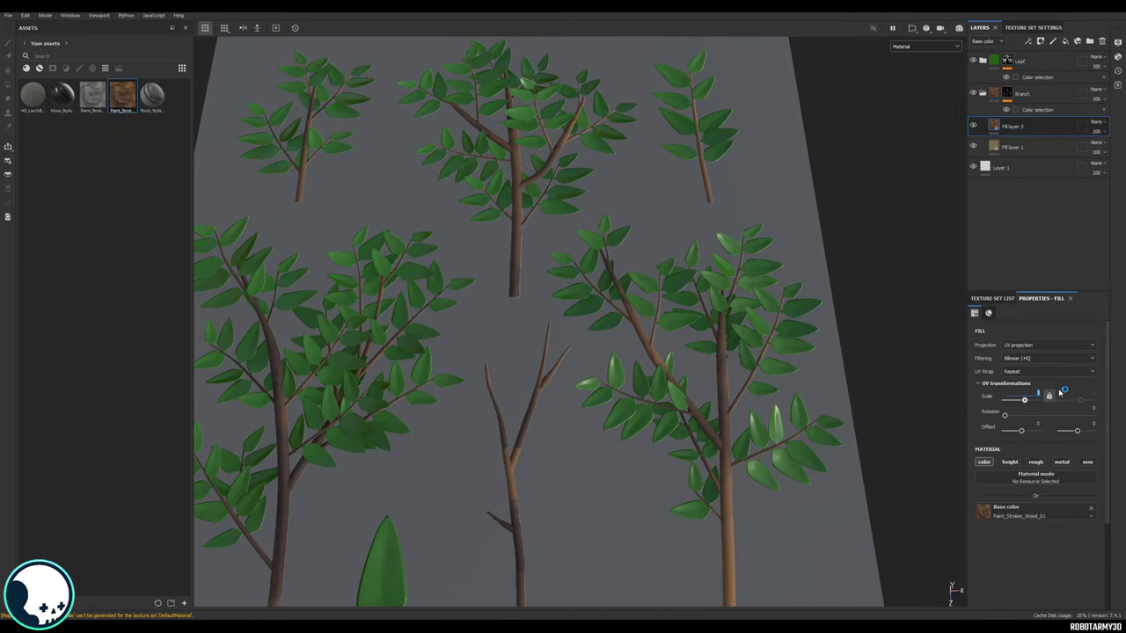
{"action": "type", "text": "4"}
{"action": "key", "text": "Return"}
{"action": "scroll", "coordinate": [576, 306], "scroll_direction": "down", "scroll_amount": 3}
{"action": "left_click_drag", "start_coordinate": [594, 320], "coordinate": [596, 334], "text": "alt"}
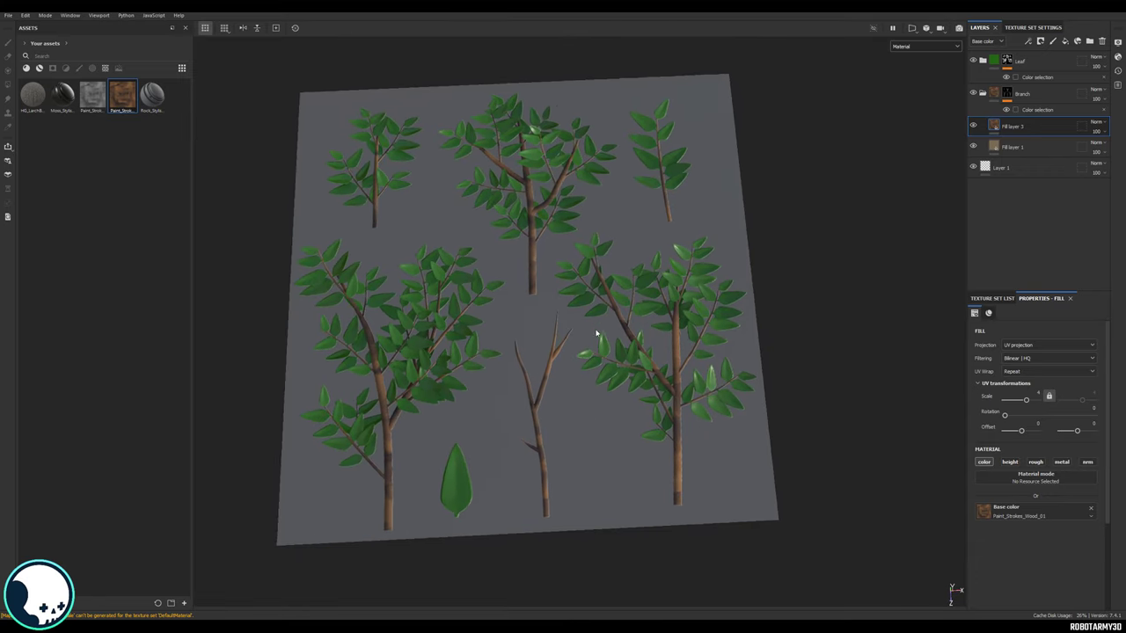
Step: Add a Levels adjustment affecting the base color to the Paint_Strokes_Wood_01 fill layer and nudge its midtone point slightly
{"action": "scroll", "coordinate": [596, 333], "scroll_direction": "up", "scroll_amount": 4}
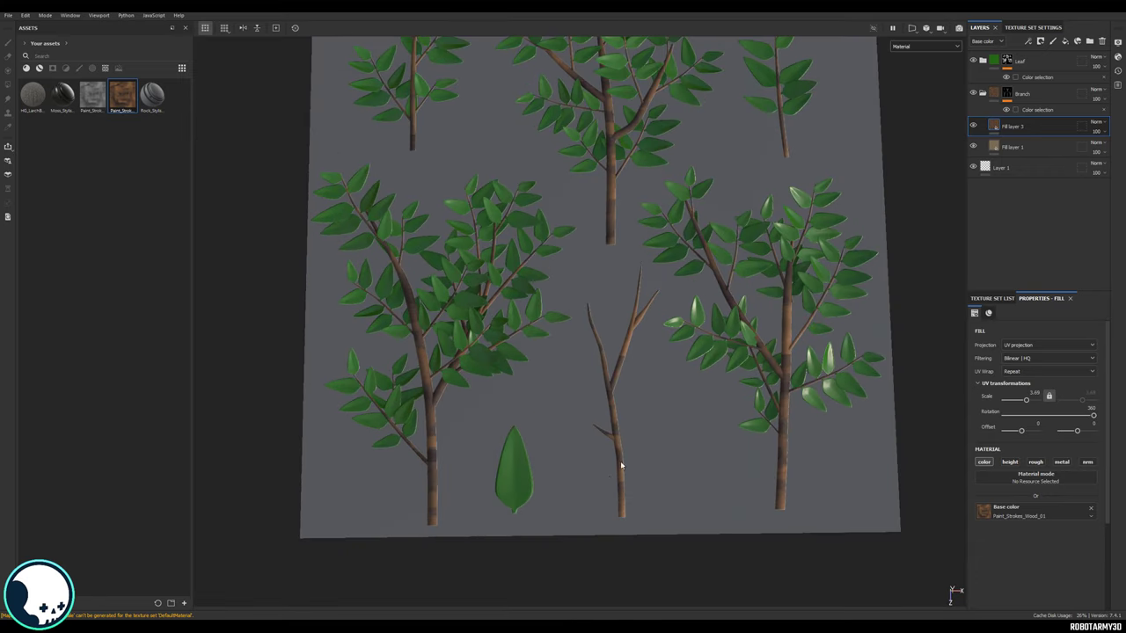
{"action": "scroll", "coordinate": [686, 317], "scroll_direction": "up", "scroll_amount": 6}
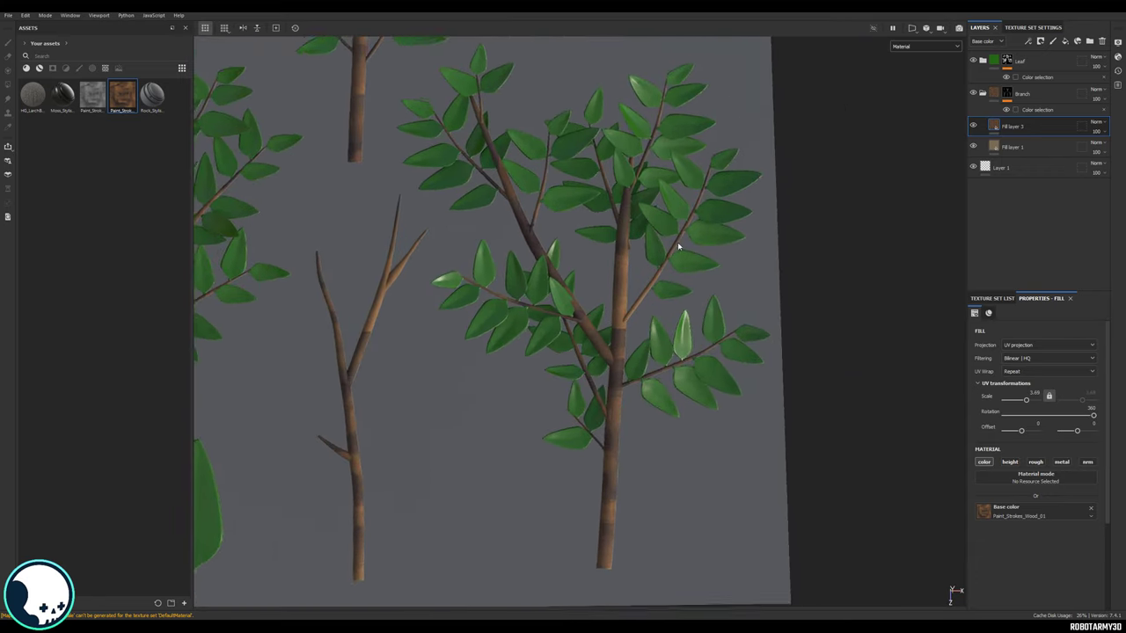
{"action": "scroll", "coordinate": [693, 327], "scroll_direction": "down", "scroll_amount": 2}
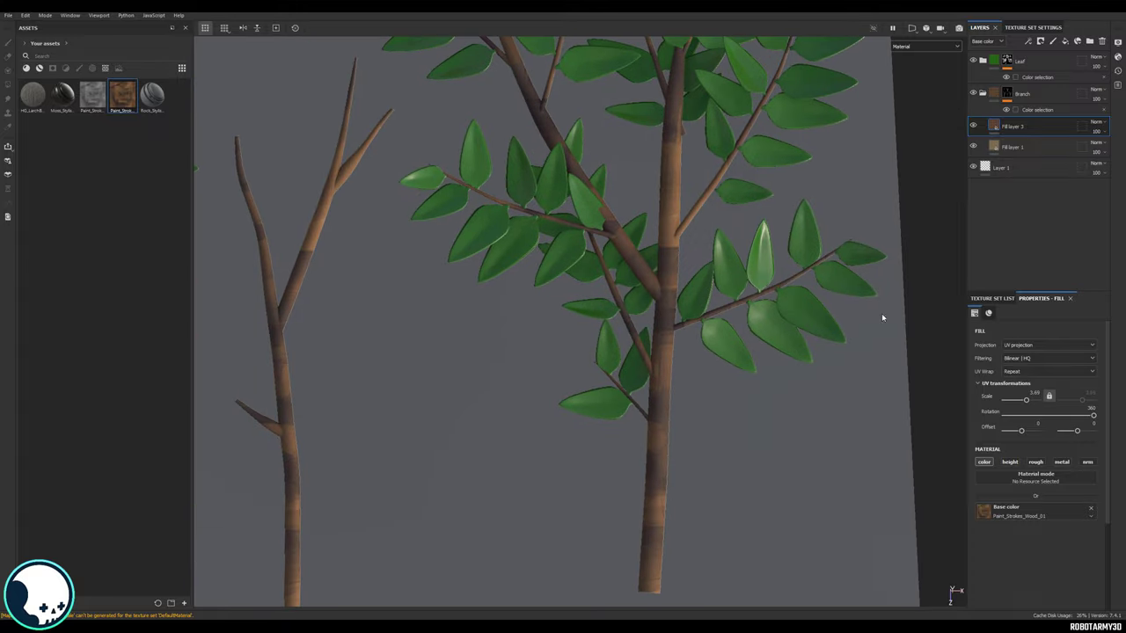
{"action": "right_click", "coordinate": [1029, 126]}
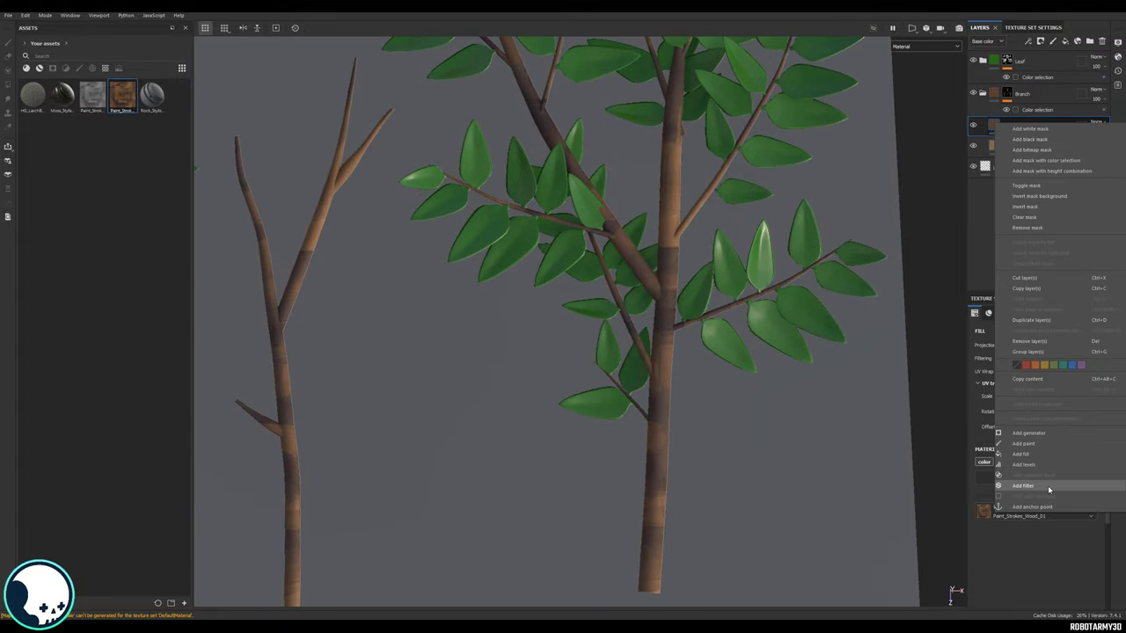
{"action": "left_click", "coordinate": [1045, 467]}
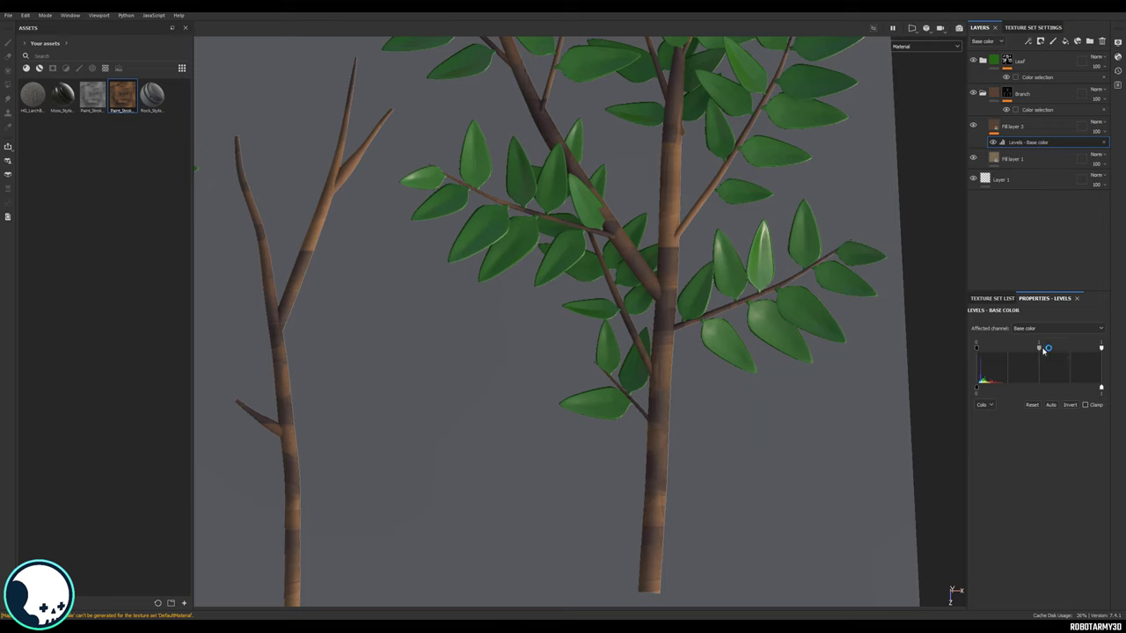
{"action": "mouse_move", "coordinate": [1040, 349]}
{"action": "left_mouse_down"}
{"action": "mouse_move", "coordinate": [1020, 350]}
{"action": "mouse_move", "coordinate": [1039, 350]}
{"action": "left_mouse_up"}
Step: Add an HSL Perceptive filter to the Paint_Strokes_Wood_01 layer and reduce its saturation to about 0.3
{"action": "right_click", "coordinate": [1012, 141]}
{"action": "left_click", "coordinate": [1038, 309]}
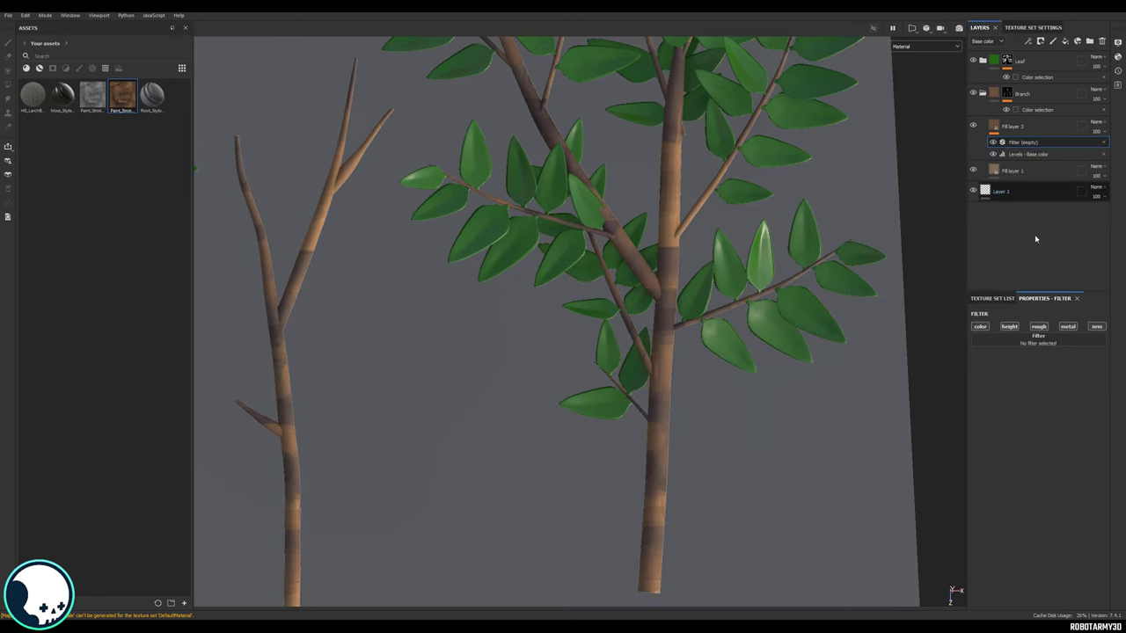
{"action": "left_click", "coordinate": [1038, 338]}
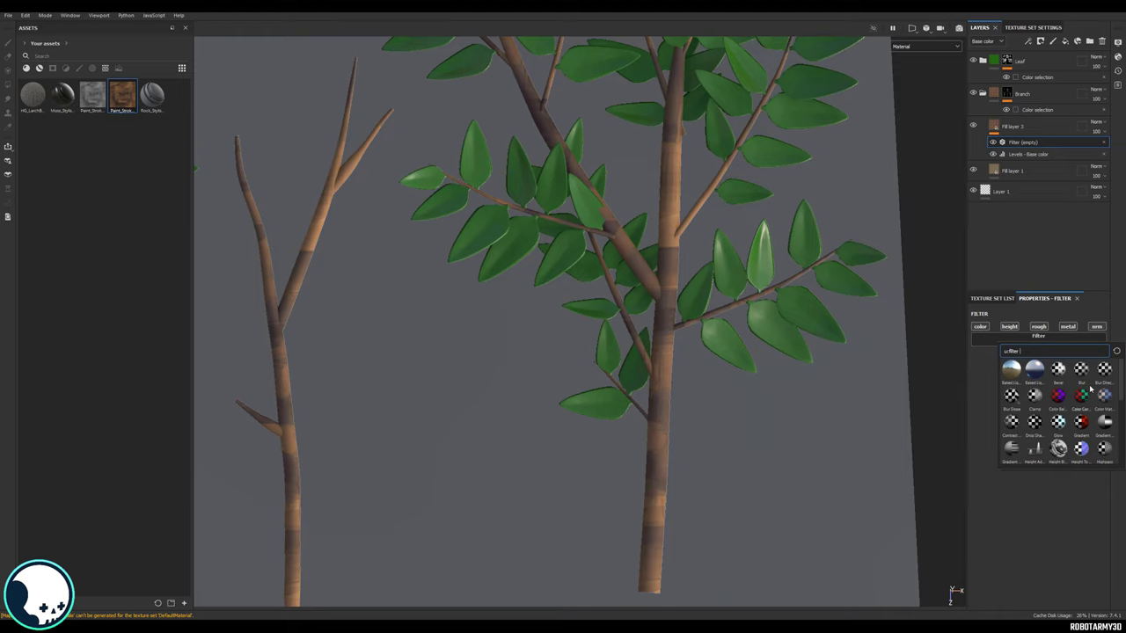
{"action": "mouse_move", "coordinate": [1082, 421]}
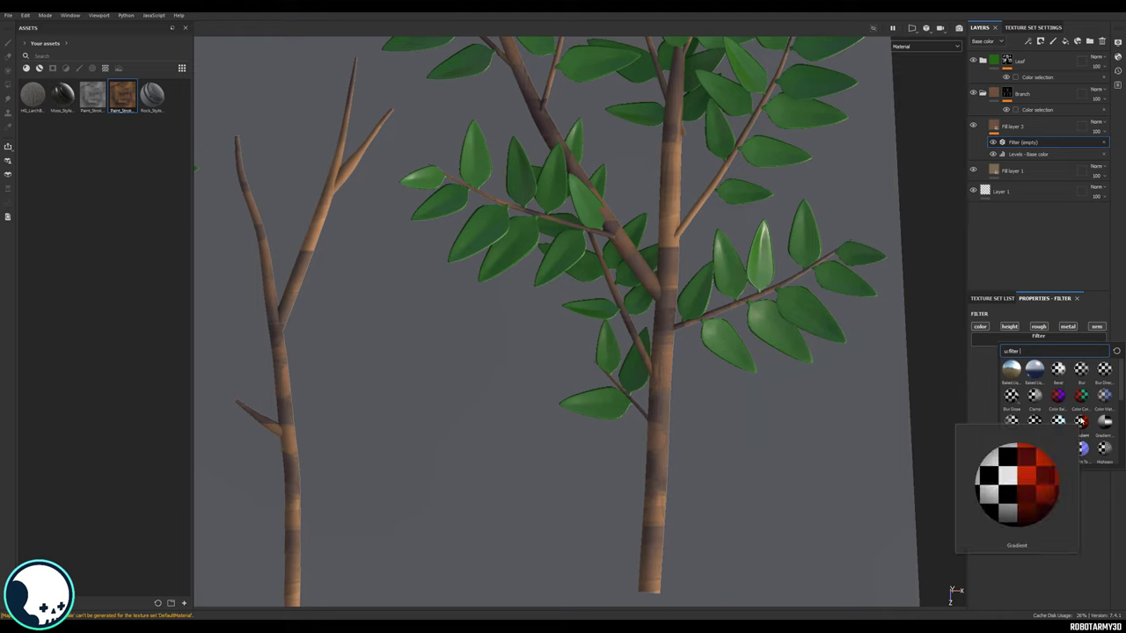
{"action": "scroll", "coordinate": [1083, 412], "scroll_direction": "down", "scroll_amount": 2}
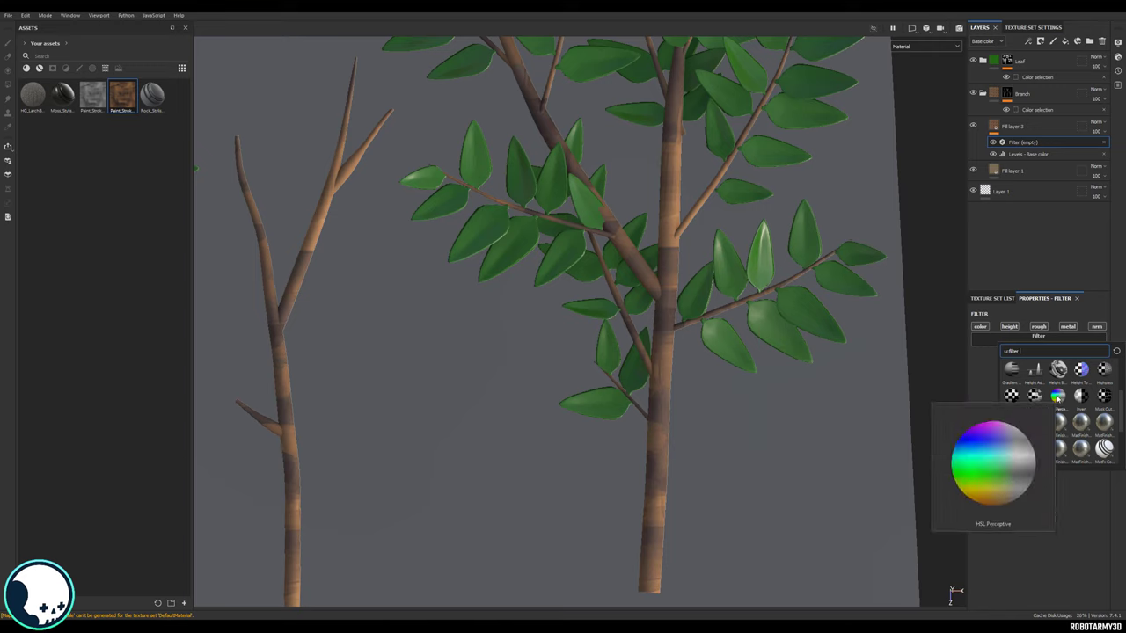
{"action": "left_click", "coordinate": [1059, 396]}
{"action": "left_click_drag", "start_coordinate": [1042, 400], "coordinate": [1044, 400]}
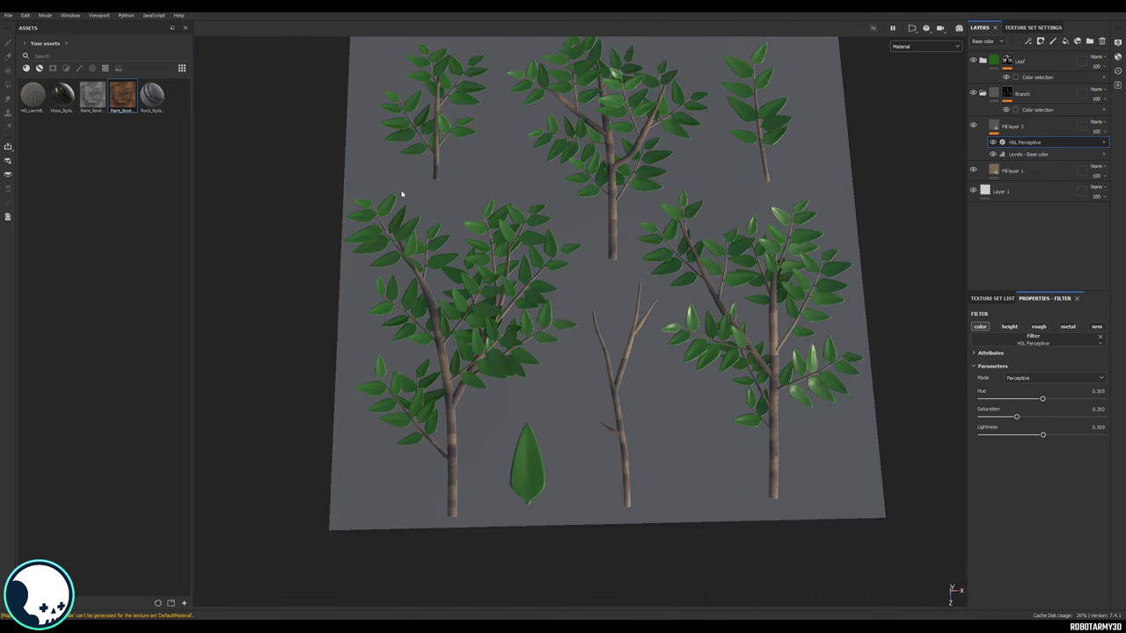
{"action": "left_click", "coordinate": [1045, 129]}
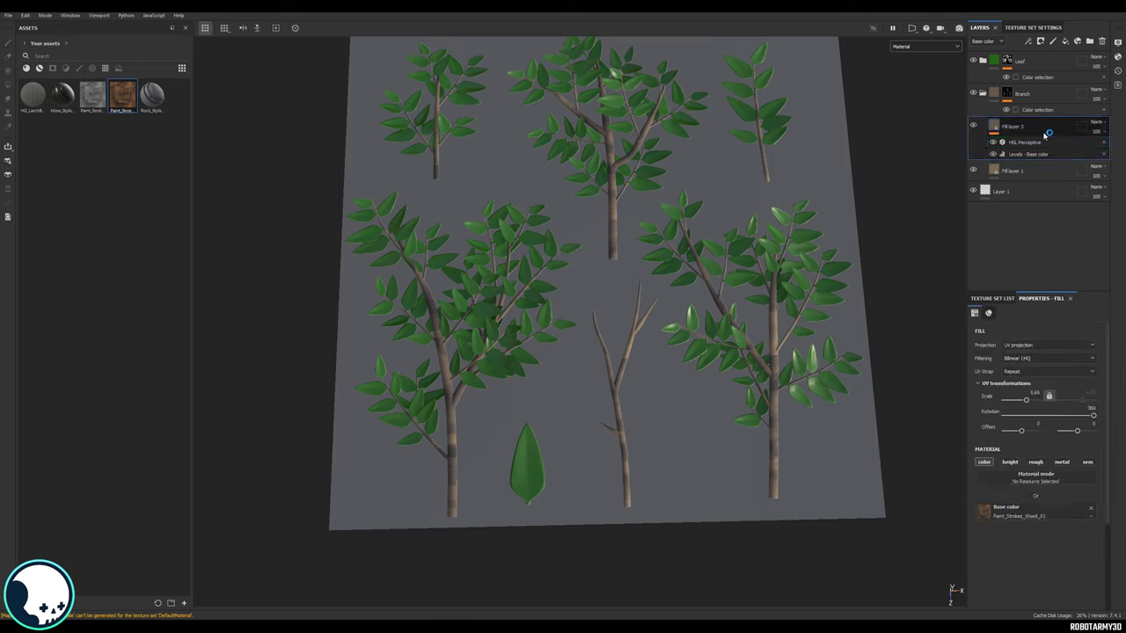
{"action": "left_click", "coordinate": [1089, 42]}
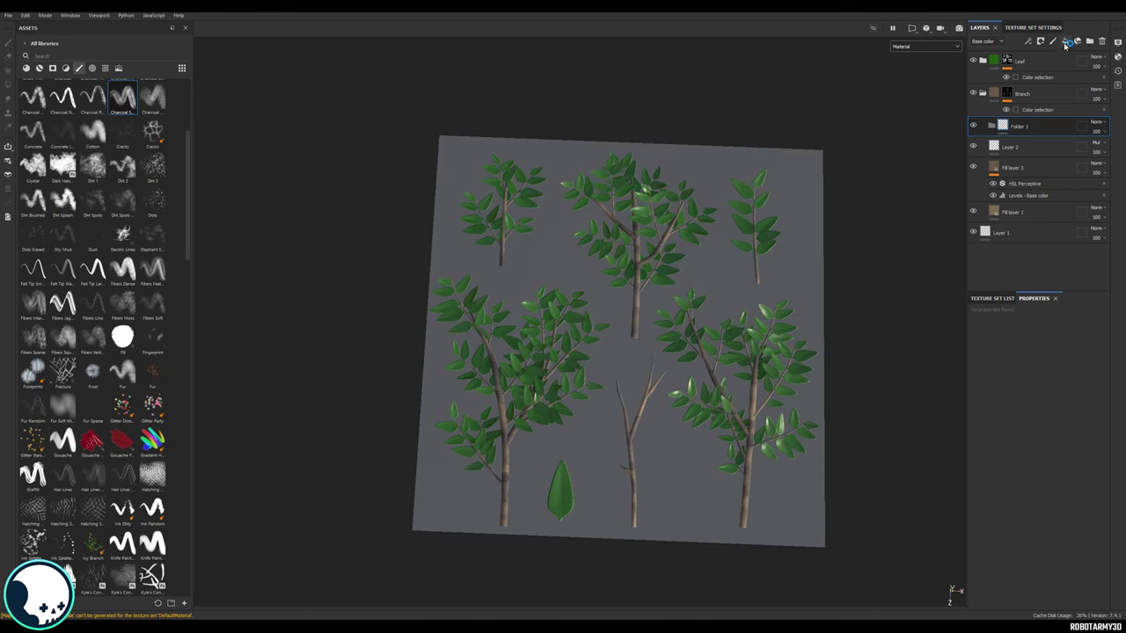
{"action": "left_click", "coordinate": [1065, 41]}
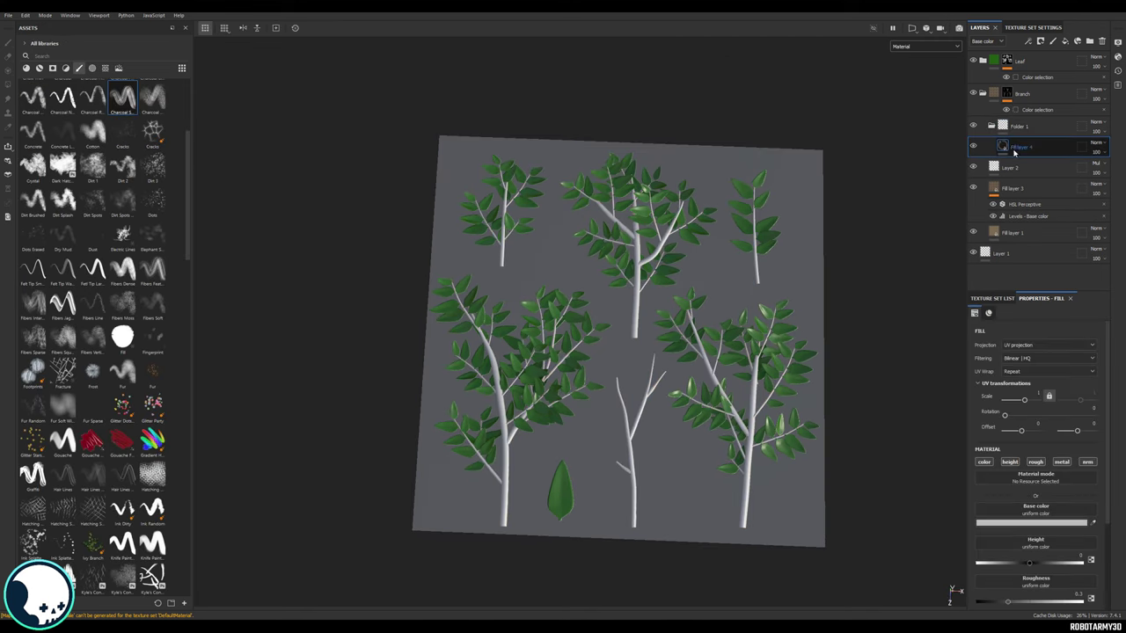
{"action": "left_click", "coordinate": [1017, 126]}
{"action": "key", "text": "Delete"}
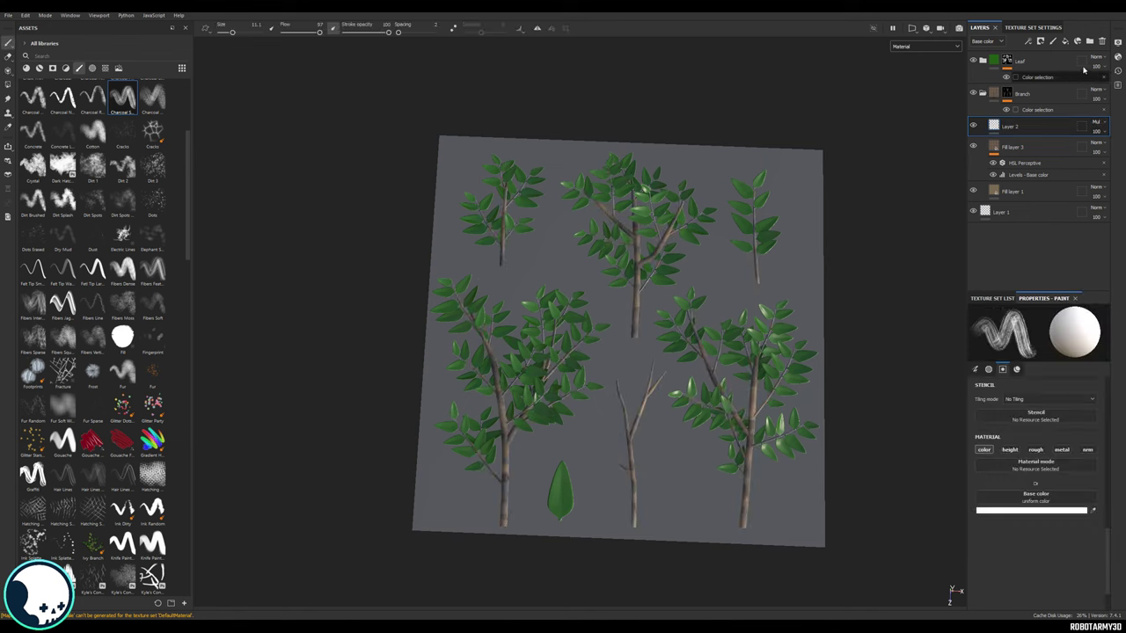
Step: Add a fill layer with a black mask at the top of the Branch folder, above the Multiply paint layer
{"action": "left_click", "coordinate": [1065, 42]}
{"action": "right_click", "coordinate": [1012, 126]}
{"action": "left_click", "coordinate": [1037, 142]}
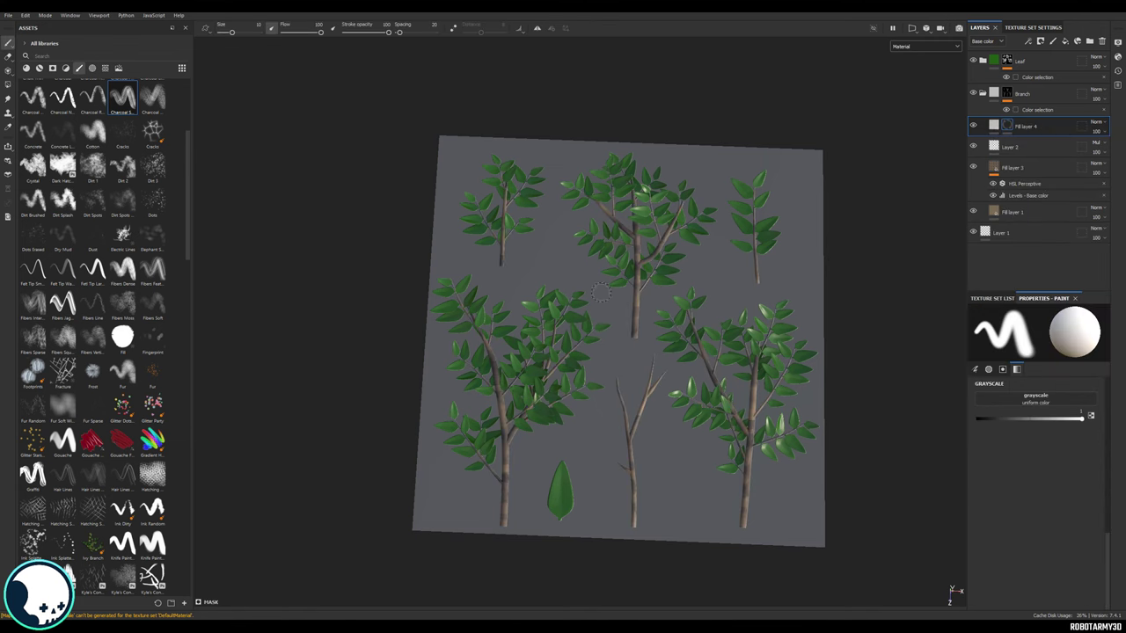
Step: Set the base color of the black-masked fill layer in the Branch folder to the very dark brown 21190E
{"action": "left_click", "coordinate": [993, 126]}
{"action": "left_click", "coordinate": [1046, 523]}
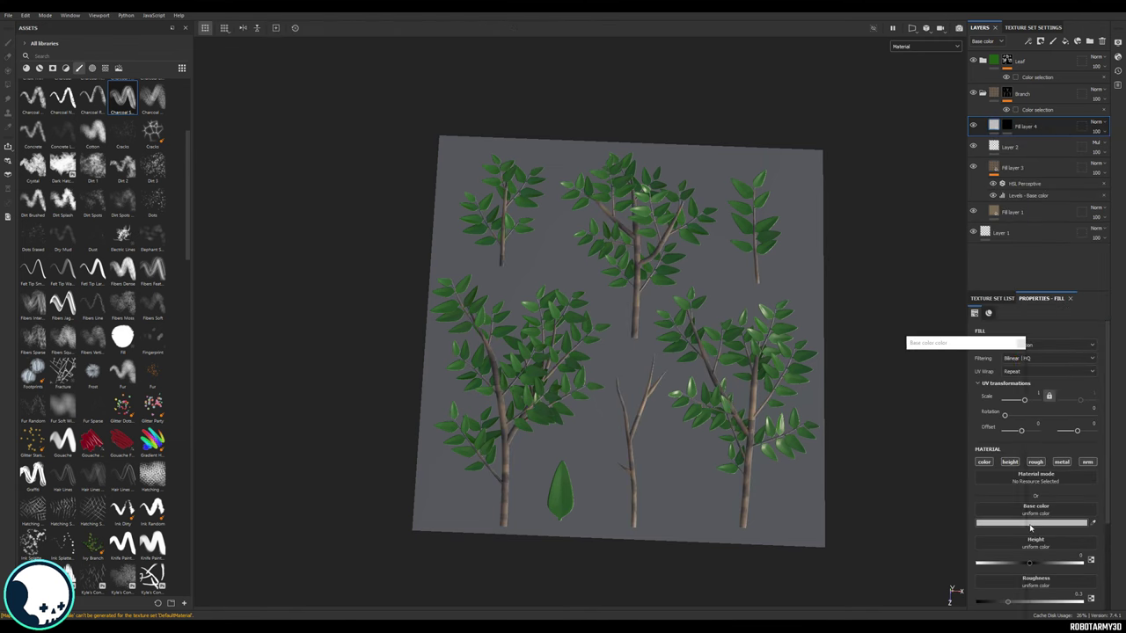
{"action": "left_click_drag", "start_coordinate": [944, 425], "coordinate": [896, 439]}
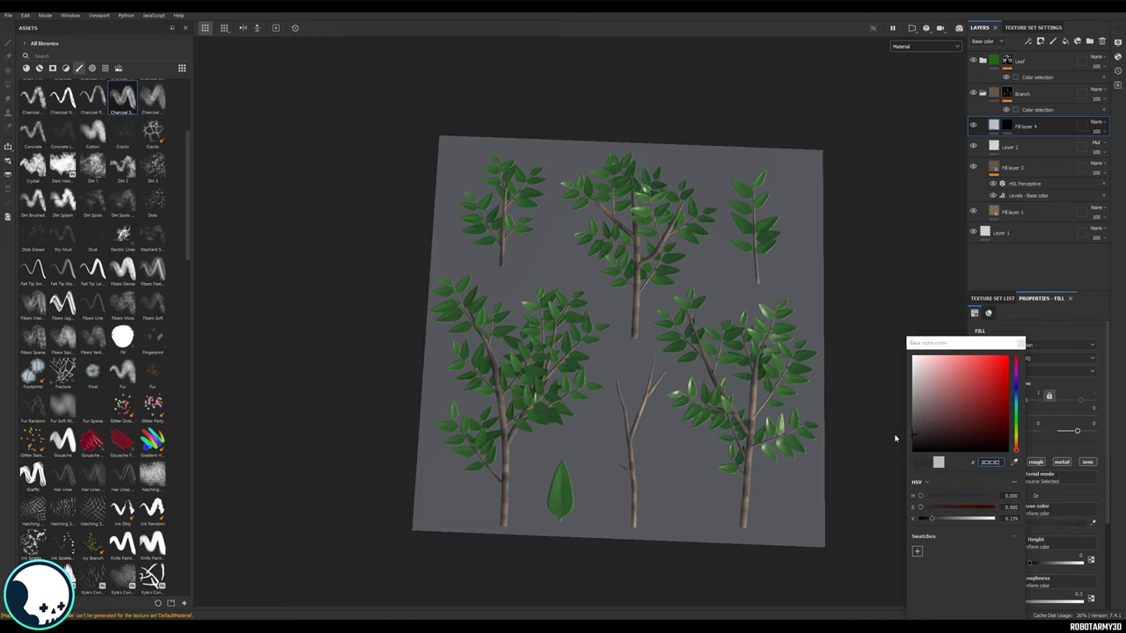
{"action": "left_click", "coordinate": [1018, 443]}
{"action": "left_click", "coordinate": [968, 442]}
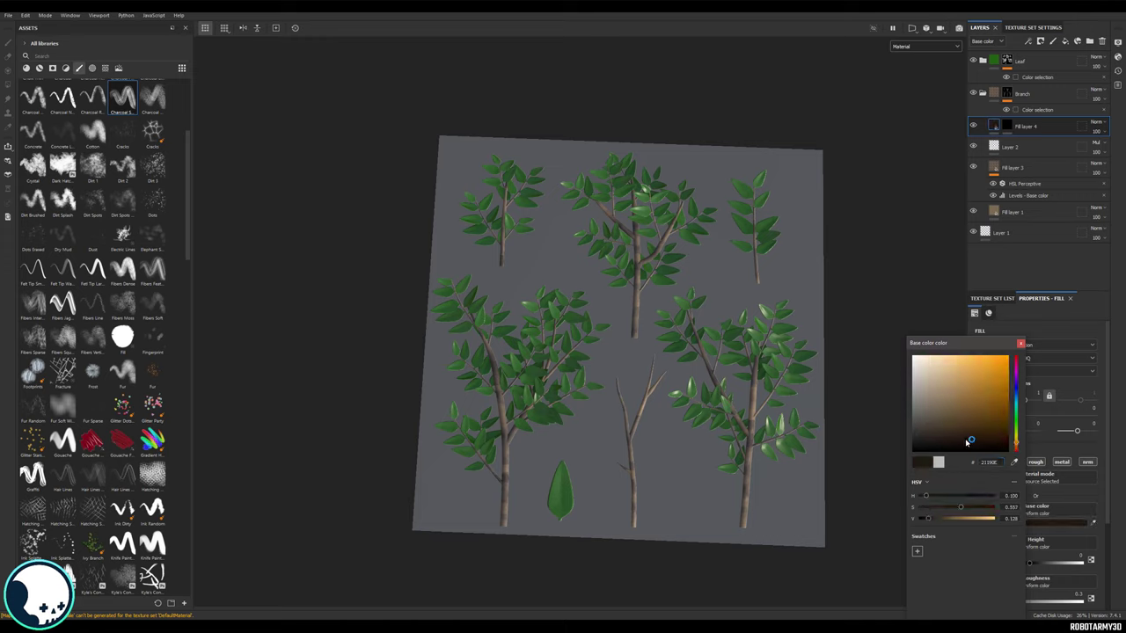
{"action": "left_click", "coordinate": [1020, 344]}
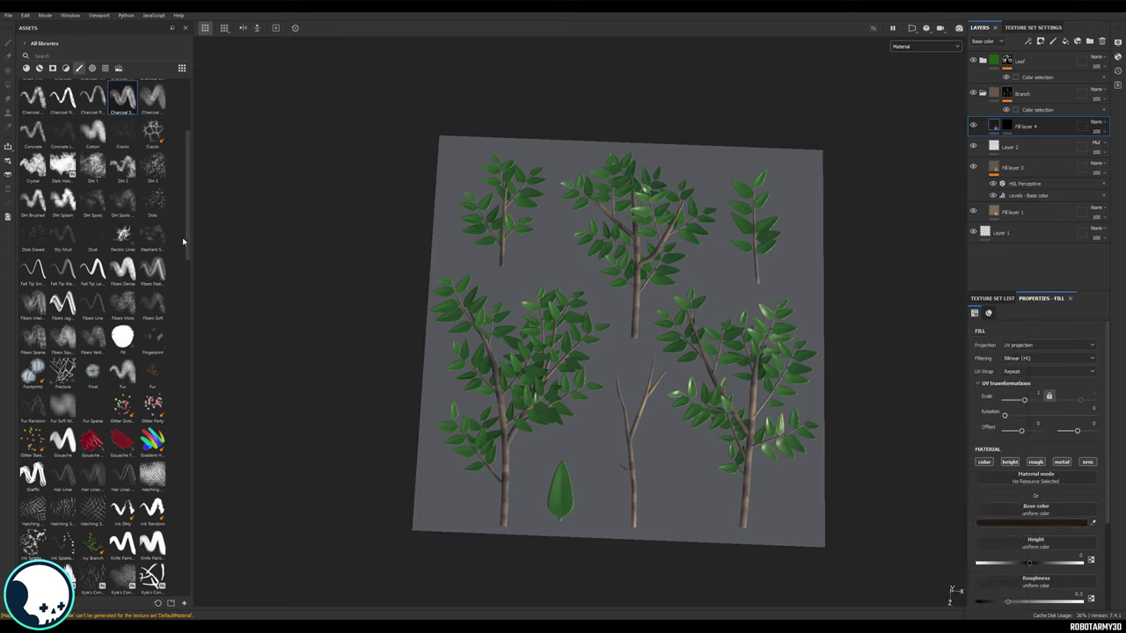
Step: Add a Paint effect to the dark brown layer's black mask and choose the Fibers Jagged brush for painting it
{"action": "scroll", "coordinate": [184, 263], "scroll_direction": "down", "scroll_amount": 3}
{"action": "right_click", "coordinate": [1007, 126]}
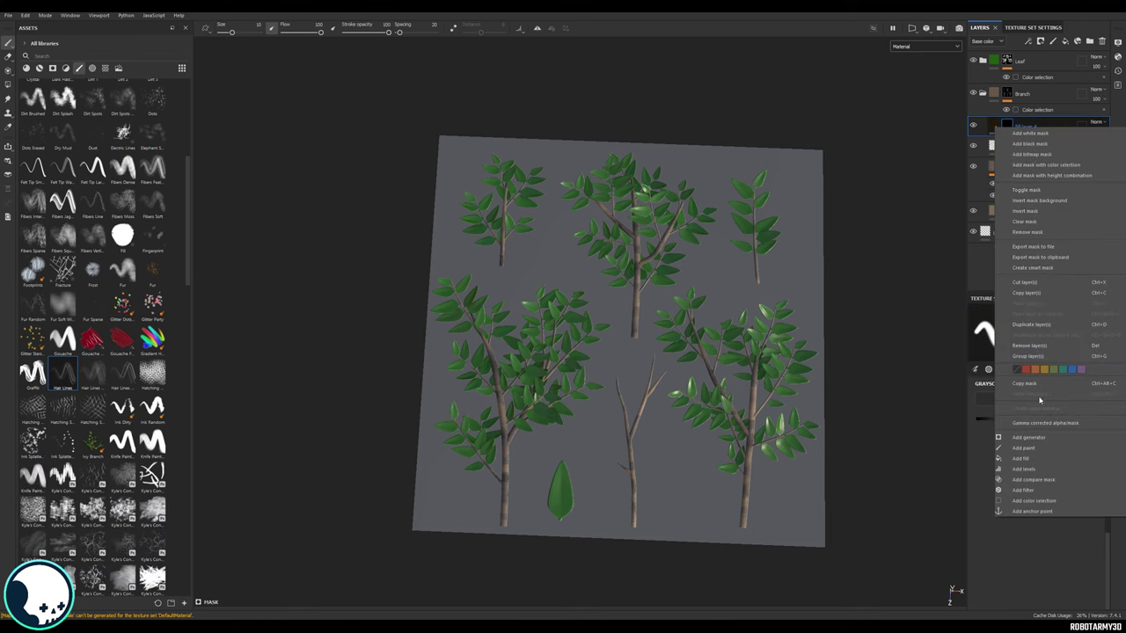
{"action": "left_click", "coordinate": [1025, 448]}
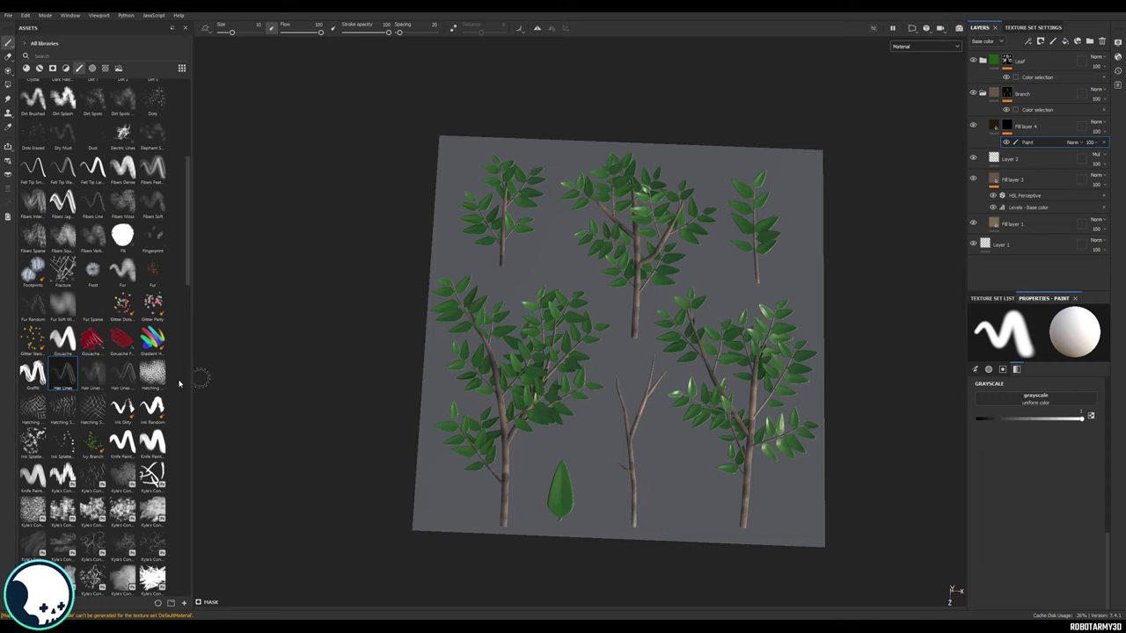
{"action": "left_click", "coordinate": [92, 406]}
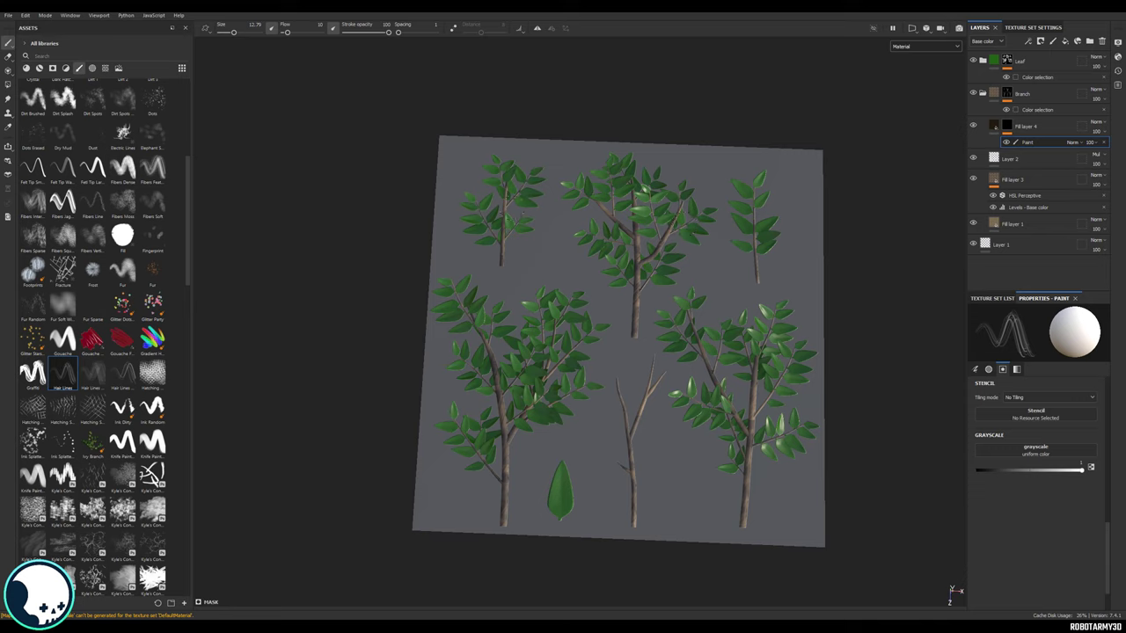
{"action": "left_click", "coordinate": [63, 201]}
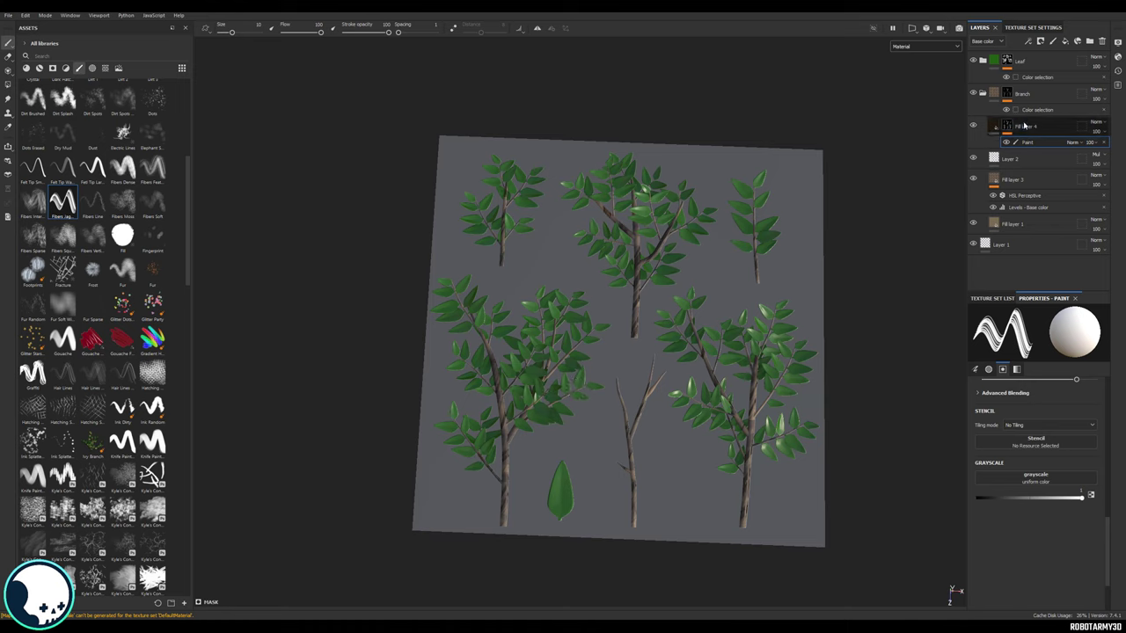
Step: Disable the height, roughness, metallic and normal channels of the dark brown fill layer, keeping only color active
{"action": "left_click", "coordinate": [993, 129]}
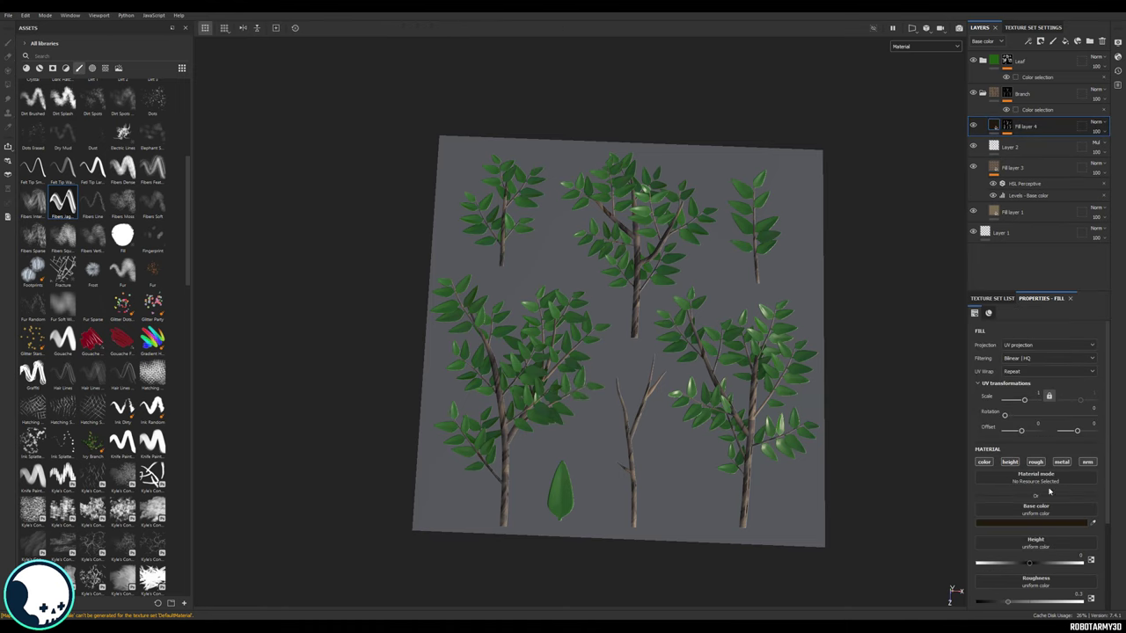
{"action": "left_click", "coordinate": [1010, 464]}
{"action": "left_click", "coordinate": [1036, 463]}
{"action": "left_click", "coordinate": [1062, 464]}
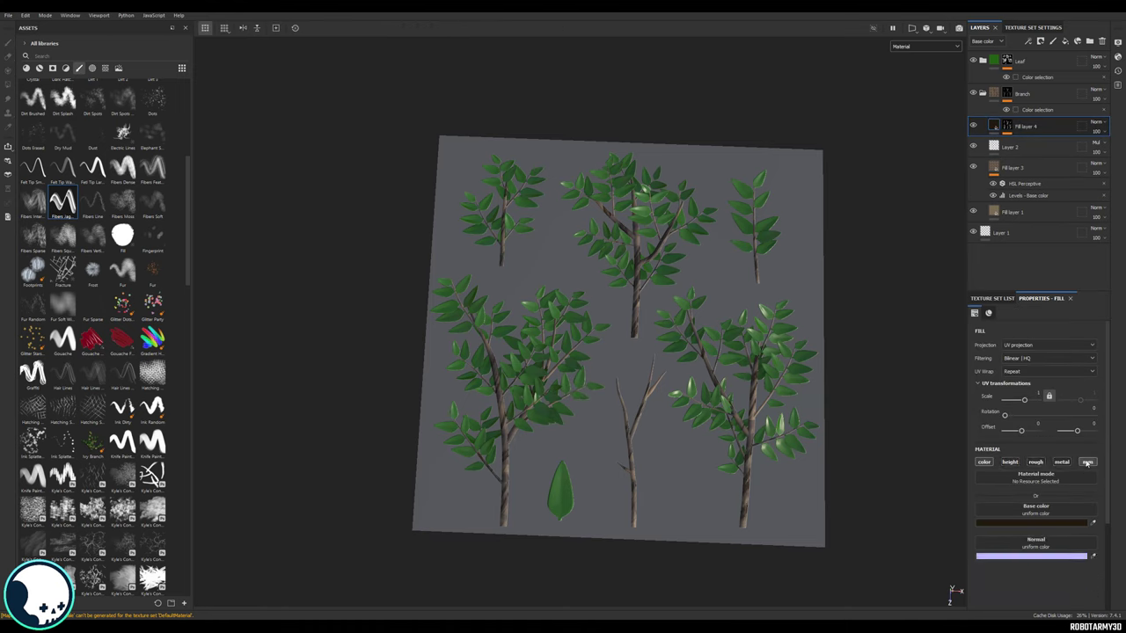
{"action": "left_click", "coordinate": [1087, 464]}
{"action": "scroll", "coordinate": [680, 396], "scroll_direction": "up", "scroll_amount": 2}
{"action": "scroll", "coordinate": [818, 158], "scroll_direction": "down", "scroll_amount": 1}
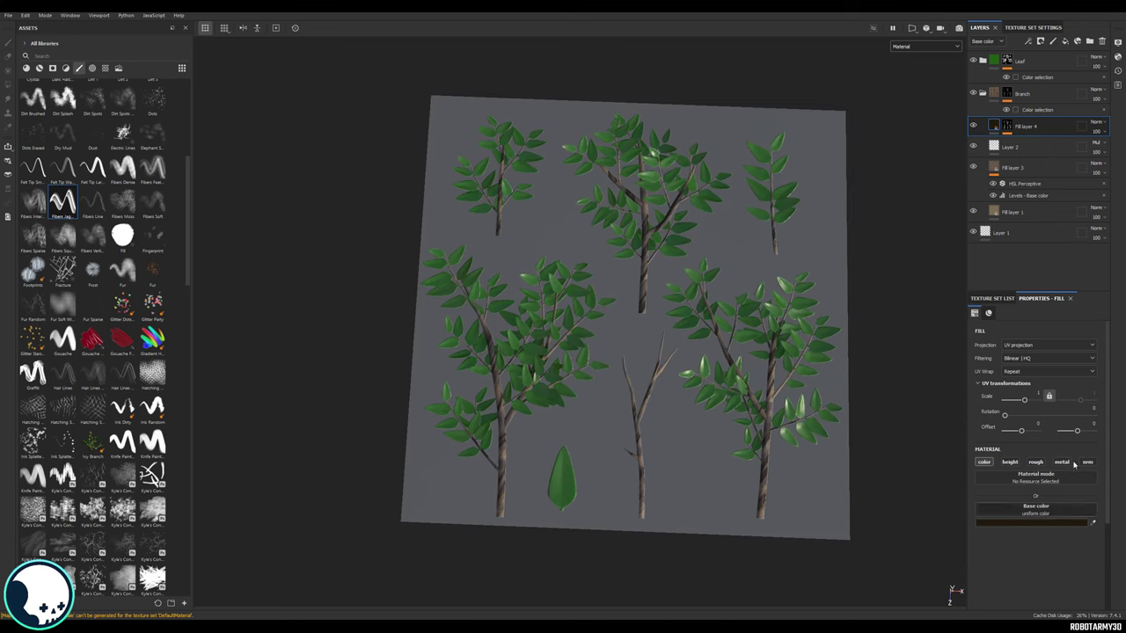
Step: Set the dark brown fill layer's blend mode to Multiply and lower its opacity
{"action": "left_click", "coordinate": [1096, 121]}
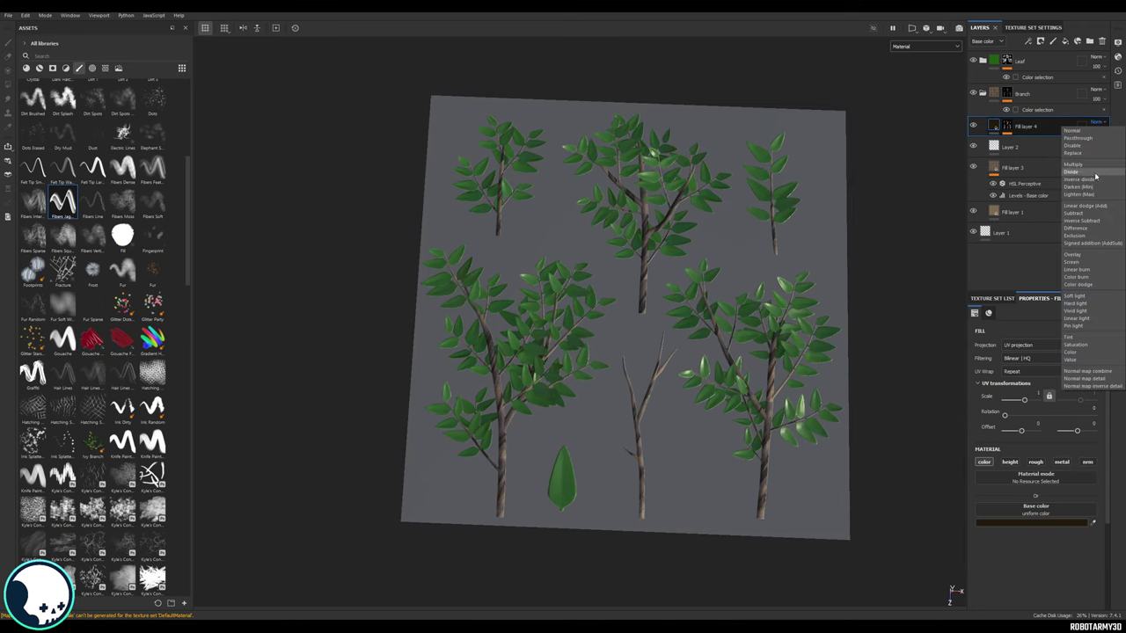
{"action": "left_click", "coordinate": [1093, 165]}
{"action": "left_click", "coordinate": [1097, 131]}
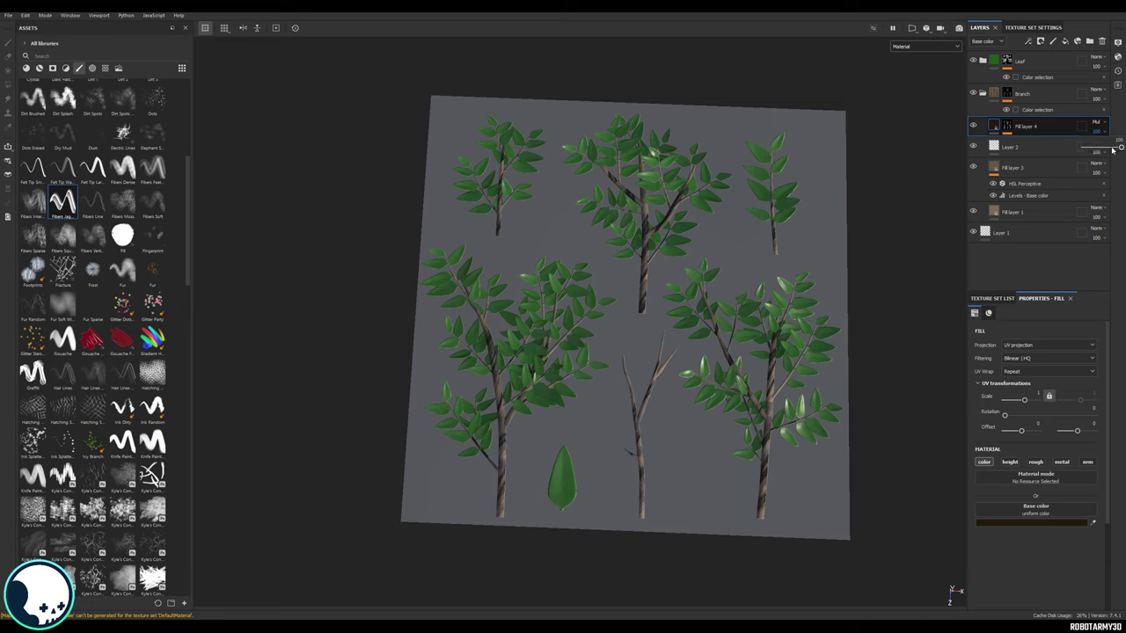
{"action": "left_click_drag", "start_coordinate": [1113, 147], "coordinate": [1071, 153]}
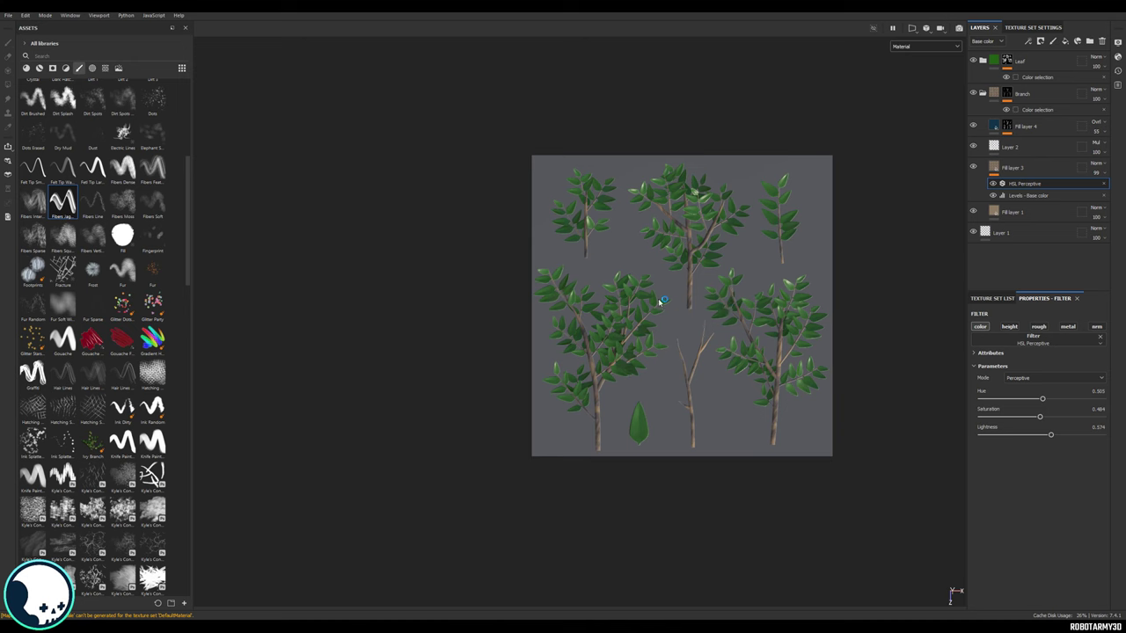
{"action": "right_click_drag", "start_coordinate": [660, 302], "coordinate": [842, 354], "text": "alt"}
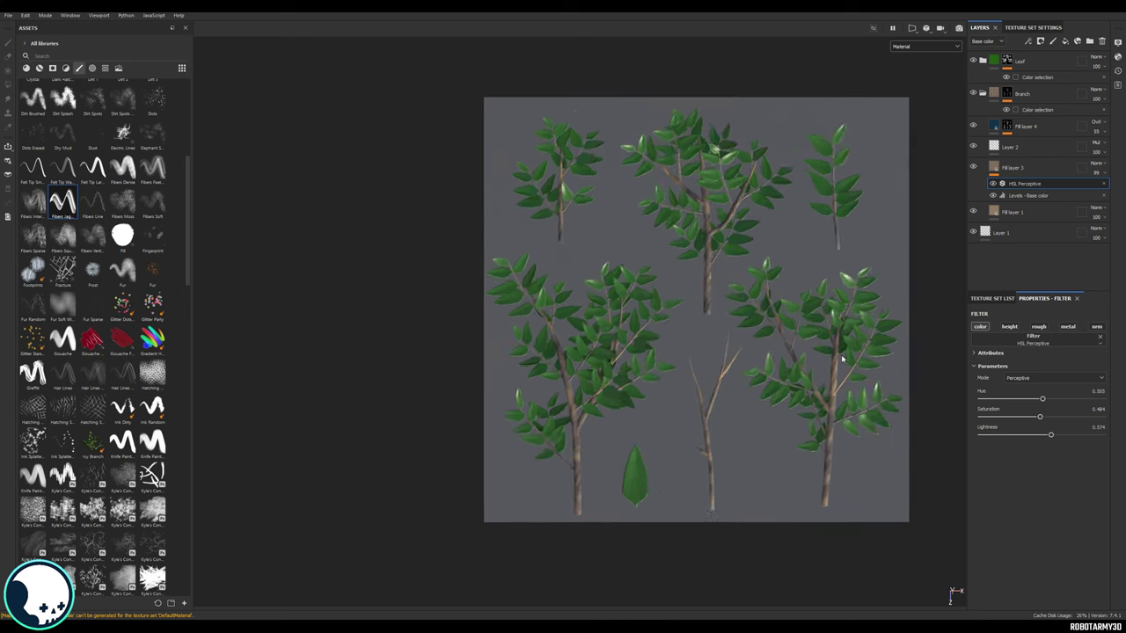
{"action": "left_click_drag", "start_coordinate": [842, 354], "coordinate": [842, 322], "text": "alt"}
{"action": "right_click_drag", "start_coordinate": [842, 321], "coordinate": [753, 315], "text": "shift"}
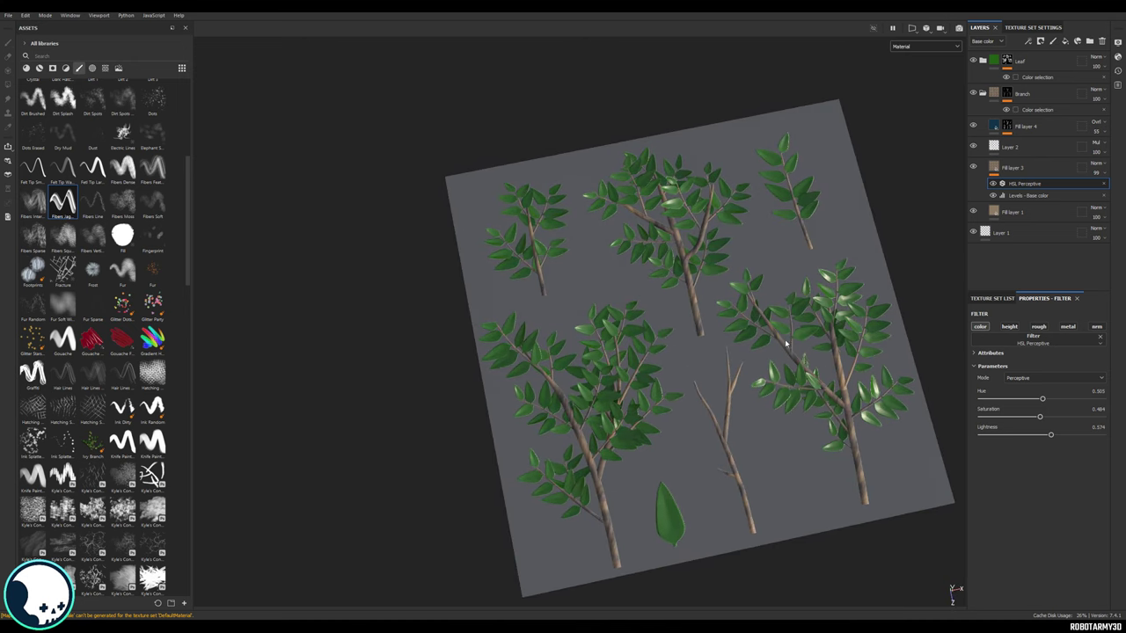
{"action": "left_click_drag", "start_coordinate": [761, 314], "coordinate": [661, 287], "text": "alt"}
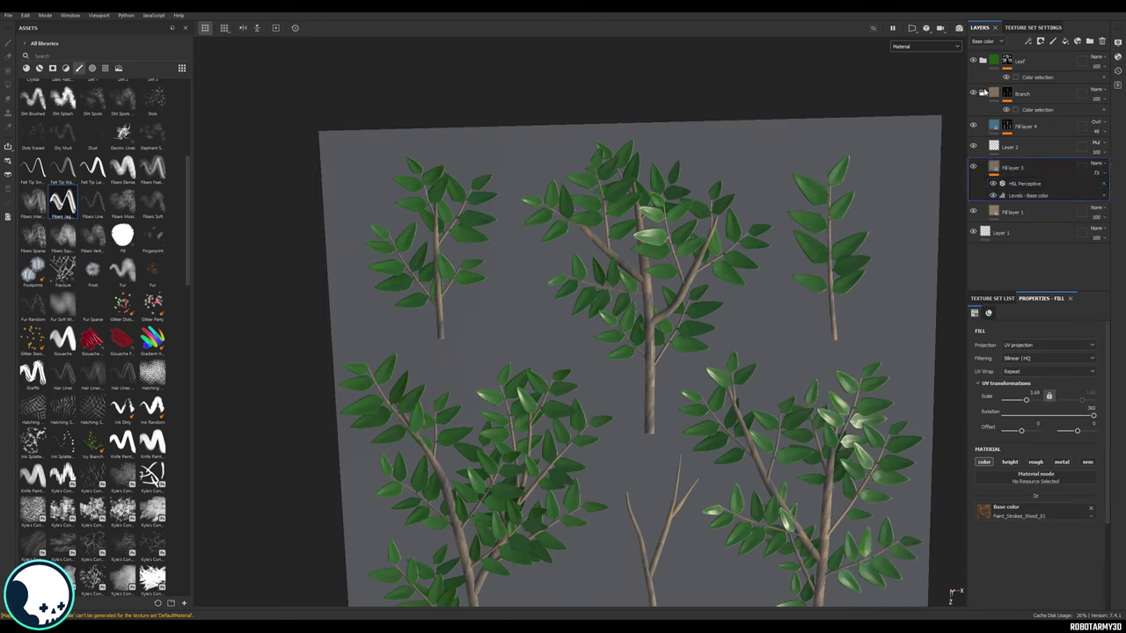
Step: Recolor the green base fill layer in the Leaf folder to a muted grey-teal
{"action": "left_click", "coordinate": [983, 94]}
{"action": "left_click", "coordinate": [984, 60]}
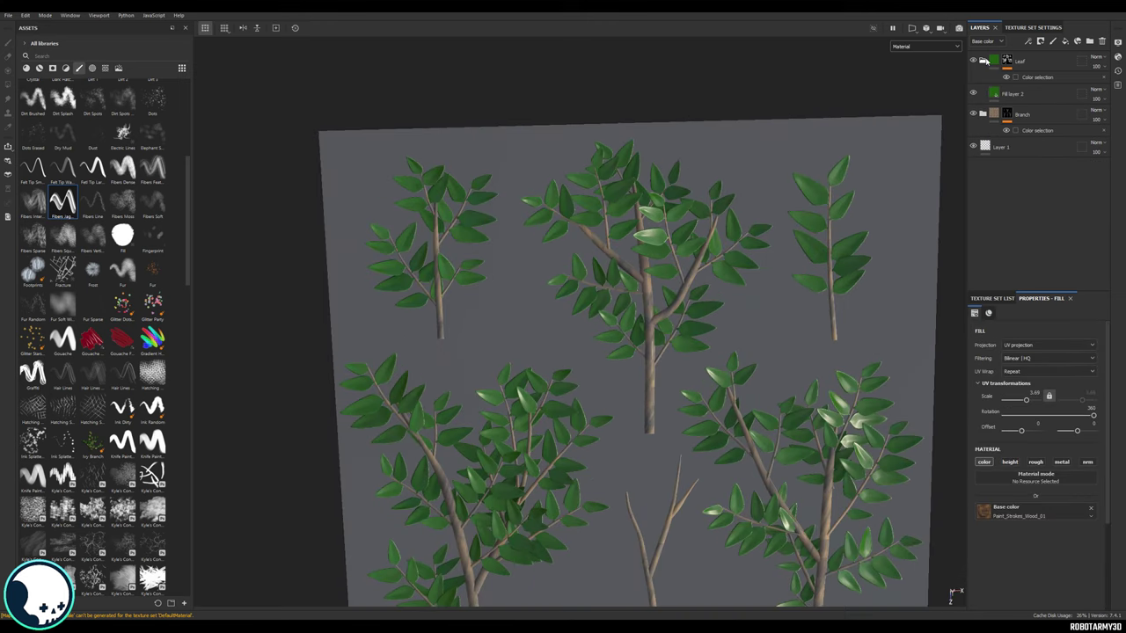
{"action": "left_click", "coordinate": [1032, 104]}
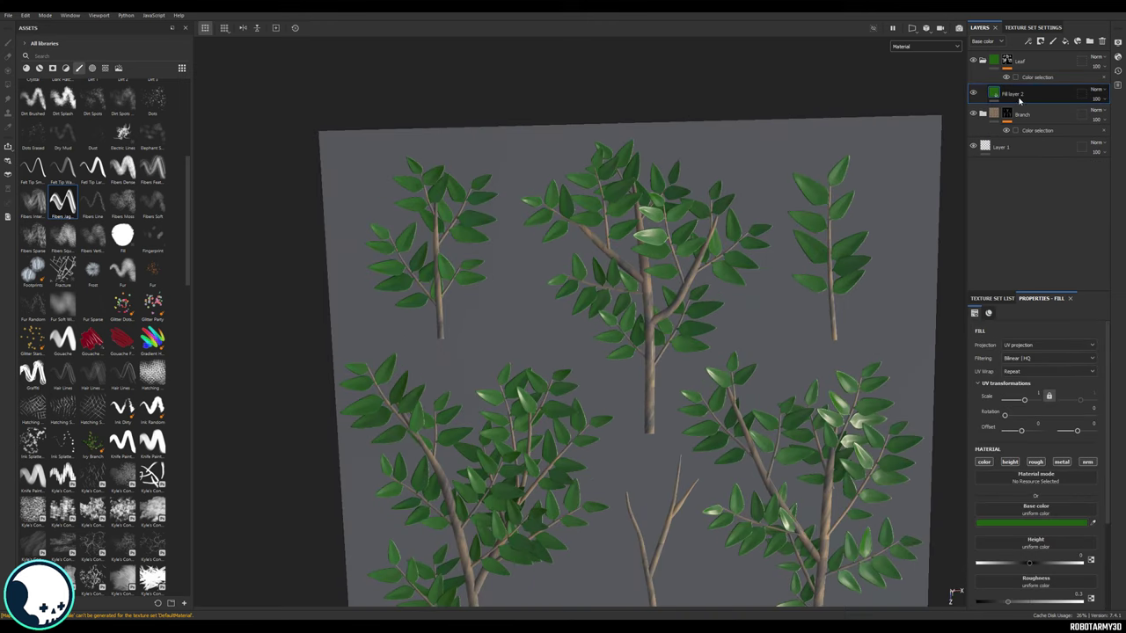
{"action": "left_click", "coordinate": [1026, 524]}
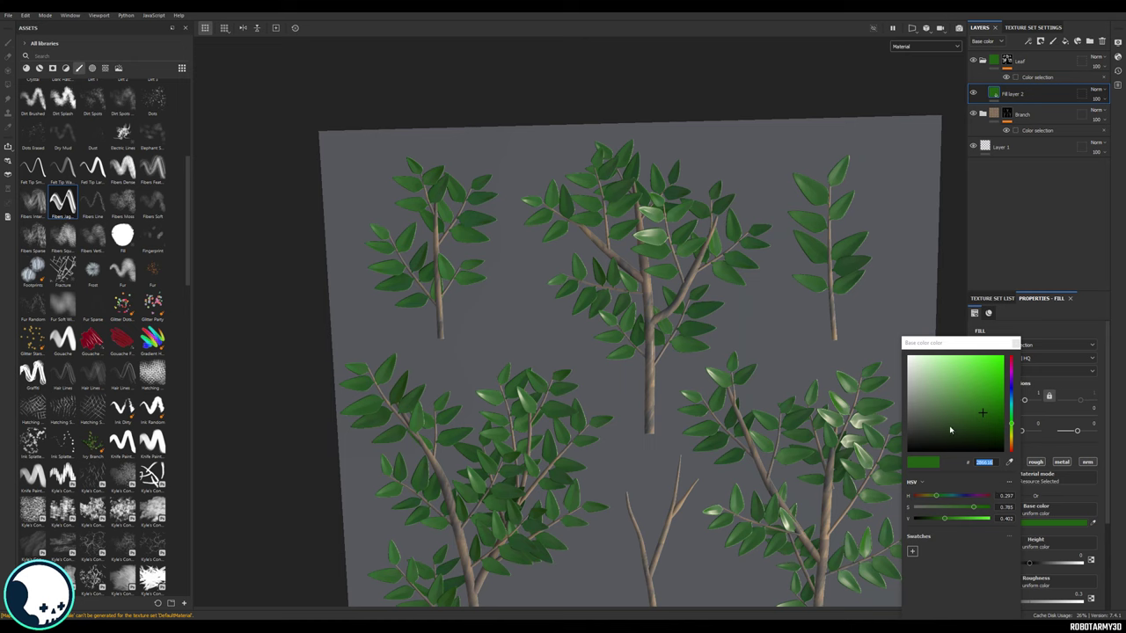
{"action": "left_click_drag", "start_coordinate": [1011, 429], "coordinate": [947, 411]}
{"action": "left_click_drag", "start_coordinate": [1011, 432], "coordinate": [1013, 407]}
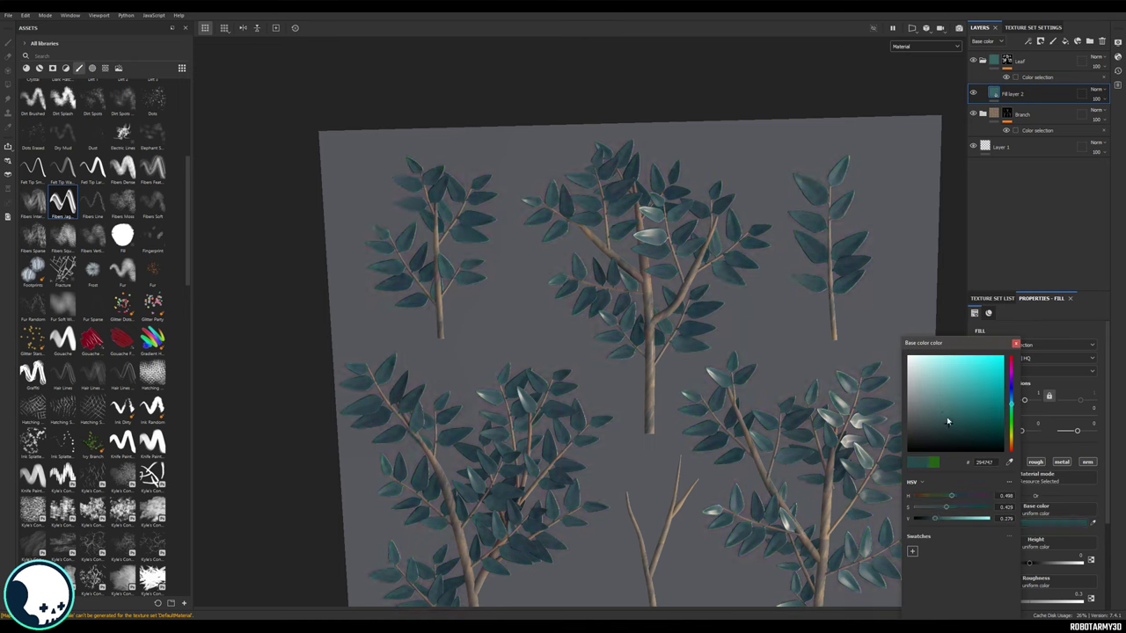
{"action": "mouse_move", "coordinate": [940, 422]}
{"action": "left_mouse_down"}
{"action": "mouse_move", "coordinate": [945, 408]}
{"action": "mouse_move", "coordinate": [930, 410]}
{"action": "left_mouse_up"}
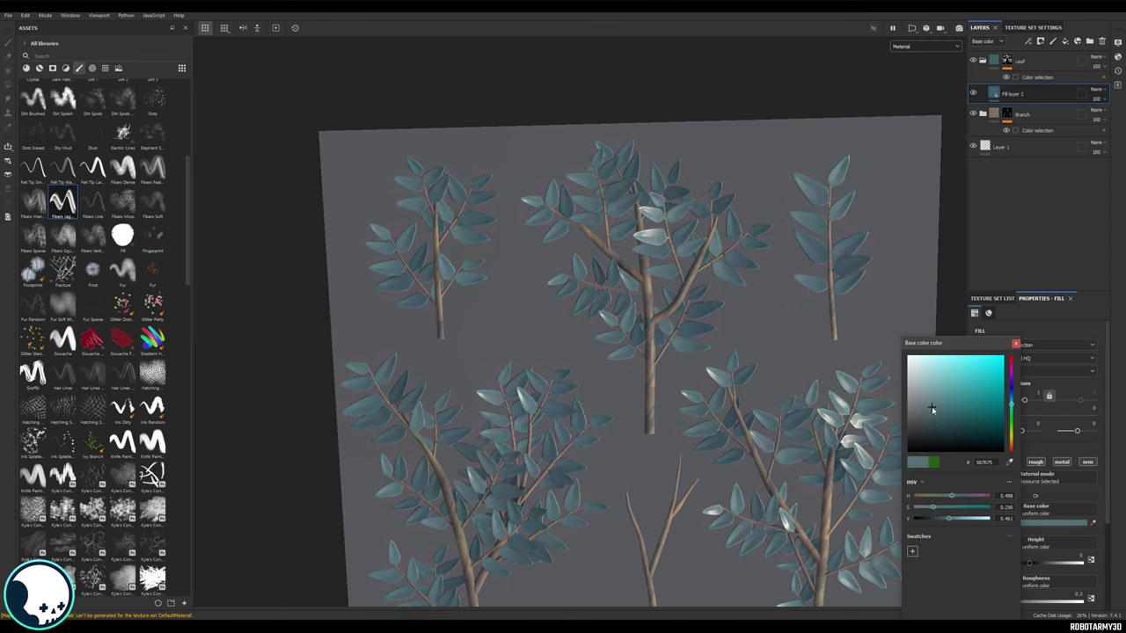
{"action": "left_click", "coordinate": [1016, 343]}
Step: Duplicate the grey-teal leaf fill layer and set the copy's base color to a pale teal
{"action": "right_click", "coordinate": [1019, 94]}
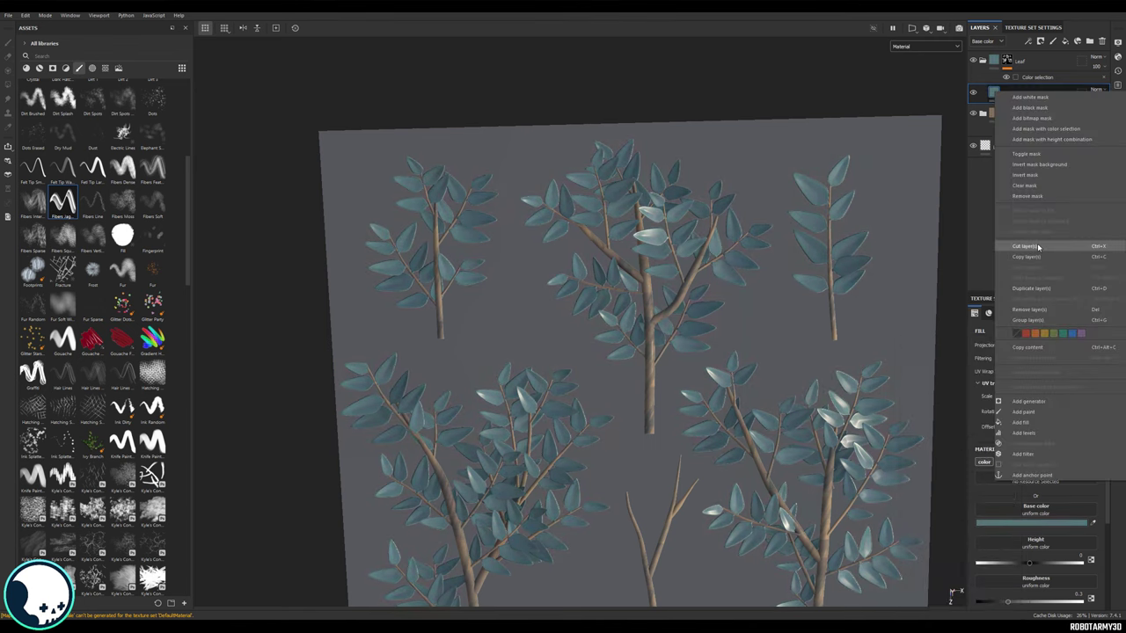
{"action": "left_click", "coordinate": [1034, 289]}
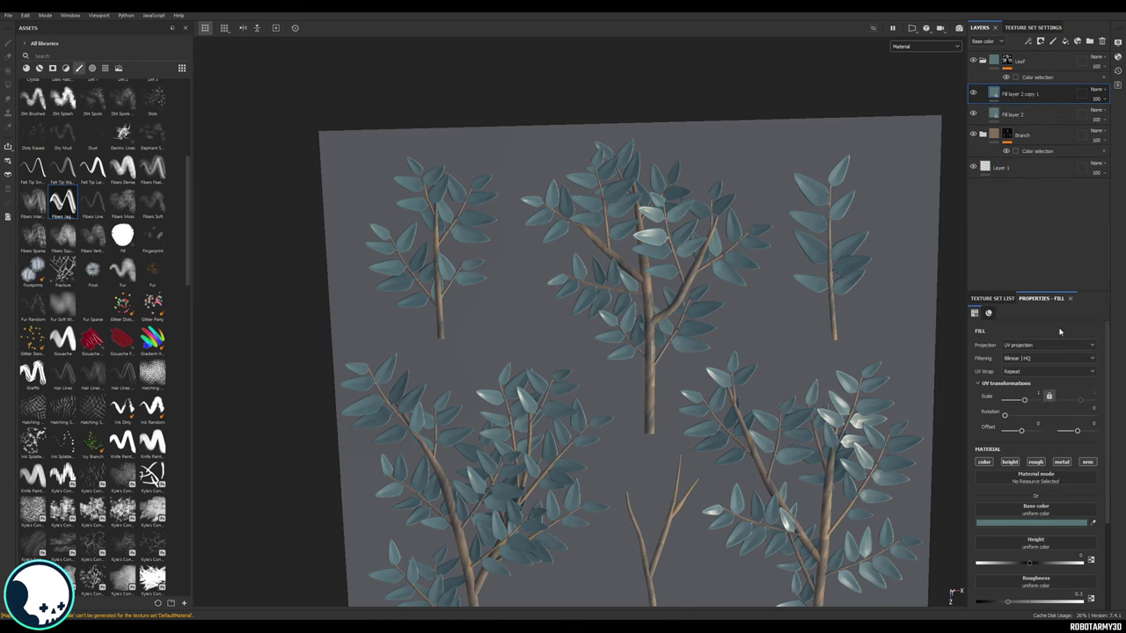
{"action": "left_click", "coordinate": [1025, 522]}
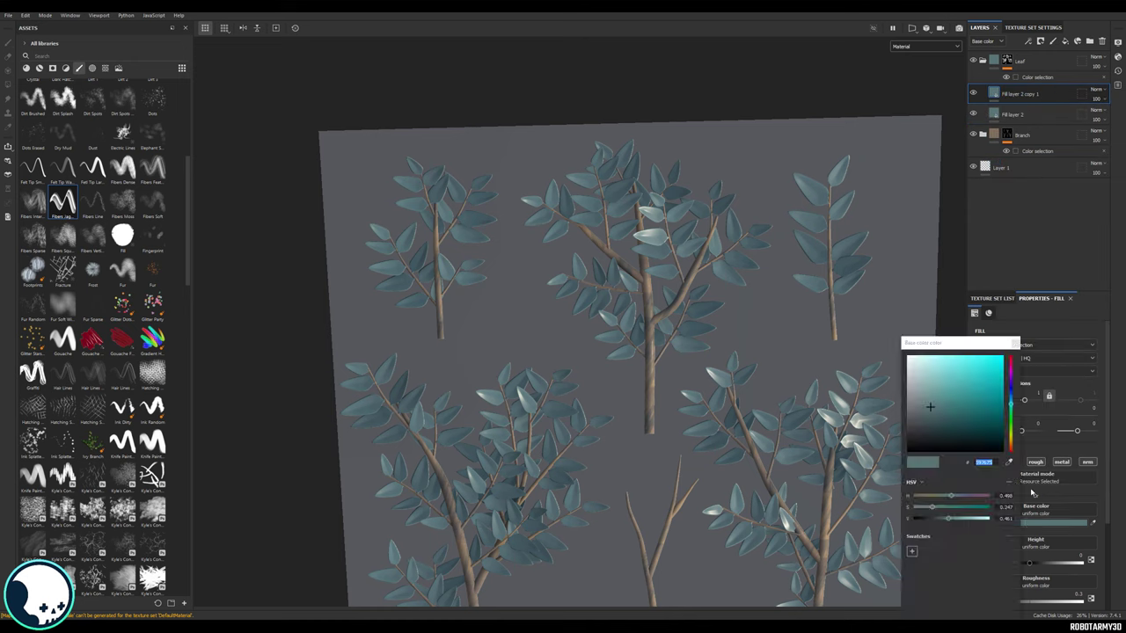
{"action": "left_click", "coordinate": [924, 382]}
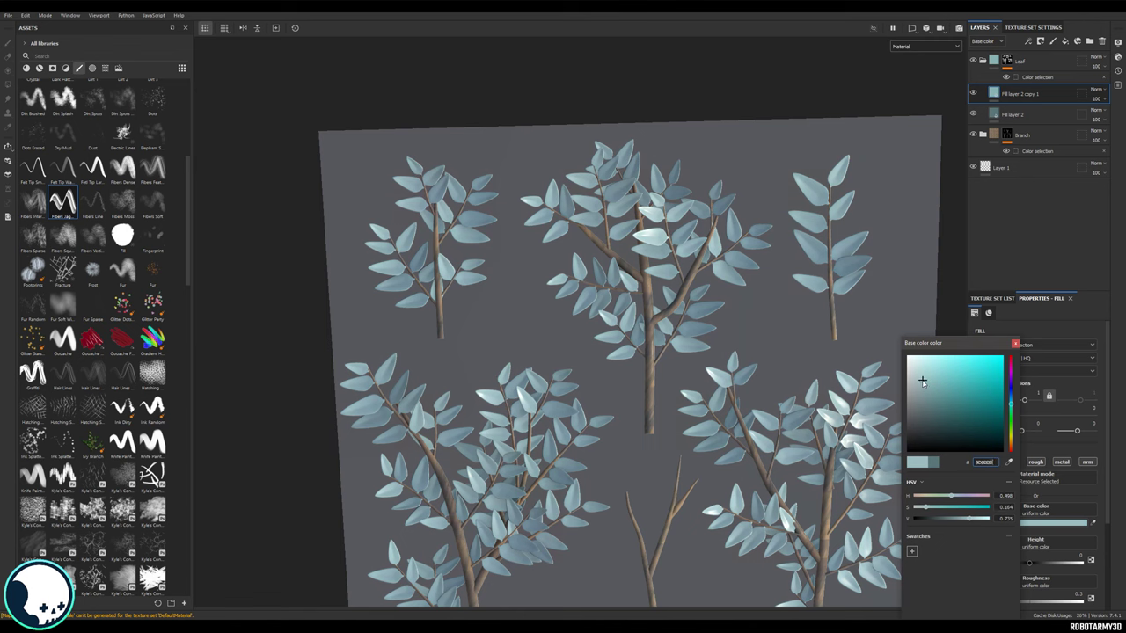
{"action": "left_click", "coordinate": [1016, 346]}
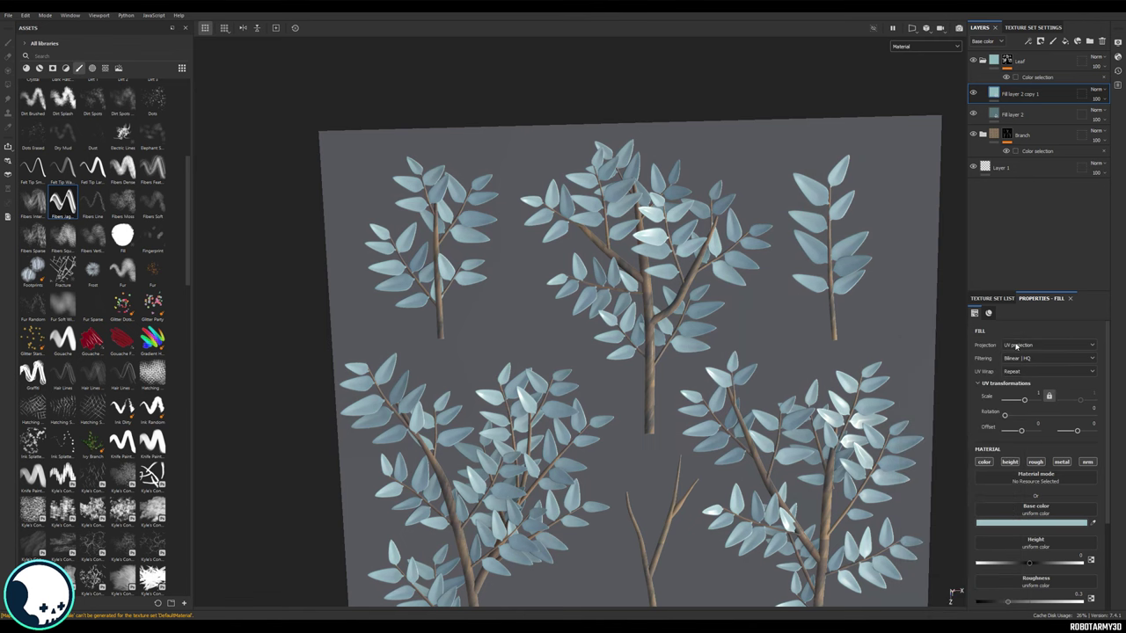
Step: Give the pale teal fill layer a black mask with a Mask Editor generator
{"action": "right_click", "coordinate": [1029, 96]}
{"action": "left_click", "coordinate": [1025, 125]}
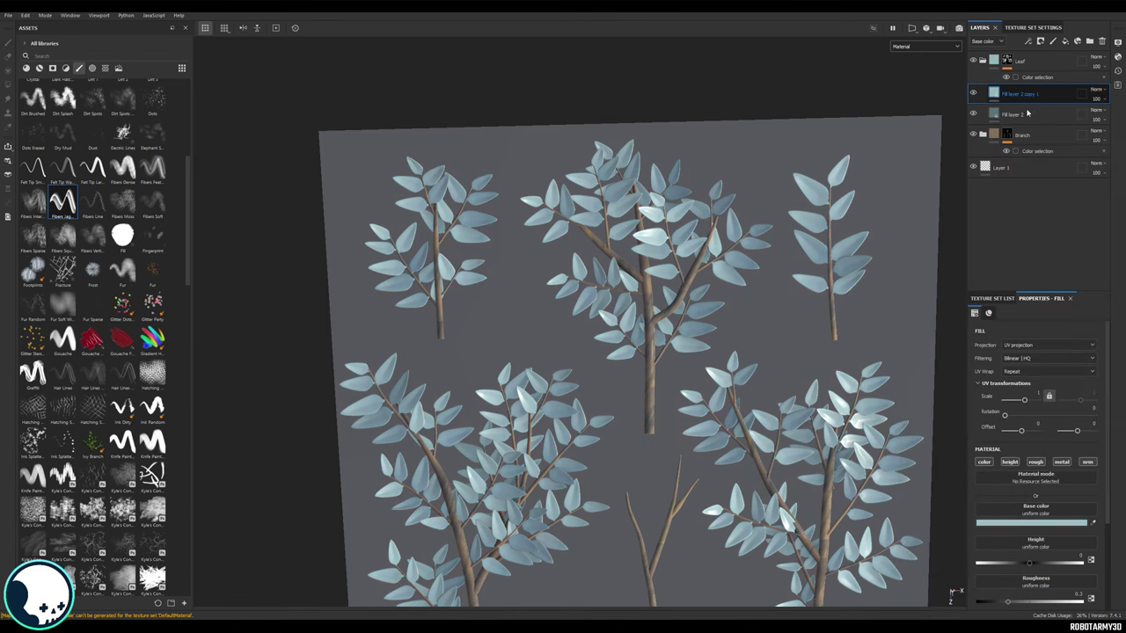
{"action": "right_click", "coordinate": [1008, 92]}
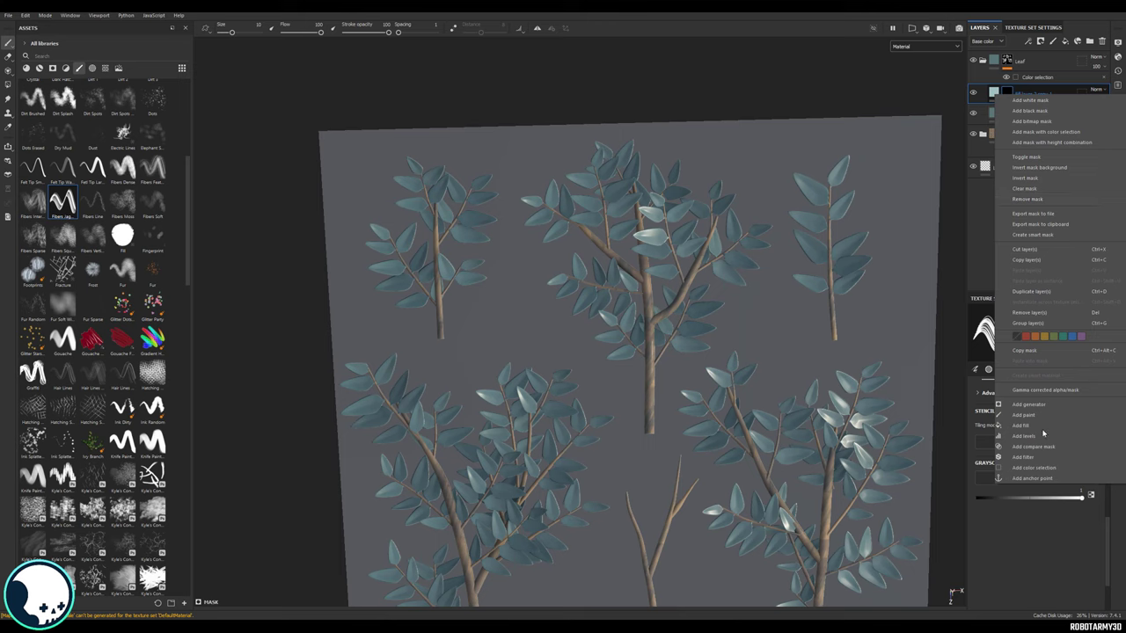
{"action": "left_click", "coordinate": [1027, 405]}
{"action": "left_click", "coordinate": [1039, 327]}
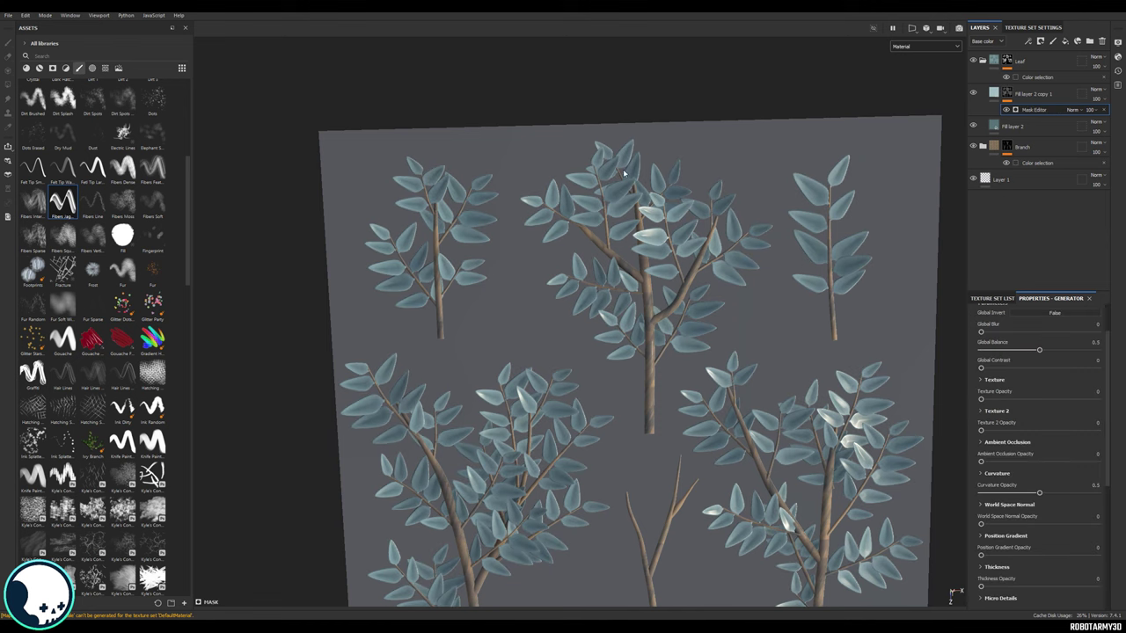
Step: In the pale teal layer's Mask Editor, set Global Contrast to 0.16 and Curvature Opacity to about 0.62
{"action": "scroll", "coordinate": [1012, 383], "scroll_direction": "up", "scroll_amount": 1}
{"action": "left_click_drag", "start_coordinate": [1039, 375], "coordinate": [997, 396]}
{"action": "scroll", "coordinate": [1011, 404], "scroll_direction": "down", "scroll_amount": 3}
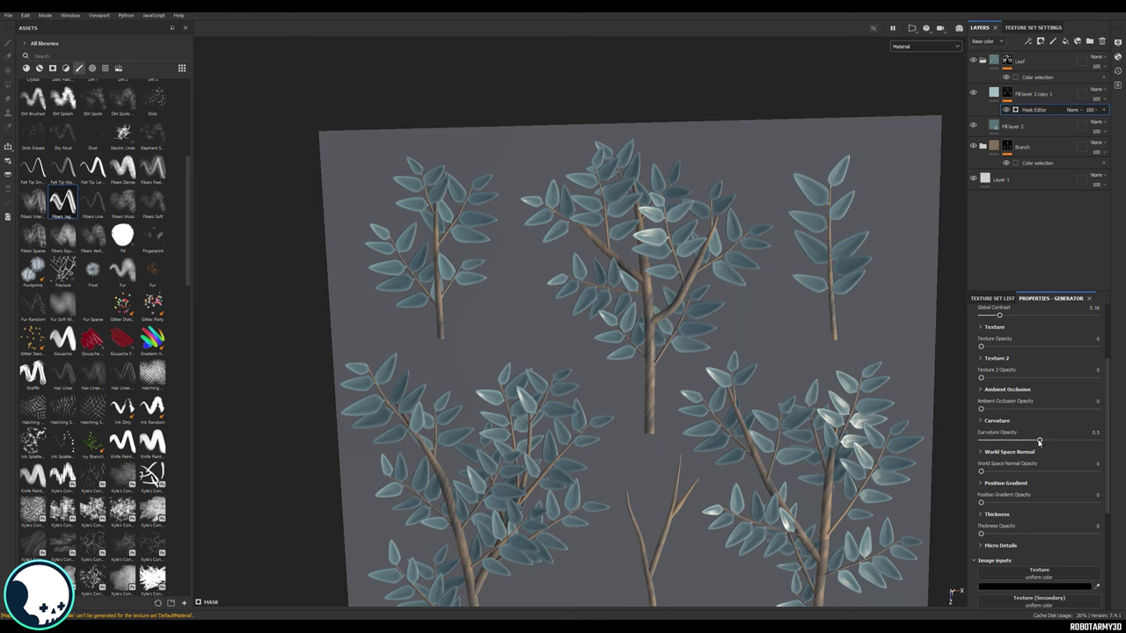
{"action": "left_click_drag", "start_coordinate": [1040, 440], "coordinate": [1054, 442]}
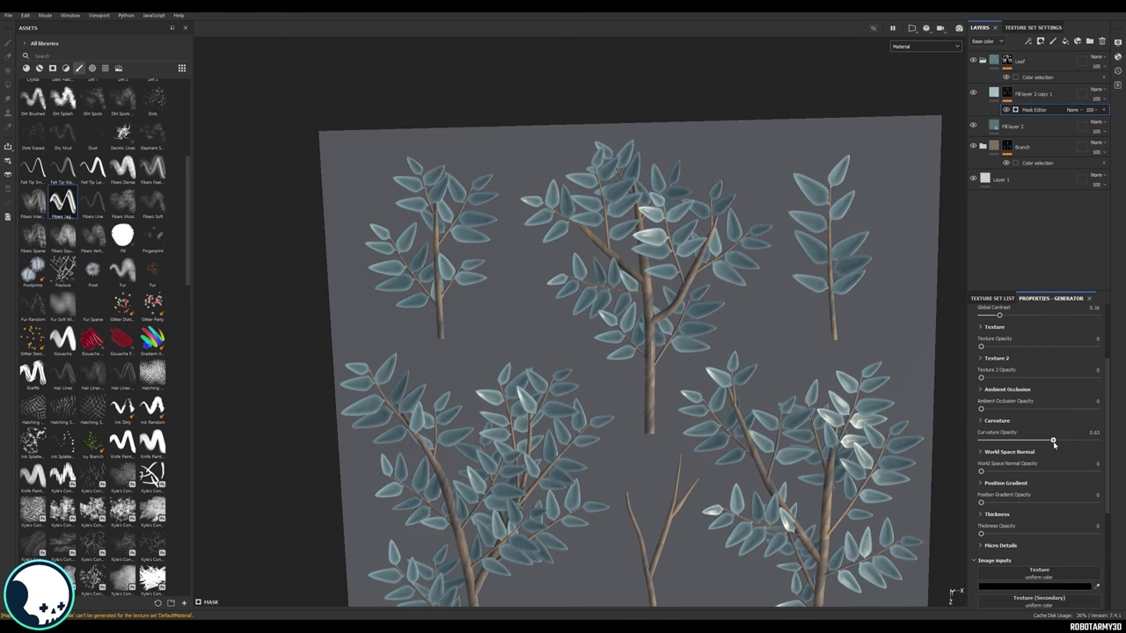
Step: Narrow the Mask Editor's edge curvature with Big 0.01, Large 0, Medium 0.01, Soft 0.05 and Fine 0.54
{"action": "left_click", "coordinate": [981, 422]}
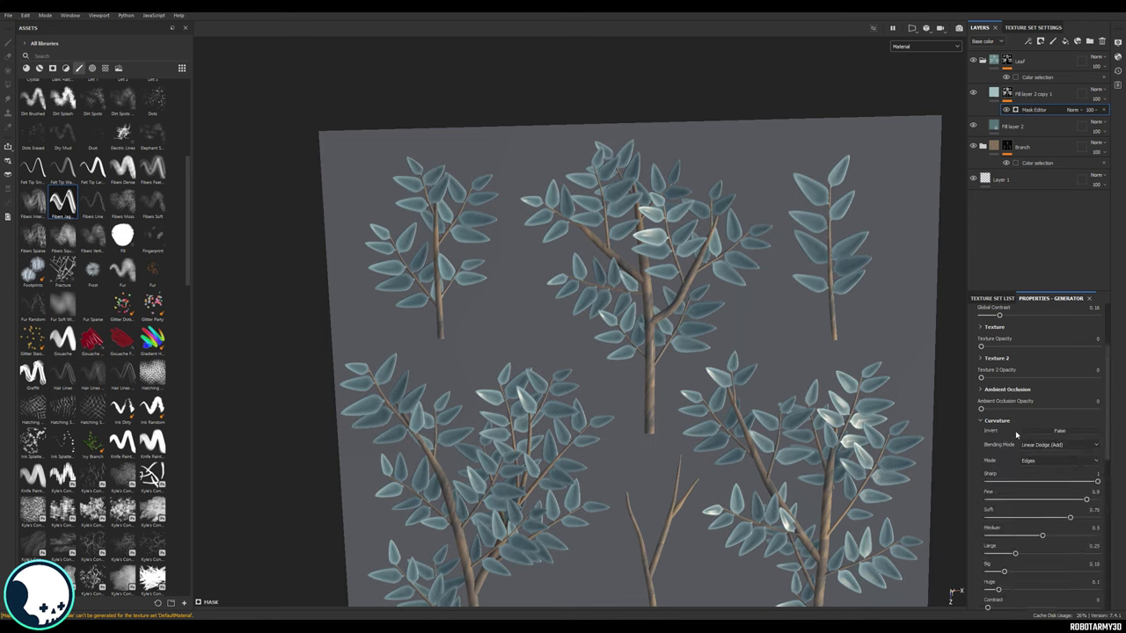
{"action": "scroll", "coordinate": [1012, 440], "scroll_direction": "down", "scroll_amount": 3}
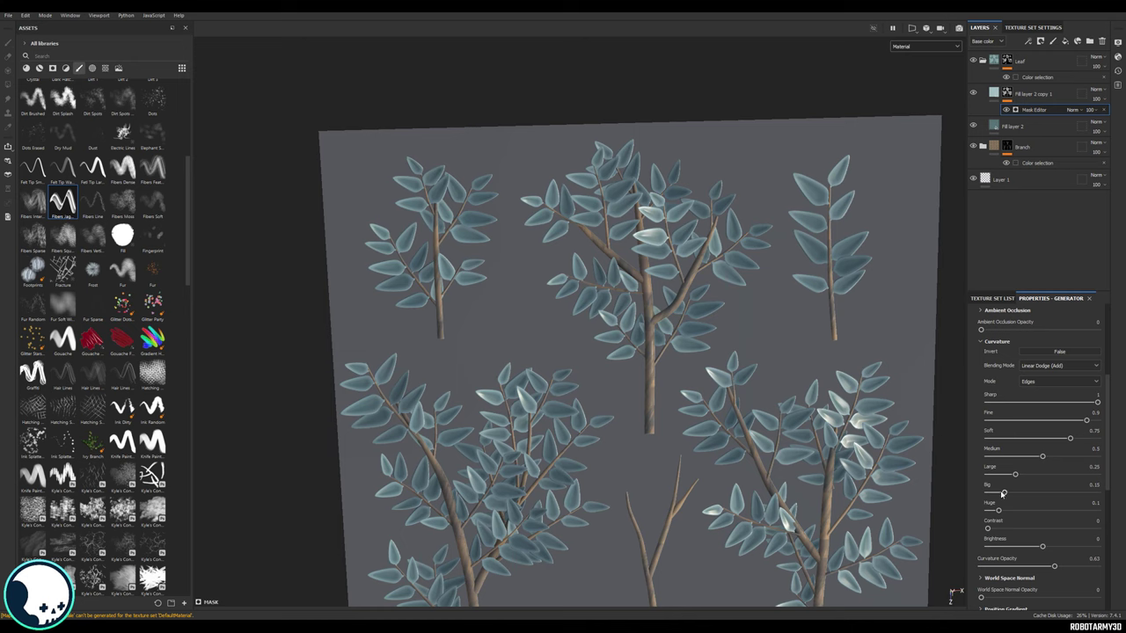
{"action": "left_click_drag", "start_coordinate": [991, 492], "coordinate": [989, 491]}
{"action": "left_click_drag", "start_coordinate": [1014, 475], "coordinate": [989, 457]}
{"action": "left_click_drag", "start_coordinate": [1069, 438], "coordinate": [1016, 438]}
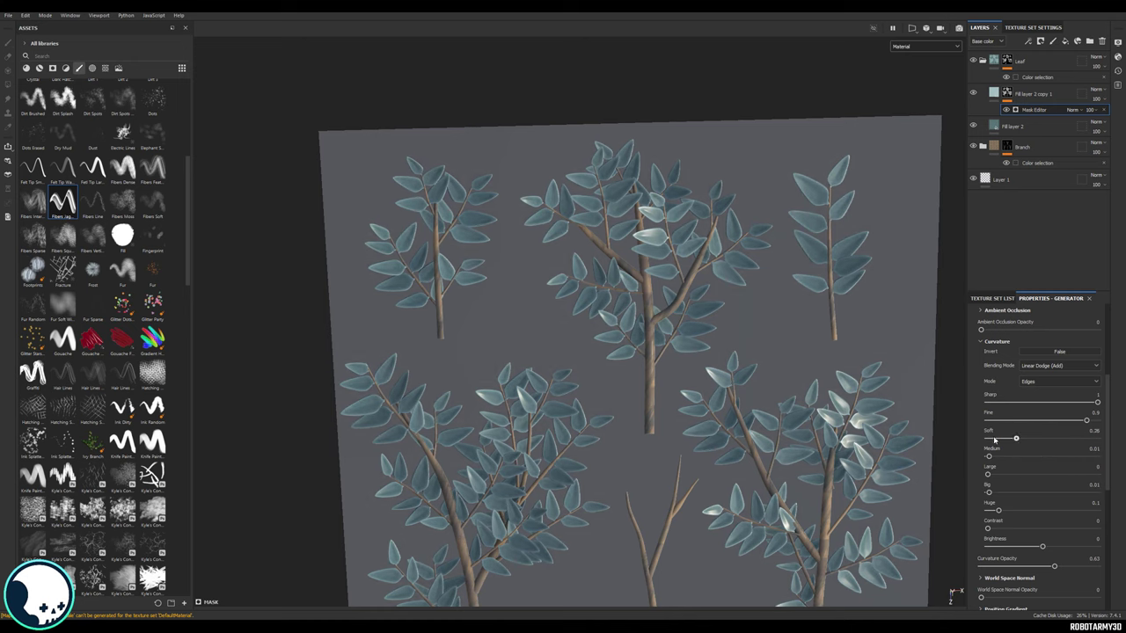
{"action": "left_click", "coordinate": [993, 422]}
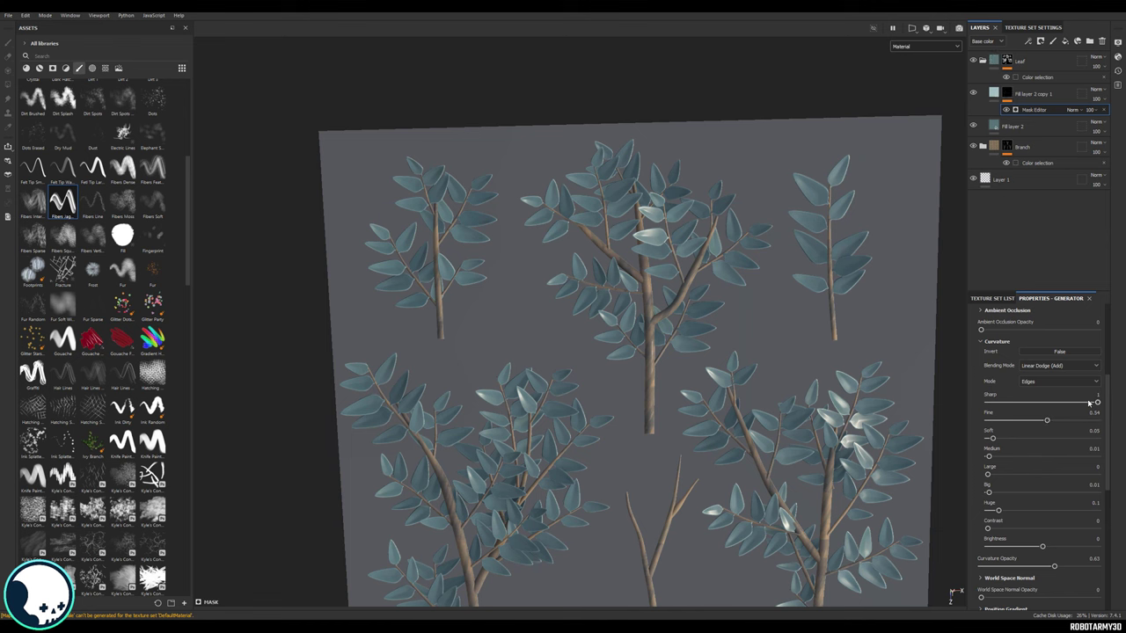
Step: Duplicate the masked pale teal fill layer and keep only the color channel active on the new copy
{"action": "right_click", "coordinate": [995, 94]}
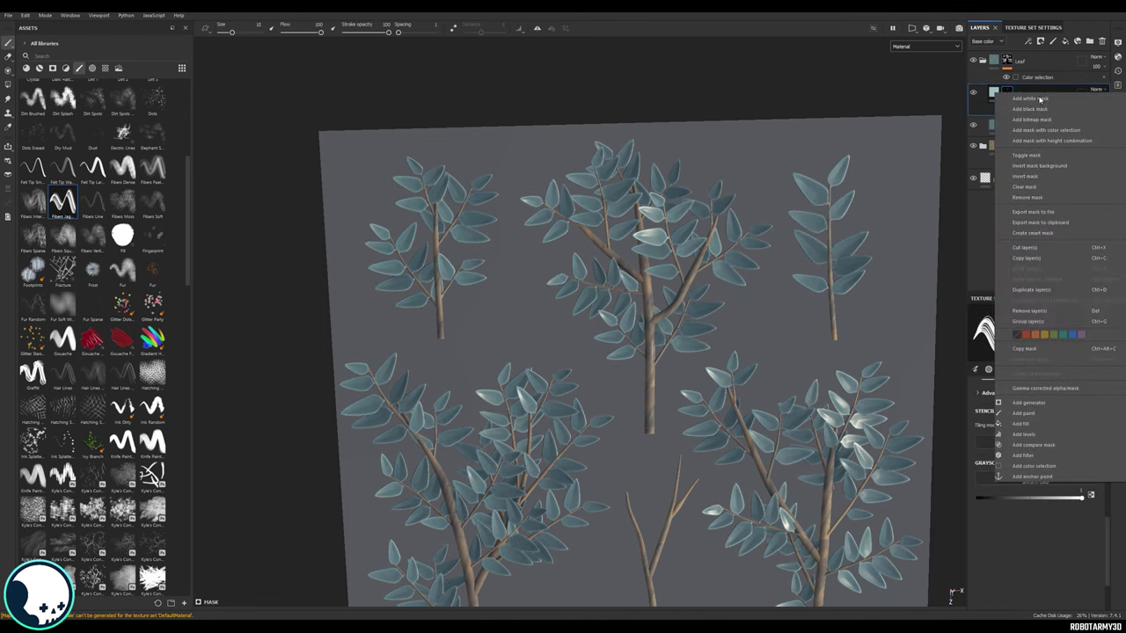
{"action": "left_click", "coordinate": [1034, 292]}
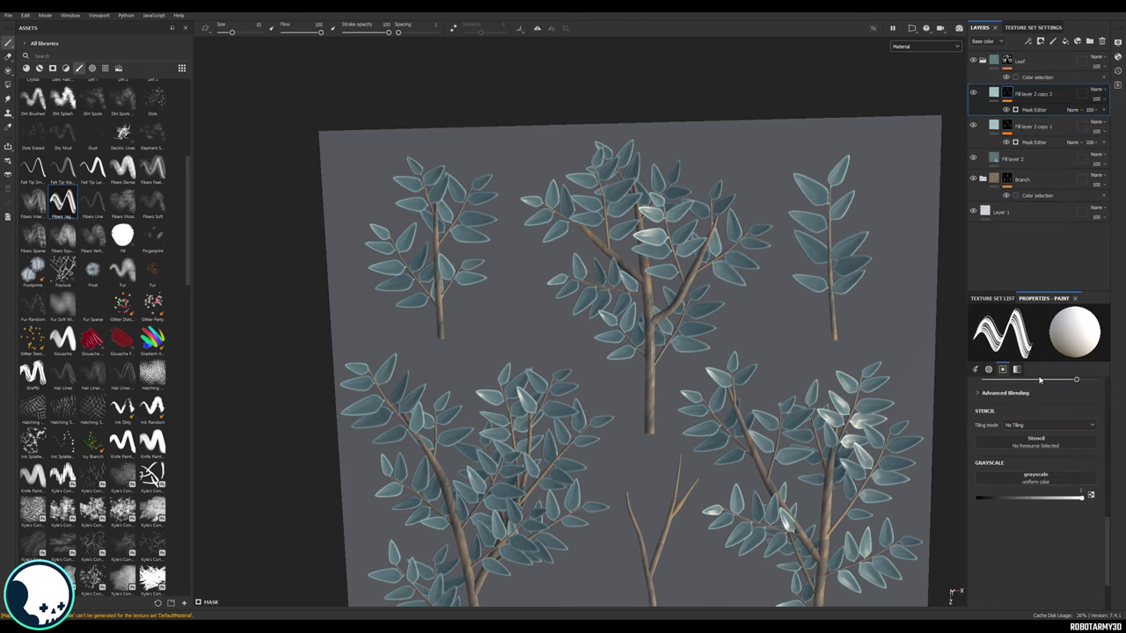
{"action": "scroll", "coordinate": [1043, 418], "scroll_direction": "up", "scroll_amount": 10}
{"action": "scroll", "coordinate": [1043, 417], "scroll_direction": "up", "scroll_amount": 3}
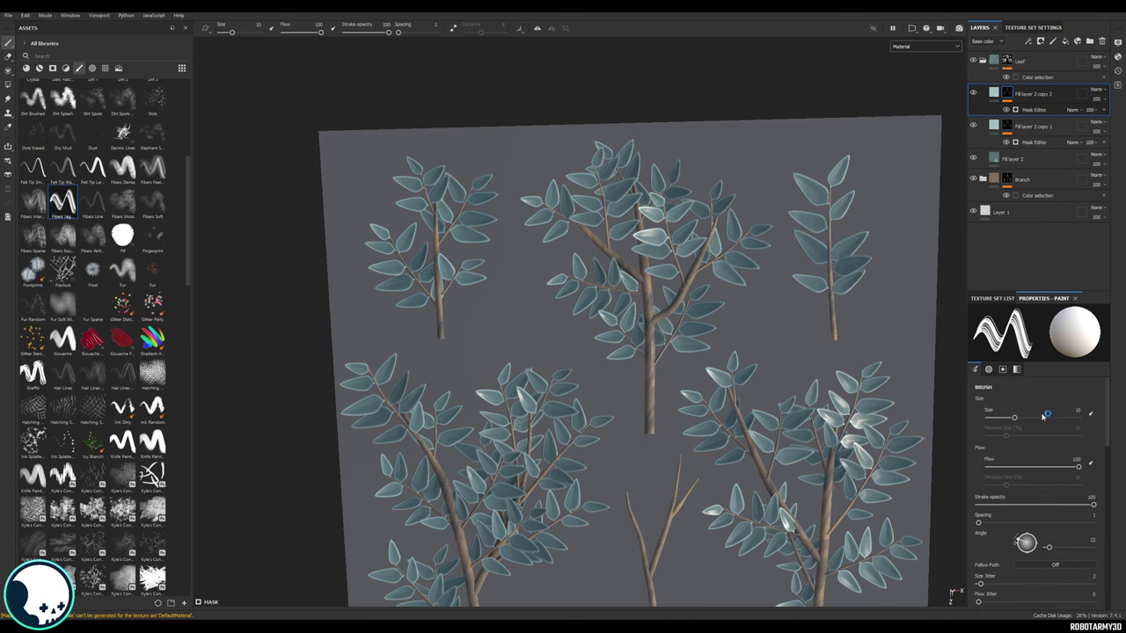
{"action": "left_click", "coordinate": [995, 94]}
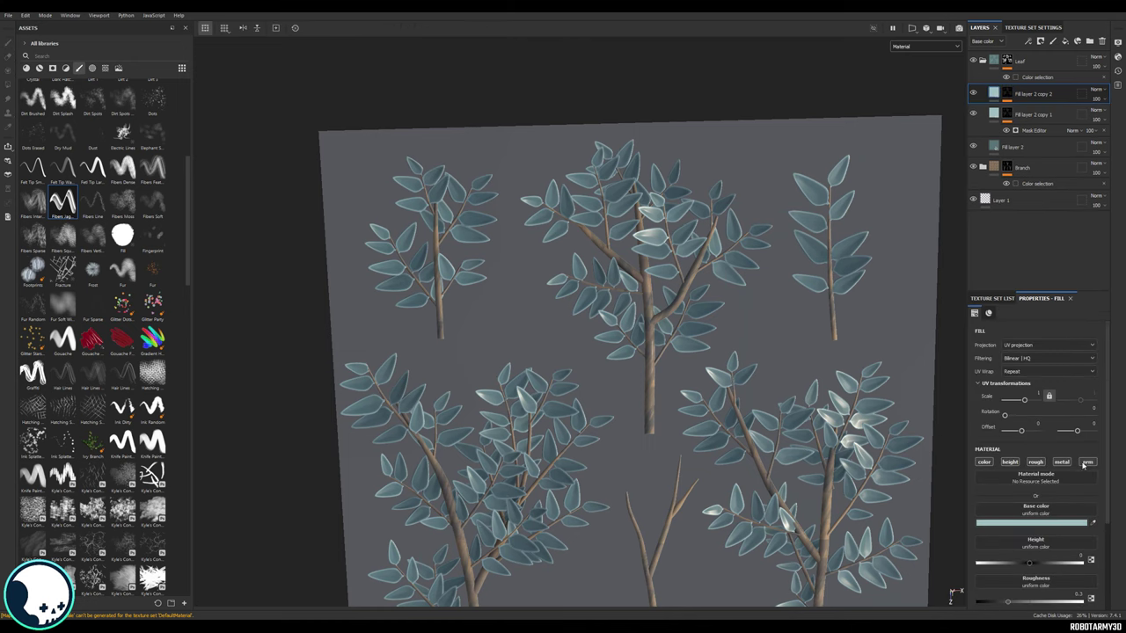
{"action": "left_click", "coordinate": [1036, 462]}
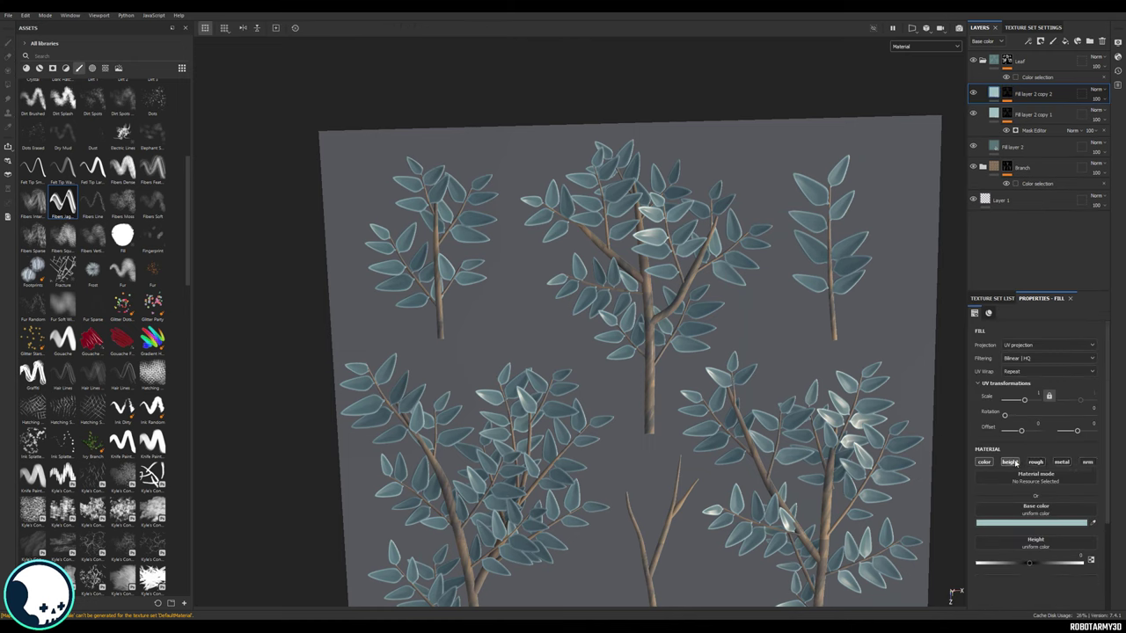
{"action": "left_click", "coordinate": [1011, 462]}
Step: Set the base color of the new masked leaf layer copy to a dark green
{"action": "left_click", "coordinate": [1012, 522]}
{"action": "left_click_drag", "start_coordinate": [967, 422], "coordinate": [1030, 412]}
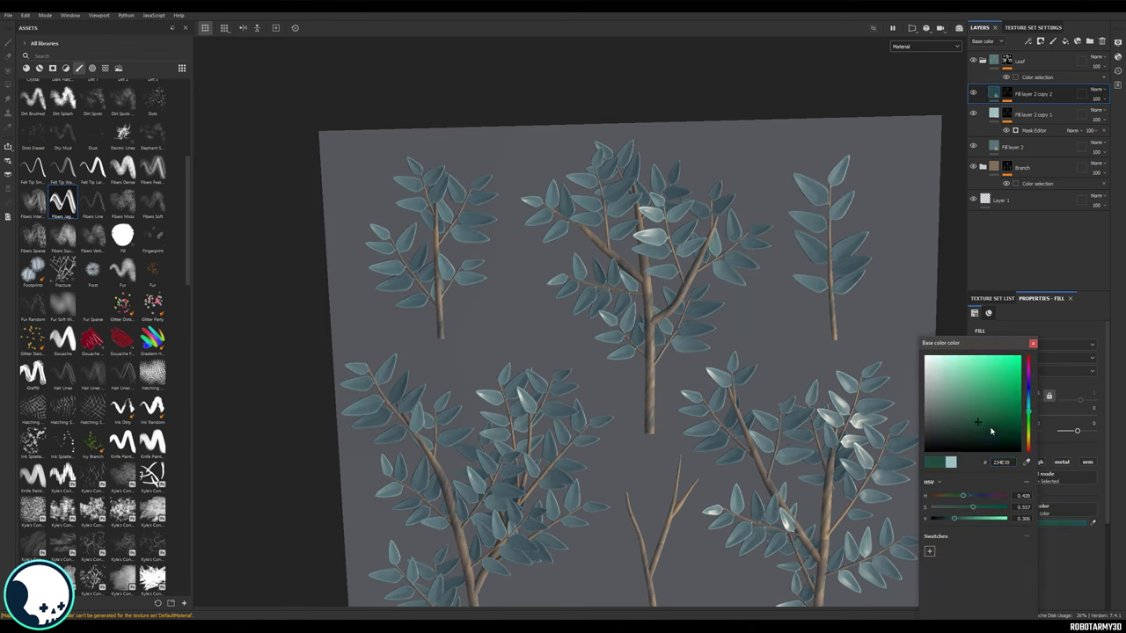
{"action": "left_click", "coordinate": [988, 424]}
{"action": "left_click", "coordinate": [1032, 344]}
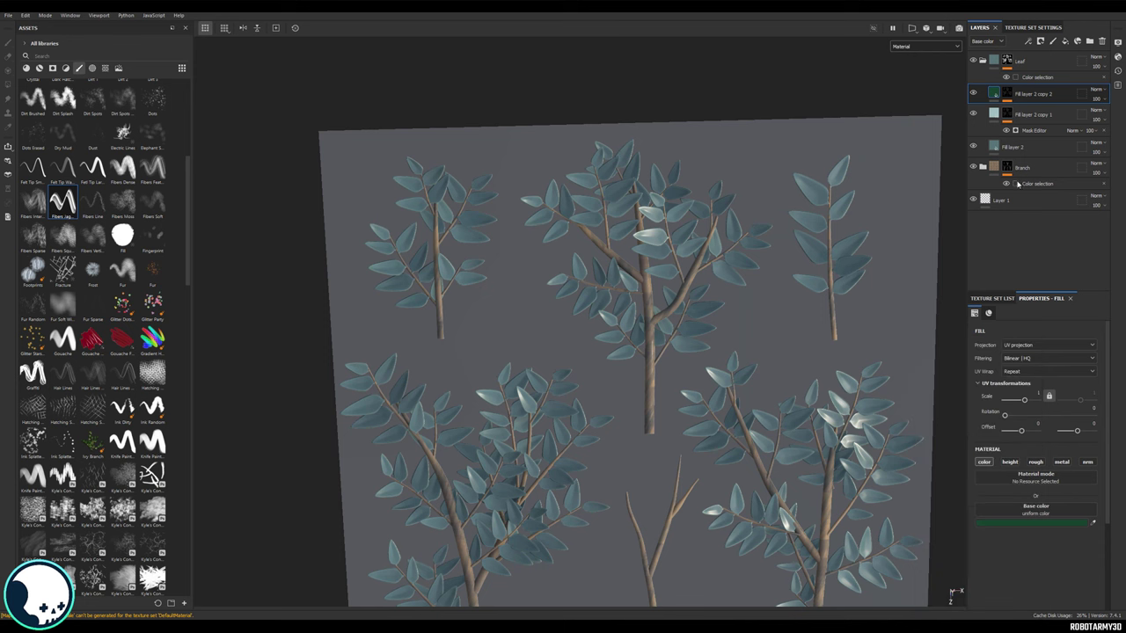
Step: Set the dark green layer's Mask Editor curvature to Cavities mode with Normal blending and 0.68 opacity
{"action": "left_click", "coordinate": [1006, 95]}
{"action": "left_click", "coordinate": [1062, 566]}
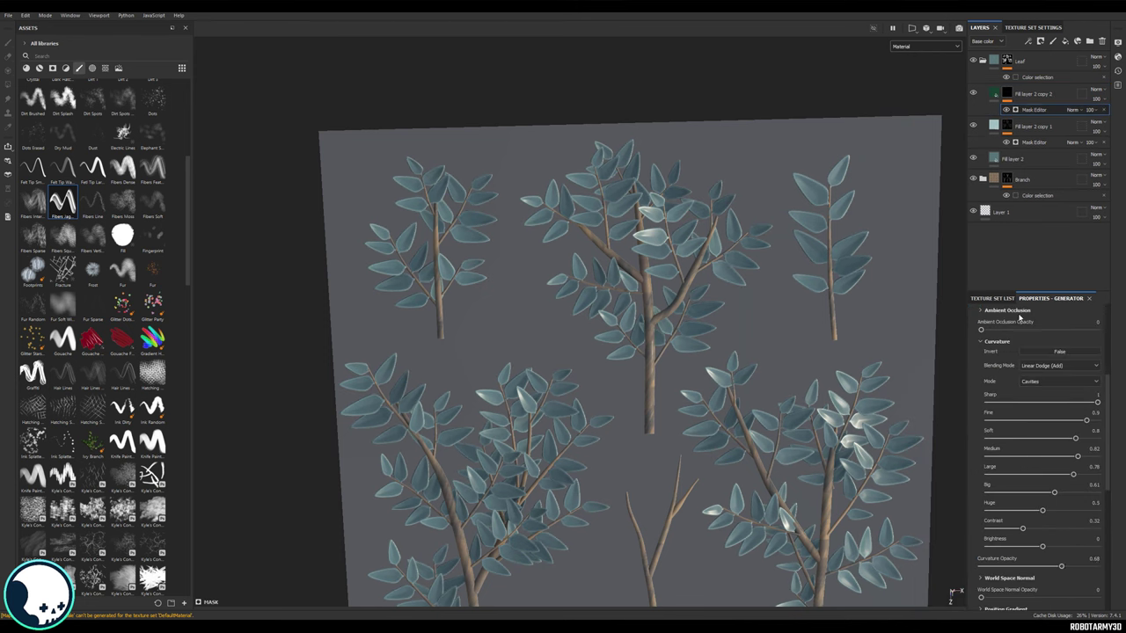
{"action": "scroll", "coordinate": [1052, 483], "scroll_direction": "up", "scroll_amount": 3}
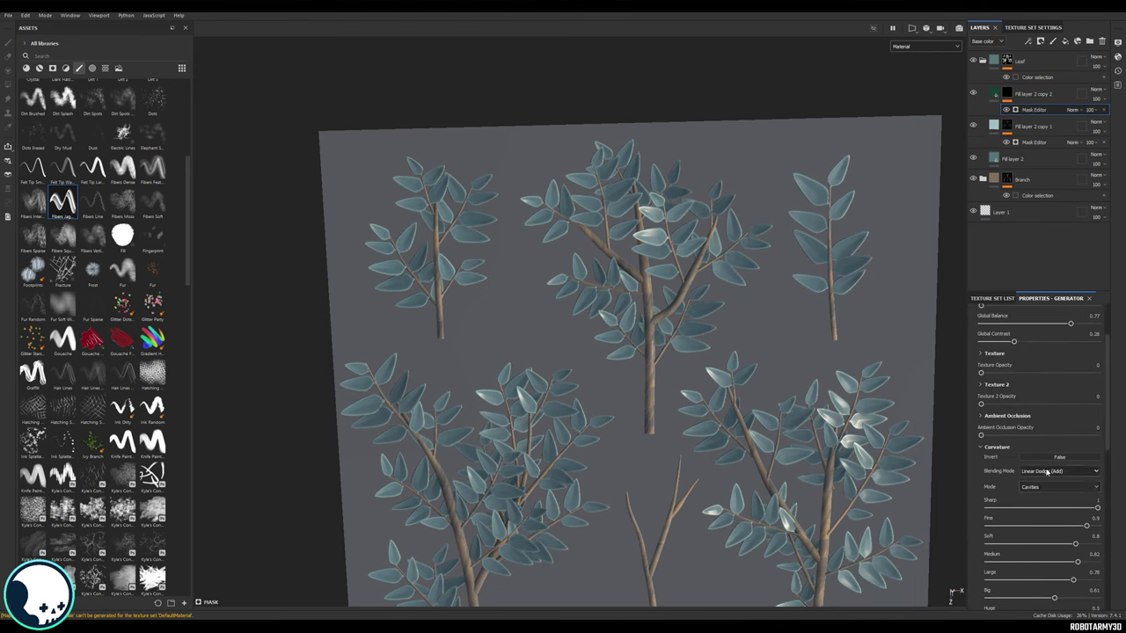
{"action": "left_click", "coordinate": [1047, 471]}
{"action": "left_click", "coordinate": [1030, 483]}
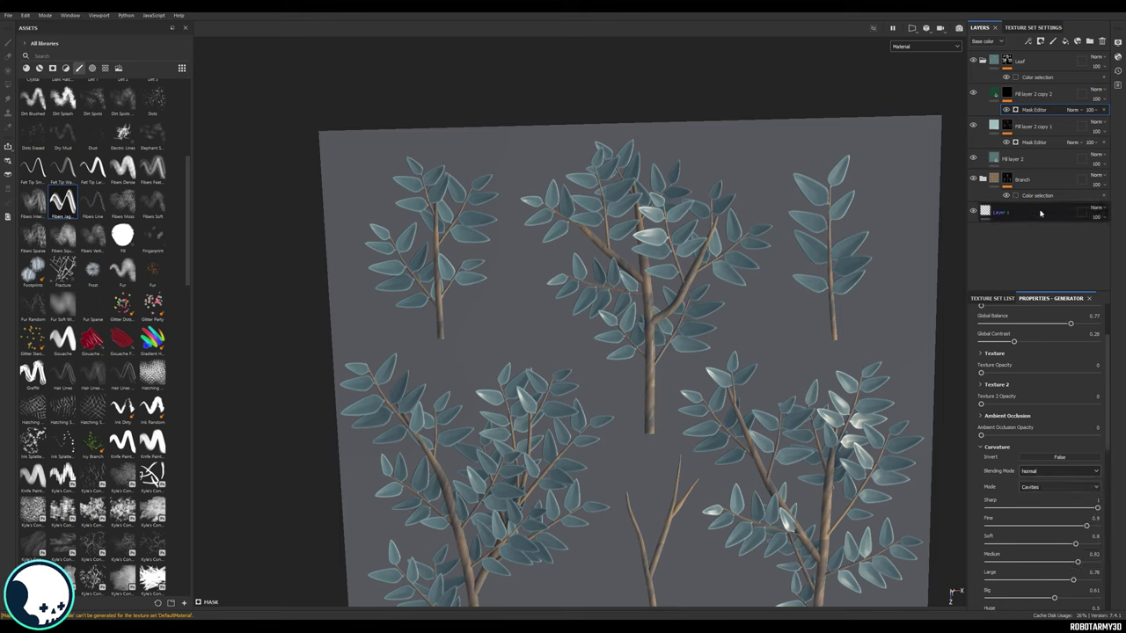
Step: Change the dark green fill layer's base color to a bright red for previewing the mask
{"action": "left_click", "coordinate": [1031, 93]}
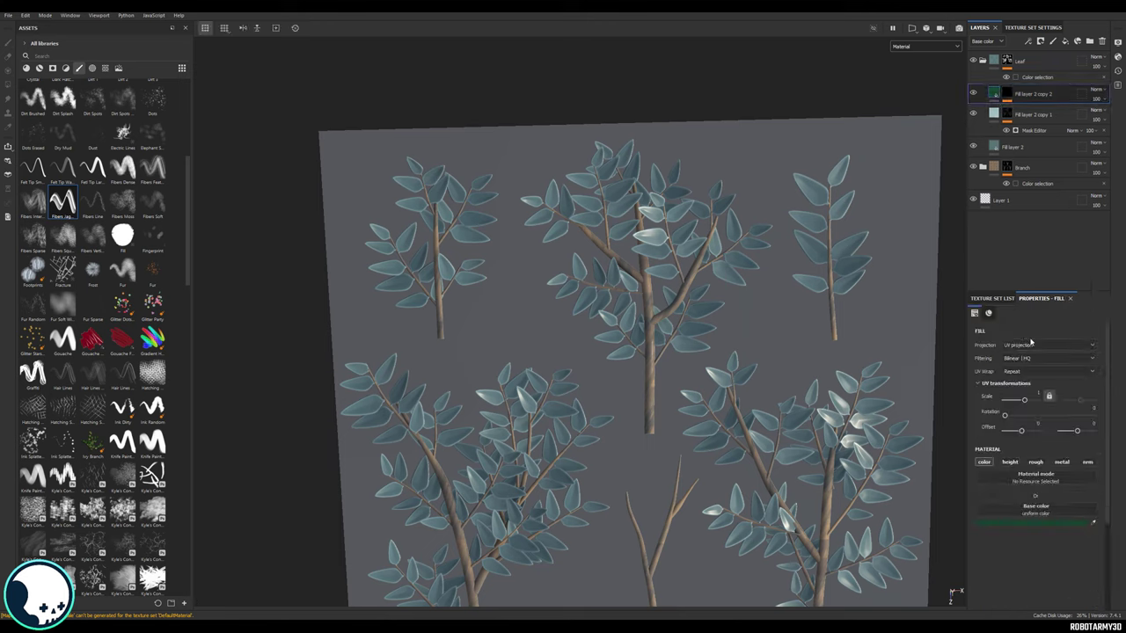
{"action": "left_click", "coordinate": [1043, 523]}
{"action": "type", "text": "F00000"}
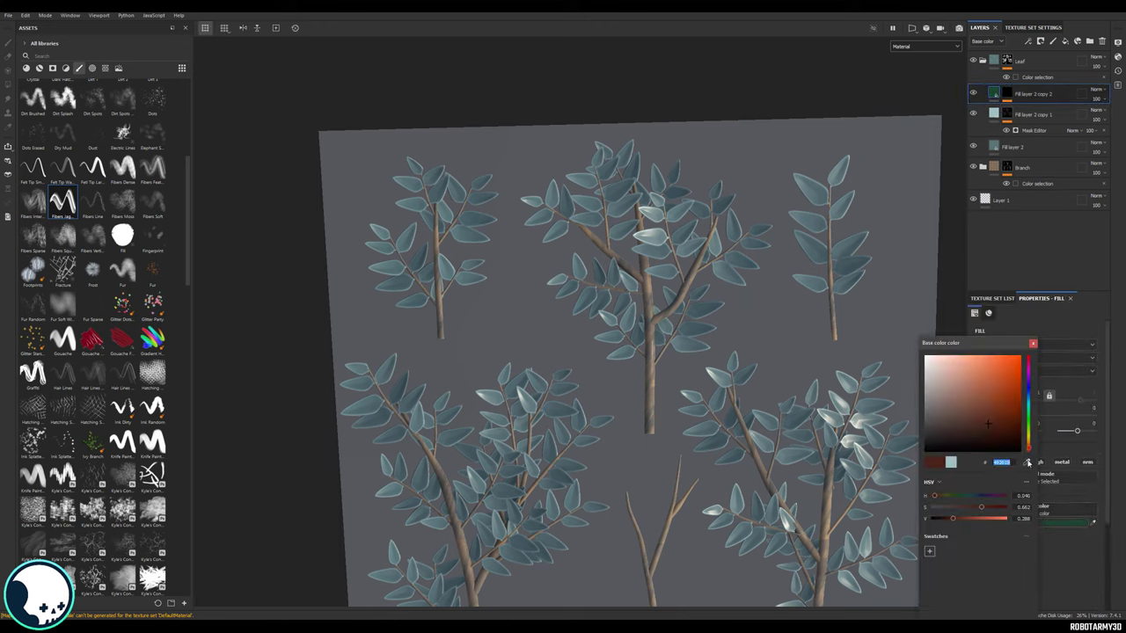
{"action": "left_click", "coordinate": [1034, 342]}
Step: Set the red layer's Mask Editor curvature to Edges mode with Sharp 0.17, Fine 0.17, Soft 0.21, Medium 0 and Large 0.31
{"action": "left_click", "coordinate": [1007, 94]}
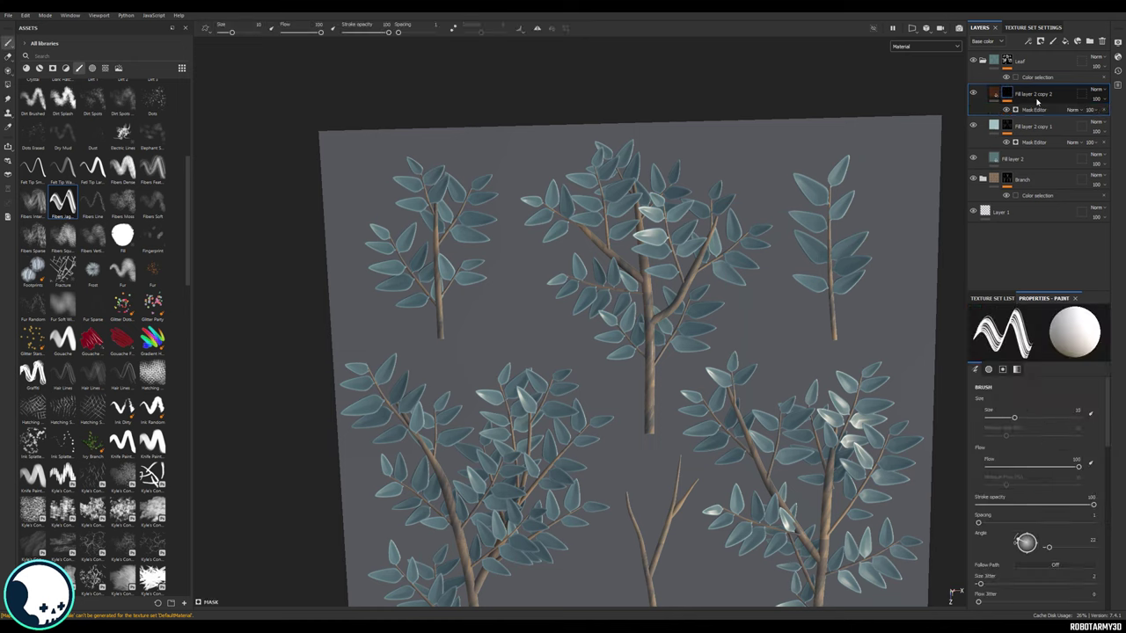
{"action": "left_click", "coordinate": [1034, 109]}
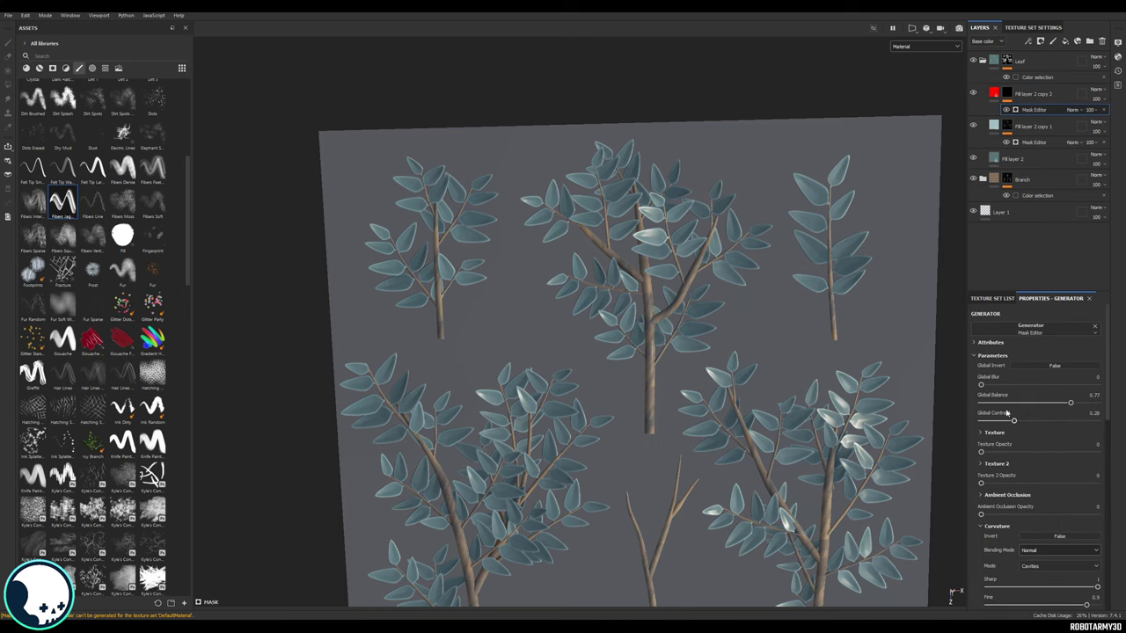
{"action": "scroll", "coordinate": [1021, 426], "scroll_direction": "down", "scroll_amount": 4}
{"action": "left_click", "coordinate": [1031, 402]}
{"action": "left_click", "coordinate": [1022, 420]}
{"action": "left_click", "coordinate": [1020, 438]}
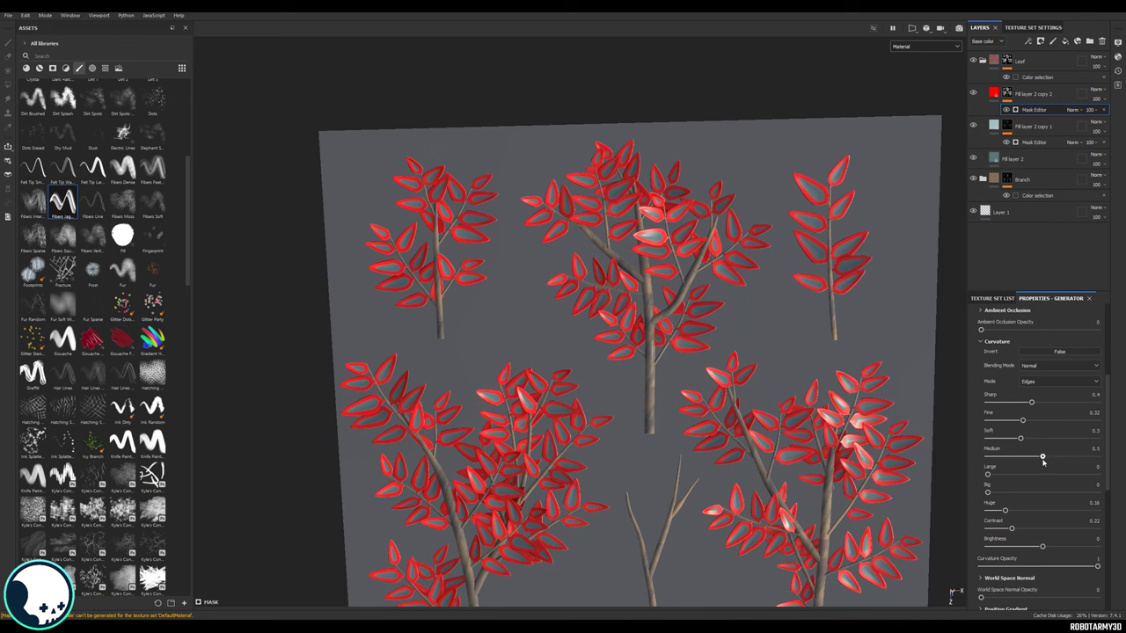
{"action": "left_click_drag", "start_coordinate": [1044, 458], "coordinate": [1029, 477]}
{"action": "left_click", "coordinate": [1021, 475]}
{"action": "left_click", "coordinate": [989, 457]}
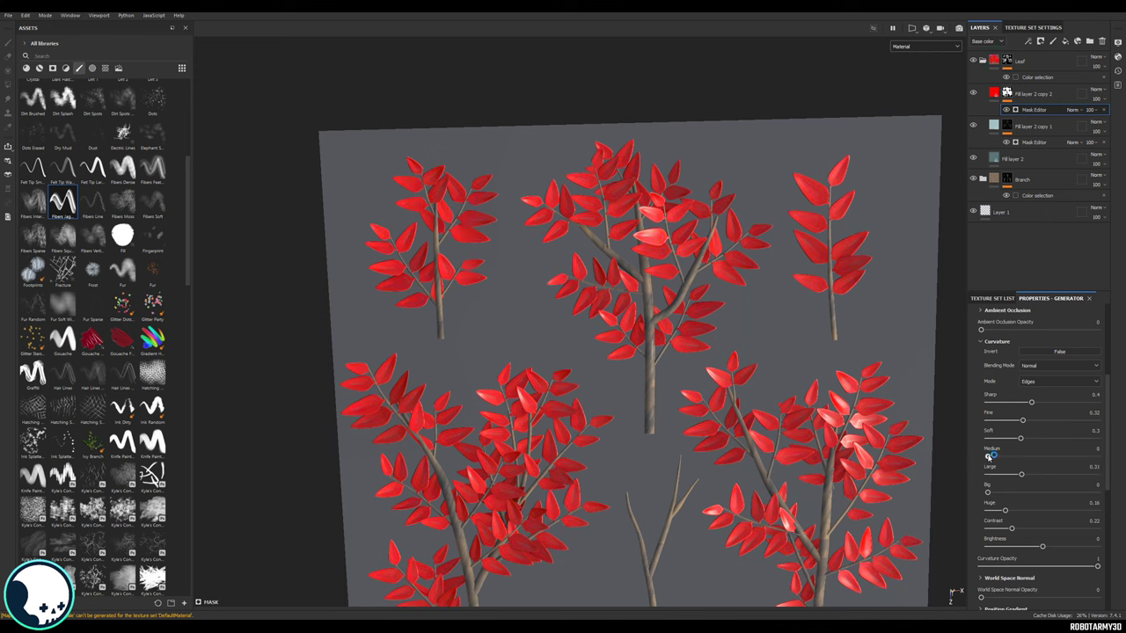
{"action": "left_click", "coordinate": [1003, 438]}
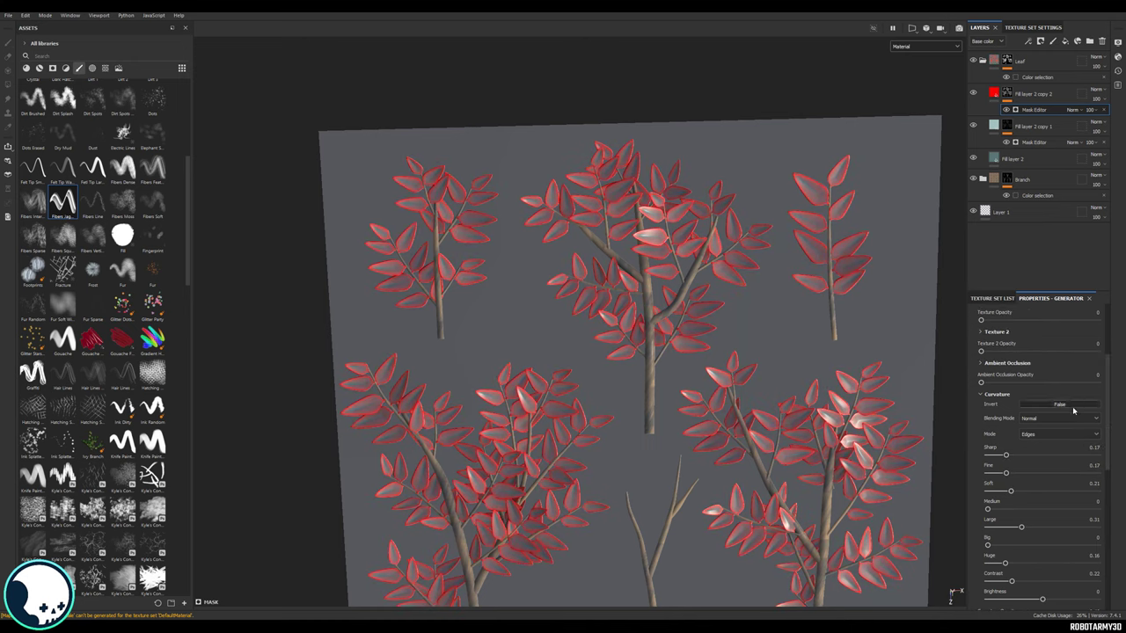
Step: Invert the curvature mask, raise Sharp to 0.36 and Fine to 0.39, and set Global Balance to 0.48 and Global Contrast to 0.36
{"action": "left_click", "coordinate": [1072, 406]}
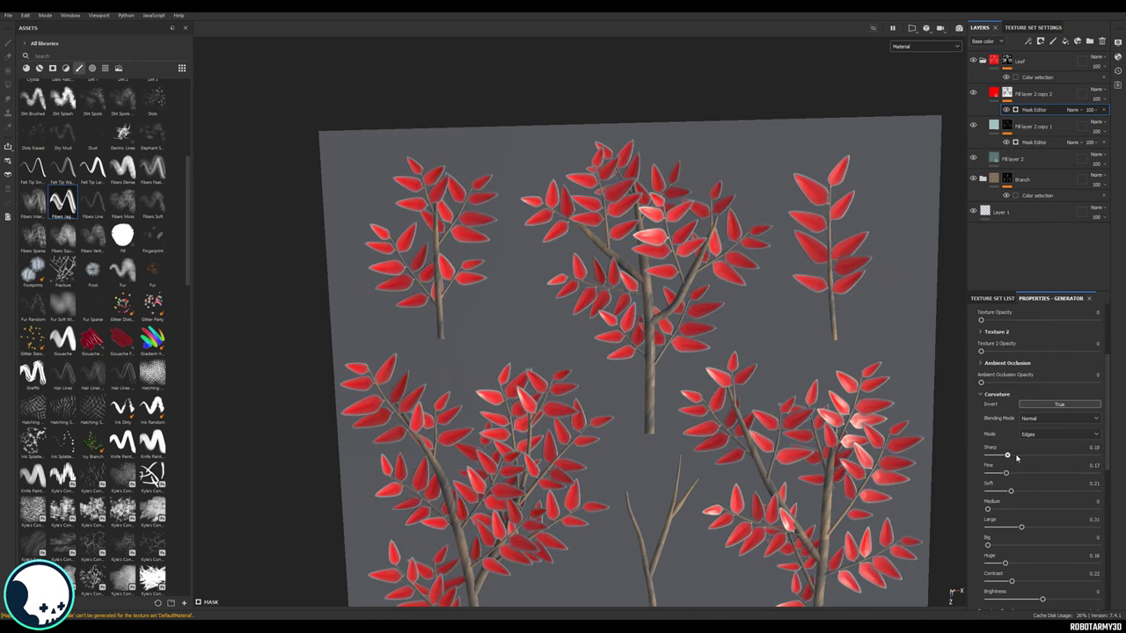
{"action": "mouse_move", "coordinate": [1017, 458]}
{"action": "left_mouse_down"}
{"action": "mouse_move", "coordinate": [1076, 456]}
{"action": "mouse_move", "coordinate": [1028, 456]}
{"action": "left_mouse_up"}
{"action": "left_click_drag", "start_coordinate": [1006, 474], "coordinate": [1058, 493]}
{"action": "scroll", "coordinate": [1040, 423], "scroll_direction": "up", "scroll_amount": 3}
{"action": "left_click_drag", "start_coordinate": [1073, 403], "coordinate": [1037, 403]}
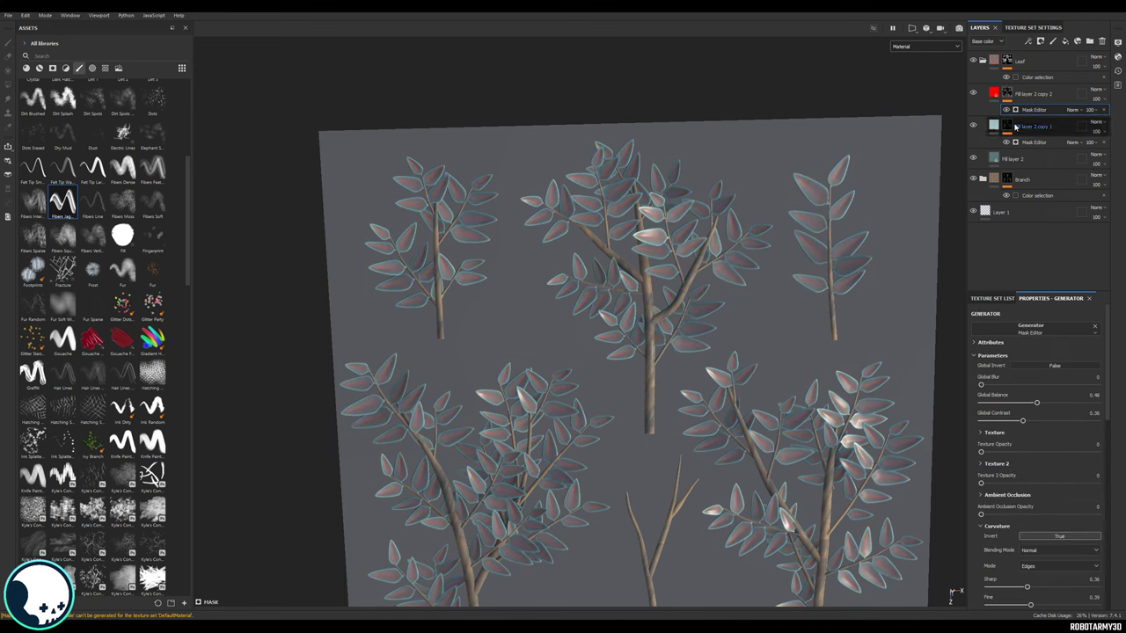
Step: Change the red preview fill layer's base color to green
{"action": "left_click", "coordinate": [994, 94]}
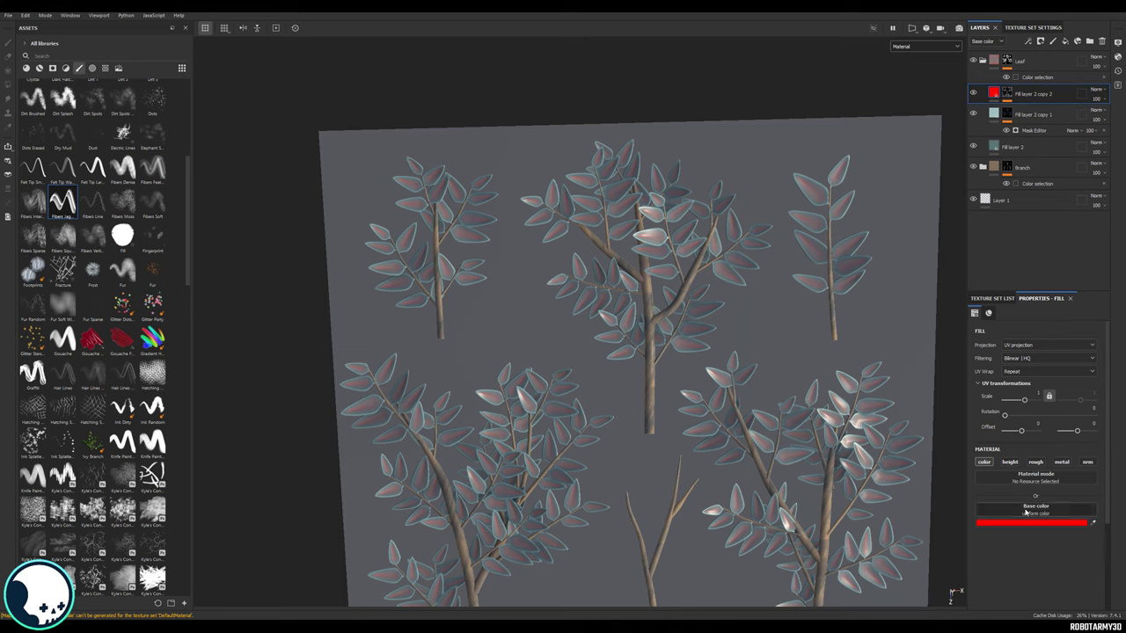
{"action": "left_click", "coordinate": [1058, 522]}
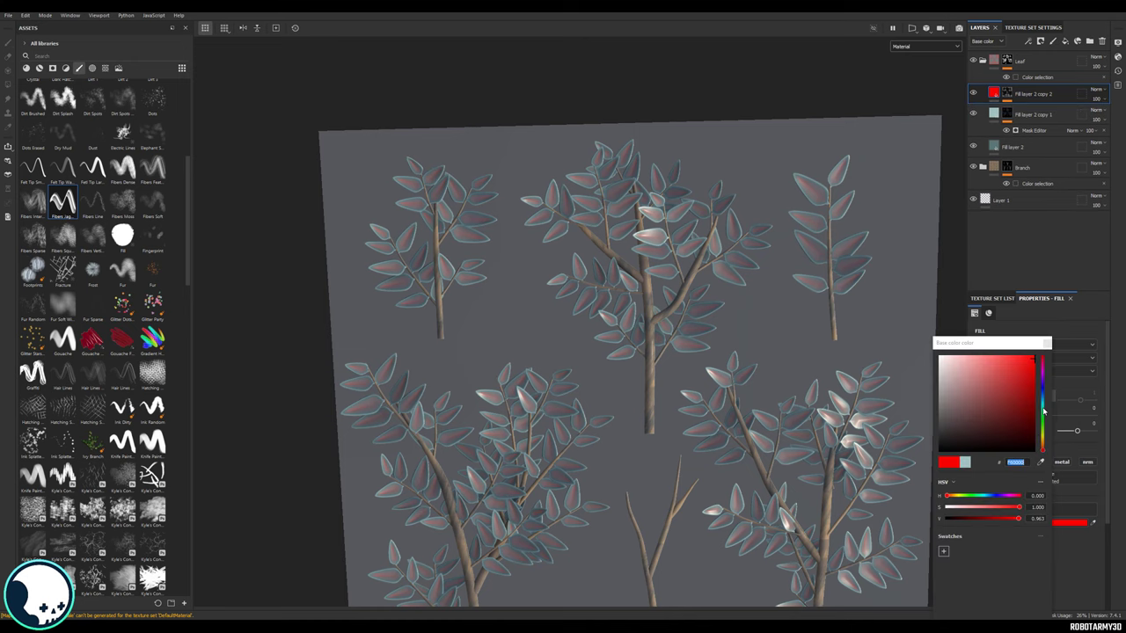
{"action": "left_click", "coordinate": [1044, 411]}
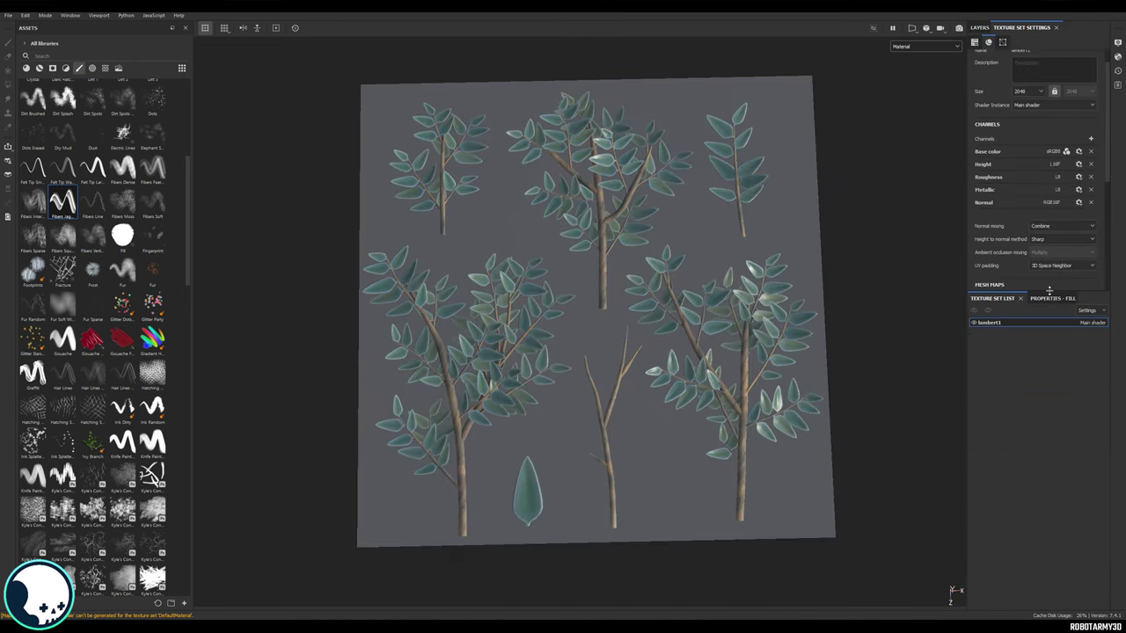
Step: Add an Opacity channel to the lambert1 texture set
{"action": "left_click_drag", "start_coordinate": [1050, 290], "coordinate": [1072, 387]}
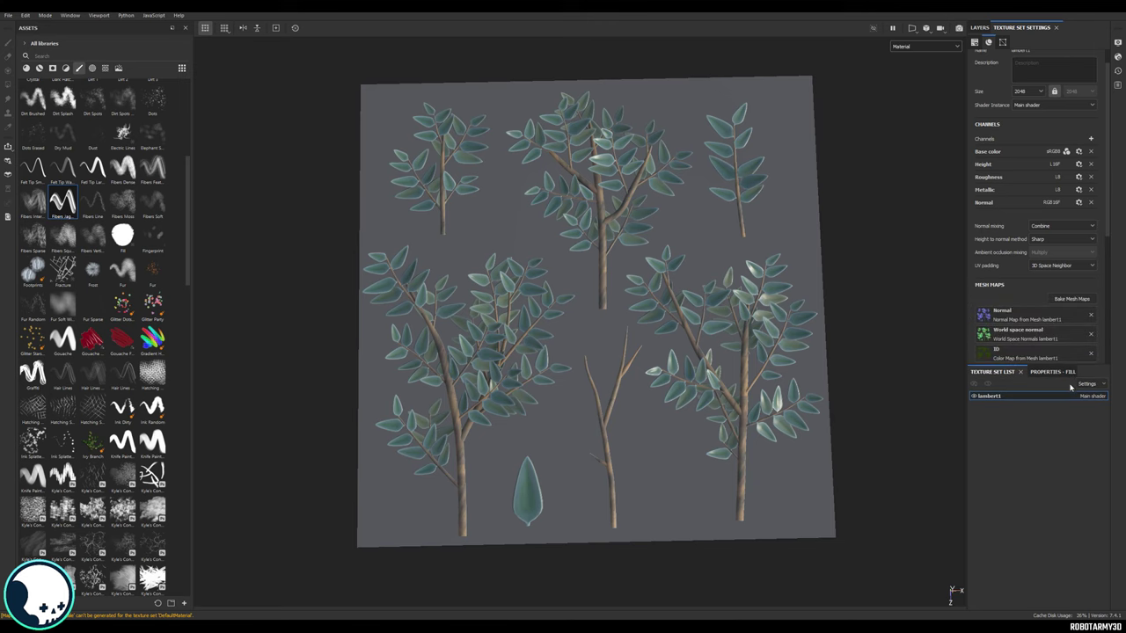
{"action": "left_click", "coordinate": [1060, 374]}
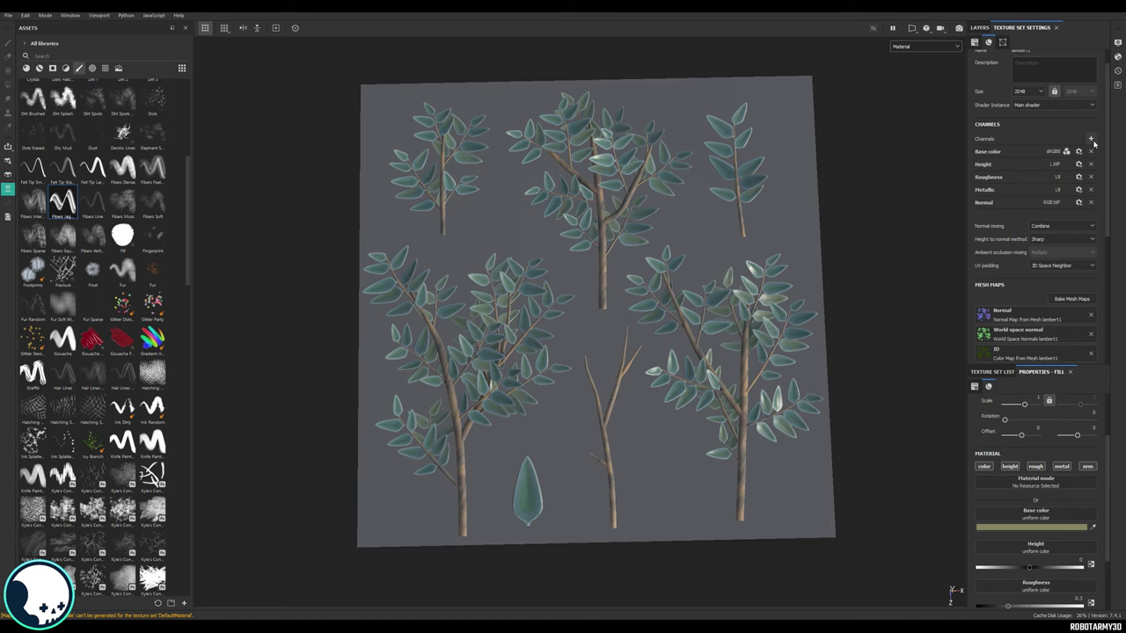
{"action": "left_click", "coordinate": [1091, 138]}
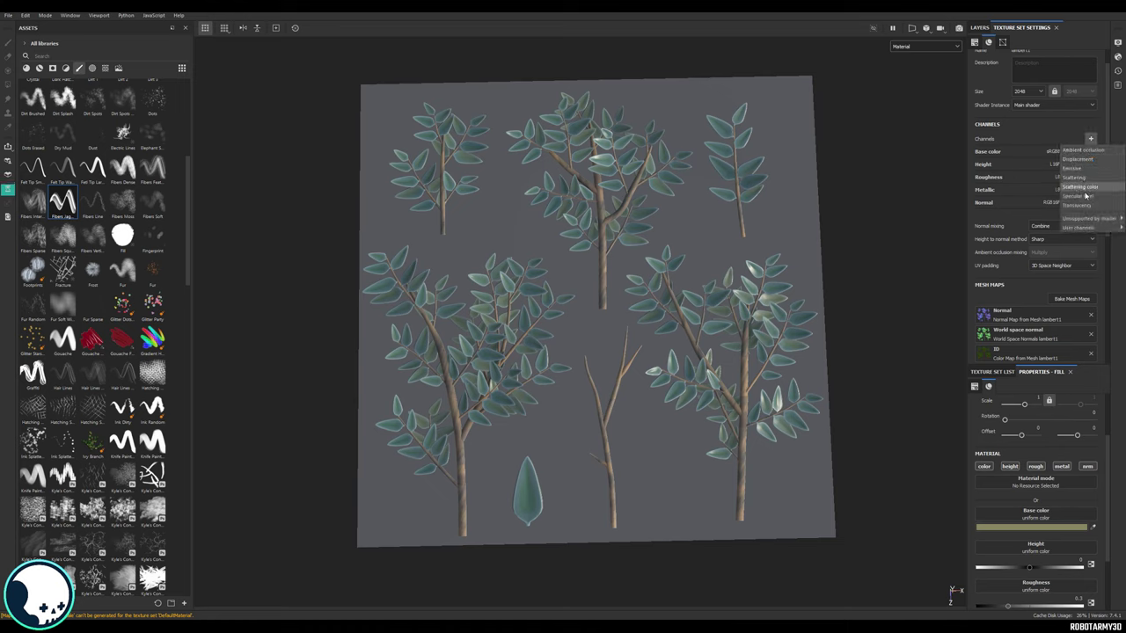
{"action": "mouse_move", "coordinate": [1090, 221]}
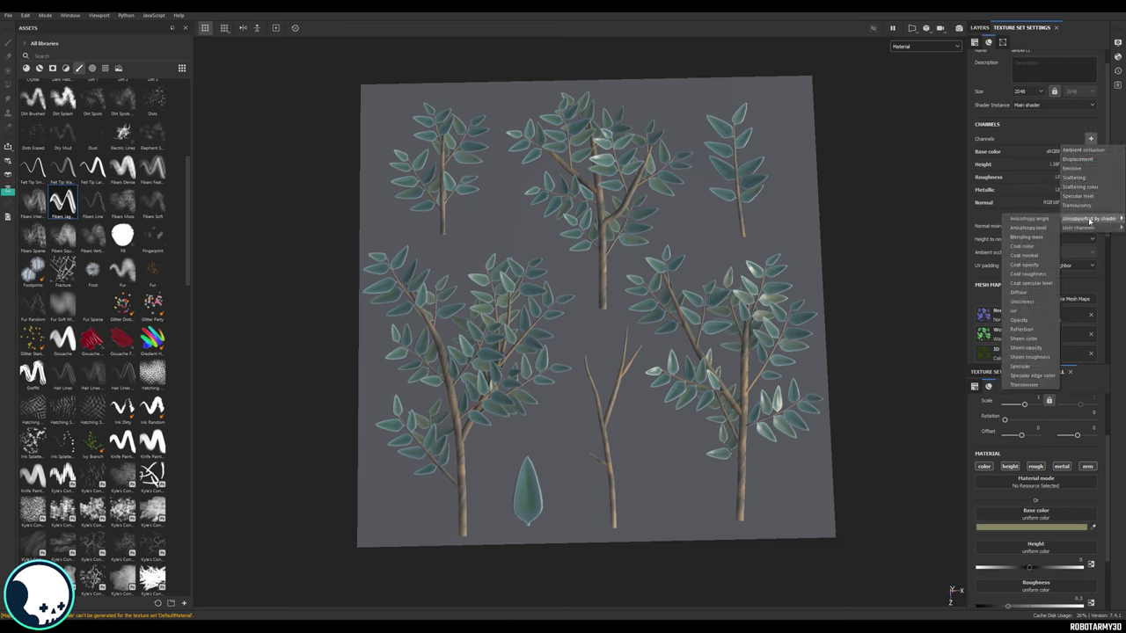
{"action": "left_click", "coordinate": [1021, 320]}
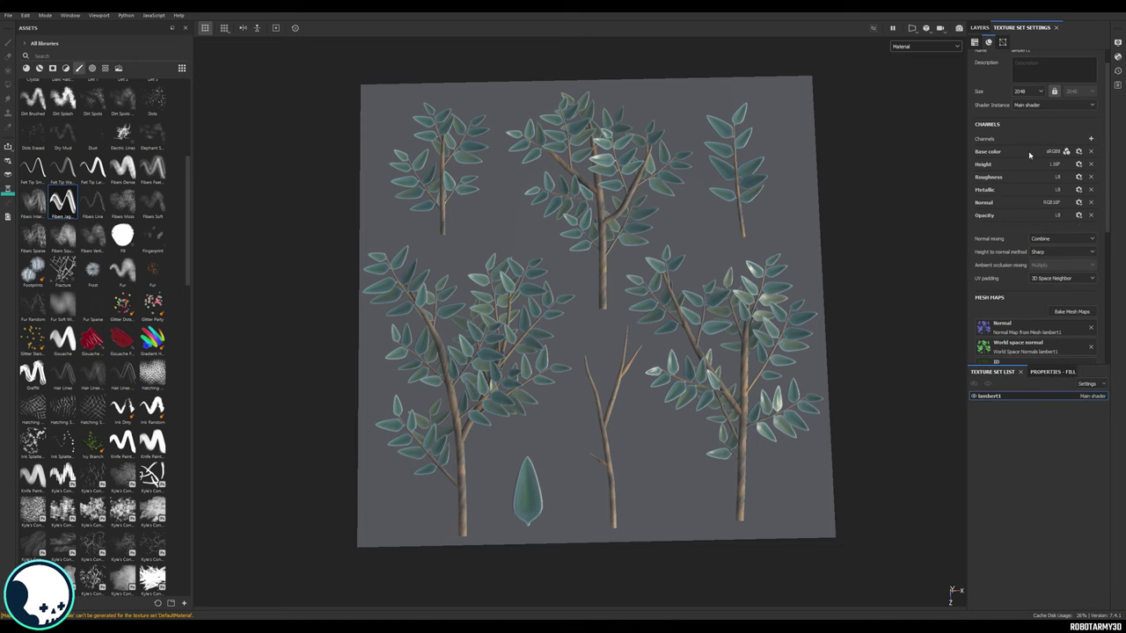
Step: Add a fill layer above the Leaf folder with only the opacity channel active and its opacity value at 0
{"action": "left_click", "coordinate": [980, 28]}
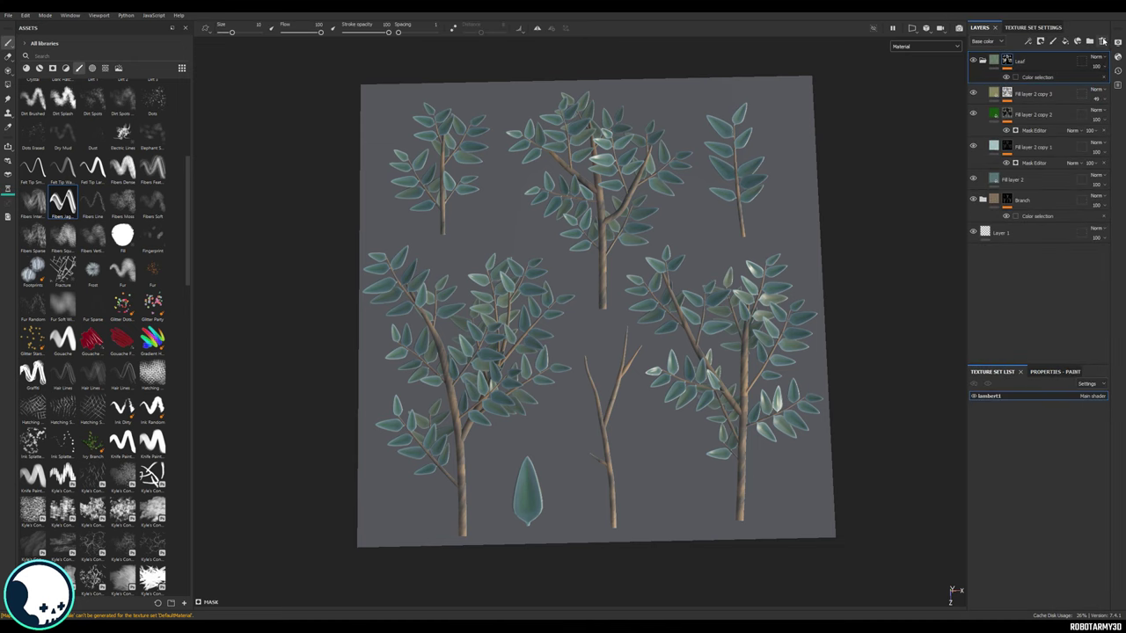
{"action": "left_click", "coordinate": [1065, 42]}
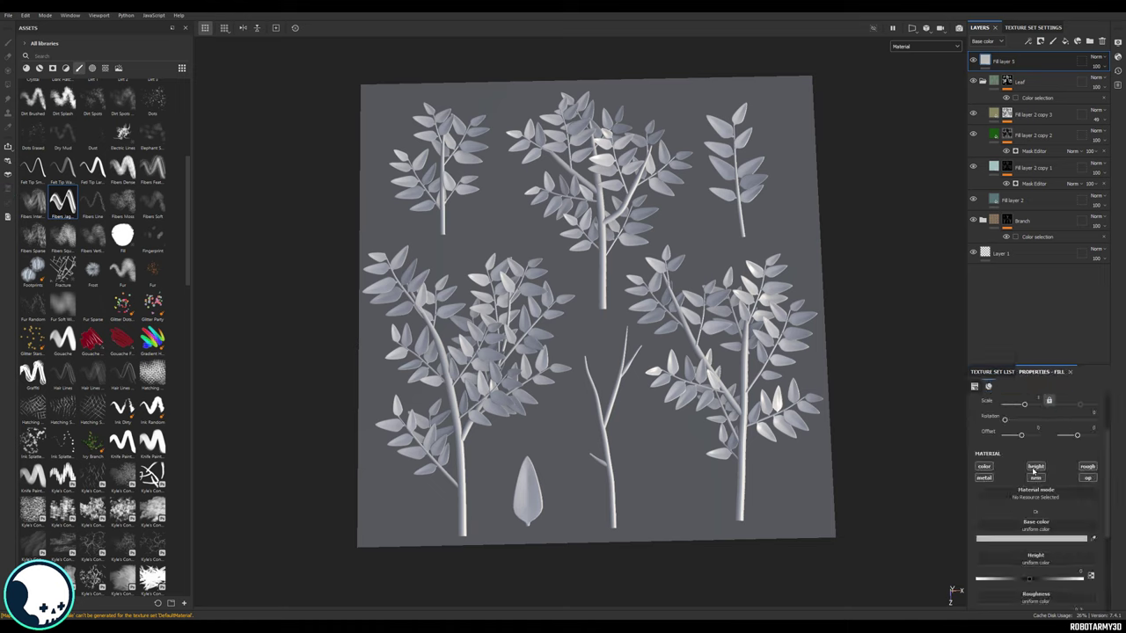
{"action": "left_click", "coordinate": [985, 477]}
{"action": "left_click", "coordinate": [1036, 478]}
{"action": "left_click", "coordinate": [1037, 469]}
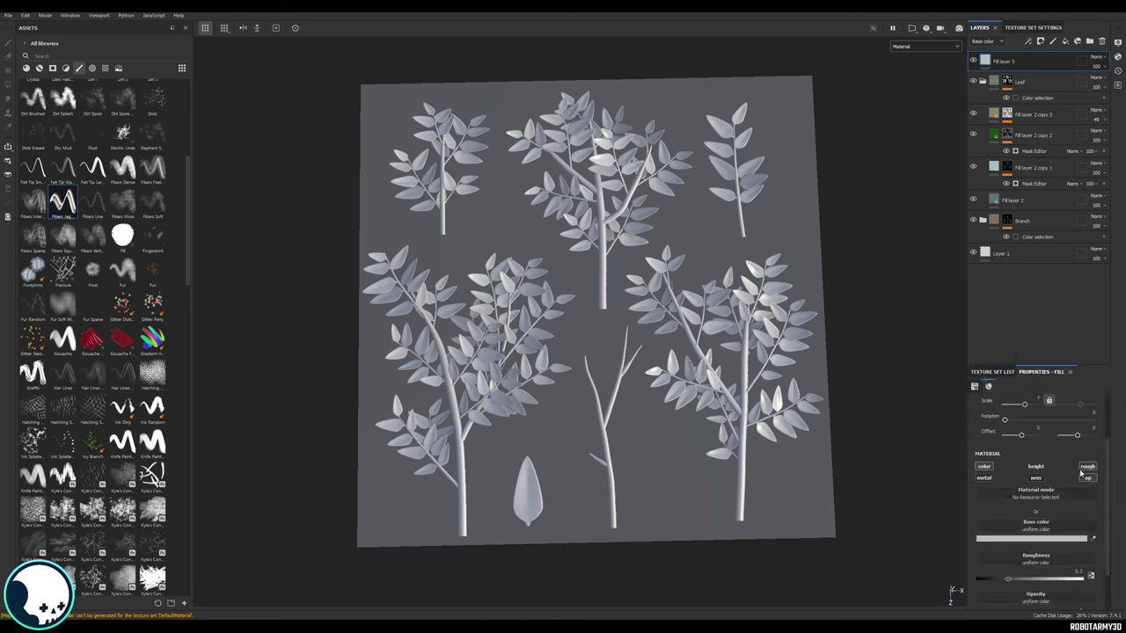
{"action": "left_click", "coordinate": [1087, 469]}
{"action": "left_click", "coordinate": [987, 468]}
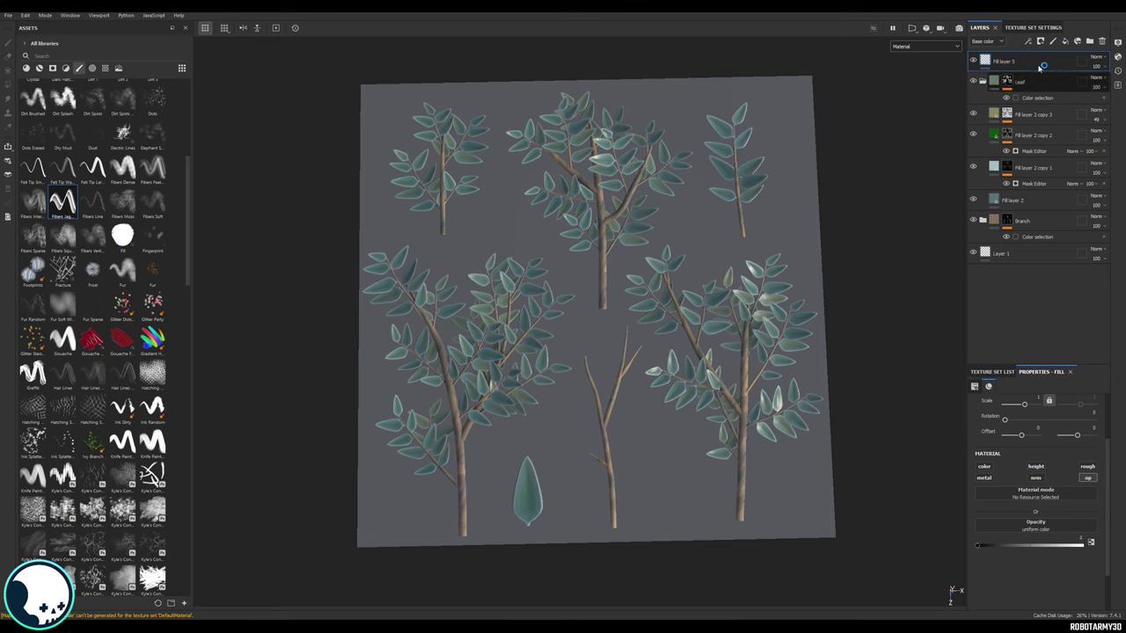
Step: Add another fill layer on top of the stack with only the opacity channel active and its value at 1
{"action": "left_click", "coordinate": [1065, 42]}
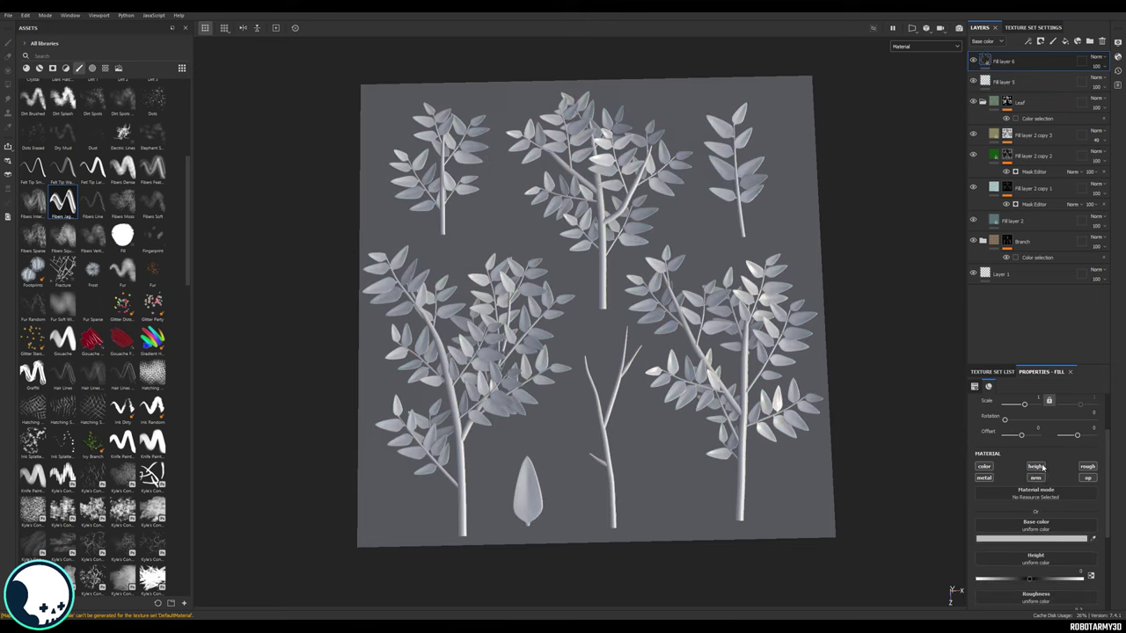
{"action": "left_click", "coordinate": [989, 480]}
{"action": "left_click", "coordinate": [986, 468]}
{"action": "left_click", "coordinate": [1035, 469]}
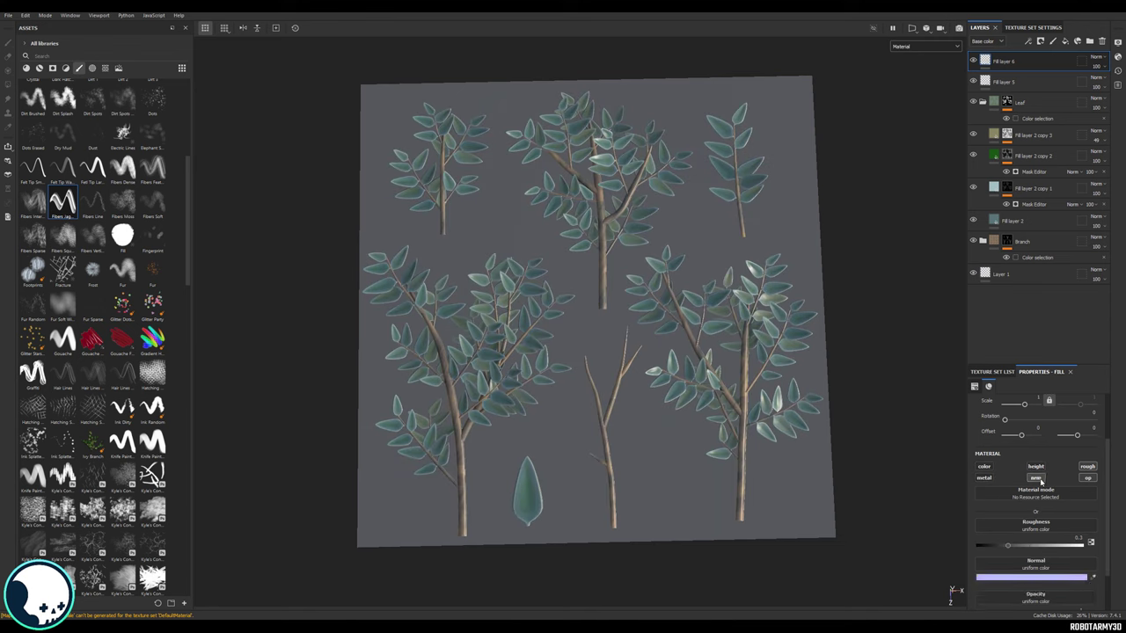
{"action": "left_click", "coordinate": [1037, 479]}
{"action": "left_click", "coordinate": [1088, 469]}
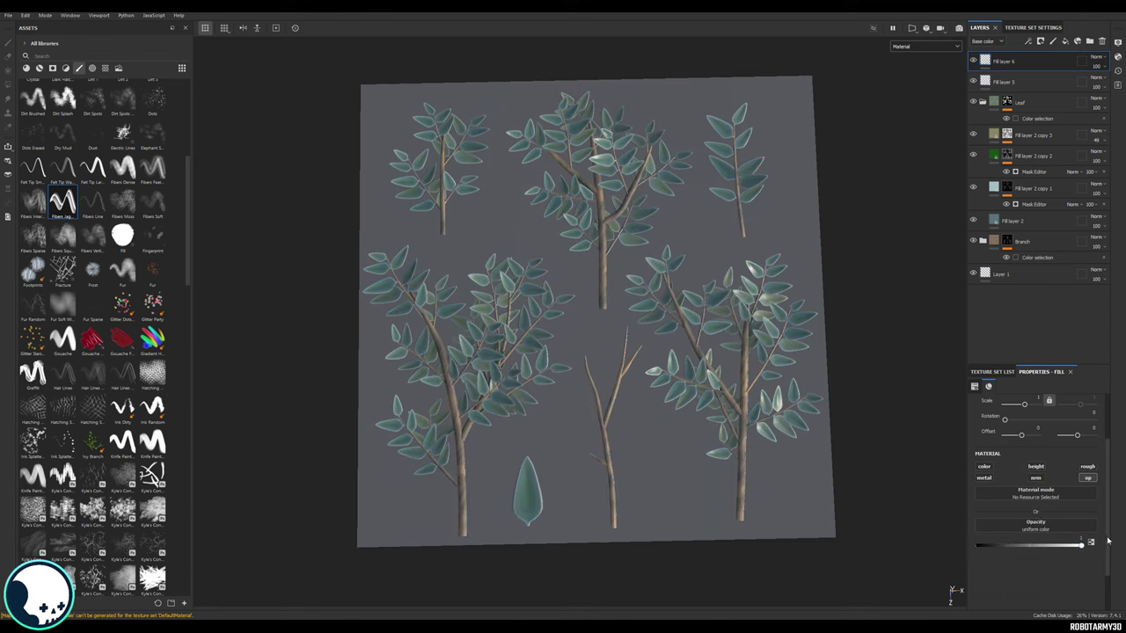
Step: Add a color selection mask to the top opacity fill layer and pick the orange branch color from the ID map
{"action": "right_click", "coordinate": [996, 60]}
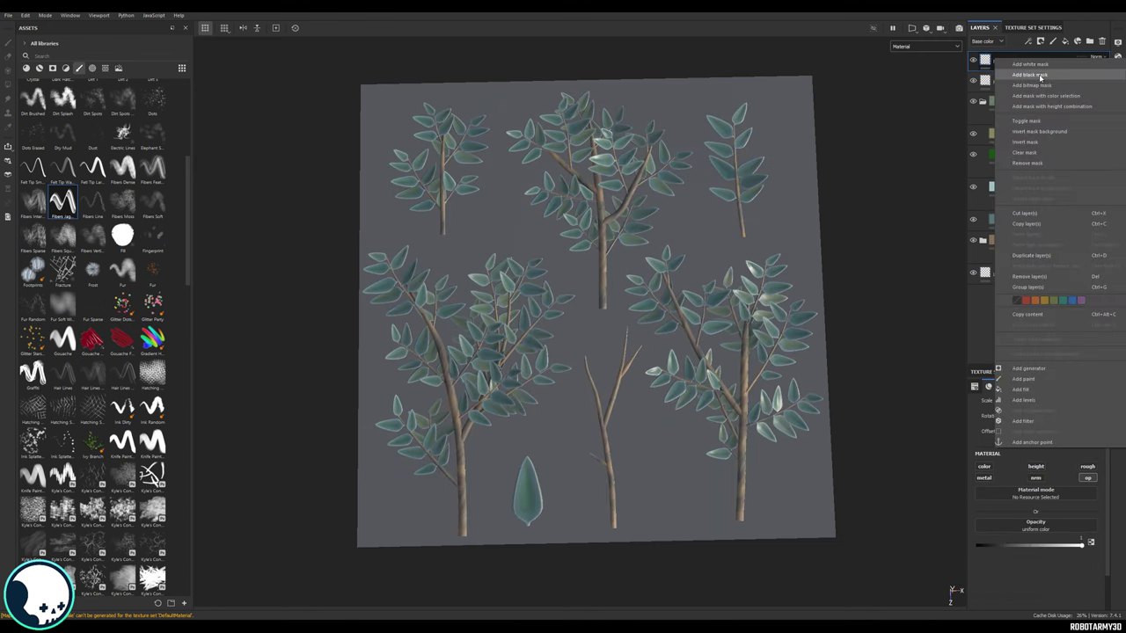
{"action": "left_click", "coordinate": [1041, 76]}
{"action": "right_click", "coordinate": [1000, 60]}
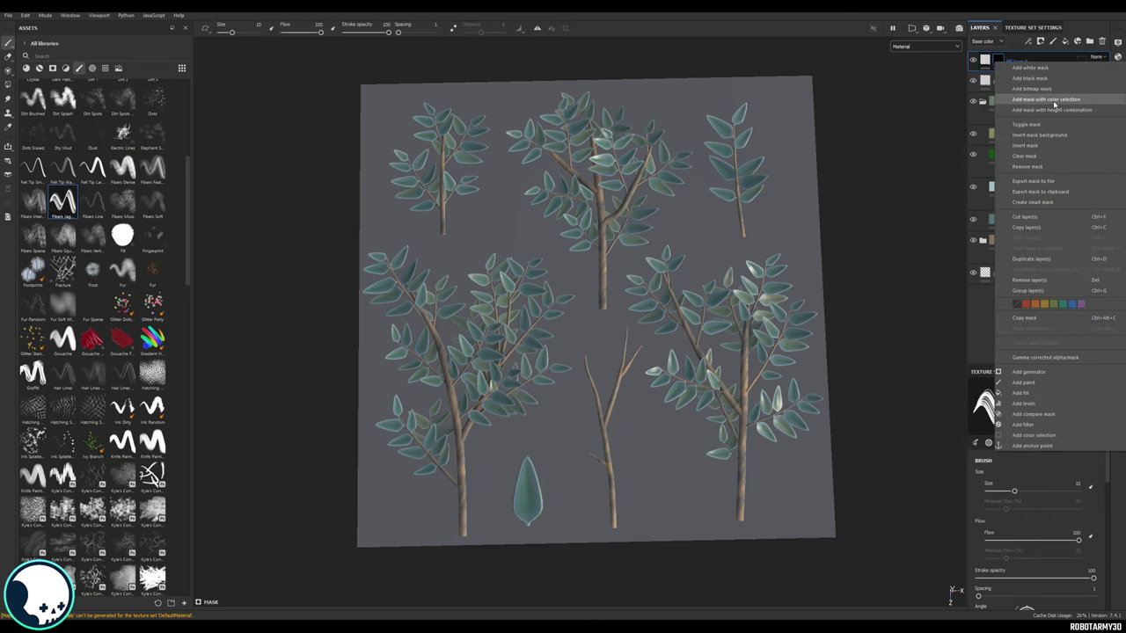
{"action": "left_click", "coordinate": [1055, 99]}
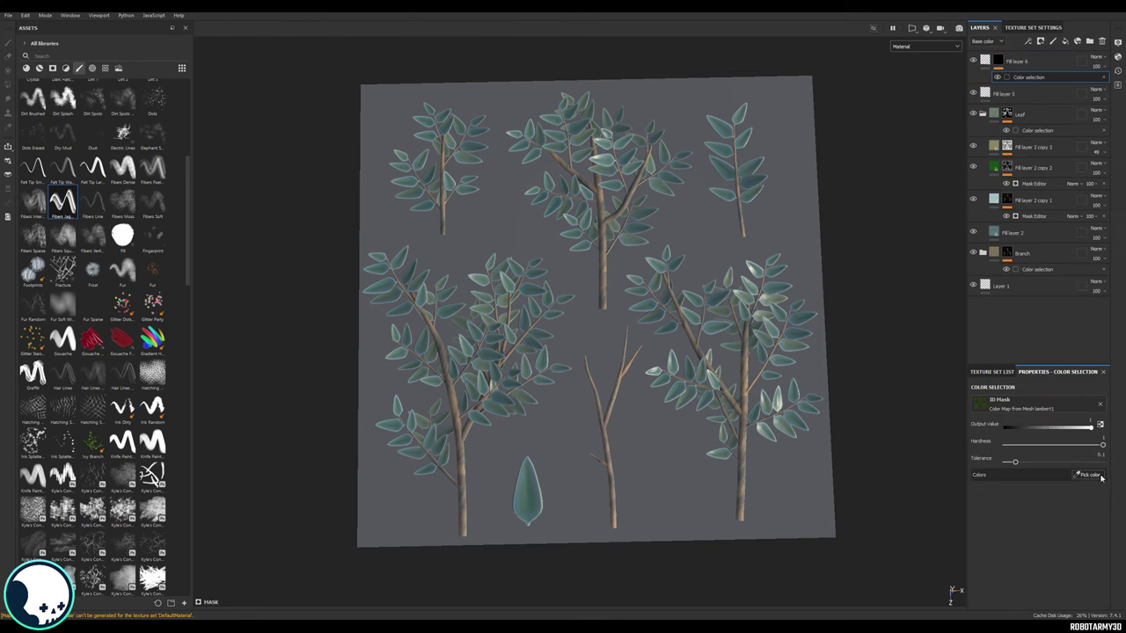
{"action": "left_click", "coordinate": [1099, 475]}
{"action": "left_click", "coordinate": [750, 296]}
{"action": "left_click", "coordinate": [1082, 475]}
{"action": "left_click", "coordinate": [744, 373]}
Step: Display the Opacity channel in the viewport and add the green leaf ID color to the color selection mask
{"action": "left_click", "coordinate": [910, 48]}
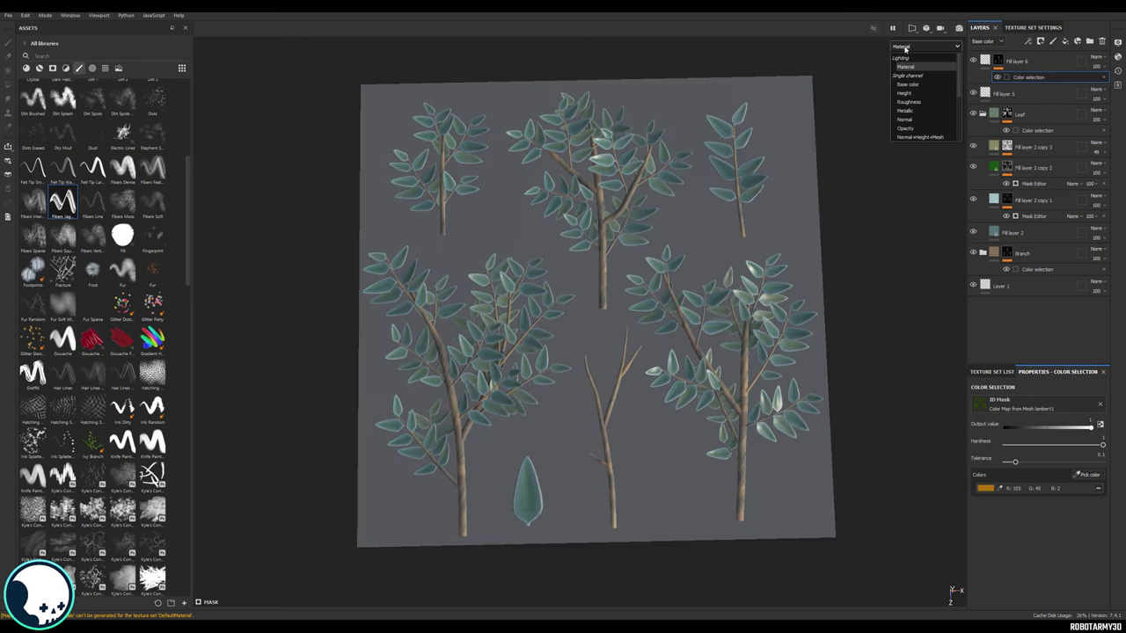
{"action": "left_click", "coordinate": [907, 129]}
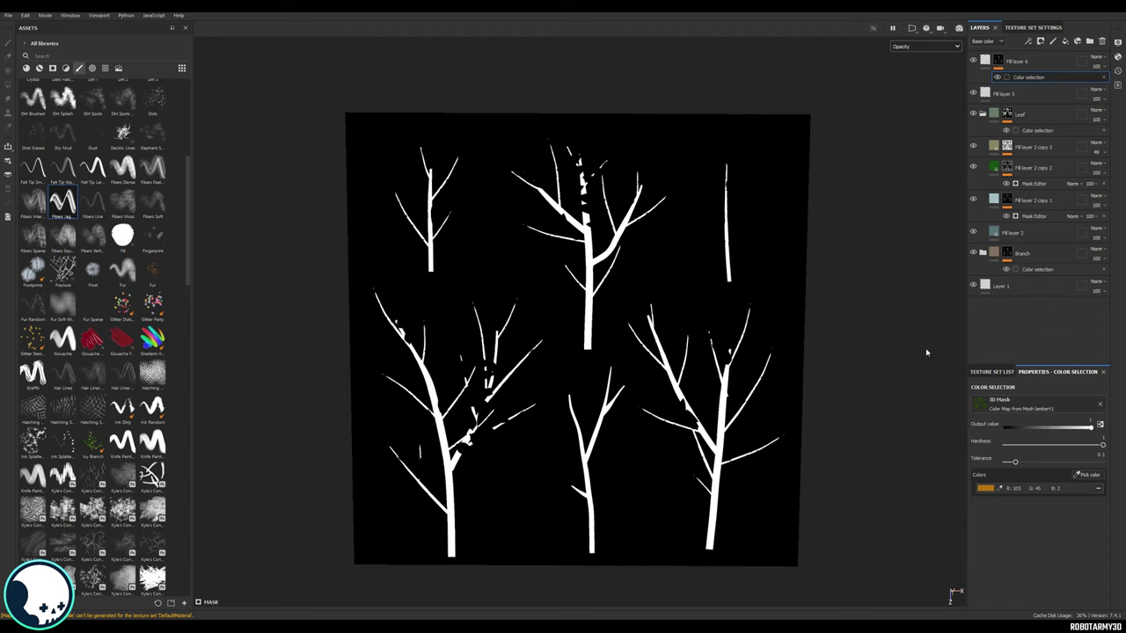
{"action": "key", "text": "m"}
{"action": "left_click", "coordinate": [713, 236]}
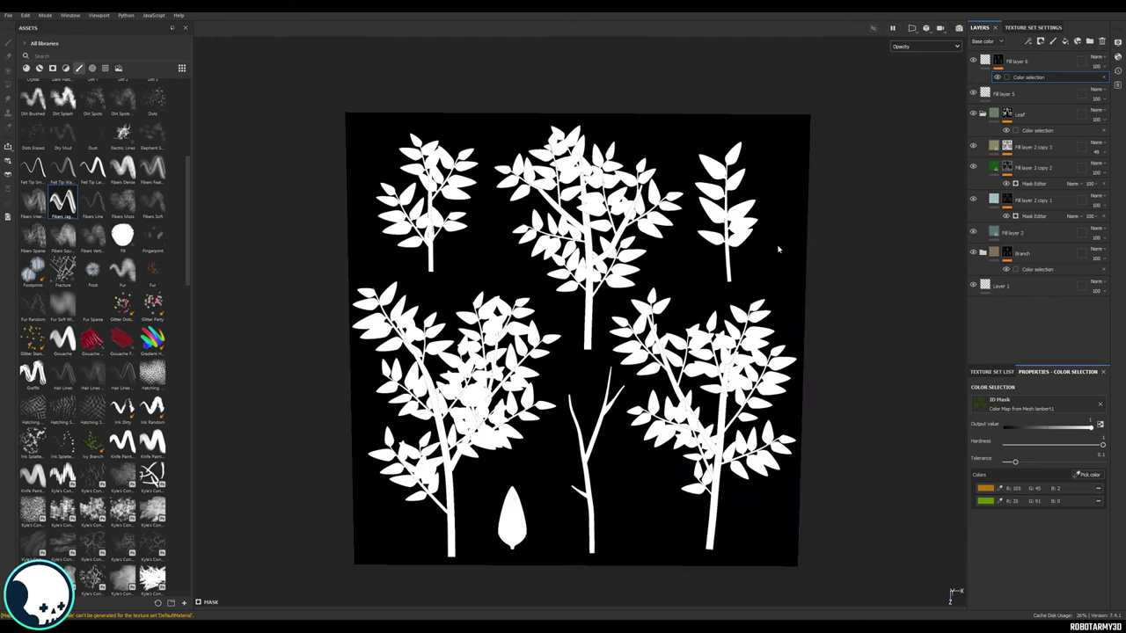
Step: Set the color selection's Tolerance to 0.36 and Hardness to 0.81 to close the seams, and return the viewport to Material display
{"action": "left_click_drag", "start_coordinate": [779, 249], "coordinate": [595, 188], "text": "alt"}
{"action": "scroll", "coordinate": [594, 187], "scroll_direction": "up", "scroll_amount": 5}
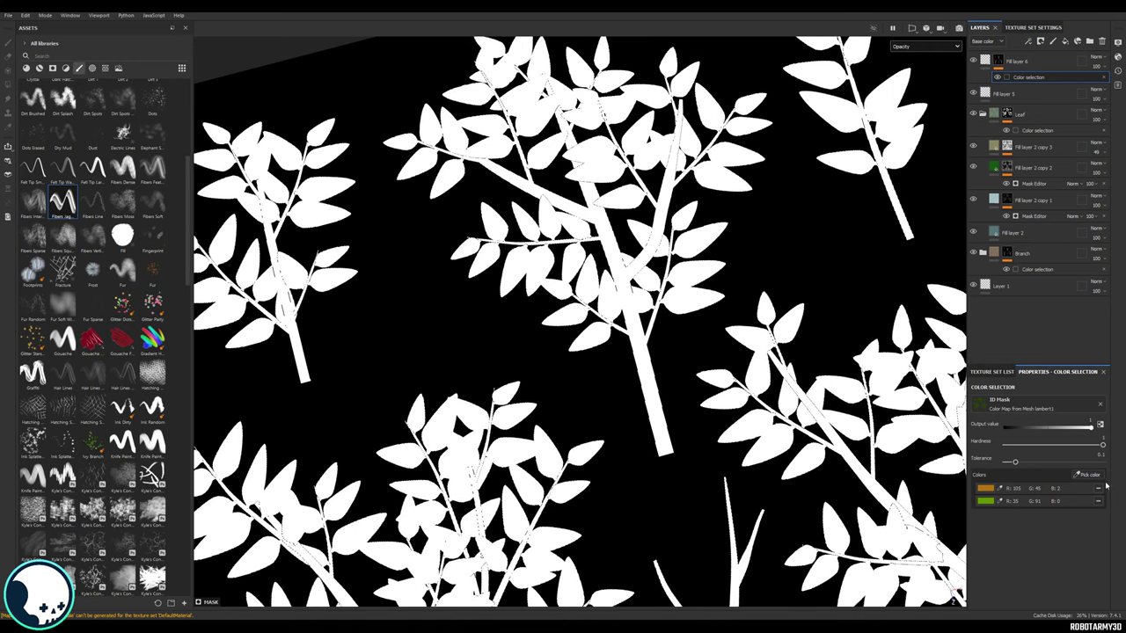
{"action": "left_click_drag", "start_coordinate": [1019, 467], "coordinate": [1027, 463]}
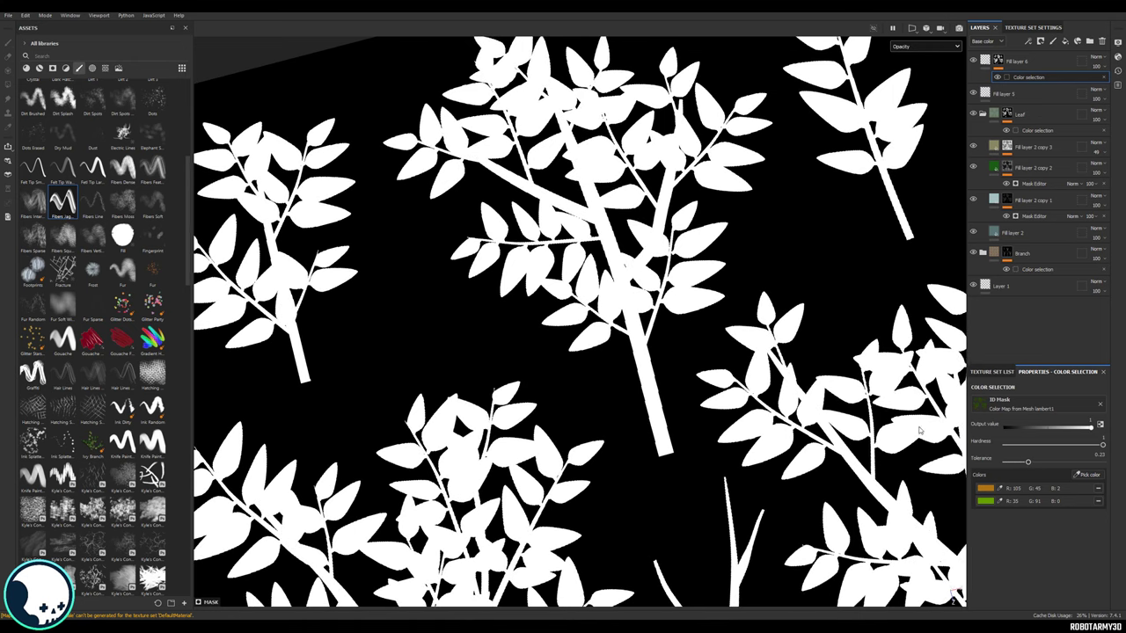
{"action": "scroll", "coordinate": [833, 386], "scroll_direction": "down", "scroll_amount": 1}
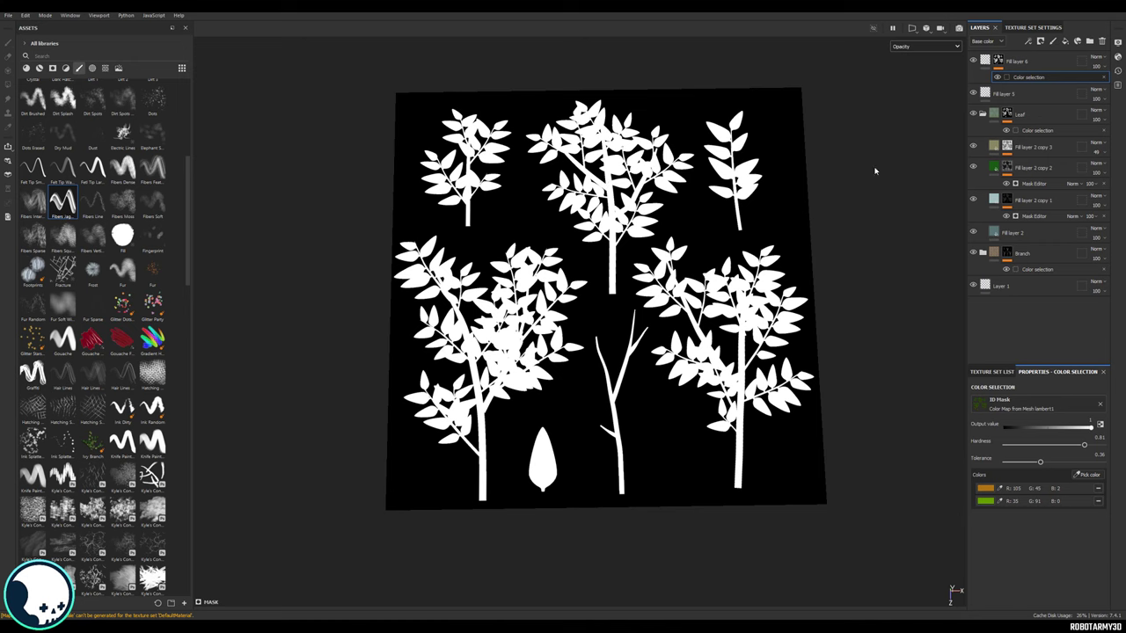
{"action": "left_click", "coordinate": [925, 46]}
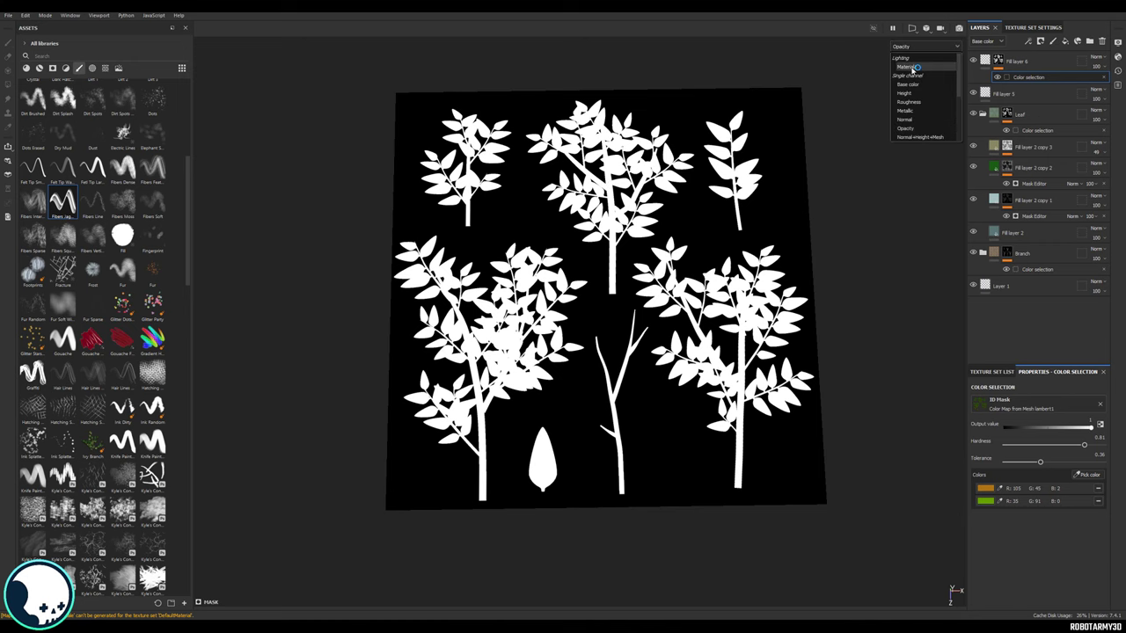
{"action": "left_click", "coordinate": [906, 67]}
Step: Open the texture export settings, keep the default output directory, and choose the Unity HD Render Pipeline (Specular) output template
{"action": "left_click", "coordinate": [11, 14]}
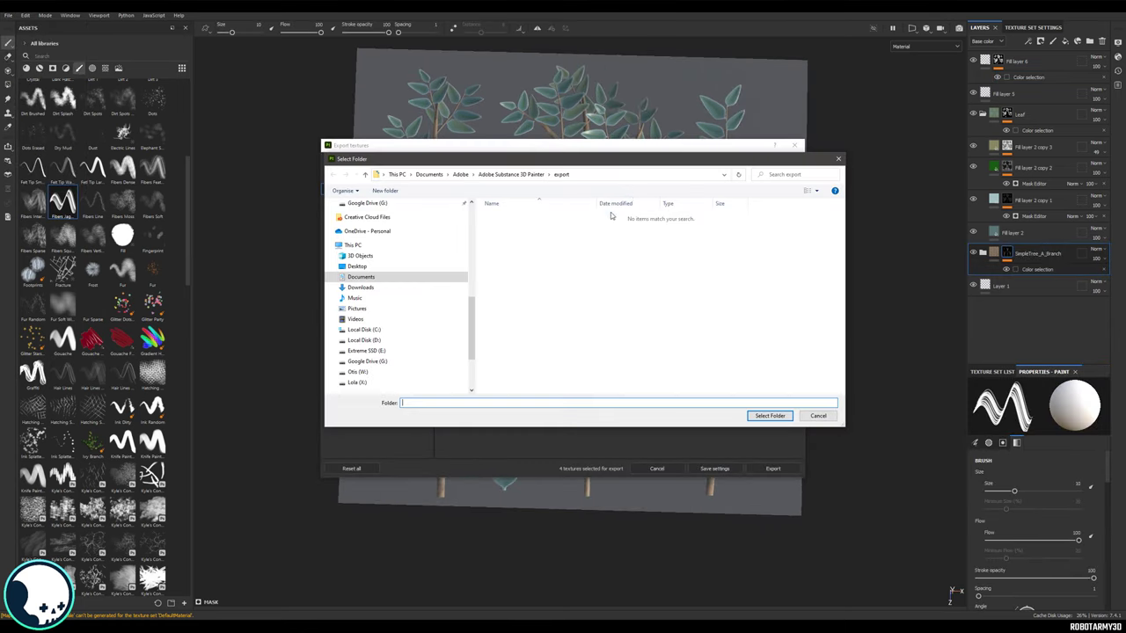
{"action": "left_click", "coordinate": [838, 158]}
{"action": "left_click", "coordinate": [578, 217]}
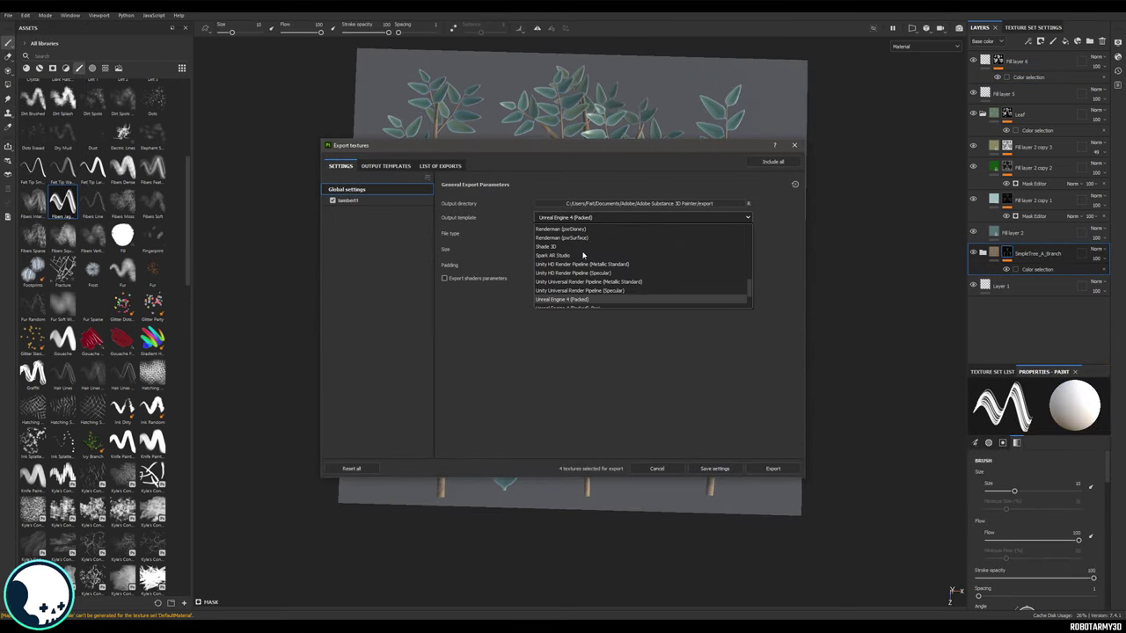
{"action": "left_click", "coordinate": [568, 273]}
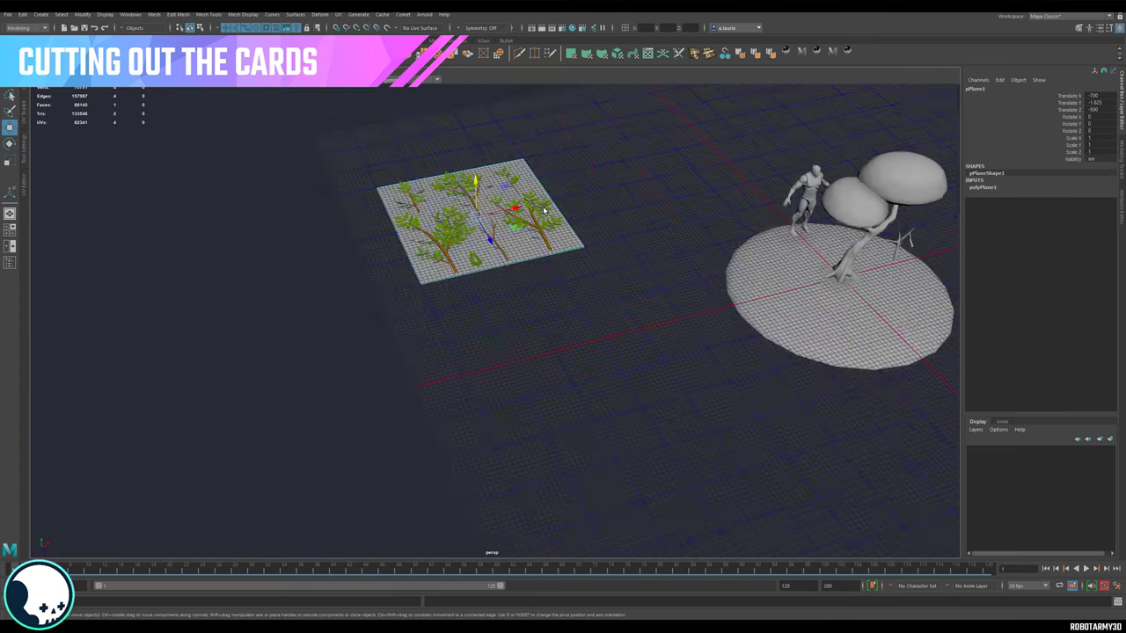
Step: Duplicate the square branch plane and move the copy along Z to about 189, clear of the original
{"action": "left_click_drag", "start_coordinate": [563, 295], "coordinate": [655, 362], "text": "alt"}
{"action": "key", "text": "ctrl+d"}
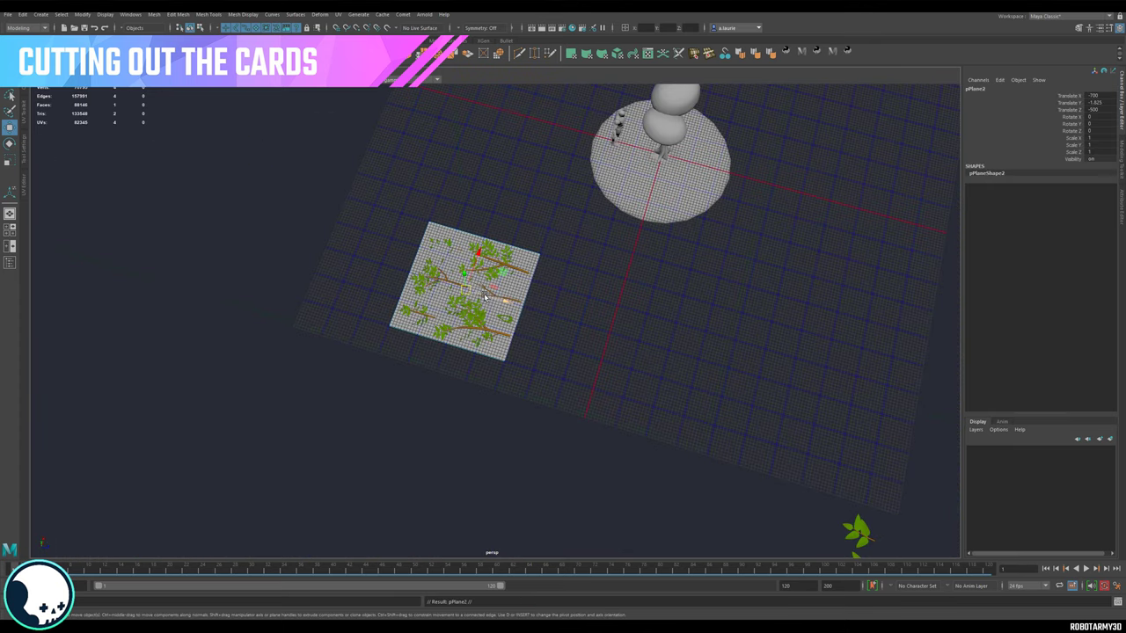
{"action": "left_click_drag", "start_coordinate": [484, 299], "coordinate": [677, 398], "text": "shift"}
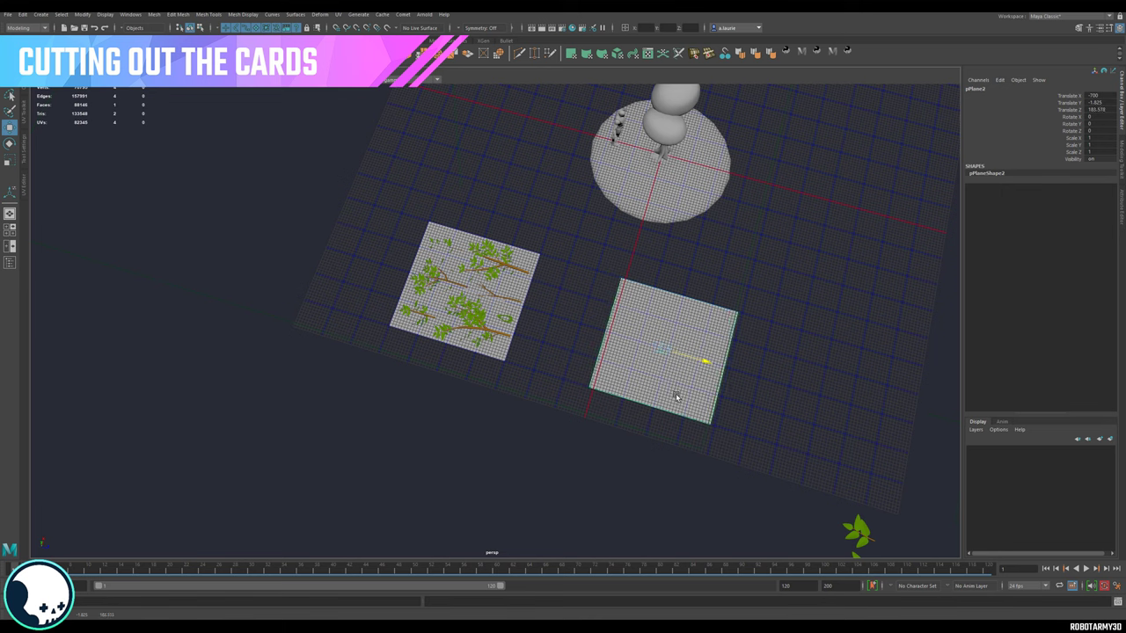
Step: Assign a new Lambert material to the duplicated plane and name the material BranchCards
{"action": "right_click_drag", "start_coordinate": [646, 332], "coordinate": [651, 547]}
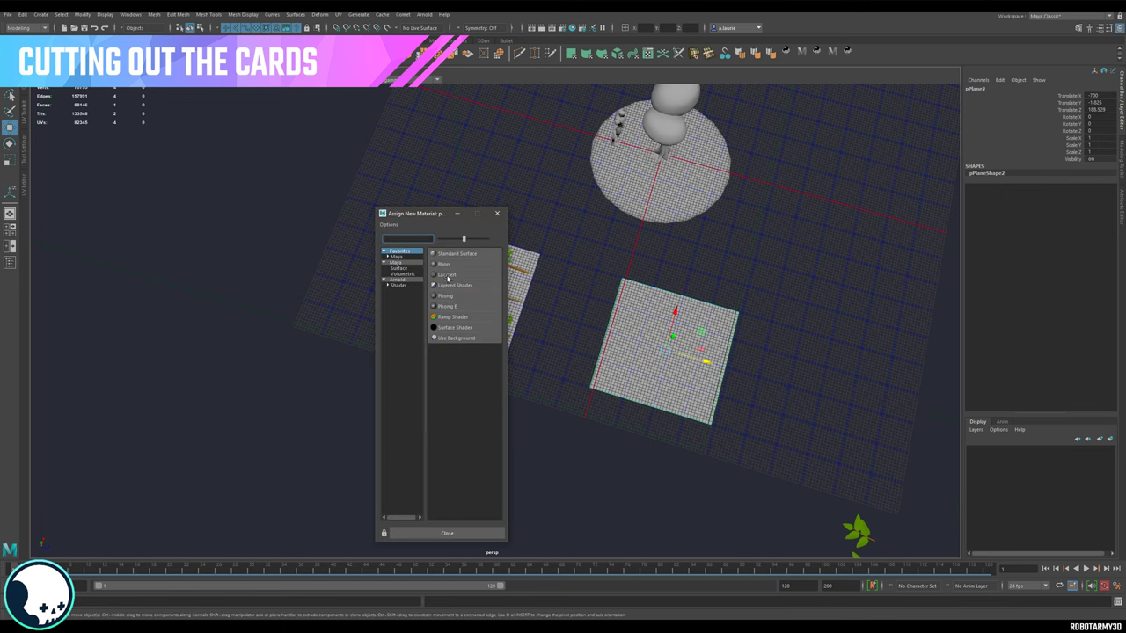
{"action": "left_click", "coordinate": [447, 276]}
{"action": "left_click", "coordinate": [689, 352]}
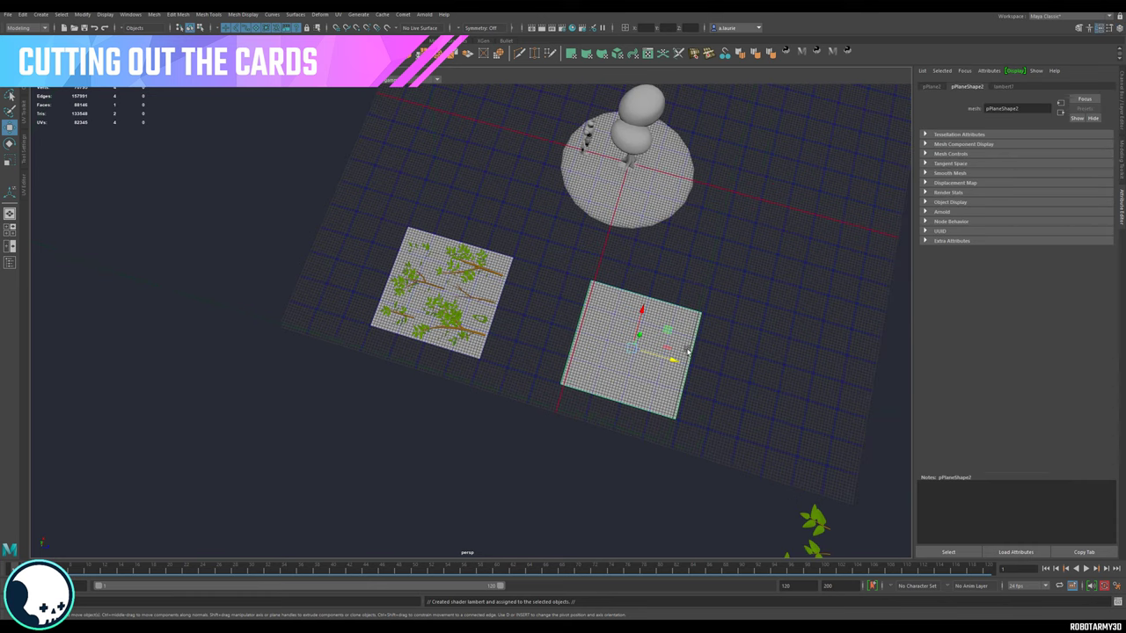
{"action": "left_click", "coordinate": [1004, 87]}
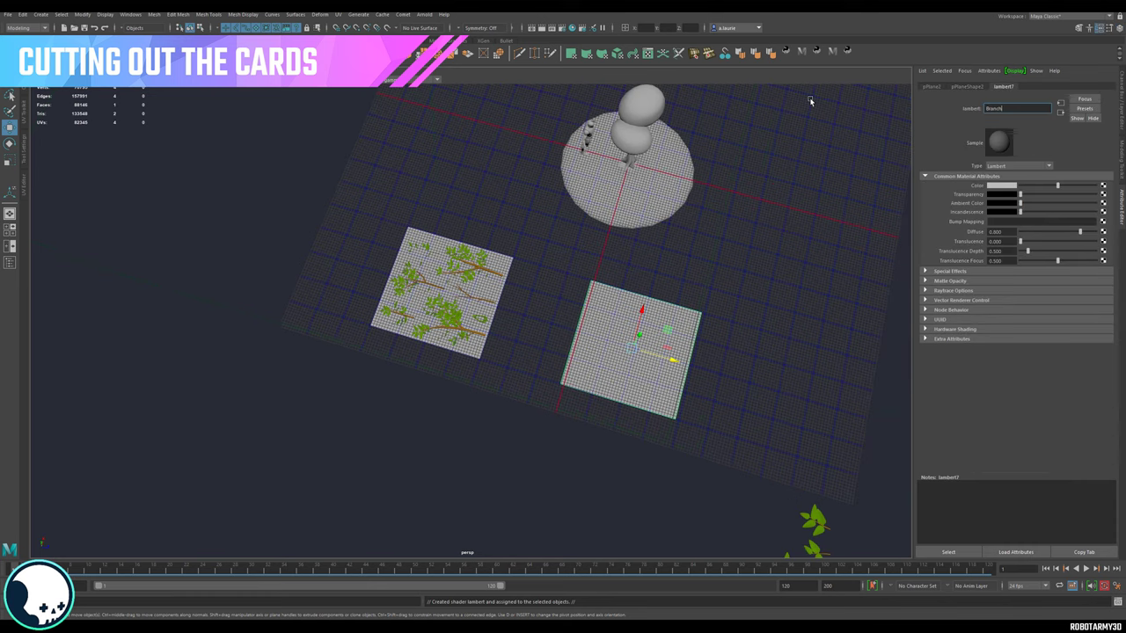
{"action": "type", "text": "BranchCards"}
{"action": "key", "text": "Return"}
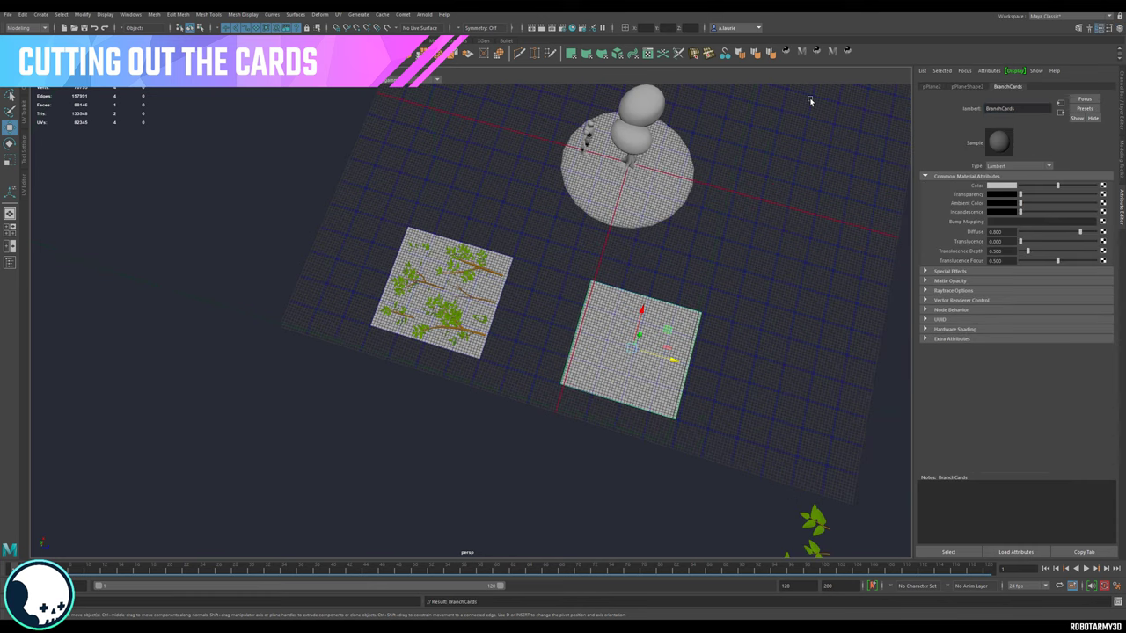
Step: Connect a file texture with Branches_BaseColor.png to the BranchCards material's color
{"action": "right_click_drag", "start_coordinate": [594, 329], "coordinate": [792, 299], "text": "alt"}
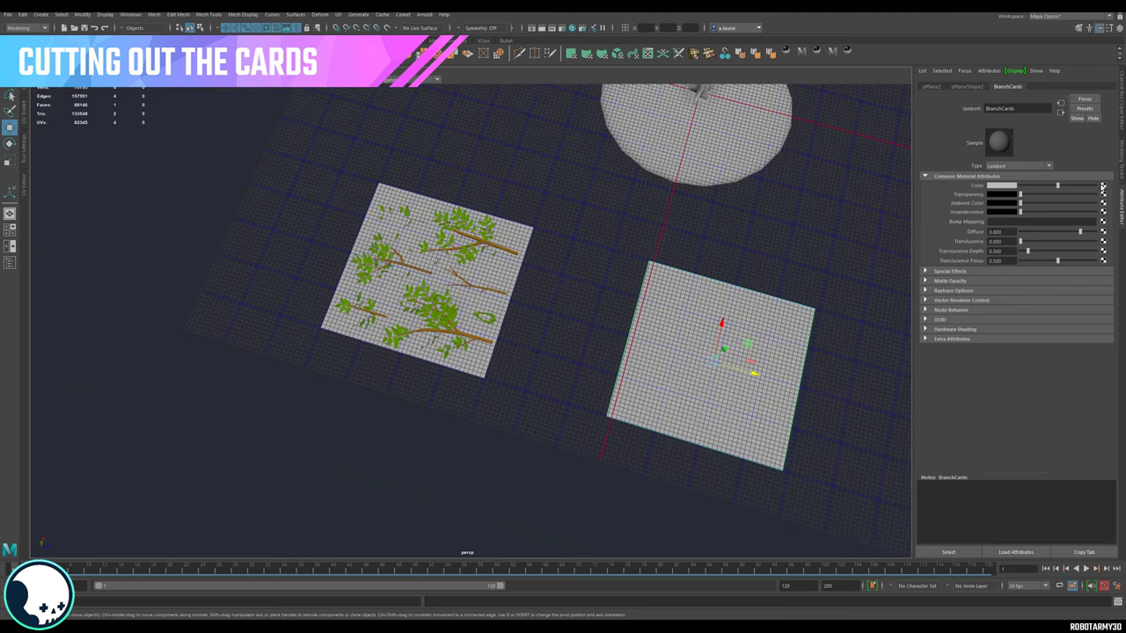
{"action": "left_click", "coordinate": [1103, 187]}
{"action": "left_click", "coordinate": [453, 286]}
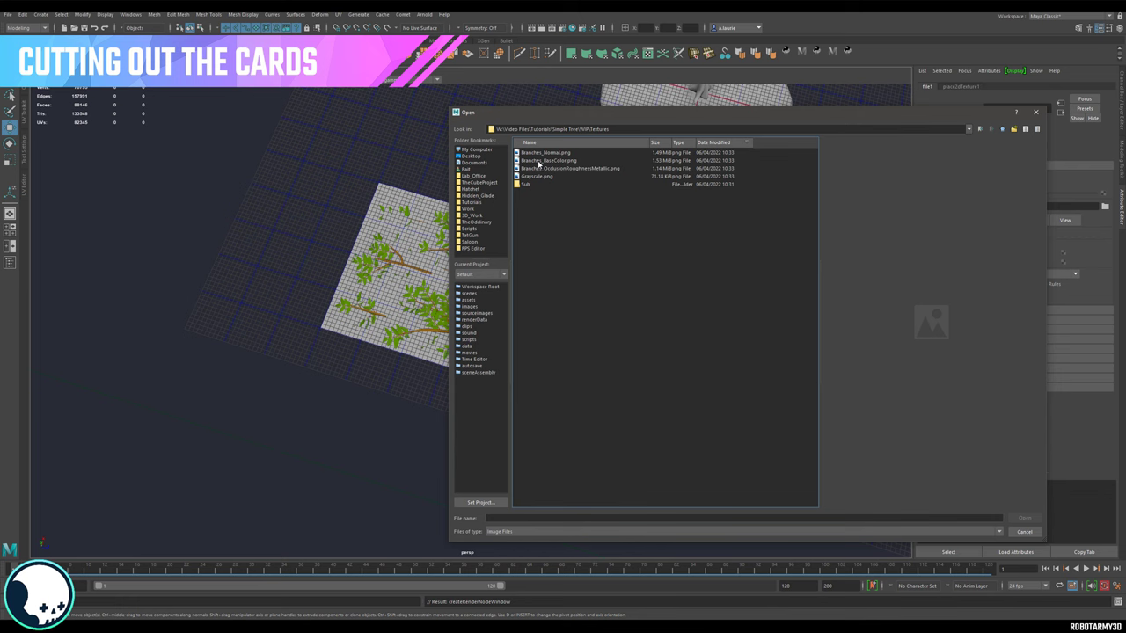
{"action": "left_click", "coordinate": [547, 160]}
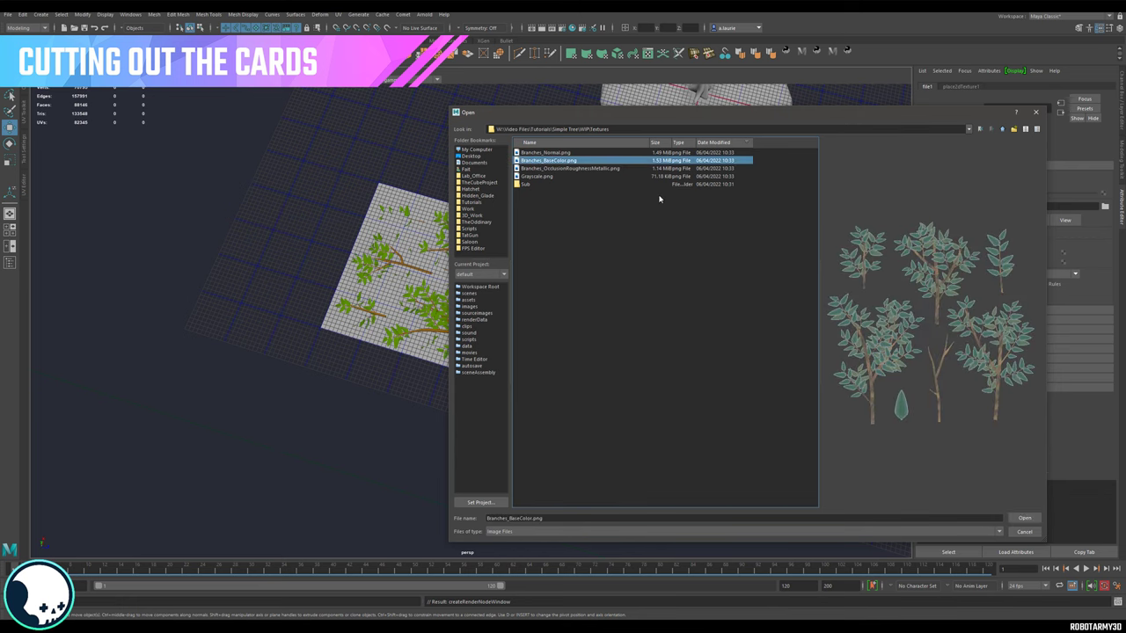
{"action": "left_click", "coordinate": [1028, 521]}
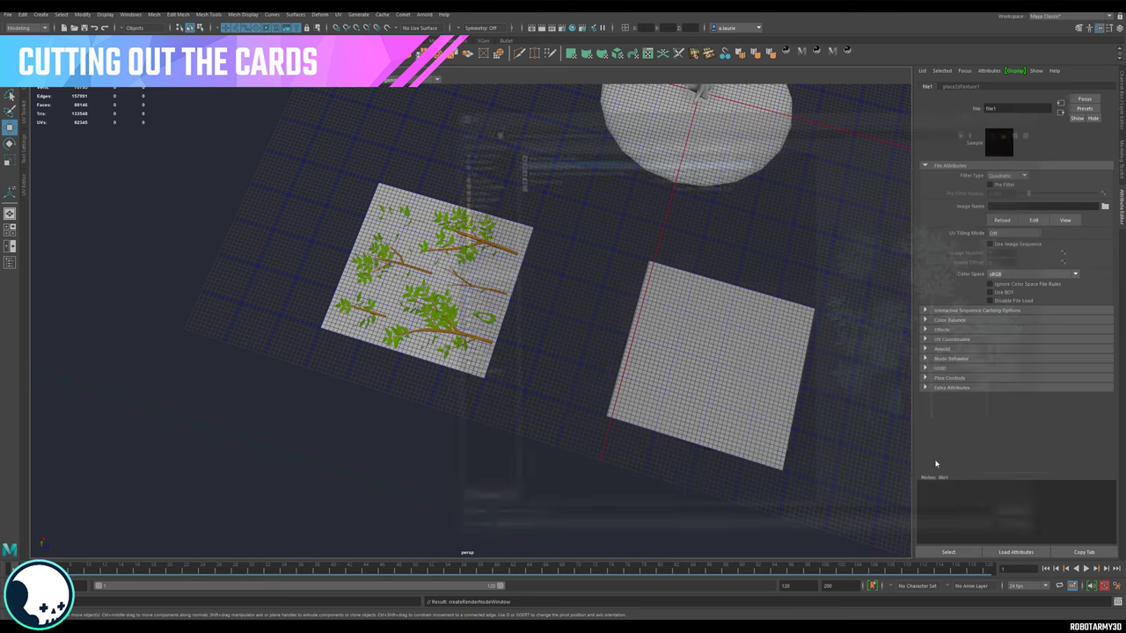
{"action": "left_click", "coordinate": [1063, 114]}
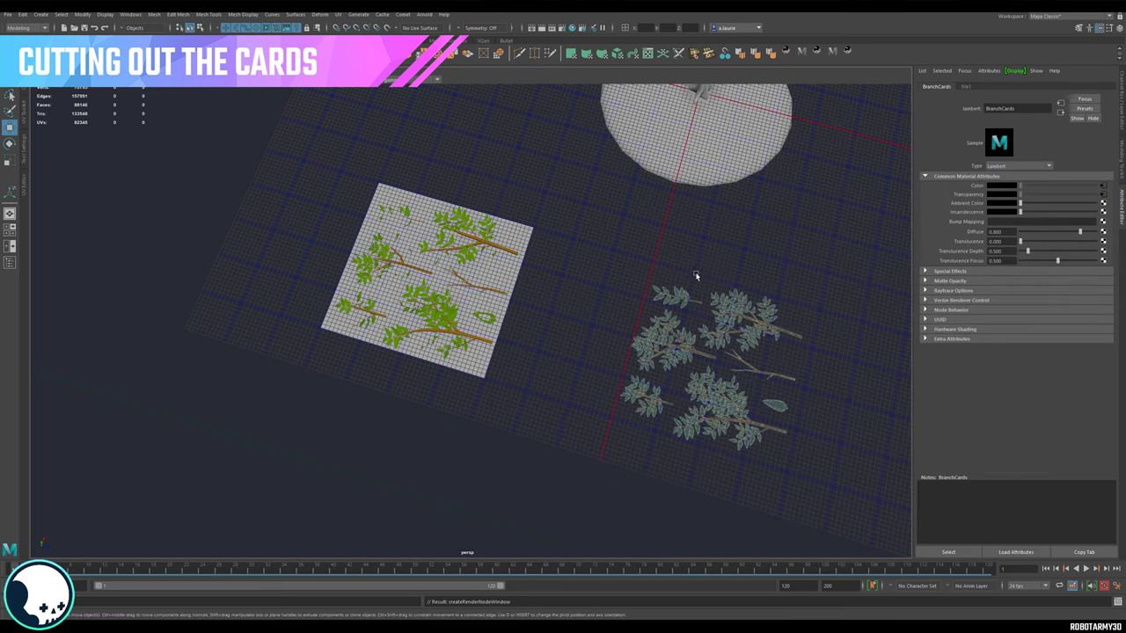
Step: Examine the textured branch plane for leaf and opacity detail up close, and frame the whole sheet from above
{"action": "scroll", "coordinate": [696, 276], "scroll_direction": "up", "scroll_amount": 10}
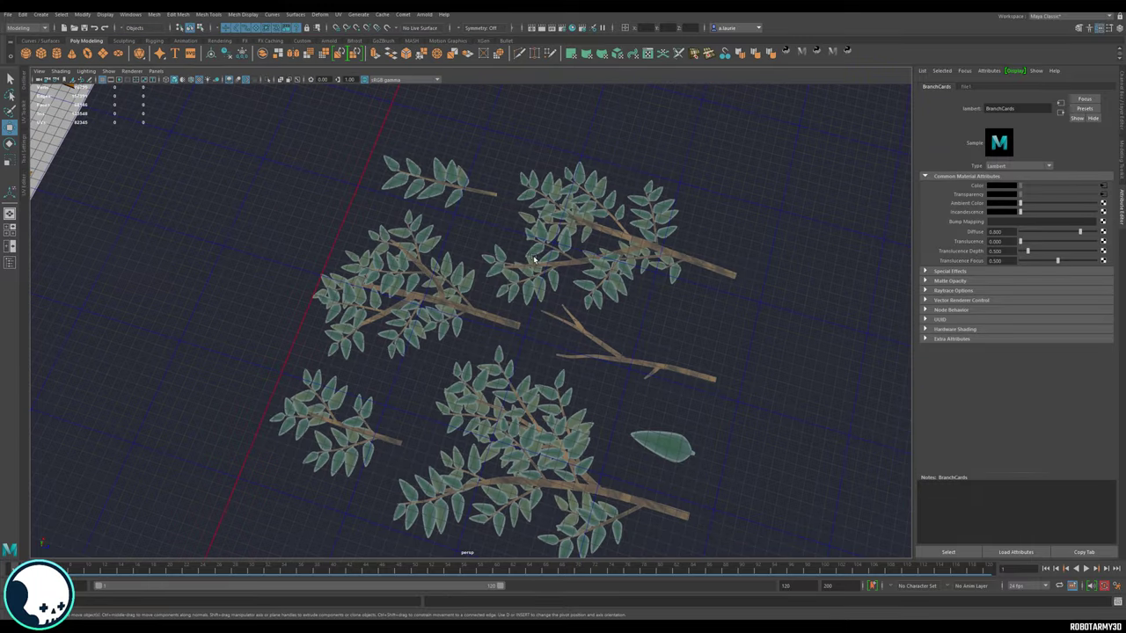
{"action": "left_click_drag", "start_coordinate": [534, 259], "coordinate": [493, 302], "text": "alt"}
{"action": "left_click", "coordinate": [452, 288]}
{"action": "middle_click_drag", "start_coordinate": [489, 287], "coordinate": [608, 249], "text": "alt"}
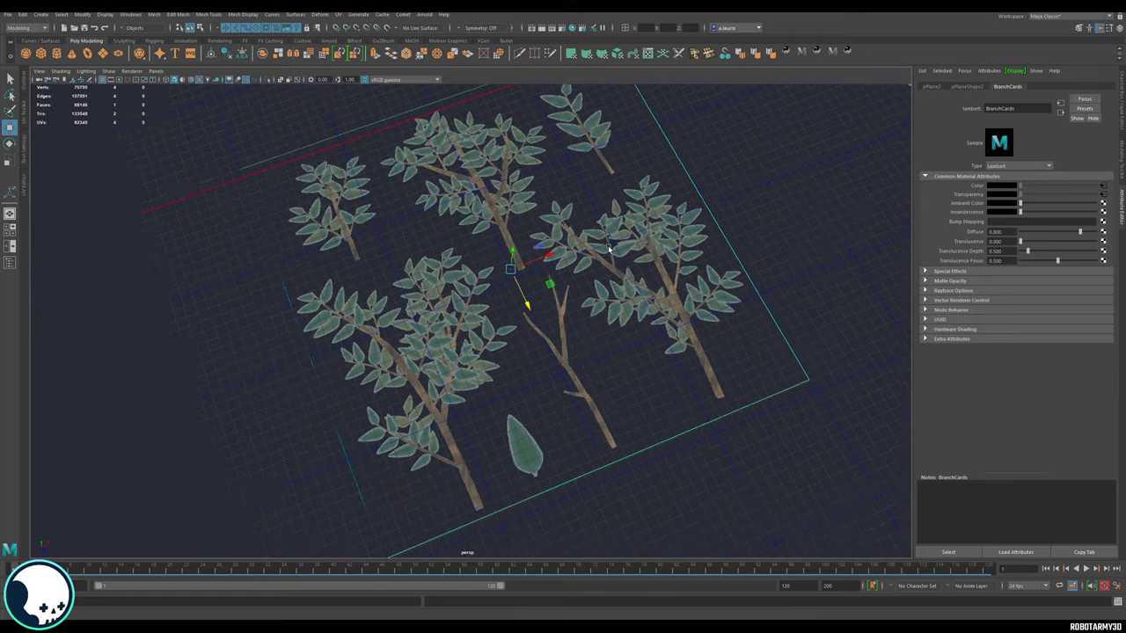
{"action": "left_click_drag", "start_coordinate": [607, 249], "coordinate": [810, 198], "text": "alt"}
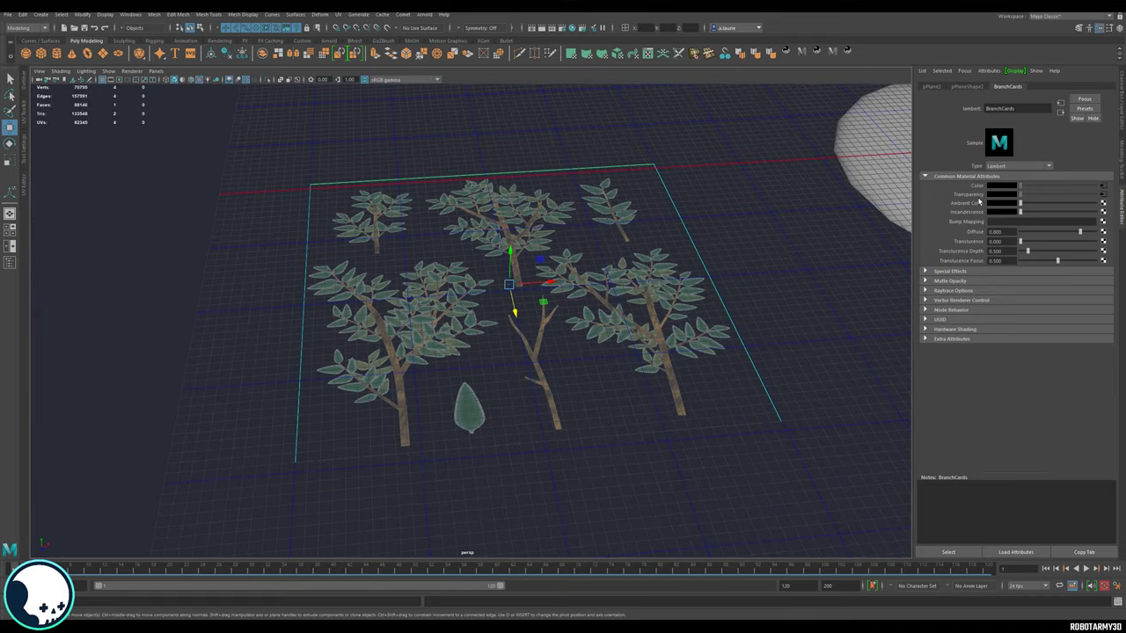
{"action": "right_click_drag", "start_coordinate": [497, 226], "coordinate": [586, 261], "text": "alt"}
{"action": "left_click_drag", "start_coordinate": [586, 262], "coordinate": [648, 335], "text": "alt"}
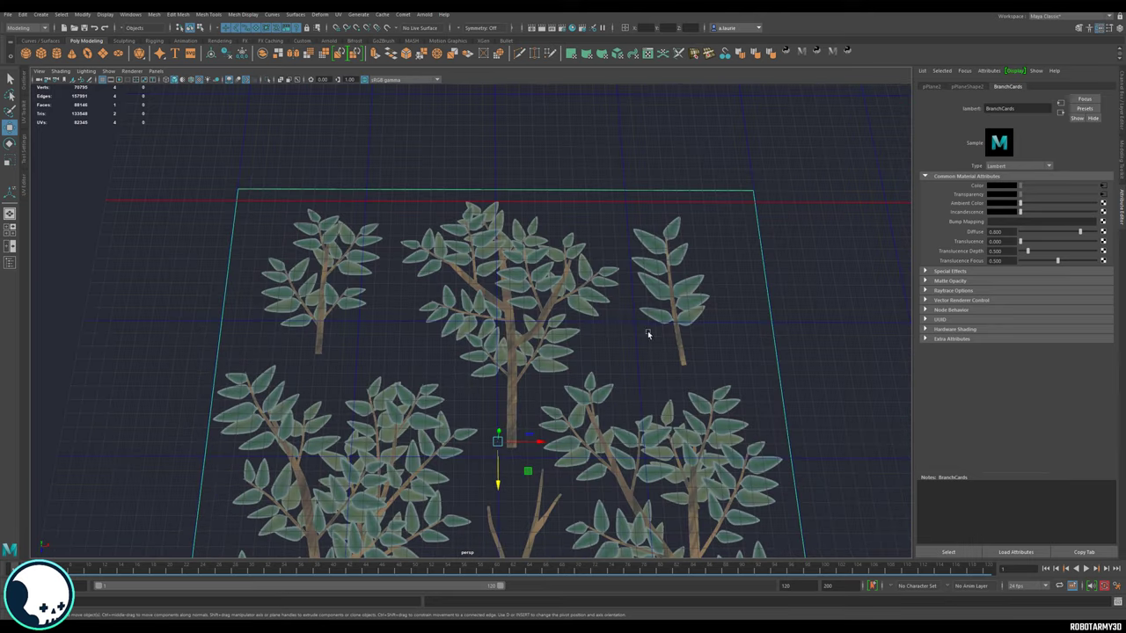
{"action": "right_click_drag", "start_coordinate": [648, 335], "coordinate": [445, 287], "text": "alt"}
{"action": "middle_click_drag", "start_coordinate": [445, 286], "coordinate": [458, 240], "text": "alt"}
{"action": "left_click_drag", "start_coordinate": [458, 240], "coordinate": [469, 273], "text": "alt"}
{"action": "right_click_drag", "start_coordinate": [469, 273], "coordinate": [628, 307], "text": "alt"}
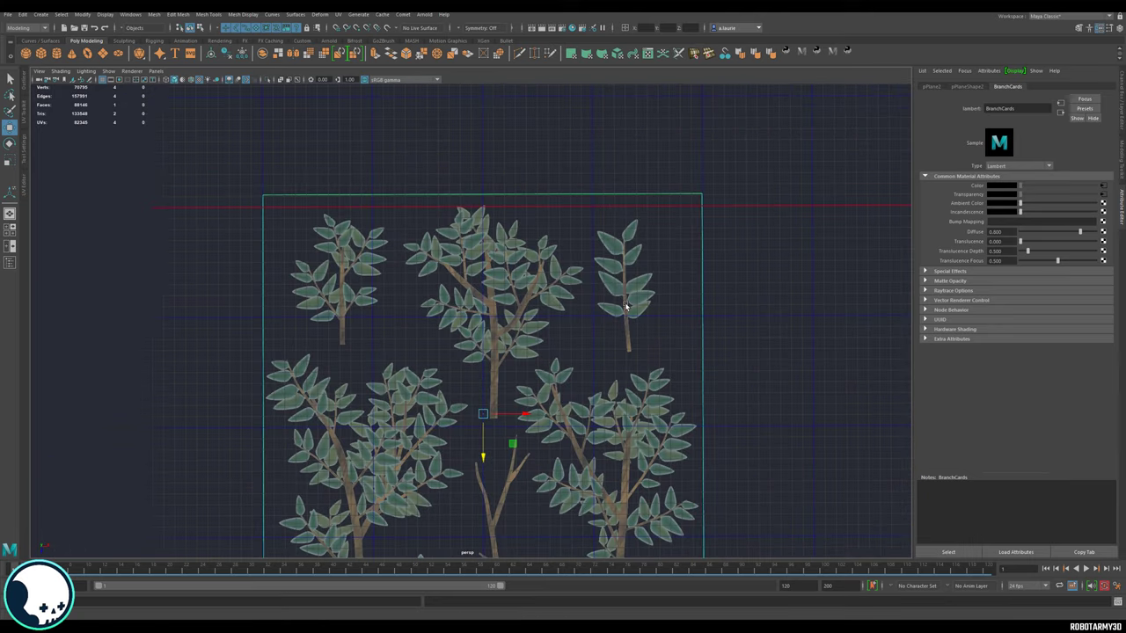
{"action": "middle_click_drag", "start_coordinate": [629, 307], "coordinate": [639, 294], "text": "alt"}
{"action": "right_click_drag", "start_coordinate": [639, 295], "coordinate": [520, 395], "text": "alt"}
{"action": "middle_click_drag", "start_coordinate": [520, 395], "coordinate": [562, 300], "text": "alt"}
{"action": "right_click_drag", "start_coordinate": [475, 290], "coordinate": [524, 300], "text": "alt"}
{"action": "middle_click_drag", "start_coordinate": [523, 300], "coordinate": [483, 368], "text": "alt"}
{"action": "right_click_drag", "start_coordinate": [483, 367], "coordinate": [543, 209], "text": "alt"}
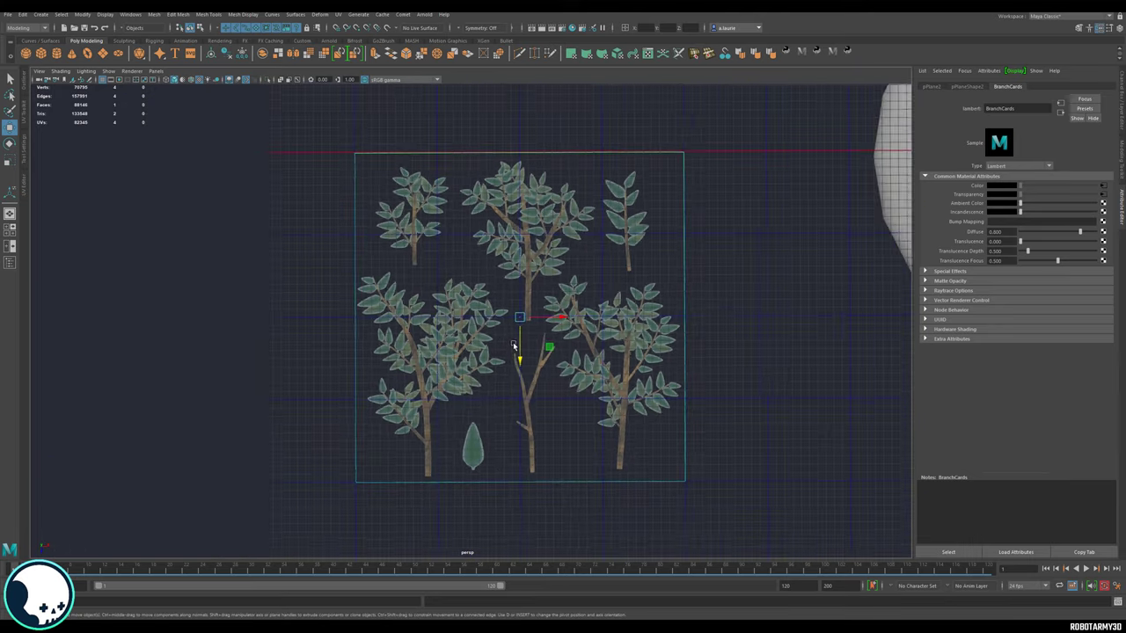
{"action": "middle_click_drag", "start_coordinate": [543, 209], "coordinate": [488, 184], "text": "alt"}
Step: Insert two vertical and one horizontal edge loop with Multi-Cut to divide the plane into six rough branch sections
{"action": "left_click", "coordinate": [520, 52]}
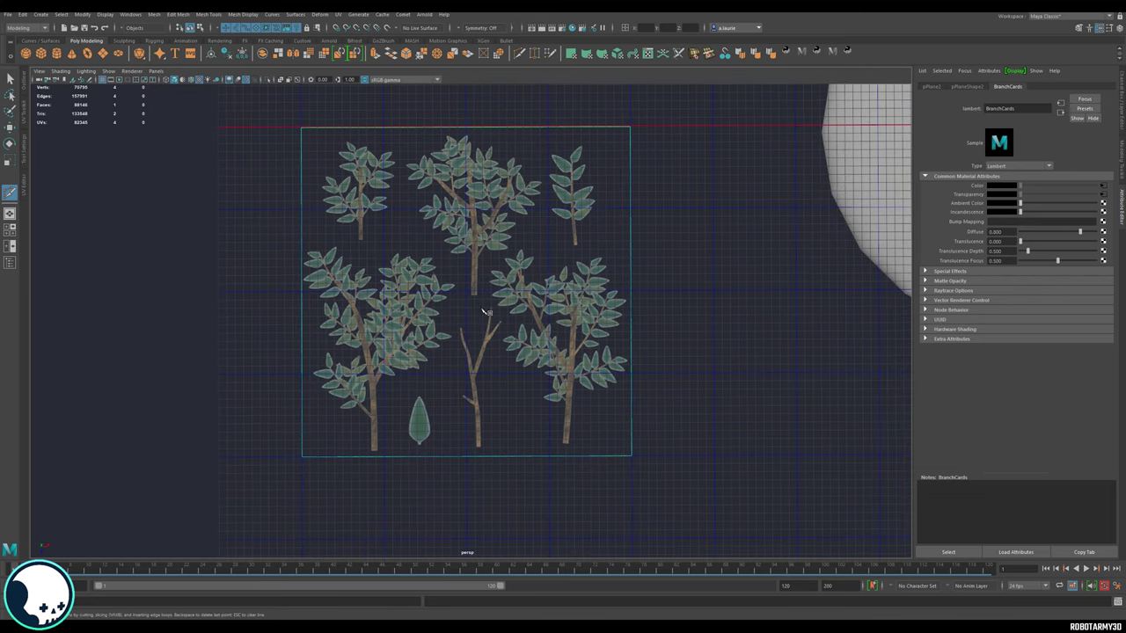
{"action": "left_click", "coordinate": [400, 128], "text": "ctrl"}
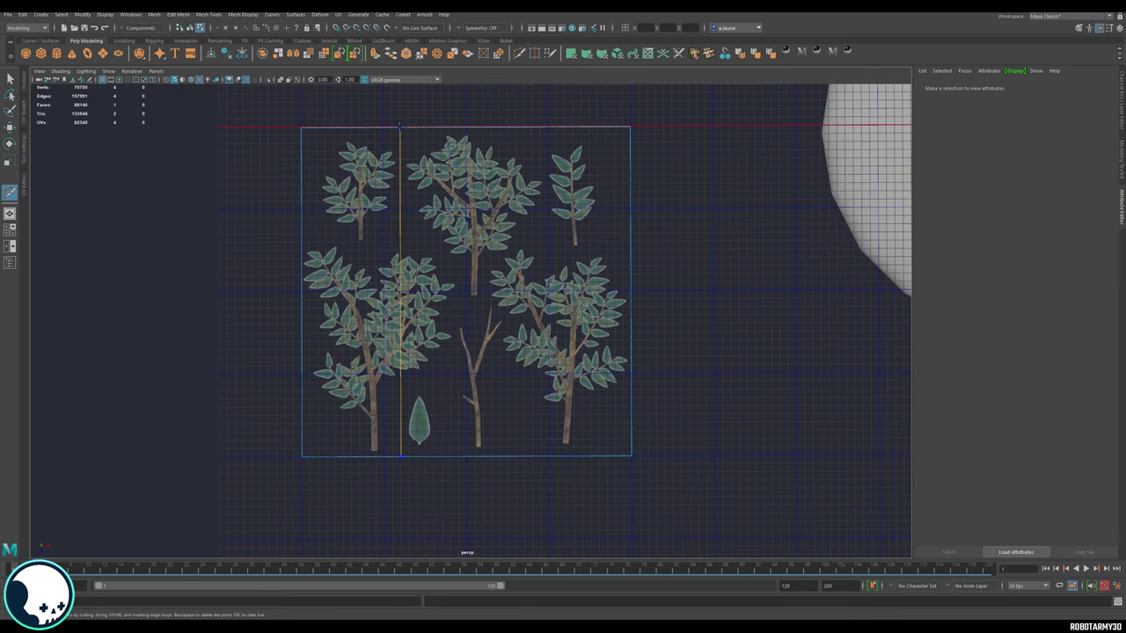
{"action": "left_click", "coordinate": [542, 128], "text": "ctrl"}
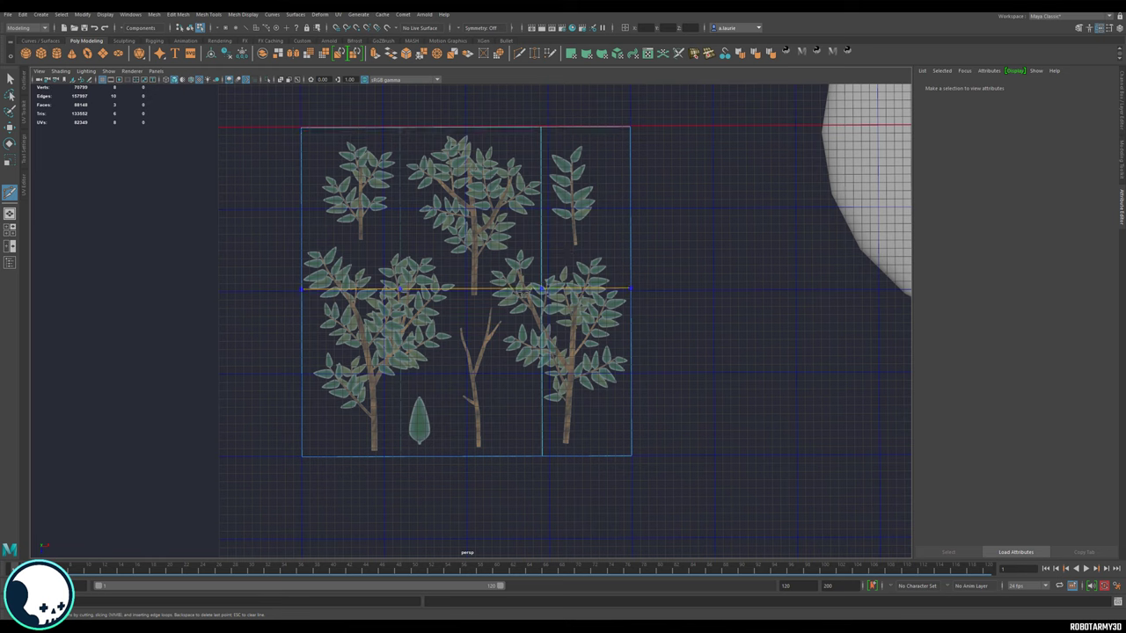
{"action": "left_click", "coordinate": [542, 300], "text": "ctrl"}
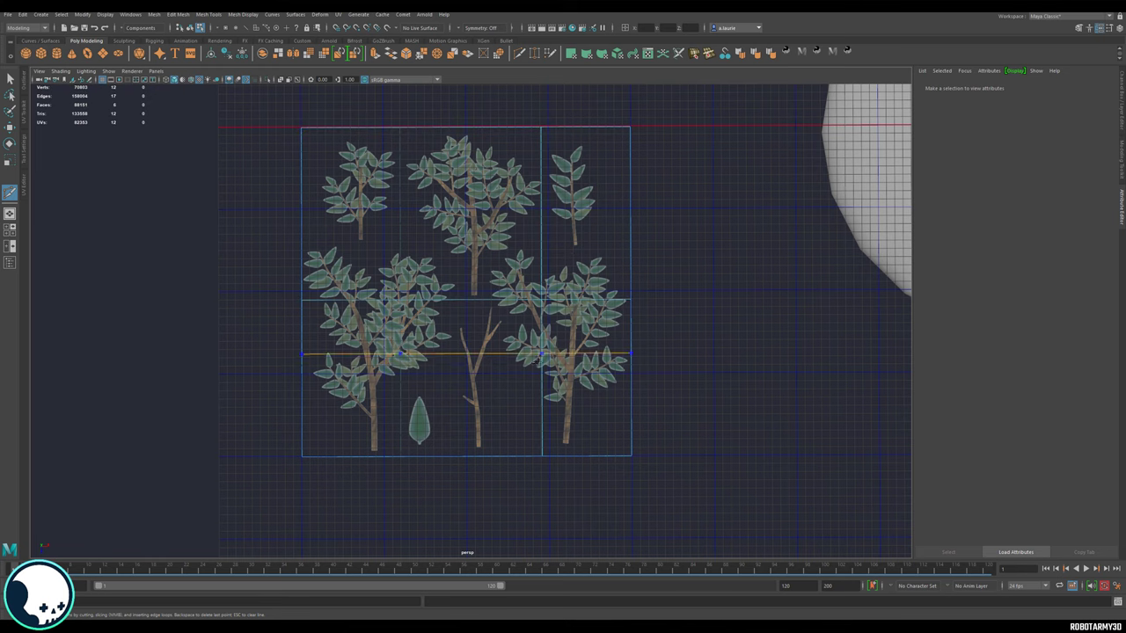
{"action": "left_click", "coordinate": [9, 79]}
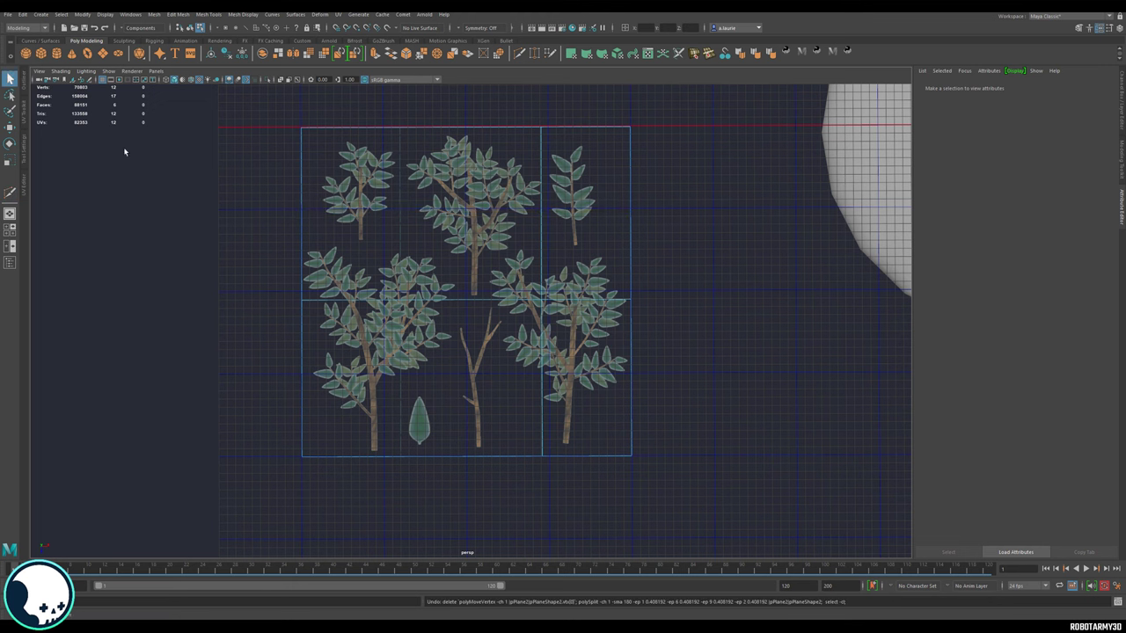
Step: Return the divided plane to object mode, isolate it in the viewport and hide the grid
{"action": "right_click_drag", "start_coordinate": [387, 236], "coordinate": [439, 228]}
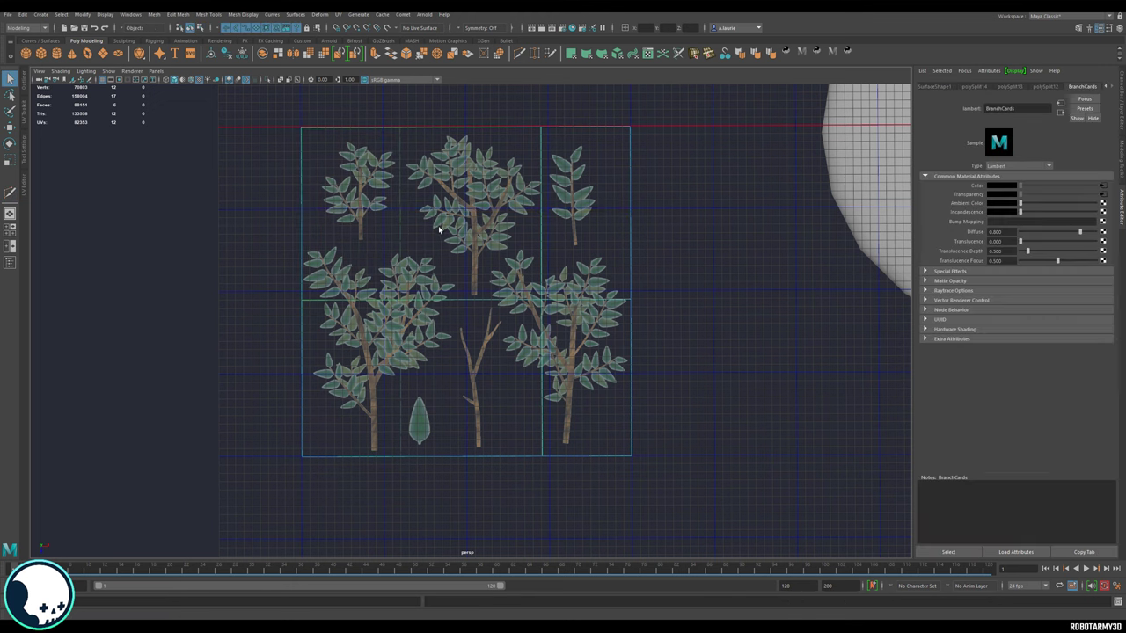
{"action": "left_click", "coordinate": [271, 80]}
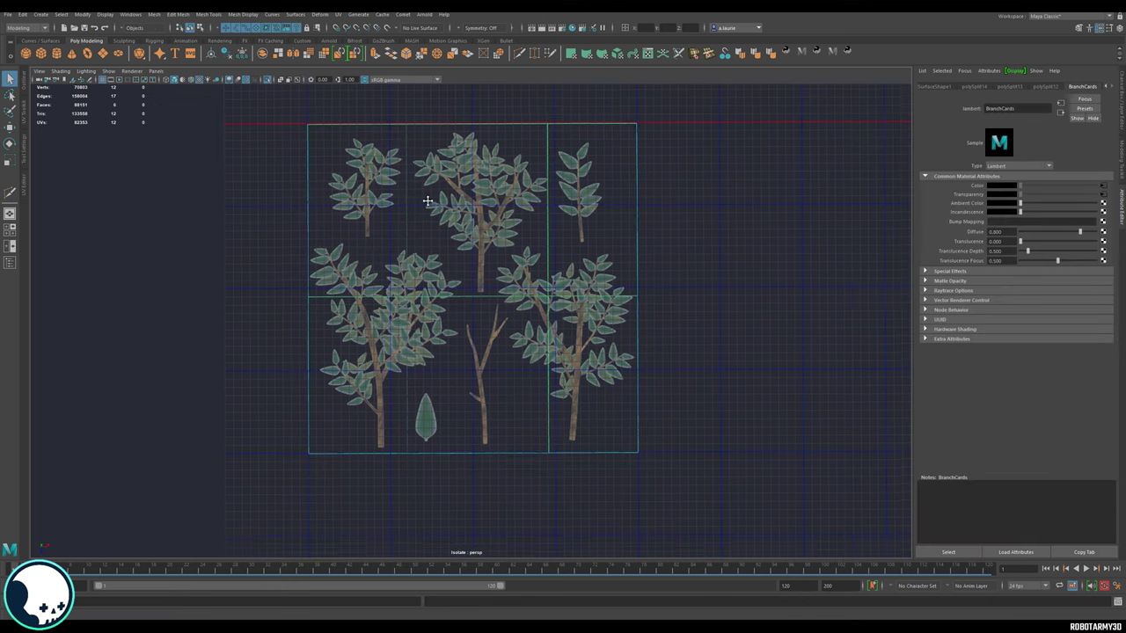
{"action": "left_click", "coordinate": [104, 81]}
{"action": "left_click_drag", "start_coordinate": [460, 280], "coordinate": [478, 269], "text": "alt"}
{"action": "scroll", "coordinate": [458, 295], "scroll_direction": "up", "scroll_amount": 3}
{"action": "middle_click_drag", "start_coordinate": [435, 310], "coordinate": [387, 329], "text": "alt"}
{"action": "scroll", "coordinate": [450, 332], "scroll_direction": "down", "scroll_amount": 4}
{"action": "scroll", "coordinate": [450, 332], "scroll_direction": "down", "scroll_amount": 1}
Step: Detach the plane along its inserted edge loops and separate the mesh into individual card pieces
{"action": "right_click_drag", "start_coordinate": [454, 320], "coordinate": [526, 431]}
{"action": "double_click", "coordinate": [455, 282]}
{"action": "double_click", "coordinate": [401, 327], "text": "shift"}
{"action": "right_click_drag", "start_coordinate": [431, 332], "coordinate": [433, 303]}
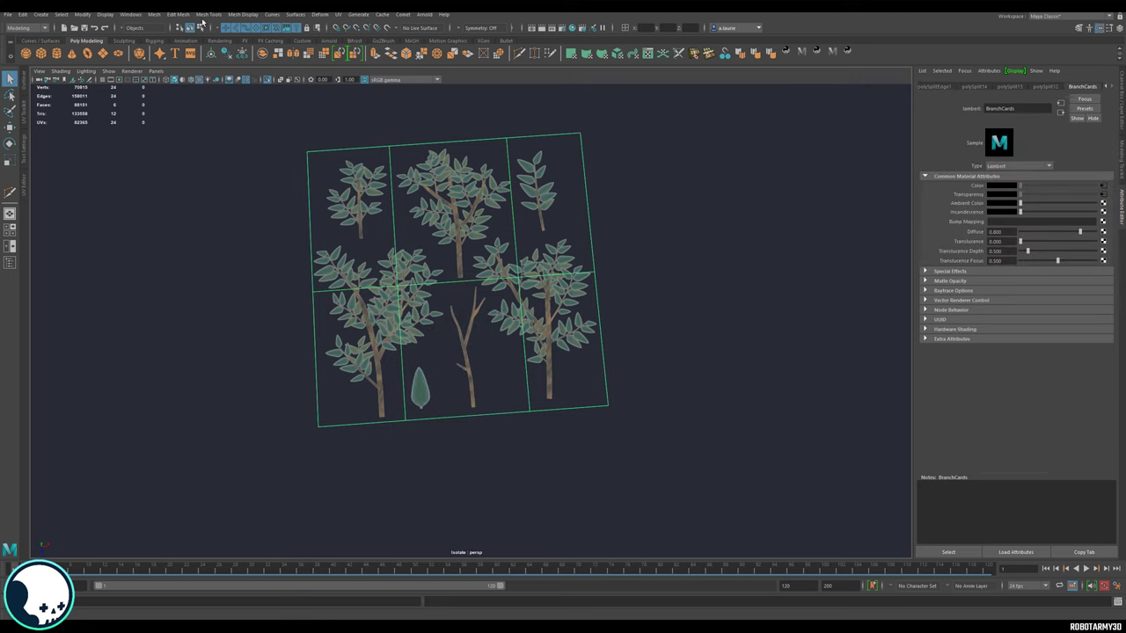
{"action": "left_click", "coordinate": [154, 15]}
{"action": "left_click", "coordinate": [171, 51]}
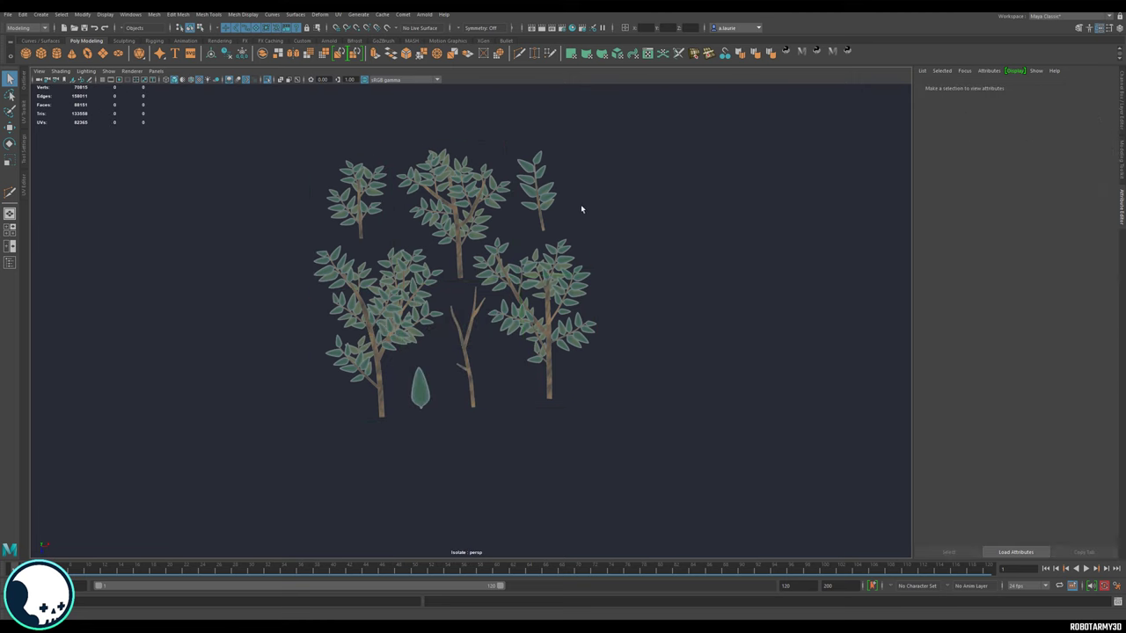
Step: Move the card with the small leafy twig away from the other pieces
{"action": "left_click", "coordinate": [580, 261]}
{"action": "key", "text": "w"}
{"action": "left_click_drag", "start_coordinate": [467, 291], "coordinate": [587, 262]}
{"action": "scroll", "coordinate": [530, 263], "scroll_direction": "up", "scroll_amount": 3}
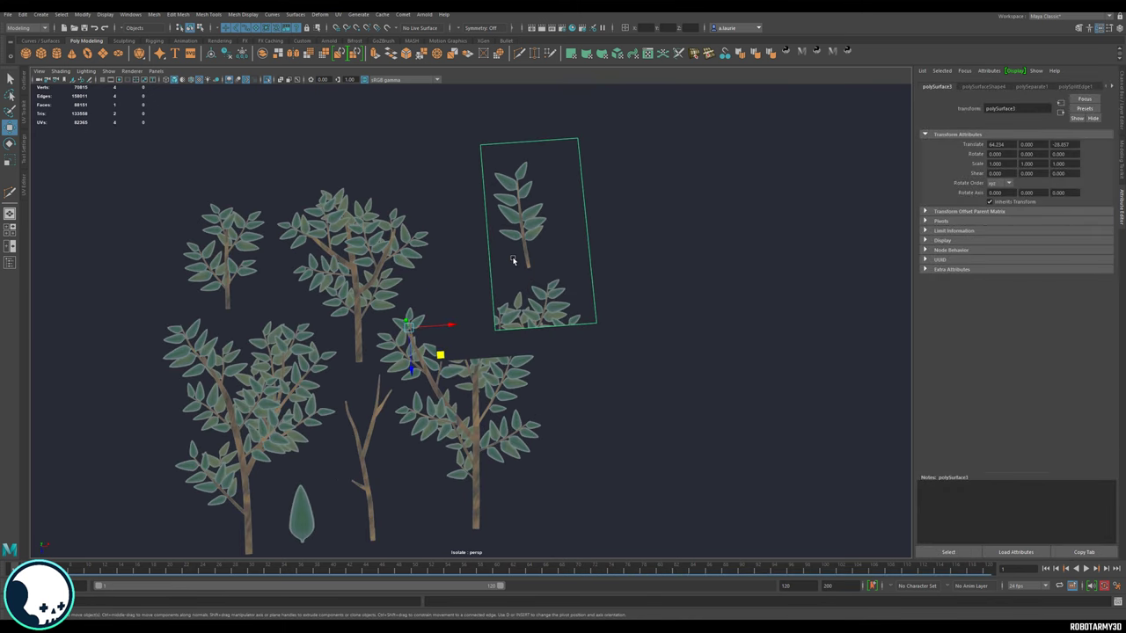
Step: Try moving the lower-left corner vertex of the small twig card, and undo the move
{"action": "right_click_drag", "start_coordinate": [539, 273], "coordinate": [507, 272]}
{"action": "left_click", "coordinate": [498, 328]}
{"action": "left_click_drag", "start_coordinate": [497, 332], "coordinate": [551, 269]}
{"action": "key", "text": "ctrl+z"}
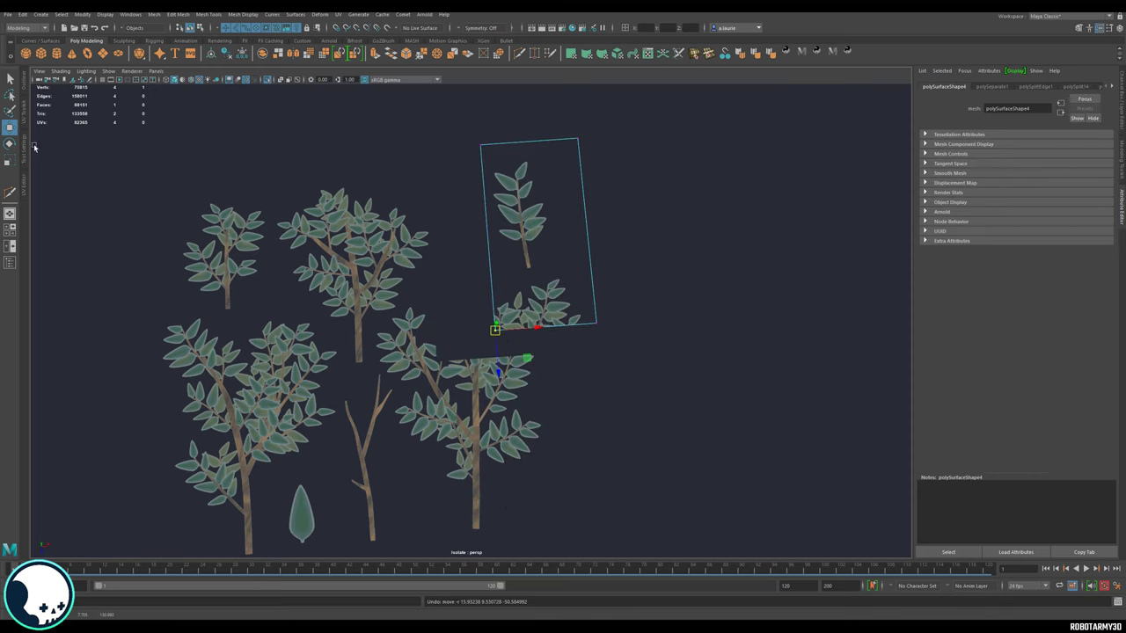
Step: Enable Preserve UVs in the Move tool settings and test it by moving the twig card's lower-left corner vertex
{"action": "double_click", "coordinate": [10, 128]}
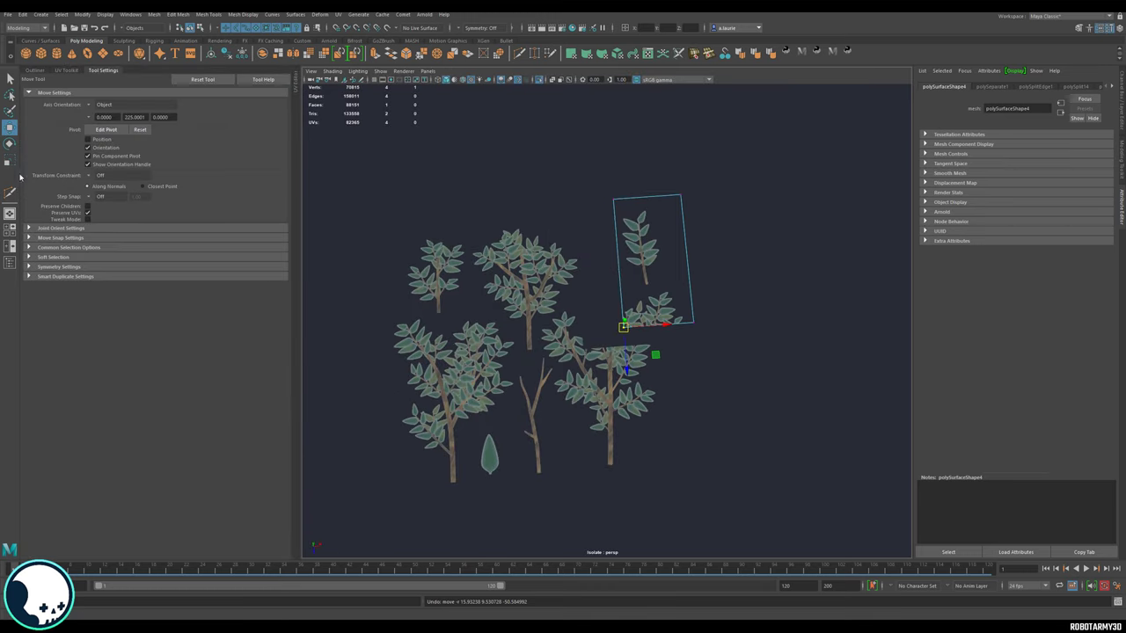
{"action": "left_click", "coordinate": [103, 71]}
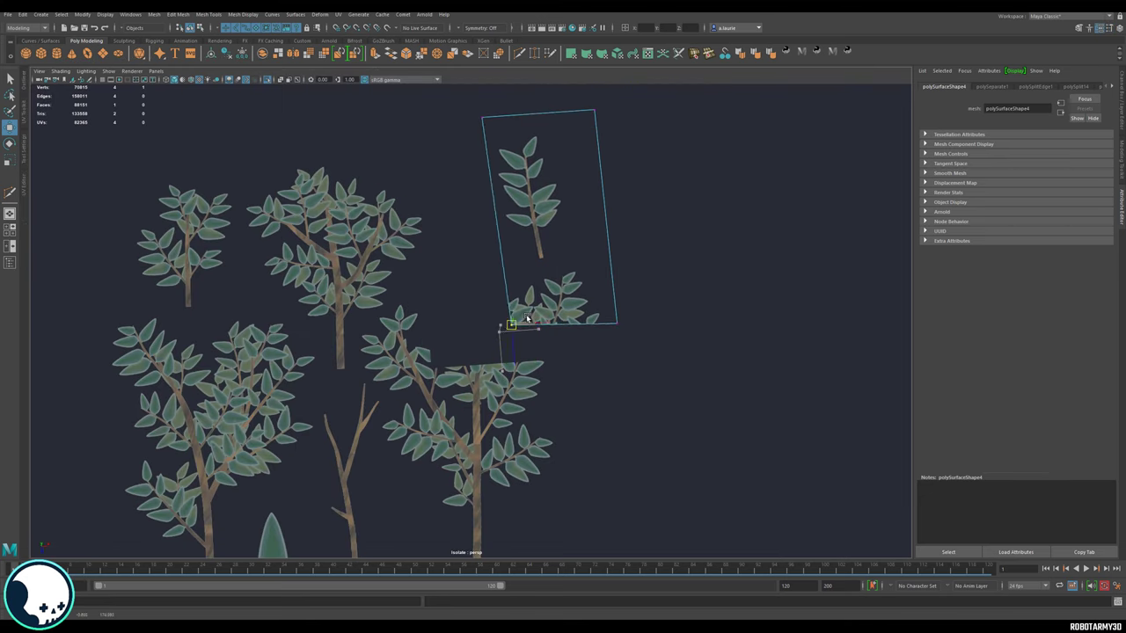
{"action": "left_click_drag", "start_coordinate": [514, 331], "coordinate": [537, 308]}
{"action": "left_click_drag", "start_coordinate": [548, 259], "coordinate": [472, 322]}
{"action": "key", "text": "ctrl+z"}
{"action": "left_click_drag", "start_coordinate": [556, 300], "coordinate": [543, 314]}
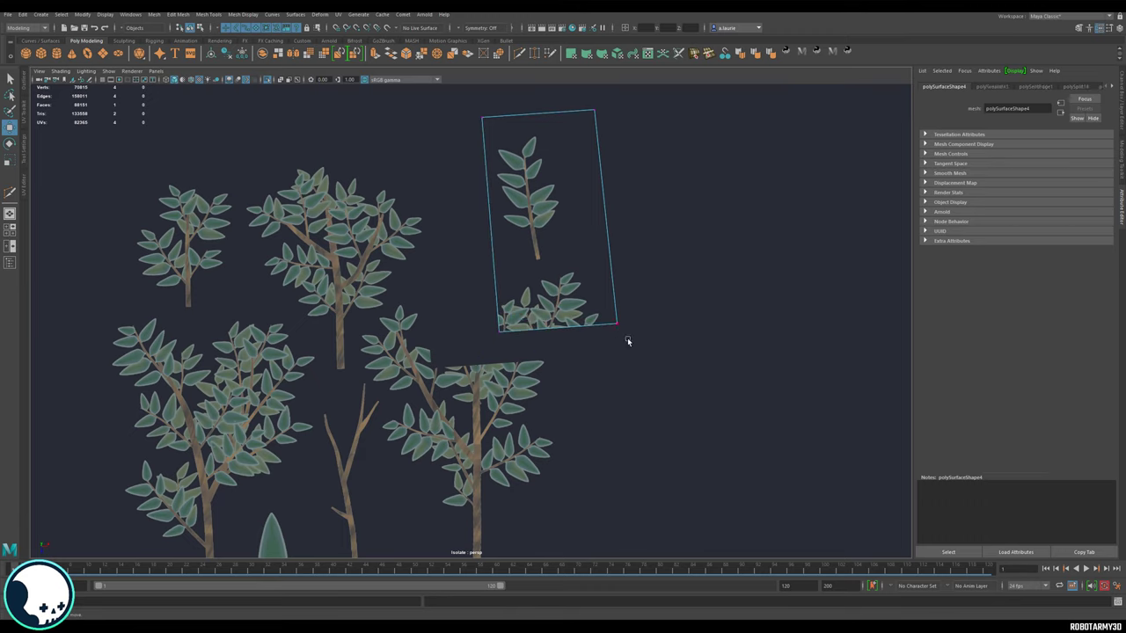
Step: Move the twig card's bottom, right and left vertex pairs inward to fit the stem base and outer leaves
{"action": "left_click_drag", "start_coordinate": [637, 343], "coordinate": [467, 293]}
{"action": "left_click_drag", "start_coordinate": [571, 349], "coordinate": [553, 284]}
{"action": "left_click_drag", "start_coordinate": [618, 278], "coordinate": [545, 294]}
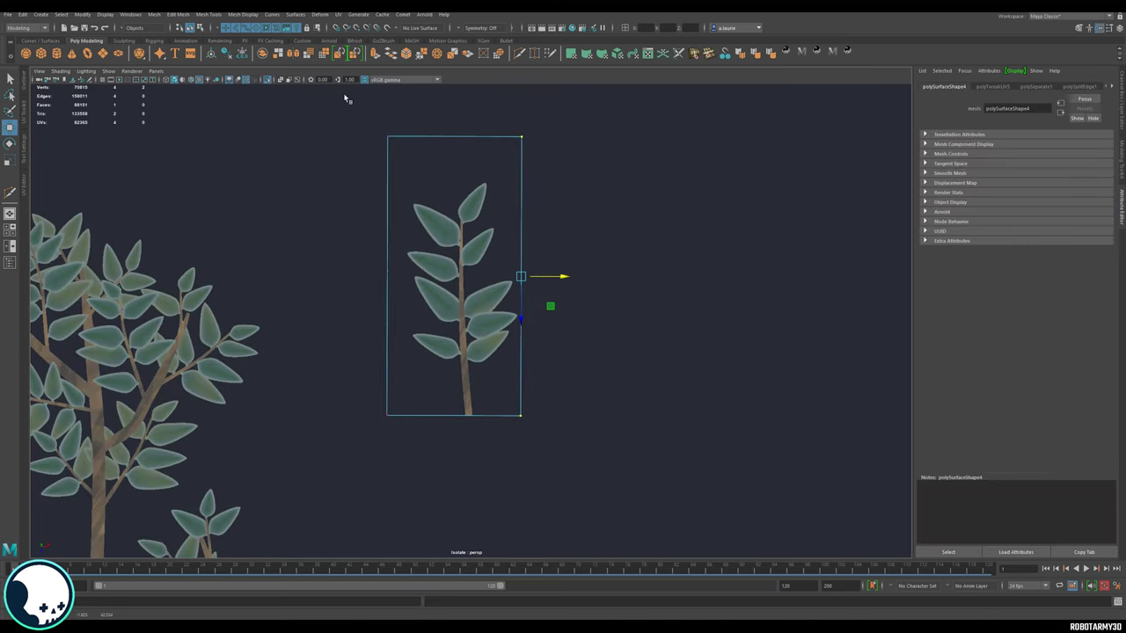
{"action": "left_click_drag", "start_coordinate": [410, 420], "coordinate": [354, 133]}
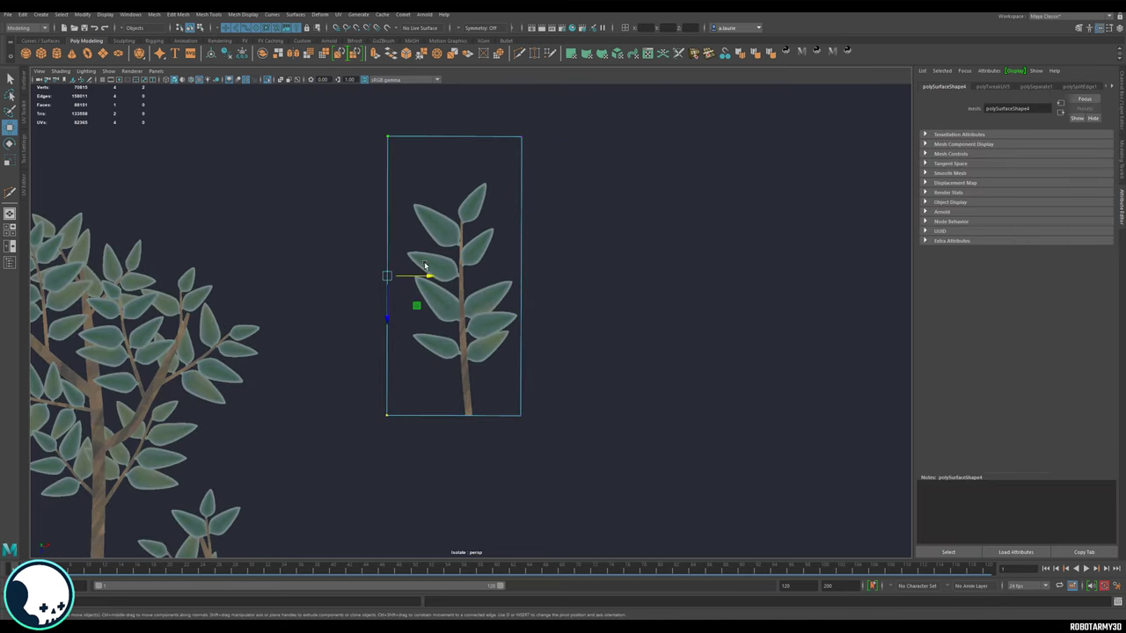
{"action": "left_click_drag", "start_coordinate": [424, 278], "coordinate": [437, 278]}
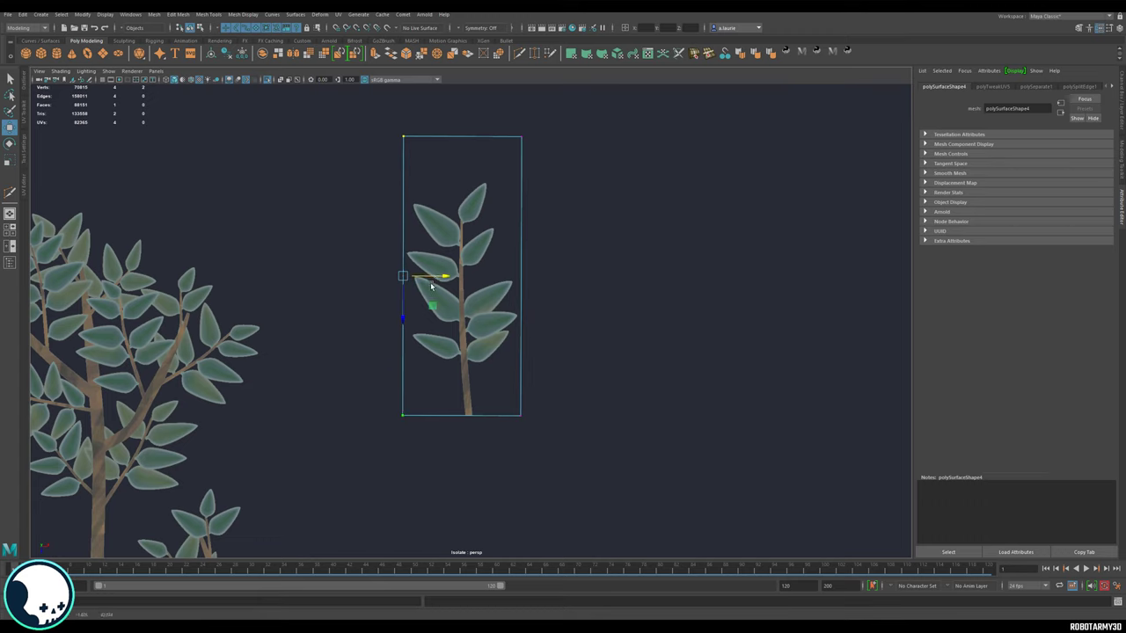
{"action": "scroll", "coordinate": [433, 280], "scroll_direction": "up", "scroll_amount": 2}
{"action": "middle_click_drag", "start_coordinate": [431, 280], "coordinate": [455, 355], "text": "alt"}
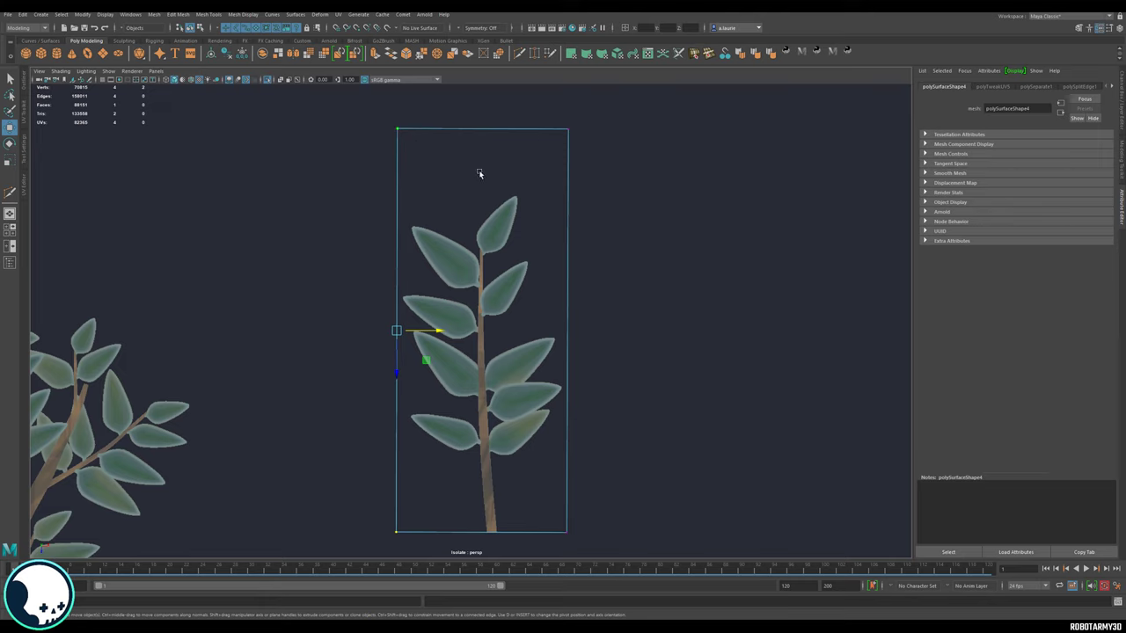
Step: Cut an outline with Multi-Cut along the upper leaves of the small twig card, from its left edge over the tip to its right edge
{"action": "left_click", "coordinate": [11, 194]}
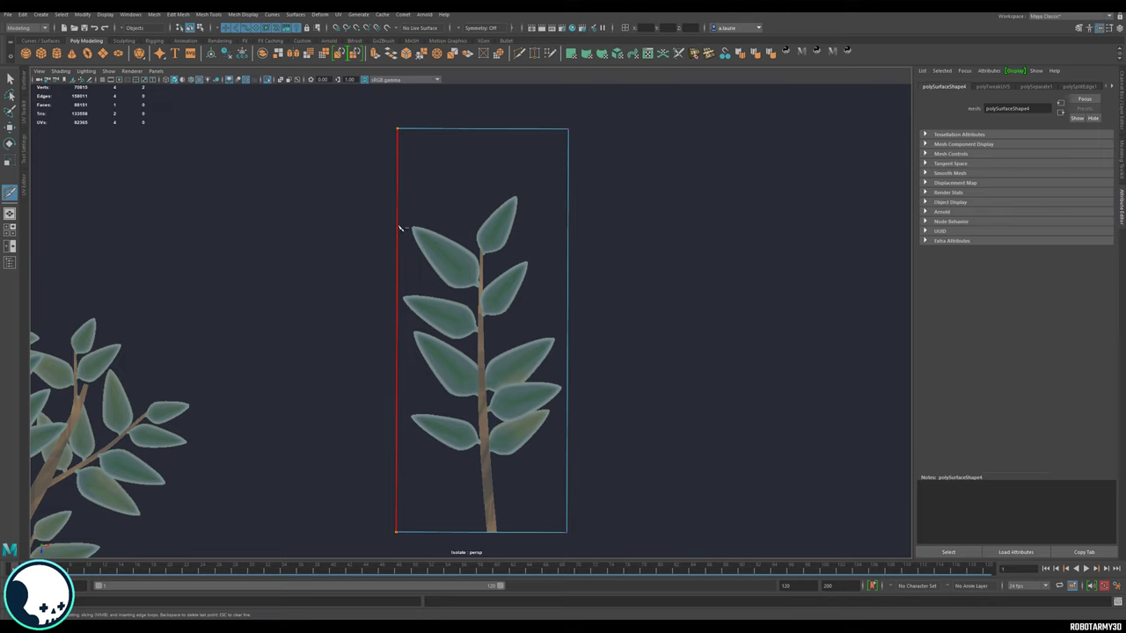
{"action": "left_click", "coordinate": [397, 220]}
{"action": "left_click", "coordinate": [462, 226]}
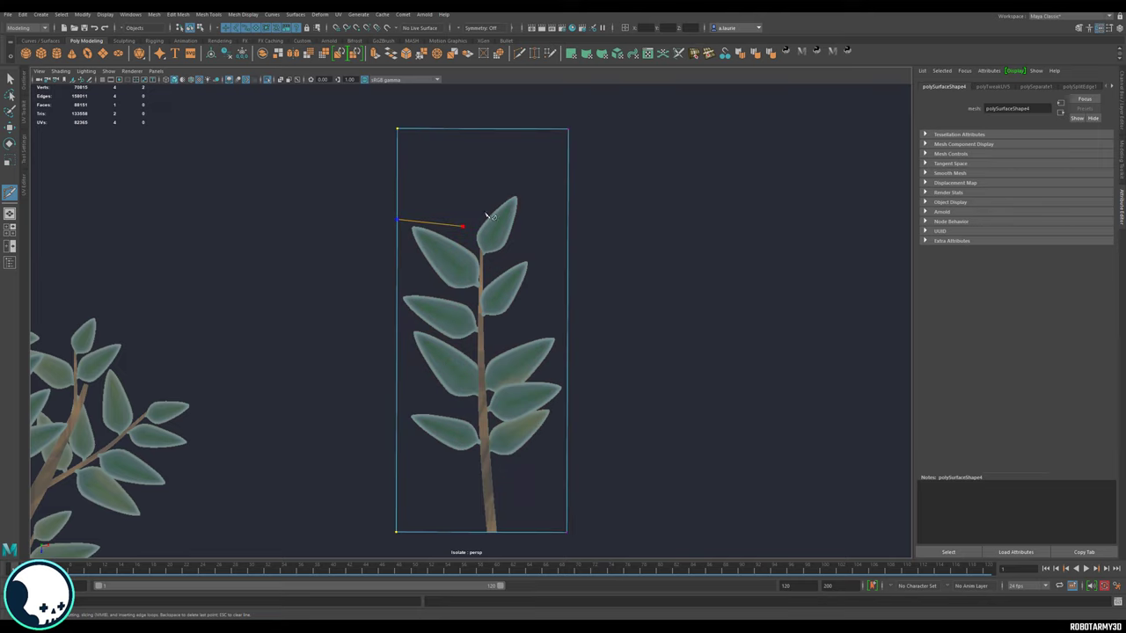
{"action": "left_click", "coordinate": [524, 186]}
{"action": "left_click", "coordinate": [522, 252]}
{"action": "left_click", "coordinate": [567, 343]}
{"action": "key", "text": "w"}
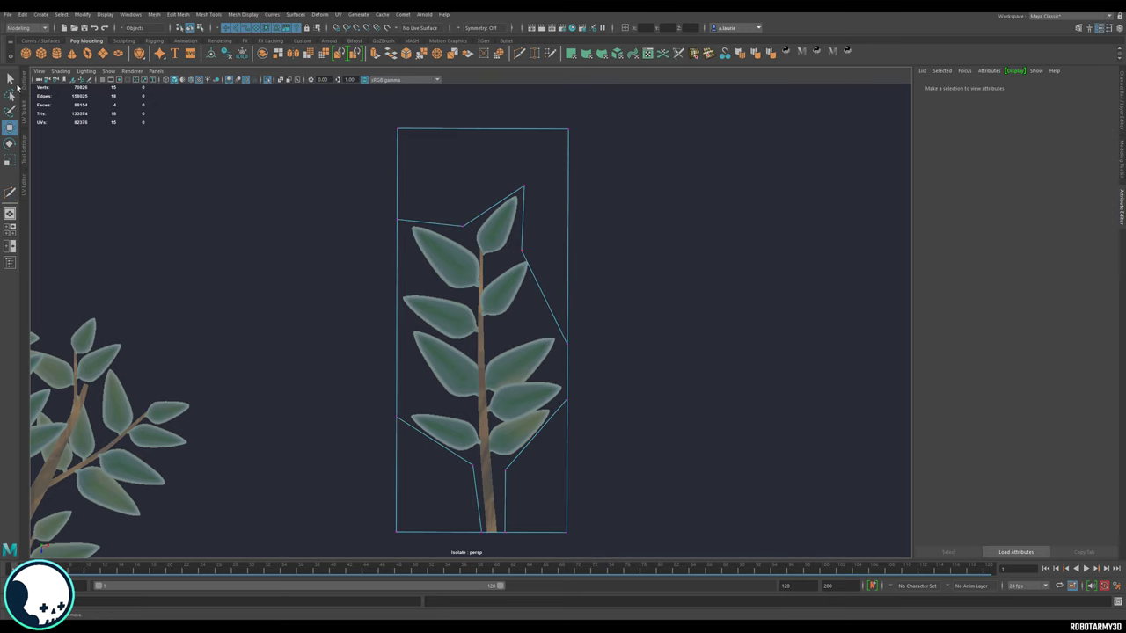
Step: Cut an edge along the twig's stem from the notch beside the top leaf to the base, and move the notch vertex onto the stem line
{"action": "key", "text": "g"}
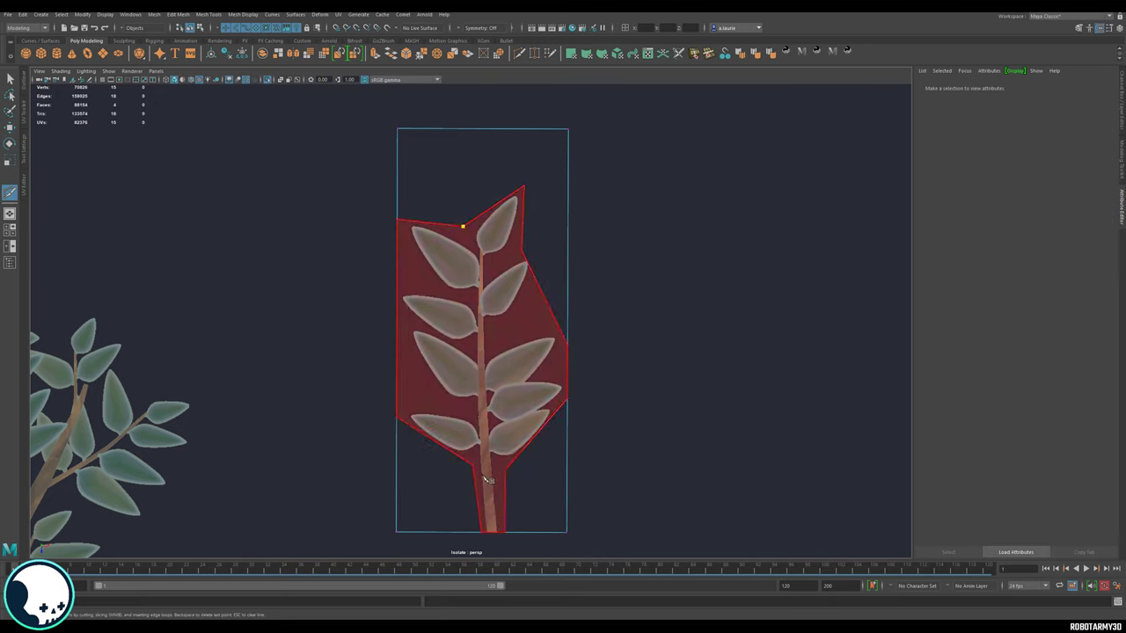
{"action": "left_click", "coordinate": [494, 534]}
{"action": "key", "text": "w"}
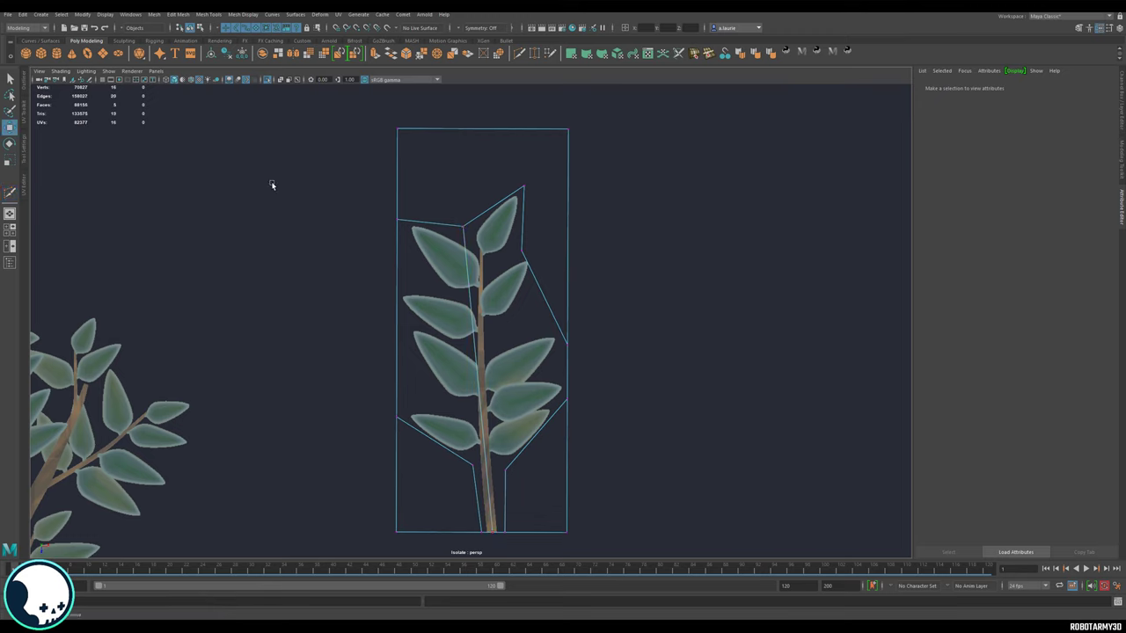
{"action": "left_click", "coordinate": [9, 78]}
{"action": "left_click", "coordinate": [464, 229]}
{"action": "key", "text": "w"}
{"action": "left_click_drag", "start_coordinate": [464, 228], "coordinate": [480, 222]}
Step: Cut cross edges over the twig card at the bare stem, the lower leaves, the middle and the upper leaves, connecting the outline corners
{"action": "key", "text": "y"}
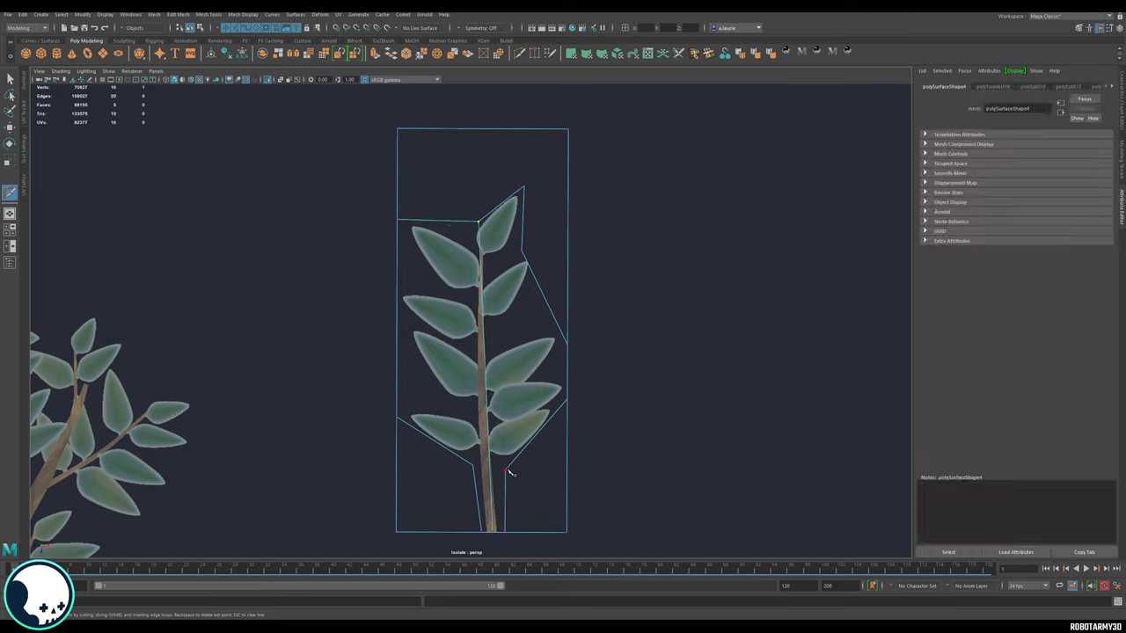
{"action": "left_click", "coordinate": [475, 467]}
{"action": "key", "text": "w"}
{"action": "key", "text": "y"}
{"action": "left_click", "coordinate": [566, 400]}
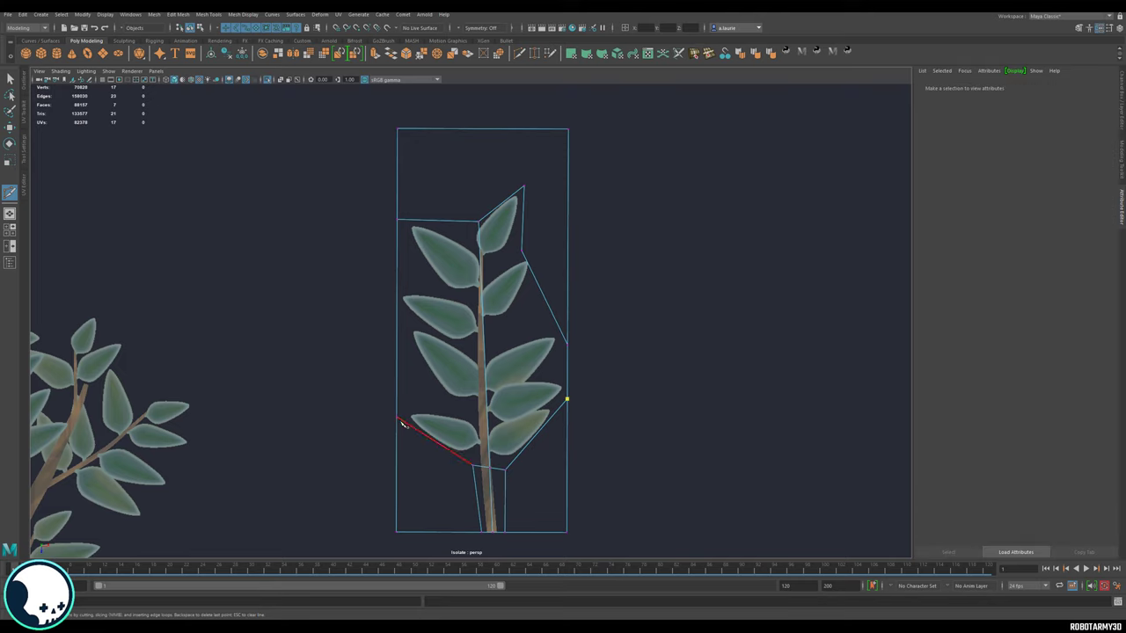
{"action": "left_click", "coordinate": [398, 418]}
{"action": "key", "text": "w"}
{"action": "key", "text": "y"}
{"action": "left_click", "coordinate": [397, 343]}
{"action": "key", "text": "w"}
{"action": "key", "text": "y"}
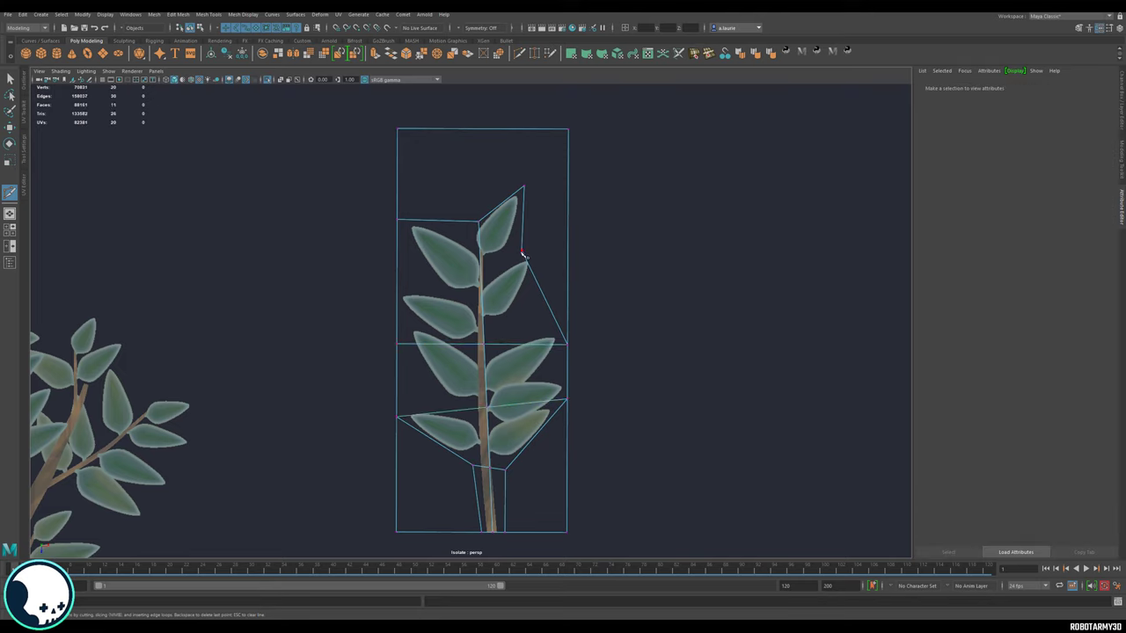
{"action": "left_click", "coordinate": [524, 253]}
{"action": "left_click", "coordinate": [399, 258]}
{"action": "key", "text": "w"}
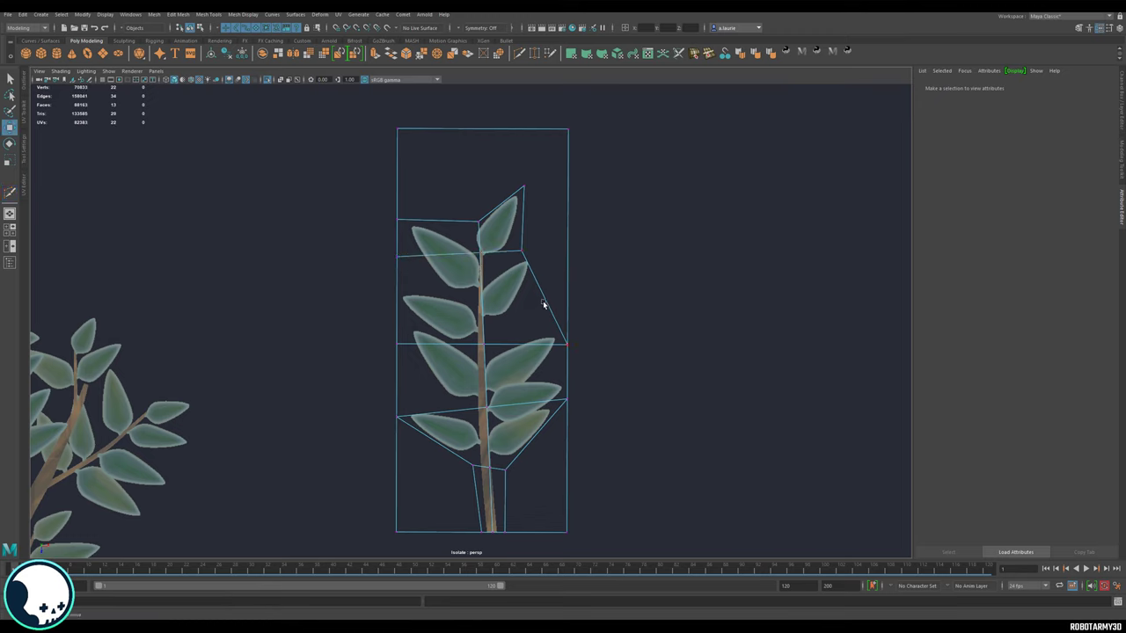
Step: Delete the twig card's waste faces outside the outline, above the leaves and on both sides of the bare stem
{"action": "right_click_drag", "start_coordinate": [556, 256], "coordinate": [560, 290]}
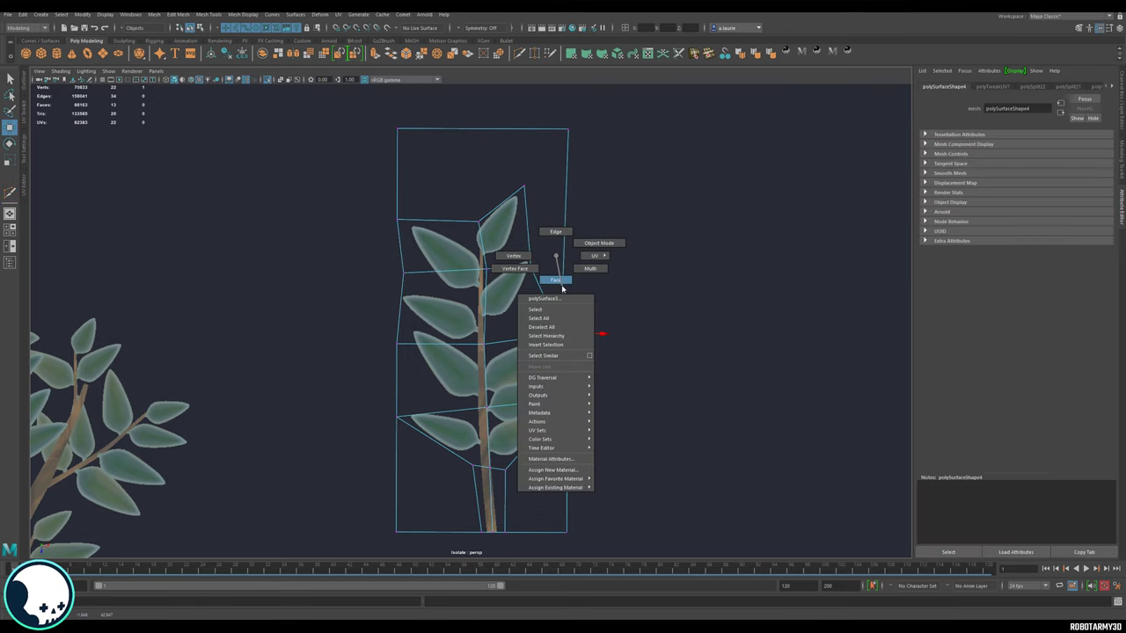
{"action": "left_click", "coordinate": [548, 240]}
{"action": "key", "text": "Delete"}
{"action": "left_click", "coordinate": [560, 486]}
{"action": "key", "text": "Delete"}
{"action": "left_click", "coordinate": [431, 508]}
{"action": "key", "text": "Delete"}
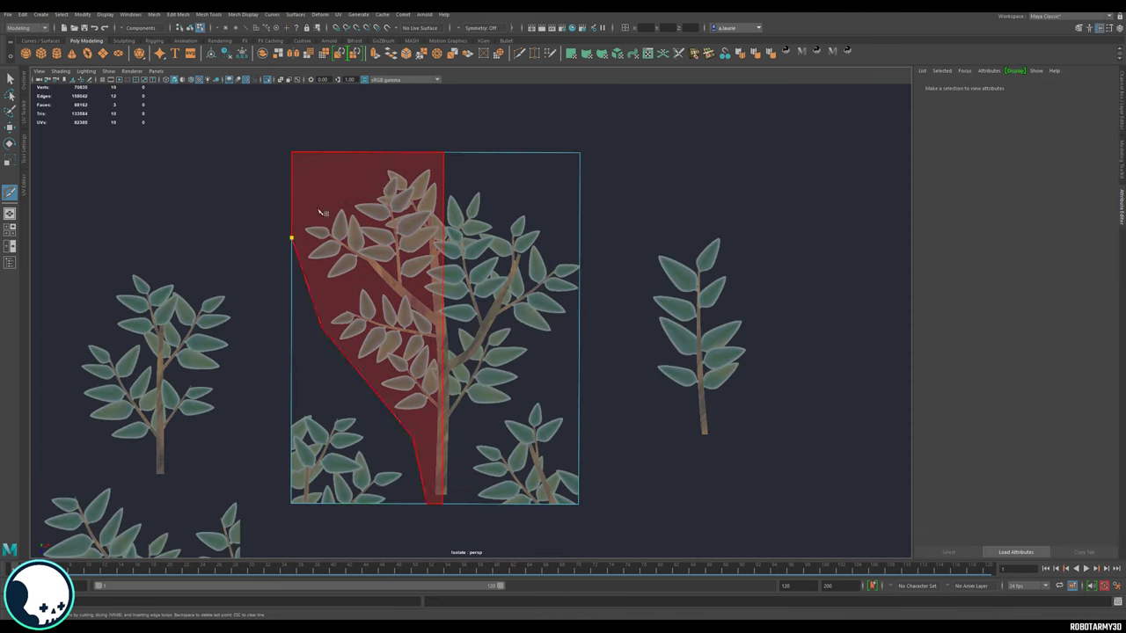
Step: Cut tight outlines around the rounded branch card and the single leaf card with Multi-Cut
{"action": "left_click", "coordinate": [355, 188]}
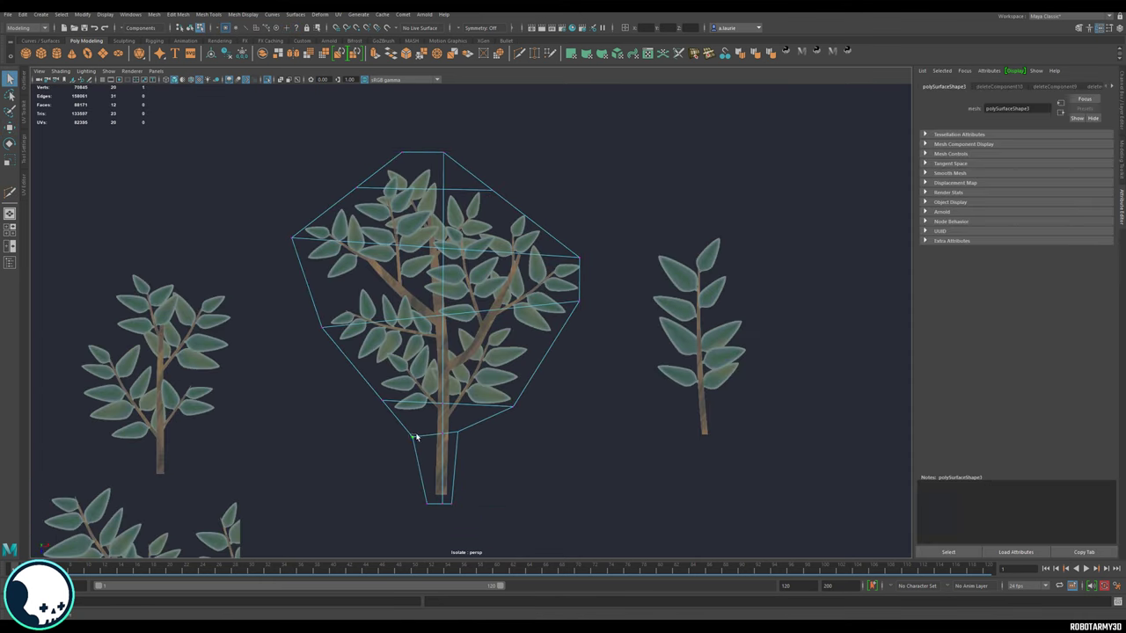
{"action": "left_click", "coordinate": [576, 253]}
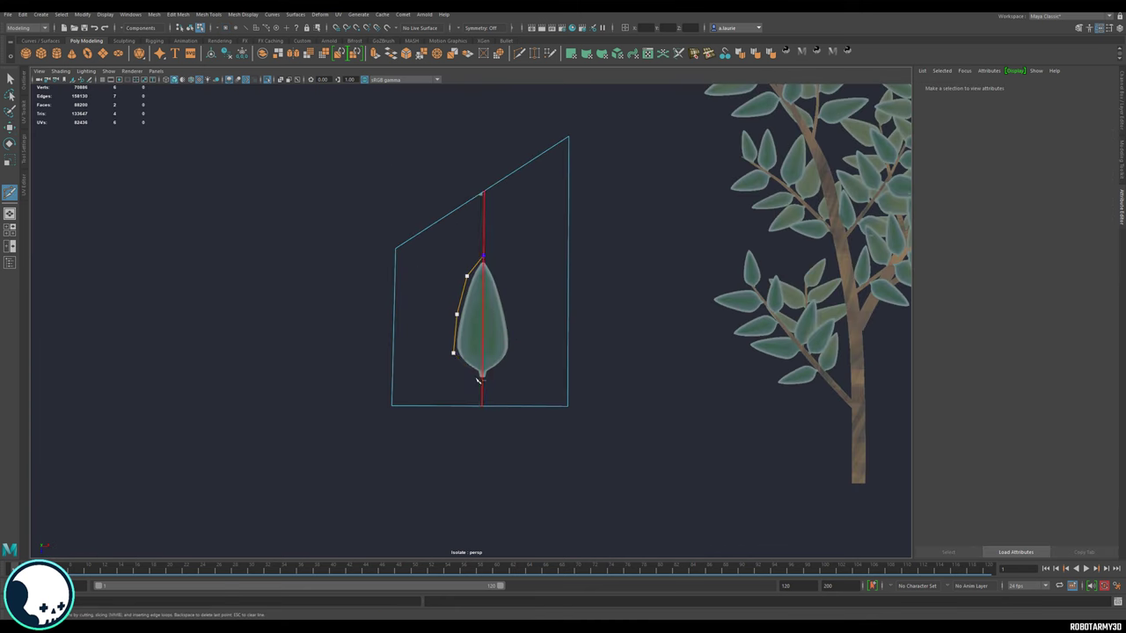
{"action": "key", "text": "q"}
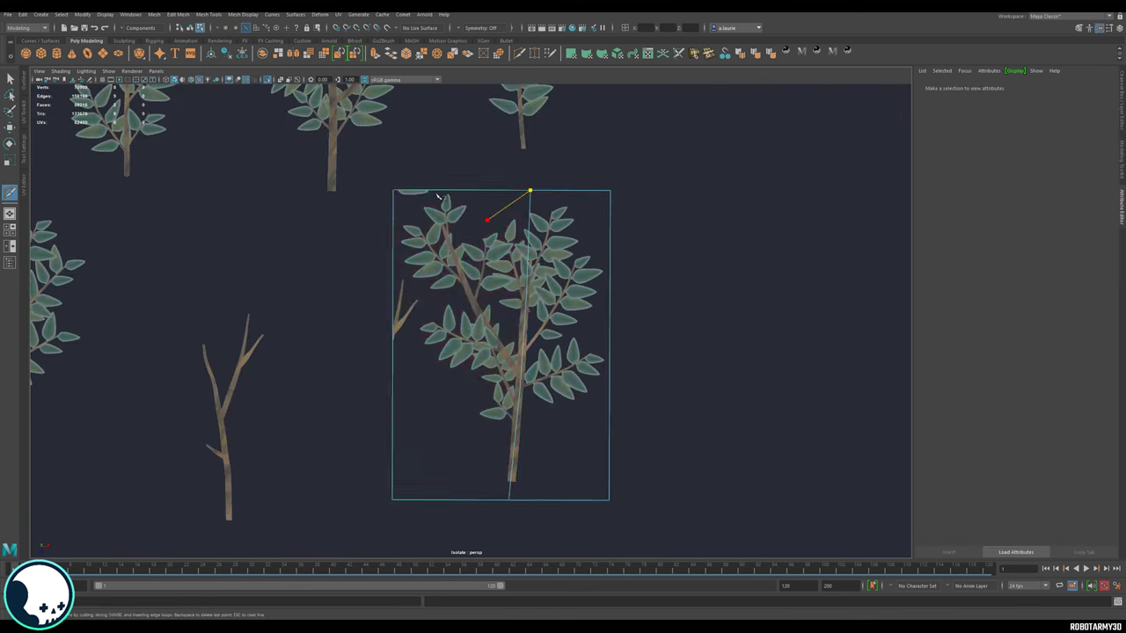
Step: Cut the left outline of the forked branch card from the top center around the leaf clusters to the trunk base
{"action": "left_click", "coordinate": [446, 190]}
{"action": "left_click", "coordinate": [393, 222]}
{"action": "left_click", "coordinate": [423, 312]}
{"action": "left_click", "coordinate": [410, 340]}
{"action": "left_click", "coordinate": [499, 445]}
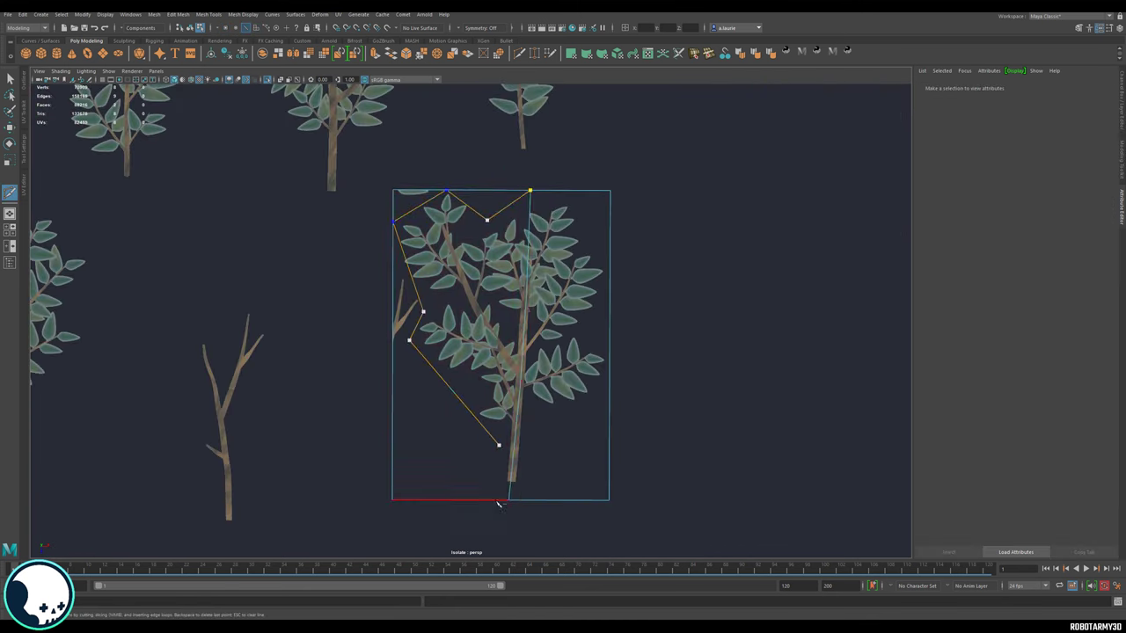
{"action": "left_click", "coordinate": [496, 501]}
{"action": "key", "text": "Return"}
Step: Cut the forked branch card's outline beside the trunk base and add cross edges between its left and right outline corners
{"action": "left_click", "coordinate": [518, 500]}
{"action": "left_click", "coordinate": [423, 312]}
{"action": "left_click", "coordinate": [410, 341]}
{"action": "left_click", "coordinate": [610, 386]}
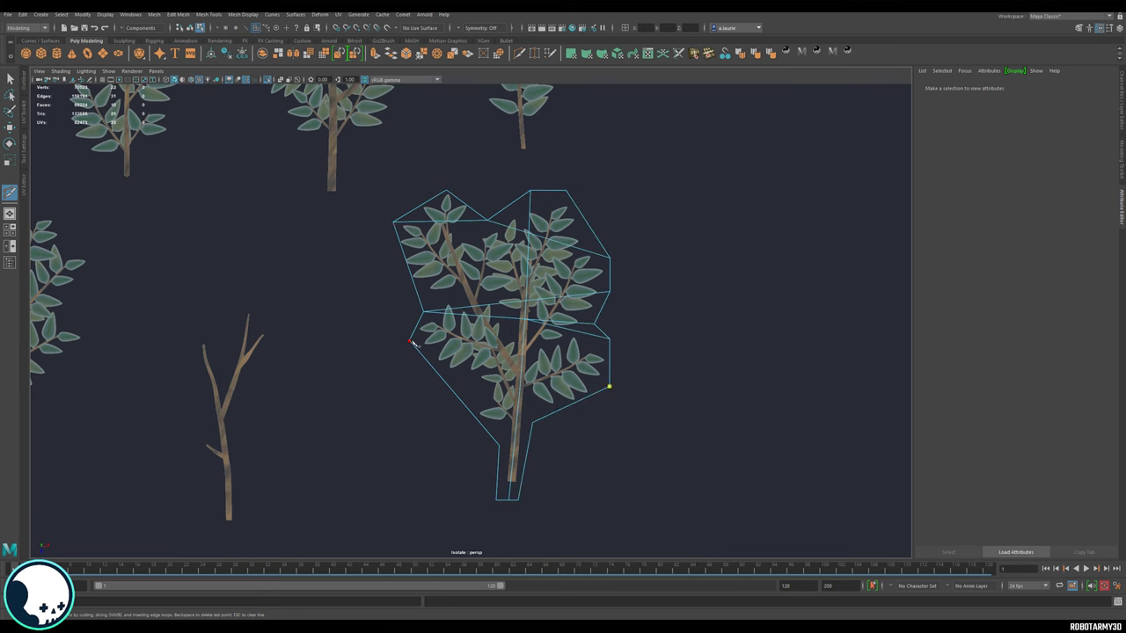
Step: Move the forked branch card's outline vertices to hug the leaf clusters and trunk more closely
{"action": "key", "text": "w"}
{"action": "left_click_drag", "start_coordinate": [499, 445], "coordinate": [492, 430]}
{"action": "left_click_drag", "start_coordinate": [410, 340], "coordinate": [418, 351]}
{"action": "left_click_drag", "start_coordinate": [394, 222], "coordinate": [392, 233]}
{"action": "left_click_drag", "start_coordinate": [595, 325], "coordinate": [578, 324]}
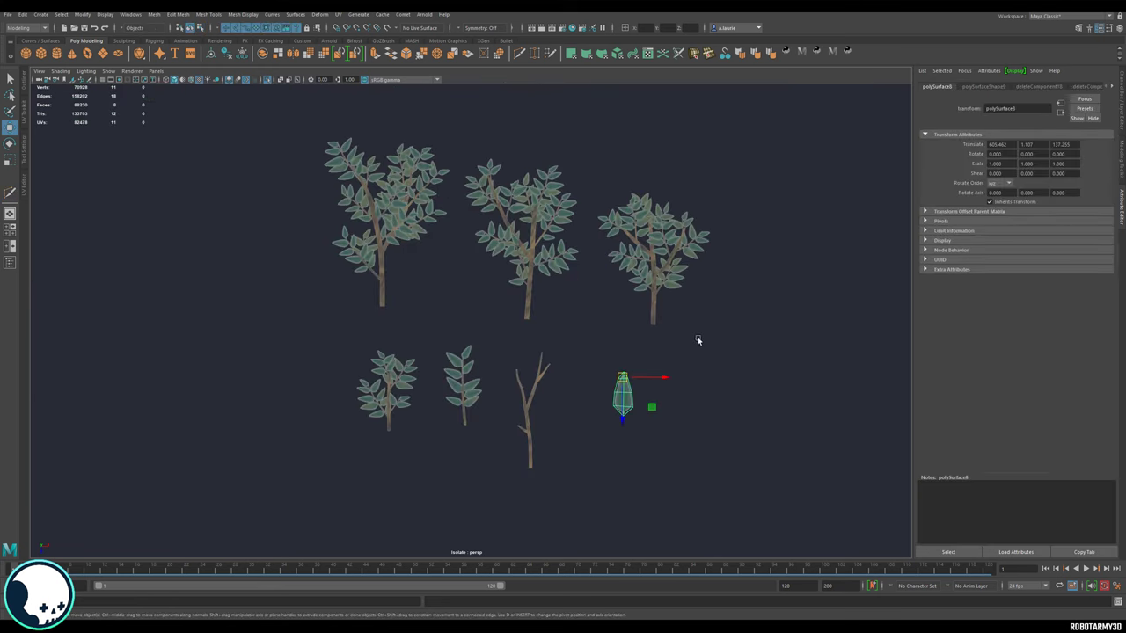
Step: Delete the construction history of all seven foliage cards and freeze their transformations
{"action": "left_click", "coordinate": [617, 332]}
{"action": "left_click", "coordinate": [405, 246]}
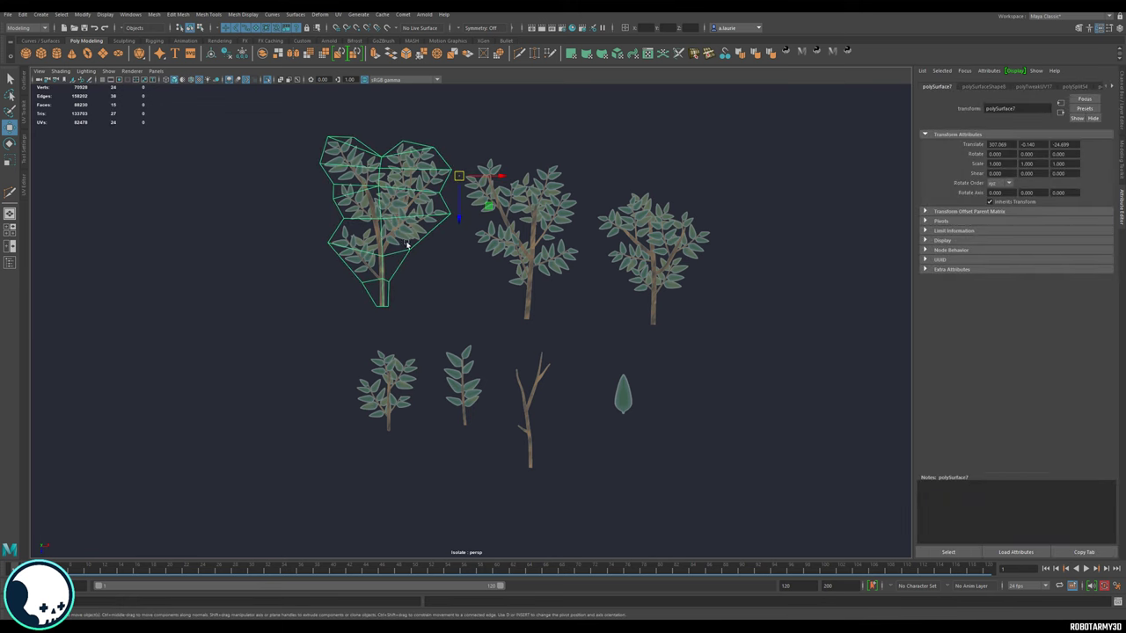
{"action": "left_click_drag", "start_coordinate": [268, 142], "coordinate": [775, 488]}
{"action": "left_click", "coordinate": [227, 54]}
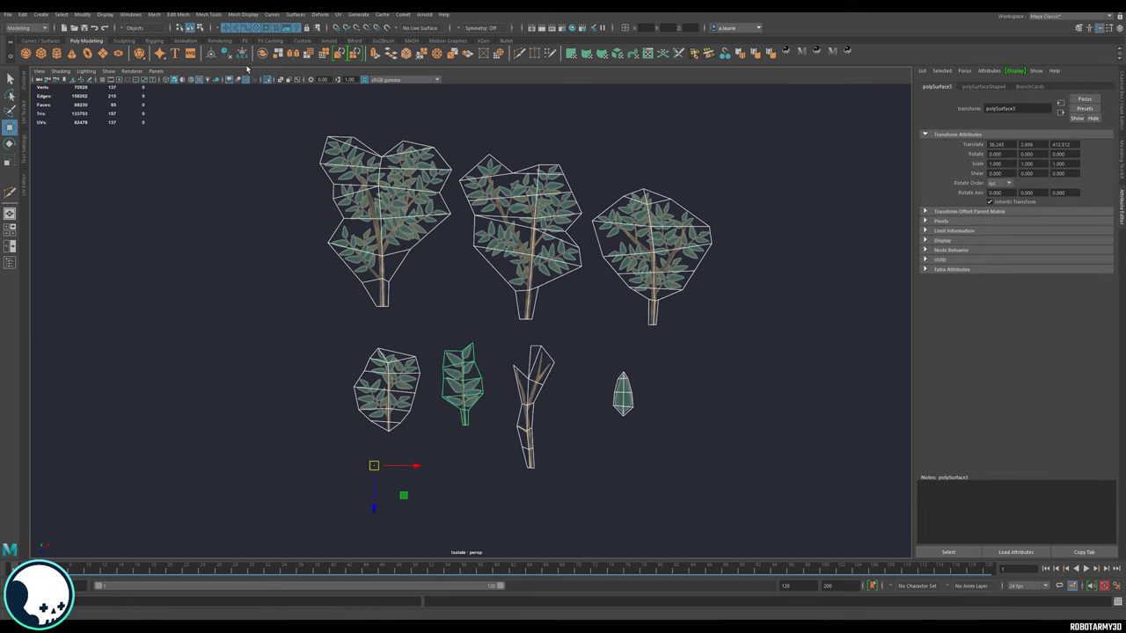
{"action": "left_click", "coordinate": [243, 55]}
Step: Center the pivots of all seven foliage cards
{"action": "middle_click_drag", "start_coordinate": [437, 223], "coordinate": [472, 189], "text": "alt"}
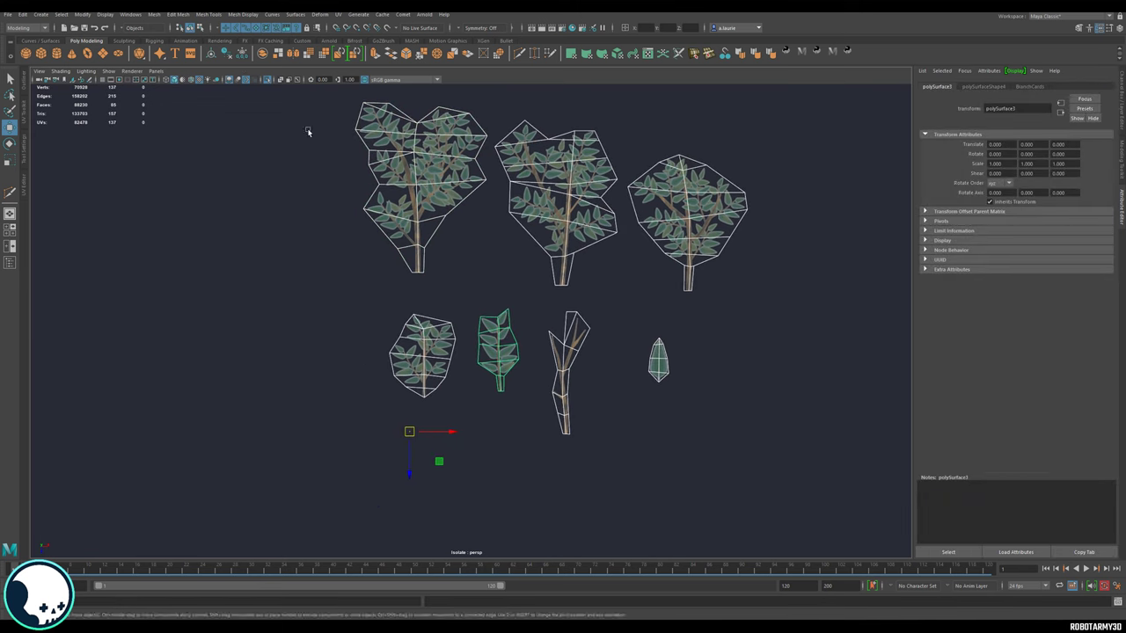
{"action": "left_click", "coordinate": [213, 55]}
{"action": "scroll", "coordinate": [520, 272], "scroll_direction": "up", "scroll_amount": 3}
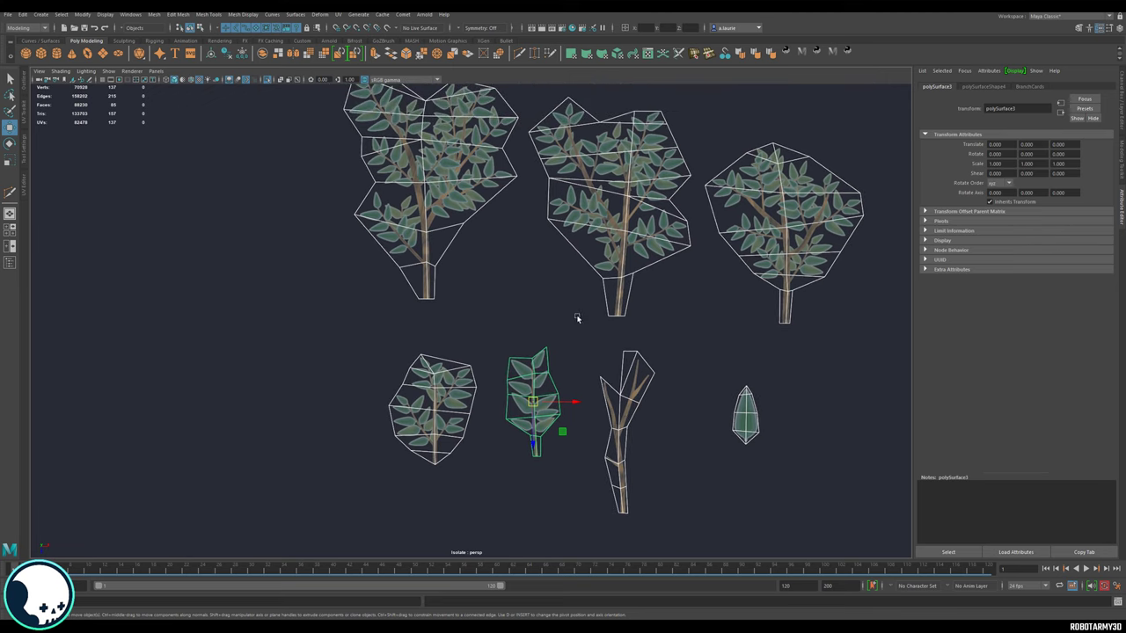
Step: Move the pivot of the largest branch card to the base of its trunk
{"action": "left_click", "coordinate": [429, 215]}
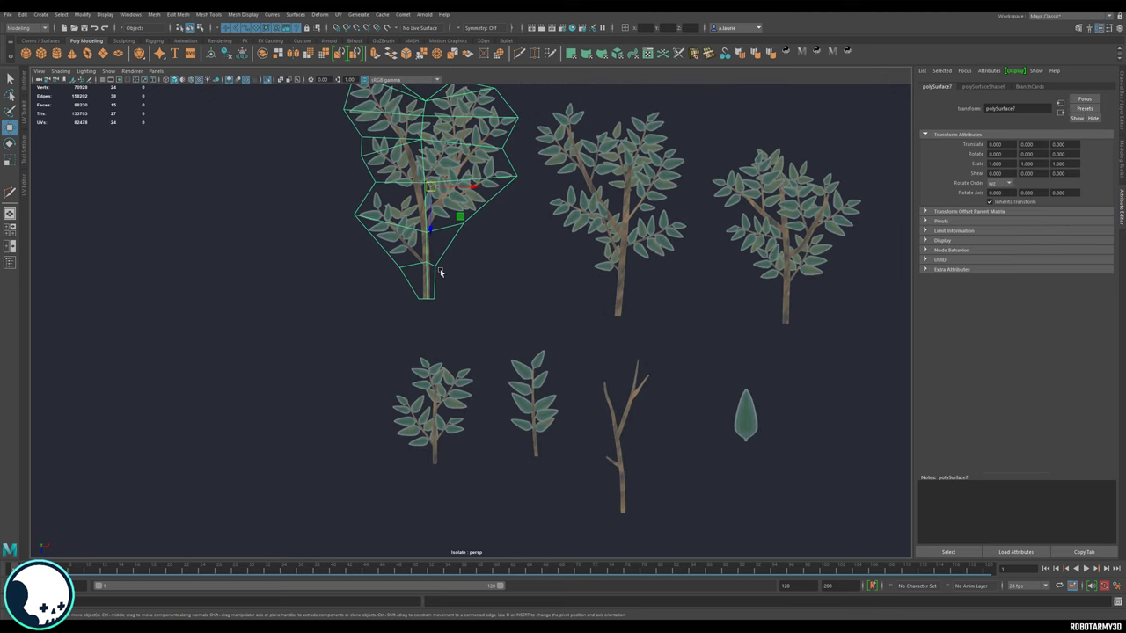
{"action": "key", "text": "d"}
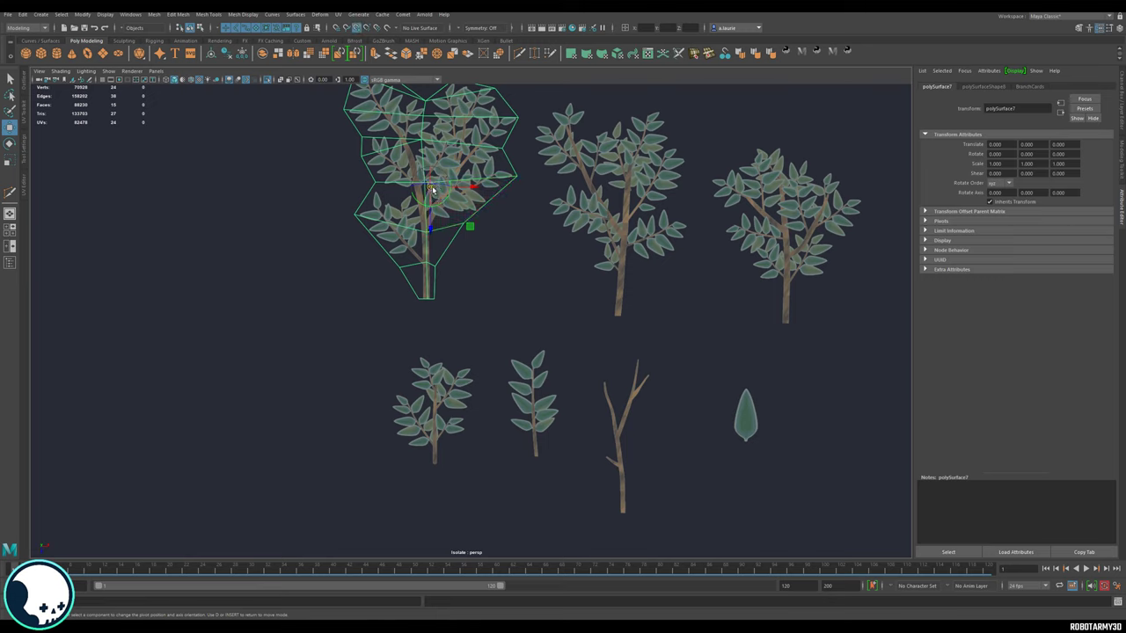
{"action": "left_click_drag", "start_coordinate": [433, 190], "coordinate": [427, 299]}
Step: Move the pivot of the forked branch card in the middle of the upper row to the base of its trunk
{"action": "left_click", "coordinate": [622, 210]}
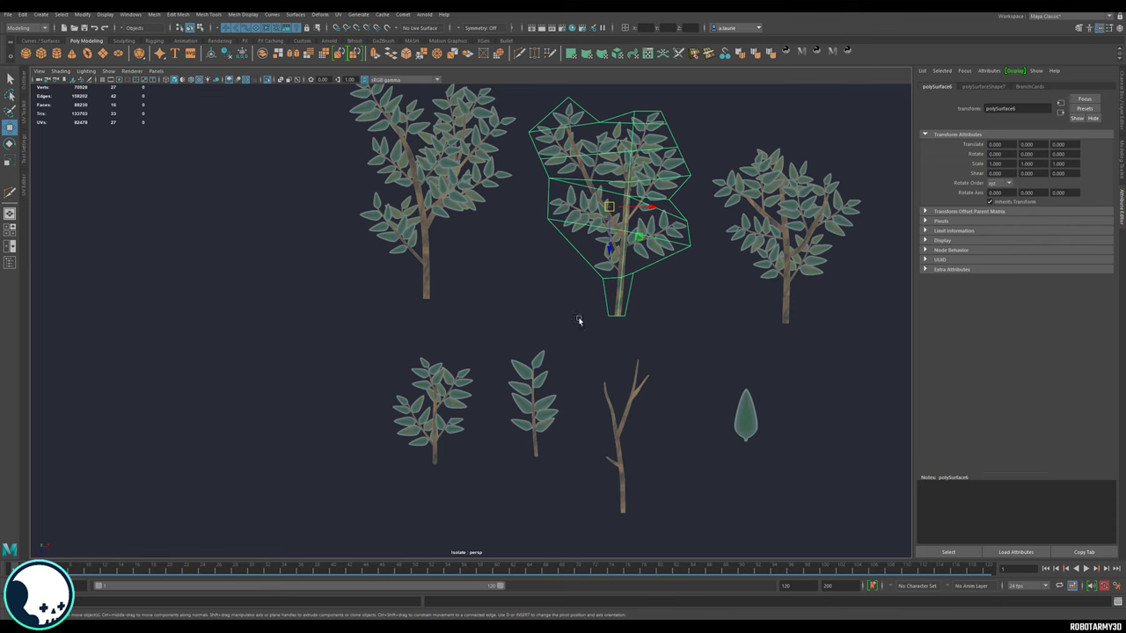
{"action": "scroll", "coordinate": [630, 318], "scroll_direction": "up", "scroll_amount": 3}
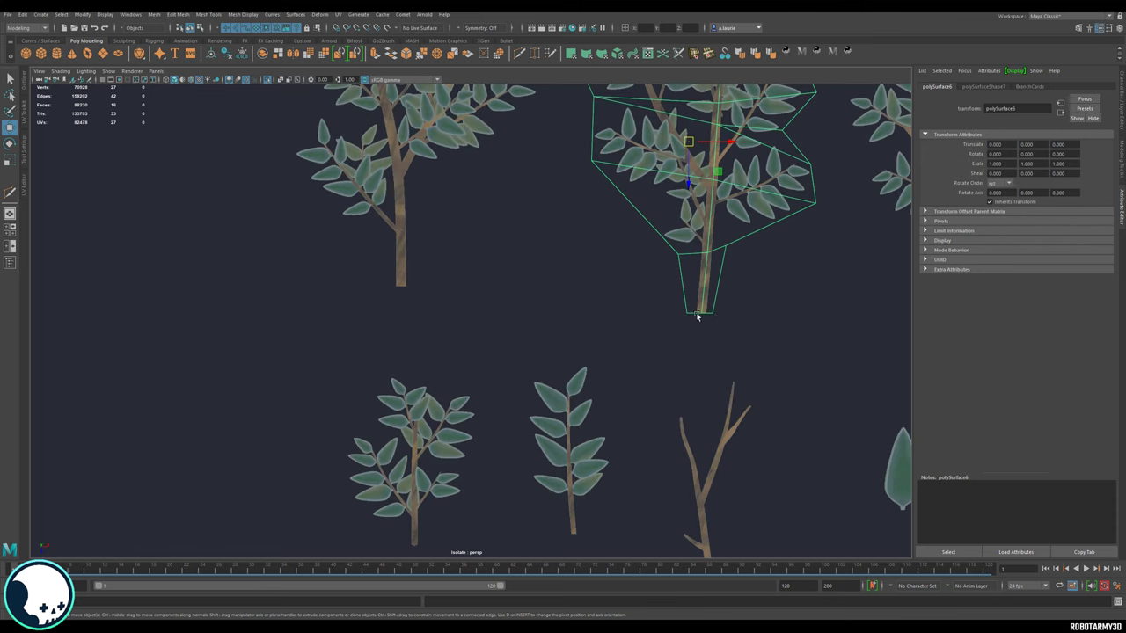
{"action": "scroll", "coordinate": [693, 308], "scroll_direction": "down", "scroll_amount": 2}
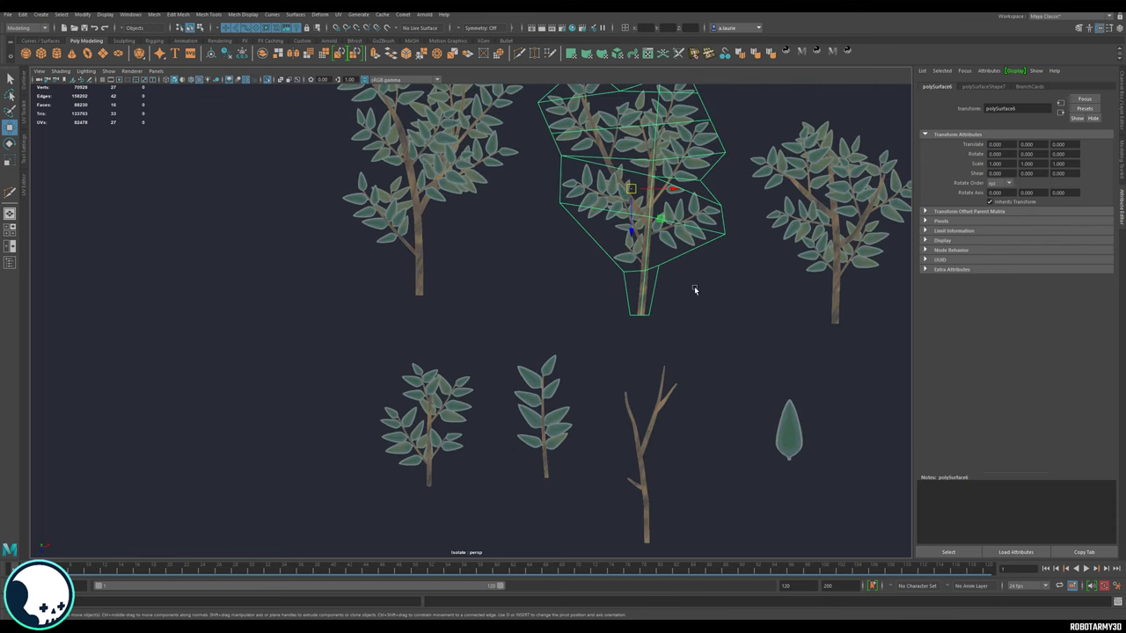
{"action": "middle_click_drag", "start_coordinate": [694, 288], "coordinate": [611, 293], "text": "alt"}
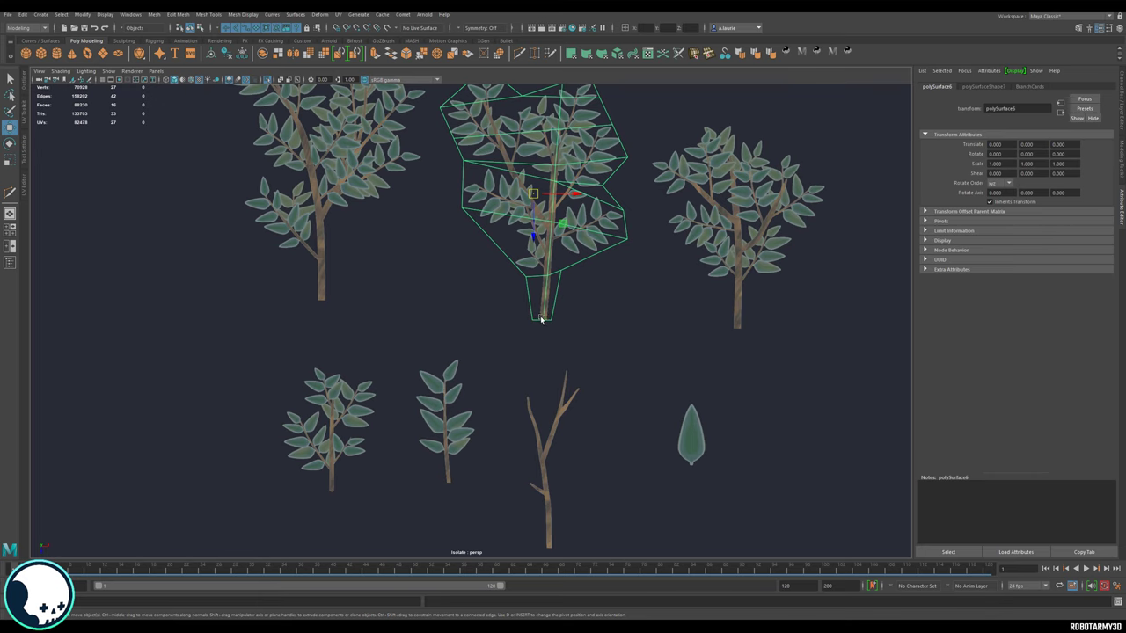
{"action": "key", "text": "d"}
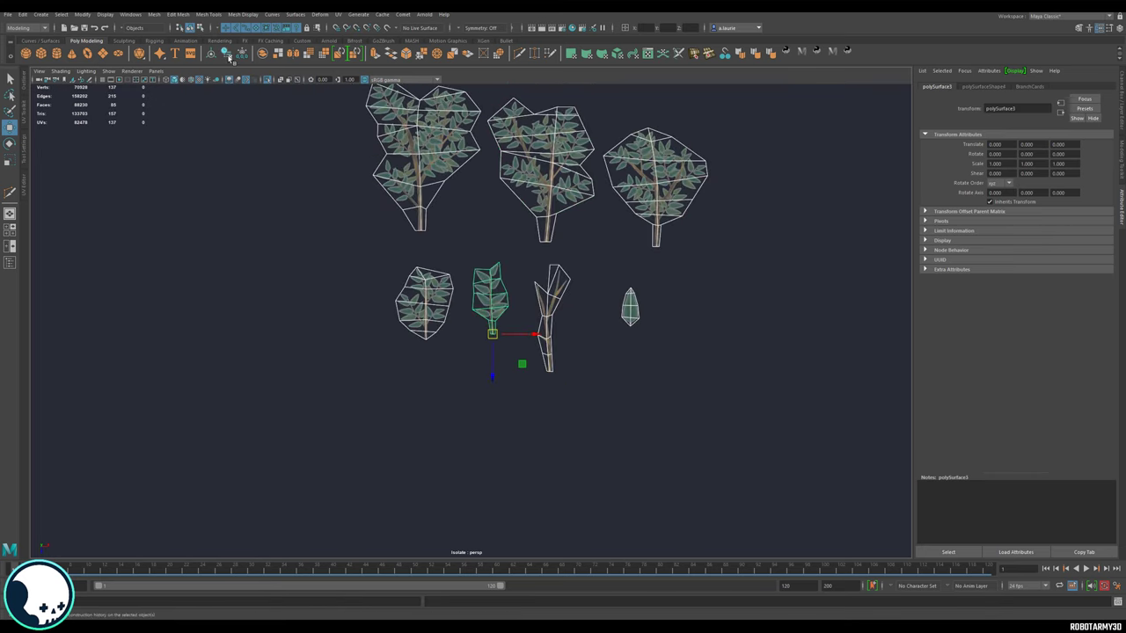
Step: Examine the rounded branch card alongside the low-poly tree trunk and its separate branches
{"action": "scroll", "coordinate": [231, 212], "scroll_direction": "down", "scroll_amount": 1}
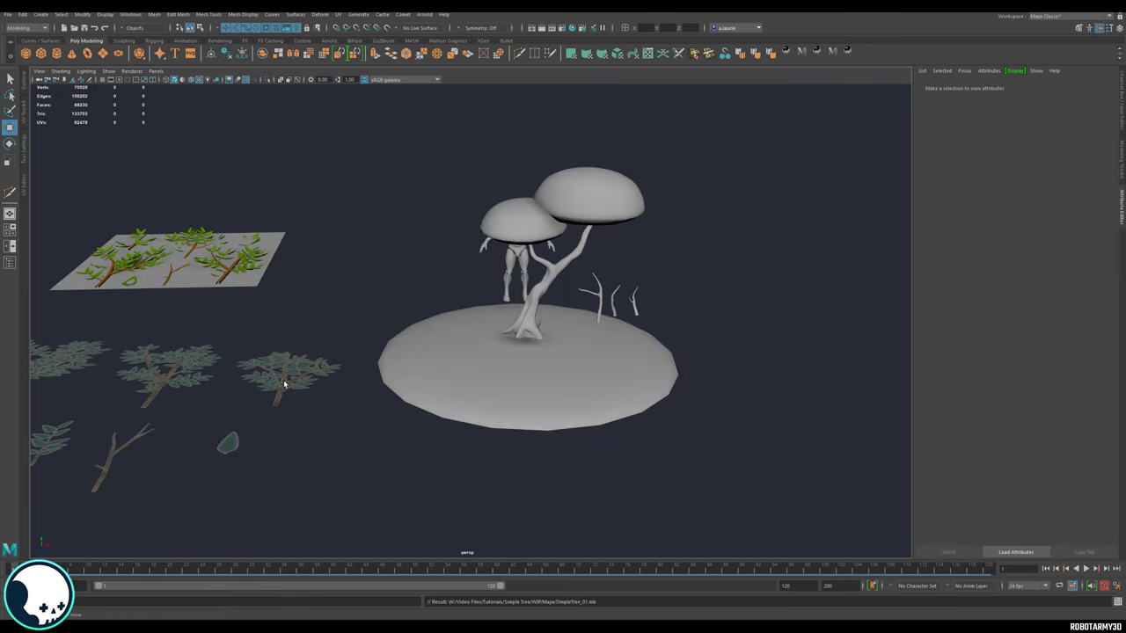
{"action": "left_click", "coordinate": [289, 374]}
{"action": "scroll", "coordinate": [312, 348], "scroll_direction": "down", "scroll_amount": 1}
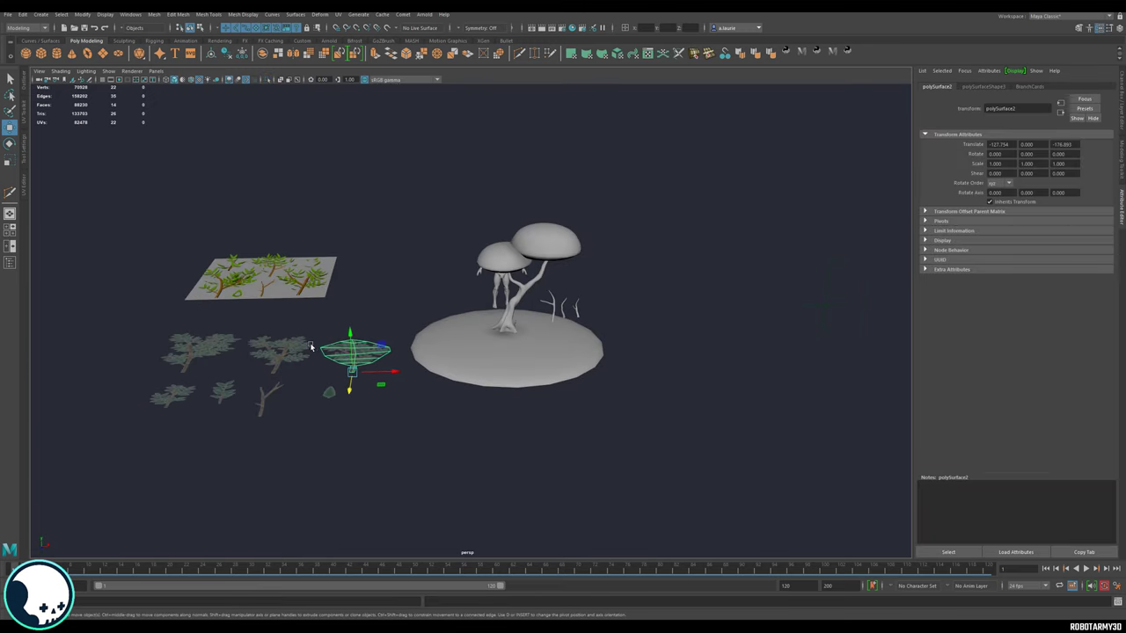
{"action": "scroll", "coordinate": [423, 353], "scroll_direction": "up", "scroll_amount": 1}
{"action": "scroll", "coordinate": [567, 299], "scroll_direction": "up", "scroll_amount": 1}
{"action": "left_click", "coordinate": [574, 275]}
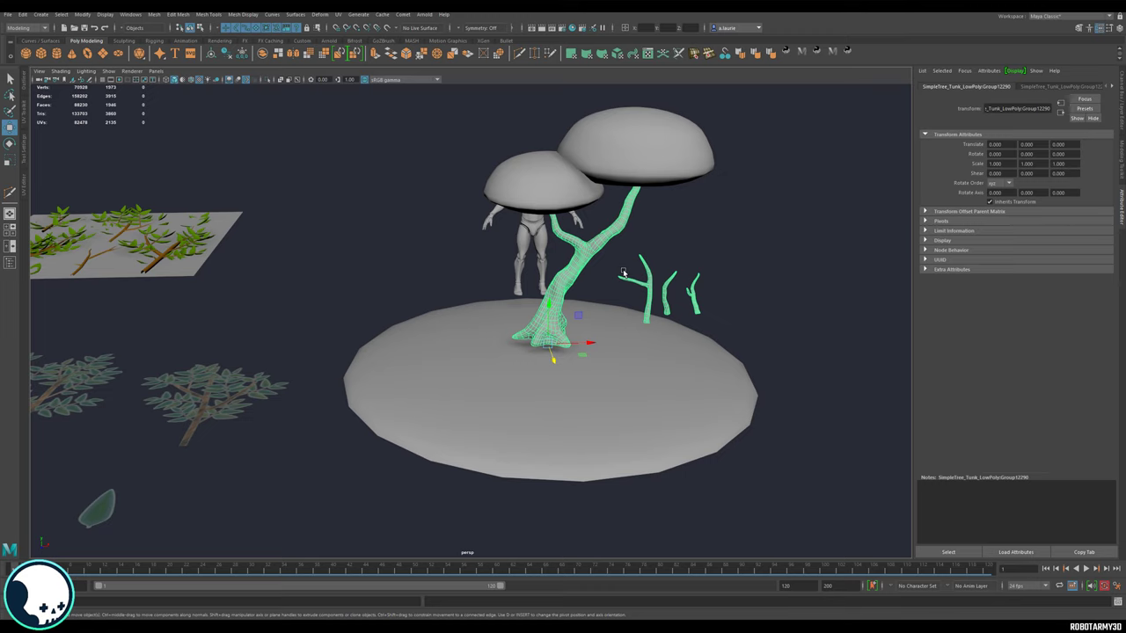
{"action": "left_click", "coordinate": [226, 384]}
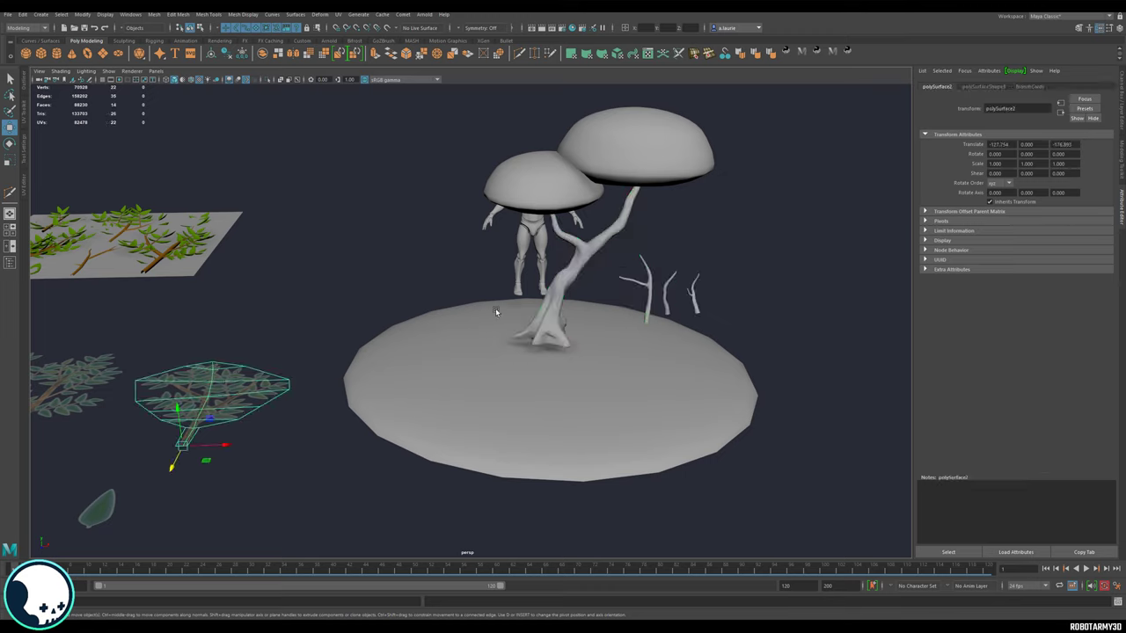
{"action": "left_click", "coordinate": [601, 246]}
{"action": "left_click", "coordinate": [644, 318]}
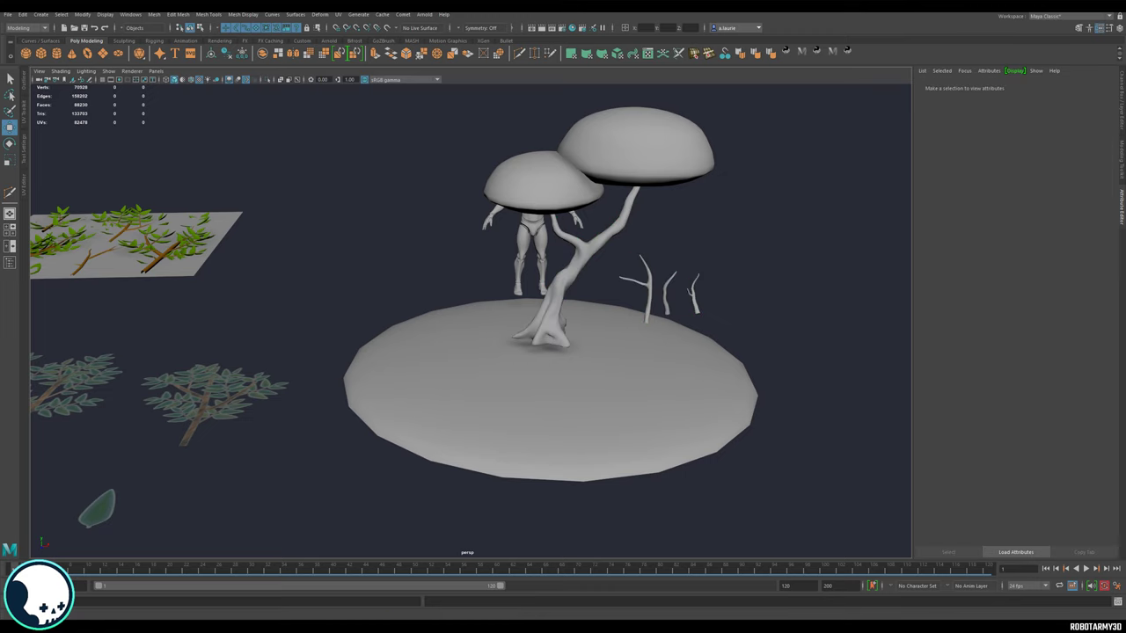
Step: Switch to Adobe Substance 3D Painter
{"action": "mouse_move", "coordinate": [496, 626]}
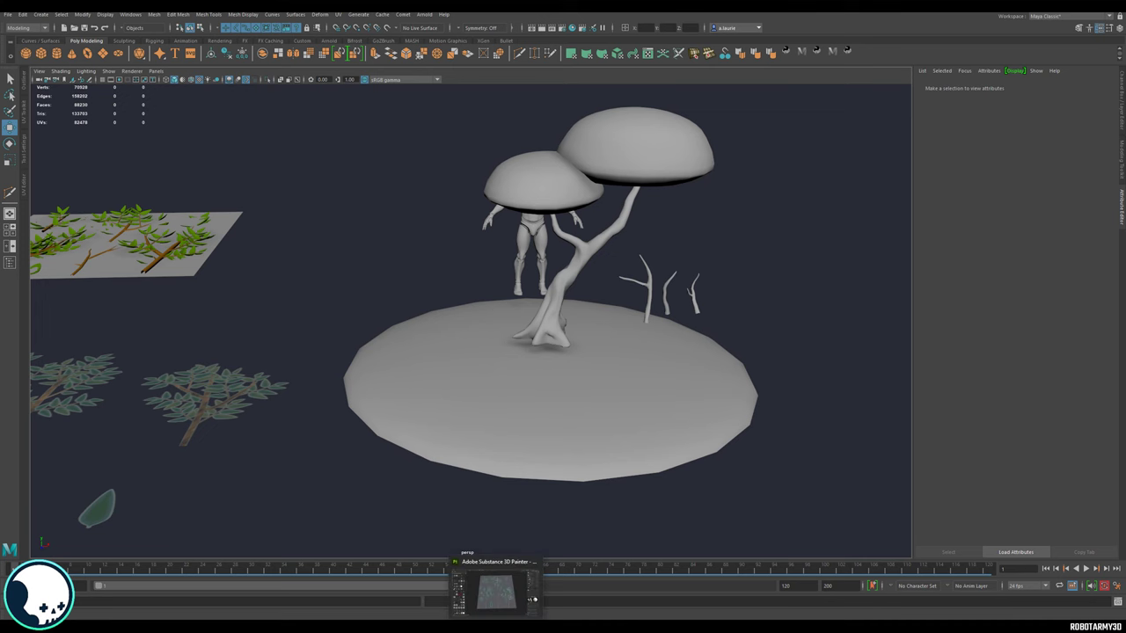
{"action": "left_click", "coordinate": [506, 591]}
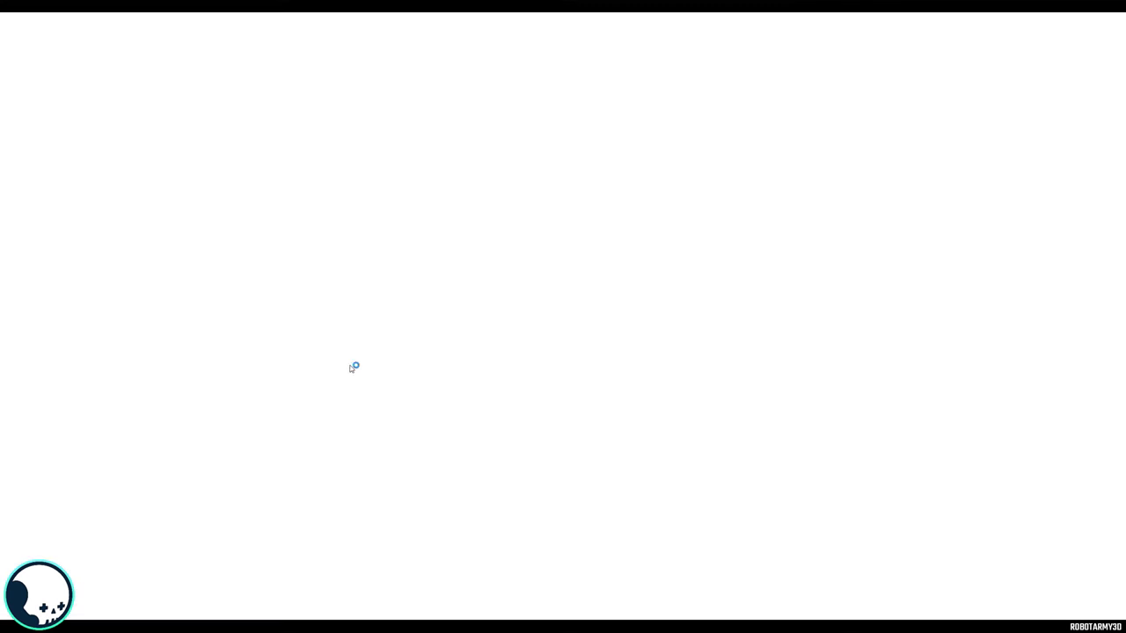
Step: Hide the Leaf group and collapse it in the layer stack
{"action": "scroll", "coordinate": [483, 199], "scroll_direction": "down", "scroll_amount": 3}
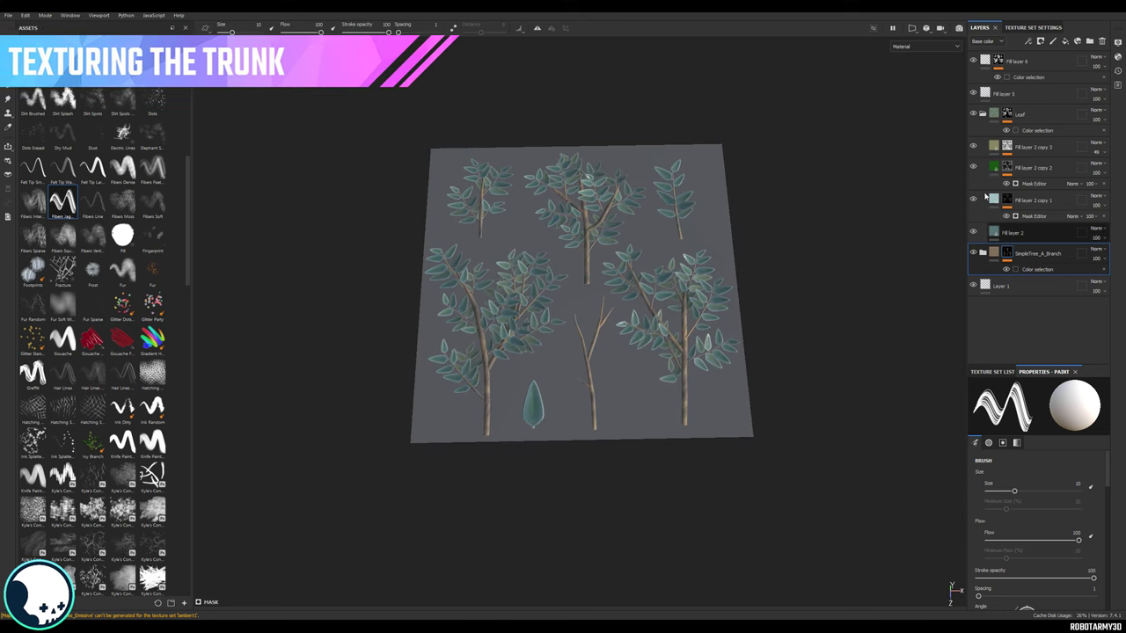
{"action": "left_click", "coordinate": [973, 114]}
{"action": "left_click", "coordinate": [983, 114]}
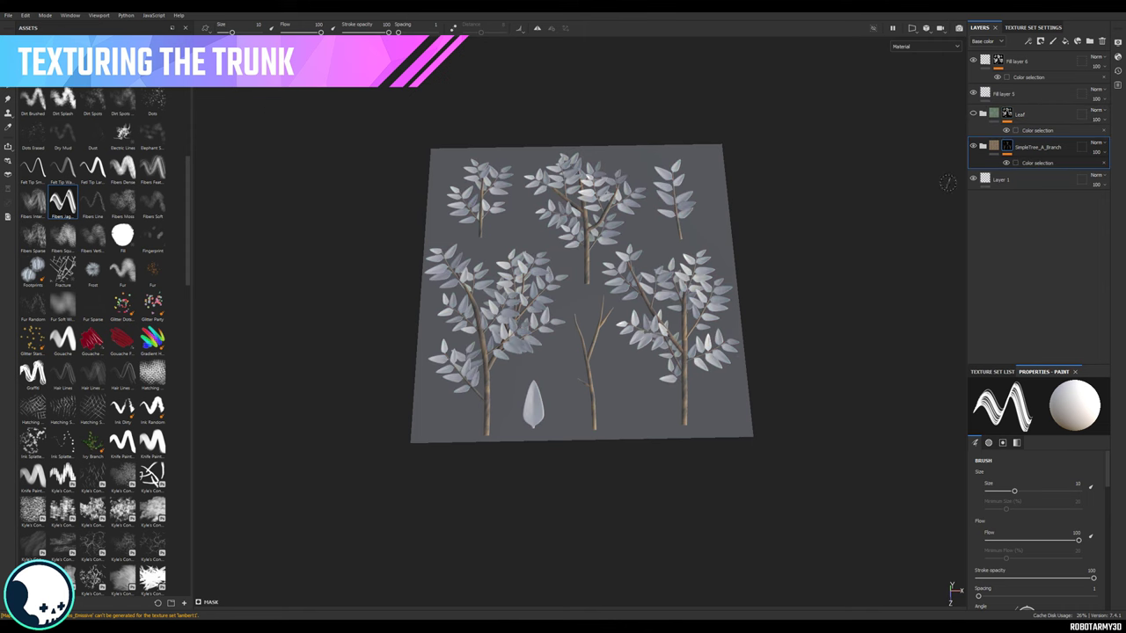
{"action": "scroll", "coordinate": [563, 210], "scroll_direction": "up", "scroll_amount": 3}
{"action": "left_click_drag", "start_coordinate": [564, 211], "coordinate": [564, 242], "text": "alt"}
{"action": "scroll", "coordinate": [408, 146], "scroll_direction": "down", "scroll_amount": 1}
{"action": "middle_click_drag", "start_coordinate": [408, 146], "coordinate": [398, 109], "text": "alt"}
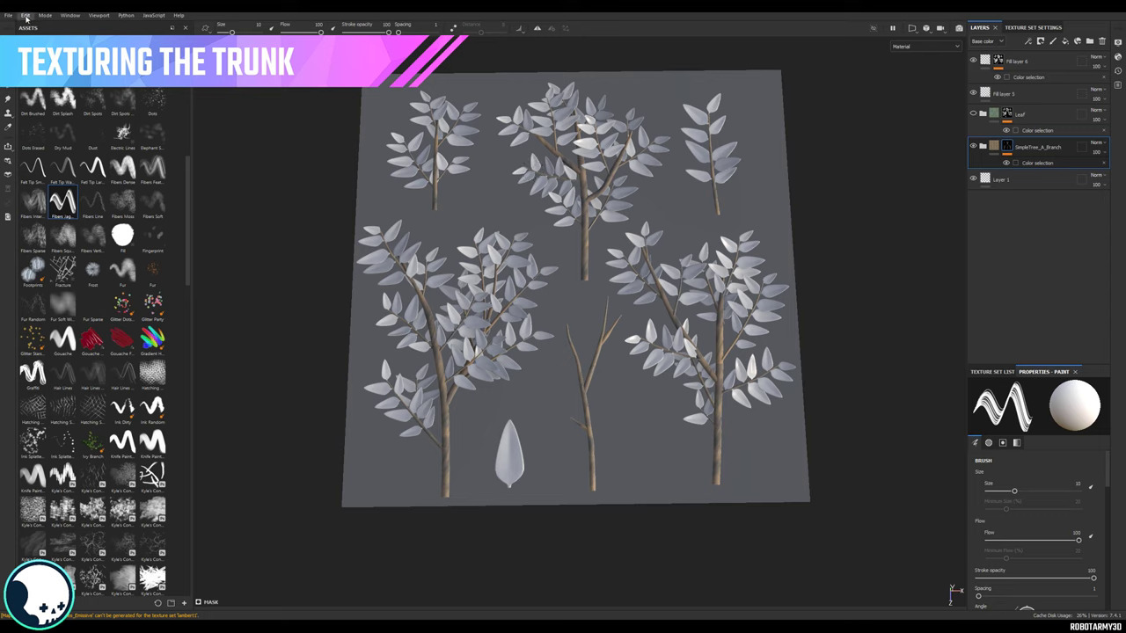
Step: Replace the project mesh with SimpleTree_A.fbx from the Maya obj folder in the project configuration
{"action": "left_click", "coordinate": [26, 18]}
{"action": "left_click", "coordinate": [50, 50]}
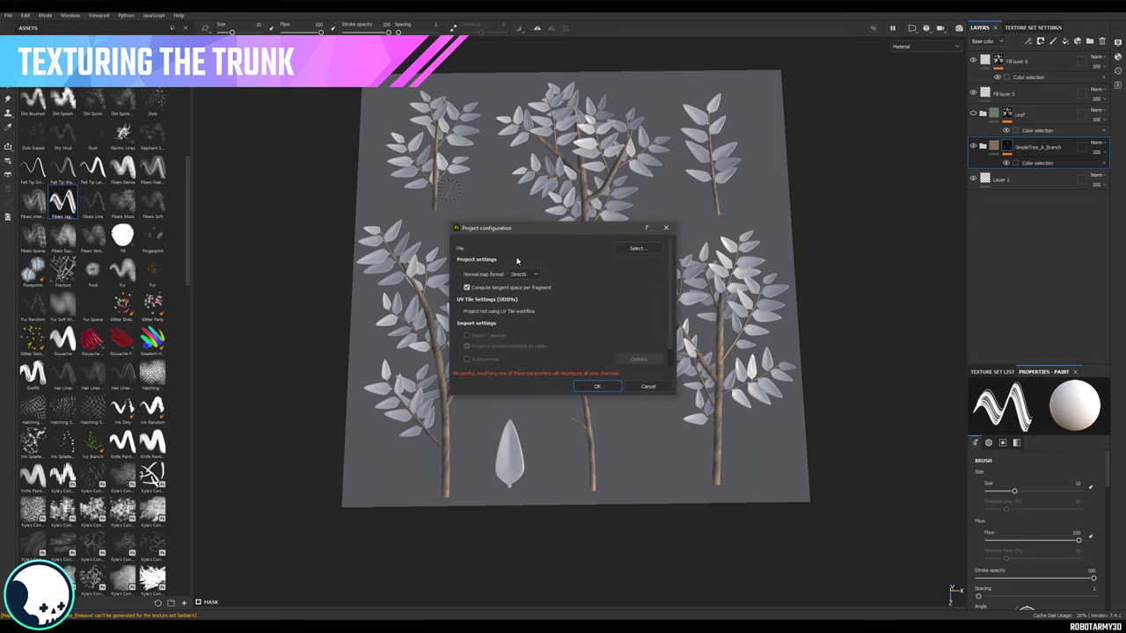
{"action": "left_click", "coordinate": [650, 251]}
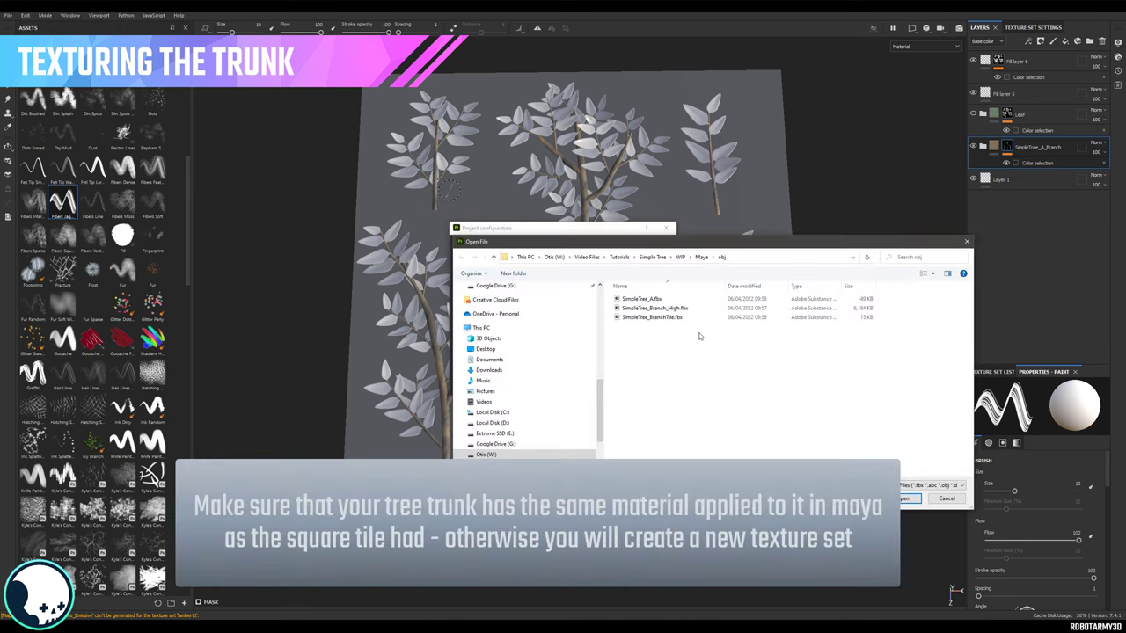
{"action": "left_click", "coordinate": [645, 299]}
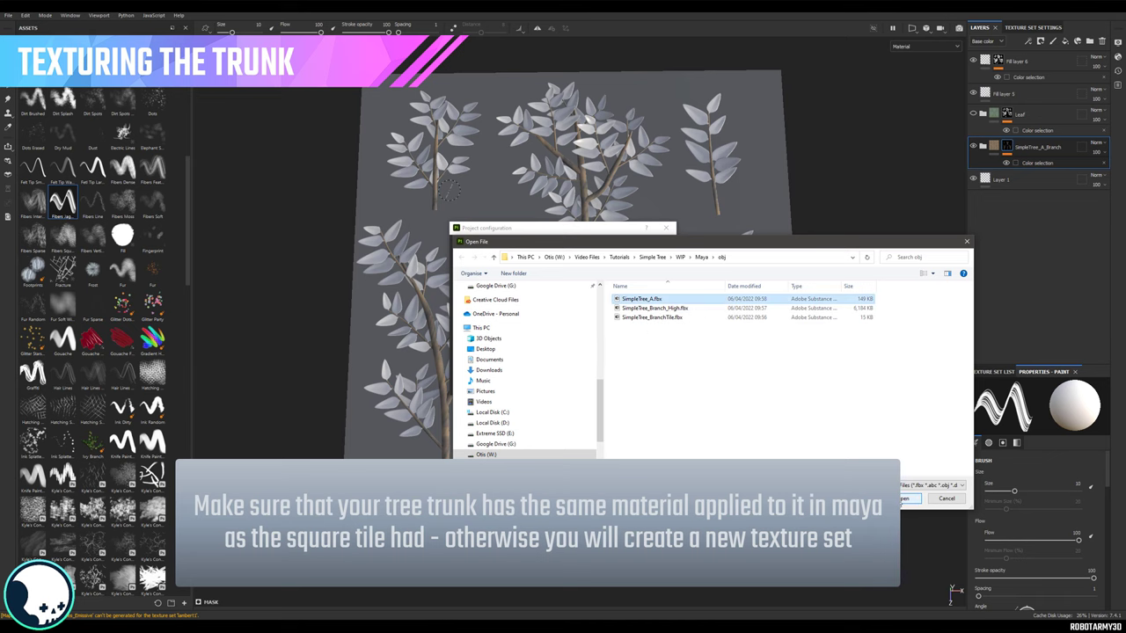
{"action": "left_click", "coordinate": [906, 499]}
{"action": "left_click", "coordinate": [597, 387]}
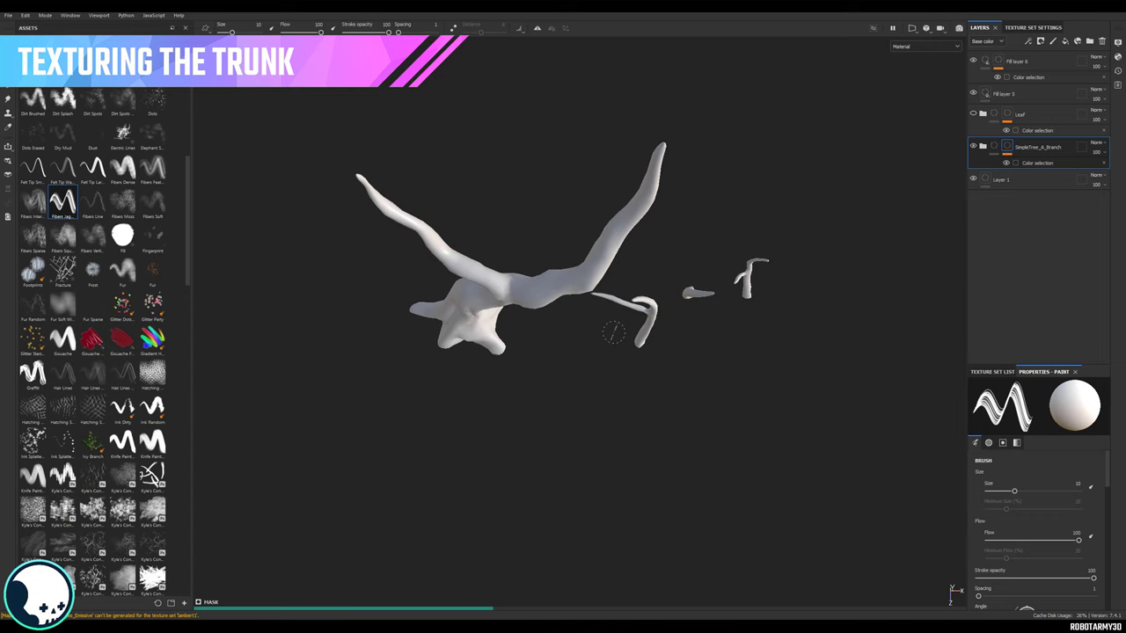
{"action": "left_click_drag", "start_coordinate": [596, 343], "coordinate": [698, 214], "text": "alt"}
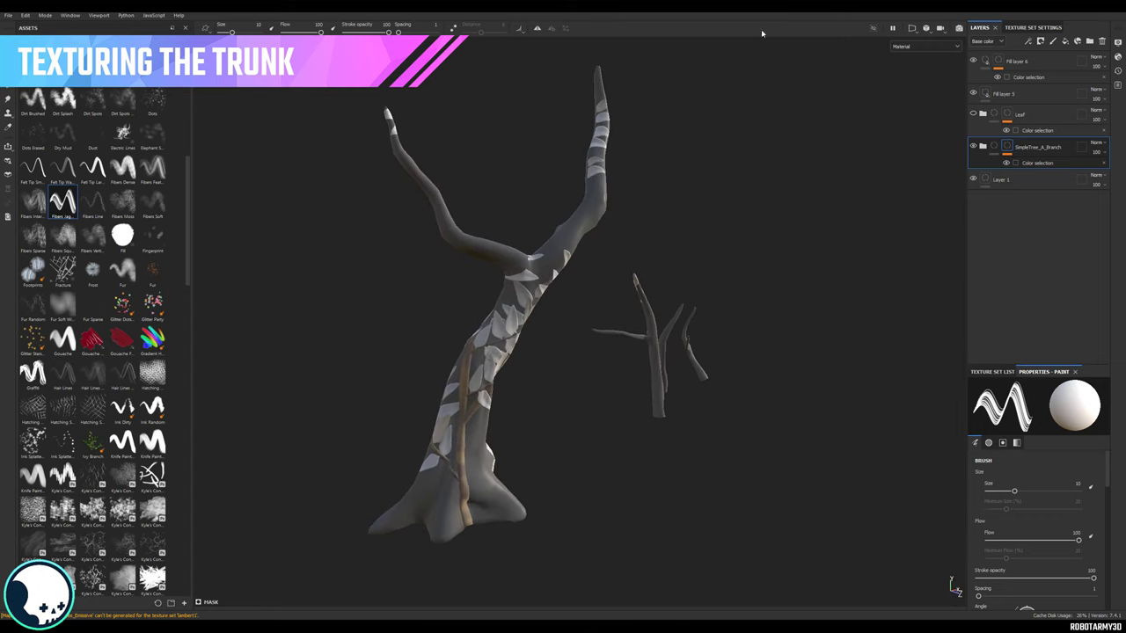
Step: Show the 3D and 2D views side by side and frame the whole trunk in the 3D view
{"action": "left_click", "coordinate": [912, 28]}
{"action": "left_click", "coordinate": [931, 52]}
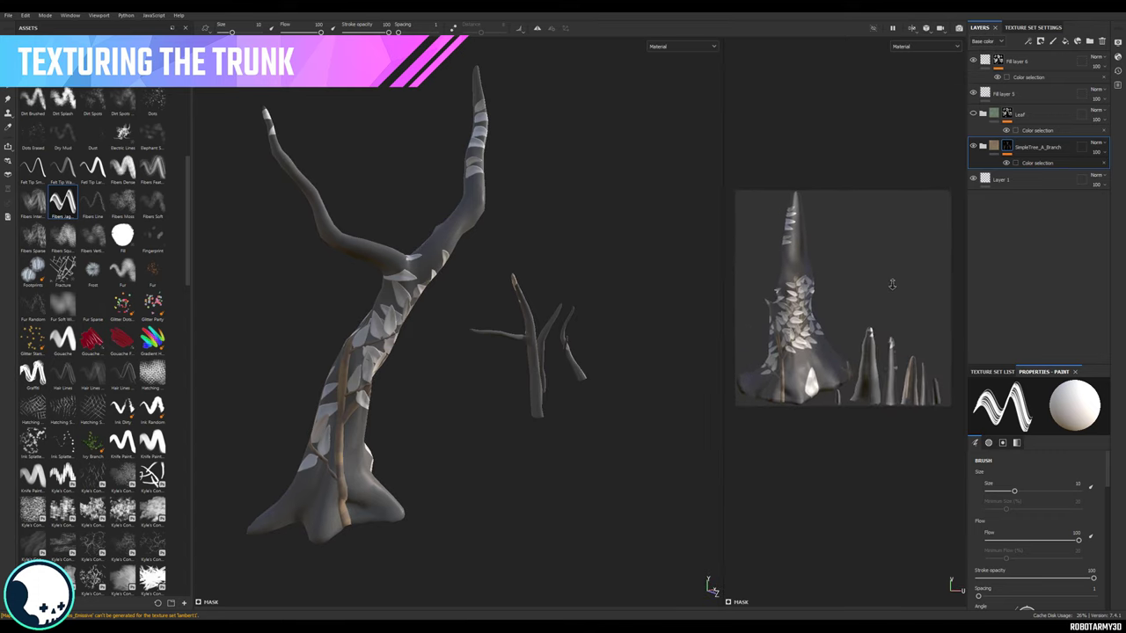
{"action": "middle_click_drag", "start_coordinate": [484, 207], "coordinate": [577, 231]}
{"action": "left_click_drag", "start_coordinate": [577, 230], "coordinate": [389, 303], "text": "alt"}
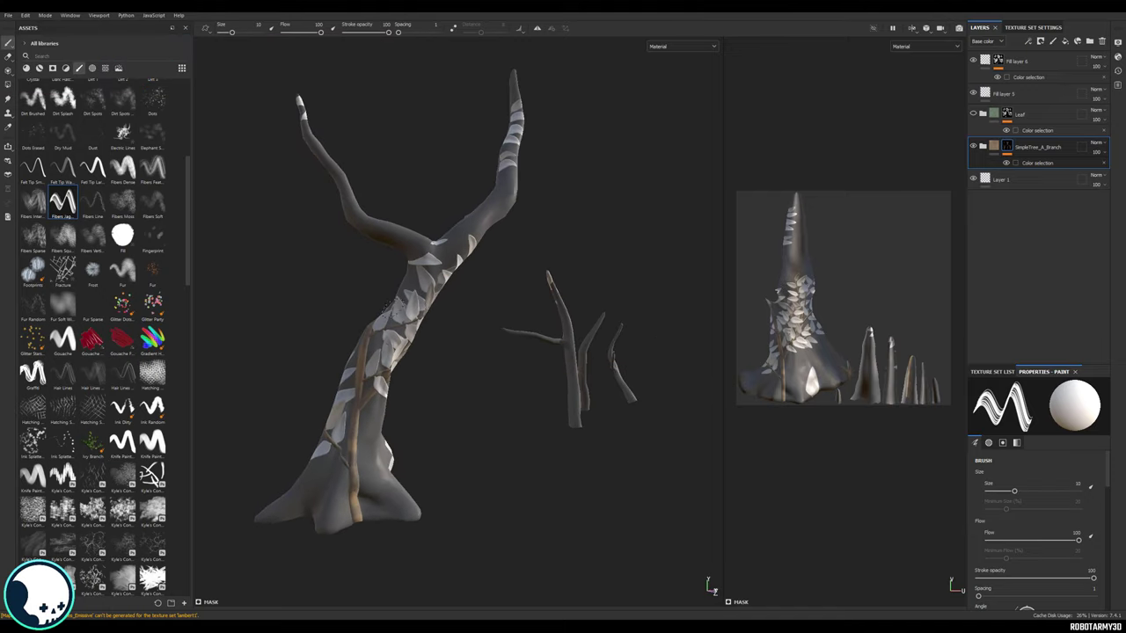
Step: Delete Fill layer 4 from inside the SimpleTree_A_Branch group
{"action": "left_click", "coordinate": [1008, 147]}
{"action": "left_click", "coordinate": [983, 146]}
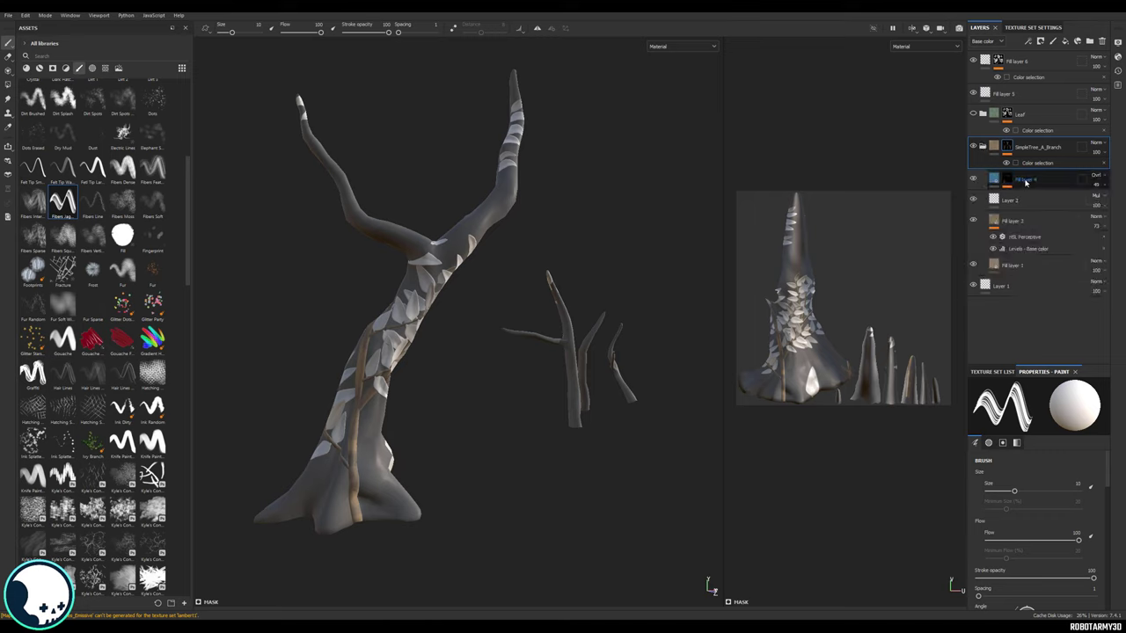
{"action": "left_click", "coordinate": [1041, 179]}
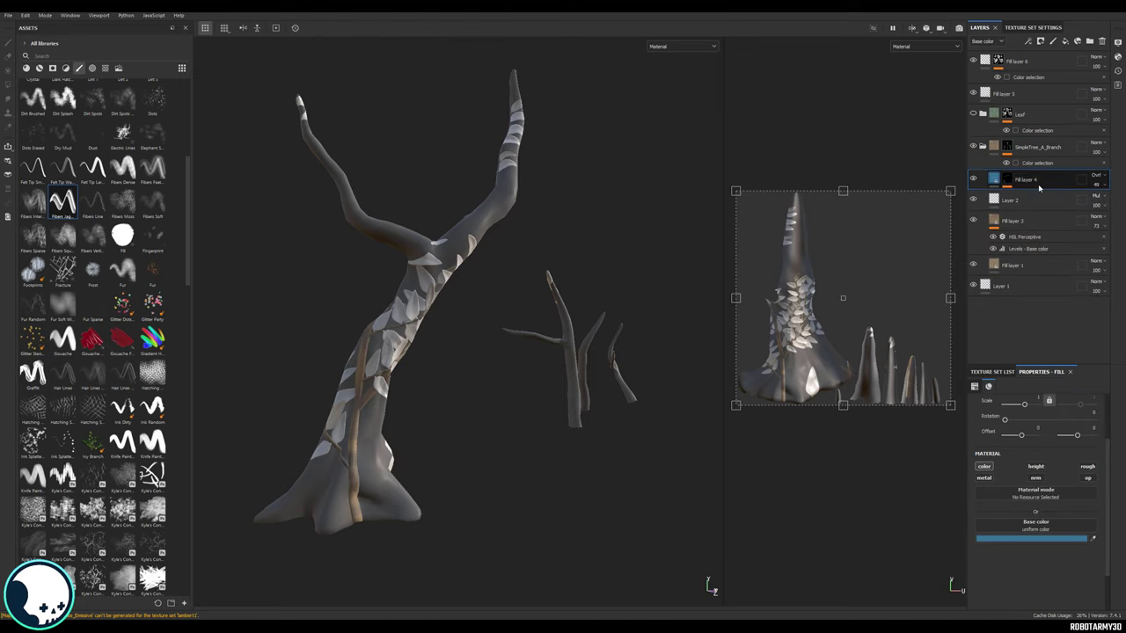
{"action": "key", "text": "Delete"}
{"action": "scroll", "coordinate": [448, 303], "scroll_direction": "up", "scroll_amount": 2}
{"action": "middle_click_drag", "start_coordinate": [448, 303], "coordinate": [499, 277], "text": "alt"}
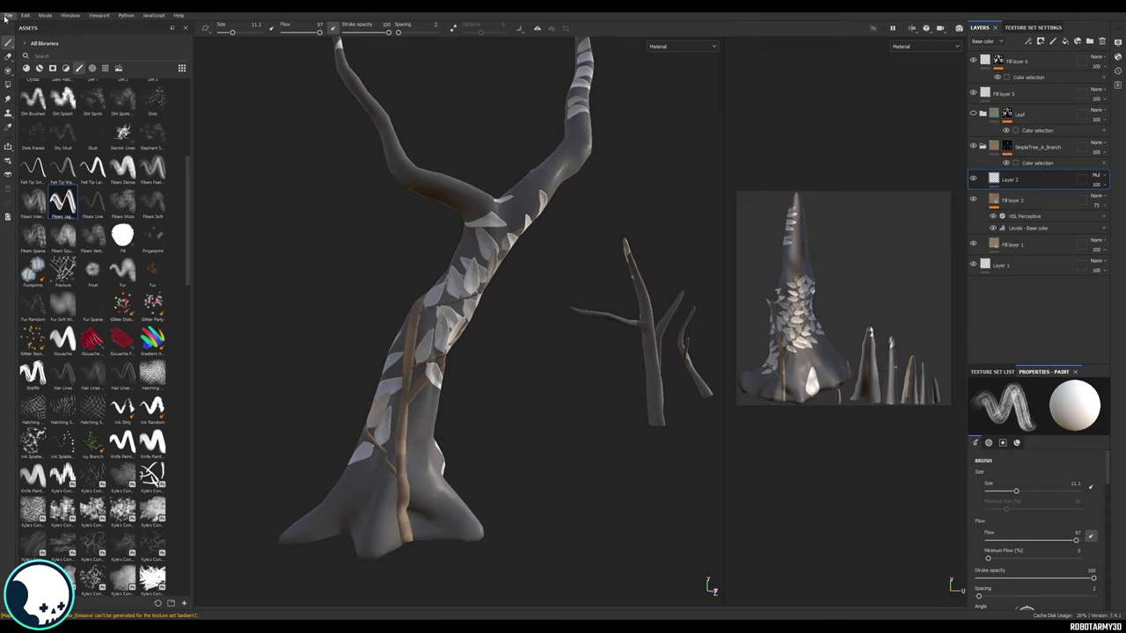
Step: Save the project, and delete Fill layer 6 and Fill layer 5 above the Leaf group
{"action": "left_click", "coordinate": [7, 16]}
{"action": "left_click", "coordinate": [36, 104]}
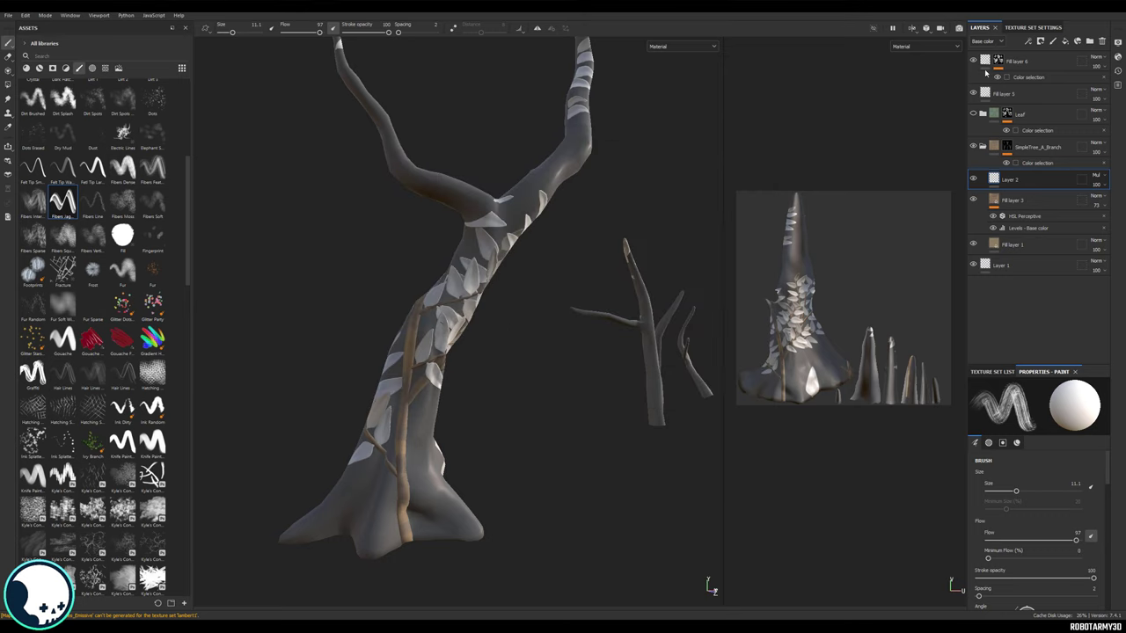
{"action": "left_click", "coordinate": [1103, 42]}
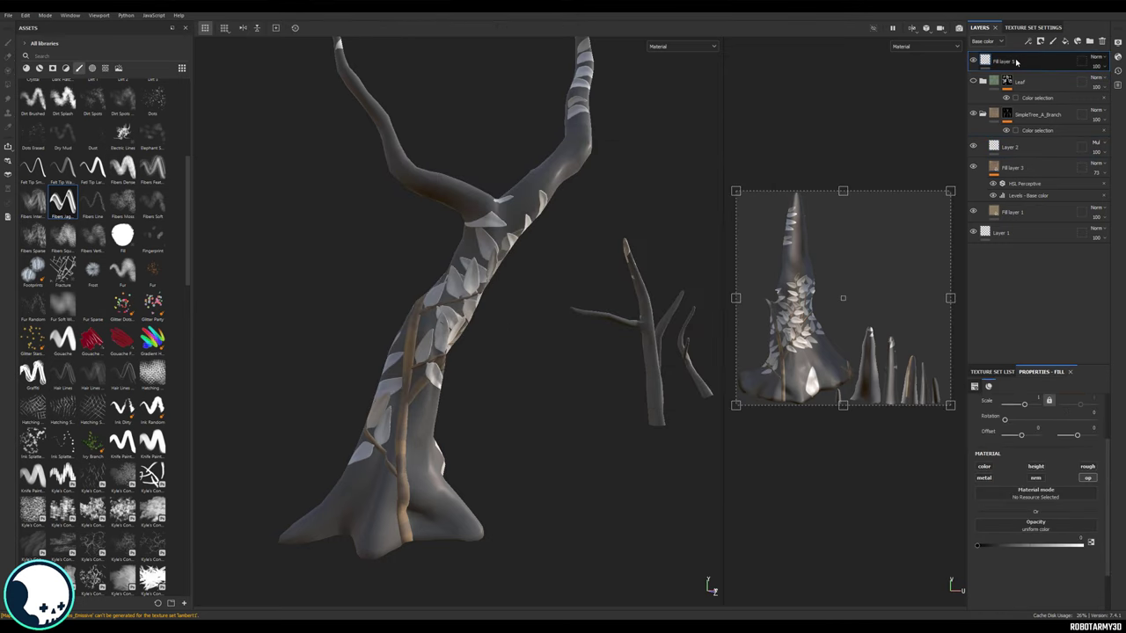
{"action": "left_click", "coordinate": [1013, 96]}
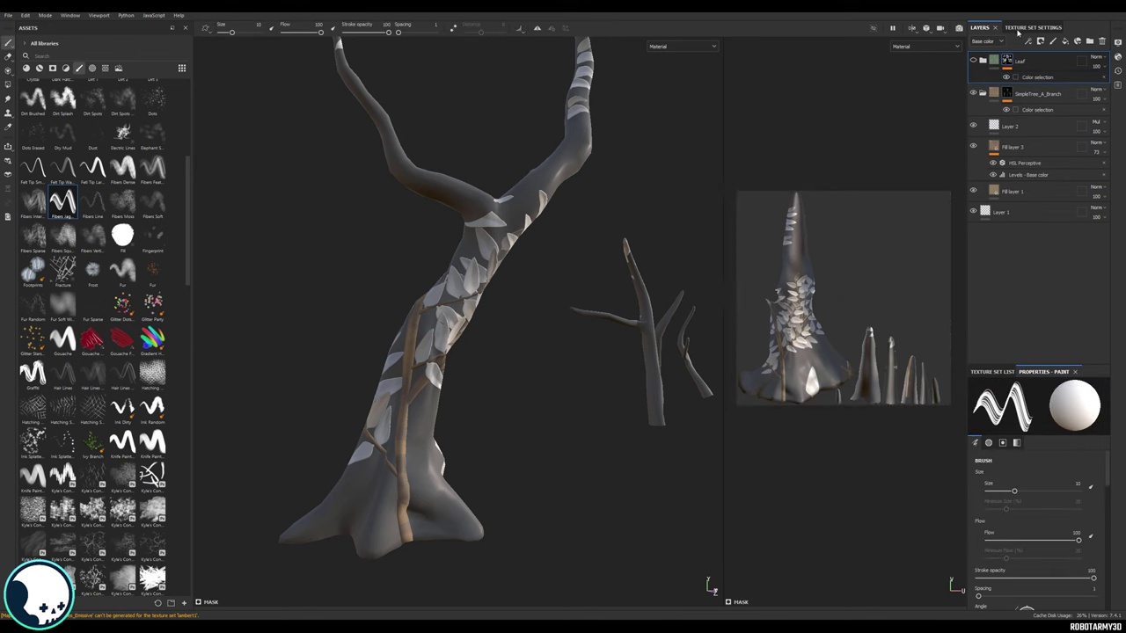
Step: Open the mesh map baking settings and set the output size to 512
{"action": "left_click", "coordinate": [1023, 27]}
{"action": "left_click", "coordinate": [1067, 228]}
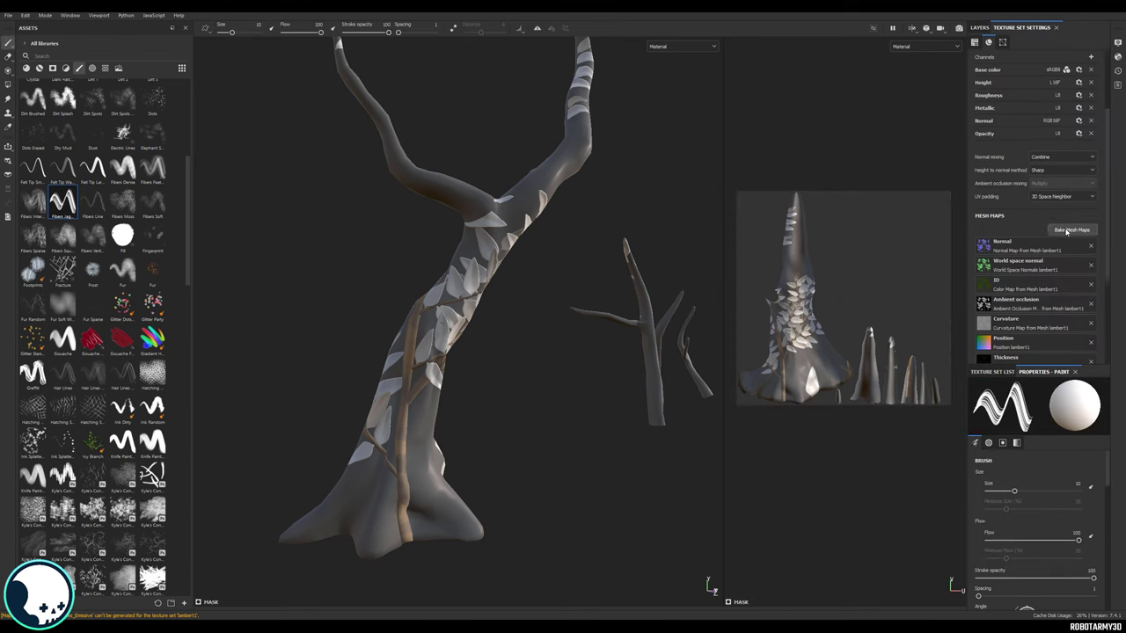
{"action": "left_click", "coordinate": [551, 197]}
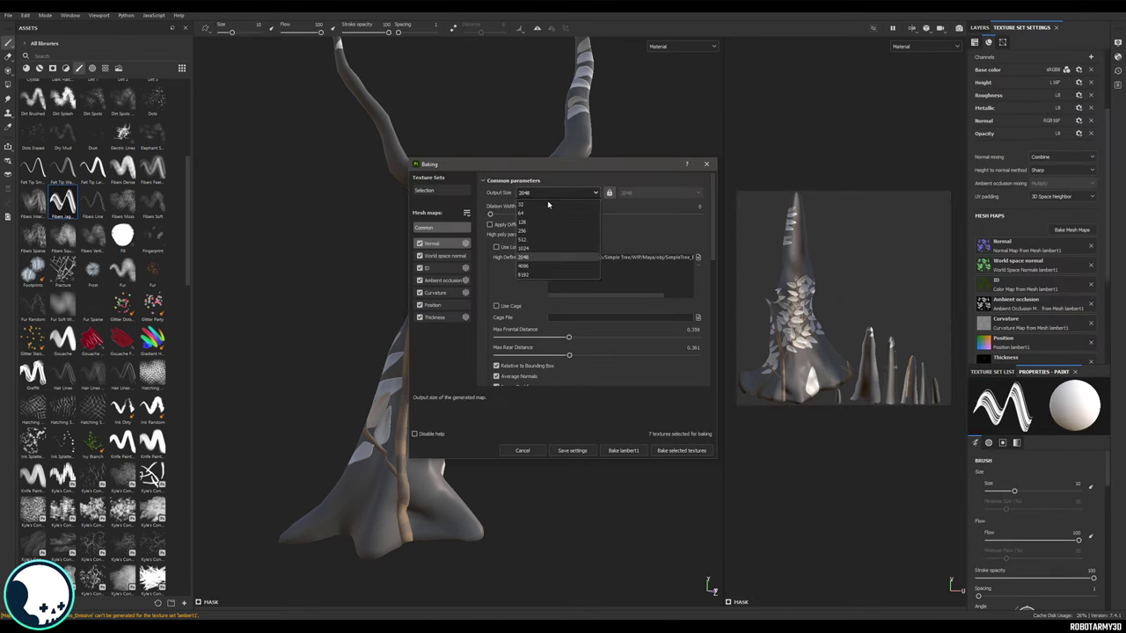
{"action": "left_click", "coordinate": [538, 220]}
Step: Set the maximum frontal and rear baking distances to 0.01 and antialiasing to None
{"action": "scroll", "coordinate": [552, 253], "scroll_direction": "down", "scroll_amount": 3}
{"action": "scroll", "coordinate": [552, 253], "scroll_direction": "down", "scroll_amount": 1}
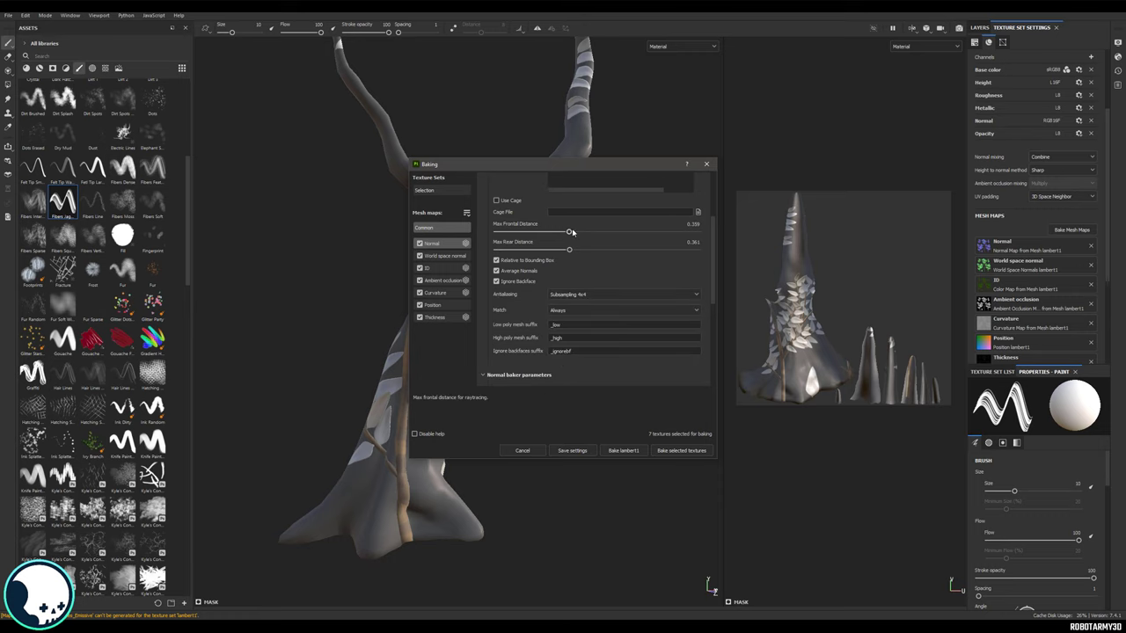
{"action": "double_click", "coordinate": [693, 224]}
{"action": "key", "text": "Return"}
{"action": "key", "text": "Return"}
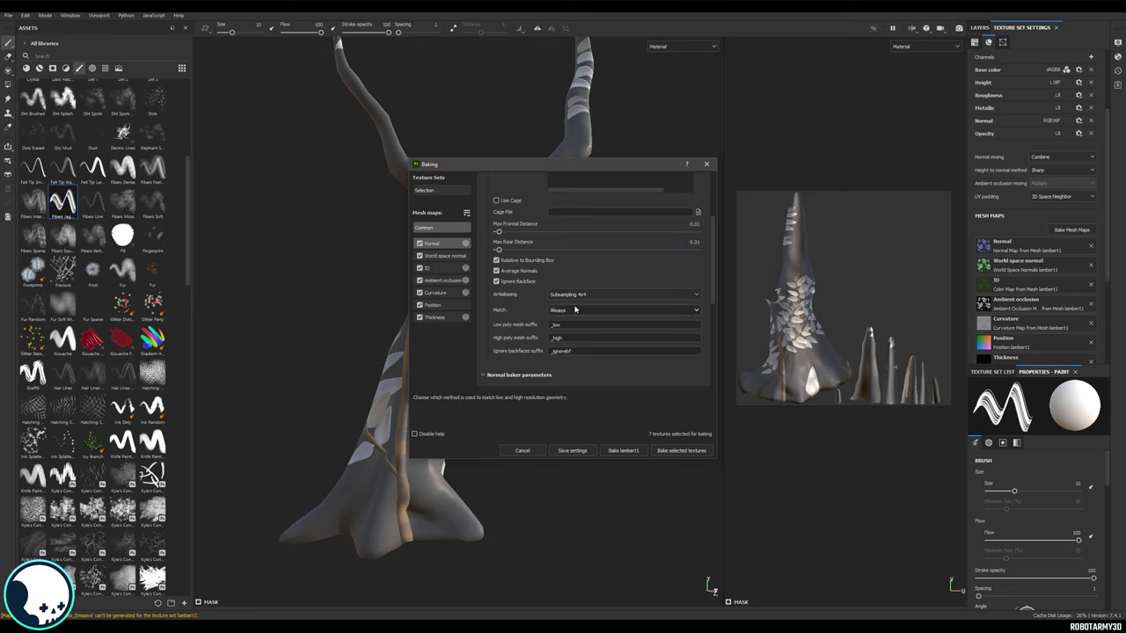
{"action": "left_click", "coordinate": [578, 296]}
{"action": "left_click", "coordinate": [575, 305]}
Step: Load the high-poly trunk mesh from the Zbrush folder as the high definition mesh and bake the selected textures
{"action": "scroll", "coordinate": [563, 269], "scroll_direction": "up", "scroll_amount": 1}
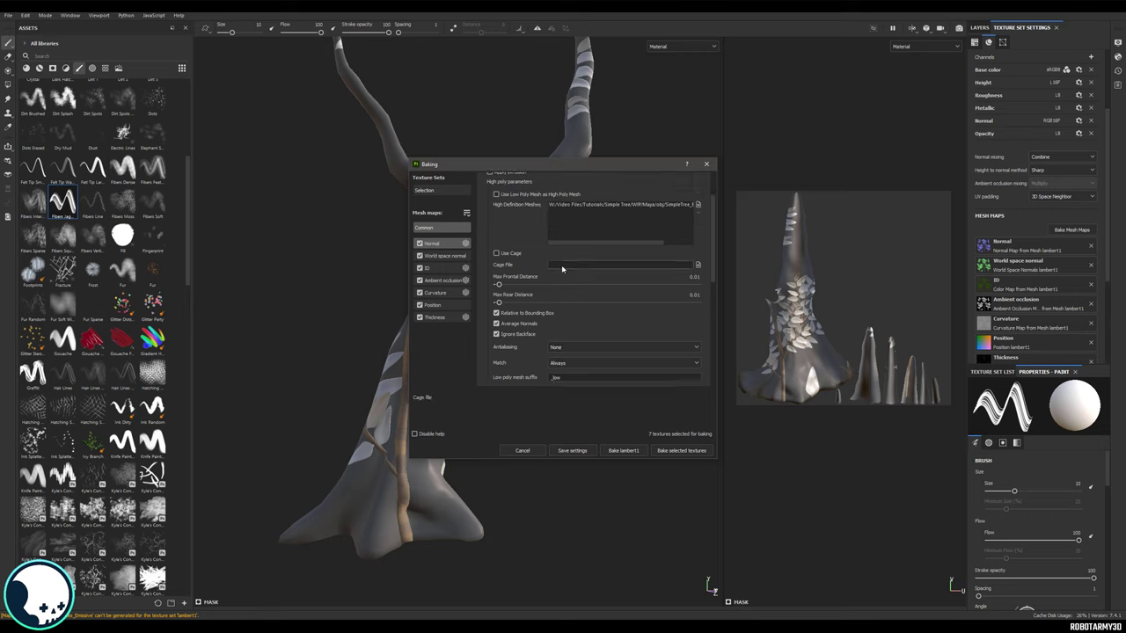
{"action": "scroll", "coordinate": [562, 269], "scroll_direction": "up", "scroll_amount": 2}
{"action": "left_click", "coordinate": [589, 258]}
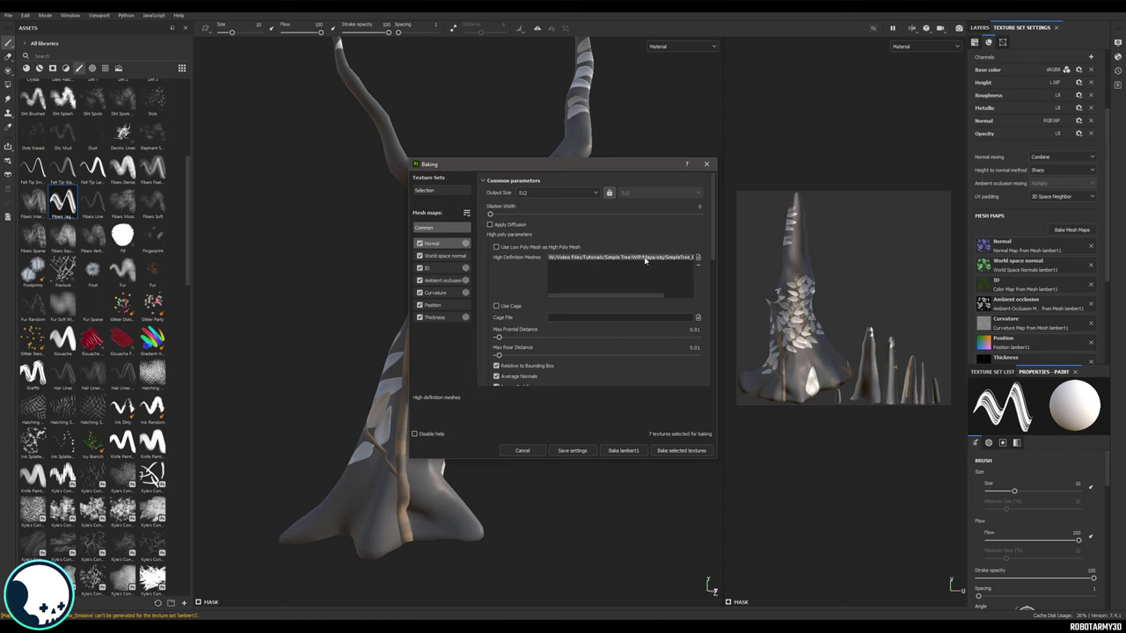
{"action": "left_click", "coordinate": [698, 257]}
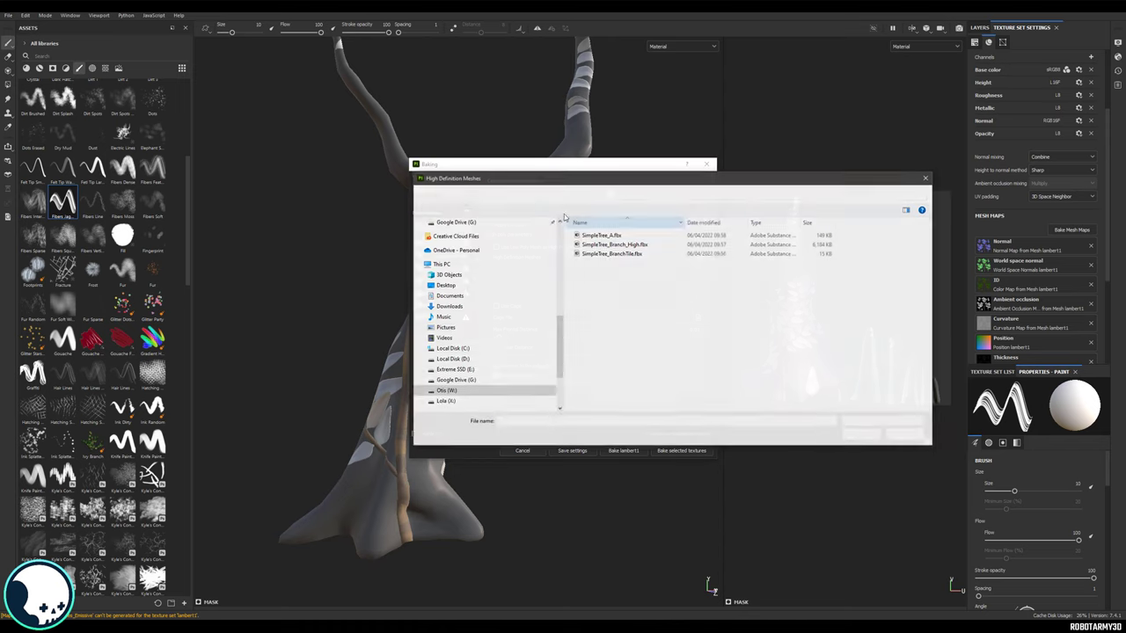
{"action": "left_click", "coordinate": [640, 193]}
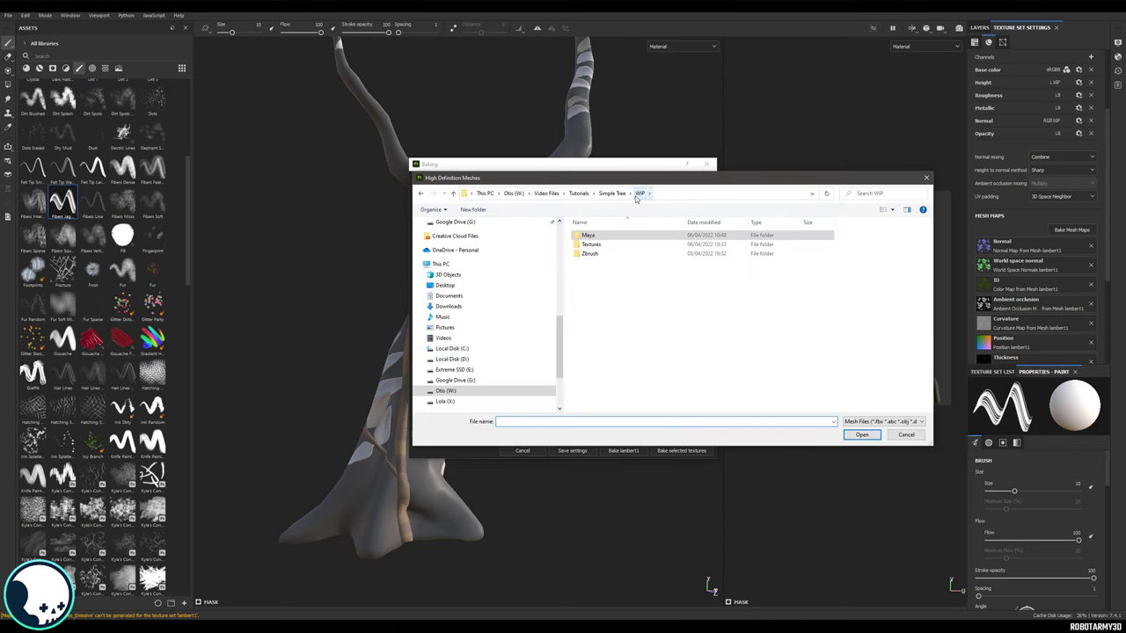
{"action": "double_click", "coordinate": [591, 253]}
{"action": "double_click", "coordinate": [594, 254]}
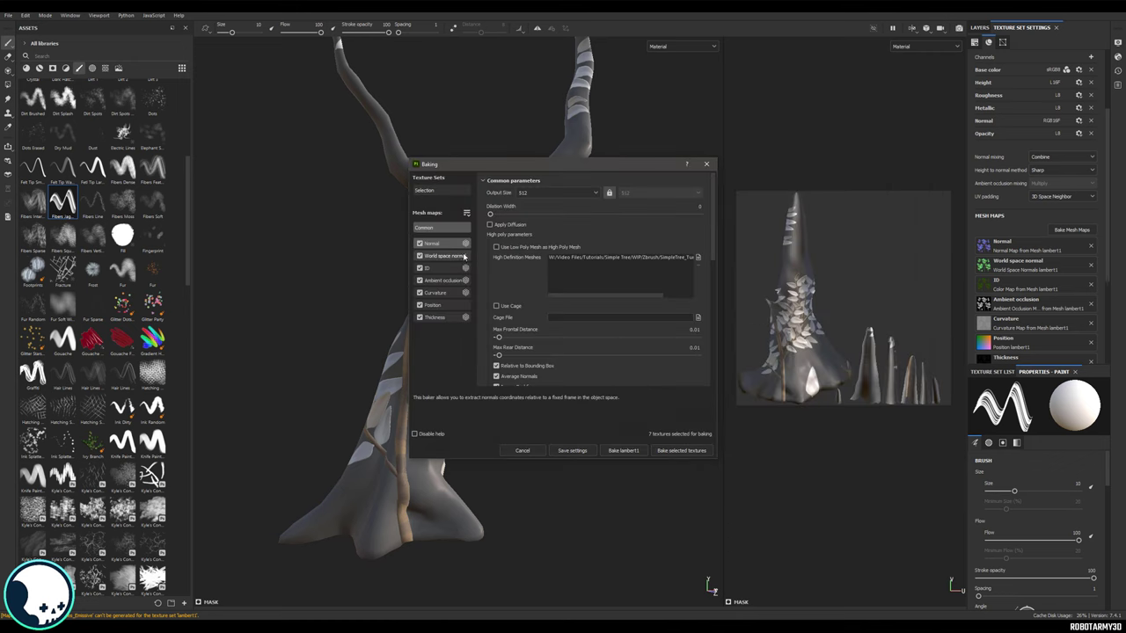
{"action": "mouse_move", "coordinate": [556, 165]}
{"action": "left_mouse_down"}
{"action": "mouse_move", "coordinate": [619, 170]}
{"action": "mouse_move", "coordinate": [574, 161]}
{"action": "left_mouse_up"}
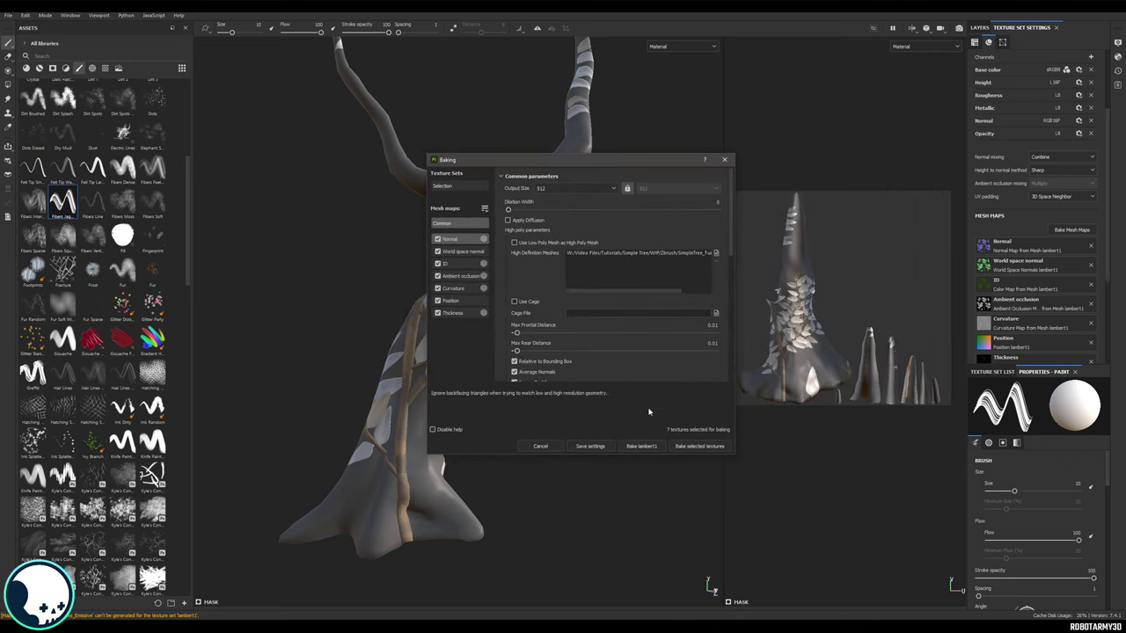
{"action": "left_click", "coordinate": [712, 447]}
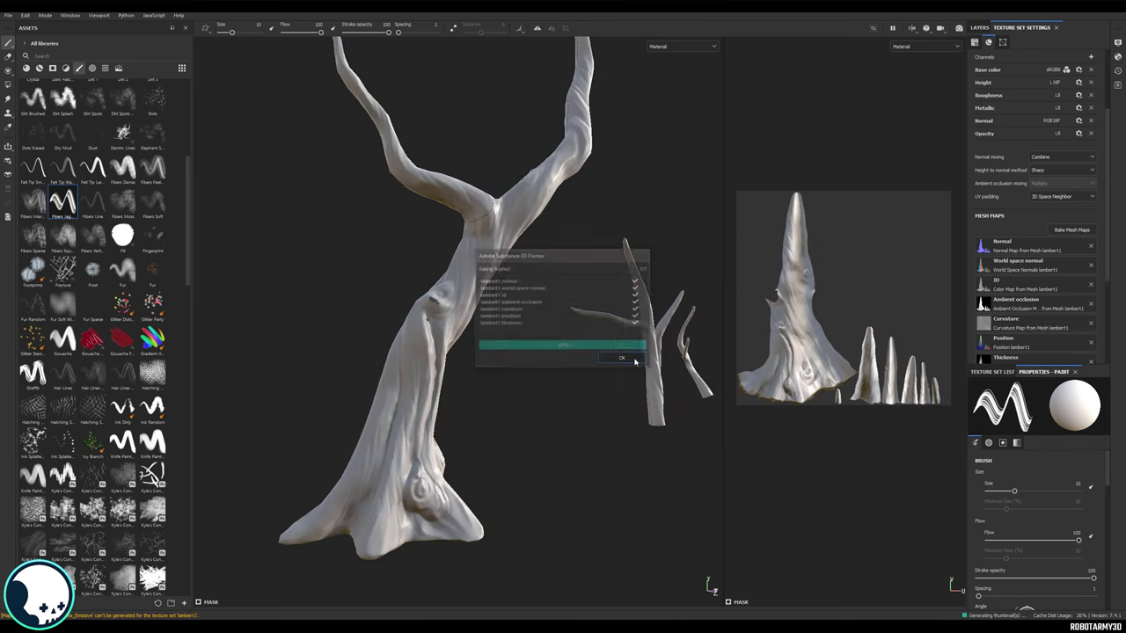
Step: Hide the SimpleTree_A_Branch group and add a fill layer directly above Layer 1, inspecting the baked trunk
{"action": "left_click", "coordinate": [1005, 43]}
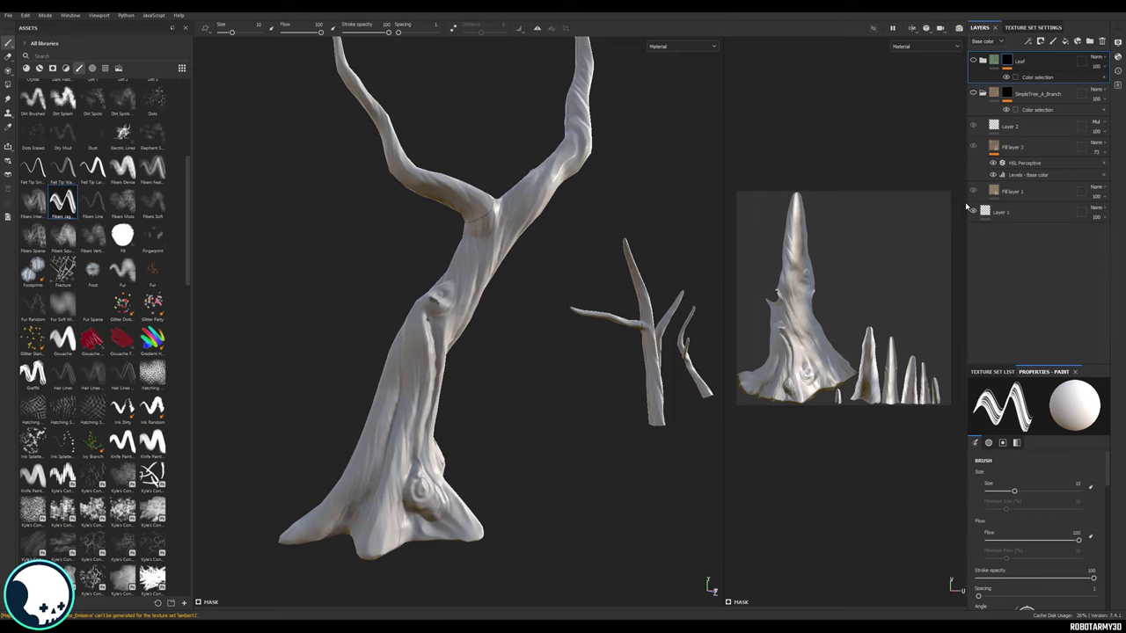
{"action": "left_click_drag", "start_coordinate": [469, 291], "coordinate": [952, 202], "text": "alt"}
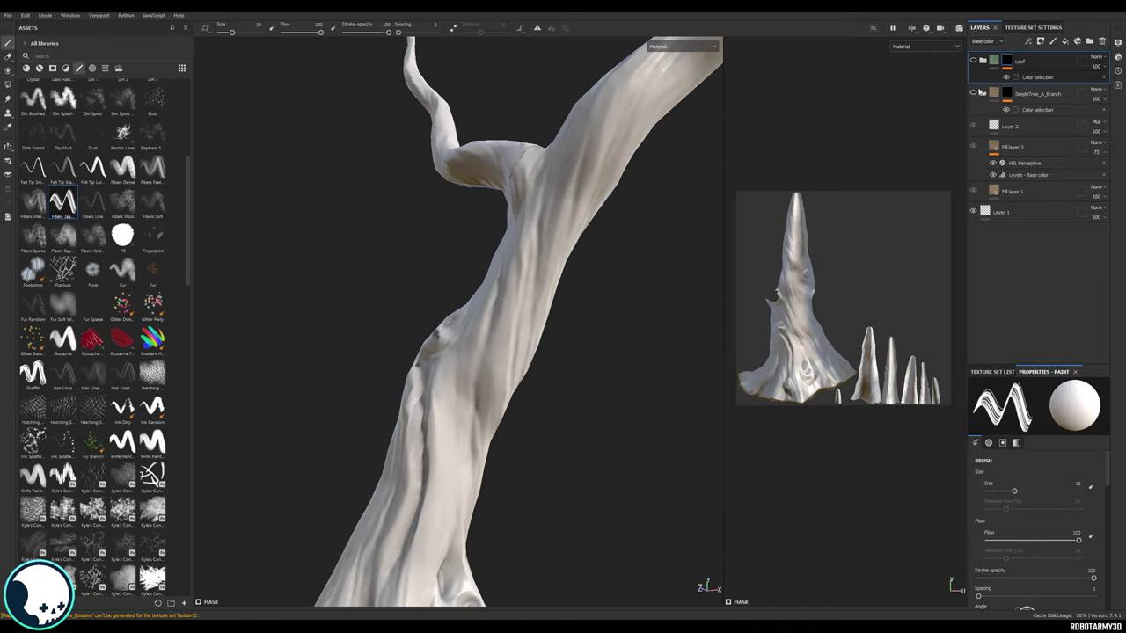
{"action": "left_click", "coordinate": [1005, 214]}
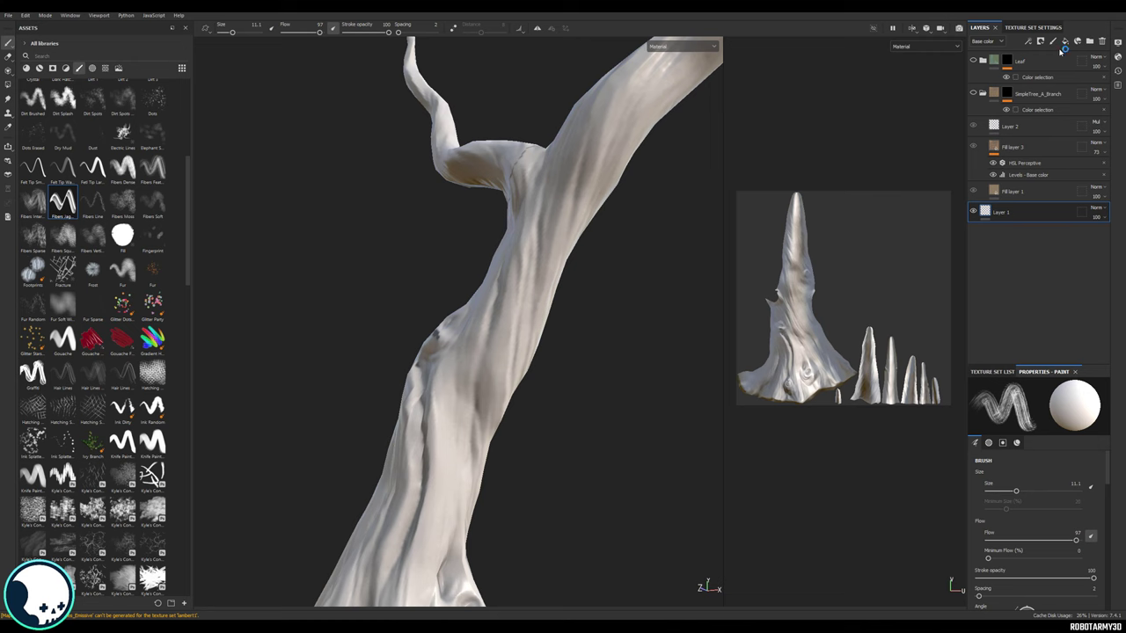
{"action": "left_click_drag", "start_coordinate": [551, 272], "coordinate": [695, 294], "text": "alt"}
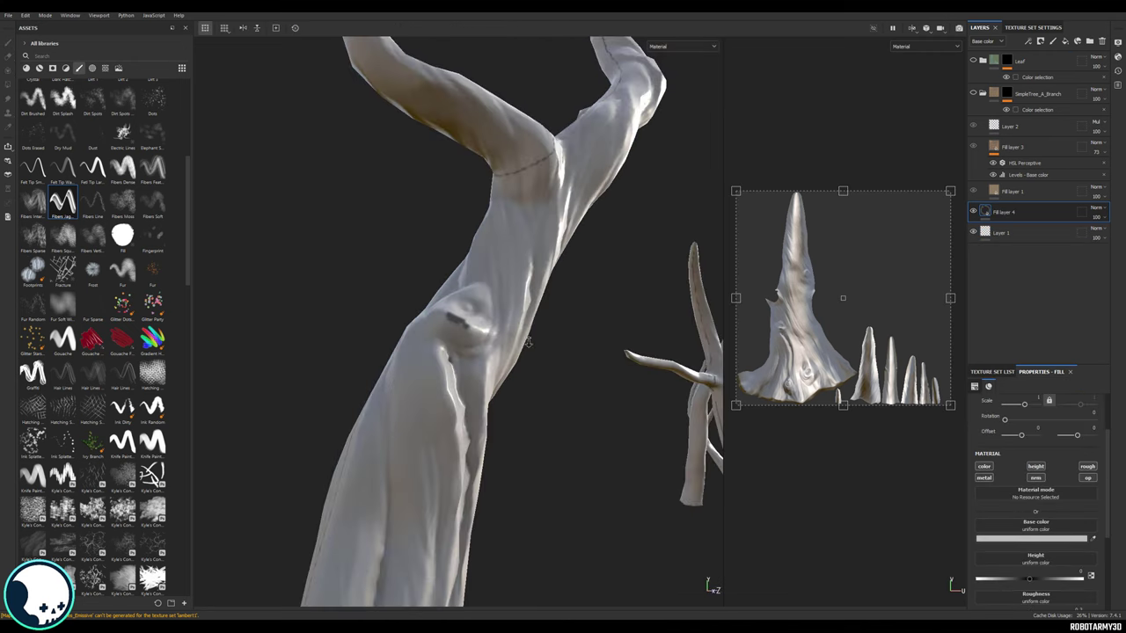
{"action": "right_click_drag", "start_coordinate": [695, 294], "coordinate": [337, 309], "text": "alt"}
{"action": "left_click_drag", "start_coordinate": [337, 309], "coordinate": [585, 279], "text": "alt"}
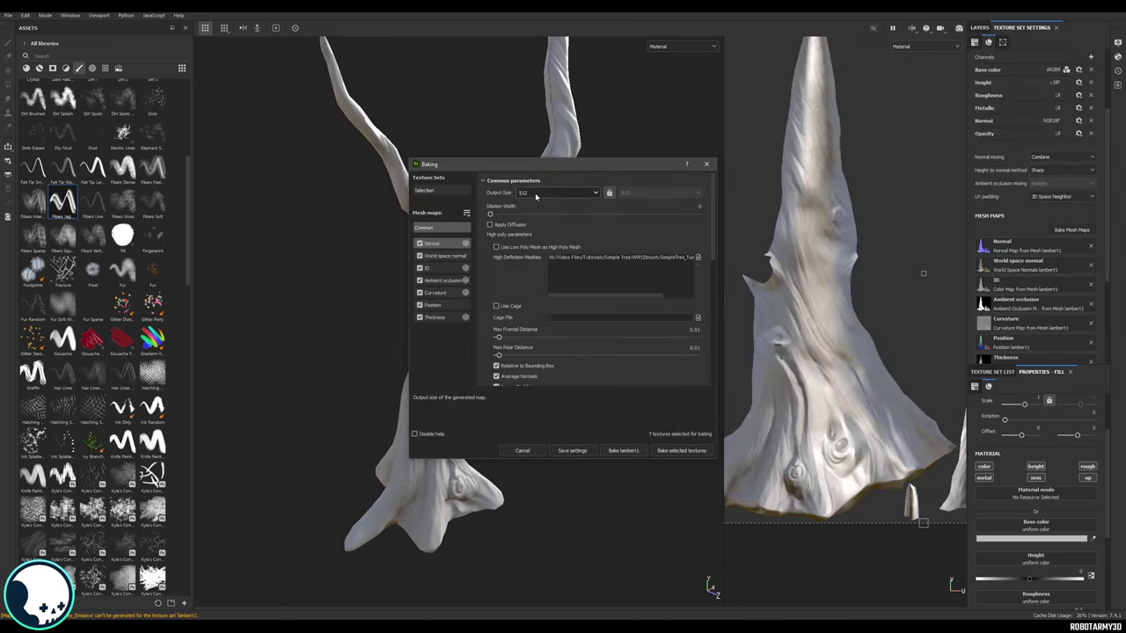
Step: Set the mesh map baking output size to 1024 and antialiasing to Subsampling 2x2
{"action": "left_click", "coordinate": [556, 193]}
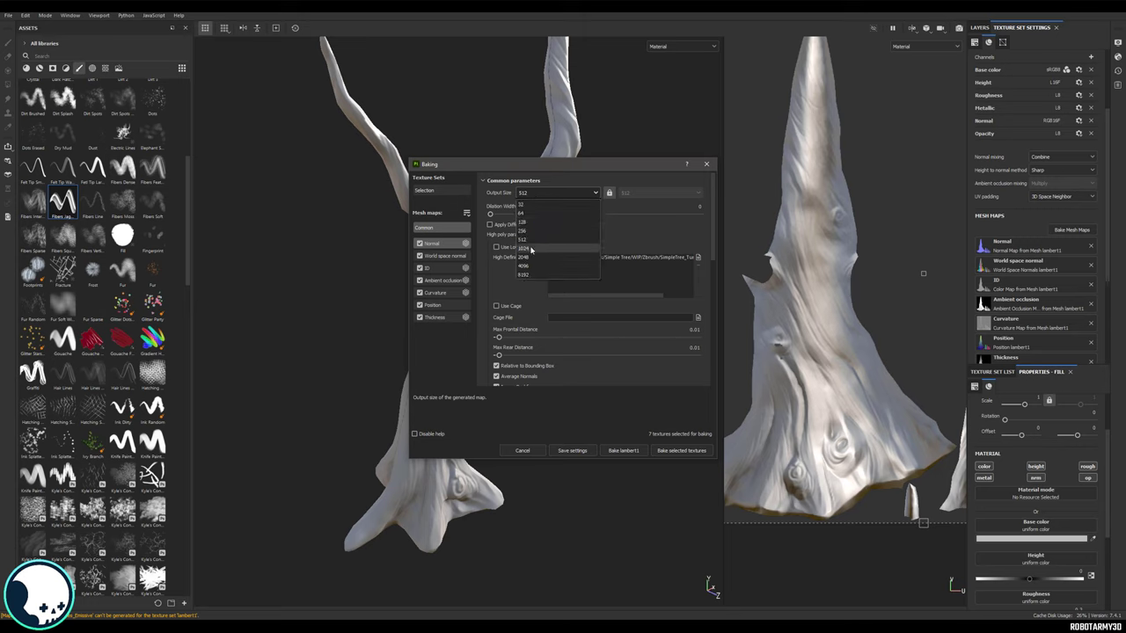
{"action": "left_click", "coordinate": [530, 250]}
{"action": "scroll", "coordinate": [529, 326], "scroll_direction": "down", "scroll_amount": 3}
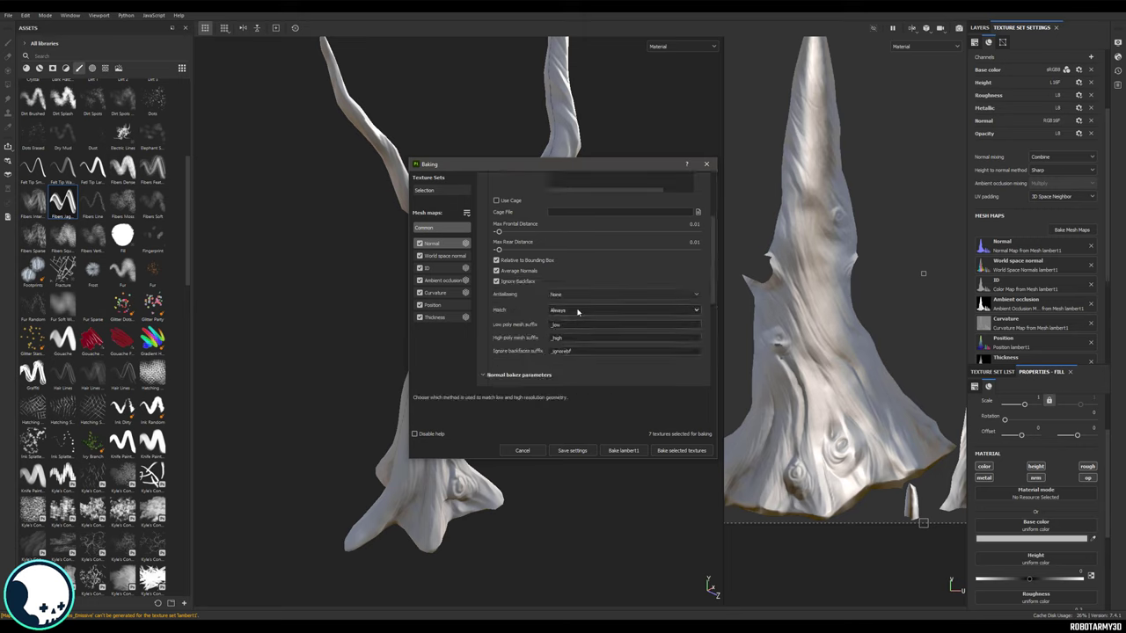
{"action": "left_click", "coordinate": [576, 295]}
{"action": "left_click", "coordinate": [571, 312]}
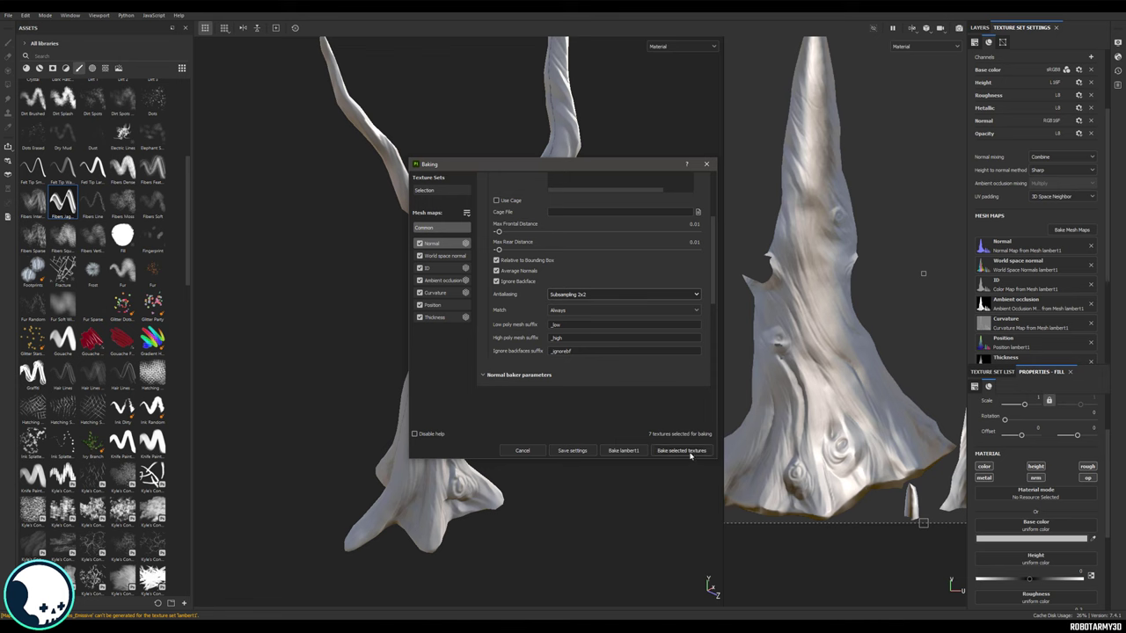
Step: Bake the selected mesh maps and inspect the knots and bark around the trunk
{"action": "left_click", "coordinate": [689, 452]}
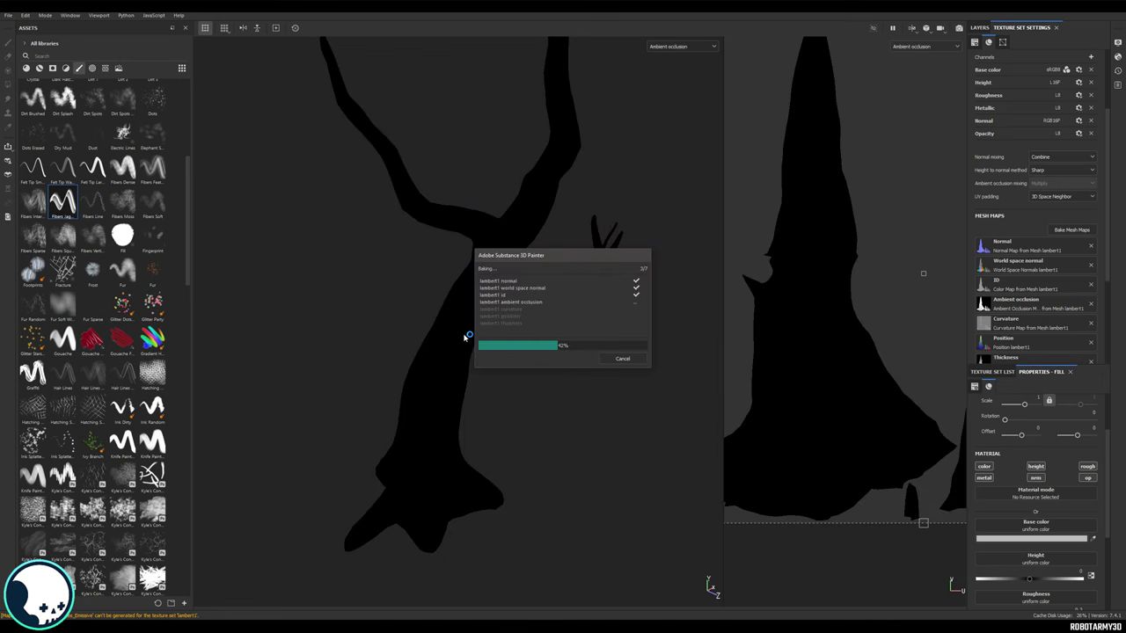
{"action": "left_click_drag", "start_coordinate": [554, 345], "coordinate": [580, 354], "text": "alt"}
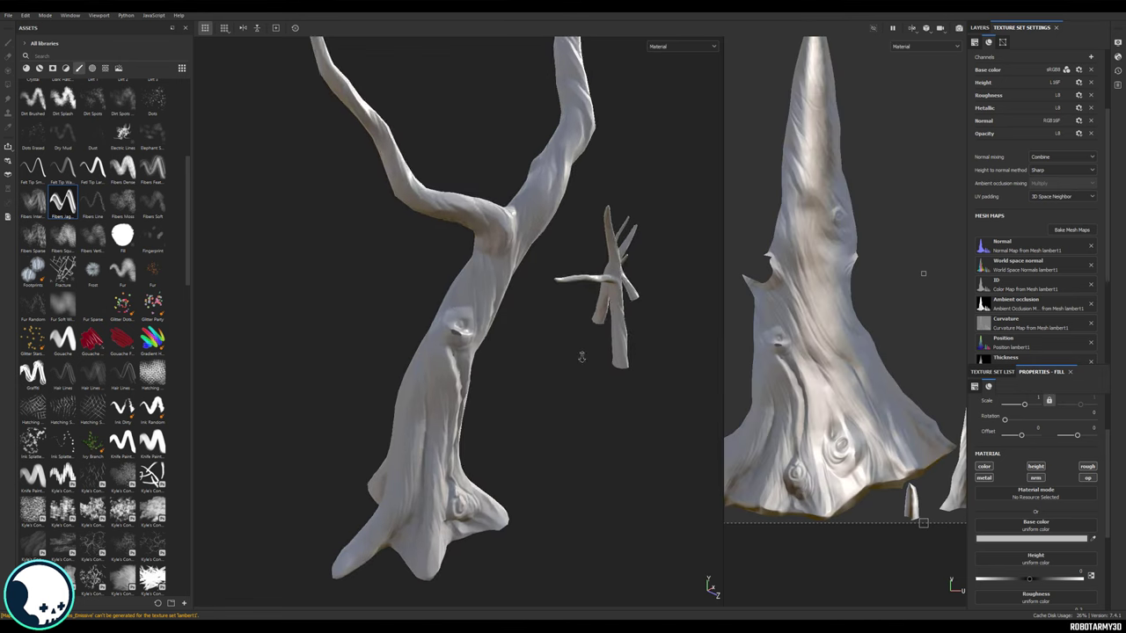
{"action": "scroll", "coordinate": [519, 359], "scroll_direction": "up", "scroll_amount": 5}
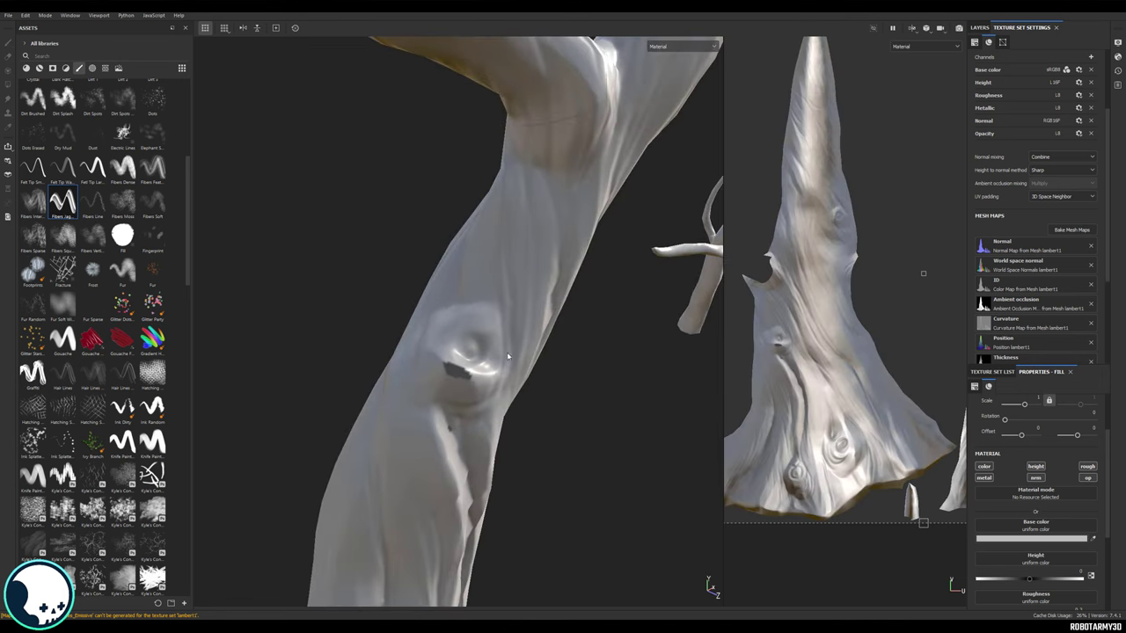
{"action": "left_click_drag", "start_coordinate": [510, 359], "coordinate": [272, 311], "text": "alt"}
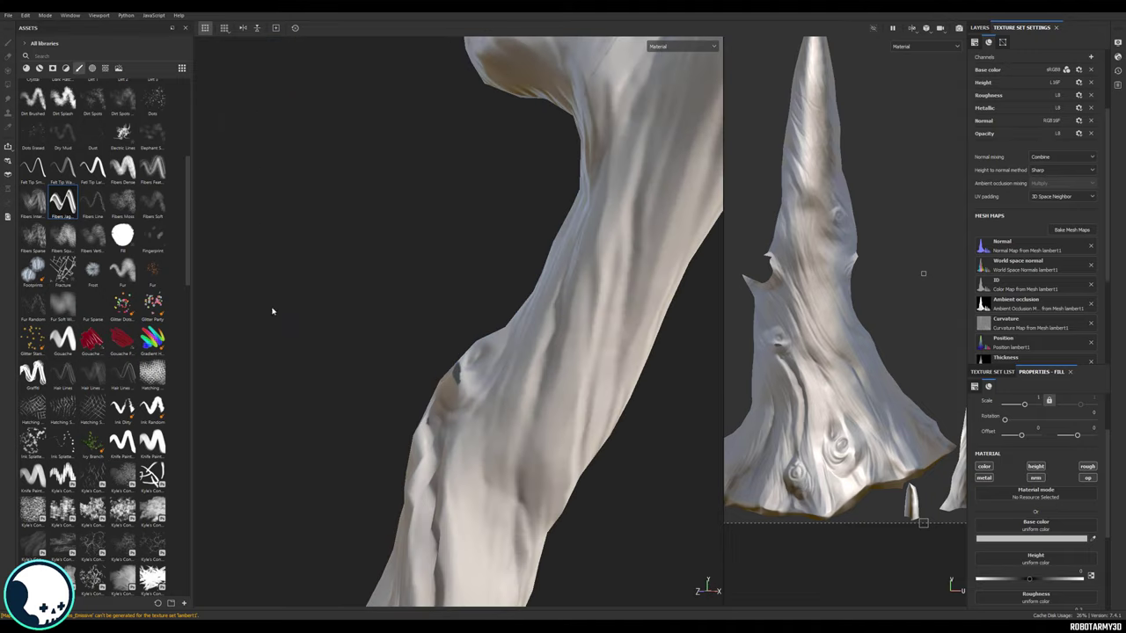
{"action": "scroll", "coordinate": [558, 385], "scroll_direction": "down", "scroll_amount": 5}
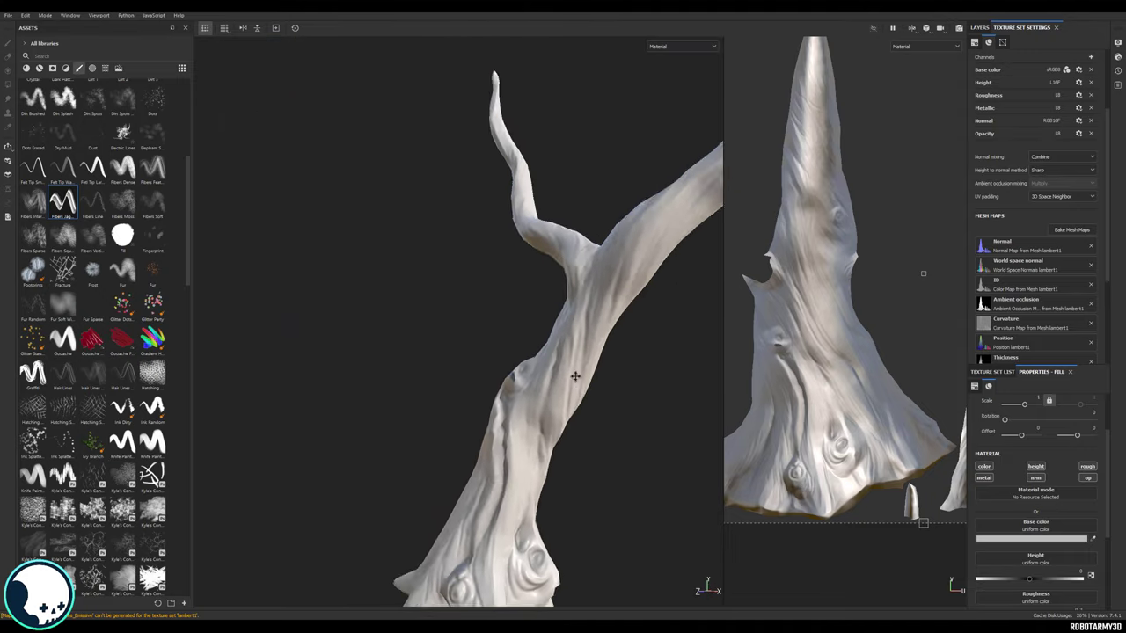
{"action": "middle_click_drag", "start_coordinate": [575, 376], "coordinate": [497, 268], "text": "alt"}
{"action": "left_click_drag", "start_coordinate": [497, 268], "coordinate": [619, 285], "text": "alt"}
{"action": "middle_click_drag", "start_coordinate": [619, 284], "coordinate": [636, 335], "text": "alt"}
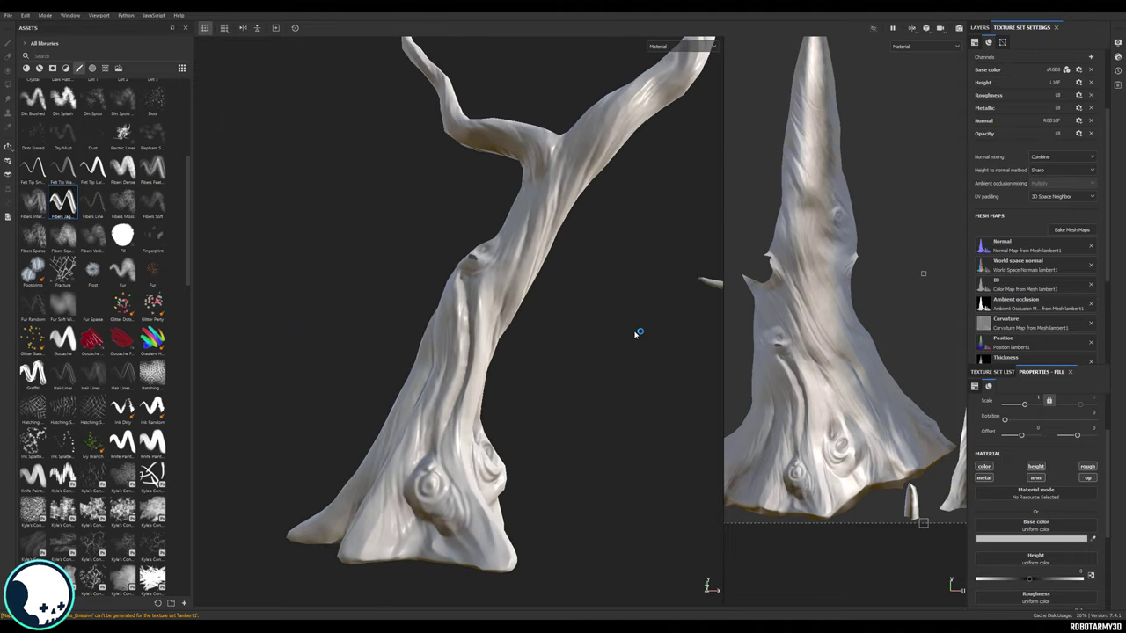
Step: Set the maximum frontal distance to 0.055 and the maximum rear distance to 0.063, and rebake the selected textures
{"action": "left_click", "coordinate": [1067, 229]}
{"action": "scroll", "coordinate": [509, 322], "scroll_direction": "down", "scroll_amount": 1}
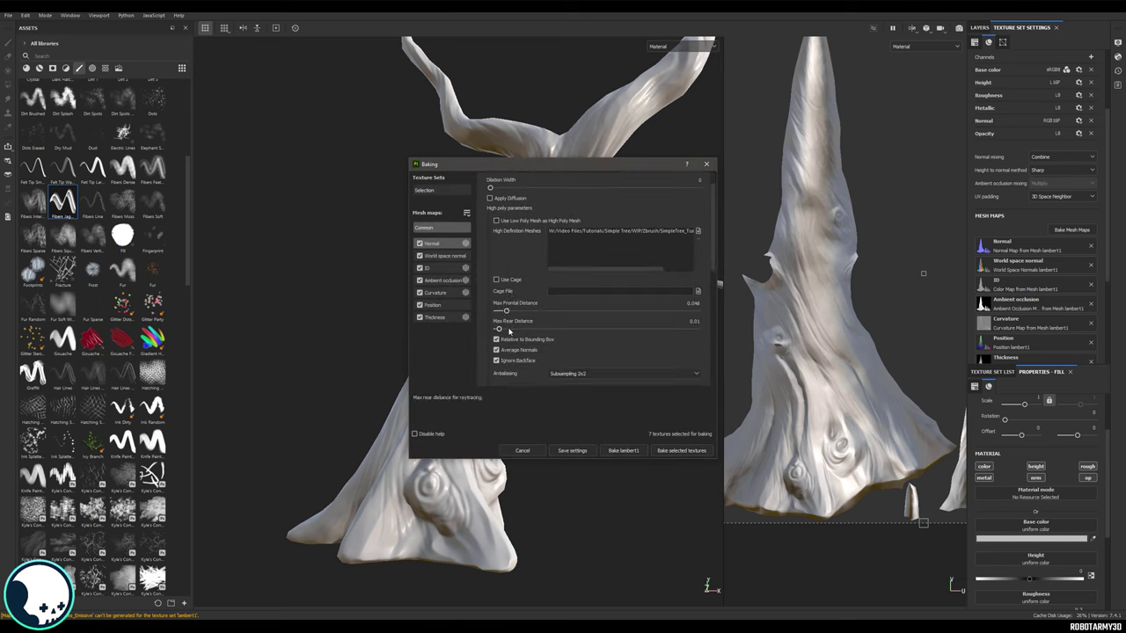
{"action": "left_click_drag", "start_coordinate": [499, 329], "coordinate": [510, 313]}
{"action": "left_click", "coordinate": [680, 450]}
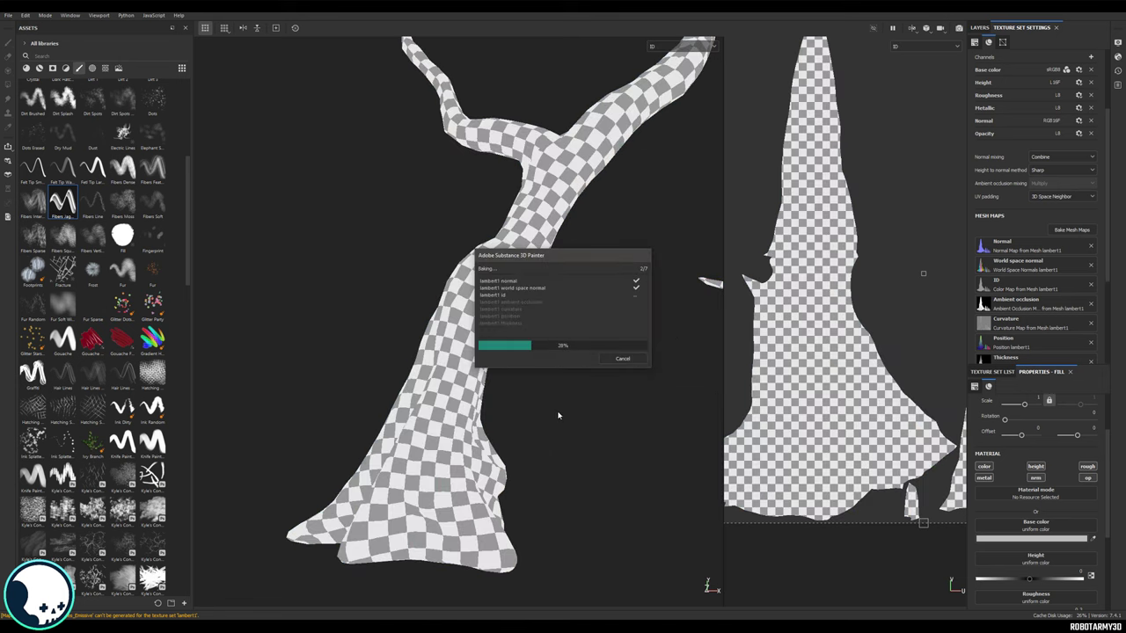
{"action": "left_click", "coordinate": [658, 355]}
Step: Examine the trunk's base color, world space normal, ambient occlusion and remaining mesh maps, and return to the Material view
{"action": "left_click_drag", "start_coordinate": [629, 370], "coordinate": [631, 149], "text": "alt"}
{"action": "scroll", "coordinate": [520, 296], "scroll_direction": "up", "scroll_amount": 3}
{"action": "left_click", "coordinate": [677, 45]}
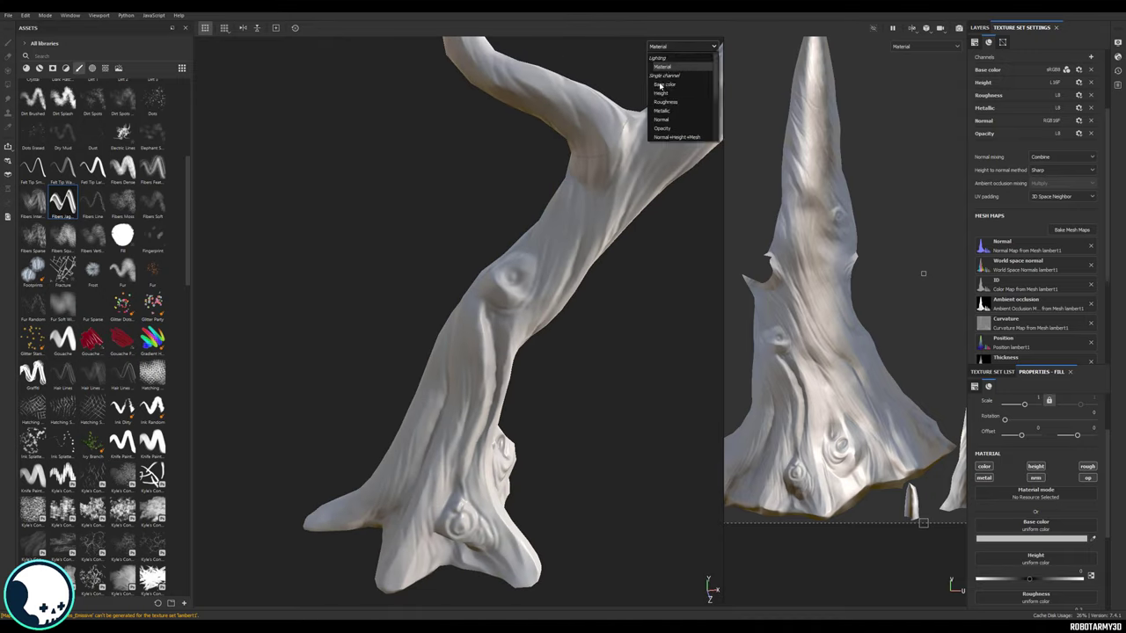
{"action": "left_click", "coordinate": [660, 84]}
{"action": "left_click", "coordinate": [681, 46]}
{"action": "scroll", "coordinate": [666, 97], "scroll_direction": "down", "scroll_amount": 3}
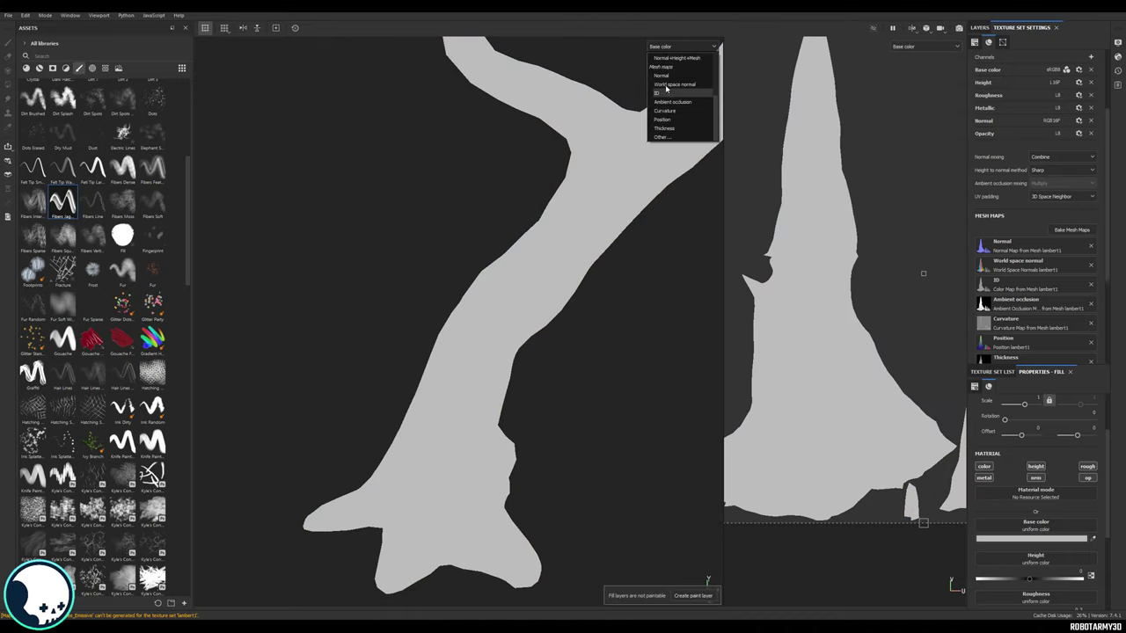
{"action": "left_click", "coordinate": [670, 83]}
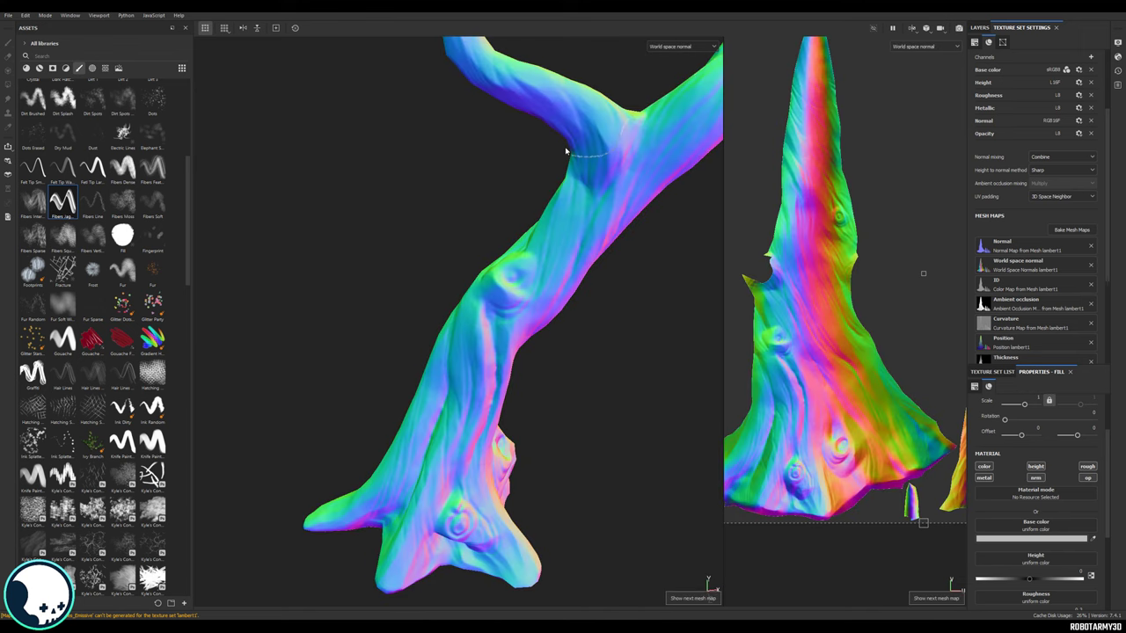
{"action": "key", "text": "b"}
{"action": "key", "text": "b"}
{"action": "key", "text": "b"}
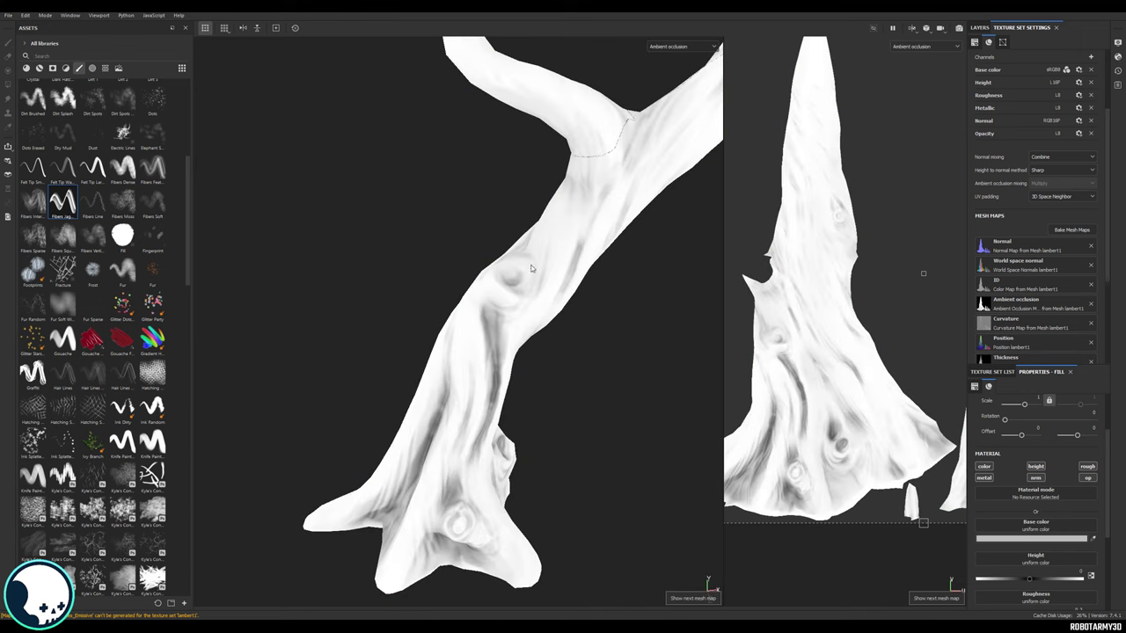
{"action": "key", "text": "b"}
{"action": "key", "text": "b"}
{"action": "left_click", "coordinate": [674, 46]}
{"action": "left_click", "coordinate": [670, 63]}
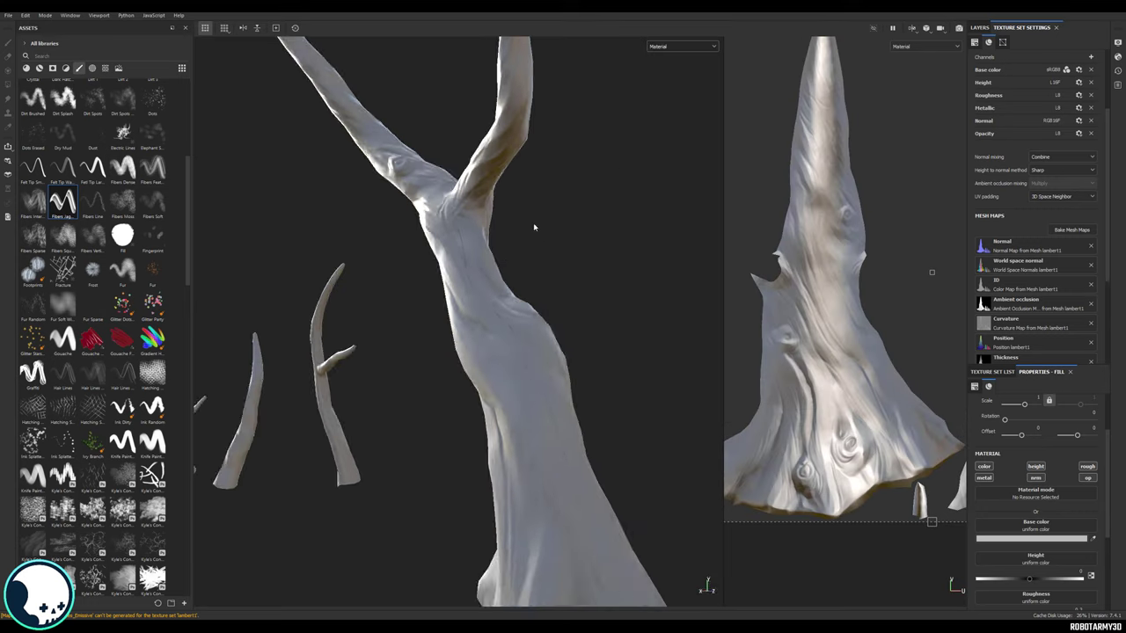
Step: Check the UV seam on the back of the trunk, set the dilation width to 26 and rebake the selected textures
{"action": "left_click_drag", "start_coordinate": [533, 225], "coordinate": [492, 257], "text": "alt"}
{"action": "scroll", "coordinate": [530, 363], "scroll_direction": "up", "scroll_amount": 2}
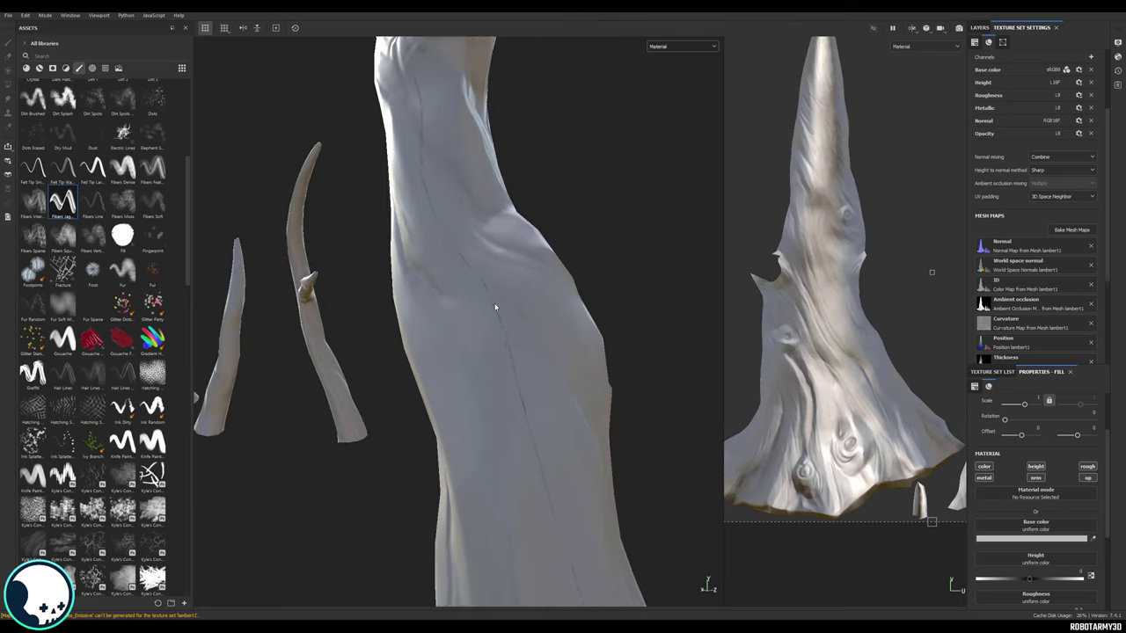
{"action": "scroll", "coordinate": [490, 309], "scroll_direction": "down", "scroll_amount": 2}
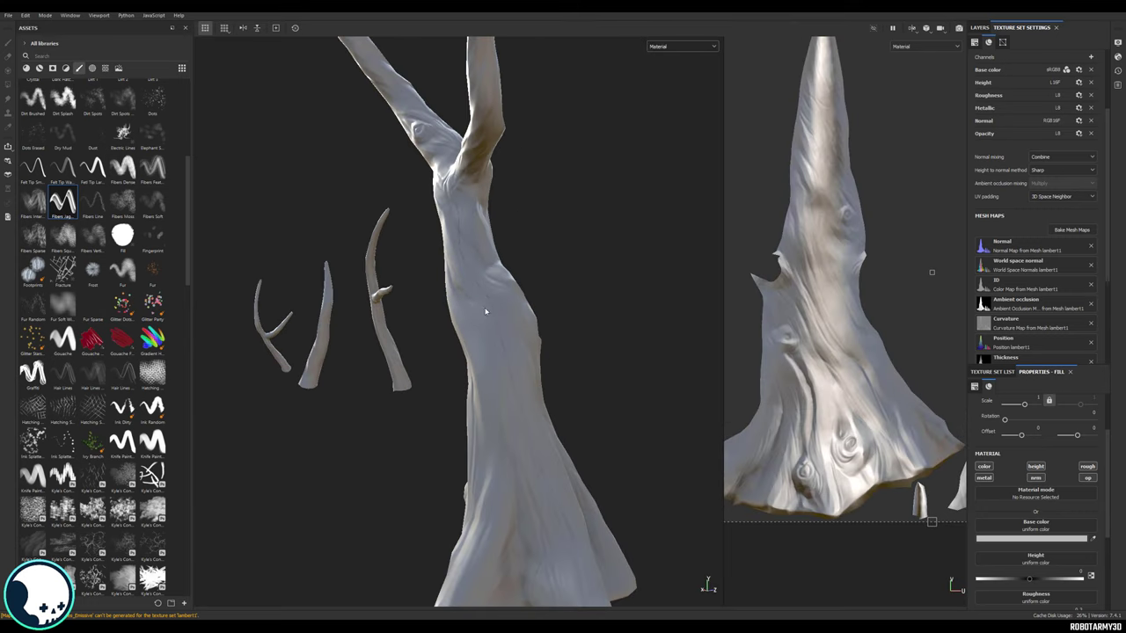
{"action": "left_click", "coordinate": [1071, 229]}
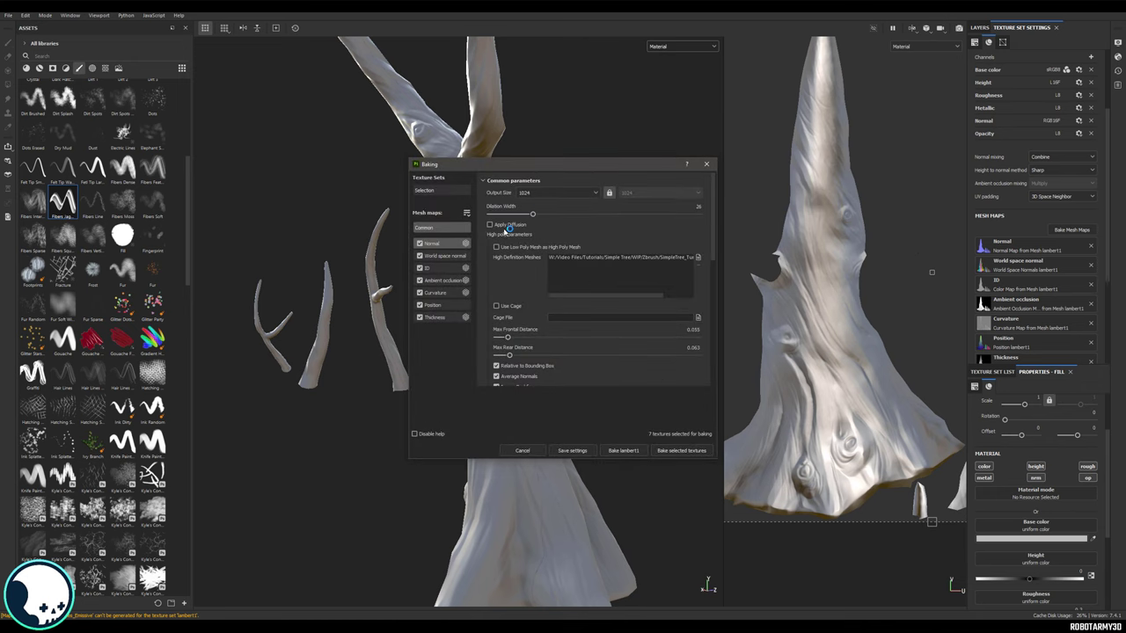
{"action": "left_click", "coordinate": [683, 451]}
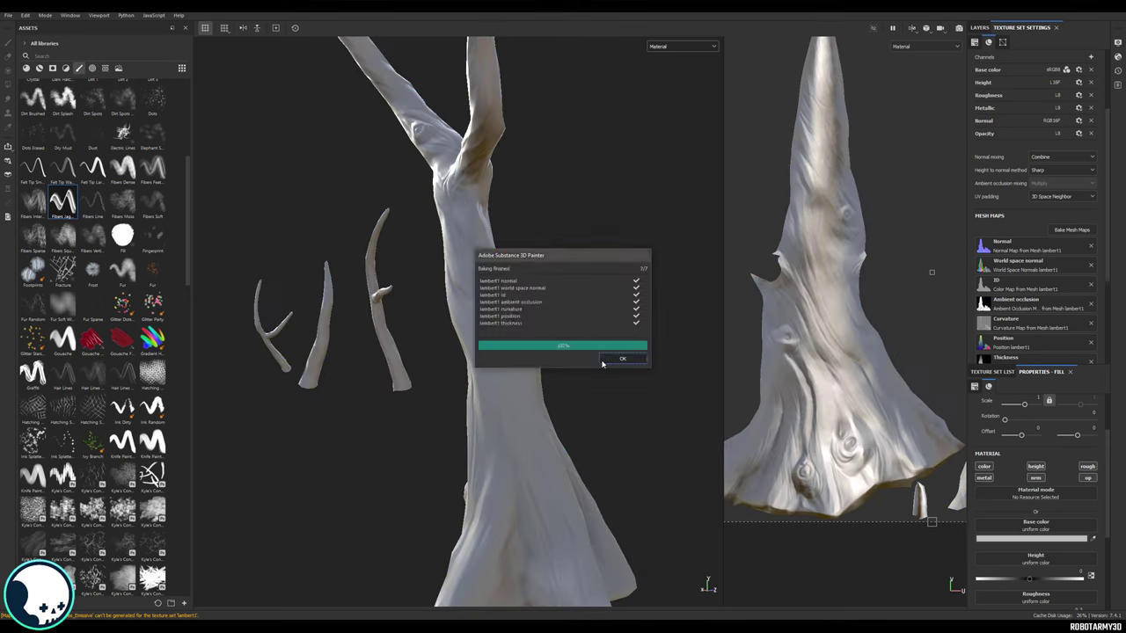
{"action": "left_click", "coordinate": [605, 361]}
Step: Widen the 3D view and examine the new bake at the trunk's fork and on the separate branches' junctions
{"action": "left_click_drag", "start_coordinate": [572, 358], "coordinate": [495, 329], "text": "alt"}
{"action": "scroll", "coordinate": [798, 312], "scroll_direction": "up", "scroll_amount": 3}
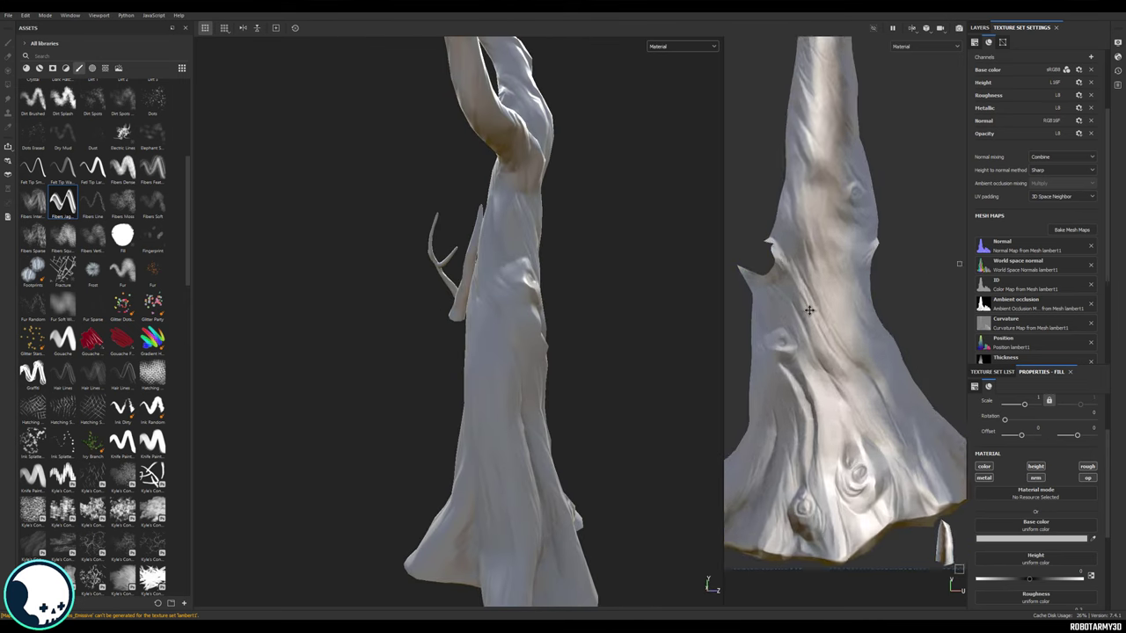
{"action": "scroll", "coordinate": [824, 303], "scroll_direction": "down", "scroll_amount": 4}
{"action": "scroll", "coordinate": [824, 304], "scroll_direction": "down", "scroll_amount": 3}
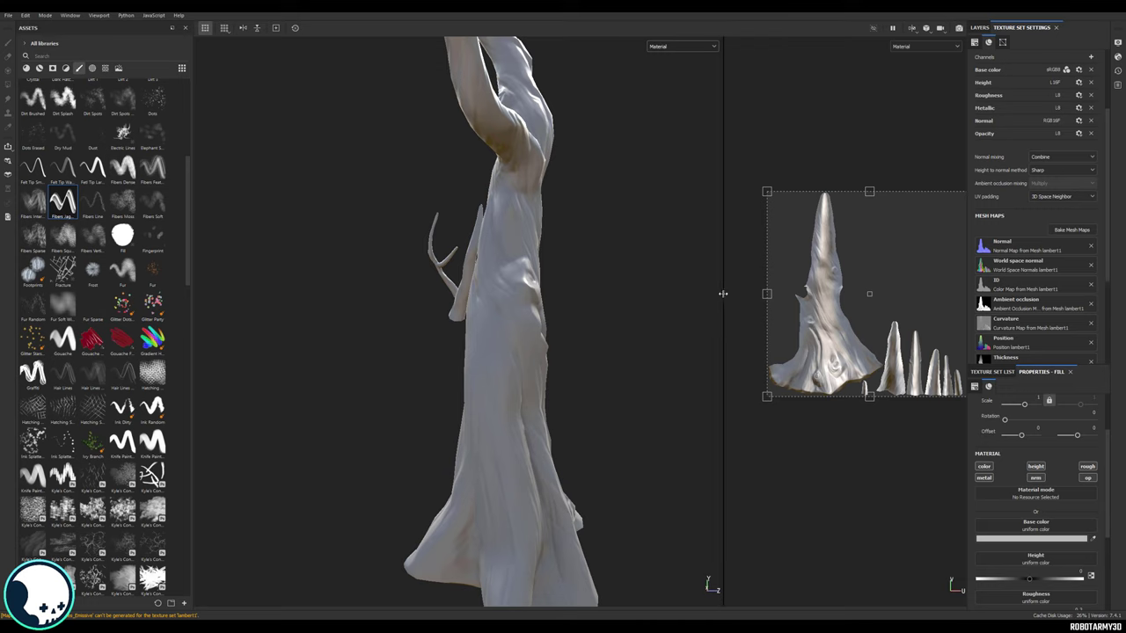
{"action": "left_click_drag", "start_coordinate": [726, 294], "coordinate": [792, 298]}
{"action": "right_click_drag", "start_coordinate": [448, 245], "coordinate": [569, 251], "text": "alt"}
{"action": "middle_click_drag", "start_coordinate": [568, 252], "coordinate": [745, 286], "text": "alt"}
{"action": "middle_click_drag", "start_coordinate": [764, 110], "coordinate": [583, 226], "text": "alt"}
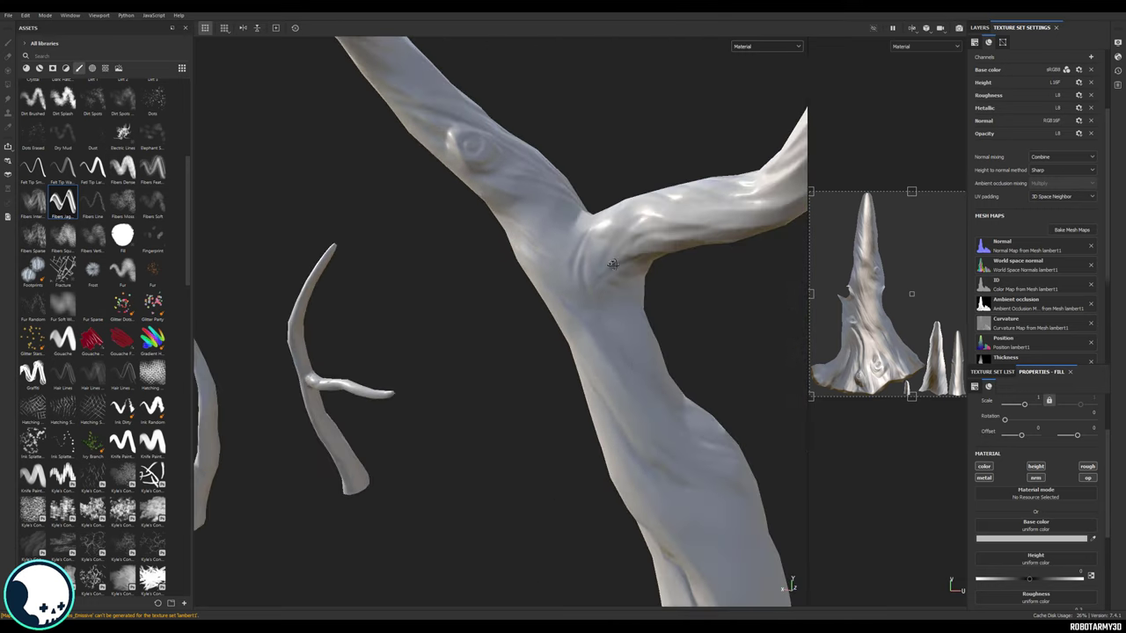
{"action": "left_click_drag", "start_coordinate": [589, 264], "coordinate": [774, 370], "text": "alt"}
{"action": "right_click_drag", "start_coordinate": [1013, 374], "coordinate": [545, 370], "text": "alt"}
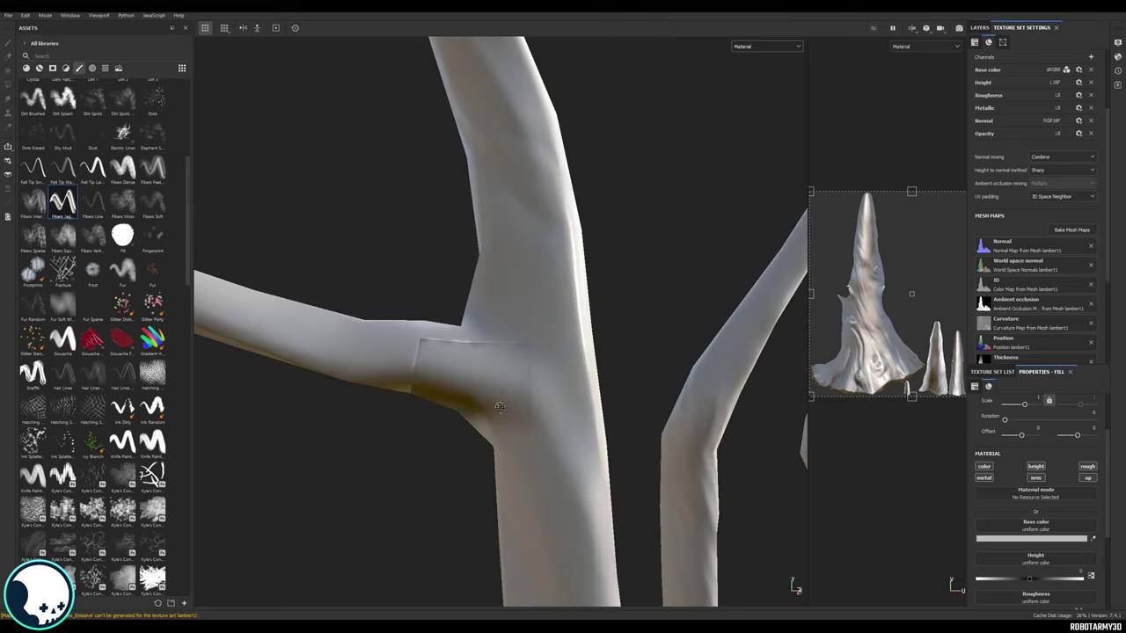
{"action": "left_click_drag", "start_coordinate": [546, 369], "coordinate": [504, 543], "text": "alt"}
Step: Switch to the SimpleTree_01 scene in Maya and soften all edges of the low-poly trunk and branch mesh
{"action": "mouse_move", "coordinate": [350, 626]}
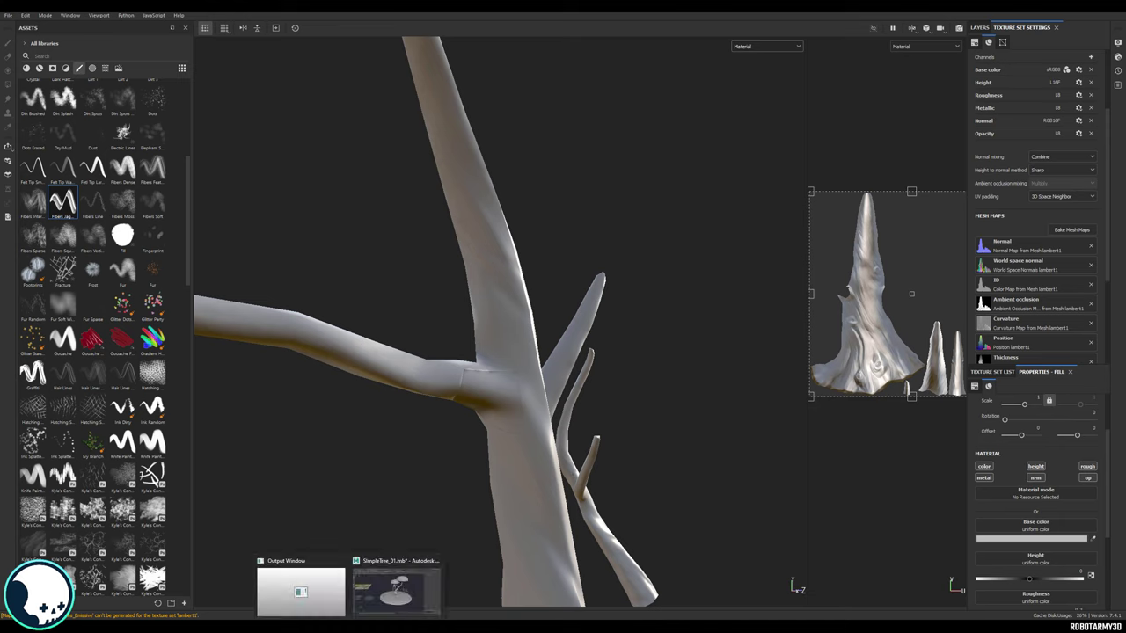
{"action": "left_click", "coordinate": [392, 602]}
{"action": "right_click_drag", "start_coordinate": [655, 278], "coordinate": [677, 307], "text": "alt"}
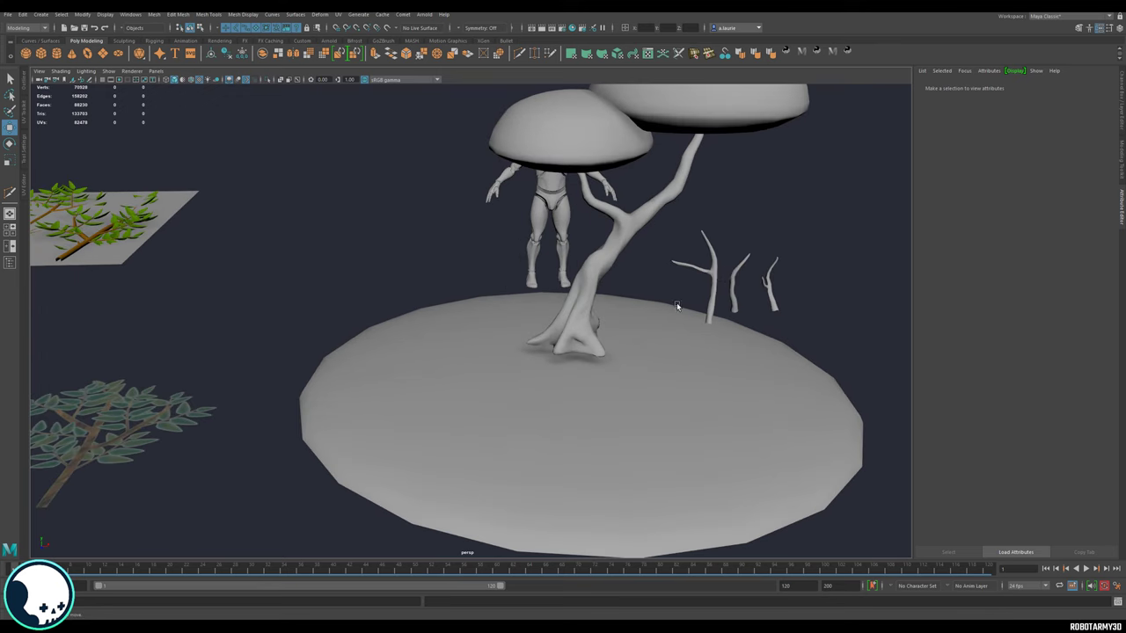
{"action": "left_click", "coordinate": [713, 275]}
{"action": "key", "text": "f"}
{"action": "left_click", "coordinate": [575, 350]}
{"action": "right_click_drag", "start_coordinate": [575, 350], "coordinate": [647, 409], "text": "alt"}
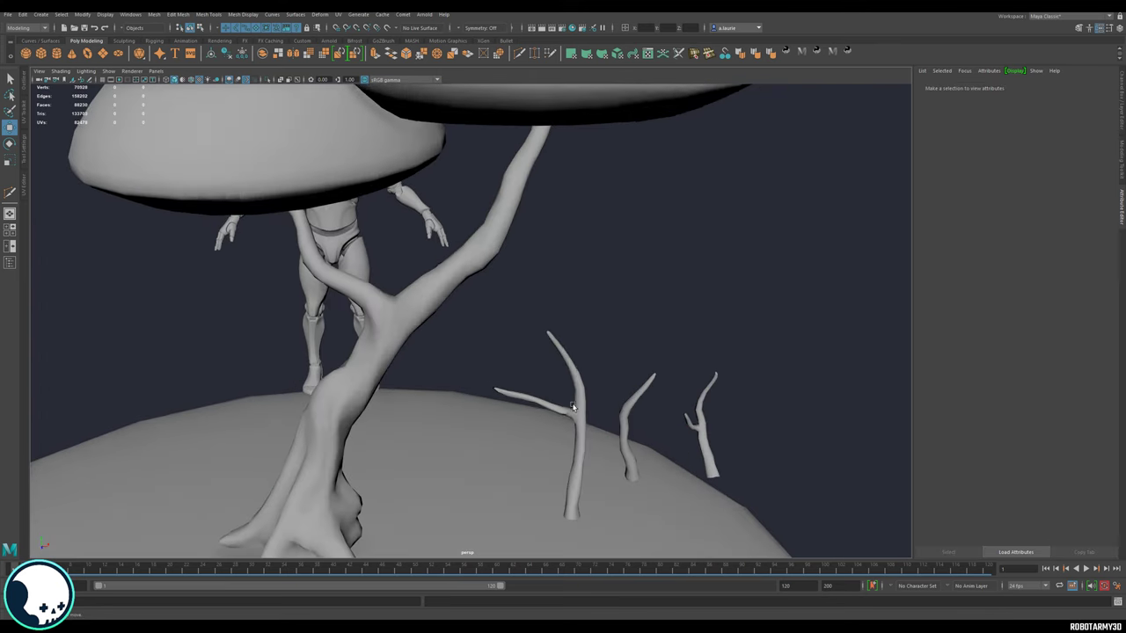
{"action": "middle_click_drag", "start_coordinate": [675, 461], "coordinate": [611, 282], "text": "alt"}
{"action": "right_click_drag", "start_coordinate": [610, 281], "coordinate": [889, 357], "text": "alt"}
{"action": "middle_click_drag", "start_coordinate": [673, 348], "coordinate": [632, 621], "text": "alt"}
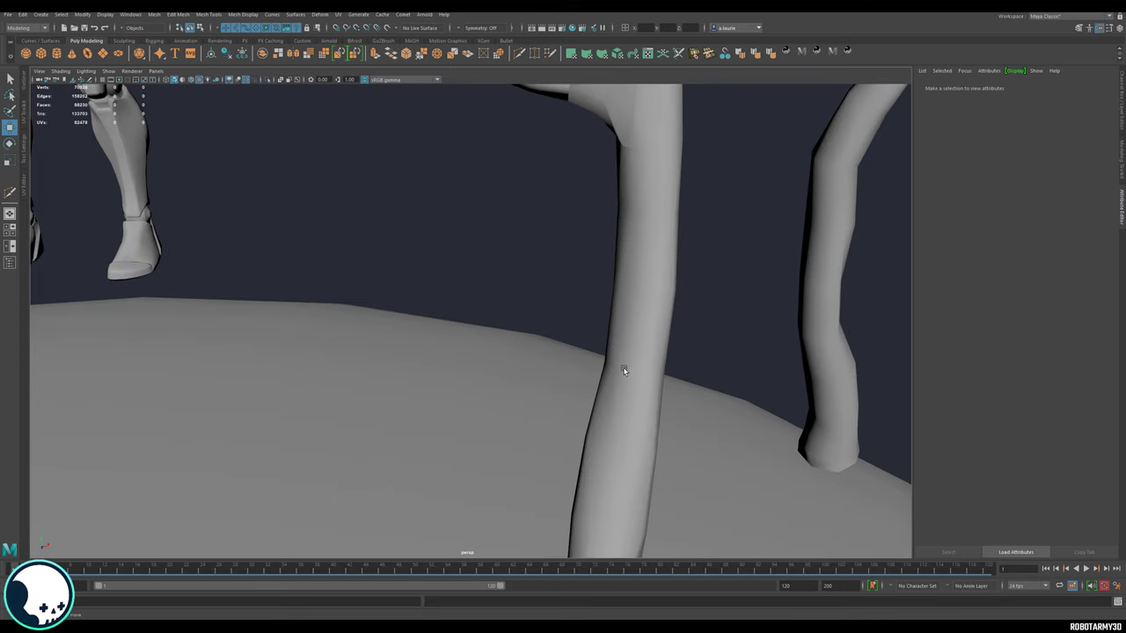
{"action": "middle_click_drag", "start_coordinate": [624, 372], "coordinate": [576, 550], "text": "alt"}
{"action": "left_click", "coordinate": [563, 308]}
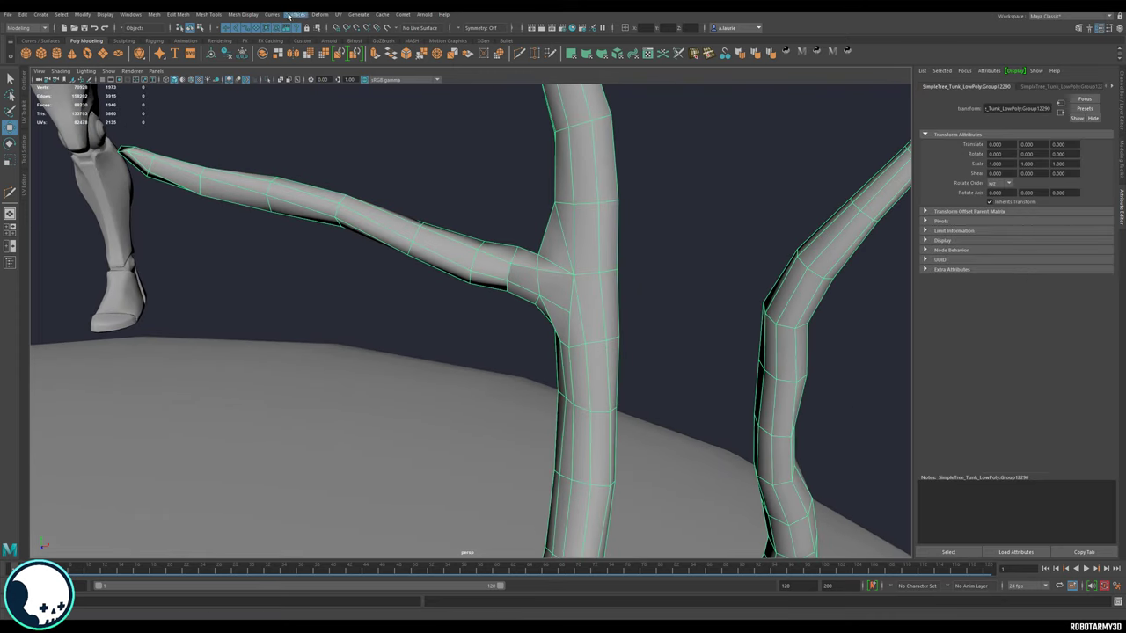
{"action": "left_click", "coordinate": [244, 14]}
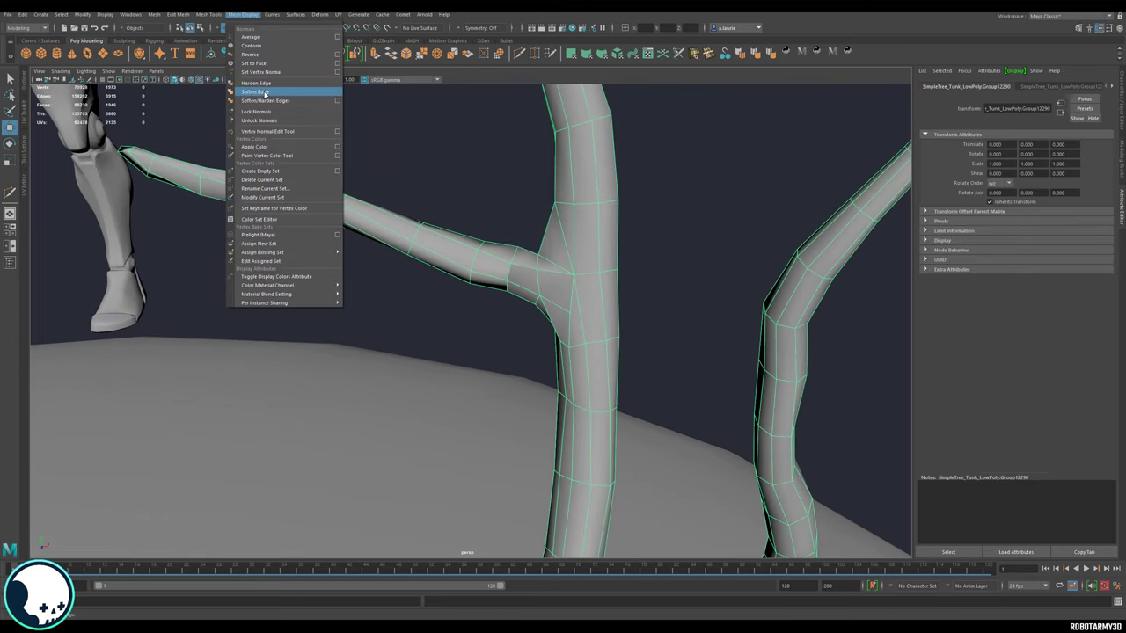
{"action": "left_click", "coordinate": [275, 92]}
Step: Reselect the whole low-poly trunk and branch mesh and export the selection as FBX, overwriting SimpleTree_A.fbx
{"action": "right_click_drag", "start_coordinate": [505, 258], "coordinate": [545, 241]}
{"action": "left_click", "coordinate": [633, 266]}
{"action": "right_click_drag", "start_coordinate": [613, 269], "coordinate": [430, 301], "text": "alt"}
{"action": "left_click", "coordinate": [495, 304]}
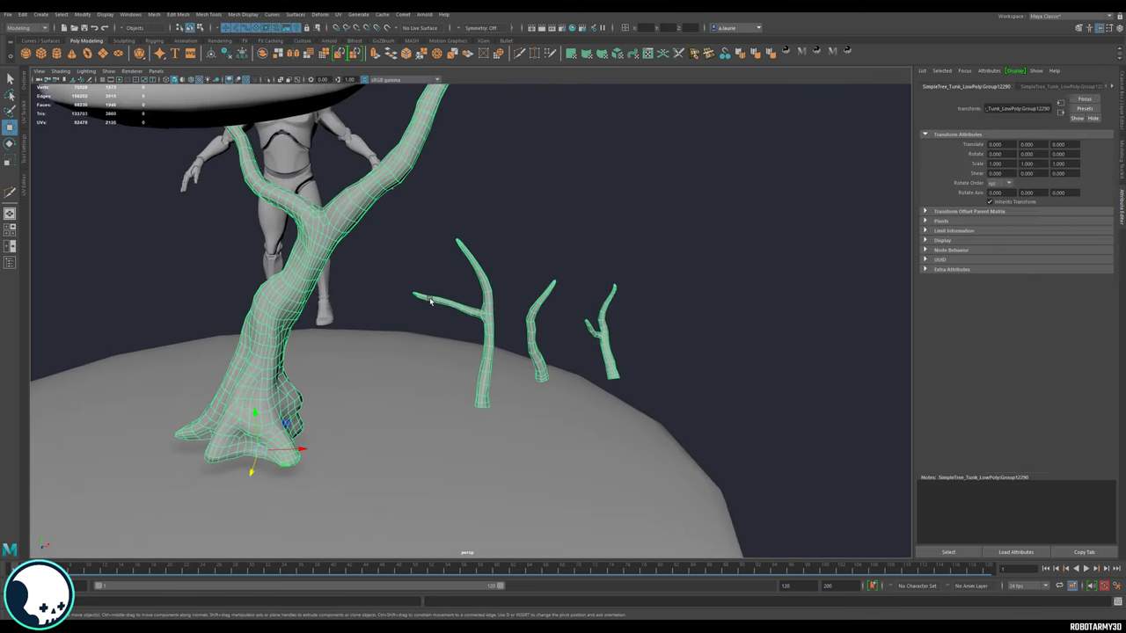
{"action": "middle_click_drag", "start_coordinate": [453, 281], "coordinate": [507, 298], "text": "alt"}
{"action": "left_click_drag", "start_coordinate": [507, 298], "coordinate": [442, 170], "text": "alt"}
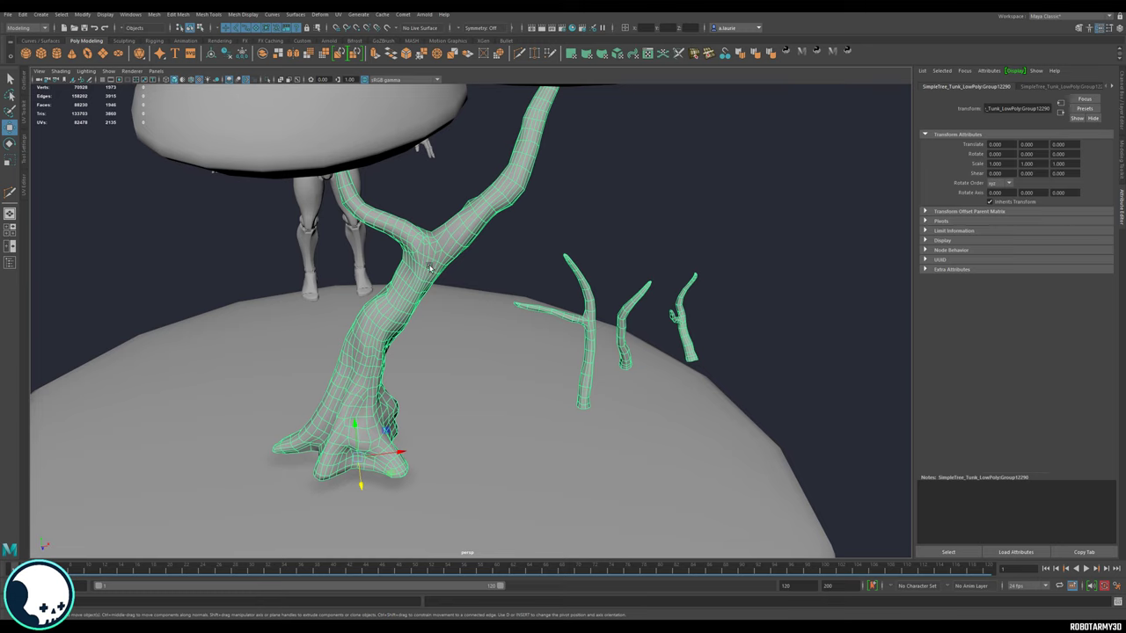
{"action": "left_click", "coordinate": [8, 15]}
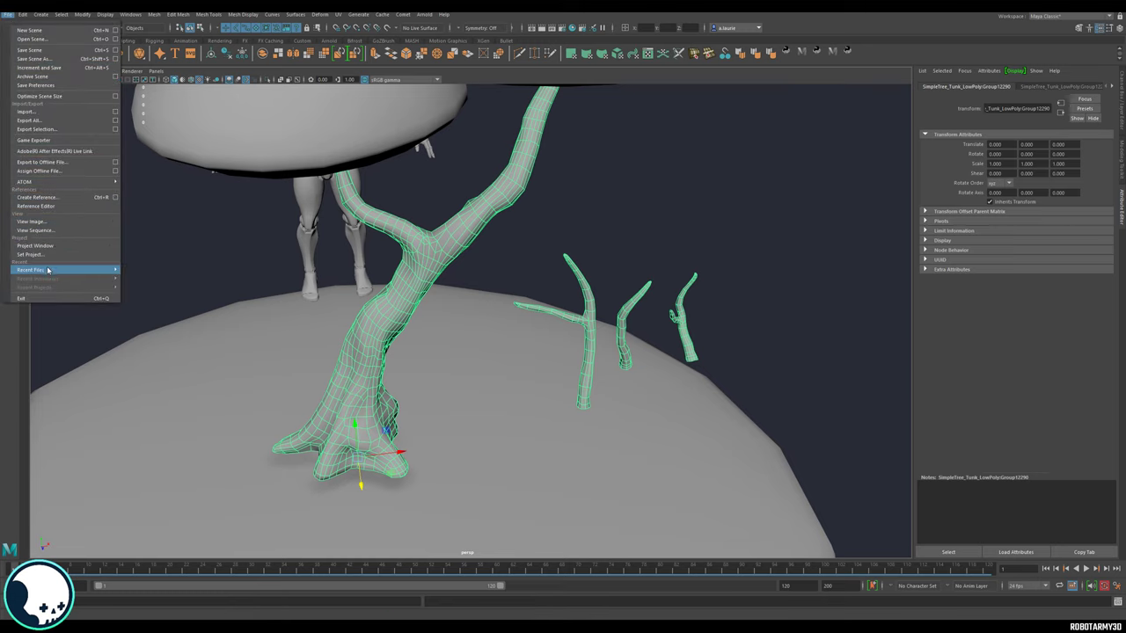
{"action": "left_click", "coordinate": [55, 130]}
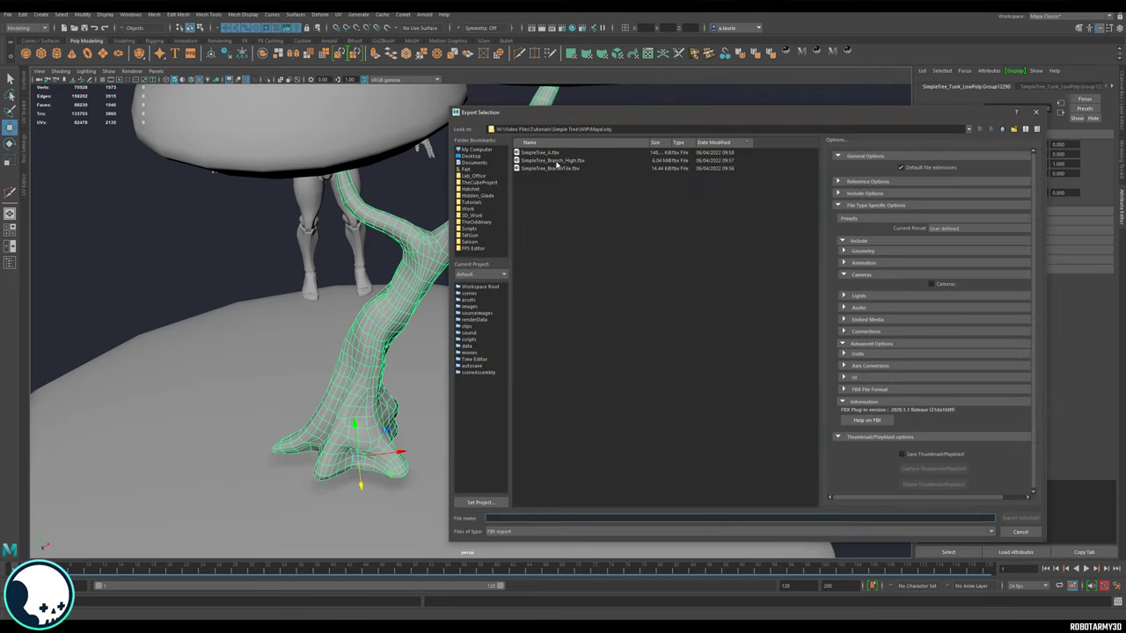
{"action": "left_click", "coordinate": [558, 154]}
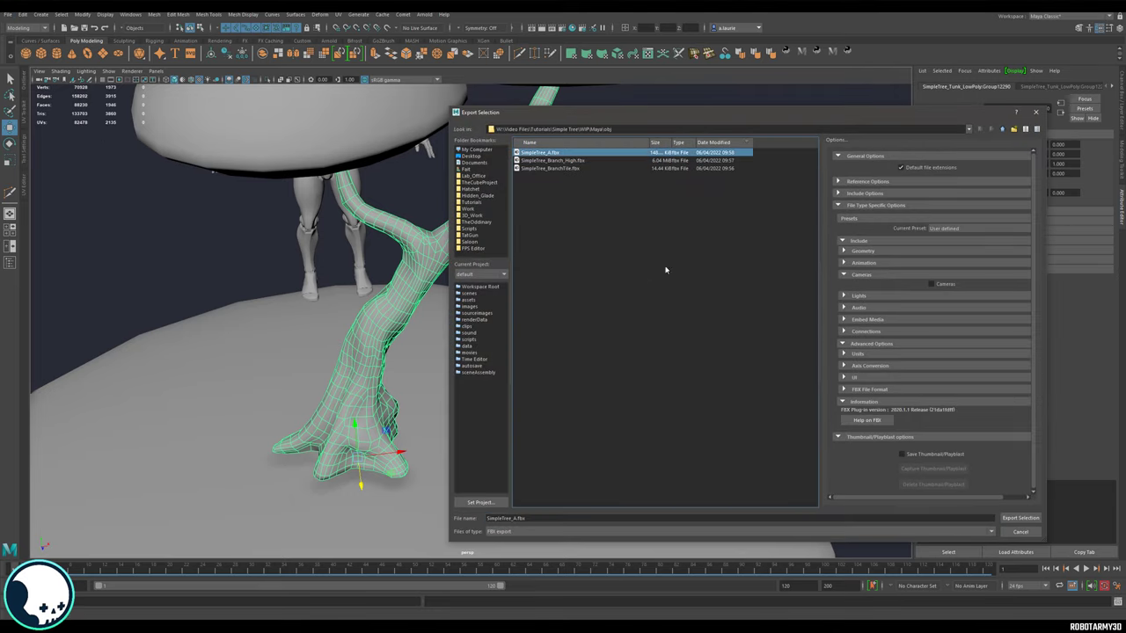
{"action": "left_click", "coordinate": [1021, 519]}
{"action": "left_click", "coordinate": [729, 341]}
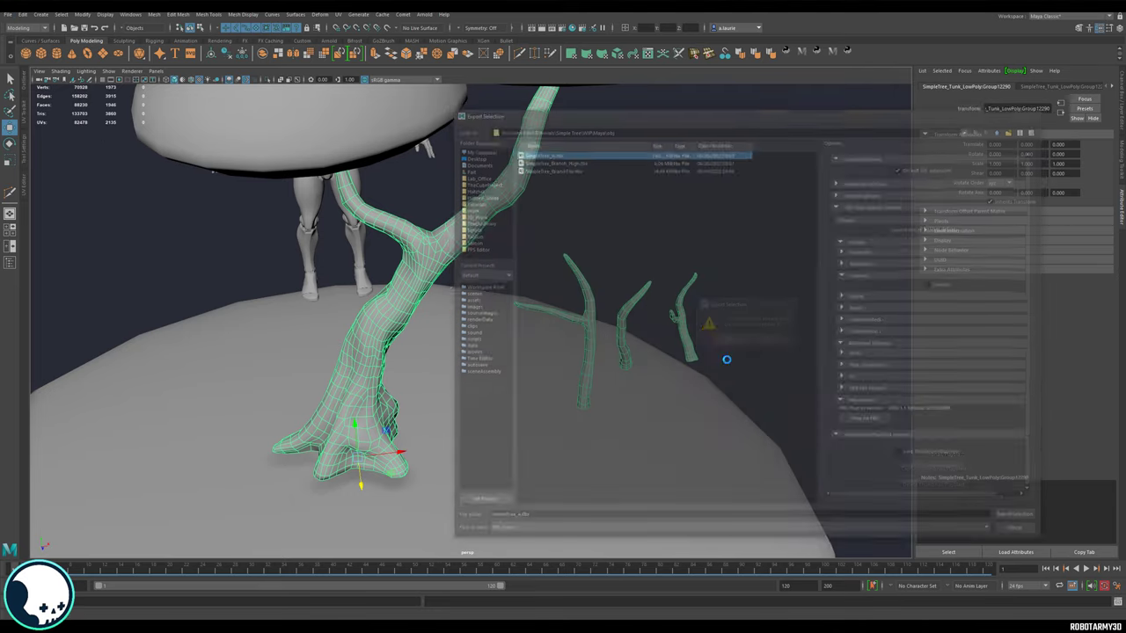
Step: Switch to Substance 3D Painter and reload SimpleTree_A.fbx as the project mesh, keeping the stroke positions preserved
{"action": "left_click", "coordinate": [584, 434]}
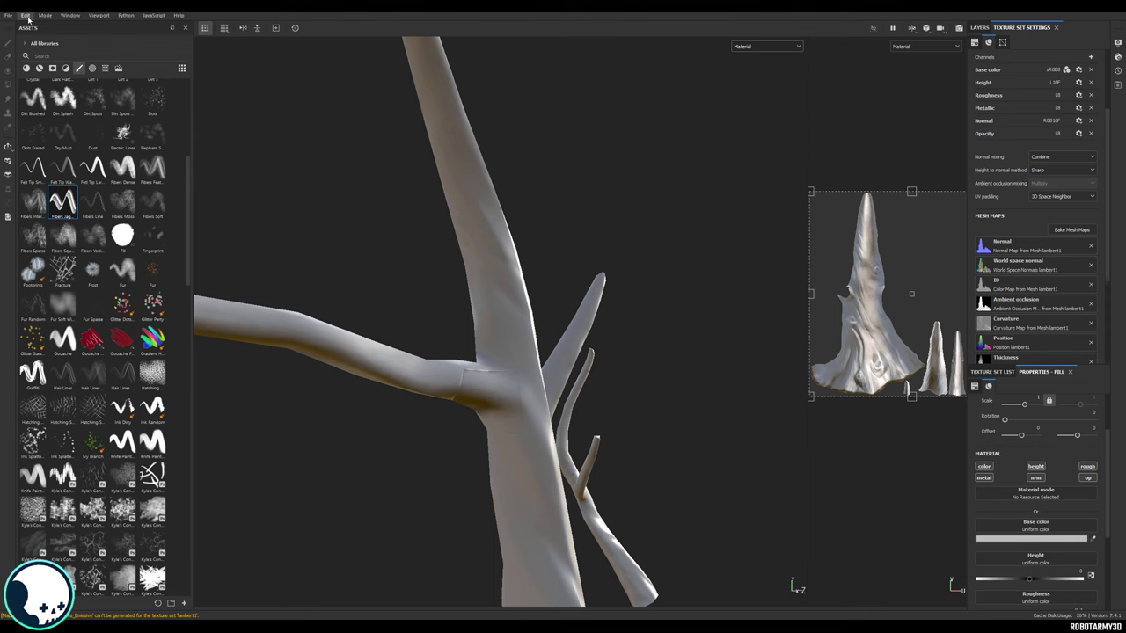
{"action": "left_click", "coordinate": [27, 16]}
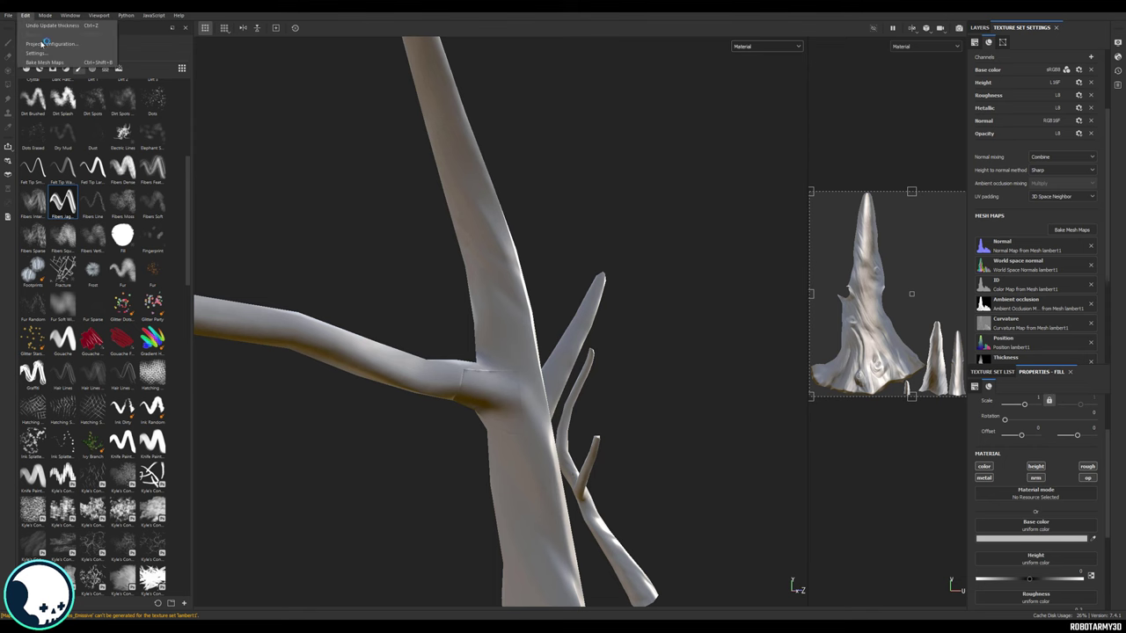
{"action": "left_click", "coordinate": [53, 50]}
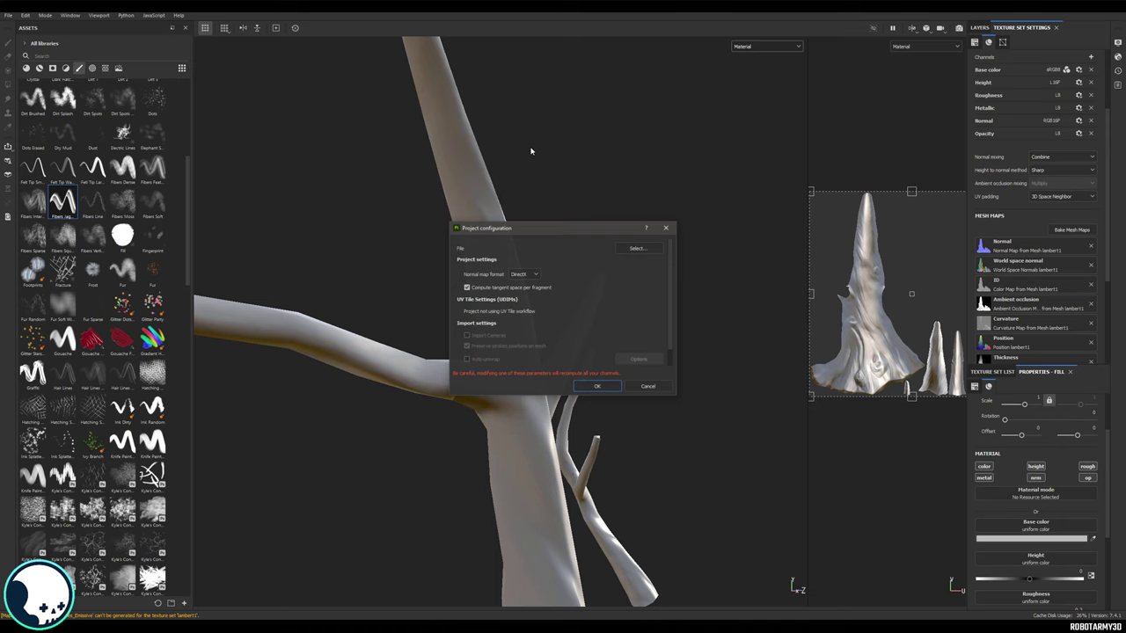
{"action": "left_click", "coordinate": [634, 249]}
{"action": "left_click", "coordinate": [902, 500]}
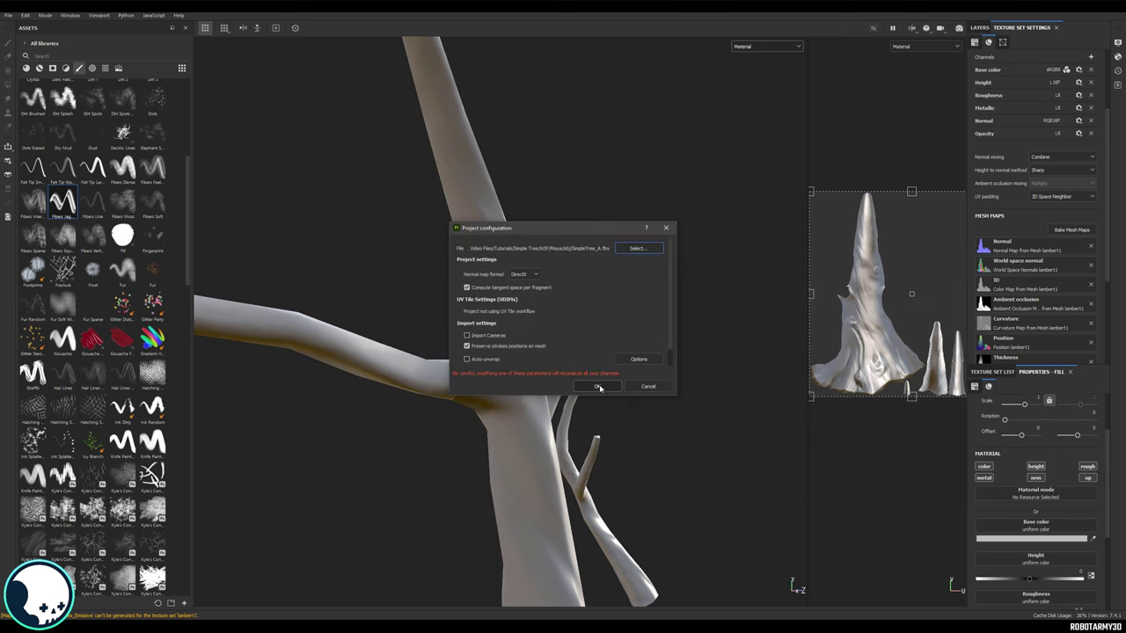
{"action": "left_click", "coordinate": [599, 387]}
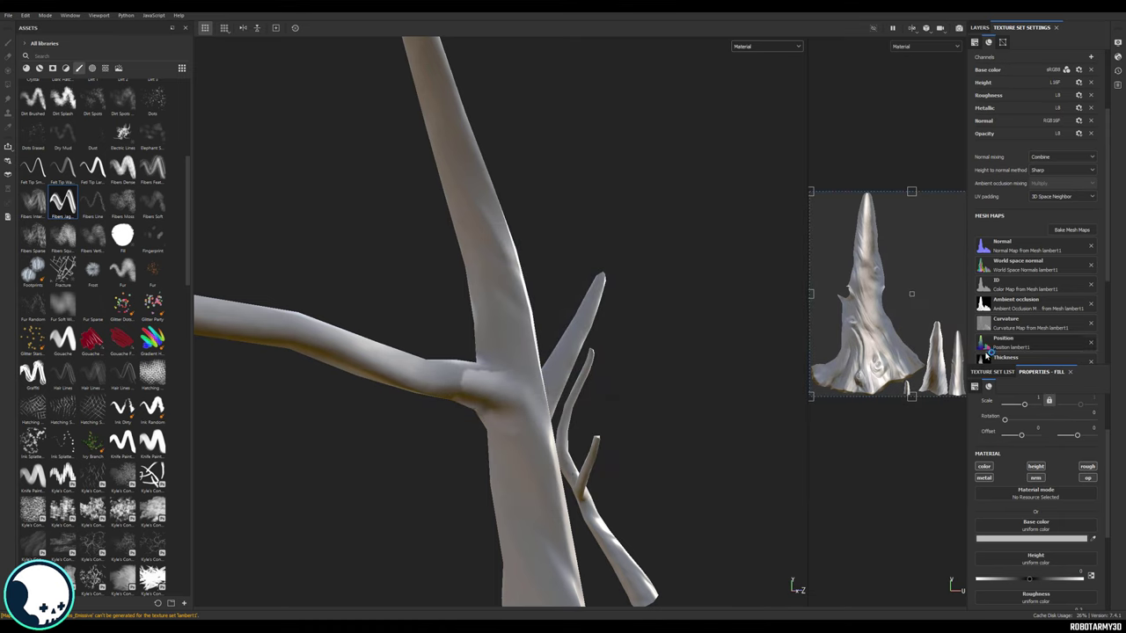
Step: Change the bake output size, rebake the selected mesh maps and check the junctions on the branches
{"action": "left_click_drag", "start_coordinate": [568, 344], "coordinate": [797, 284], "text": "alt"}
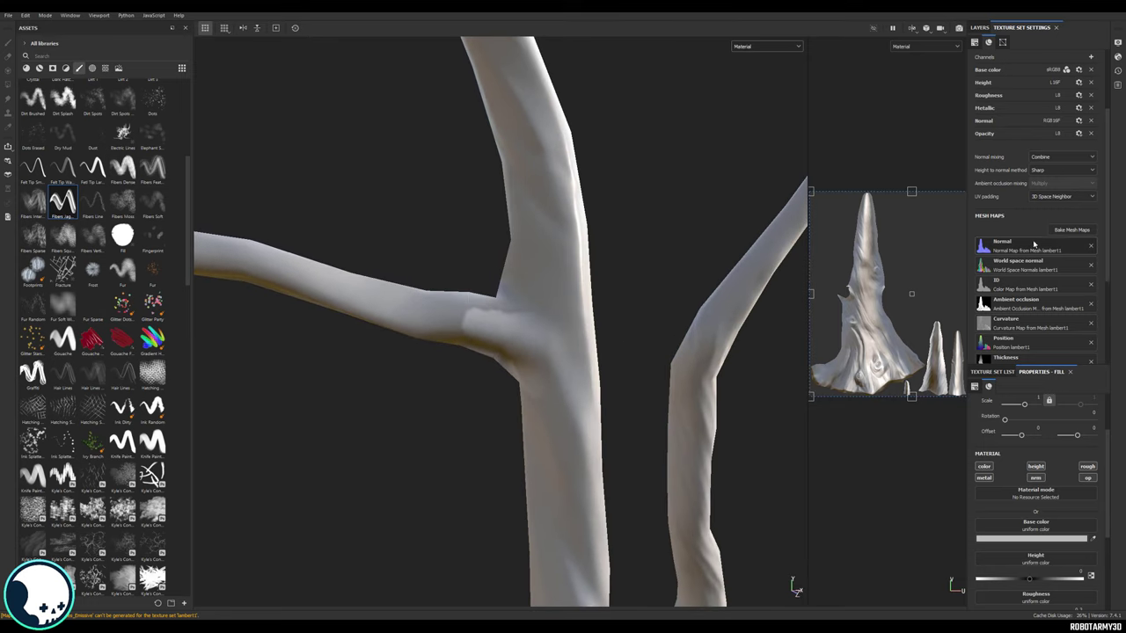
{"action": "left_click", "coordinate": [1072, 229]}
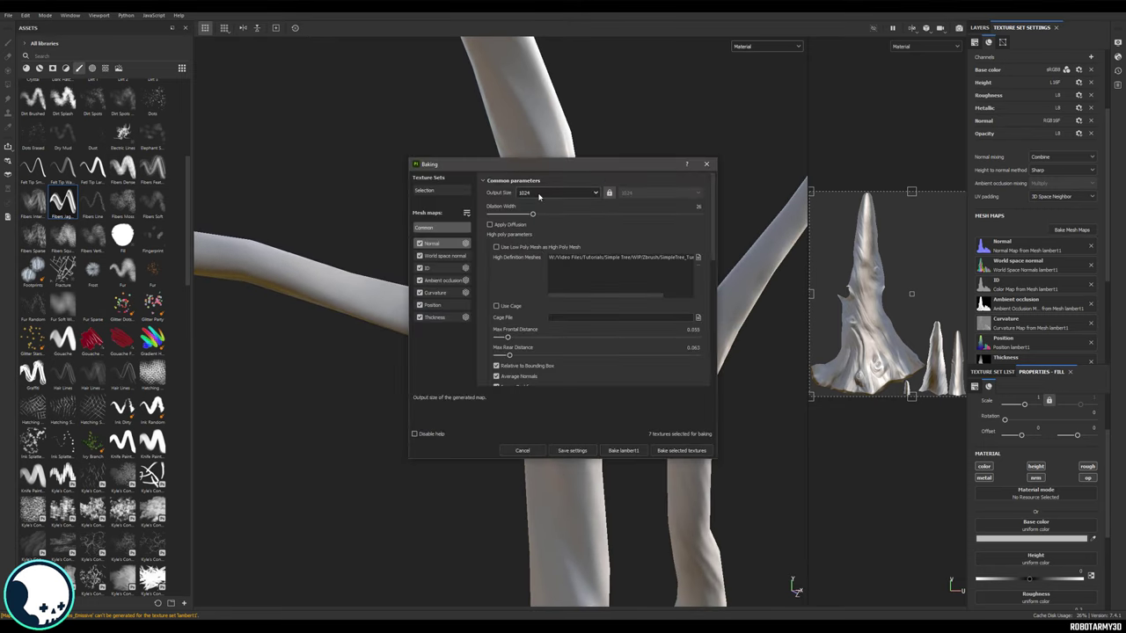
{"action": "left_click", "coordinate": [559, 193]}
{"action": "left_click", "coordinate": [528, 250]}
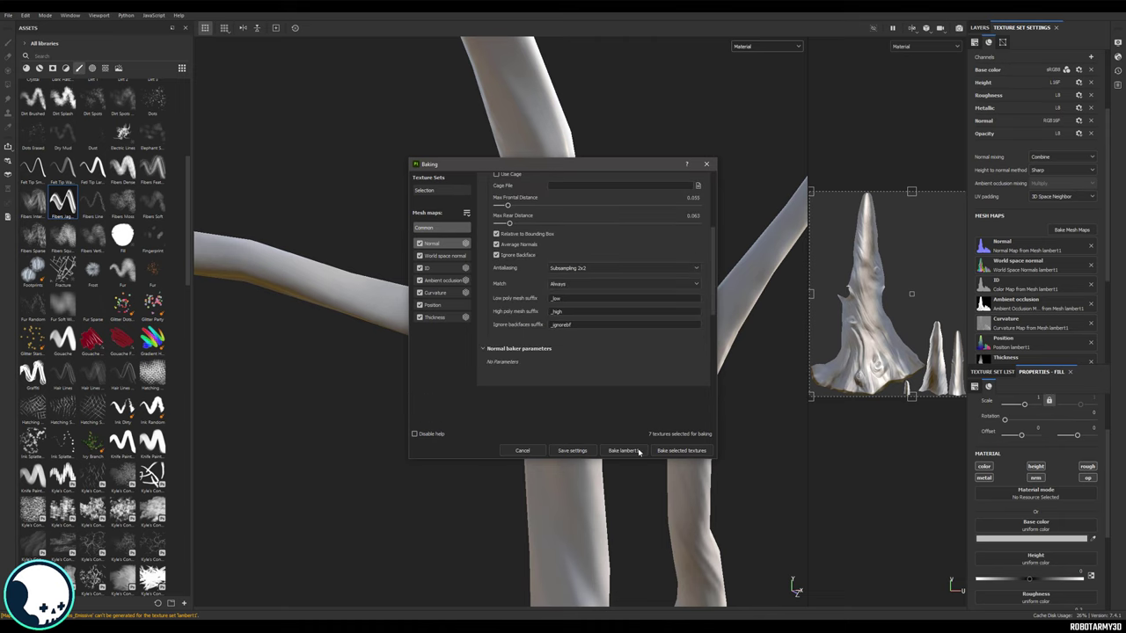
{"action": "left_click", "coordinate": [677, 451]}
{"action": "right_click_drag", "start_coordinate": [519, 256], "coordinate": [417, 256], "text": "alt"}
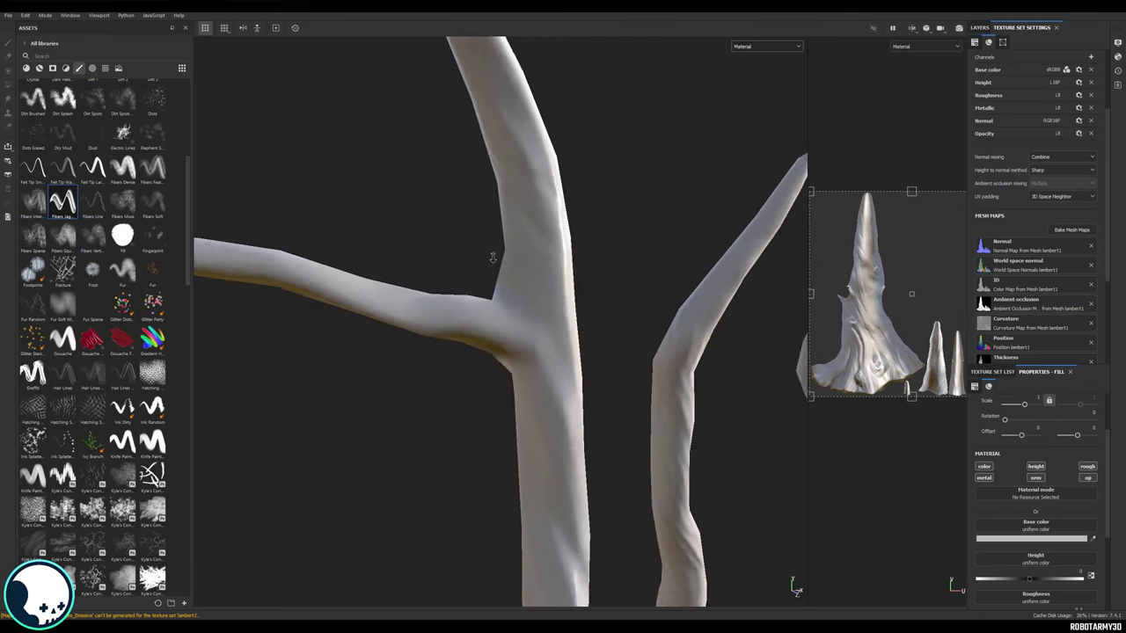
{"action": "middle_click_drag", "start_coordinate": [417, 256], "coordinate": [646, 231], "text": "alt"}
{"action": "left_click_drag", "start_coordinate": [645, 231], "coordinate": [520, 338], "text": "alt"}
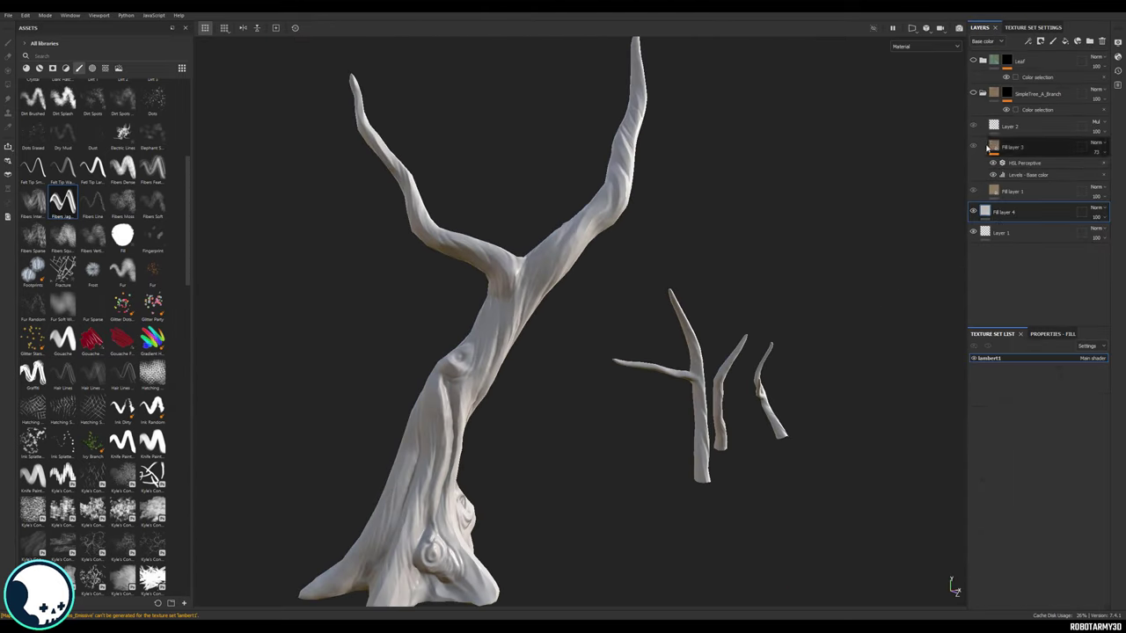
Step: Show the SimpleTree_A_Branch layer group and remove its color selection and mask so the wood layers cover the whole mesh
{"action": "key", "text": "alt"}
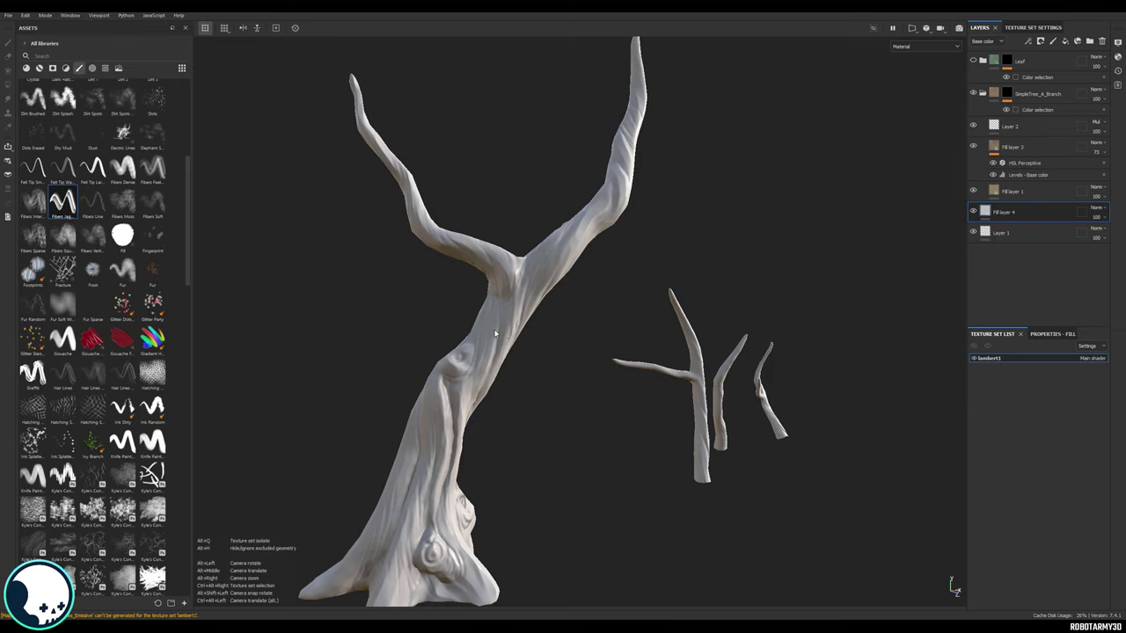
{"action": "left_click_drag", "start_coordinate": [526, 308], "coordinate": [658, 302], "text": "alt"}
{"action": "middle_click_drag", "start_coordinate": [659, 303], "coordinate": [631, 335], "text": "alt"}
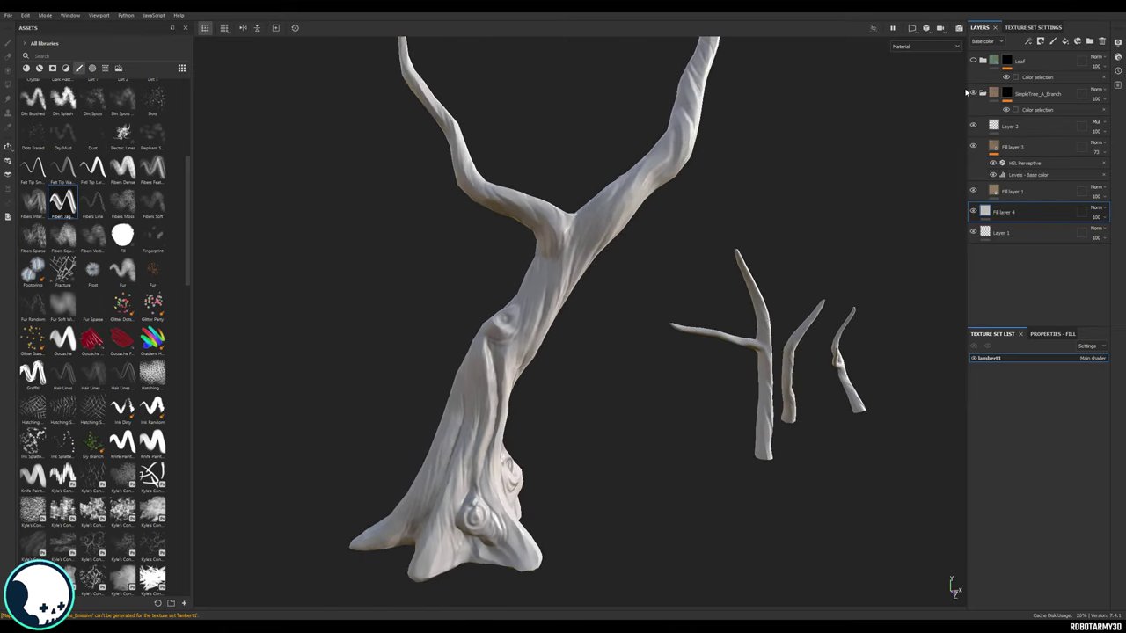
{"action": "left_click", "coordinate": [1047, 110]}
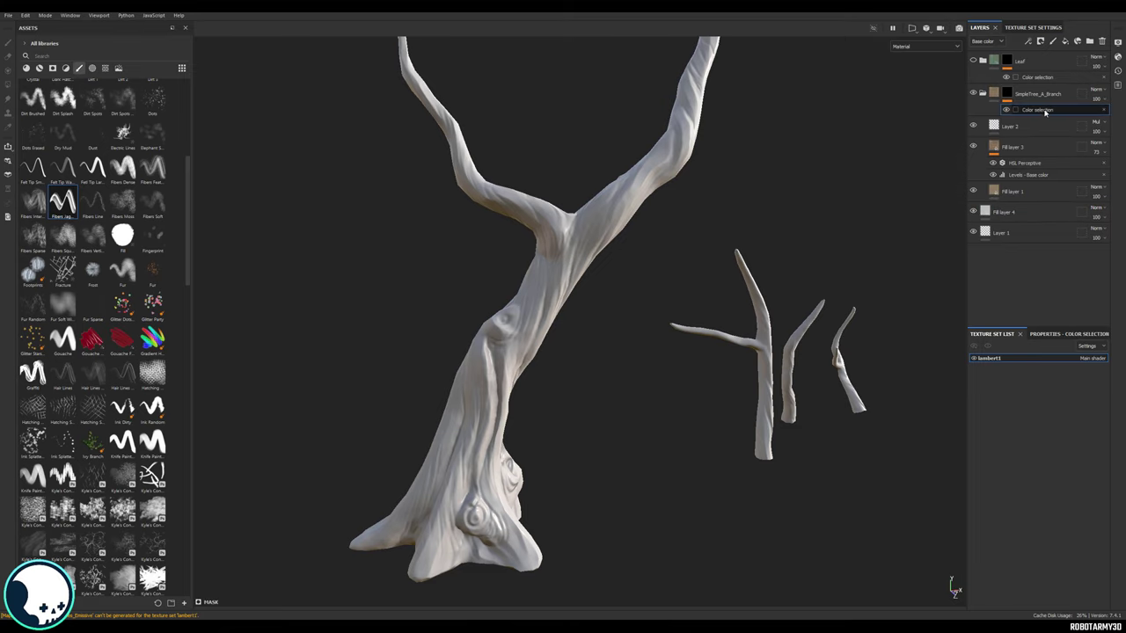
{"action": "left_click", "coordinate": [1107, 110]}
{"action": "right_click", "coordinate": [1007, 93]}
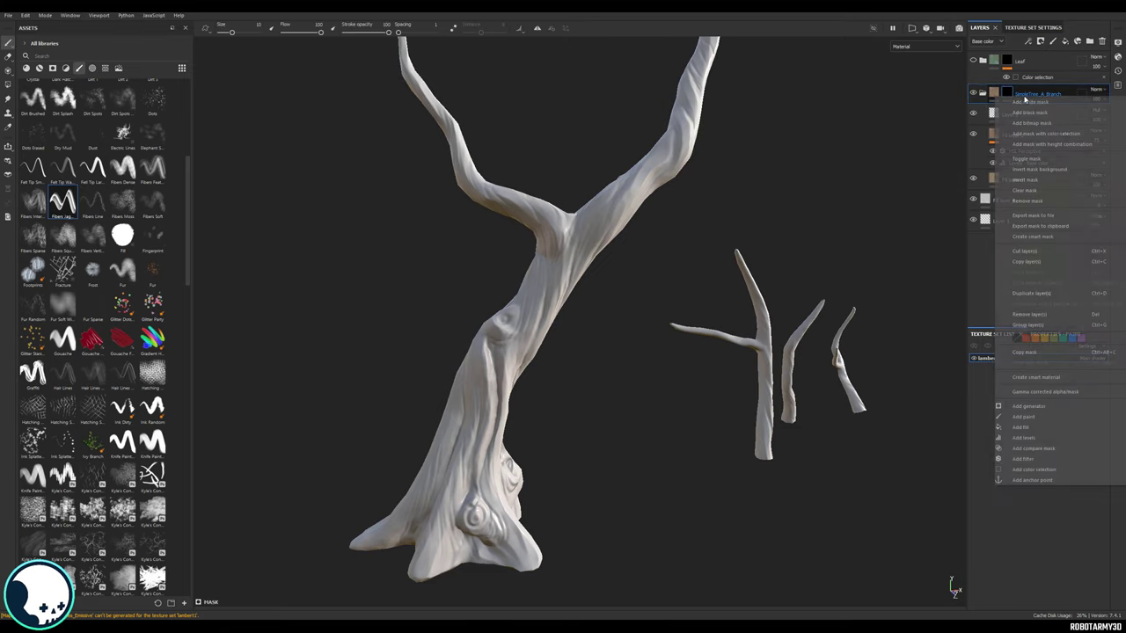
{"action": "left_click", "coordinate": [1048, 201]}
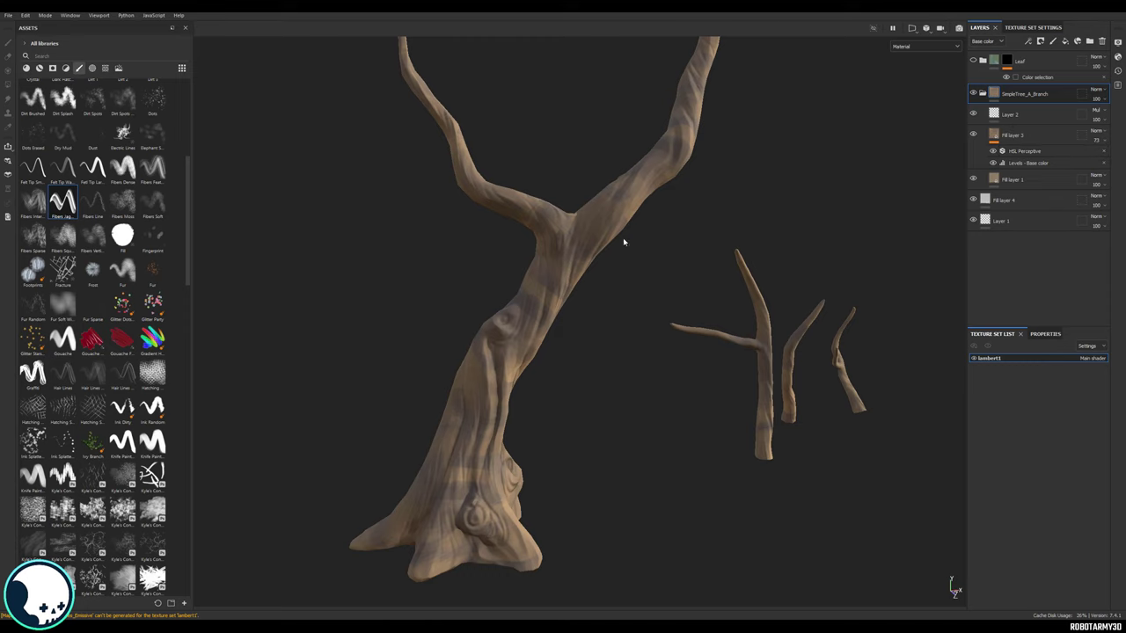
Step: Set the UV rotation of the Paint_Strokes_Wood_01 fill layer to 279.8 and its opacity to 61
{"action": "left_click_drag", "start_coordinate": [623, 238], "coordinate": [715, 118], "text": "alt"}
{"action": "middle_click_drag", "start_coordinate": [814, 150], "coordinate": [784, 204], "text": "alt"}
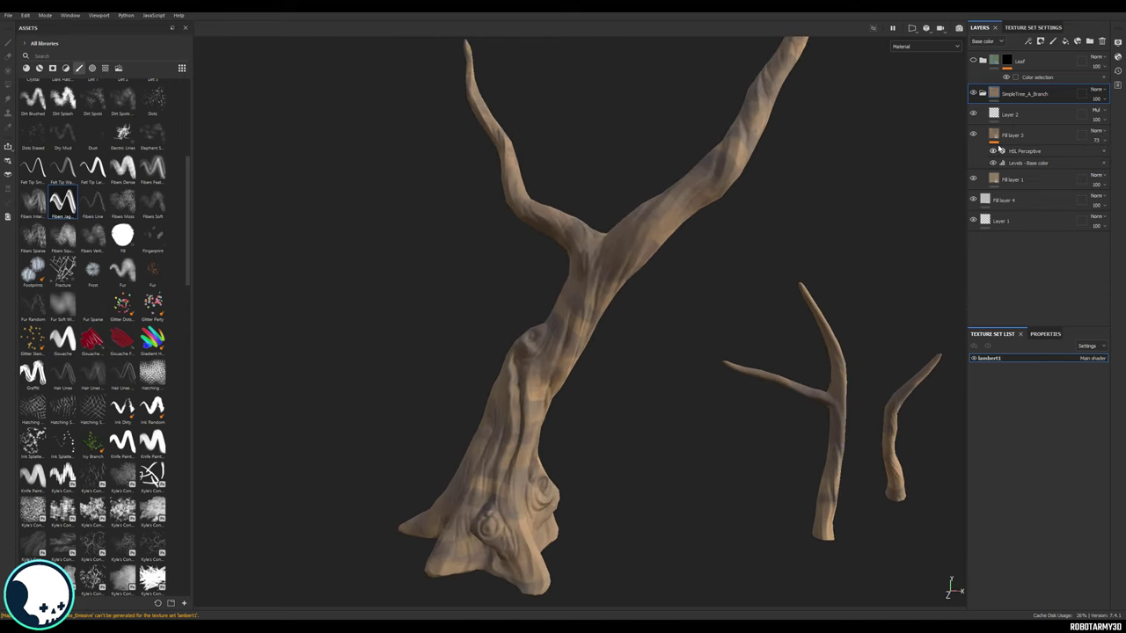
{"action": "left_click", "coordinate": [995, 137]}
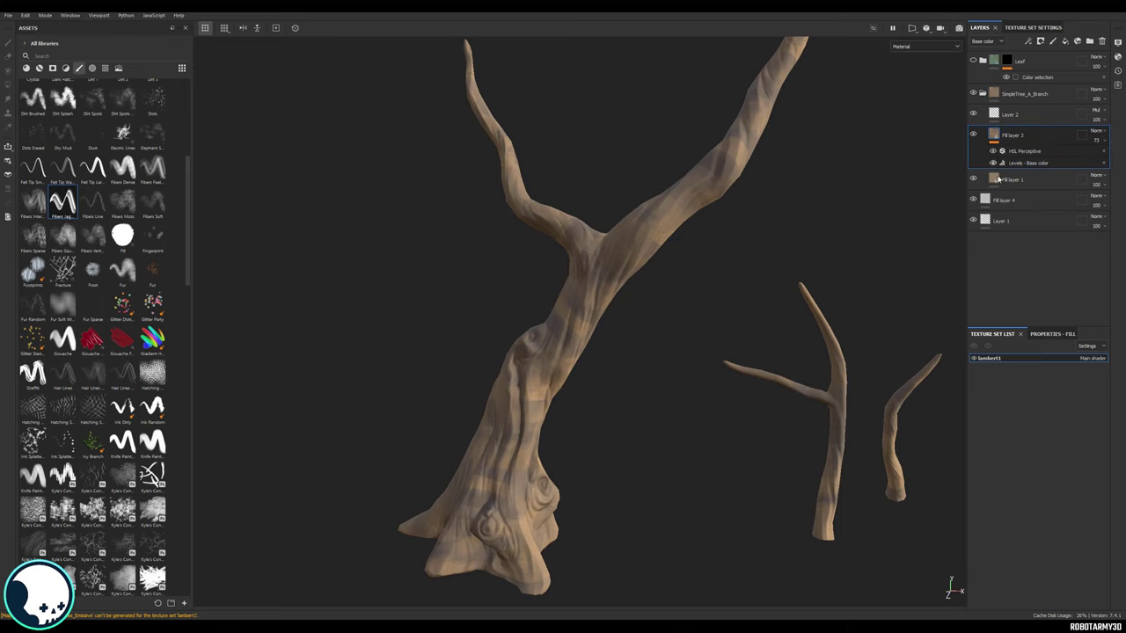
{"action": "left_click", "coordinate": [1053, 334]}
{"action": "left_click_drag", "start_coordinate": [1056, 327], "coordinate": [1055, 229]}
{"action": "left_click_drag", "start_coordinate": [1093, 336], "coordinate": [1073, 337]}
{"action": "left_click_drag", "start_coordinate": [695, 303], "coordinate": [805, 308], "text": "alt"}
{"action": "right_click_drag", "start_coordinate": [805, 308], "coordinate": [792, 273], "text": "alt"}
{"action": "mouse_move", "coordinate": [792, 273]}
{"action": "left_mouse_down", "text": "alt"}
{"action": "mouse_move", "coordinate": [865, 264]}
{"action": "mouse_move", "coordinate": [774, 273]}
{"action": "left_mouse_up", "text": "alt"}
{"action": "left_click", "coordinate": [1091, 140]}
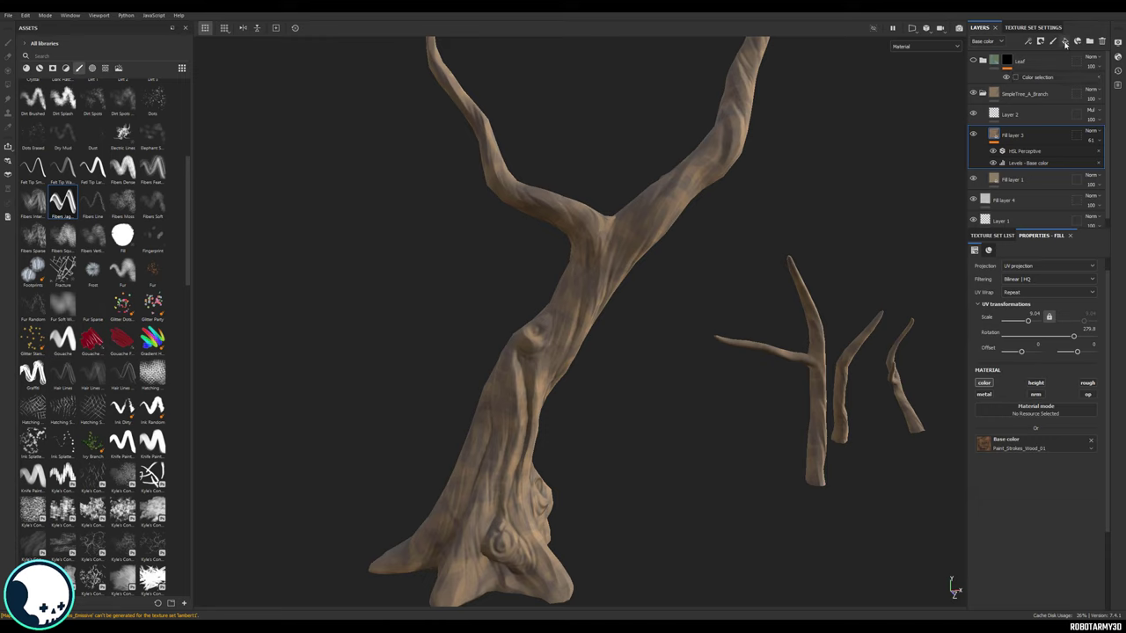
Step: Duplicate Fill layer 1 and move the copy above the wood strokes fill layer, directly below Layer 2
{"action": "right_click", "coordinate": [1012, 180]}
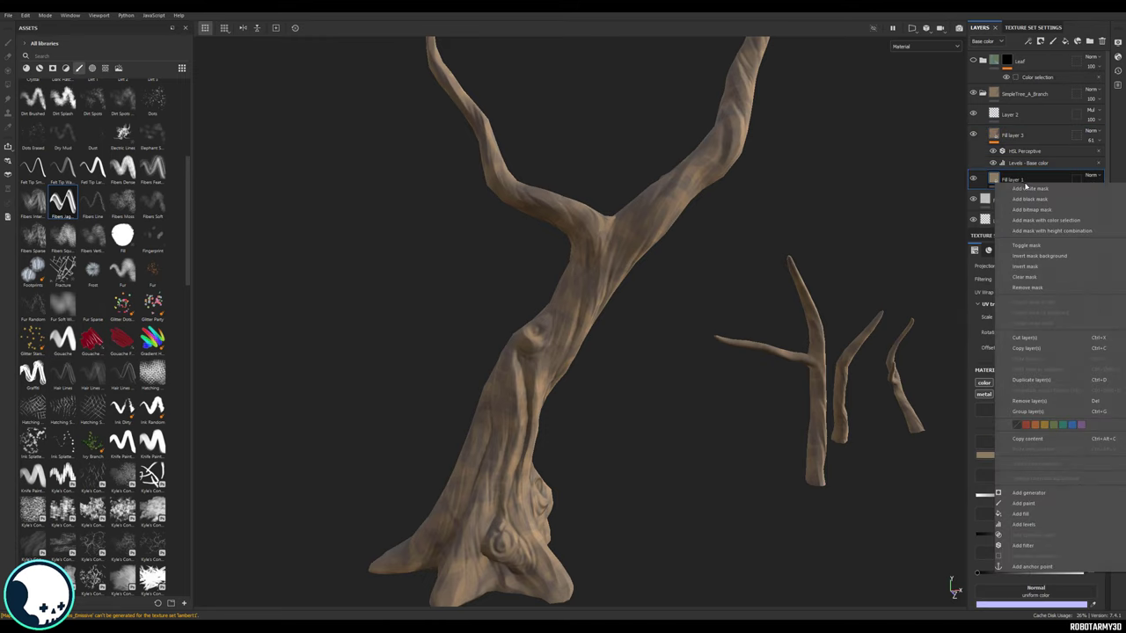
{"action": "left_click", "coordinate": [1038, 380]}
{"action": "left_click_drag", "start_coordinate": [1012, 180], "coordinate": [1013, 137]}
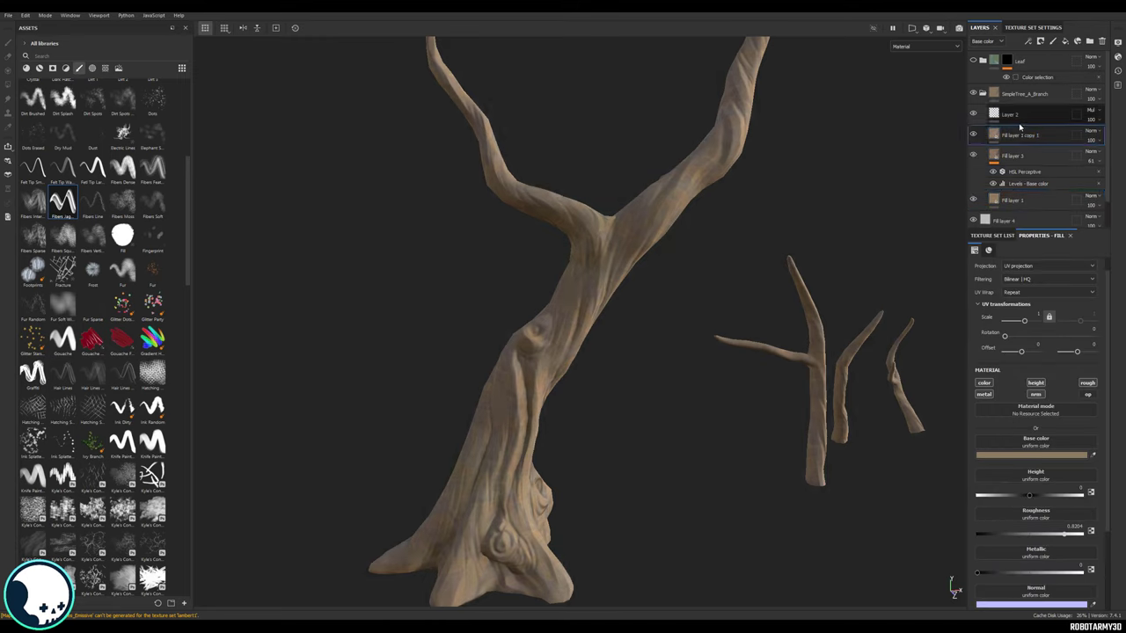
Step: Change the base color of Fill layer 1 copy 1 to a muted green with saturation 0.228 and value 0.685
{"action": "left_click", "coordinate": [1031, 455]}
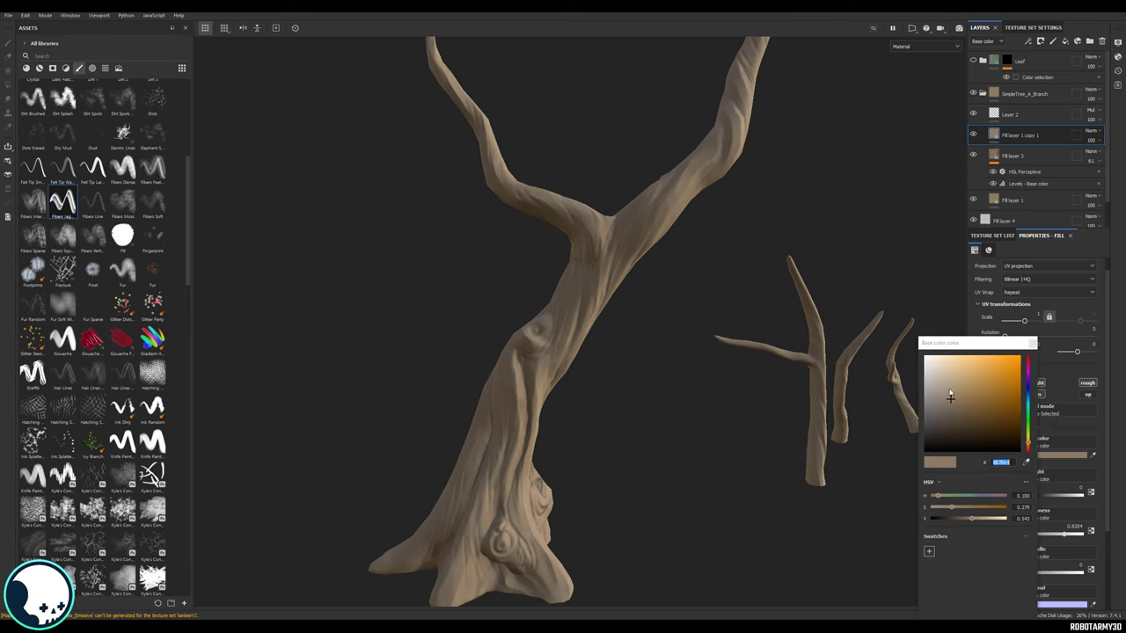
{"action": "left_click", "coordinate": [946, 386]}
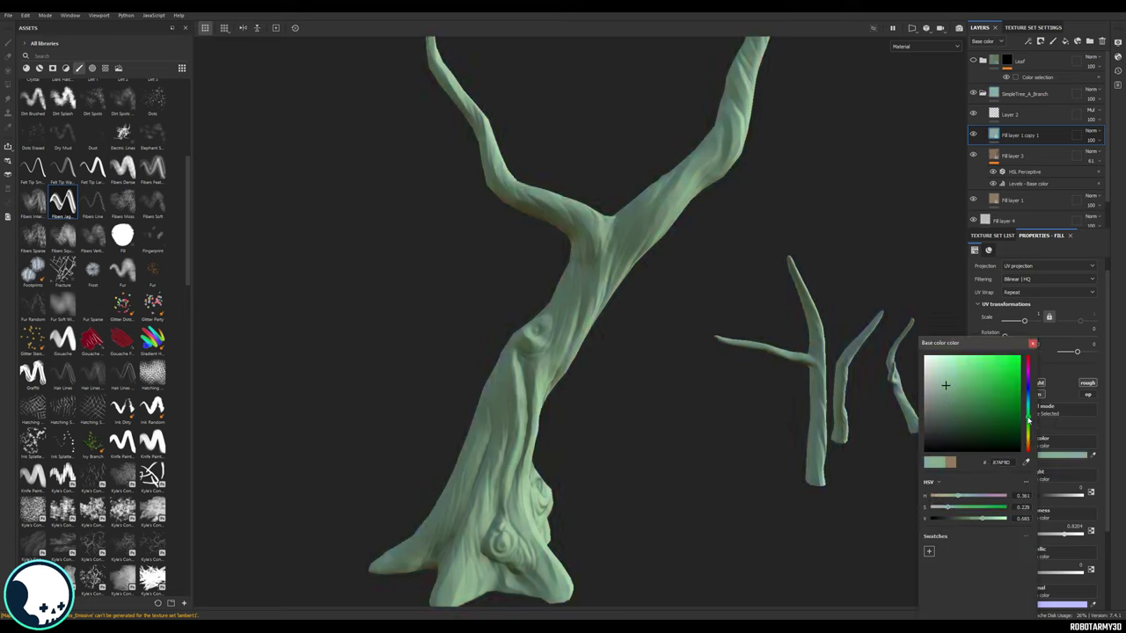
{"action": "left_click", "coordinate": [1032, 343]}
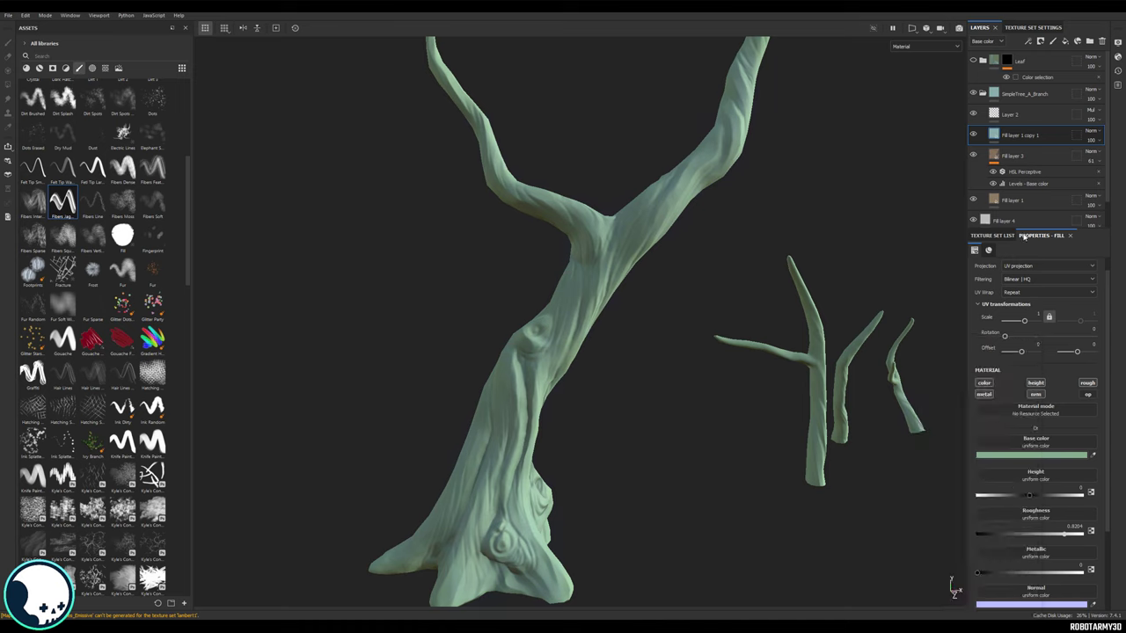
Step: Add a black mask with a Mask Editor generator to the green fill layer
{"action": "right_click", "coordinate": [994, 134]}
{"action": "left_click", "coordinate": [1031, 149]}
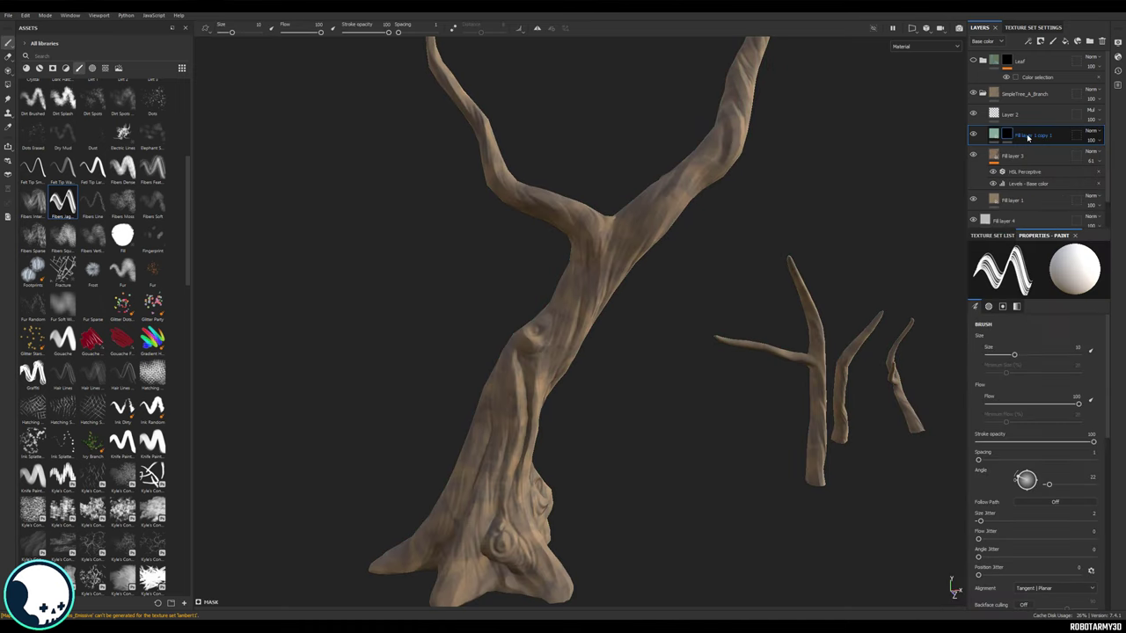
{"action": "right_click", "coordinate": [1028, 138]}
{"action": "left_click", "coordinate": [1055, 445]}
{"action": "left_click", "coordinate": [1044, 267]}
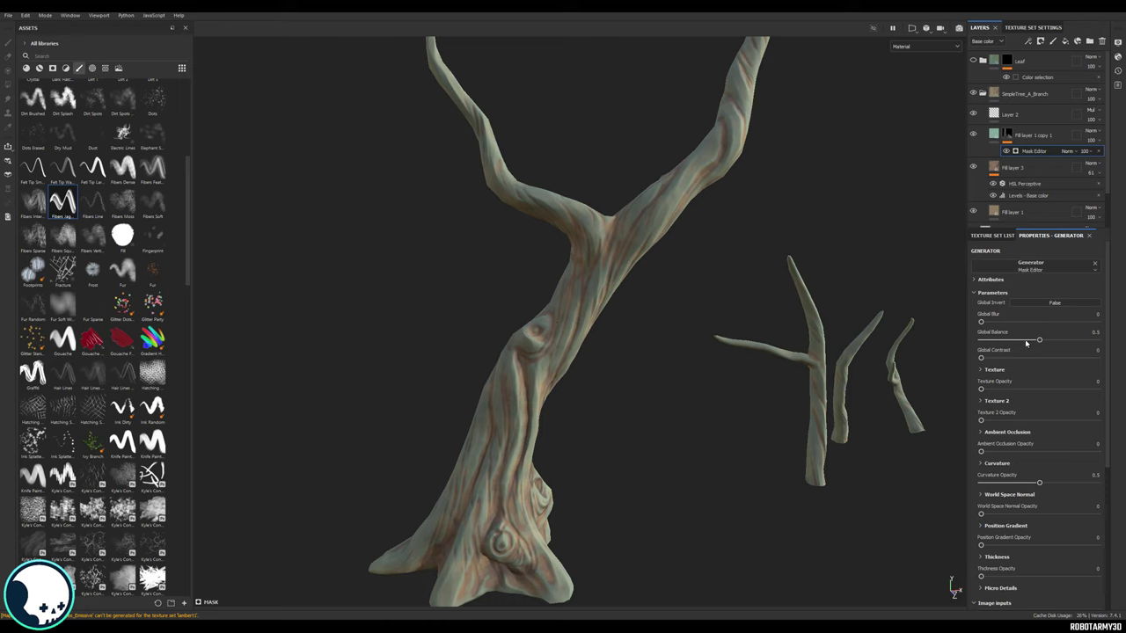
Step: Set the generator's Global Balance to 0.36 and its curvature weights to Sharp 0.54, Fine 0.27, Soft 0.68, Medium 0.45, Large 0.53, Big 0.29, Huge 0.02
{"action": "mouse_move", "coordinate": [1032, 341]}
{"action": "left_mouse_down"}
{"action": "mouse_move", "coordinate": [1012, 341]}
{"action": "mouse_move", "coordinate": [1030, 339]}
{"action": "left_mouse_up"}
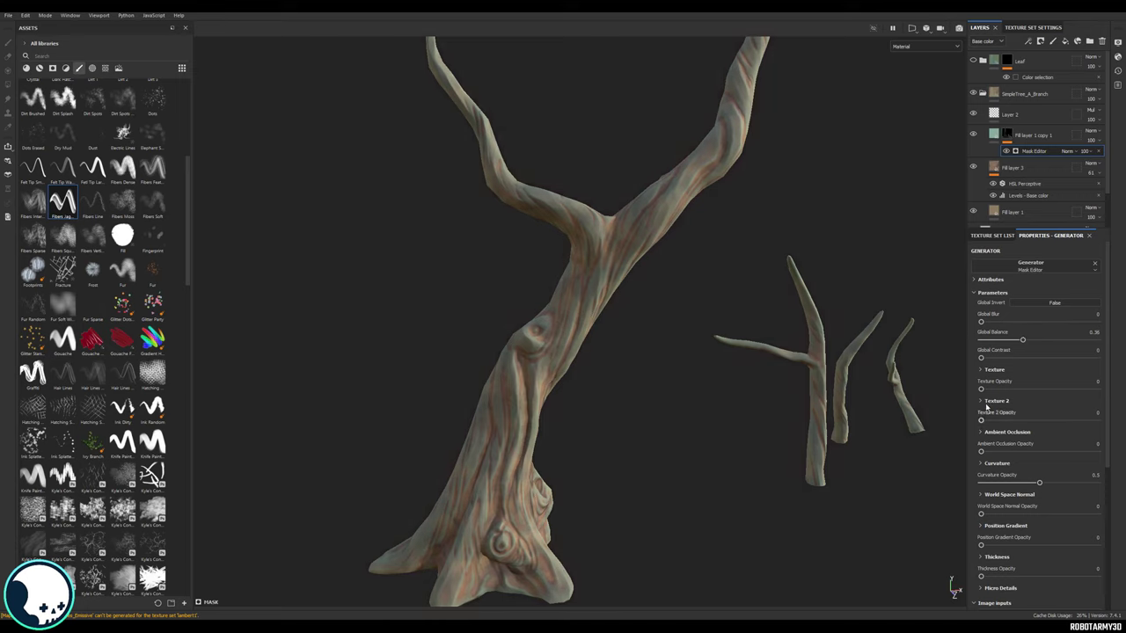
{"action": "left_click", "coordinate": [981, 463]}
{"action": "scroll", "coordinate": [1037, 415], "scroll_direction": "down", "scroll_amount": 4}
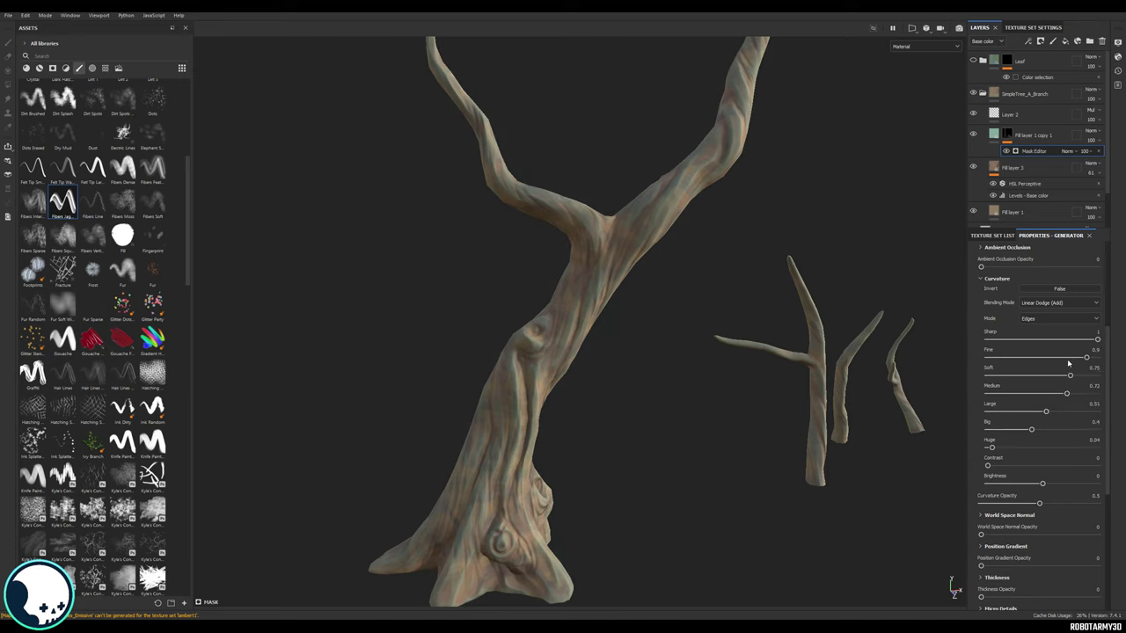
{"action": "left_click", "coordinate": [1091, 130]}
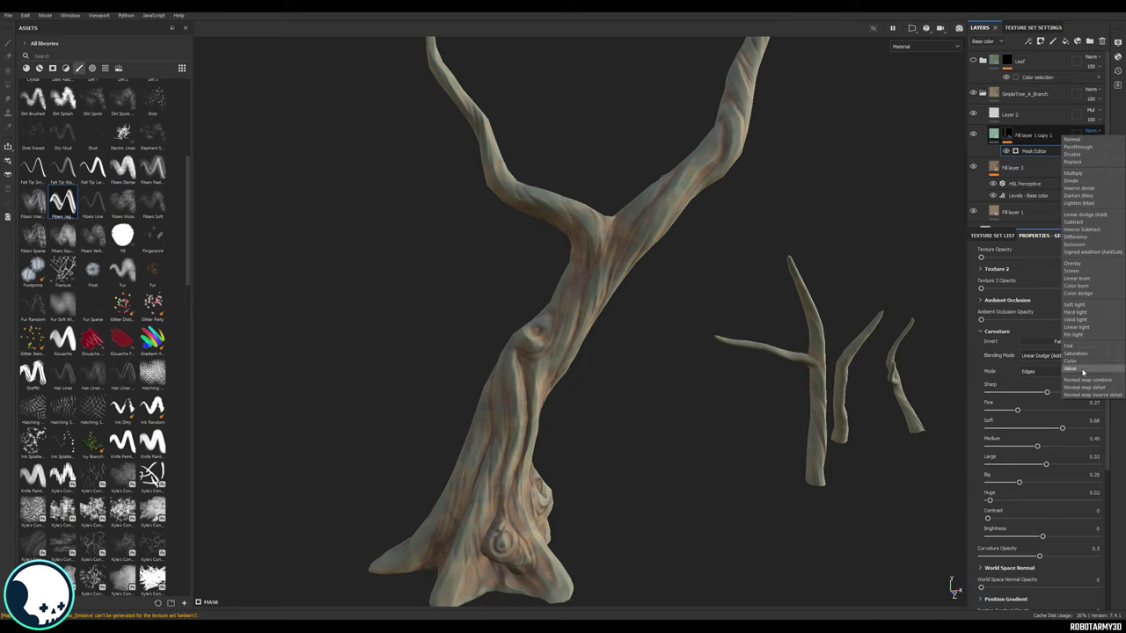
{"action": "left_click", "coordinate": [1083, 372]}
{"action": "key", "text": "ctrl+z"}
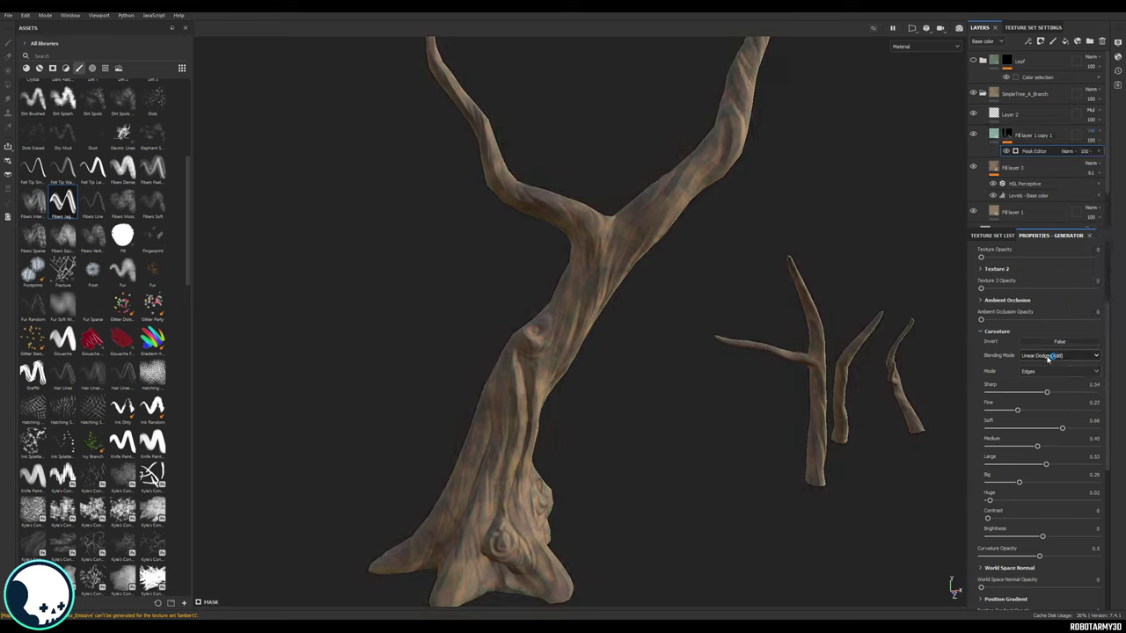
{"action": "key", "text": "ctrl+z"}
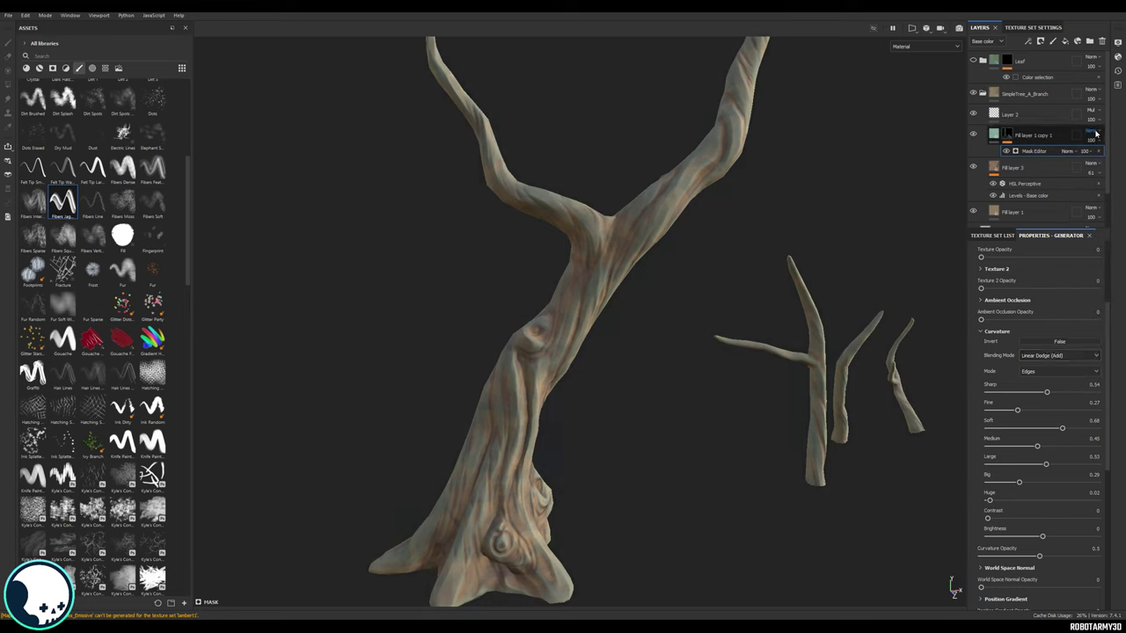
Step: Set the blend mode of Fill layer 1 copy 1 to Value and its opacity to 85
{"action": "left_click", "coordinate": [1094, 132]}
{"action": "left_click", "coordinate": [1080, 372]}
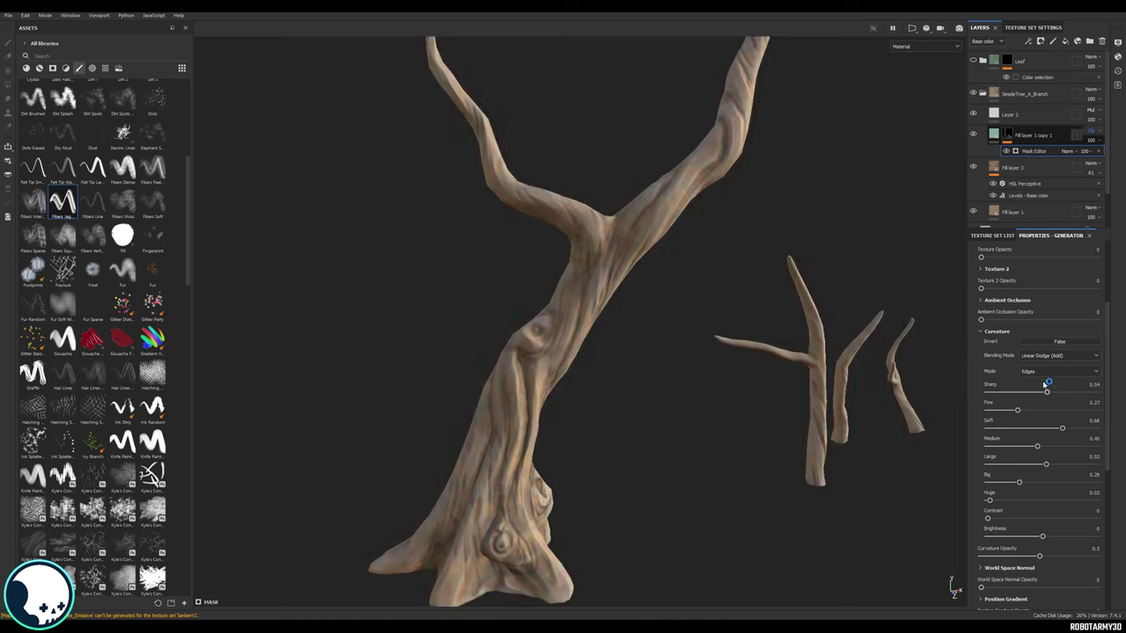
{"action": "left_click", "coordinate": [1098, 141]}
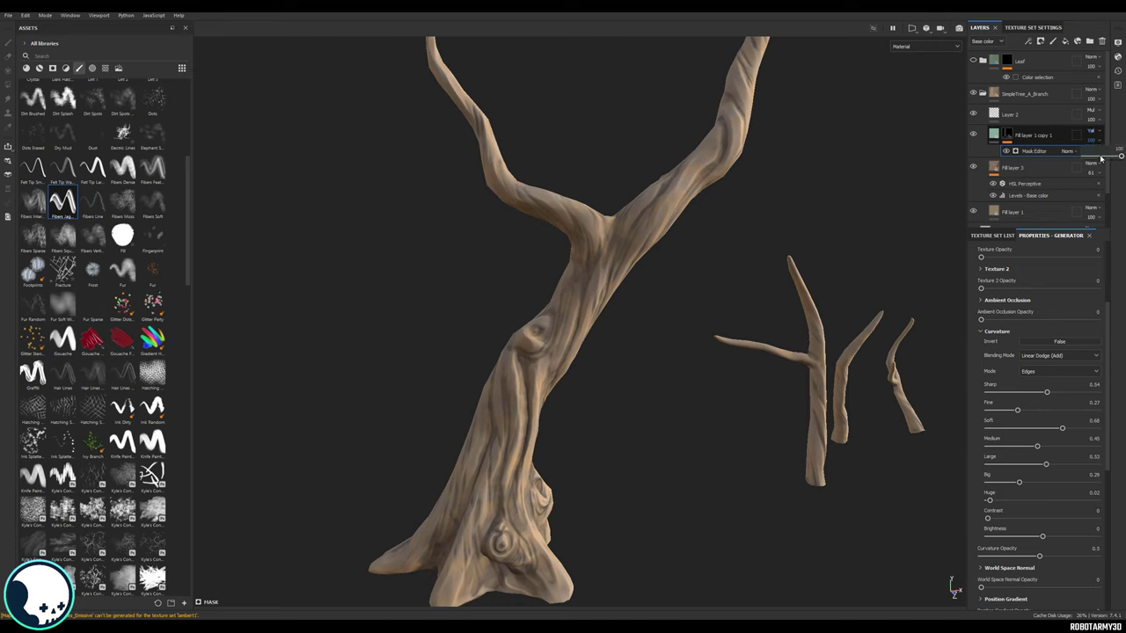
{"action": "left_click_drag", "start_coordinate": [1101, 158], "coordinate": [1125, 157]}
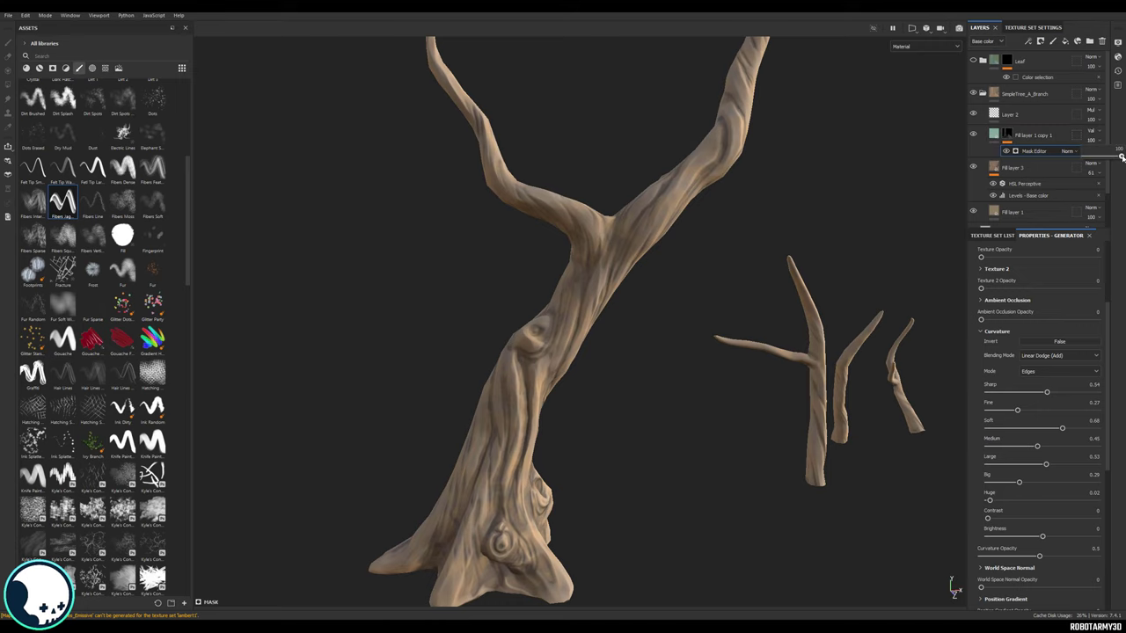
{"action": "scroll", "coordinate": [1094, 139], "scroll_direction": "down", "scroll_amount": 4}
{"action": "left_click_drag", "start_coordinate": [688, 324], "coordinate": [709, 289], "text": "alt"}
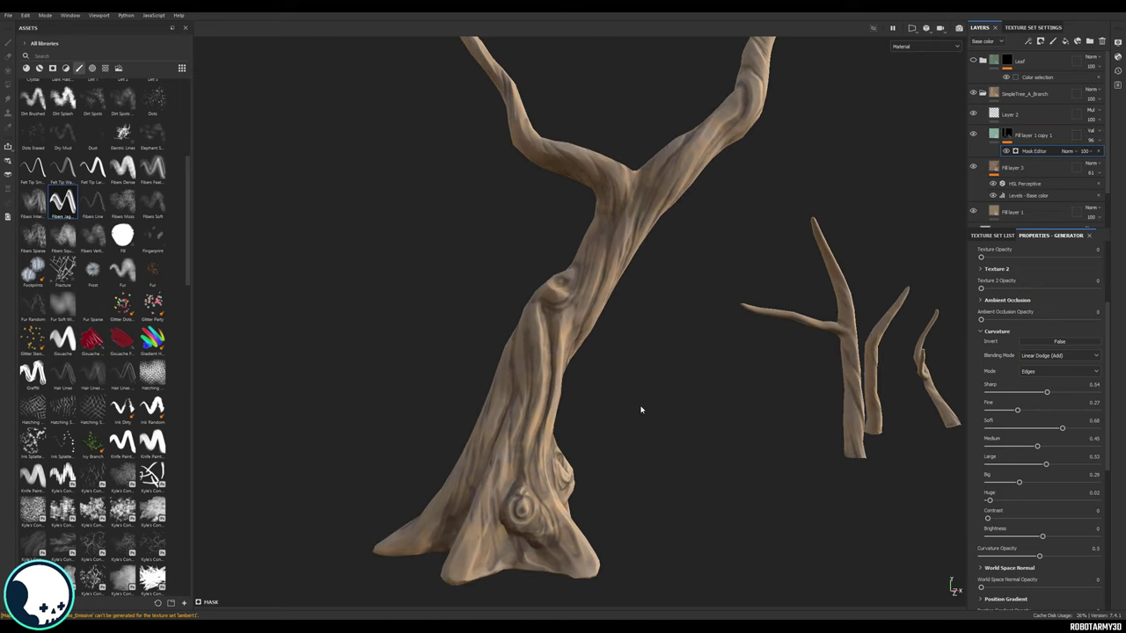
{"action": "left_click_drag", "start_coordinate": [641, 410], "coordinate": [695, 435], "text": "alt"}
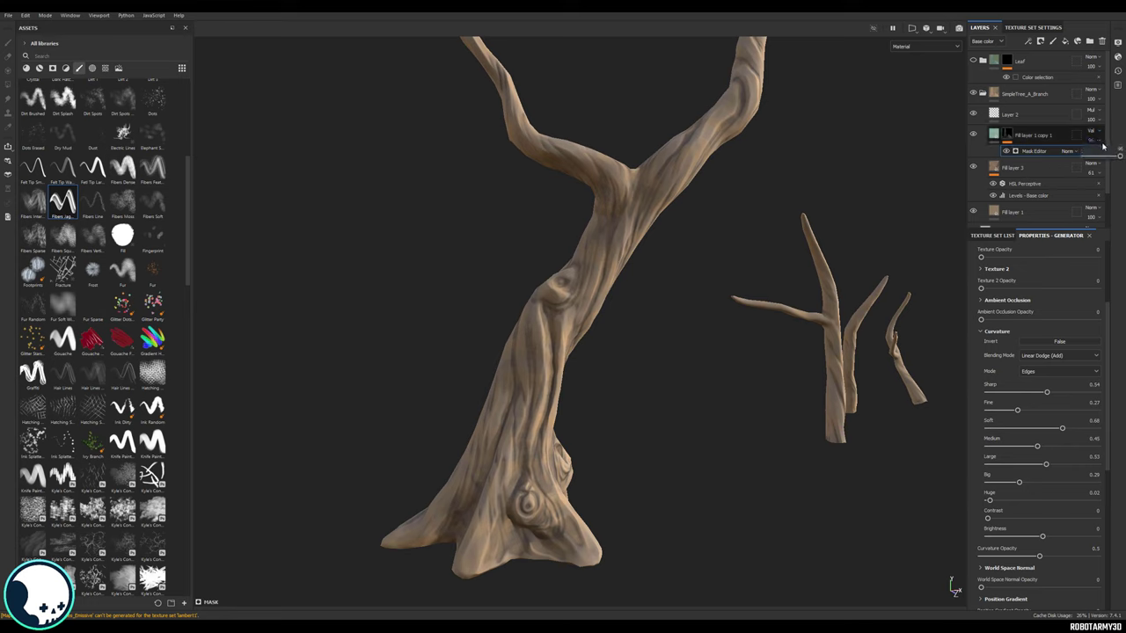
{"action": "left_click", "coordinate": [1105, 156]}
Step: Duplicate Fill layer 1 copy 1 together with its mask
{"action": "right_click", "coordinate": [994, 137]}
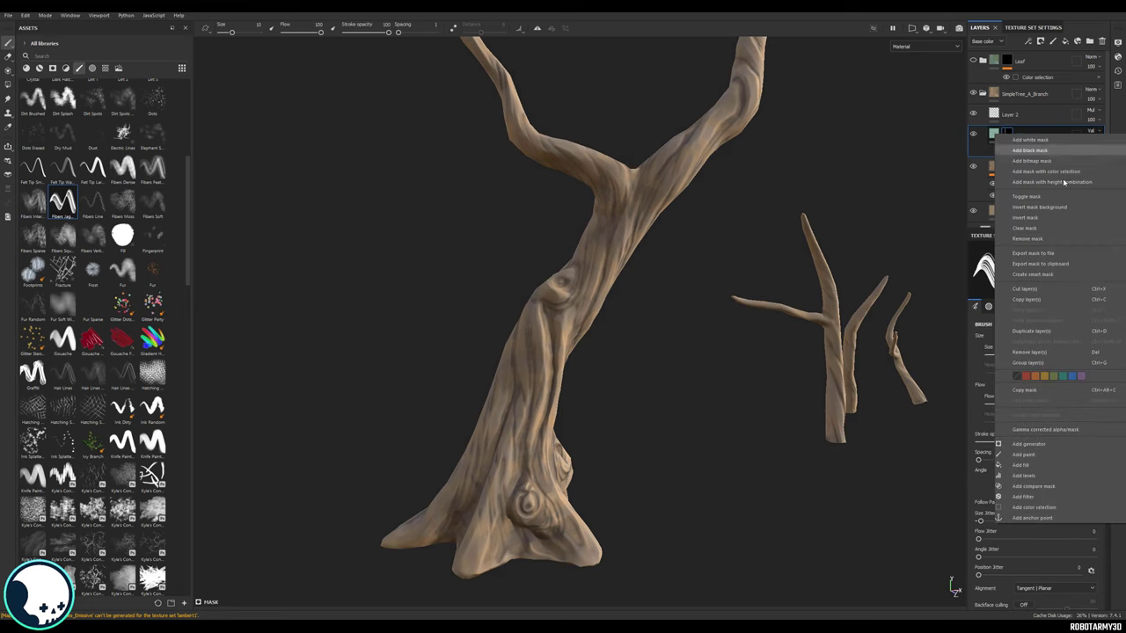
{"action": "left_click", "coordinate": [1012, 157]}
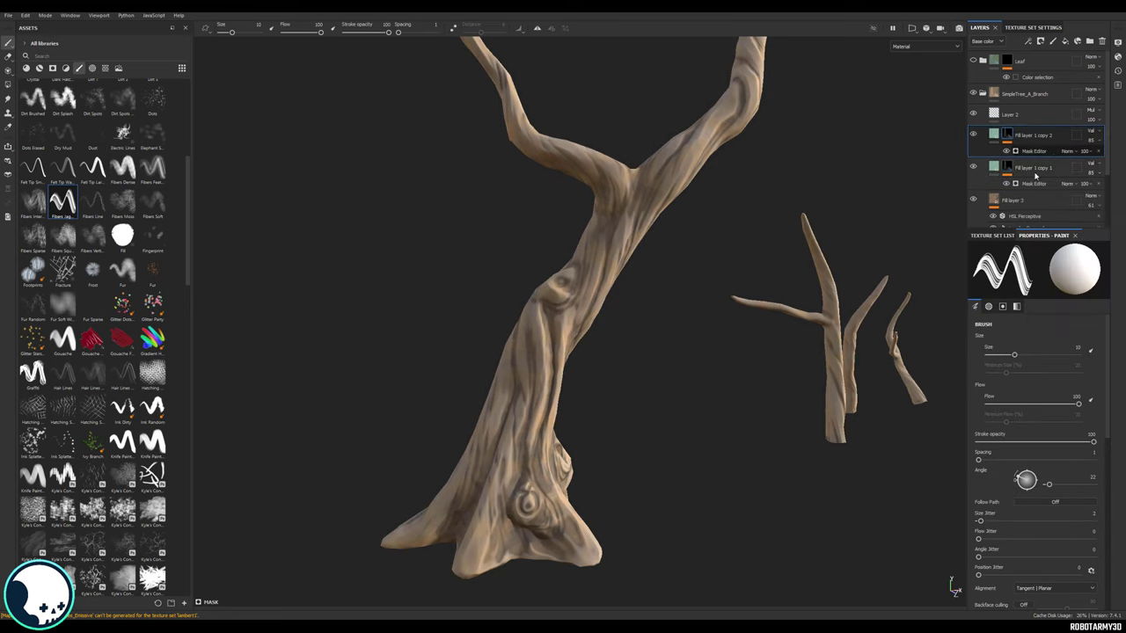
{"action": "left_click", "coordinate": [1021, 151]}
Step: Give the duplicated fill layer a lighter mint green base color, HSV 0.416, 0.203, 0.849, and set its opacity to 100
{"action": "left_click", "coordinate": [994, 135]}
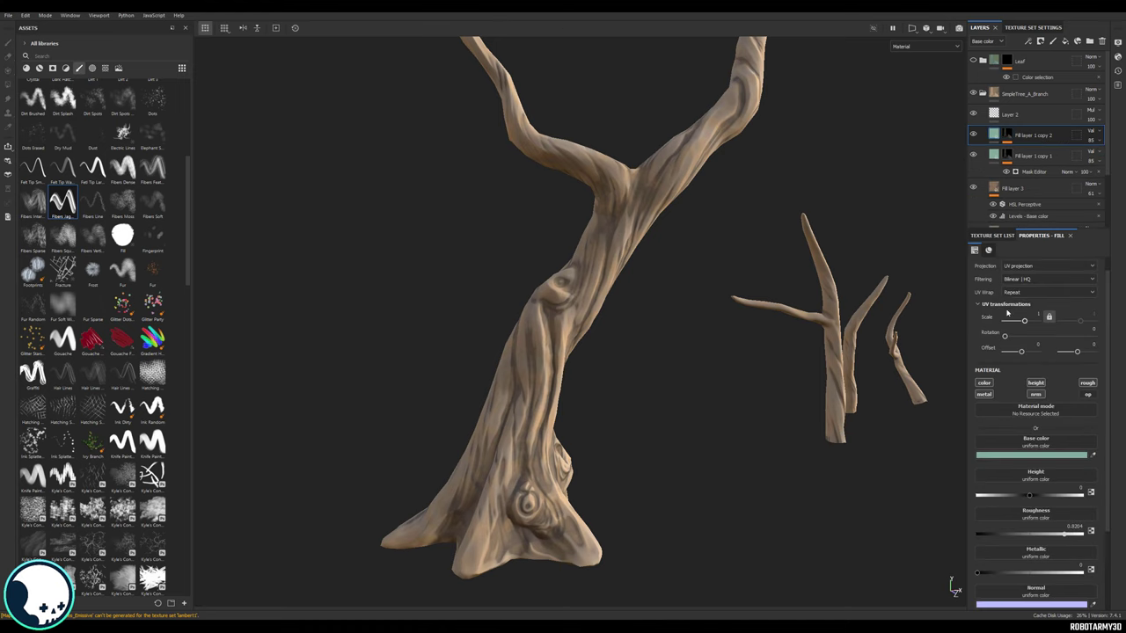
{"action": "left_click", "coordinate": [1021, 456]}
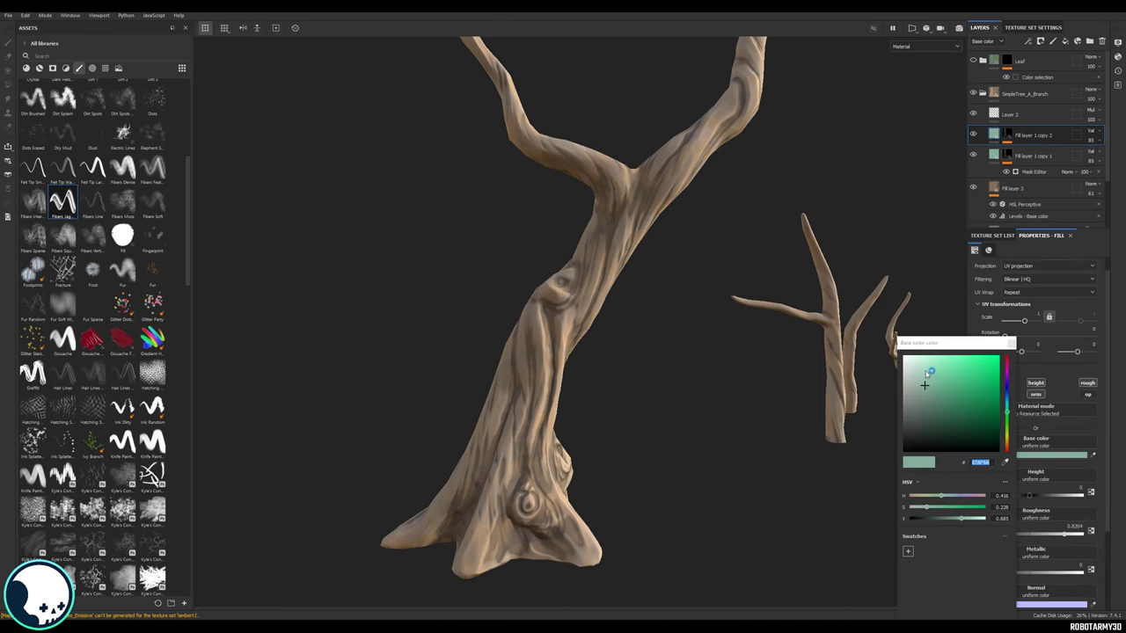
{"action": "left_click", "coordinate": [922, 370]}
{"action": "left_click", "coordinate": [1013, 345]}
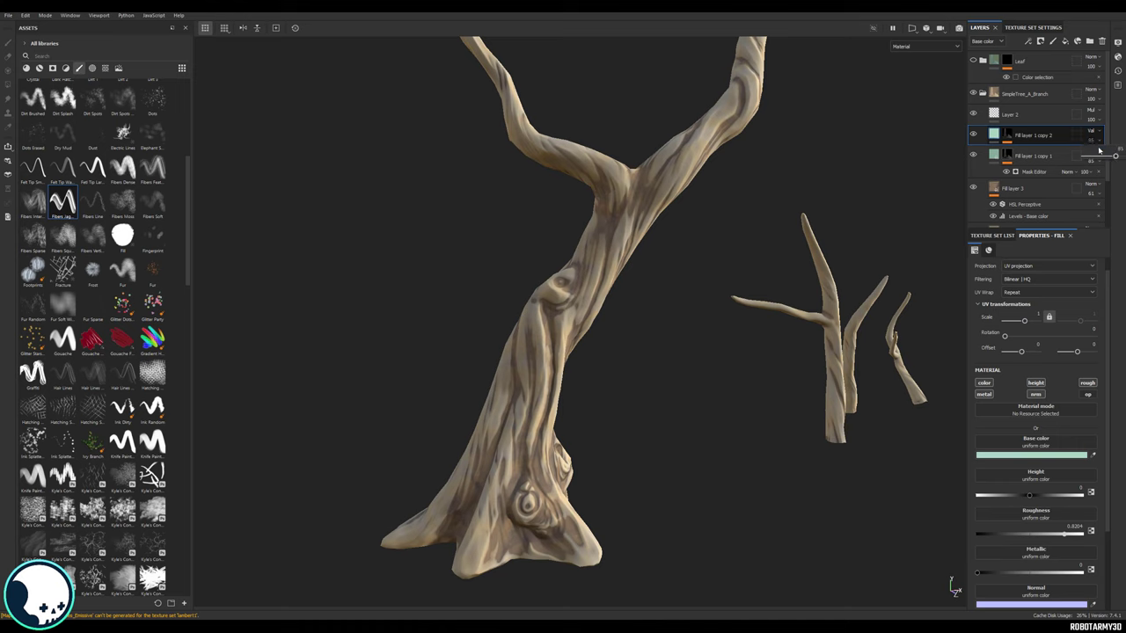
{"action": "middle_click_drag", "start_coordinate": [732, 241], "coordinate": [762, 204], "text": "alt"}
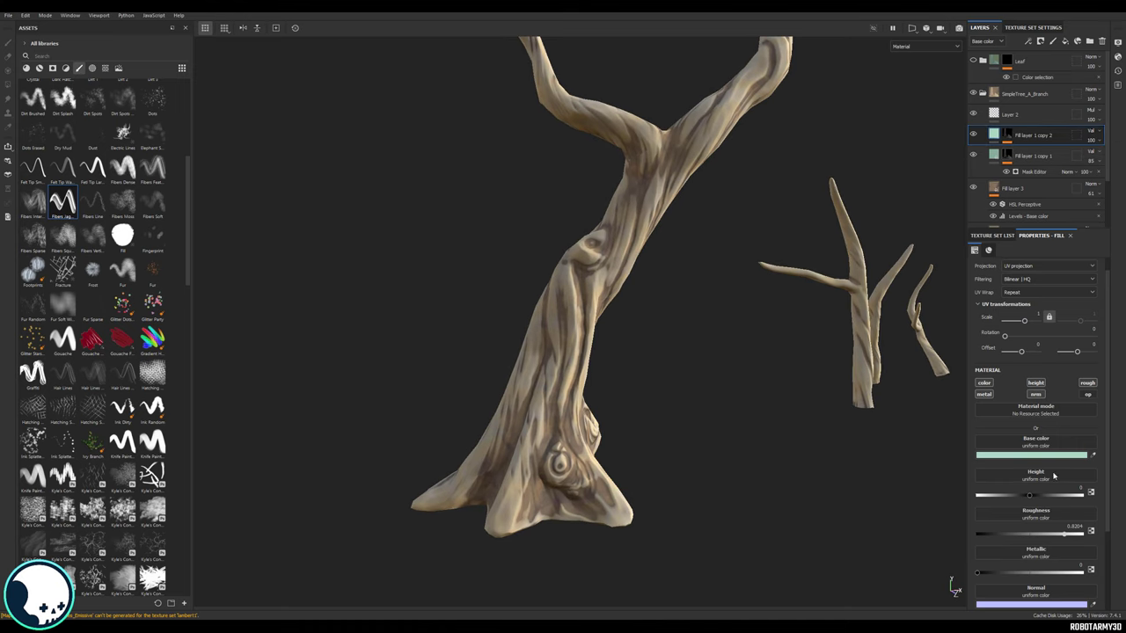
Step: In the duplicate's Mask Editor, set curvature Huge, Big, Large, Medium and Soft to 0, Sharp to 1 and Fine to 0.9
{"action": "left_click", "coordinate": [1009, 142]}
{"action": "left_click", "coordinate": [1030, 151]}
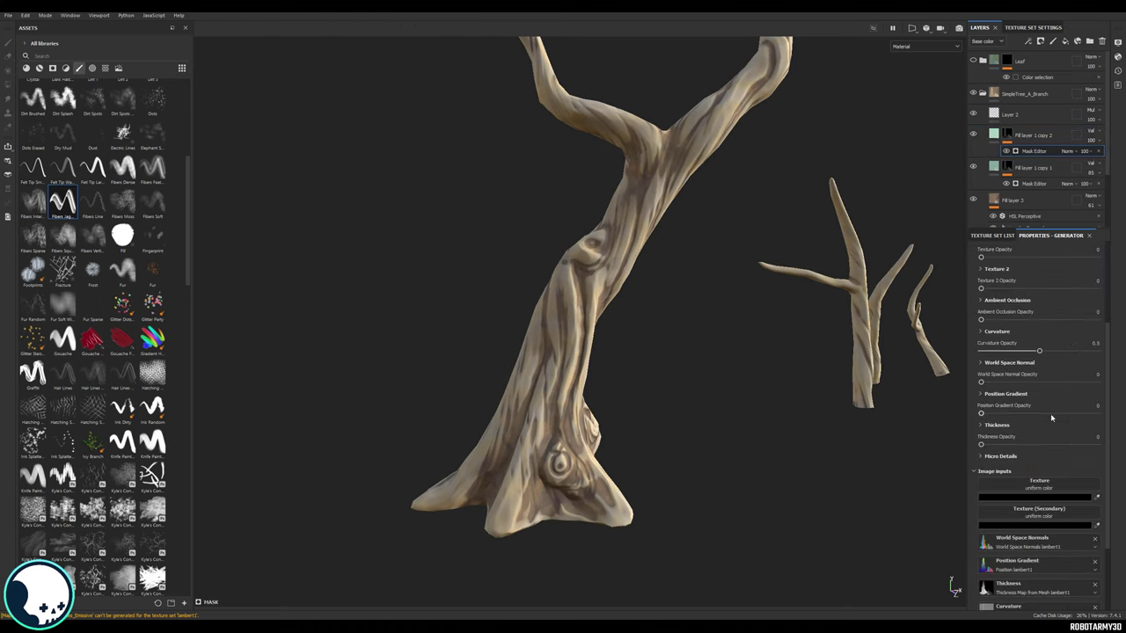
{"action": "left_click", "coordinate": [982, 332]}
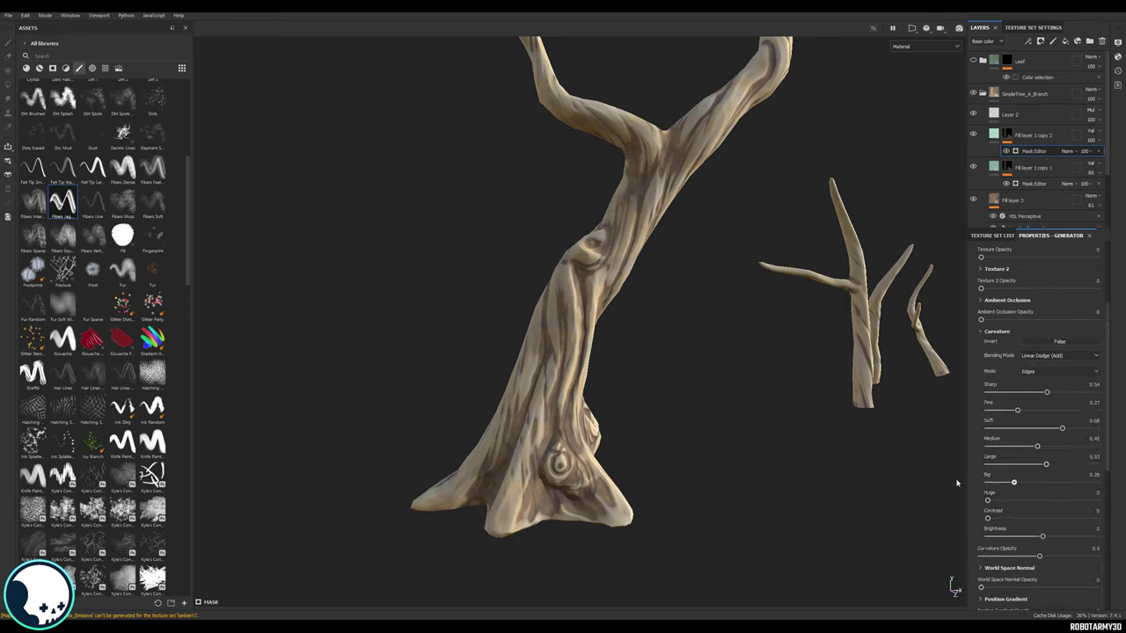
{"action": "left_click_drag", "start_coordinate": [957, 483], "coordinate": [955, 482]}
{"action": "left_click_drag", "start_coordinate": [1046, 464], "coordinate": [953, 464]}
{"action": "left_click_drag", "start_coordinate": [1037, 446], "coordinate": [959, 446]}
{"action": "left_click_drag", "start_coordinate": [1062, 429], "coordinate": [964, 429]}
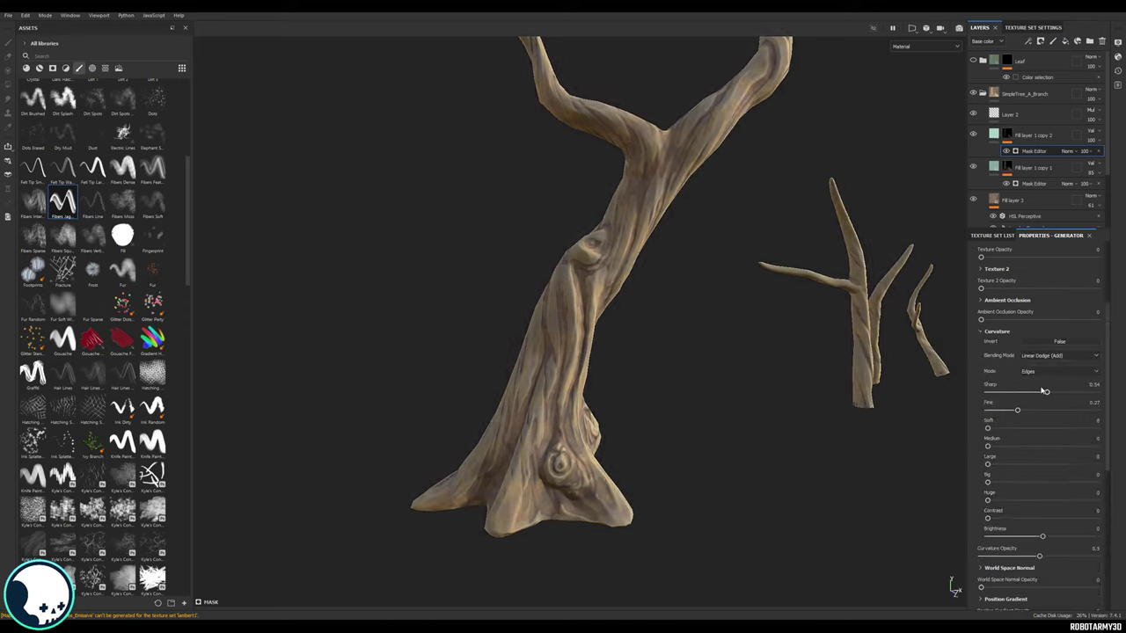
{"action": "left_click_drag", "start_coordinate": [1045, 391], "coordinate": [1100, 393]}
{"action": "mouse_move", "coordinate": [1018, 410]}
{"action": "left_mouse_down"}
{"action": "mouse_move", "coordinate": [1113, 410]}
{"action": "mouse_move", "coordinate": [1086, 410]}
{"action": "left_mouse_up"}
Step: Refine the duplicate's edge mask with curvature Soft 0.26 and Fine 0.97, Global Balance 0.46 and Global Contrast 0.18
{"action": "scroll", "coordinate": [673, 229], "scroll_direction": "up", "scroll_amount": 5}
{"action": "middle_click_drag", "start_coordinate": [674, 276], "coordinate": [683, 251], "text": "alt"}
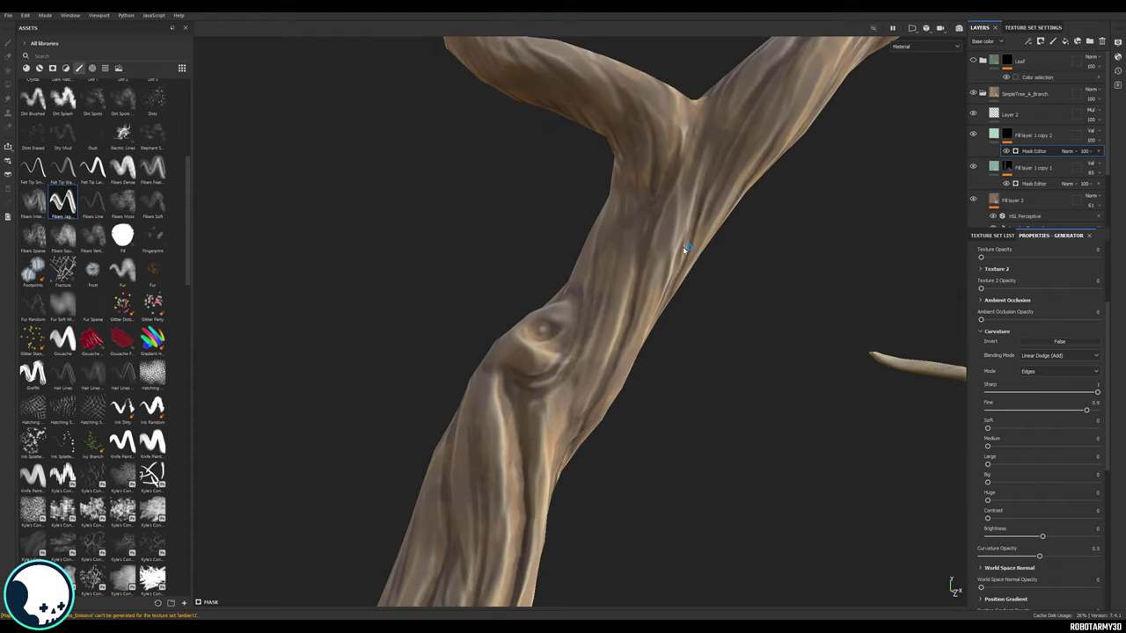
{"action": "mouse_move", "coordinate": [987, 427]}
{"action": "left_mouse_down"}
{"action": "mouse_move", "coordinate": [1063, 428]}
{"action": "mouse_move", "coordinate": [1024, 428]}
{"action": "left_mouse_up"}
{"action": "mouse_move", "coordinate": [1034, 419]}
{"action": "left_mouse_down"}
{"action": "mouse_move", "coordinate": [1025, 412]}
{"action": "mouse_move", "coordinate": [1100, 410]}
{"action": "mouse_move", "coordinate": [1113, 421]}
{"action": "mouse_move", "coordinate": [1094, 411]}
{"action": "left_mouse_up"}
{"action": "scroll", "coordinate": [422, 319], "scroll_direction": "down", "scroll_amount": 5}
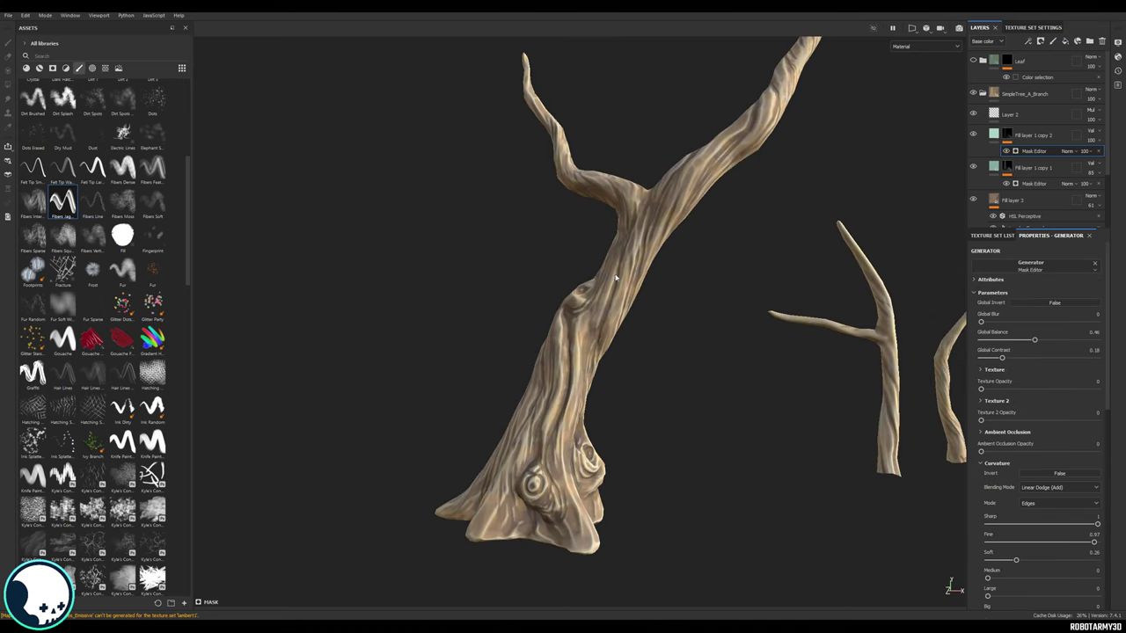
Step: Check the highlights around the trunk and reduce the opacity of Fill layer 1 copy 2 to 38
{"action": "left_click_drag", "start_coordinate": [600, 380], "coordinate": [730, 356], "text": "alt"}
{"action": "right_click_drag", "start_coordinate": [633, 332], "coordinate": [785, 366], "text": "alt"}
{"action": "left_click_drag", "start_coordinate": [786, 363], "coordinate": [606, 409], "text": "alt"}
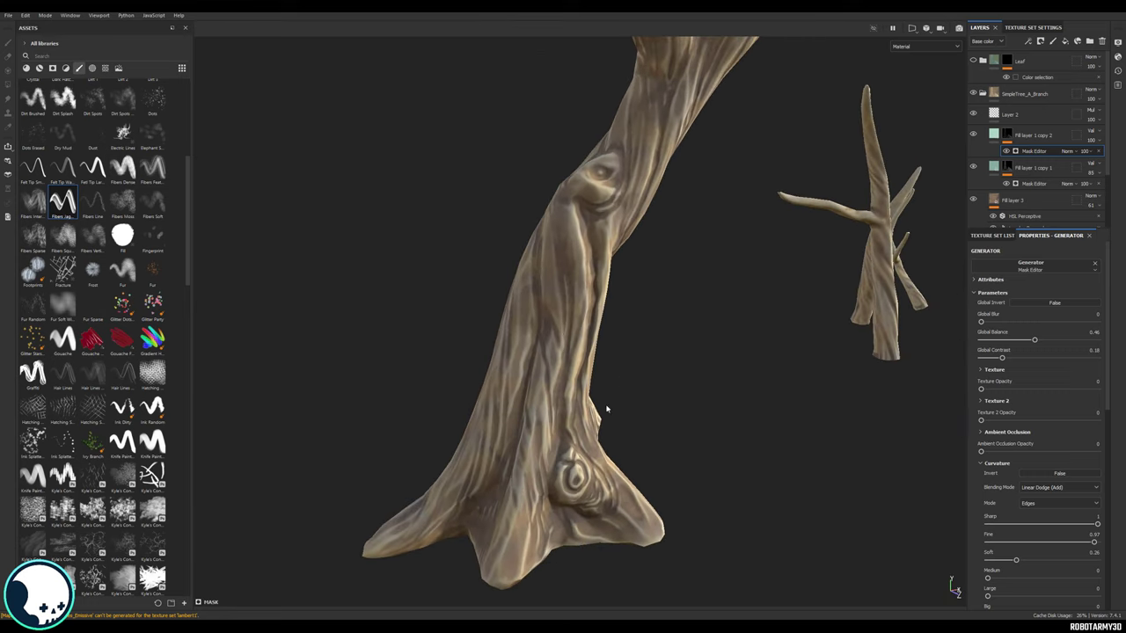
{"action": "left_click_drag", "start_coordinate": [652, 332], "coordinate": [711, 413], "text": "alt"}
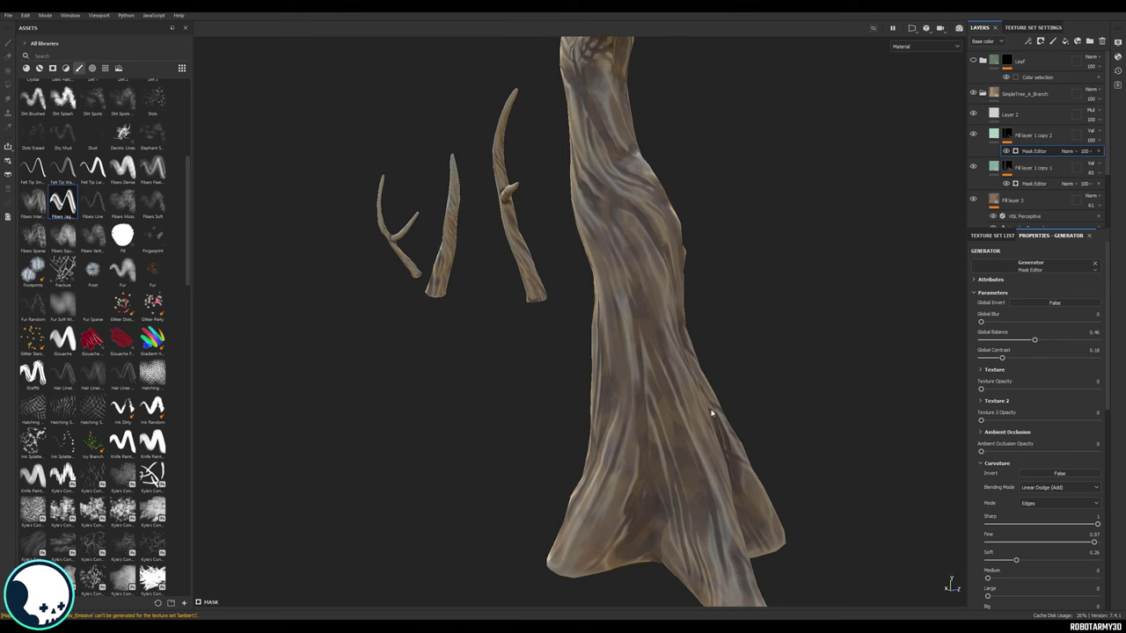
{"action": "left_click_drag", "start_coordinate": [824, 254], "coordinate": [622, 312], "text": "alt"}
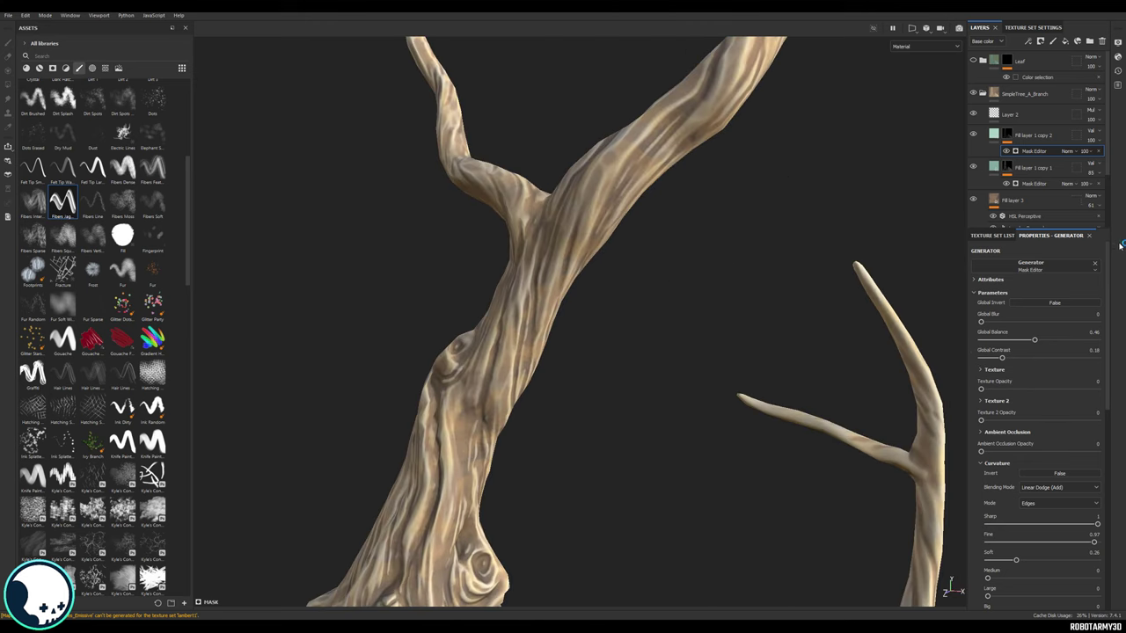
{"action": "left_click", "coordinate": [1101, 143]}
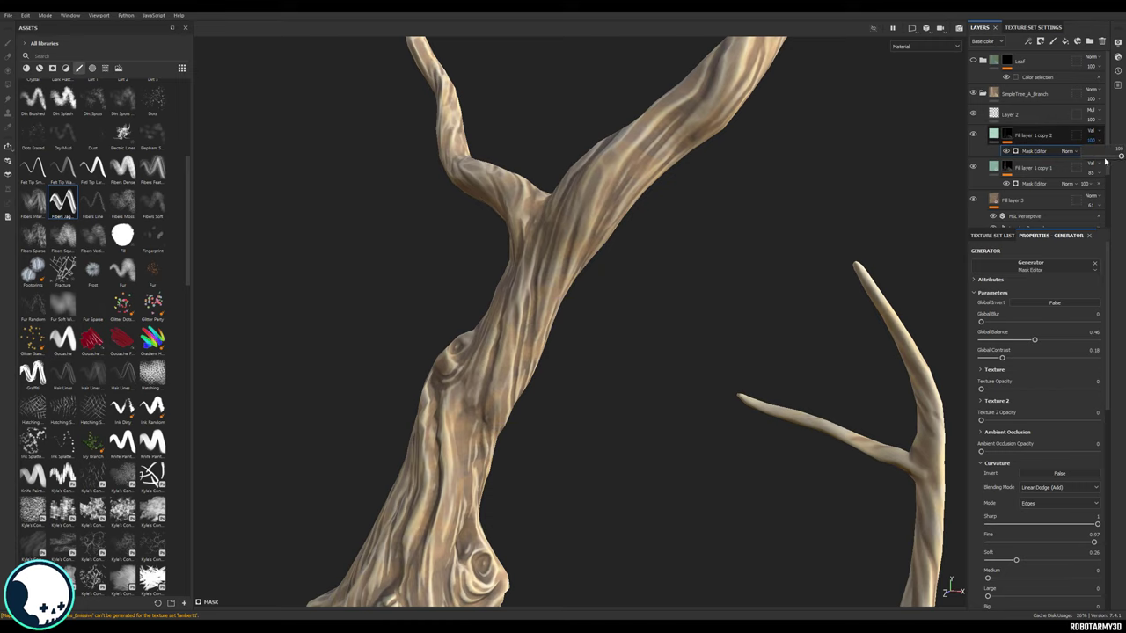
{"action": "mouse_move", "coordinate": [1116, 157]}
{"action": "left_mouse_down"}
{"action": "mouse_move", "coordinate": [1077, 154]}
{"action": "mouse_move", "coordinate": [1096, 158]}
{"action": "left_mouse_up"}
Step: Change the base color of Fill layer 1 copy 2 to a brighter turquoise, HSV 0.475, 0.425, 0.927
{"action": "right_click_drag", "start_coordinate": [817, 174], "coordinate": [490, 181], "text": "alt"}
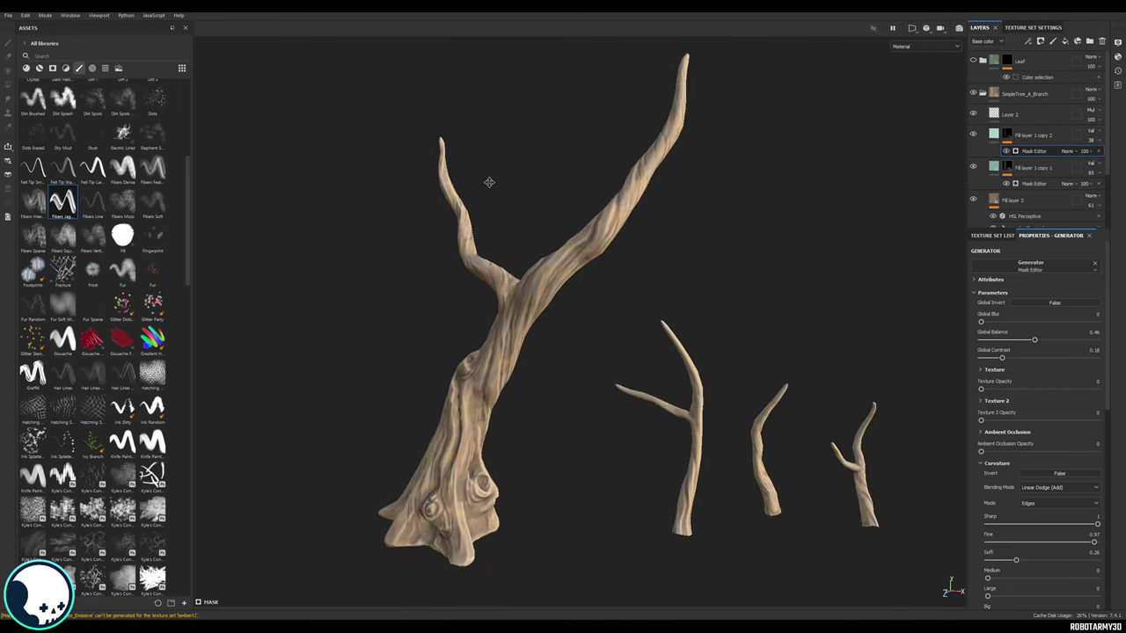
{"action": "middle_click_drag", "start_coordinate": [490, 182], "coordinate": [540, 120], "text": "alt"}
{"action": "left_click_drag", "start_coordinate": [539, 120], "coordinate": [721, 184], "text": "alt"}
{"action": "middle_click_drag", "start_coordinate": [722, 184], "coordinate": [757, 207], "text": "alt"}
{"action": "left_click", "coordinate": [996, 136]}
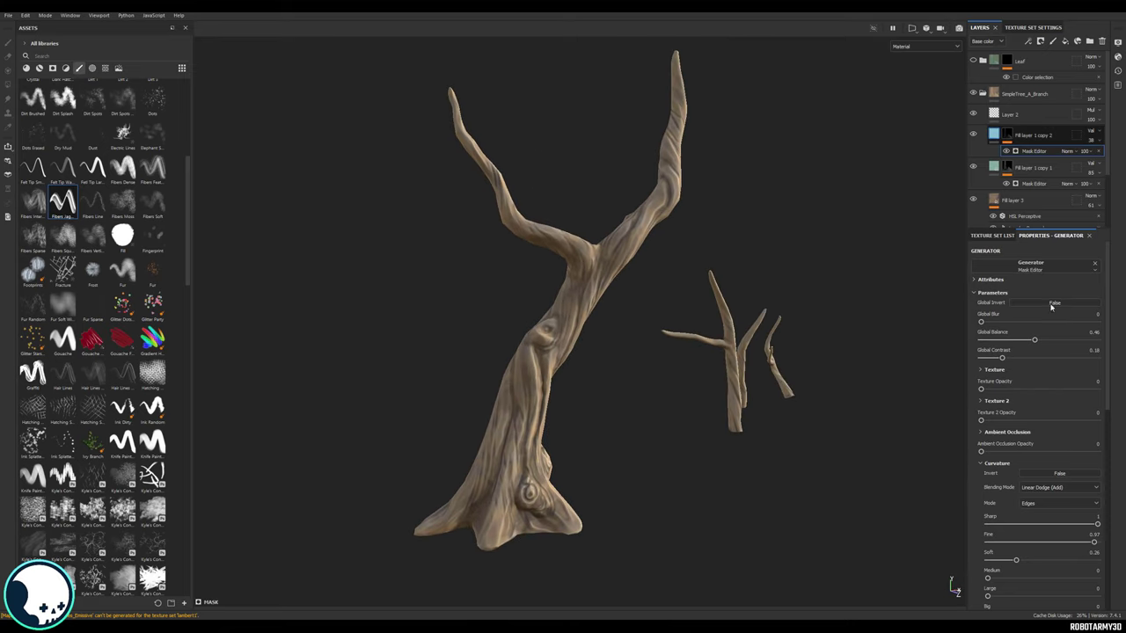
{"action": "left_click", "coordinate": [1038, 456]}
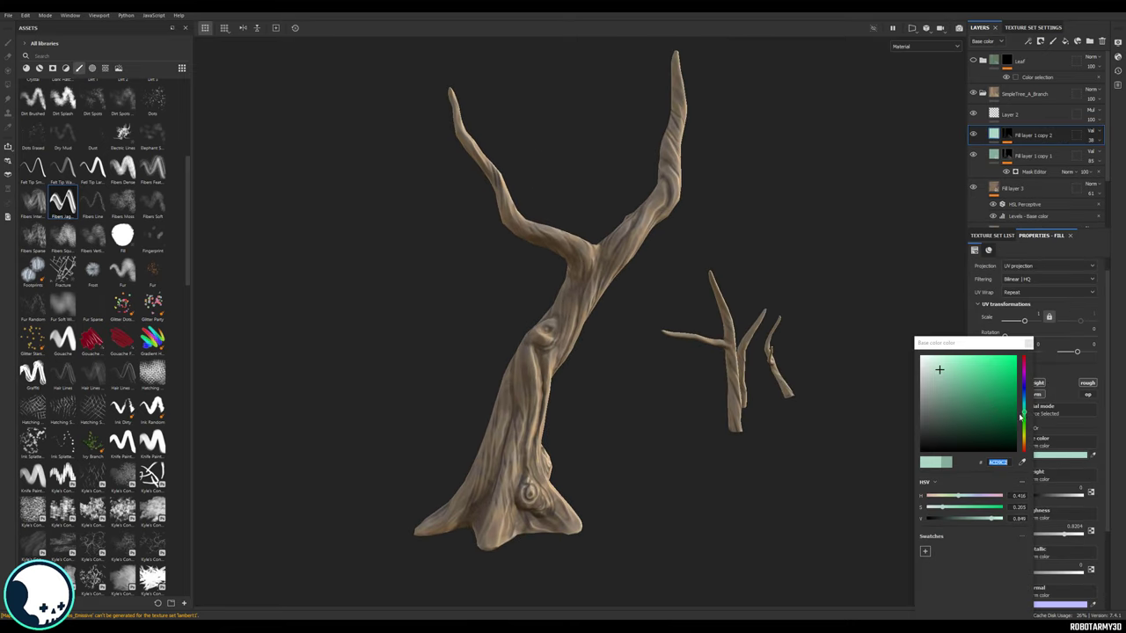
{"action": "mouse_move", "coordinate": [1021, 417]}
{"action": "left_mouse_down"}
{"action": "mouse_move", "coordinate": [1023, 377]}
{"action": "mouse_move", "coordinate": [1022, 414]}
{"action": "left_mouse_up"}
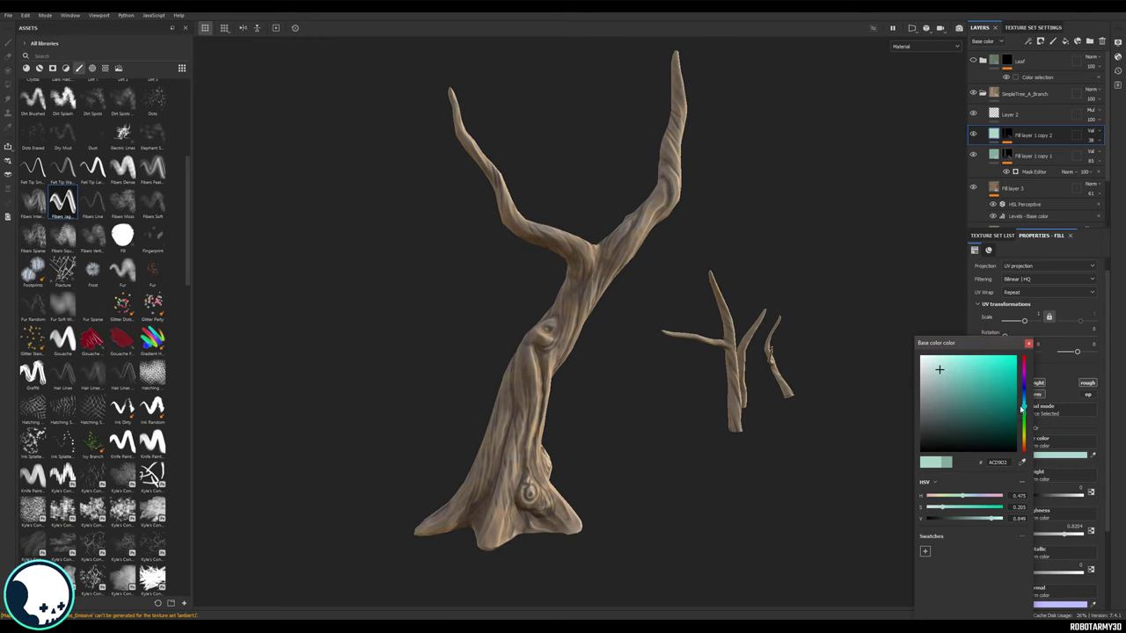
{"action": "mouse_move", "coordinate": [952, 390]}
{"action": "left_mouse_down"}
{"action": "mouse_move", "coordinate": [992, 377]}
{"action": "mouse_move", "coordinate": [950, 447]}
{"action": "mouse_move", "coordinate": [961, 364]}
{"action": "left_mouse_up"}
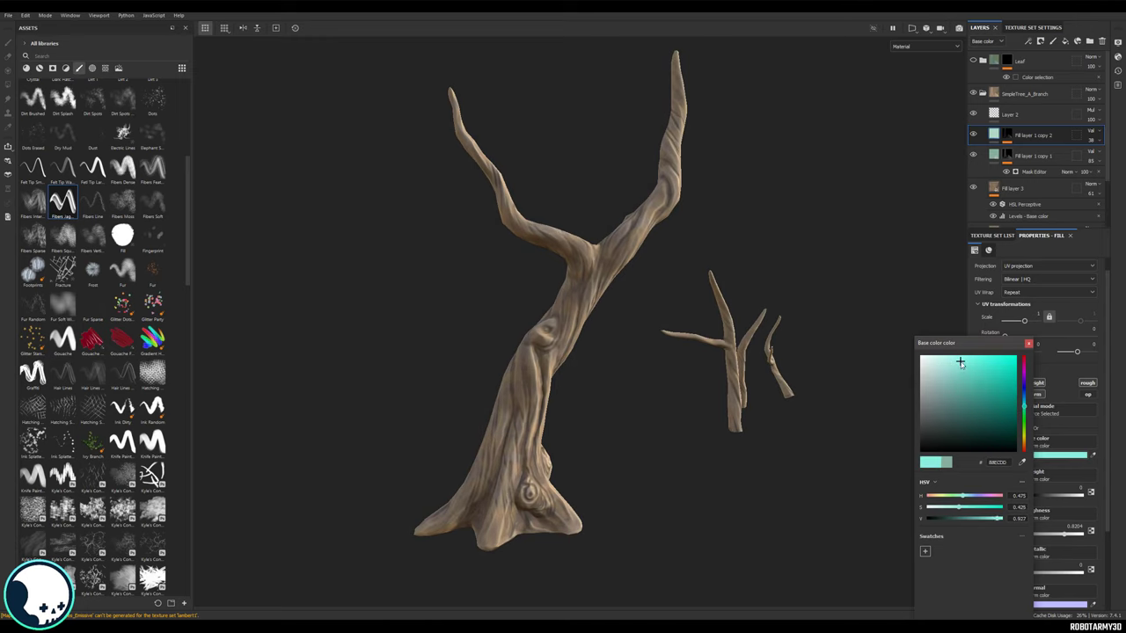
{"action": "left_click", "coordinate": [1029, 344]}
Step: Duplicate Fill layer 1 copy 2 within the SimpleTree_A_Branch folder
{"action": "scroll", "coordinate": [906, 329], "scroll_direction": "up", "scroll_amount": 5}
{"action": "left_click_drag", "start_coordinate": [906, 330], "coordinate": [623, 297], "text": "alt"}
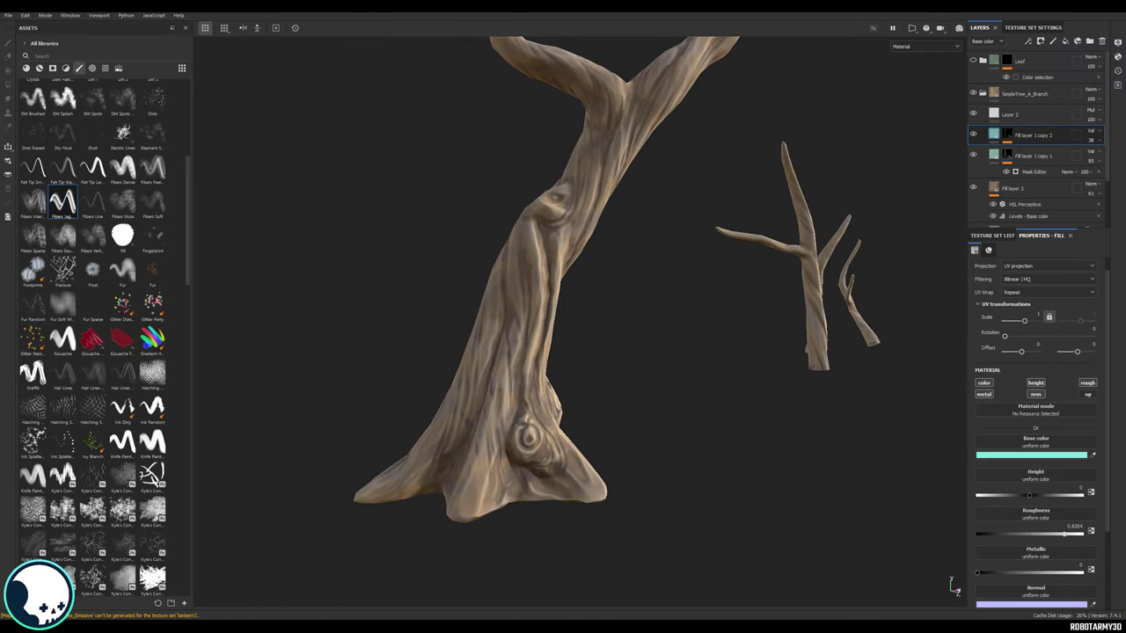
{"action": "left_click", "coordinate": [1040, 123]}
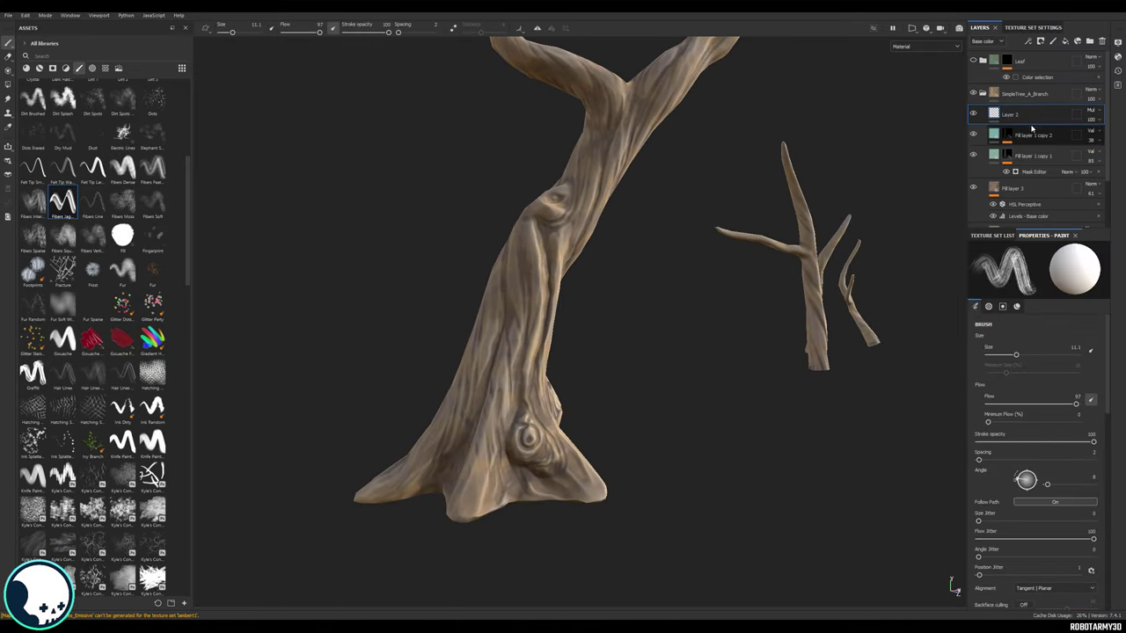
{"action": "left_click", "coordinate": [1036, 133]}
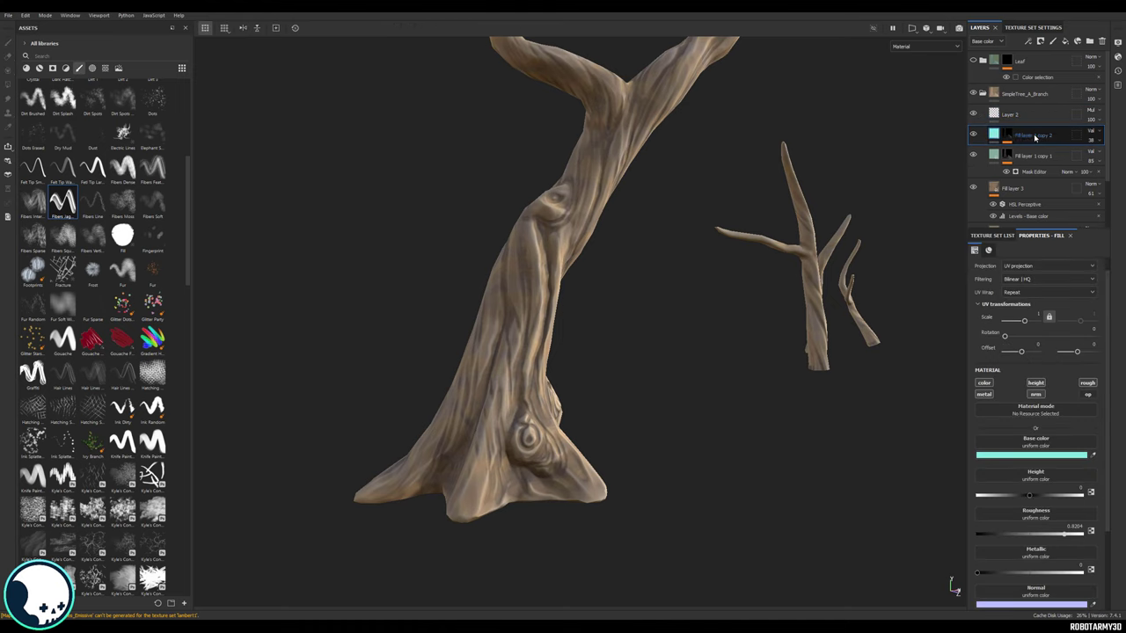
{"action": "right_click", "coordinate": [1035, 136]}
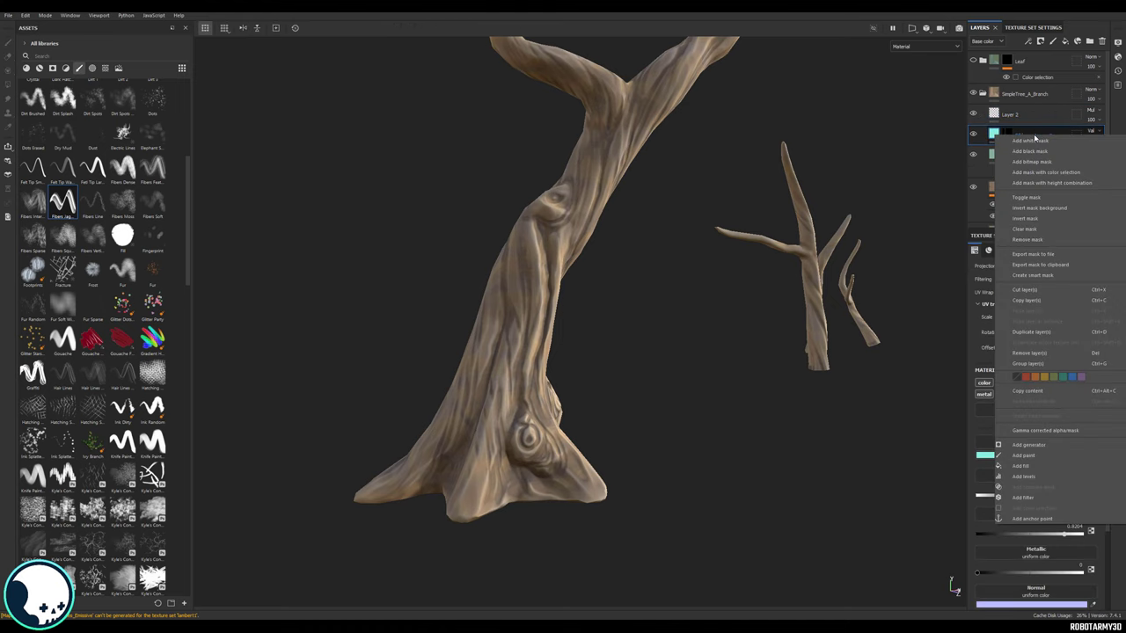
{"action": "left_click", "coordinate": [1034, 333]}
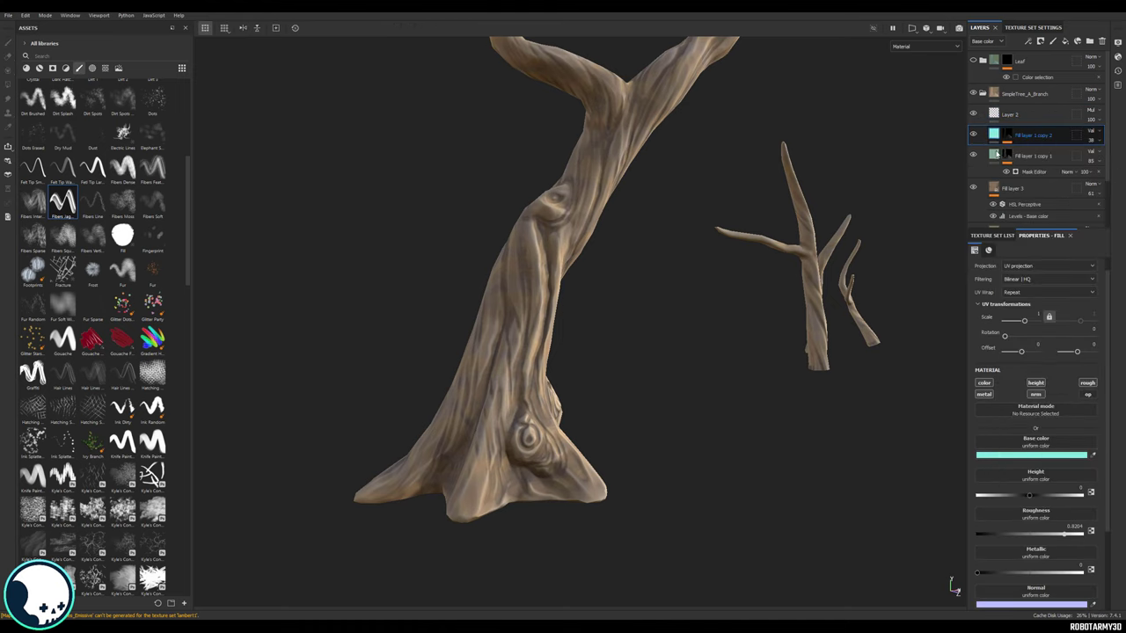
Step: Give the duplicated fill layer a nearly black teal base color with hue 0.475 and value 0.119
{"action": "left_click", "coordinate": [1048, 455]}
{"action": "left_click_drag", "start_coordinate": [968, 426], "coordinate": [965, 443]}
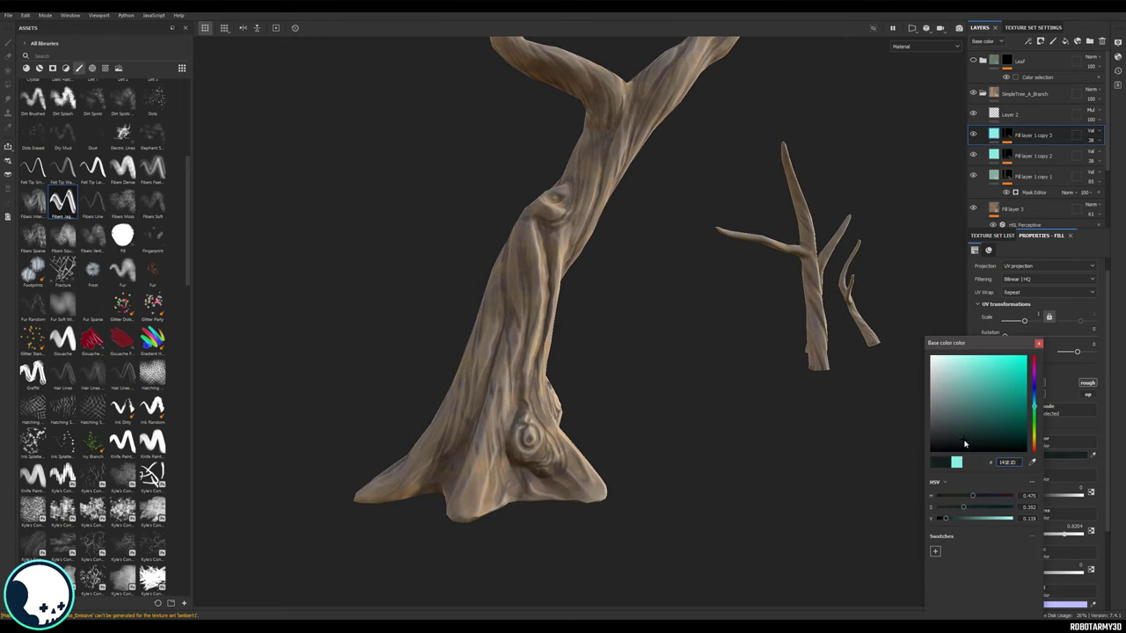
{"action": "left_click", "coordinate": [1039, 344]}
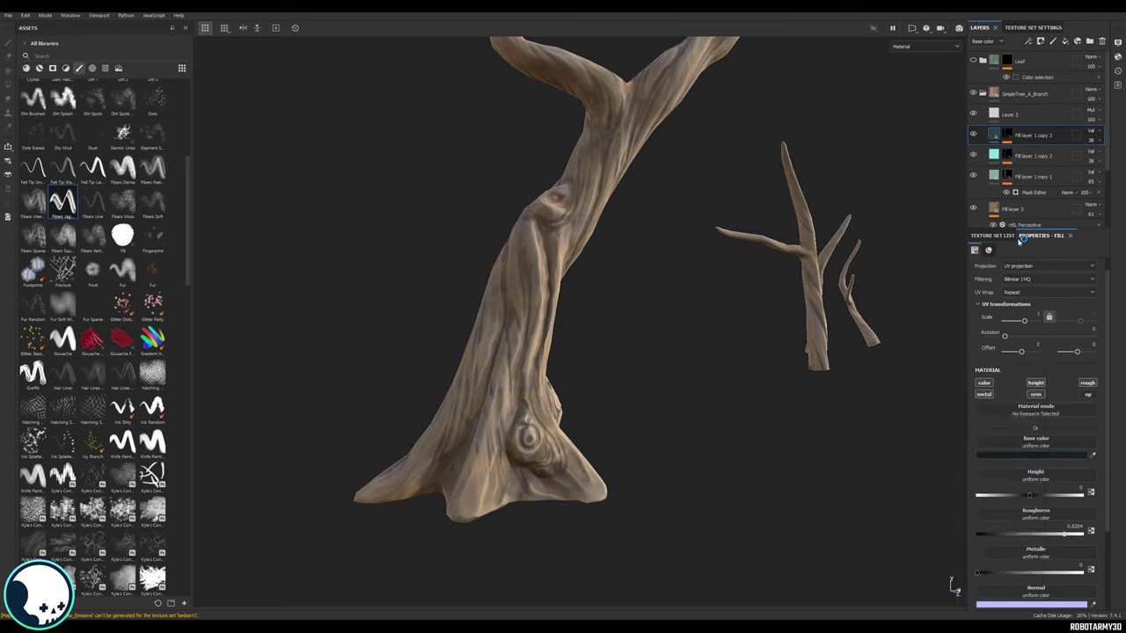
Step: In the Mask Editor of Fill layer 1 copy 3, set the curvature mode to Cavities and Soft to 0.72
{"action": "left_click", "coordinate": [1007, 135]}
{"action": "key", "text": "1"}
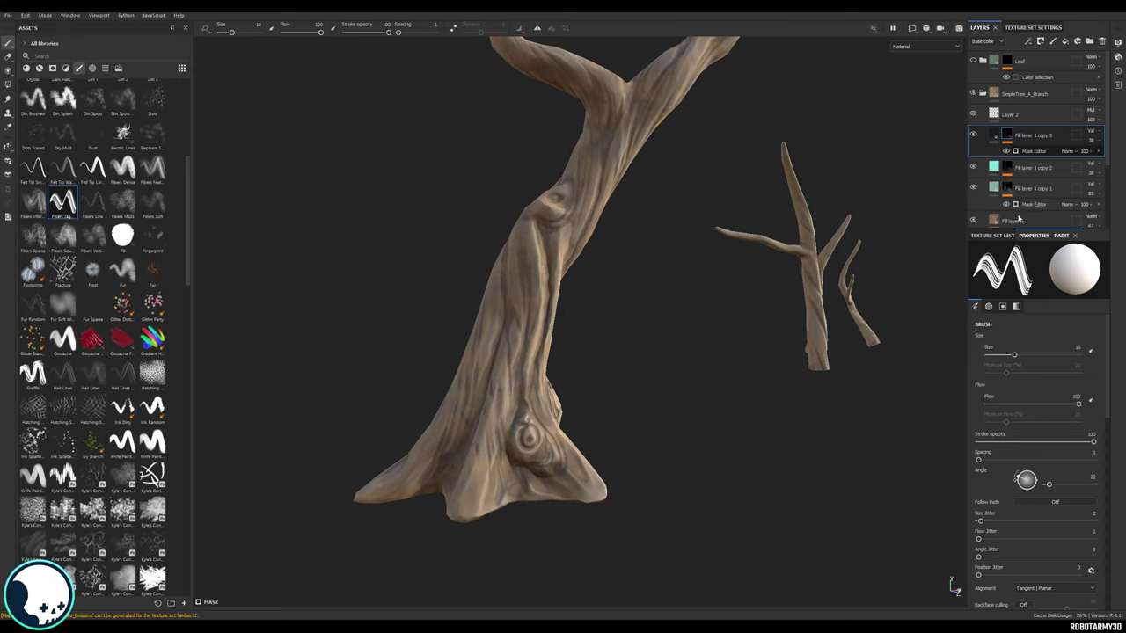
{"action": "left_click", "coordinate": [1033, 151]}
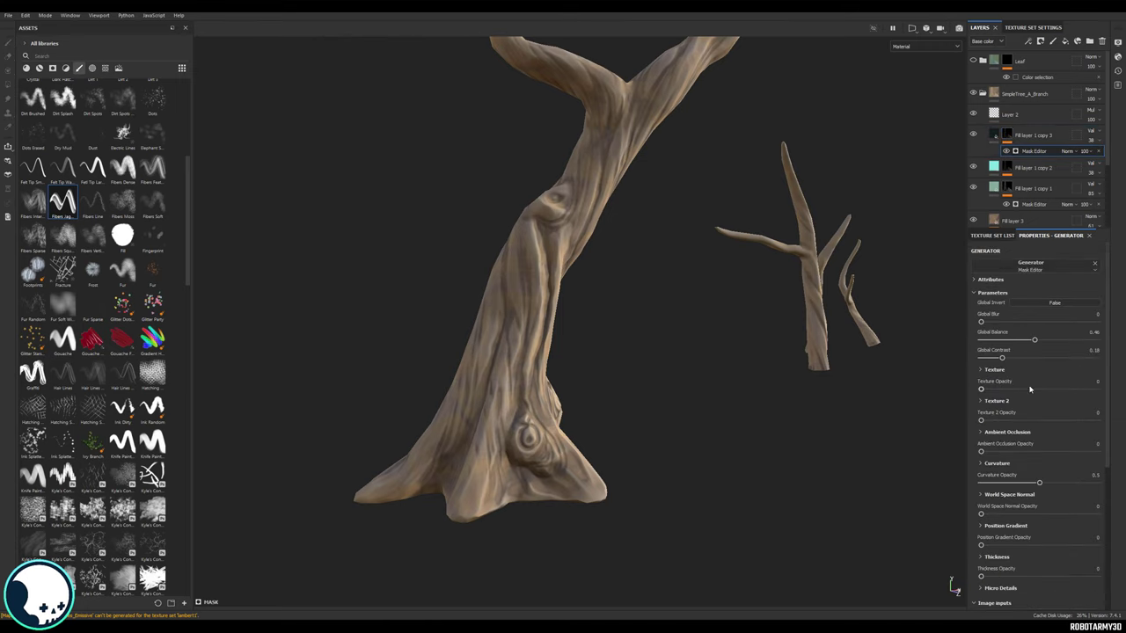
{"action": "scroll", "coordinate": [1038, 422], "scroll_direction": "down", "scroll_amount": 3}
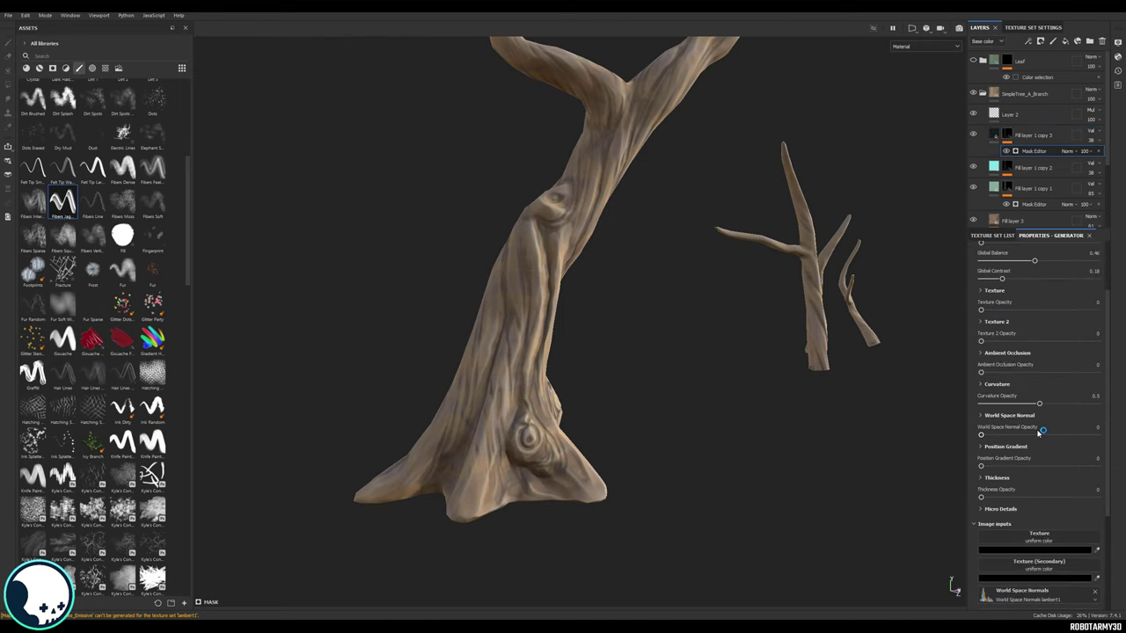
{"action": "left_click", "coordinate": [982, 385]}
{"action": "scroll", "coordinate": [1024, 401], "scroll_direction": "down", "scroll_amount": 1}
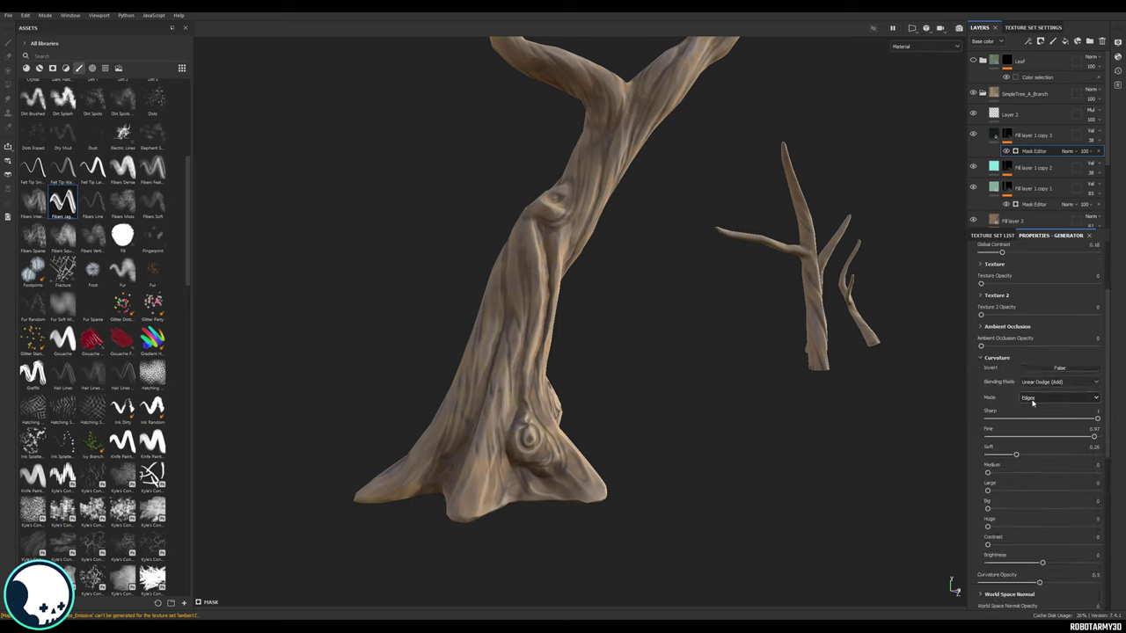
{"action": "left_click", "coordinate": [1033, 402]}
{"action": "left_click", "coordinate": [1038, 422]}
{"action": "left_click_drag", "start_coordinate": [1016, 454], "coordinate": [1068, 454]}
Step: Raise the opacity of Fill layer 1 copy 3 to 100 and set its mask's Global Balance to 0.57
{"action": "scroll", "coordinate": [1027, 355], "scroll_direction": "up", "scroll_amount": 4}
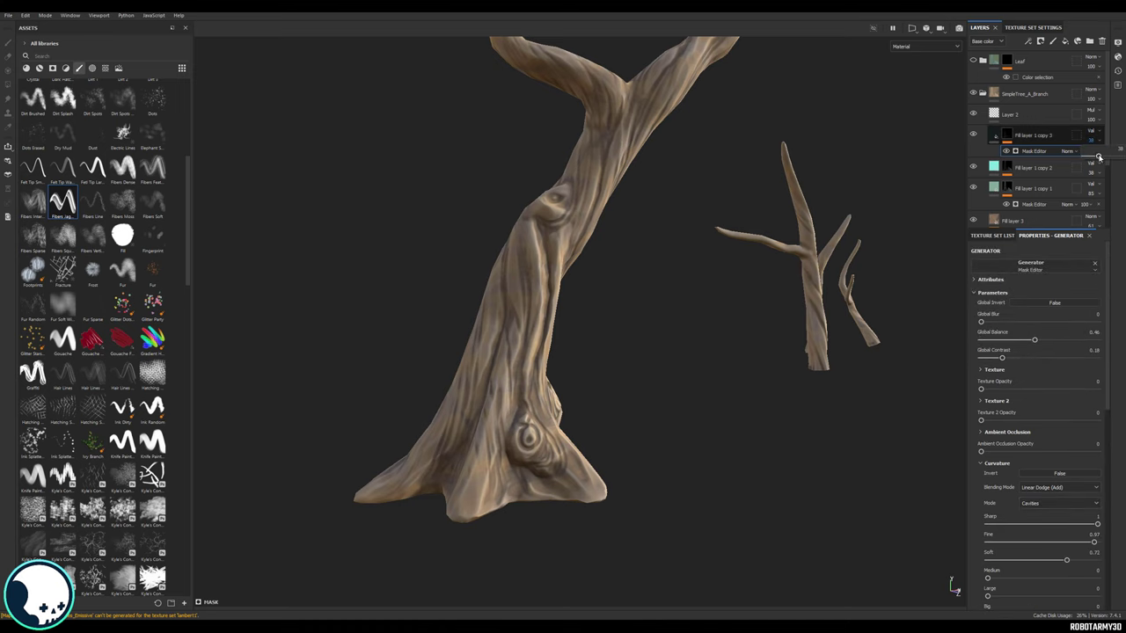
{"action": "scroll", "coordinate": [517, 309], "scroll_direction": "up", "scroll_amount": 2}
{"action": "left_click_drag", "start_coordinate": [516, 310], "coordinate": [757, 295], "text": "alt"}
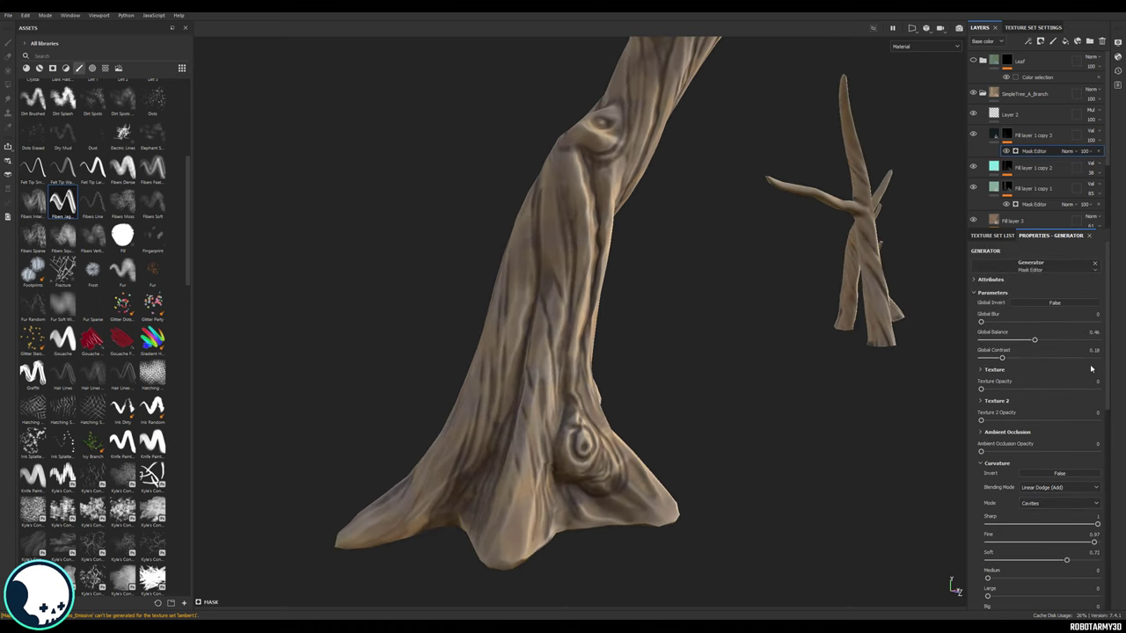
{"action": "mouse_move", "coordinate": [1034, 344]}
{"action": "left_mouse_down"}
{"action": "mouse_move", "coordinate": [1083, 342]}
{"action": "mouse_move", "coordinate": [1000, 345]}
{"action": "mouse_move", "coordinate": [1047, 350]}
{"action": "left_mouse_up"}
{"action": "left_click_drag", "start_coordinate": [791, 343], "coordinate": [678, 334], "text": "alt"}
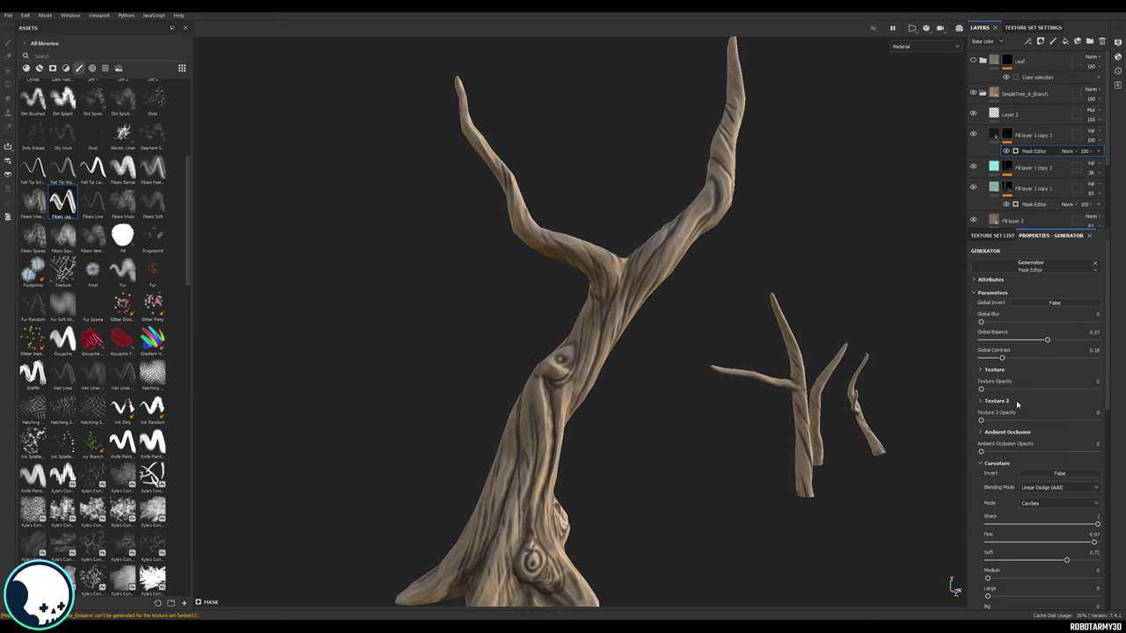
Step: Lower the Soft curvature amount in the cavity mask of Fill layer 1 copy 3 and check the whole tree
{"action": "scroll", "coordinate": [1047, 477], "scroll_direction": "down", "scroll_amount": 3}
{"action": "left_click_drag", "start_coordinate": [1066, 454], "coordinate": [997, 424]}
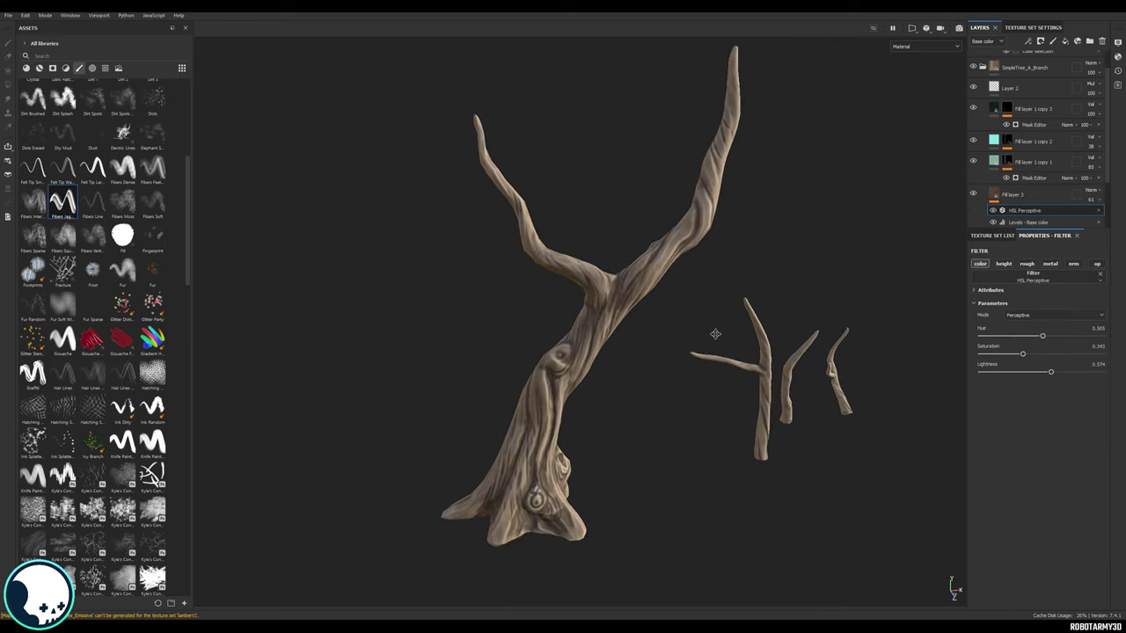
{"action": "left_click_drag", "start_coordinate": [716, 322], "coordinate": [630, 348], "text": "alt"}
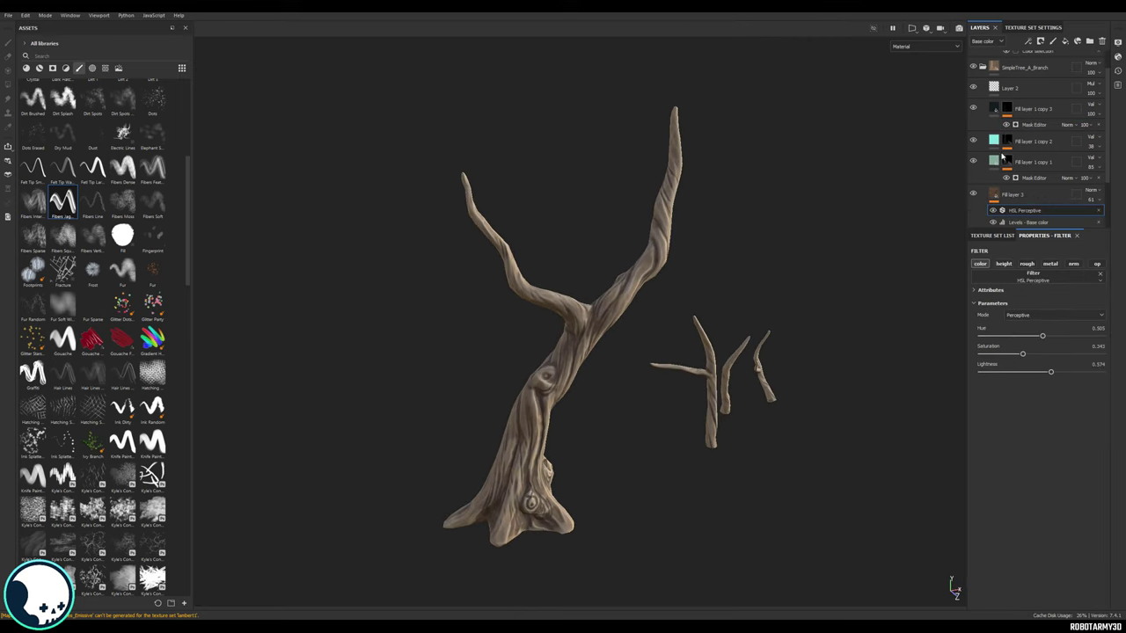
Step: Collapse the SimpleTree_A_Branch folder and add a new fill layer directly above it
{"action": "left_click", "coordinate": [982, 67]}
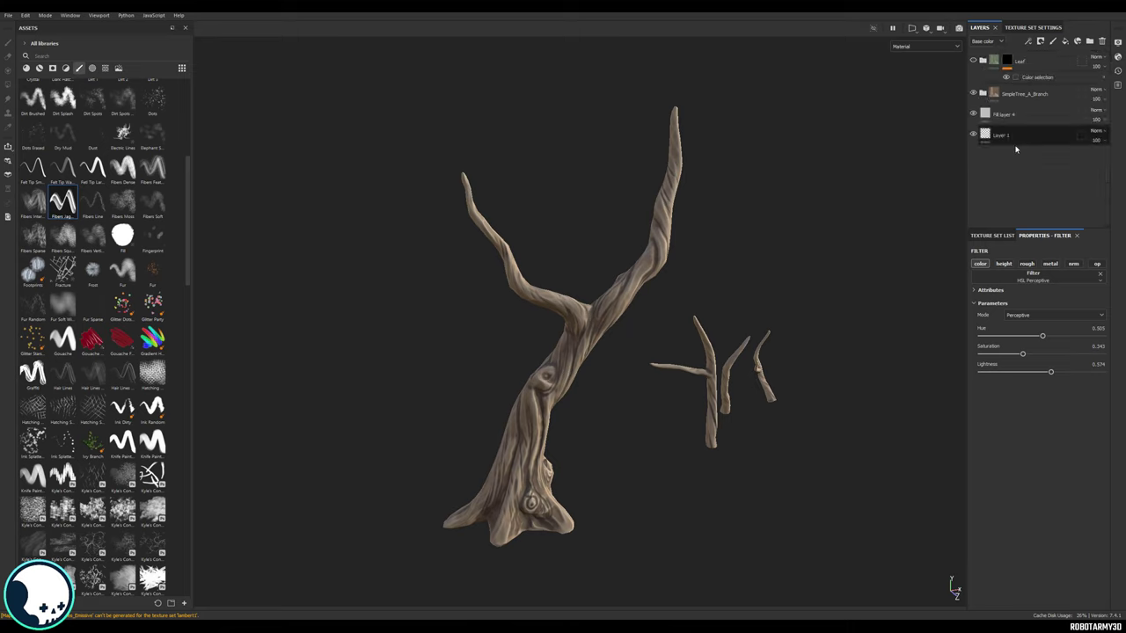
{"action": "left_click", "coordinate": [1038, 98]}
{"action": "left_click_drag", "start_coordinate": [630, 272], "coordinate": [525, 528], "text": "alt"}
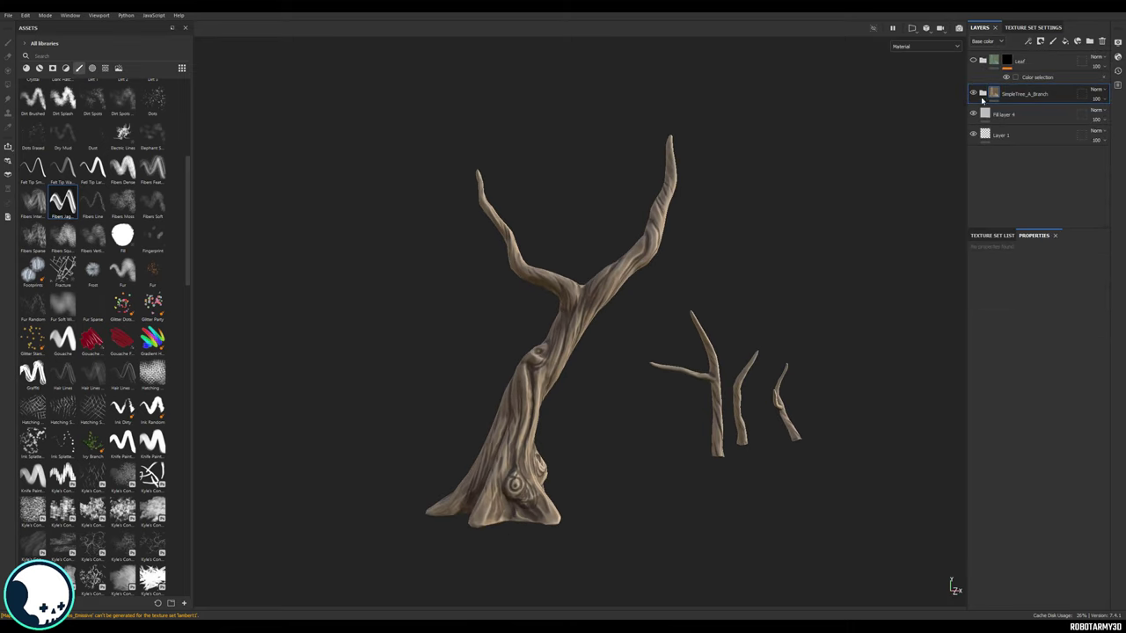
{"action": "left_click", "coordinate": [1065, 41]}
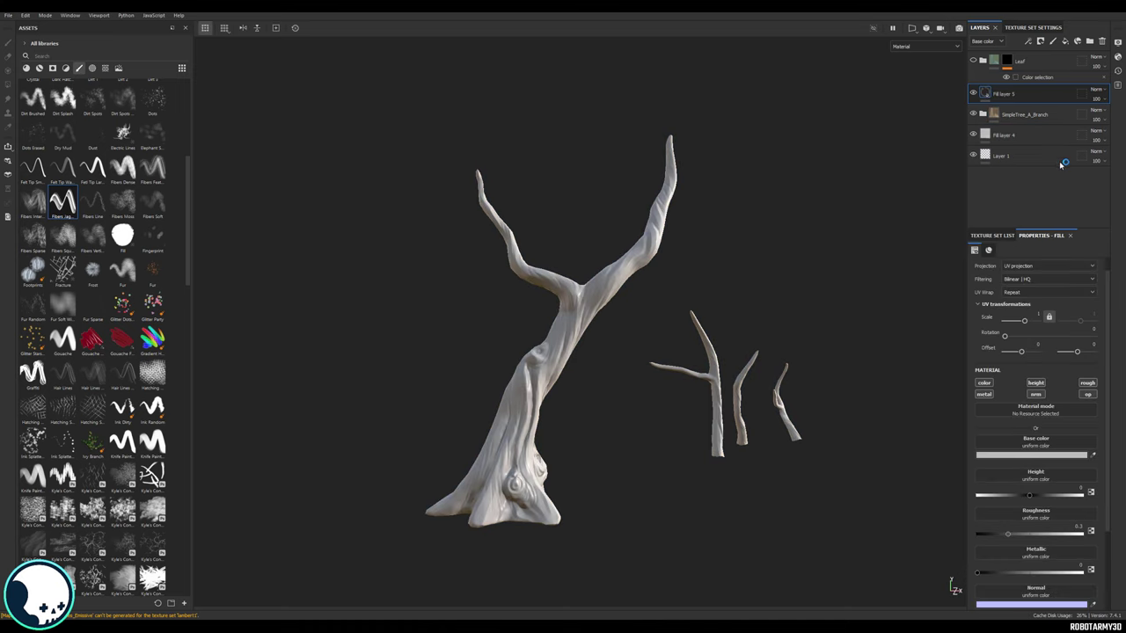
Step: Set the base color of Fill layer 5 to a muted teal blue
{"action": "left_click", "coordinate": [1038, 455]}
{"action": "left_click", "coordinate": [951, 383]}
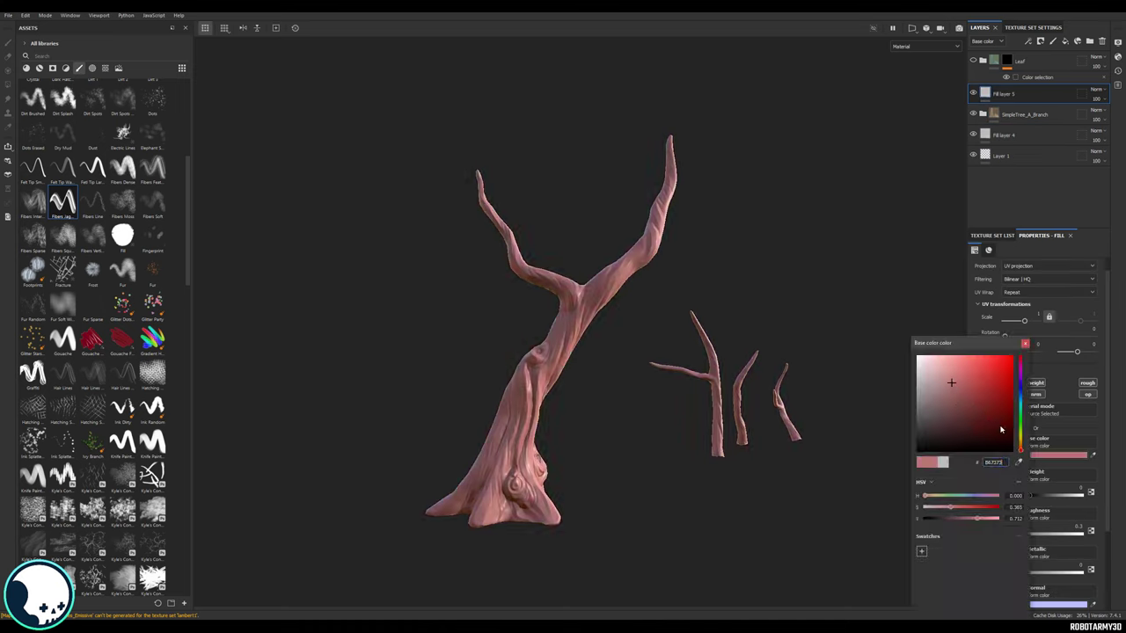
{"action": "left_click", "coordinate": [1021, 410]}
{"action": "left_click", "coordinate": [1025, 343]}
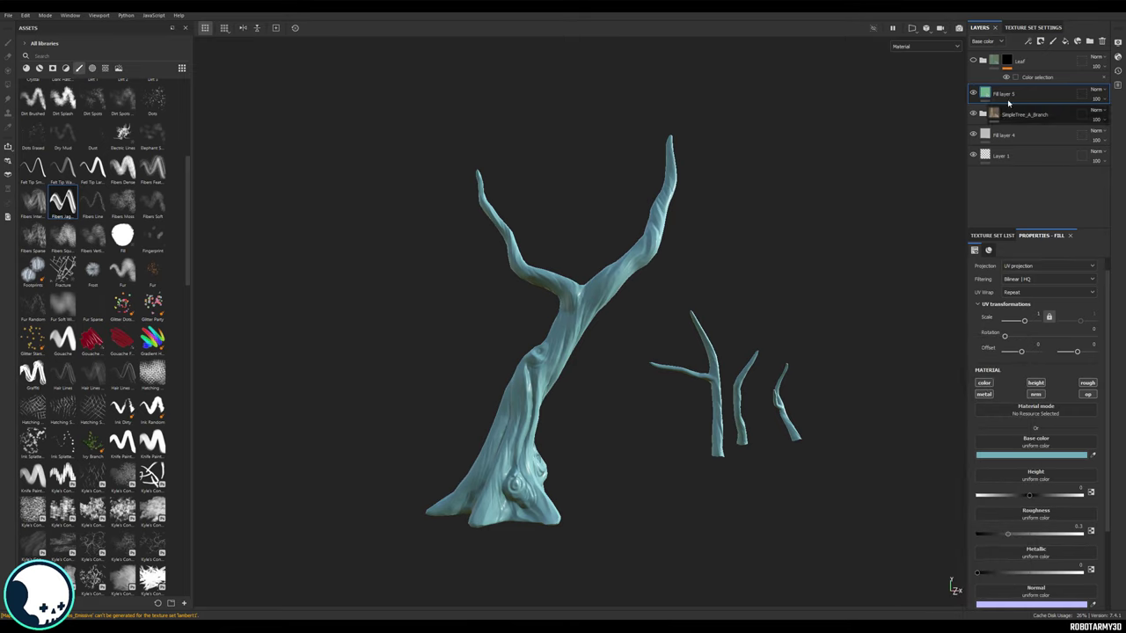
Step: Turn off the height, metallic, normal, roughness and opacity channels of Fill layer 5 so it affects only color
{"action": "left_click", "coordinate": [1035, 382]}
{"action": "left_click", "coordinate": [984, 394]}
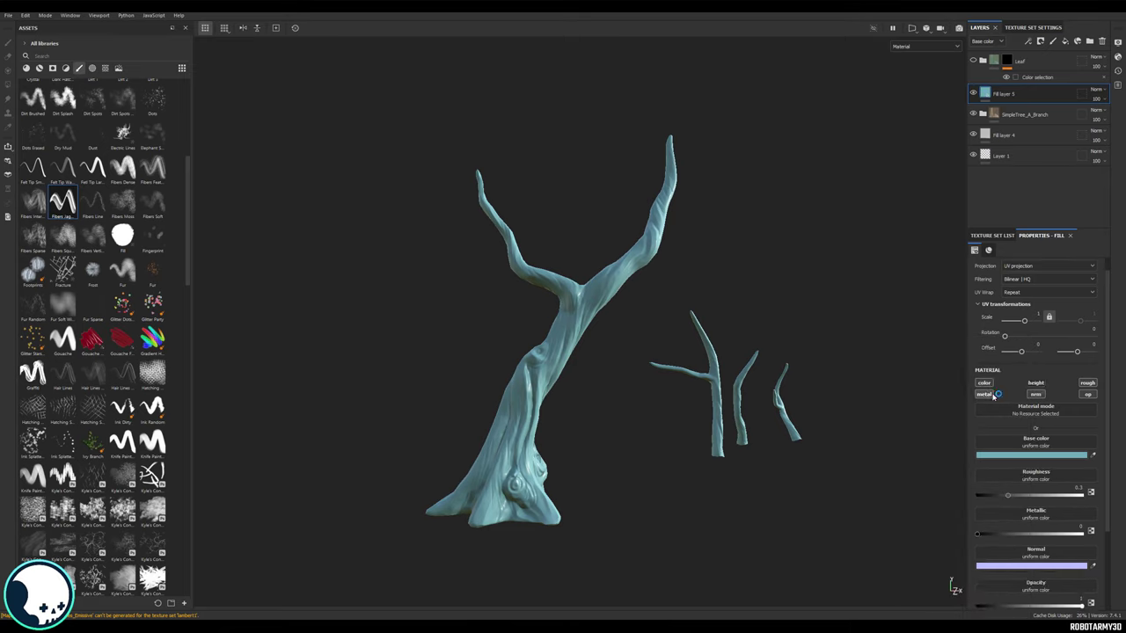
{"action": "left_click", "coordinate": [1035, 395]}
{"action": "left_click", "coordinate": [1087, 383]}
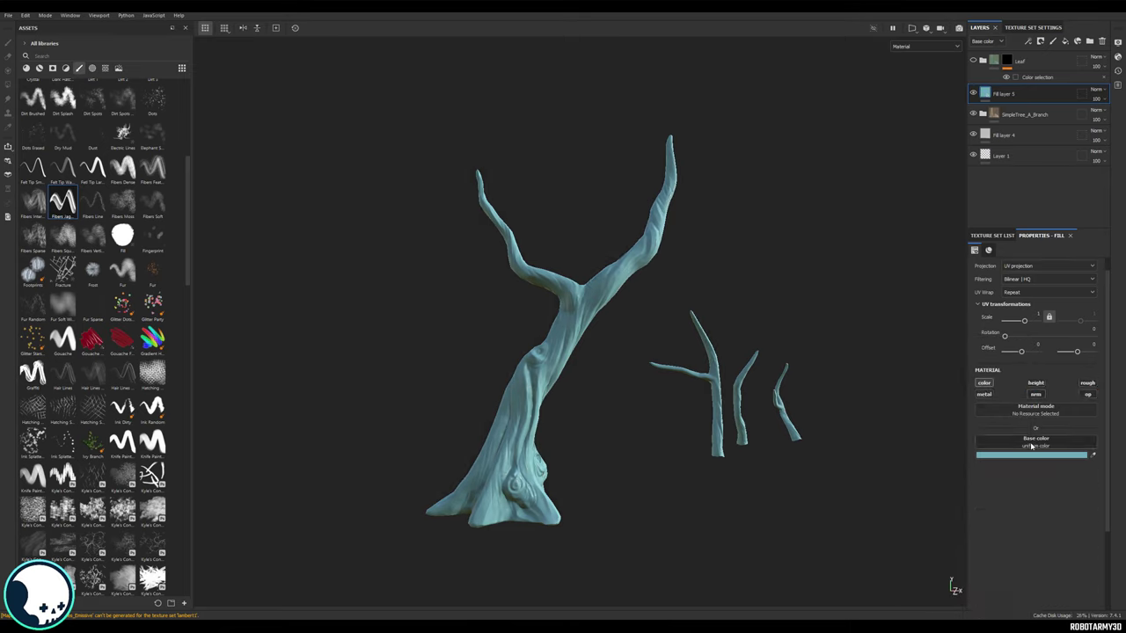
Step: Show the smart masks in the asset library and inspect the teal tree from several angles
{"action": "scroll", "coordinate": [580, 313], "scroll_direction": "up", "scroll_amount": 3}
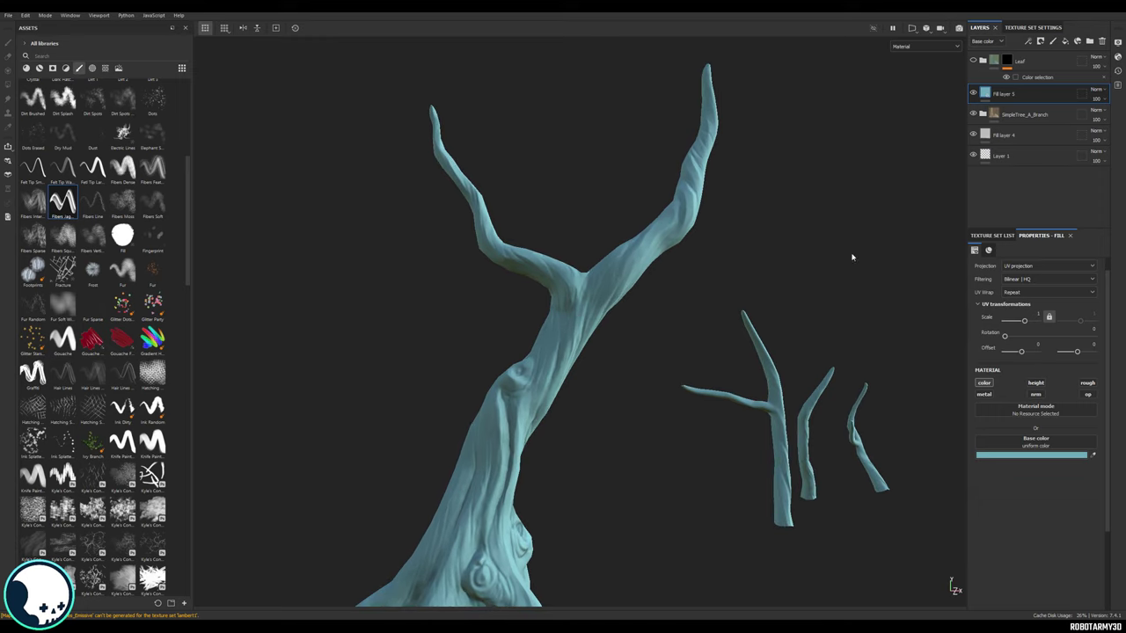
{"action": "left_click_drag", "start_coordinate": [646, 329], "coordinate": [709, 230], "text": "alt"}
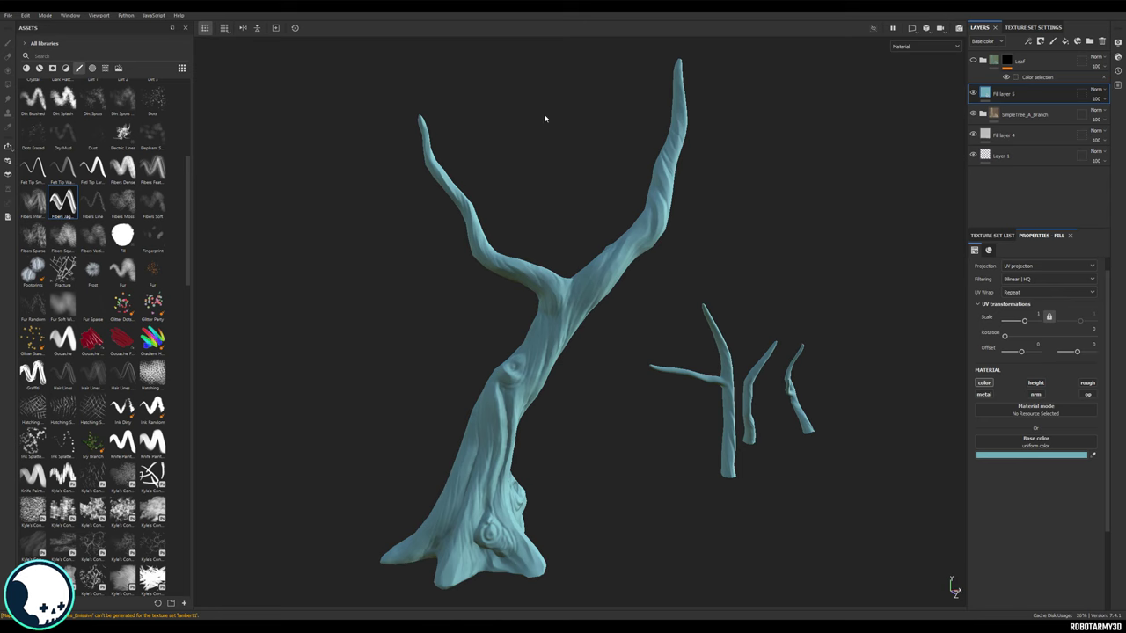
{"action": "left_click", "coordinate": [52, 68]}
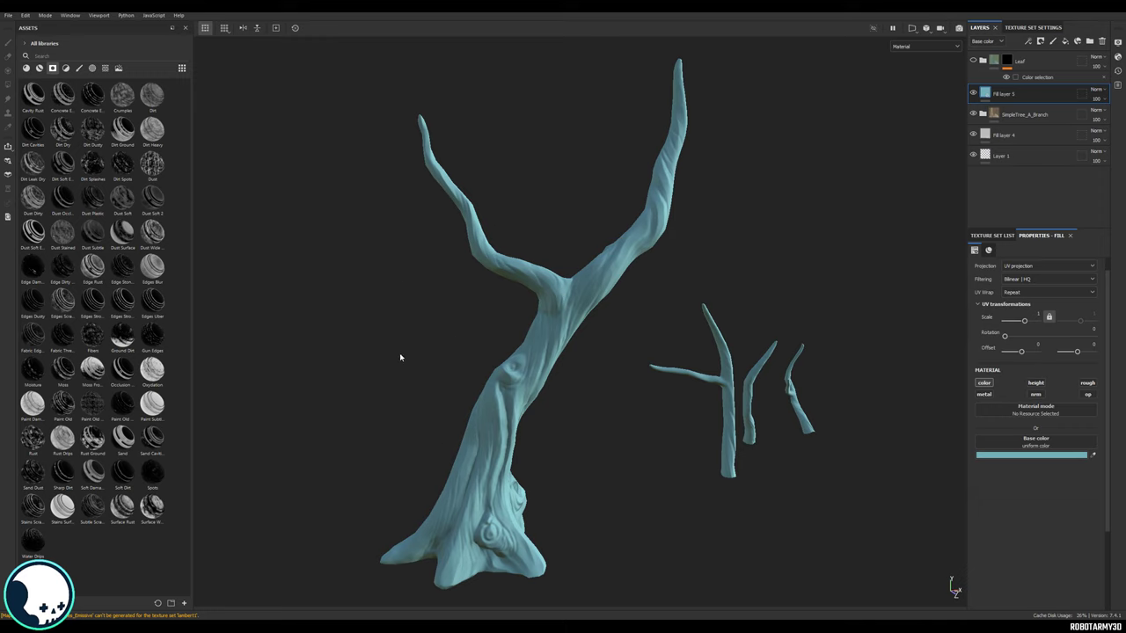
{"action": "left_click_drag", "start_coordinate": [400, 358], "coordinate": [430, 291], "text": "alt"}
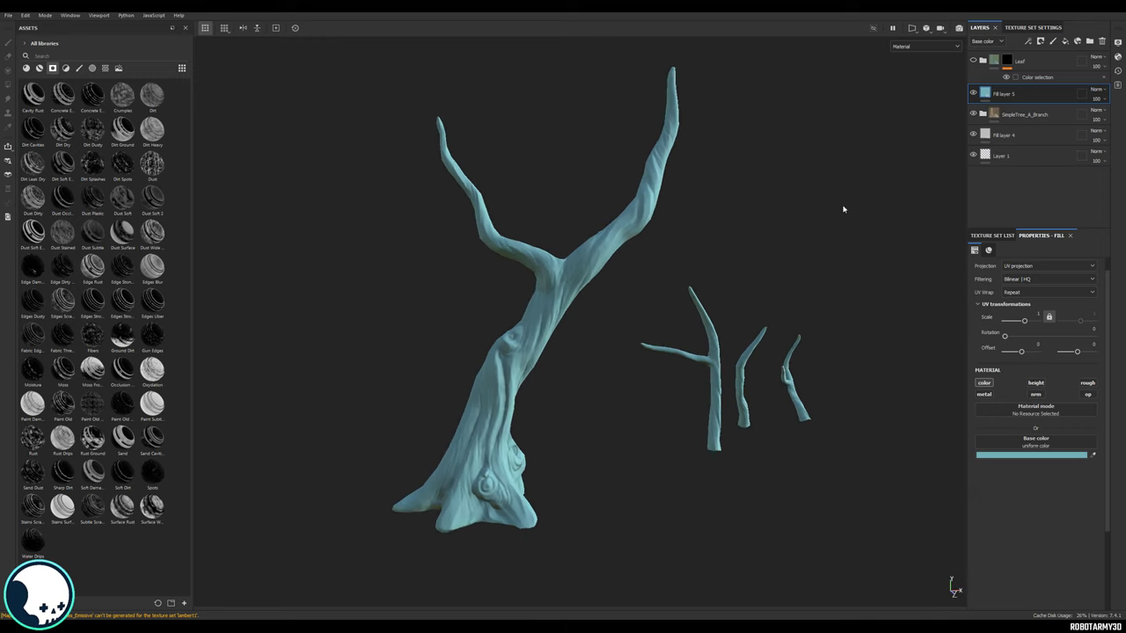
{"action": "left_click_drag", "start_coordinate": [843, 209], "coordinate": [901, 236], "text": "alt"}
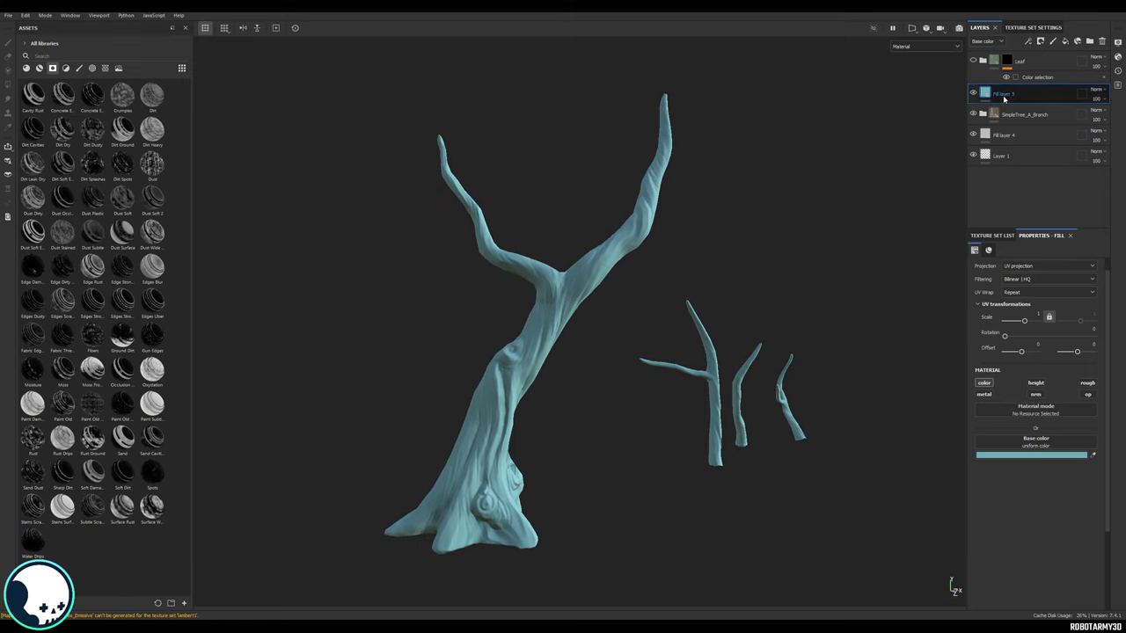
Step: Add a black mask to Fill layer 5 and put an empty generator on that mask
{"action": "right_click", "coordinate": [1003, 99]}
{"action": "left_click", "coordinate": [1020, 113]}
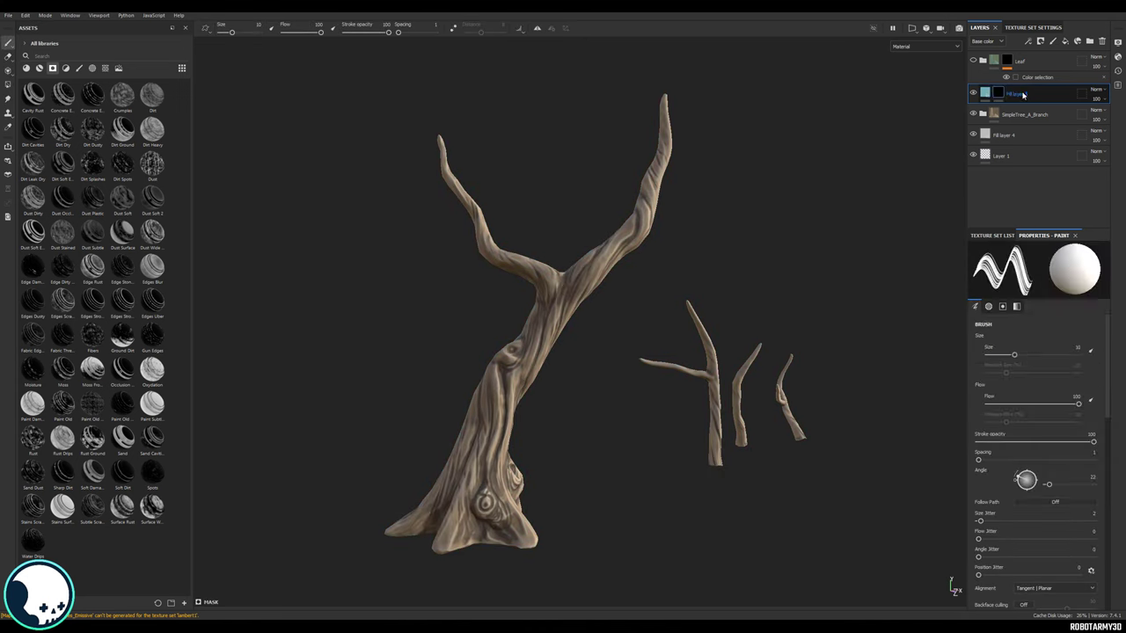
{"action": "right_click", "coordinate": [1023, 95]}
{"action": "left_click", "coordinate": [1028, 410]}
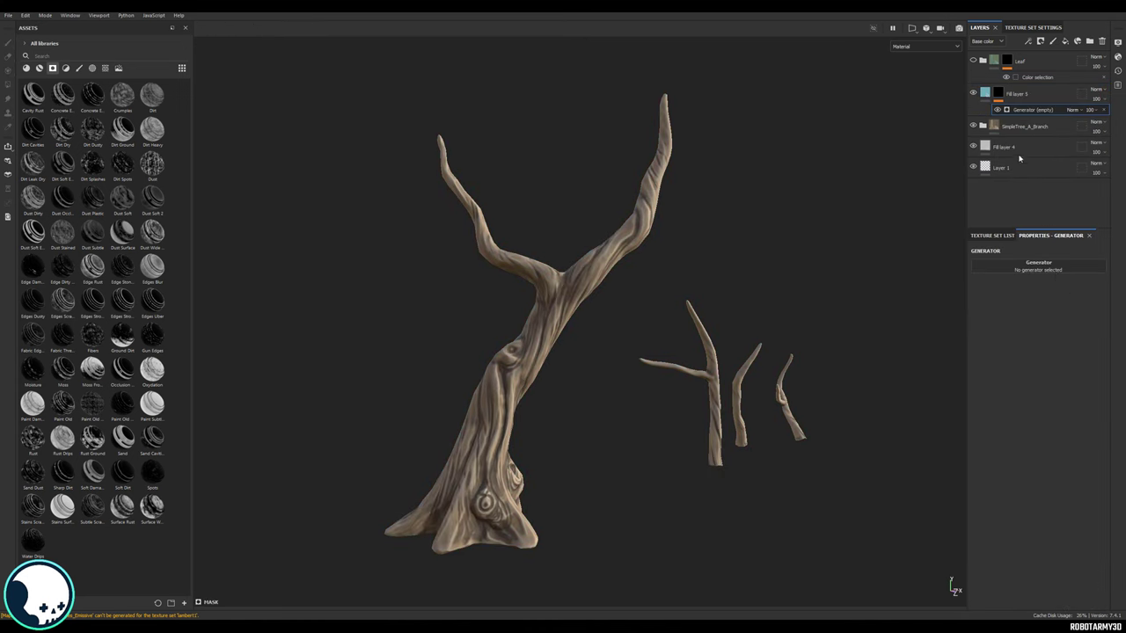
Step: Assign the Mask Editor generator to Fill layer 5's mask and set its position gradient opacity to 1
{"action": "left_click", "coordinate": [1040, 267]}
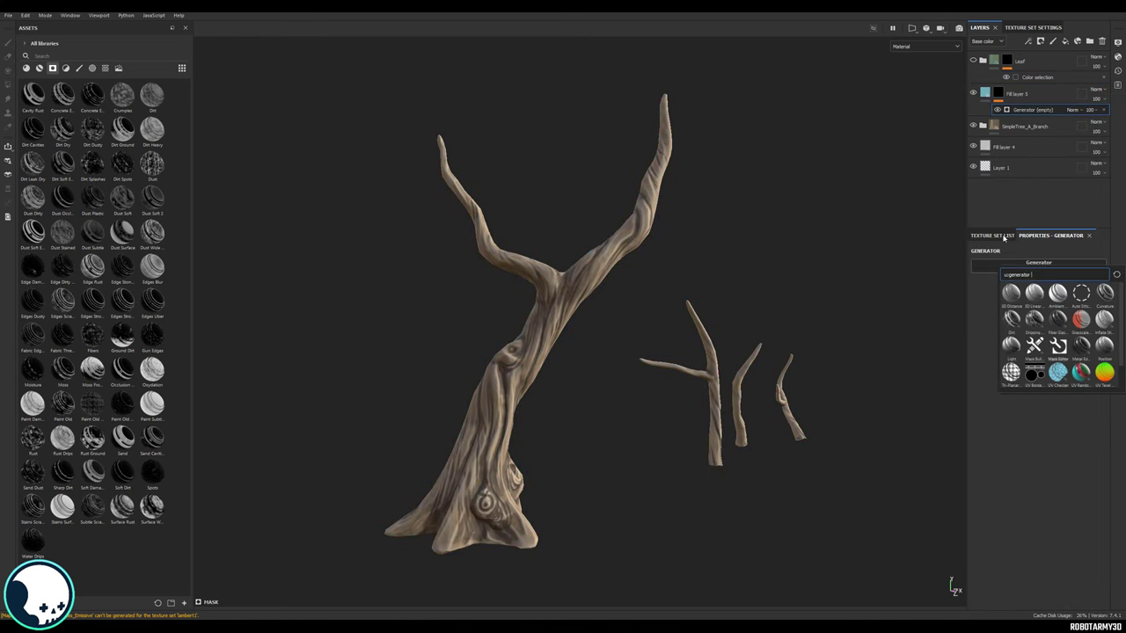
{"action": "left_click", "coordinate": [1058, 345]}
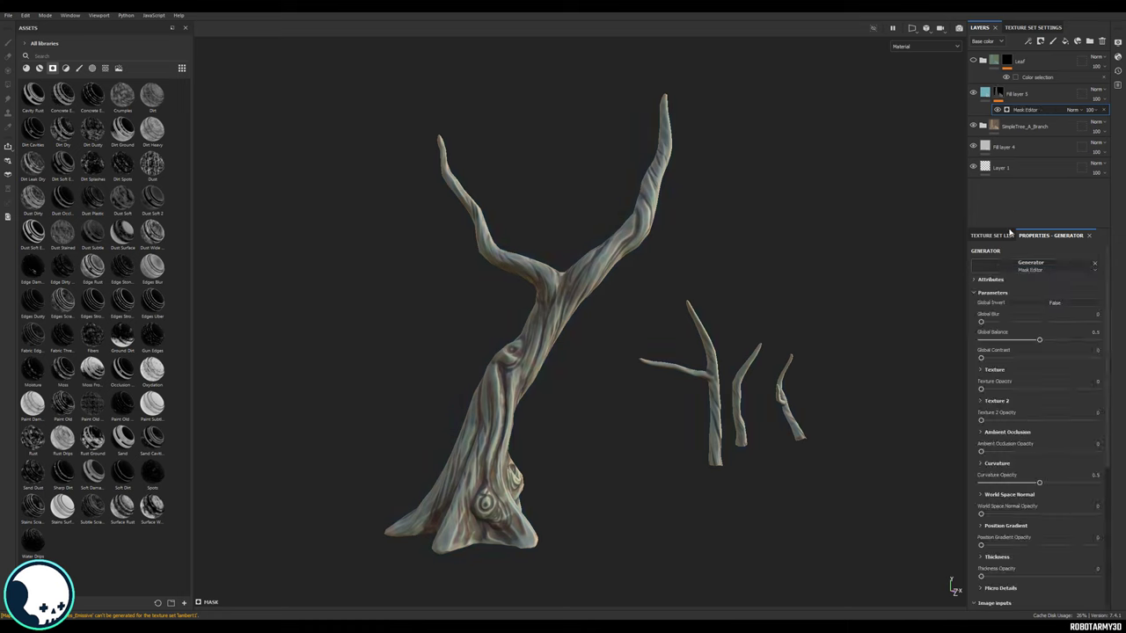
{"action": "left_click_drag", "start_coordinate": [1004, 228], "coordinate": [1004, 179]}
{"action": "scroll", "coordinate": [1035, 435], "scroll_direction": "down", "scroll_amount": 2}
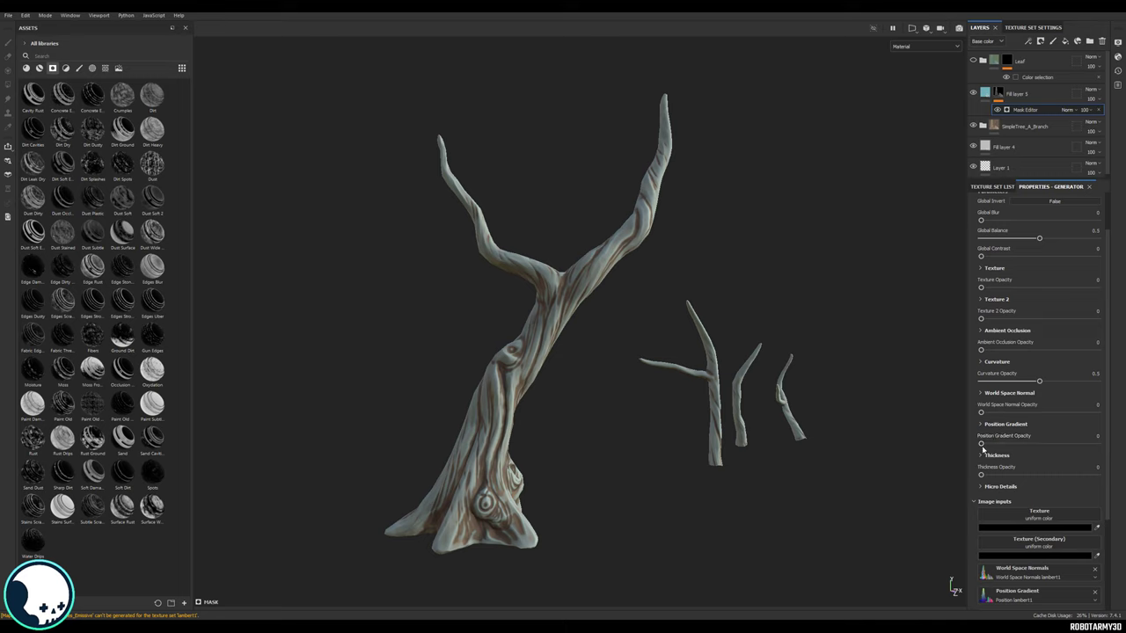
{"action": "left_click_drag", "start_coordinate": [981, 444], "coordinate": [1092, 444]}
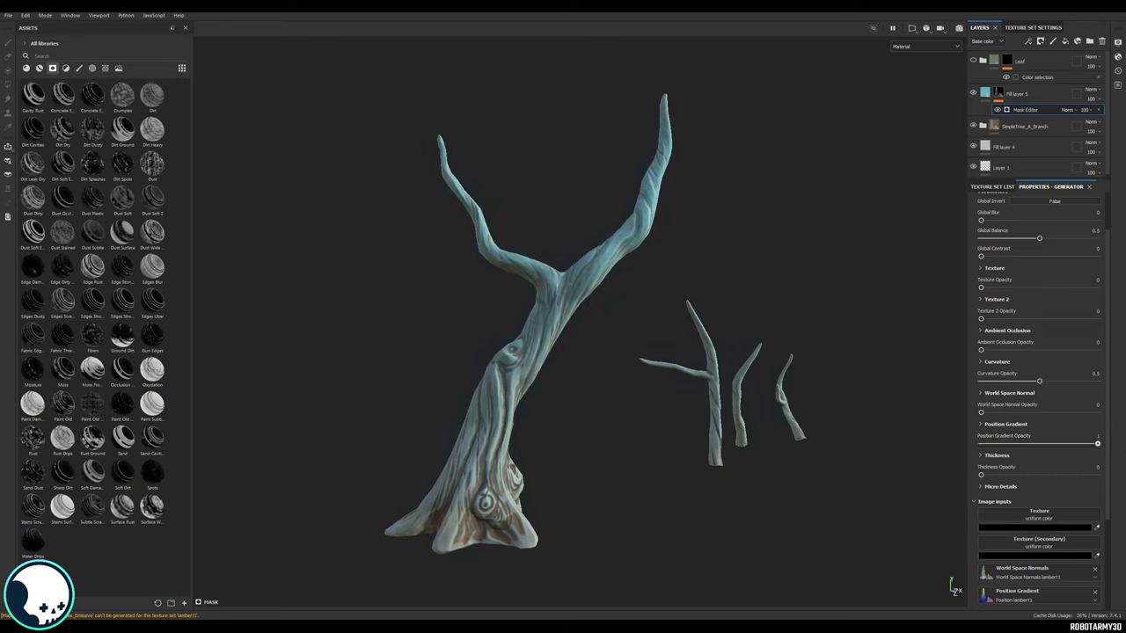
{"action": "left_click_drag", "start_coordinate": [772, 378], "coordinate": [697, 223], "text": "alt"}
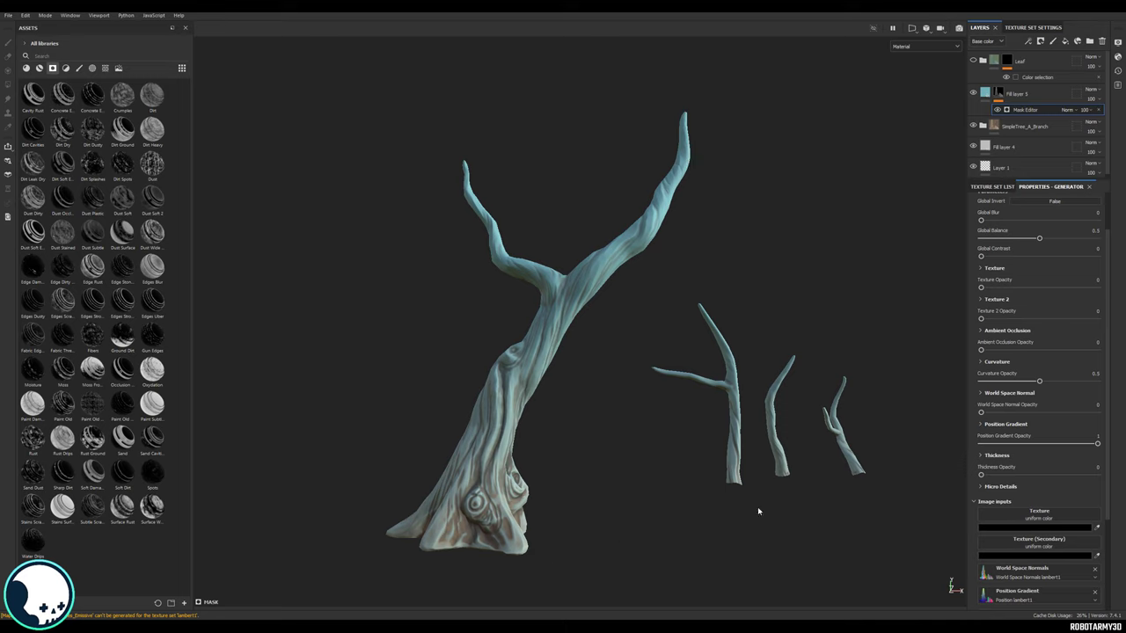
Step: Turn on the global invert of the Mask Editor and set its curvature opacity to 0
{"action": "scroll", "coordinate": [1050, 450], "scroll_direction": "up", "scroll_amount": 2}
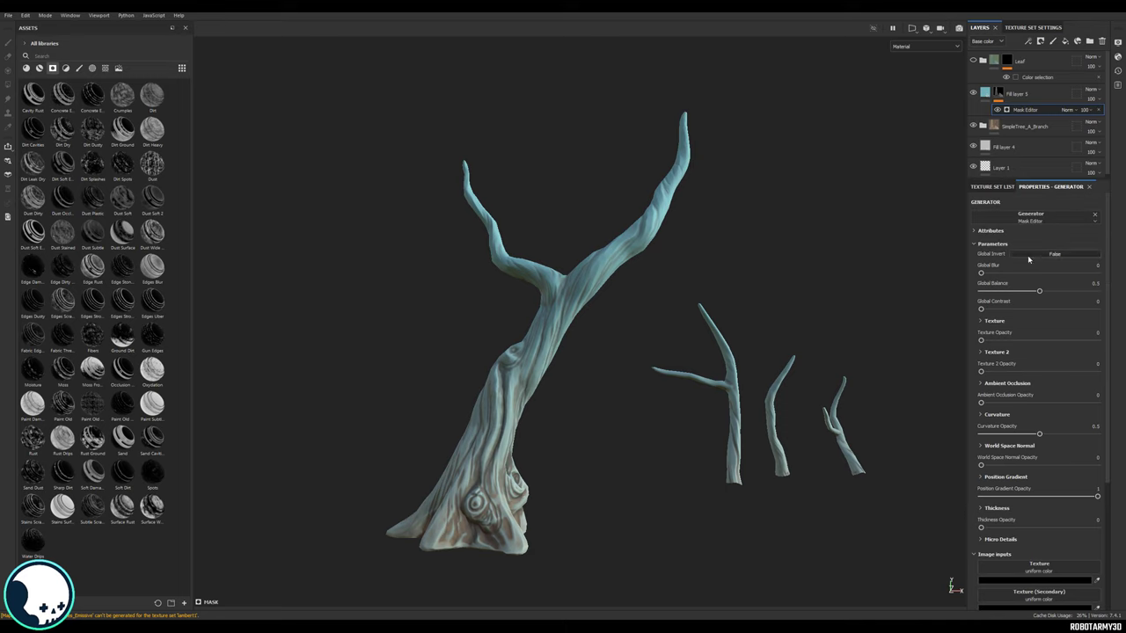
{"action": "left_click", "coordinate": [1061, 254]}
{"action": "left_click_drag", "start_coordinate": [603, 361], "coordinate": [739, 373], "text": "alt"}
{"action": "scroll", "coordinate": [1056, 352], "scroll_direction": "down", "scroll_amount": 2}
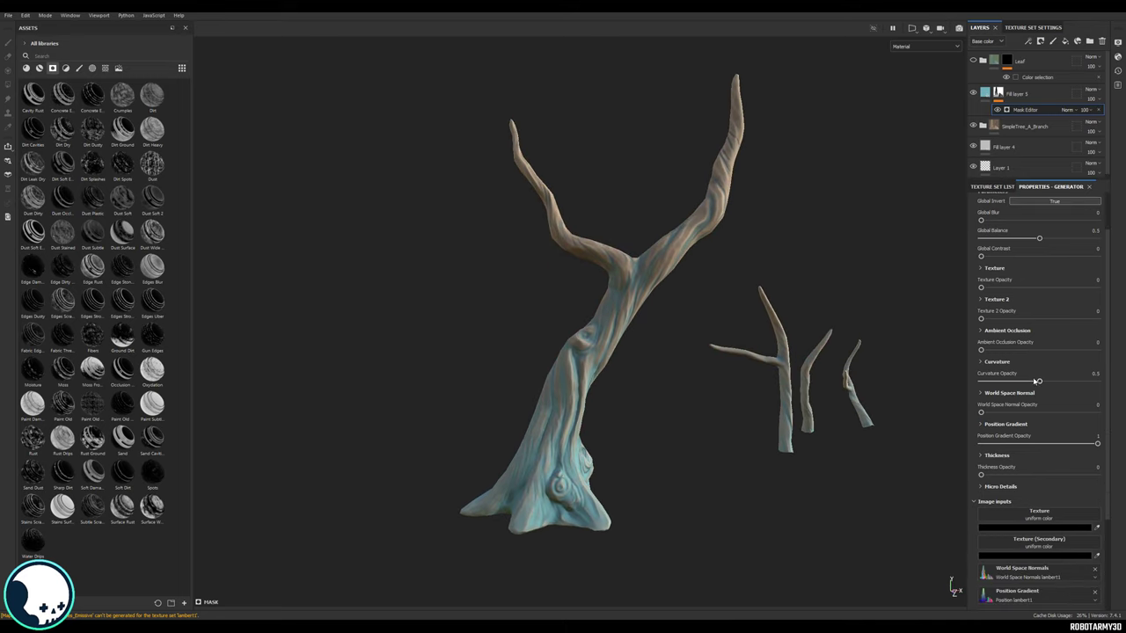
{"action": "left_click_drag", "start_coordinate": [1038, 385], "coordinate": [986, 382]}
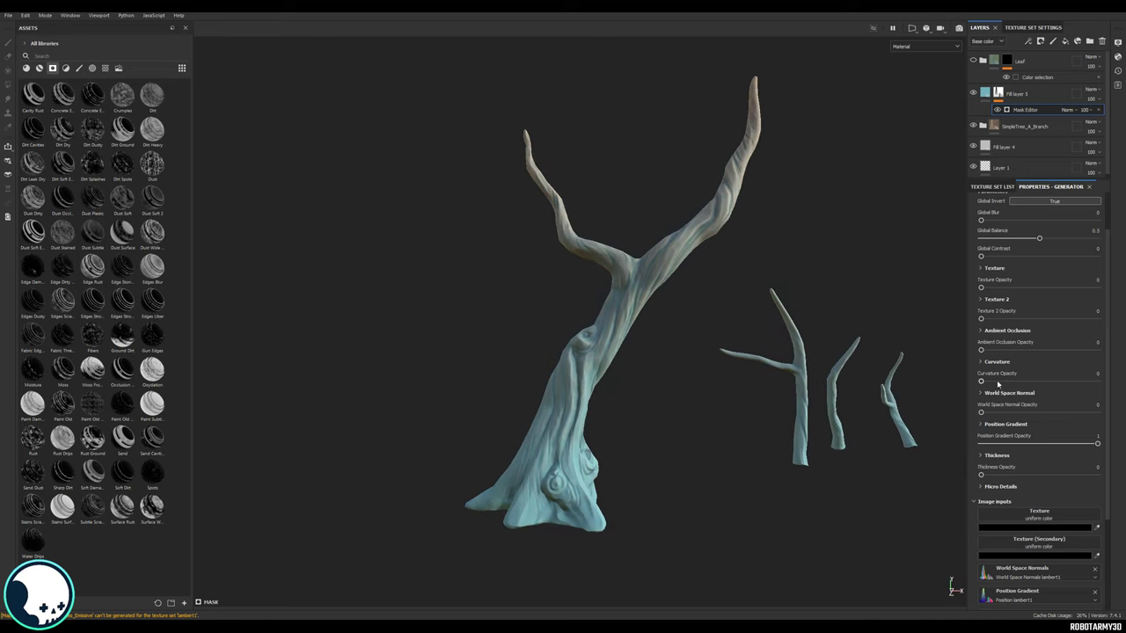
{"action": "middle_click_drag", "start_coordinate": [716, 322], "coordinate": [668, 288], "text": "alt"}
{"action": "left_click_drag", "start_coordinate": [795, 387], "coordinate": [729, 378], "text": "alt"}
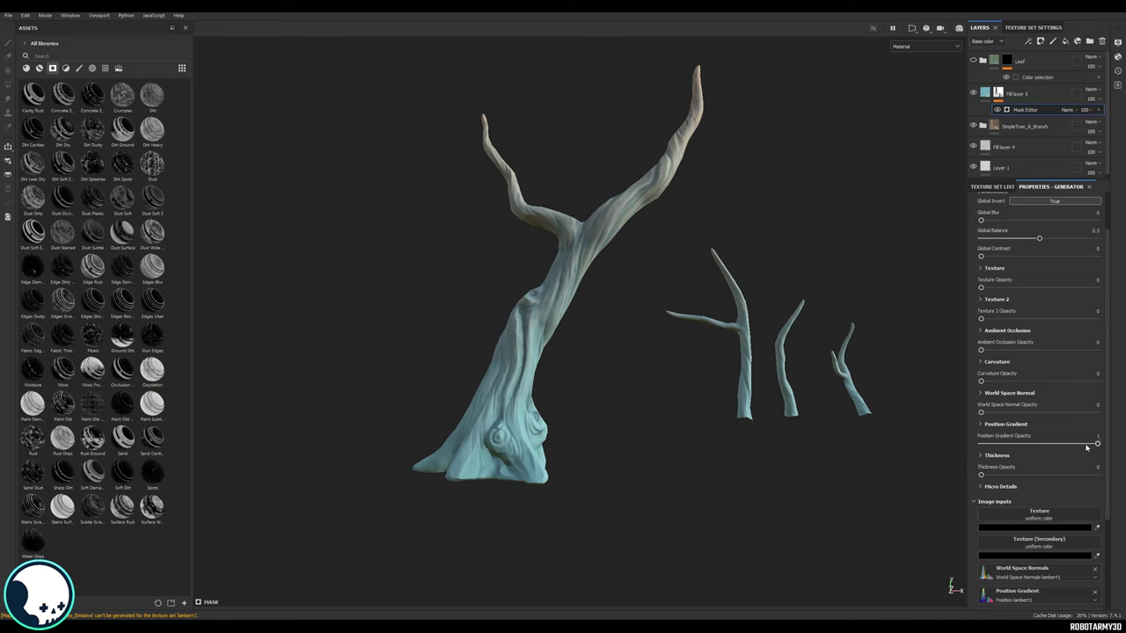
Step: Expand the Mask Editor's position gradient settings and set the gradient balance to 0.36
{"action": "scroll", "coordinate": [980, 402], "scroll_direction": "down", "scroll_amount": 1}
{"action": "left_click", "coordinate": [981, 398]}
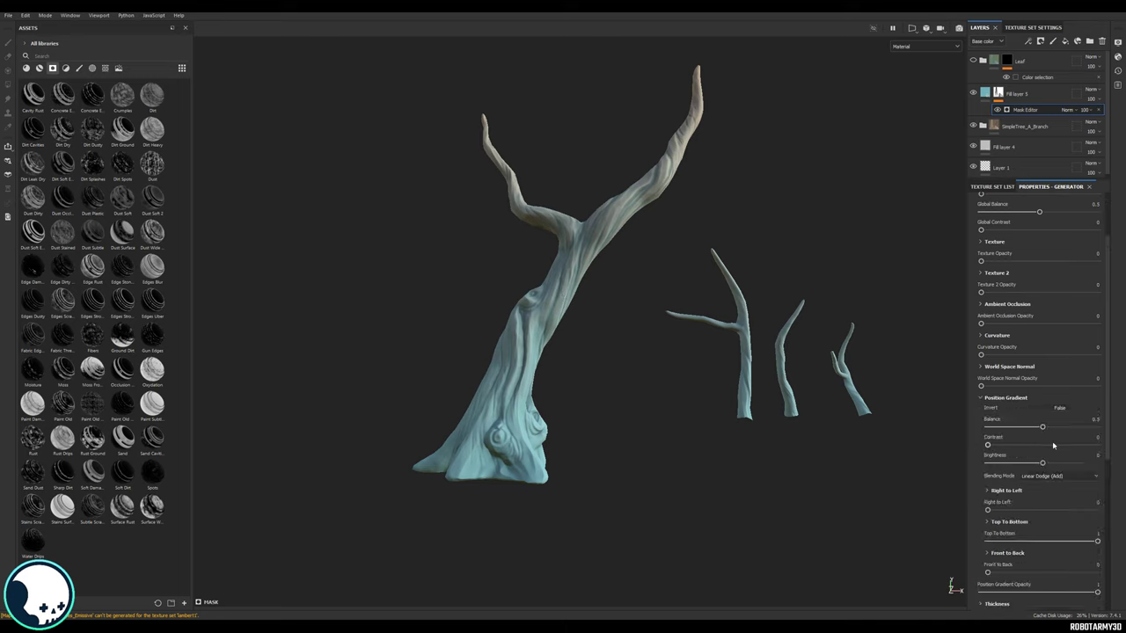
{"action": "scroll", "coordinate": [1044, 407], "scroll_direction": "down", "scroll_amount": 1}
{"action": "left_click_drag", "start_coordinate": [1042, 403], "coordinate": [1025, 403]}
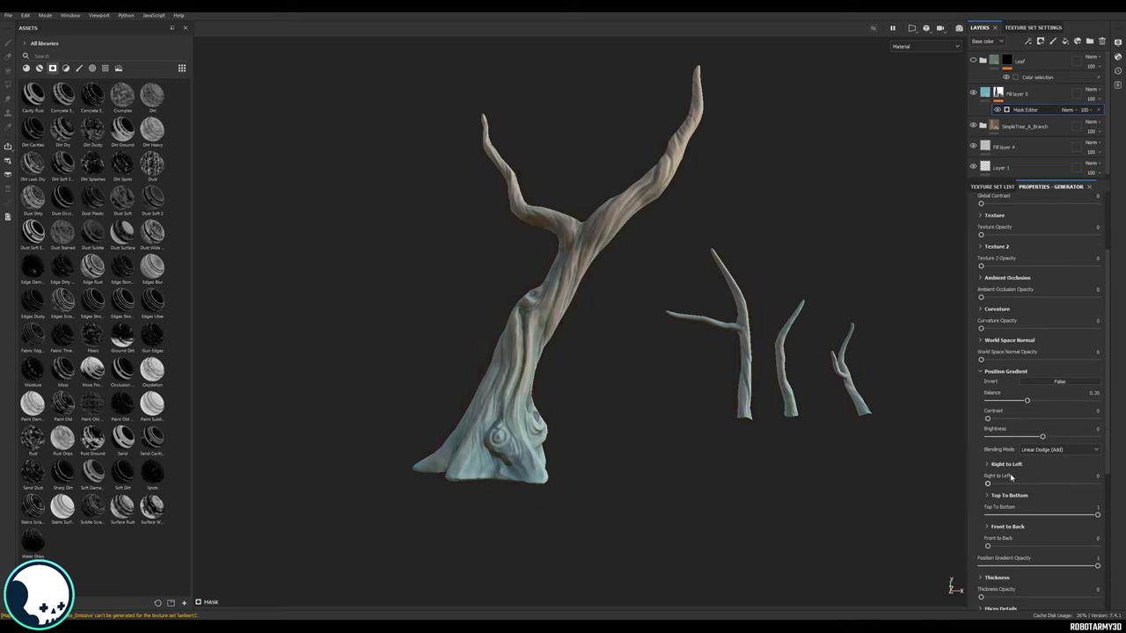
{"action": "left_click_drag", "start_coordinate": [782, 376], "coordinate": [778, 425], "text": "alt"}
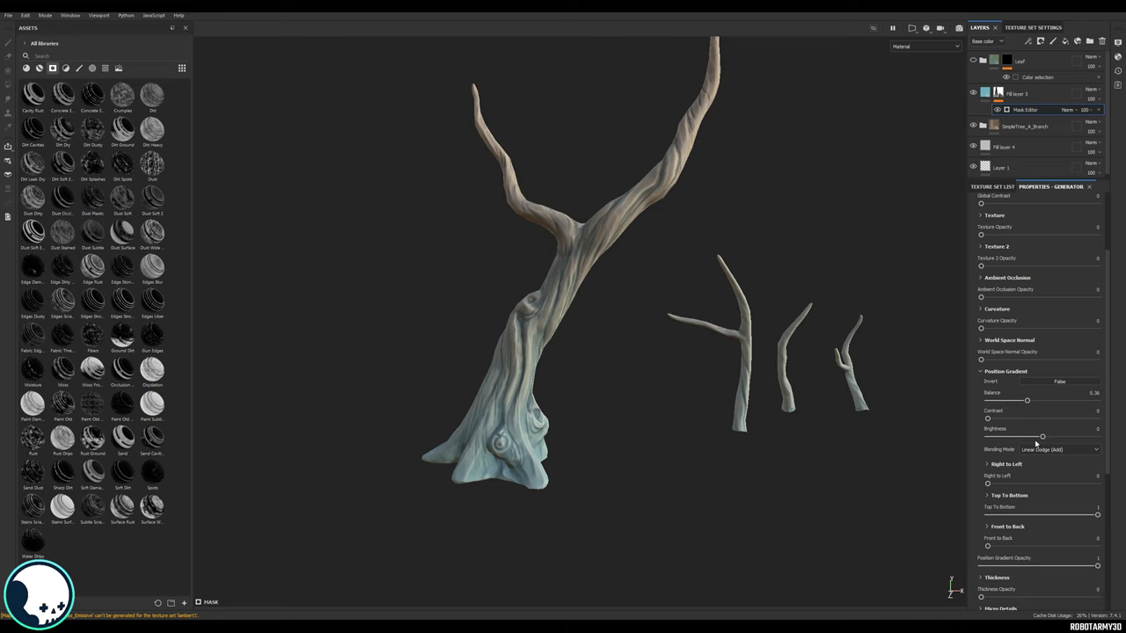
Step: Set the position gradient's contrast to 0.44 to tighten the teal tint around the trunk base
{"action": "left_click_drag", "start_coordinate": [988, 420], "coordinate": [839, 411]}
{"action": "left_click_drag", "start_coordinate": [986, 419], "coordinate": [1035, 424]}
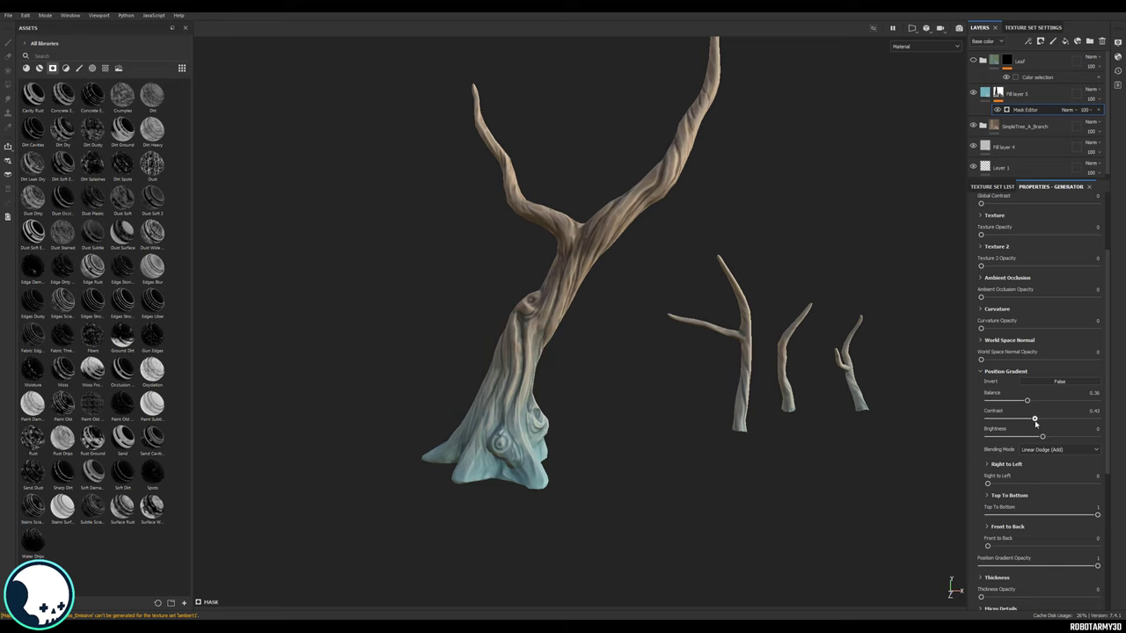
{"action": "left_click_drag", "start_coordinate": [788, 402], "coordinate": [717, 405], "text": "alt"}
{"action": "left_click_drag", "start_coordinate": [729, 358], "coordinate": [730, 413], "text": "alt"}
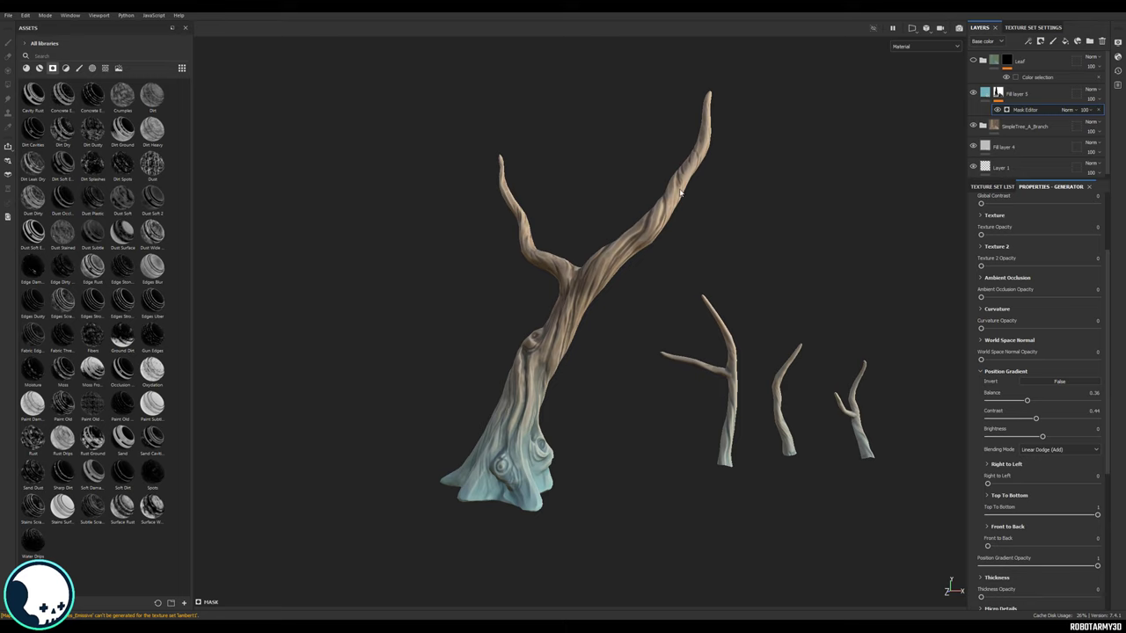
{"action": "left_click_drag", "start_coordinate": [684, 195], "coordinate": [753, 379], "text": "alt"}
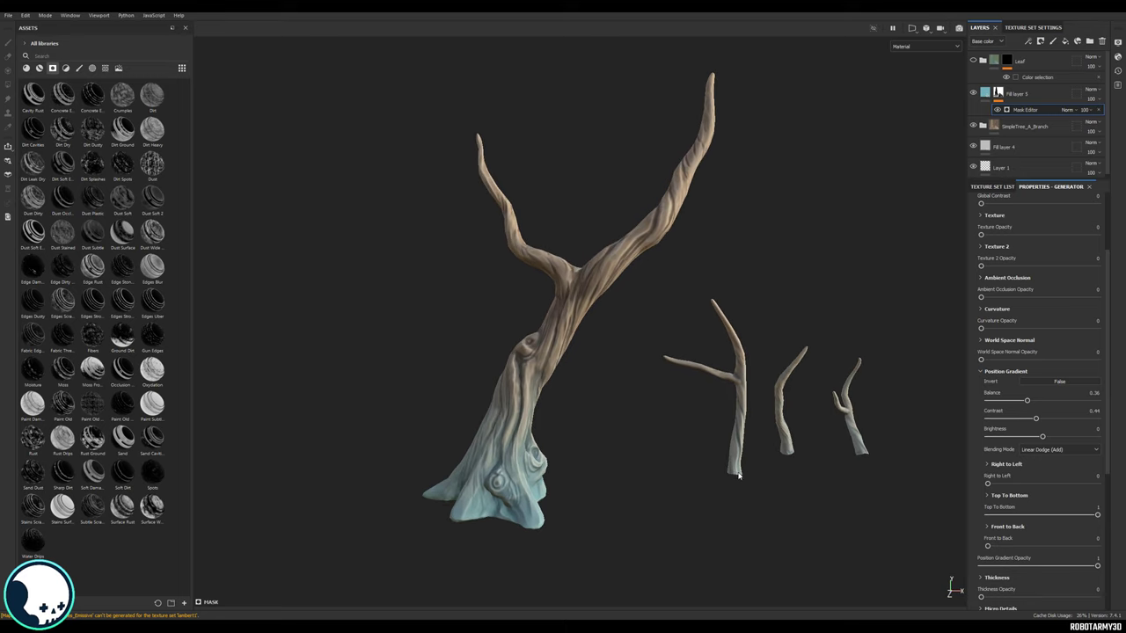
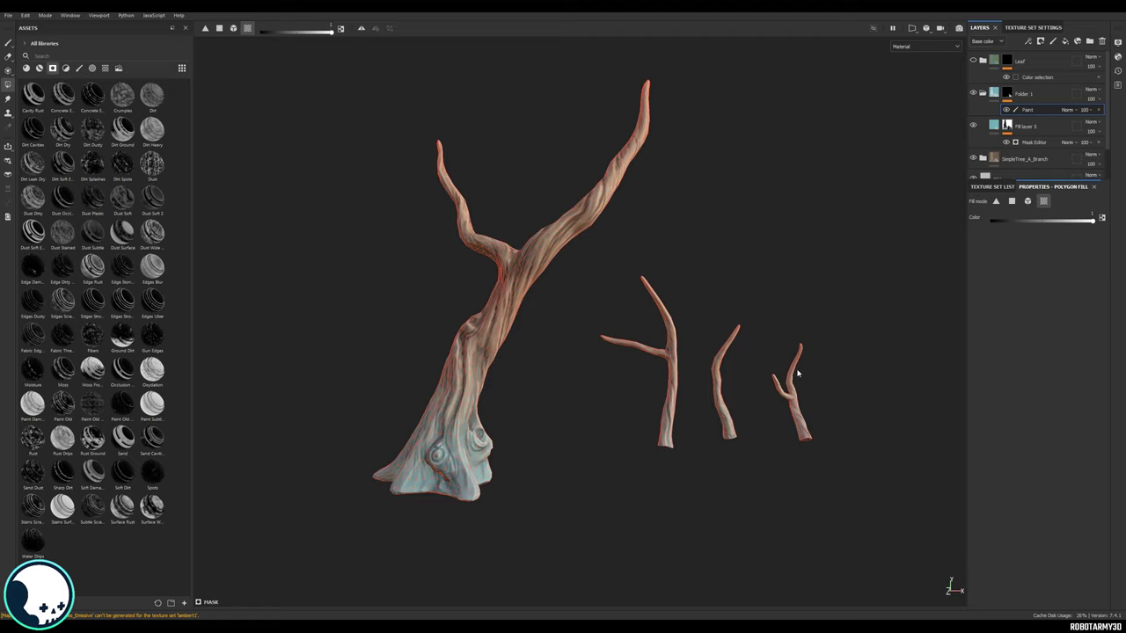
Step: Return to the paint brush and examine the teal gradient on the trunk and separate branches from several angles
{"action": "left_click_drag", "start_coordinate": [681, 378], "coordinate": [618, 289]}
{"action": "left_click", "coordinate": [10, 44]}
{"action": "scroll", "coordinate": [795, 238], "scroll_direction": "up", "scroll_amount": 5}
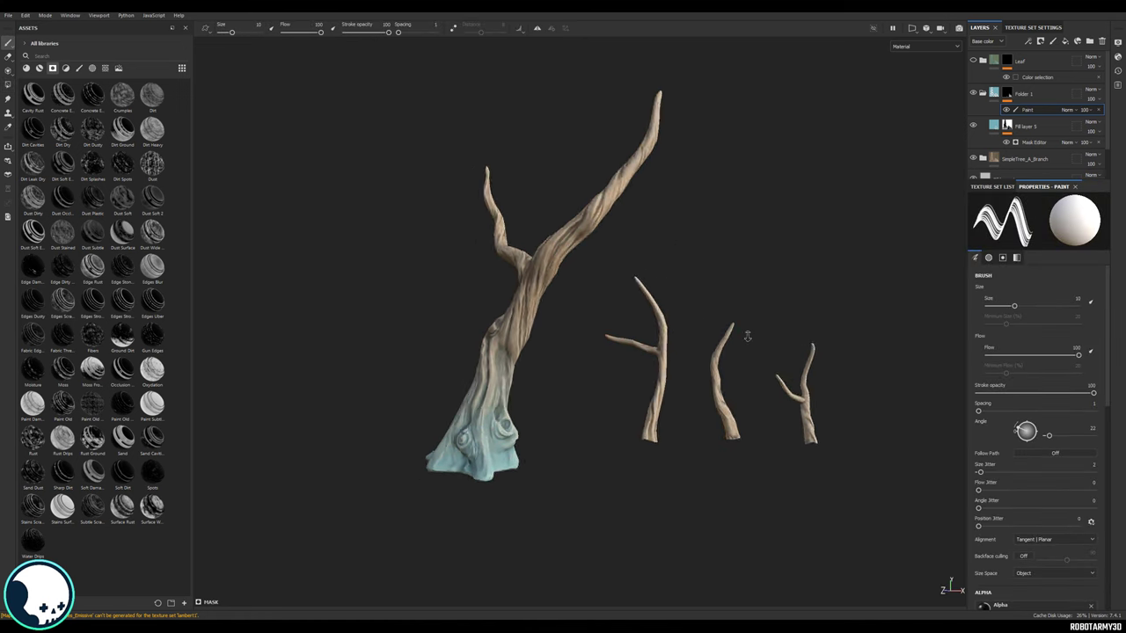
{"action": "scroll", "coordinate": [537, 422], "scroll_direction": "down", "scroll_amount": 3}
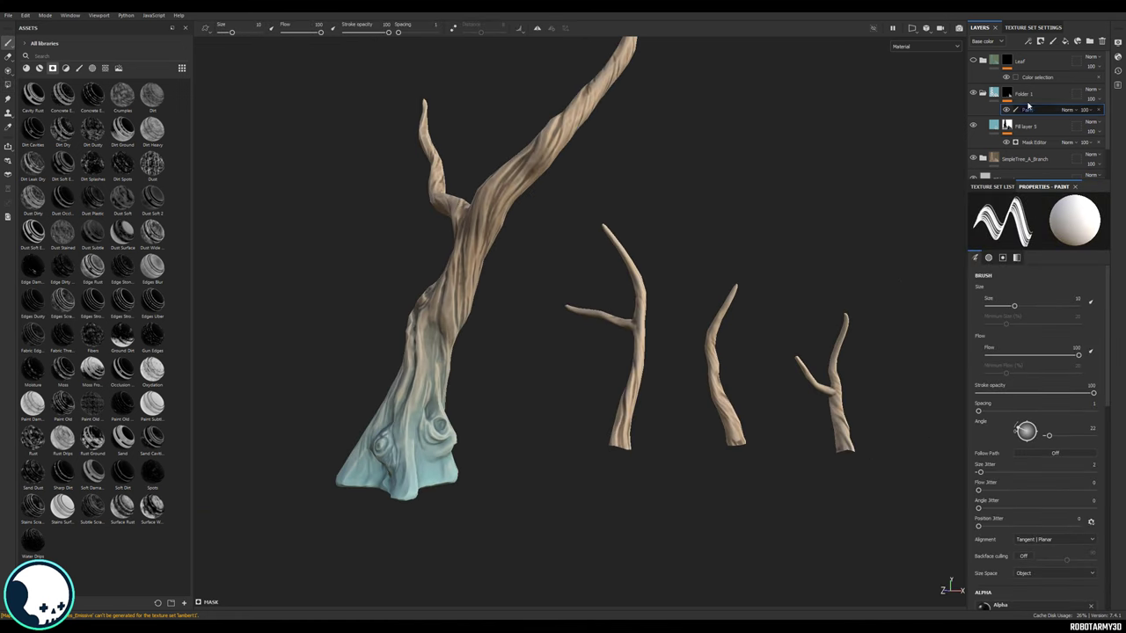
{"action": "left_click_drag", "start_coordinate": [462, 266], "coordinate": [638, 268], "text": "alt"}
{"action": "scroll", "coordinate": [607, 265], "scroll_direction": "up", "scroll_amount": 3}
{"action": "scroll", "coordinate": [606, 264], "scroll_direction": "down", "scroll_amount": 3}
{"action": "left_click_drag", "start_coordinate": [396, 251], "coordinate": [617, 270], "text": "alt"}
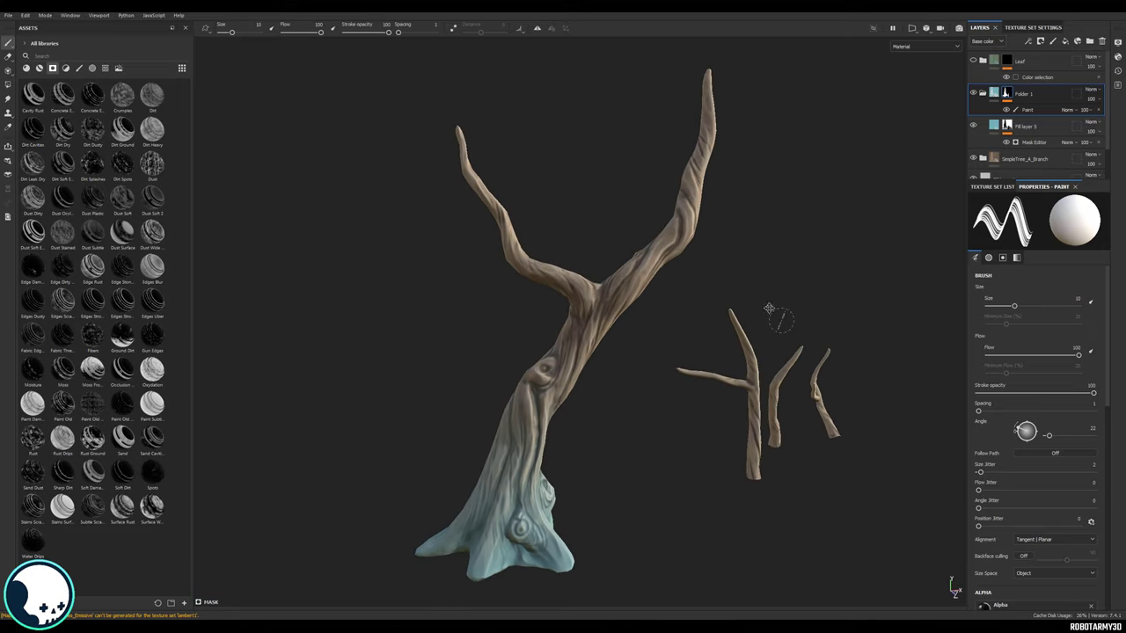
{"action": "middle_click_drag", "start_coordinate": [783, 320], "coordinate": [750, 284], "text": "alt"}
Step: Try a darker base color with a reddish hue on Fill layer 5
{"action": "left_click", "coordinate": [995, 128]}
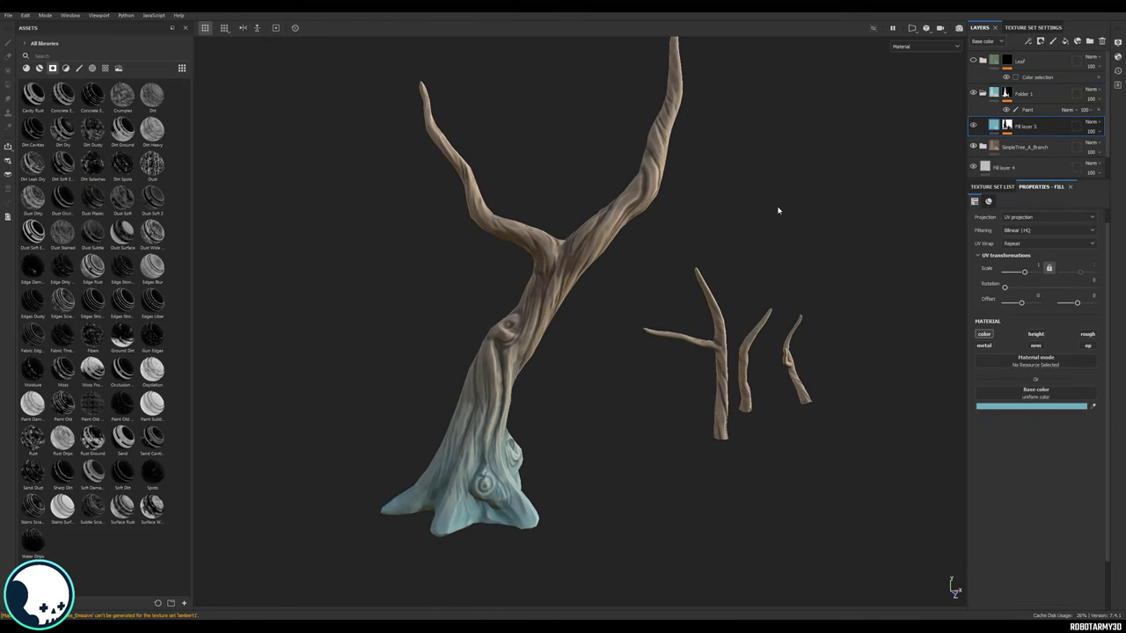
{"action": "left_click_drag", "start_coordinate": [776, 208], "coordinate": [730, 230], "text": "alt"}
{"action": "left_click", "coordinate": [979, 408]}
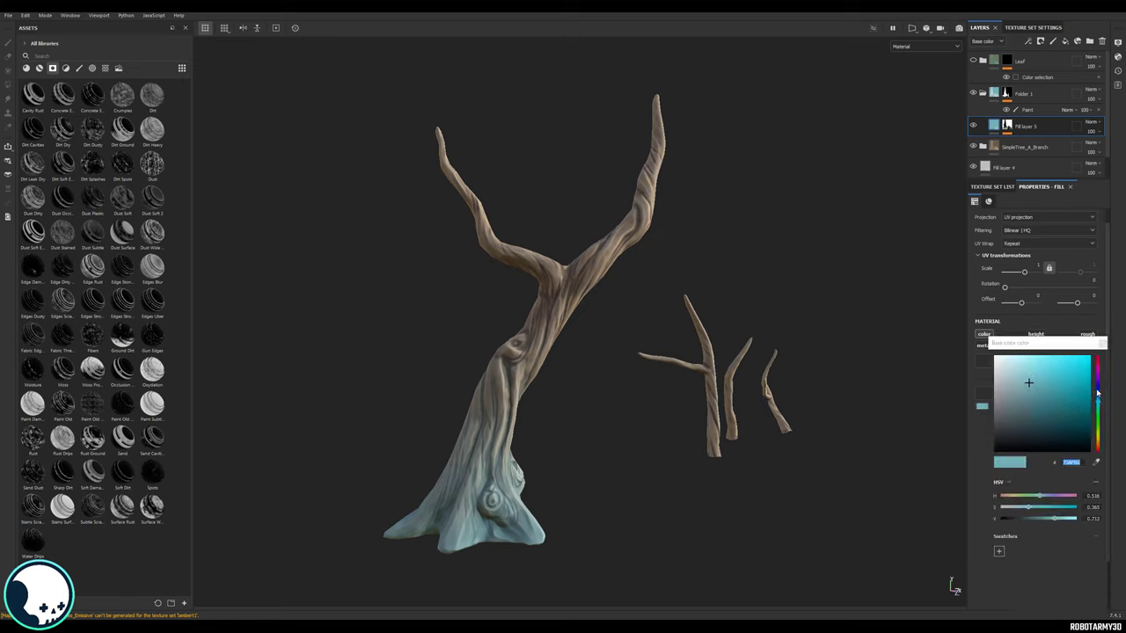
{"action": "left_click_drag", "start_coordinate": [1045, 392], "coordinate": [1019, 415]}
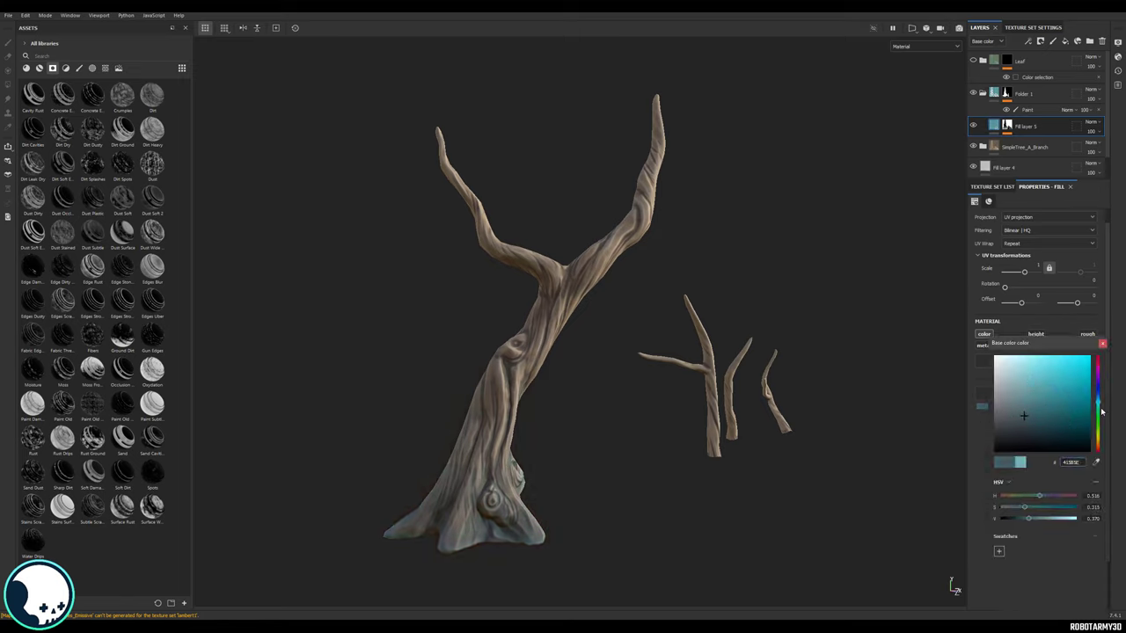
{"action": "left_click_drag", "start_coordinate": [1101, 412], "coordinate": [1099, 446]}
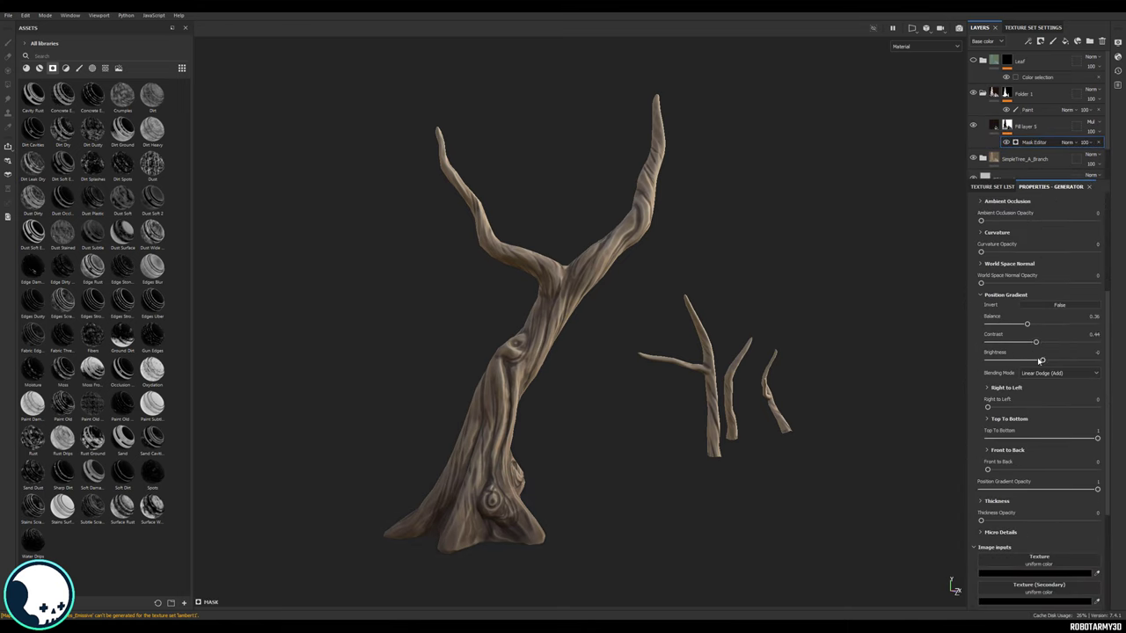
Step: Adjust the mask's position gradient, and give Fill layer 5 a dark blue base color with Multiply blending
{"action": "left_click_drag", "start_coordinate": [1038, 360], "coordinate": [1036, 324]}
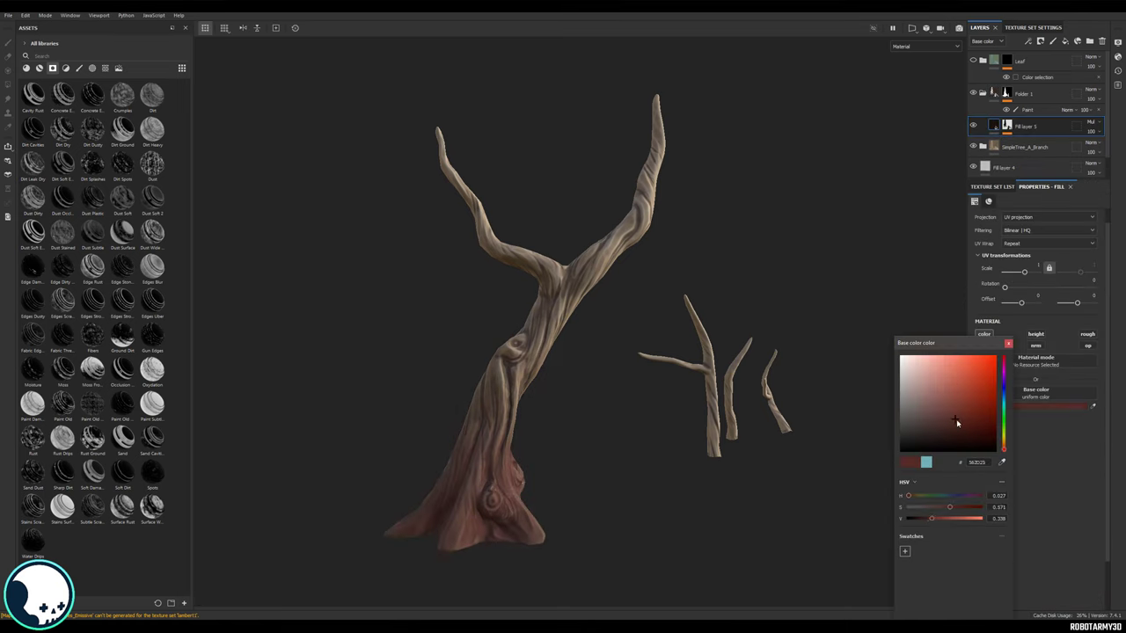
{"action": "left_click_drag", "start_coordinate": [1004, 444], "coordinate": [1004, 416]}
{"action": "left_click", "coordinate": [931, 431]}
{"action": "left_click", "coordinate": [1092, 122]}
{"action": "left_click", "coordinate": [1078, 146]}
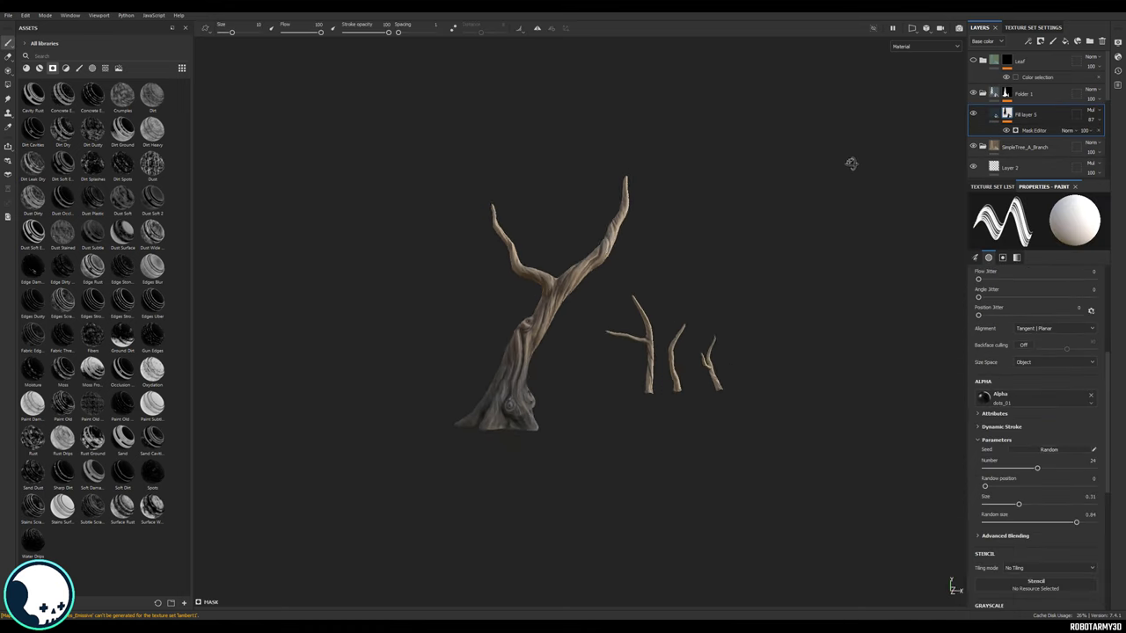
Step: Examine the darkened trunk base and the branches from several angles and under different lighting
{"action": "right_click_drag", "start_coordinate": [851, 163], "coordinate": [952, 251], "text": "alt"}
{"action": "left_click_drag", "start_coordinate": [953, 251], "coordinate": [799, 247], "text": "alt"}
{"action": "middle_click_drag", "start_coordinate": [798, 246], "coordinate": [802, 299], "text": "alt"}
{"action": "left_click_drag", "start_coordinate": [801, 300], "coordinate": [815, 308], "text": "alt"}
{"action": "middle_click_drag", "start_coordinate": [816, 308], "coordinate": [793, 257], "text": "alt"}
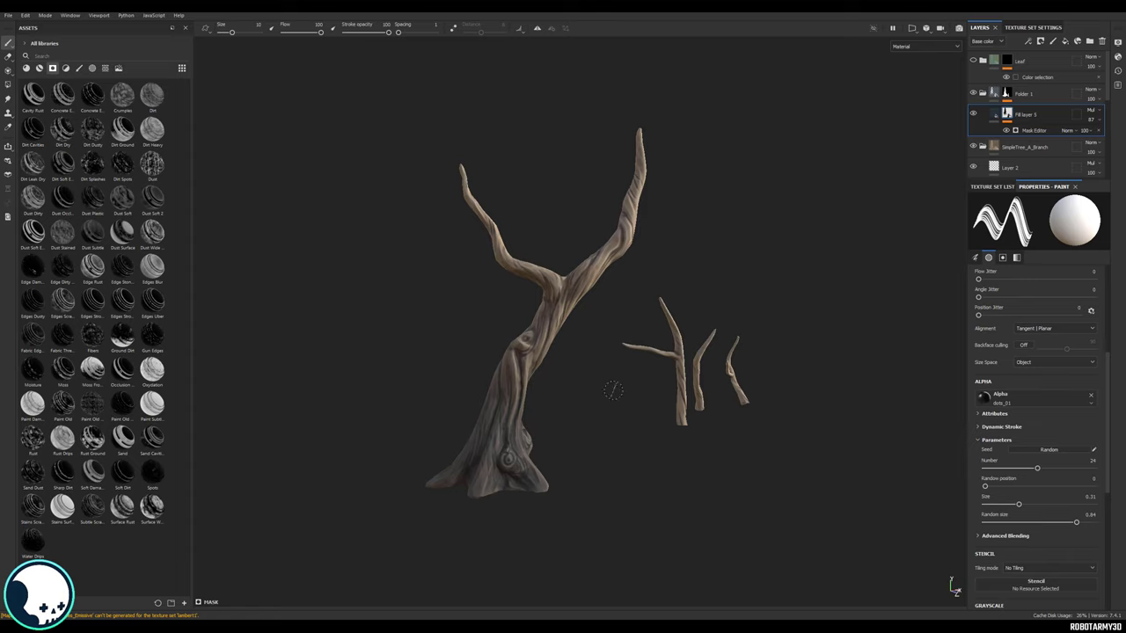
{"action": "right_click_drag", "start_coordinate": [605, 363], "coordinate": [737, 229], "text": "alt"}
{"action": "right_click_drag", "start_coordinate": [737, 228], "coordinate": [749, 235], "text": "shift"}
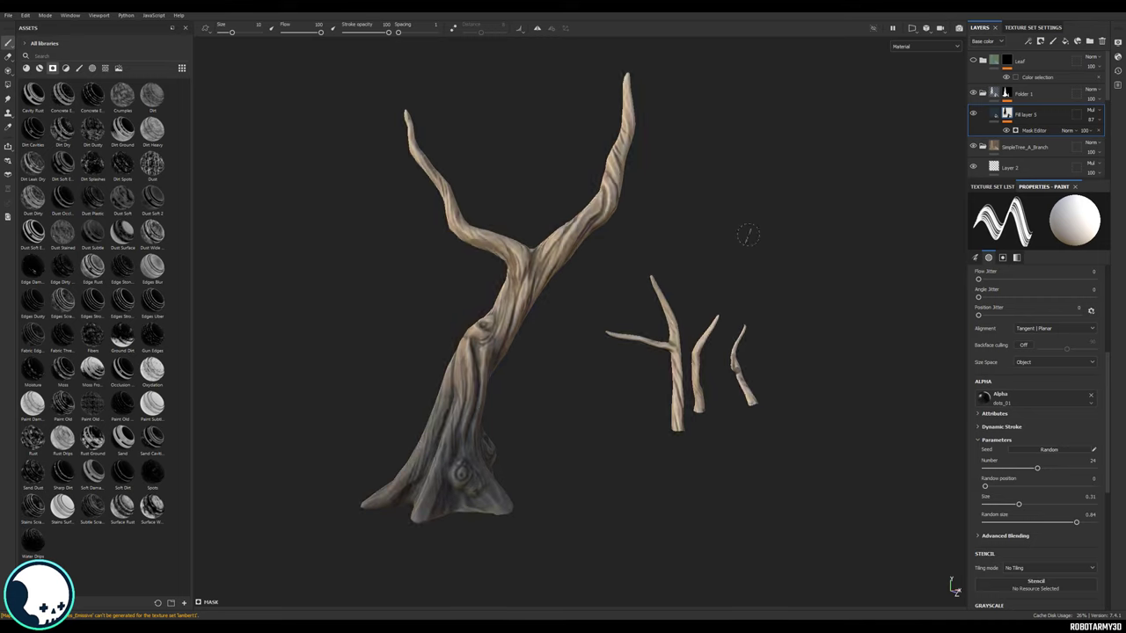
{"action": "left_click_drag", "start_coordinate": [749, 235], "coordinate": [812, 214], "text": "alt"}
{"action": "mouse_move", "coordinate": [812, 214]}
{"action": "right_mouse_down", "text": "shift"}
{"action": "mouse_move", "coordinate": [694, 234]}
{"action": "mouse_move", "coordinate": [818, 234]}
{"action": "mouse_move", "coordinate": [702, 232]}
{"action": "right_mouse_up", "text": "shift"}
{"action": "left_click_drag", "start_coordinate": [701, 231], "coordinate": [699, 284], "text": "alt"}
{"action": "middle_click_drag", "start_coordinate": [699, 284], "coordinate": [678, 246], "text": "alt"}
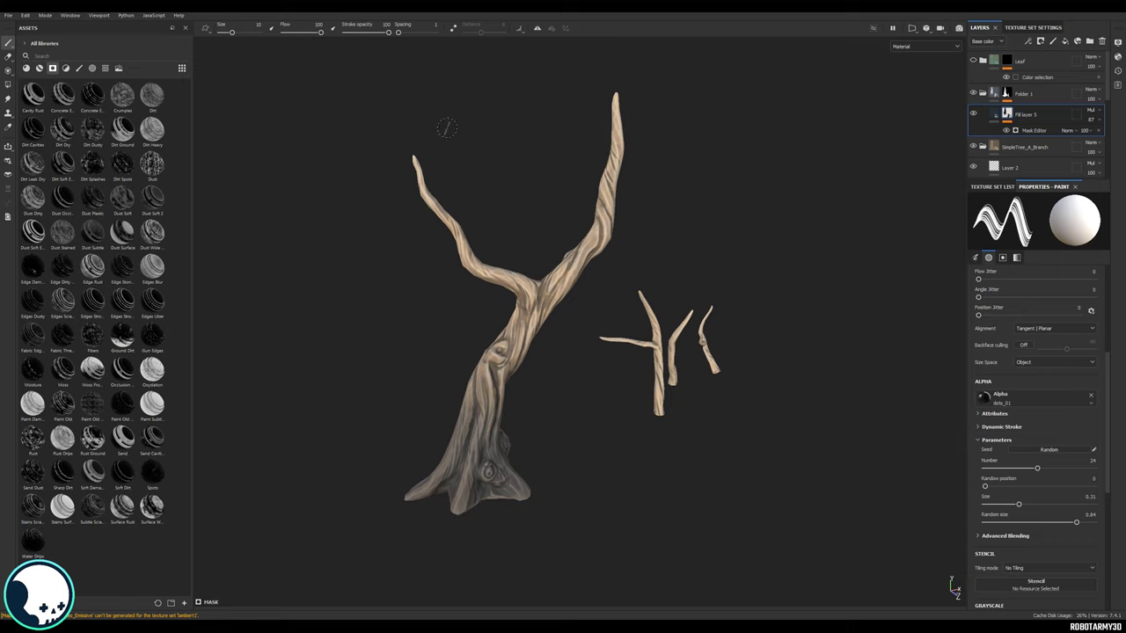
Step: Open the texture export settings and review the list of texture files for the lambert1 texture set
{"action": "left_click", "coordinate": [9, 15]}
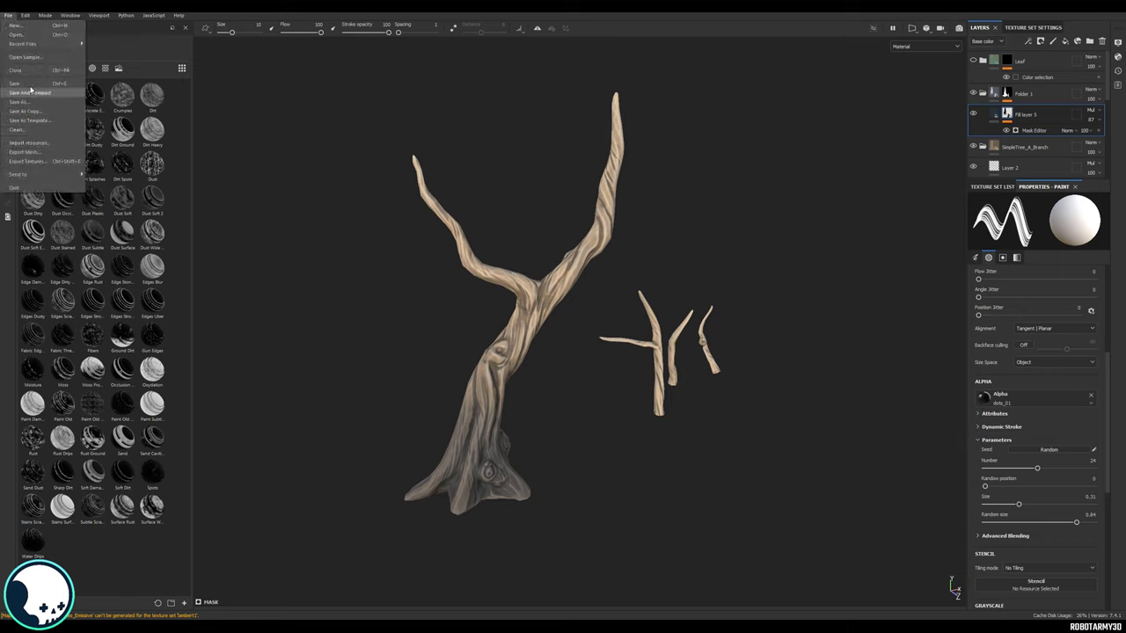
{"action": "left_click", "coordinate": [26, 161]}
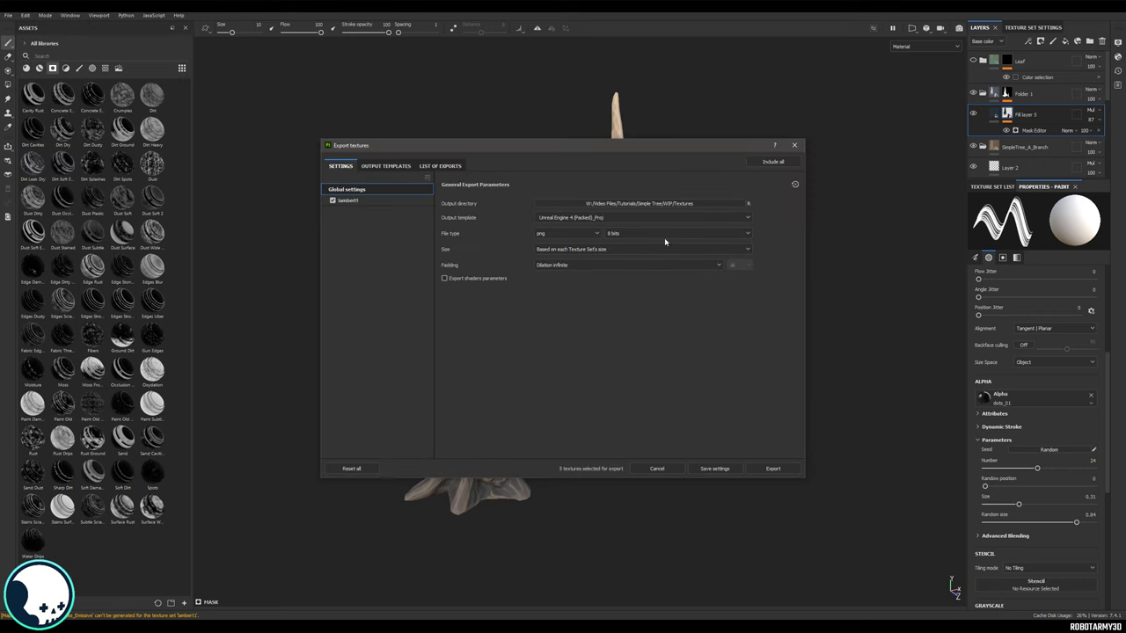
{"action": "left_click", "coordinate": [442, 166]}
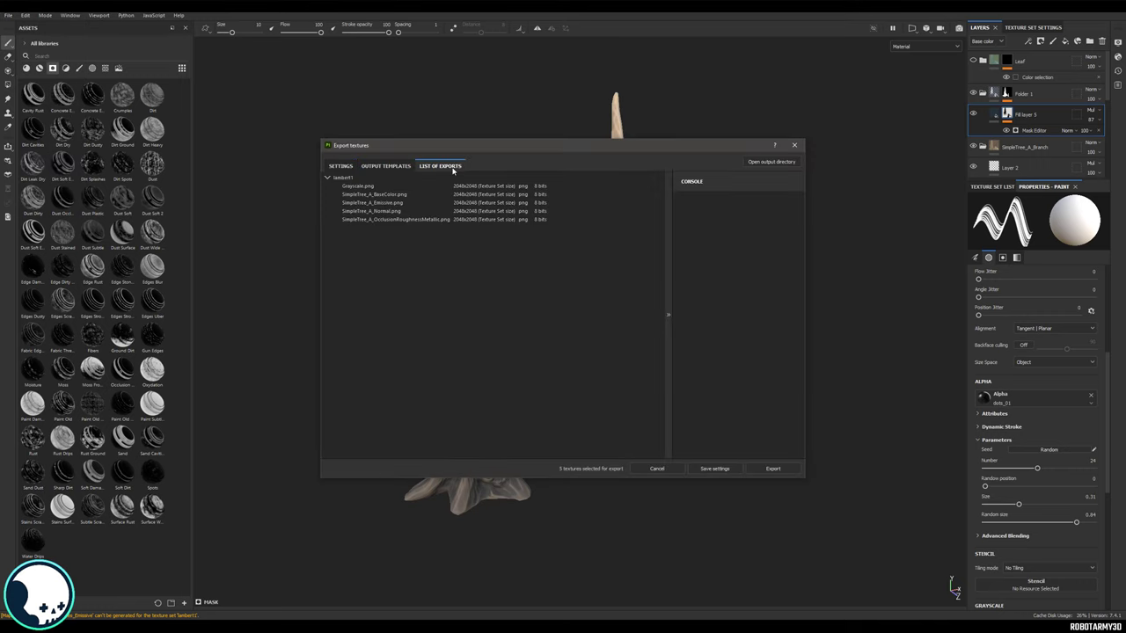
{"action": "left_click", "coordinate": [342, 166]}
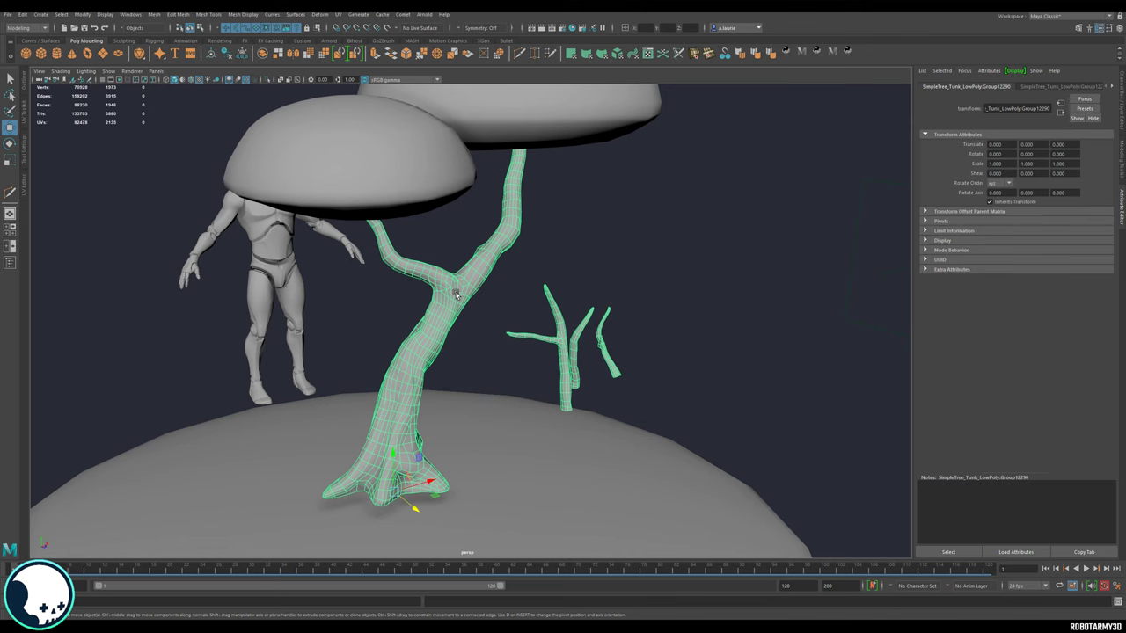
Step: Switch to Maya and assign a new Lambert material to the selected low-poly trunk and branches
{"action": "right_click", "coordinate": [456, 293]}
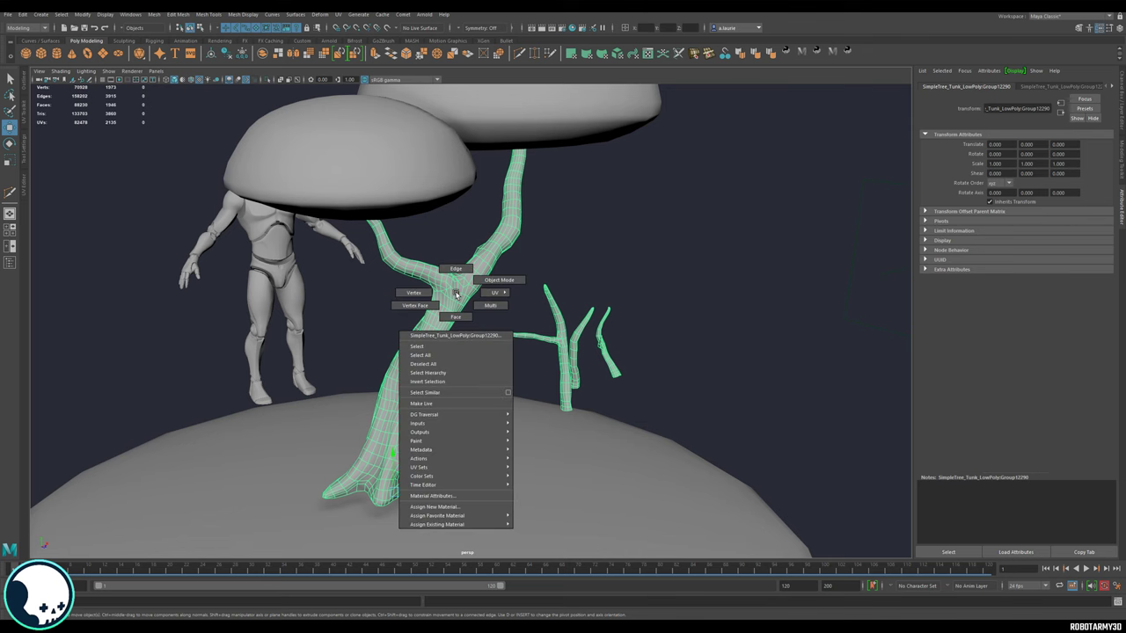
{"action": "mouse_move", "coordinate": [453, 525]}
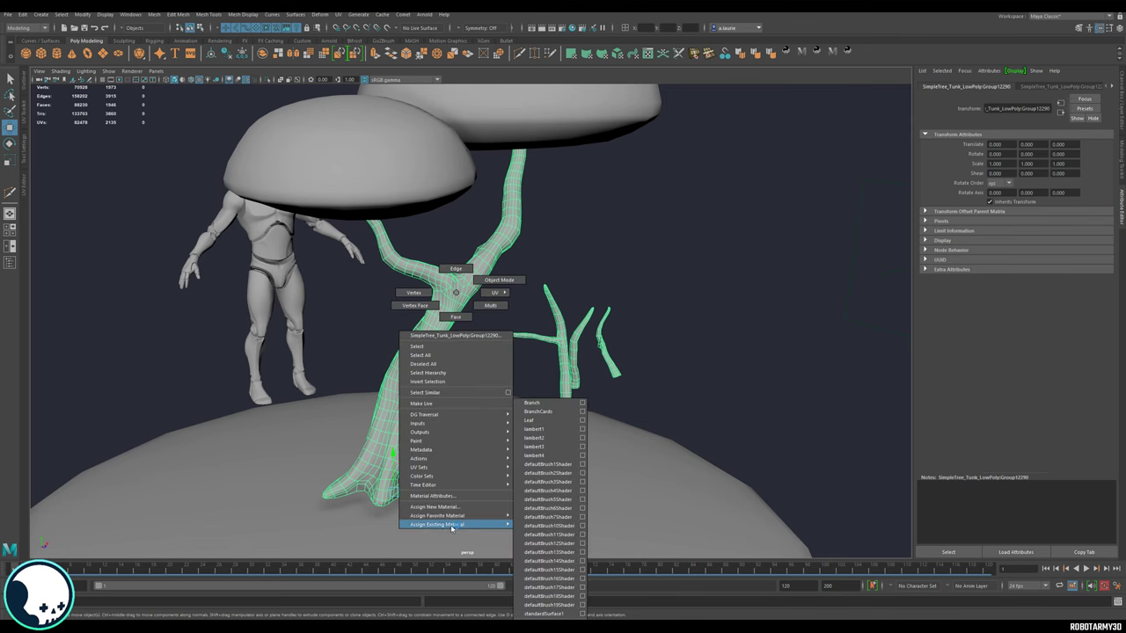
{"action": "left_click", "coordinate": [448, 508]}
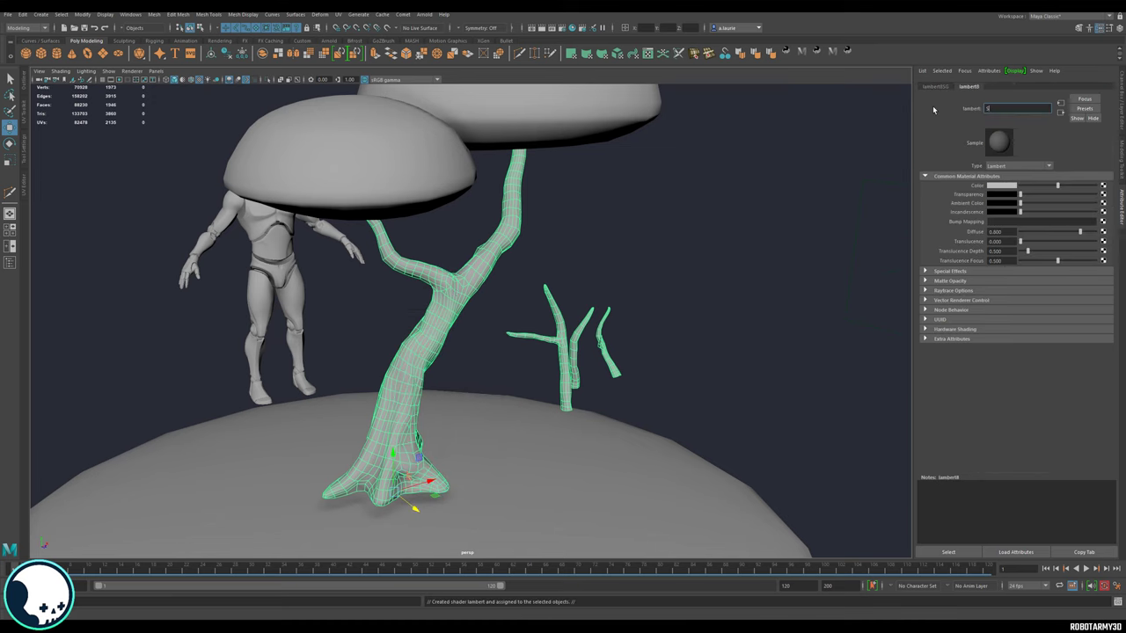
Step: Name the new Lambert material SimpleTree_A
{"action": "type", "text": "Simpme"}
{"action": "key", "text": "BackSpace"}
{"action": "key", "text": "BackSpace"}
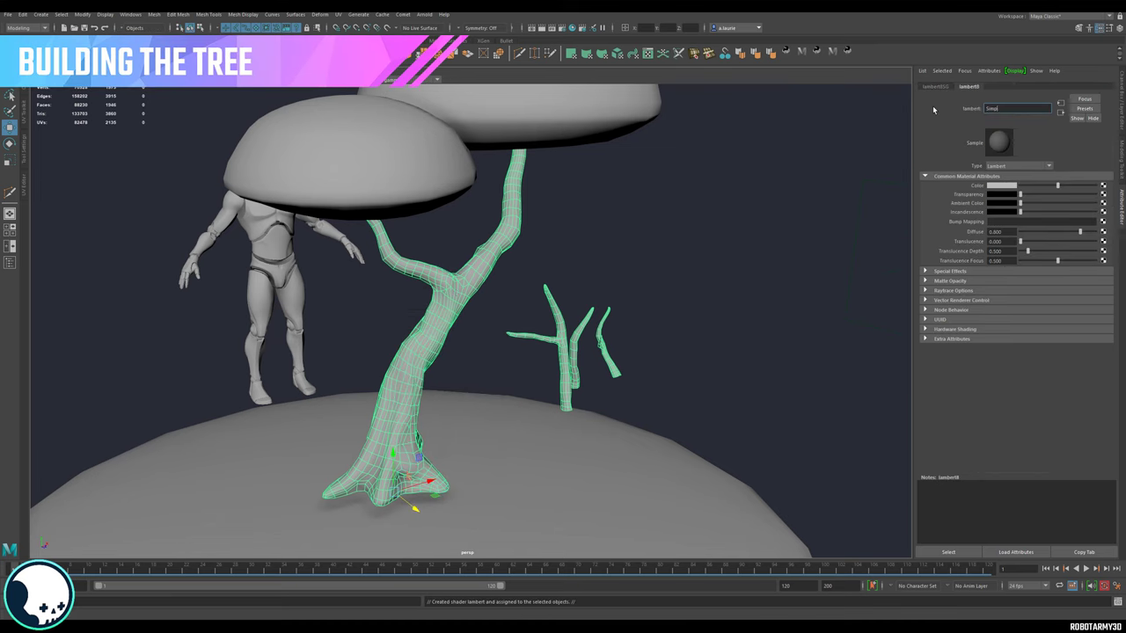
{"action": "type", "text": "leTree_A"}
{"action": "key", "text": "Return"}
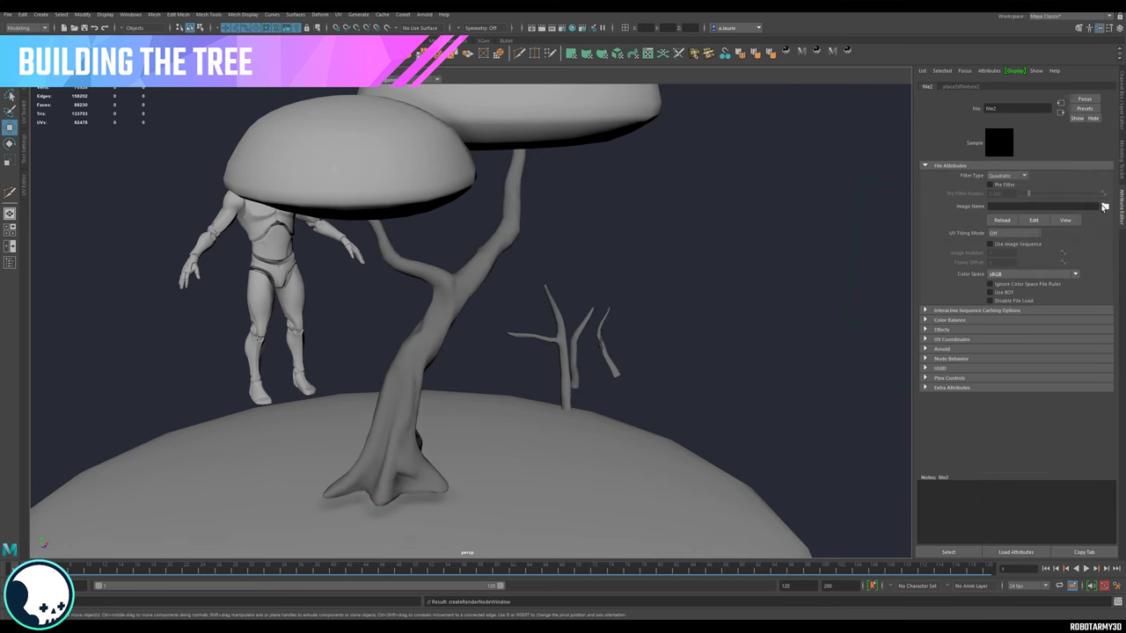
Step: Load SimpleTree_A_BaseColor.png as the color texture of the trunk and branches material
{"action": "left_click", "coordinate": [1105, 206]}
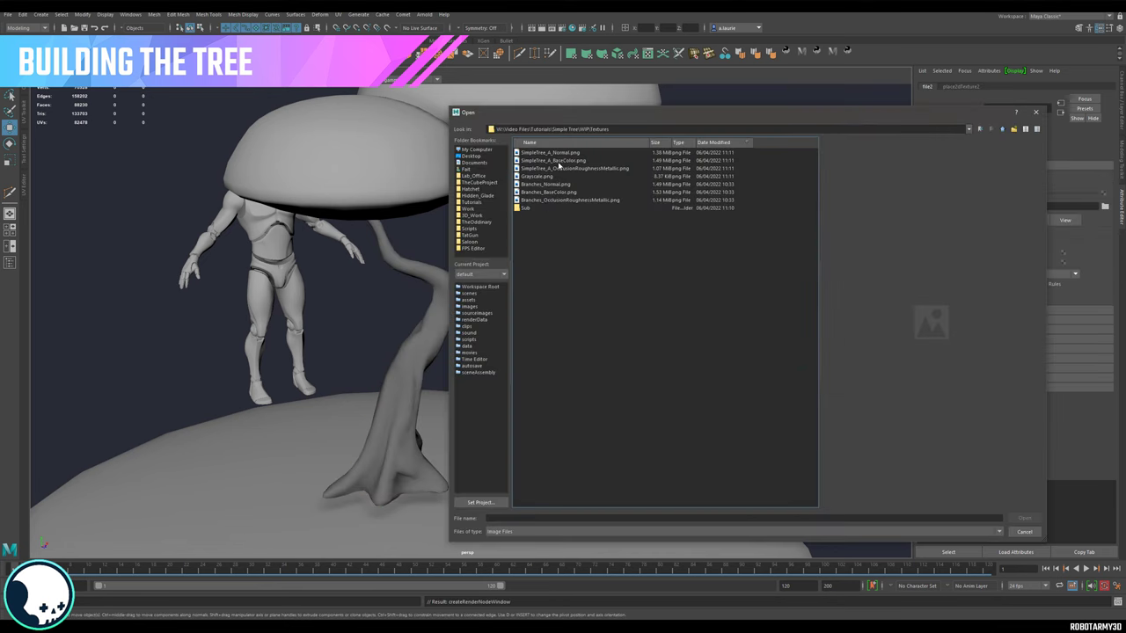
{"action": "left_click", "coordinate": [558, 161]}
{"action": "left_click", "coordinate": [1034, 519]}
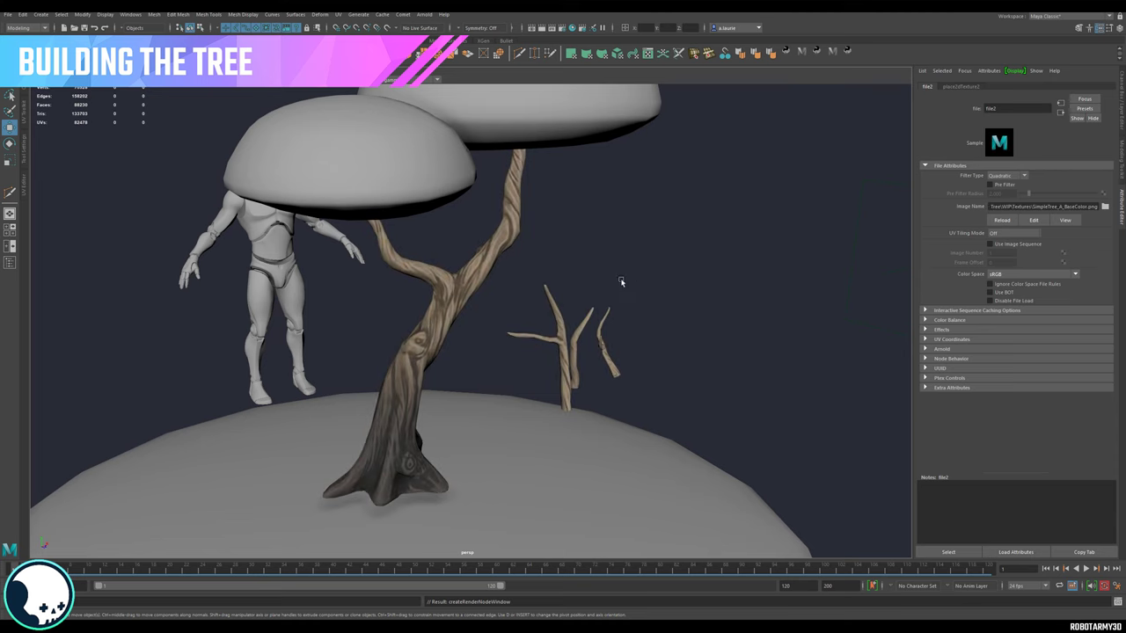
Step: Hide the two sphere canopy placeholders above the trunk
{"action": "left_click_drag", "start_coordinate": [619, 282], "coordinate": [521, 260], "text": "alt"}
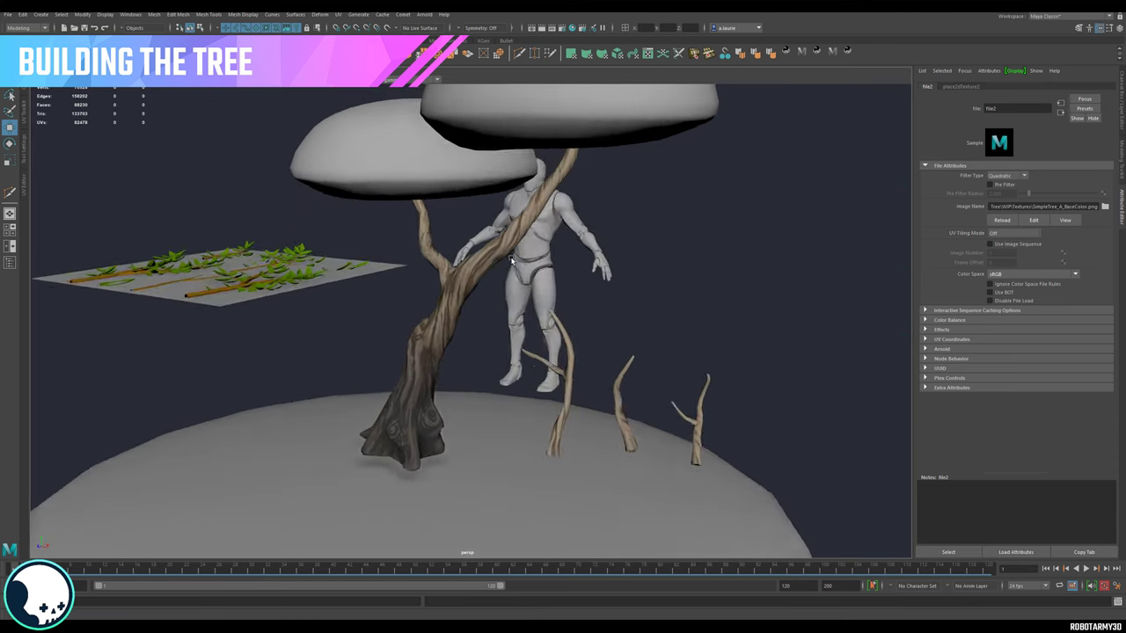
{"action": "left_click_drag", "start_coordinate": [511, 259], "coordinate": [674, 231], "text": "alt"}
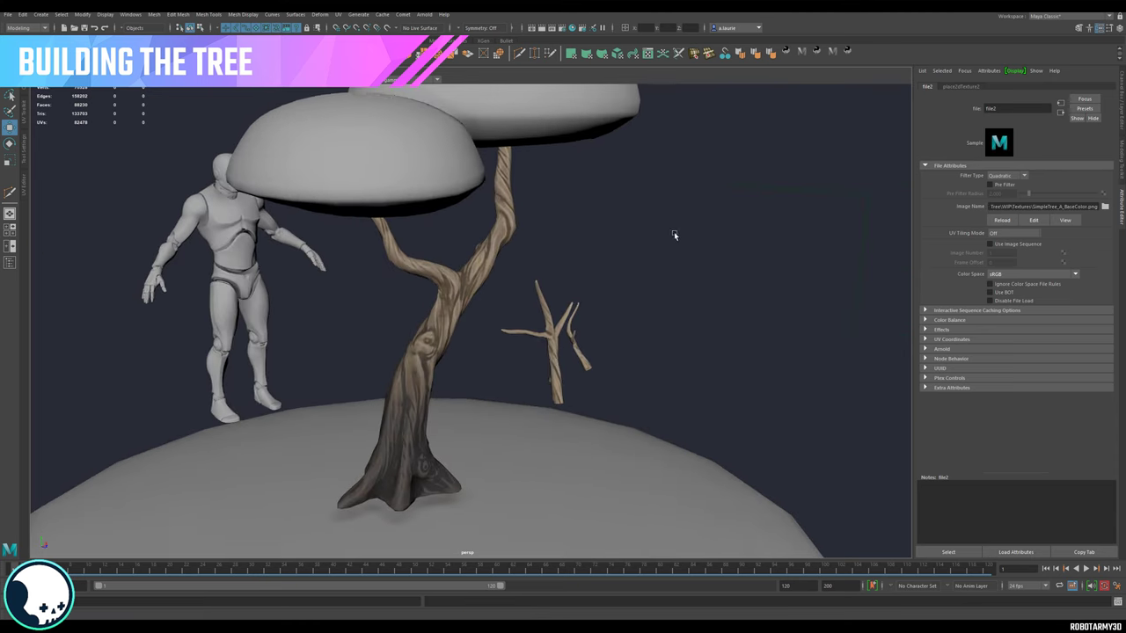
{"action": "right_click_drag", "start_coordinate": [674, 232], "coordinate": [583, 294], "text": "alt"}
{"action": "middle_click_drag", "start_coordinate": [584, 295], "coordinate": [639, 260], "text": "alt"}
{"action": "left_click_drag", "start_coordinate": [596, 255], "coordinate": [555, 226], "text": "alt"}
{"action": "left_click", "coordinate": [572, 164]}
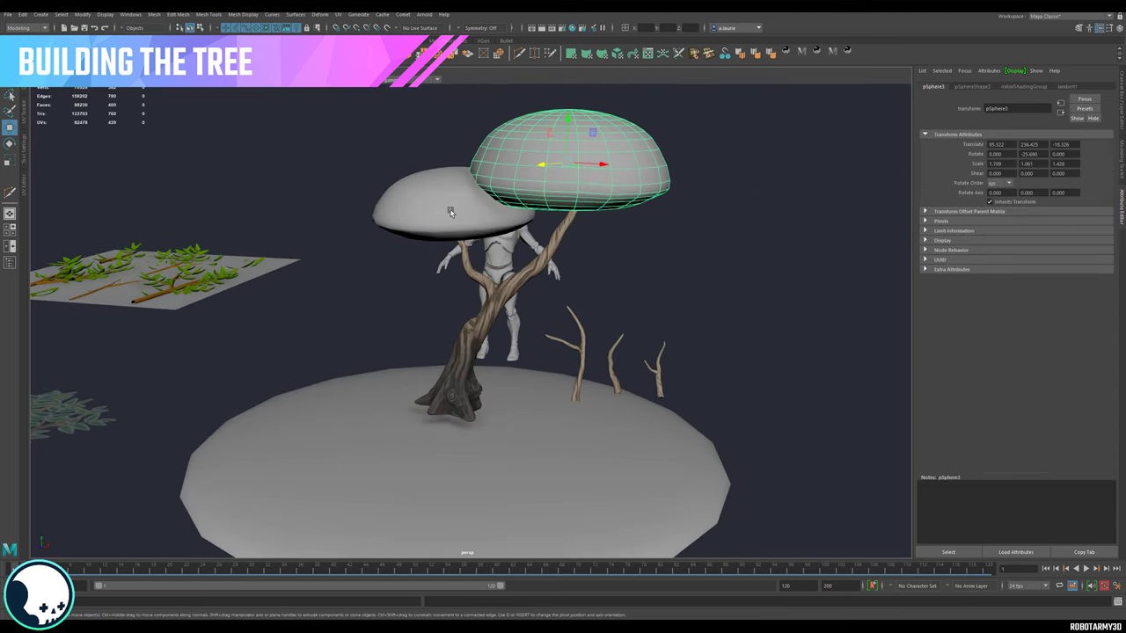
{"action": "left_click", "coordinate": [452, 215], "text": "shift"}
{"action": "key", "text": "ctrl+h"}
Step: Hide the flat plane carrying the modeled leaf and twig sources
{"action": "right_click_drag", "start_coordinate": [688, 306], "coordinate": [347, 304], "text": "alt"}
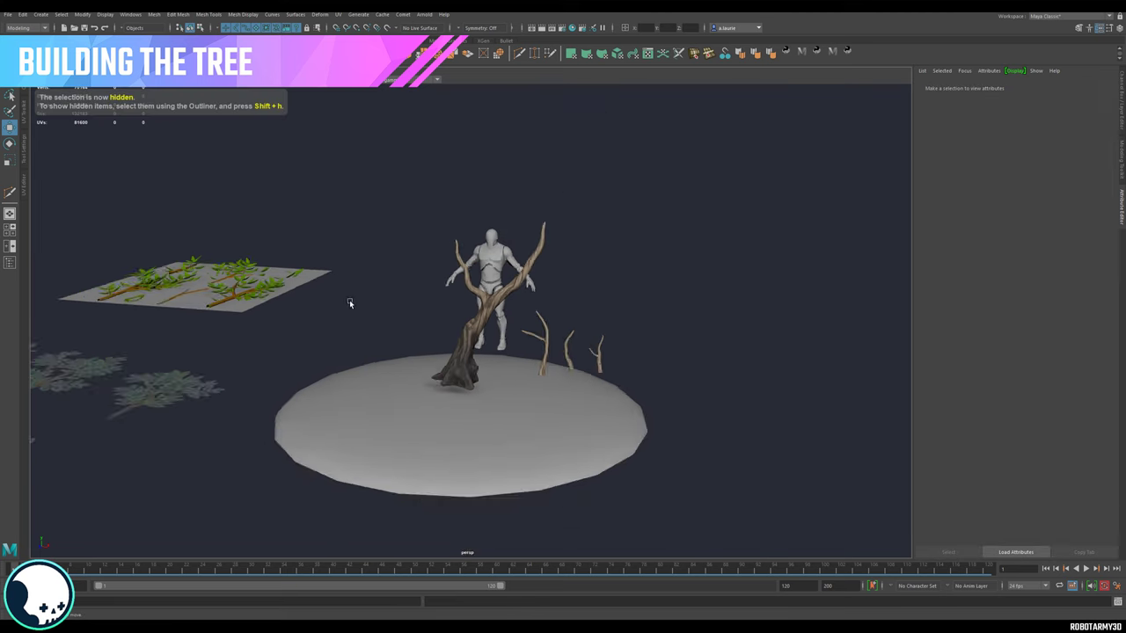
{"action": "left_click_drag", "start_coordinate": [347, 304], "coordinate": [388, 361], "text": "alt"}
{"action": "right_click_drag", "start_coordinate": [387, 361], "coordinate": [349, 228], "text": "alt"}
{"action": "left_click_drag", "start_coordinate": [339, 261], "coordinate": [426, 172]}
{"action": "key", "text": "ctrl+h"}
Step: Hide the round ground mesh and the mannequin
{"action": "left_click_drag", "start_coordinate": [226, 267], "coordinate": [452, 487]}
{"action": "right_click_drag", "start_coordinate": [537, 387], "coordinate": [629, 354], "text": "alt"}
{"action": "left_click_drag", "start_coordinate": [629, 354], "coordinate": [650, 298], "text": "alt"}
{"action": "left_click", "coordinate": [655, 364]}
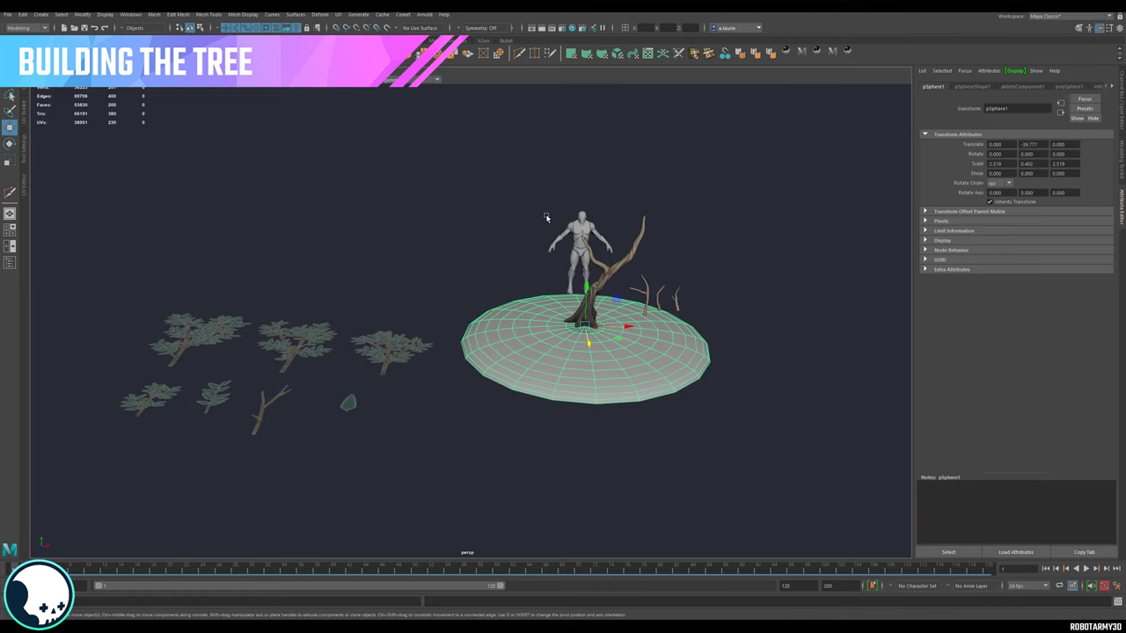
{"action": "left_click", "coordinate": [575, 240]}
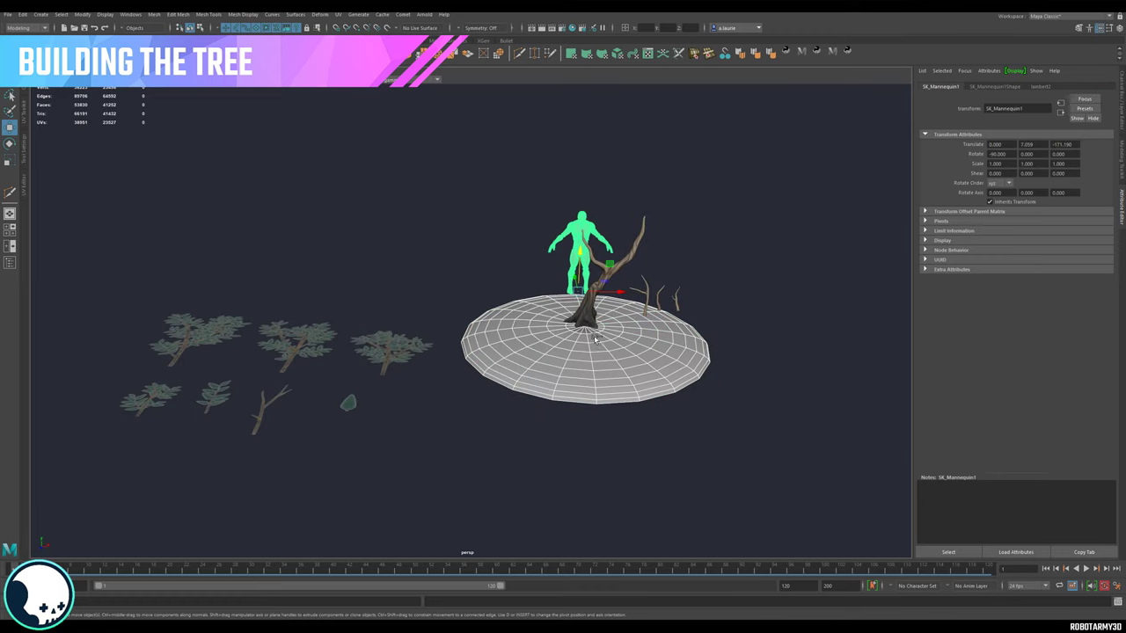
{"action": "key", "text": "ctrl+h"}
Step: Scale all the foliage cards uniformly to 0.327 and place them beside the loose branches
{"action": "left_click_drag", "start_coordinate": [533, 334], "coordinate": [116, 552], "text": "alt"}
{"action": "key", "text": "r"}
{"action": "scroll", "coordinate": [262, 475], "scroll_direction": "down", "scroll_amount": 3}
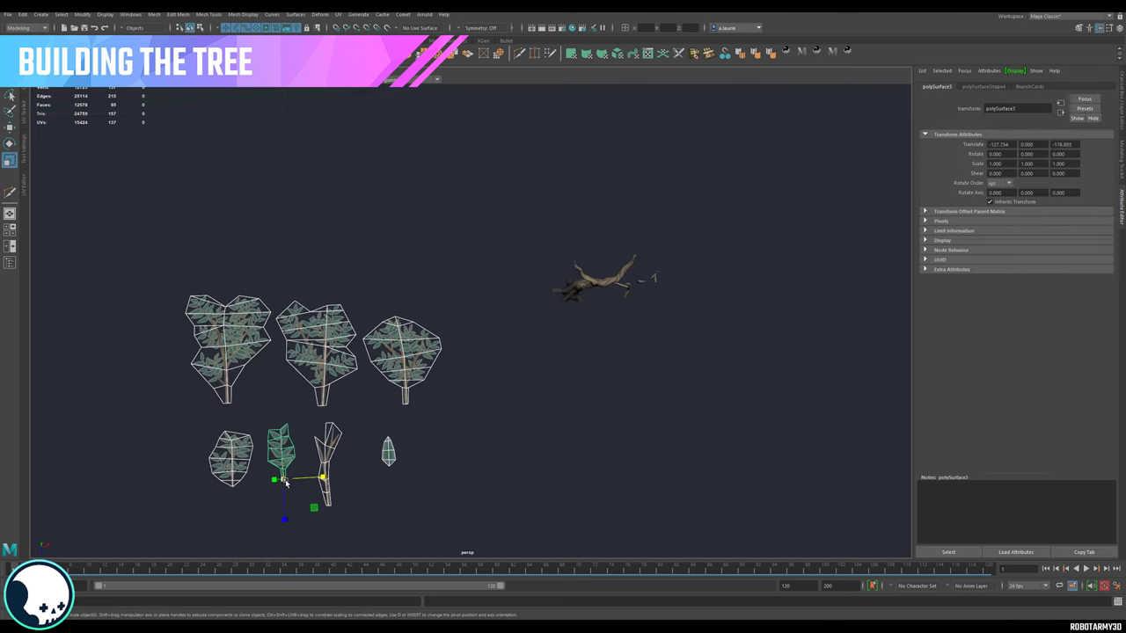
{"action": "key", "text": "r"}
{"action": "left_click_drag", "start_coordinate": [286, 482], "coordinate": [315, 511]}
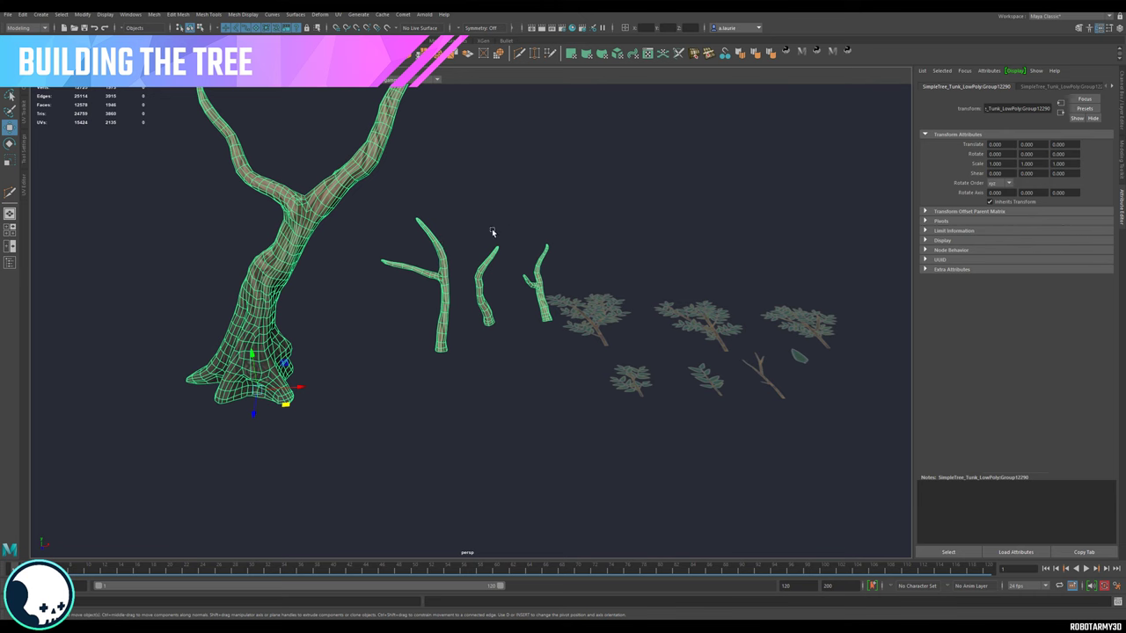
Step: Separate the combined low-poly trunk and branches mesh into individual objects
{"action": "scroll", "coordinate": [314, 157], "scroll_direction": "up", "scroll_amount": 2}
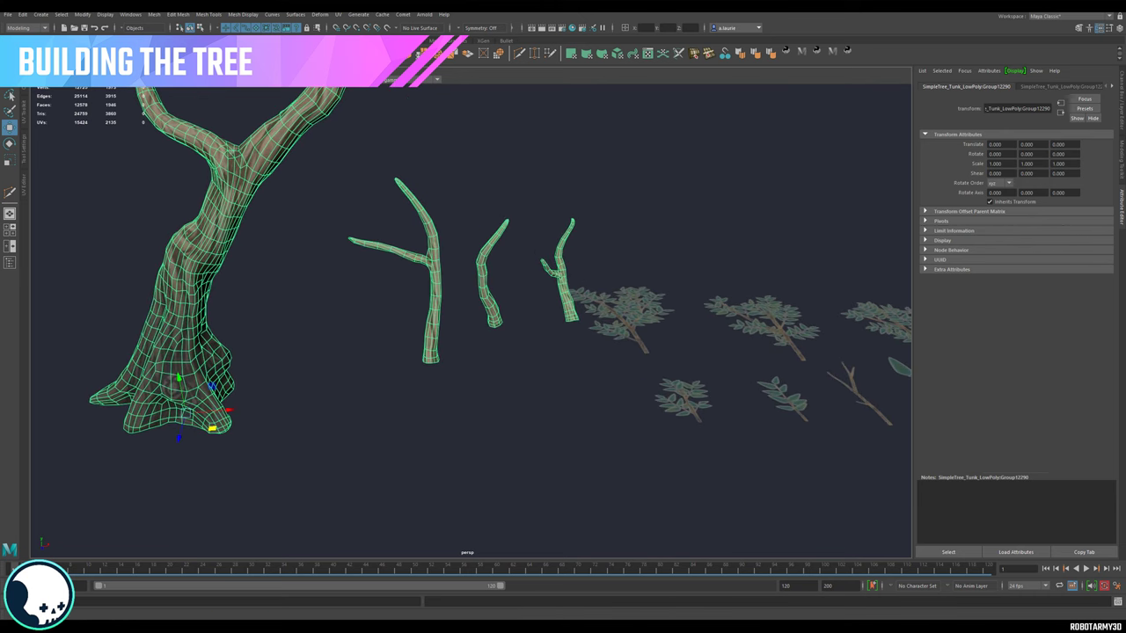
{"action": "left_click", "coordinate": [154, 14]}
{"action": "left_click", "coordinate": [169, 55]}
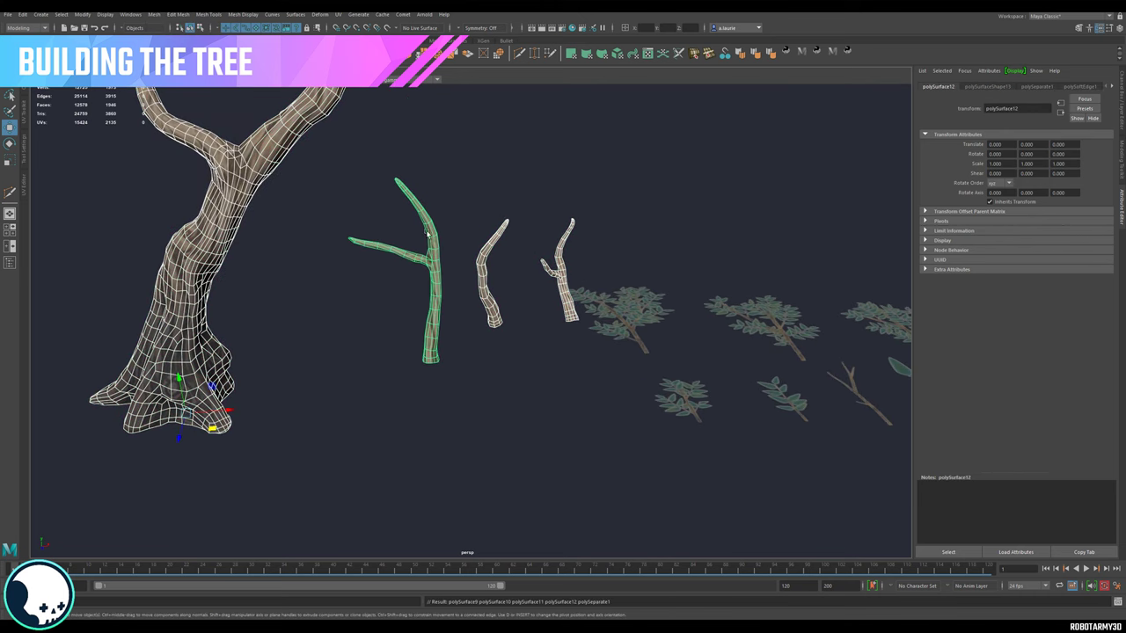
Step: Reposition the pivots of the separated branches, starting by centering the large forked branch's pivot at its open base
{"action": "middle_click_drag", "start_coordinate": [387, 281], "coordinate": [435, 256], "text": "alt"}
{"action": "key", "text": "d"}
{"action": "left_click", "coordinate": [475, 334]}
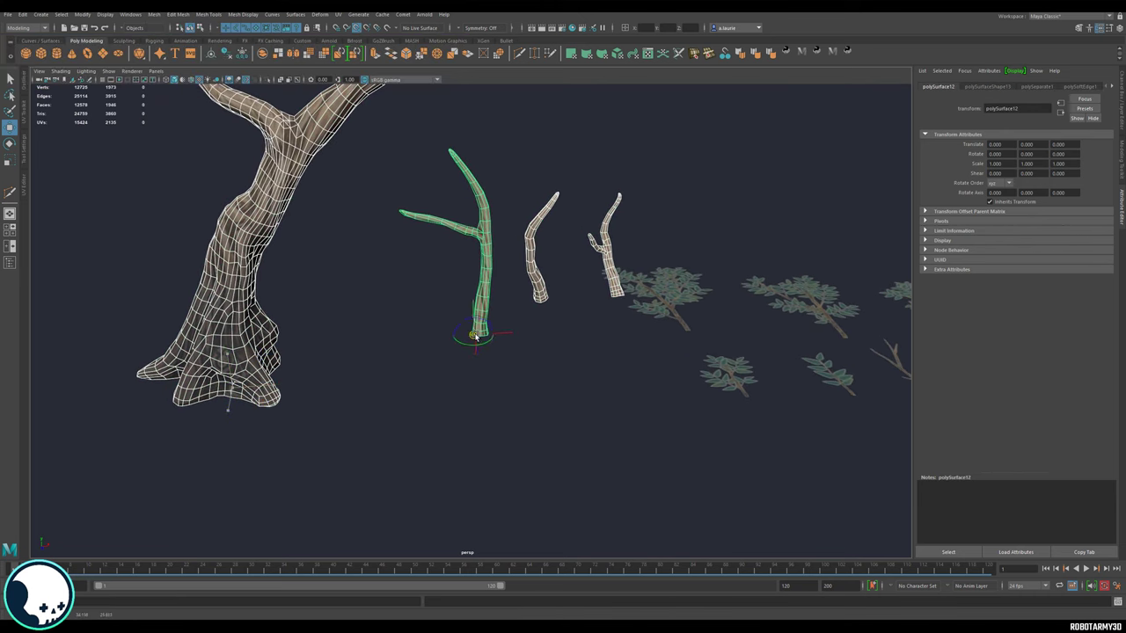
{"action": "right_click_drag", "start_coordinate": [480, 337], "coordinate": [510, 372], "text": "alt"}
{"action": "left_click_drag", "start_coordinate": [510, 372], "coordinate": [643, 267], "text": "alt"}
{"action": "key", "text": "d"}
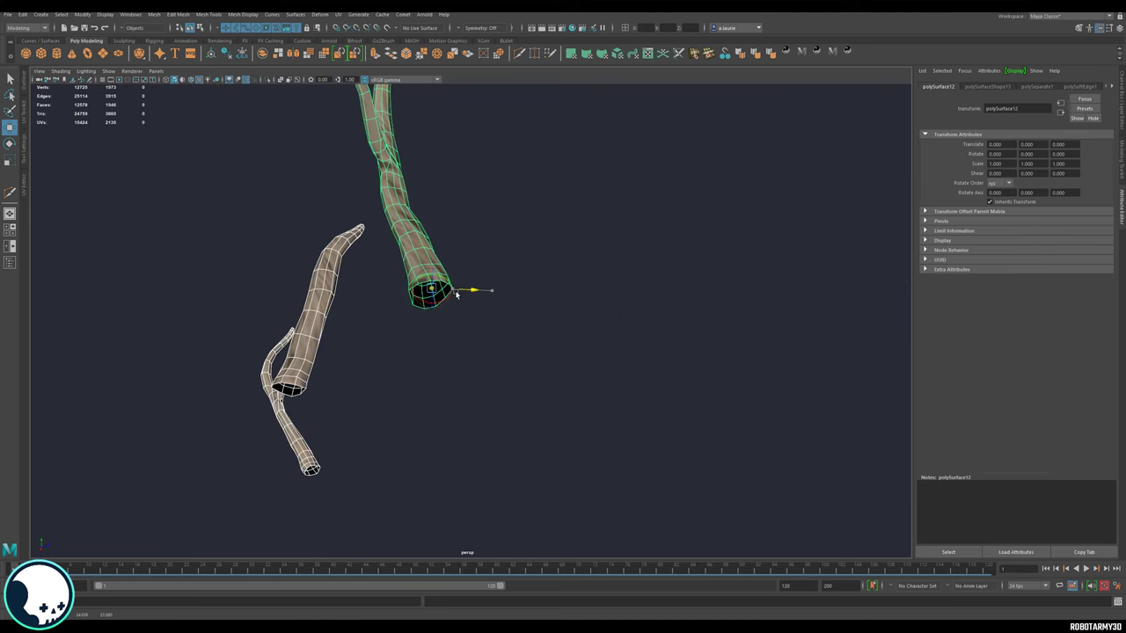
{"action": "left_click_drag", "start_coordinate": [597, 302], "coordinate": [450, 396], "text": "alt"}
{"action": "scroll", "coordinate": [451, 396], "scroll_direction": "down", "scroll_amount": 2}
{"action": "scroll", "coordinate": [492, 322], "scroll_direction": "up", "scroll_amount": 1}
{"action": "left_click", "coordinate": [473, 320]}
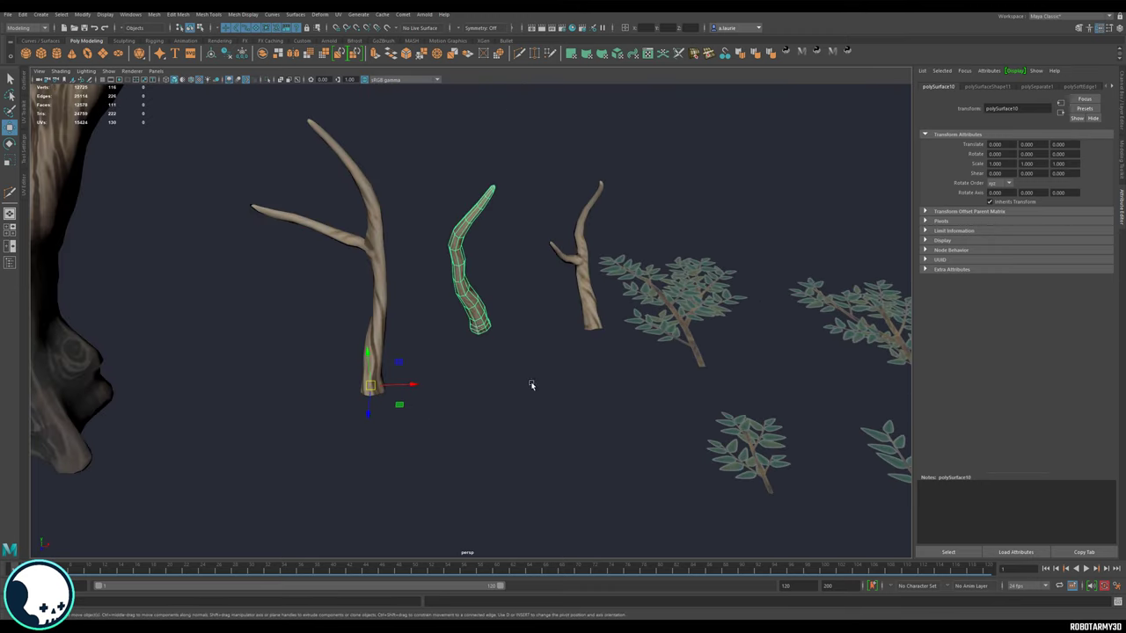
{"action": "left_click_drag", "start_coordinate": [530, 385], "coordinate": [519, 333], "text": "alt"}
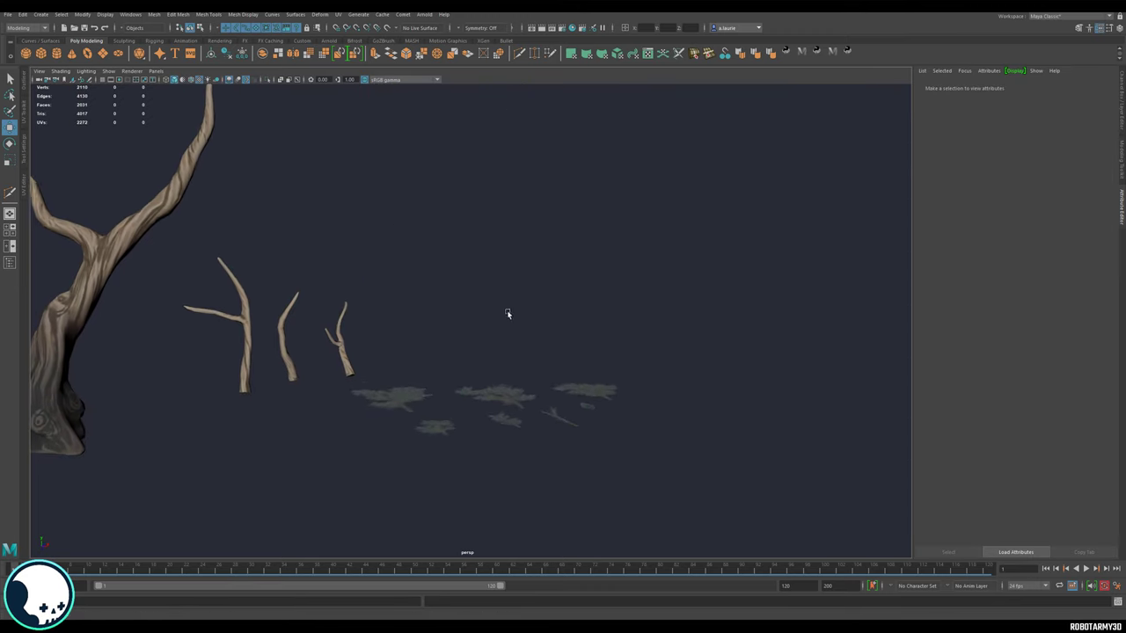
Step: Duplicate the middle large leaf card and raise the copy to a Y translation of 70.392
{"action": "right_click_drag", "start_coordinate": [507, 314], "coordinate": [375, 332], "text": "alt"}
{"action": "left_click_drag", "start_coordinate": [375, 331], "coordinate": [417, 388], "text": "alt"}
{"action": "left_click_drag", "start_coordinate": [487, 305], "coordinate": [585, 383]}
{"action": "left_click", "coordinate": [616, 379]}
{"action": "scroll", "coordinate": [619, 343], "scroll_direction": "up", "scroll_amount": 4}
{"action": "left_click", "coordinate": [619, 298]}
{"action": "middle_click_drag", "start_coordinate": [598, 346], "coordinate": [585, 347], "text": "alt"}
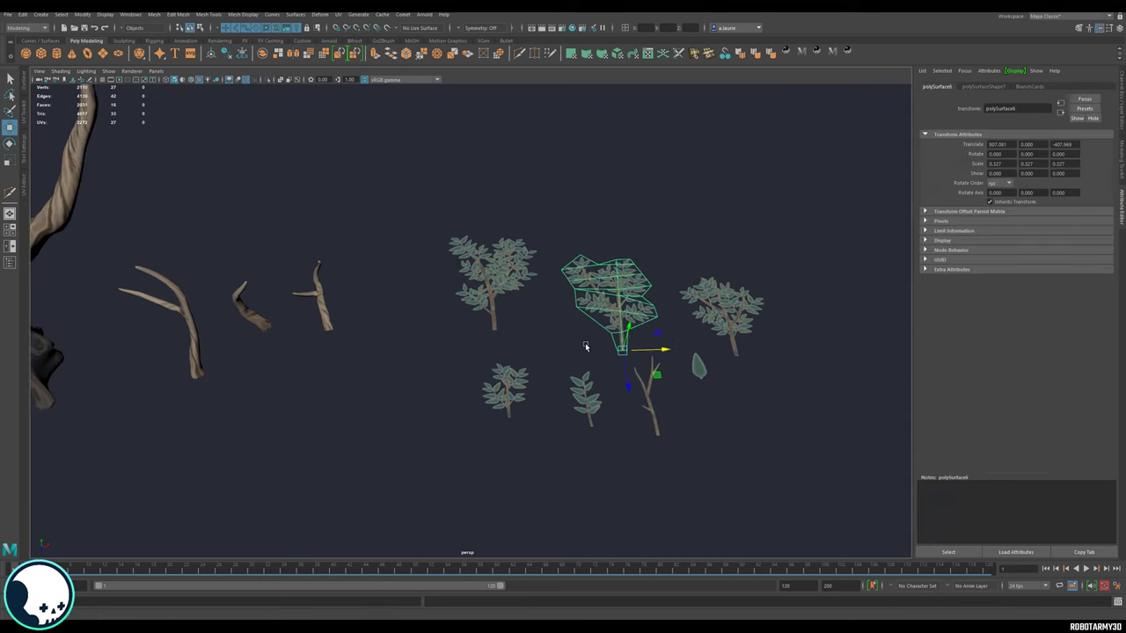
{"action": "left_click_drag", "start_coordinate": [585, 346], "coordinate": [595, 378], "text": "alt"}
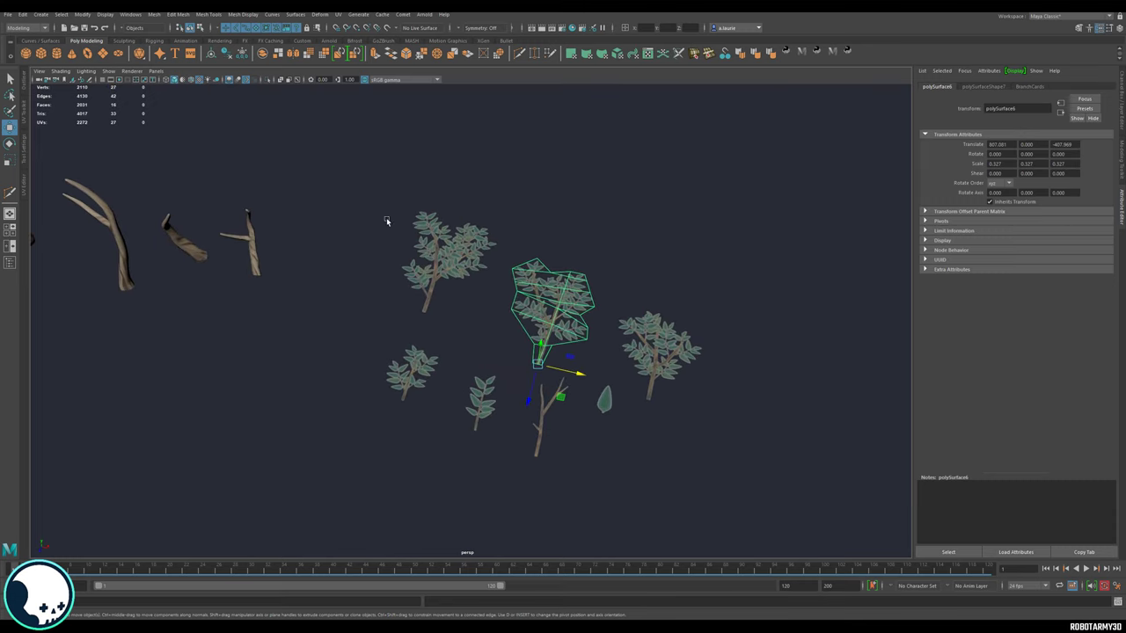
{"action": "left_click_drag", "start_coordinate": [645, 315], "coordinate": [467, 189], "text": "alt"}
{"action": "key", "text": "f"}
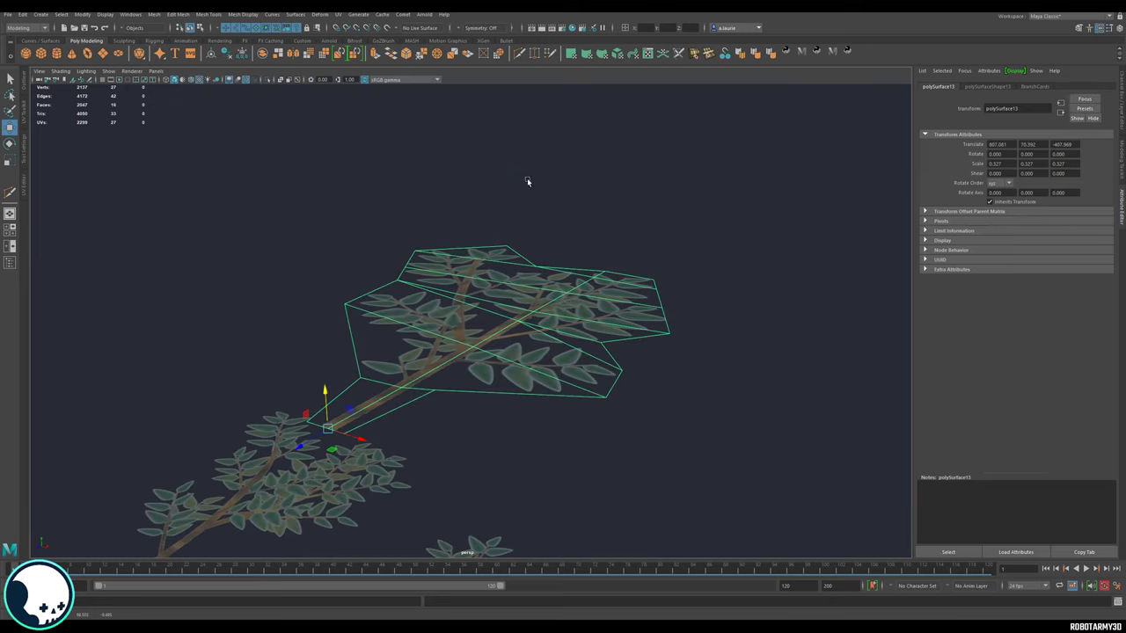
Step: Duplicate the raised leaf card and rotate the copy about 90 degrees around its stem to form a cross
{"action": "left_click_drag", "start_coordinate": [565, 303], "coordinate": [565, 335], "text": "alt"}
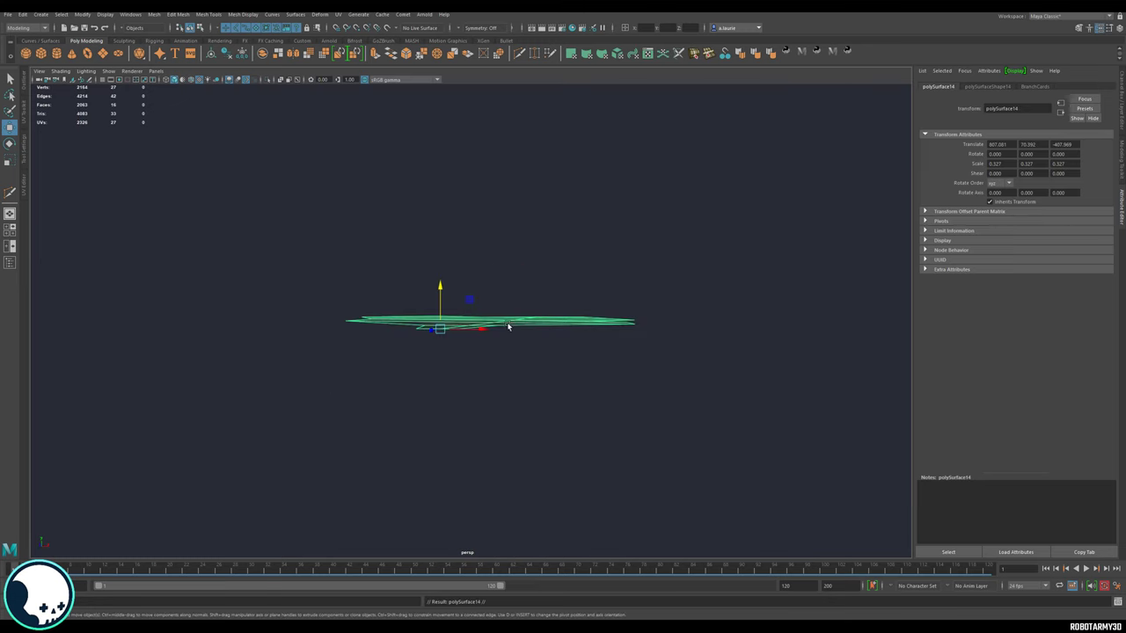
{"action": "left_click_drag", "start_coordinate": [473, 306], "coordinate": [496, 405]}
{"action": "left_click_drag", "start_coordinate": [497, 405], "coordinate": [434, 312], "text": "alt"}
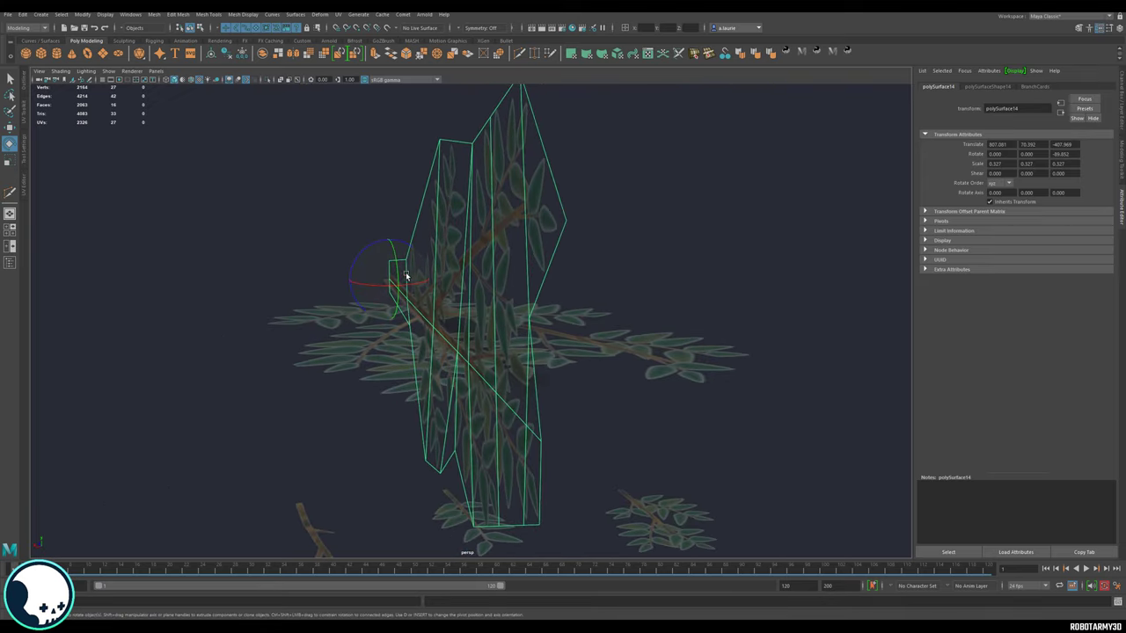
{"action": "left_click_drag", "start_coordinate": [398, 277], "coordinate": [486, 365]}
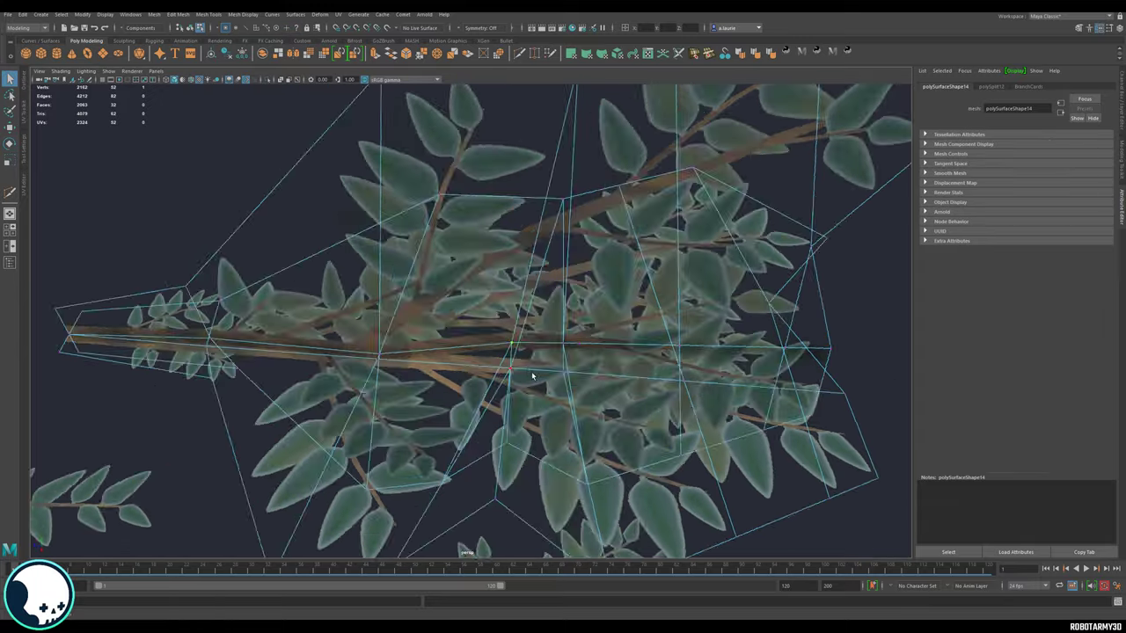
Step: Adjust the upright card's vertices along its central stem with the Move tool, using Object axis orientation
{"action": "key", "text": "w"}
{"action": "left_click_drag", "start_coordinate": [532, 376], "coordinate": [593, 388], "text": "alt"}
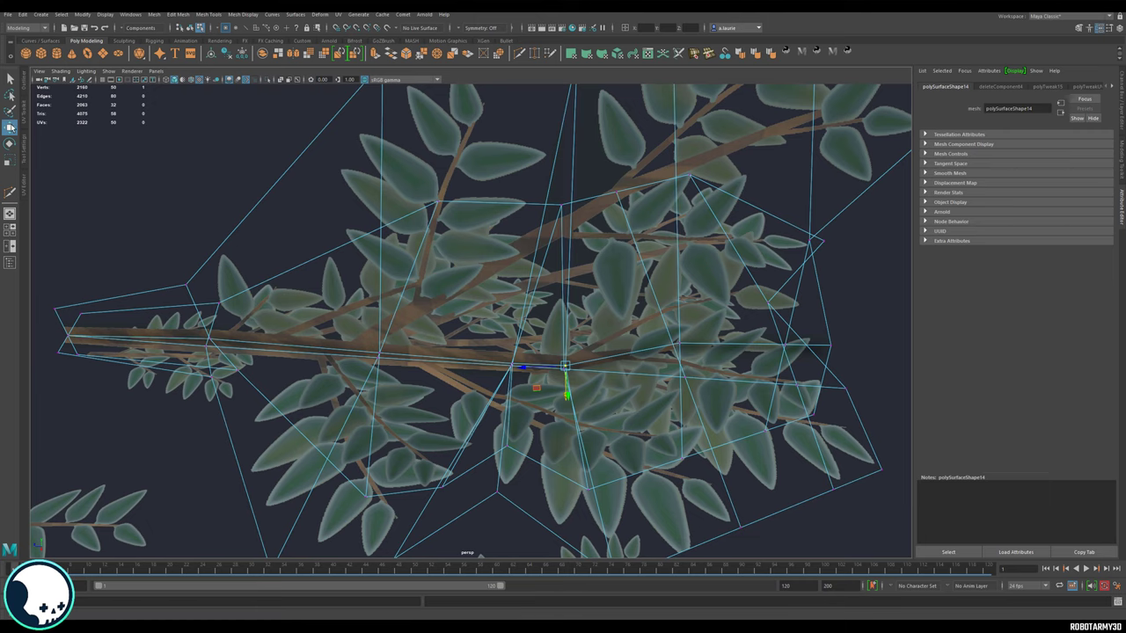
{"action": "double_click", "coordinate": [9, 126]}
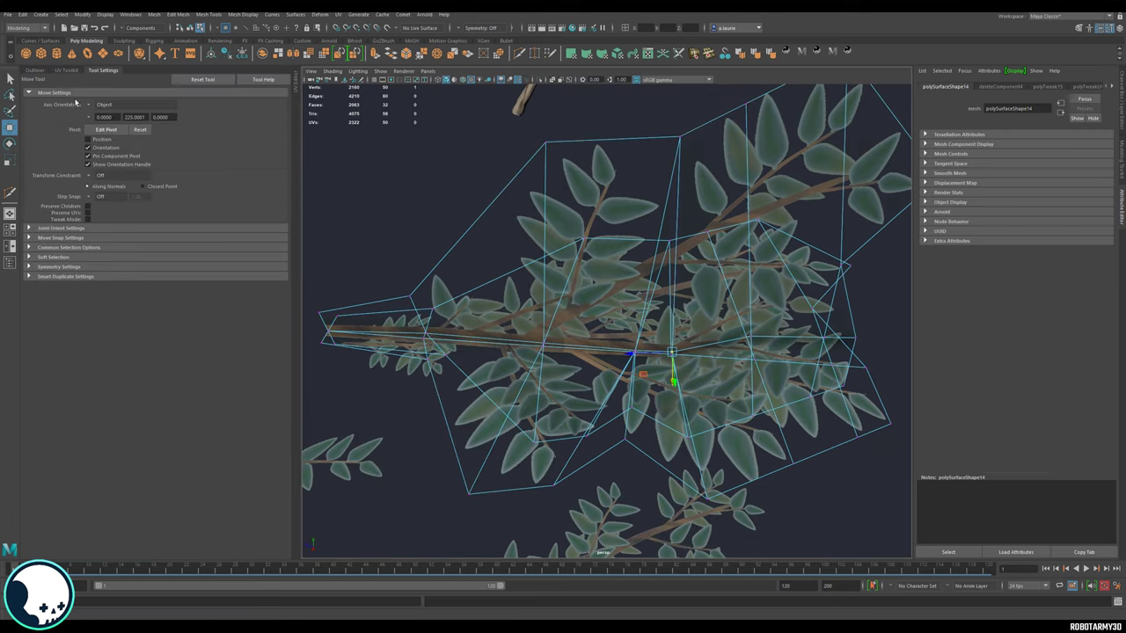
{"action": "left_click", "coordinate": [94, 72]}
{"action": "left_click_drag", "start_coordinate": [639, 352], "coordinate": [587, 292], "text": "alt"}
{"action": "left_click_drag", "start_coordinate": [613, 327], "coordinate": [497, 332], "text": "alt"}
{"action": "left_click", "coordinate": [631, 361]}
{"action": "left_click_drag", "start_coordinate": [604, 376], "coordinate": [575, 395]}
{"action": "left_click_drag", "start_coordinate": [647, 401], "coordinate": [589, 349]}
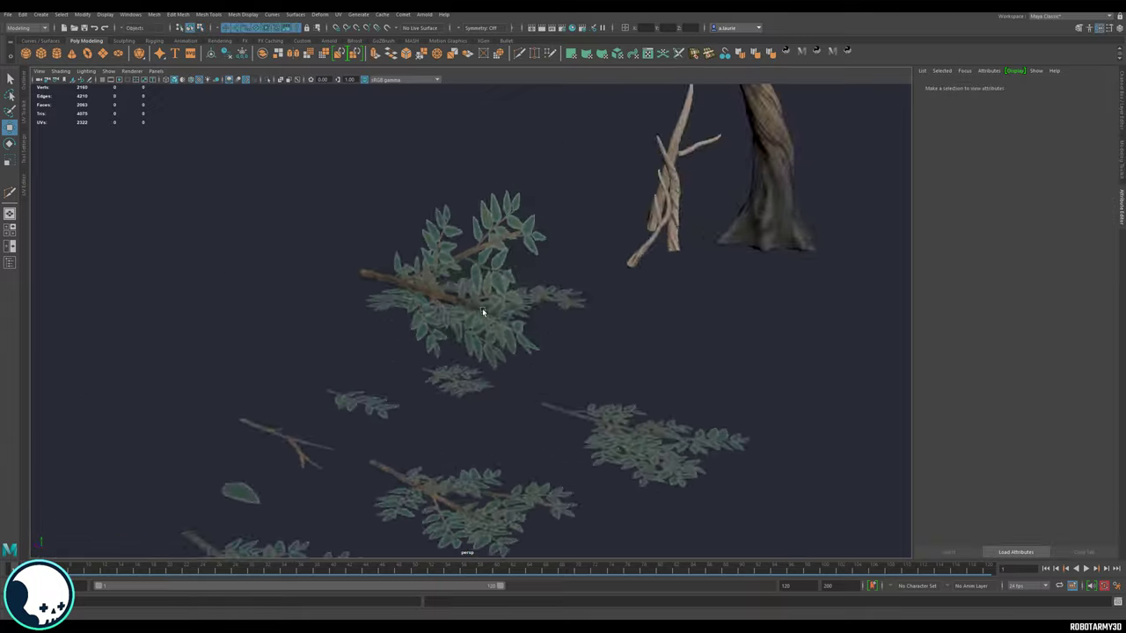
Step: Select the crossed leaf cards and move them back from the row of source cards
{"action": "left_click_drag", "start_coordinate": [482, 308], "coordinate": [655, 338], "text": "alt"}
{"action": "left_click", "coordinate": [530, 299]}
{"action": "left_click_drag", "start_coordinate": [566, 323], "coordinate": [400, 297]}
{"action": "left_click", "coordinate": [472, 306]}
{"action": "middle_click_drag", "start_coordinate": [635, 387], "coordinate": [511, 334], "text": "alt"}
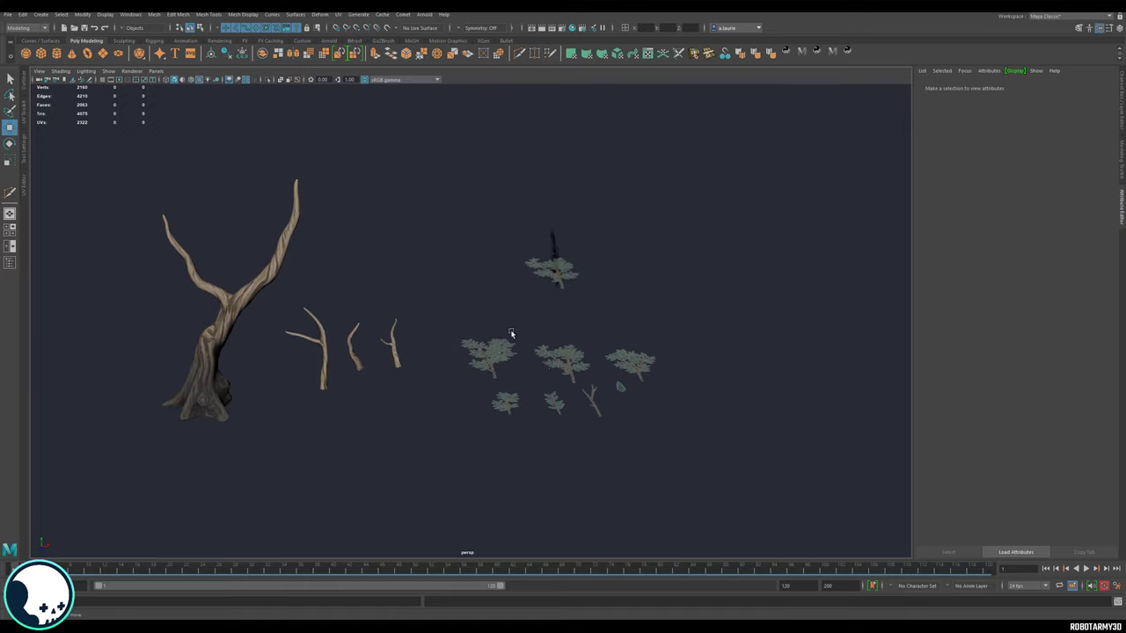
Step: Examine the crossed leaf cards together with the source cards, loose branches and trunk from several angles
{"action": "scroll", "coordinate": [551, 388], "scroll_direction": "up", "scroll_amount": 4}
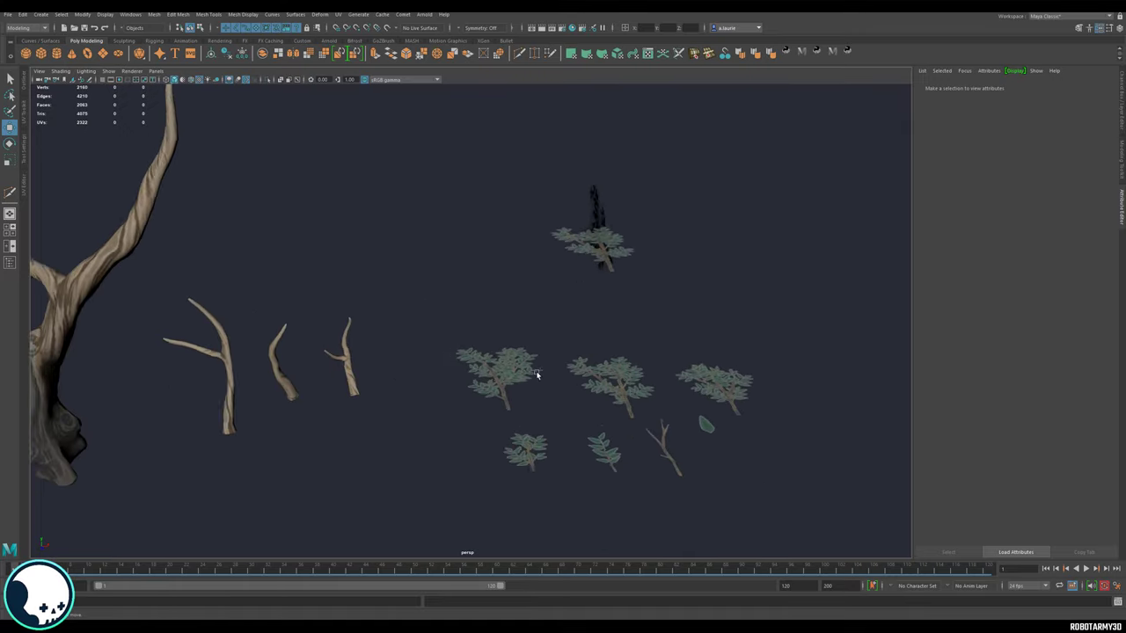
{"action": "left_click_drag", "start_coordinate": [536, 372], "coordinate": [379, 284], "text": "alt"}
{"action": "middle_click_drag", "start_coordinate": [264, 196], "coordinate": [333, 288], "text": "alt"}
{"action": "left_click_drag", "start_coordinate": [477, 352], "coordinate": [229, 337], "text": "alt"}
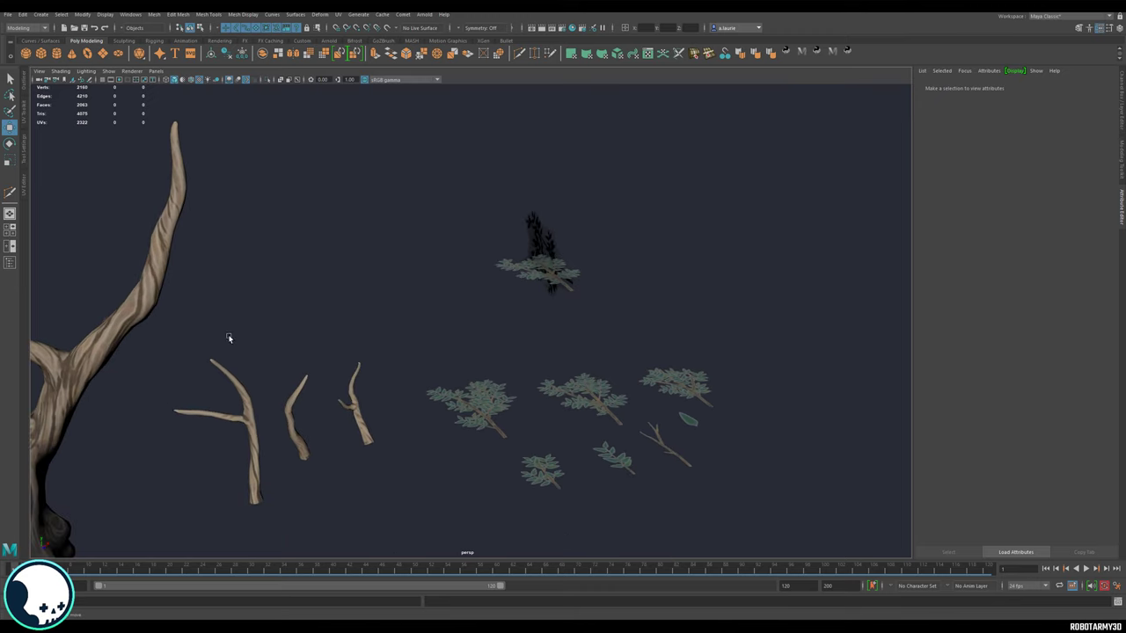
{"action": "left_click_drag", "start_coordinate": [546, 363], "coordinate": [520, 376], "text": "alt"}
{"action": "scroll", "coordinate": [518, 367], "scroll_direction": "up", "scroll_amount": 4}
{"action": "middle_click_drag", "start_coordinate": [498, 326], "coordinate": [469, 247], "text": "alt"}
{"action": "middle_click_drag", "start_coordinate": [645, 230], "coordinate": [642, 334], "text": "alt"}
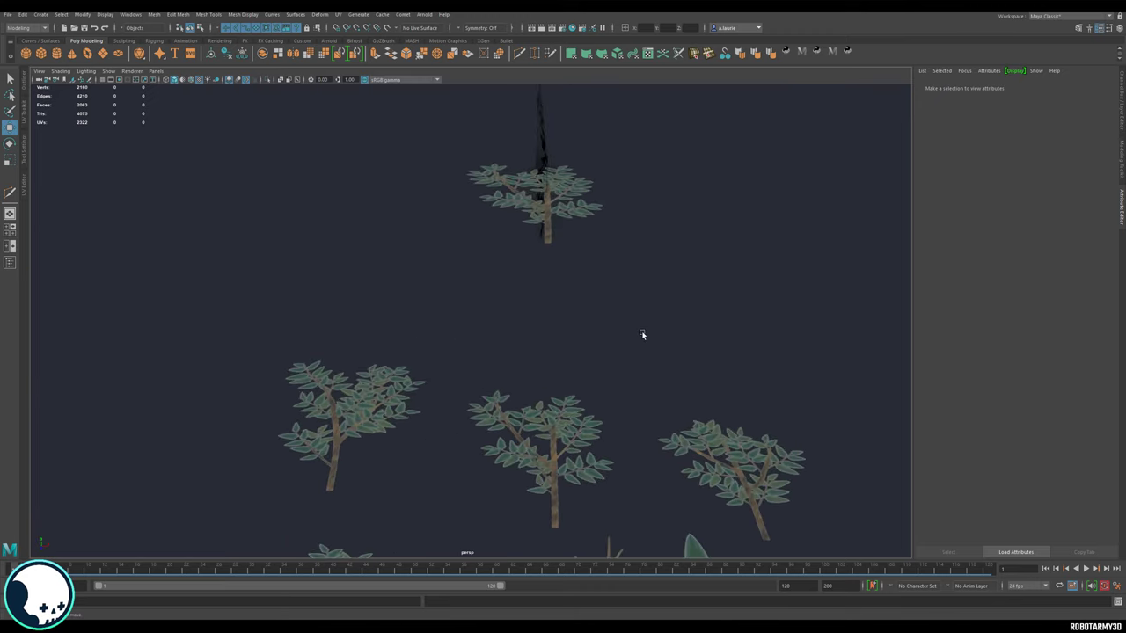
{"action": "left_click_drag", "start_coordinate": [640, 330], "coordinate": [538, 211]}
{"action": "left_click_drag", "start_coordinate": [618, 303], "coordinate": [565, 301], "text": "alt"}
{"action": "middle_click_drag", "start_coordinate": [642, 328], "coordinate": [248, 332], "text": "alt"}
{"action": "scroll", "coordinate": [607, 338], "scroll_direction": "up", "scroll_amount": 4}
Step: Raise the horizontal leaf card to a Y translation of 76.506, in line with the upright card's stem
{"action": "left_click", "coordinate": [666, 425]}
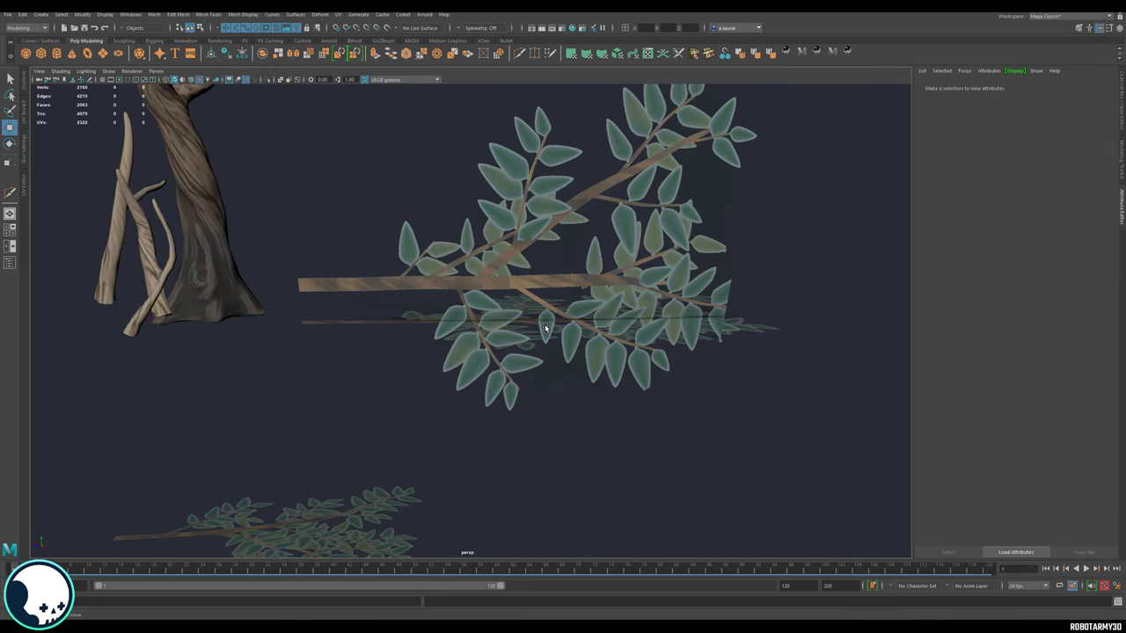
{"action": "left_click", "coordinate": [544, 326]}
{"action": "left_click_drag", "start_coordinate": [545, 327], "coordinate": [503, 368], "text": "alt"}
{"action": "left_click_drag", "start_coordinate": [358, 377], "coordinate": [357, 348]}
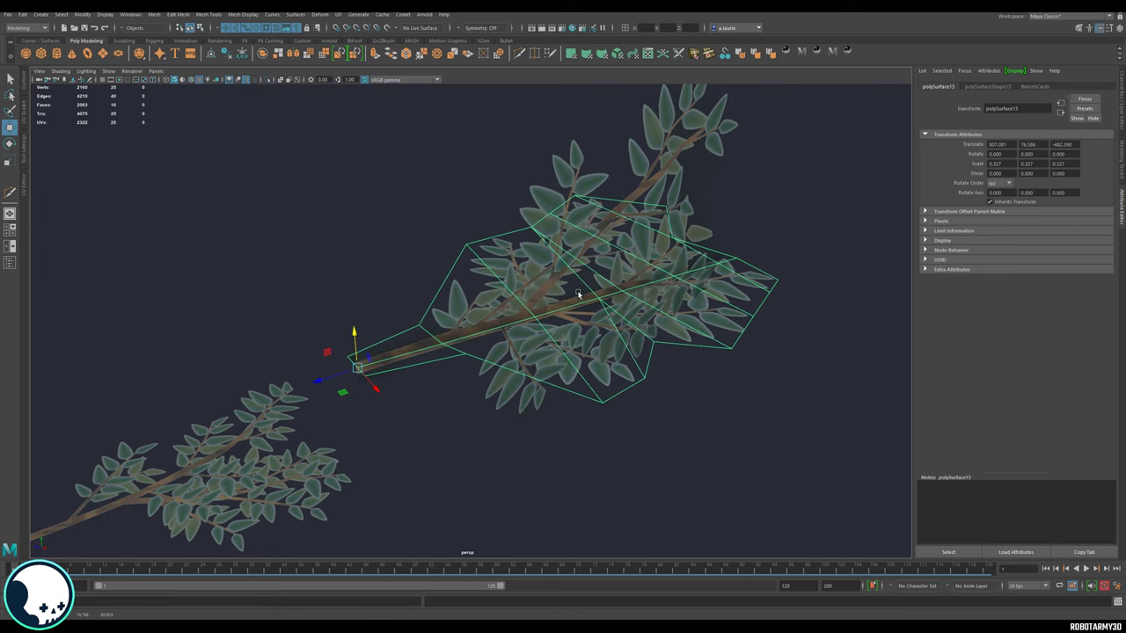
{"action": "key", "text": "shift+d"}
Step: Raise copies of the small leaf card and the sprig card to about Y 69.5 and 70.6, crossing each with an upright copy
{"action": "left_click_drag", "start_coordinate": [519, 330], "coordinate": [568, 278], "text": "alt"}
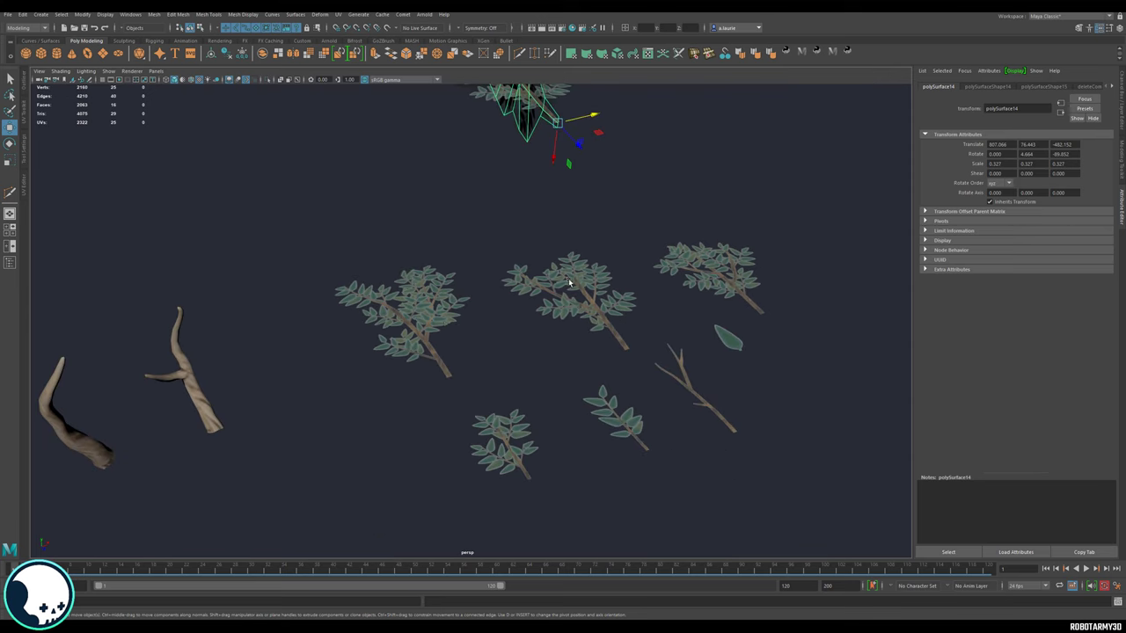
{"action": "left_click", "coordinate": [447, 327]}
{"action": "middle_click_drag", "start_coordinate": [528, 389], "coordinate": [494, 327], "text": "alt"}
{"action": "left_click", "coordinate": [440, 364]}
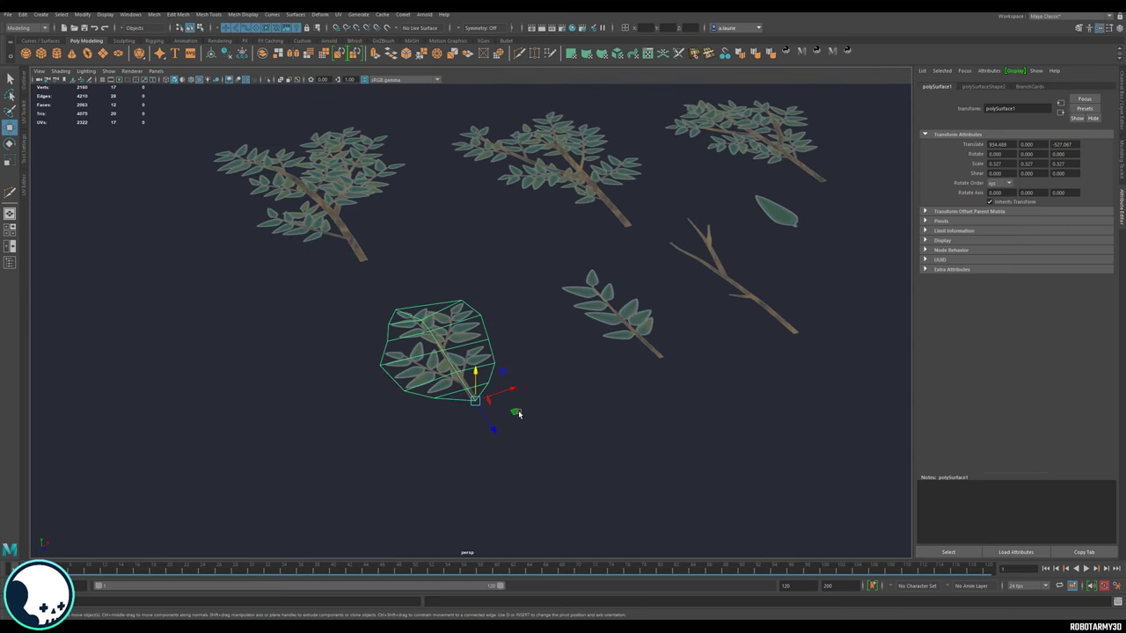
{"action": "left_click_drag", "start_coordinate": [477, 380], "coordinate": [478, 122], "text": "shift"}
{"action": "middle_click_drag", "start_coordinate": [479, 122], "coordinate": [512, 330], "text": "alt"}
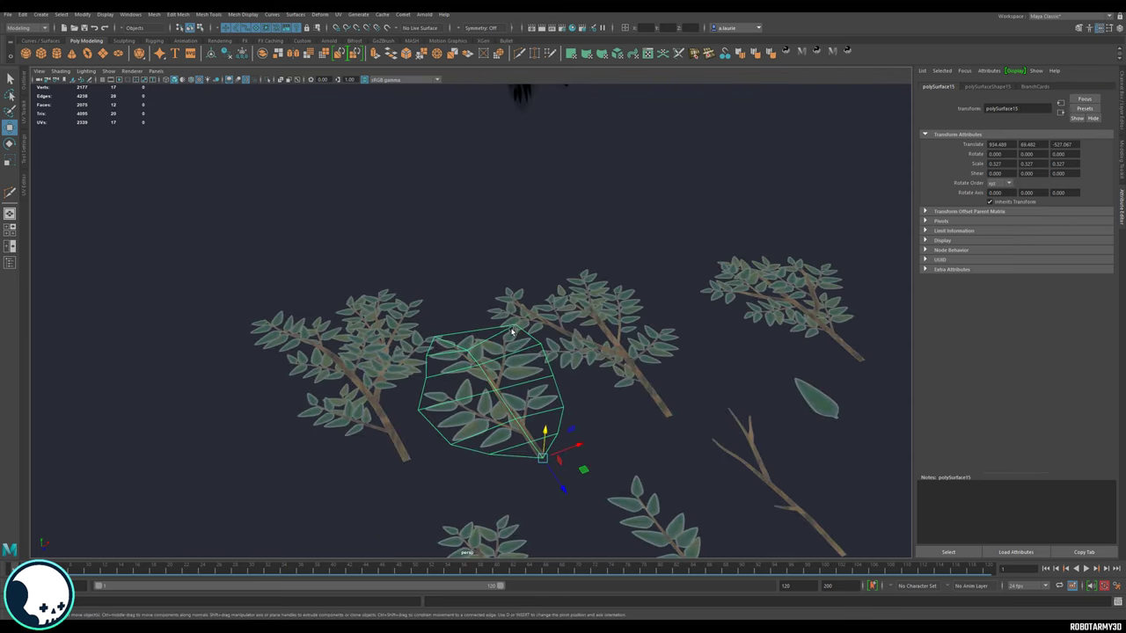
{"action": "left_click_drag", "start_coordinate": [524, 440], "coordinate": [446, 486]}
{"action": "left_click_drag", "start_coordinate": [528, 442], "coordinate": [615, 352]}
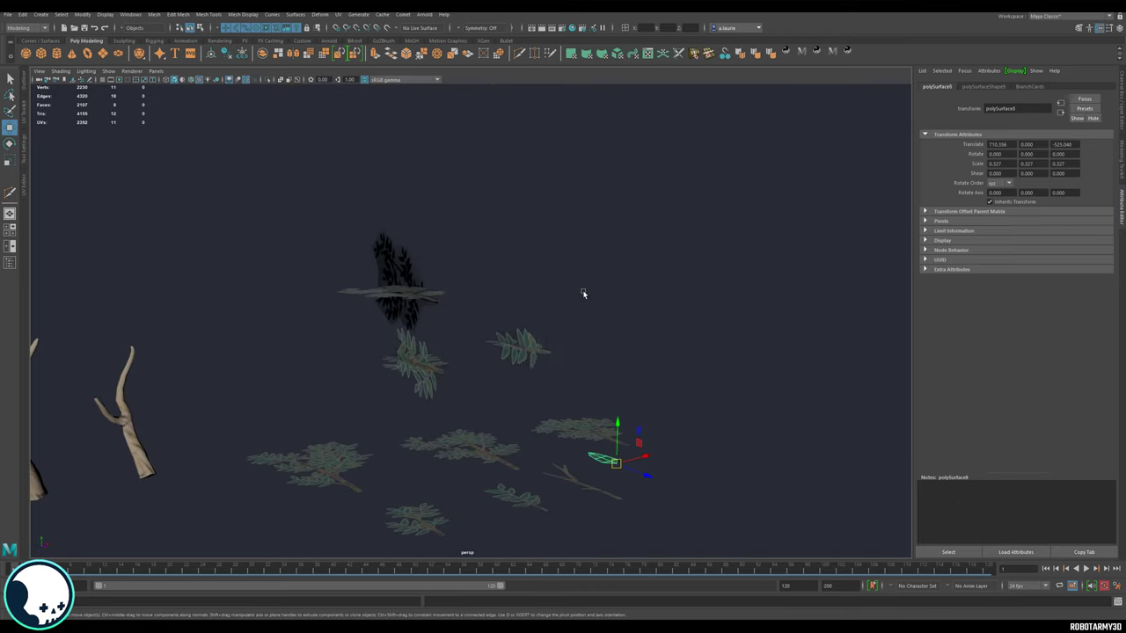
Step: Combine each of the three crossed leaf-card pairs into a single mesh
{"action": "left_click_drag", "start_coordinate": [583, 294], "coordinate": [526, 371]}
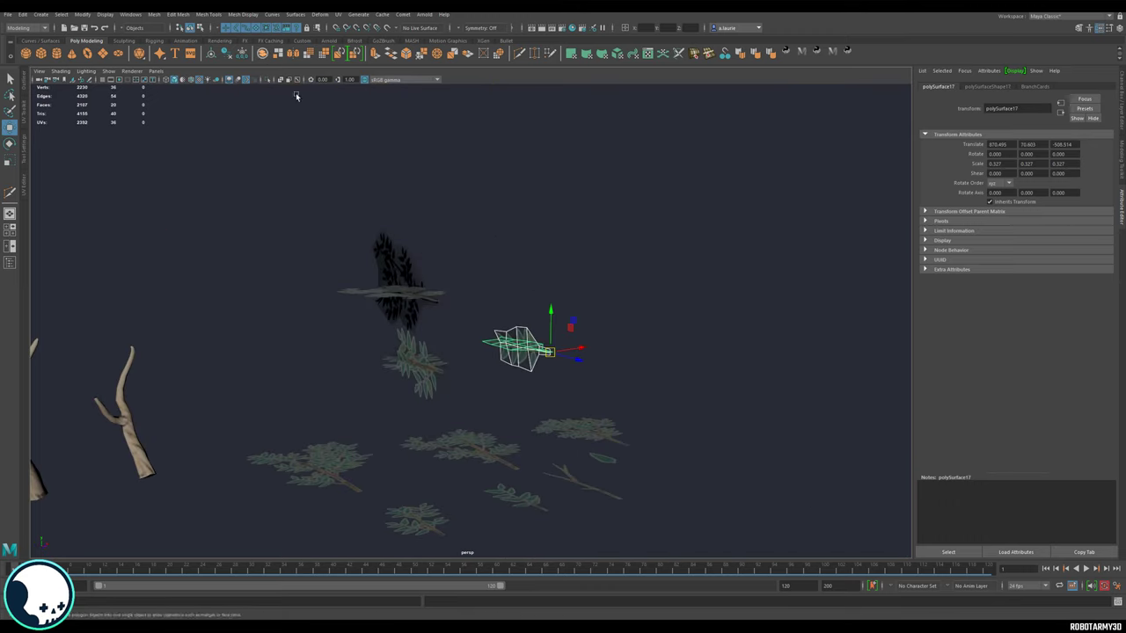
{"action": "left_click_drag", "start_coordinate": [423, 384], "coordinate": [422, 385]}
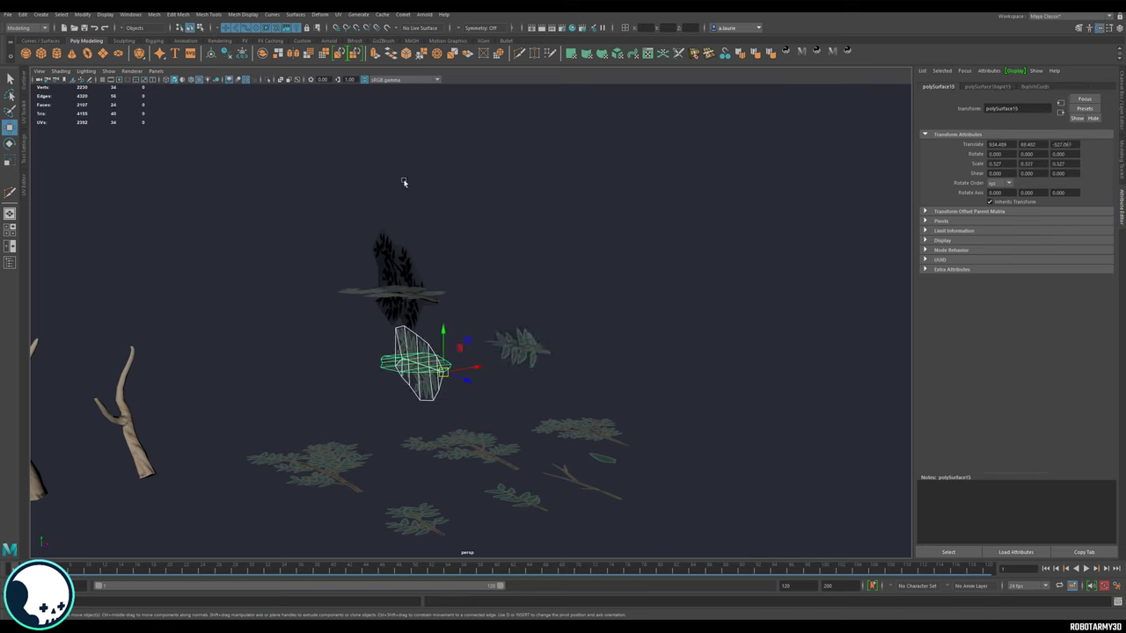
{"action": "key", "text": "g"}
{"action": "left_click_drag", "start_coordinate": [403, 181], "coordinate": [462, 224], "text": "alt"}
{"action": "left_click_drag", "start_coordinate": [352, 224], "coordinate": [288, 115]}
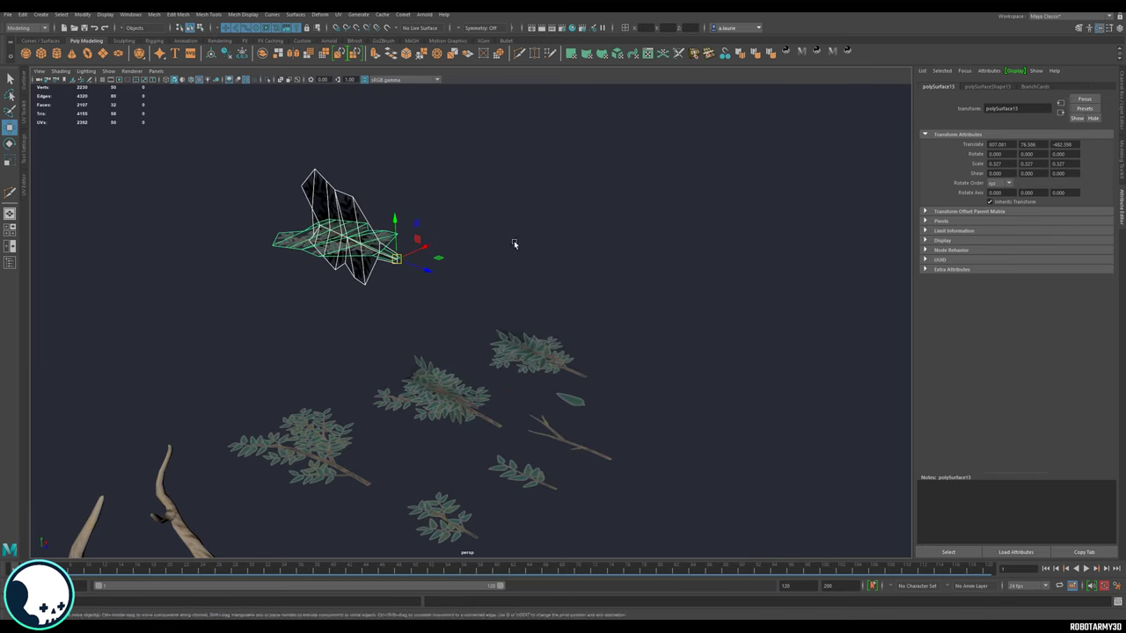
{"action": "key", "text": "g"}
{"action": "scroll", "coordinate": [475, 308], "scroll_direction": "down", "scroll_amount": 3}
{"action": "left_click", "coordinate": [465, 362]}
{"action": "left_click_drag", "start_coordinate": [504, 395], "coordinate": [295, 266]}
{"action": "left_click", "coordinate": [505, 321]}
Step: Rotate the largest loose branch to -75 degrees about Z and raise it to a Y translation of about 145
{"action": "left_click_drag", "start_coordinate": [505, 340], "coordinate": [437, 379], "text": "alt"}
{"action": "scroll", "coordinate": [437, 379], "scroll_direction": "down", "scroll_amount": 4}
{"action": "middle_click_drag", "start_coordinate": [437, 379], "coordinate": [485, 332], "text": "alt"}
{"action": "left_click_drag", "start_coordinate": [485, 332], "coordinate": [482, 264], "text": "alt"}
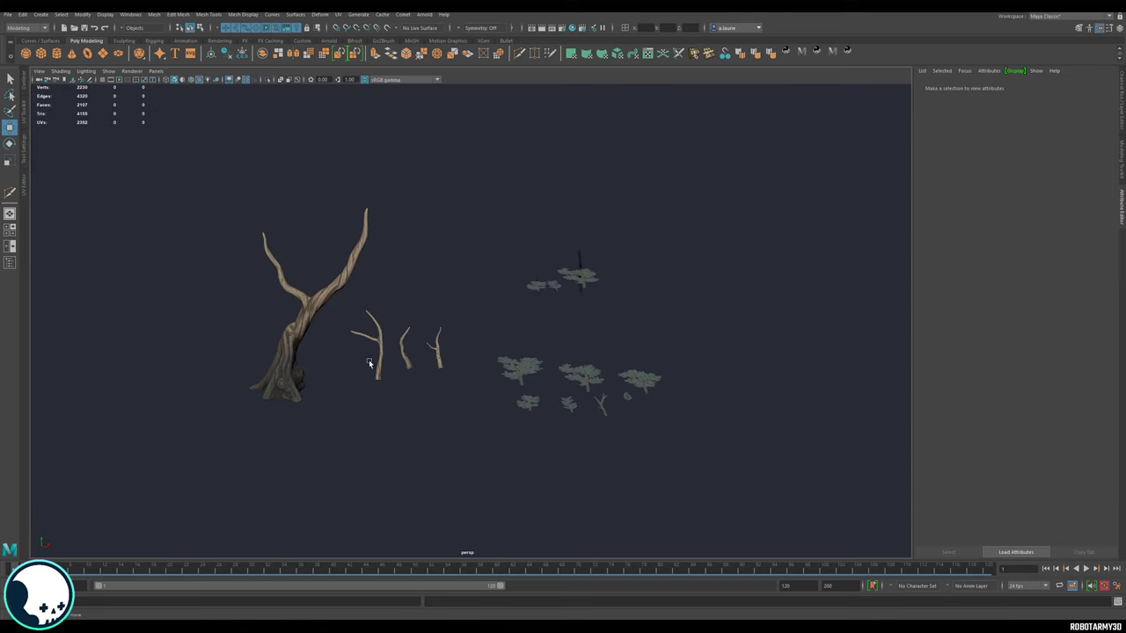
{"action": "left_click", "coordinate": [375, 338]}
{"action": "key", "text": "e"}
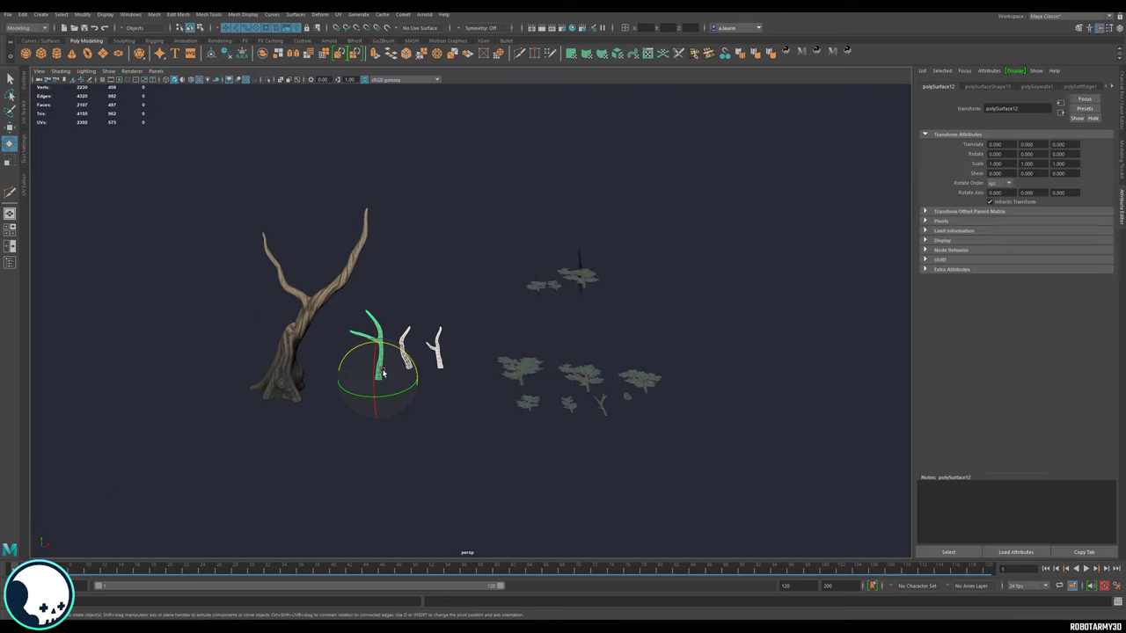
{"action": "left_click", "coordinate": [447, 467]}
{"action": "left_click", "coordinate": [378, 369]}
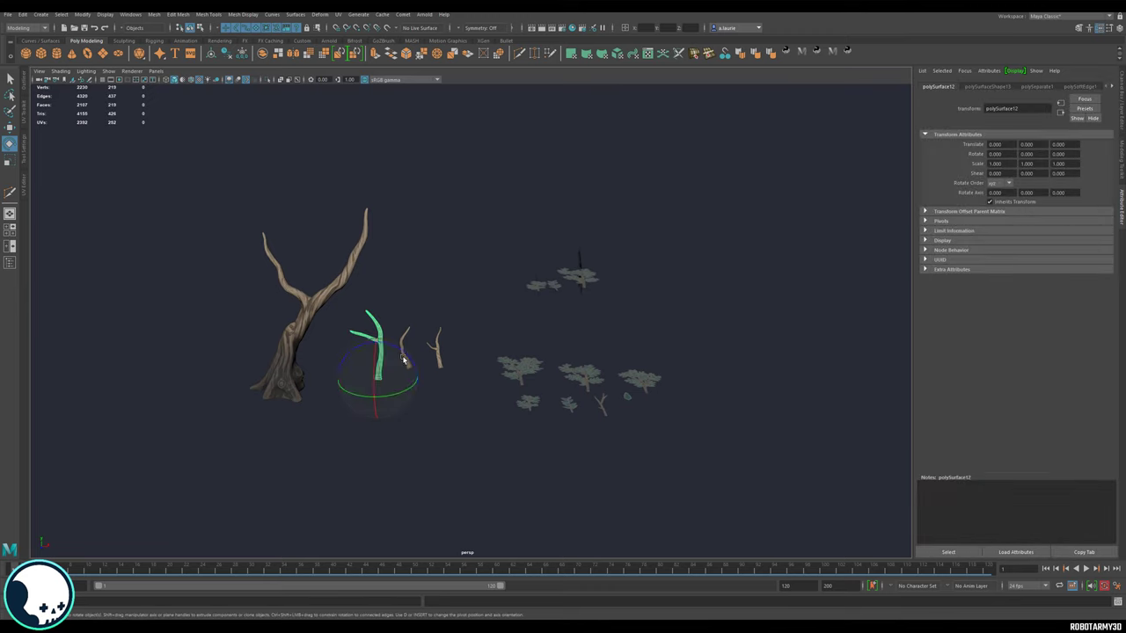
{"action": "left_click_drag", "start_coordinate": [399, 352], "coordinate": [421, 390]}
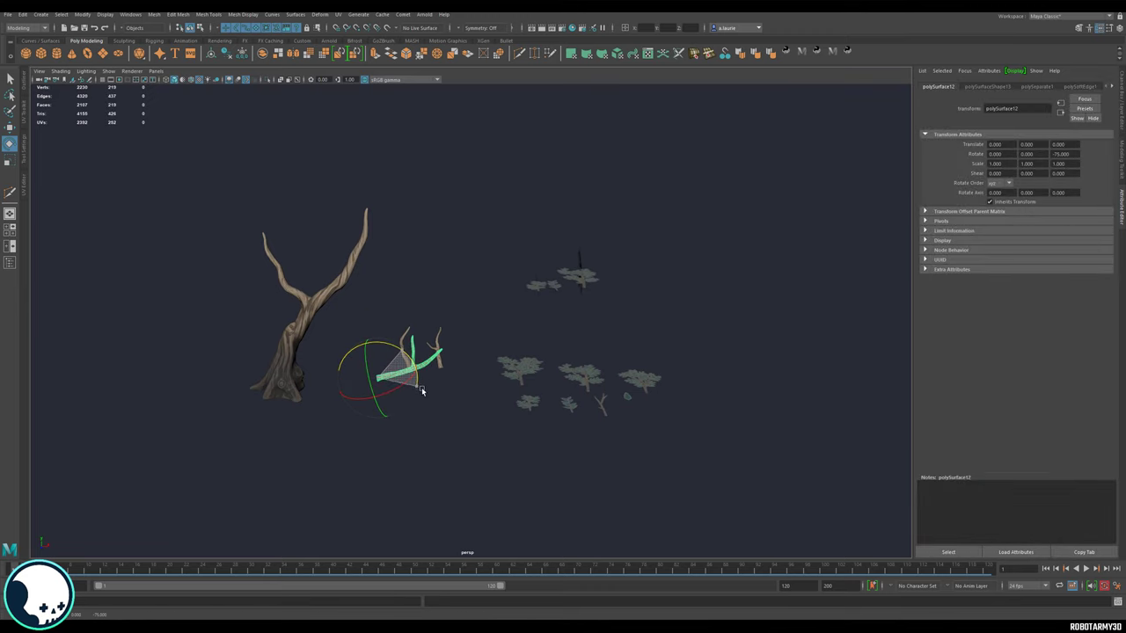
{"action": "key", "text": "w"}
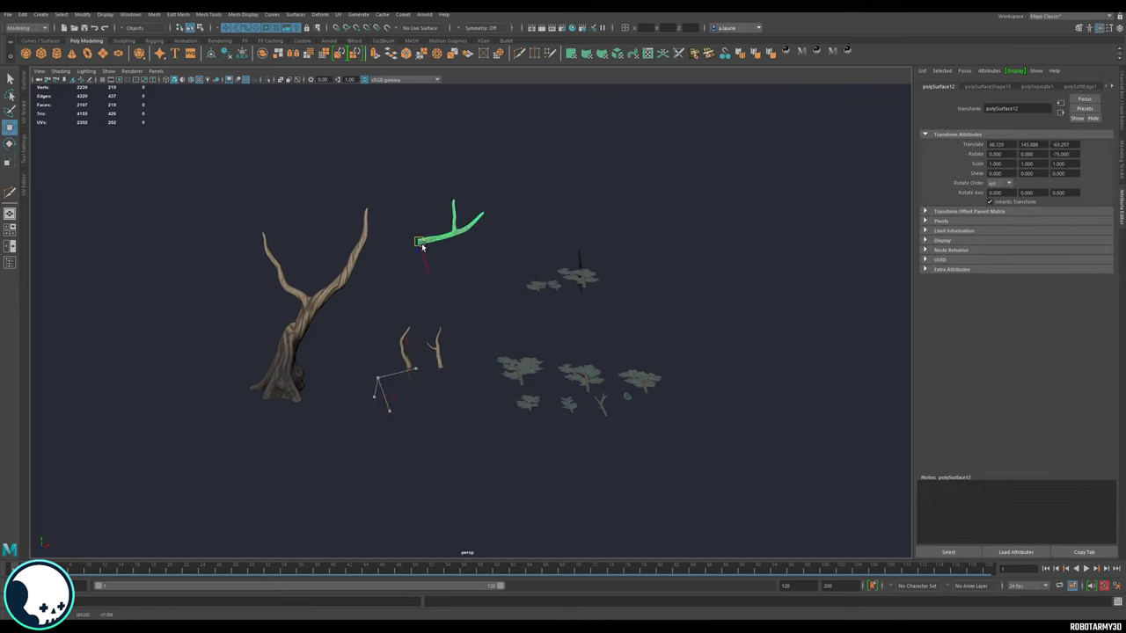
{"action": "left_click", "coordinate": [417, 299]}
Step: Turn the curved branch 60 degrees about Z, lay the small forked branch nearly horizontal, and line both up with the large branch above the ground
{"action": "left_click", "coordinate": [410, 366]}
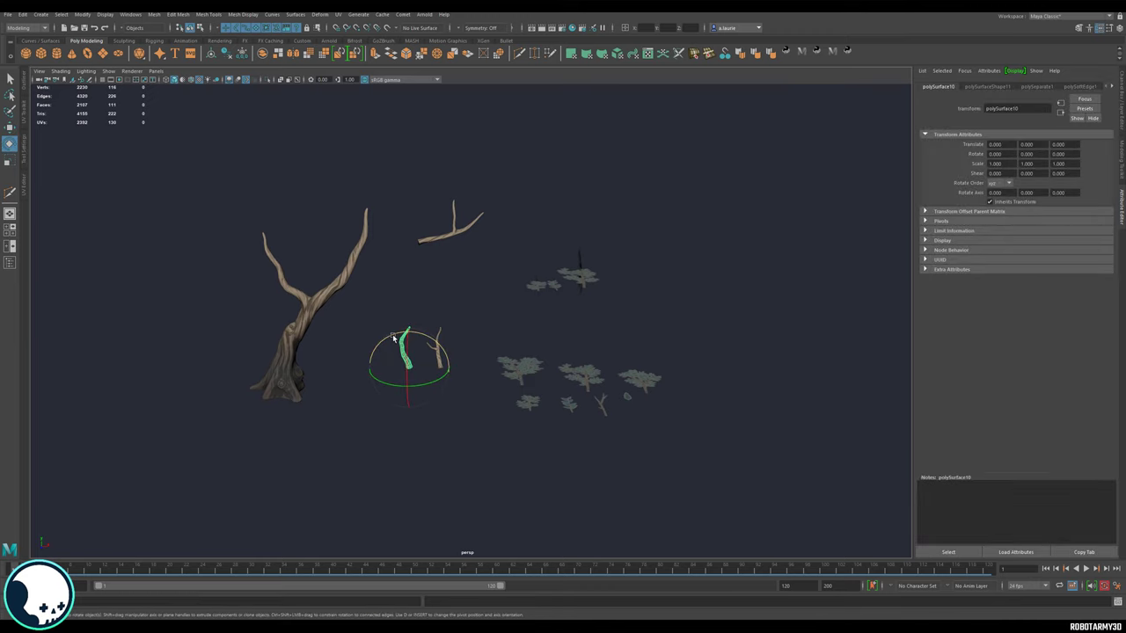
{"action": "key", "text": "w"}
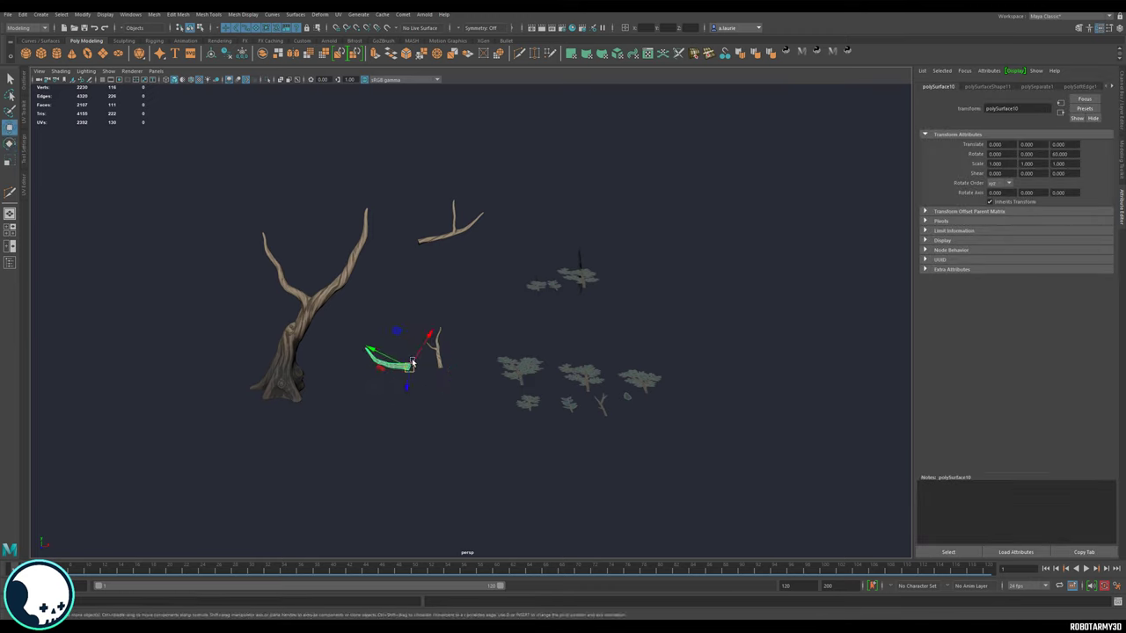
{"action": "left_click_drag", "start_coordinate": [411, 363], "coordinate": [420, 306]}
{"action": "left_click", "coordinate": [445, 353]}
{"action": "left_click", "coordinate": [441, 361]}
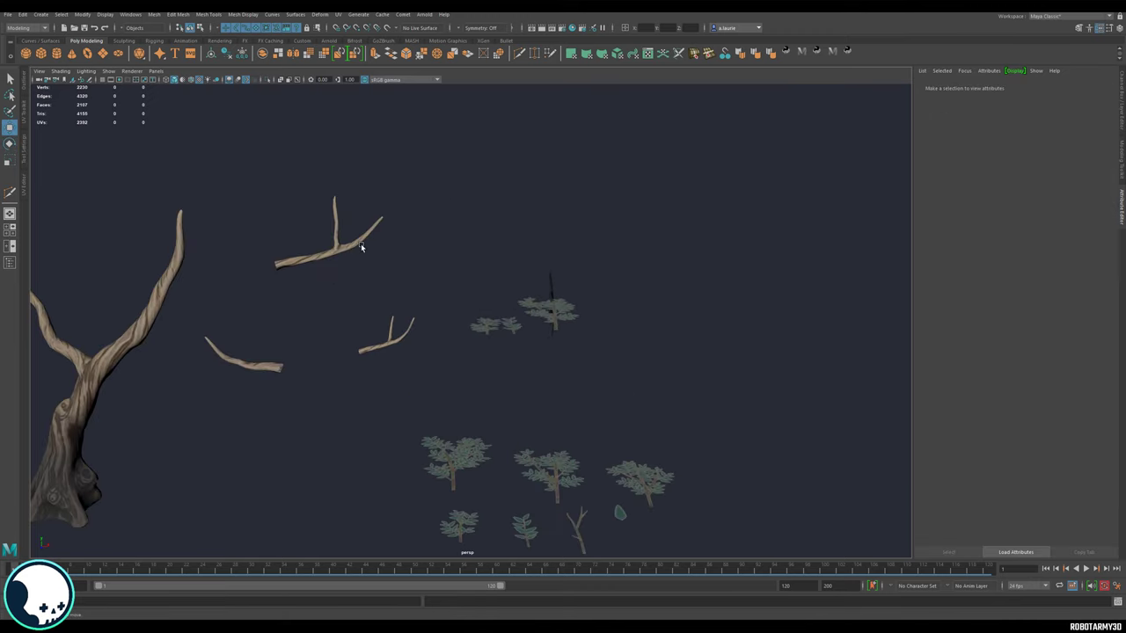
{"action": "left_click", "coordinate": [360, 247]}
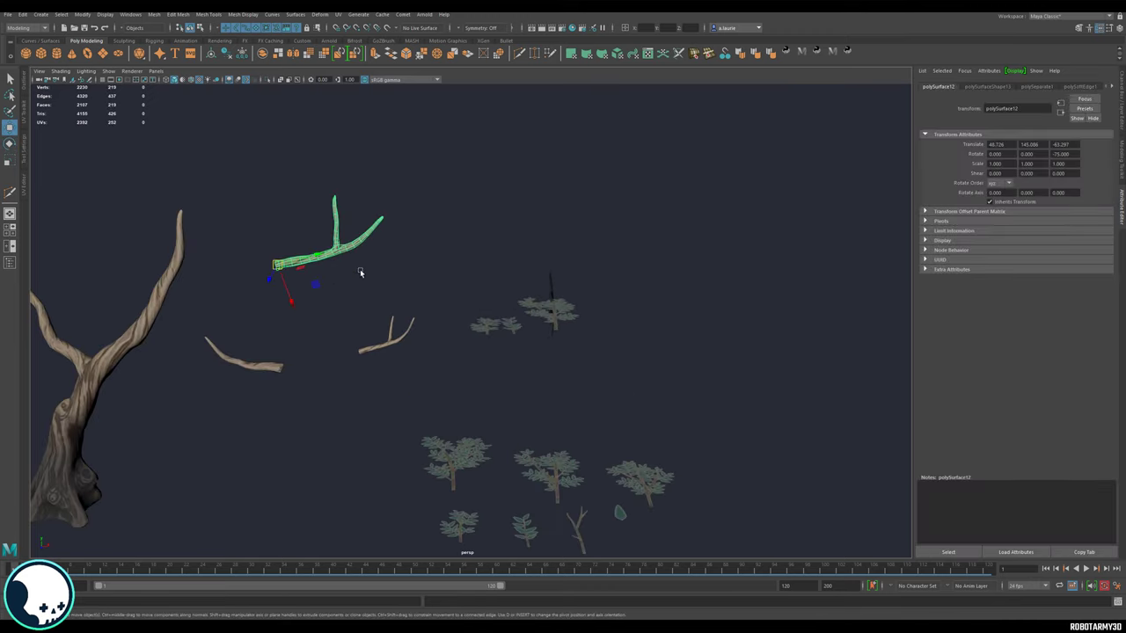
{"action": "middle_click_drag", "start_coordinate": [367, 319], "coordinate": [580, 445]}
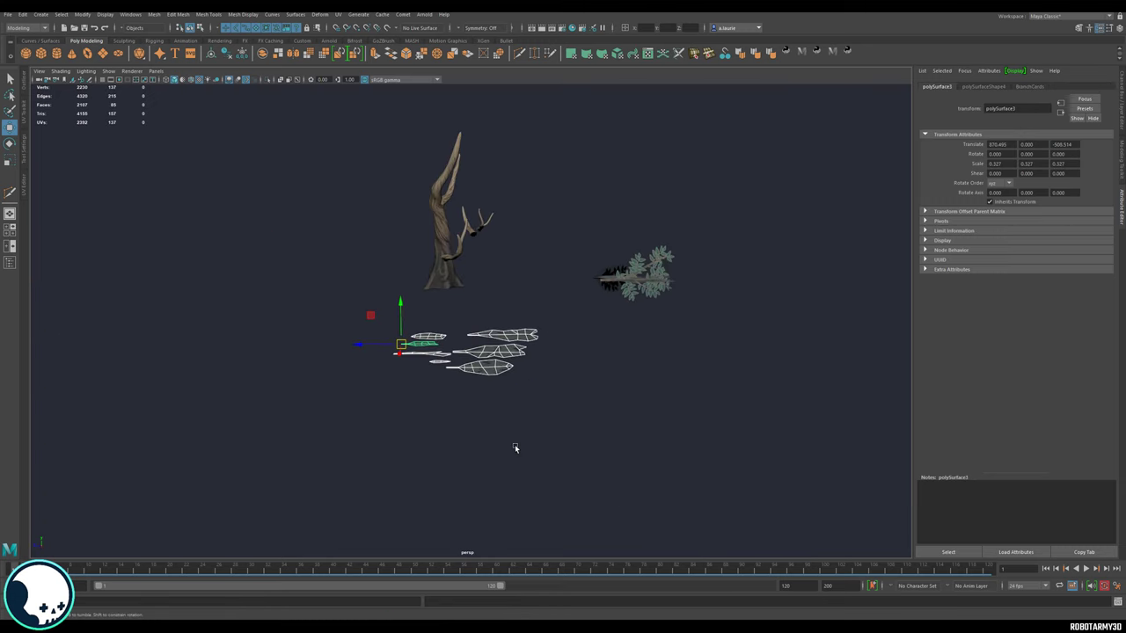
Step: Duplicate the whole set of flat source leaf cards and move the copies away from the originals along Z
{"action": "left_click_drag", "start_coordinate": [515, 449], "coordinate": [169, 343], "text": "alt"}
{"action": "middle_click_drag", "start_coordinate": [168, 342], "coordinate": [322, 299], "text": "alt"}
{"action": "right_click_drag", "start_coordinate": [343, 304], "coordinate": [532, 351], "text": "alt"}
{"action": "left_click_drag", "start_coordinate": [531, 352], "coordinate": [461, 282], "text": "alt"}
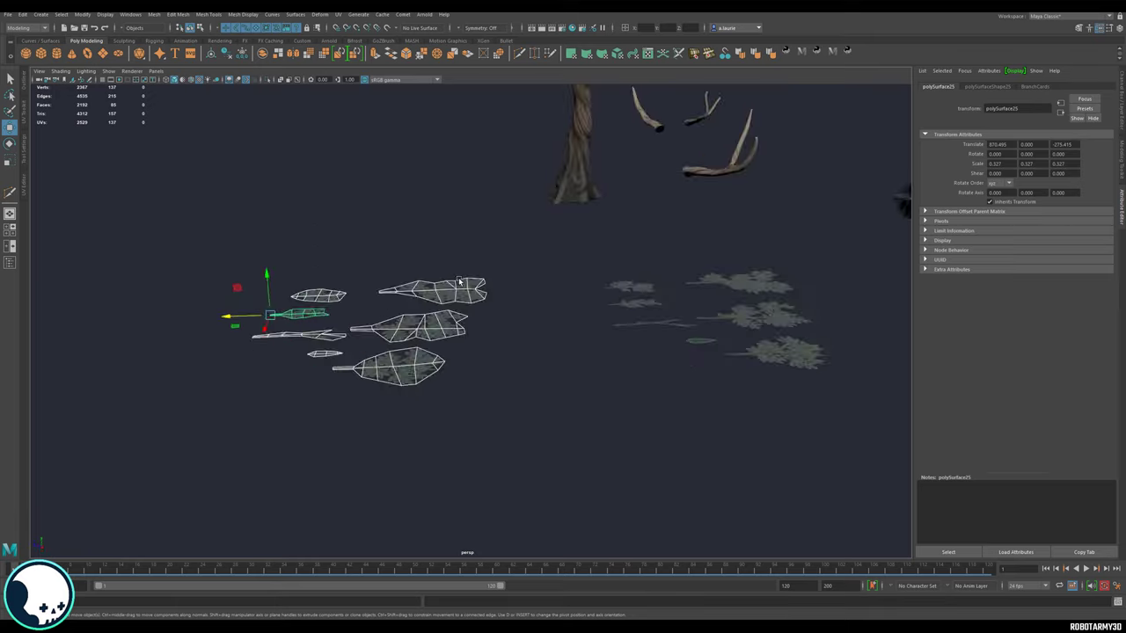
Step: Apply a nonlinear Bend deformer to the first large leaf card in the copied set
{"action": "left_click", "coordinate": [461, 281]}
{"action": "right_click_drag", "start_coordinate": [461, 282], "coordinate": [467, 329], "text": "alt"}
{"action": "middle_click_drag", "start_coordinate": [467, 329], "coordinate": [573, 356], "text": "alt"}
{"action": "left_click_drag", "start_coordinate": [574, 355], "coordinate": [488, 360], "text": "alt"}
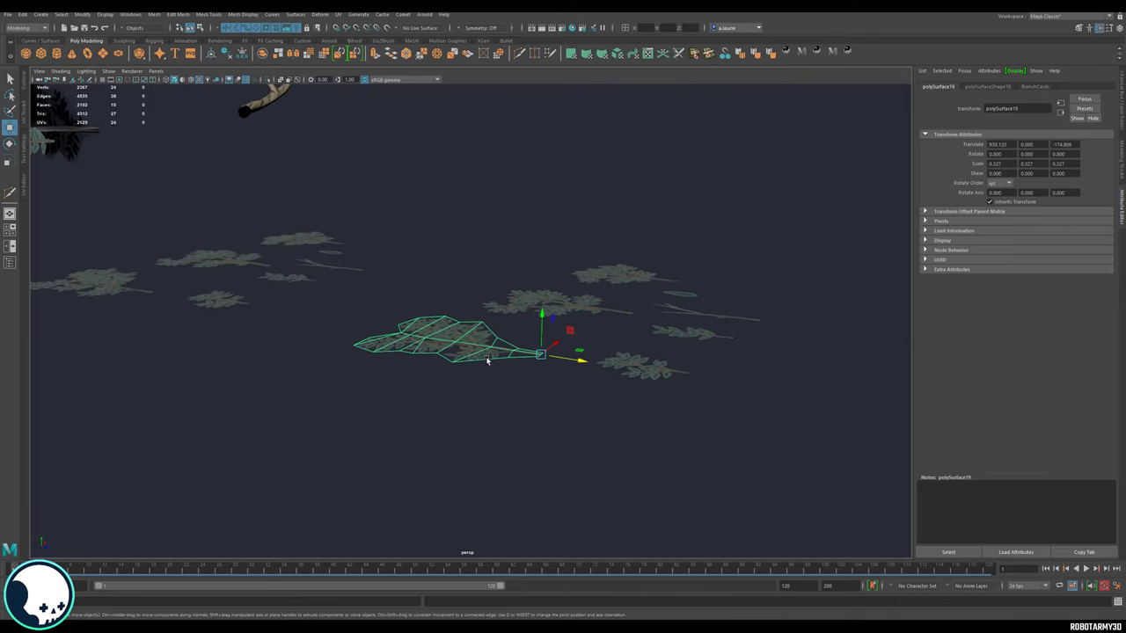
{"action": "left_click", "coordinate": [314, 17]}
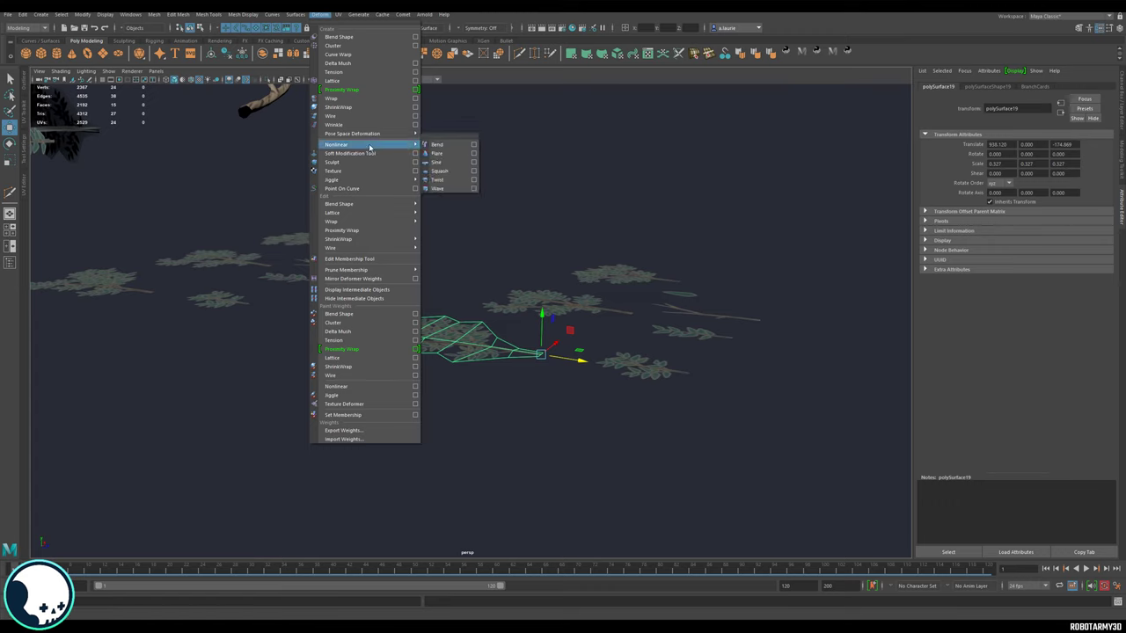
{"action": "left_click", "coordinate": [441, 163]}
Step: Set the bend's curvature to 15.533 and align its handle with the large card's stem
{"action": "left_click_drag", "start_coordinate": [531, 307], "coordinate": [550, 302], "text": "alt"}
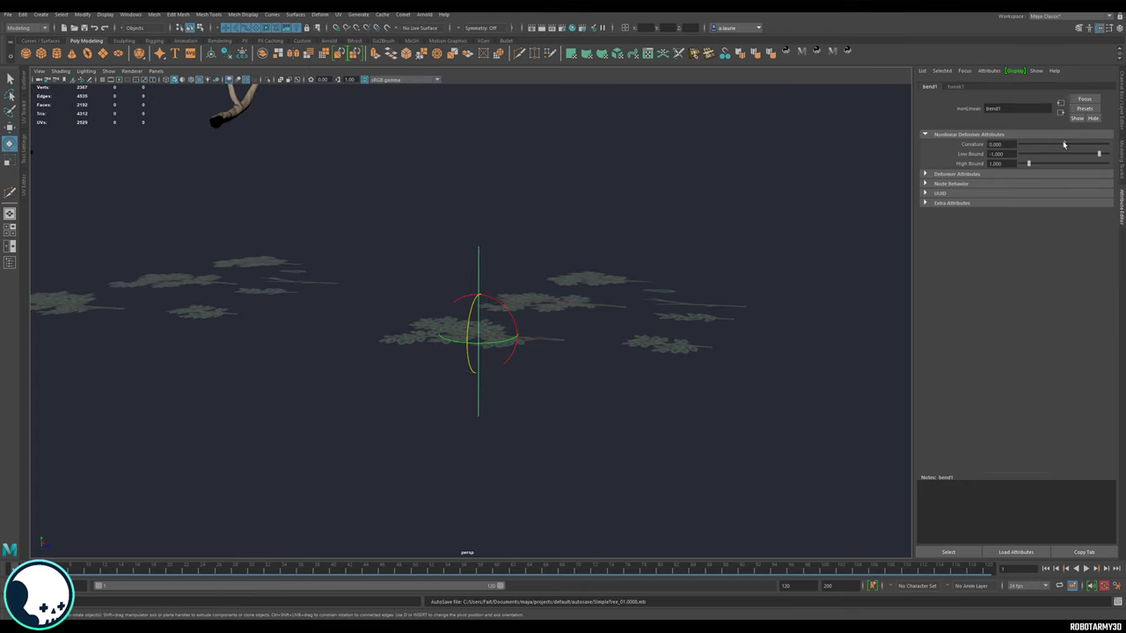
{"action": "left_click_drag", "start_coordinate": [674, 226], "coordinate": [406, 263], "text": "alt"}
{"action": "mouse_move", "coordinate": [550, 302]}
{"action": "left_mouse_down", "text": "alt"}
{"action": "mouse_move", "coordinate": [357, 284]}
{"action": "mouse_move", "coordinate": [421, 274]}
{"action": "mouse_move", "coordinate": [516, 290]}
{"action": "mouse_move", "coordinate": [536, 307]}
{"action": "left_mouse_up", "text": "alt"}
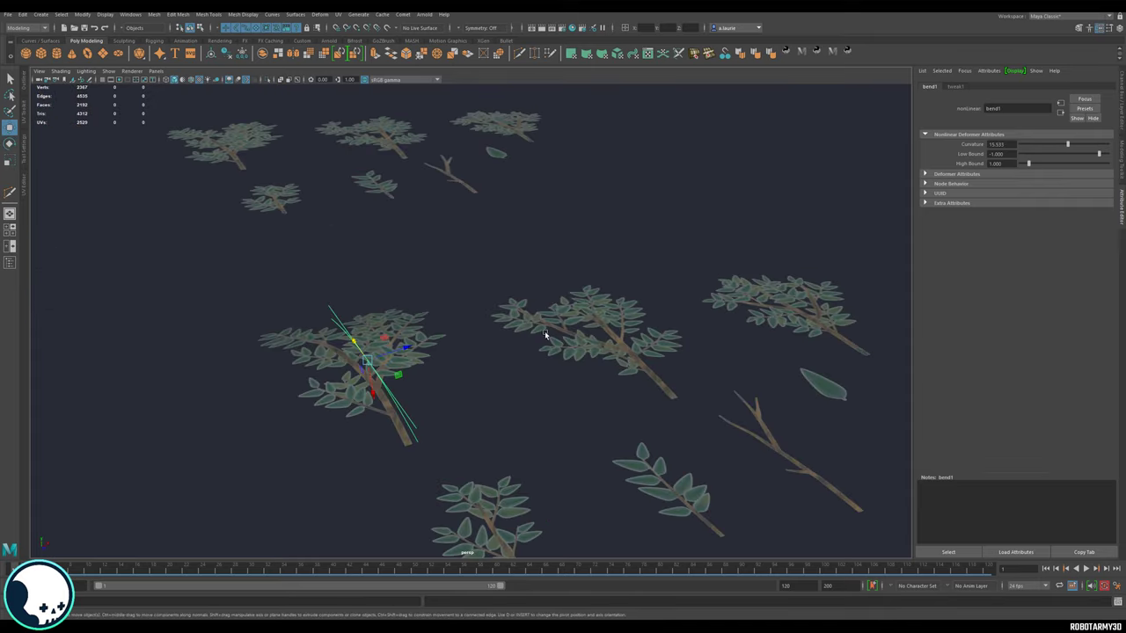
Step: Add Bend deformers to the other copied leaf cards, with curvature 35.634 on the third large card and 22.843 on the sprig, aligning handles with the stems
{"action": "left_click", "coordinate": [544, 331]}
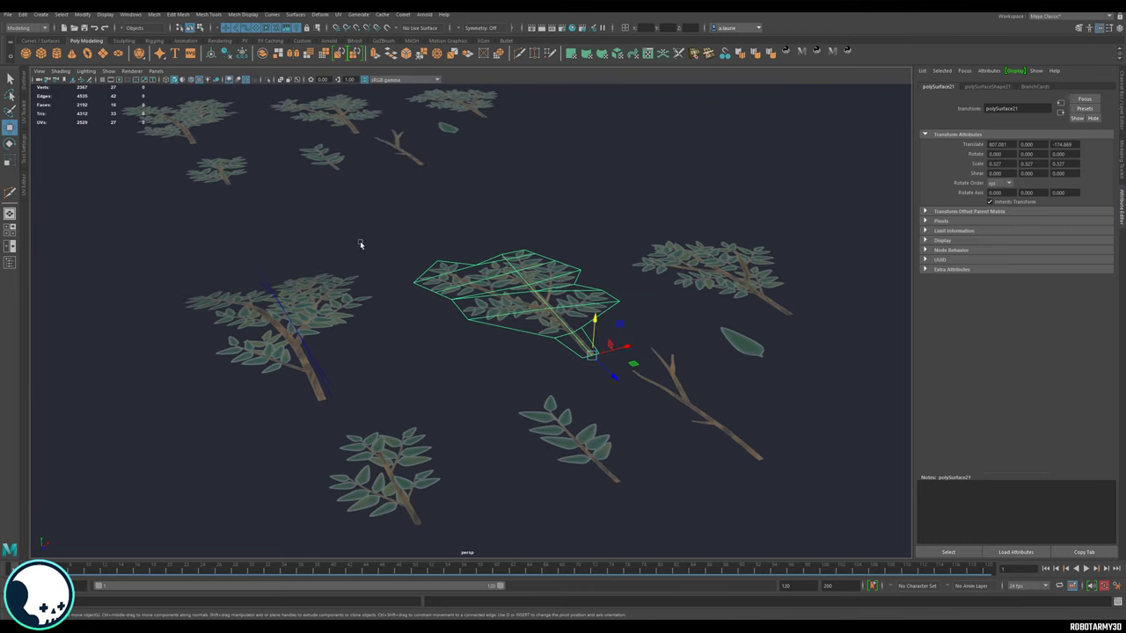
{"action": "key", "text": "g"}
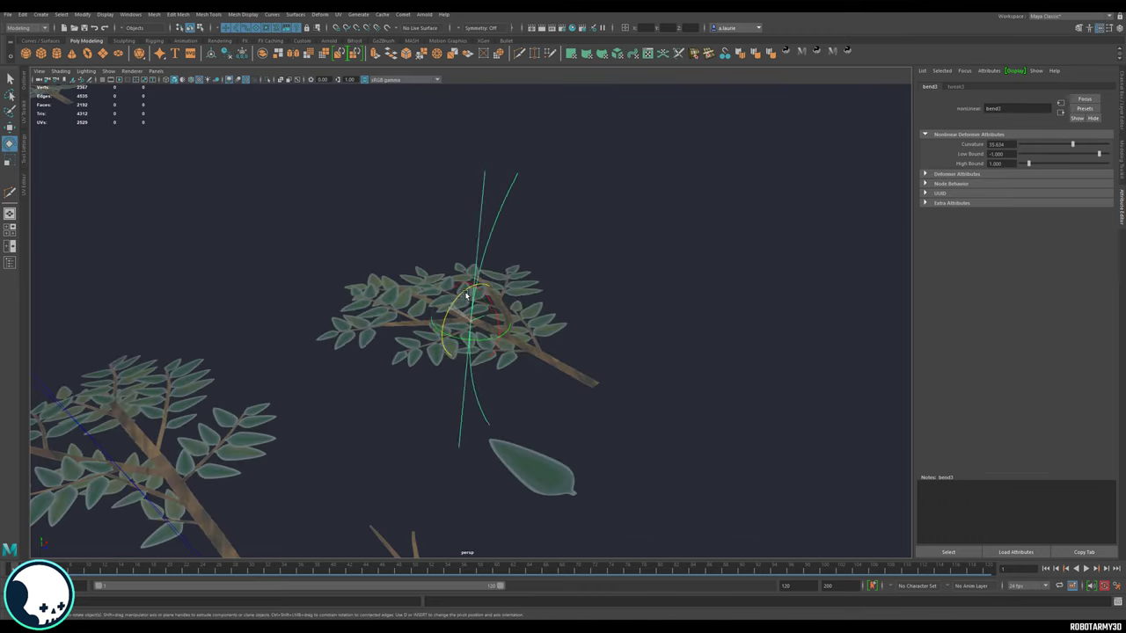
{"action": "left_click_drag", "start_coordinate": [493, 299], "coordinate": [621, 314]}
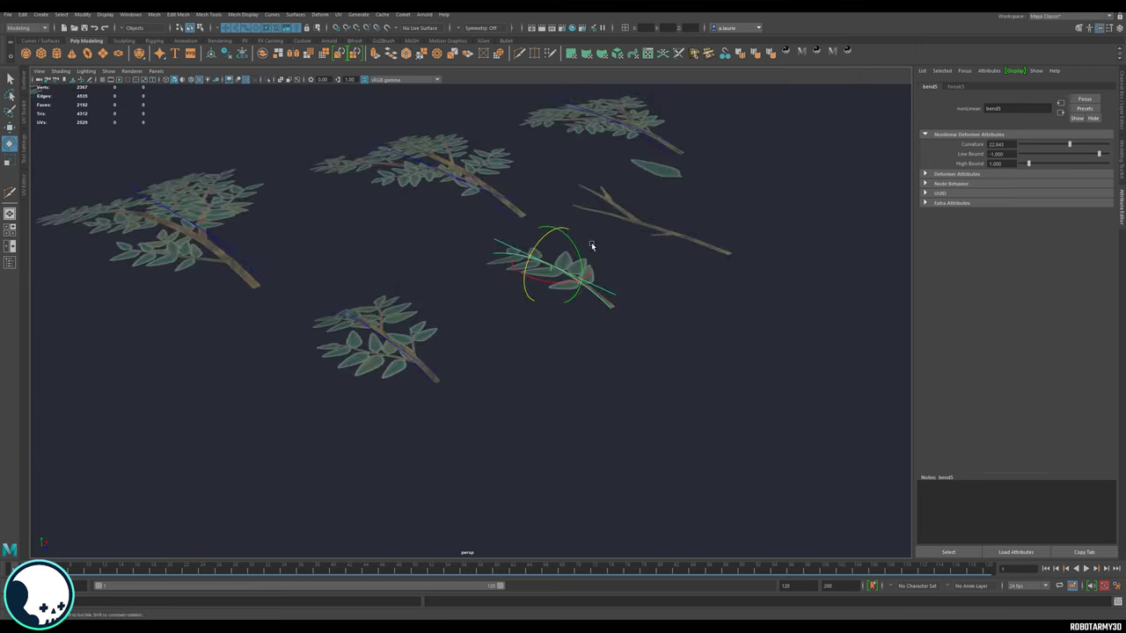
{"action": "left_click", "coordinate": [630, 286]}
Step: Add a Bend deformer with curvature 22.843 to the bare twig card and rotate its handle along the twig's length
{"action": "left_click_drag", "start_coordinate": [628, 304], "coordinate": [689, 317], "text": "alt"}
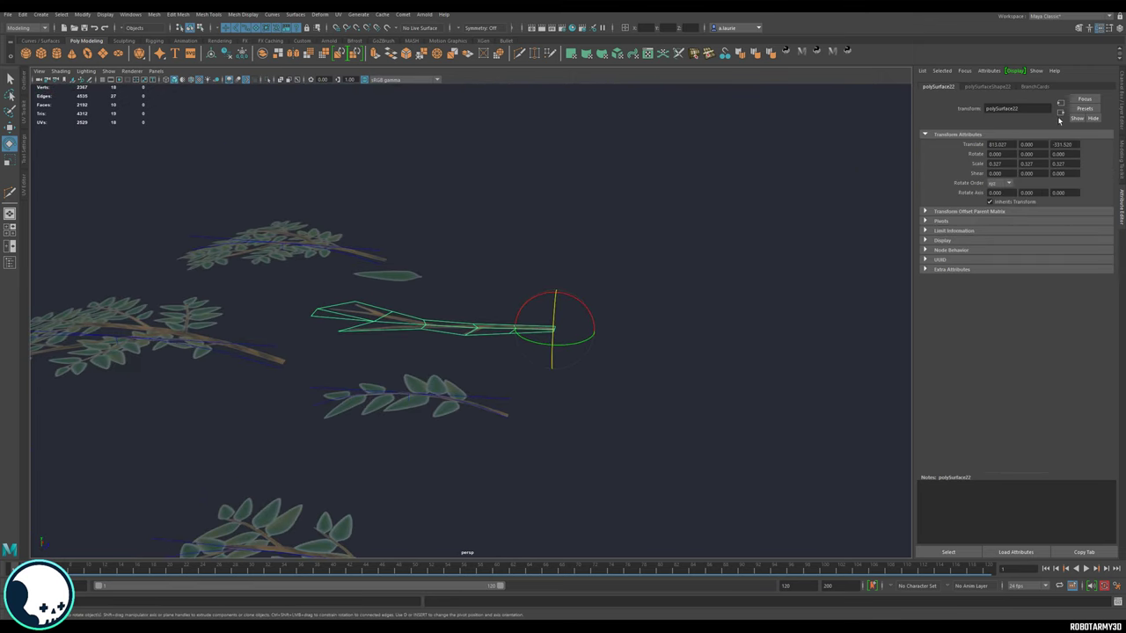
{"action": "left_click_drag", "start_coordinate": [724, 193], "coordinate": [691, 211], "text": "alt"}
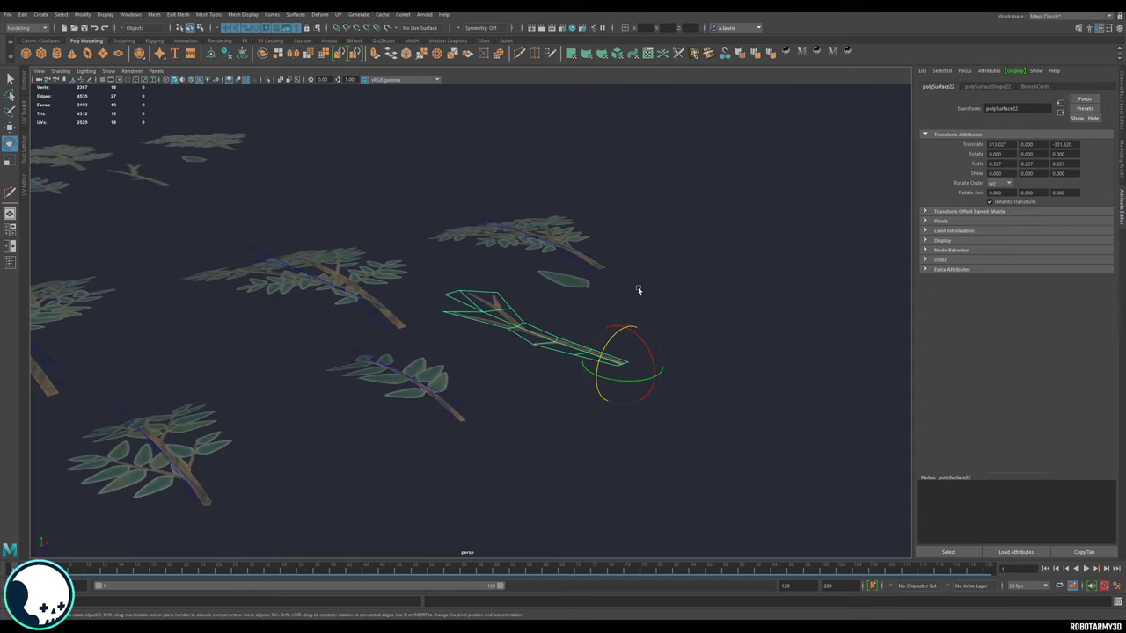
{"action": "key", "text": "g"}
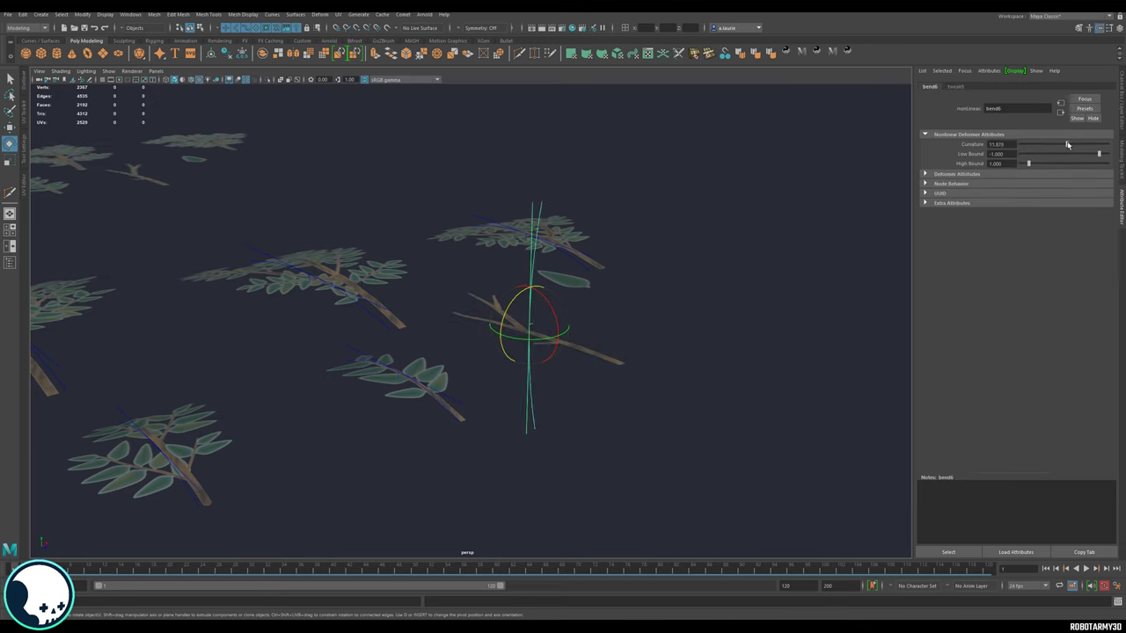
{"action": "left_click_drag", "start_coordinate": [506, 315], "coordinate": [559, 275]}
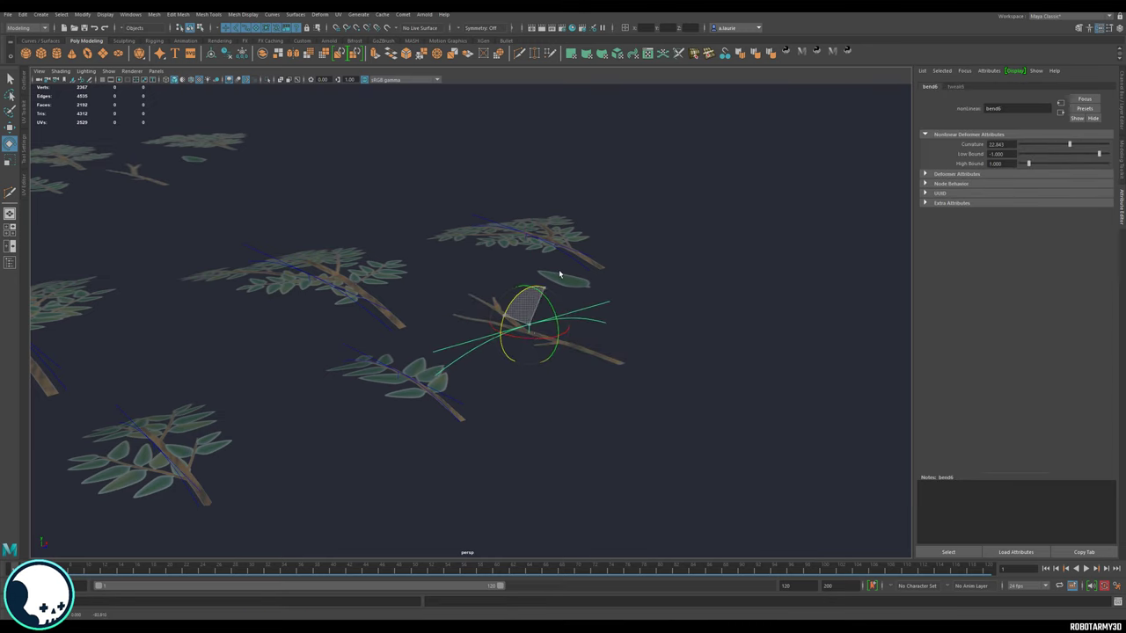
{"action": "left_click_drag", "start_coordinate": [530, 341], "coordinate": [615, 342]}
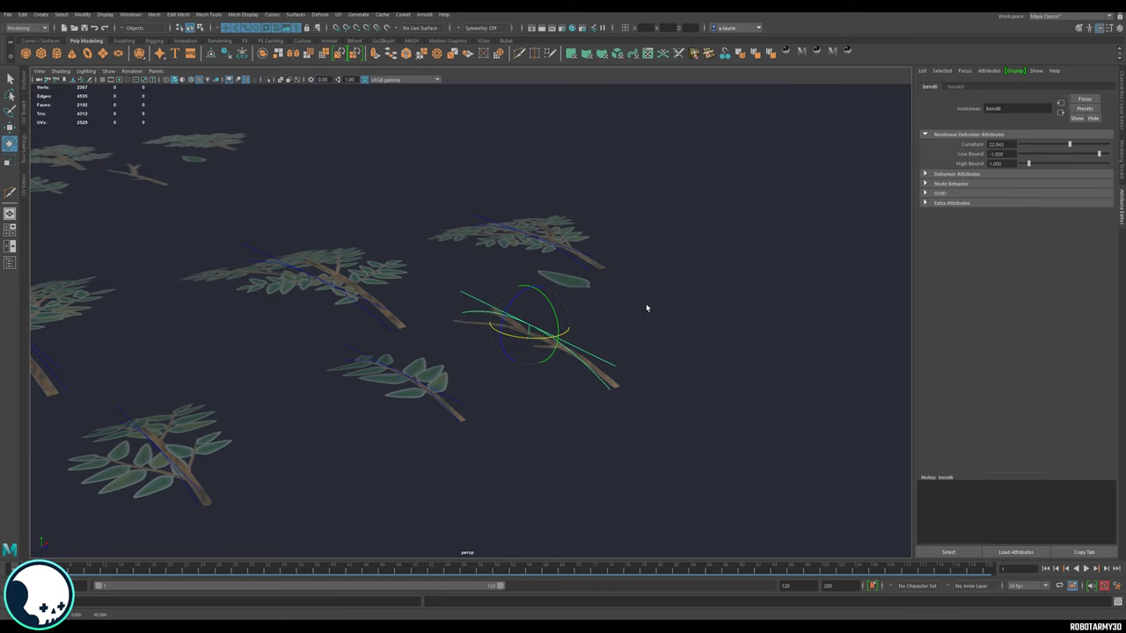
{"action": "left_click", "coordinate": [646, 308]}
Step: Select all the bent card copies with their handles, delete their history and freeze their transformations
{"action": "left_click_drag", "start_coordinate": [647, 306], "coordinate": [529, 316], "text": "alt"}
{"action": "scroll", "coordinate": [530, 317], "scroll_direction": "down", "scroll_amount": 4}
{"action": "middle_click_drag", "start_coordinate": [466, 273], "coordinate": [534, 347], "text": "alt"}
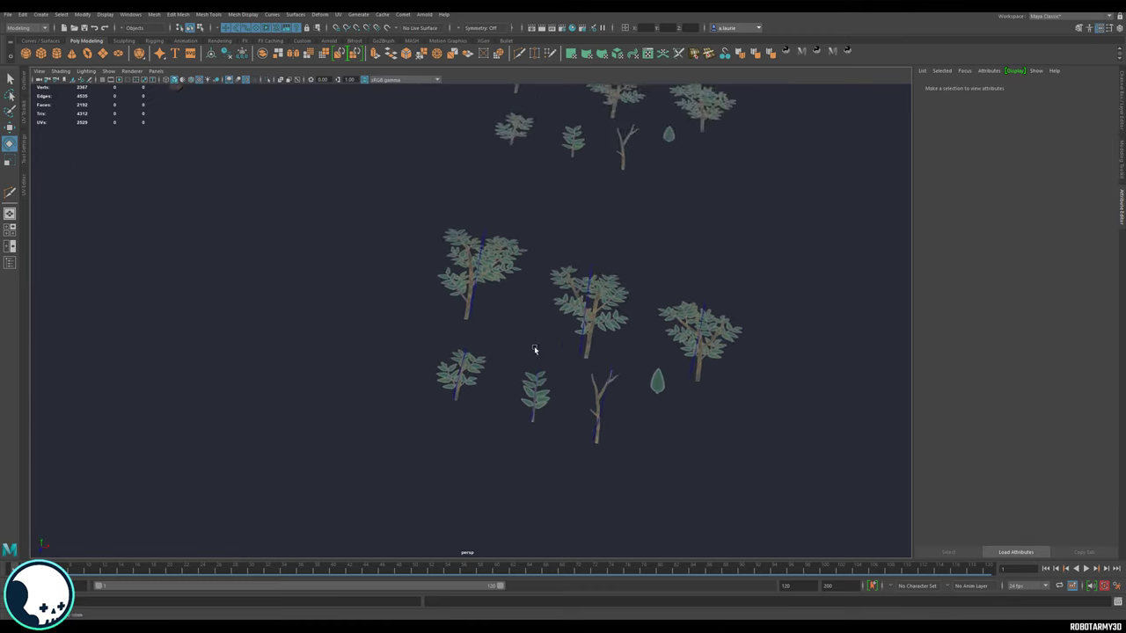
{"action": "left_click_drag", "start_coordinate": [534, 350], "coordinate": [534, 310], "text": "alt"}
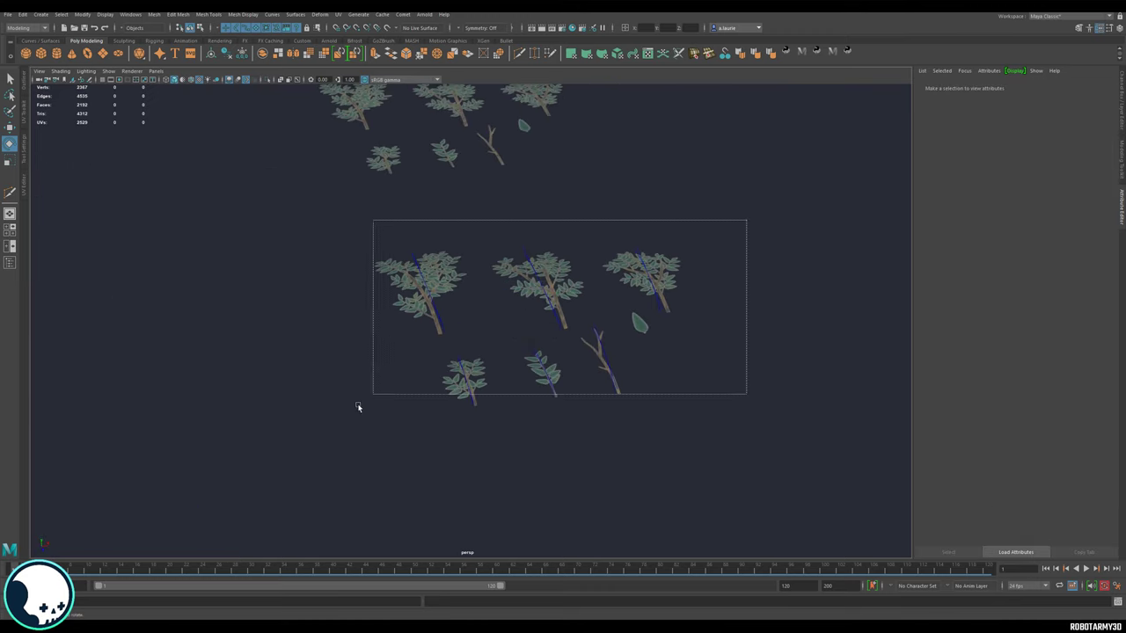
{"action": "left_click_drag", "start_coordinate": [358, 408], "coordinate": [361, 403]}
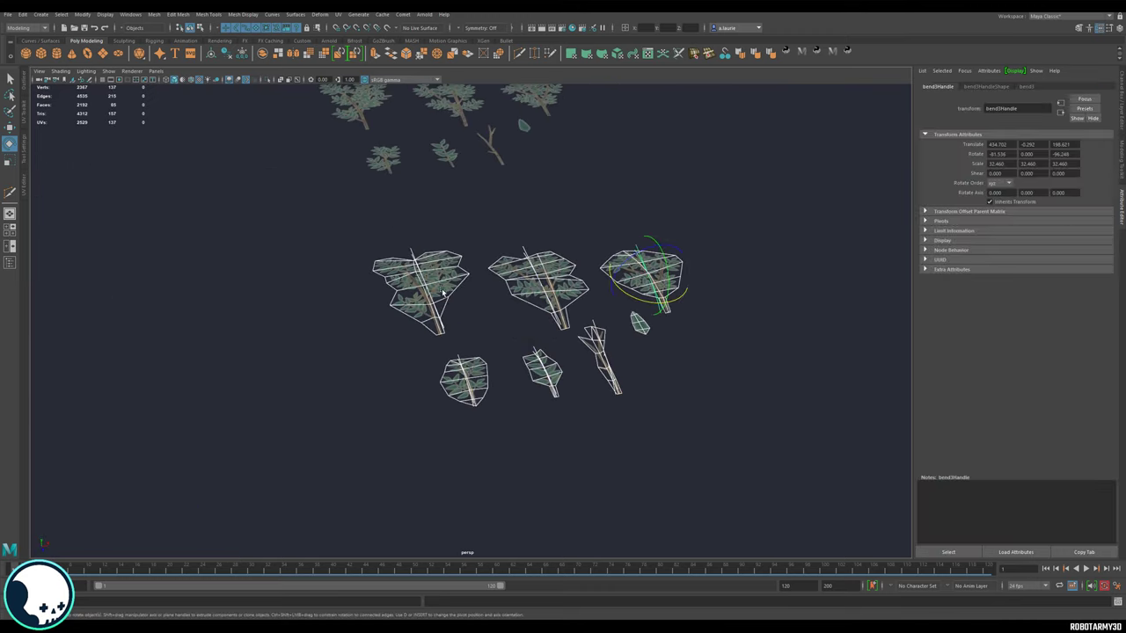
{"action": "left_click", "coordinate": [226, 54]}
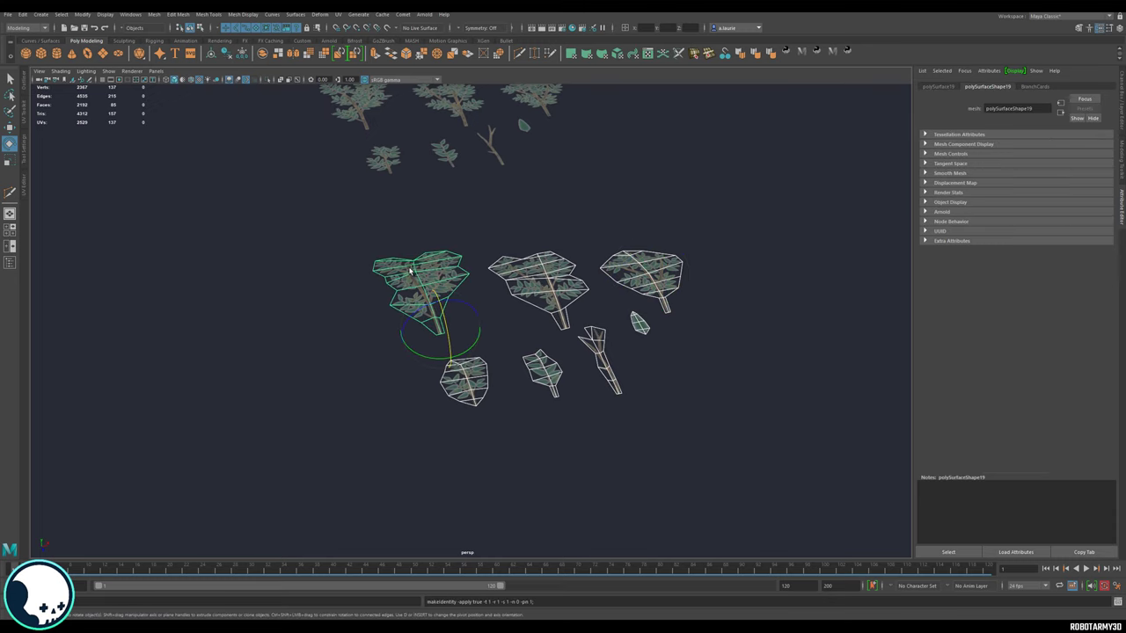
{"action": "right_click_drag", "start_coordinate": [410, 269], "coordinate": [483, 235]}
{"action": "left_click", "coordinate": [517, 225]}
{"action": "scroll", "coordinate": [517, 225], "scroll_direction": "down", "scroll_amount": 4}
{"action": "middle_click_drag", "start_coordinate": [518, 225], "coordinate": [640, 351], "text": "alt"}
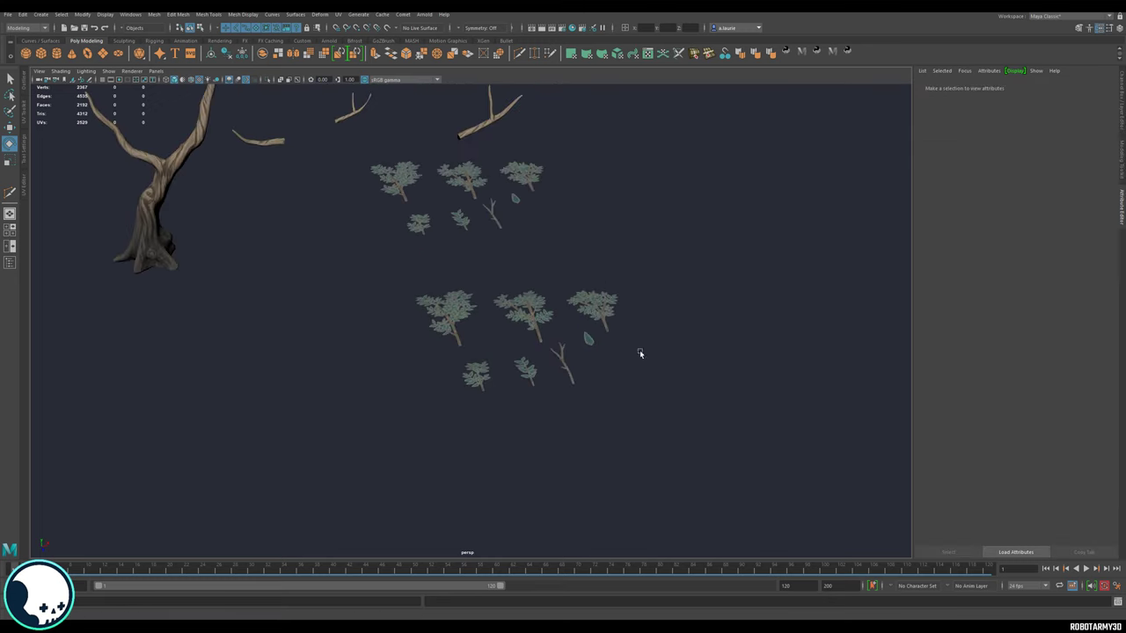
Step: Move the pivot of the largest bent leaf card onto the end of its stem
{"action": "left_click_drag", "start_coordinate": [688, 332], "coordinate": [398, 202], "text": "alt"}
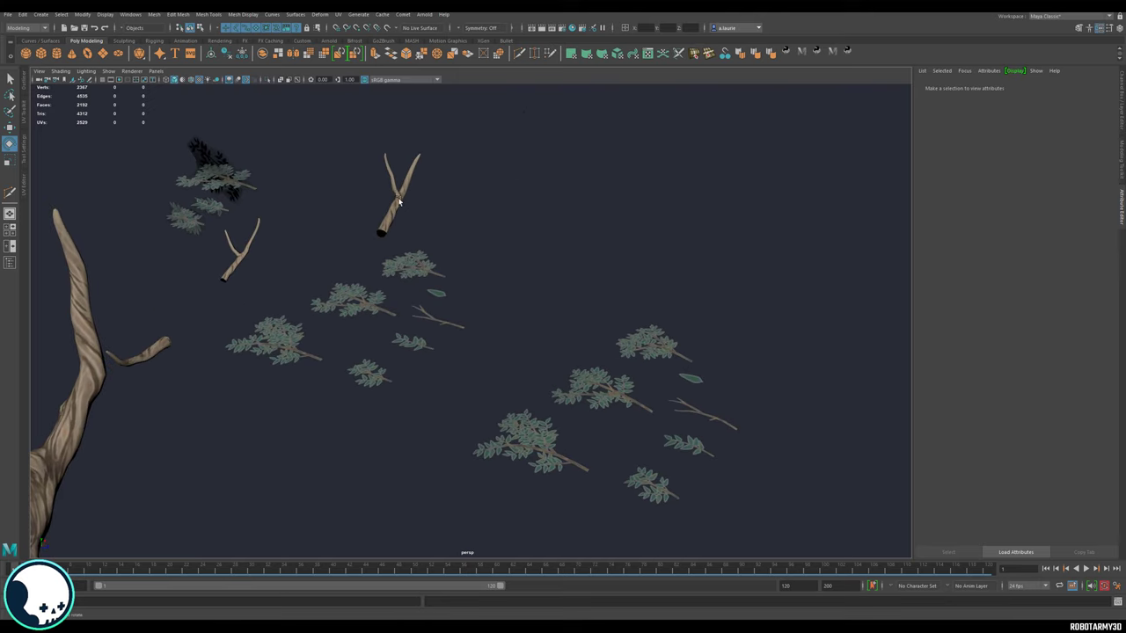
{"action": "left_click", "coordinate": [396, 204]}
{"action": "left_click", "coordinate": [556, 259]}
{"action": "left_click", "coordinate": [662, 355]}
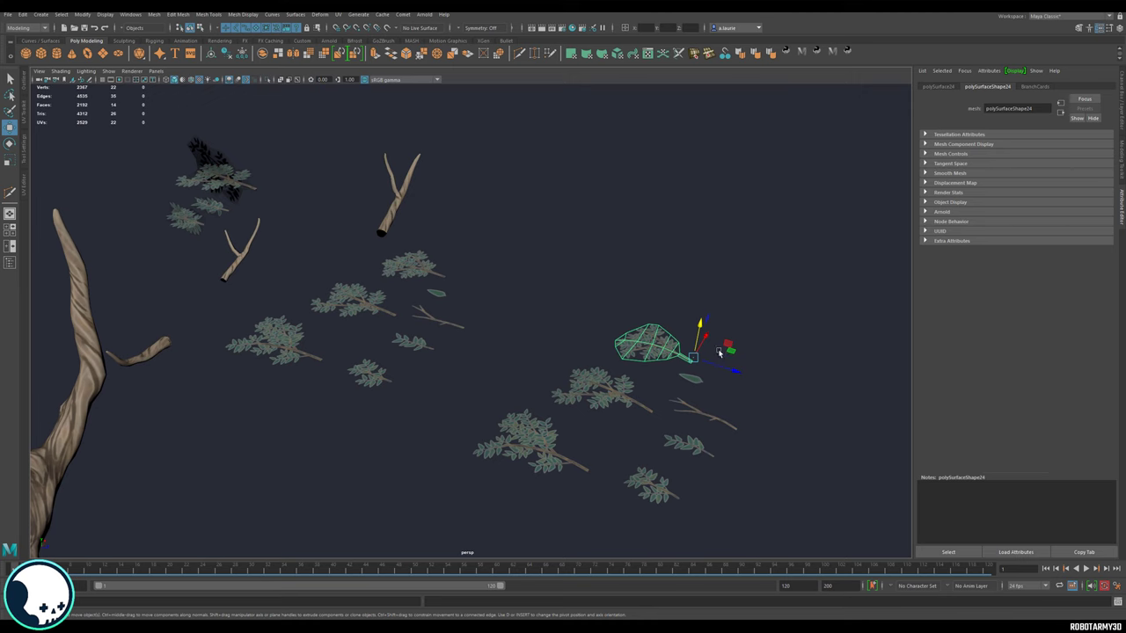
{"action": "left_click_drag", "start_coordinate": [640, 304], "coordinate": [684, 312], "text": "alt"}
{"action": "left_click", "coordinate": [688, 319]}
{"action": "scroll", "coordinate": [707, 365], "scroll_direction": "up", "scroll_amount": 4}
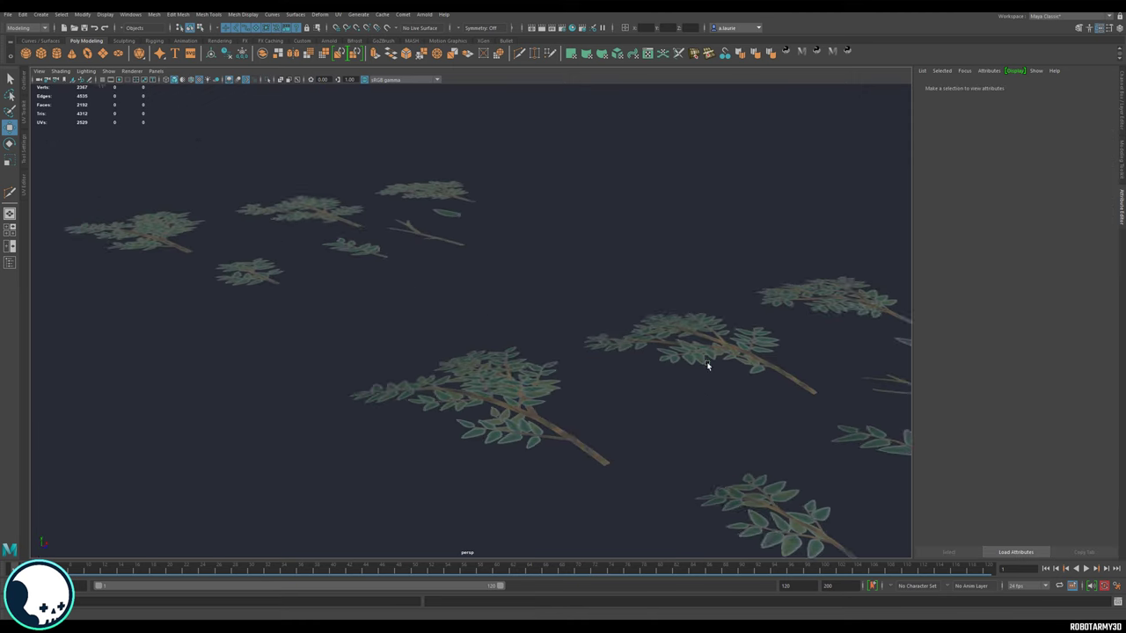
{"action": "middle_click_drag", "start_coordinate": [708, 365], "coordinate": [235, 233], "text": "alt"}
{"action": "left_click", "coordinate": [318, 320]}
{"action": "left_click_drag", "start_coordinate": [369, 379], "coordinate": [513, 316], "text": "alt"}
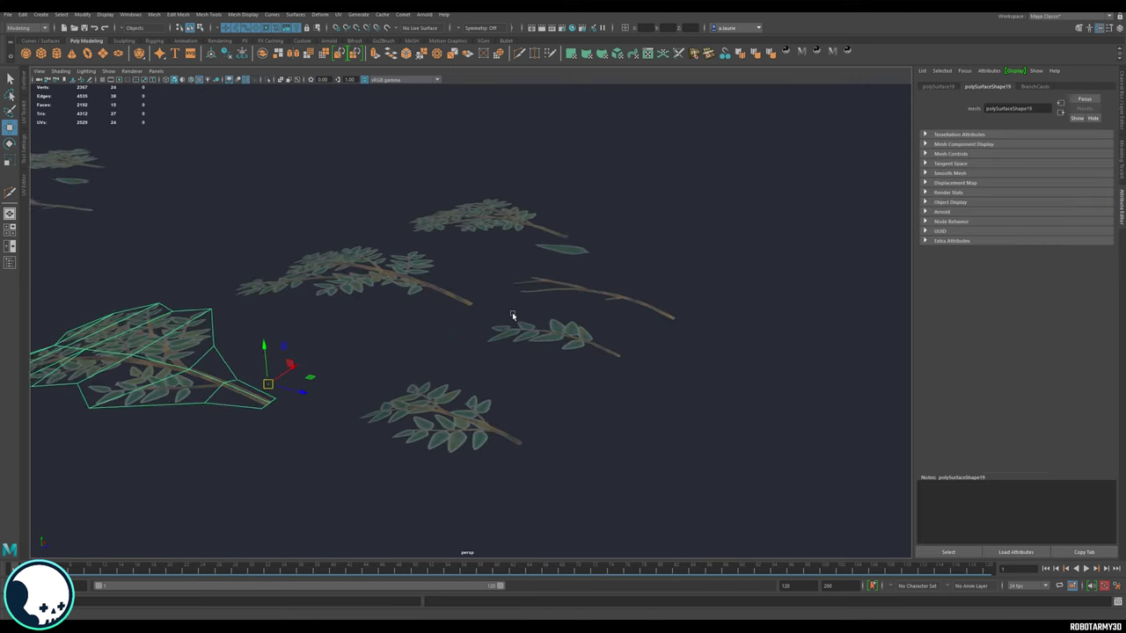
{"action": "middle_click_drag", "start_coordinate": [513, 316], "coordinate": [656, 271], "text": "alt"}
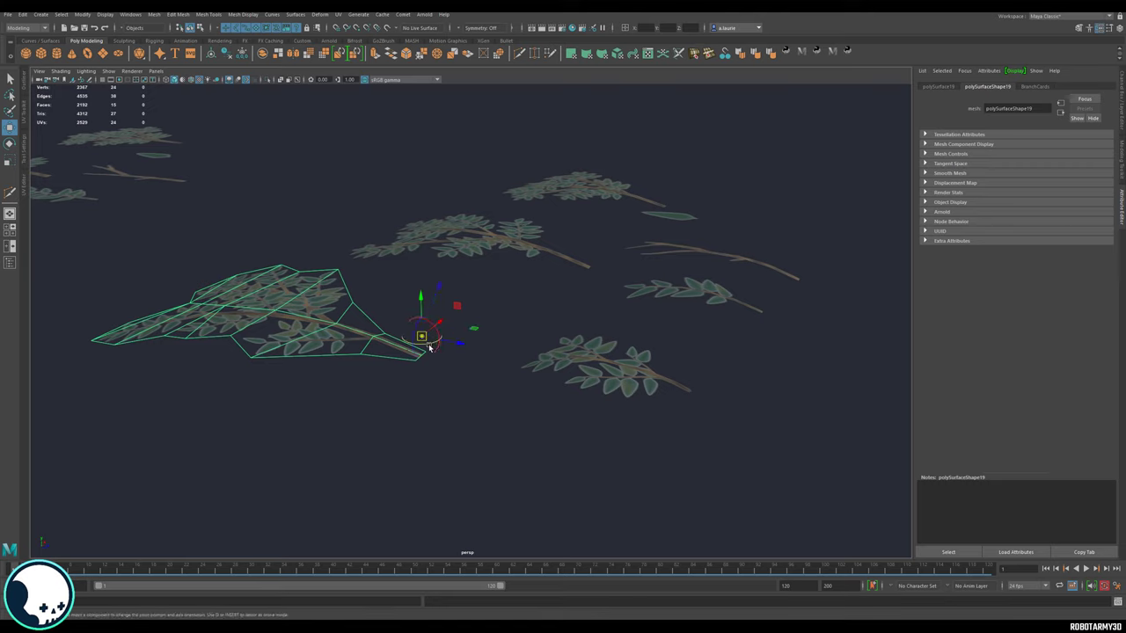
Step: Move the pivots of the other two large bent cards, the twig, the sprig and the small cluster onto their stem ends
{"action": "left_click", "coordinate": [558, 270]}
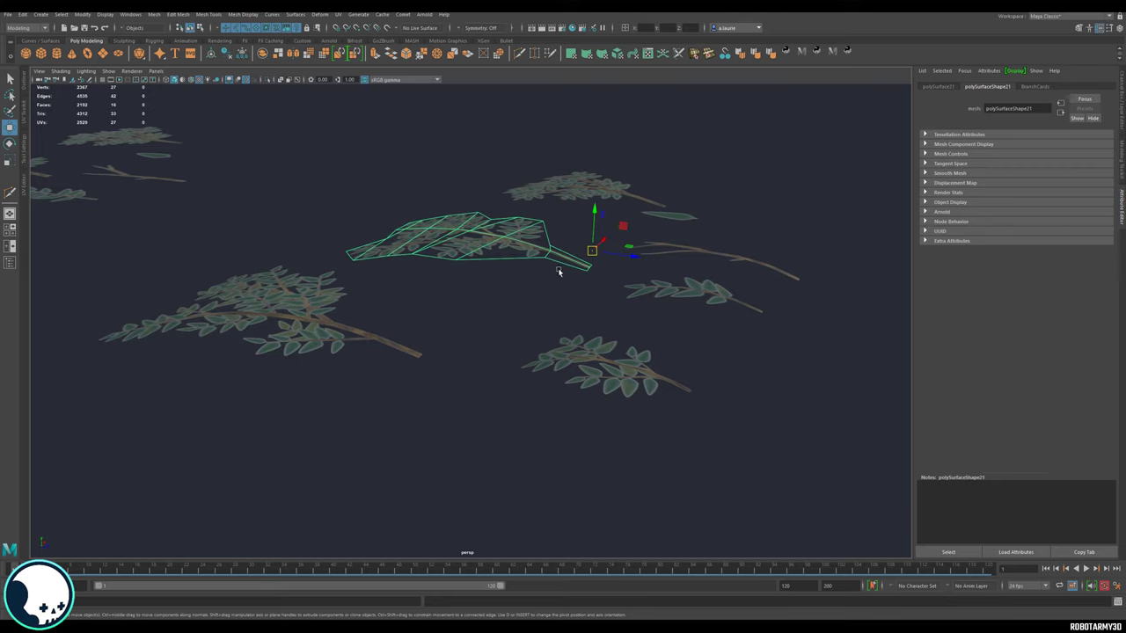
{"action": "left_click", "coordinate": [615, 182]}
{"action": "key", "text": "d"}
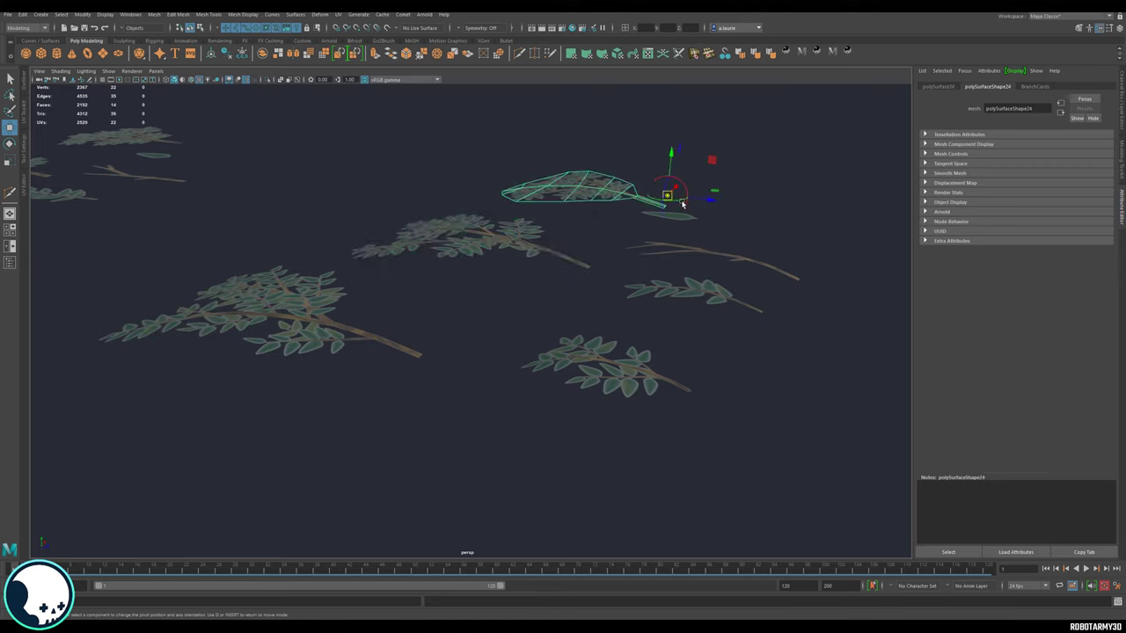
{"action": "left_click", "coordinate": [802, 279]}
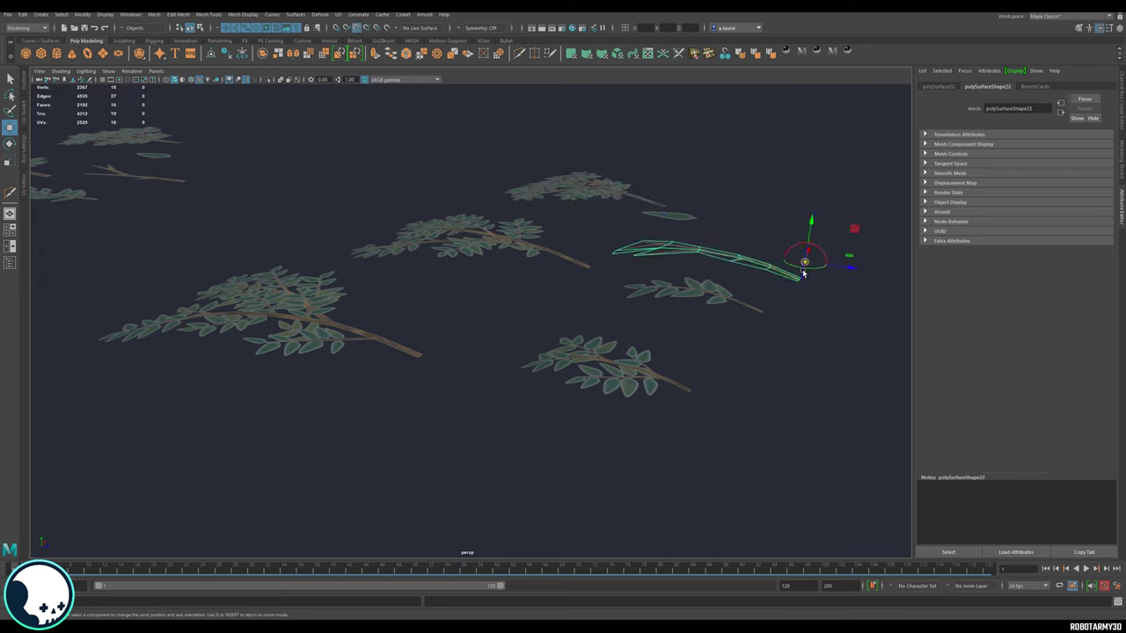
{"action": "left_click", "coordinate": [756, 310]}
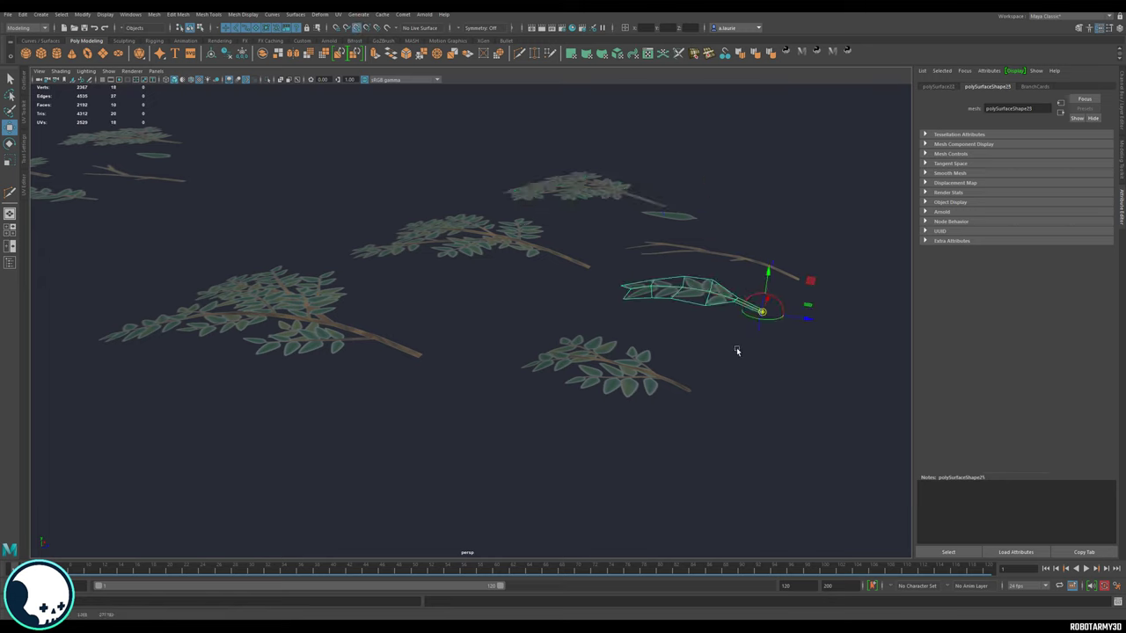
{"action": "left_click", "coordinate": [699, 383]}
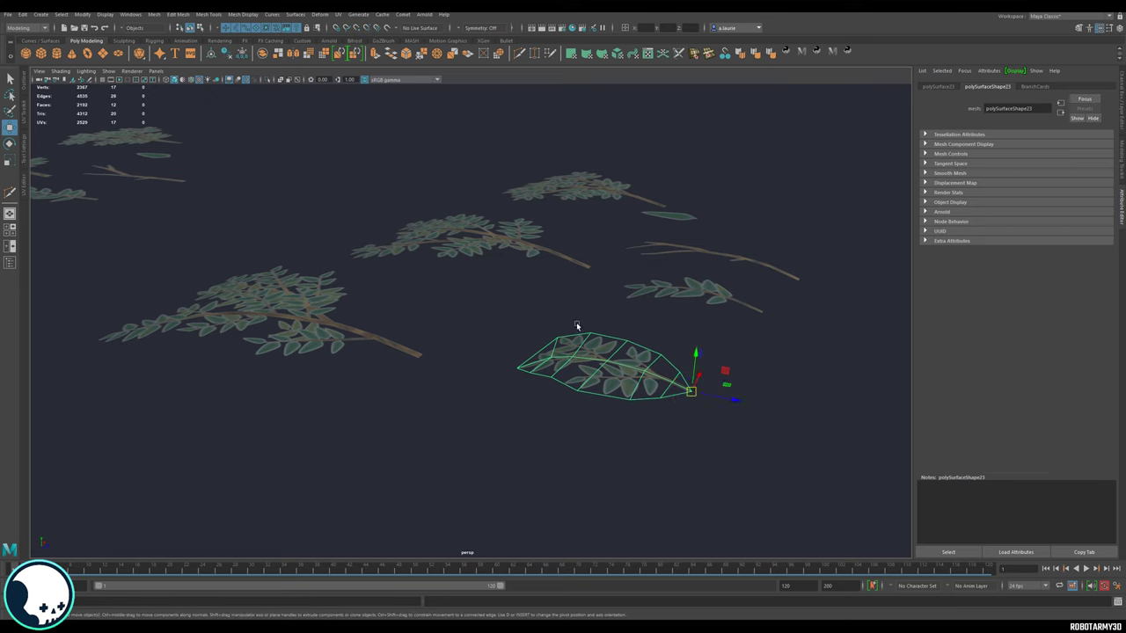
Step: Select all seven bent card copies and rotate them together so they stand upright
{"action": "left_click_drag", "start_coordinate": [576, 322], "coordinate": [352, 171], "text": "alt"}
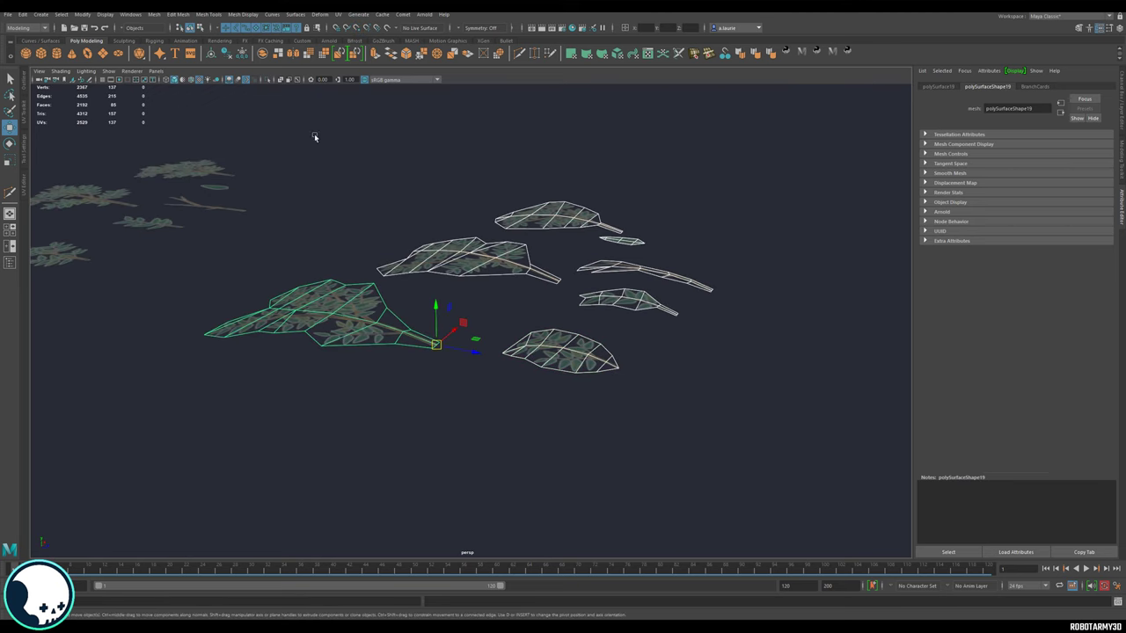
{"action": "middle_click_drag", "start_coordinate": [340, 147], "coordinate": [540, 277], "text": "alt"}
{"action": "mouse_move", "coordinate": [540, 277]}
{"action": "right_mouse_down"}
{"action": "mouse_move", "coordinate": [586, 264]}
{"action": "mouse_move", "coordinate": [539, 258]}
{"action": "right_mouse_up"}
{"action": "middle_click_drag", "start_coordinate": [540, 259], "coordinate": [569, 285], "text": "alt"}
{"action": "left_click", "coordinate": [497, 370]}
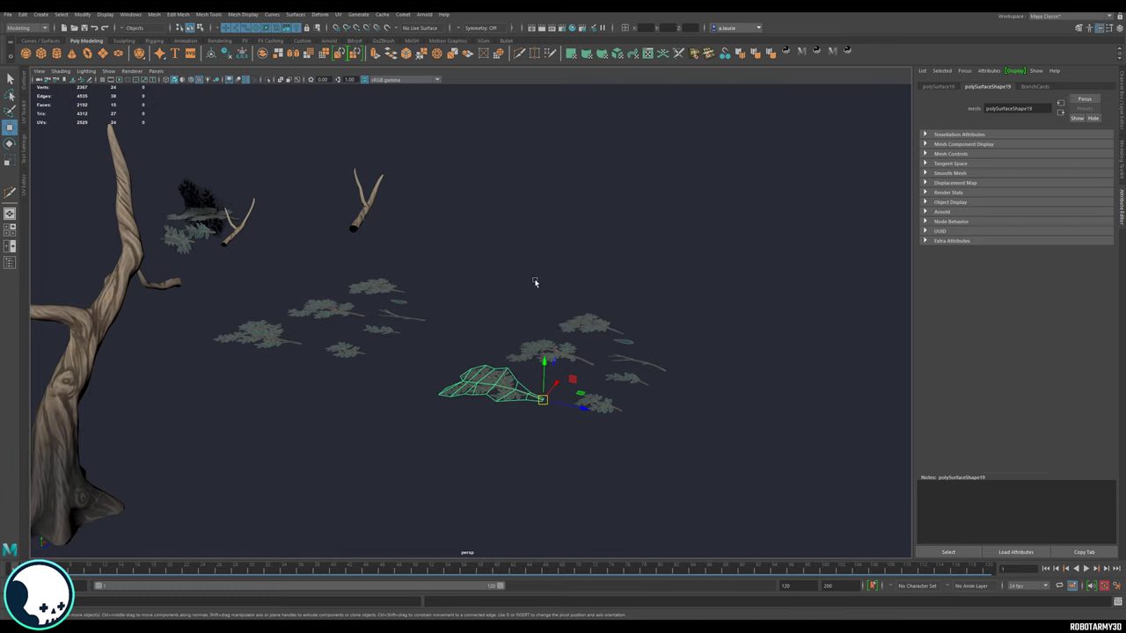
{"action": "mouse_move", "coordinate": [535, 282]}
{"action": "right_mouse_down", "text": "alt"}
{"action": "mouse_move", "coordinate": [553, 305]}
{"action": "mouse_move", "coordinate": [546, 265]}
{"action": "right_mouse_up", "text": "alt"}
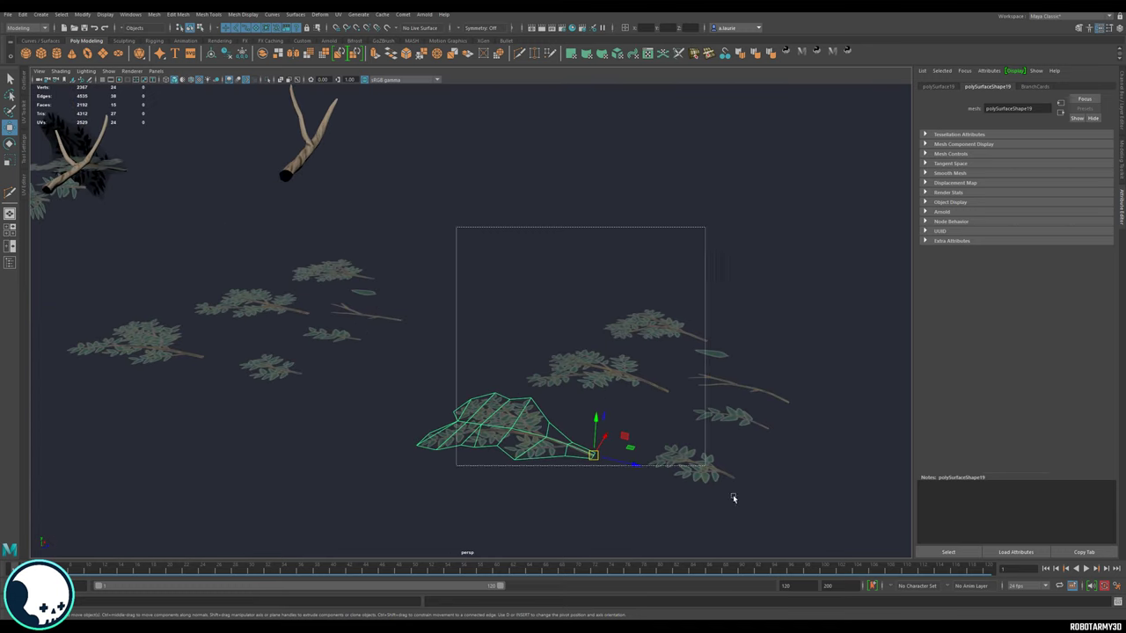
{"action": "left_click_drag", "start_coordinate": [733, 499], "coordinate": [731, 495]}
{"action": "key", "text": "e"}
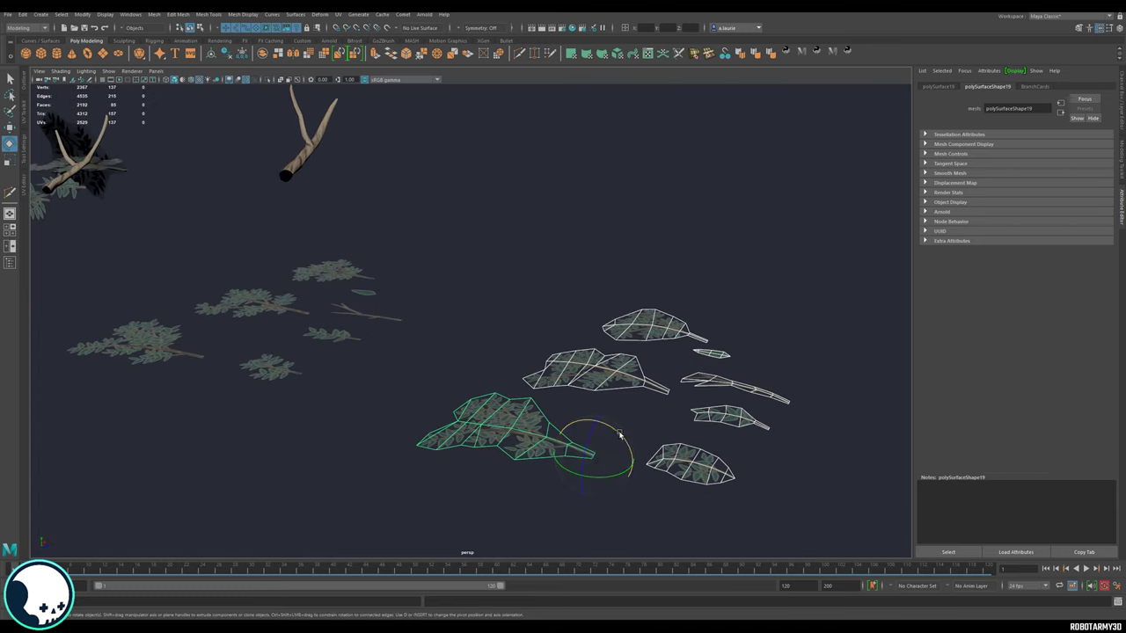
{"action": "left_click_drag", "start_coordinate": [621, 435], "coordinate": [653, 464]}
{"action": "left_click", "coordinate": [699, 412]}
Step: Duplicate the largest bent card, place it on the long prong of the forked branch farthest from the trunk, and rotate it outward
{"action": "right_click_drag", "start_coordinate": [699, 412], "coordinate": [635, 415], "text": "alt"}
{"action": "left_click", "coordinate": [552, 350]}
{"action": "middle_click_drag", "start_coordinate": [602, 394], "coordinate": [613, 410], "text": "alt"}
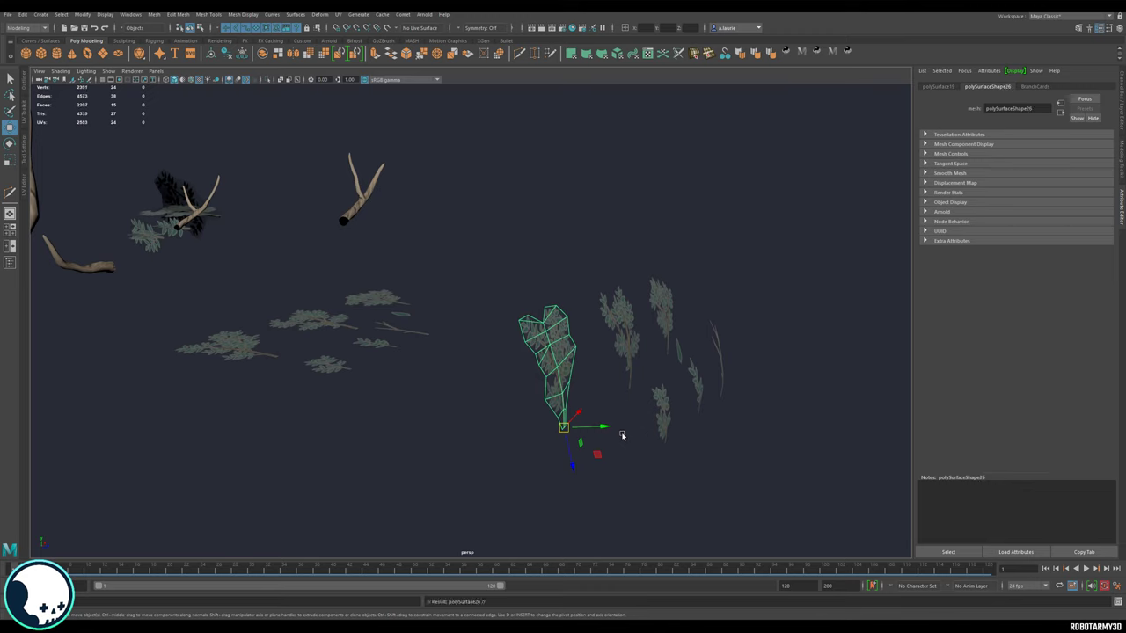
{"action": "left_click_drag", "start_coordinate": [566, 429], "coordinate": [373, 191]}
{"action": "scroll", "coordinate": [373, 185], "scroll_direction": "up", "scroll_amount": 3}
{"action": "key", "text": "e"}
{"action": "left_click_drag", "start_coordinate": [367, 138], "coordinate": [458, 220]}
Step: Duplicate the small bent cluster card and place it, rotated, at the tip of the branch's short prong
{"action": "left_click", "coordinate": [666, 423]}
{"action": "key", "text": "w"}
{"action": "key", "text": "ctrl+d"}
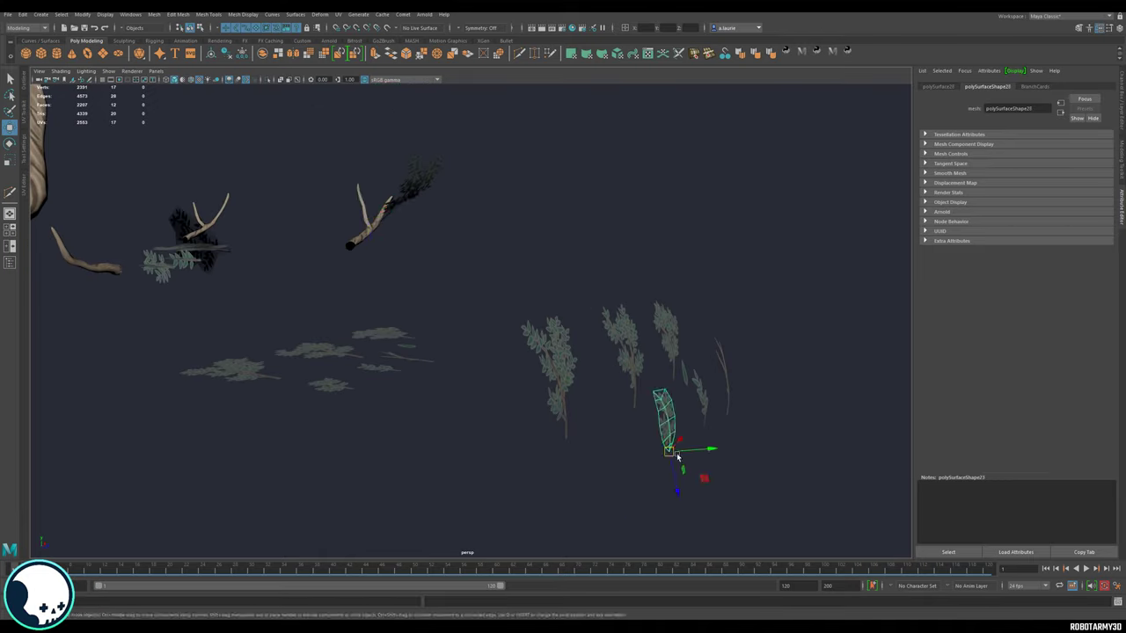
{"action": "left_click_drag", "start_coordinate": [671, 453], "coordinate": [367, 215]}
{"action": "key", "text": "e"}
{"action": "left_click_drag", "start_coordinate": [351, 182], "coordinate": [370, 229]}
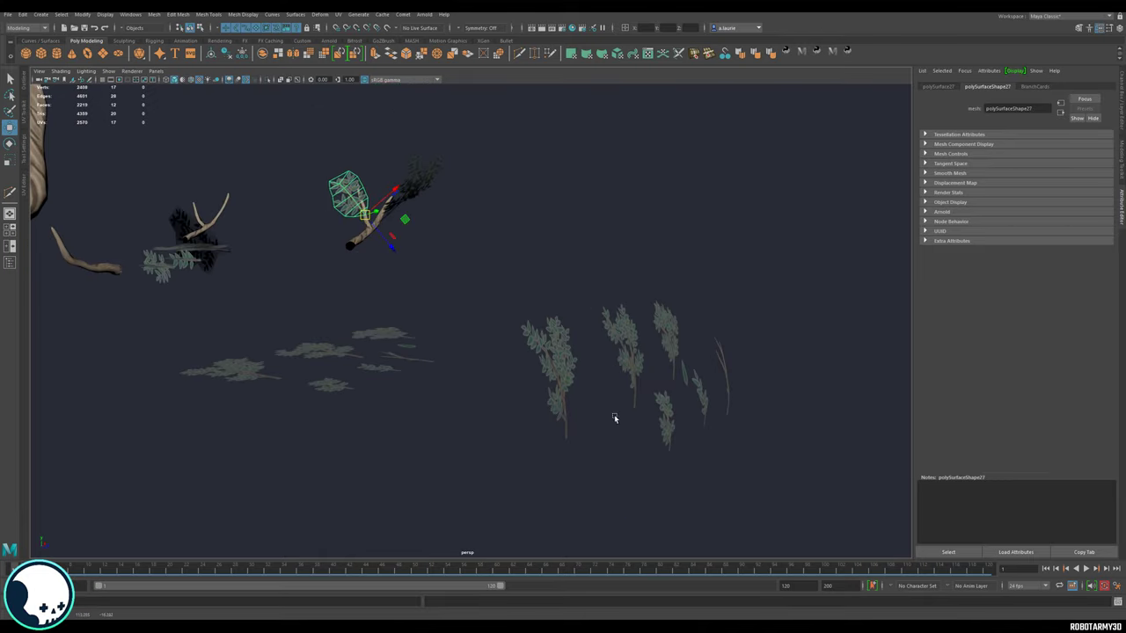
Step: Duplicate the bent sprig card and place it on the lower part of the branch's short prong
{"action": "left_click", "coordinate": [699, 410]}
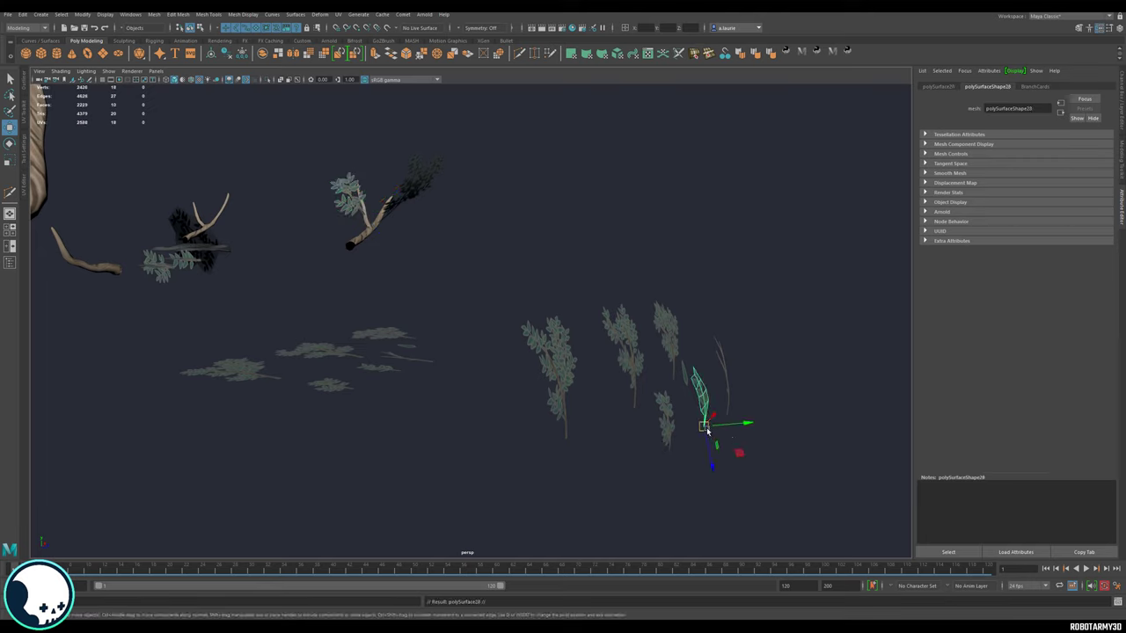
{"action": "left_click_drag", "start_coordinate": [707, 429], "coordinate": [366, 225]}
{"action": "scroll", "coordinate": [385, 235], "scroll_direction": "up", "scroll_amount": 1}
{"action": "key", "text": "e"}
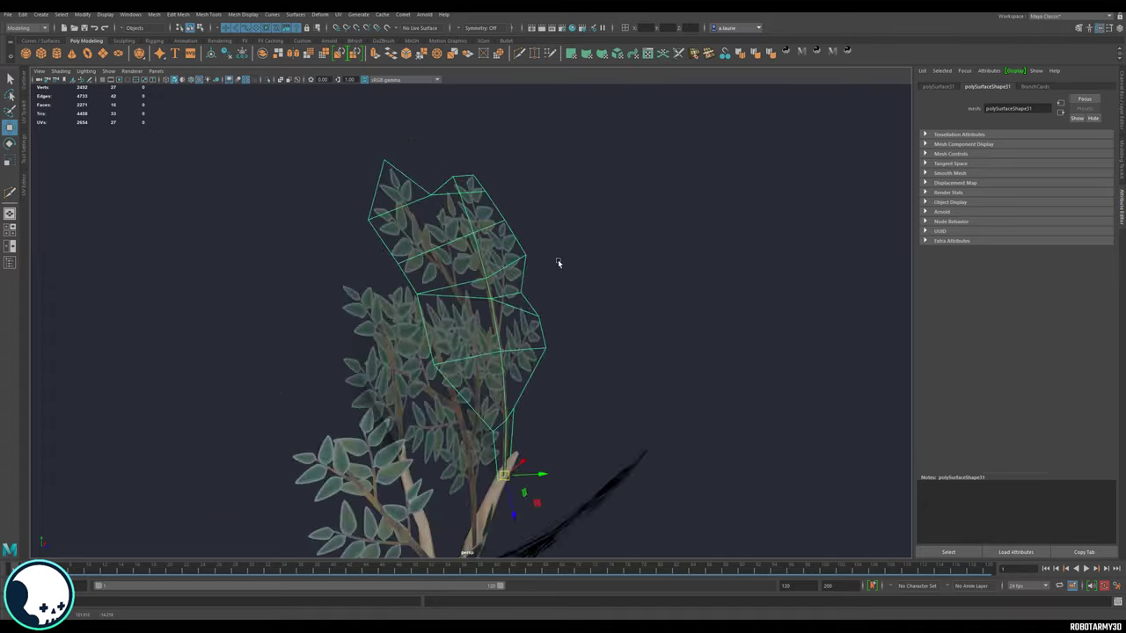
Step: Position a crossed large leaf card at the forked branch's tip and rotate it along the branch's direction
{"action": "left_click_drag", "start_coordinate": [558, 262], "coordinate": [485, 437], "text": "alt"}
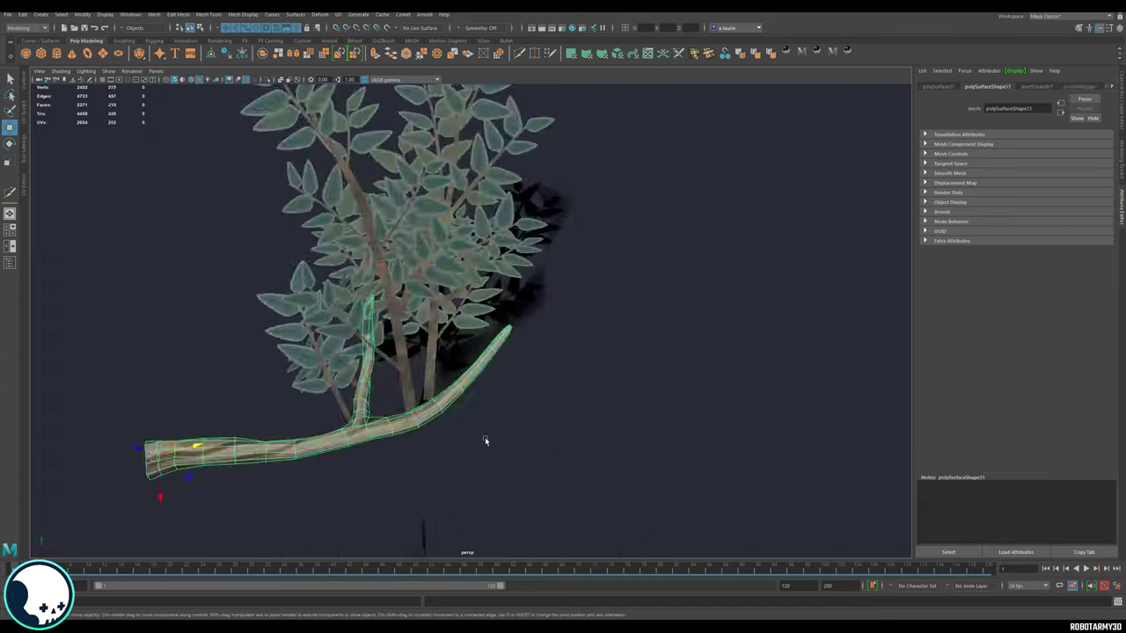
{"action": "key", "text": "e"}
{"action": "key", "text": "w"}
{"action": "key", "text": "e"}
{"action": "left_click_drag", "start_coordinate": [428, 359], "coordinate": [563, 343], "text": "alt"}
{"action": "key", "text": "w"}
{"action": "key", "text": "e"}
Step: Add a Bend deformer to the crossed leaf card on the branch and adjust its curvature
{"action": "left_click", "coordinate": [321, 14]}
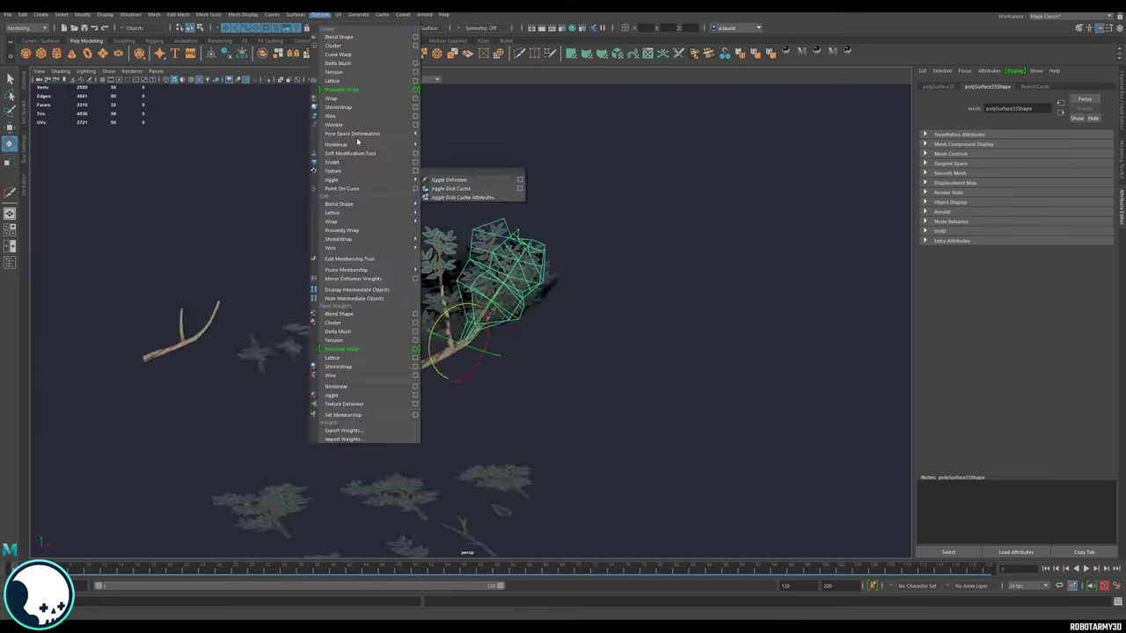
{"action": "left_click", "coordinate": [437, 145]}
{"action": "left_click_drag", "start_coordinate": [1065, 144], "coordinate": [1080, 144]}
{"action": "left_click_drag", "start_coordinate": [563, 352], "coordinate": [492, 299], "text": "alt"}
{"action": "key", "text": "w"}
Step: Rotate the foliage on the forked branch and duplicate another leaf card into position beside it
{"action": "left_click", "coordinate": [528, 220]}
{"action": "key", "text": "e"}
{"action": "left_click", "coordinate": [387, 262]}
{"action": "left_click_drag", "start_coordinate": [453, 286], "coordinate": [492, 264]}
{"action": "key", "text": "ctrl+d"}
{"action": "key", "text": "w"}
{"action": "left_click_drag", "start_coordinate": [440, 238], "coordinate": [457, 256]}
{"action": "left_click_drag", "start_coordinate": [382, 220], "coordinate": [384, 230]}
Step: Move the crossed leaf card's stem up against the tip of the forked branch and select the small card beneath it
{"action": "left_click_drag", "start_coordinate": [458, 255], "coordinate": [378, 272], "text": "alt"}
{"action": "right_click_drag", "start_coordinate": [379, 272], "coordinate": [493, 273], "text": "alt"}
{"action": "left_click_drag", "start_coordinate": [428, 266], "coordinate": [417, 237]}
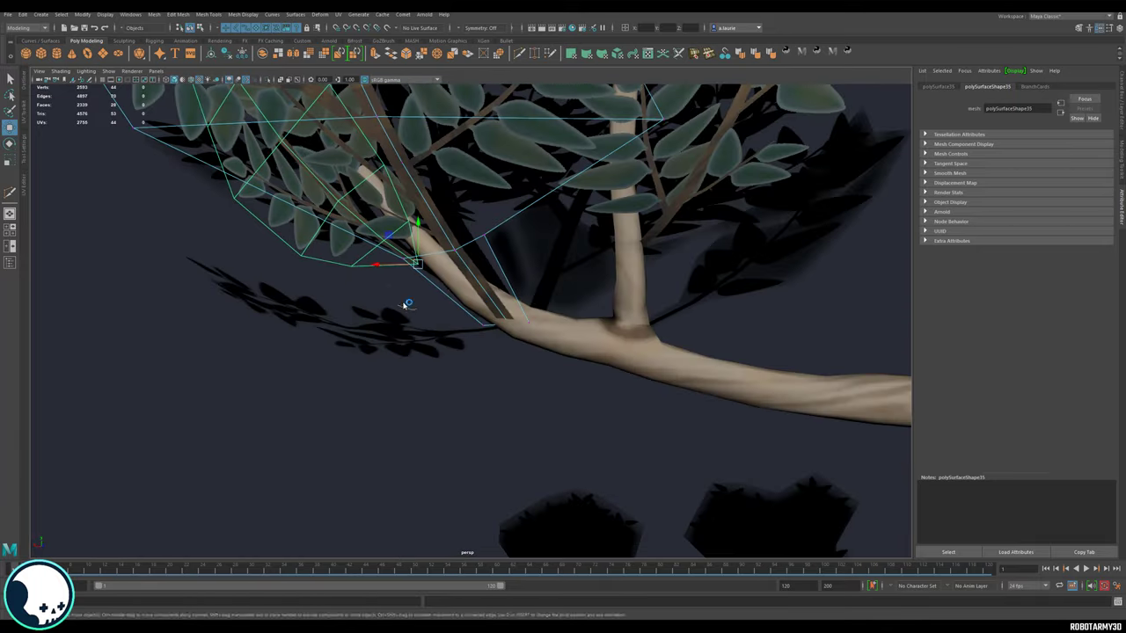
{"action": "left_click", "coordinate": [422, 260]}
{"action": "right_click_drag", "start_coordinate": [430, 254], "coordinate": [387, 273], "text": "alt"}
{"action": "left_click", "coordinate": [410, 284]}
{"action": "left_click_drag", "start_coordinate": [387, 273], "coordinate": [528, 344], "text": "alt"}
{"action": "left_click", "coordinate": [427, 328]}
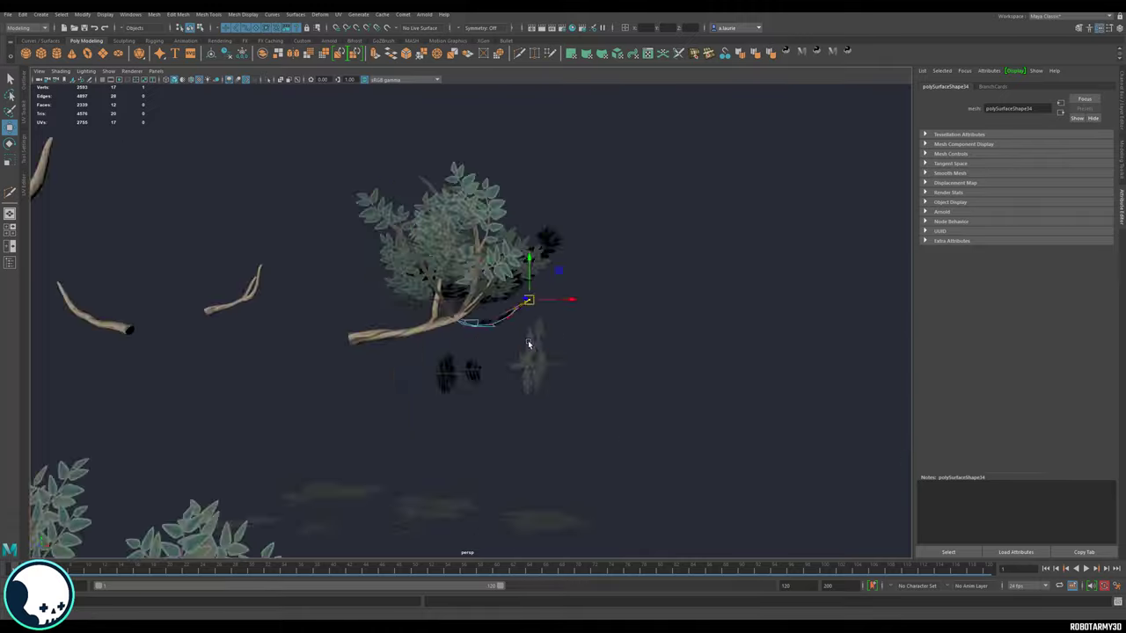
Step: Duplicate the small leaf cluster card and position the copies, rotated, around the branch's upright short prong
{"action": "right_click_drag", "start_coordinate": [527, 344], "coordinate": [440, 352], "text": "alt"}
{"action": "left_click", "coordinate": [244, 510]}
{"action": "key", "text": "ctrl+d"}
{"action": "left_click_drag", "start_coordinate": [244, 510], "coordinate": [569, 349]}
{"action": "key", "text": "e"}
{"action": "right_click_drag", "start_coordinate": [568, 349], "coordinate": [520, 314], "text": "alt"}
{"action": "key", "text": "ctrl+d"}
{"action": "key", "text": "w"}
{"action": "left_click_drag", "start_coordinate": [520, 314], "coordinate": [488, 242], "text": "alt"}
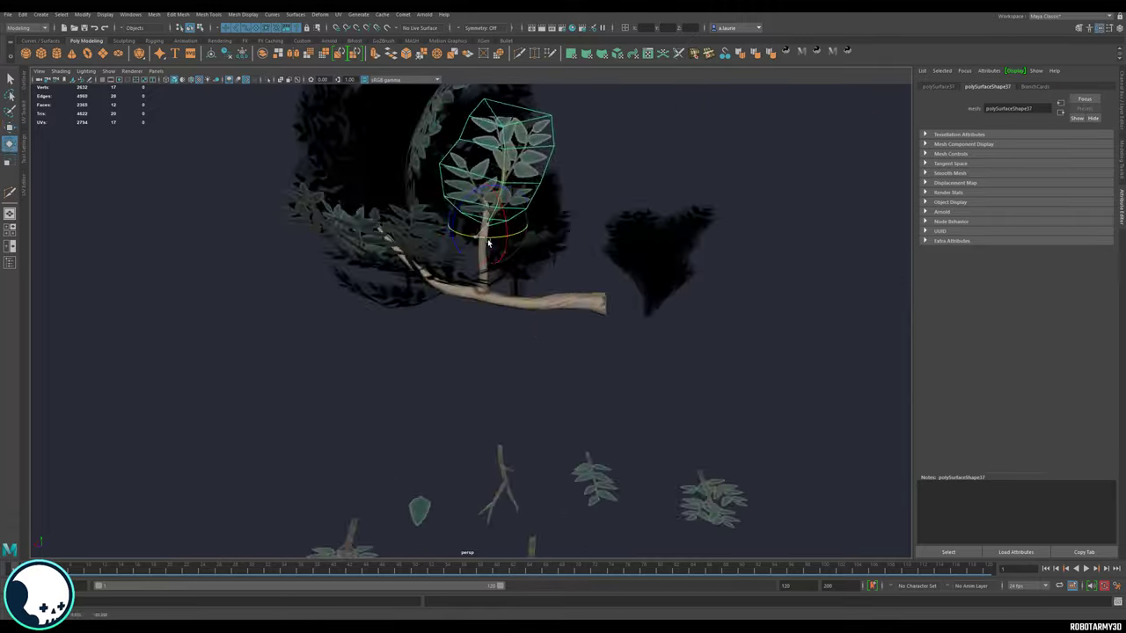
{"action": "right_click_drag", "start_coordinate": [489, 242], "coordinate": [422, 264], "text": "alt"}
{"action": "left_click_drag", "start_coordinate": [528, 264], "coordinate": [635, 289], "text": "alt"}
Step: Fit rotated leaf cards to the branch nearest the trunk and adjust the bend curvature of its foliage
{"action": "left_click", "coordinate": [244, 307]}
{"action": "left_click_drag", "start_coordinate": [244, 307], "coordinate": [584, 317], "text": "alt"}
{"action": "left_click", "coordinate": [357, 338]}
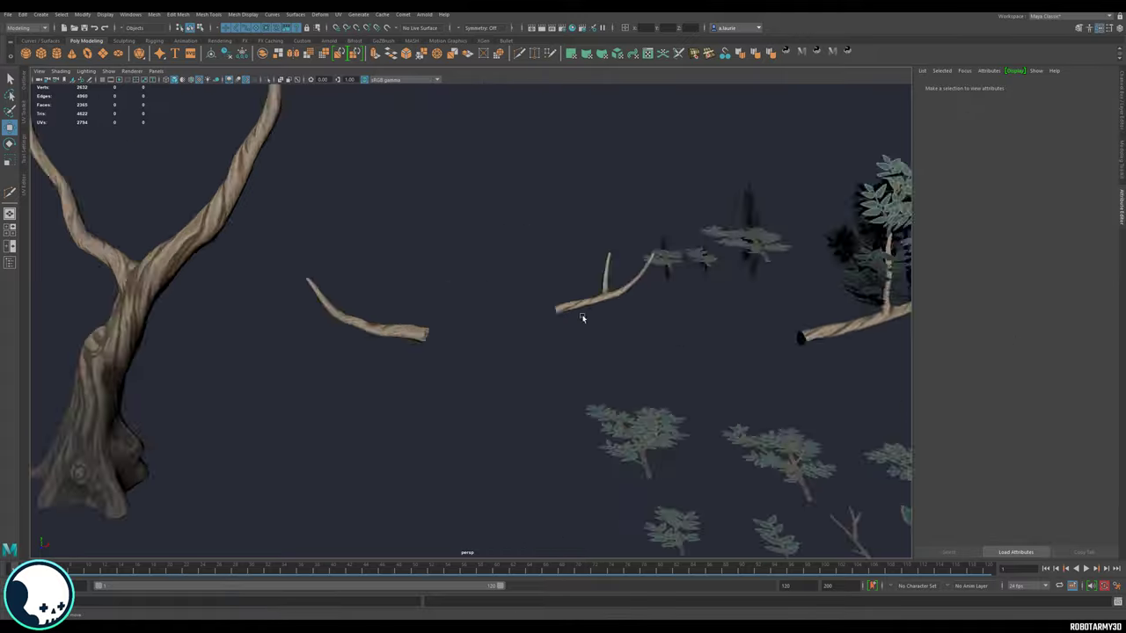
{"action": "right_click_drag", "start_coordinate": [583, 317], "coordinate": [493, 299], "text": "alt"}
{"action": "left_click", "coordinate": [457, 295]}
{"action": "key", "text": "e"}
{"action": "left_click_drag", "start_coordinate": [555, 244], "coordinate": [546, 369]}
{"action": "key", "text": "w"}
{"action": "key", "text": "e"}
{"action": "right_click_drag", "start_coordinate": [545, 369], "coordinate": [651, 475], "text": "alt"}
{"action": "left_click_drag", "start_coordinate": [1064, 144], "coordinate": [1082, 144]}
Step: Set the bend curvature to 21.015 on the crossed card at the middle branch's tip, then delete the card's history
{"action": "left_click_drag", "start_coordinate": [616, 351], "coordinate": [527, 352], "text": "alt"}
{"action": "left_click_drag", "start_coordinate": [528, 352], "coordinate": [478, 264], "text": "alt"}
{"action": "left_click", "coordinate": [389, 272]}
{"action": "key", "text": "e"}
{"action": "left_click_drag", "start_coordinate": [1064, 144], "coordinate": [1068, 144]}
{"action": "left_click_drag", "start_coordinate": [478, 264], "coordinate": [558, 297], "text": "alt"}
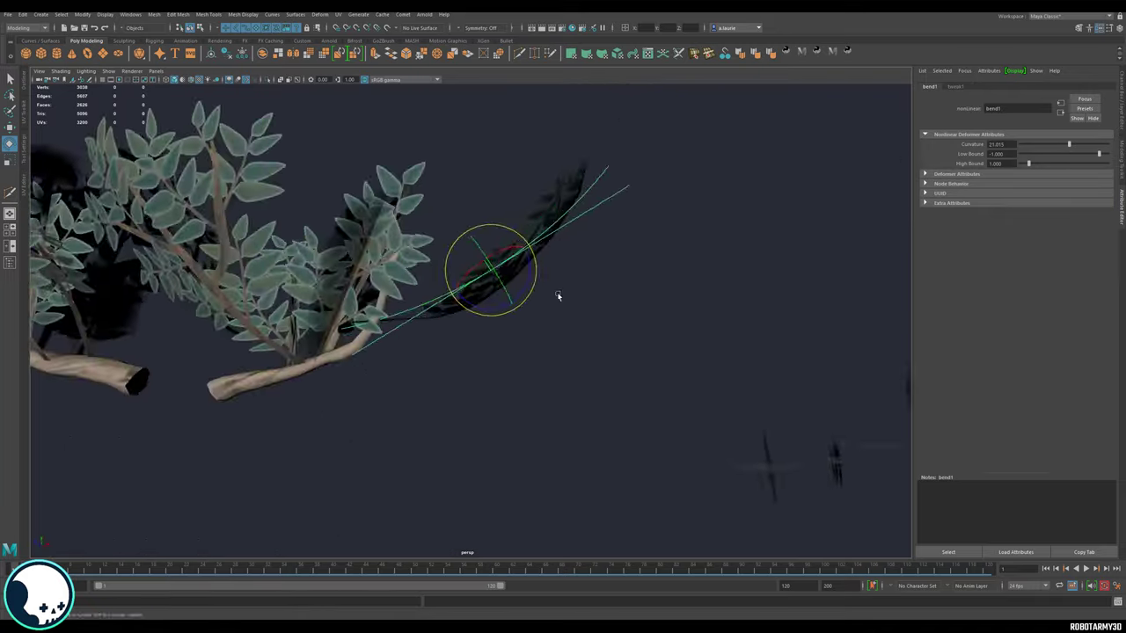
{"action": "left_click", "coordinate": [510, 251]}
{"action": "key", "text": "alt+shift+d"}
{"action": "key", "text": "w"}
Step: Duplicate the large crossed leaf card and move the copy onto the middle branch
{"action": "left_click_drag", "start_coordinate": [410, 322], "coordinate": [500, 379], "text": "alt"}
{"action": "key", "text": "e"}
{"action": "left_click", "coordinate": [635, 377]}
{"action": "key", "text": "ctrl+d"}
{"action": "key", "text": "w"}
{"action": "left_click_drag", "start_coordinate": [636, 376], "coordinate": [463, 317]}
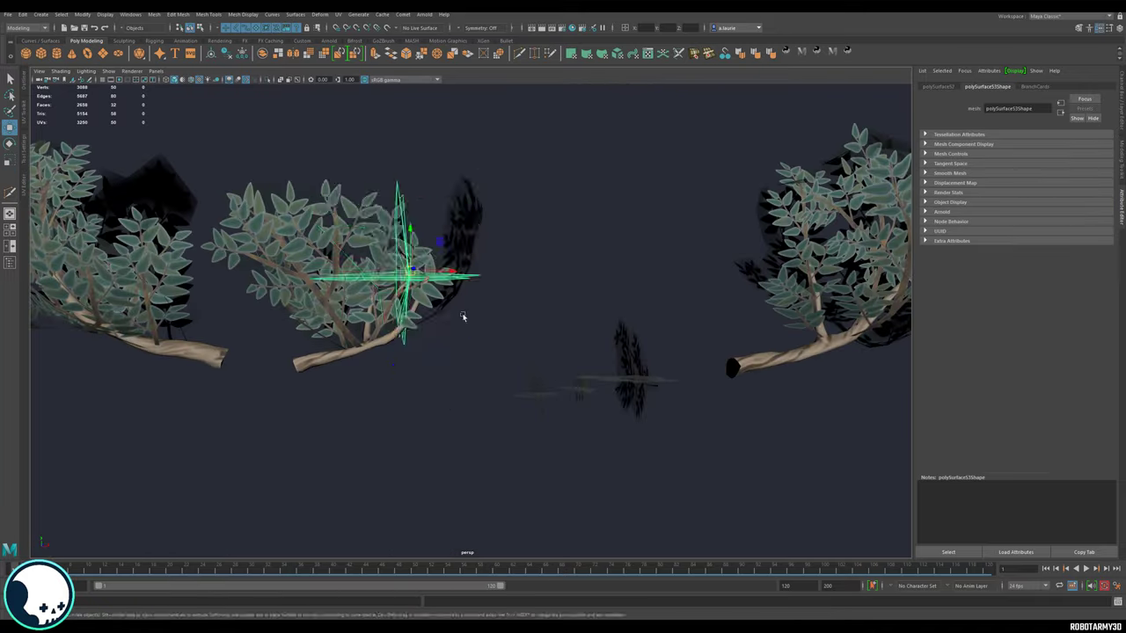
Step: Rotate the crossed card on the middle branch upright, curve it with a Bend deformer, and delete its history
{"action": "key", "text": "r"}
{"action": "key", "text": "e"}
{"action": "left_click_drag", "start_coordinate": [437, 219], "coordinate": [493, 282], "text": "alt"}
{"action": "left_click_drag", "start_coordinate": [1064, 144], "coordinate": [1074, 144]}
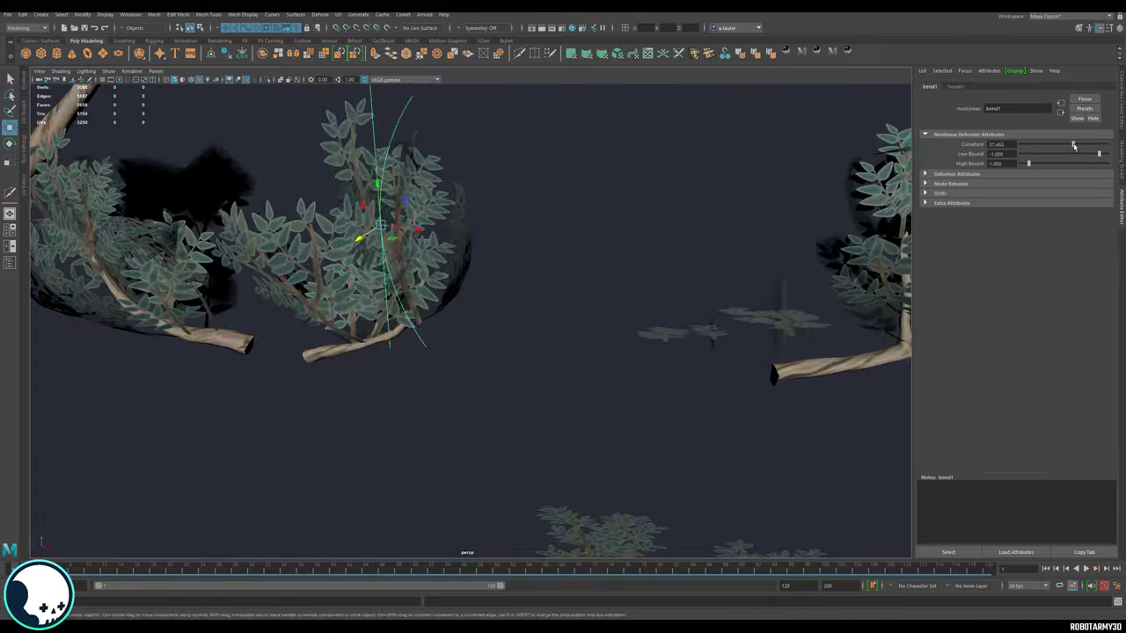
{"action": "mouse_move", "coordinate": [493, 281]}
{"action": "left_mouse_down", "text": "alt"}
{"action": "mouse_move", "coordinate": [588, 305]}
{"action": "mouse_move", "coordinate": [478, 271]}
{"action": "left_mouse_up", "text": "alt"}
{"action": "left_click", "coordinate": [493, 273]}
{"action": "key", "text": "alt+shift+d"}
Step: Duplicate further leaf cards and rotate them into place among the foliage of the middle branch
{"action": "key", "text": "w"}
{"action": "left_click_drag", "start_coordinate": [464, 466], "coordinate": [724, 375]}
{"action": "left_click", "coordinate": [724, 375]}
{"action": "left_click", "coordinate": [247, 387]}
{"action": "key", "text": "e"}
{"action": "left_click_drag", "start_coordinate": [247, 387], "coordinate": [364, 360], "text": "alt"}
{"action": "key", "text": "ctrl+d"}
{"action": "key", "text": "w"}
{"action": "key", "text": "e"}
{"action": "left_click_drag", "start_coordinate": [243, 411], "coordinate": [525, 275]}
{"action": "key", "text": "w"}
{"action": "key", "text": "e"}
{"action": "key", "text": "w"}
Step: Duplicate one more leaf card from the source set and move the copy over to the branches
{"action": "key", "text": "e"}
{"action": "left_click", "coordinate": [518, 358]}
{"action": "left_click", "coordinate": [286, 466]}
{"action": "key", "text": "ctrl+d"}
{"action": "key", "text": "w"}
{"action": "left_click_drag", "start_coordinate": [286, 467], "coordinate": [657, 347]}
Step: Select all the leaf cards on the middle branch, adding the branch itself as the last selected object
{"action": "left_click_drag", "start_coordinate": [423, 96], "coordinate": [573, 380]}
{"action": "key", "text": "p"}
{"action": "left_click", "coordinate": [475, 383]}
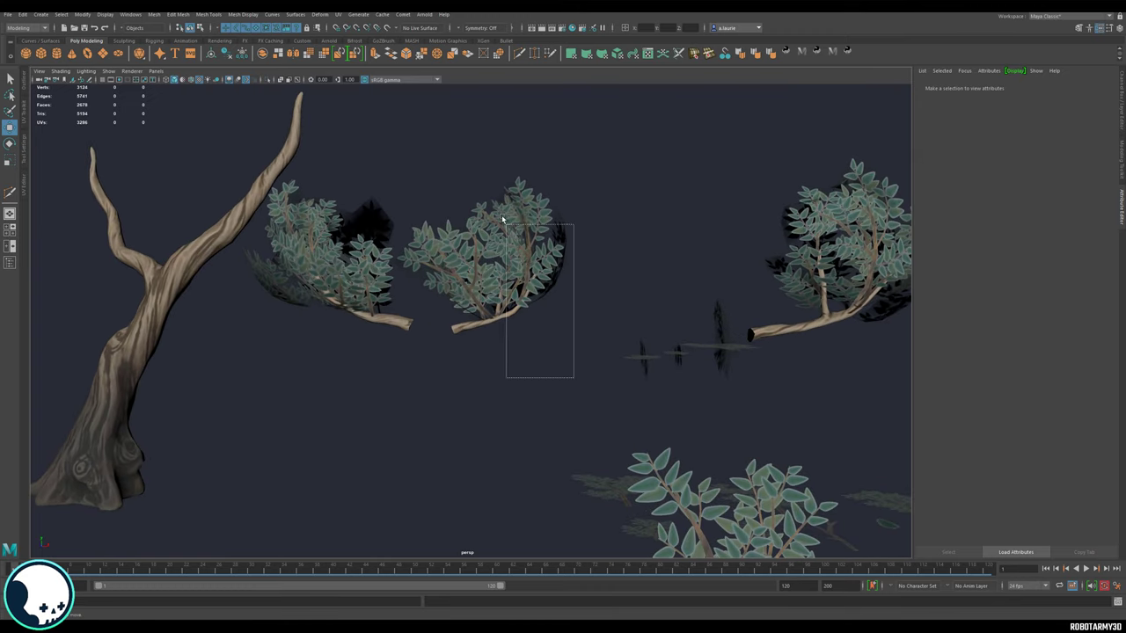
{"action": "left_click_drag", "start_coordinate": [459, 183], "coordinate": [455, 180]}
{"action": "scroll", "coordinate": [550, 359], "scroll_direction": "up", "scroll_amount": 4}
{"action": "left_click", "coordinate": [535, 389]}
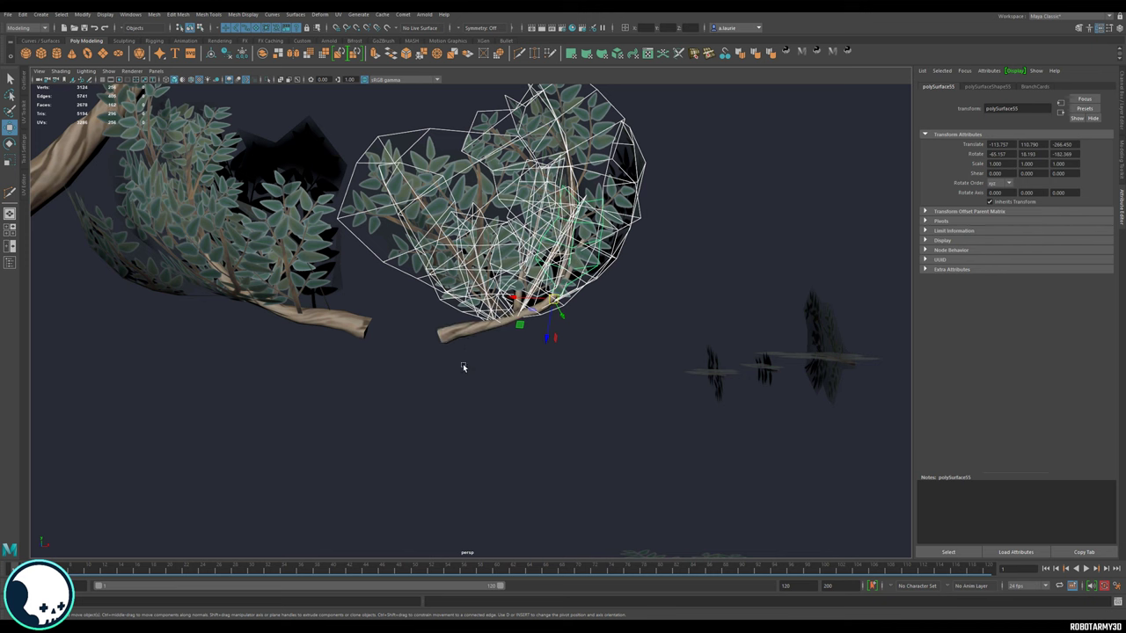
{"action": "mouse_move", "coordinate": [438, 340]}
{"action": "left_mouse_down", "text": "alt"}
{"action": "mouse_move", "coordinate": [501, 383]}
{"action": "mouse_move", "coordinate": [465, 347]}
{"action": "mouse_move", "coordinate": [434, 339]}
{"action": "left_mouse_up", "text": "alt"}
{"action": "scroll", "coordinate": [461, 363], "scroll_direction": "up", "scroll_amount": 2}
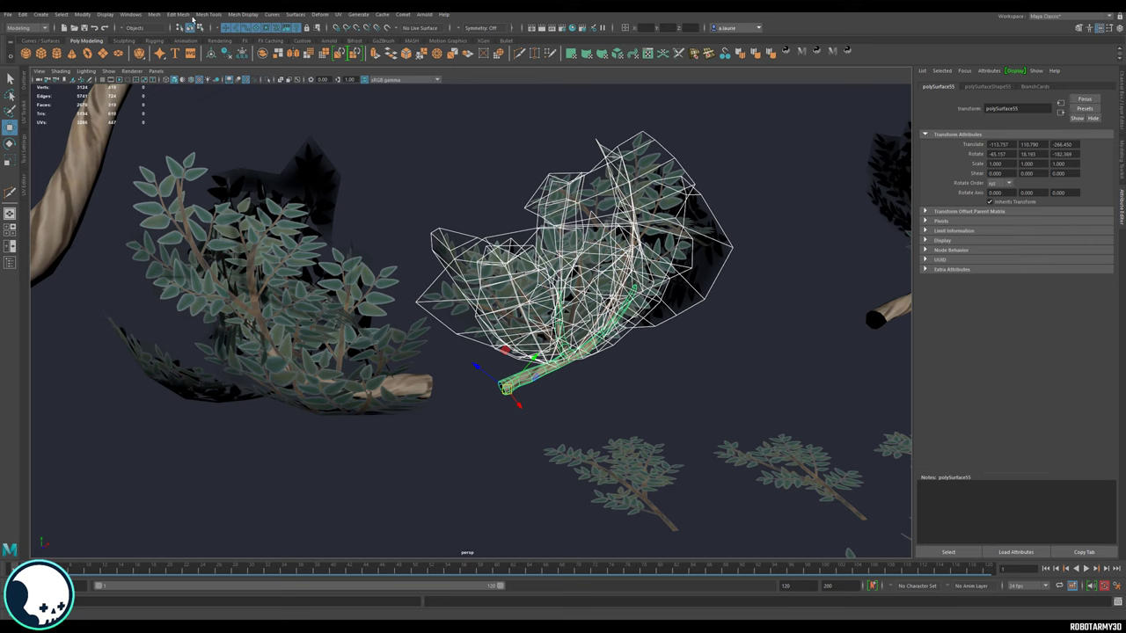
Step: Check the pivot position setting in the Combine options and close them without combining
{"action": "left_click", "coordinate": [154, 15]}
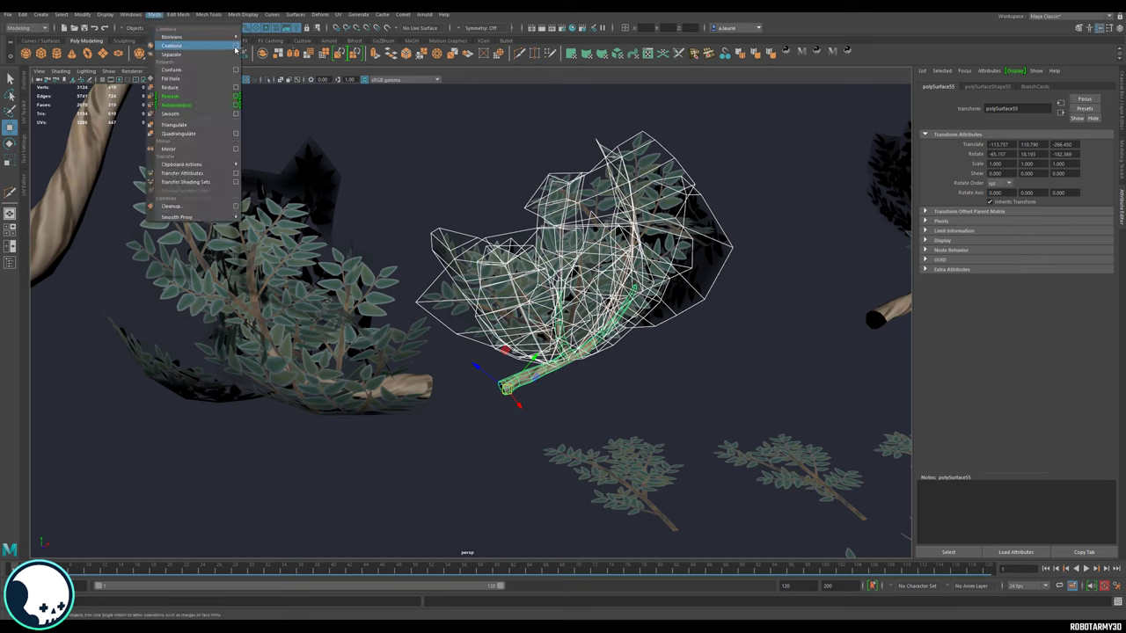
{"action": "left_click", "coordinate": [235, 48]}
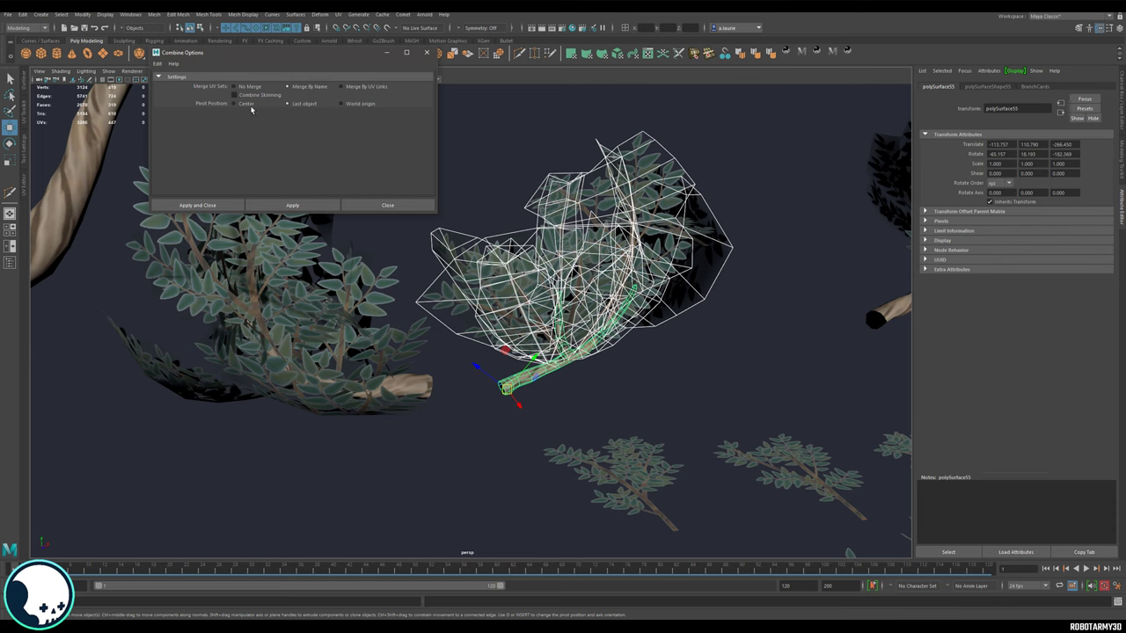
{"action": "left_click", "coordinate": [381, 204]}
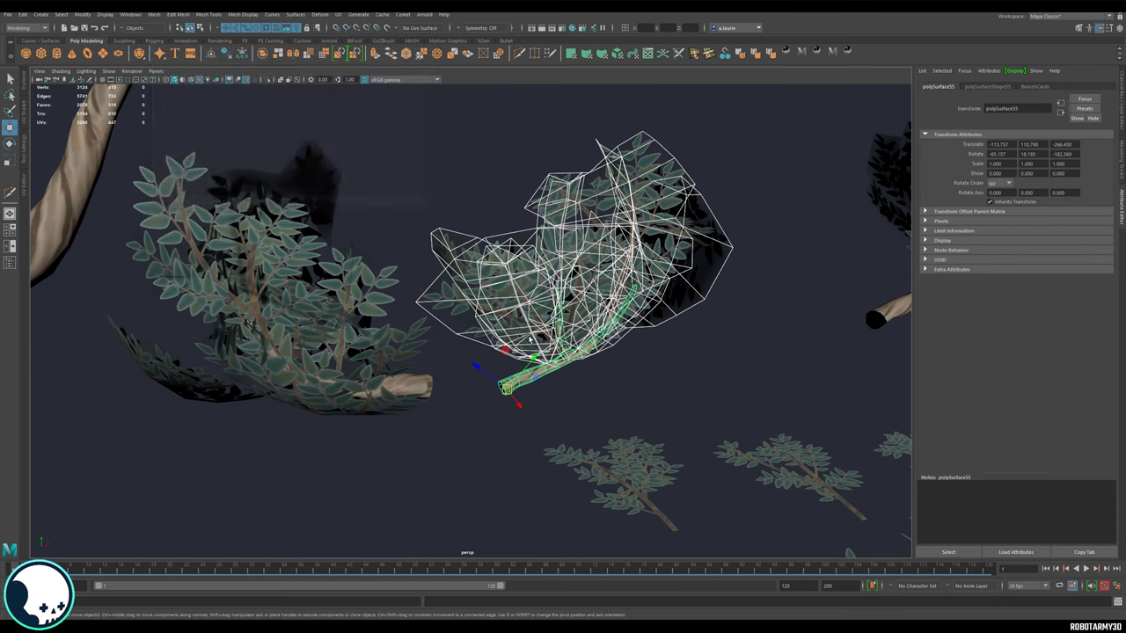
{"action": "left_click_drag", "start_coordinate": [475, 335], "coordinate": [580, 341], "text": "alt"}
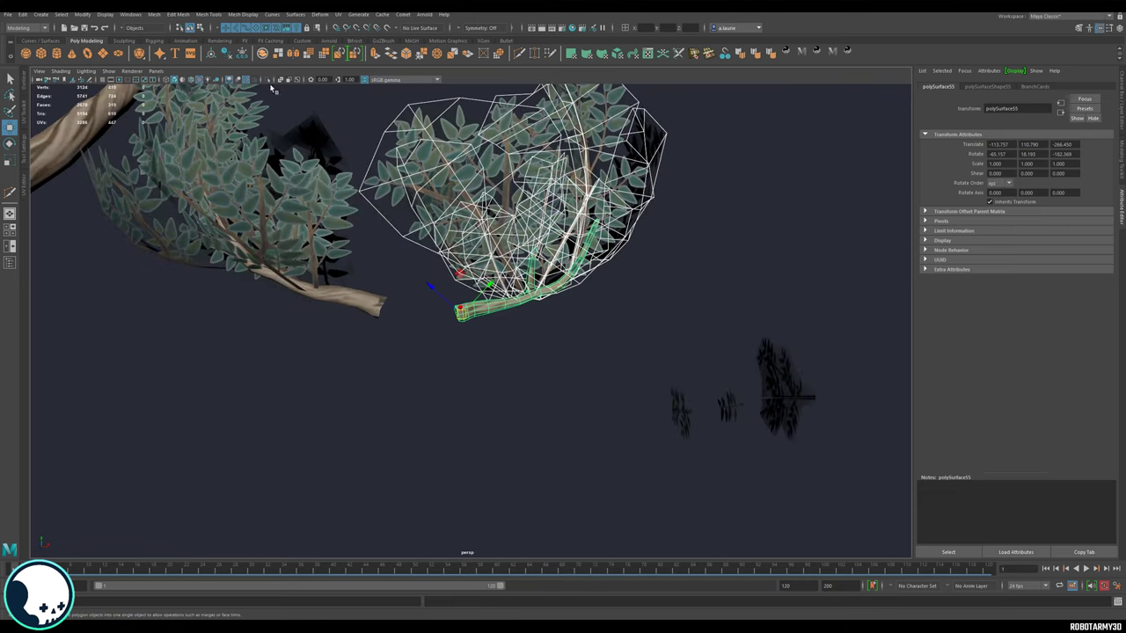
Step: Combine the middle branch with its leaf cards, and likewise combine the leftmost branch, picked last, with its own cards
{"action": "left_click", "coordinate": [262, 54]}
{"action": "scroll", "coordinate": [435, 343], "scroll_direction": "down", "scroll_amount": 4}
{"action": "left_click_drag", "start_coordinate": [435, 343], "coordinate": [452, 395], "text": "alt"}
{"action": "left_click", "coordinate": [415, 326]}
{"action": "scroll", "coordinate": [428, 366], "scroll_direction": "up", "scroll_amount": 3}
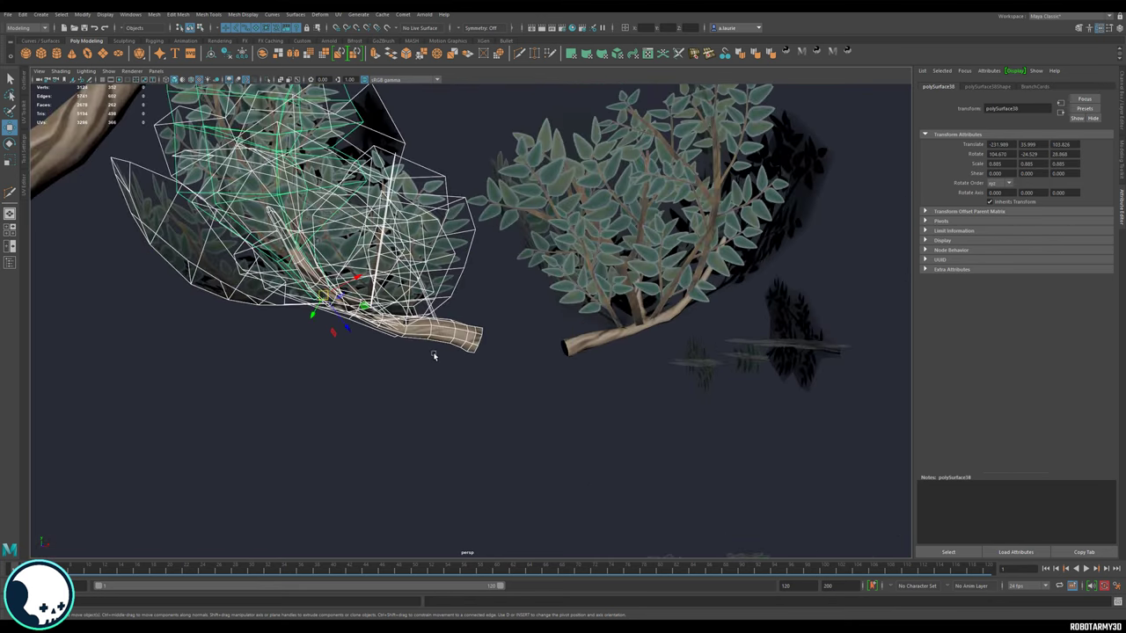
{"action": "left_click", "coordinate": [479, 345]}
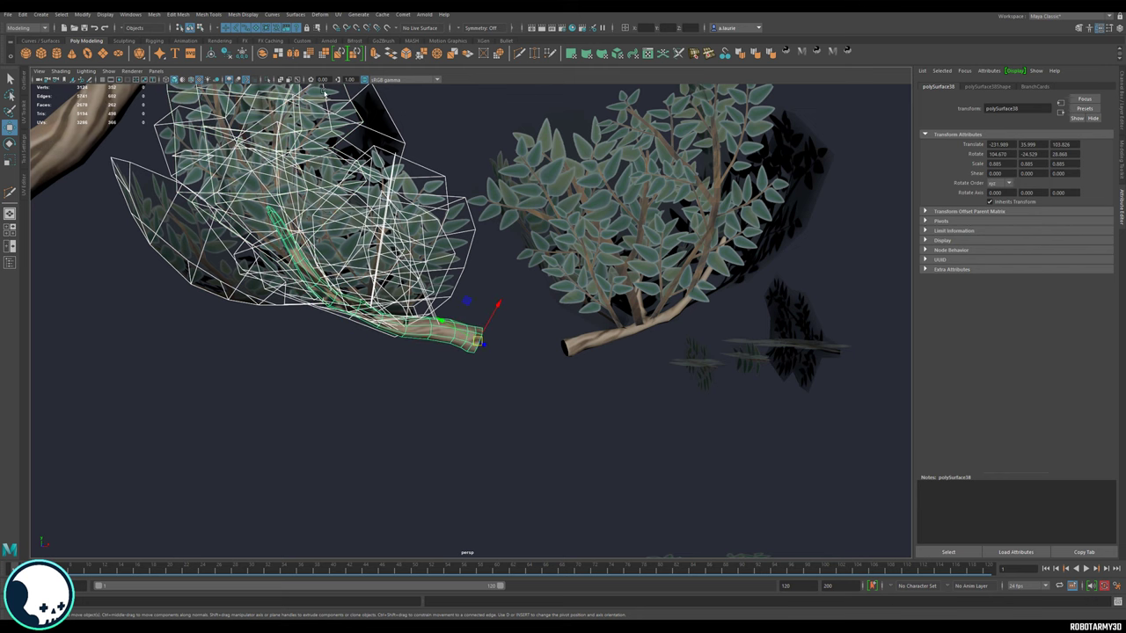
{"action": "key", "text": "ctrl+shift+c"}
{"action": "scroll", "coordinate": [447, 346], "scroll_direction": "down", "scroll_amount": 3}
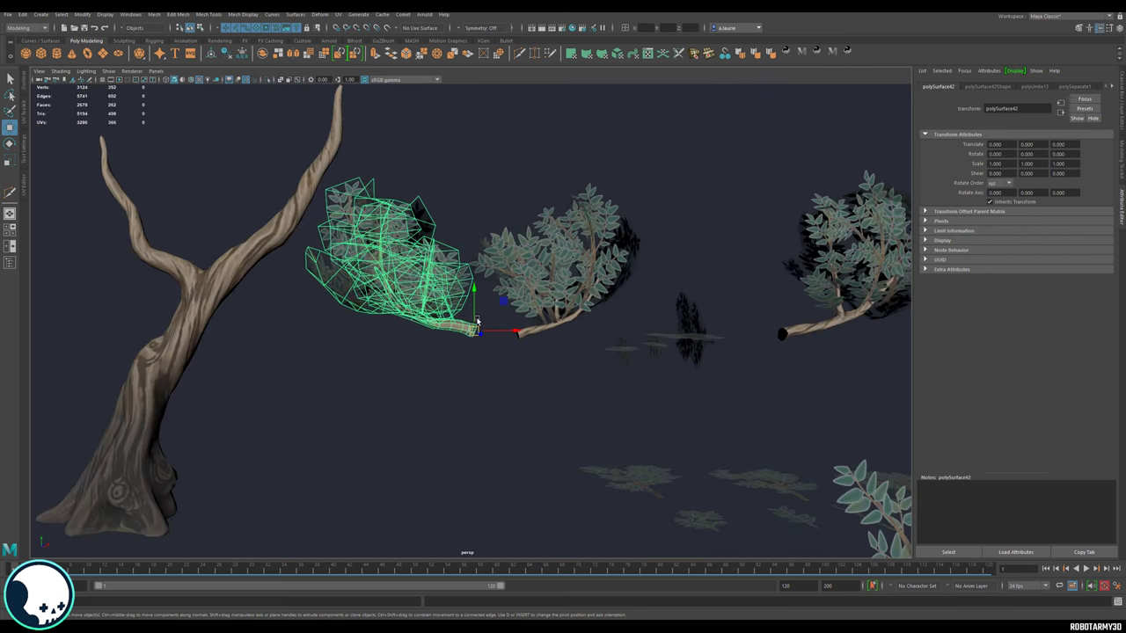
Step: Select all three combined foliage branches and delete their construction history
{"action": "mouse_move", "coordinate": [477, 322]}
{"action": "left_mouse_down"}
{"action": "mouse_move", "coordinate": [468, 304]}
{"action": "mouse_move", "coordinate": [468, 318]}
{"action": "left_mouse_up"}
{"action": "key", "text": "ctrl+z"}
{"action": "left_click", "coordinate": [533, 293], "text": "shift"}
{"action": "left_click", "coordinate": [853, 302], "text": "shift"}
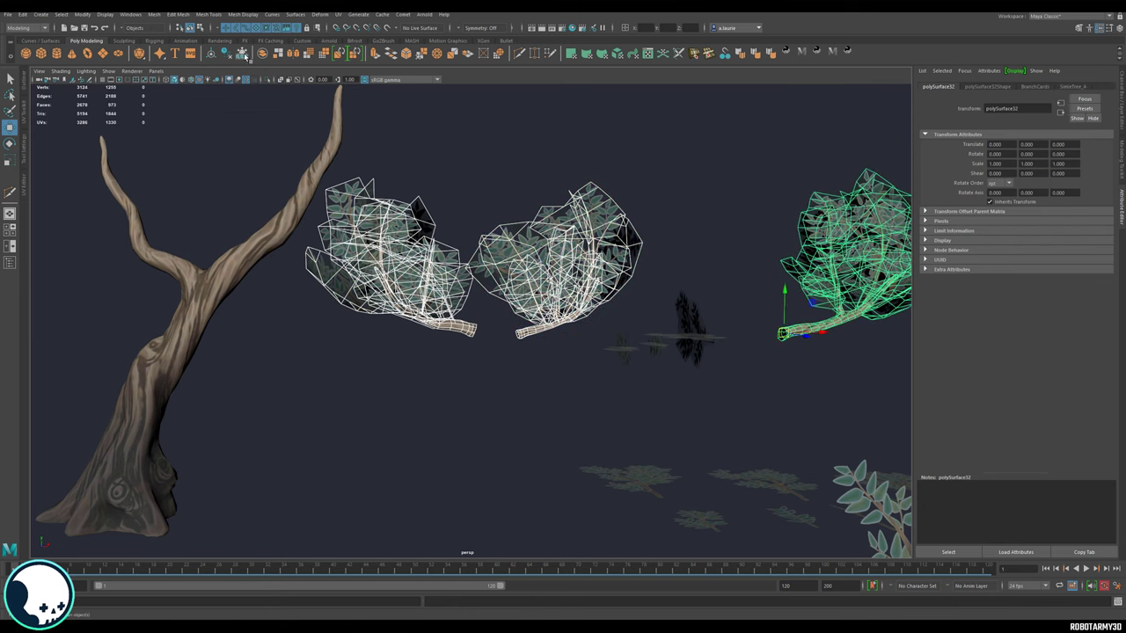
{"action": "right_click_drag", "start_coordinate": [600, 245], "coordinate": [650, 232]}
{"action": "scroll", "coordinate": [658, 264], "scroll_direction": "down", "scroll_amount": 5}
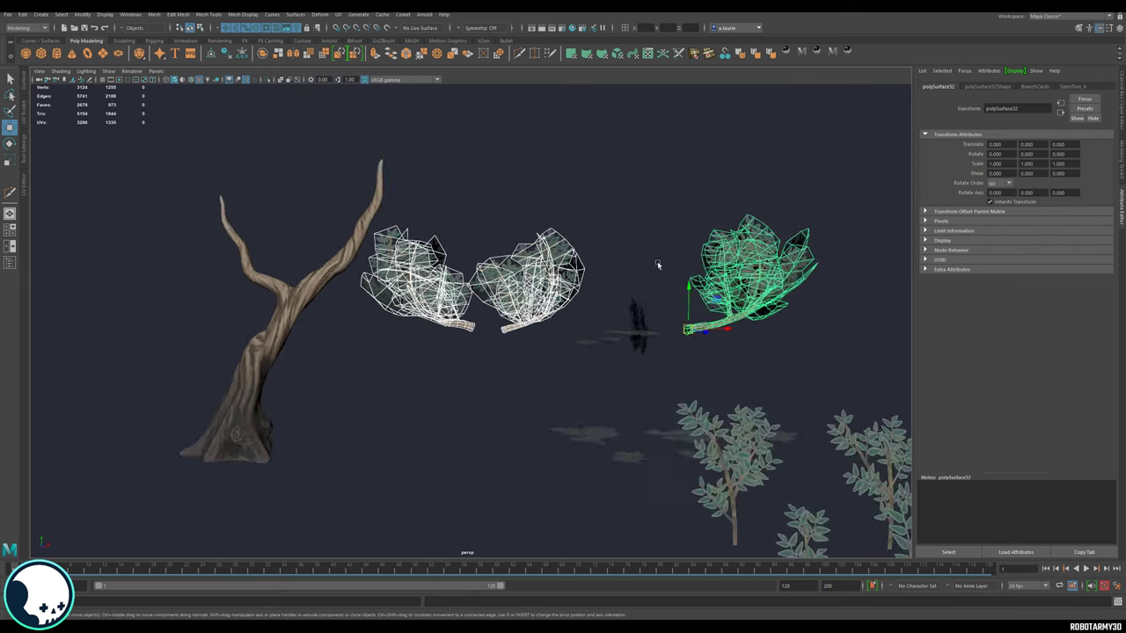
Step: Move the middle foliage branch past the far one and shift the branch nearest the tree about 152 units along X
{"action": "left_click", "coordinate": [529, 291]}
{"action": "left_click_drag", "start_coordinate": [526, 328], "coordinate": [781, 342]}
{"action": "left_click", "coordinate": [458, 304]}
{"action": "left_click_drag", "start_coordinate": [512, 326], "coordinate": [640, 327]}
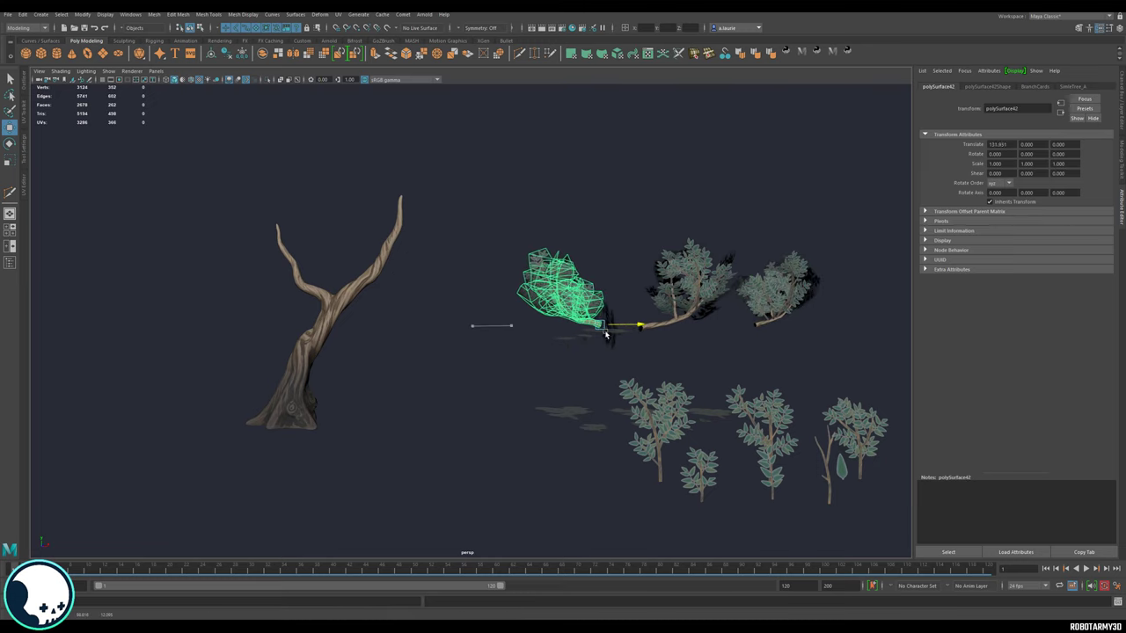
Step: Move the foliage branch nearest the tree onto the trunk's upper limb and rotate it to grow out of the bark
{"action": "left_click_drag", "start_coordinate": [410, 309], "coordinate": [461, 219], "text": "alt"}
{"action": "key", "text": "e"}
{"action": "key", "text": "w"}
{"action": "left_click_drag", "start_coordinate": [520, 267], "coordinate": [440, 238], "text": "alt"}
{"action": "left_click", "coordinate": [528, 317]}
{"action": "left_click_drag", "start_coordinate": [528, 317], "coordinate": [452, 306], "text": "alt"}
{"action": "left_click", "coordinate": [393, 245]}
{"action": "scroll", "coordinate": [447, 256], "scroll_direction": "up", "scroll_amount": 3}
{"action": "middle_click_drag", "start_coordinate": [451, 306], "coordinate": [601, 420], "text": "alt"}
{"action": "scroll", "coordinate": [601, 420], "scroll_direction": "up", "scroll_amount": 3}
{"action": "left_click", "coordinate": [502, 353]}
{"action": "left_click_drag", "start_coordinate": [502, 352], "coordinate": [439, 405], "text": "alt"}
{"action": "left_click_drag", "start_coordinate": [439, 406], "coordinate": [483, 185], "text": "alt"}
{"action": "left_click", "coordinate": [381, 337]}
{"action": "scroll", "coordinate": [352, 296], "scroll_direction": "down", "scroll_amount": 3}
{"action": "left_click", "coordinate": [502, 185]}
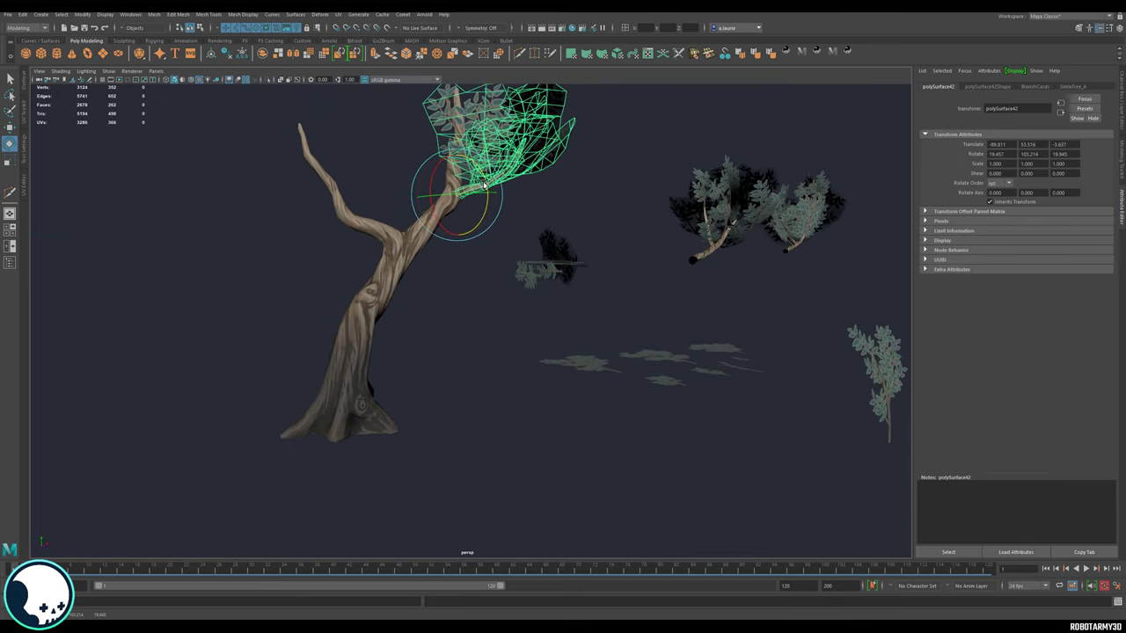
Step: Straighten the attached branch so it is rotated about 102 degrees around Y only
{"action": "left_click", "coordinate": [475, 291]}
{"action": "left_click_drag", "start_coordinate": [467, 357], "coordinate": [512, 210], "text": "alt"}
{"action": "left_click", "coordinate": [512, 211]}
{"action": "left_click_drag", "start_coordinate": [507, 251], "coordinate": [519, 309]}
Step: Unhide the rounded canopy and ground guide shapes and raise the attached branch further up the limb
{"action": "key", "text": "ctrl+shift+h"}
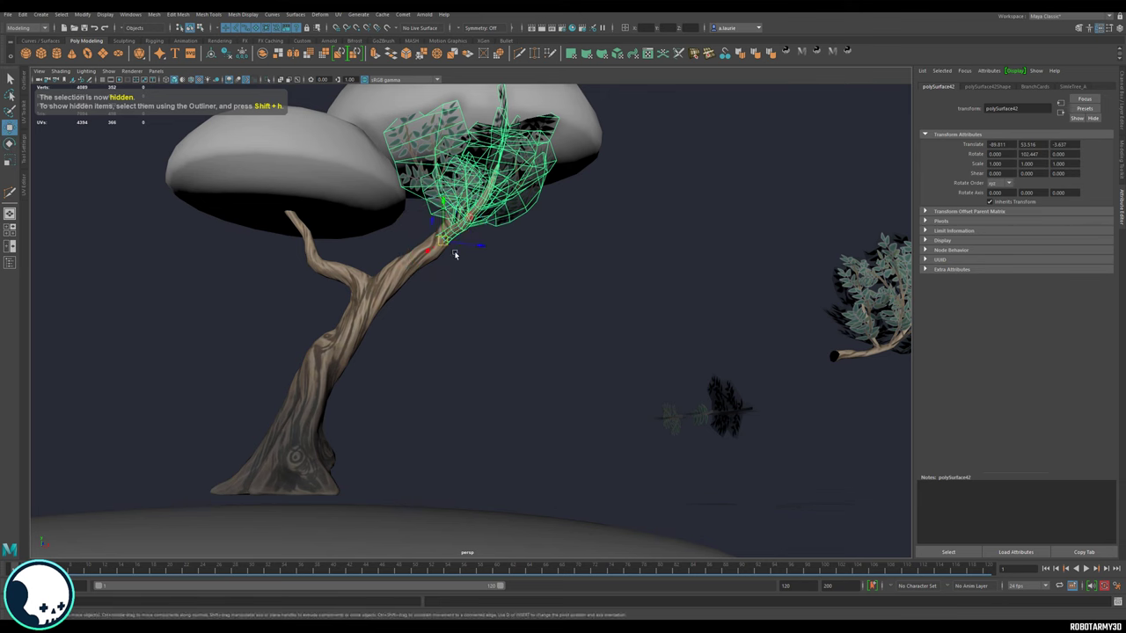
{"action": "left_click_drag", "start_coordinate": [444, 243], "coordinate": [466, 199]}
{"action": "scroll", "coordinate": [492, 276], "scroll_direction": "up", "scroll_amount": 4}
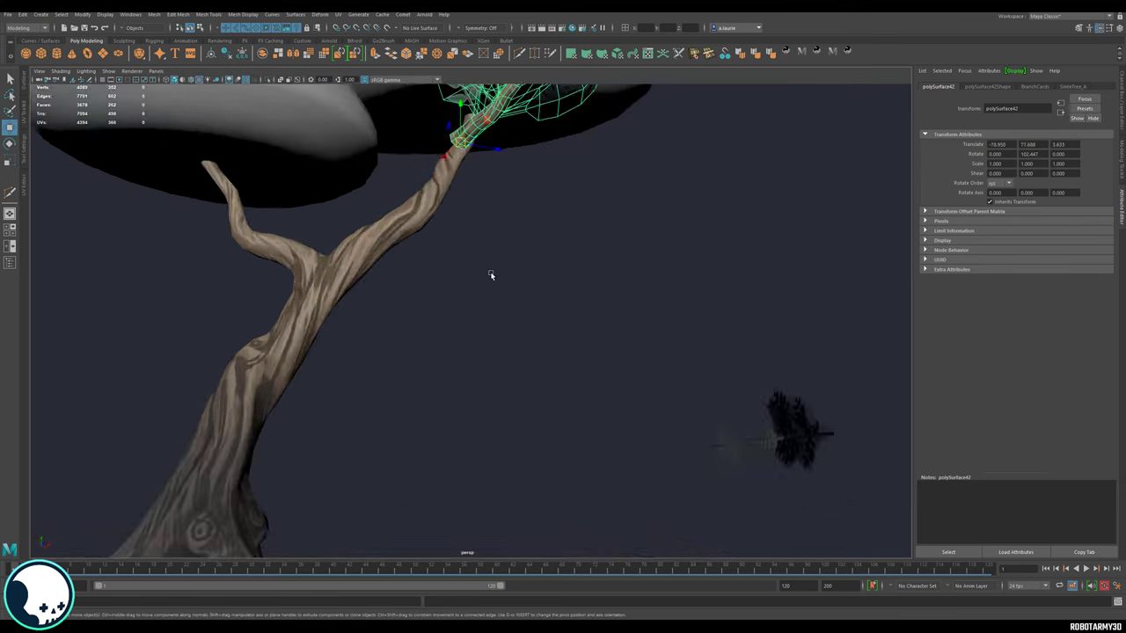
Step: Add a copy of another foliage branch to the upper limb, filling the far side of the larger canopy guide
{"action": "scroll", "coordinate": [492, 276], "scroll_direction": "down", "scroll_amount": 6}
{"action": "left_click_drag", "start_coordinate": [504, 249], "coordinate": [464, 249]}
{"action": "left_click_drag", "start_coordinate": [475, 272], "coordinate": [383, 303], "text": "alt"}
{"action": "left_click_drag", "start_coordinate": [425, 334], "coordinate": [433, 305], "text": "alt"}
{"action": "left_click_drag", "start_coordinate": [473, 334], "coordinate": [408, 299], "text": "alt"}
{"action": "scroll", "coordinate": [407, 298], "scroll_direction": "down", "scroll_amount": 2}
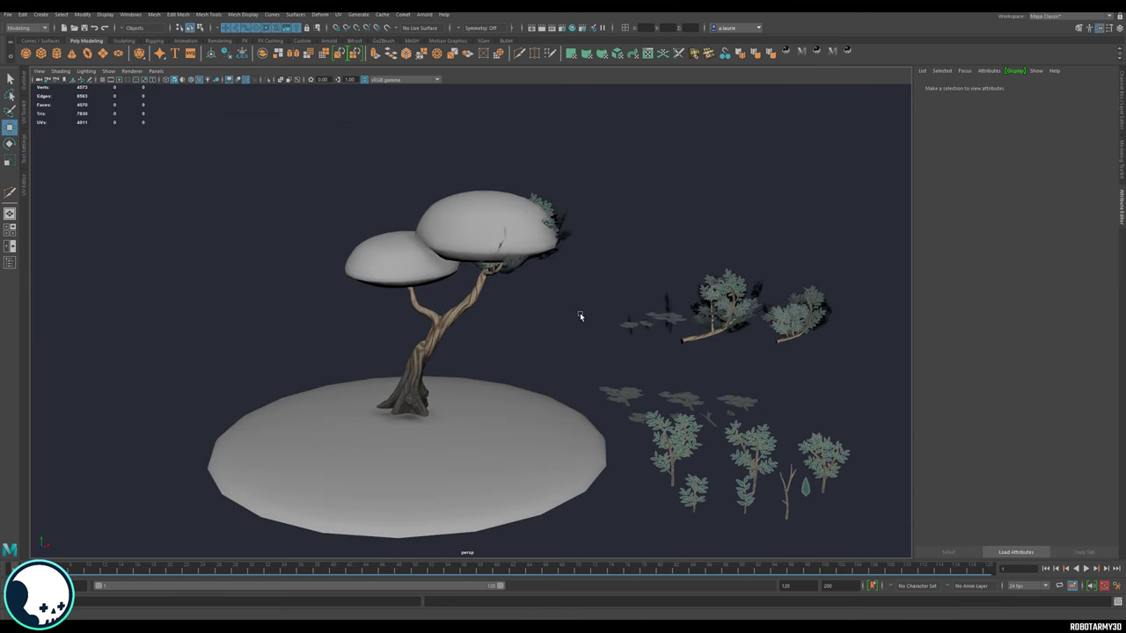
Step: Put both canopy guide spheres and the ground dome into a new display layer
{"action": "left_click", "coordinate": [490, 222]}
{"action": "left_click", "coordinate": [401, 262], "text": "shift"}
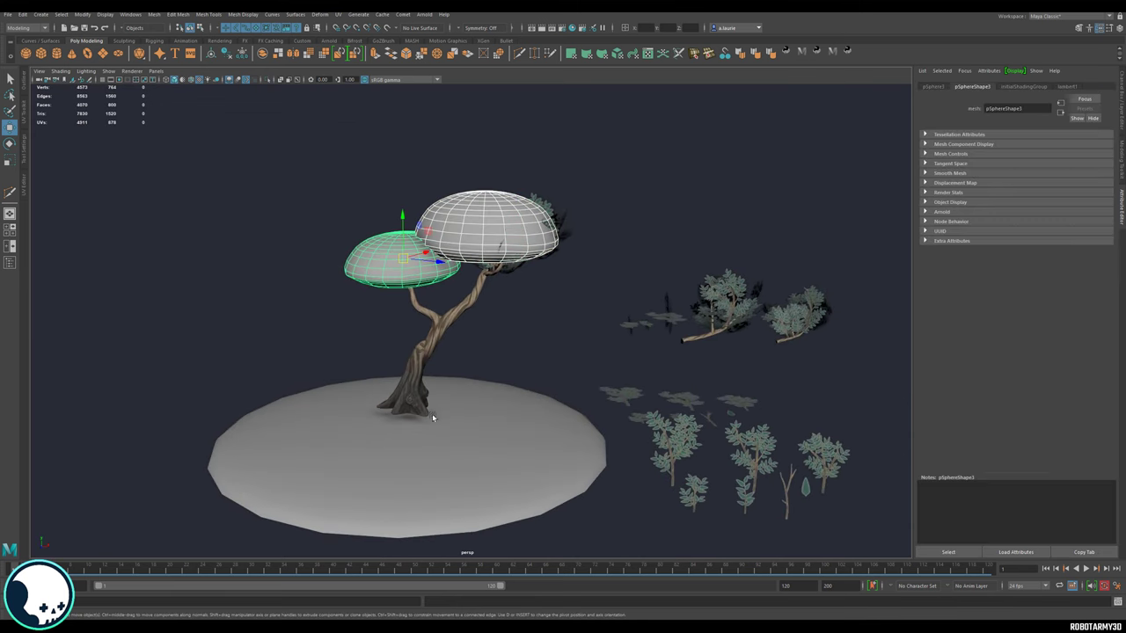
{"action": "left_click", "coordinate": [475, 459], "text": "shift"}
{"action": "left_click", "coordinate": [1120, 129]}
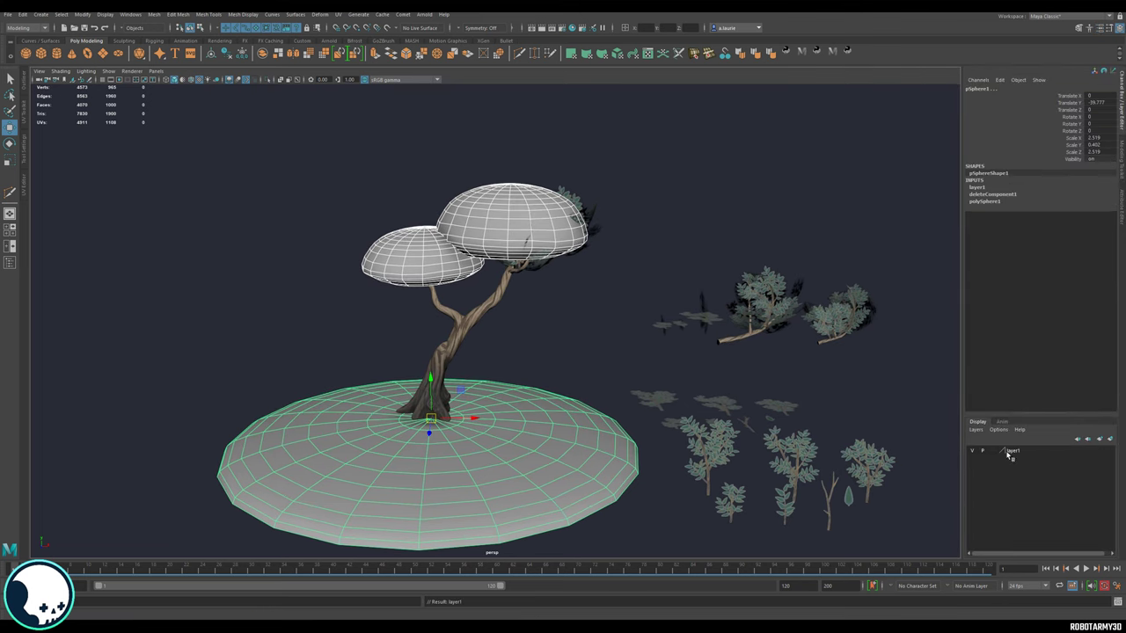
{"action": "right_click", "coordinate": [1023, 454]}
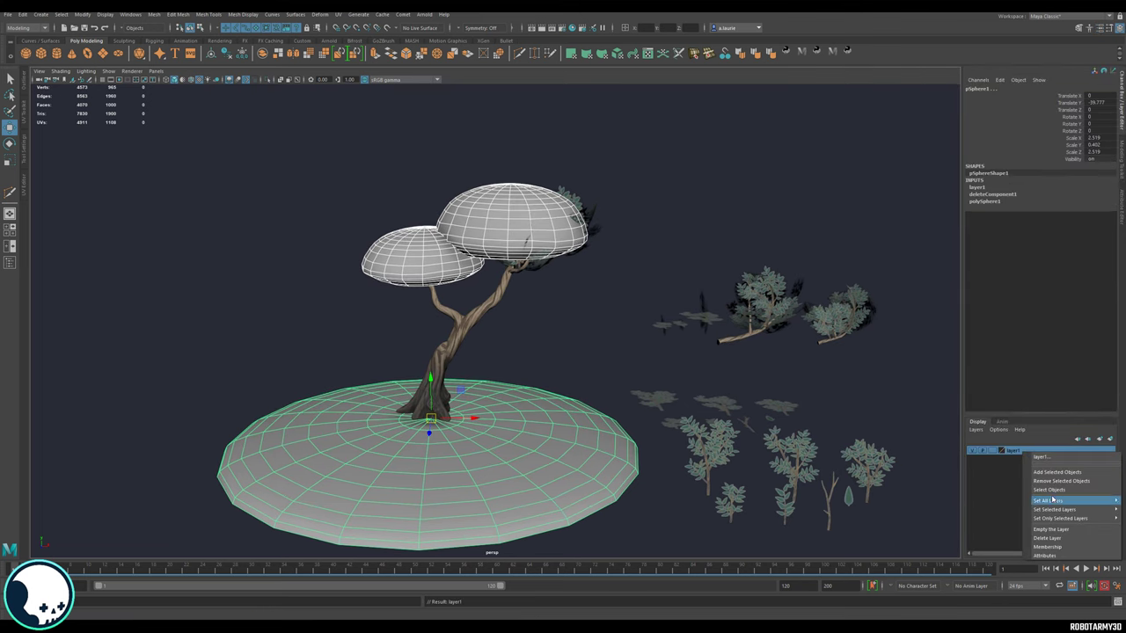
{"action": "left_click", "coordinate": [1040, 473]}
Step: Rename the display layer as layout, test its visibility and set it to template display
{"action": "double_click", "coordinate": [1021, 452]}
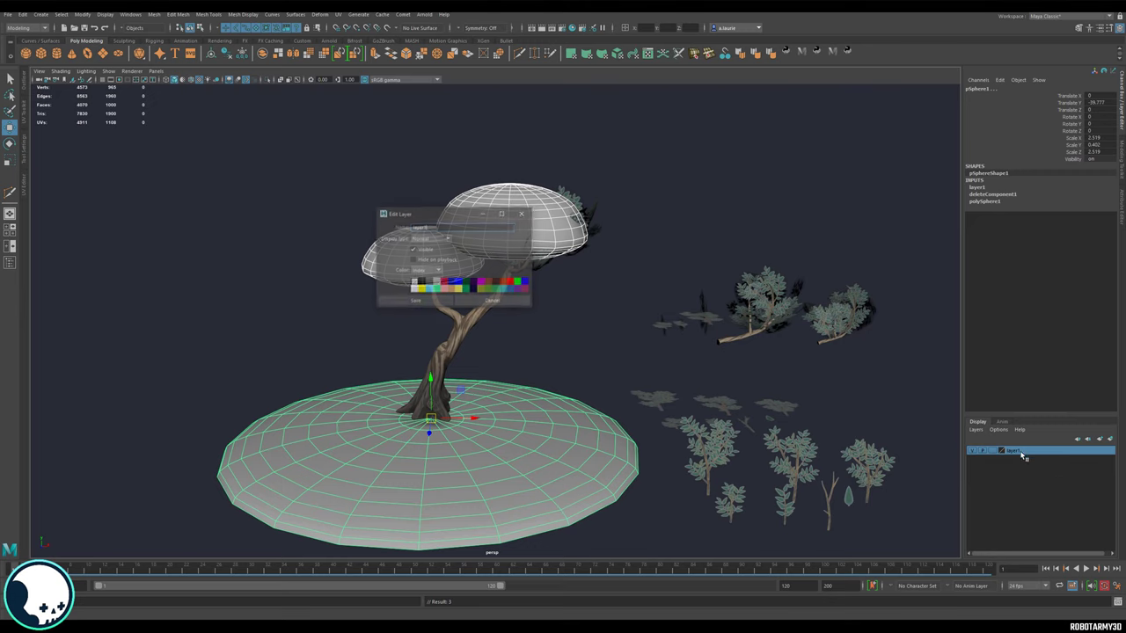
{"action": "type", "text": "layout"}
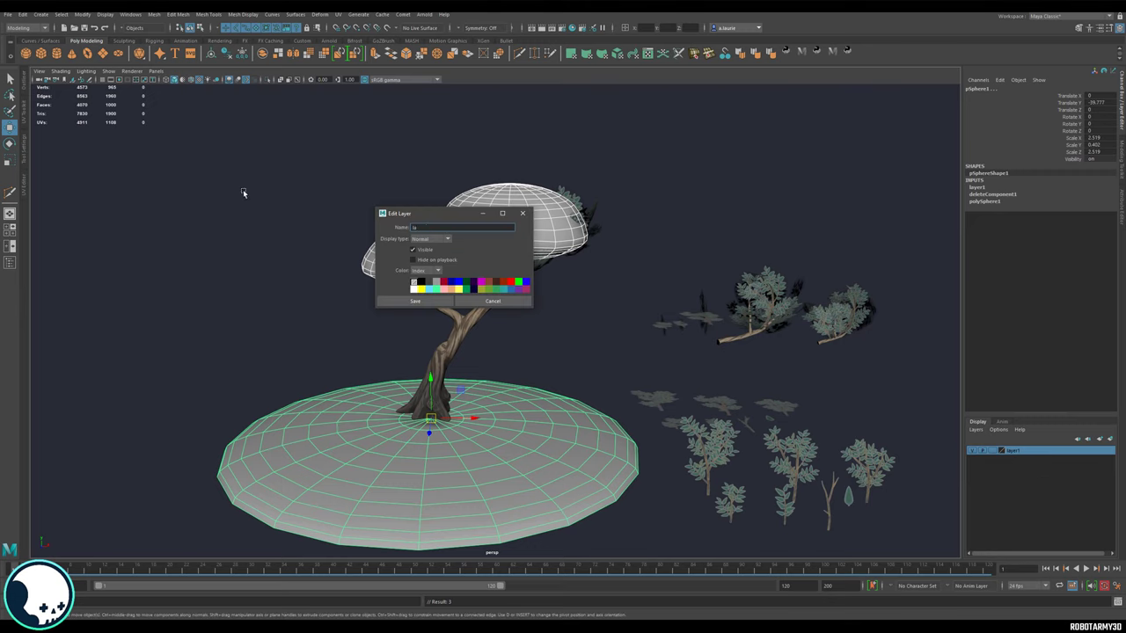
{"action": "left_click", "coordinate": [420, 303]}
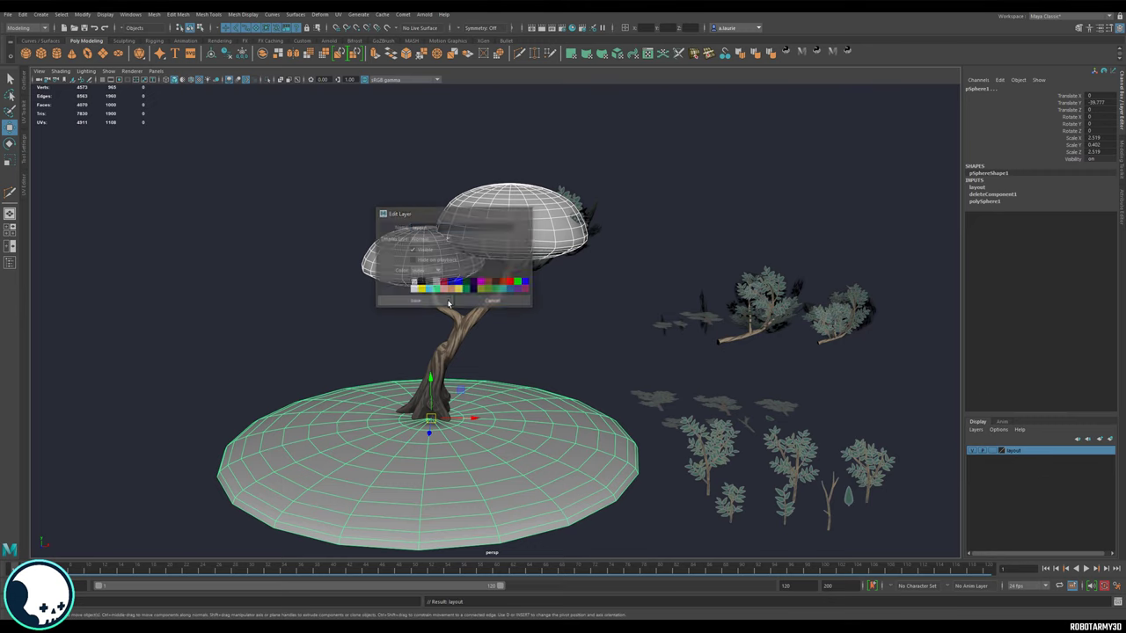
{"action": "left_click", "coordinate": [973, 451]}
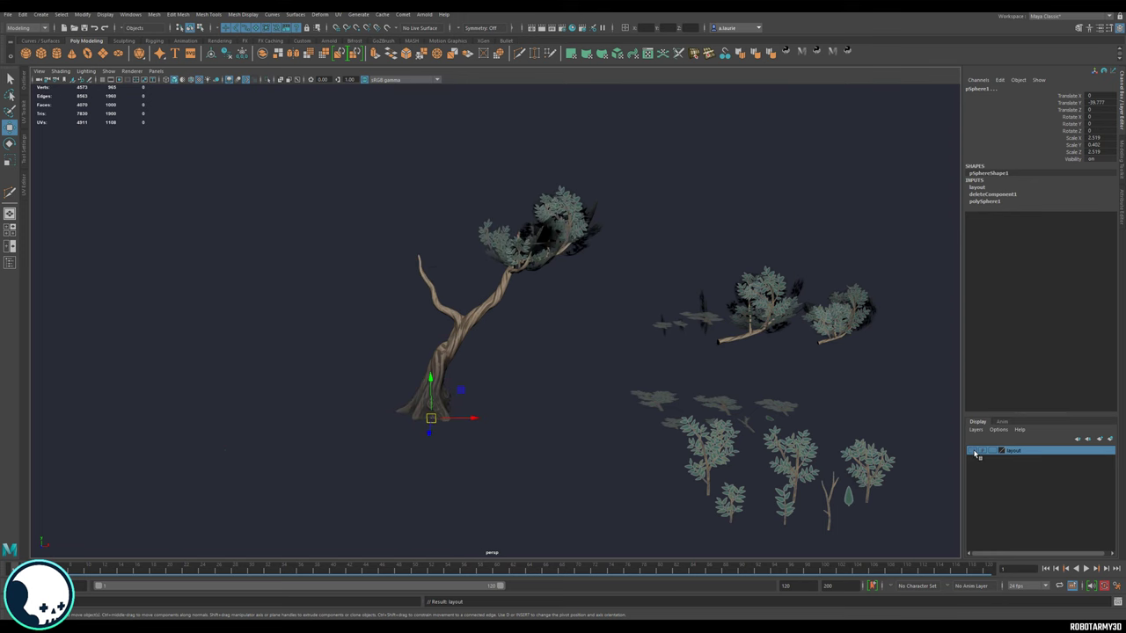
{"action": "left_click", "coordinate": [973, 451]}
{"action": "left_click", "coordinate": [993, 450]}
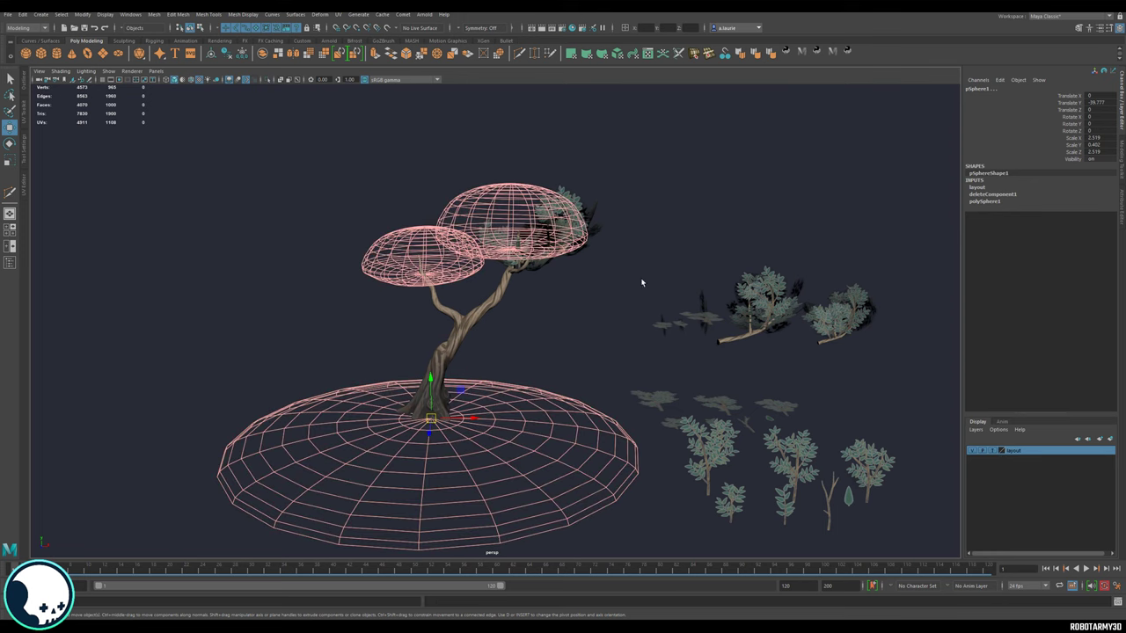
{"action": "left_click", "coordinate": [526, 316]}
Step: Select the larger attached foliage branch and seat its base against the upper limb
{"action": "scroll", "coordinate": [526, 316], "scroll_direction": "up", "scroll_amount": 10}
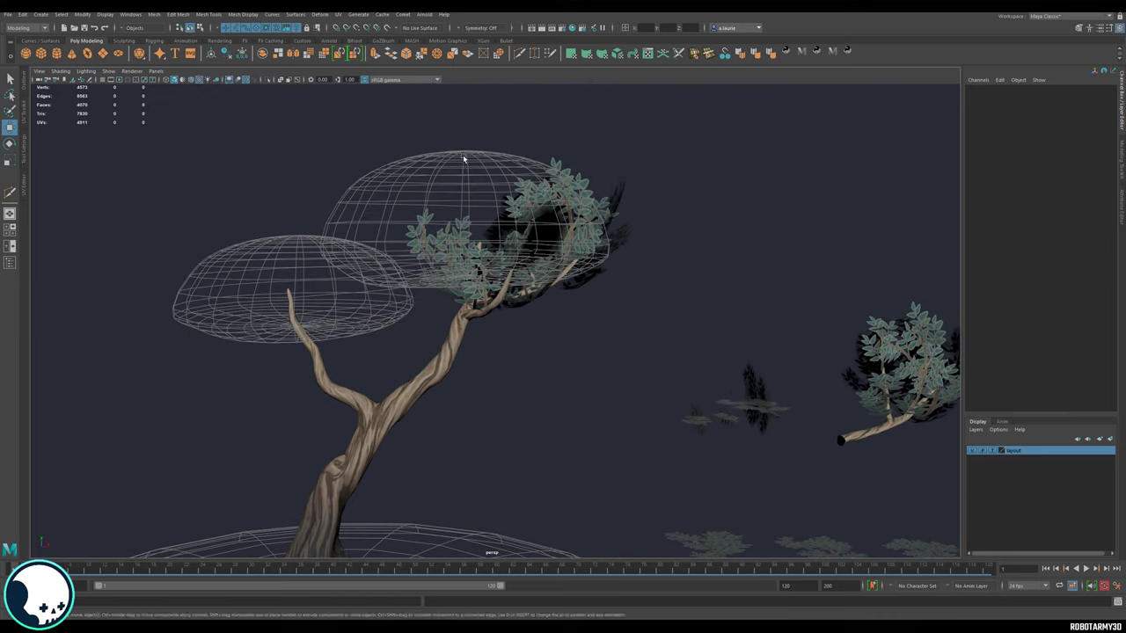
{"action": "left_click", "coordinate": [567, 200]}
{"action": "left_click", "coordinate": [746, 253]}
{"action": "left_click_drag", "start_coordinate": [652, 271], "coordinate": [592, 329], "text": "alt"}
{"action": "left_click", "coordinate": [603, 306]}
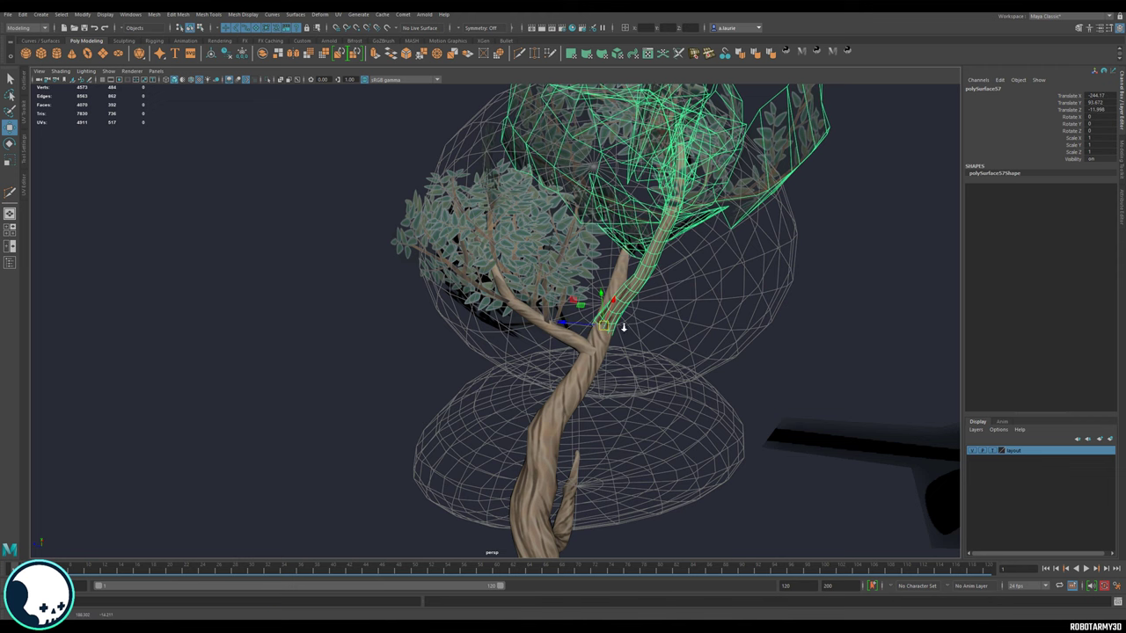
{"action": "scroll", "coordinate": [607, 326], "scroll_direction": "up", "scroll_amount": 8}
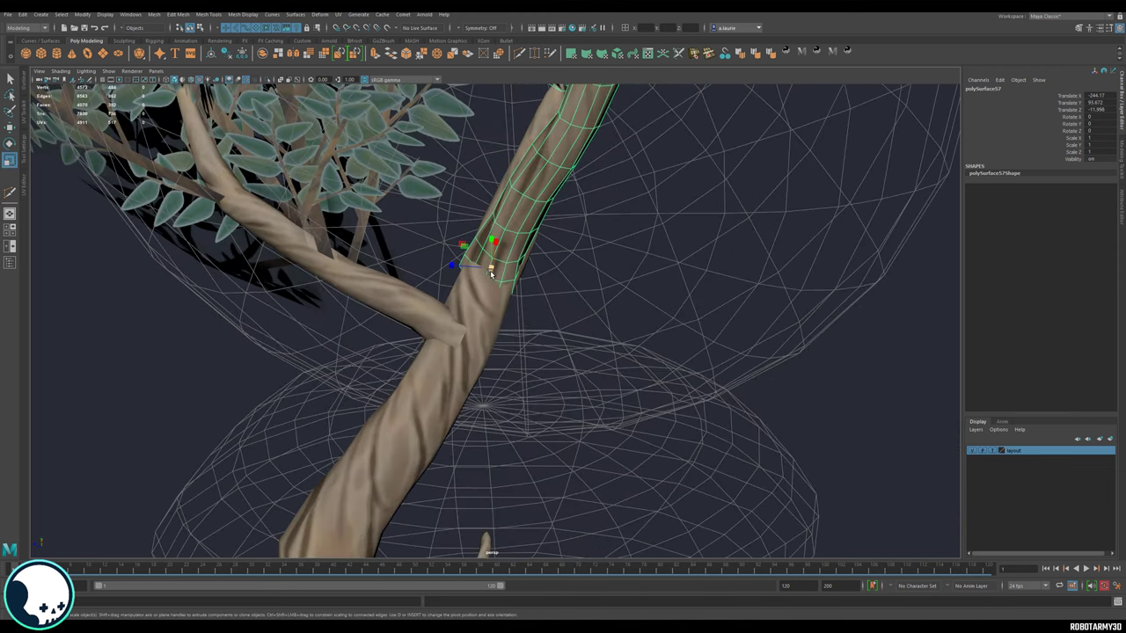
{"action": "right_click_drag", "start_coordinate": [417, 221], "coordinate": [424, 301], "text": "alt"}
{"action": "key", "text": "ctrl+z"}
{"action": "mouse_move", "coordinate": [508, 334]}
{"action": "left_mouse_down", "text": "alt"}
{"action": "mouse_move", "coordinate": [533, 346]}
{"action": "mouse_move", "coordinate": [492, 338]}
{"action": "left_mouse_up", "text": "alt"}
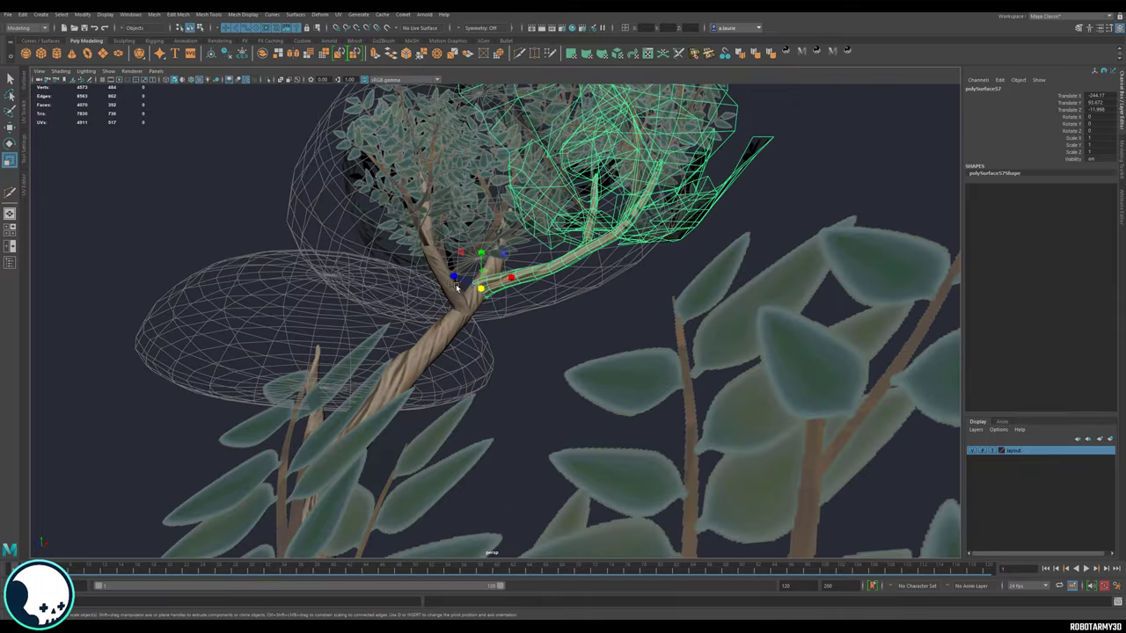
Step: Select all four foliage branches, on and beside the tree, and scale them down uniformly
{"action": "left_click", "coordinate": [429, 195], "text": "shift"}
{"action": "left_click_drag", "start_coordinate": [519, 295], "coordinate": [550, 299], "text": "alt"}
{"action": "right_click_drag", "start_coordinate": [616, 334], "coordinate": [578, 307], "text": "alt"}
{"action": "left_click_drag", "start_coordinate": [577, 307], "coordinate": [659, 315], "text": "alt"}
{"action": "middle_click_drag", "start_coordinate": [658, 315], "coordinate": [484, 257], "text": "alt"}
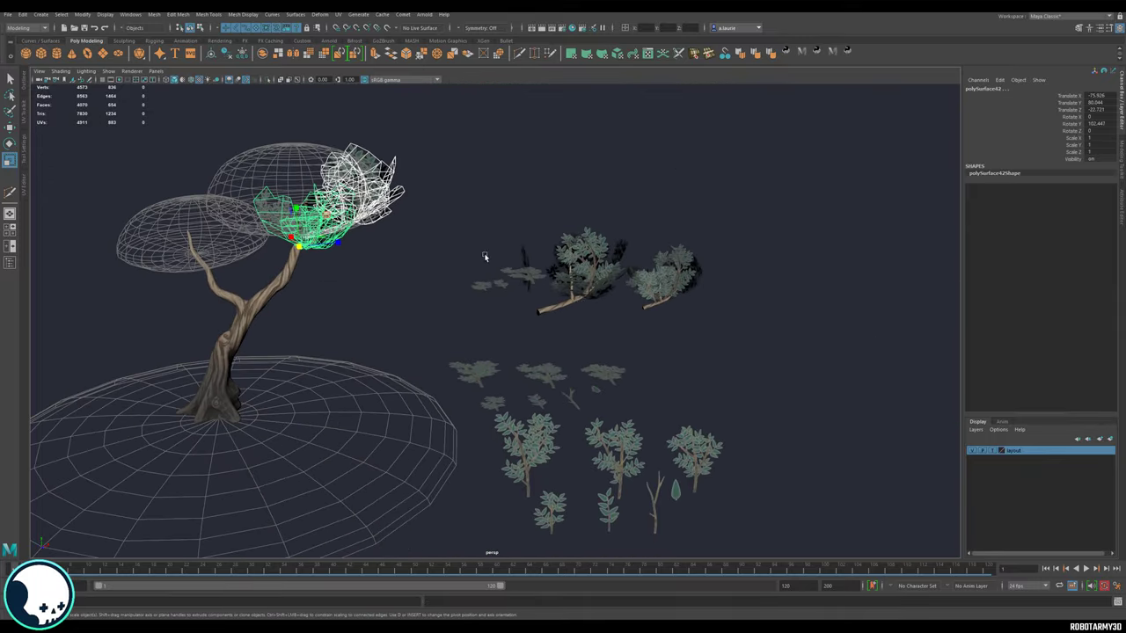
{"action": "left_click", "coordinate": [581, 300]}
{"action": "left_click", "coordinate": [666, 299]}
{"action": "scroll", "coordinate": [686, 315], "scroll_direction": "up", "scroll_amount": 4}
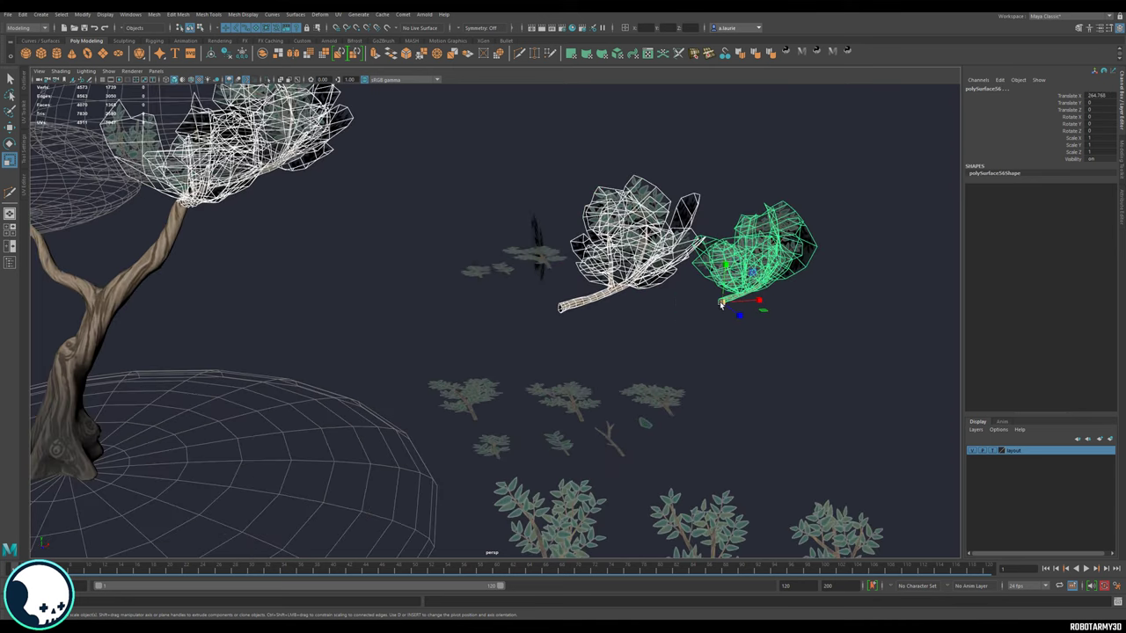
{"action": "left_click_drag", "start_coordinate": [722, 304], "coordinate": [696, 295]}
Step: Move the larger attached branch so its scaled-down base joins the trunk's upper limb again
{"action": "left_click", "coordinate": [312, 223]}
{"action": "right_click_drag", "start_coordinate": [312, 223], "coordinate": [457, 340], "text": "alt"}
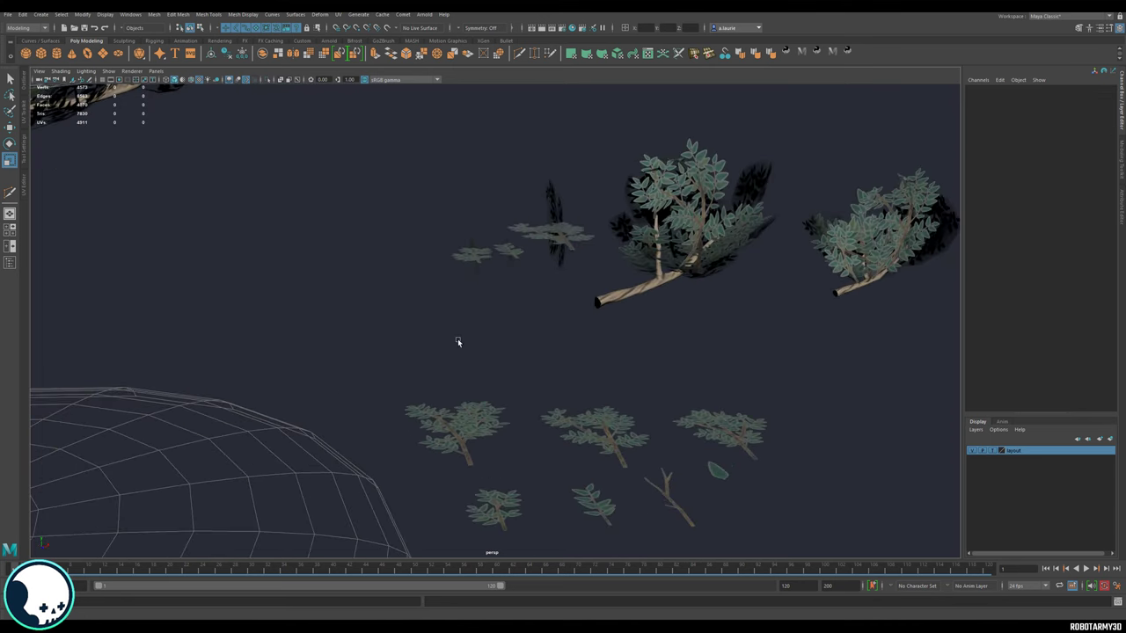
{"action": "middle_click_drag", "start_coordinate": [458, 341], "coordinate": [527, 382], "text": "alt"}
{"action": "left_click_drag", "start_coordinate": [528, 382], "coordinate": [563, 212], "text": "alt"}
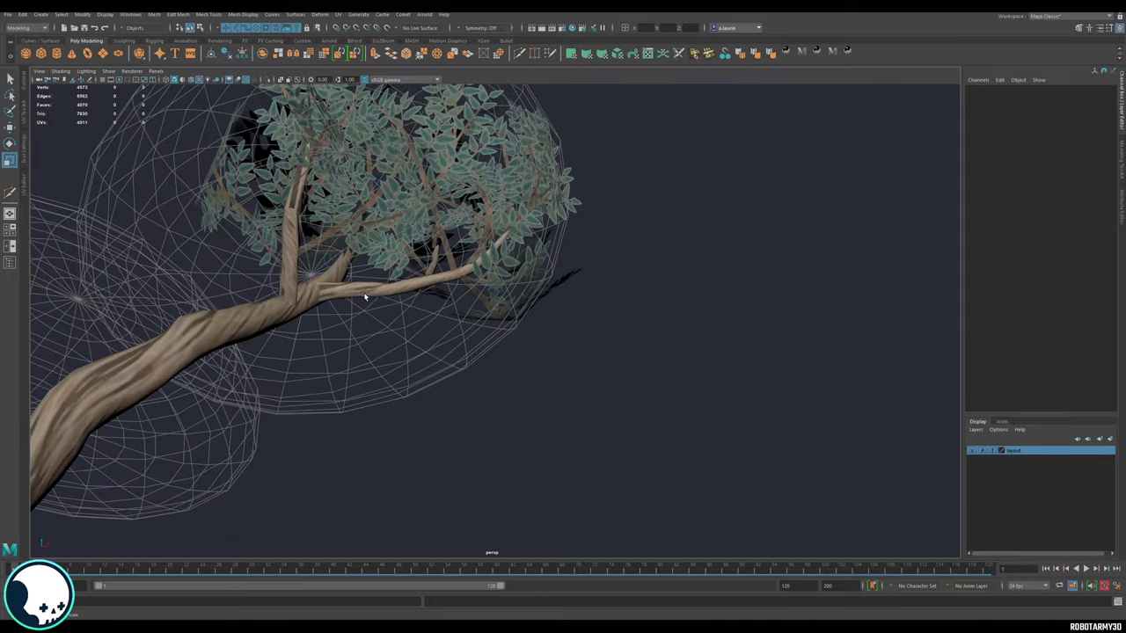
{"action": "left_click", "coordinate": [364, 293]}
{"action": "scroll", "coordinate": [304, 289], "scroll_direction": "up", "scroll_amount": 4}
{"action": "left_click_drag", "start_coordinate": [221, 284], "coordinate": [352, 299]}
Step: Duplicate the smaller attached foliage branch and place the copy elsewhere around the upper limb
{"action": "left_click", "coordinate": [179, 246]}
{"action": "scroll", "coordinate": [423, 299], "scroll_direction": "down", "scroll_amount": 6}
{"action": "key", "text": "ctrl+d"}
{"action": "left_click_drag", "start_coordinate": [442, 283], "coordinate": [563, 290]}
{"action": "scroll", "coordinate": [478, 362], "scroll_direction": "down", "scroll_amount": 5}
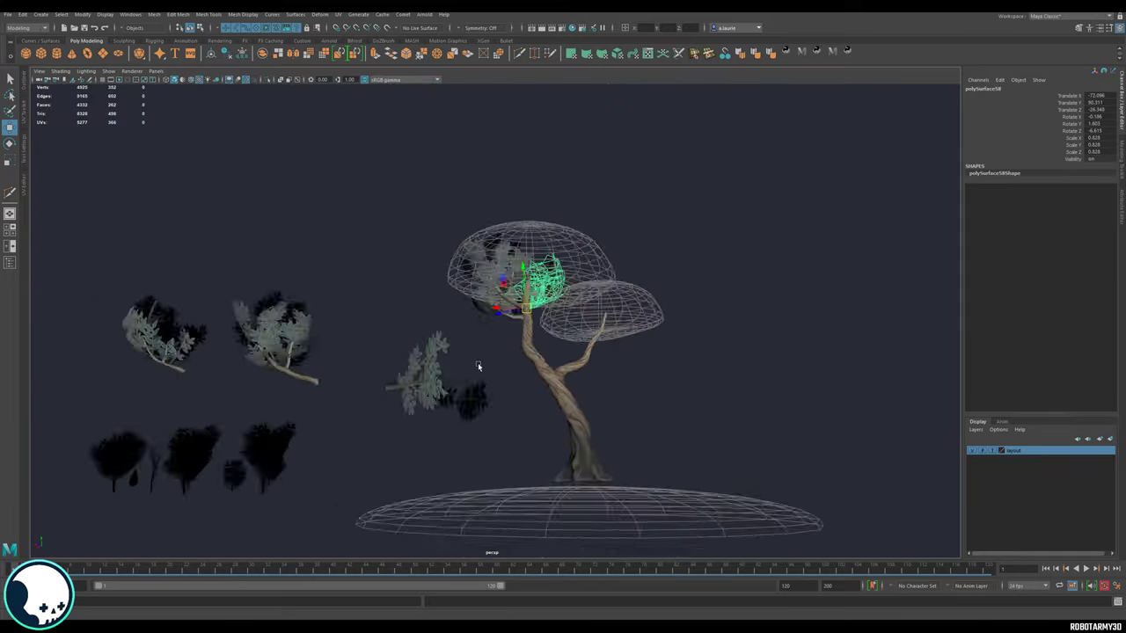
{"action": "left_click_drag", "start_coordinate": [478, 363], "coordinate": [616, 378], "text": "alt"}
{"action": "left_click_drag", "start_coordinate": [607, 321], "coordinate": [774, 395]}
Step: Duplicate one of the separate foliage branches and position it at the upper limb inside the larger canopy guide
{"action": "left_click", "coordinate": [726, 369]}
{"action": "key", "text": "ctrl+d"}
{"action": "scroll", "coordinate": [616, 351], "scroll_direction": "up", "scroll_amount": 6}
{"action": "left_click_drag", "start_coordinate": [563, 409], "coordinate": [595, 311]}
{"action": "scroll", "coordinate": [528, 352], "scroll_direction": "down", "scroll_amount": 6}
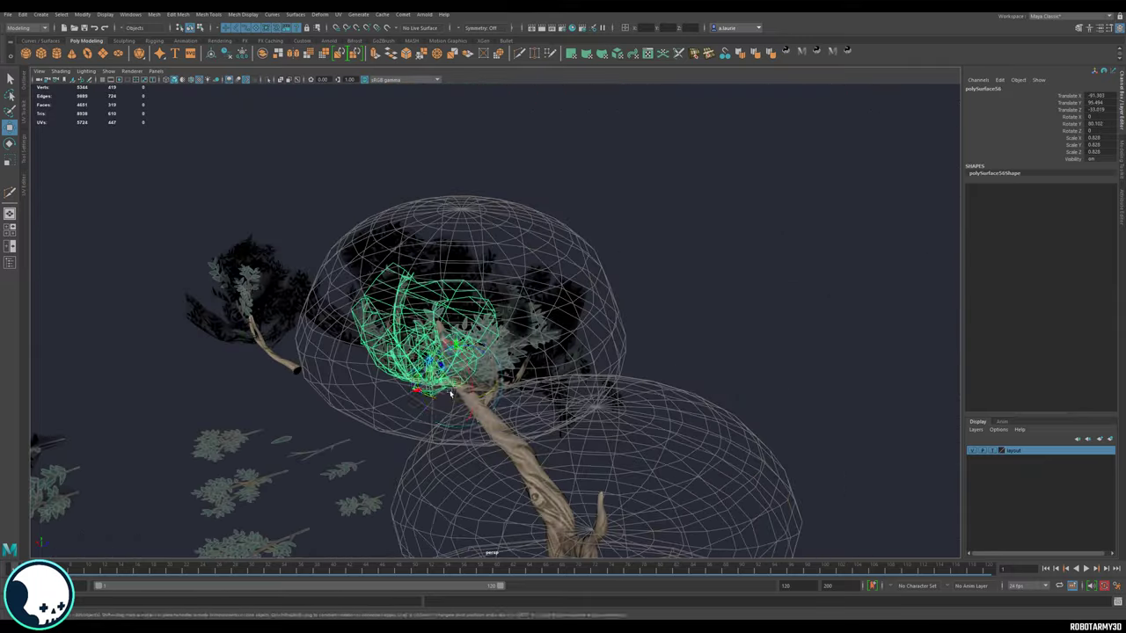
{"action": "left_click_drag", "start_coordinate": [447, 384], "coordinate": [466, 392]}
{"action": "left_click_drag", "start_coordinate": [466, 391], "coordinate": [540, 323], "text": "alt"}
Step: Duplicate one more foliage branch and rotate the copy
{"action": "left_click", "coordinate": [238, 483]}
{"action": "key", "text": "ctrl+d"}
{"action": "key", "text": "e"}
{"action": "left_click_drag", "start_coordinate": [237, 484], "coordinate": [633, 374]}
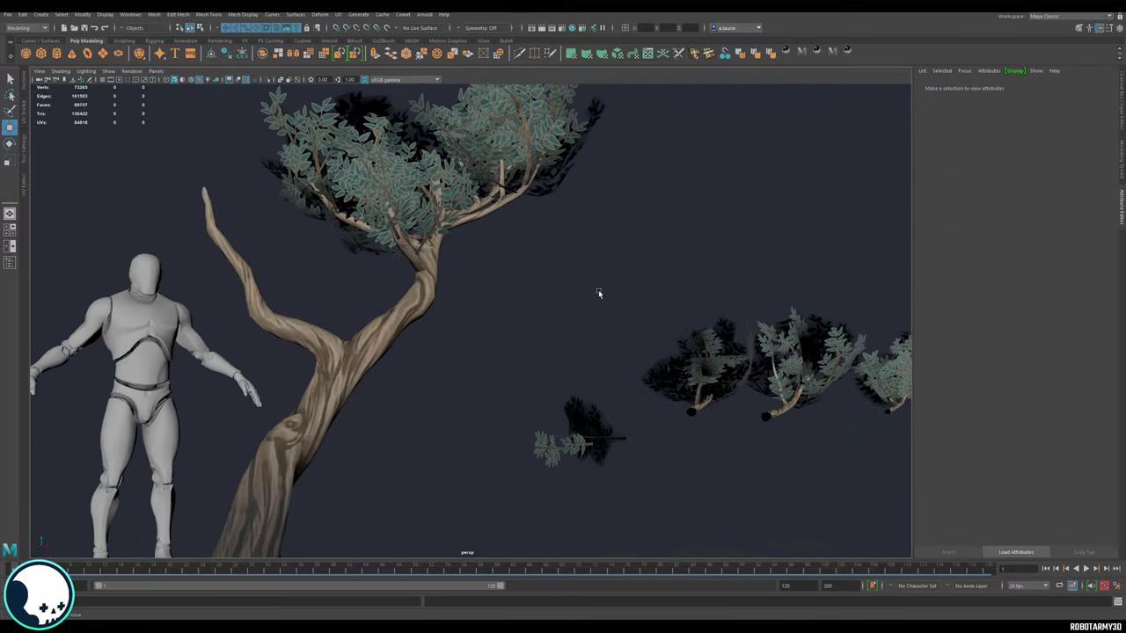
Step: Examine the foliage branches attached to the upper limb from several angles
{"action": "left_click", "coordinate": [379, 182]}
{"action": "left_click_drag", "start_coordinate": [379, 182], "coordinate": [620, 373], "text": "alt"}
{"action": "left_click", "coordinate": [607, 362]}
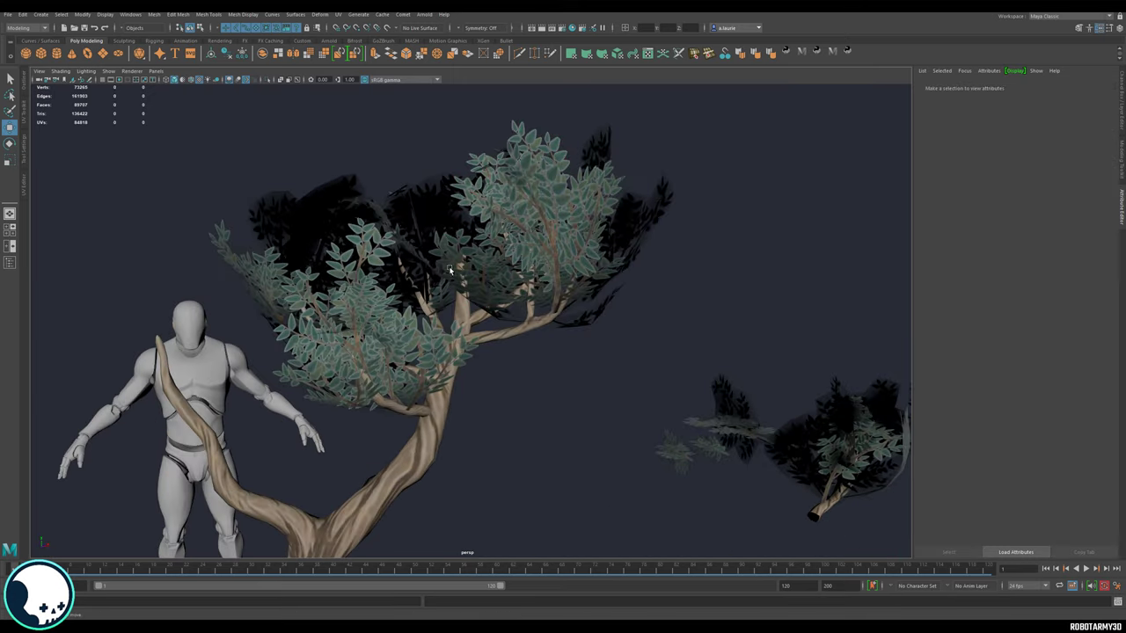
{"action": "left_click_drag", "start_coordinate": [449, 270], "coordinate": [493, 309], "text": "alt"}
{"action": "left_click", "coordinate": [492, 309]}
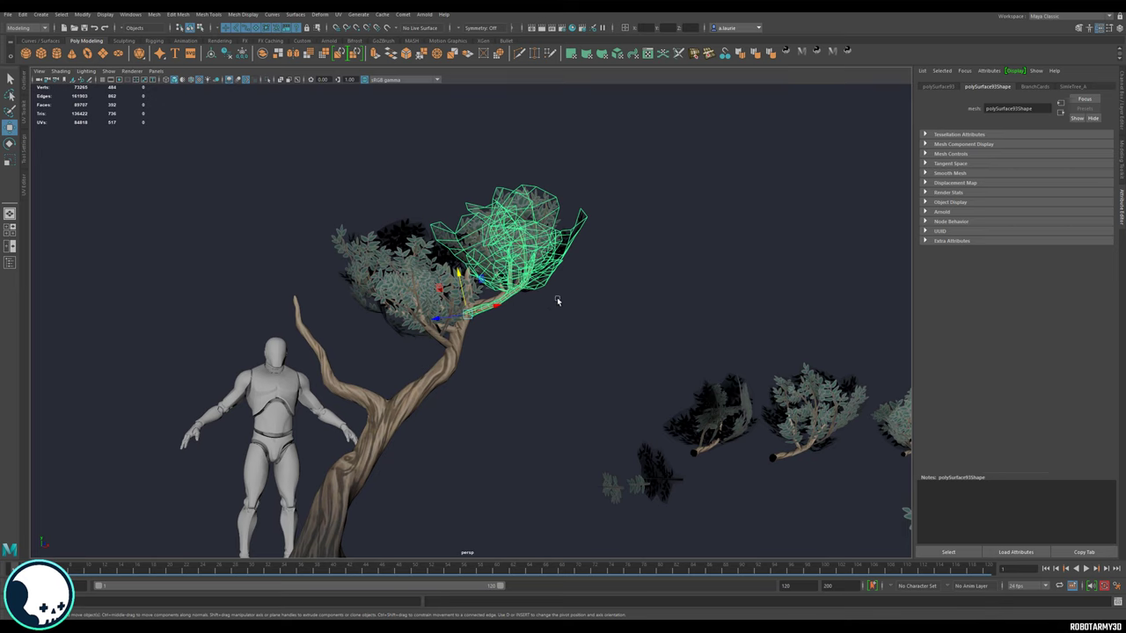
{"action": "left_click_drag", "start_coordinate": [520, 292], "coordinate": [588, 336], "text": "alt"}
{"action": "left_click", "coordinate": [589, 336]}
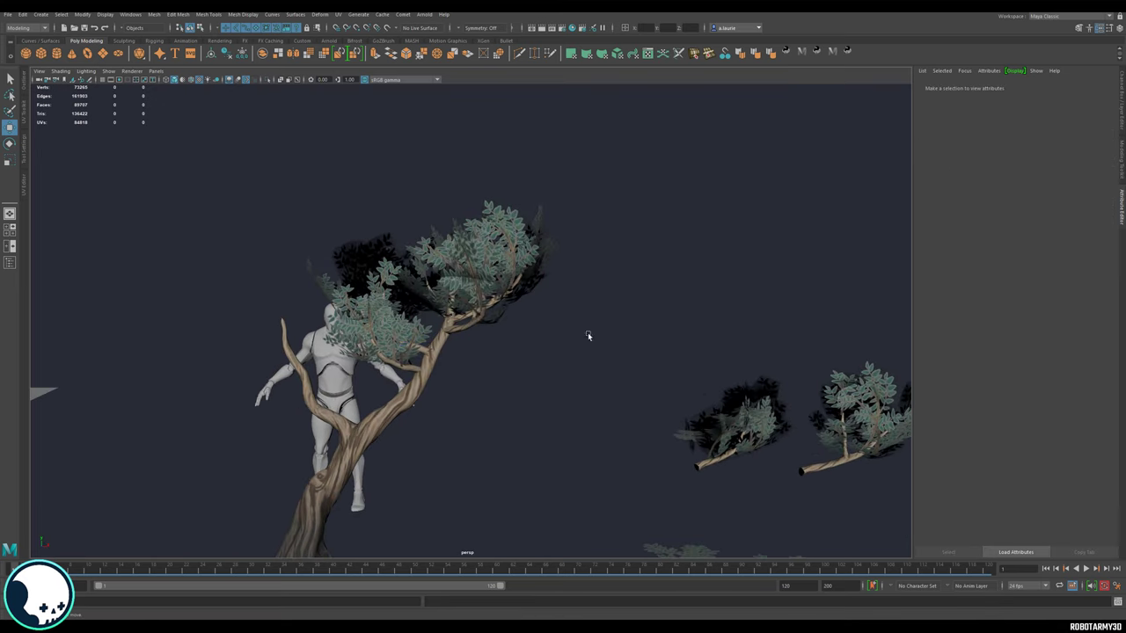
Step: Review the separate foliage branches and the source leaf cards laid out beside the tree
{"action": "scroll", "coordinate": [682, 384], "scroll_direction": "down", "scroll_amount": 3}
{"action": "middle_click_drag", "start_coordinate": [743, 389], "coordinate": [639, 260], "text": "alt"}
{"action": "left_click_drag", "start_coordinate": [639, 261], "coordinate": [686, 412], "text": "alt"}
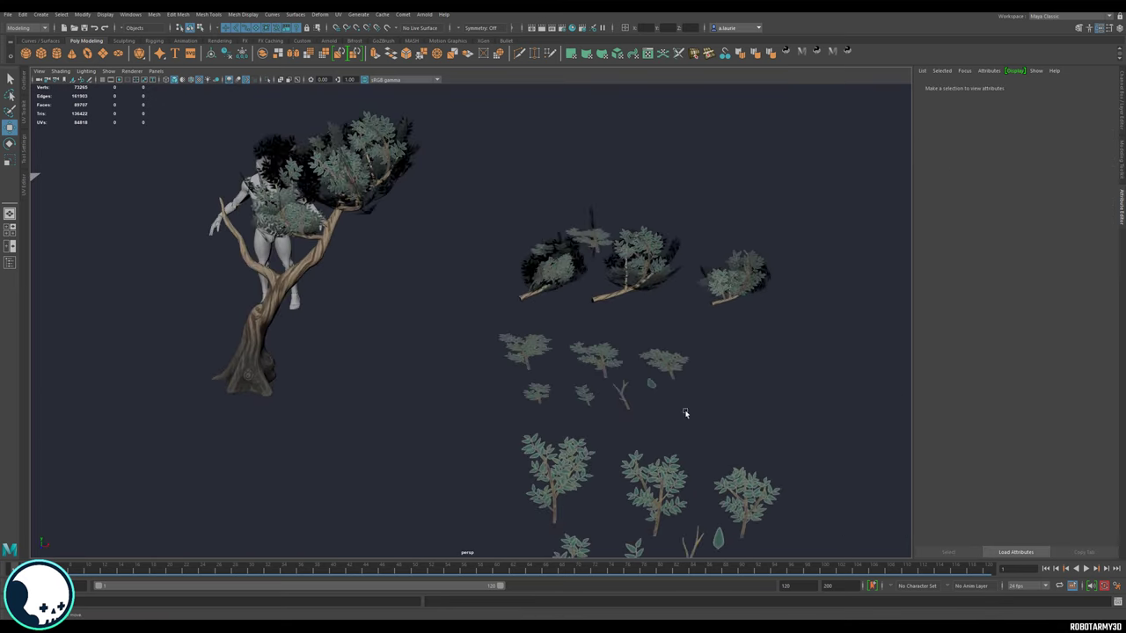
{"action": "middle_click_drag", "start_coordinate": [685, 411], "coordinate": [657, 296], "text": "alt"}
{"action": "right_click_drag", "start_coordinate": [657, 296], "coordinate": [759, 314], "text": "alt"}
{"action": "middle_click_drag", "start_coordinate": [759, 314], "coordinate": [666, 347], "text": "alt"}
{"action": "left_click_drag", "start_coordinate": [666, 347], "coordinate": [544, 330], "text": "alt"}
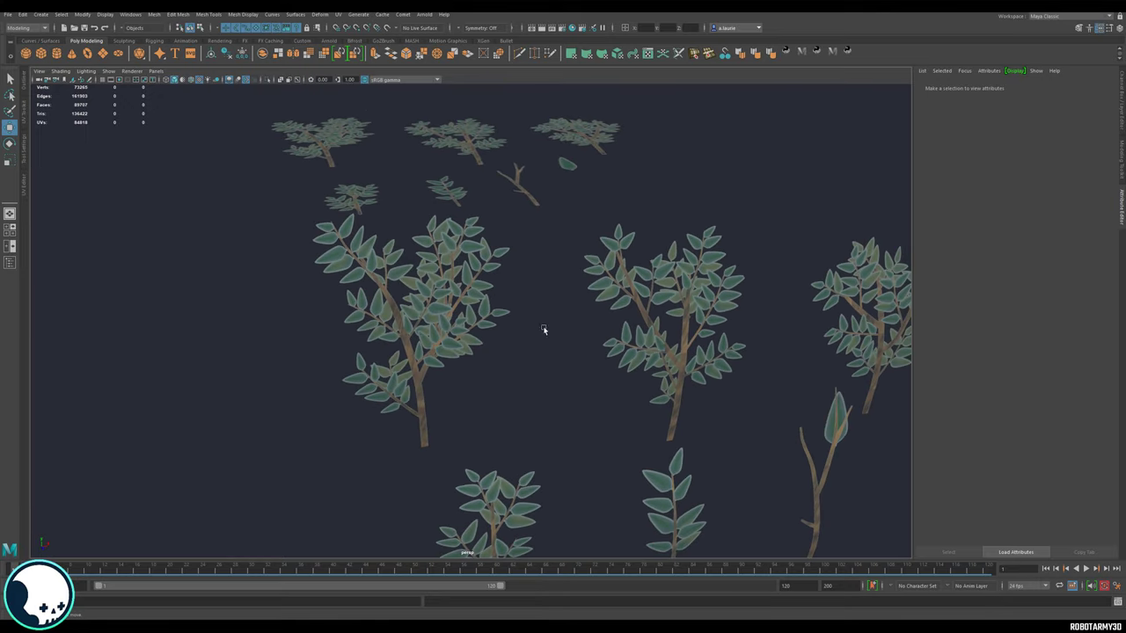
{"action": "left_click", "coordinate": [685, 334]}
{"action": "scroll", "coordinate": [682, 328], "scroll_direction": "down", "scroll_amount": 8}
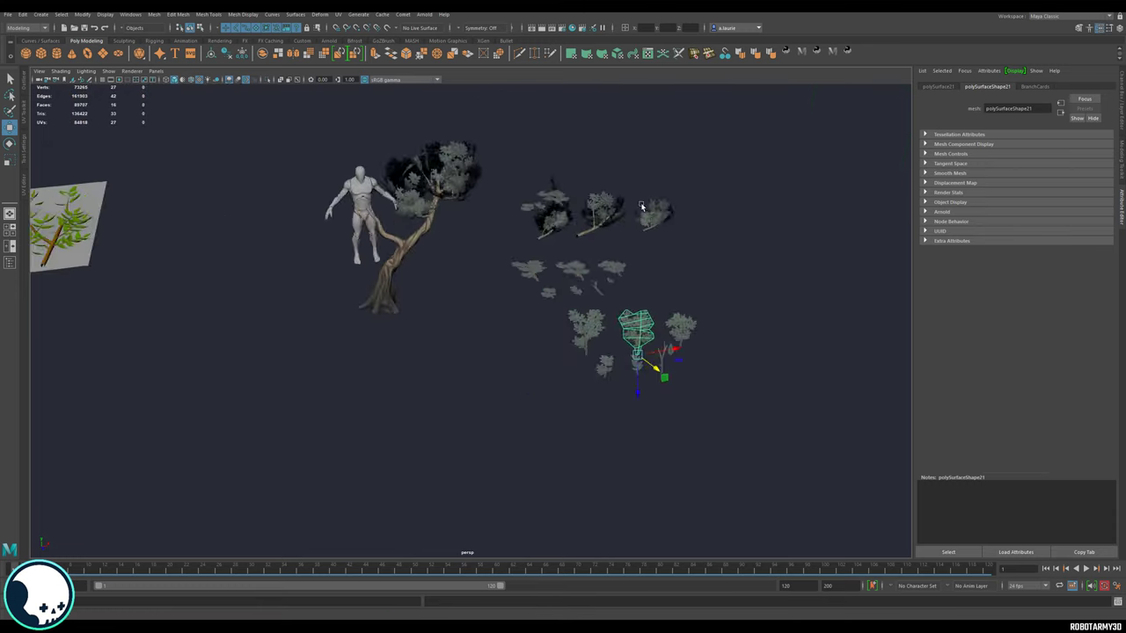
Step: Examine the modelled branches and leaves laid out on the grey backing plane from above and at a low angle
{"action": "middle_click_drag", "start_coordinate": [642, 207], "coordinate": [994, 214], "text": "alt"}
{"action": "middle_click_drag", "start_coordinate": [642, 249], "coordinate": [772, 274], "text": "alt"}
{"action": "left_click_drag", "start_coordinate": [601, 274], "coordinate": [597, 378], "text": "alt"}
{"action": "middle_click_drag", "start_coordinate": [599, 246], "coordinate": [625, 336], "text": "alt"}
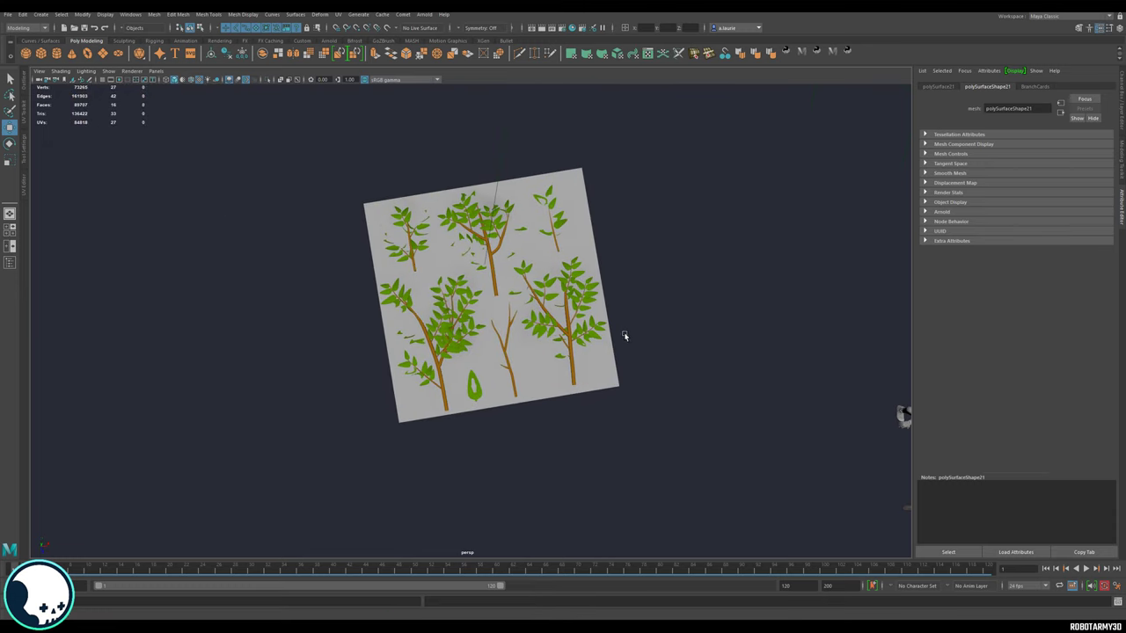
{"action": "scroll", "coordinate": [571, 314], "scroll_direction": "up", "scroll_amount": 4}
{"action": "left_click_drag", "start_coordinate": [571, 314], "coordinate": [540, 318], "text": "alt"}
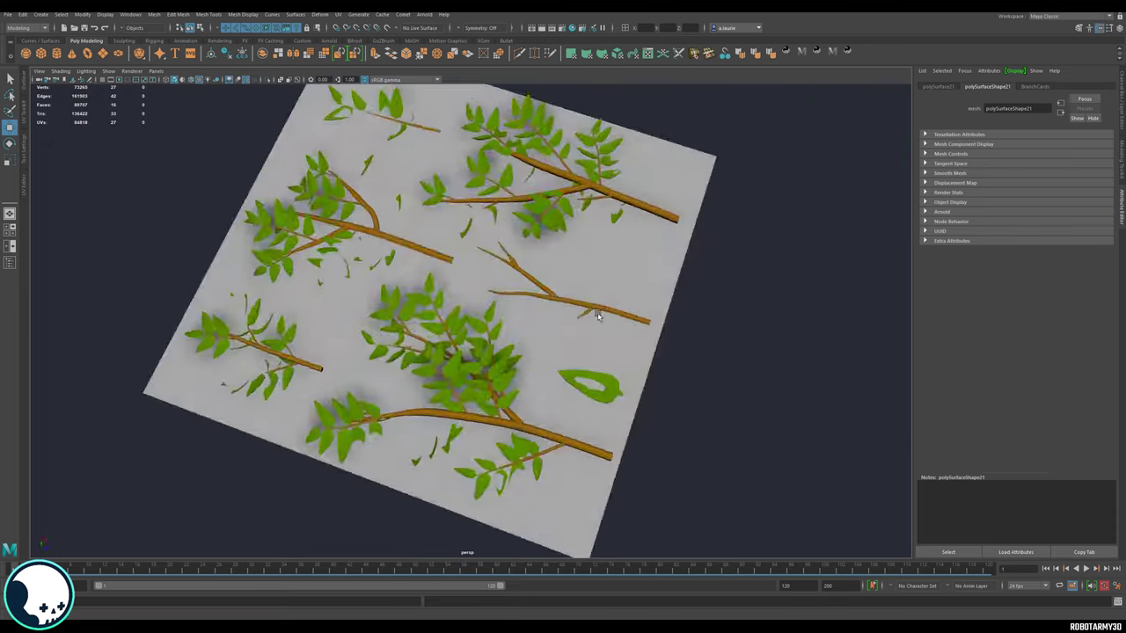
{"action": "left_click_drag", "start_coordinate": [672, 207], "coordinate": [672, 230], "text": "alt"}
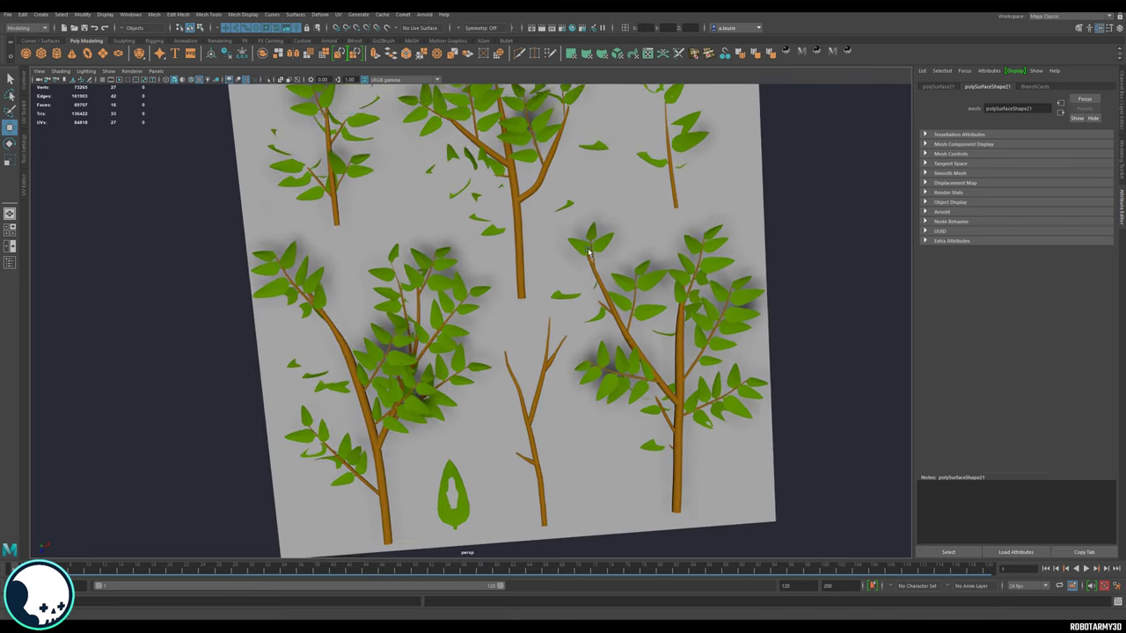
{"action": "middle_click_drag", "start_coordinate": [638, 201], "coordinate": [566, 279], "text": "alt"}
{"action": "scroll", "coordinate": [566, 278], "scroll_direction": "down", "scroll_amount": 3}
{"action": "left_click_drag", "start_coordinate": [566, 280], "coordinate": [493, 367], "text": "alt"}
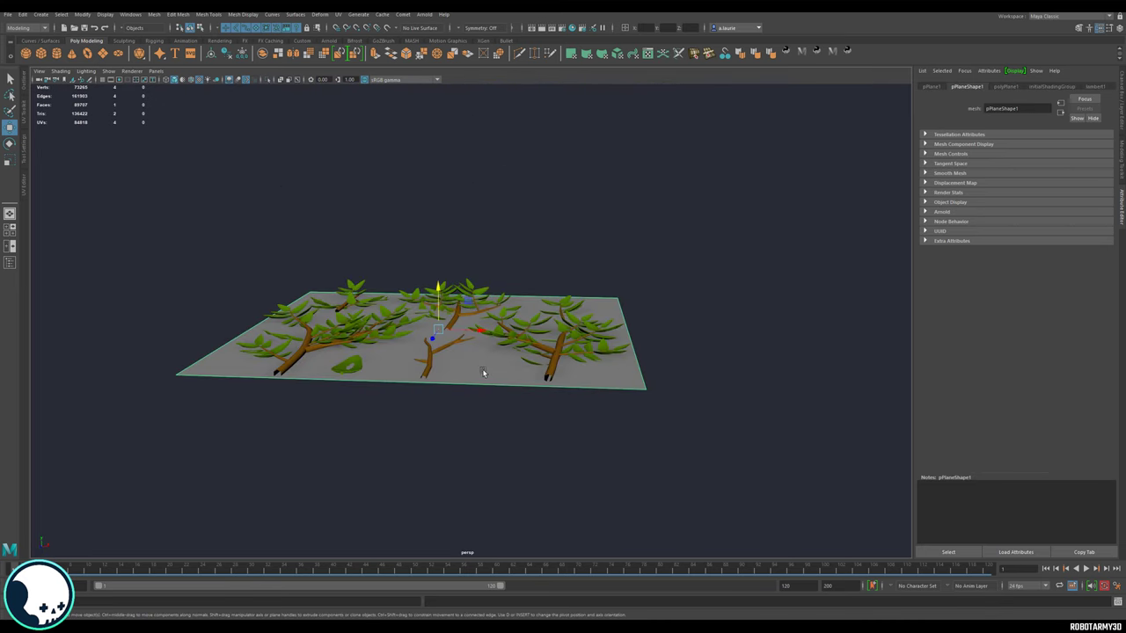
Step: Lower the grey backing plane slightly beneath the modelled branches
{"action": "left_click_drag", "start_coordinate": [442, 306], "coordinate": [445, 318]}
{"action": "scroll", "coordinate": [563, 254], "scroll_direction": "up", "scroll_amount": 3}
{"action": "left_click_drag", "start_coordinate": [563, 254], "coordinate": [573, 294], "text": "alt"}
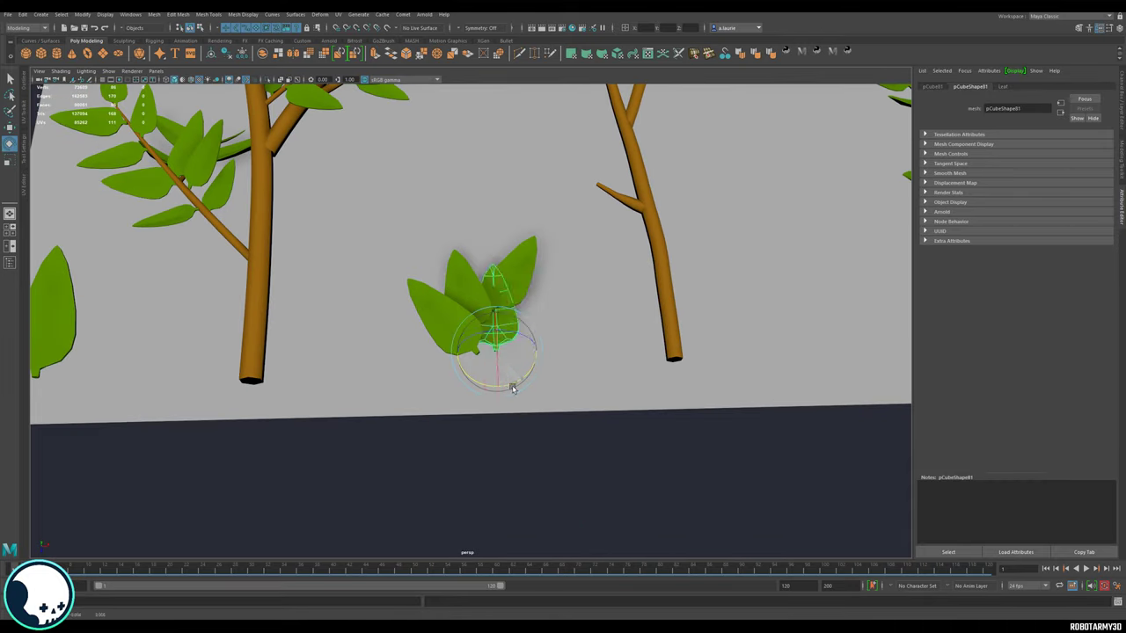
Step: Arrange duplicated, rotated leaves into a fanned cluster near the plane's front edge, between two of the modelled branches
{"action": "left_click_drag", "start_coordinate": [431, 298], "coordinate": [441, 310]}
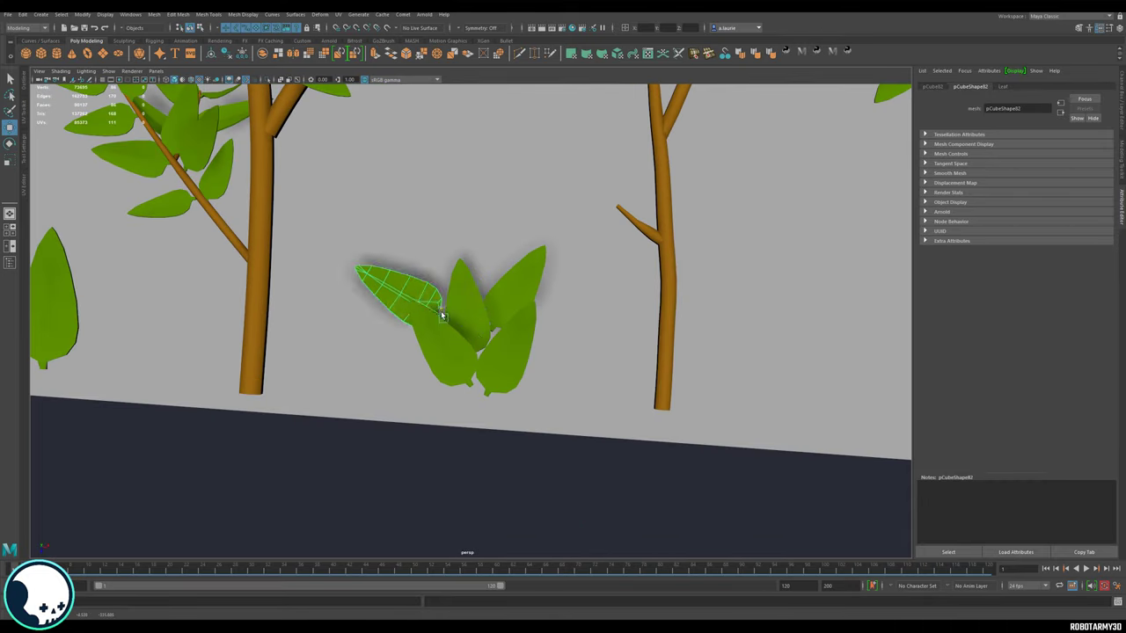
{"action": "key", "text": "e"}
{"action": "key", "text": "w"}
{"action": "left_click_drag", "start_coordinate": [523, 303], "coordinate": [501, 291], "text": "alt"}
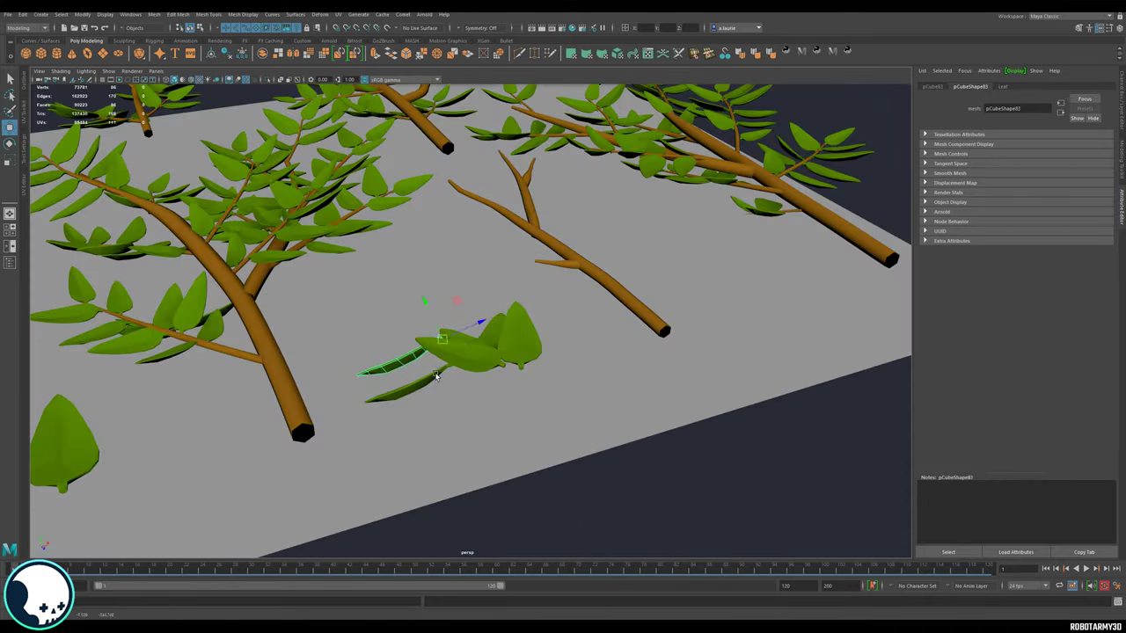
{"action": "left_click", "coordinate": [24, 148]}
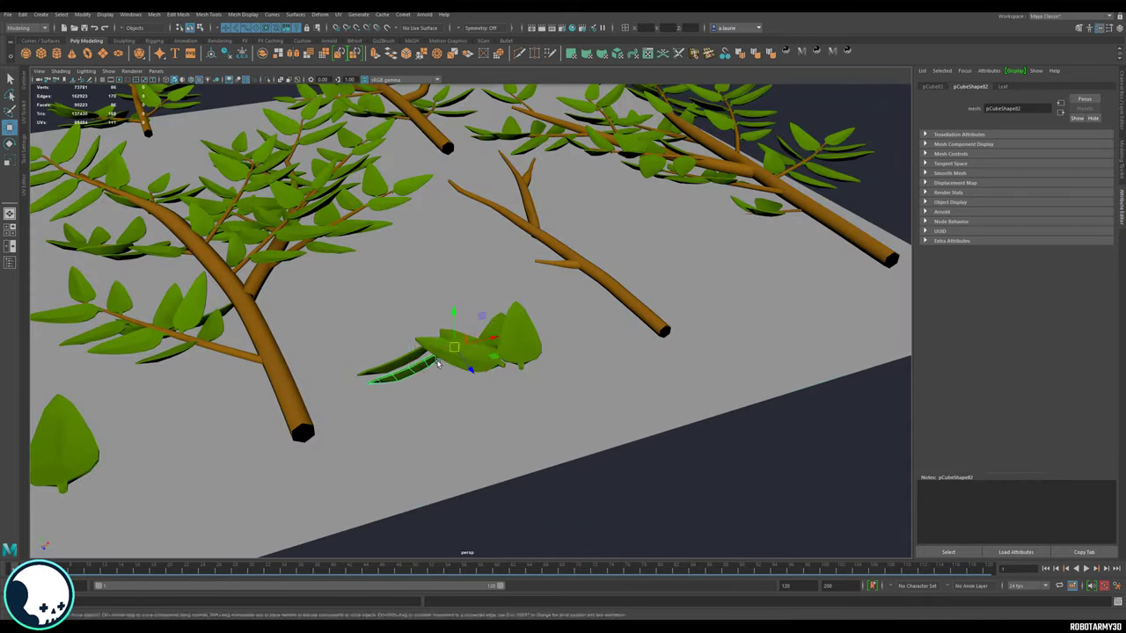
{"action": "left_click", "coordinate": [452, 334]}
{"action": "left_click_drag", "start_coordinate": [452, 335], "coordinate": [442, 272], "text": "alt"}
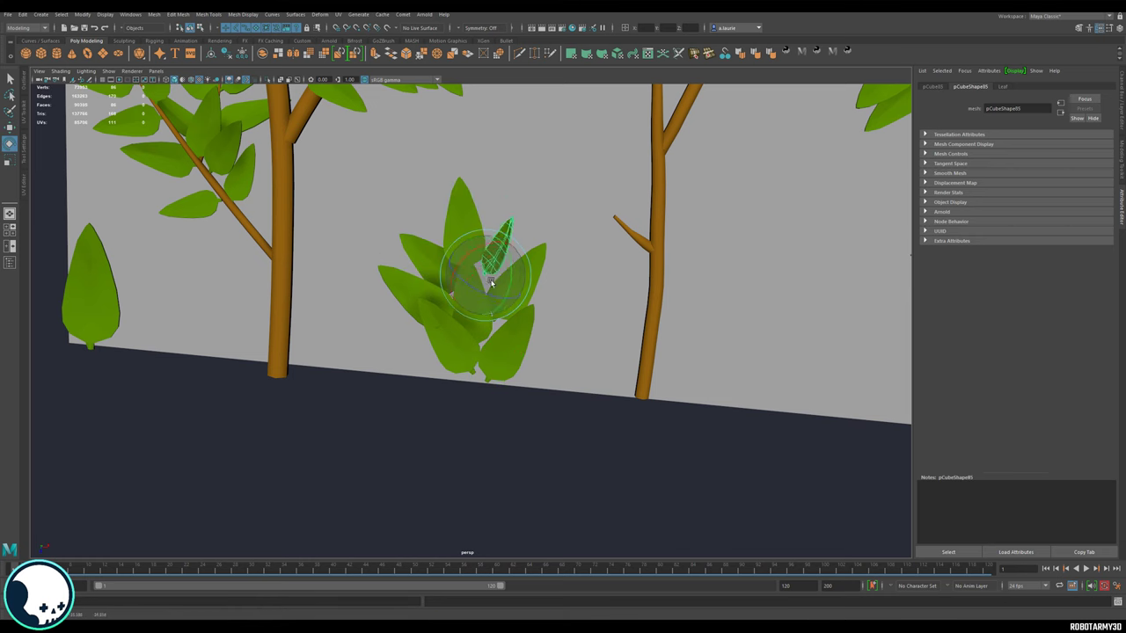
Step: Duplicate more leaves and rotate them to fill out the cluster's upper part and base
{"action": "key", "text": "w"}
{"action": "key", "text": "ctrl+d"}
{"action": "left_click_drag", "start_coordinate": [492, 283], "coordinate": [489, 361], "text": "alt"}
{"action": "key", "text": "e"}
{"action": "key", "text": "w"}
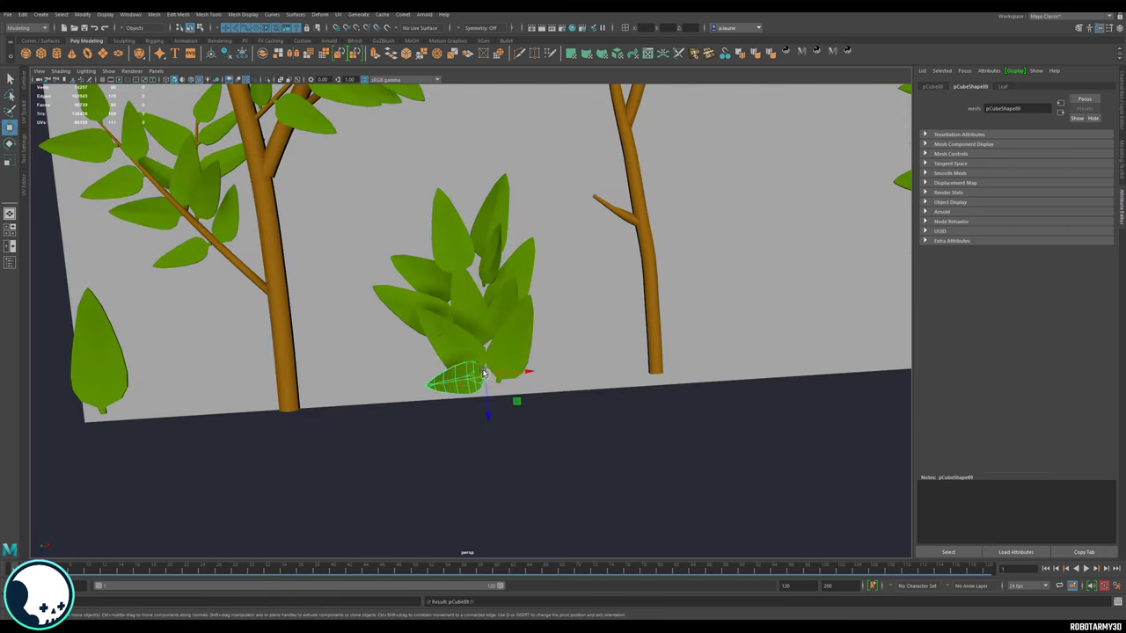
{"action": "key", "text": "e"}
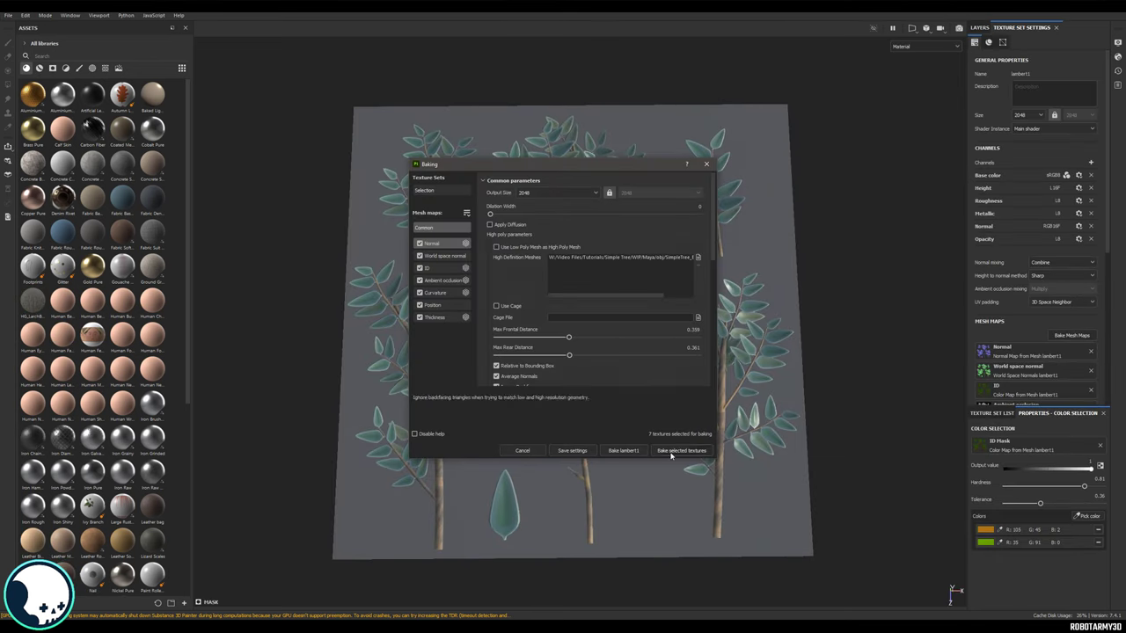
Step: Switch to Substance 3D Painter and bake all seven selected mesh maps at 2048 output size
{"action": "left_click", "coordinate": [671, 451]}
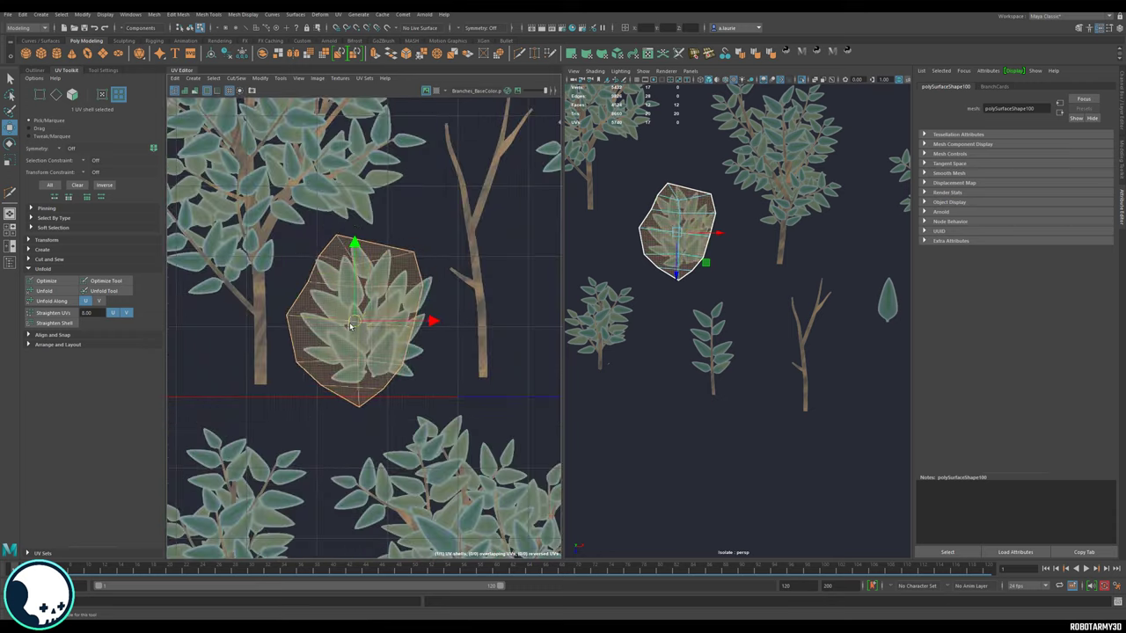
Step: Switch to Maya and edit the border vertices of the leaf cluster card around its leaf texture
{"action": "scroll", "coordinate": [369, 290], "scroll_direction": "up", "scroll_amount": 3}
{"action": "right_click_drag", "start_coordinate": [377, 352], "coordinate": [570, 239]}
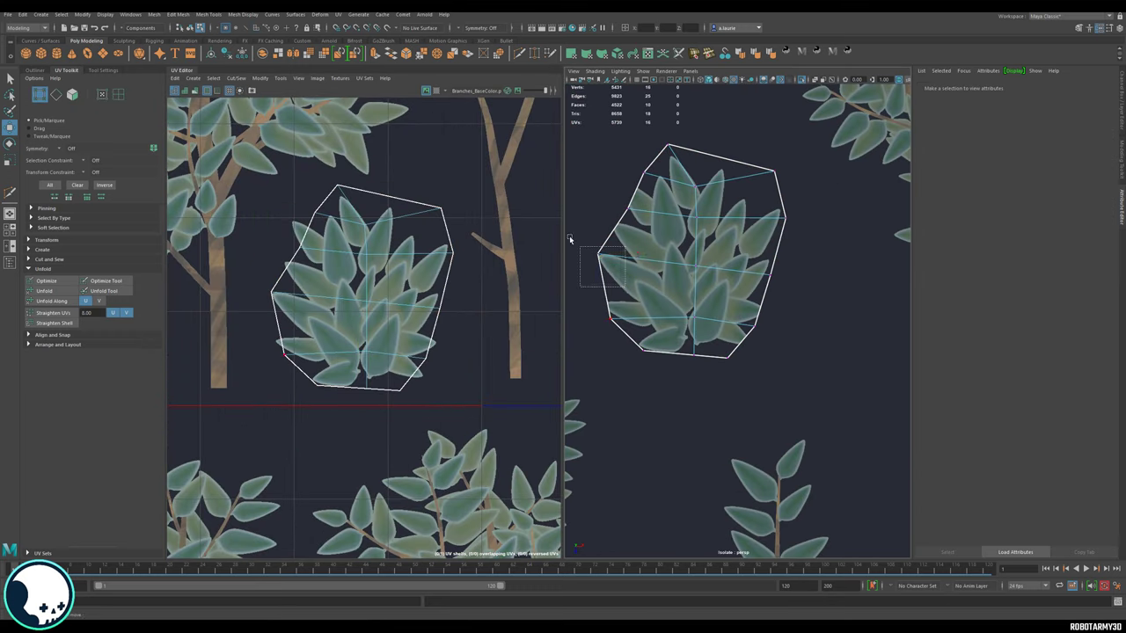
{"action": "left_click", "coordinate": [642, 350]}
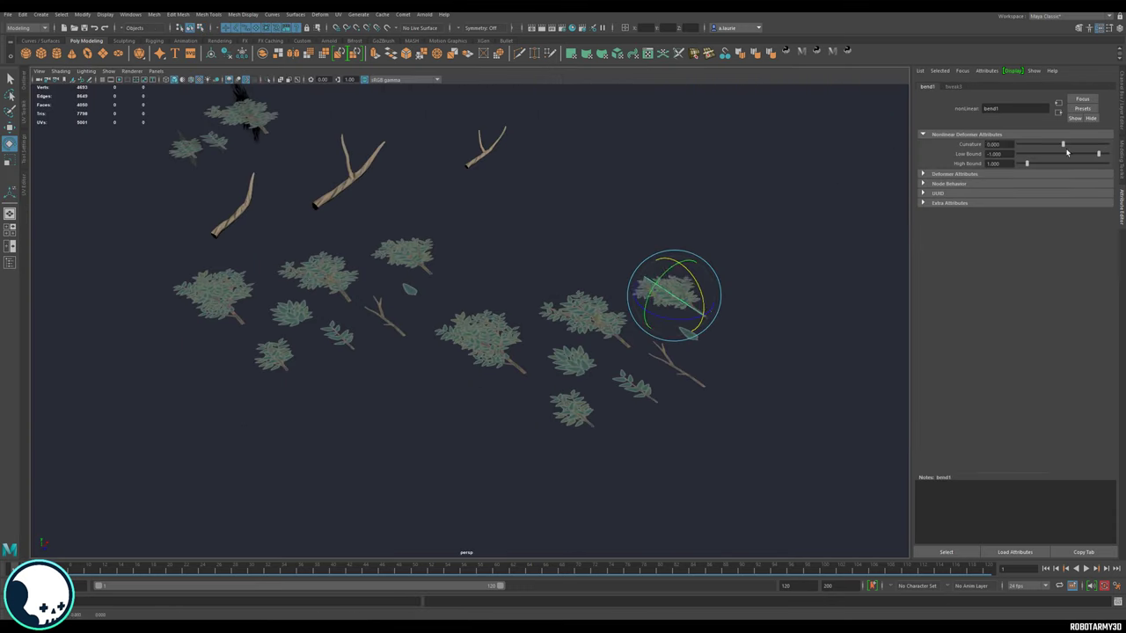
Step: Curve the leaf cluster card in the copied foliage set with a Bend deformer
{"action": "left_click", "coordinate": [611, 323]}
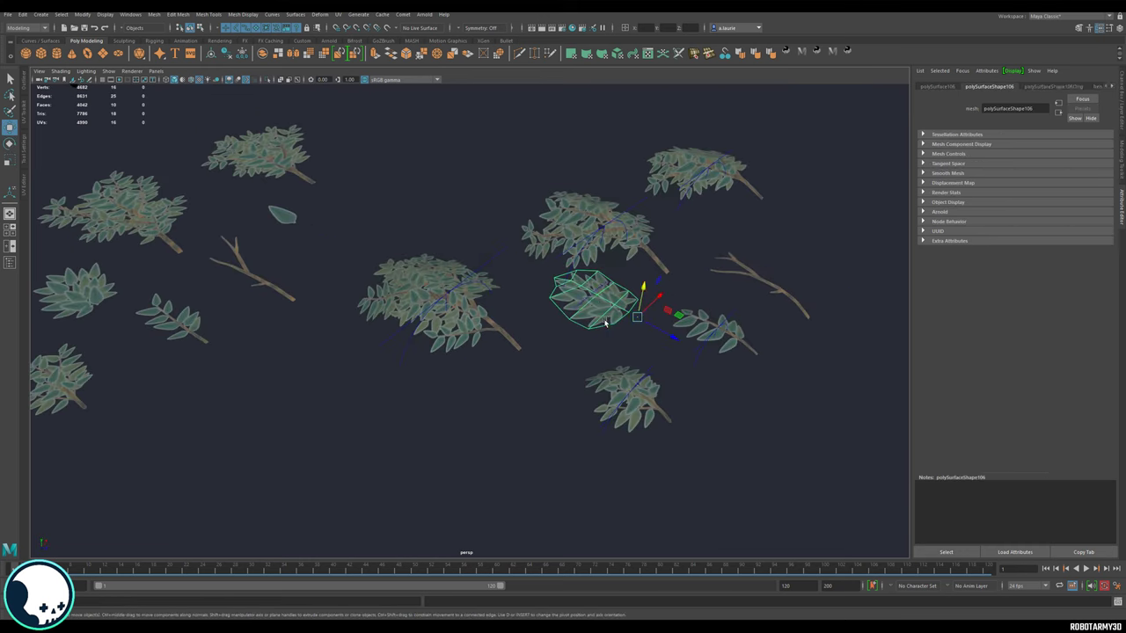
{"action": "left_click", "coordinate": [320, 14]}
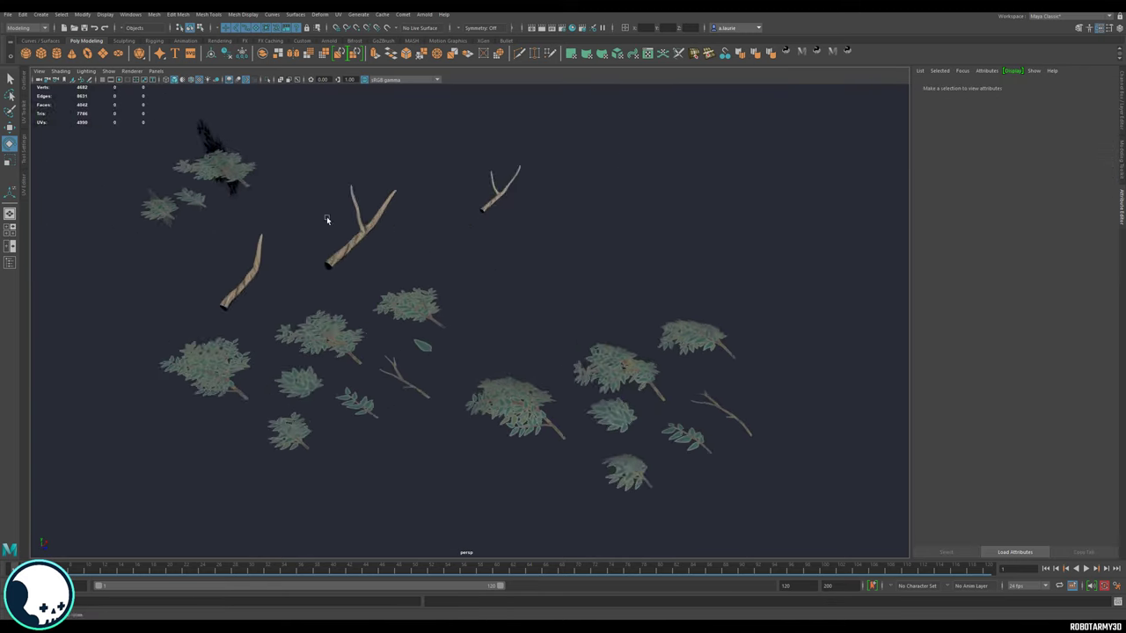
Step: Rotate the foliage card on the middle bare branch and curve it with a nonlinear Bend deformer
{"action": "mouse_move", "coordinate": [475, 282]}
{"action": "left_mouse_down"}
{"action": "mouse_move", "coordinate": [571, 303]}
{"action": "mouse_move", "coordinate": [495, 288]}
{"action": "mouse_move", "coordinate": [493, 276]}
{"action": "left_mouse_up"}
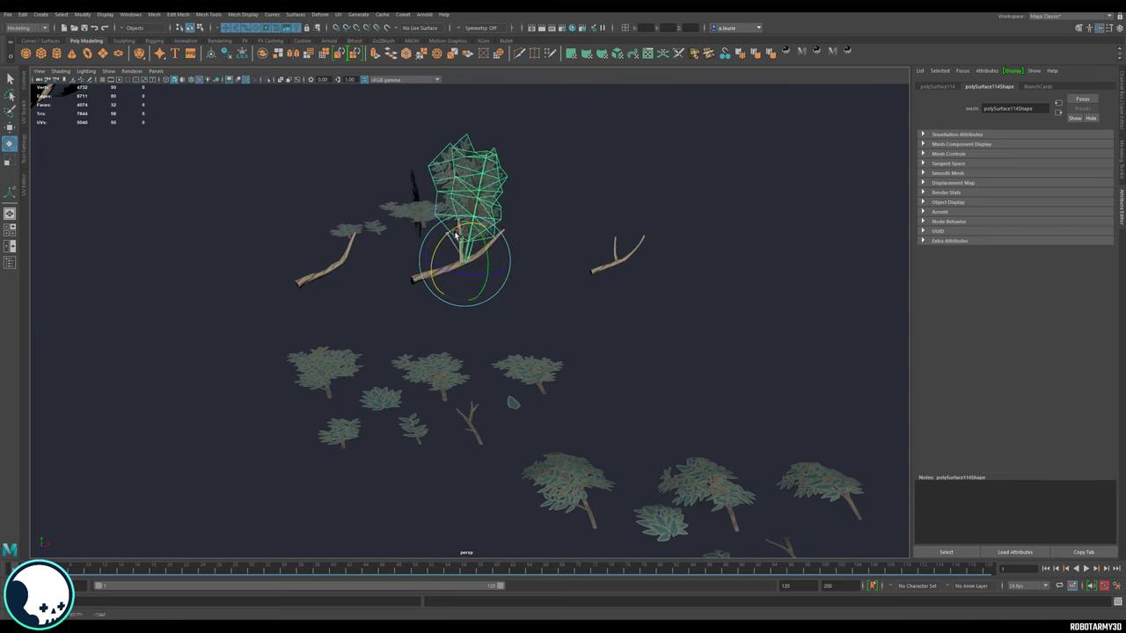
{"action": "left_click_drag", "start_coordinate": [465, 276], "coordinate": [486, 257]}
{"action": "left_click", "coordinate": [320, 14]}
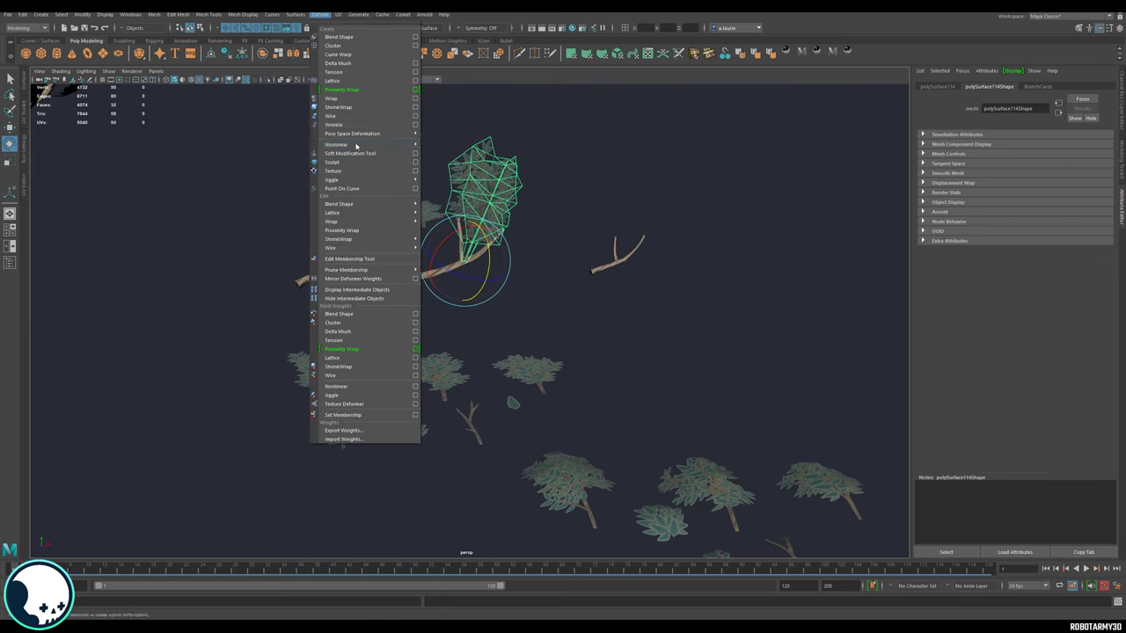
{"action": "left_click", "coordinate": [441, 148]}
{"action": "left_click_drag", "start_coordinate": [1064, 144], "coordinate": [1069, 144]}
{"action": "left_click_drag", "start_coordinate": [493, 184], "coordinate": [532, 191]}
{"action": "left_click", "coordinate": [489, 196]}
{"action": "key", "text": "w"}
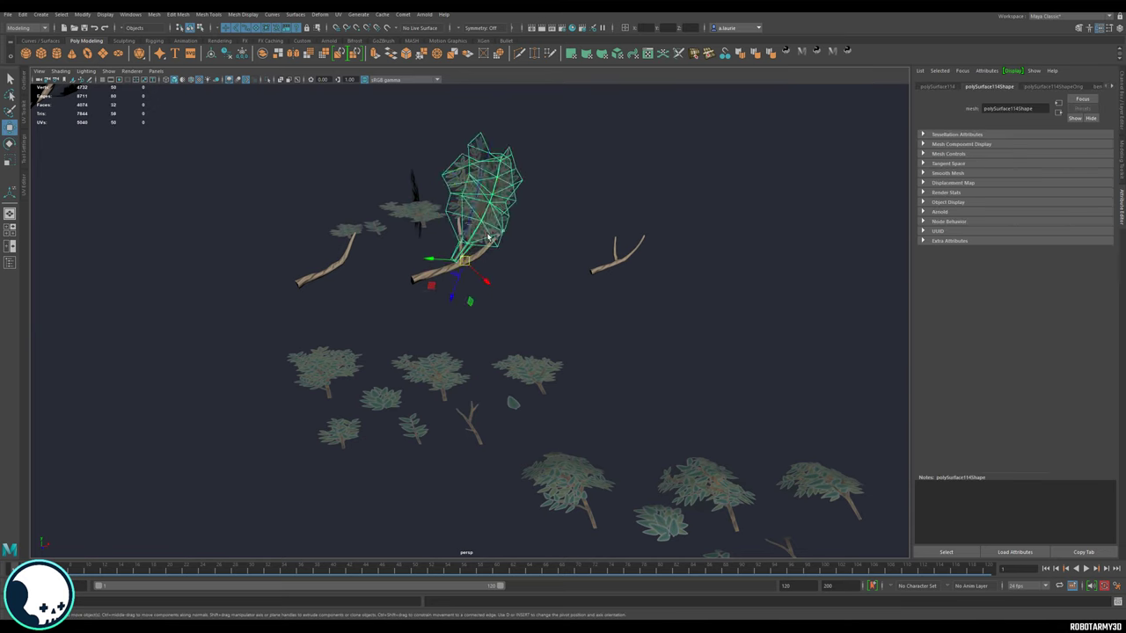
Step: Duplicate the bent leaf cluster card and place foliage pieces on the bare branches, rotating them to fit
{"action": "left_click_drag", "start_coordinate": [489, 255], "coordinate": [467, 461], "text": "alt"}
{"action": "scroll", "coordinate": [490, 444], "scroll_direction": "up", "scroll_amount": 5}
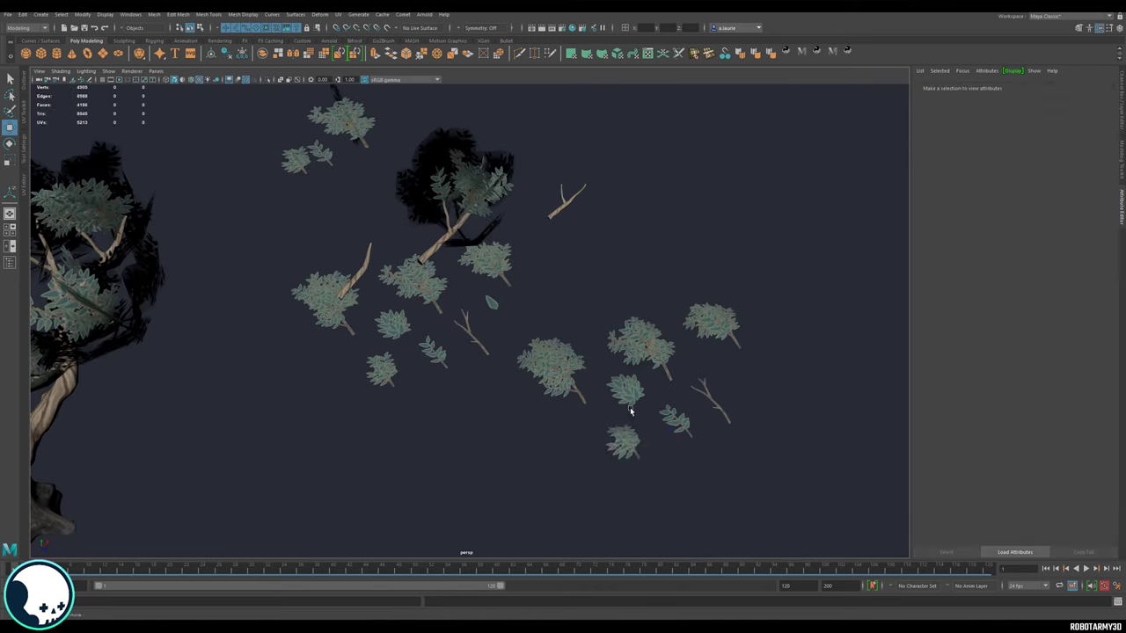
{"action": "left_click", "coordinate": [628, 396]}
{"action": "key", "text": "ctrl+d"}
{"action": "key", "text": "e"}
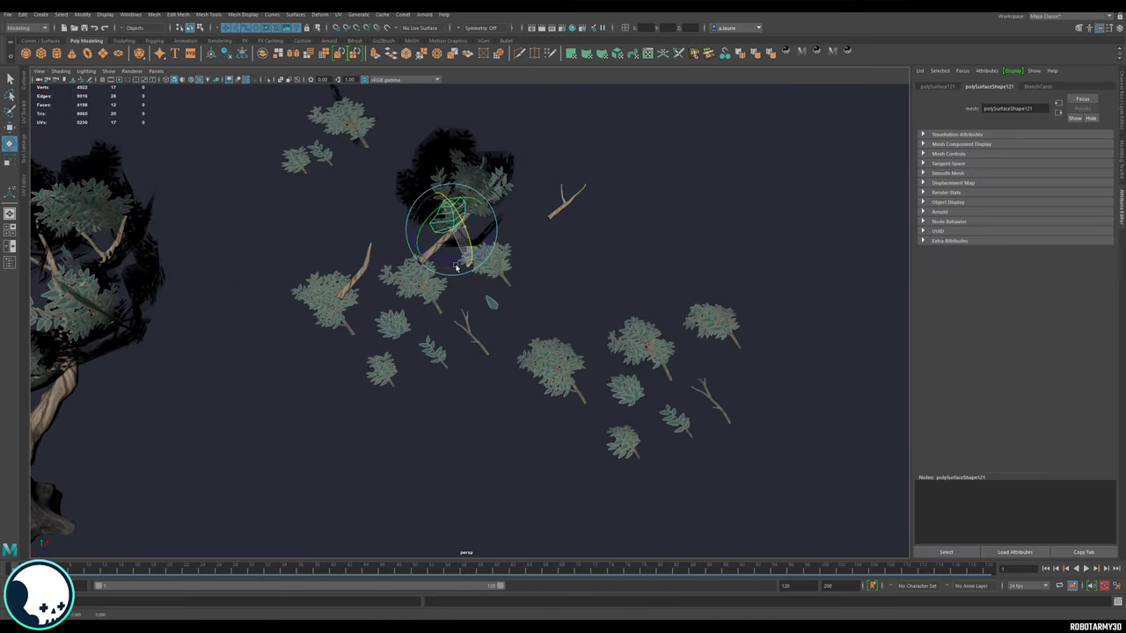
{"action": "left_click_drag", "start_coordinate": [463, 259], "coordinate": [369, 352], "text": "alt"}
{"action": "left_click", "coordinate": [717, 207]}
{"action": "left_click_drag", "start_coordinate": [730, 221], "coordinate": [370, 215]}
{"action": "key", "text": "r"}
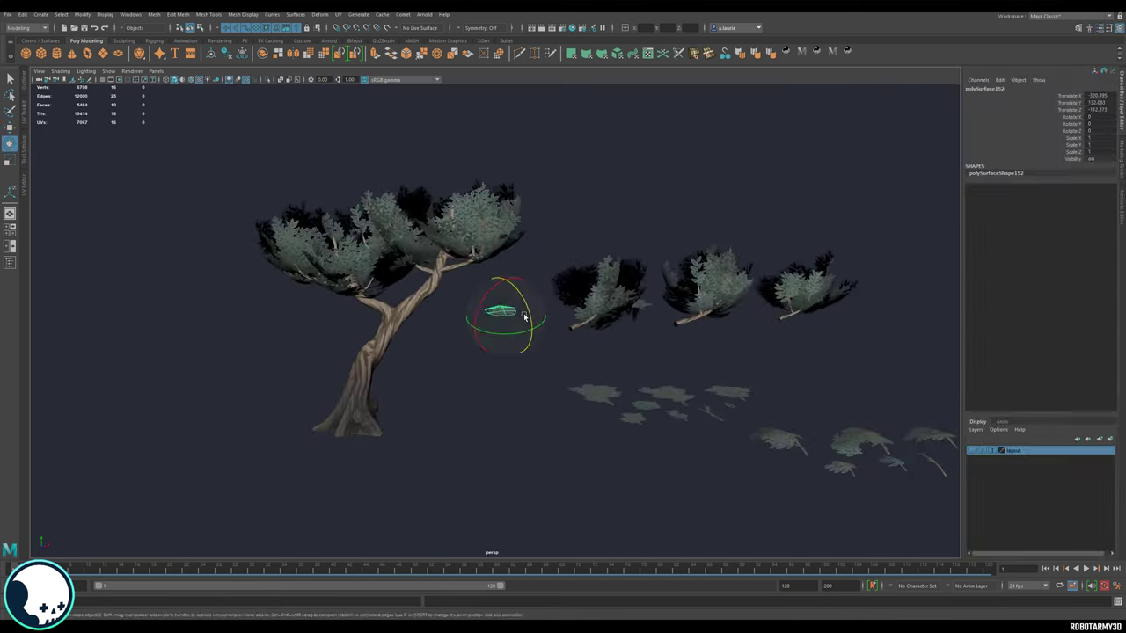
Step: Rotate and enlarge a leaf cluster card beneath the tree's upper limb
{"action": "left_click_drag", "start_coordinate": [528, 356], "coordinate": [519, 341]}
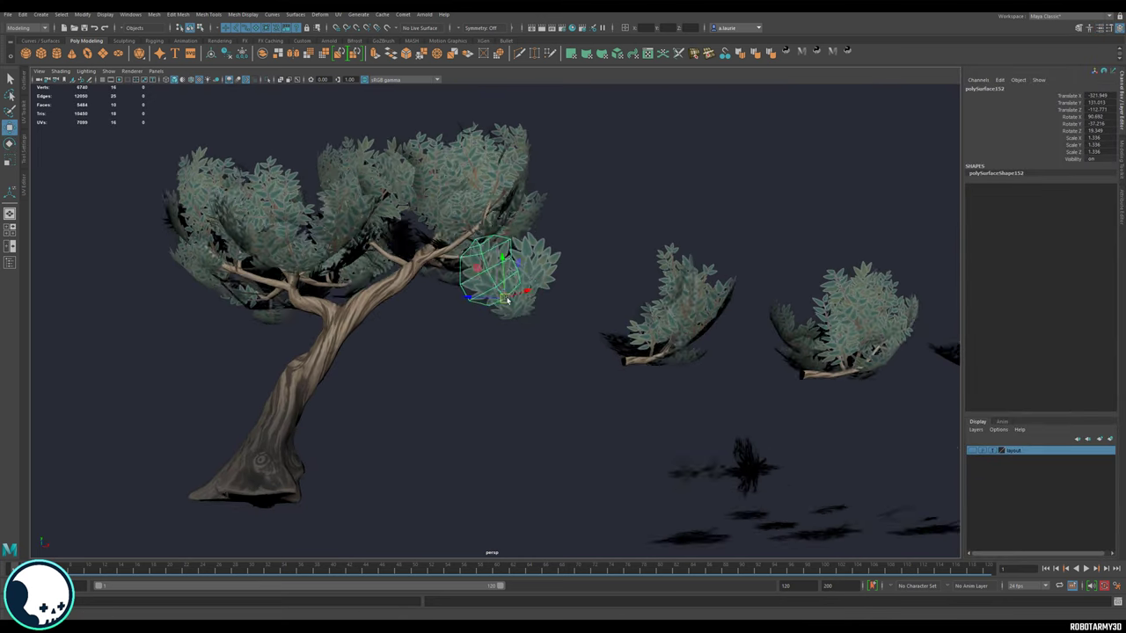
{"action": "key", "text": "r"}
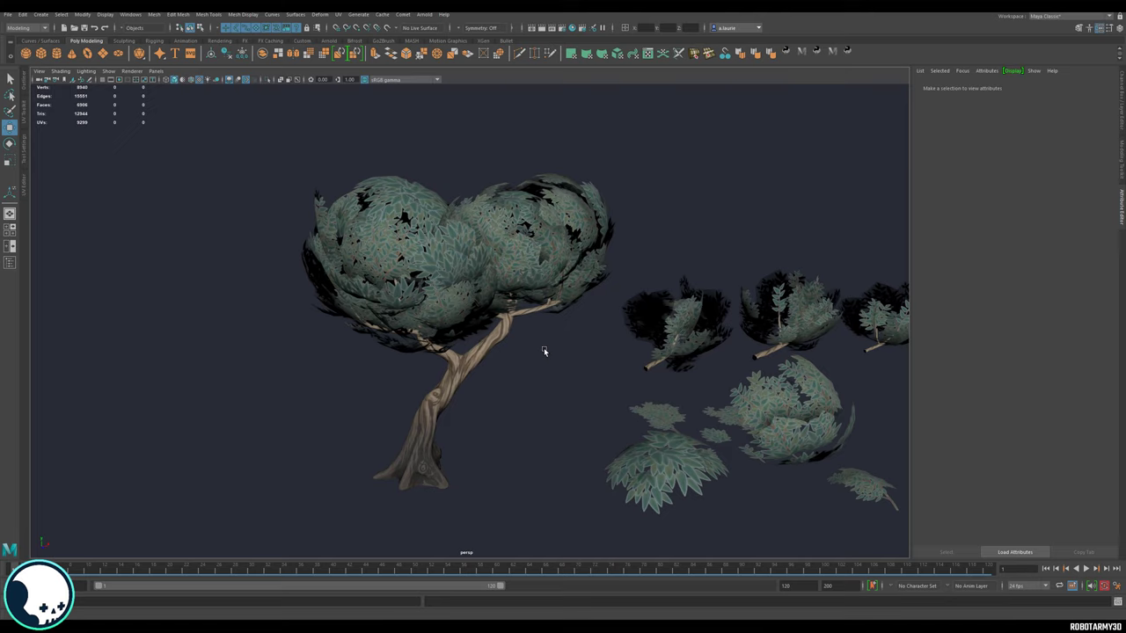
Step: Delete all the spare foliage branches and source leaf cards laid out beside the finished tree
{"action": "left_click_drag", "start_coordinate": [544, 350], "coordinate": [558, 391], "text": "alt"}
{"action": "scroll", "coordinate": [646, 393], "scroll_direction": "down", "scroll_amount": 8}
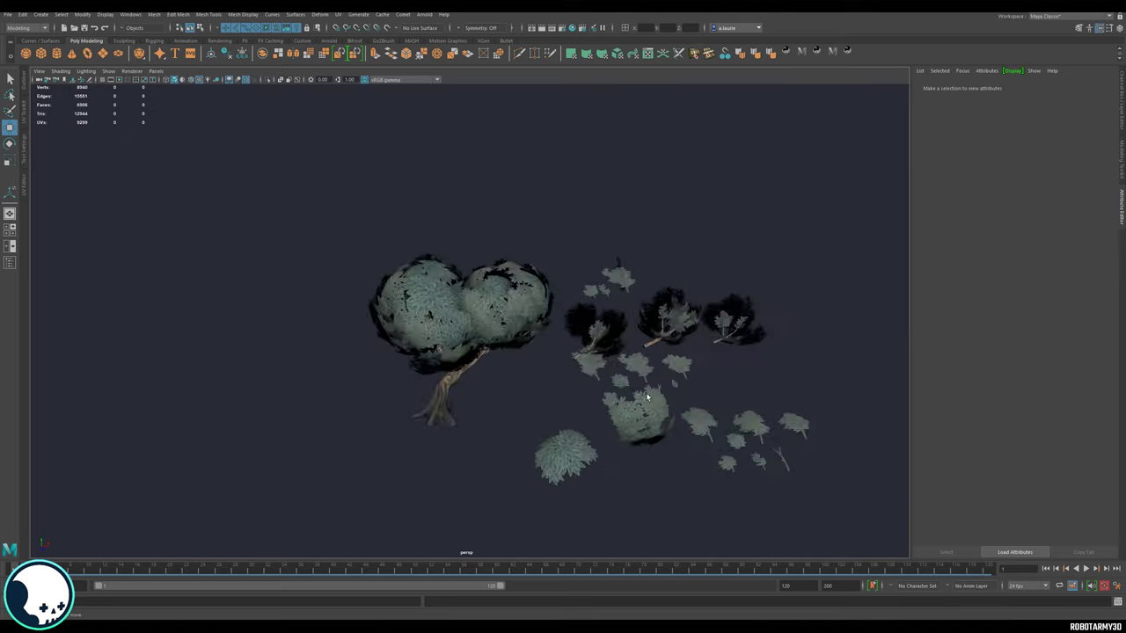
{"action": "middle_click_drag", "start_coordinate": [673, 405], "coordinate": [637, 373], "text": "alt"}
{"action": "left_click_drag", "start_coordinate": [789, 511], "coordinate": [496, 228]}
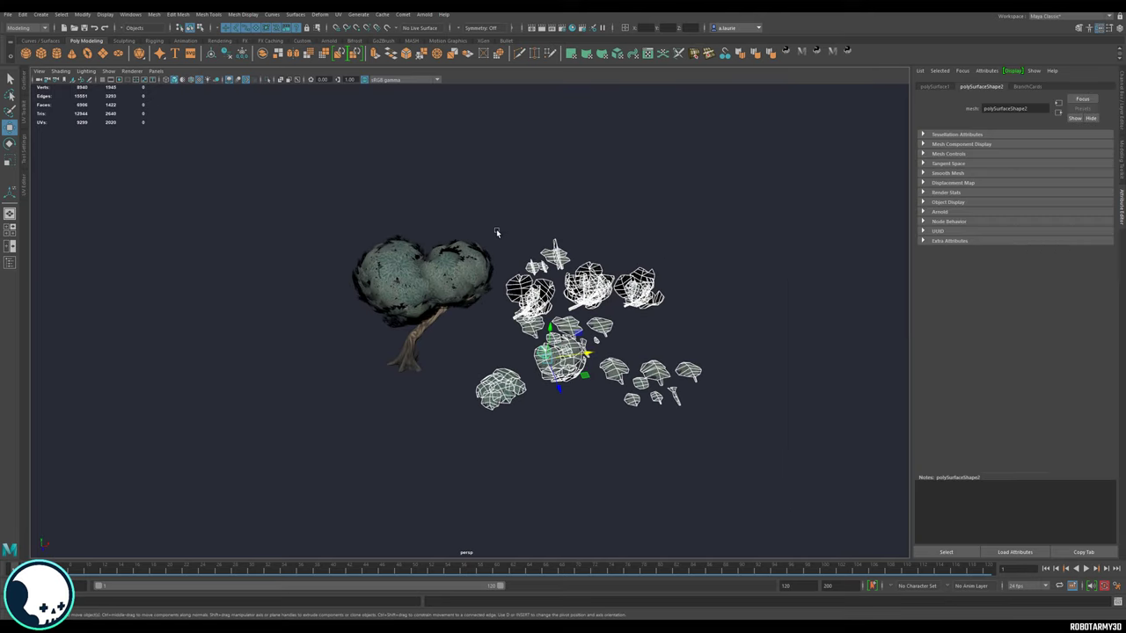
{"action": "key", "text": "Delete"}
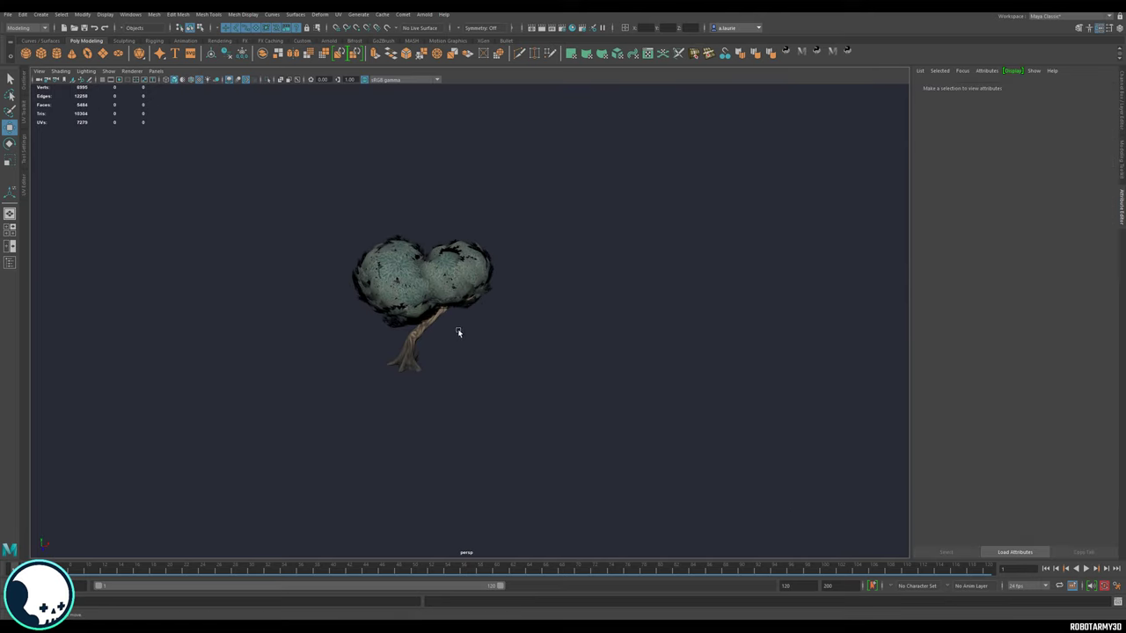
Step: Combine the trunk and every foliage piece into a single mesh
{"action": "scroll", "coordinate": [460, 332], "scroll_direction": "up", "scroll_amount": 5}
{"action": "left_click_drag", "start_coordinate": [513, 302], "coordinate": [509, 256], "text": "alt"}
{"action": "middle_click_drag", "start_coordinate": [510, 255], "coordinate": [546, 389], "text": "alt"}
{"action": "scroll", "coordinate": [545, 389], "scroll_direction": "up", "scroll_amount": 2}
{"action": "left_click_drag", "start_coordinate": [545, 390], "coordinate": [502, 395], "text": "alt"}
{"action": "left_click_drag", "start_coordinate": [569, 413], "coordinate": [621, 407], "text": "alt"}
{"action": "left_click_drag", "start_coordinate": [665, 110], "coordinate": [166, 539]}
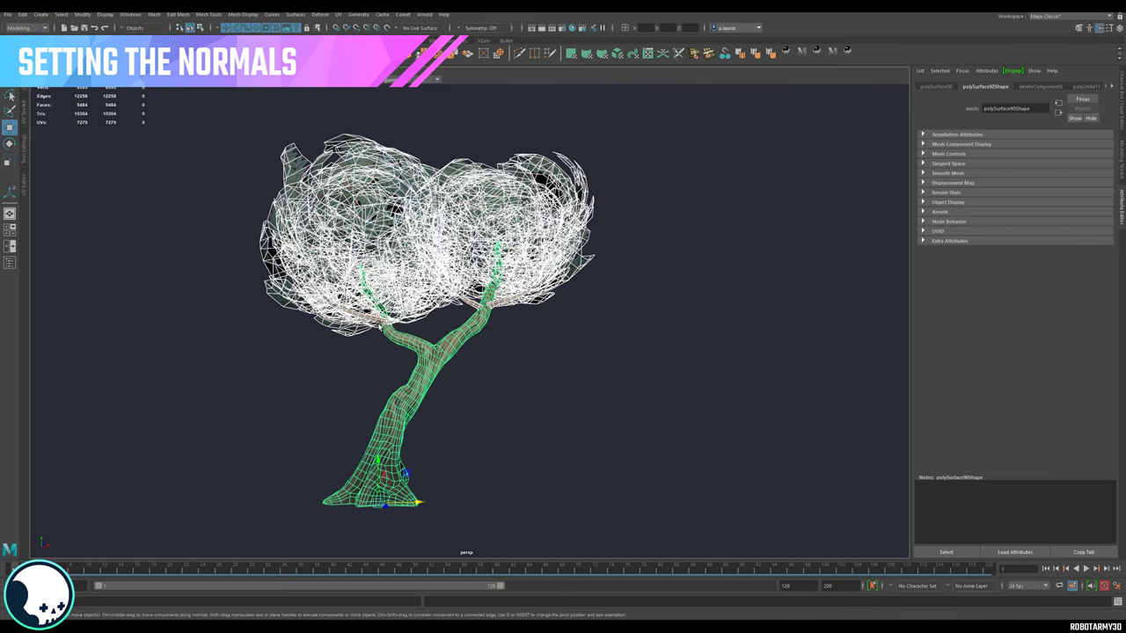
{"action": "left_click_drag", "start_coordinate": [503, 402], "coordinate": [544, 424], "text": "alt"}
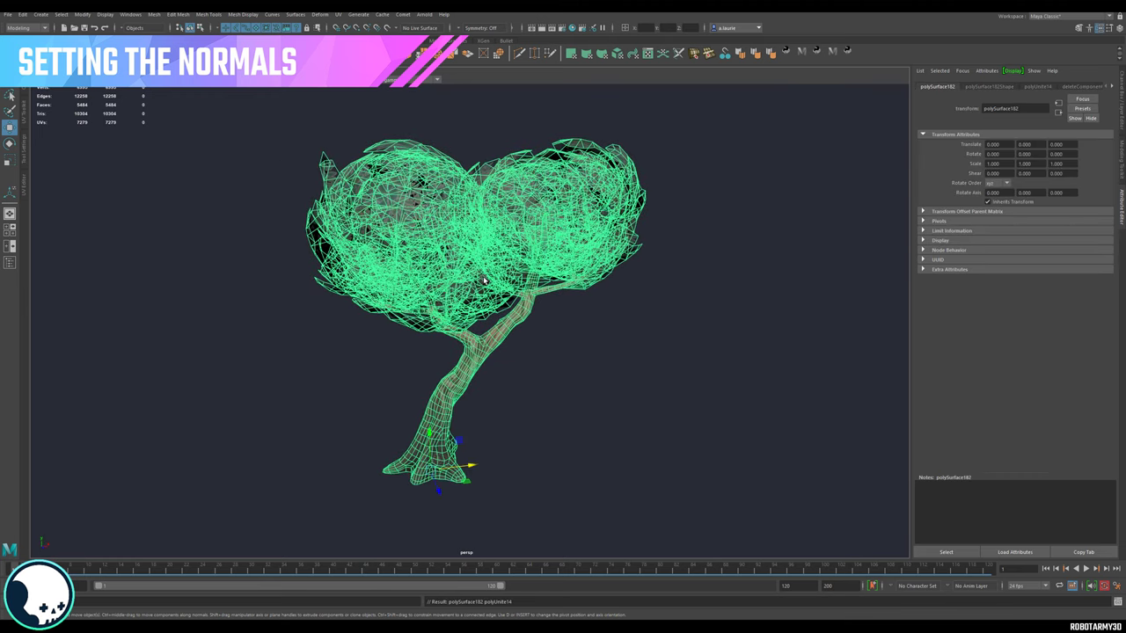
Step: Open the Hypershade for the combined tree and place its window away from the canopy
{"action": "right_click_drag", "start_coordinate": [440, 230], "coordinate": [484, 216]}
{"action": "left_click", "coordinate": [138, 17]}
{"action": "mouse_move", "coordinate": [176, 79]}
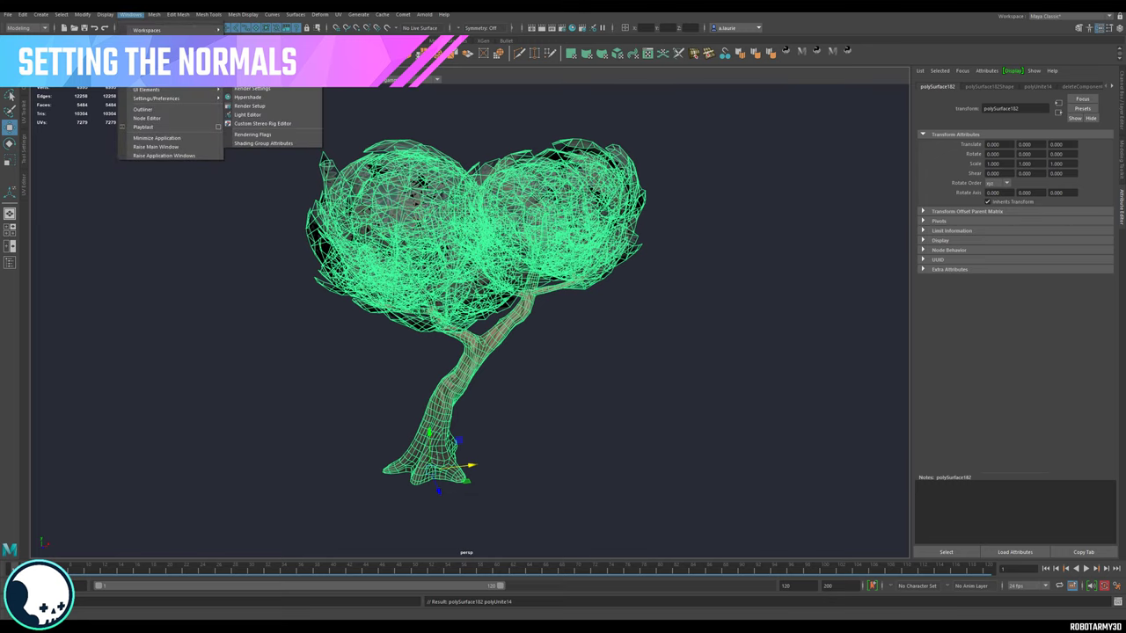
{"action": "left_click", "coordinate": [250, 98]}
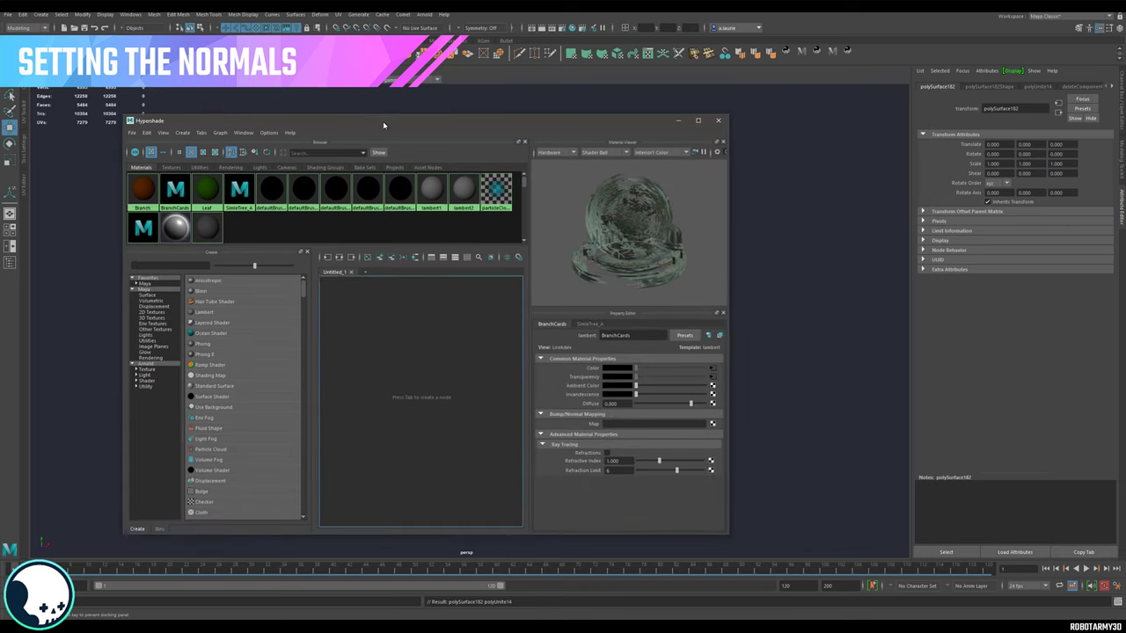
{"action": "left_click_drag", "start_coordinate": [383, 124], "coordinate": [748, 132]}
Step: Select all faces of the combined tree that use the trunk's bark material
{"action": "left_click", "coordinate": [602, 198]}
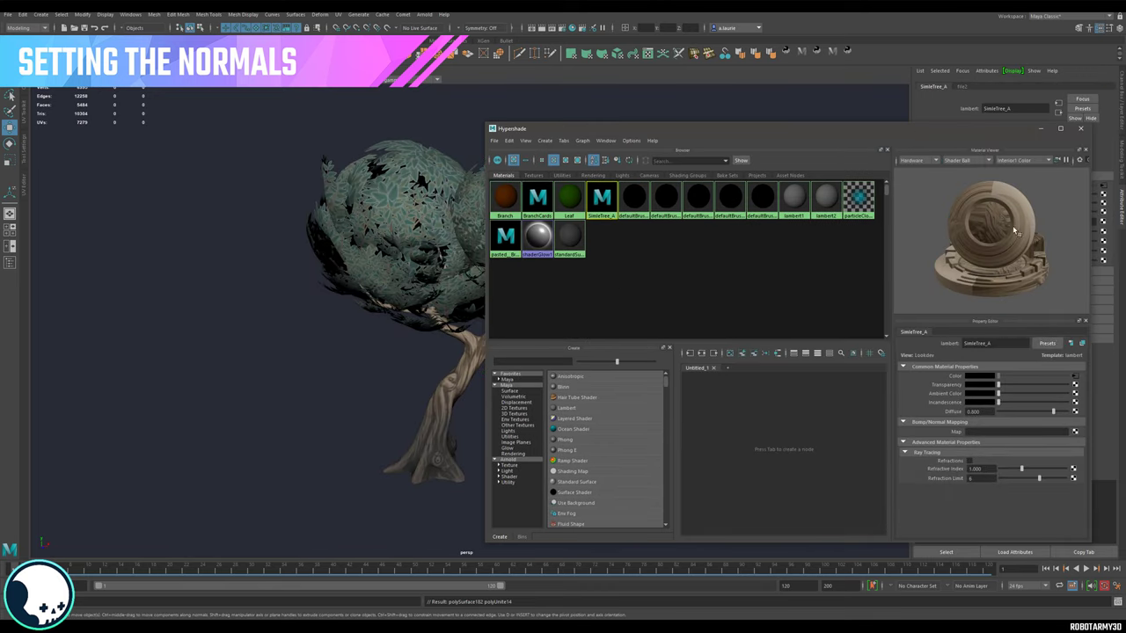
{"action": "left_click_drag", "start_coordinate": [845, 135], "coordinate": [794, 310]}
{"action": "left_click", "coordinate": [475, 315]}
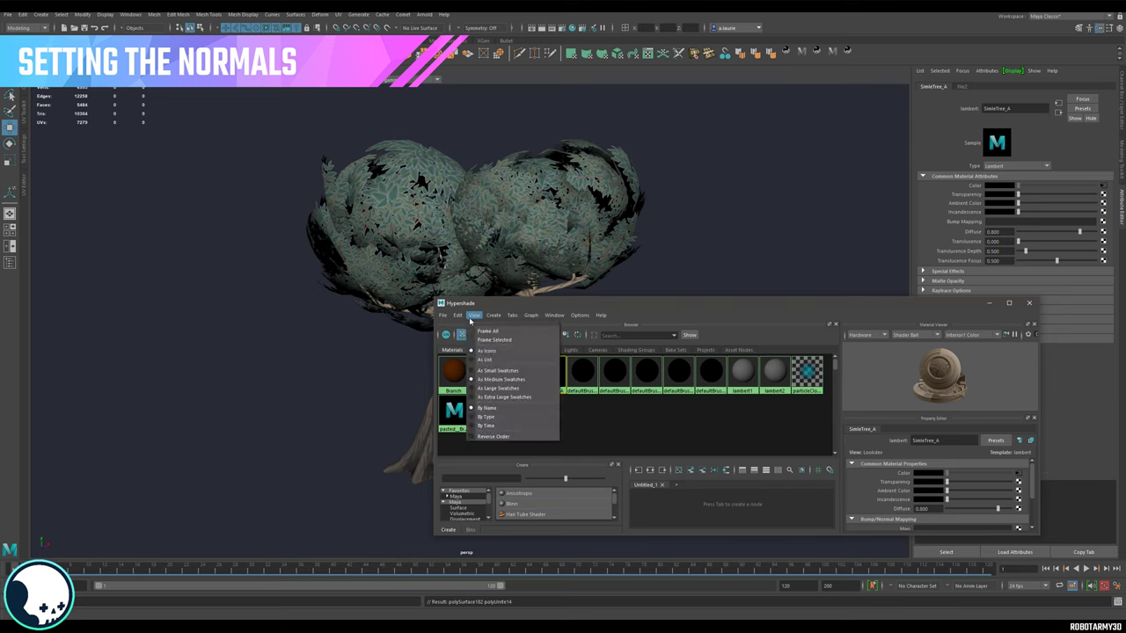
{"action": "mouse_move", "coordinate": [459, 318]}
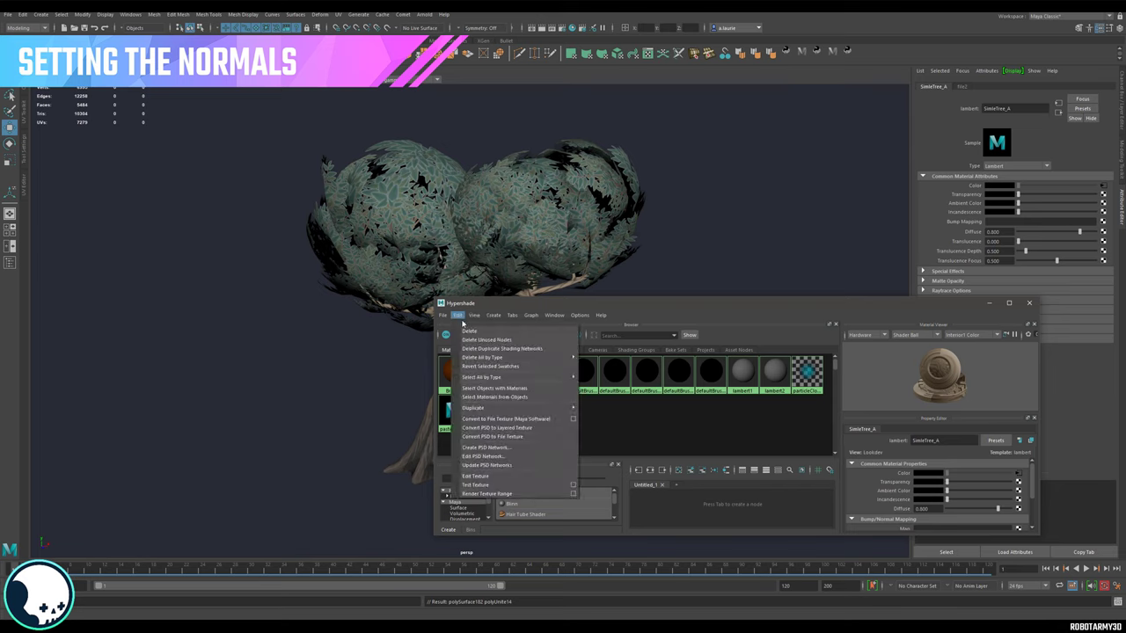
{"action": "left_click", "coordinate": [495, 398]}
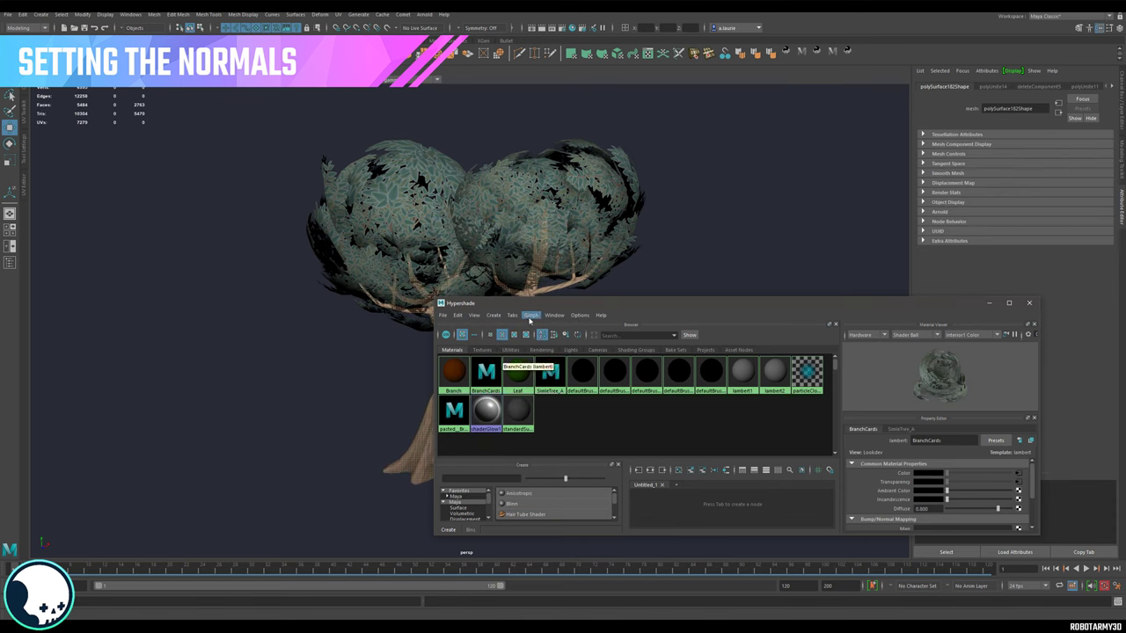
Step: Close the Hypershade, isolate the selected bark faces and pick the trunk in the isolated view
{"action": "left_click_drag", "start_coordinate": [591, 308], "coordinate": [396, 264]}
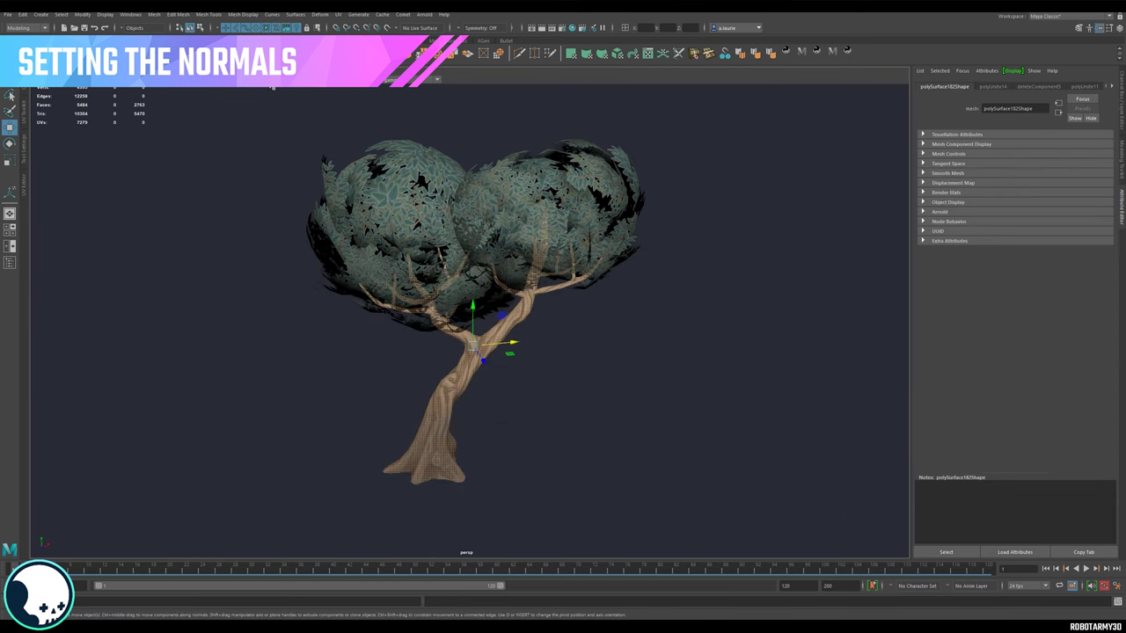
{"action": "left_click", "coordinate": [270, 81]}
{"action": "middle_click_drag", "start_coordinate": [507, 312], "coordinate": [511, 246], "text": "alt"}
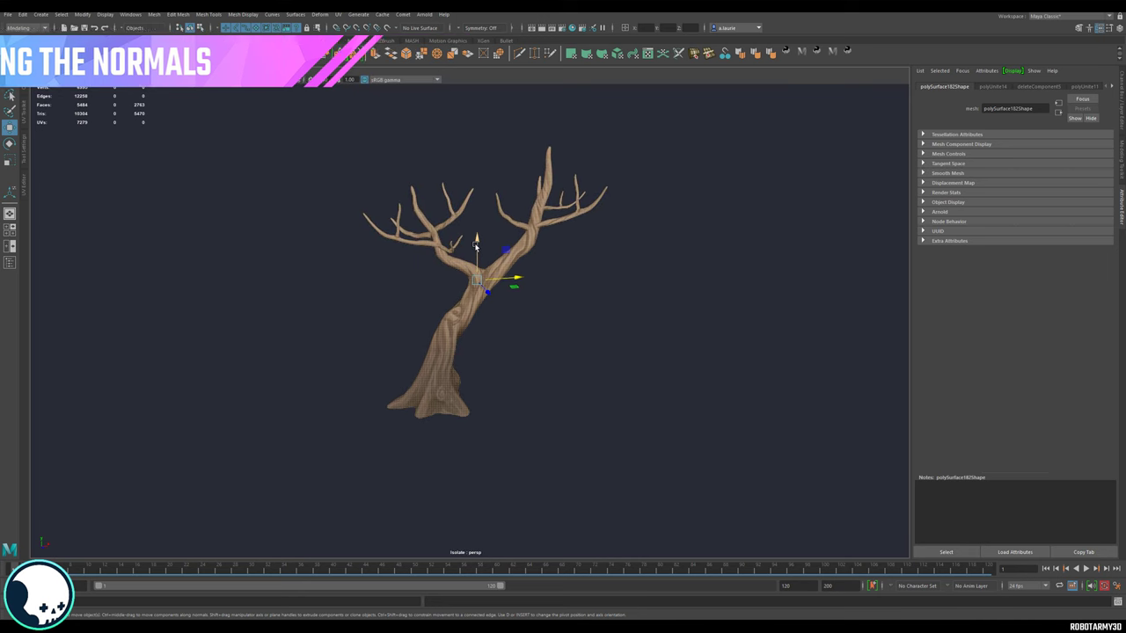
{"action": "left_click", "coordinate": [589, 285]}
{"action": "left_click", "coordinate": [482, 280]}
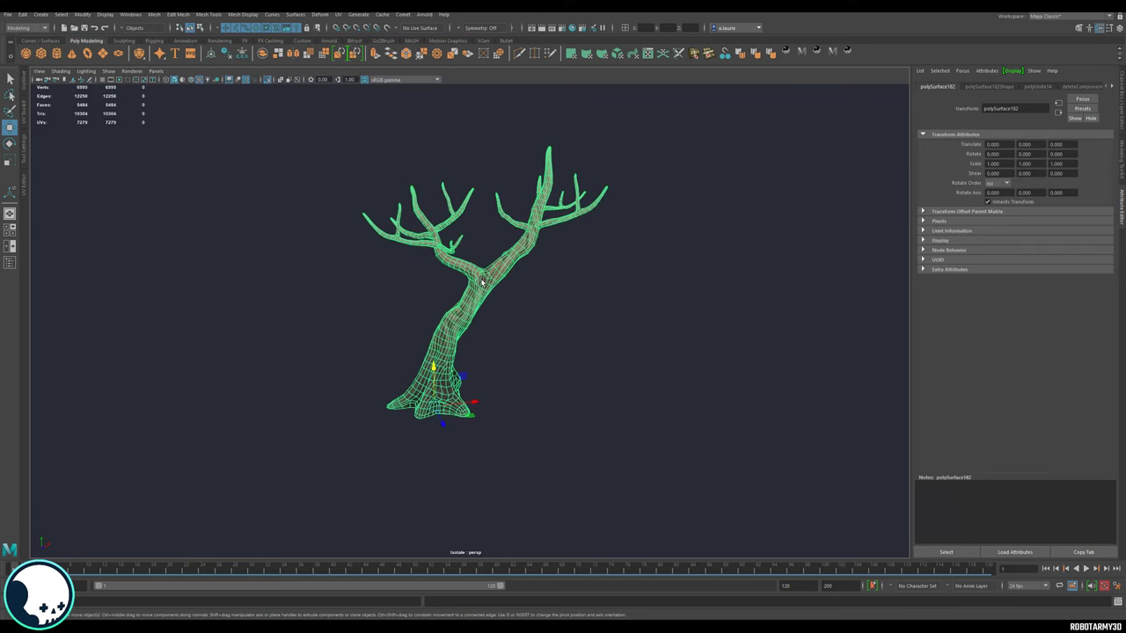
Step: Select all faces of the isolated trunk and branches, and extract them from the combined tree mesh
{"action": "right_click_drag", "start_coordinate": [481, 282], "coordinate": [482, 306]}
{"action": "left_click_drag", "start_coordinate": [293, 98], "coordinate": [747, 476]}
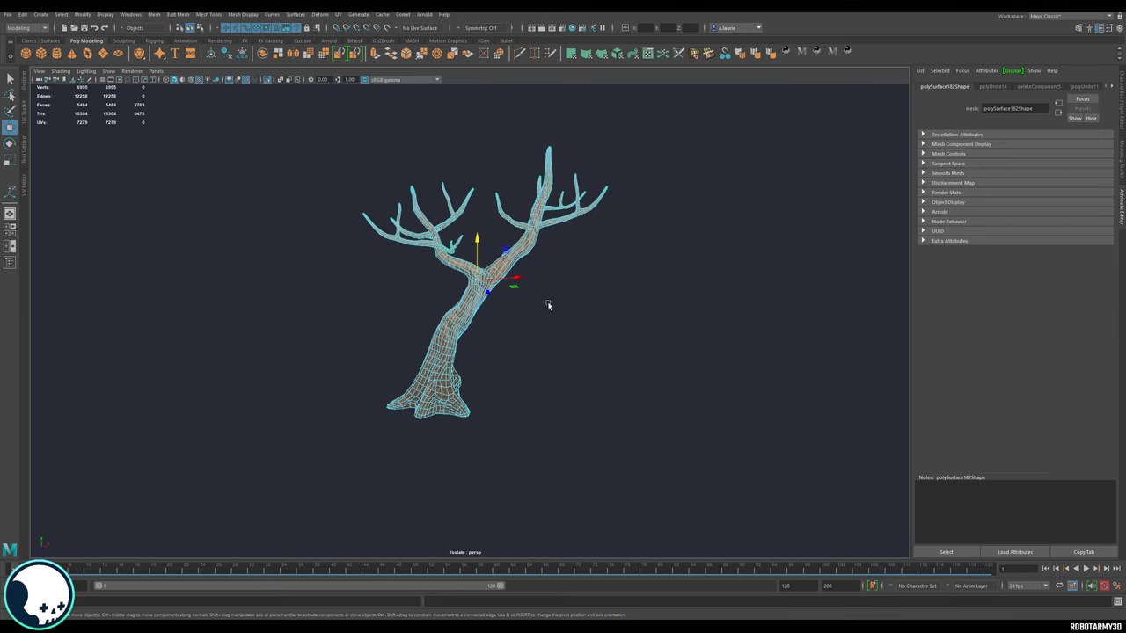
{"action": "left_click", "coordinate": [270, 80]}
{"action": "scroll", "coordinate": [532, 295], "scroll_direction": "up", "scroll_amount": 3}
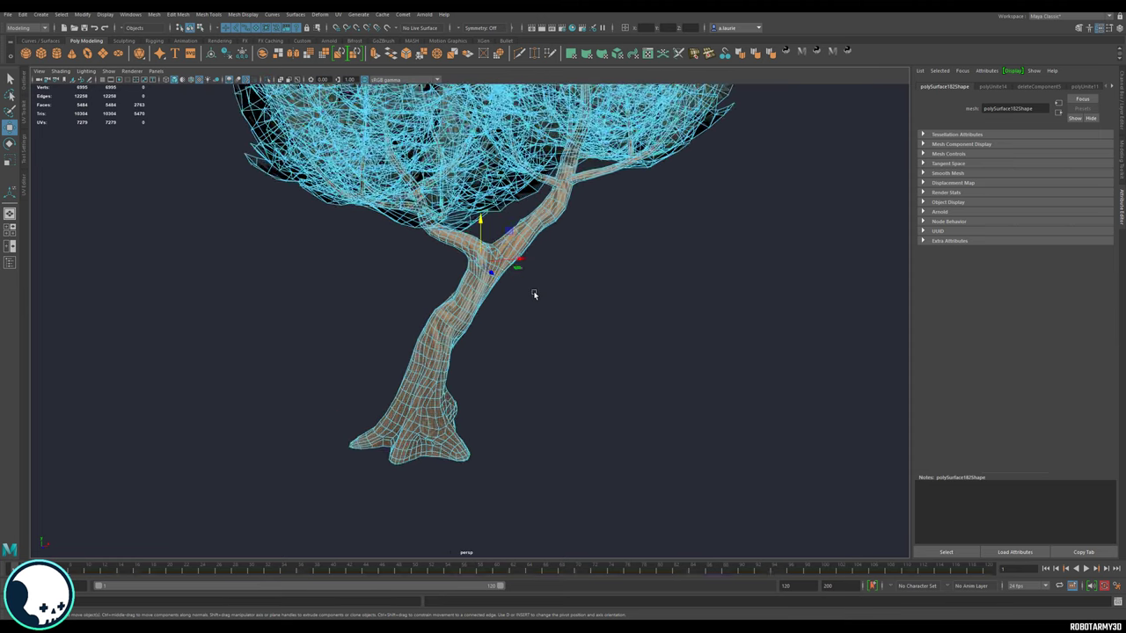
{"action": "left_click_drag", "start_coordinate": [535, 297], "coordinate": [499, 223], "text": "alt"}
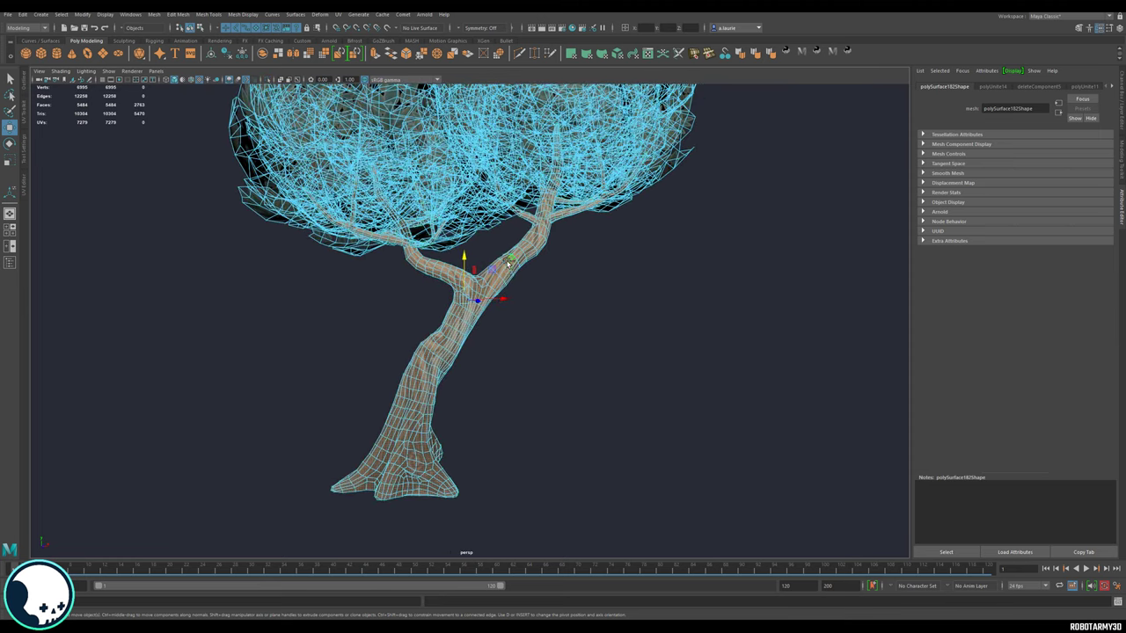
{"action": "right_click", "coordinate": [509, 264], "text": "shift"}
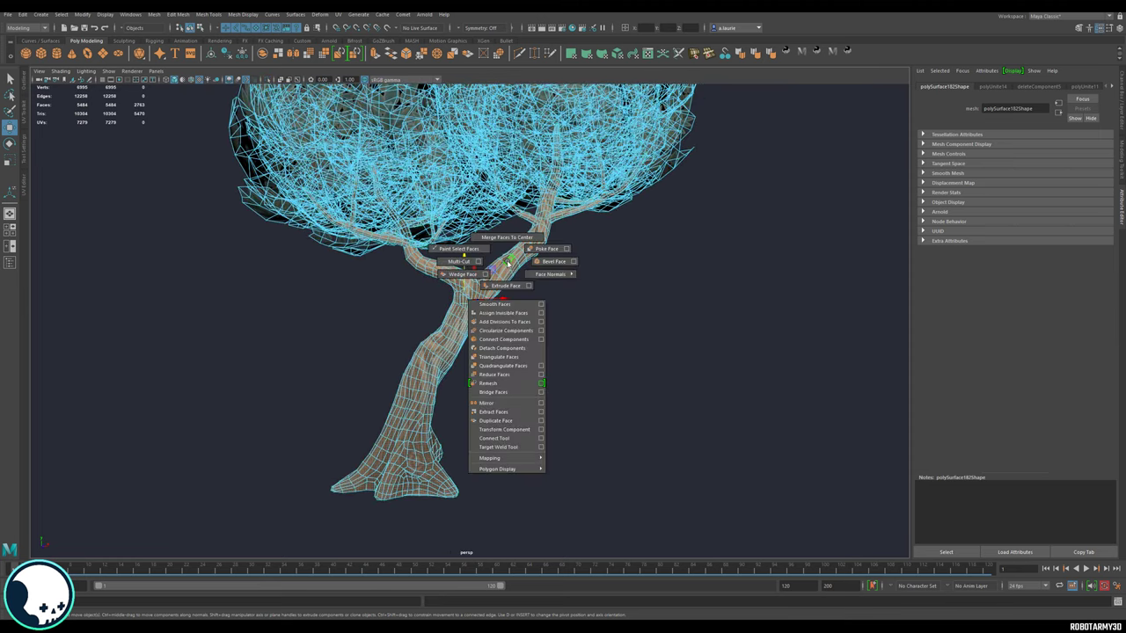
{"action": "left_click", "coordinate": [506, 413]}
Step: Return to object mode and select the extracted trunk and its branch pieces
{"action": "right_click_drag", "start_coordinate": [483, 287], "coordinate": [513, 281]}
{"action": "key", "text": "w"}
{"action": "left_click", "coordinate": [549, 312]}
{"action": "left_click", "coordinate": [484, 295]}
{"action": "scroll", "coordinate": [490, 312], "scroll_direction": "down", "scroll_amount": 3}
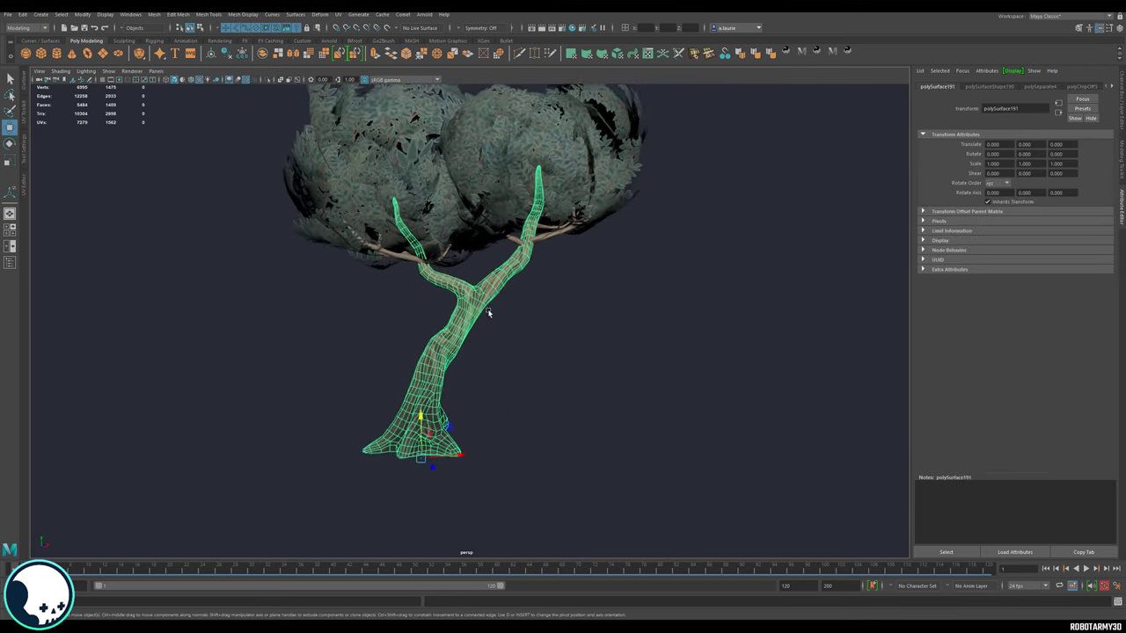
{"action": "left_click_drag", "start_coordinate": [537, 352], "coordinate": [411, 241]}
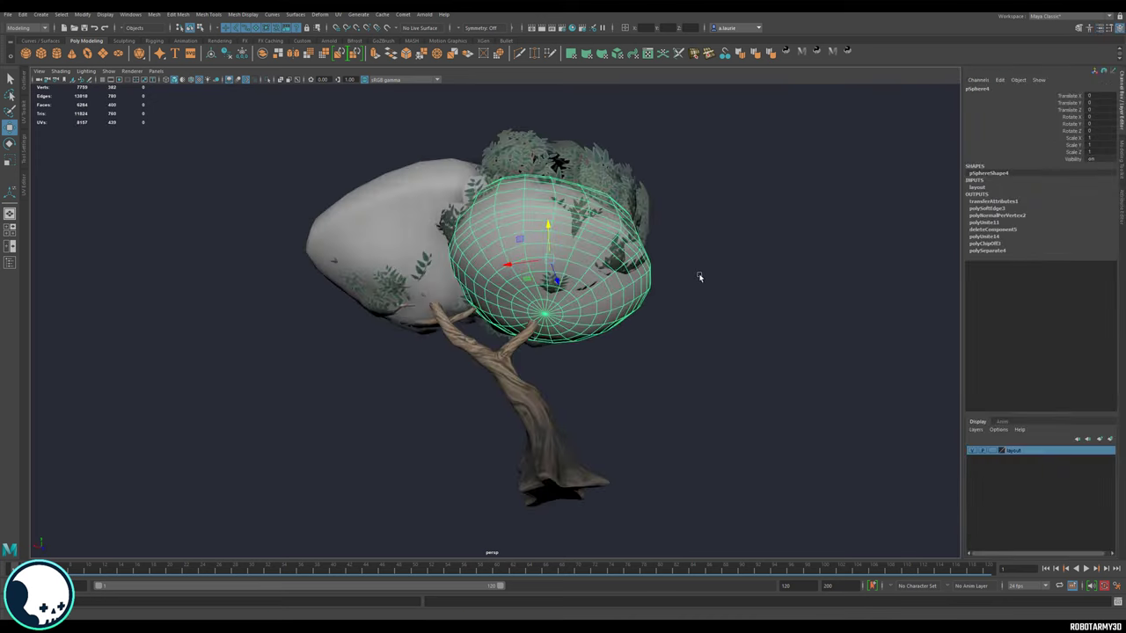
Step: Turn on soft selection and pick a vertex on the outer side of the selected layout sphere
{"action": "left_click_drag", "start_coordinate": [699, 276], "coordinate": [666, 269], "text": "alt"}
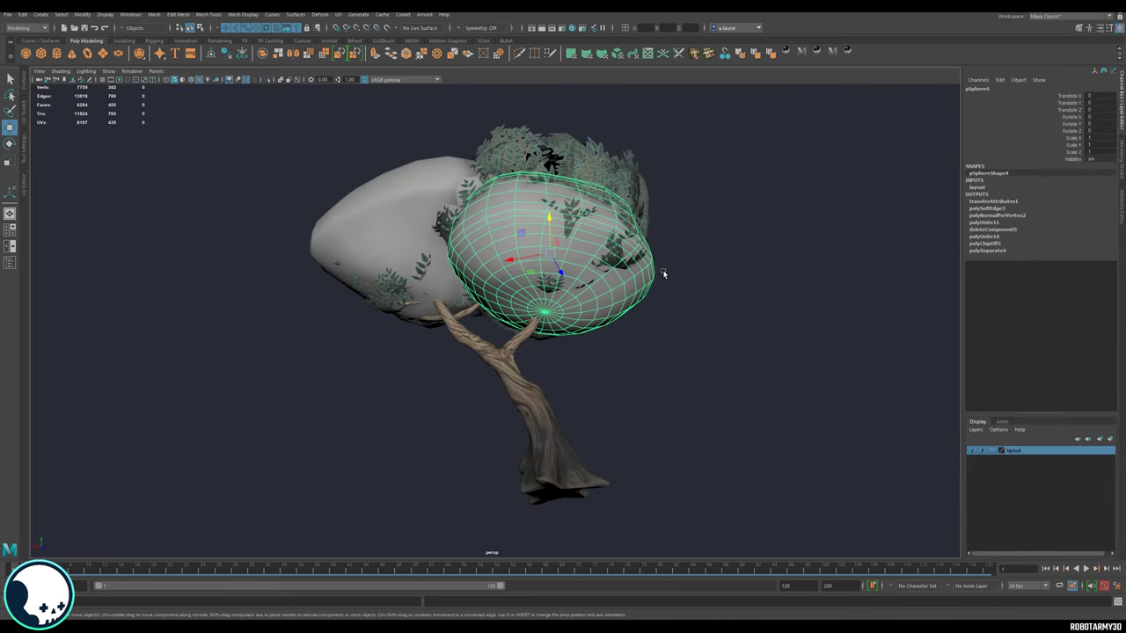
{"action": "right_click_drag", "start_coordinate": [666, 271], "coordinate": [624, 272]}
{"action": "left_click", "coordinate": [660, 274]}
{"action": "left_click_drag", "start_coordinate": [735, 273], "coordinate": [671, 240], "text": "alt"}
{"action": "key", "text": "b"}
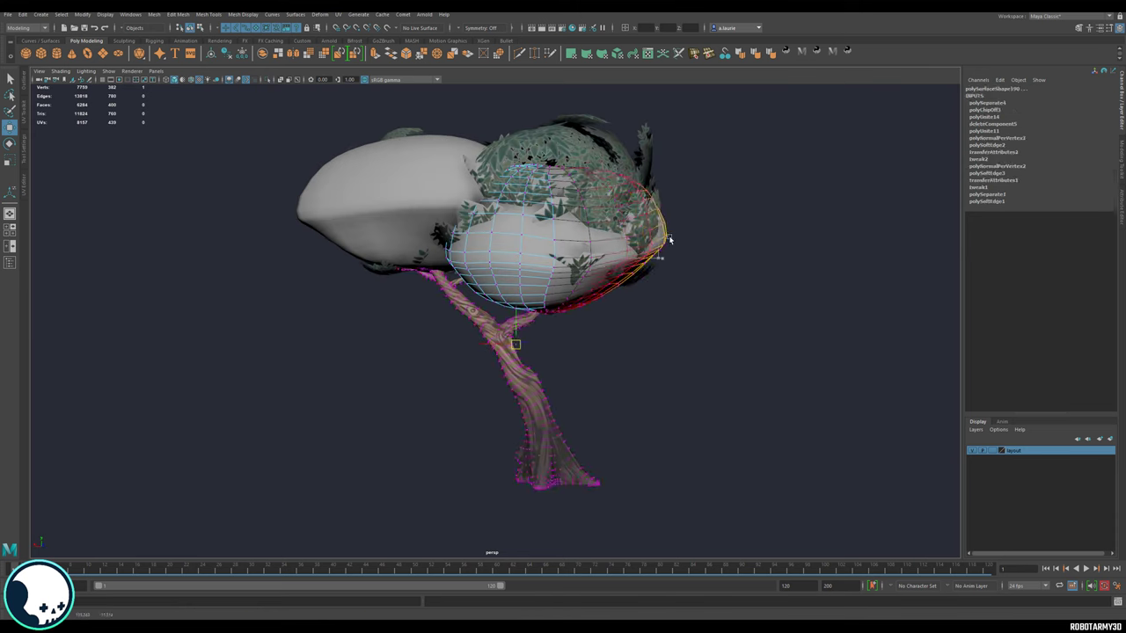
{"action": "left_click_drag", "start_coordinate": [706, 274], "coordinate": [628, 268], "text": "alt"}
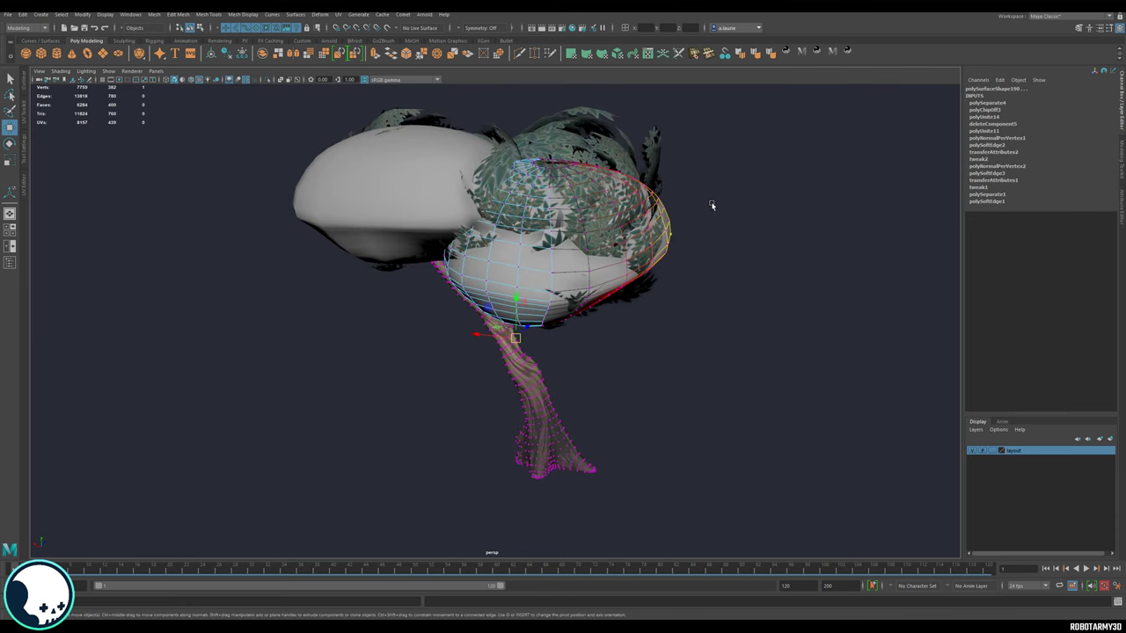
{"action": "right_click_drag", "start_coordinate": [710, 204], "coordinate": [746, 188]}
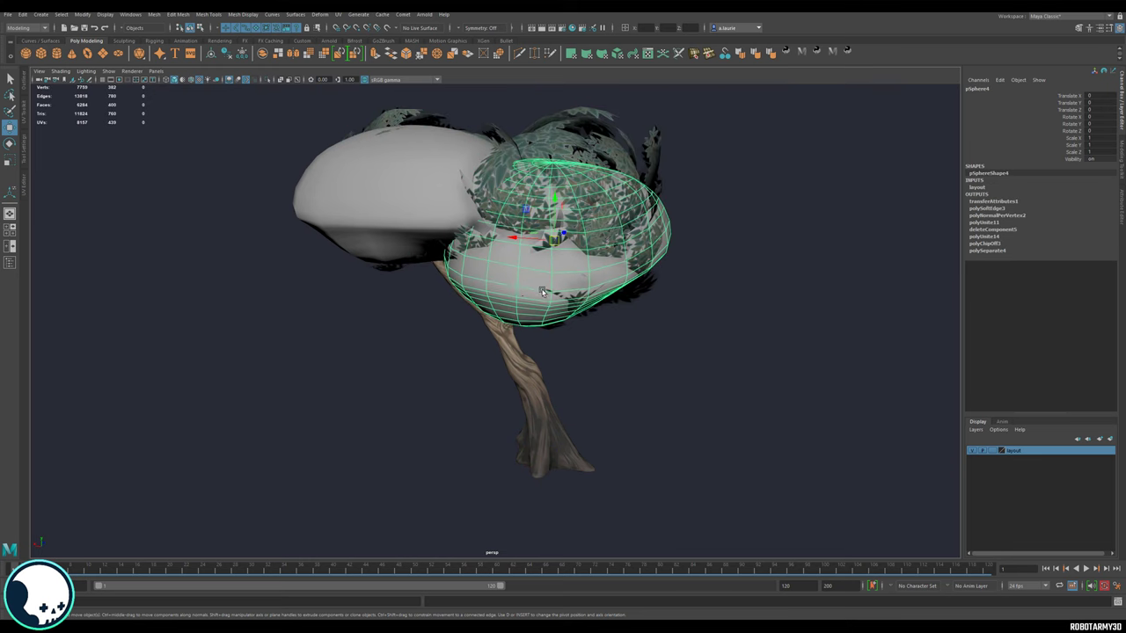
Step: Edit only the sphere's vertices and pull its lower outer side slightly with soft selection
{"action": "right_click_drag", "start_coordinate": [769, 299], "coordinate": [686, 307]}
{"action": "left_click_drag", "start_coordinate": [652, 297], "coordinate": [656, 322], "text": "alt"}
{"action": "left_click", "coordinate": [613, 276]}
{"action": "left_click_drag", "start_coordinate": [624, 278], "coordinate": [635, 292]}
{"action": "key", "text": "w"}
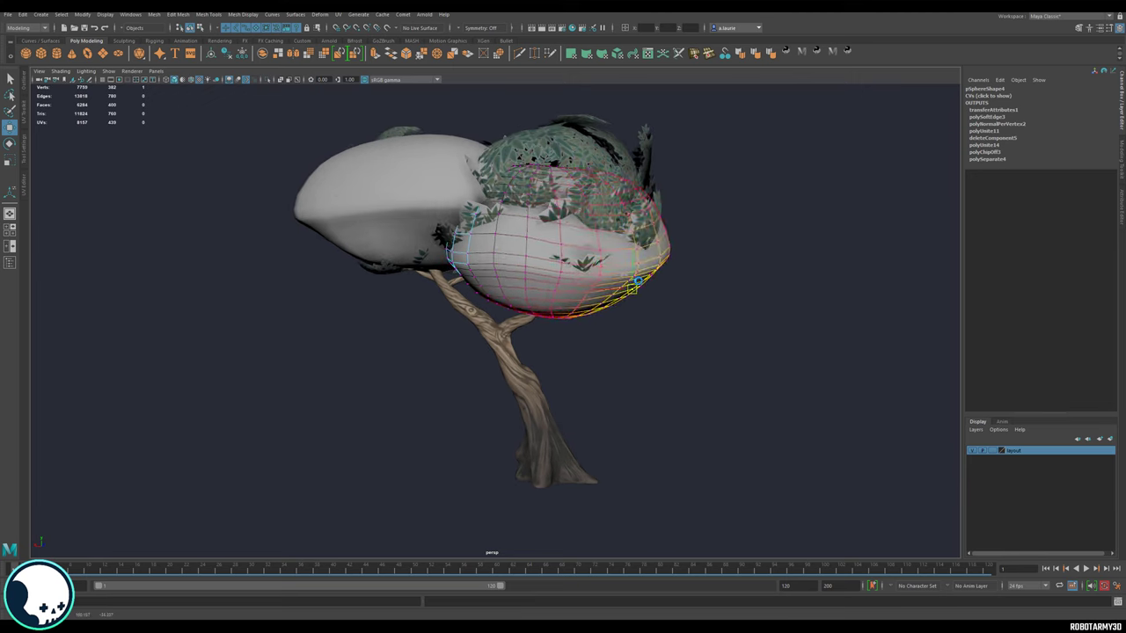
Step: Raise the top of the same sphere with soft selection, adjust its sides and leave vertex editing
{"action": "left_click", "coordinate": [563, 170]}
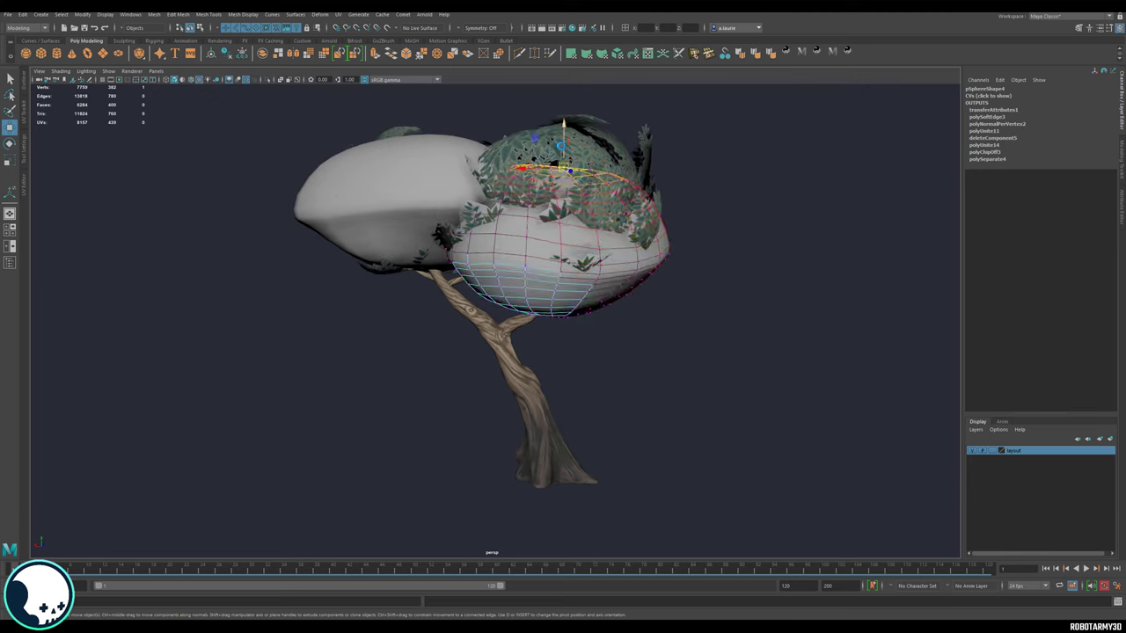
{"action": "left_click_drag", "start_coordinate": [561, 145], "coordinate": [561, 103]}
{"action": "left_click_drag", "start_coordinate": [532, 185], "coordinate": [429, 214], "text": "alt"}
{"action": "left_click", "coordinate": [444, 238]}
{"action": "left_click_drag", "start_coordinate": [656, 227], "coordinate": [635, 170], "text": "alt"}
{"action": "left_click", "coordinate": [626, 201]}
{"action": "key", "text": "F8"}
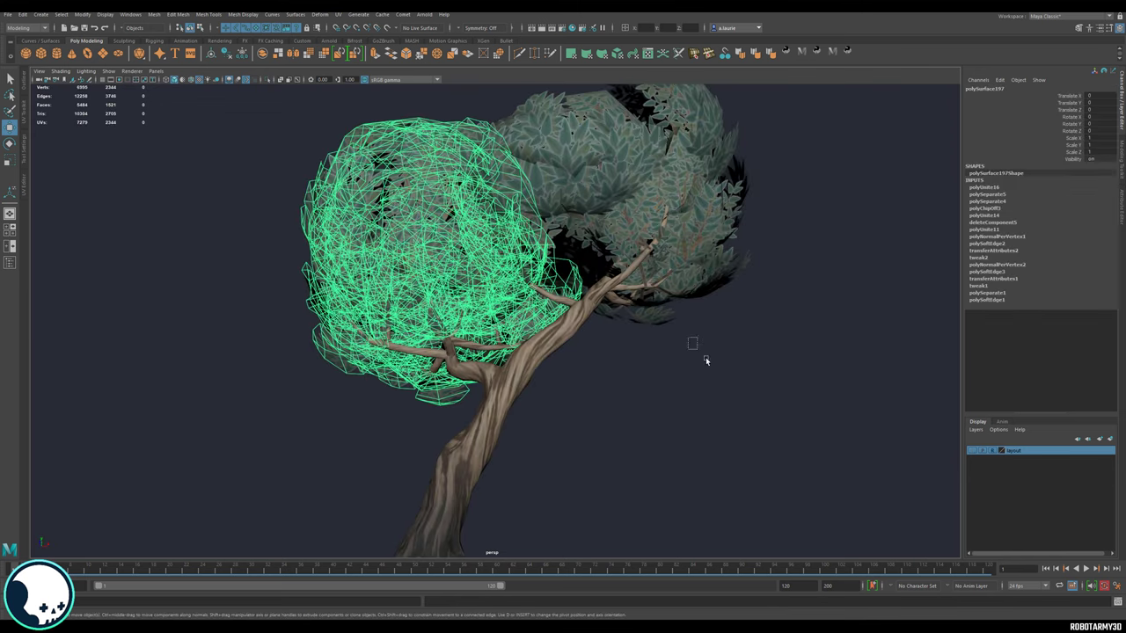
Step: Select the two combined foliage clumps in turn to check that they are separate meshes
{"action": "left_click_drag", "start_coordinate": [706, 359], "coordinate": [709, 362]}
{"action": "right_click_drag", "start_coordinate": [709, 362], "coordinate": [603, 352], "text": "alt"}
{"action": "left_click_drag", "start_coordinate": [603, 352], "coordinate": [639, 347], "text": "alt"}
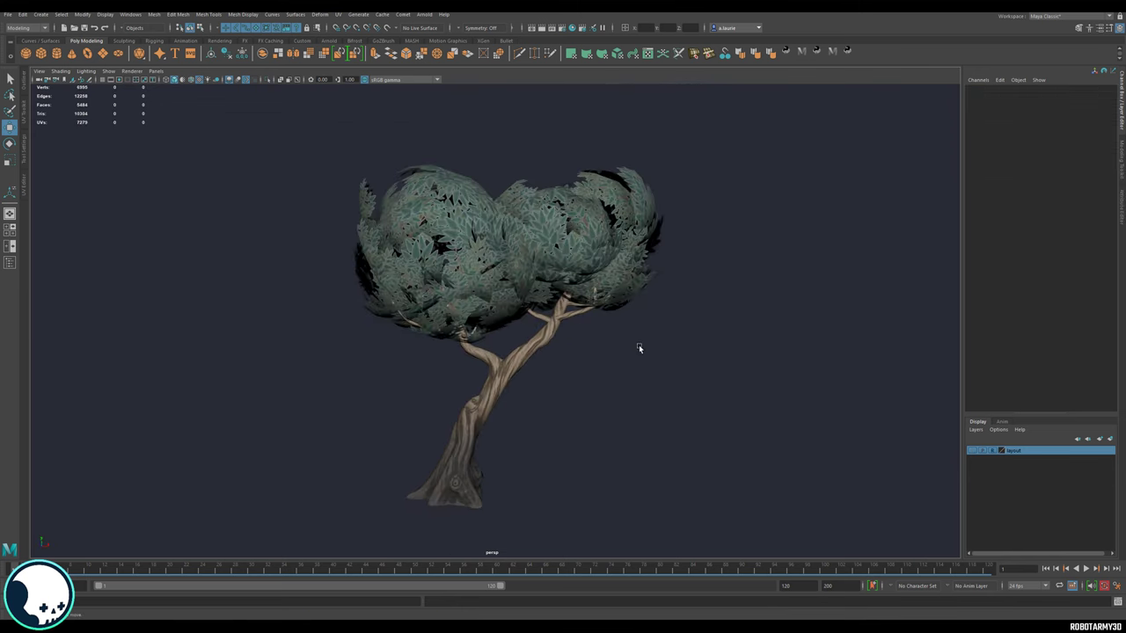
{"action": "middle_click_drag", "start_coordinate": [639, 347], "coordinate": [640, 412], "text": "alt"}
{"action": "left_click", "coordinate": [552, 282]}
{"action": "left_click", "coordinate": [435, 287], "text": "shift"}
{"action": "left_click_drag", "start_coordinate": [647, 365], "coordinate": [637, 332], "text": "alt"}
{"action": "left_click", "coordinate": [677, 410]}
{"action": "left_click", "coordinate": [631, 364]}
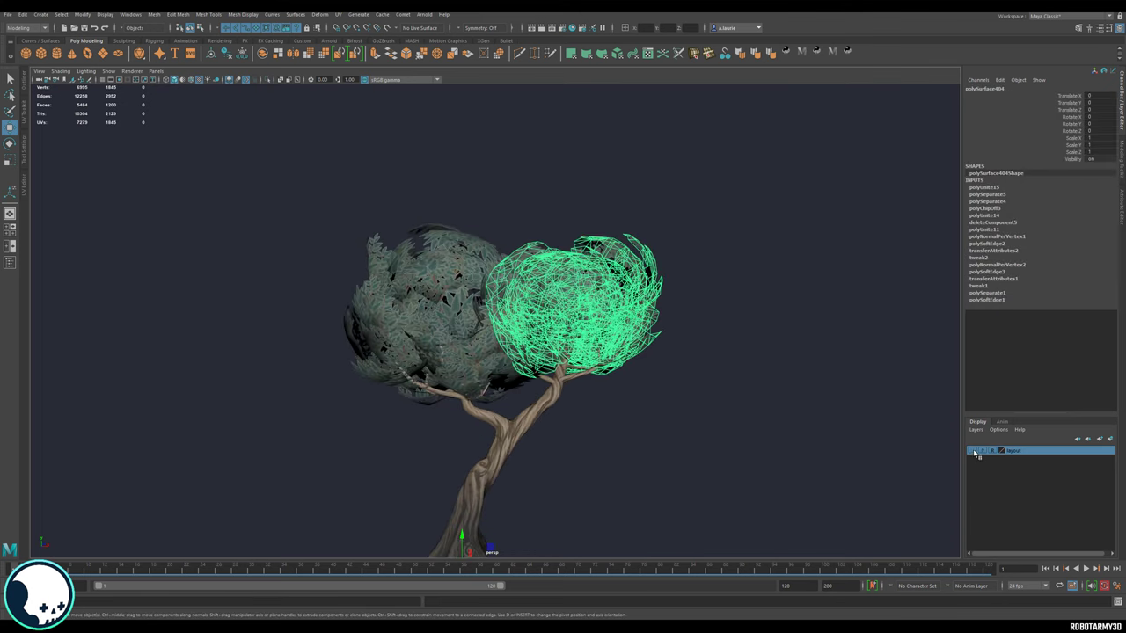
Step: Show the layout layer with its spheres and select the foliage clumps
{"action": "left_click", "coordinate": [973, 451]}
{"action": "left_click", "coordinate": [724, 330]}
{"action": "left_click", "coordinate": [612, 238]}
{"action": "left_click_drag", "start_coordinate": [736, 317], "coordinate": [703, 352], "text": "alt"}
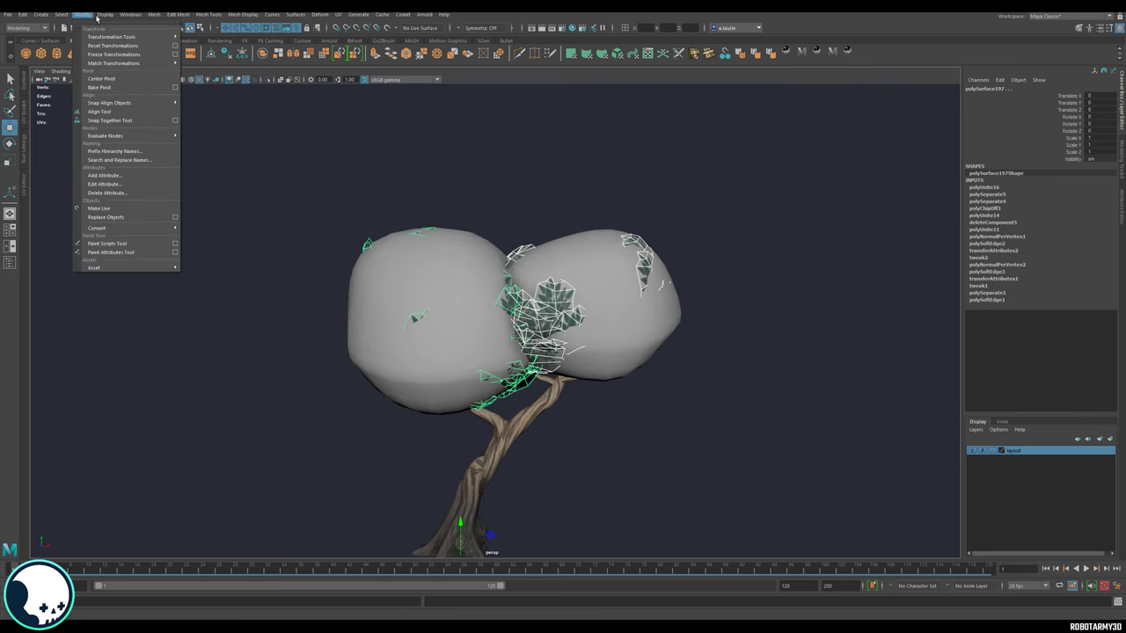
Step: Turn on the vertex normals display for the foliage and layout spheres
{"action": "mouse_move", "coordinate": [103, 16]}
{"action": "mouse_move", "coordinate": [178, 131]}
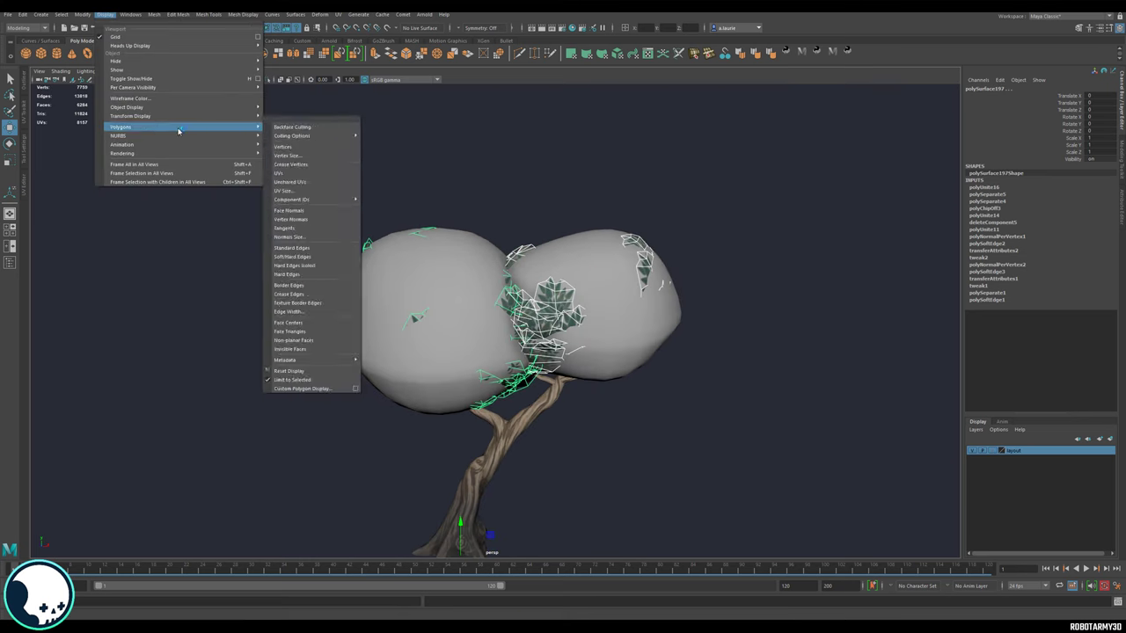
{"action": "left_click", "coordinate": [305, 220]}
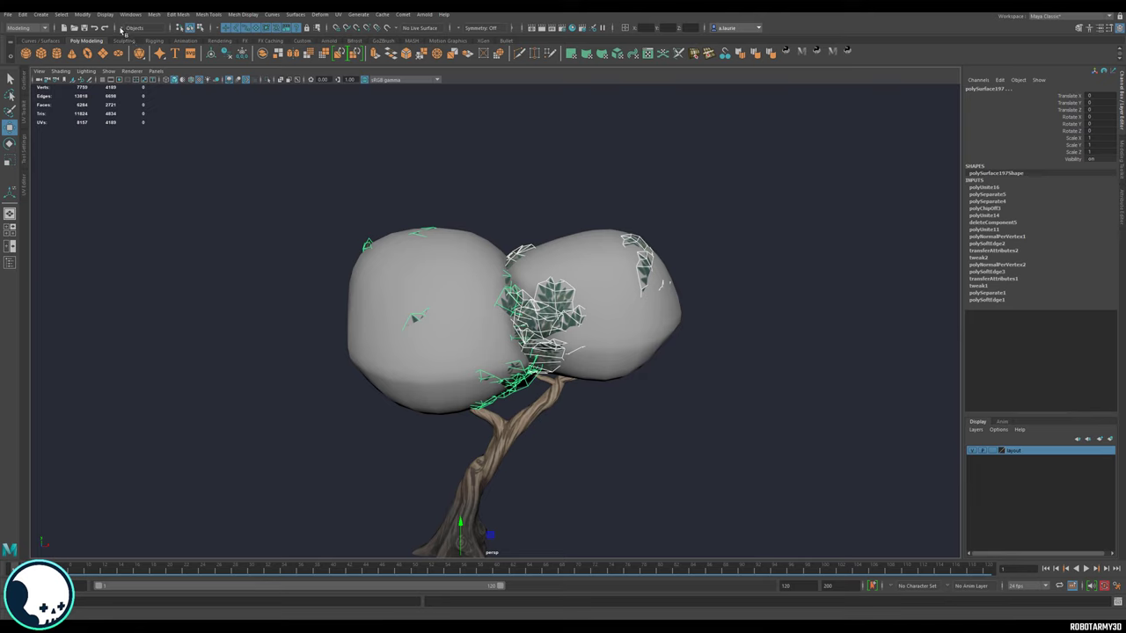
{"action": "left_click", "coordinate": [105, 15]}
{"action": "mouse_move", "coordinate": [172, 129]}
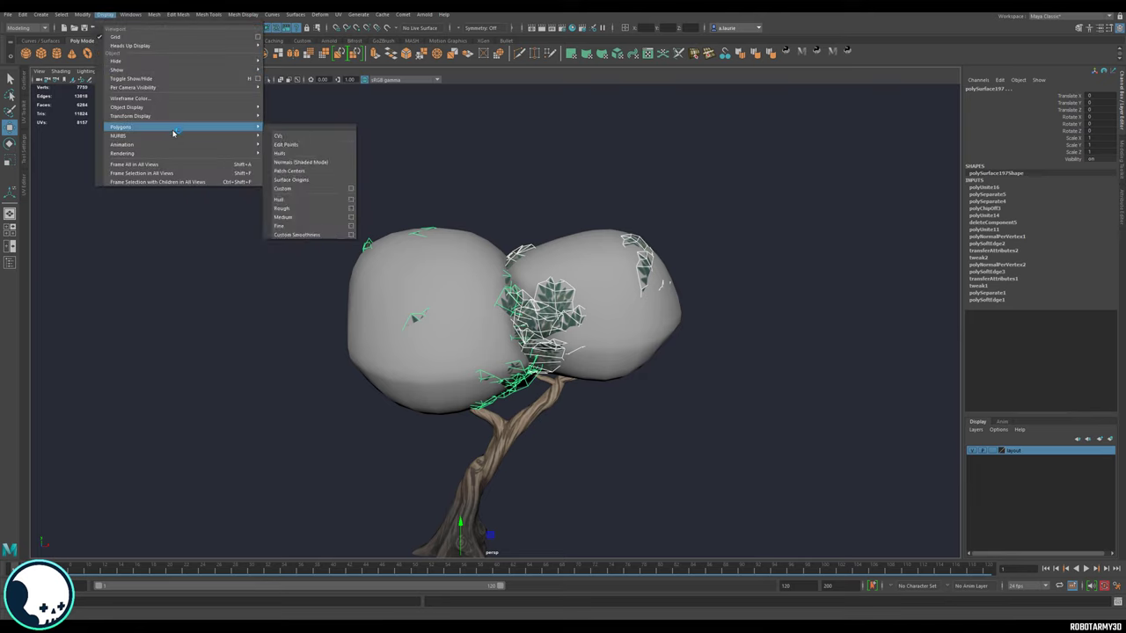
{"action": "left_click", "coordinate": [303, 240]}
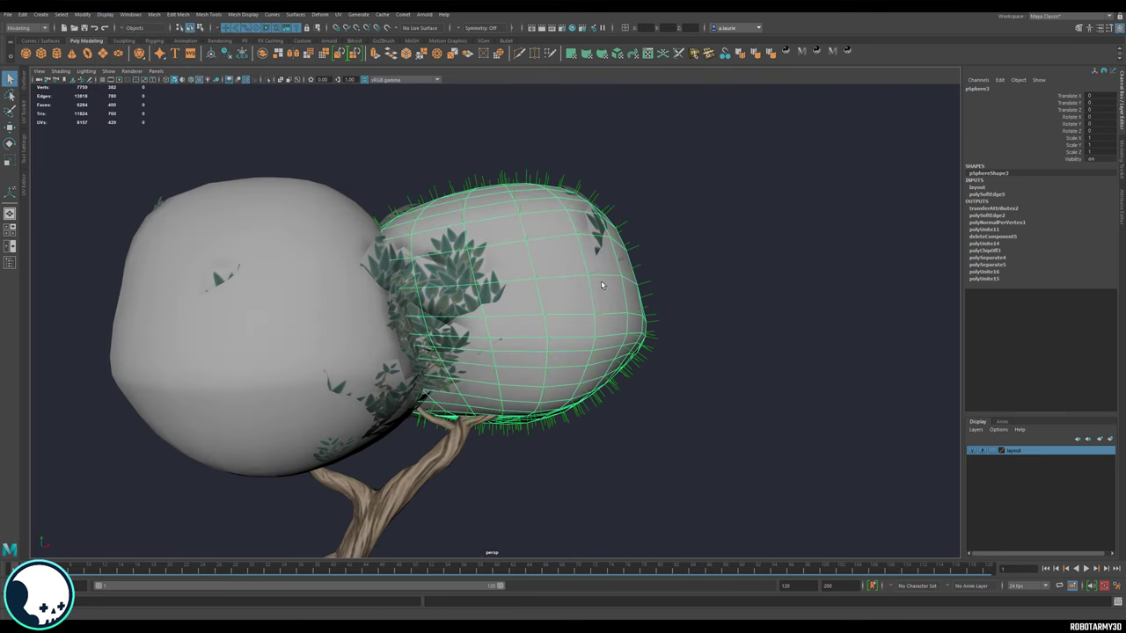
Step: Transfer only the vertex normals from the right sphere to its foliage clump, using Local sample space and the Closest to point search method
{"action": "left_click_drag", "start_coordinate": [711, 312], "coordinate": [576, 270], "text": "alt"}
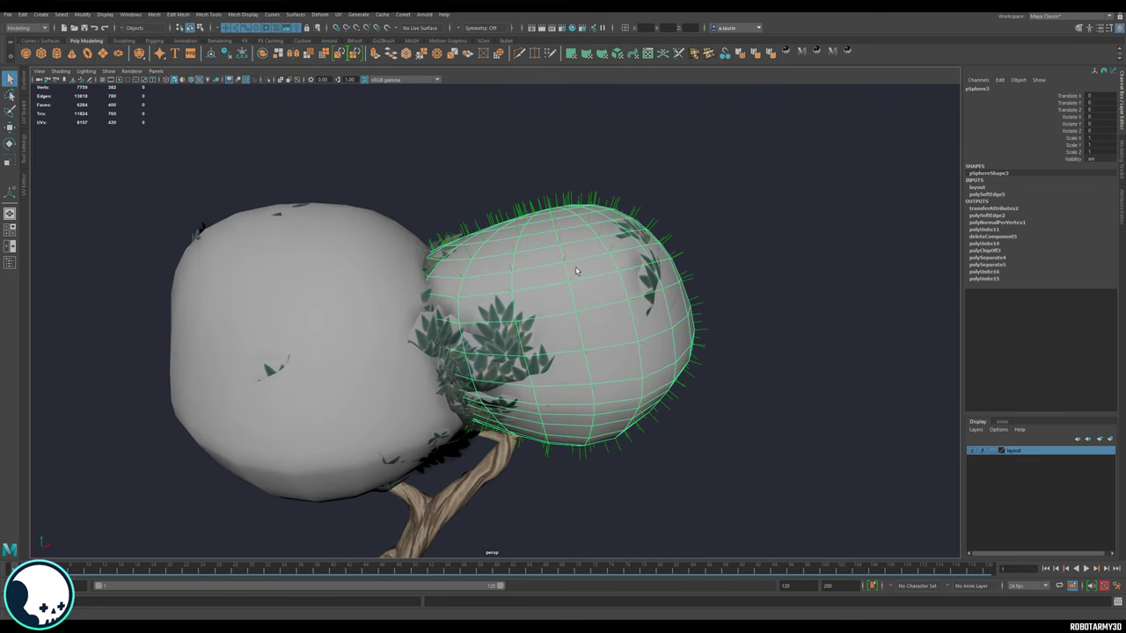
{"action": "left_click", "coordinate": [498, 335], "text": "shift"}
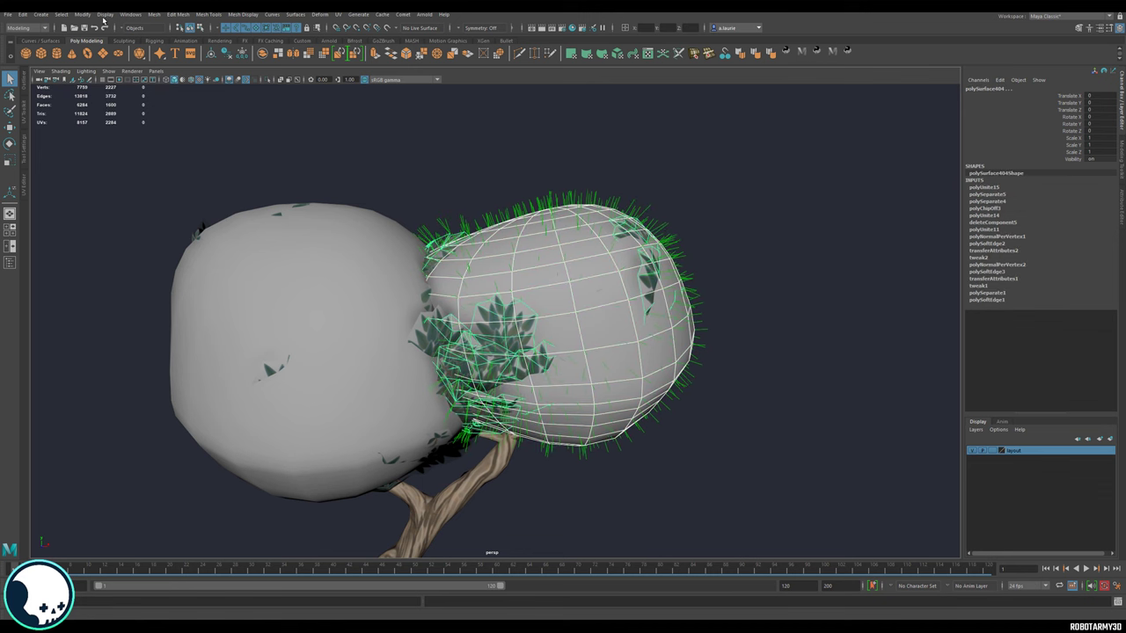
{"action": "left_click", "coordinate": [83, 14]}
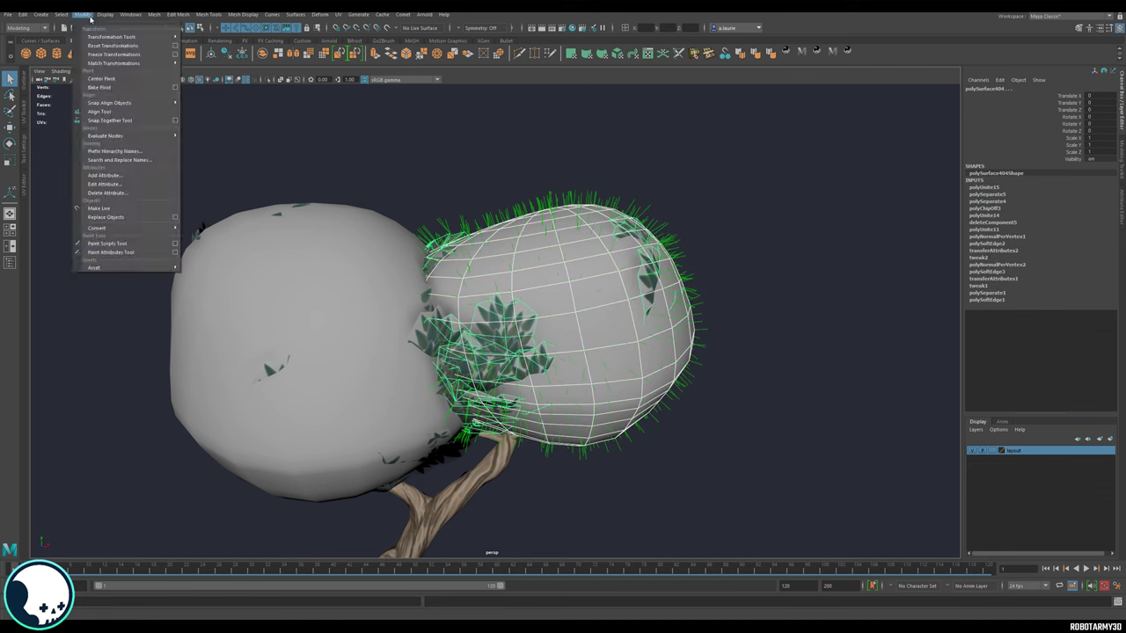
{"action": "left_click", "coordinate": [89, 15]}
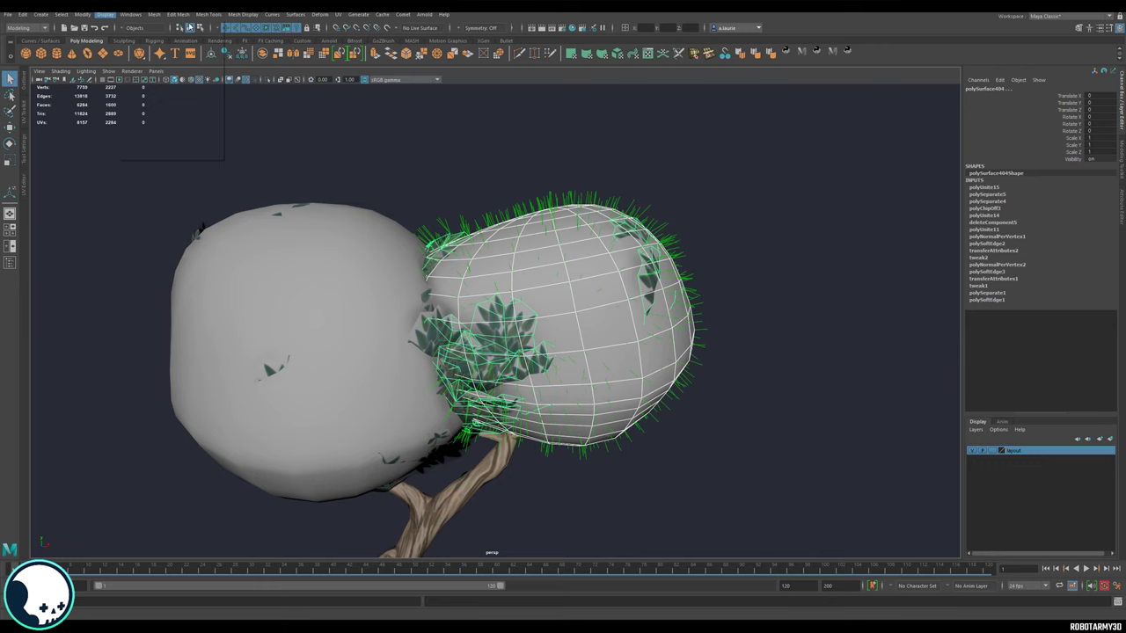
{"action": "left_click", "coordinate": [151, 15]}
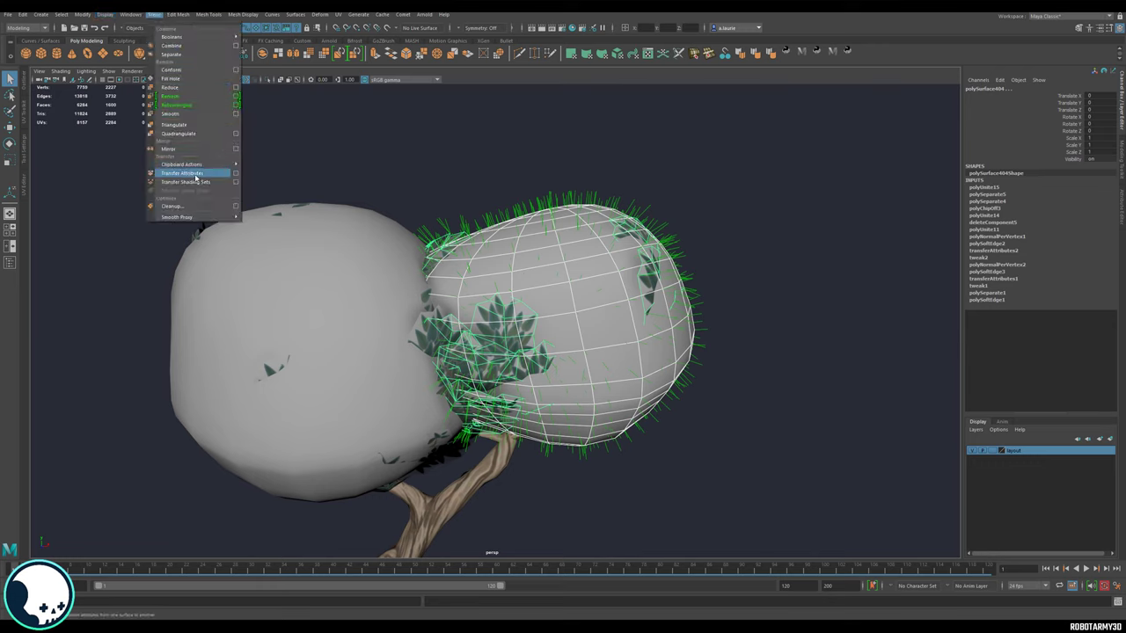
{"action": "left_click", "coordinate": [236, 173]}
{"action": "left_click_drag", "start_coordinate": [211, 170], "coordinate": [826, 111]}
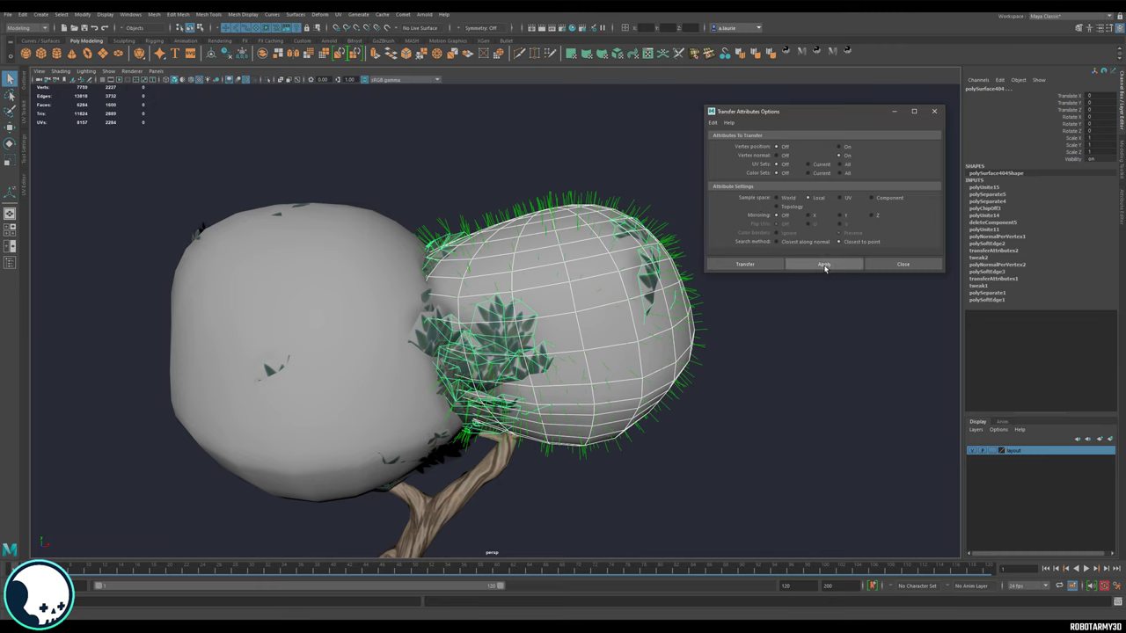
{"action": "left_click", "coordinate": [824, 265]}
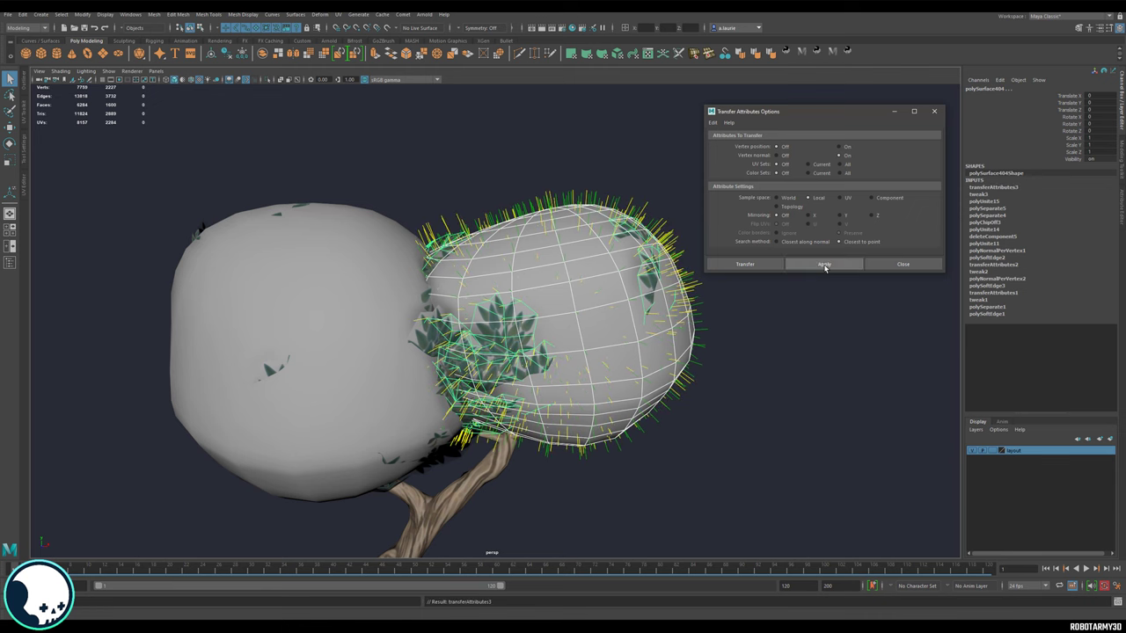
Step: Isolate the right foliage clump and inspect its shading and transferred vertex normals
{"action": "left_click_drag", "start_coordinate": [563, 221], "coordinate": [575, 186], "text": "alt"}
{"action": "right_click_drag", "start_coordinate": [560, 221], "coordinate": [605, 210]}
{"action": "left_click", "coordinate": [687, 259]}
{"action": "left_click", "coordinate": [533, 273]}
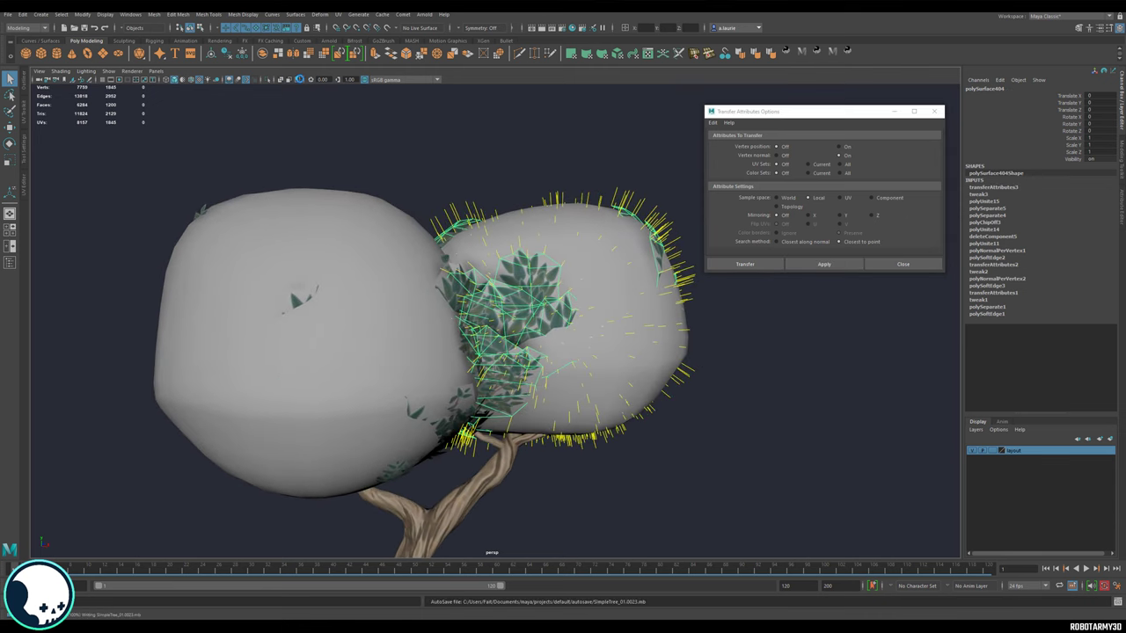
{"action": "left_click", "coordinate": [270, 81]}
{"action": "left_click", "coordinate": [583, 152]}
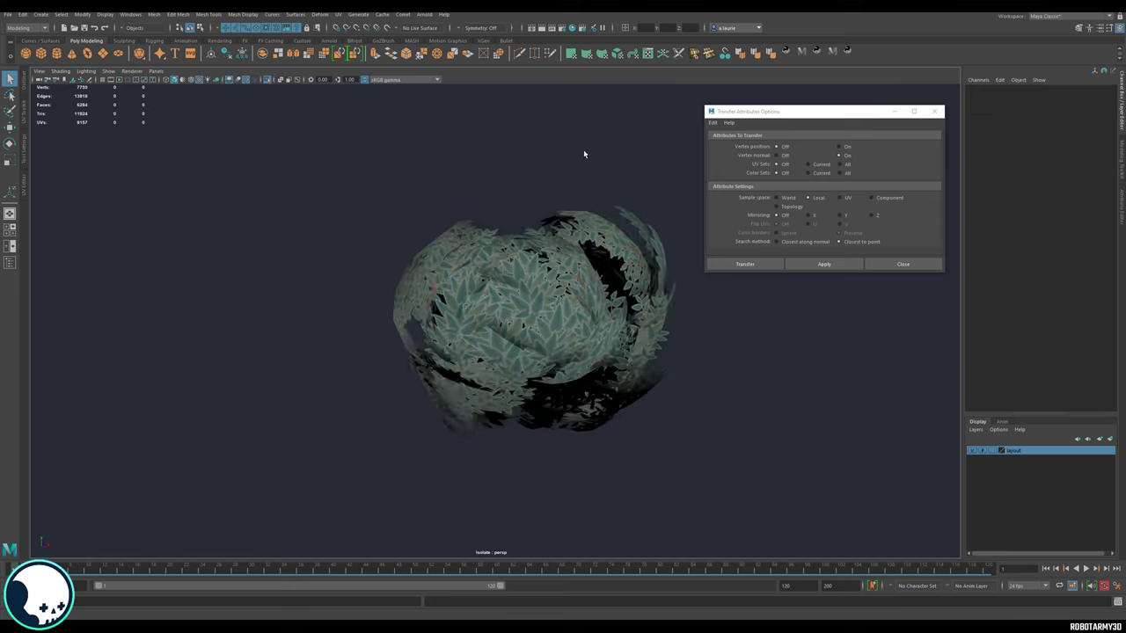
{"action": "left_click", "coordinate": [535, 270]}
{"action": "left_click_drag", "start_coordinate": [556, 197], "coordinate": [588, 199], "text": "alt"}
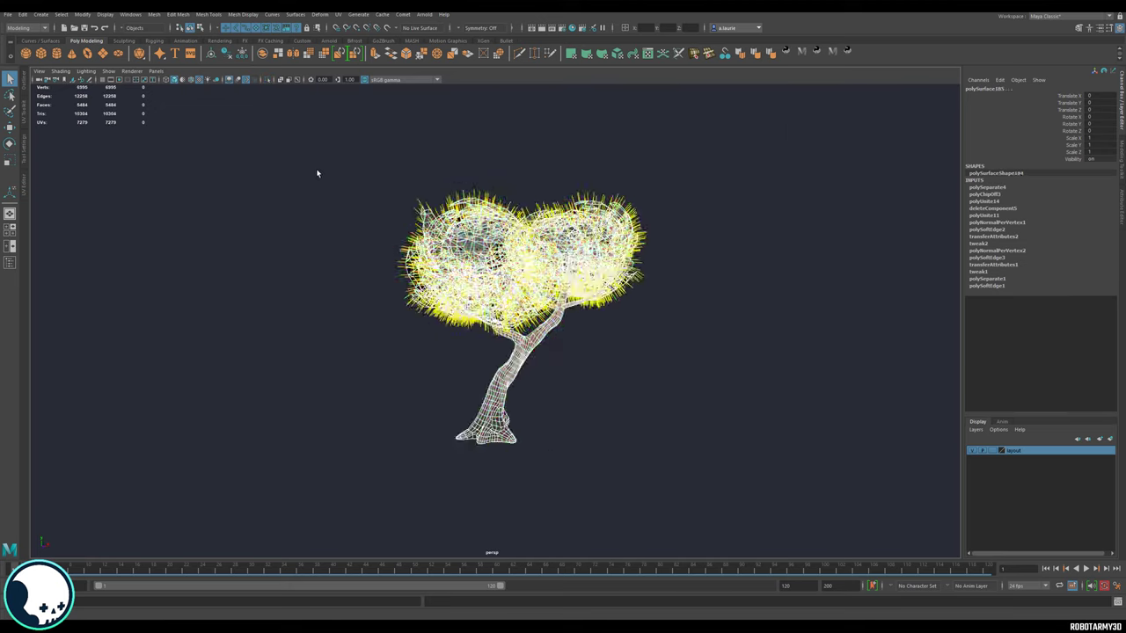
Step: Combine the trunk, branches and both foliage clumps into a single tree mesh
{"action": "key", "text": "ctrl+z"}
{"action": "left_click_drag", "start_coordinate": [318, 130], "coordinate": [646, 333]}
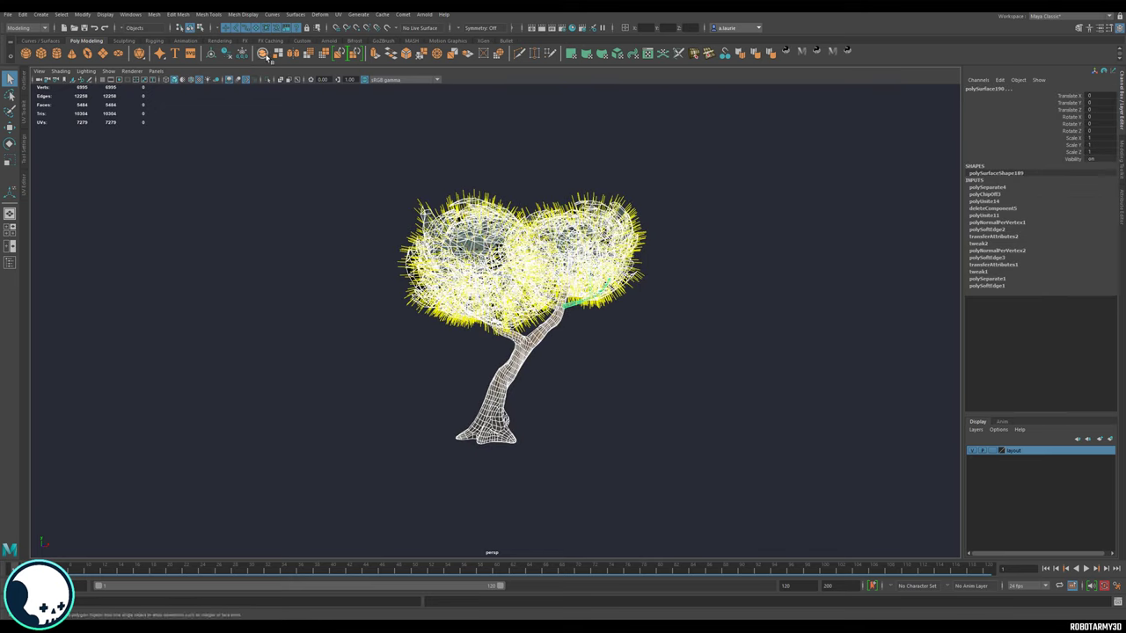
{"action": "key", "text": "g"}
{"action": "scroll", "coordinate": [553, 425], "scroll_direction": "up", "scroll_amount": 2}
{"action": "middle_click_drag", "start_coordinate": [562, 396], "coordinate": [579, 300], "text": "alt"}
{"action": "key", "text": "w"}
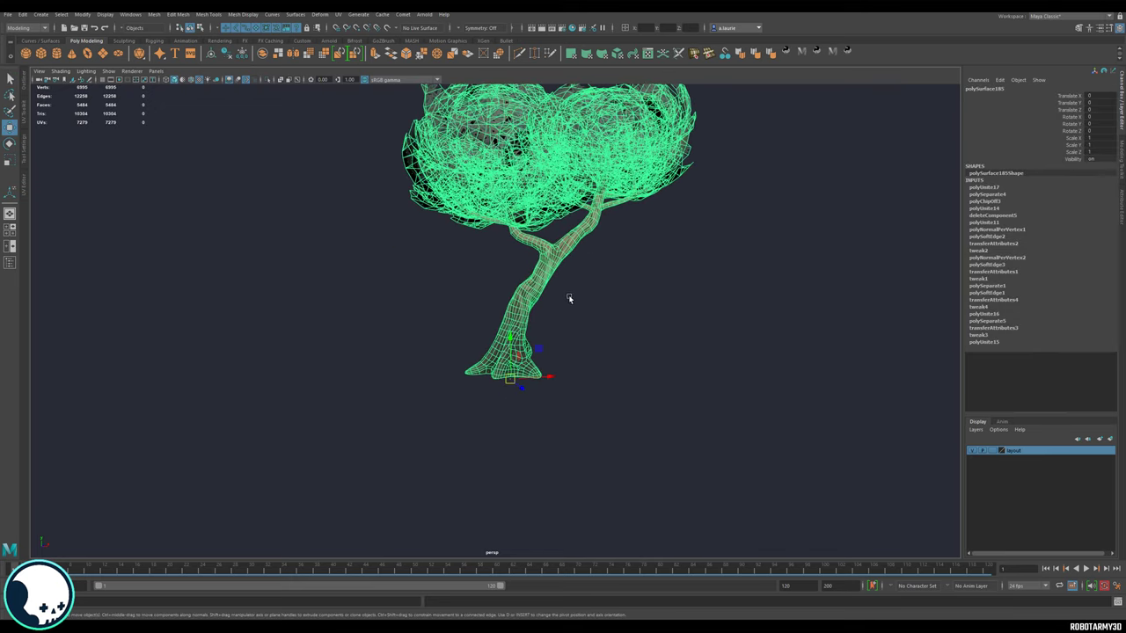
Step: Try to move the combined tree mesh upward along the Y axis, and undo the move
{"action": "left_click_drag", "start_coordinate": [597, 431], "coordinate": [705, 412], "text": "alt"}
{"action": "left_click_drag", "start_coordinate": [564, 398], "coordinate": [524, 452], "text": "alt"}
{"action": "scroll", "coordinate": [524, 452], "scroll_direction": "up", "scroll_amount": 5}
{"action": "key", "text": "d"}
{"action": "left_click_drag", "start_coordinate": [518, 387], "coordinate": [518, 378]}
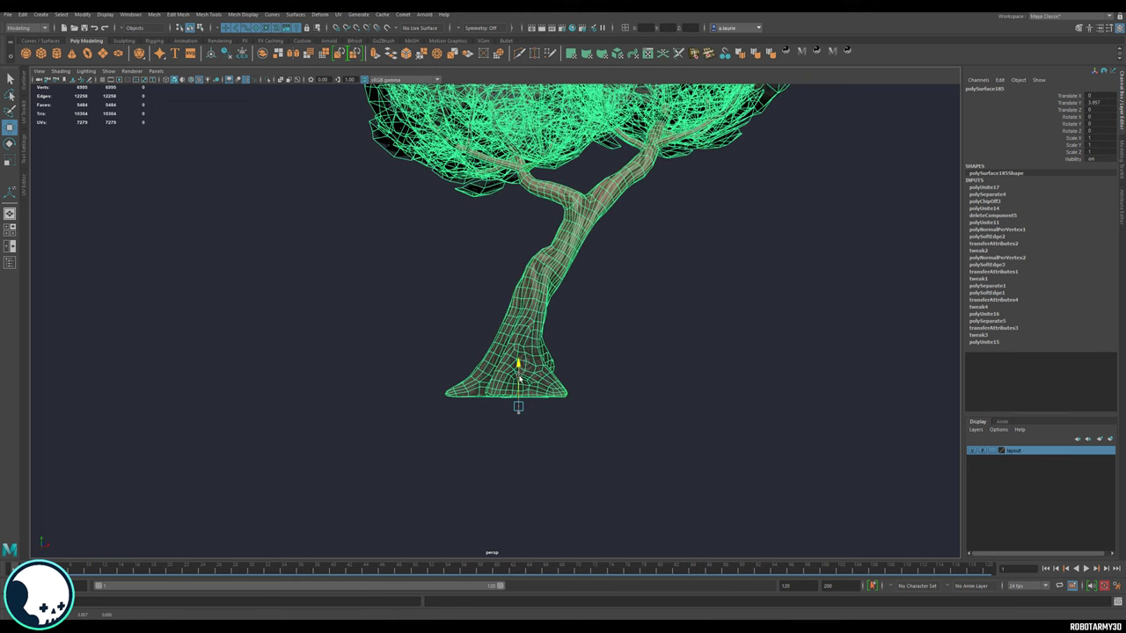
{"action": "key", "text": "ctrl+z"}
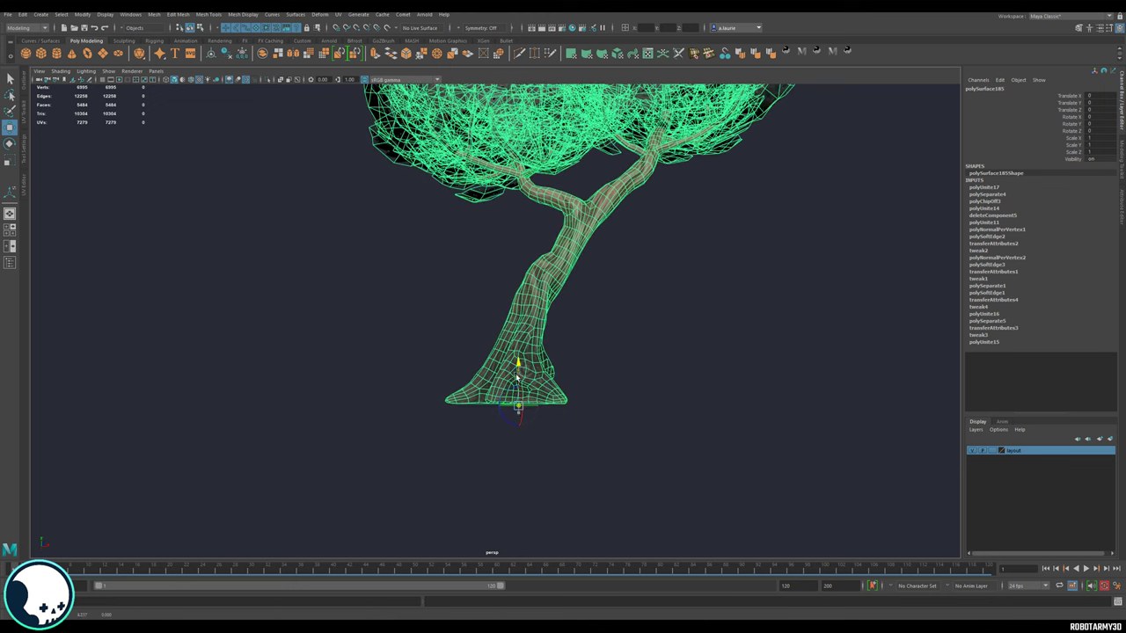
{"action": "mouse_move", "coordinate": [541, 391]}
{"action": "left_mouse_down", "text": "alt"}
{"action": "mouse_move", "coordinate": [602, 389]}
{"action": "mouse_move", "coordinate": [618, 406]}
{"action": "mouse_move", "coordinate": [733, 414]}
{"action": "mouse_move", "coordinate": [543, 410]}
{"action": "mouse_move", "coordinate": [524, 390]}
{"action": "left_mouse_up", "text": "alt"}
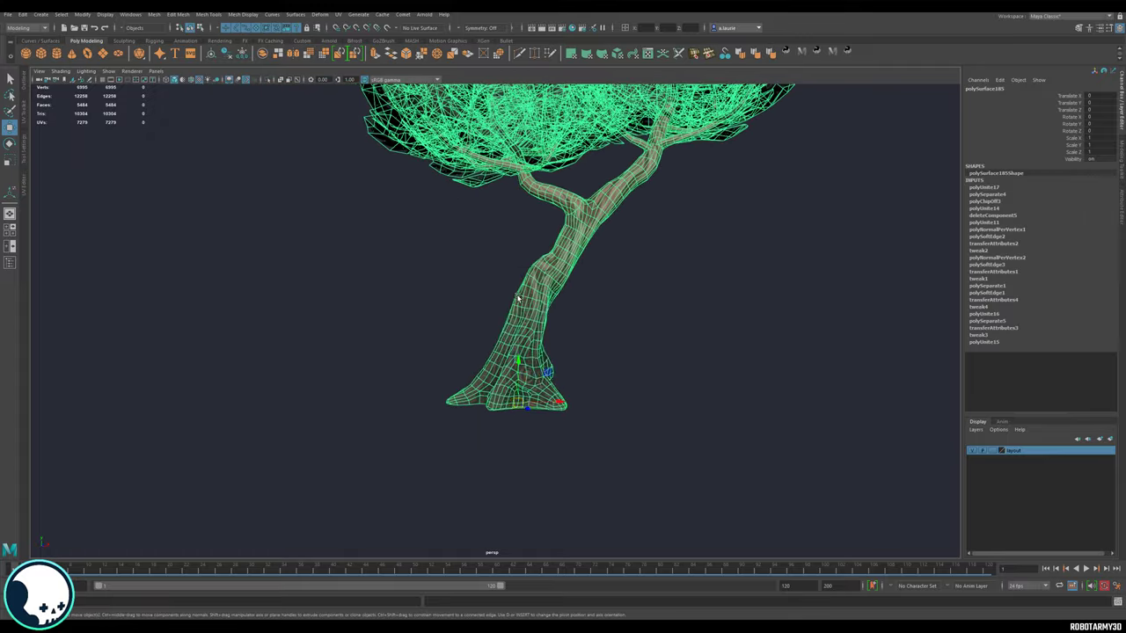
Step: Delete the construction history of the combined tree mesh
{"action": "right_click", "coordinate": [519, 297]}
{"action": "scroll", "coordinate": [626, 308], "scroll_direction": "down", "scroll_amount": 5}
{"action": "middle_click_drag", "start_coordinate": [616, 321], "coordinate": [609, 392], "text": "alt"}
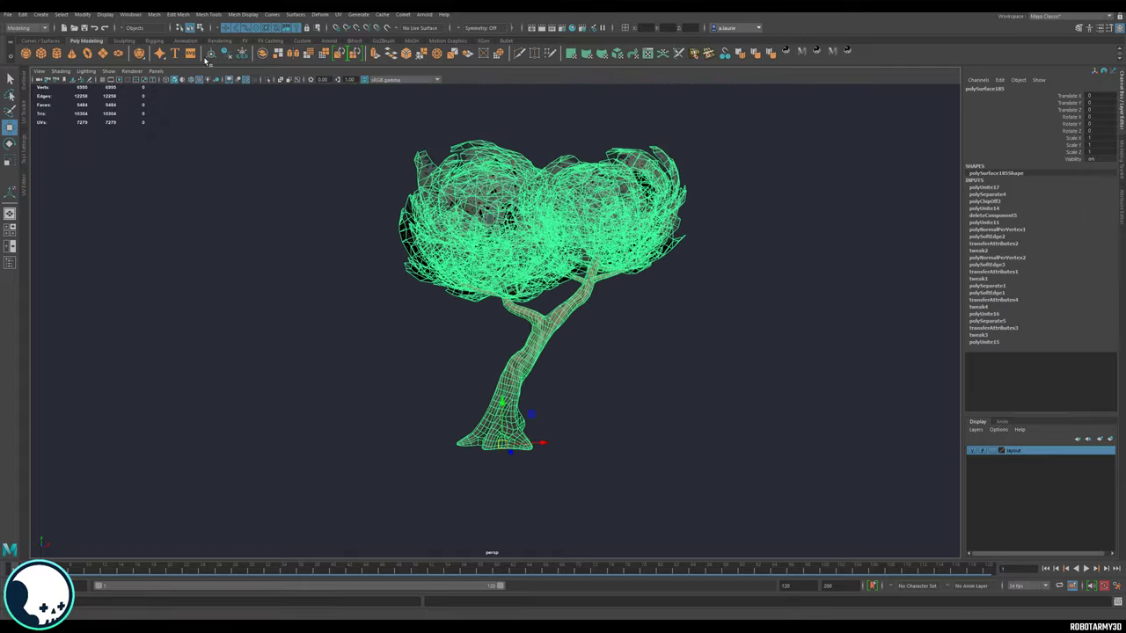
{"action": "left_click", "coordinate": [242, 55]}
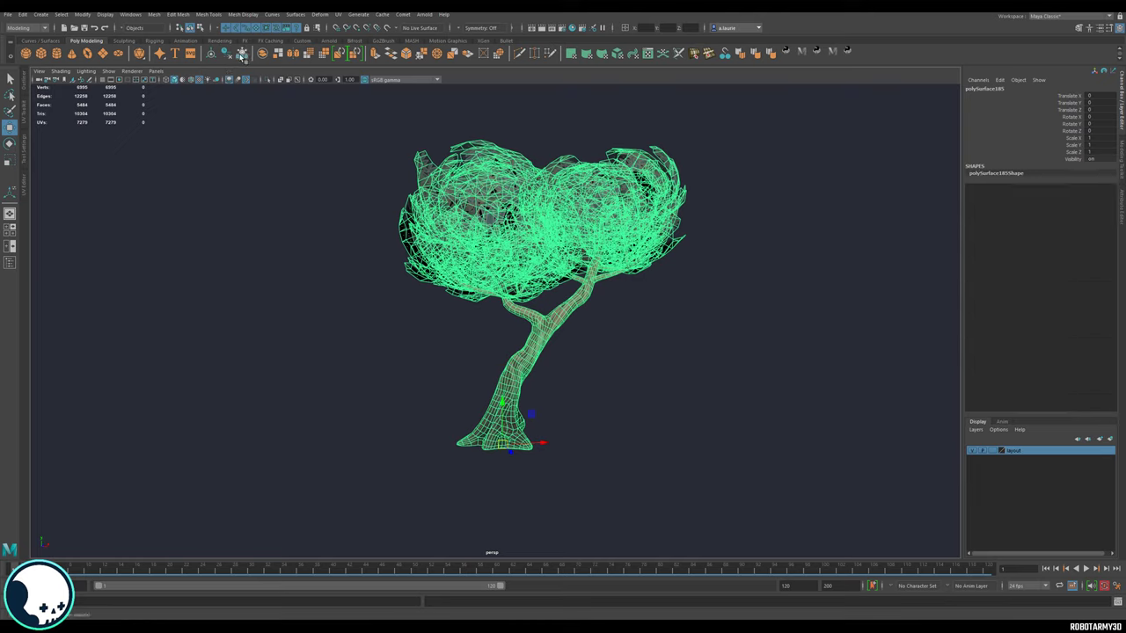
{"action": "scroll", "coordinate": [516, 264], "scroll_direction": "down", "scroll_amount": 8}
{"action": "right_click", "coordinate": [532, 283]}
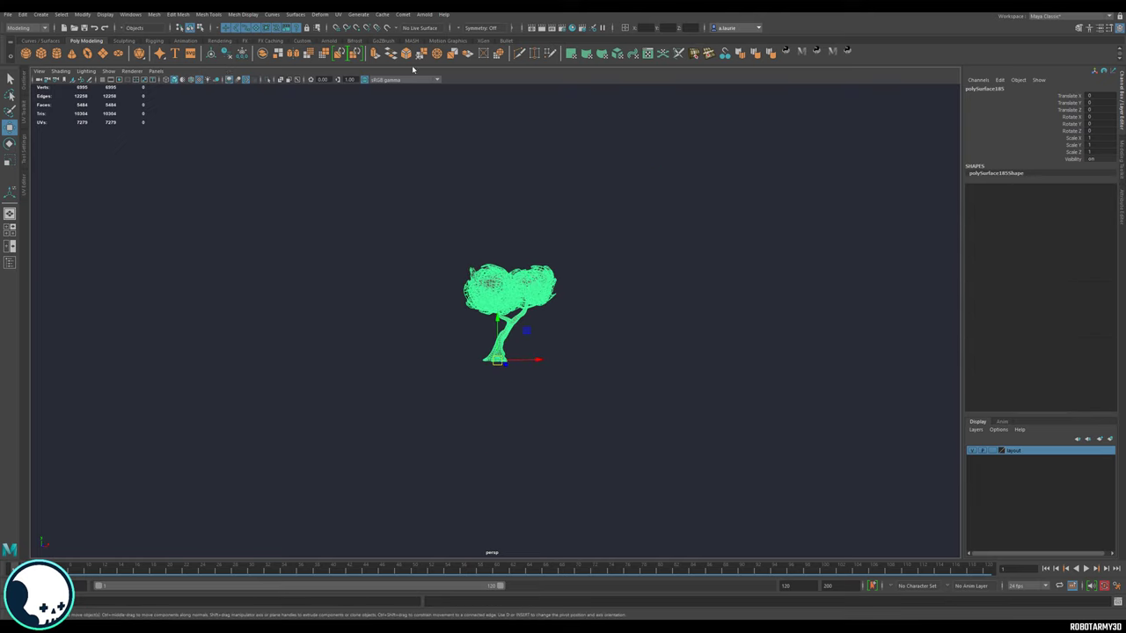
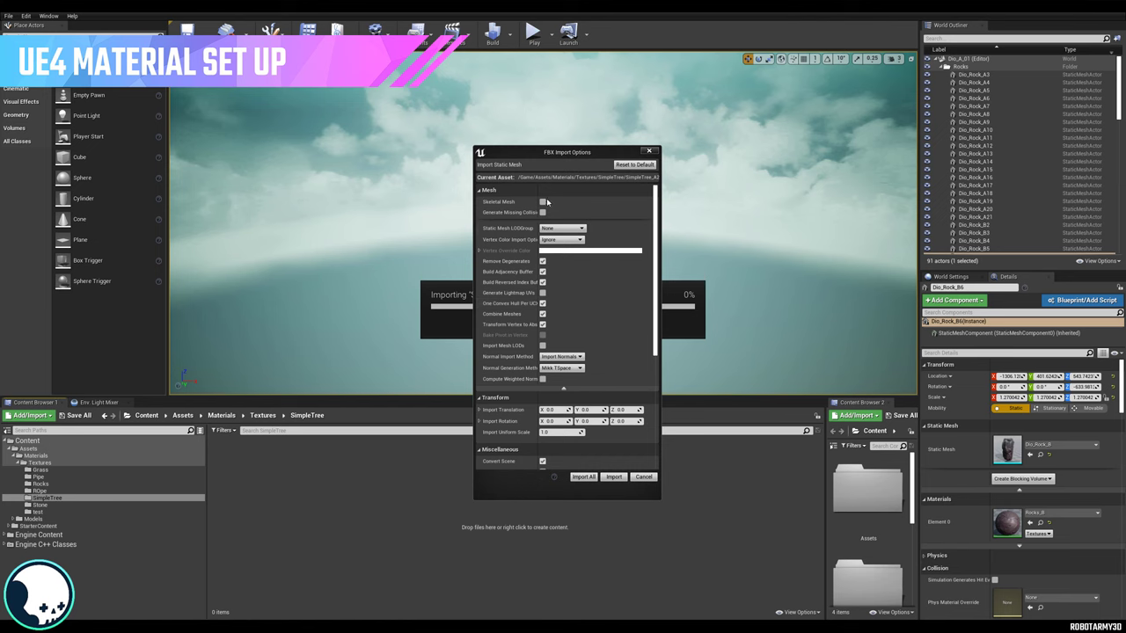
Step: Switch to Unreal Editor and import the tree FBX as static mesh SimpleTree_A2 into the SimpleTree folder
{"action": "scroll", "coordinate": [564, 315], "scroll_direction": "down", "scroll_amount": 6}
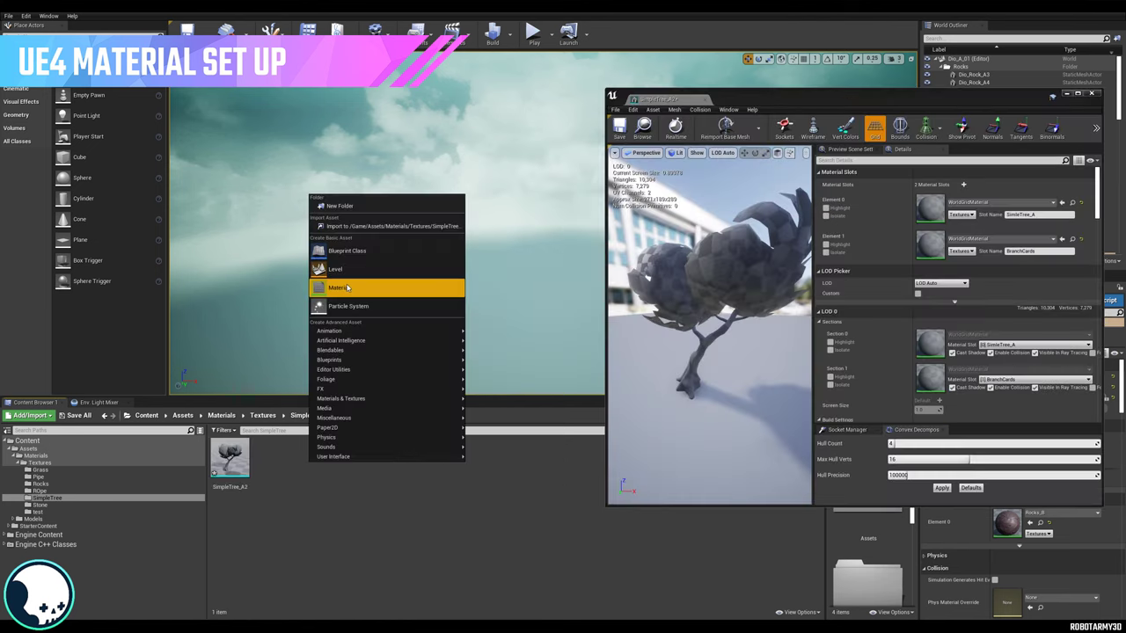
Step: Create two materials named ST_Trunk and ST_Leaves in the SimpleTree folder
{"action": "left_click", "coordinate": [348, 288]}
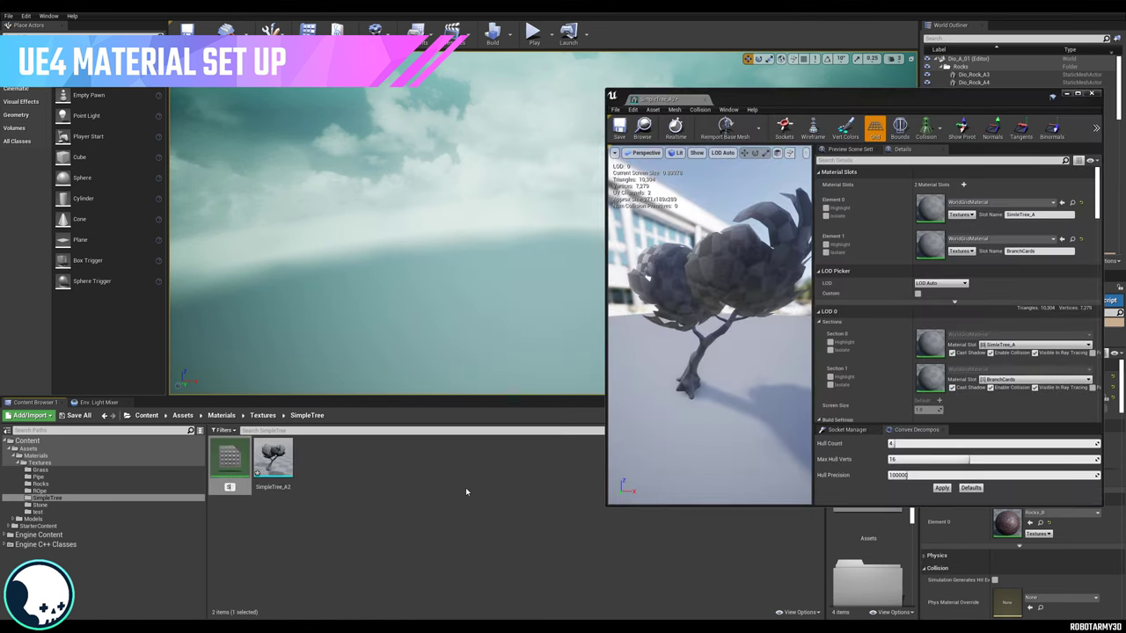
{"action": "type", "text": "ST_Trunk"}
{"action": "key", "text": "Return"}
{"action": "right_click", "coordinate": [393, 481]}
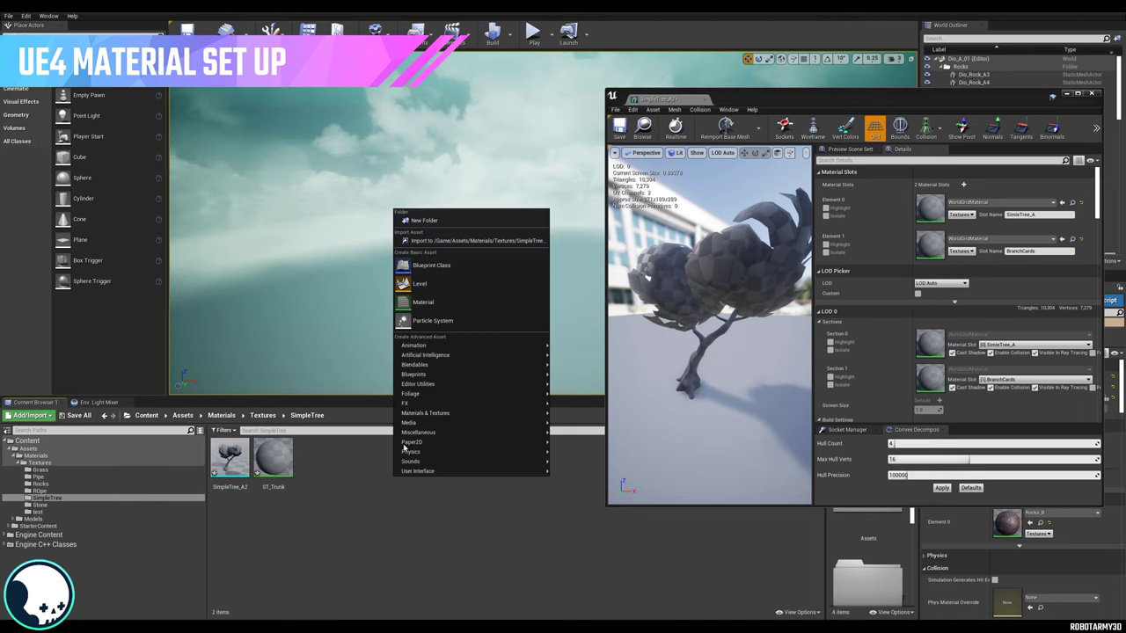
{"action": "left_click", "coordinate": [444, 293]}
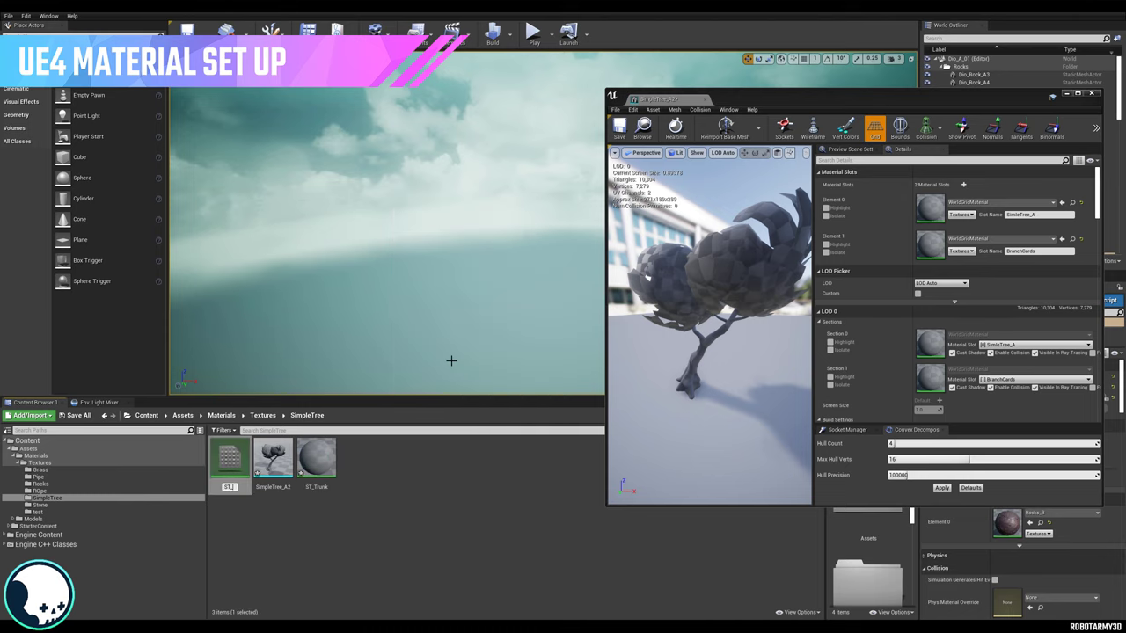
{"action": "type", "text": "ST_Leaves"}
{"action": "key", "text": "Return"}
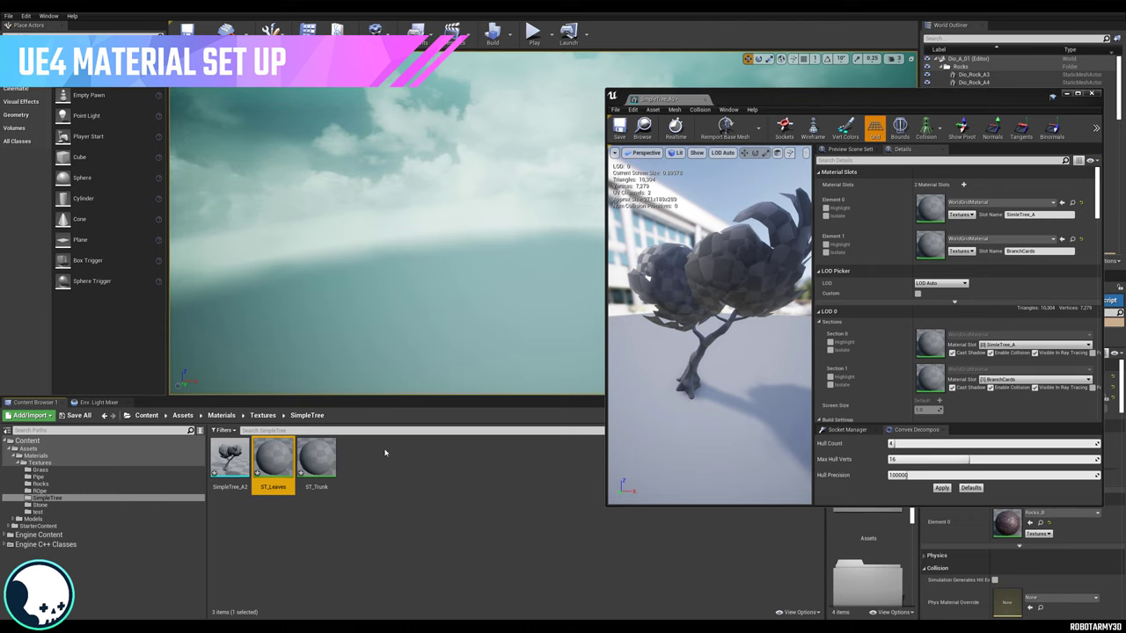
Step: Import the Branches and SimpleTree_A textures into the SimpleTree folder and delete the Grayscale texture
{"action": "right_click", "coordinate": [373, 477]}
{"action": "left_click", "coordinate": [380, 548]}
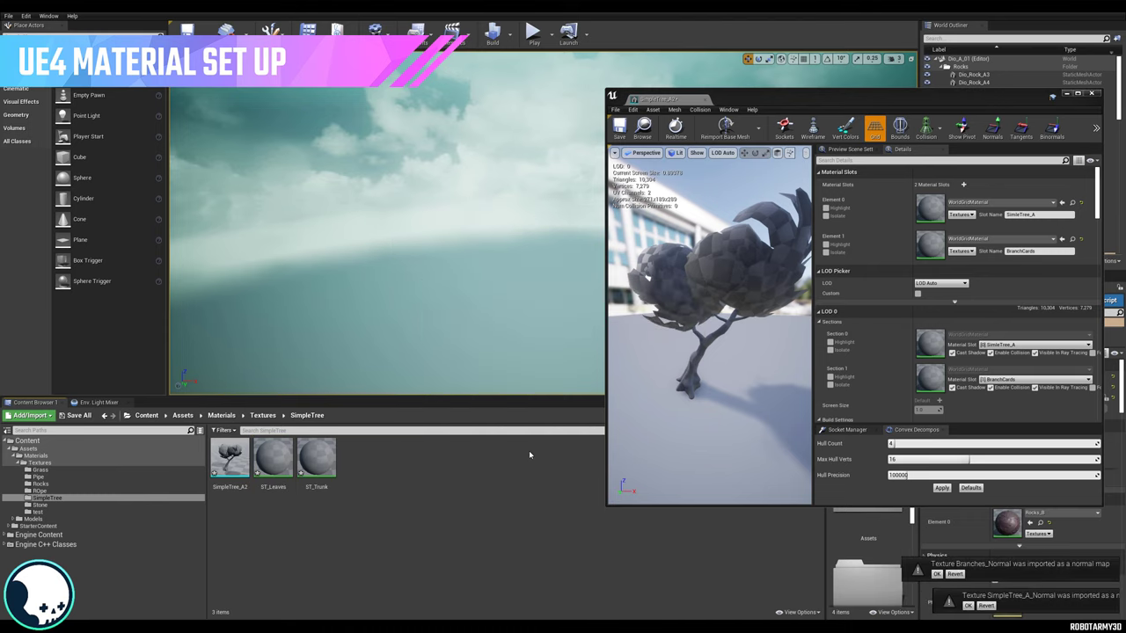
{"action": "right_click", "coordinate": [345, 441]}
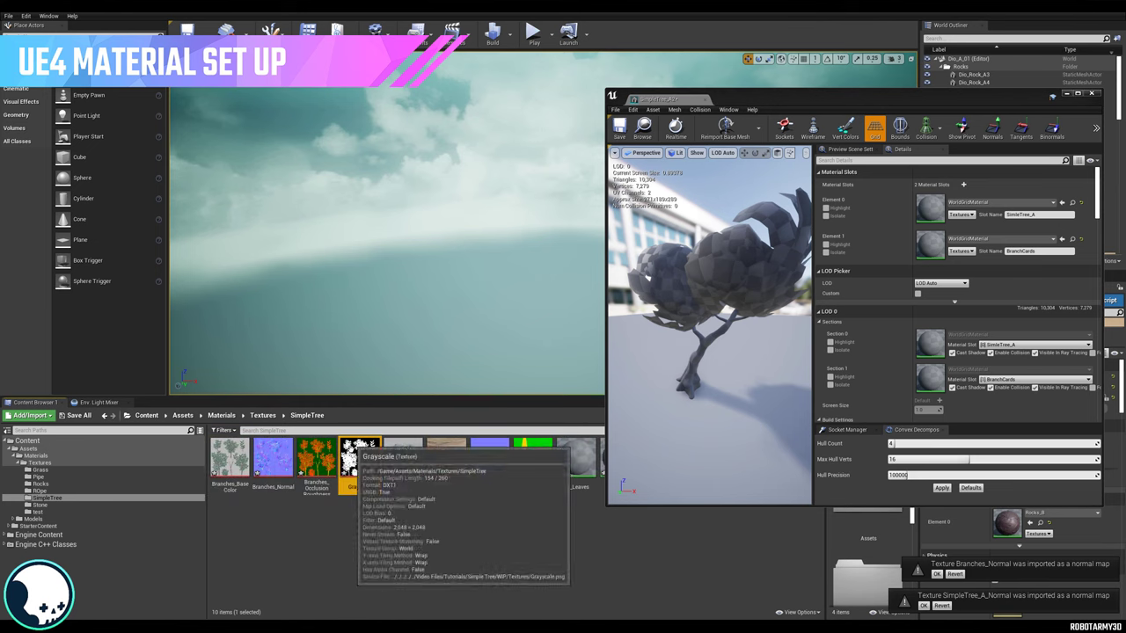
{"action": "left_click", "coordinate": [449, 486]}
{"action": "left_click", "coordinate": [500, 455]}
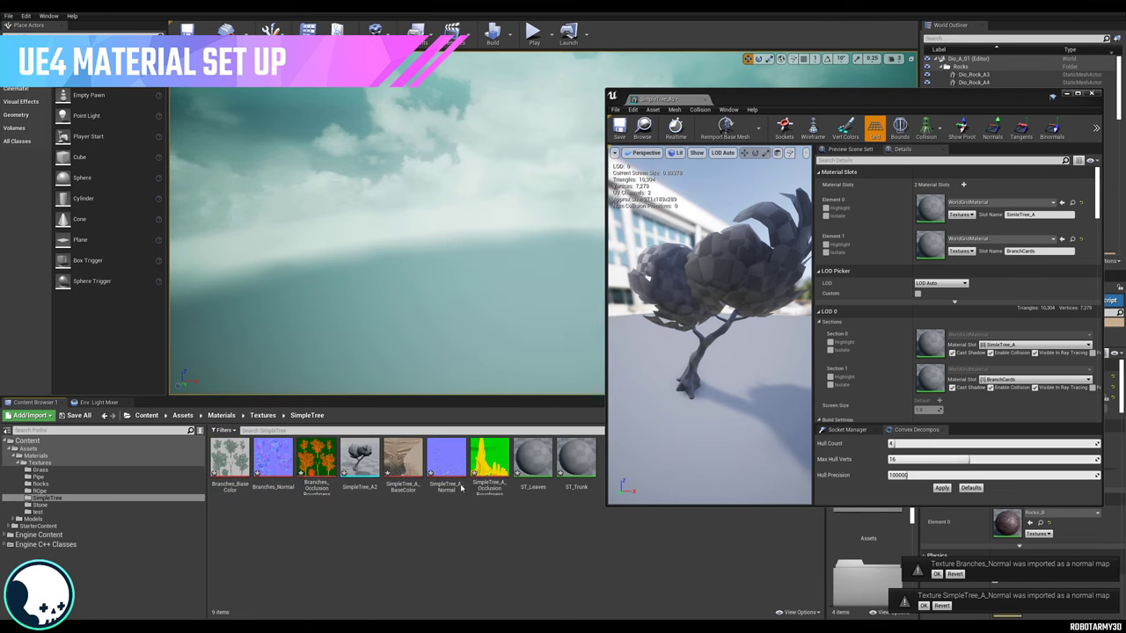
Step: Turn off sRGB on the Branches and SimpleTree_A occlusion-roughness-metallic textures and save them
{"action": "double_click", "coordinate": [313, 458]}
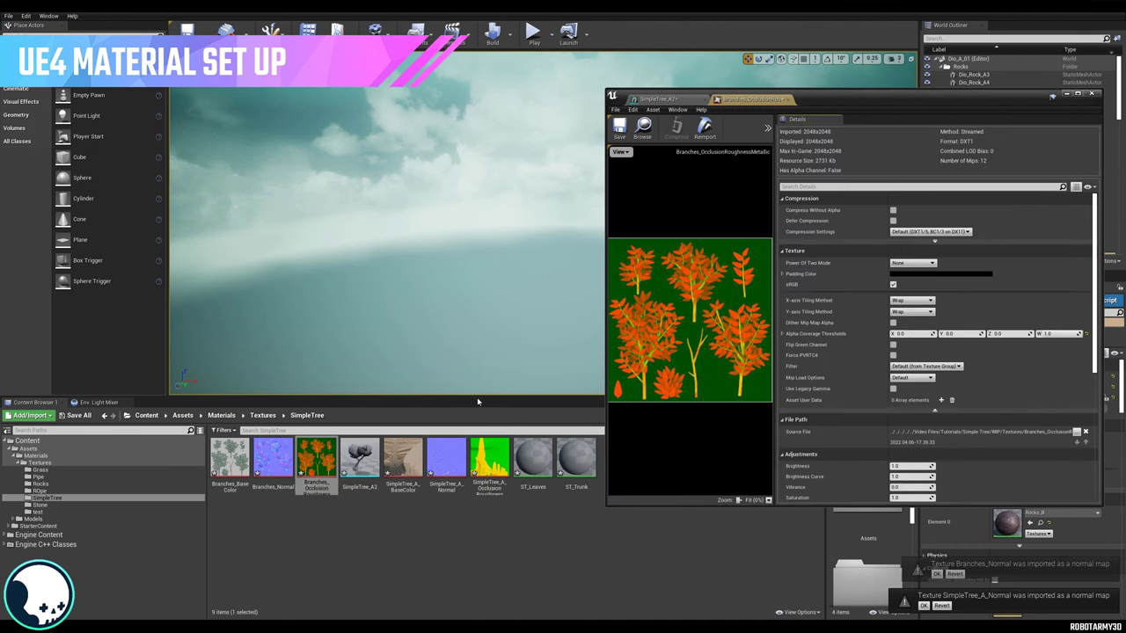
{"action": "left_click", "coordinate": [889, 286]}
{"action": "left_click", "coordinate": [620, 129]}
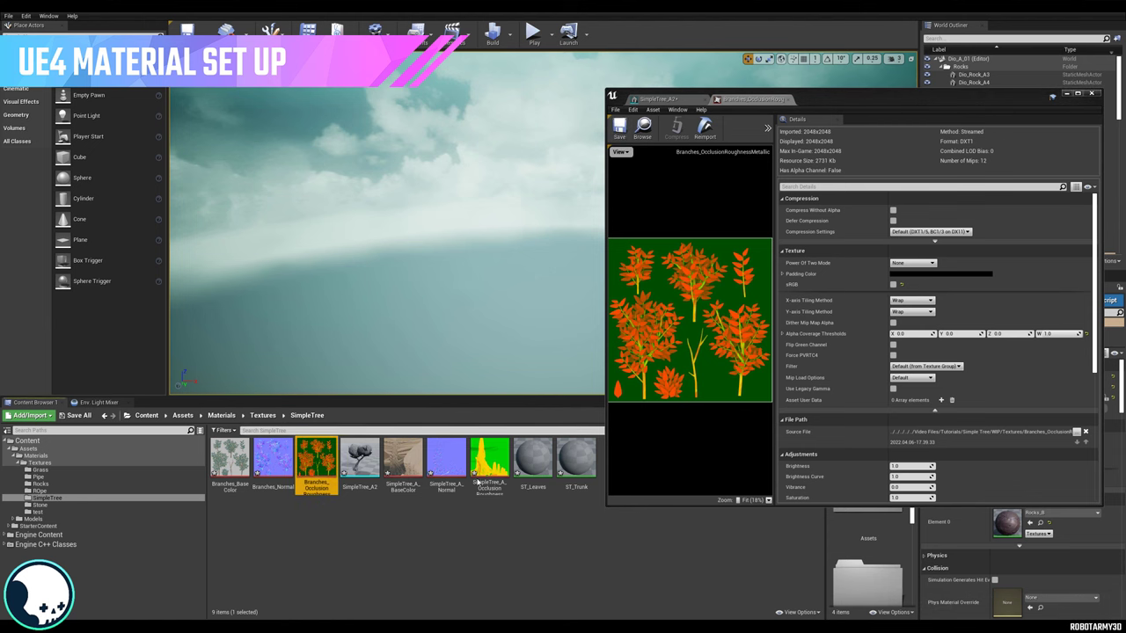
{"action": "double_click", "coordinate": [489, 459]}
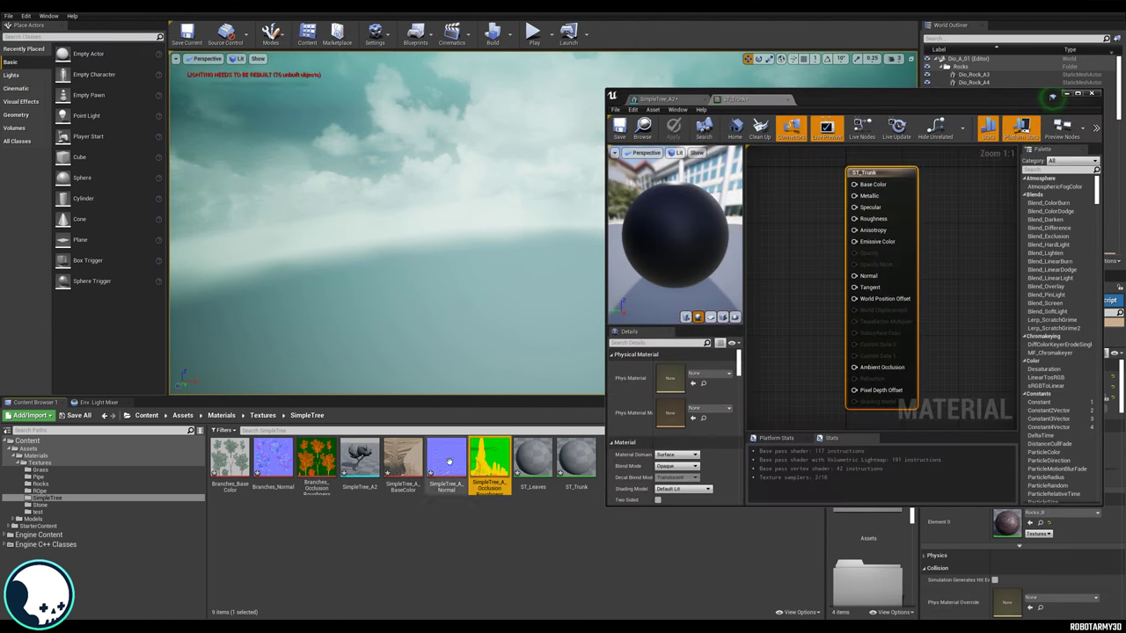
Step: Add the SimpleTree_A base color, normal and occlusion-roughness-metallic textures to the ST_Trunk material graph and arrange the nodes in a column
{"action": "left_click", "coordinate": [403, 459], "text": "shift"}
{"action": "left_click_drag", "start_coordinate": [403, 458], "coordinate": [790, 273]}
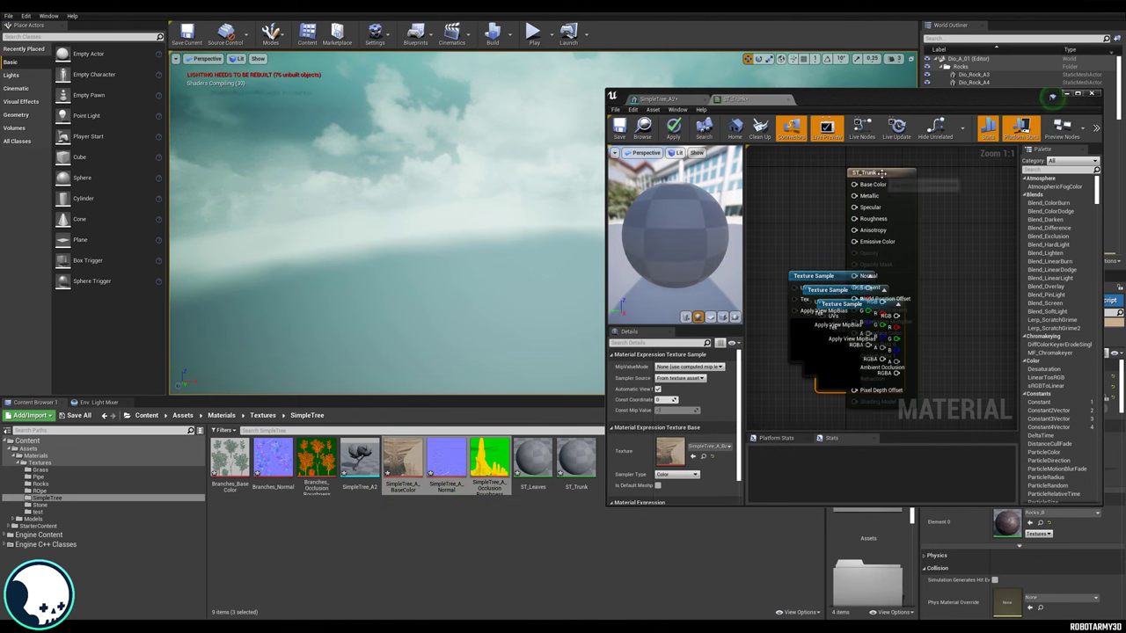
{"action": "left_click_drag", "start_coordinate": [881, 173], "coordinate": [952, 180]}
{"action": "left_click_drag", "start_coordinate": [827, 273], "coordinate": [825, 158]}
{"action": "left_click_drag", "start_coordinate": [786, 219], "coordinate": [829, 357]}
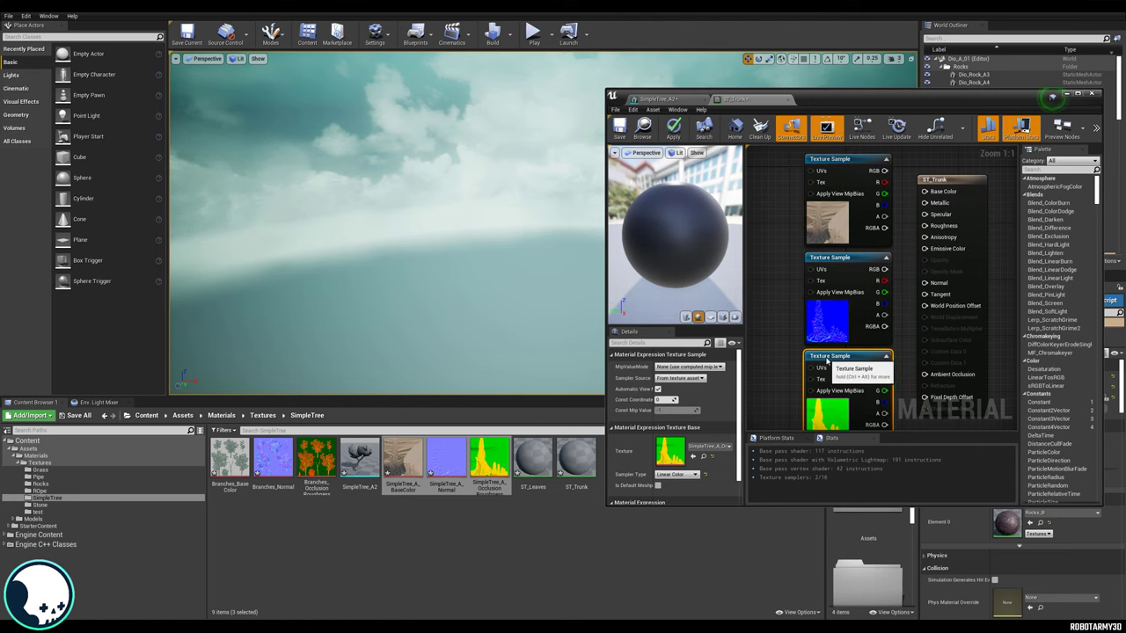
Step: Connect ST_Trunk's textures to Base Color and Normal, with packed R to Ambient Occlusion, G to Roughness and B to Metallic, and save and close it
{"action": "left_click_drag", "start_coordinate": [884, 171], "coordinate": [925, 191]}
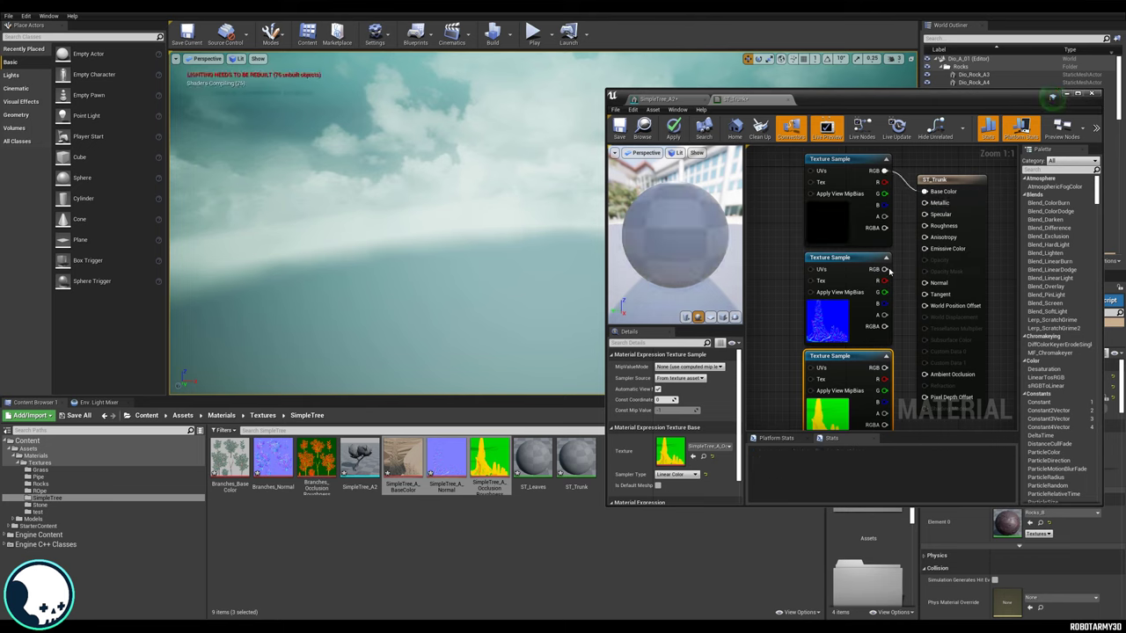
{"action": "left_click_drag", "start_coordinate": [875, 269], "coordinate": [925, 282]}
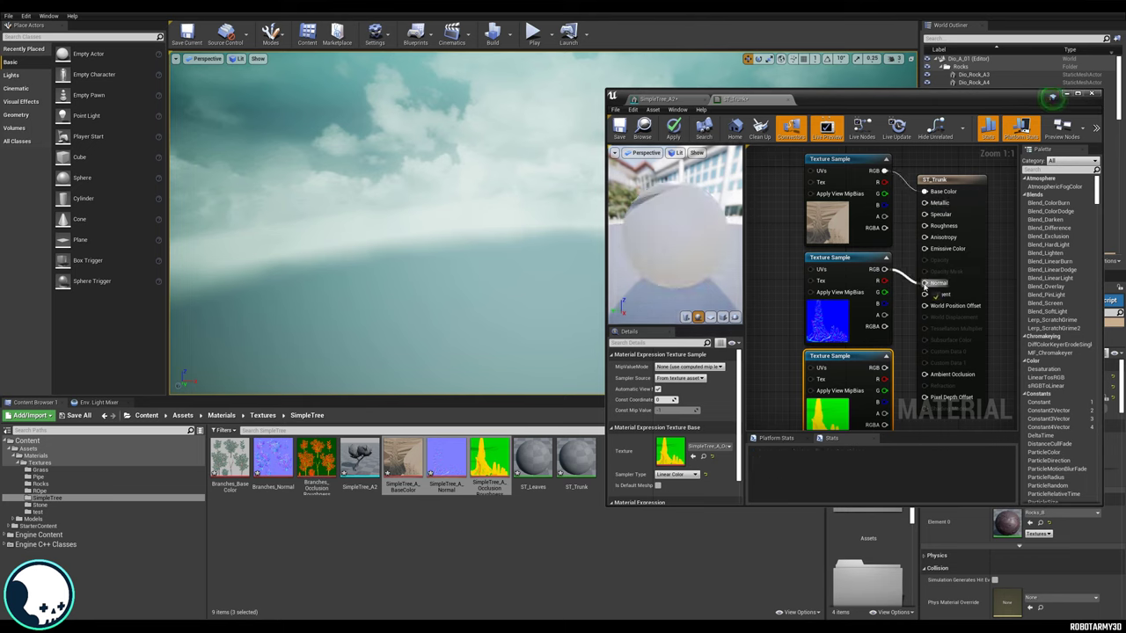
{"action": "left_click_drag", "start_coordinate": [885, 390], "coordinate": [925, 226]}
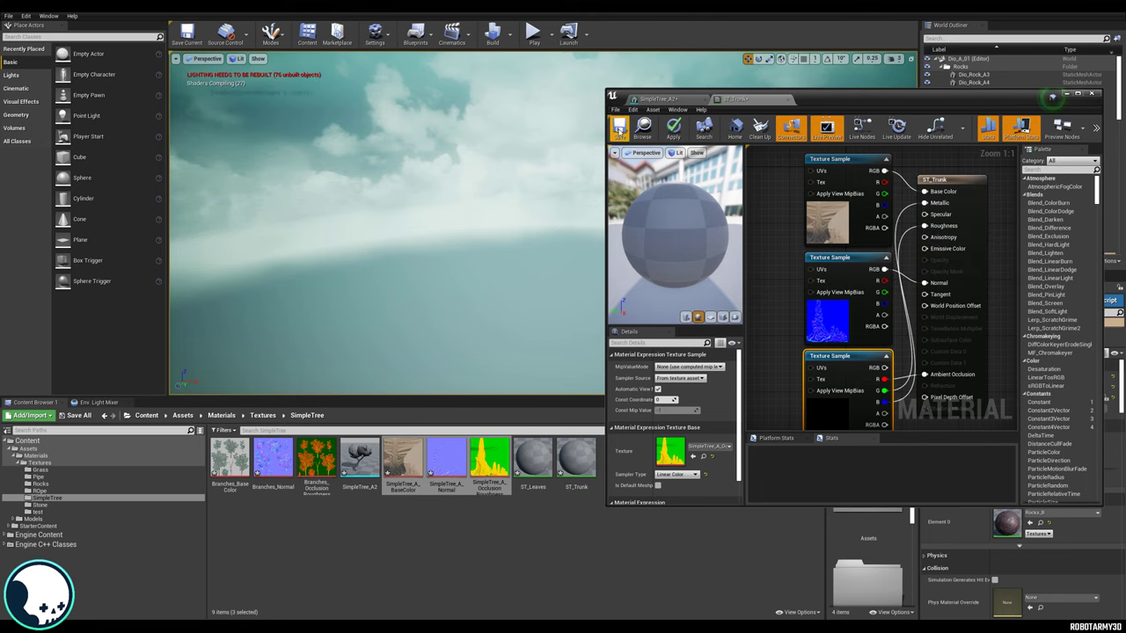
{"action": "key", "text": "ctrl+s"}
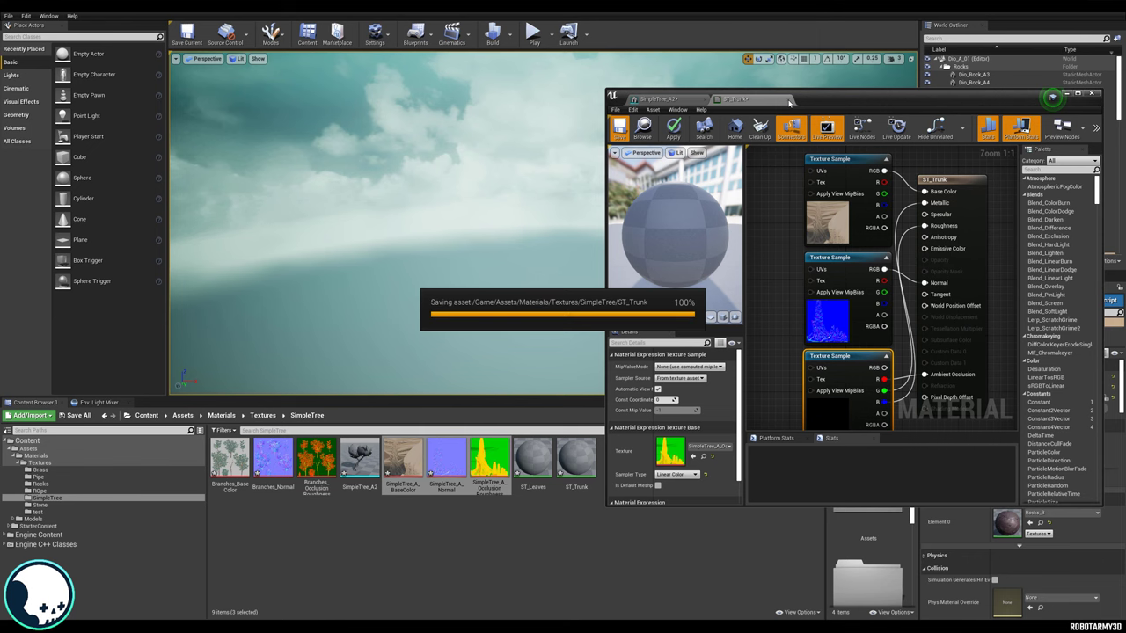
{"action": "left_click", "coordinate": [787, 99]}
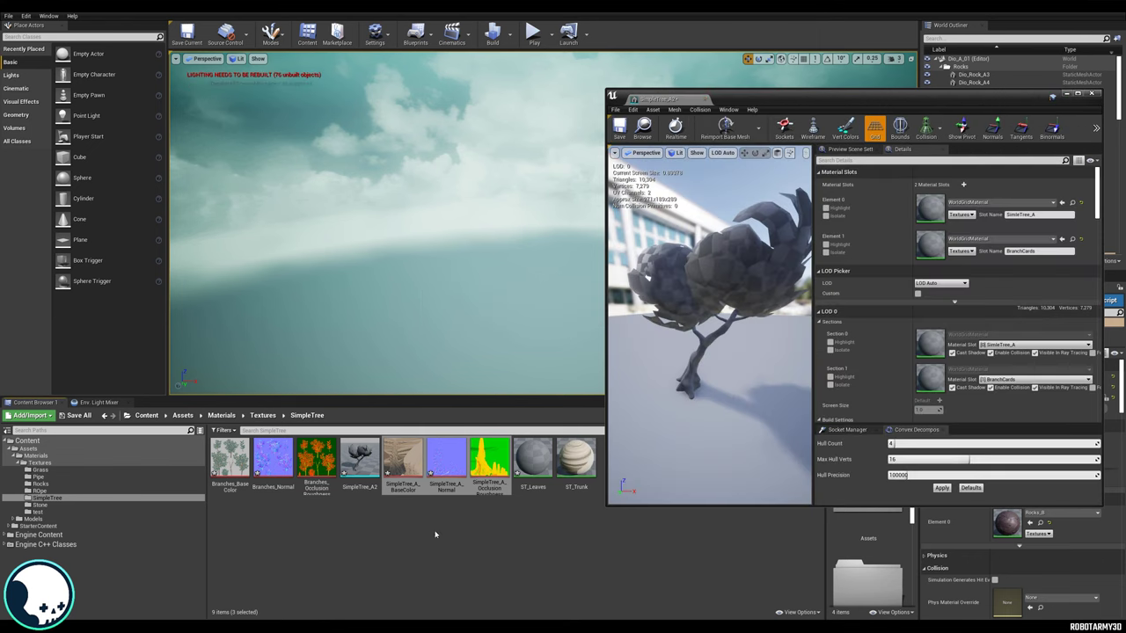
Step: Assign ST_Trunk to both material slots of the SimpleTree_A2 mesh and inspect the bark on the trunk
{"action": "left_click_drag", "start_coordinate": [577, 458], "coordinate": [924, 242]}
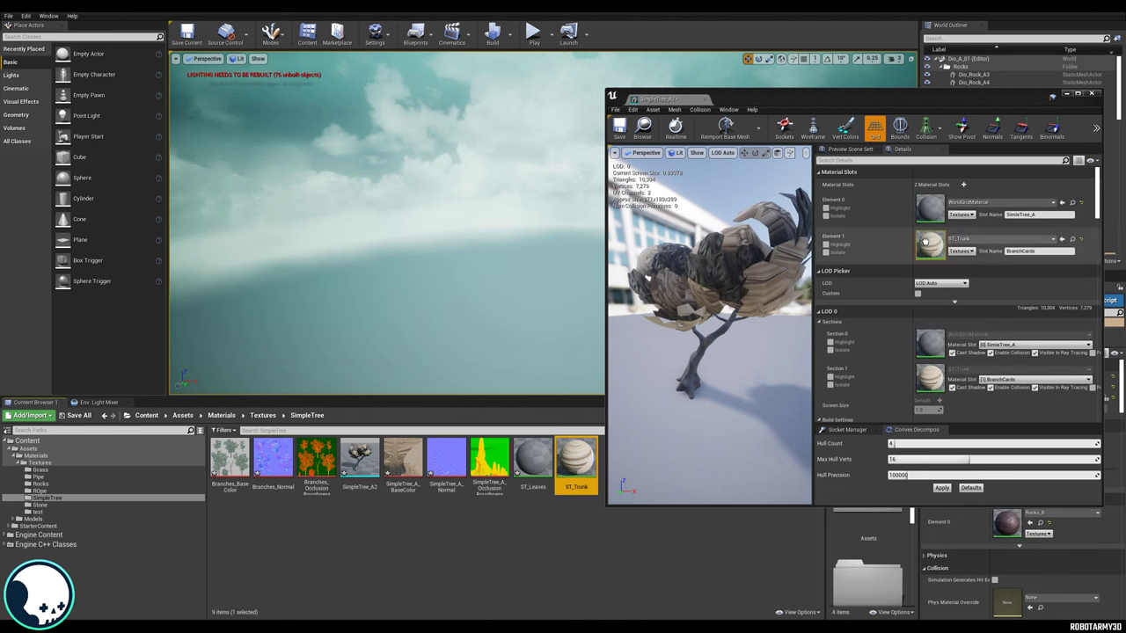
{"action": "left_click_drag", "start_coordinate": [580, 461], "coordinate": [923, 214]}
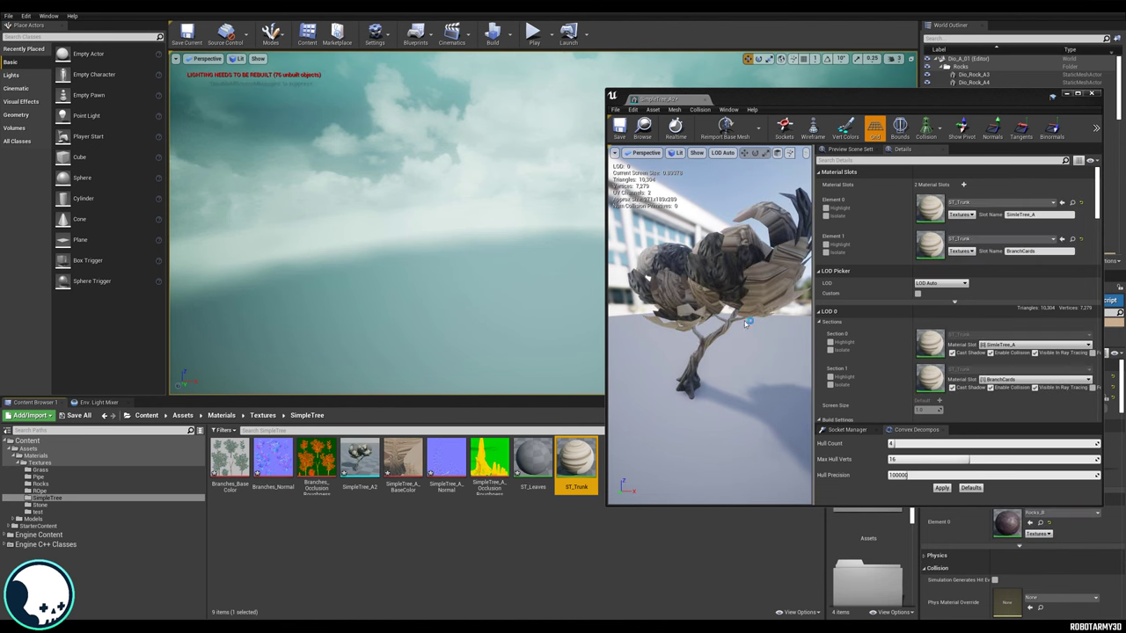
{"action": "scroll", "coordinate": [745, 323], "scroll_direction": "up", "scroll_amount": 4}
{"action": "left_click_drag", "start_coordinate": [745, 323], "coordinate": [743, 295], "text": "alt"}
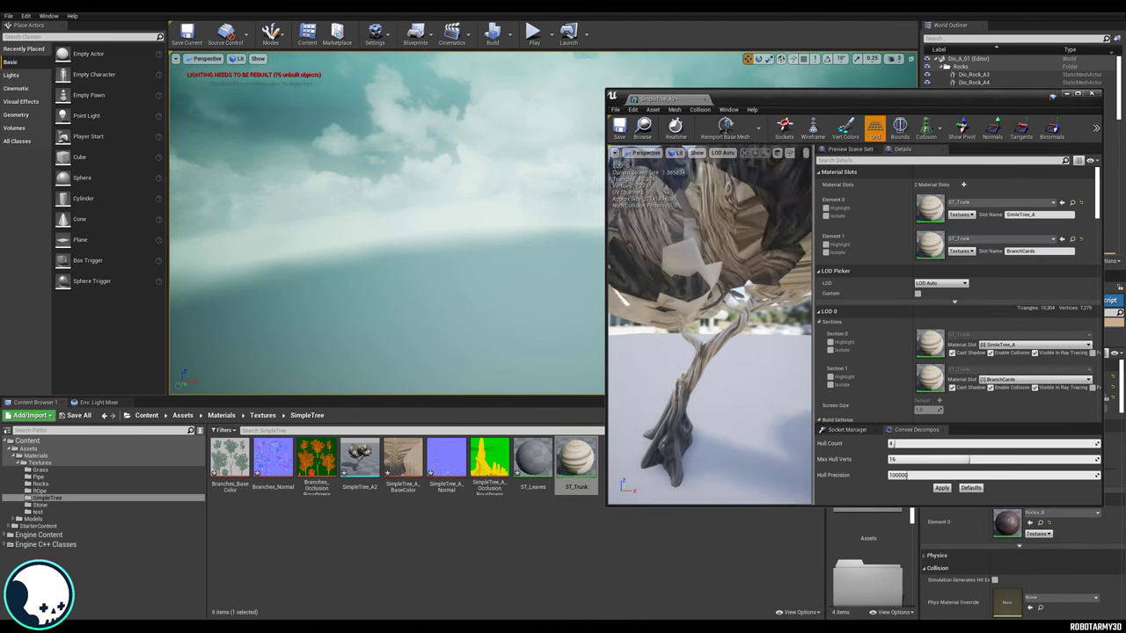
{"action": "left_click_drag", "start_coordinate": [714, 344], "coordinate": [708, 370]}
Step: Add the three Branches textures to the ST_Leaves material graph, arrange the nodes and connect the base color texture's RGB to Base Color
{"action": "double_click", "coordinate": [534, 459]}
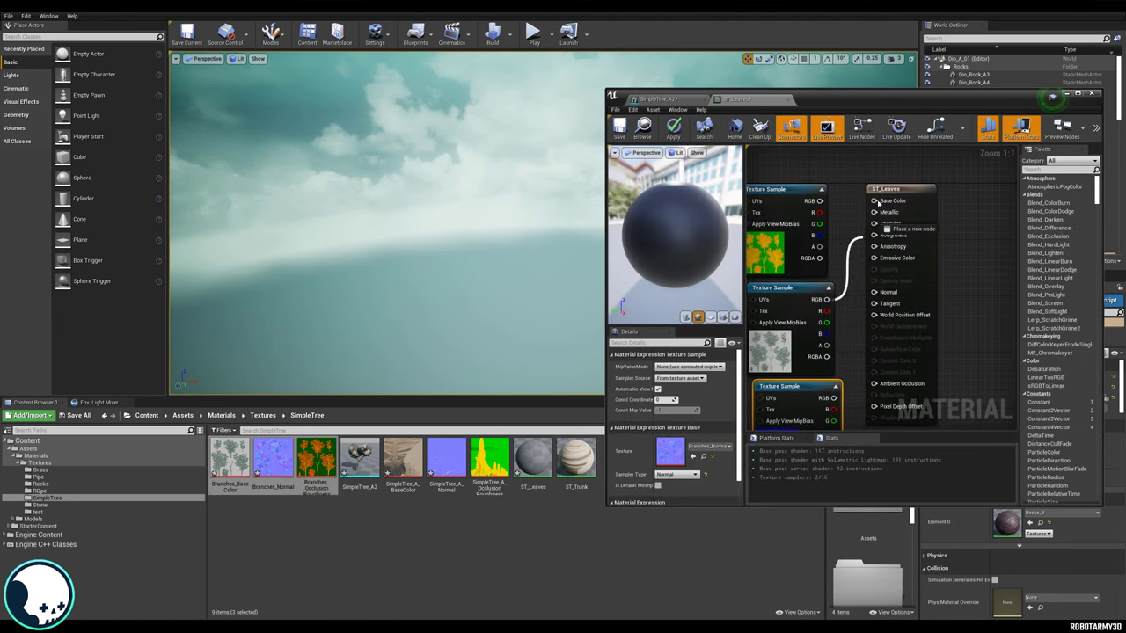
{"action": "left_click_drag", "start_coordinate": [876, 203], "coordinate": [970, 197]}
{"action": "left_click_drag", "start_coordinate": [796, 193], "coordinate": [846, 355]}
{"action": "left_click_drag", "start_coordinate": [799, 290], "coordinate": [806, 275]}
{"action": "left_click_drag", "start_coordinate": [817, 187], "coordinate": [819, 155]}
{"action": "left_click_drag", "start_coordinate": [830, 365], "coordinate": [817, 254]}
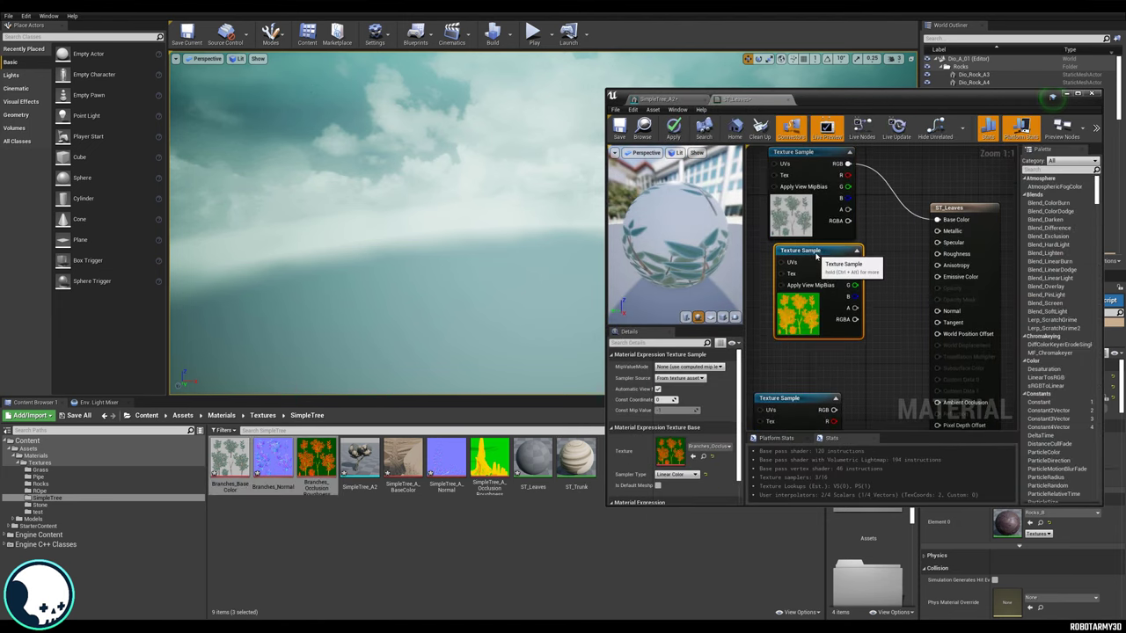
{"action": "left_click_drag", "start_coordinate": [794, 399], "coordinate": [817, 348]}
{"action": "right_click_drag", "start_coordinate": [879, 352], "coordinate": [825, 330]}
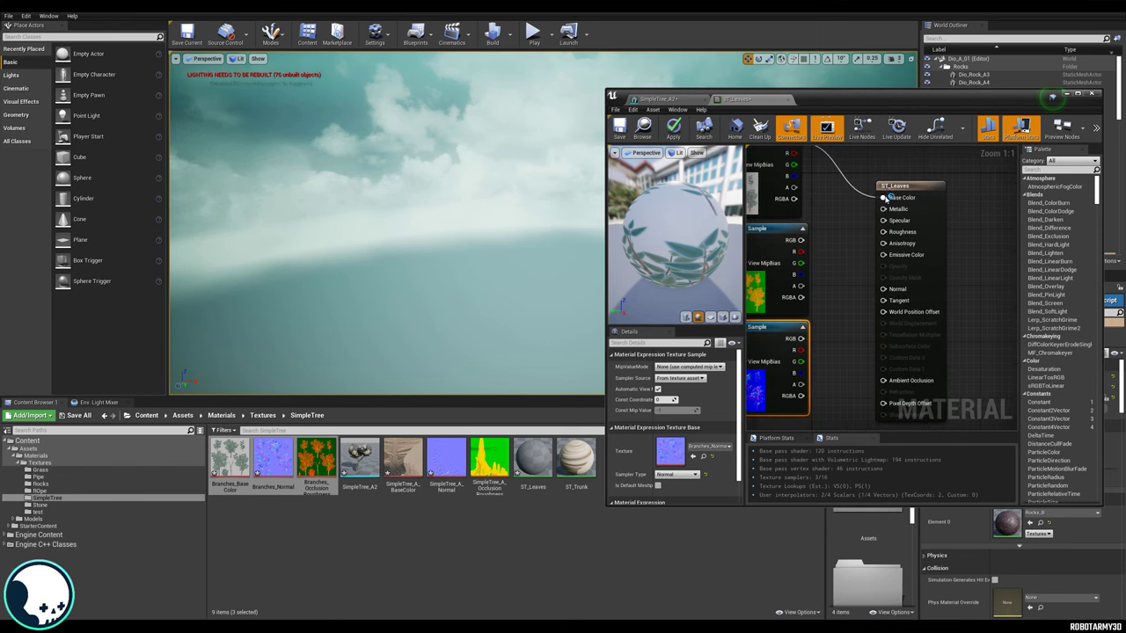
{"action": "left_click_drag", "start_coordinate": [896, 187], "coordinate": [910, 173]}
Step: Connect the Branches normal texture's RGB to Normal, and the packed texture's G to Roughness and B to Metallic in ST_Leaves
{"action": "left_click_drag", "start_coordinate": [800, 339], "coordinate": [890, 214]}
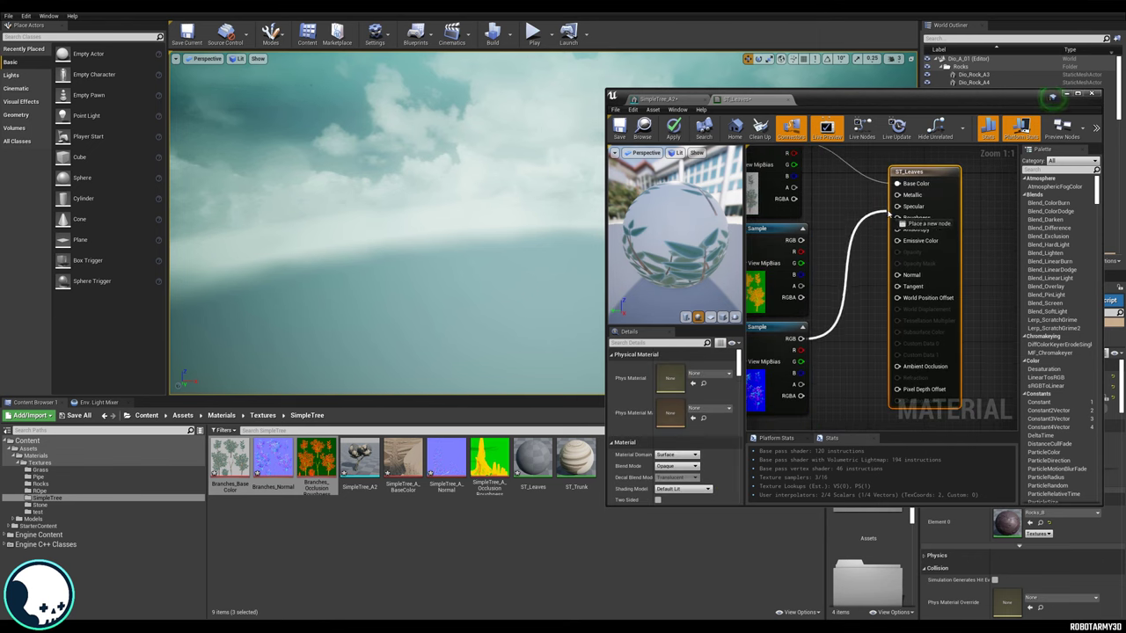
{"action": "left_click_drag", "start_coordinate": [897, 280], "coordinate": [897, 278]}
{"action": "right_click_drag", "start_coordinate": [867, 264], "coordinate": [897, 287]}
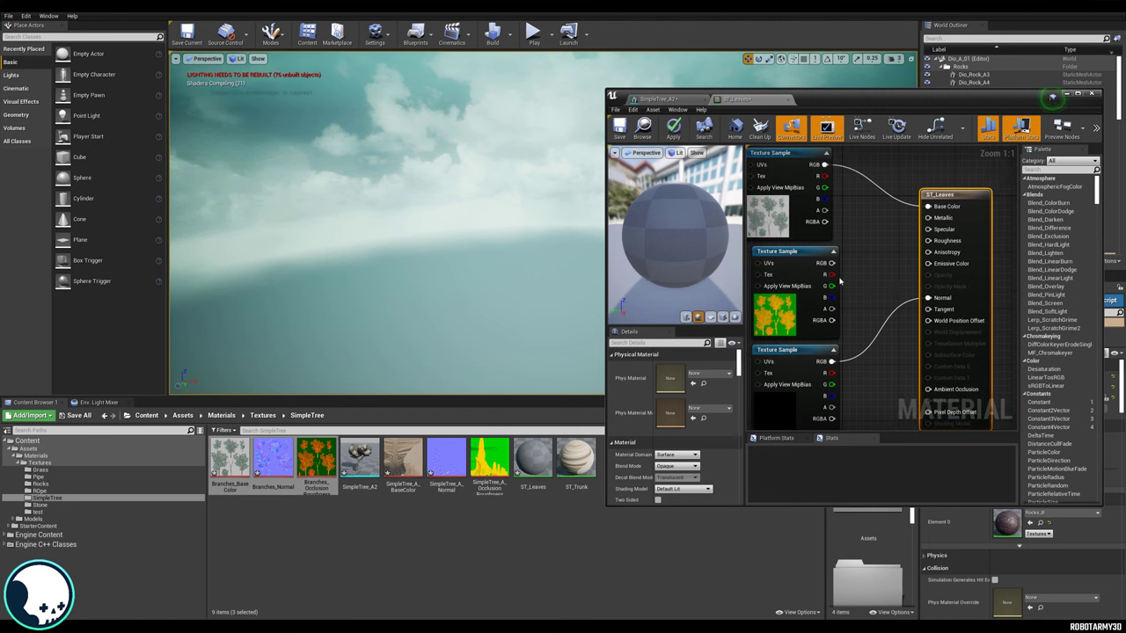
{"action": "left_click_drag", "start_coordinate": [832, 286], "coordinate": [931, 219]}
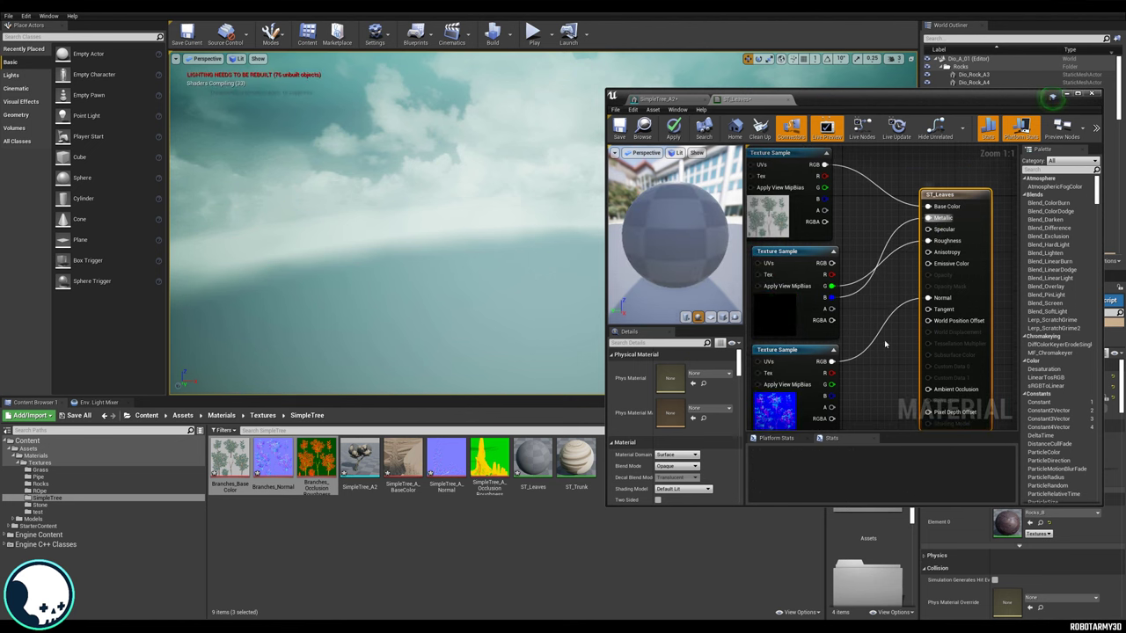
{"action": "scroll", "coordinate": [864, 307], "scroll_direction": "down", "scroll_amount": 1}
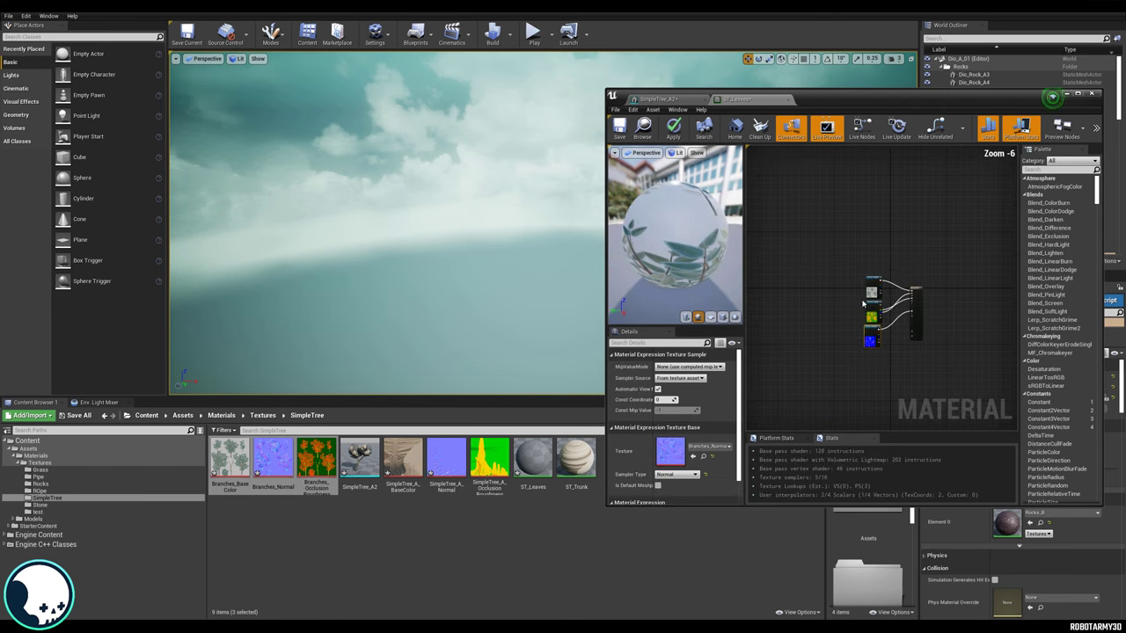
Step: Set the ST_Leaves material to Masked blend mode with the Two Sided Foliage shading model, and enable Two Sided
{"action": "scroll", "coordinate": [890, 318], "scroll_direction": "up", "scroll_amount": 3}
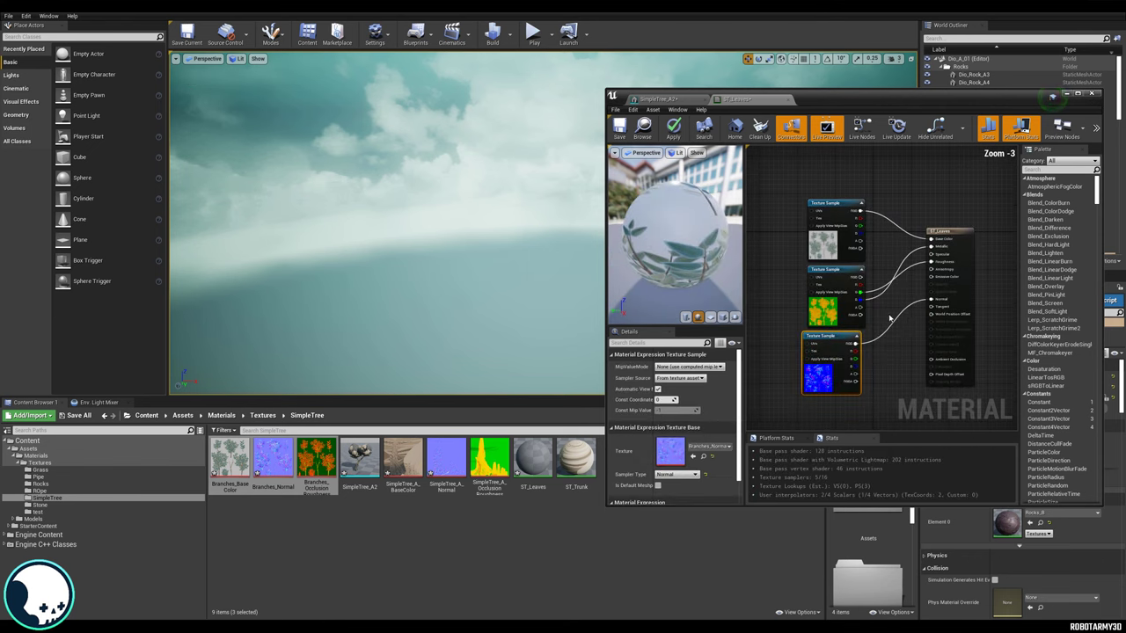
{"action": "left_click", "coordinate": [954, 232]}
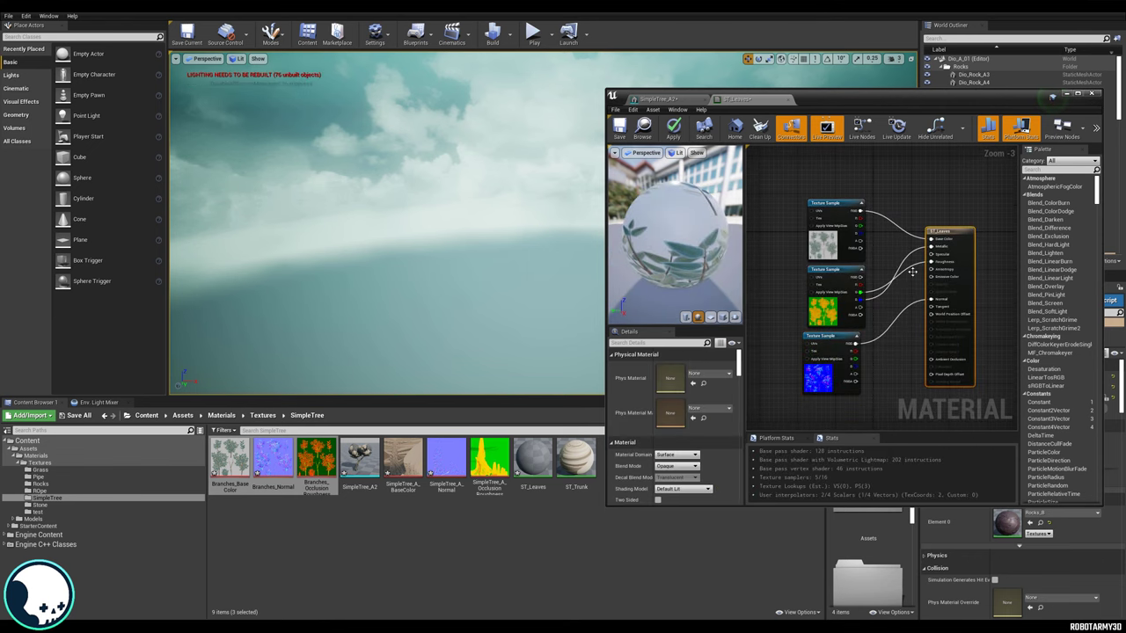
{"action": "scroll", "coordinate": [632, 460], "scroll_direction": "down", "scroll_amount": 1}
{"action": "left_click", "coordinate": [676, 453]}
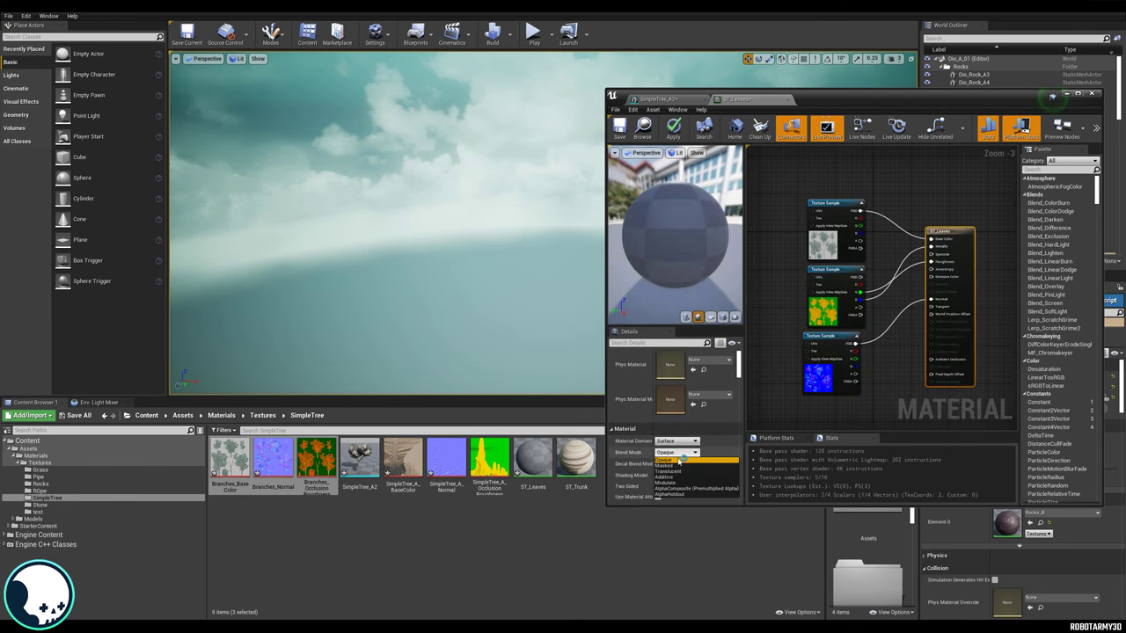
{"action": "left_click", "coordinate": [680, 467]}
{"action": "scroll", "coordinate": [680, 469], "scroll_direction": "down", "scroll_amount": 1}
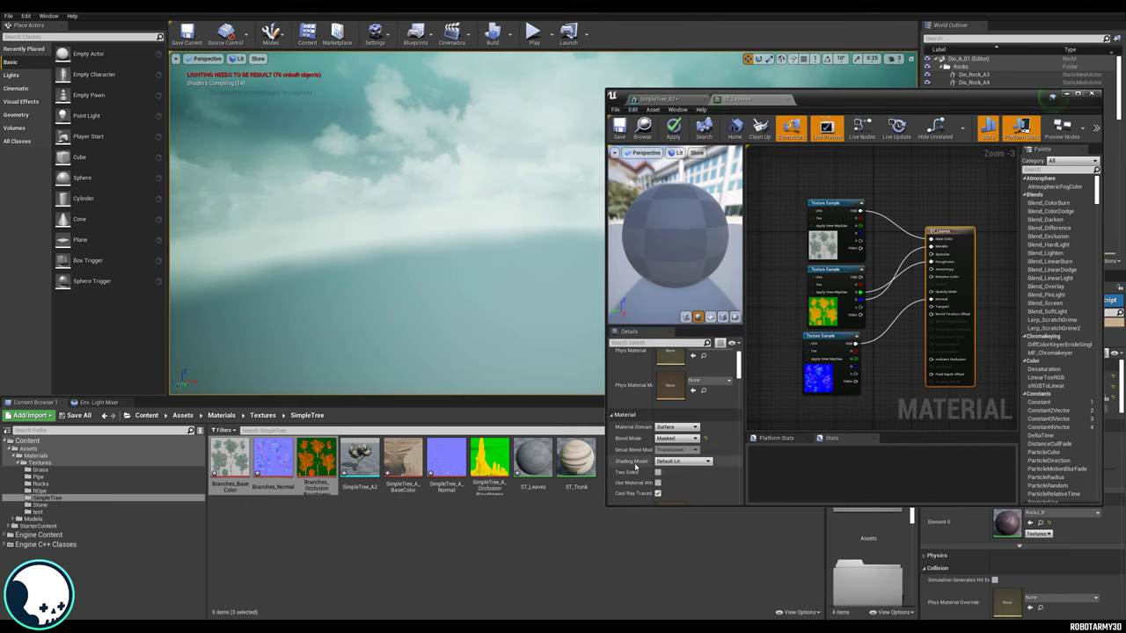
{"action": "left_click", "coordinate": [676, 461]}
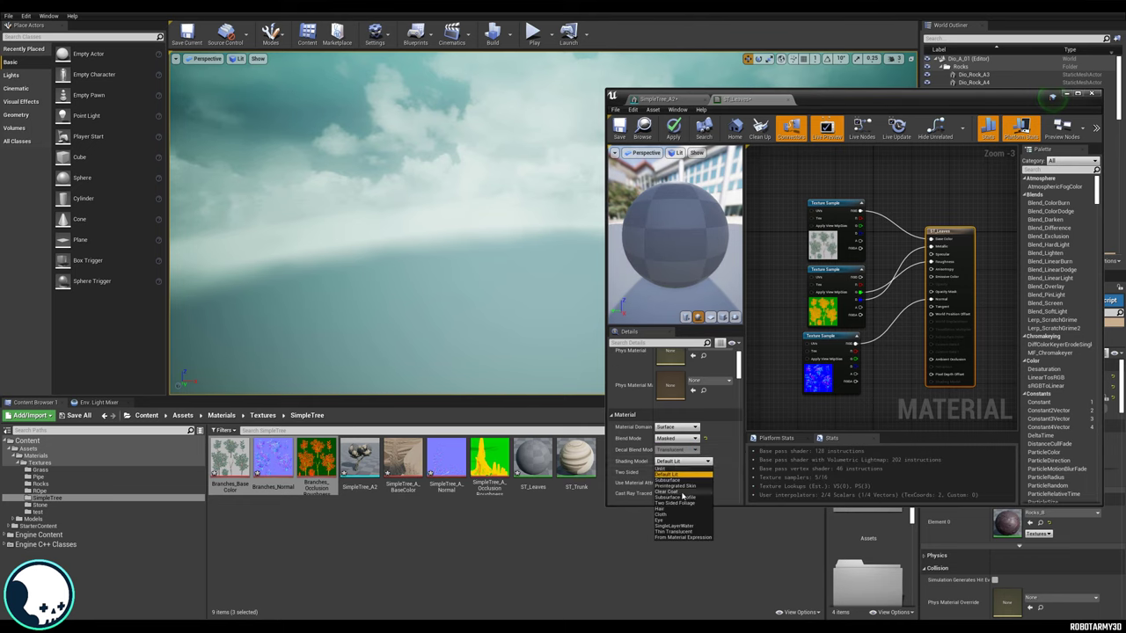
{"action": "left_click", "coordinate": [679, 502]}
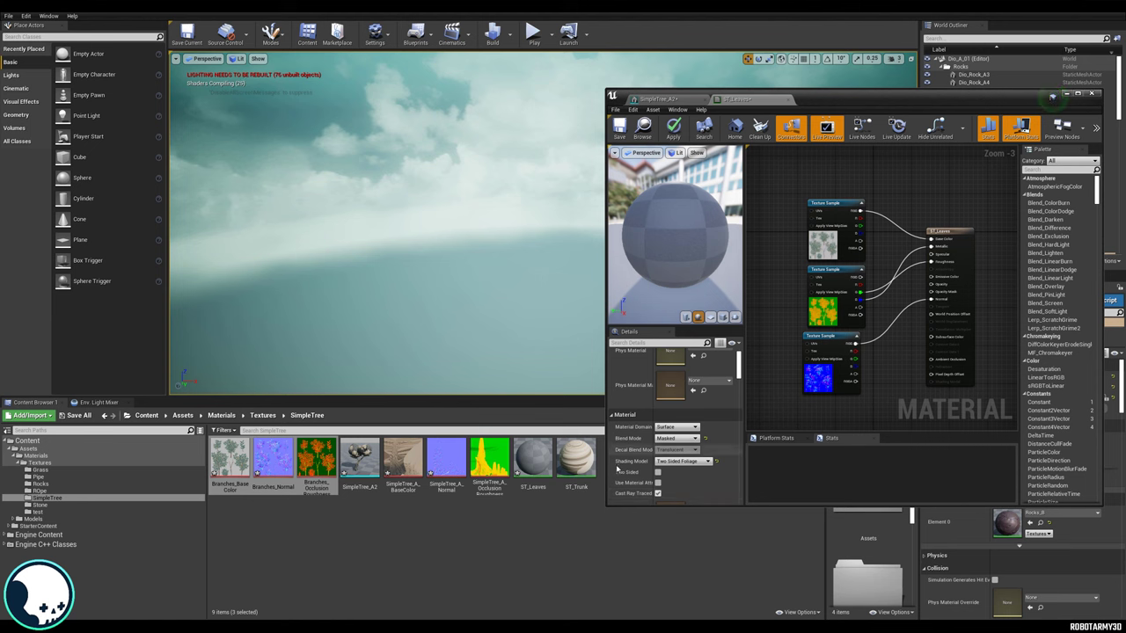
{"action": "left_click", "coordinate": [659, 475]}
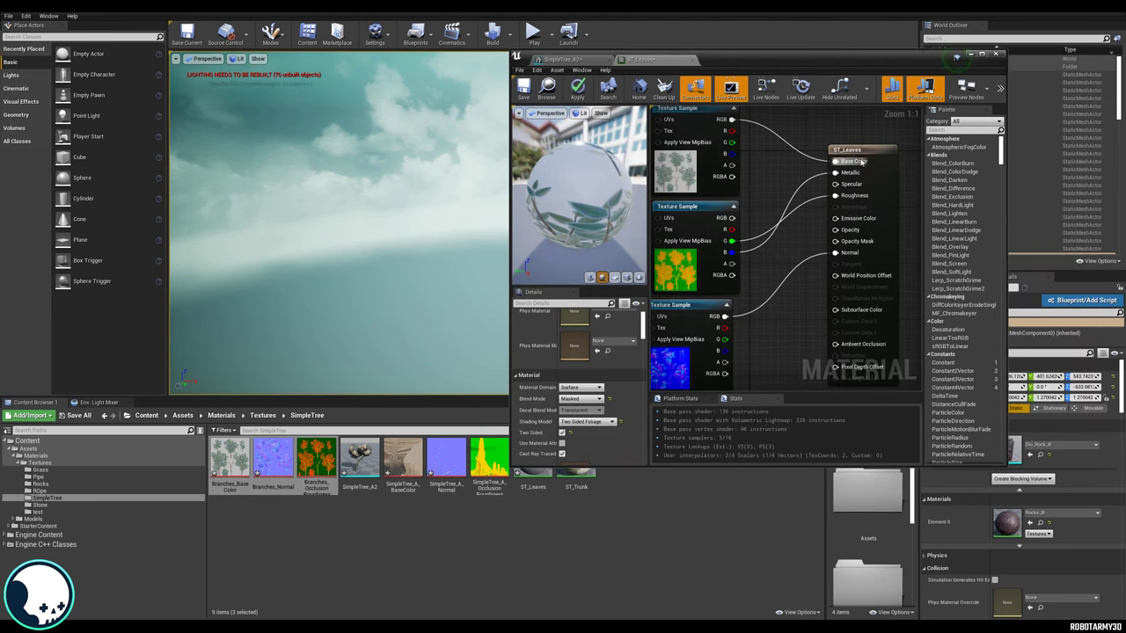
Step: Move the three Texture Sample nodes farther from the ST_Leaves output node to make room for additional nodes
{"action": "mouse_move", "coordinate": [851, 145]}
{"action": "left_mouse_down"}
{"action": "mouse_move", "coordinate": [877, 137]}
{"action": "mouse_move", "coordinate": [843, 136]}
{"action": "left_mouse_up"}
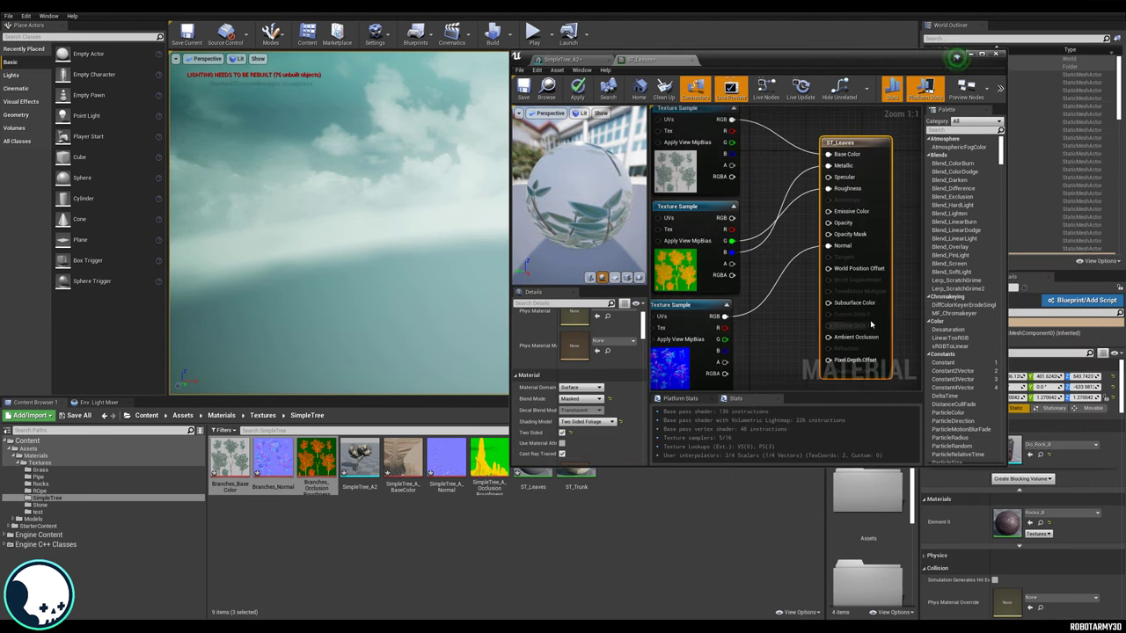
{"action": "right_click_drag", "start_coordinate": [764, 262], "coordinate": [791, 279]}
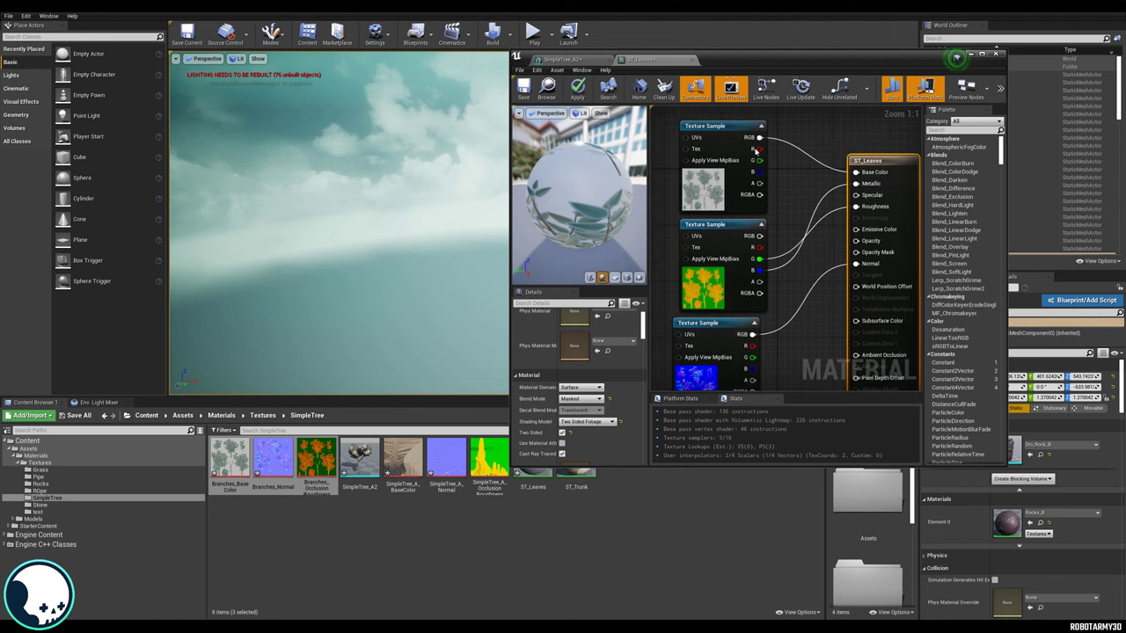
{"action": "right_click_drag", "start_coordinate": [786, 173], "coordinate": [810, 156]}
{"action": "left_click_drag", "start_coordinate": [684, 164], "coordinate": [771, 347]}
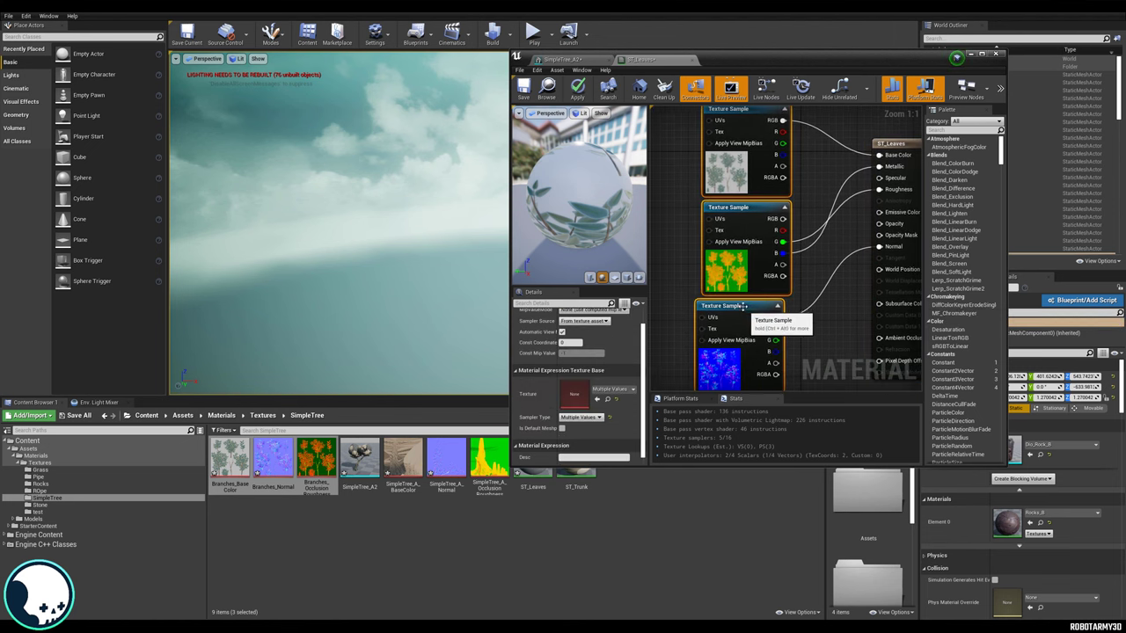
{"action": "left_click_drag", "start_coordinate": [751, 300], "coordinate": [674, 293]}
{"action": "right_click_drag", "start_coordinate": [780, 233], "coordinate": [752, 223]}
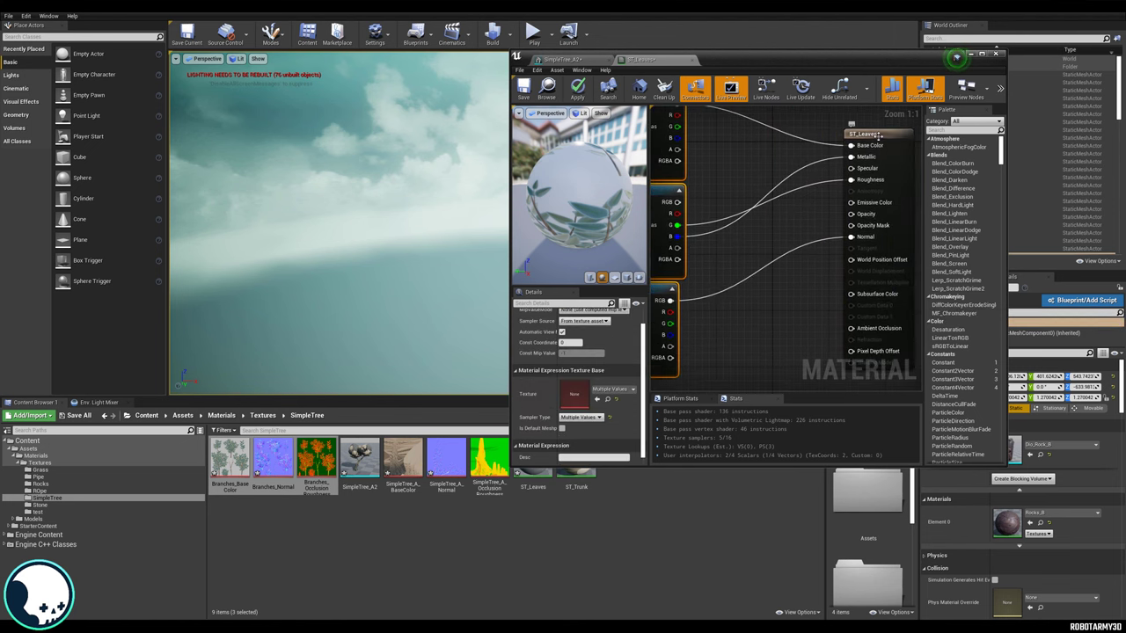
{"action": "left_click_drag", "start_coordinate": [878, 133], "coordinate": [885, 127]}
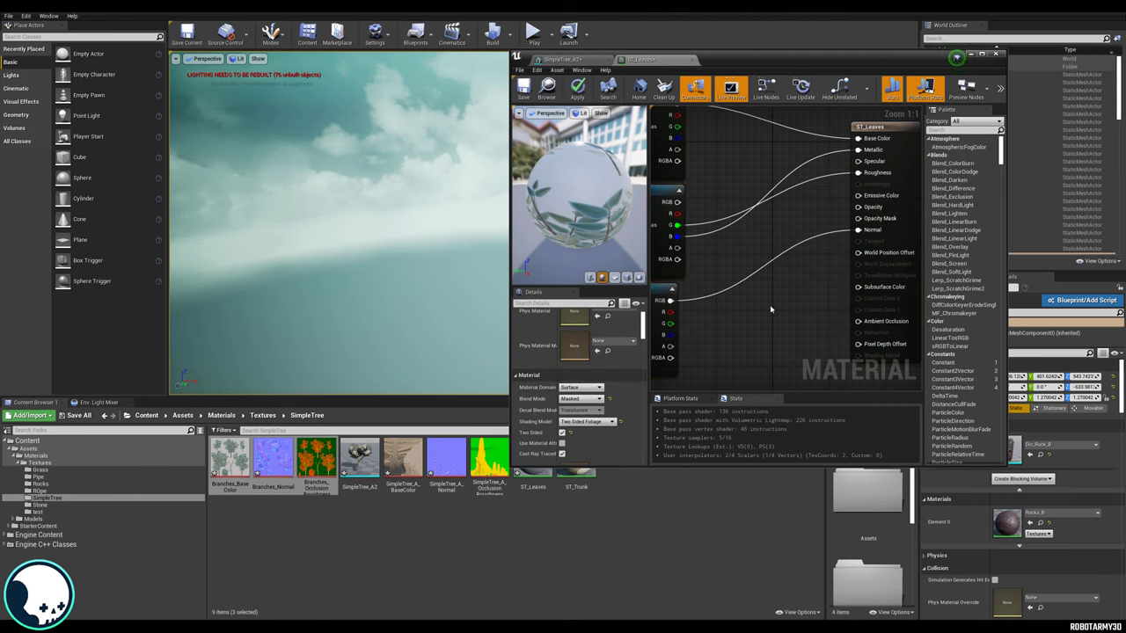
Step: Add a Multiply node near the Subsurface Color input and place a scalar Constant node beside it
{"action": "left_click", "coordinate": [783, 273]}
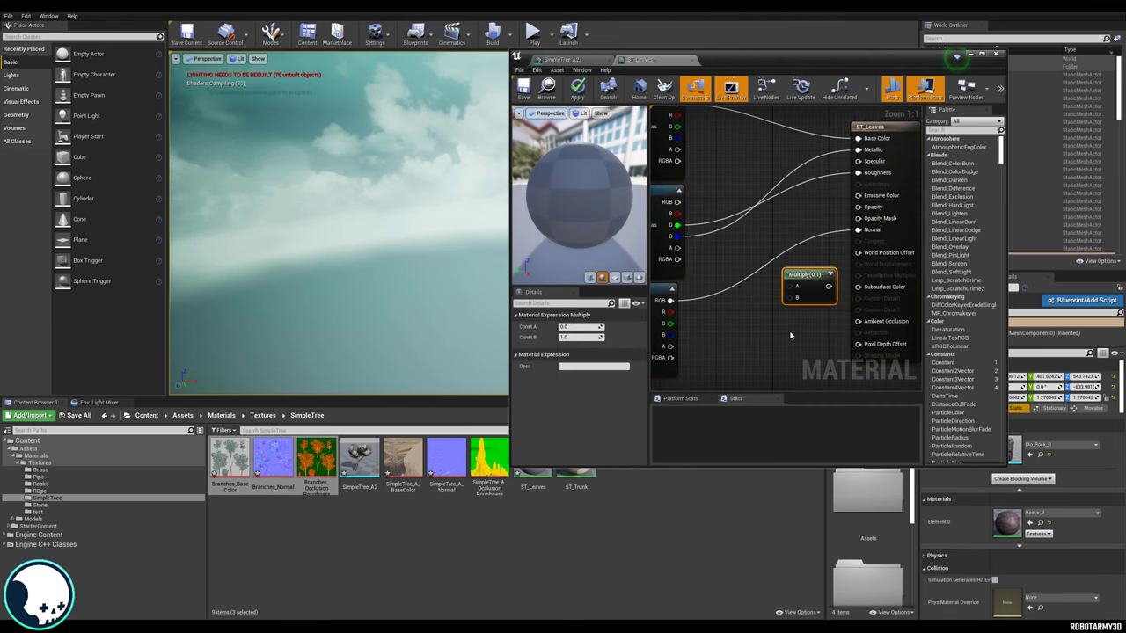
{"action": "left_click_drag", "start_coordinate": [814, 271], "coordinate": [829, 289]}
{"action": "key", "text": "1"}
{"action": "left_click", "coordinate": [749, 314]}
{"action": "left_click_drag", "start_coordinate": [754, 334], "coordinate": [750, 353]}
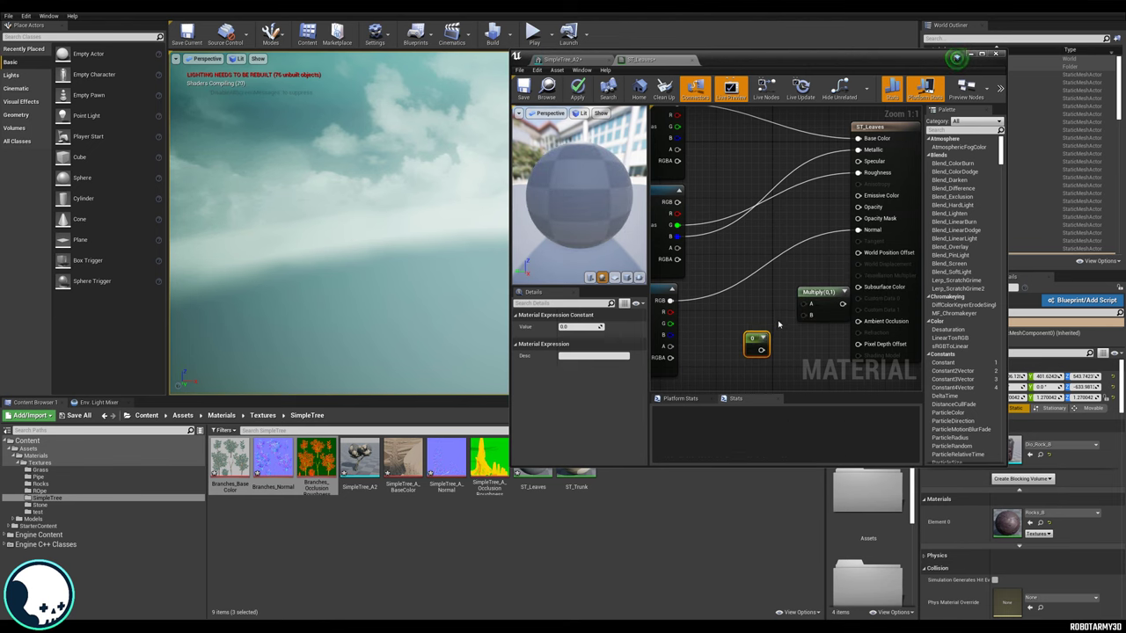
{"action": "left_click_drag", "start_coordinate": [818, 294], "coordinate": [787, 283]}
{"action": "right_click_drag", "start_coordinate": [752, 340], "coordinate": [771, 350]}
{"action": "left_click_drag", "start_coordinate": [770, 350], "coordinate": [750, 338]}
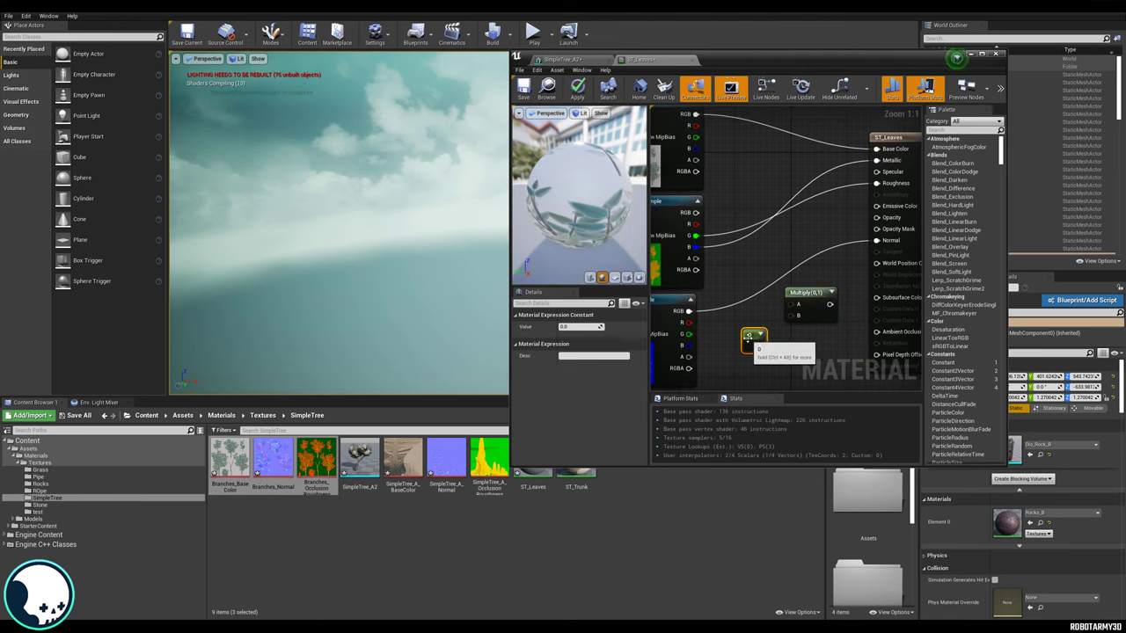
Step: Convert the constant to a parameter named Sub Strength
{"action": "right_click", "coordinate": [749, 338]}
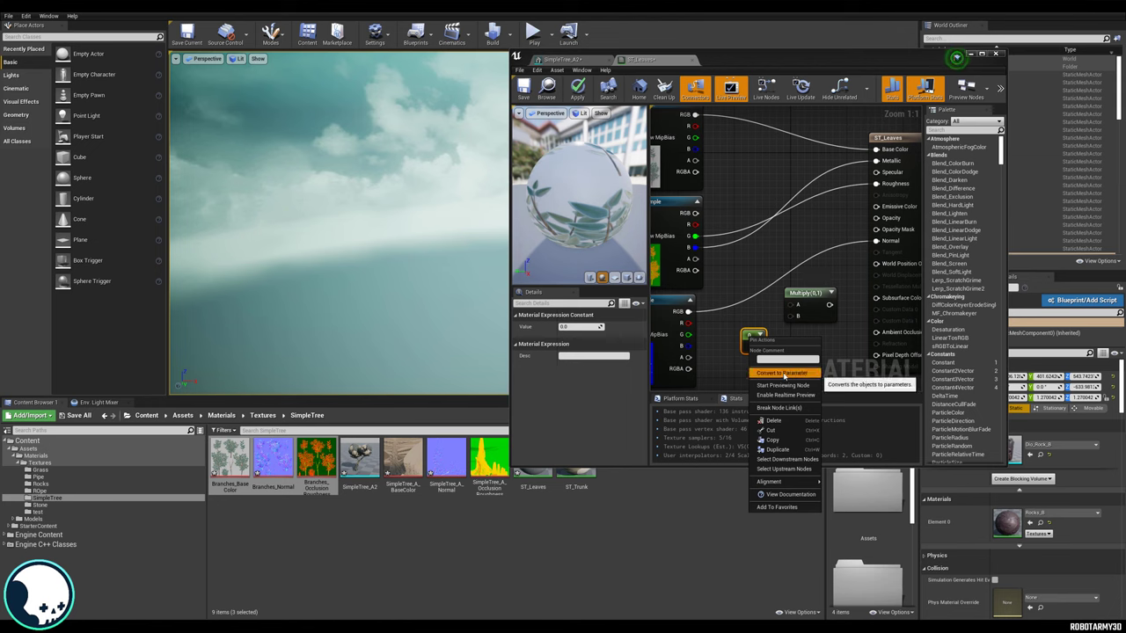
{"action": "left_click", "coordinate": [782, 374]}
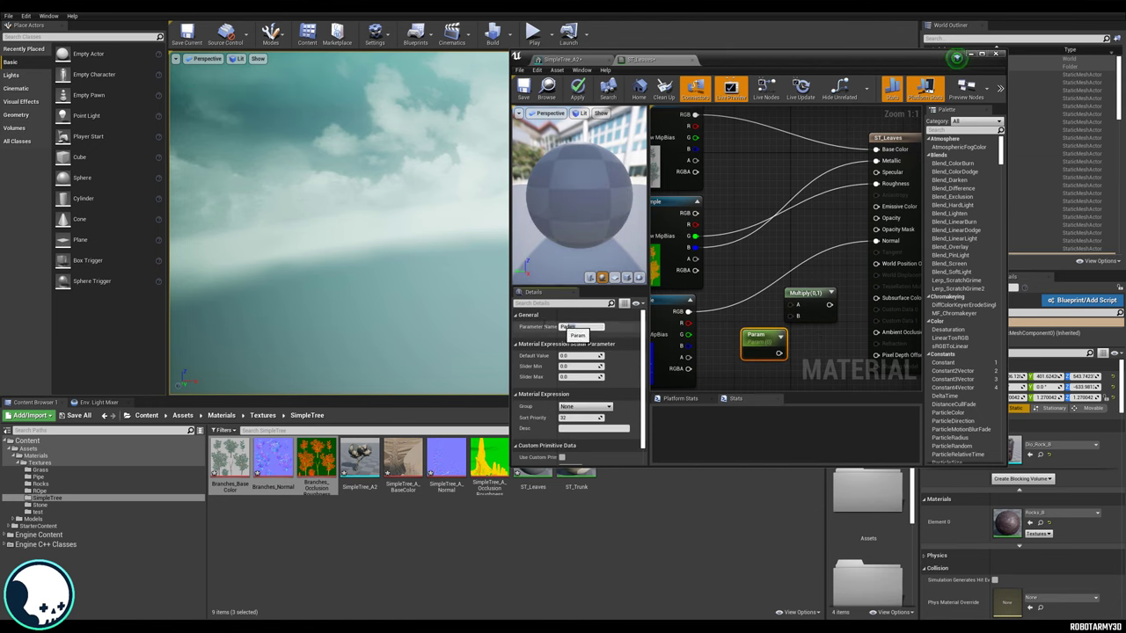
{"action": "type", "text": "Sub Strength"}
{"action": "key", "text": "Return"}
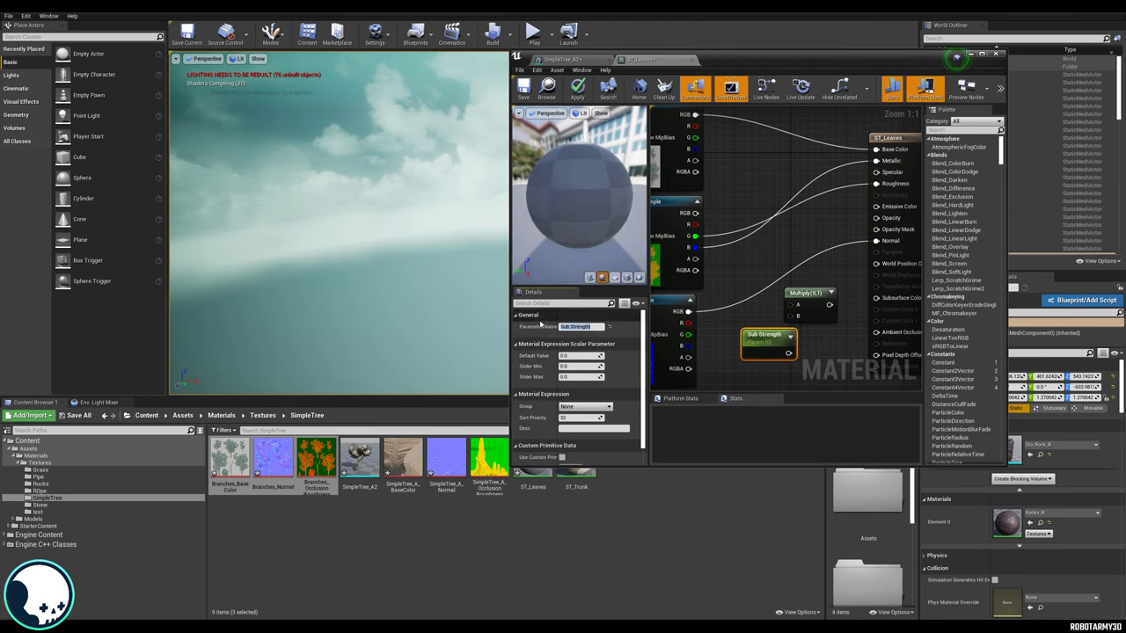
Step: Multiply the base color texture's RGB (A) by Sub Strength (B) and connect the result to Subsurface Color
{"action": "left_click_drag", "start_coordinate": [789, 354], "coordinate": [790, 316]}
{"action": "right_click_drag", "start_coordinate": [766, 258], "coordinate": [769, 310]}
{"action": "left_click_drag", "start_coordinate": [697, 166], "coordinate": [798, 363]}
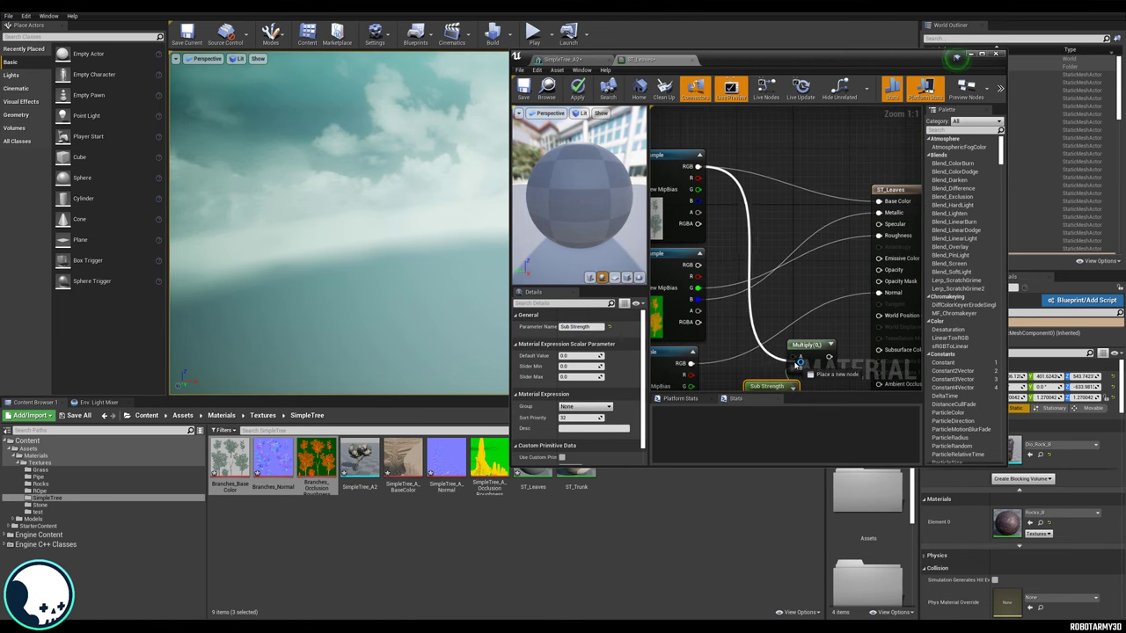
{"action": "right_click_drag", "start_coordinate": [810, 312], "coordinate": [752, 256]}
{"action": "left_click_drag", "start_coordinate": [760, 301], "coordinate": [824, 296]}
{"action": "left_click_drag", "start_coordinate": [714, 332], "coordinate": [692, 324]}
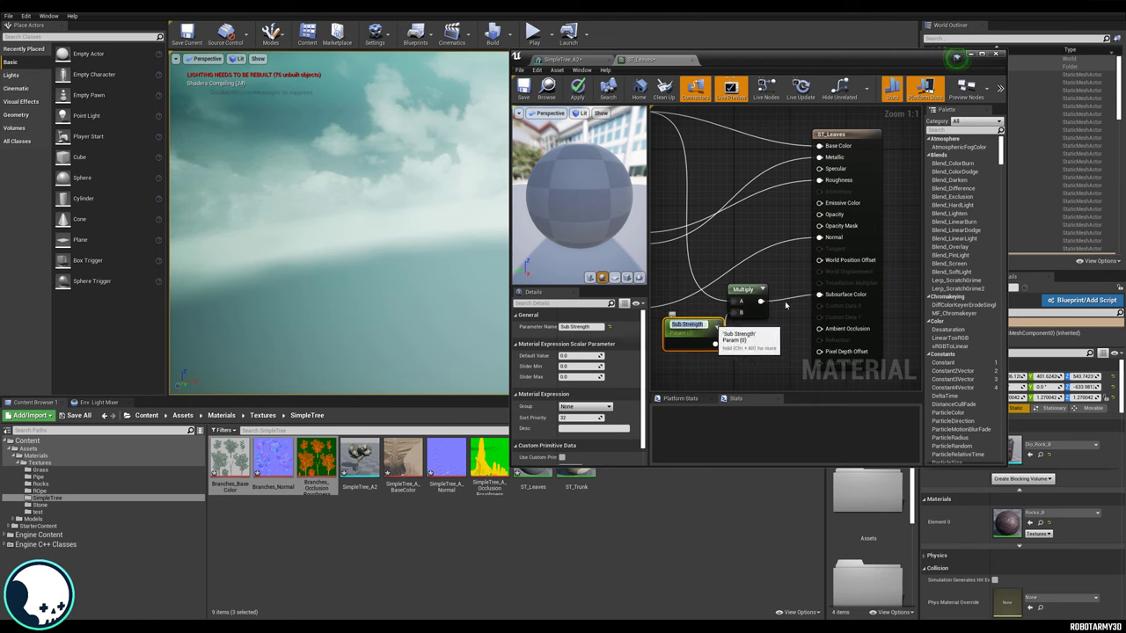
{"action": "right_click_drag", "start_coordinate": [790, 247], "coordinate": [830, 261]}
Step: Connect the base color texture's alpha channel to Opacity Mask in the ST_Leaves material
{"action": "left_click", "coordinate": [807, 287]}
{"action": "right_click_drag", "start_coordinate": [720, 184], "coordinate": [671, 183]}
{"action": "left_click_drag", "start_coordinate": [671, 183], "coordinate": [727, 222]}
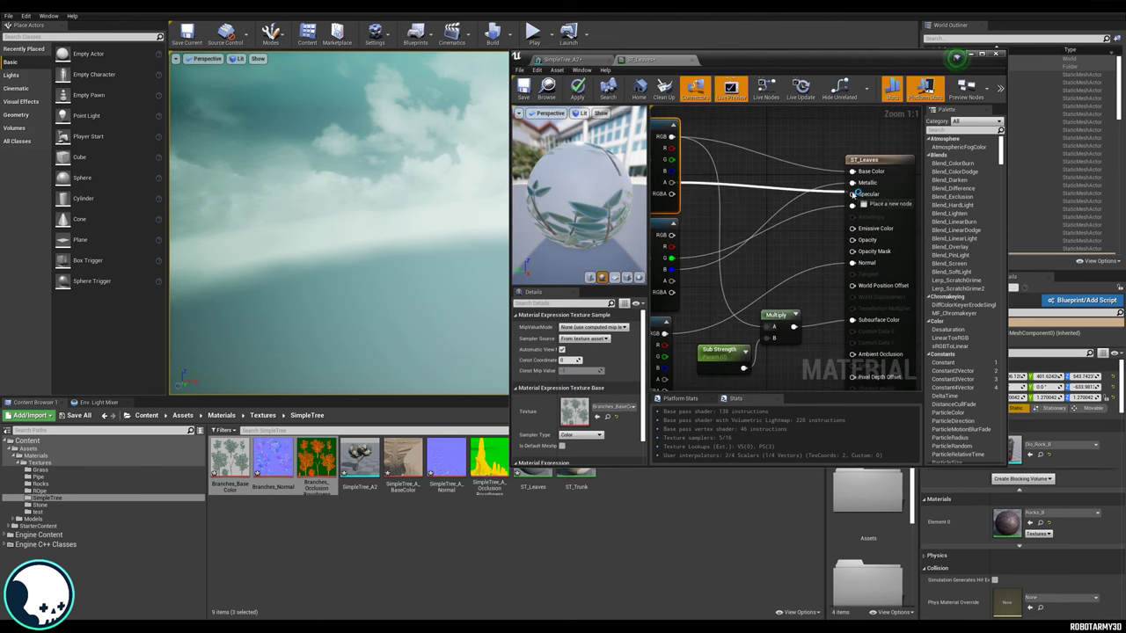
{"action": "left_click_drag", "start_coordinate": [858, 191], "coordinate": [854, 256]}
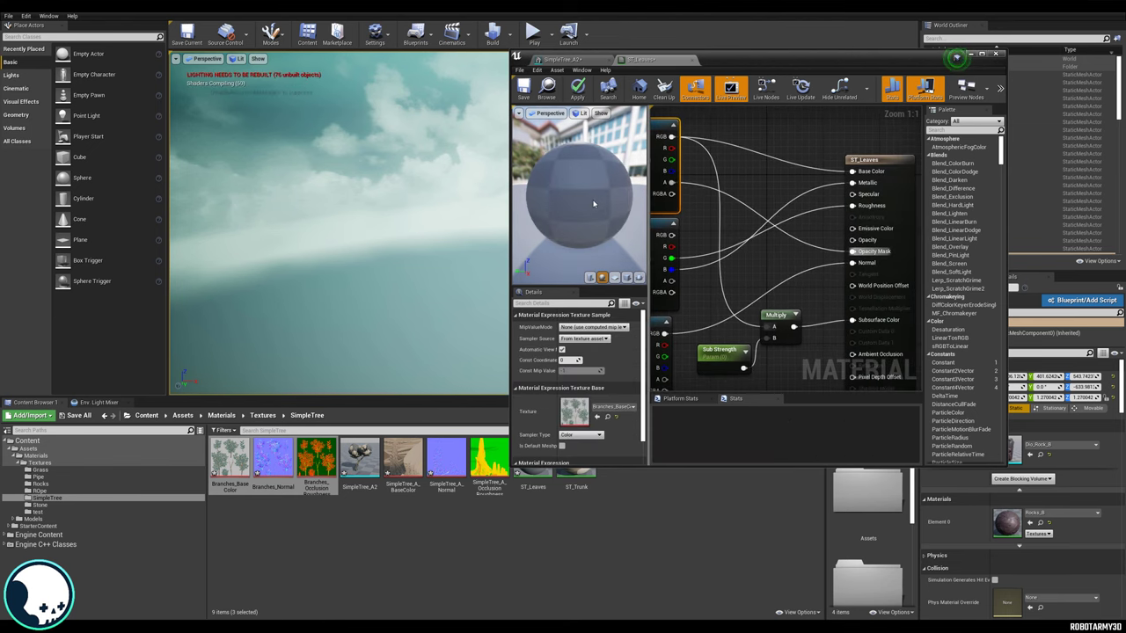
Step: Close ST_Leaves, create a material instance from it and assign the instance to the BranchCards slot of the SimpleTree_A2 mesh
{"action": "left_click", "coordinate": [692, 59]}
{"action": "left_click_drag", "start_coordinate": [564, 467], "coordinate": [567, 419]}
{"action": "left_click", "coordinate": [545, 466]}
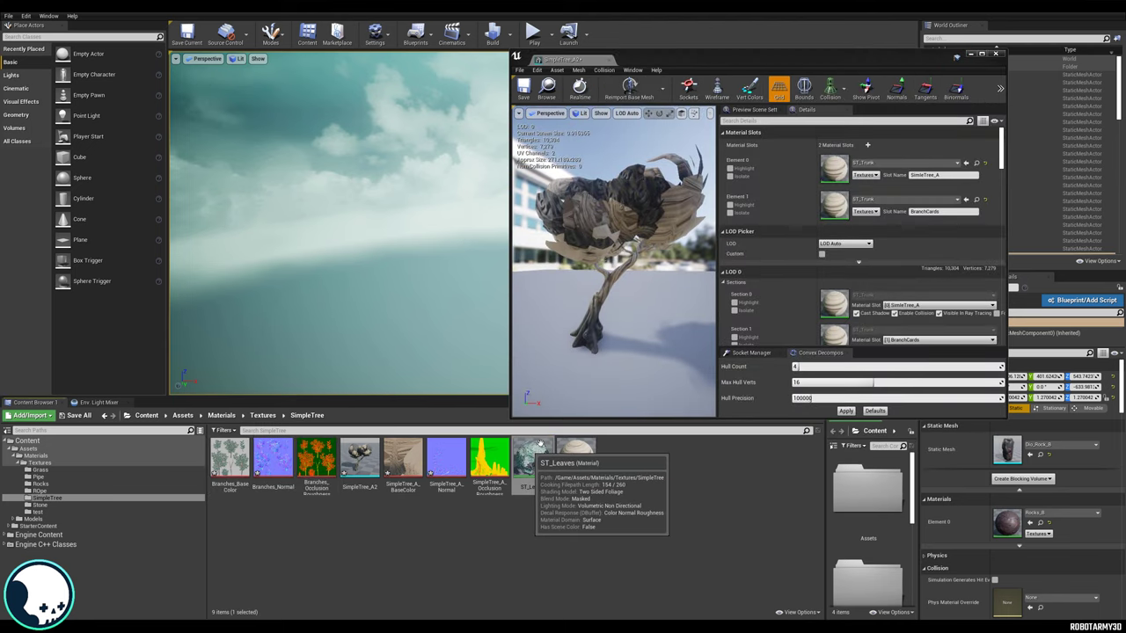
{"action": "right_click", "coordinate": [532, 453]}
{"action": "left_click", "coordinate": [578, 231]}
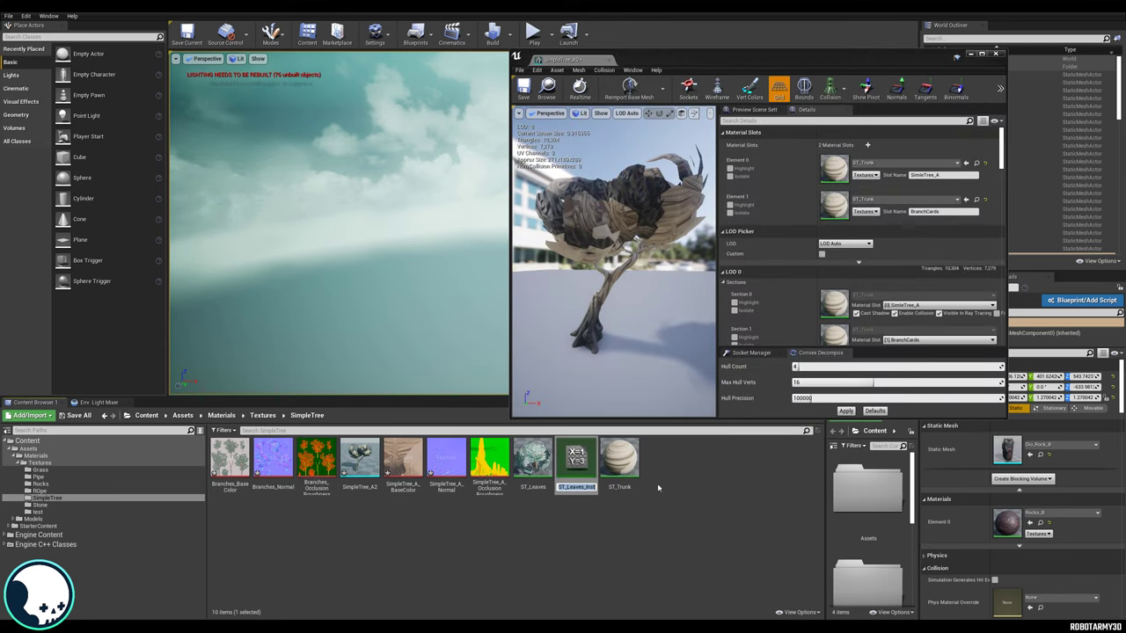
{"action": "left_click_drag", "start_coordinate": [576, 457], "coordinate": [833, 206]}
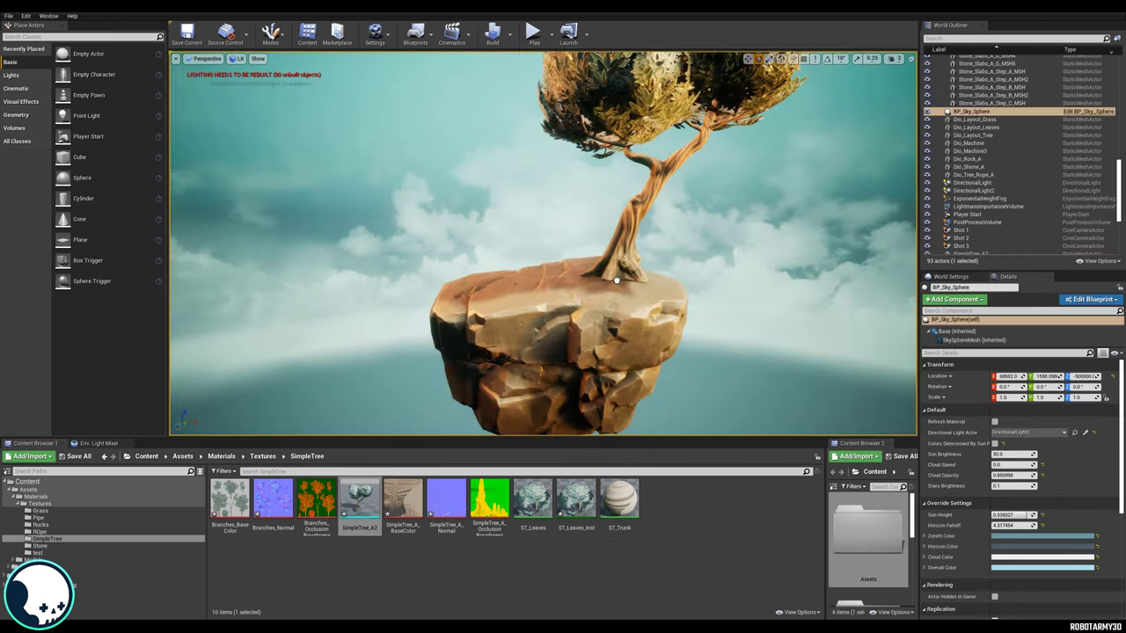
Step: Select the SimpleTree_A2 actor in the level, lower it slightly onto the floating rock and frame it
{"action": "left_click", "coordinate": [589, 266]}
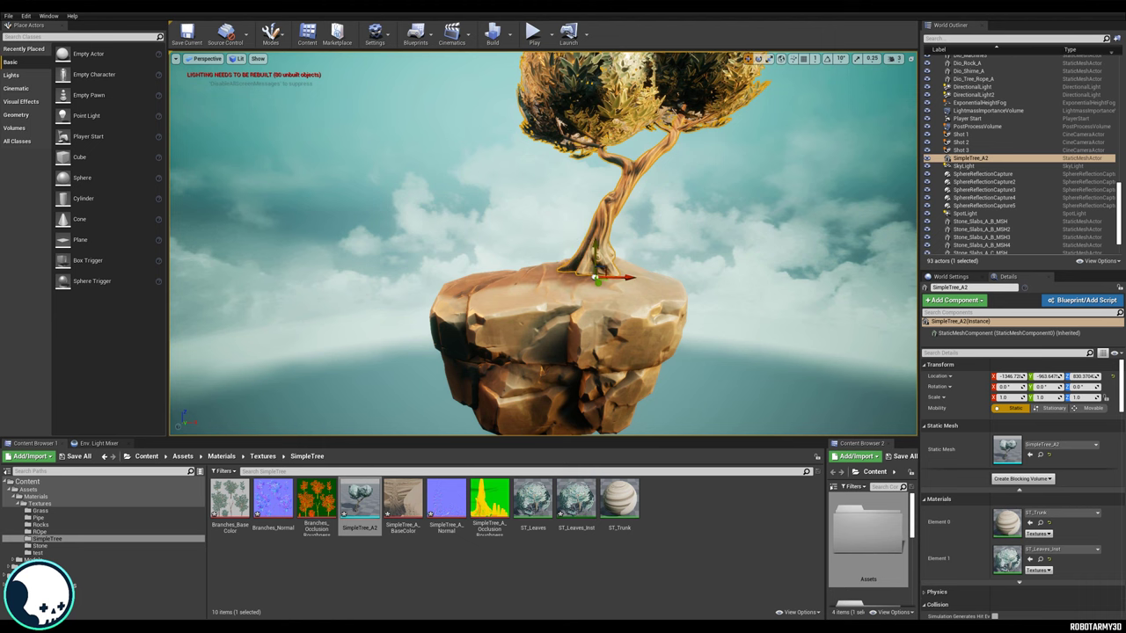
{"action": "key", "text": "f"}
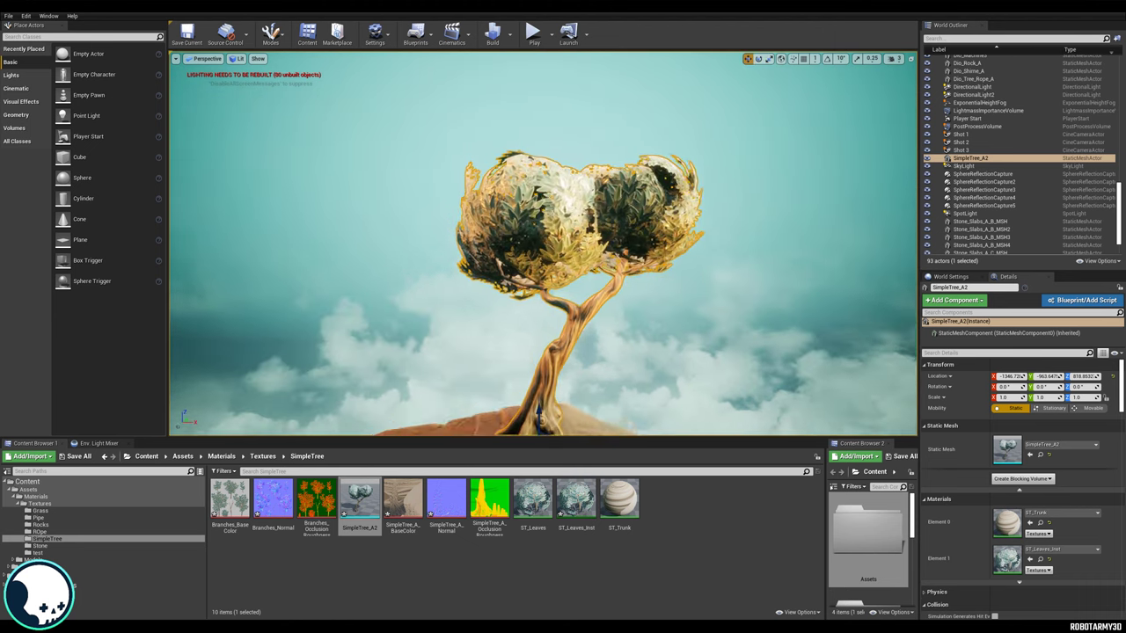
{"action": "mouse_move", "coordinate": [653, 306]}
{"action": "right_mouse_down"}
{"action": "mouse_move", "coordinate": [635, 300]}
{"action": "mouse_move", "coordinate": [653, 307]}
{"action": "right_mouse_up"}
Step: Inspect the textured tree on its floating rock from several sides
{"action": "left_click", "coordinate": [653, 306]}
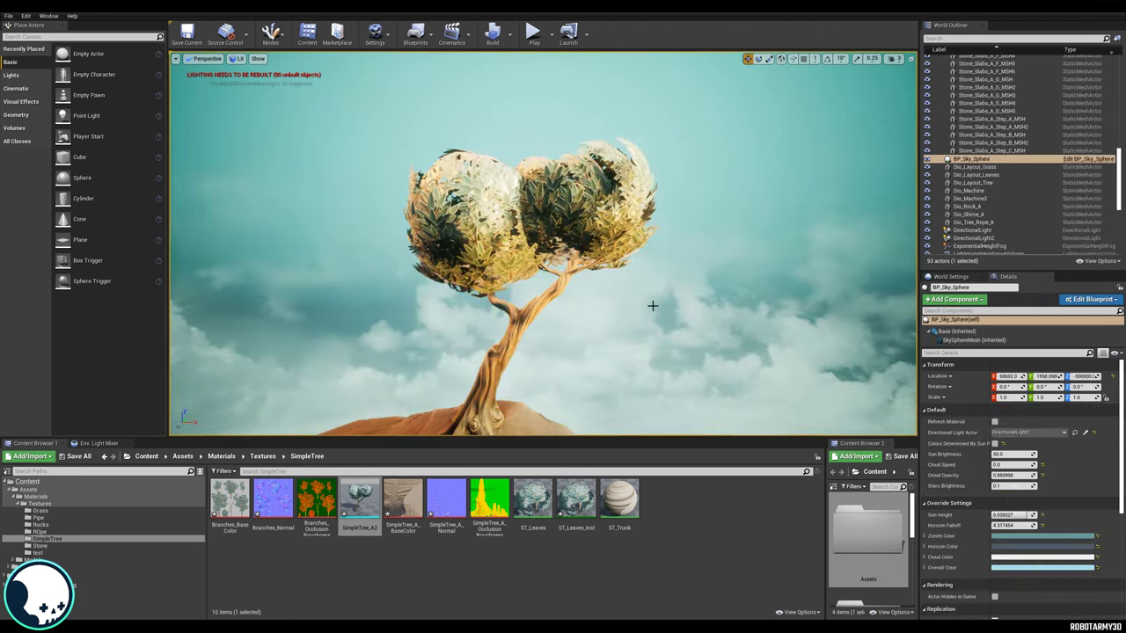
{"action": "left_click_drag", "start_coordinate": [653, 307], "coordinate": [792, 300], "text": "alt"}
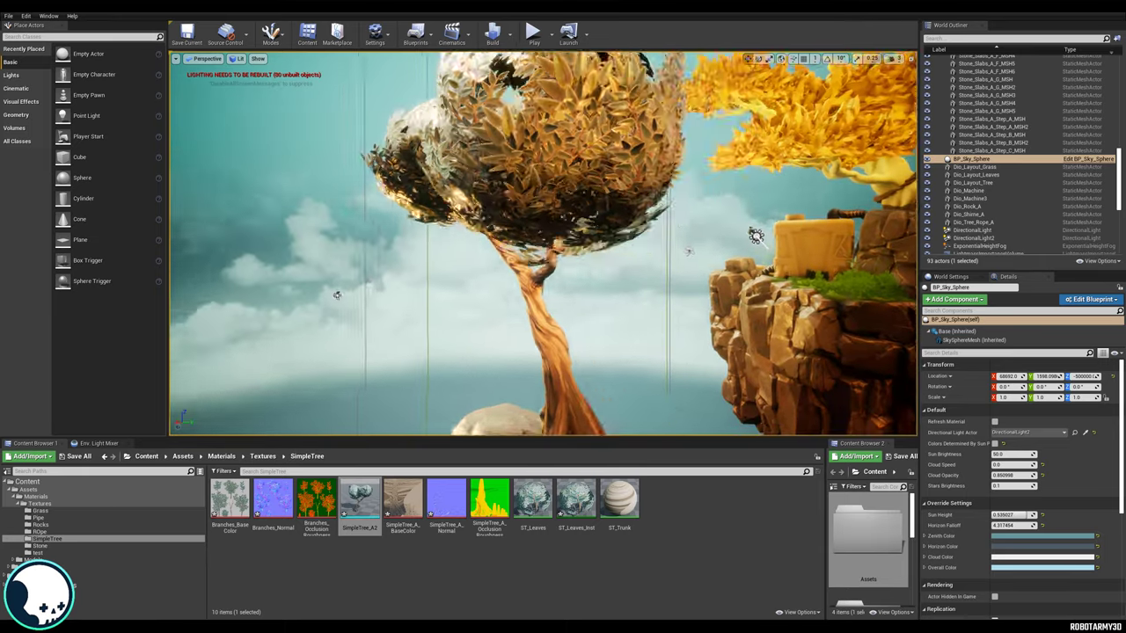
{"action": "left_click_drag", "start_coordinate": [431, 313], "coordinate": [628, 361], "text": "alt"}
{"action": "left_click", "coordinate": [587, 344]}
{"action": "left_click", "coordinate": [655, 398]}
{"action": "scroll", "coordinate": [583, 372], "scroll_direction": "down", "scroll_amount": 5}
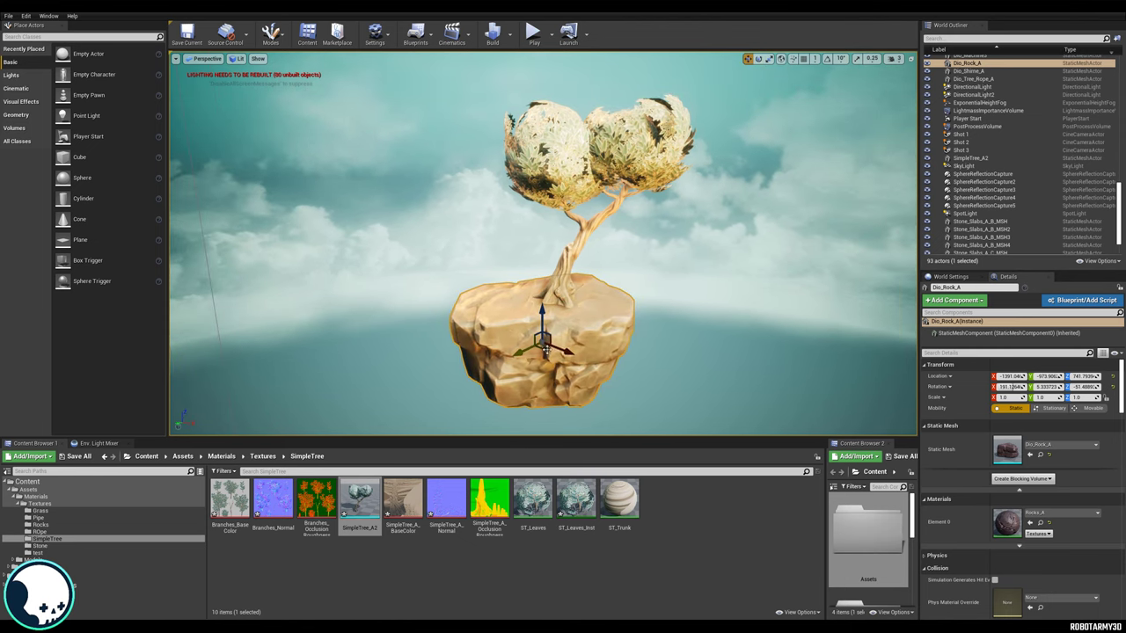
Step: Examine the leaf shading and canopy shape of the tree from close up, below and farther away
{"action": "left_click", "coordinate": [587, 267]}
{"action": "key", "text": "w"}
{"action": "mouse_move", "coordinate": [564, 270]}
{"action": "right_mouse_down"}
{"action": "mouse_move", "coordinate": [577, 242]}
{"action": "mouse_move", "coordinate": [577, 255]}
{"action": "right_mouse_up"}
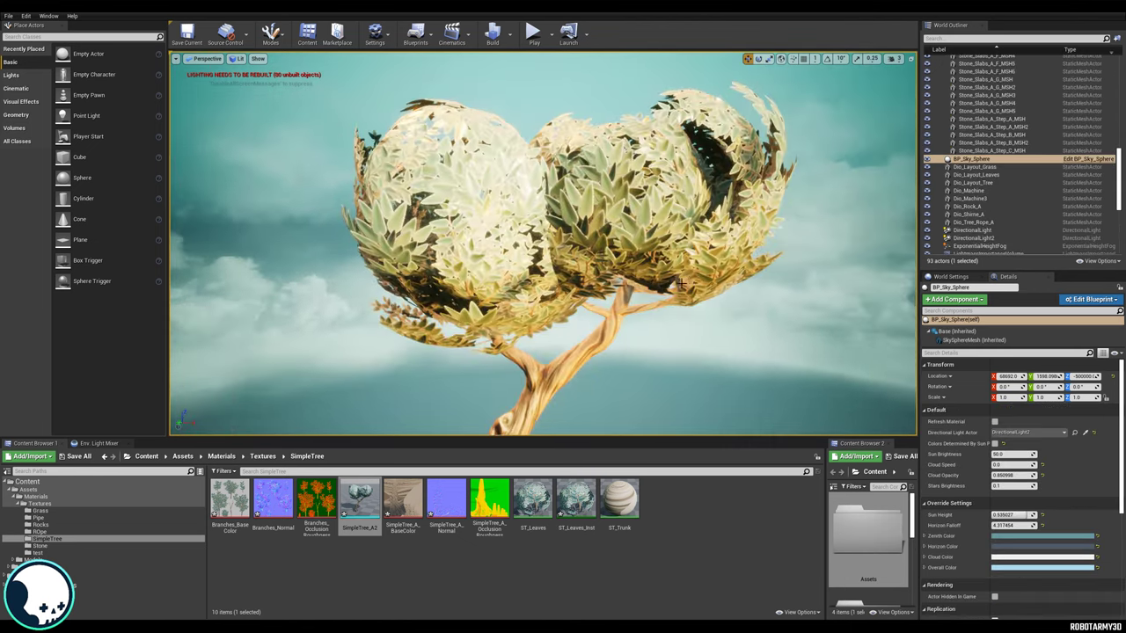
{"action": "scroll", "coordinate": [435, 183], "scroll_direction": "up", "scroll_amount": 6}
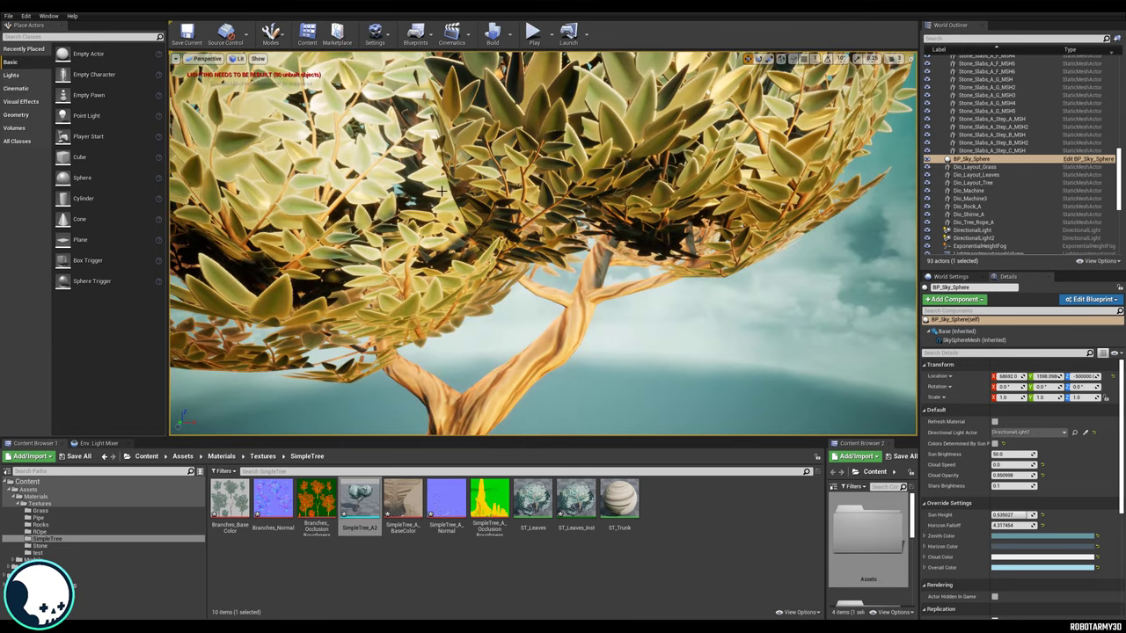
{"action": "scroll", "coordinate": [447, 195], "scroll_direction": "down", "scroll_amount": 8}
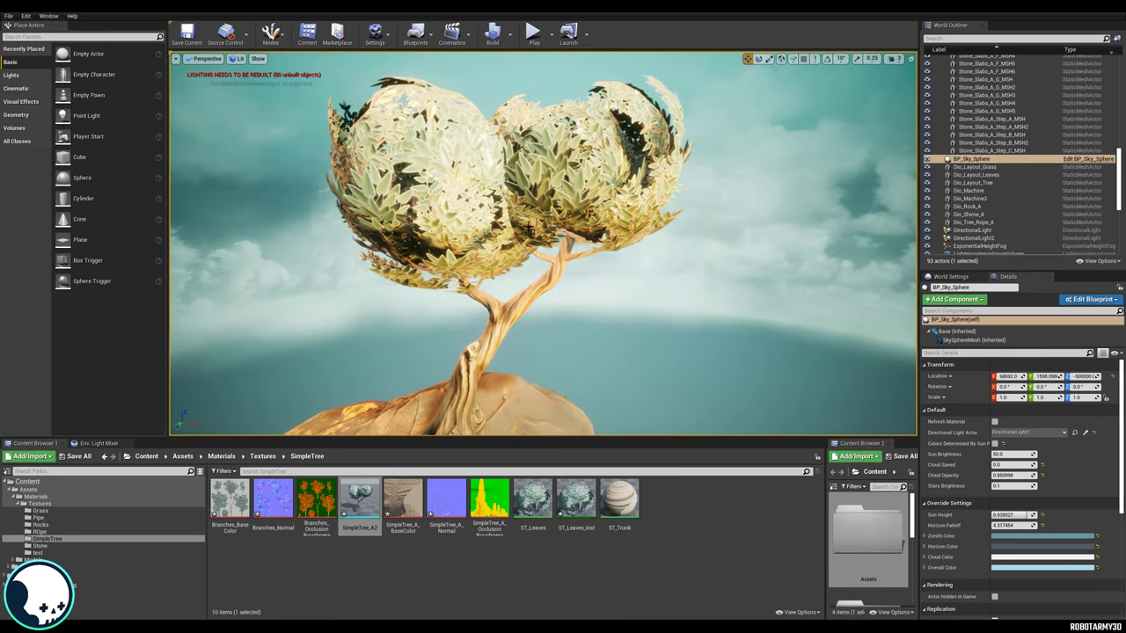
{"action": "left_click", "coordinate": [530, 226]}
{"action": "key", "text": "s"}
{"action": "right_click_drag", "start_coordinate": [529, 226], "coordinate": [530, 186]}
{"action": "key", "text": "w"}
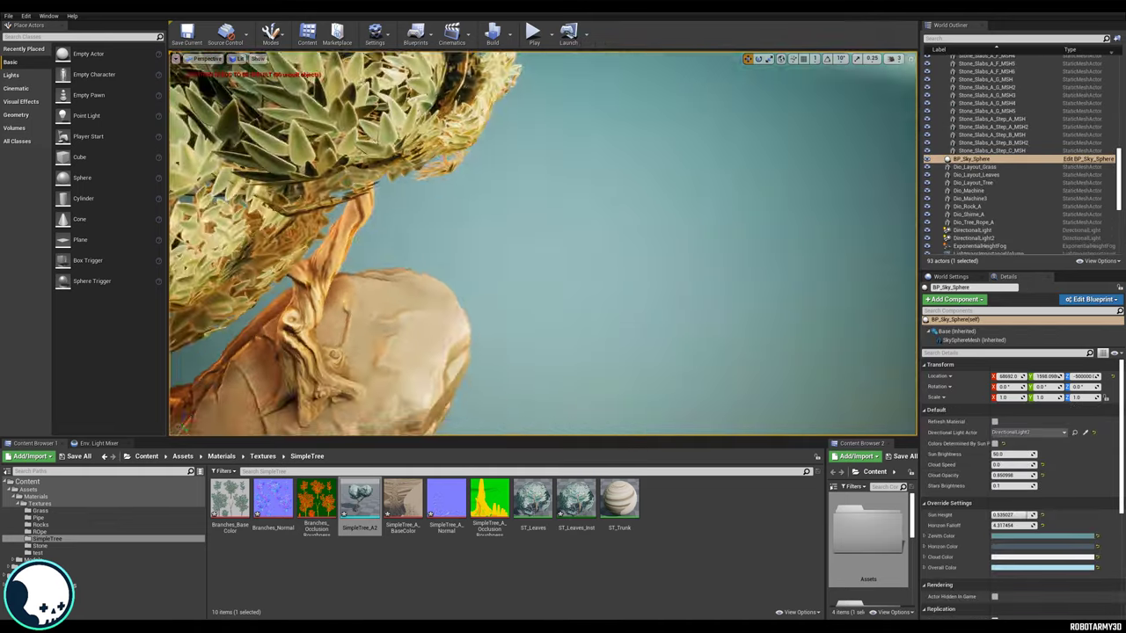
{"action": "right_click_drag", "start_coordinate": [562, 161], "coordinate": [515, 132]}
{"action": "key", "text": "s"}
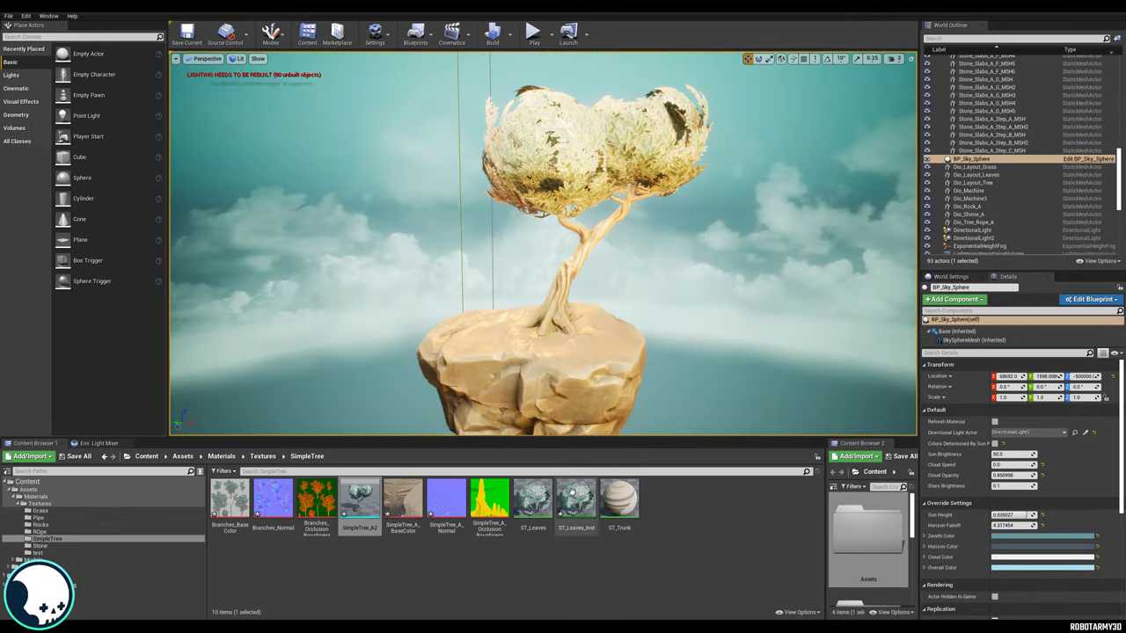
Step: Raise the Sub Strength parameter of ST_Leaves_Inst to about 0.76 and check the canopy shading from closer up
{"action": "double_click", "coordinate": [573, 495]}
{"action": "left_click_drag", "start_coordinate": [765, 187], "coordinate": [854, 112]}
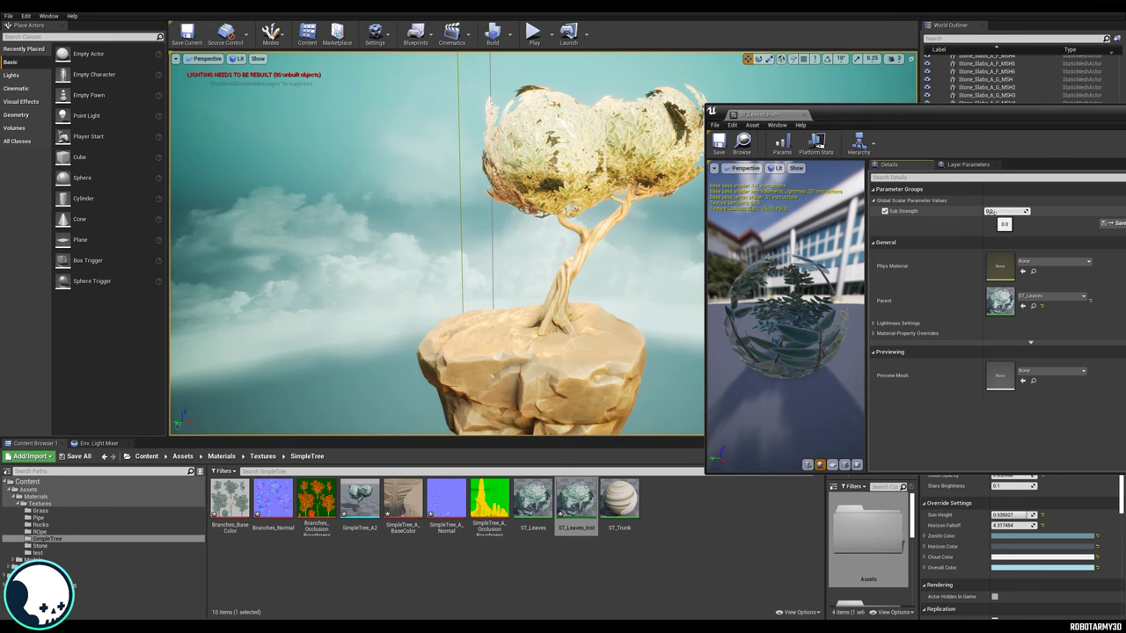
{"action": "left_click_drag", "start_coordinate": [1003, 211], "coordinate": [1021, 211]}
{"action": "left_click_drag", "start_coordinate": [1007, 211], "coordinate": [1012, 211]}
{"action": "left_click_drag", "start_coordinate": [856, 110], "coordinate": [961, 85]}
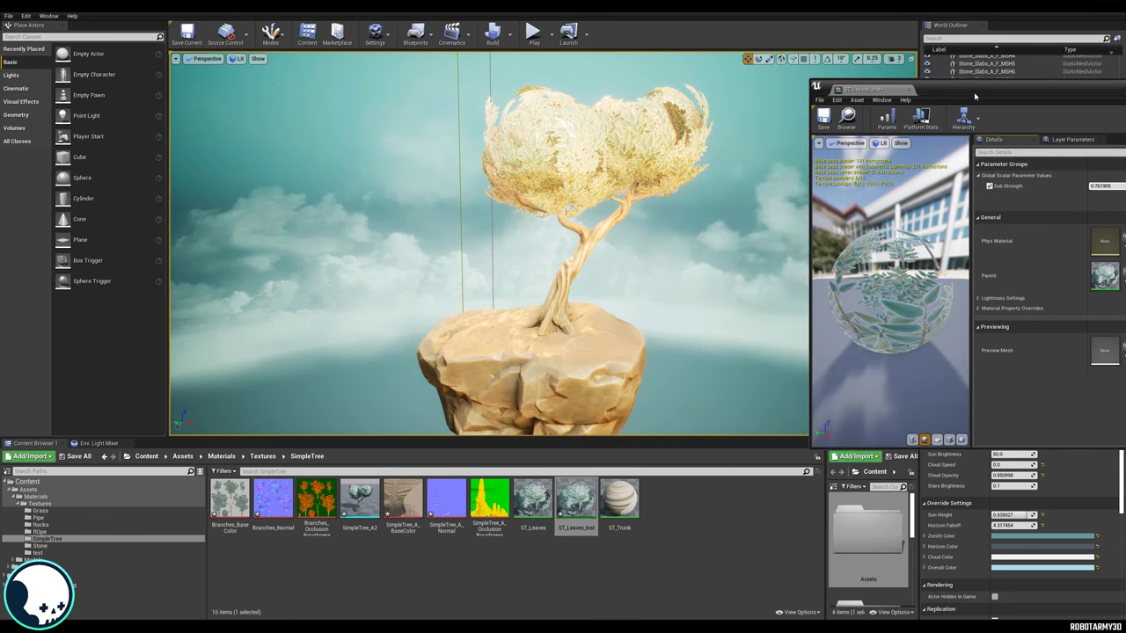
{"action": "right_click_drag", "start_coordinate": [686, 237], "coordinate": [763, 189]}
{"action": "key", "text": "w"}
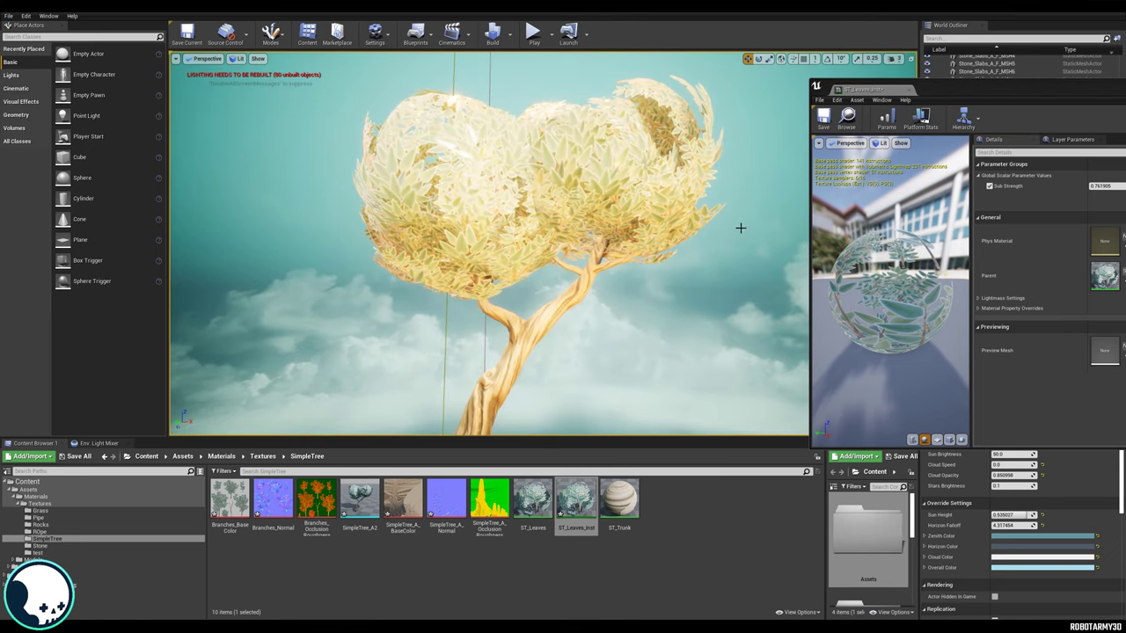
{"action": "right_click_drag", "start_coordinate": [740, 229], "coordinate": [737, 235]}
{"action": "scroll", "coordinate": [736, 229], "scroll_direction": "down", "scroll_amount": 5}
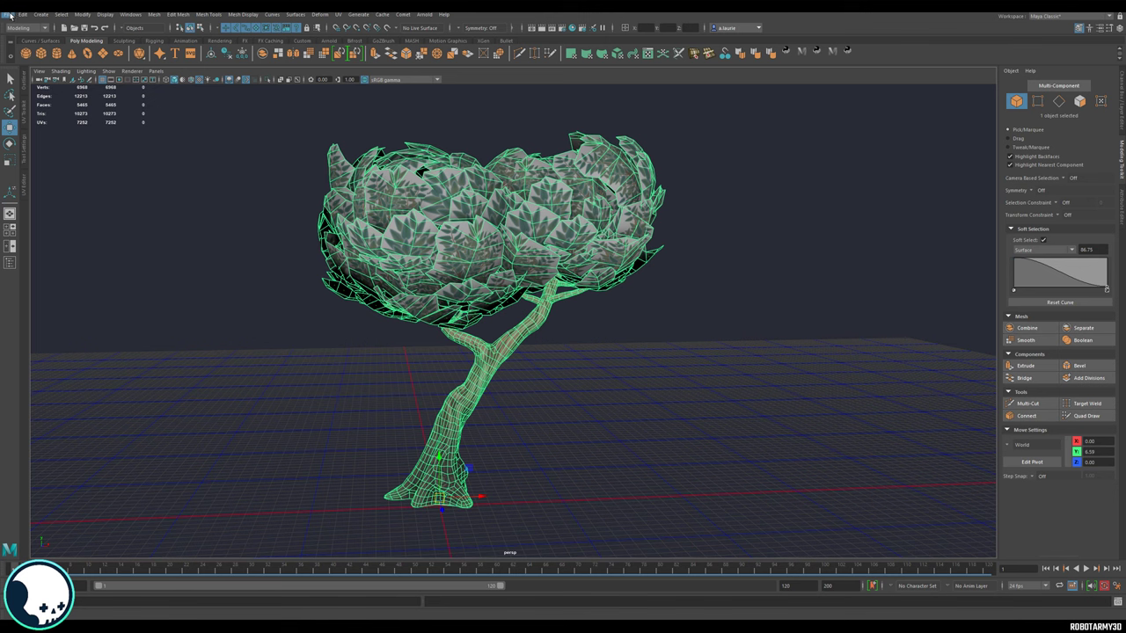
Step: Switch to Maya, export the selected tree over its existing file, and reimport SimpleTree_A2 in Unreal Engine
{"action": "left_click", "coordinate": [8, 15]}
{"action": "left_click", "coordinate": [36, 129]}
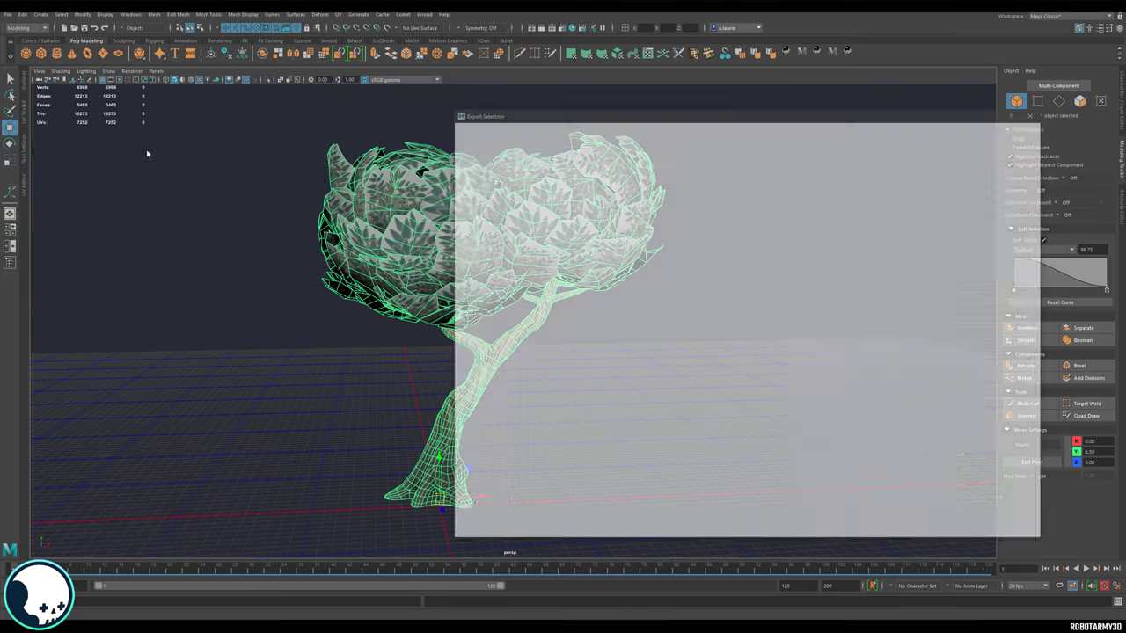
{"action": "double_click", "coordinate": [558, 154]}
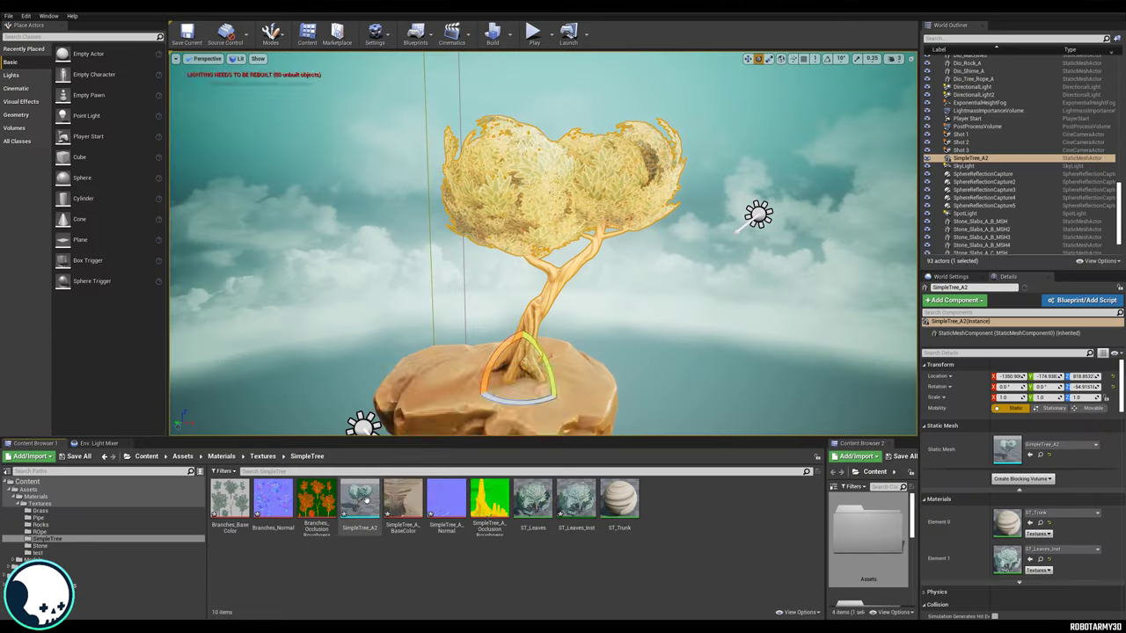
{"action": "right_click", "coordinate": [365, 499]}
{"action": "left_click", "coordinate": [395, 253]}
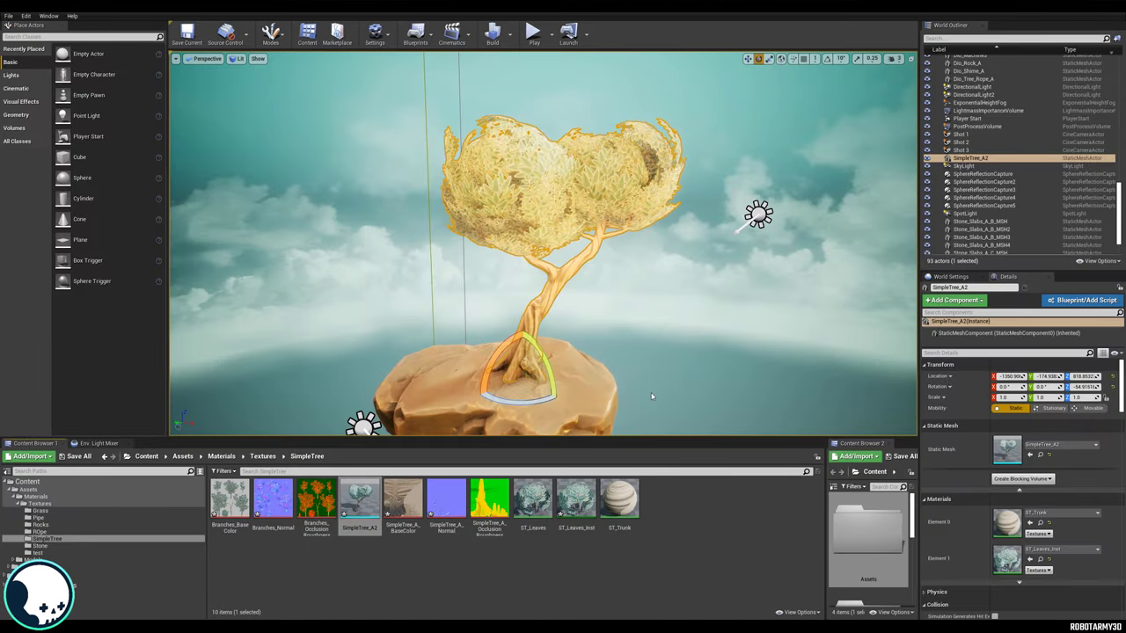
{"action": "left_click_drag", "start_coordinate": [624, 360], "coordinate": [651, 359], "text": "alt"}
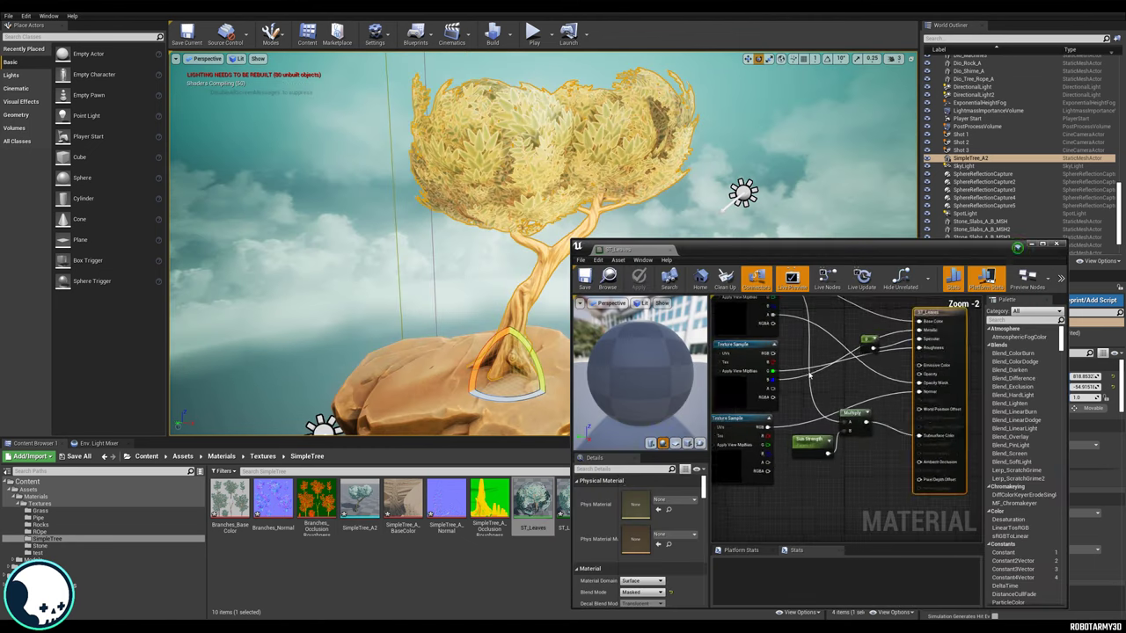
Step: Turn off Tangent Space Normal in the ST_Leaves material, apply the change and check the tree's leaf shading in the level
{"action": "scroll", "coordinate": [637, 528], "scroll_direction": "down", "scroll_amount": 5}
{"action": "scroll", "coordinate": [637, 528], "scroll_direction": "down", "scroll_amount": 3}
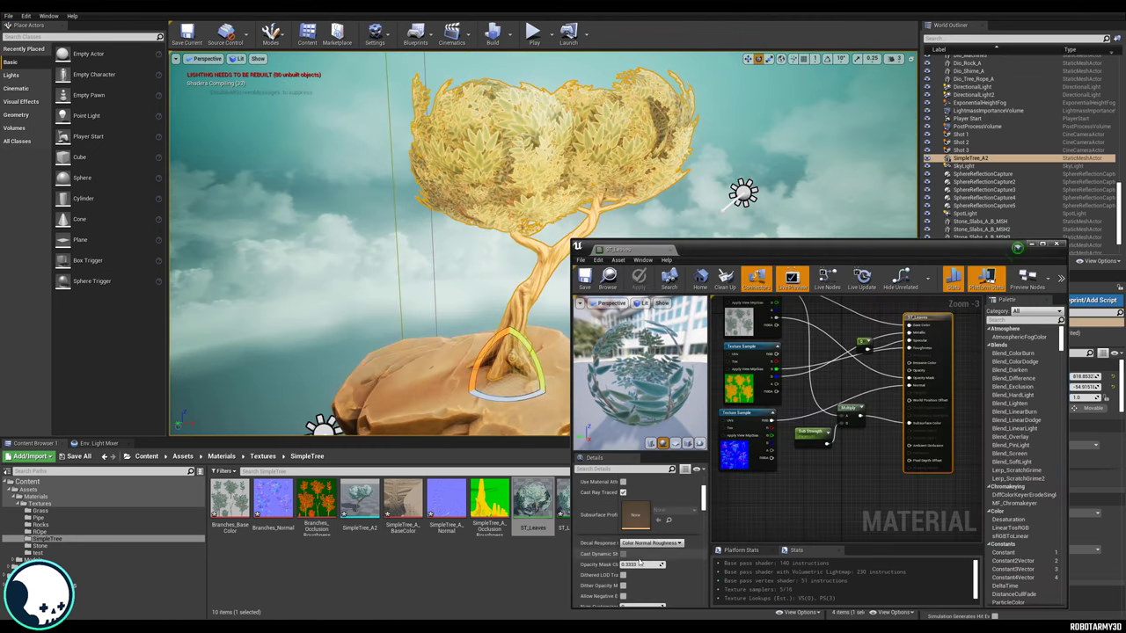
{"action": "scroll", "coordinate": [633, 534], "scroll_direction": "down", "scroll_amount": 3}
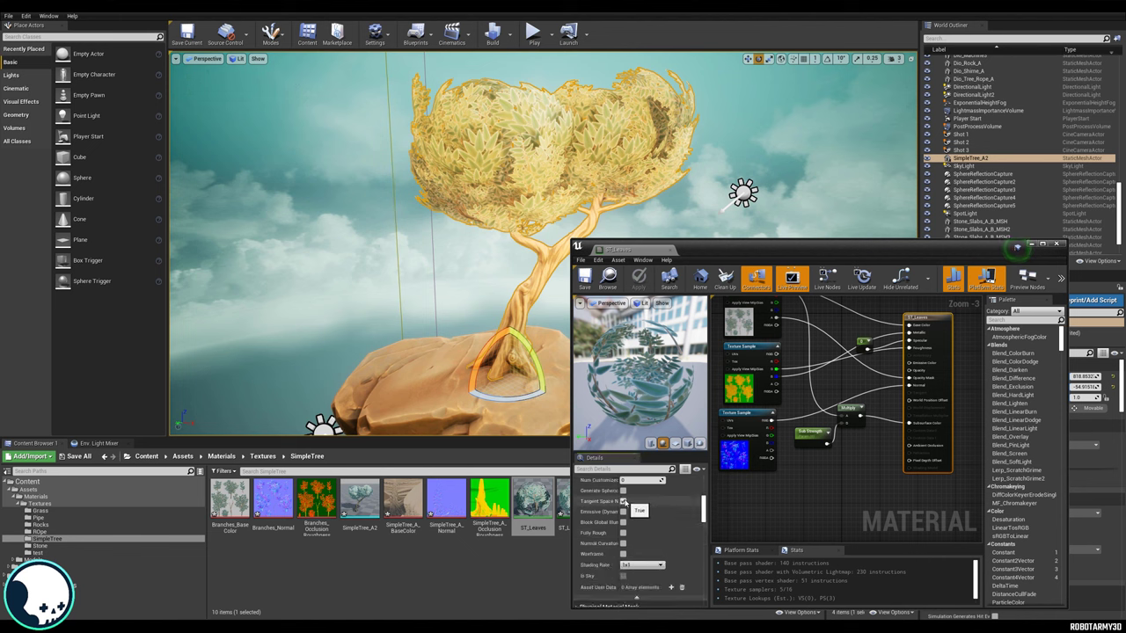
{"action": "left_click", "coordinate": [624, 501]}
{"action": "left_click", "coordinate": [639, 280]}
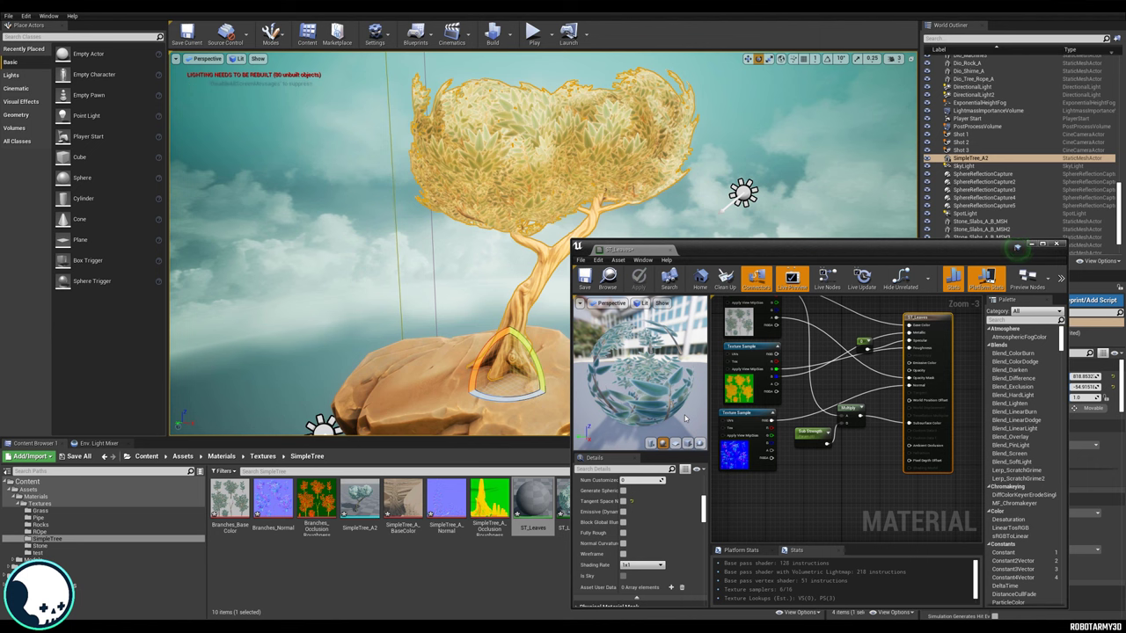
{"action": "left_click", "coordinate": [735, 147]}
{"action": "left_click_drag", "start_coordinate": [736, 147], "coordinate": [625, 211], "text": "alt"}
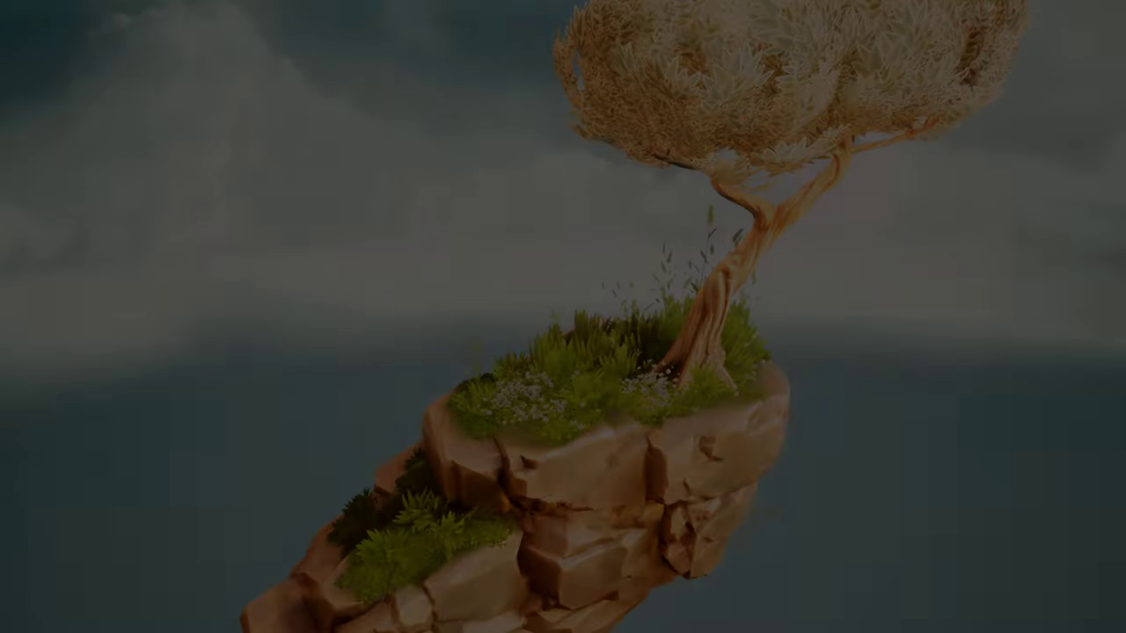